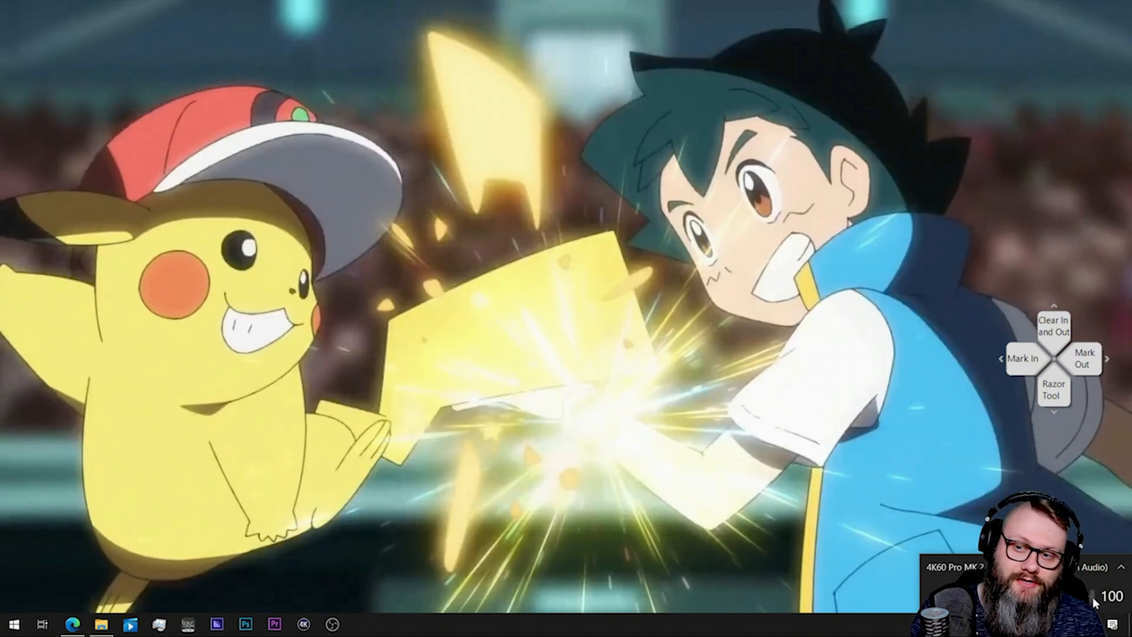
{"action": "left_click", "coordinate": [922, 491]}
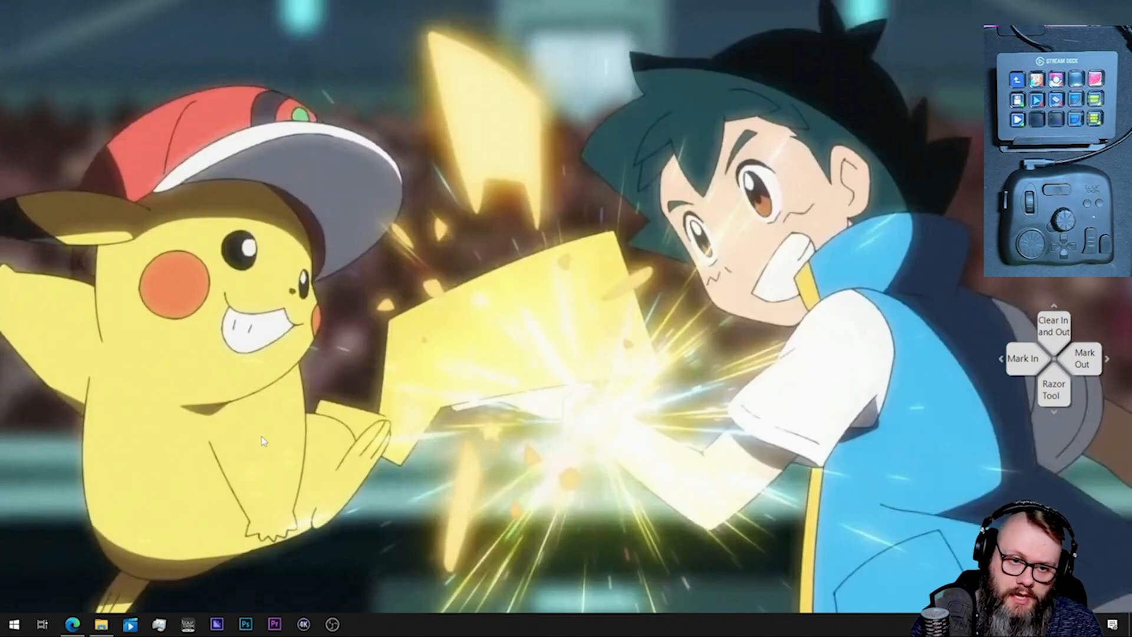
Step: Switch to the web browser and look through the Elgato Stream Deck product page down to the Make It Yours section
{"action": "left_click", "coordinate": [83, 629]}
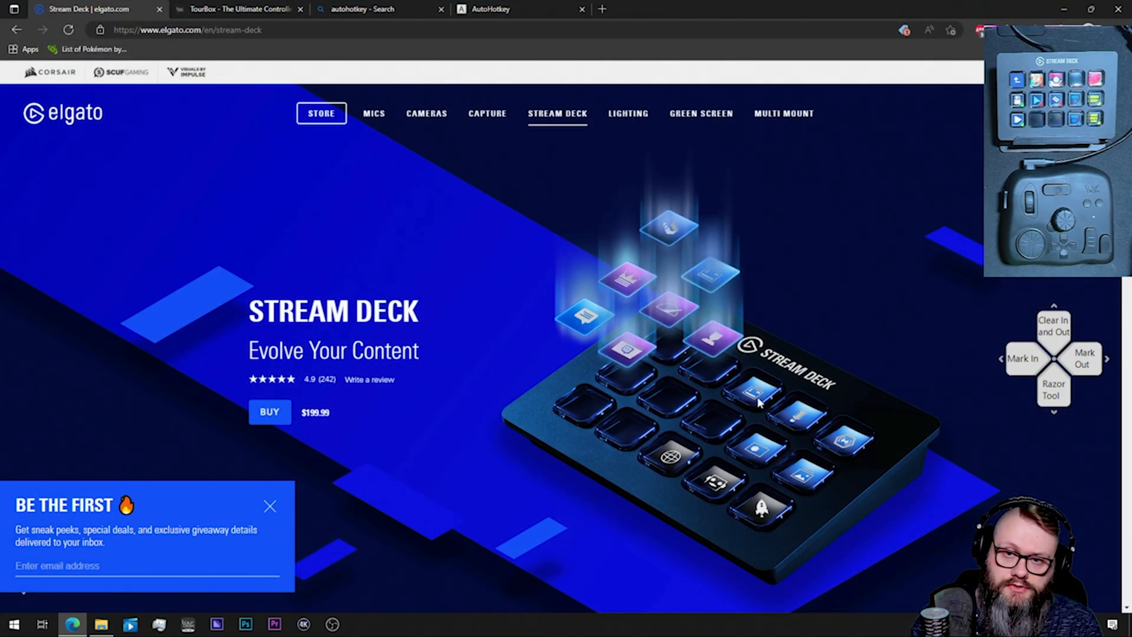
{"action": "scroll", "coordinate": [616, 351], "scroll_direction": "down", "scroll_amount": 15}
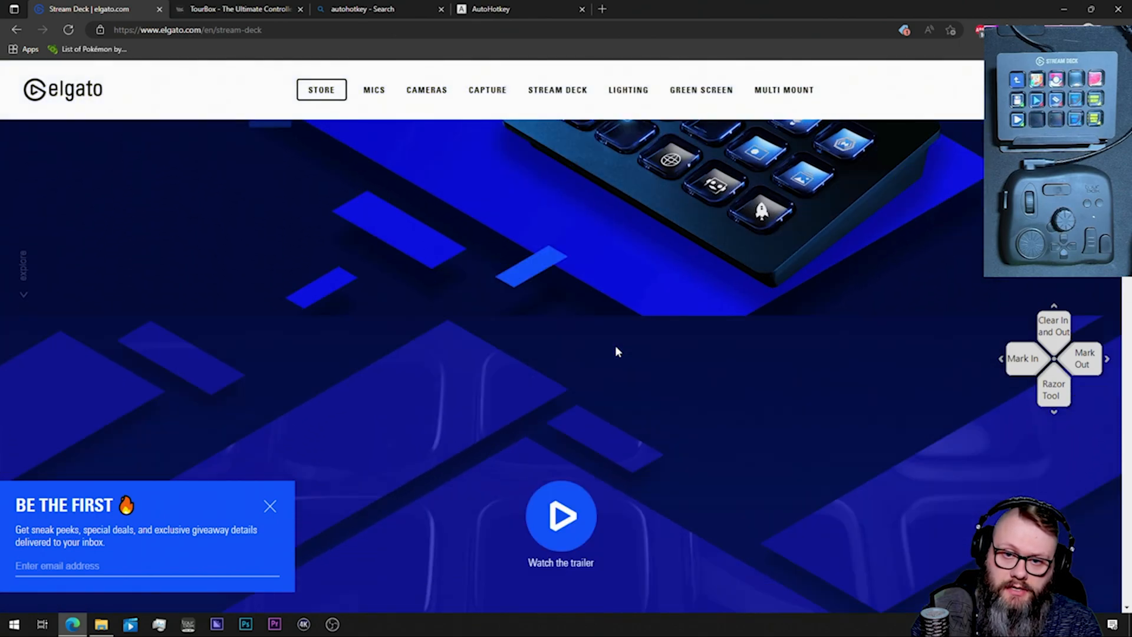
{"action": "scroll", "coordinate": [614, 345], "scroll_direction": "down", "scroll_amount": 12}
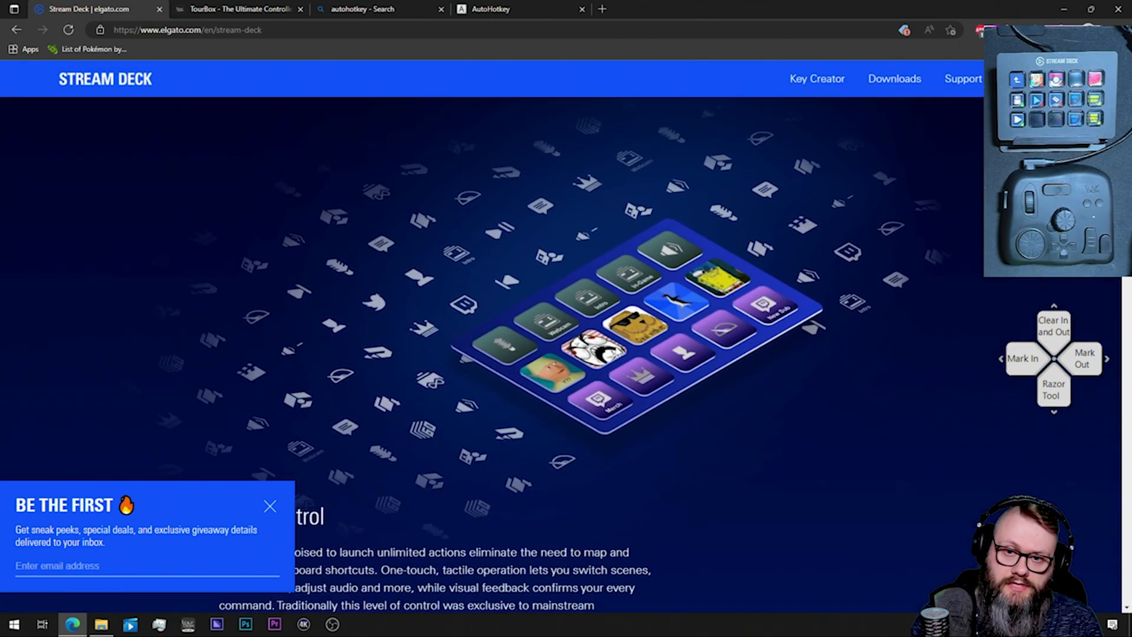
{"action": "scroll", "coordinate": [555, 335], "scroll_direction": "down", "scroll_amount": 3}
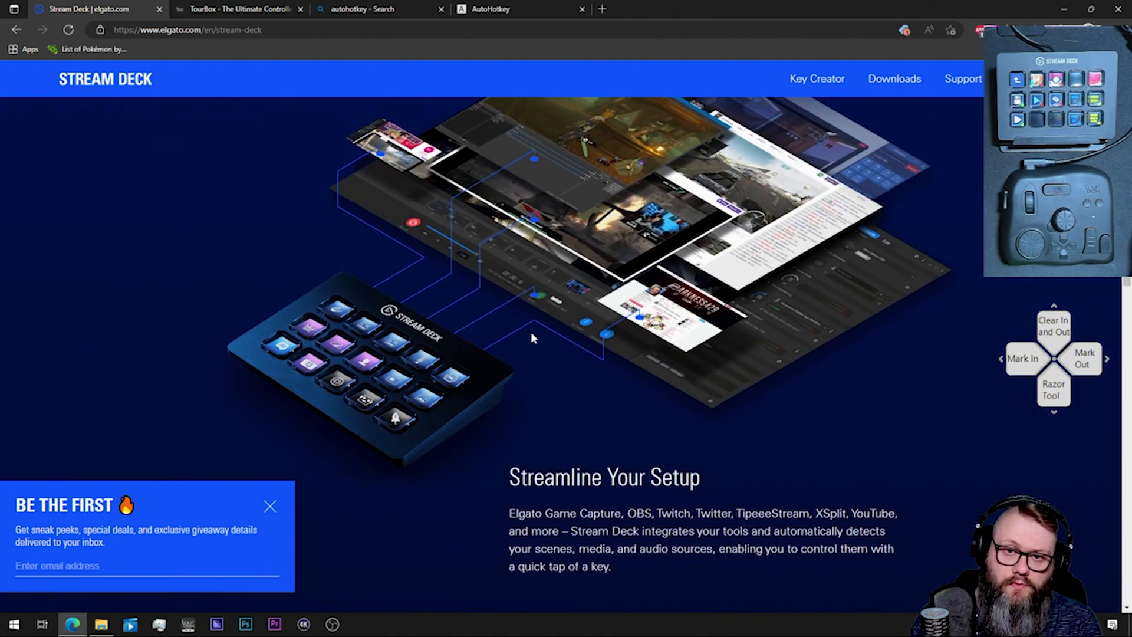
{"action": "scroll", "coordinate": [540, 306], "scroll_direction": "up", "scroll_amount": 3}
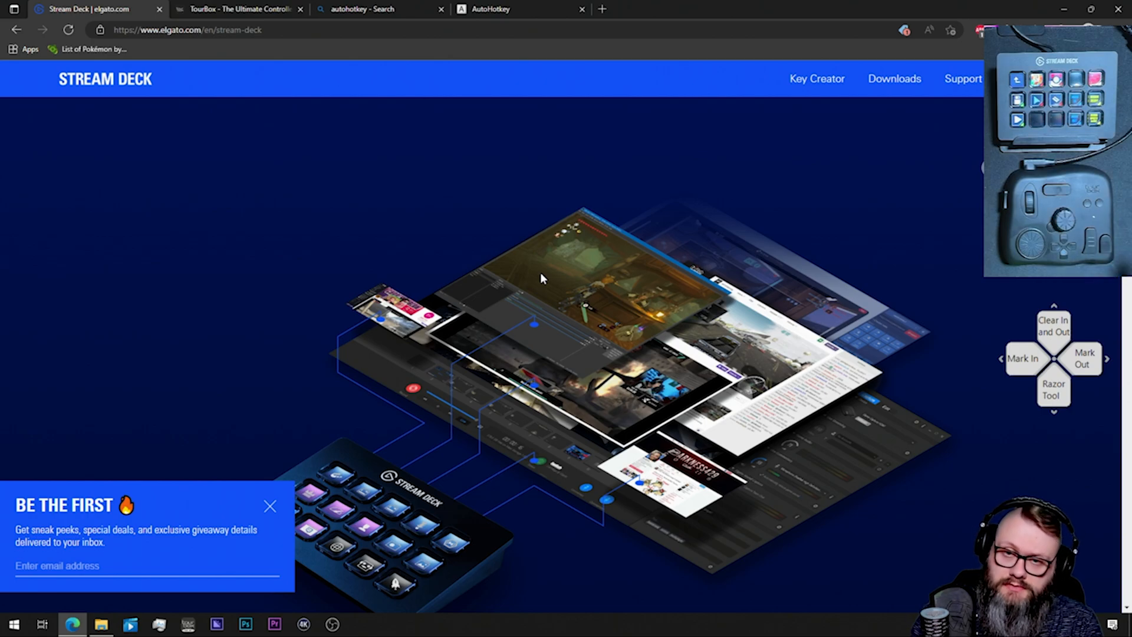
{"action": "scroll", "coordinate": [540, 275], "scroll_direction": "down", "scroll_amount": 1}
{"action": "scroll", "coordinate": [540, 271], "scroll_direction": "down", "scroll_amount": 15}
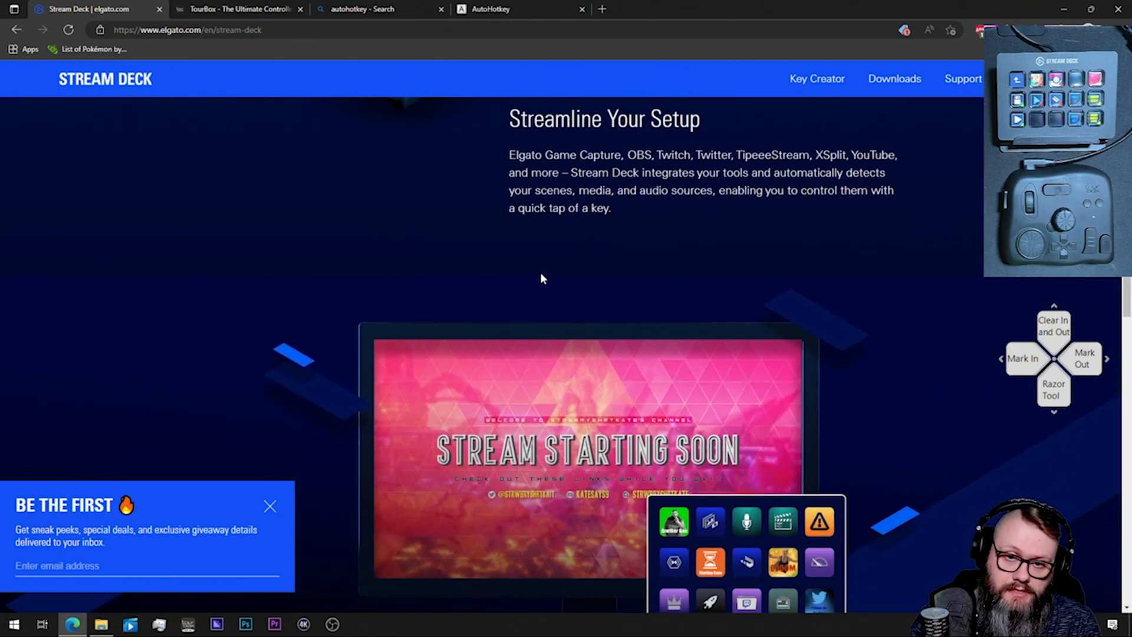
{"action": "scroll", "coordinate": [541, 273], "scroll_direction": "down", "scroll_amount": 7}
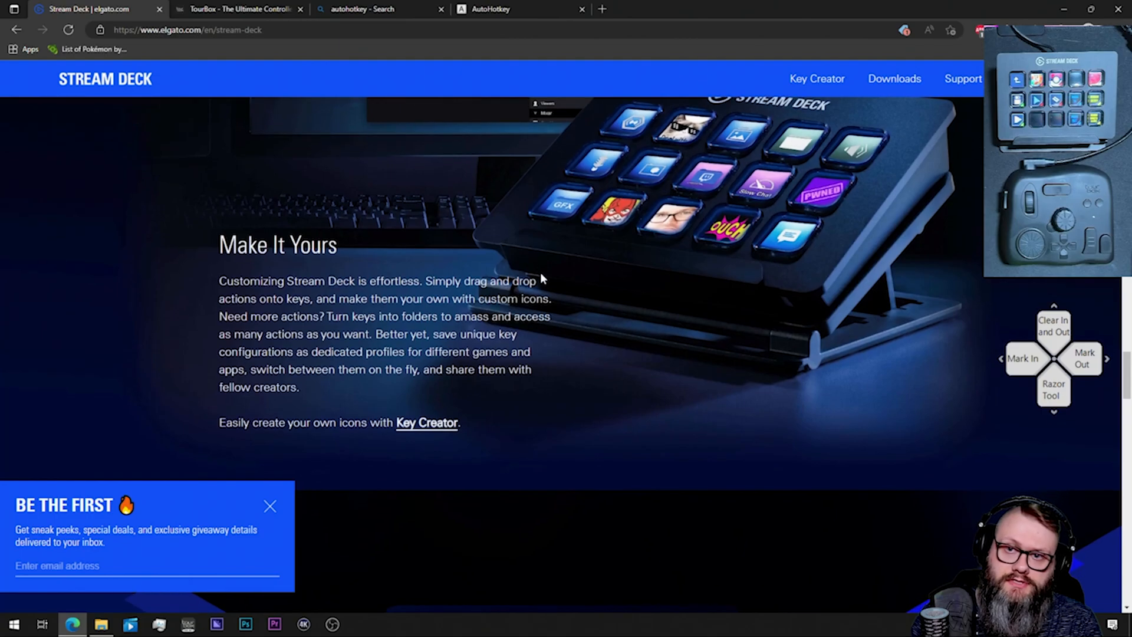
{"action": "scroll", "coordinate": [541, 276], "scroll_direction": "up", "scroll_amount": 1}
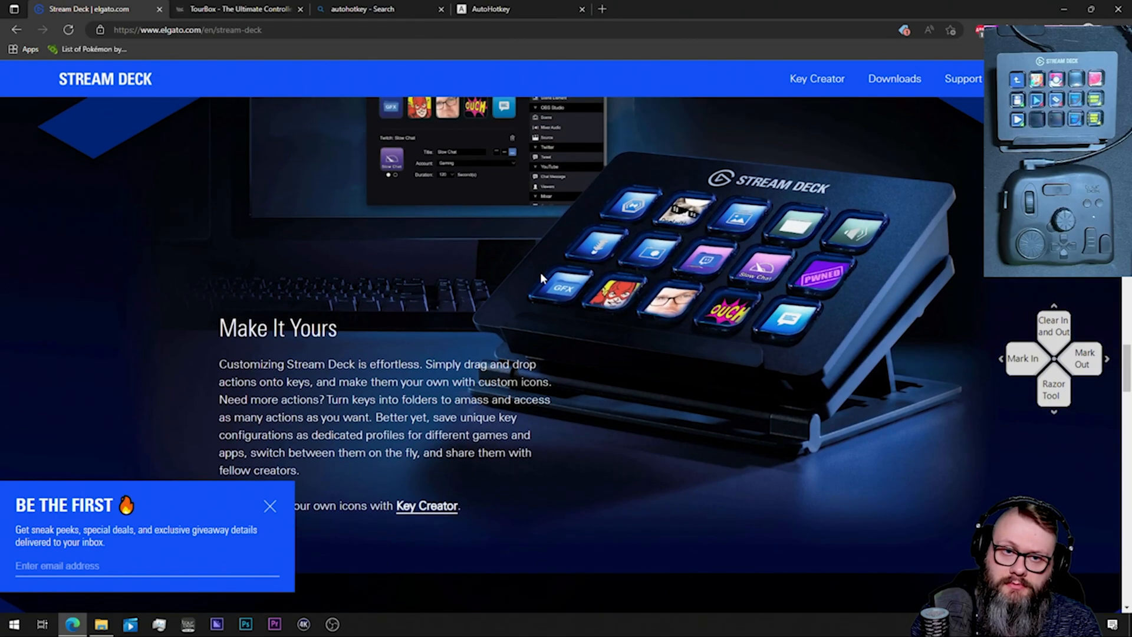
Step: Dismiss the newsletter sign-up banner and look through the rest of the Stream Deck page down to the community photos
{"action": "left_click", "coordinate": [270, 507]}
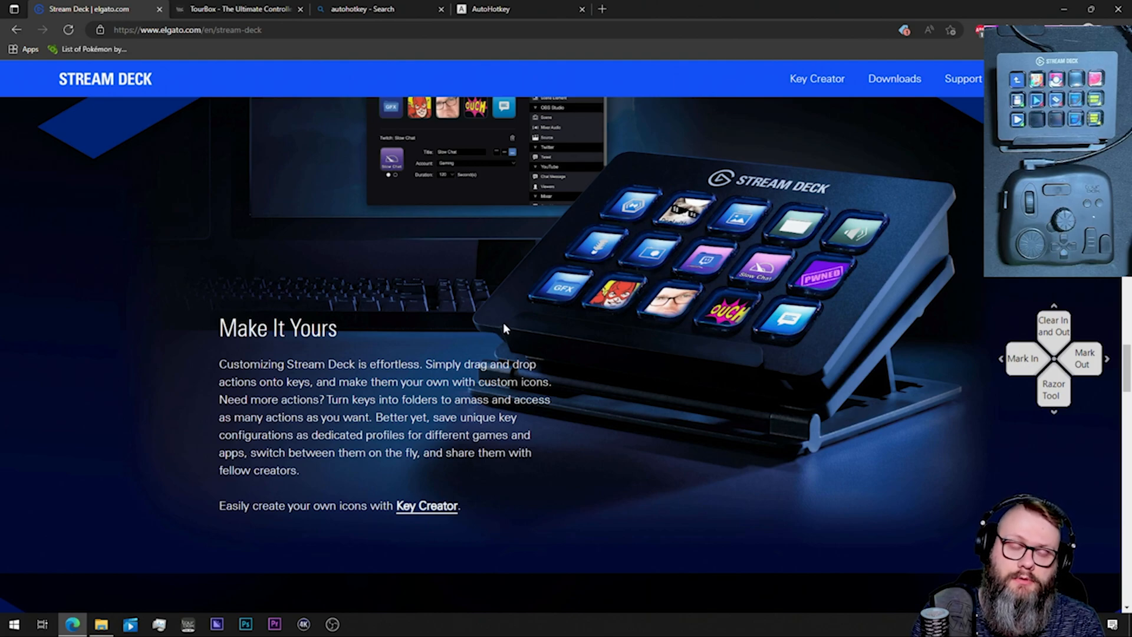
{"action": "scroll", "coordinate": [504, 322], "scroll_direction": "down", "scroll_amount": 10}
{"action": "scroll", "coordinate": [503, 328], "scroll_direction": "down", "scroll_amount": 8}
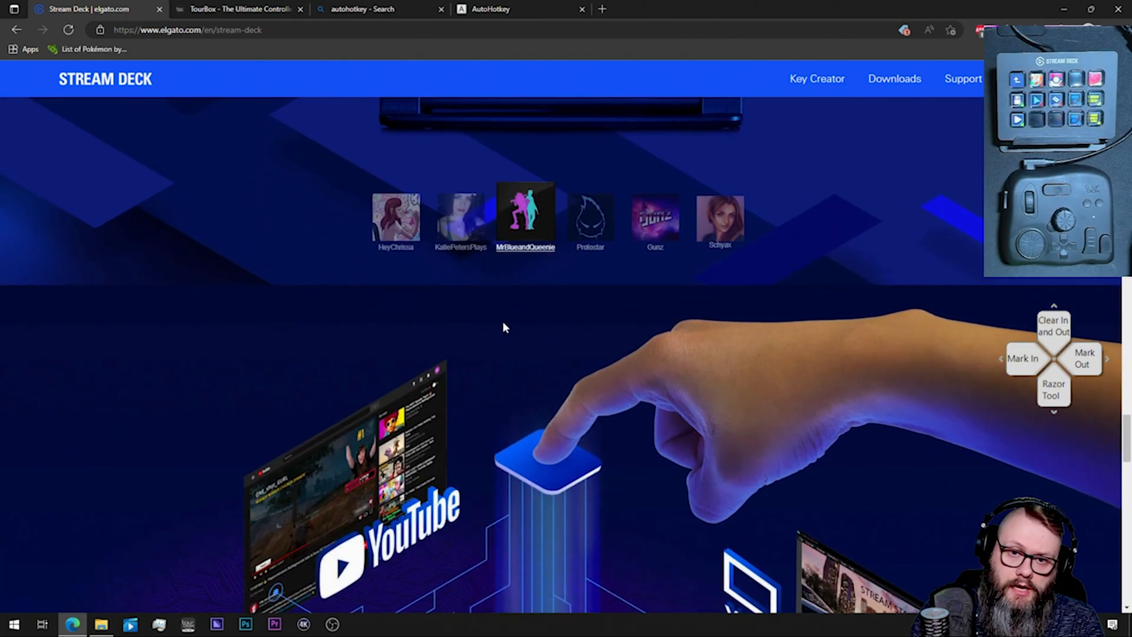
{"action": "scroll", "coordinate": [635, 408], "scroll_direction": "down", "scroll_amount": 13}
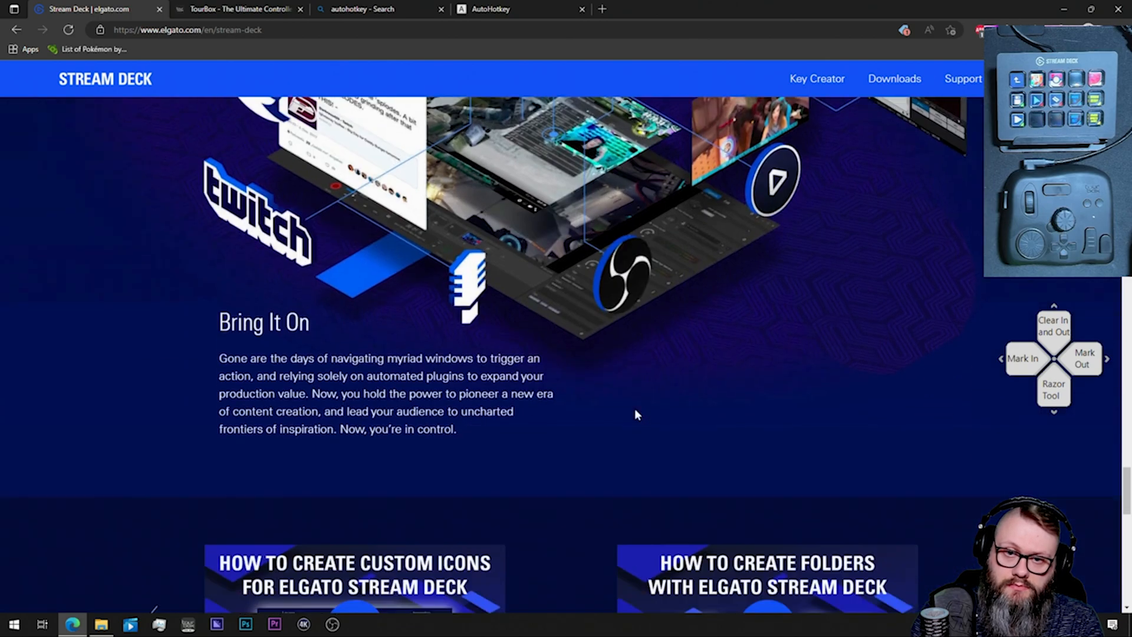
{"action": "scroll", "coordinate": [634, 408], "scroll_direction": "down", "scroll_amount": 4}
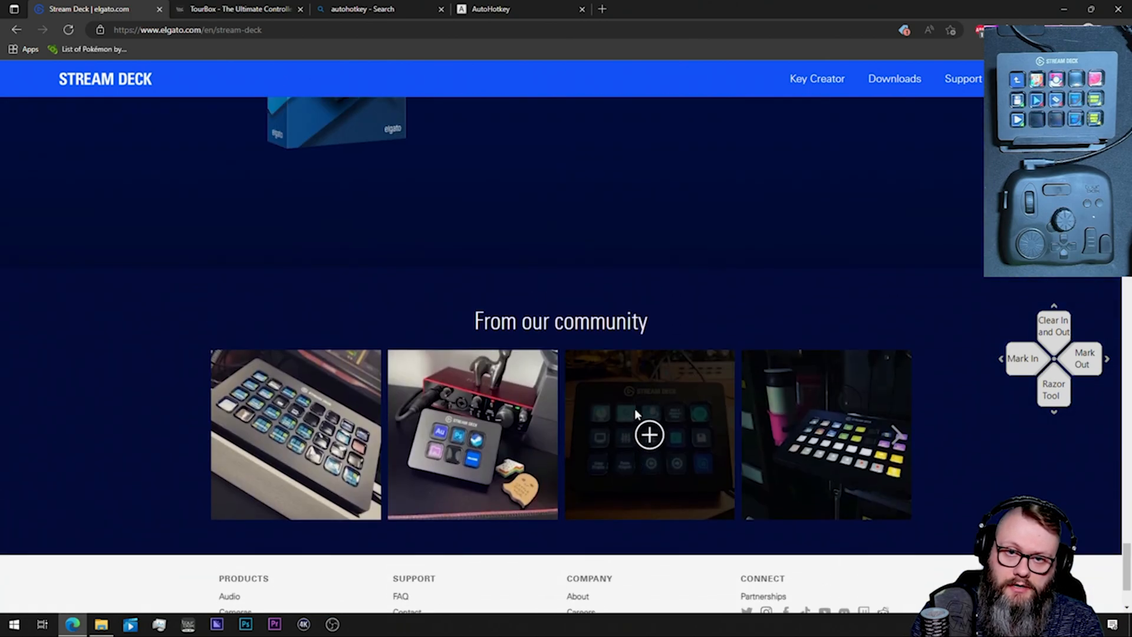
{"action": "scroll", "coordinate": [634, 411], "scroll_direction": "up", "scroll_amount": 8}
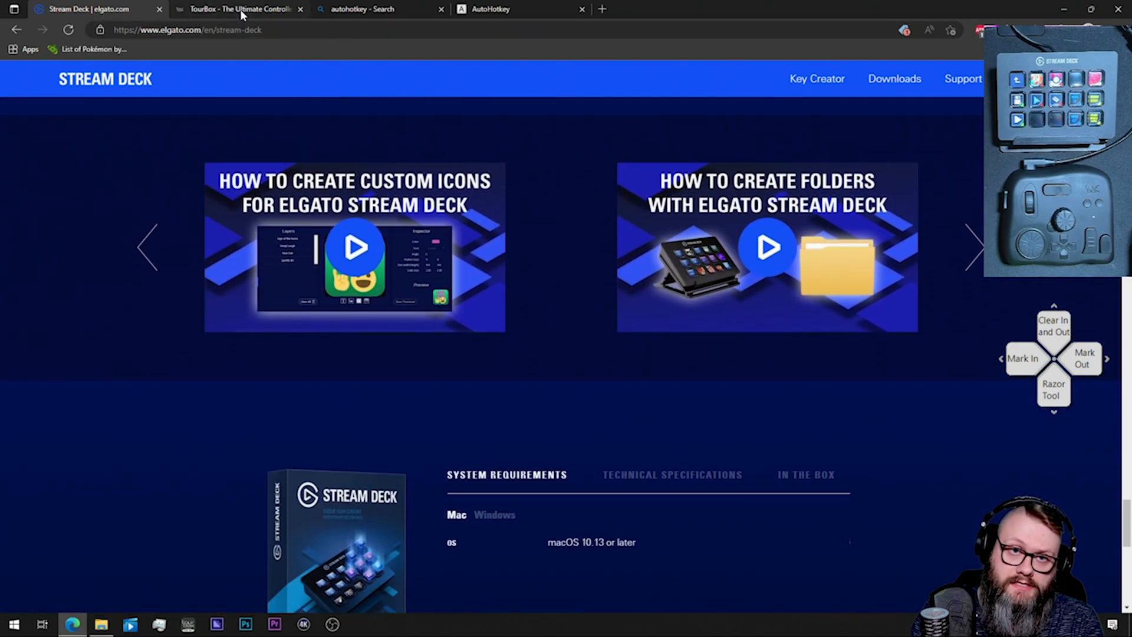
Step: Go to the TourBox website and open the TourBox Elite product page
{"action": "left_click", "coordinate": [239, 10]}
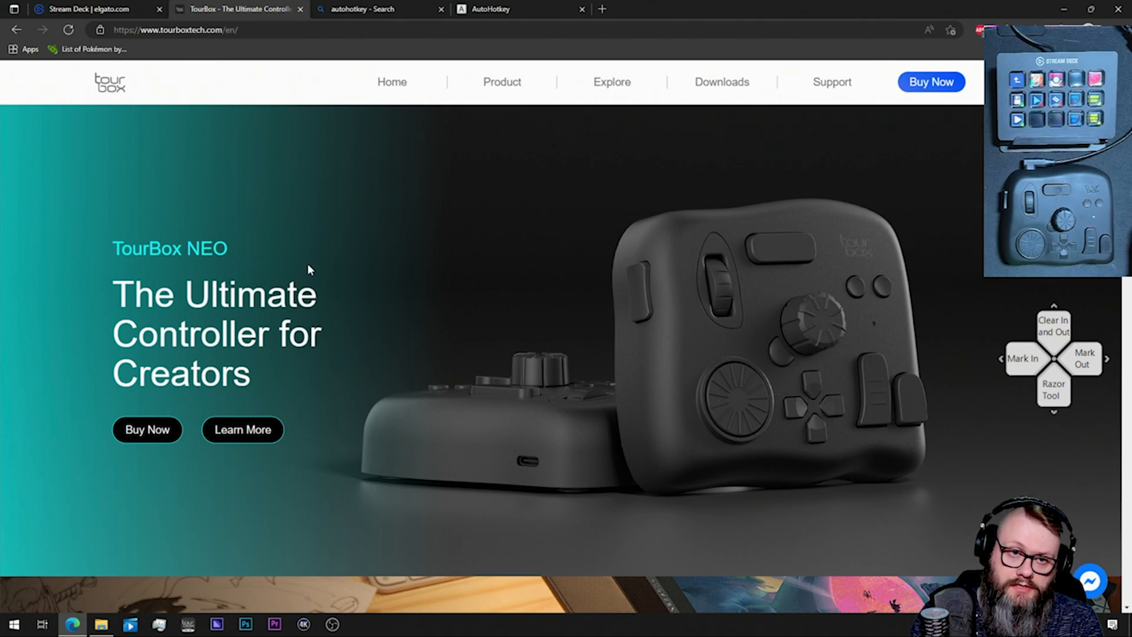
{"action": "mouse_move", "coordinate": [502, 82]}
{"action": "left_click", "coordinate": [508, 141]}
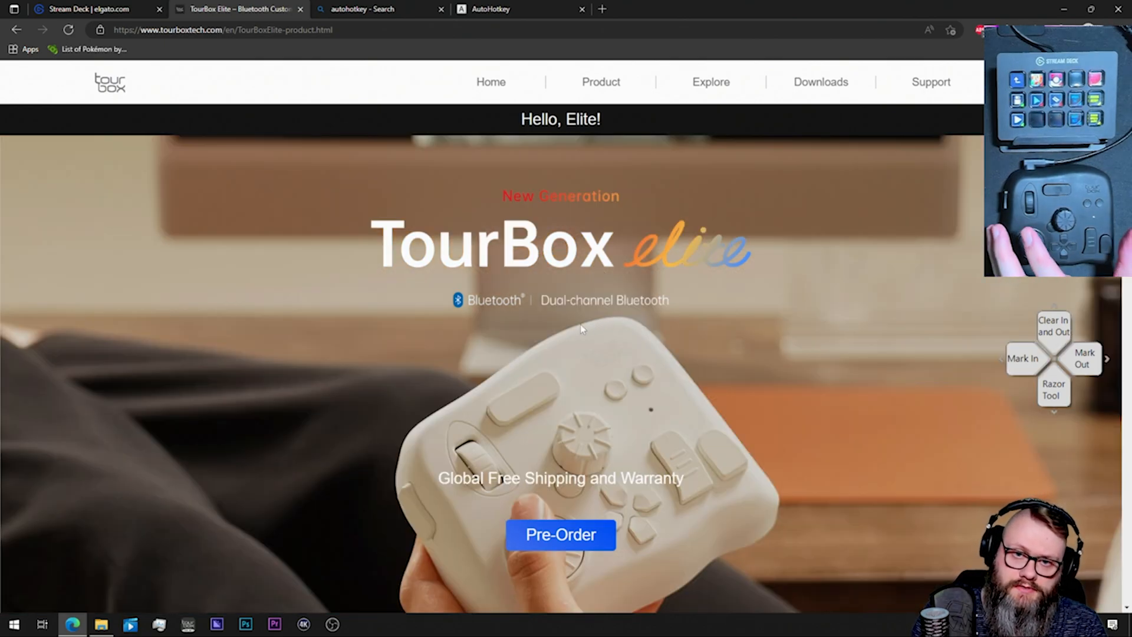
Step: Examine the TourBox Elite page's product images and its demonstration of using the controller together with a mouse
{"action": "scroll", "coordinate": [676, 282], "scroll_direction": "down", "scroll_amount": 10}
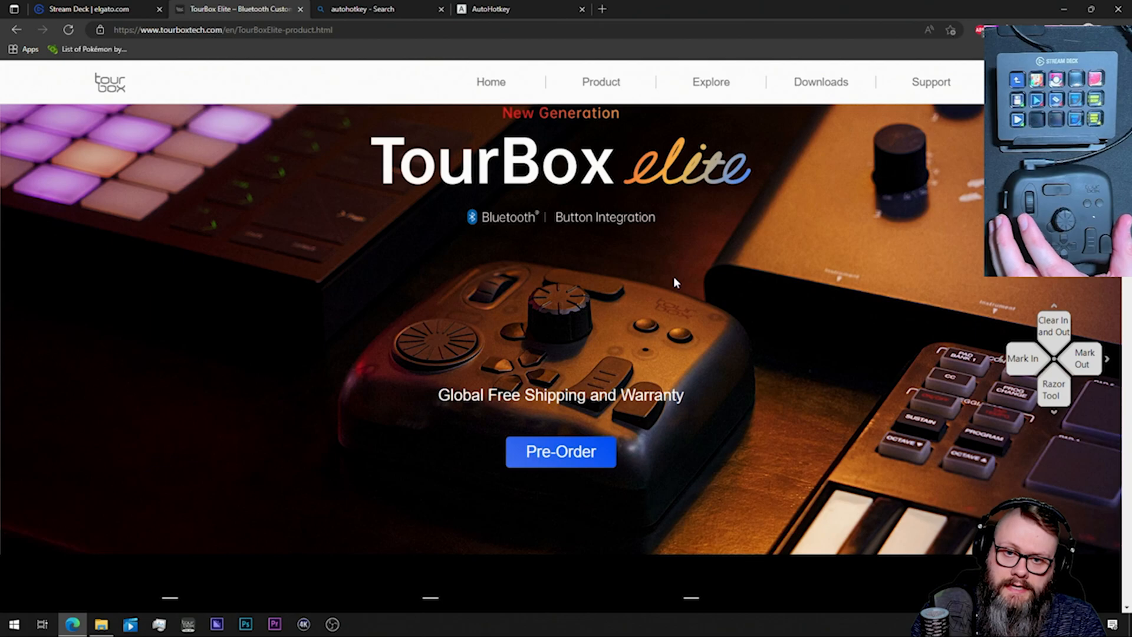
{"action": "scroll", "coordinate": [676, 283], "scroll_direction": "down", "scroll_amount": 3}
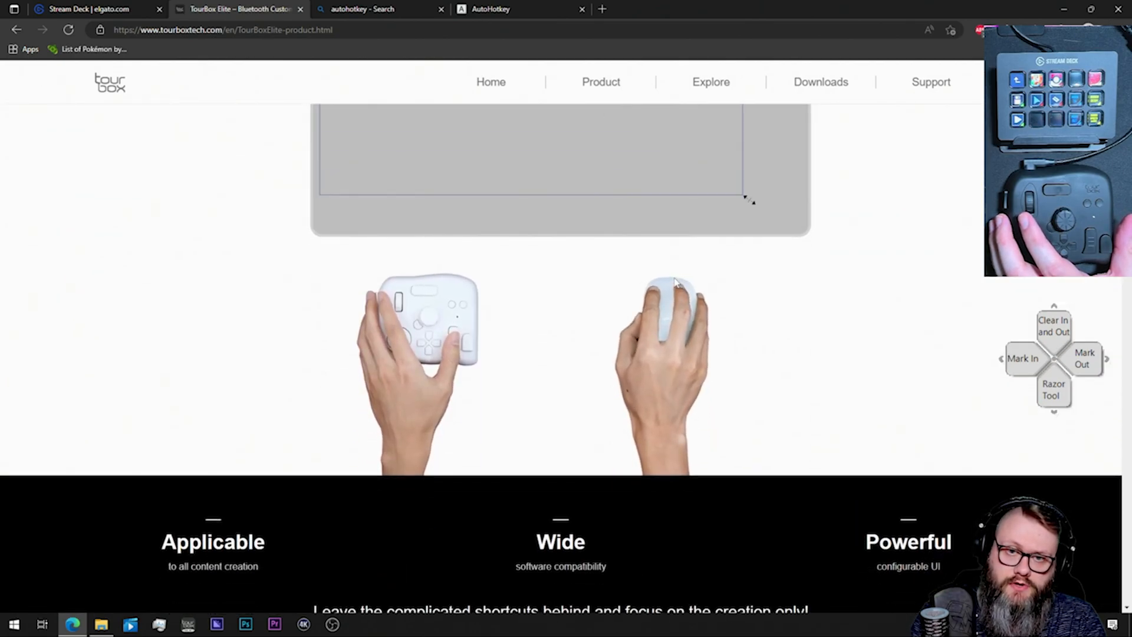
{"action": "scroll", "coordinate": [674, 281], "scroll_direction": "up", "scroll_amount": 5}
{"action": "scroll", "coordinate": [871, 343], "scroll_direction": "down", "scroll_amount": 1}
{"action": "scroll", "coordinate": [872, 343], "scroll_direction": "down", "scroll_amount": 3}
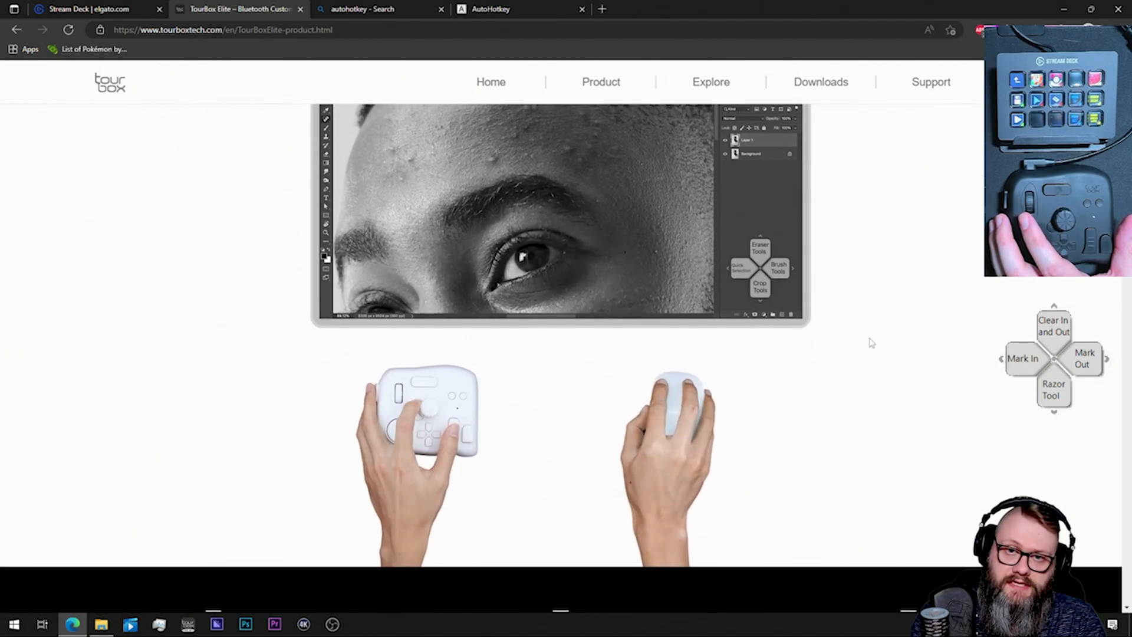
{"action": "key", "text": "ctrl+0"}
{"action": "key", "text": "ctrl+minus"}
{"action": "key", "text": "ctrl+minus"}
{"action": "key", "text": "ctrl+plus"}
{"action": "scroll", "coordinate": [872, 343], "scroll_direction": "down", "scroll_amount": 1}
{"action": "scroll", "coordinate": [872, 342], "scroll_direction": "up", "scroll_amount": 1}
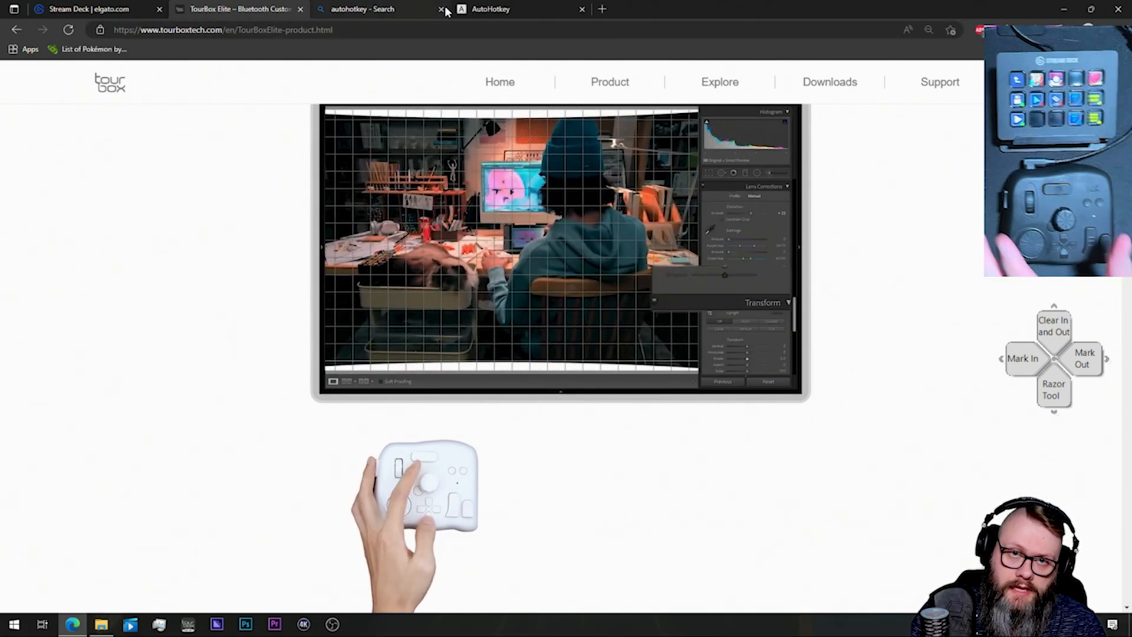
Step: Bring up the AutoHotkey website's home page
{"action": "left_click", "coordinate": [500, 10]}
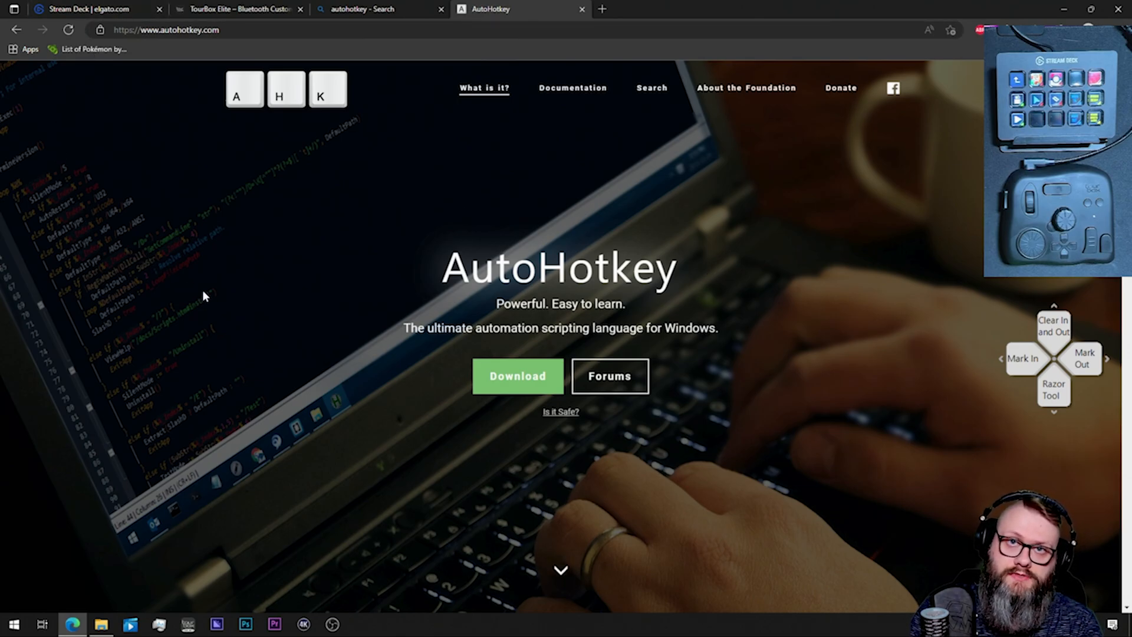
Step: Open the Auto Hotkey 07-05-22 folder in File Explorer and open the MSI Adobe Transition.ahk script for editing in Notepad
{"action": "mouse_move", "coordinate": [105, 627]}
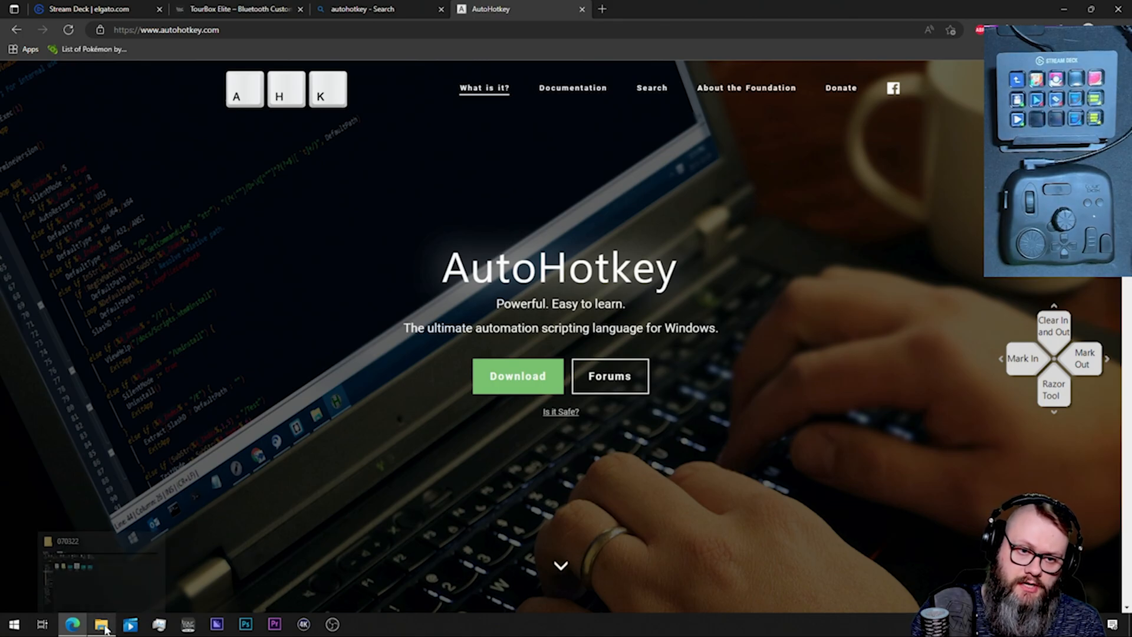
{"action": "left_click", "coordinate": [103, 575]}
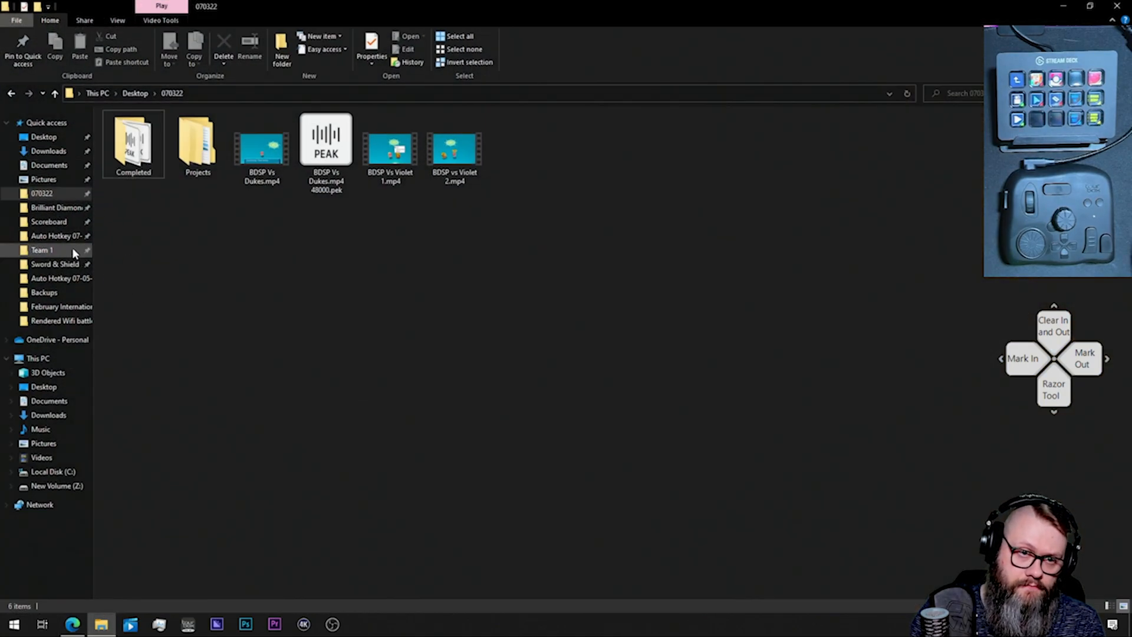
{"action": "left_click", "coordinate": [65, 237]}
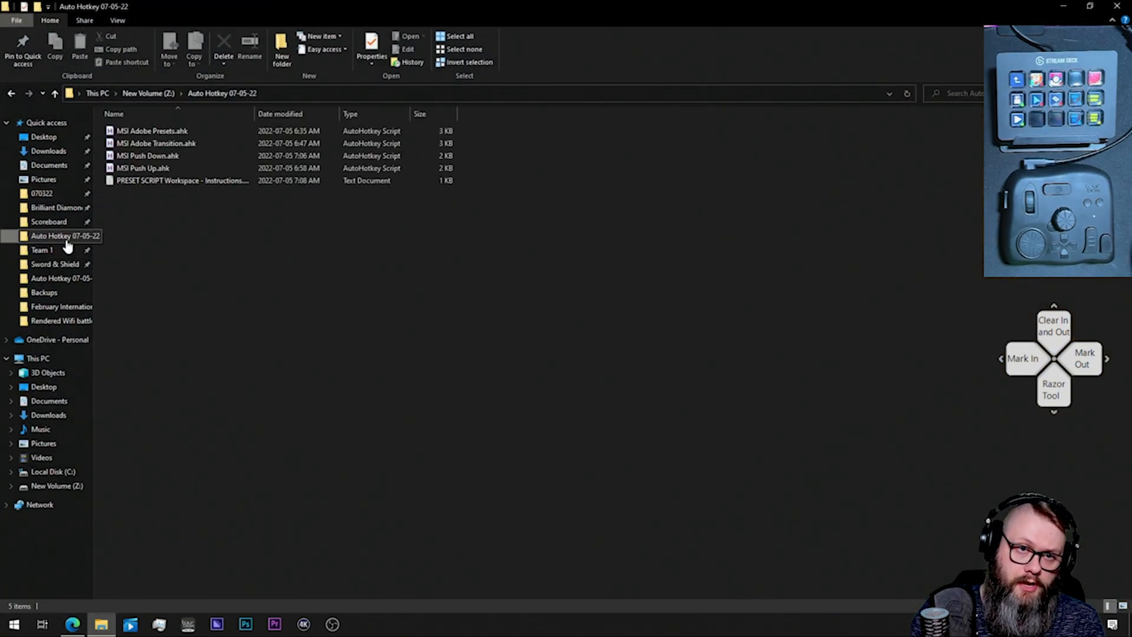
{"action": "right_click", "coordinate": [152, 147]}
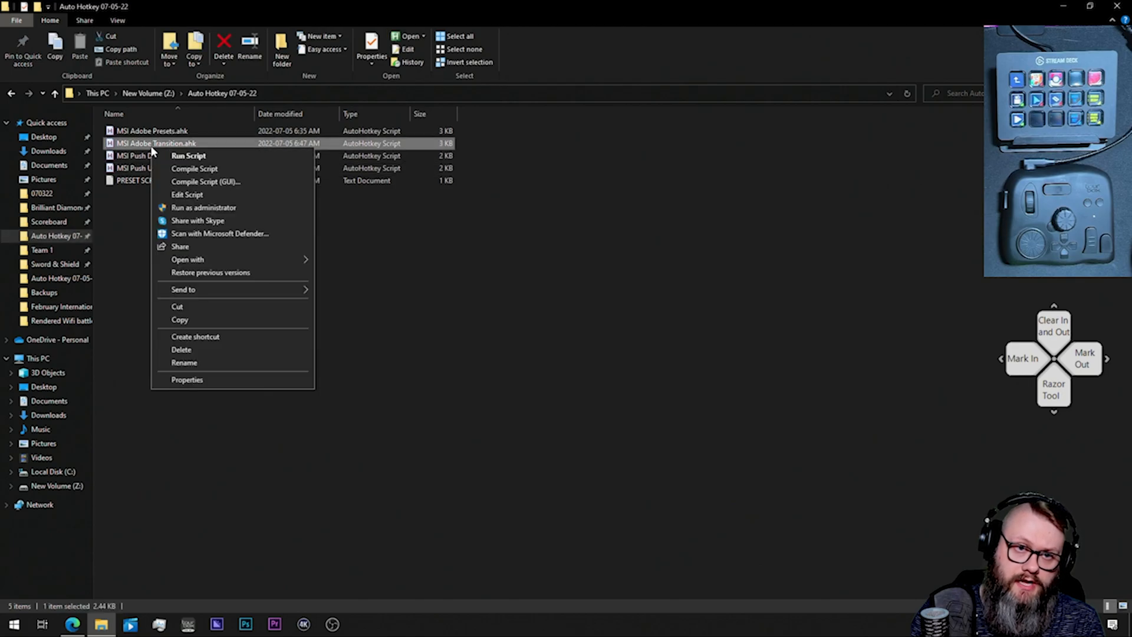
{"action": "left_click", "coordinate": [186, 194]}
{"action": "left_click_drag", "start_coordinate": [506, 47], "coordinate": [394, 67]}
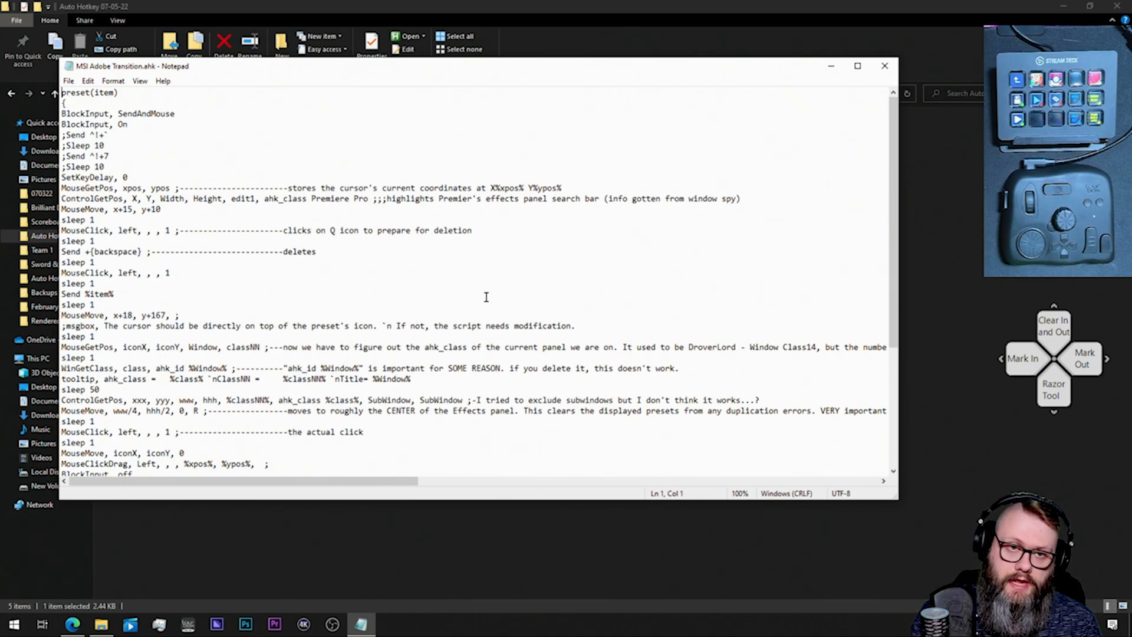
Step: Skim the transition script and enlarge its text to 270% for easier reading of the mouse commands
{"action": "scroll", "coordinate": [483, 299], "scroll_direction": "down", "scroll_amount": 5}
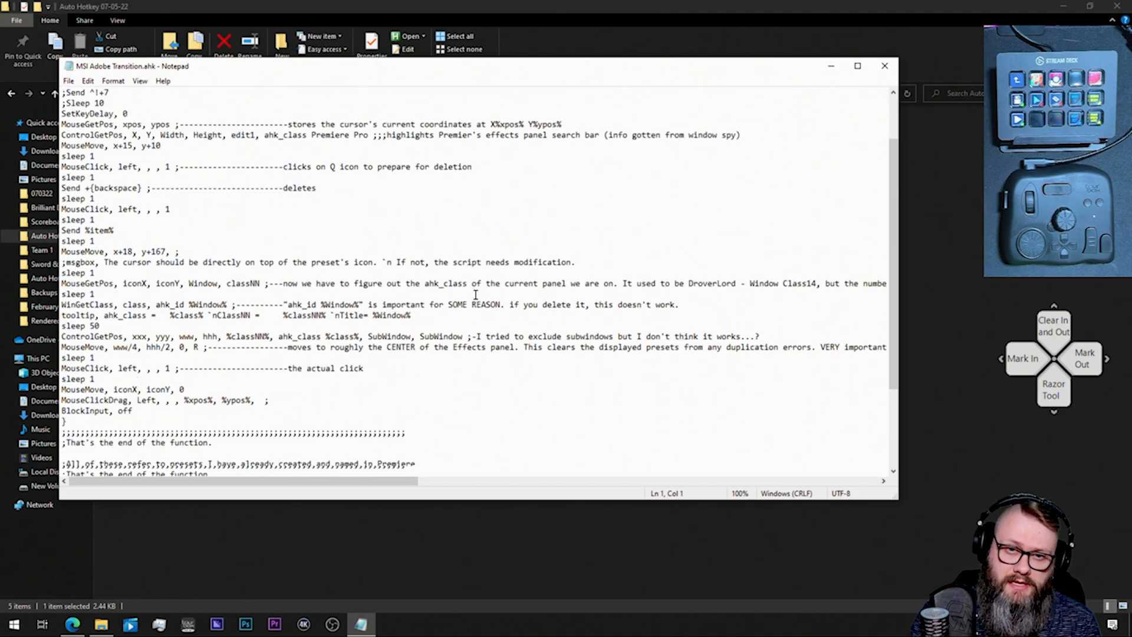
{"action": "scroll", "coordinate": [474, 300], "scroll_direction": "up", "scroll_amount": 3}
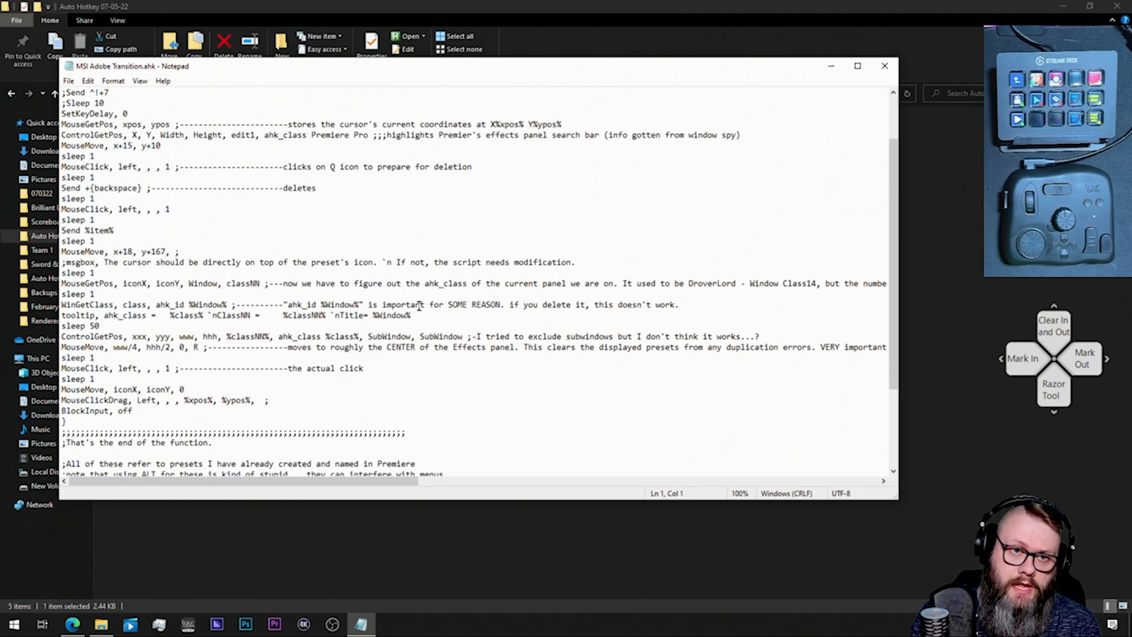
{"action": "scroll", "coordinate": [164, 198], "scroll_direction": "up", "scroll_amount": 10, "text": "ctrl"}
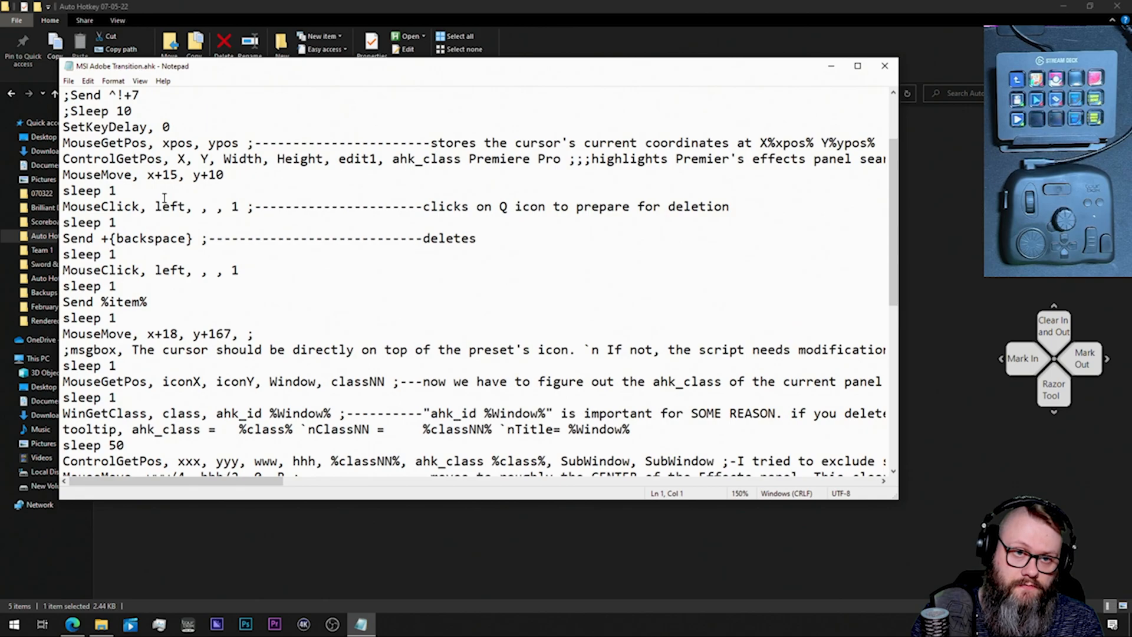
{"action": "scroll", "coordinate": [164, 198], "scroll_direction": "up", "scroll_amount": 4, "text": "ctrl"}
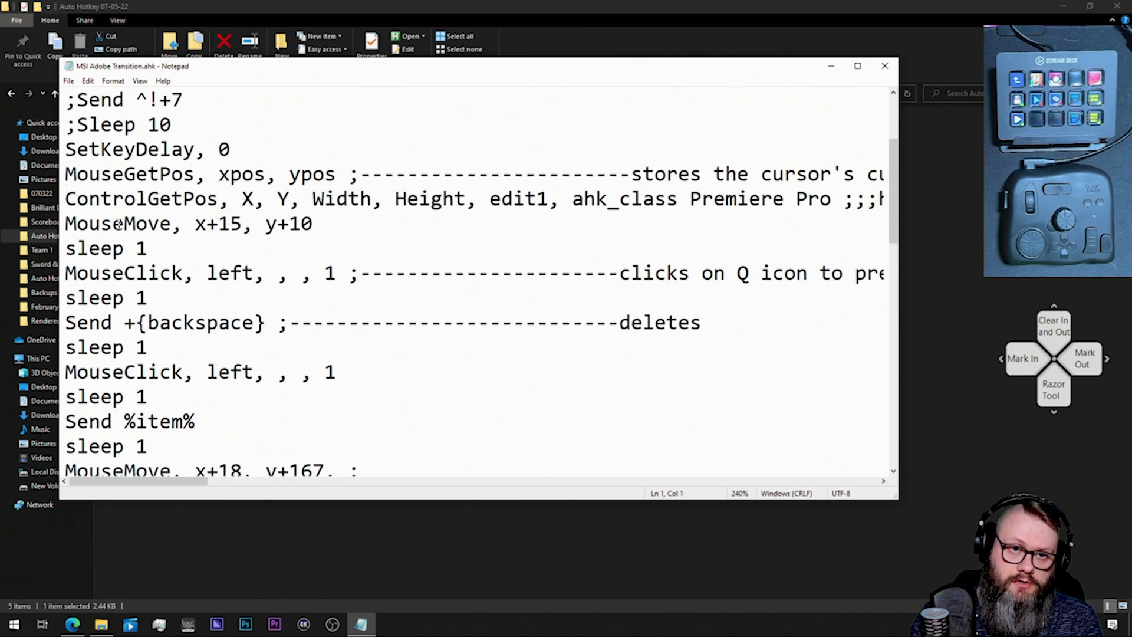
{"action": "scroll", "coordinate": [119, 224], "scroll_direction": "up", "scroll_amount": 3, "text": "ctrl"}
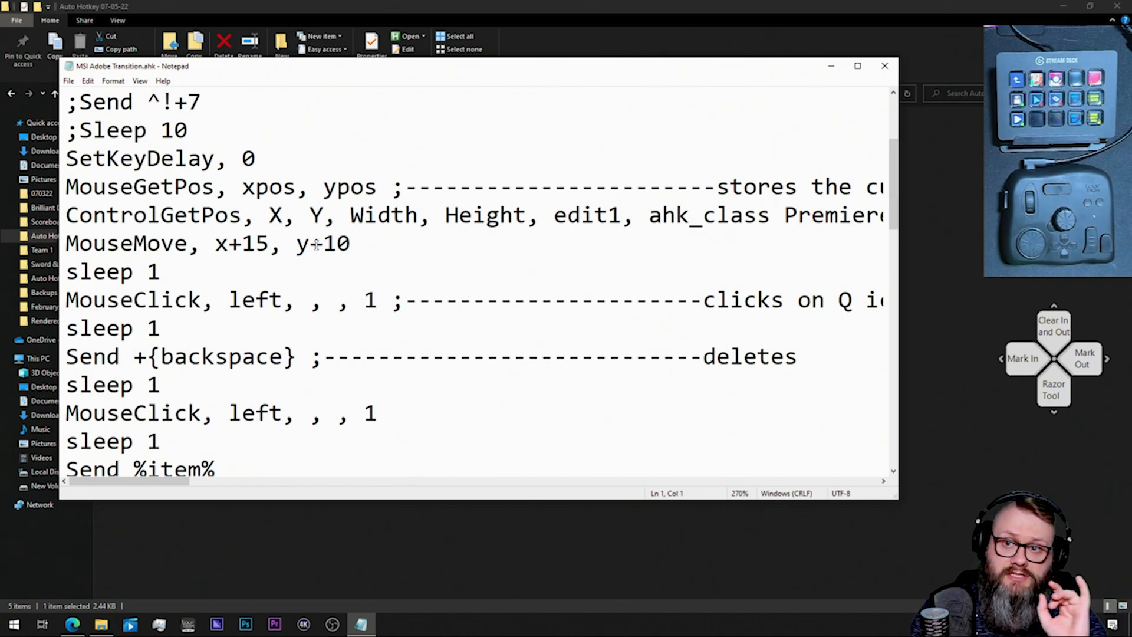
Step: Read through the rest of the transition script's mouse commands, reduce its text to 60% for an overview, and close the script
{"action": "scroll", "coordinate": [317, 245], "scroll_direction": "down", "scroll_amount": 4}
{"action": "scroll", "coordinate": [313, 243], "scroll_direction": "up", "scroll_amount": 2}
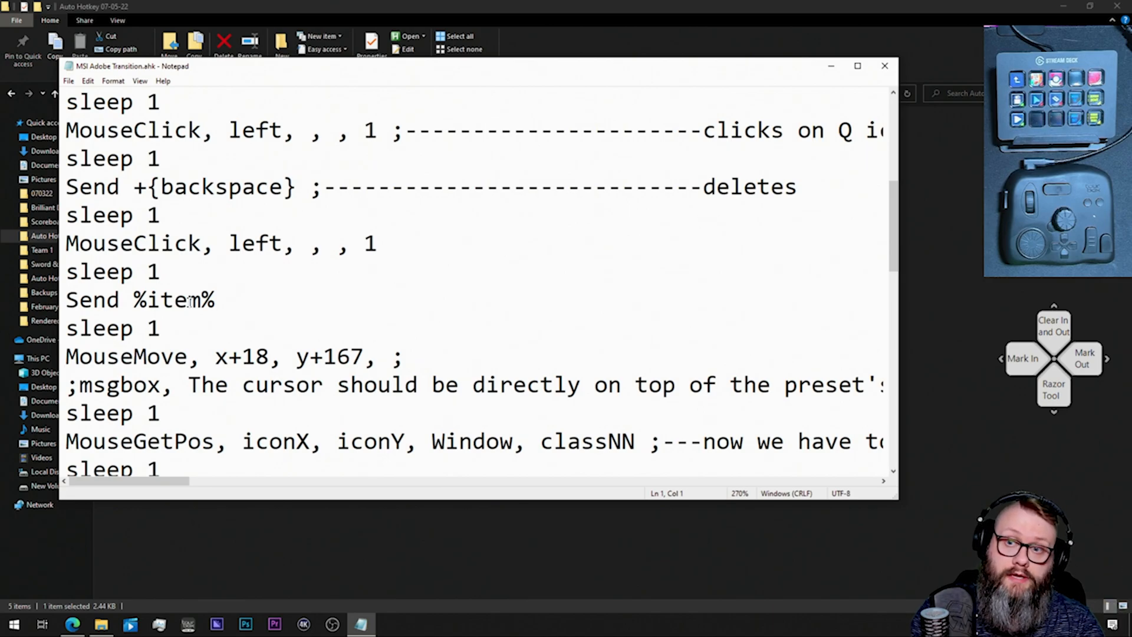
{"action": "scroll", "coordinate": [169, 324], "scroll_direction": "down", "scroll_amount": 1}
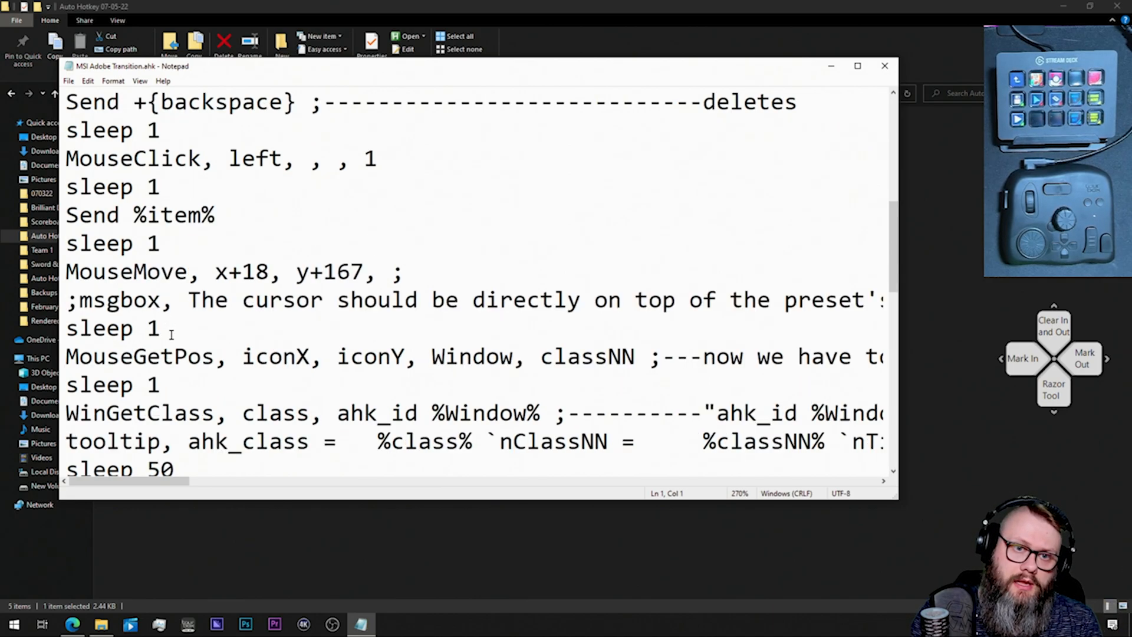
{"action": "scroll", "coordinate": [296, 305], "scroll_direction": "down", "scroll_amount": 2}
{"action": "scroll", "coordinate": [301, 307], "scroll_direction": "down", "scroll_amount": 2}
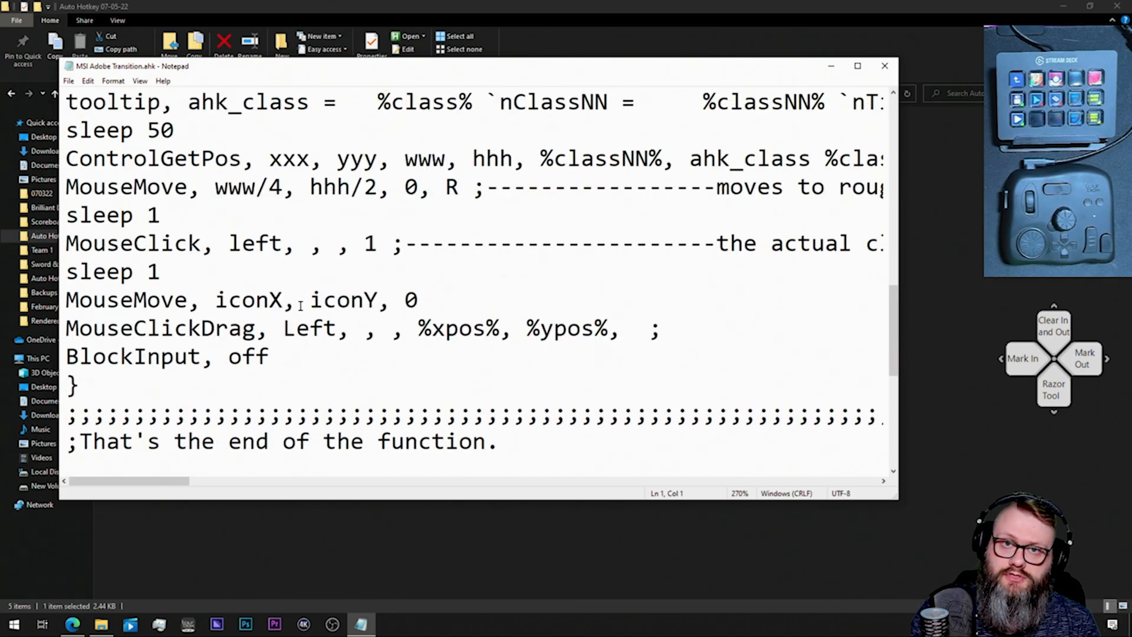
{"action": "scroll", "coordinate": [300, 306], "scroll_direction": "down", "scroll_amount": 2}
{"action": "scroll", "coordinate": [301, 306], "scroll_direction": "down", "scroll_amount": 14}
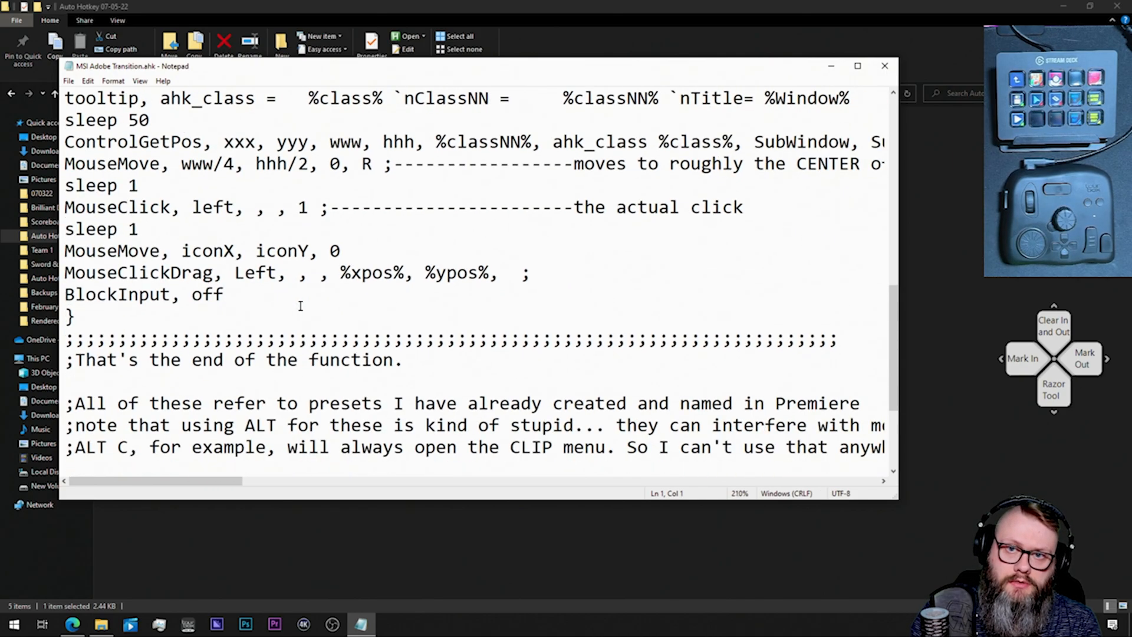
{"action": "scroll", "coordinate": [301, 306], "scroll_direction": "down", "scroll_amount": 4}
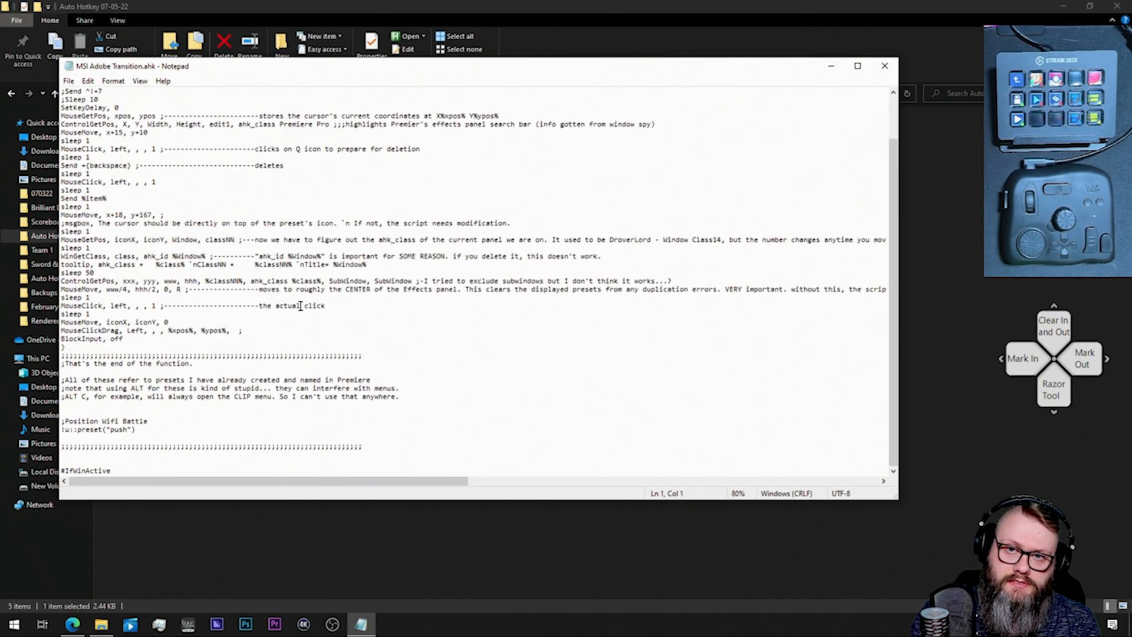
{"action": "scroll", "coordinate": [301, 306], "scroll_direction": "down", "scroll_amount": 4}
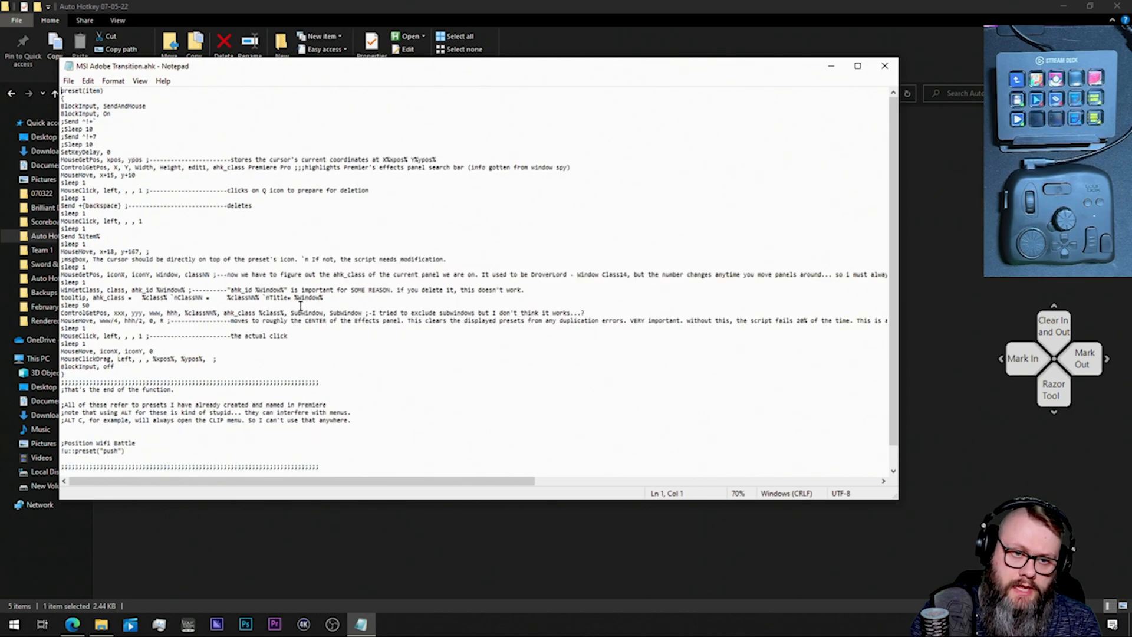
{"action": "scroll", "coordinate": [301, 306], "scroll_direction": "up", "scroll_amount": 1}
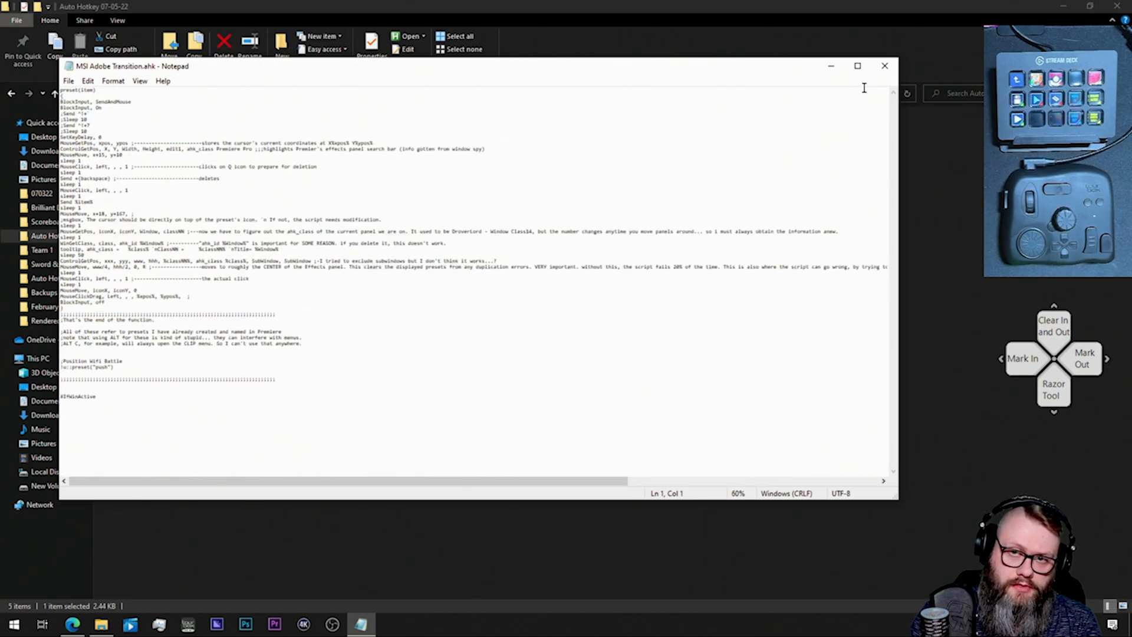
{"action": "left_click", "coordinate": [885, 67]}
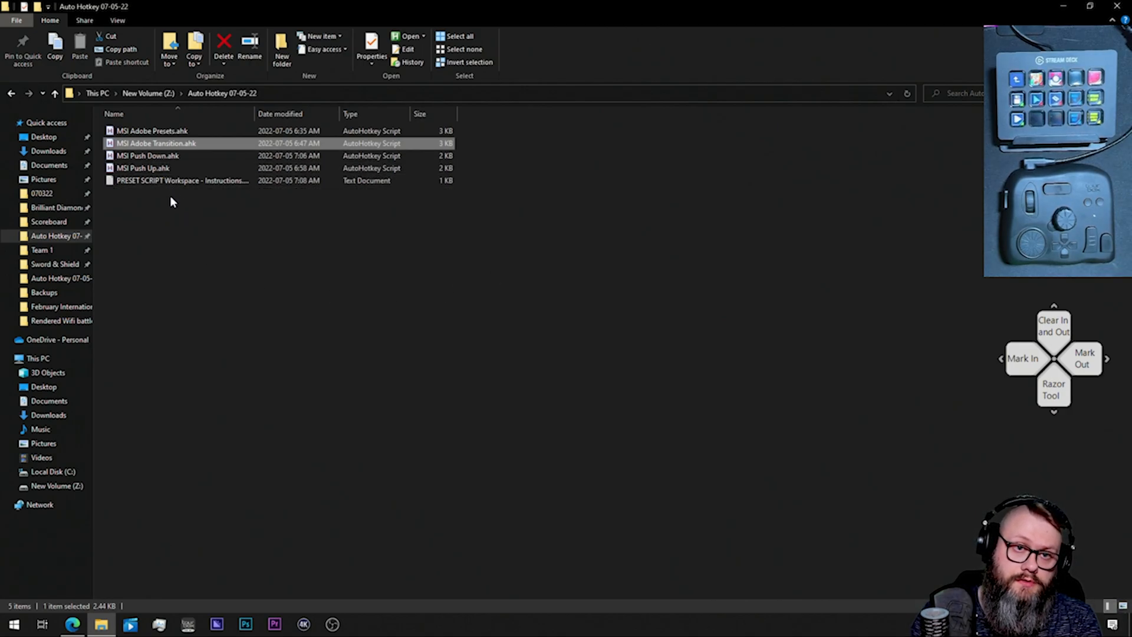
Step: Reopen MSI Adobe Transition.ahk for editing, check the "push" preset hotkey at its end, and close it
{"action": "right_click", "coordinate": [168, 150]}
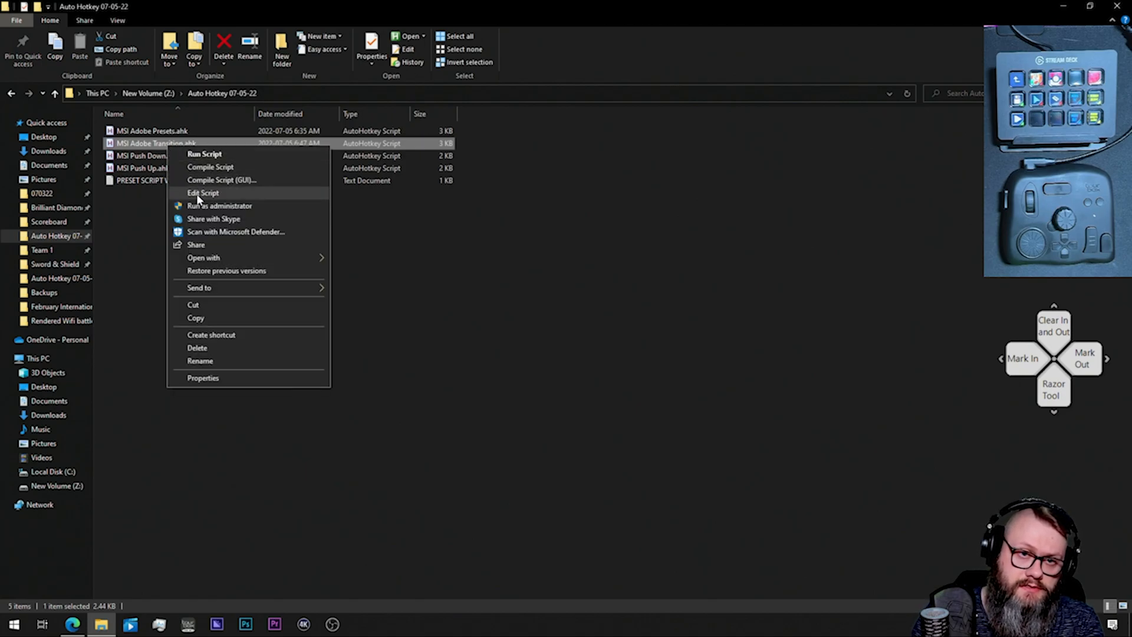
{"action": "left_click", "coordinate": [204, 194]}
{"action": "scroll", "coordinate": [455, 298], "scroll_direction": "down", "scroll_amount": 6}
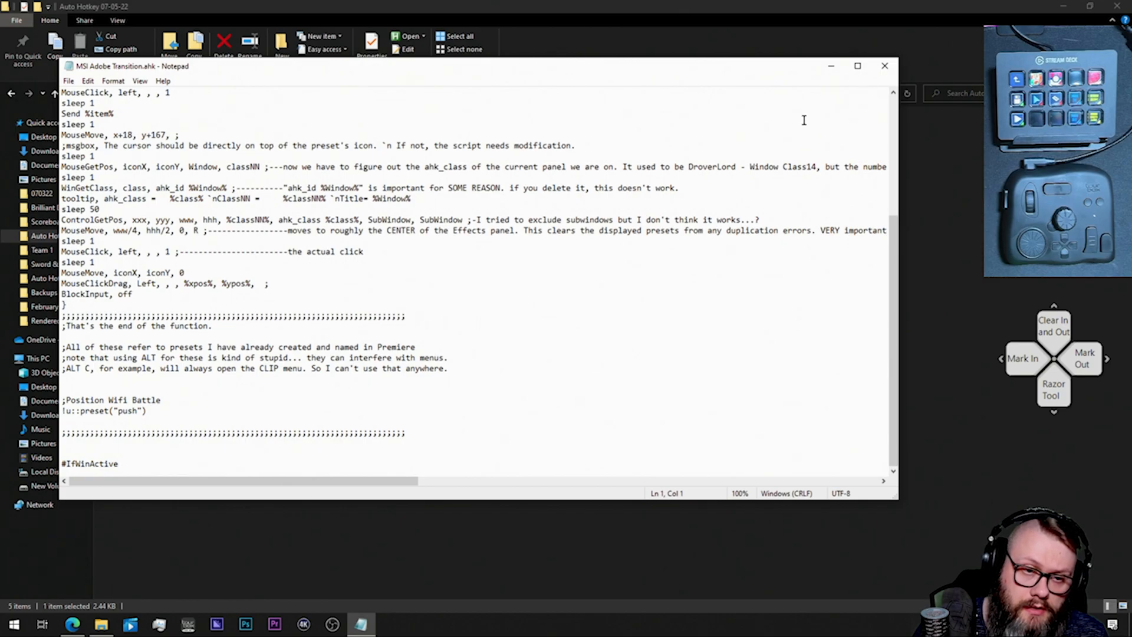
{"action": "left_click", "coordinate": [884, 66]}
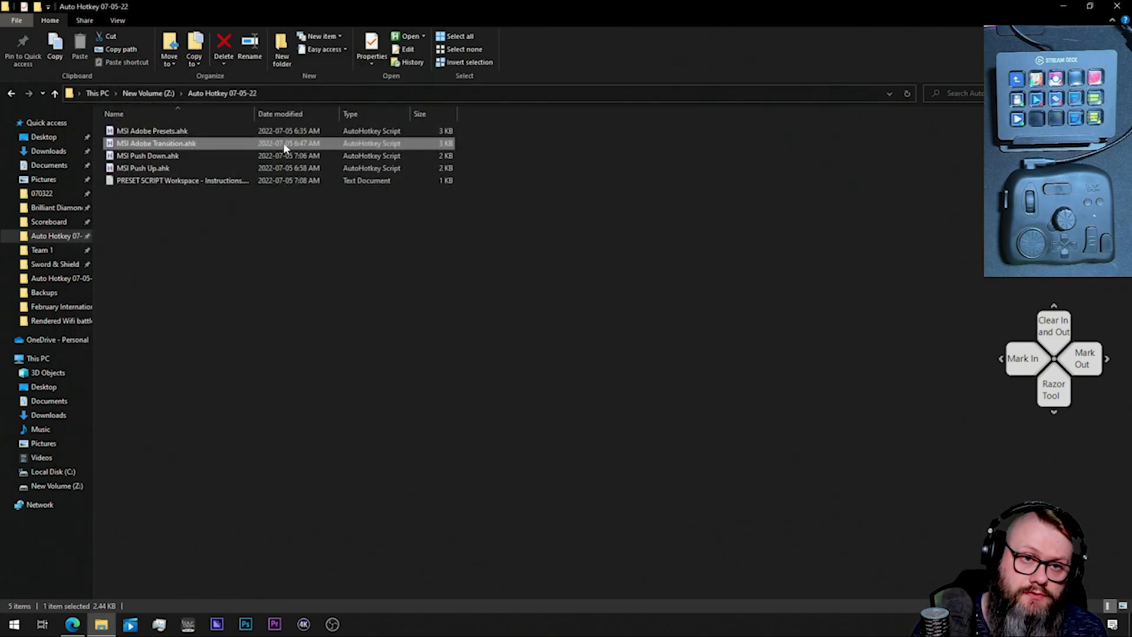
Step: Open MSI Adobe Presets.ahk for editing, review the Trainer 1 and Trainer 2 preset hotkeys at its end, and close it
{"action": "right_click", "coordinate": [156, 131]}
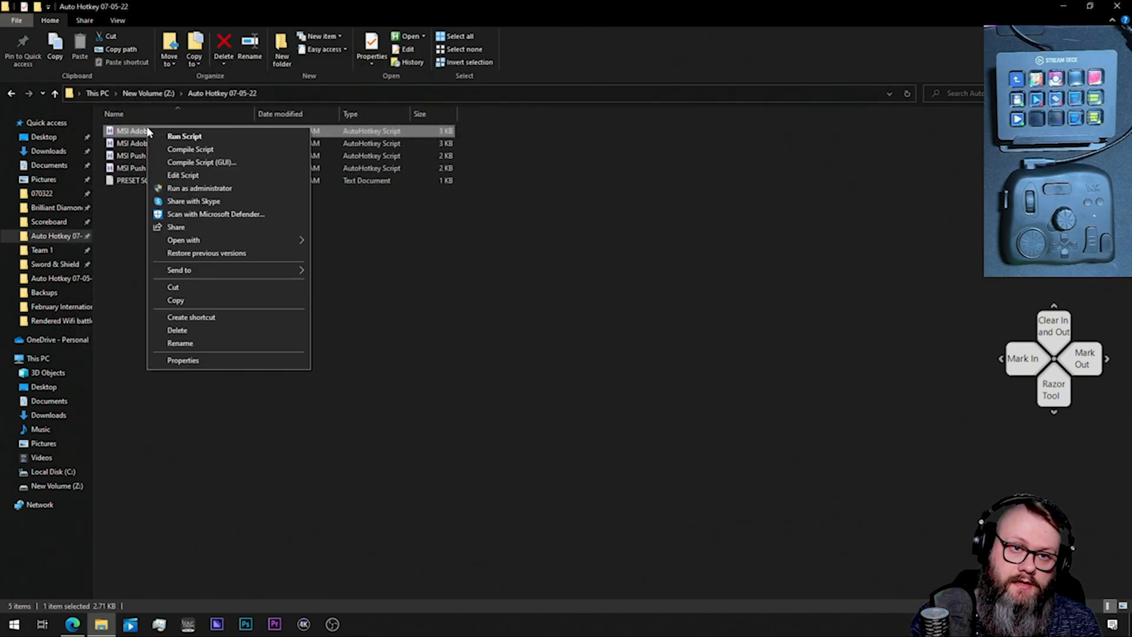
{"action": "left_click", "coordinate": [179, 172]}
{"action": "scroll", "coordinate": [270, 268], "scroll_direction": "down", "scroll_amount": 12}
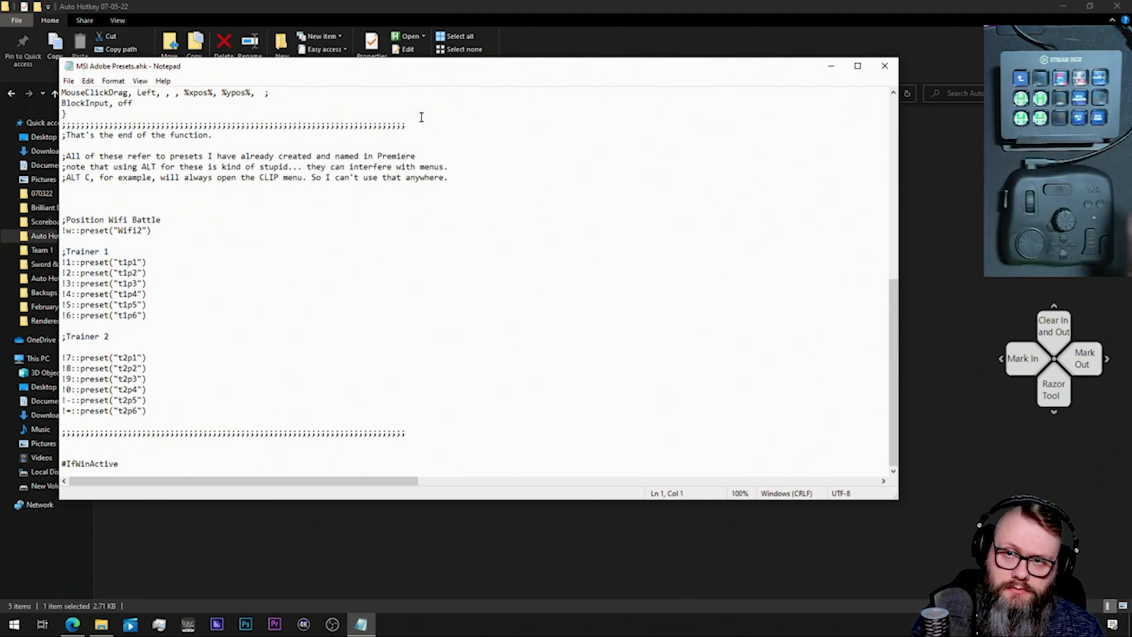
{"action": "left_click", "coordinate": [885, 66]}
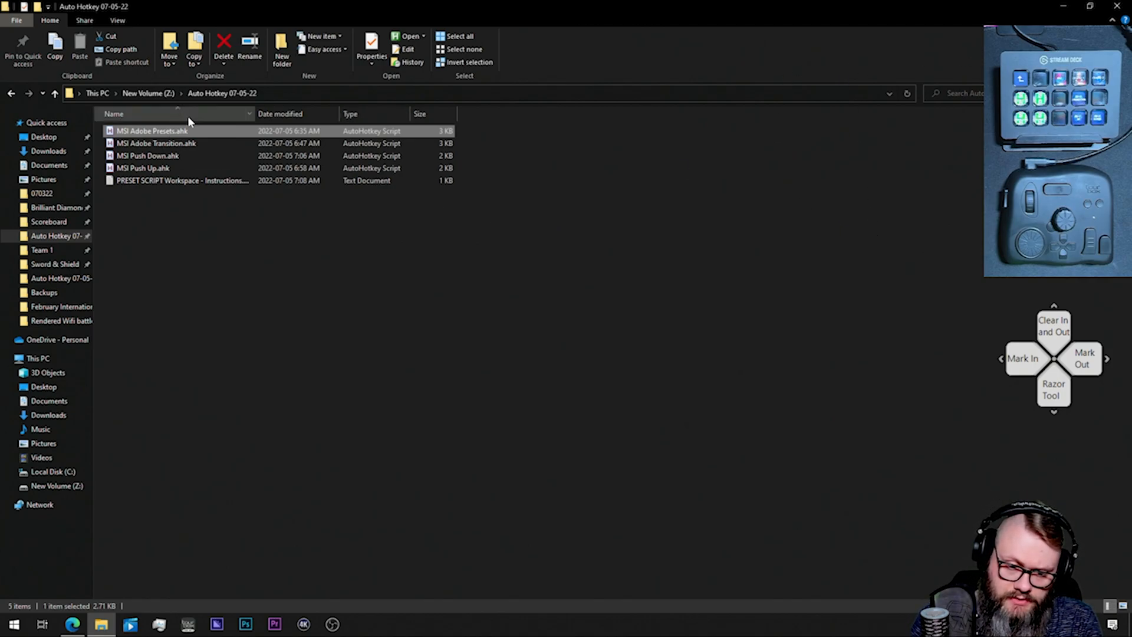
Step: Show the 070322 folder, then switch to Premiere Pro and start a new project
{"action": "left_click", "coordinate": [70, 194]}
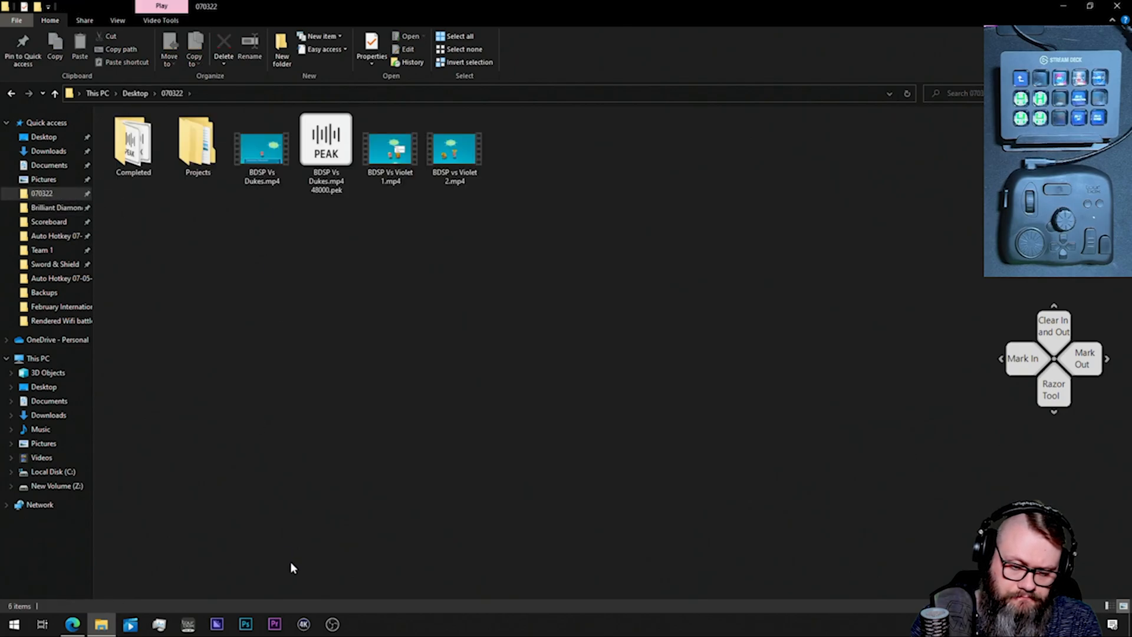
{"action": "left_click", "coordinate": [275, 624]}
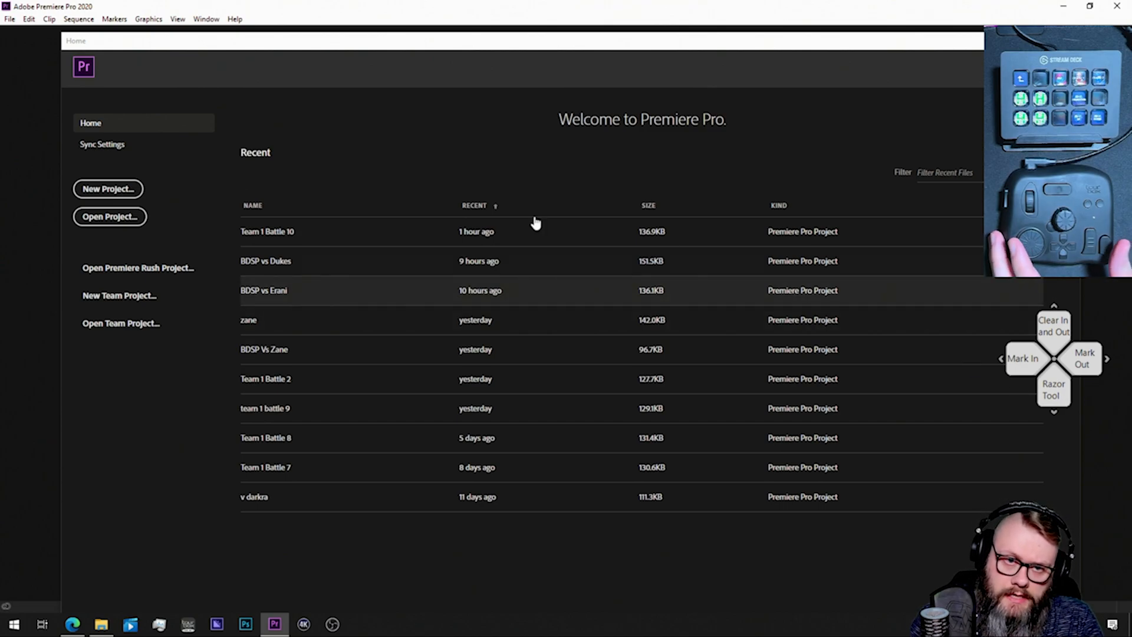
{"action": "left_click", "coordinate": [110, 193]}
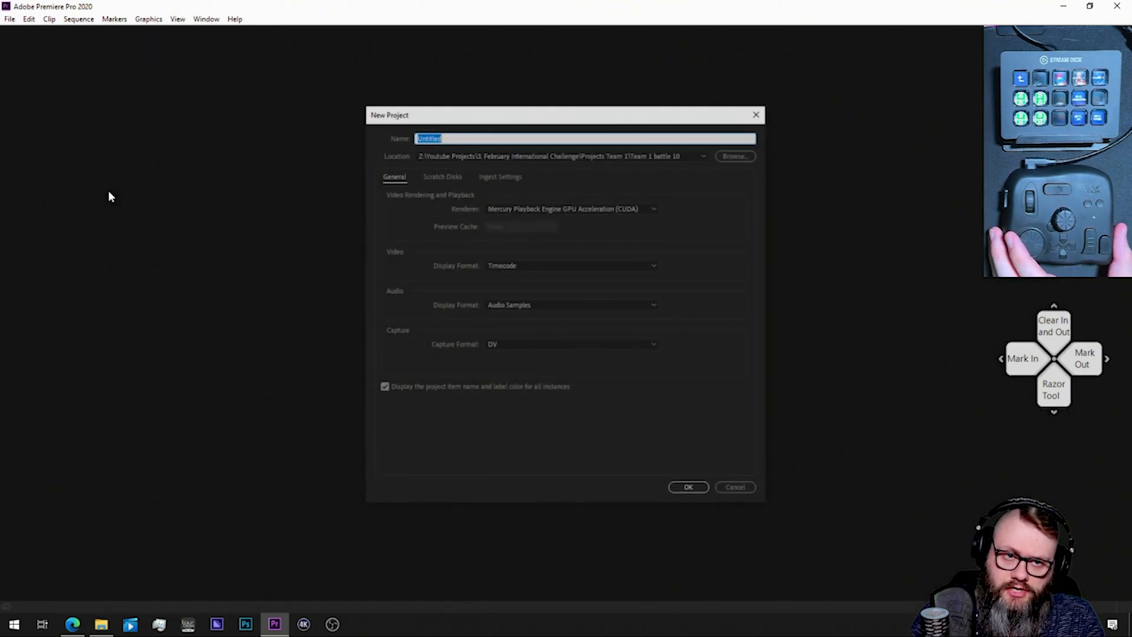
Step: Browse for the new project's location and go to the Projects folder inside 070322 on the Desktop
{"action": "left_click", "coordinate": [741, 156]}
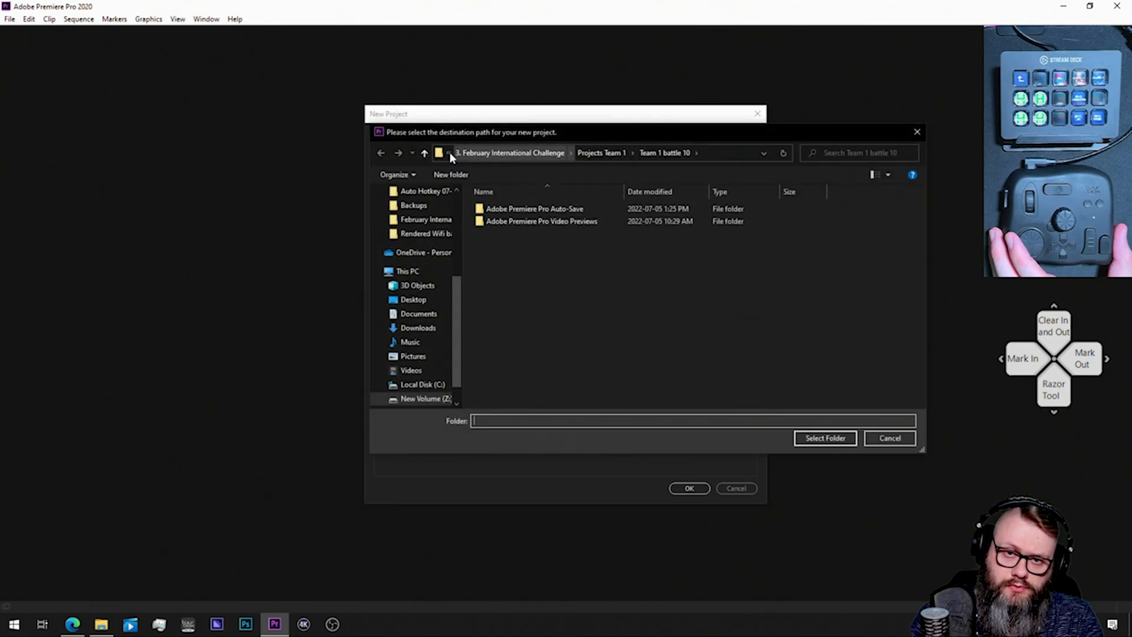
{"action": "left_click", "coordinate": [424, 153]}
{"action": "scroll", "coordinate": [420, 232], "scroll_direction": "up", "scroll_amount": 2}
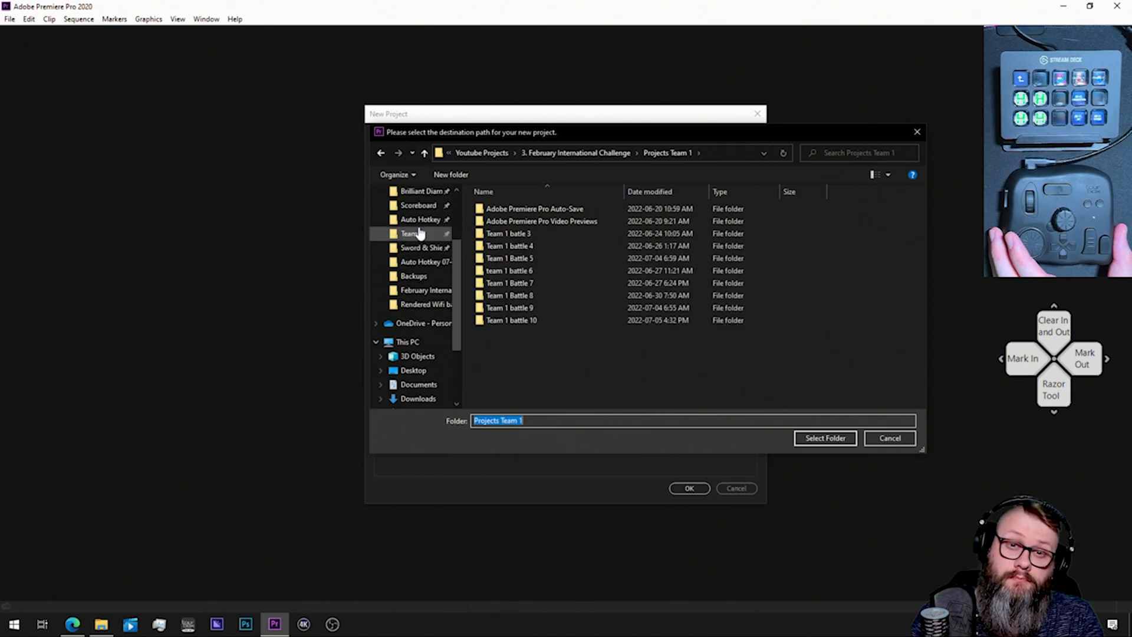
{"action": "scroll", "coordinate": [419, 234], "scroll_direction": "up", "scroll_amount": 2}
{"action": "left_click", "coordinate": [411, 248]}
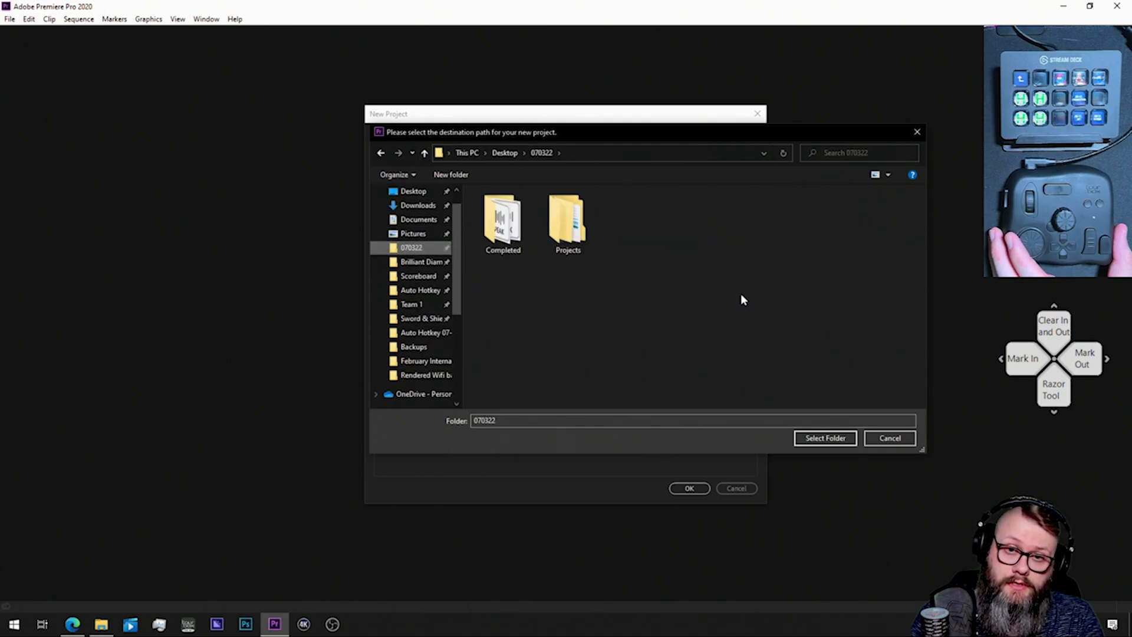
{"action": "double_click", "coordinate": [575, 231]}
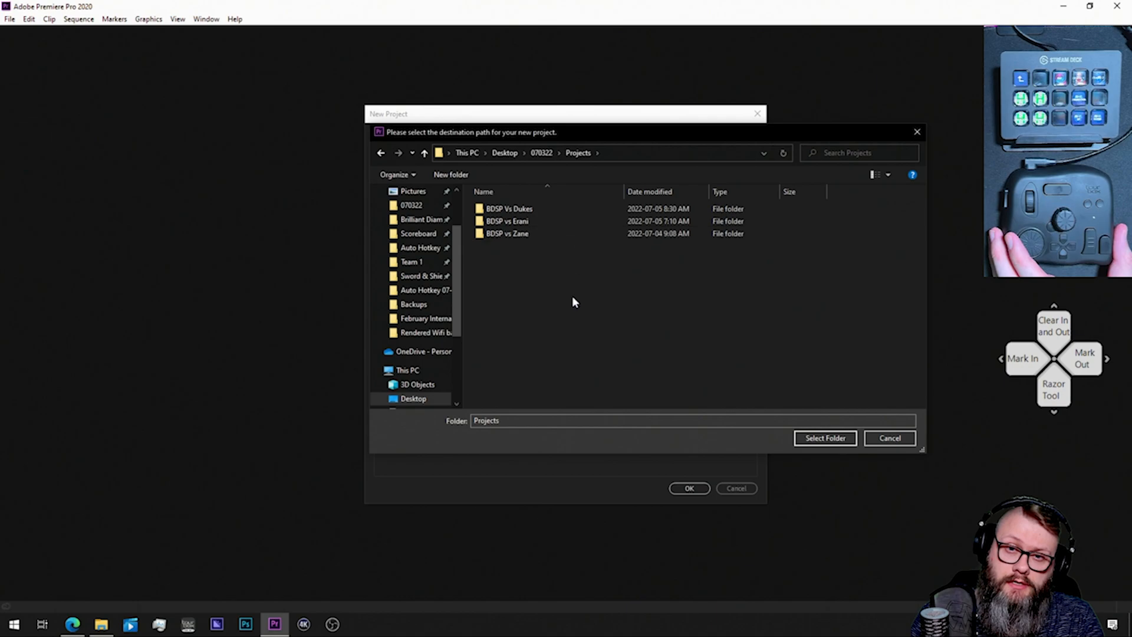
Step: Create a folder named Battle Recording inside Projects and choose it as the project's location
{"action": "left_click", "coordinate": [451, 174]}
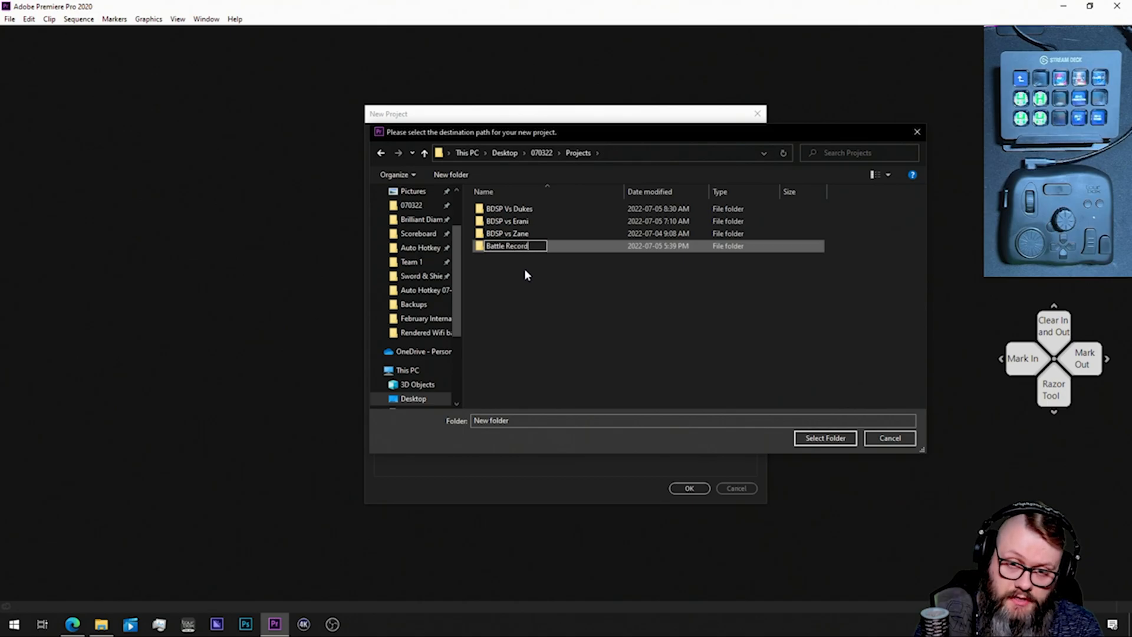
{"action": "key", "text": "Return"}
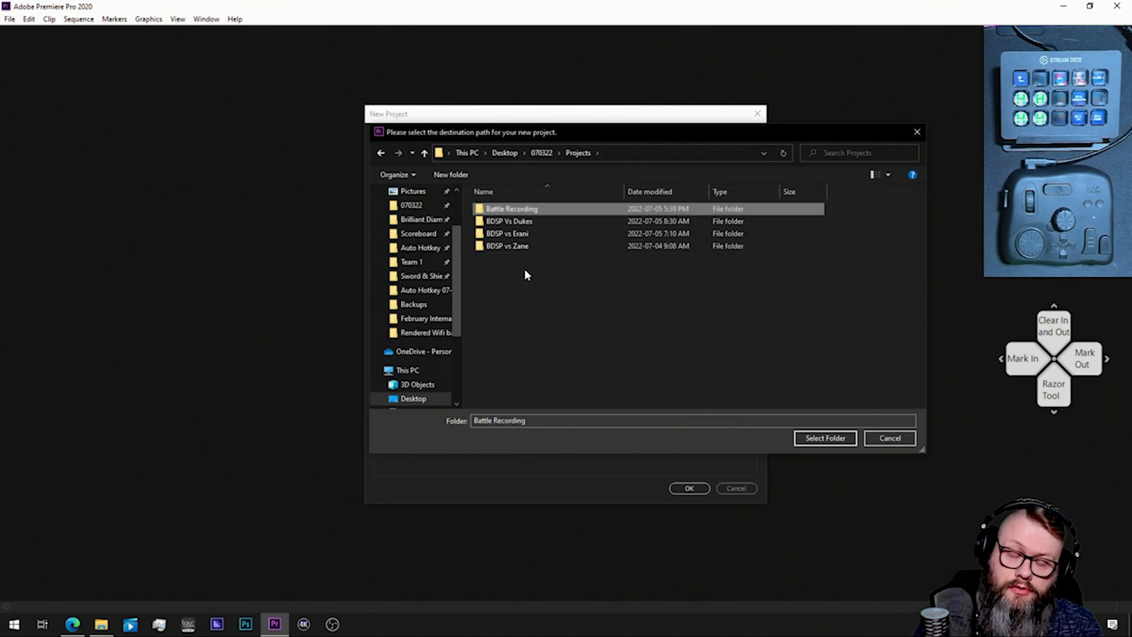
{"action": "double_click", "coordinate": [544, 209]}
{"action": "left_click", "coordinate": [829, 442]}
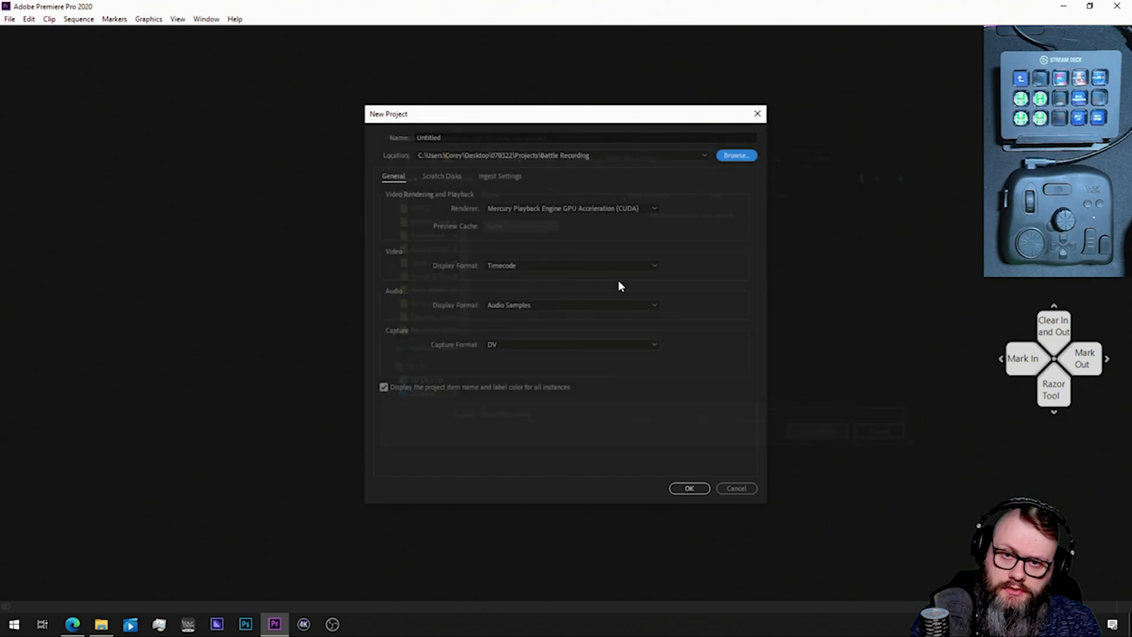
Step: Name the project Battle, look over its scratch disk and ingest settings, and create it with the default settings
{"action": "left_click", "coordinate": [518, 134]}
{"action": "key", "text": "BackSpace"}
{"action": "key", "text": "BackSpace"}
{"action": "key", "text": "BackSpace"}
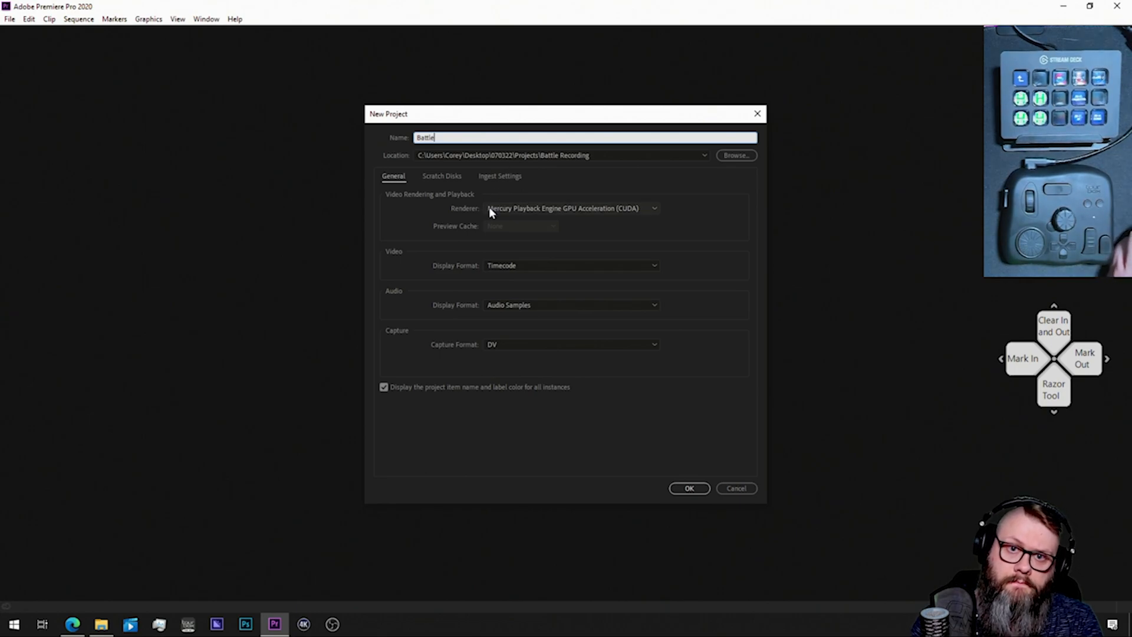
{"action": "left_click", "coordinate": [455, 174]}
{"action": "left_click", "coordinate": [499, 174]}
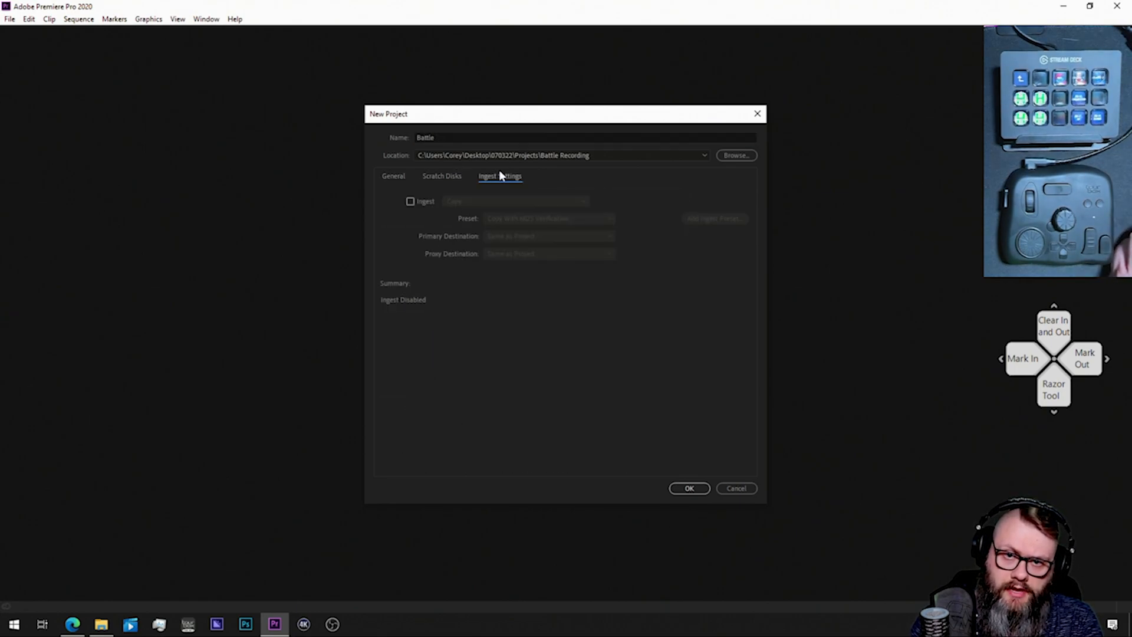
{"action": "left_click", "coordinate": [409, 176]}
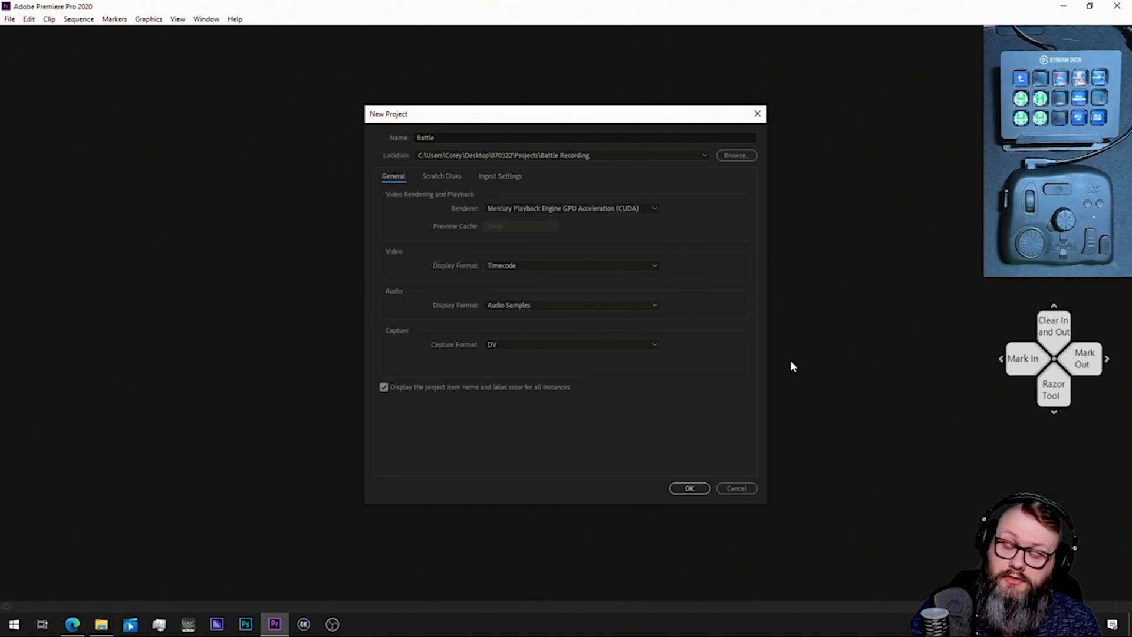
{"action": "left_click", "coordinate": [689, 489]}
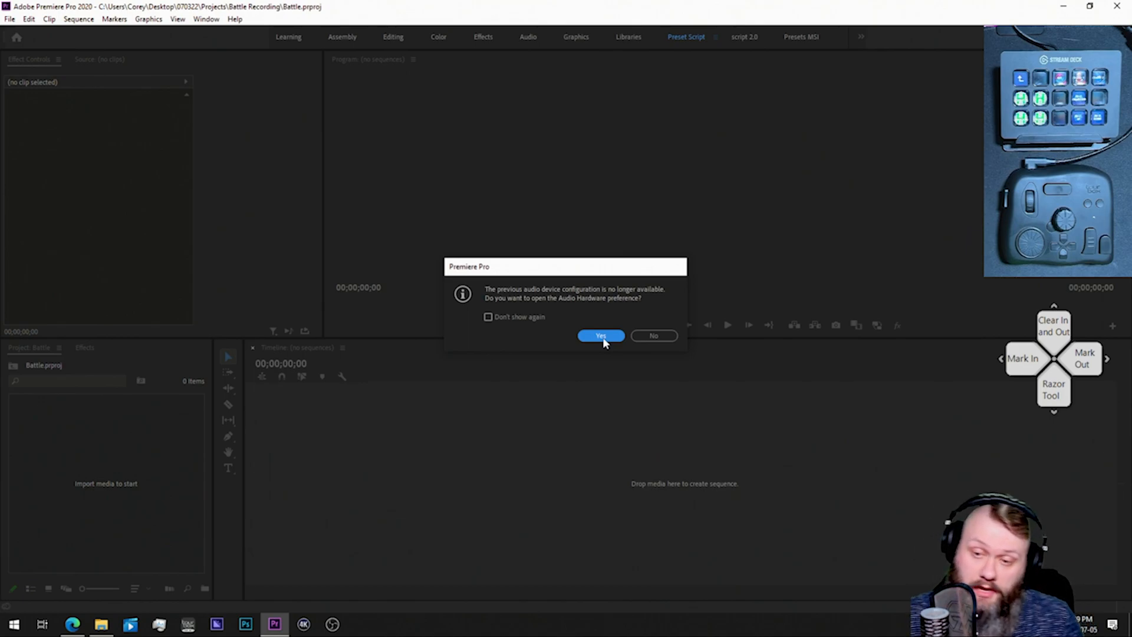
Step: Open the Audio Hardware preferences and set the default output to 4K60 Pro MK.2 (NVIDIA High Definition Audio), accepting the device change
{"action": "left_click", "coordinate": [602, 336]}
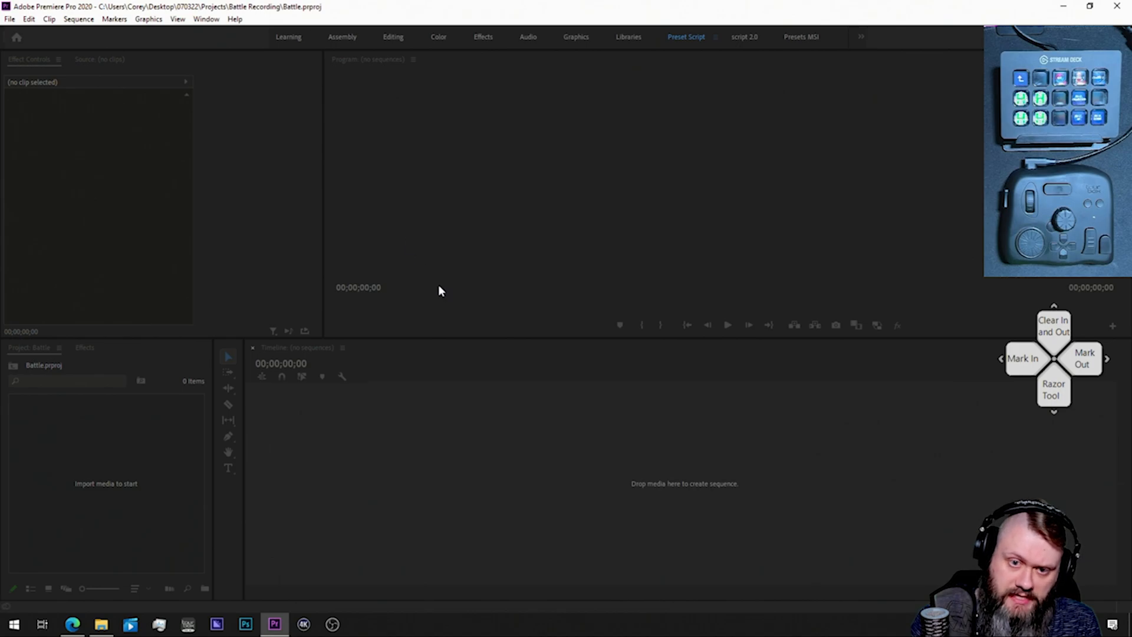
{"action": "left_click", "coordinate": [571, 222]}
{"action": "left_click", "coordinate": [568, 223]}
{"action": "left_click", "coordinate": [575, 181]}
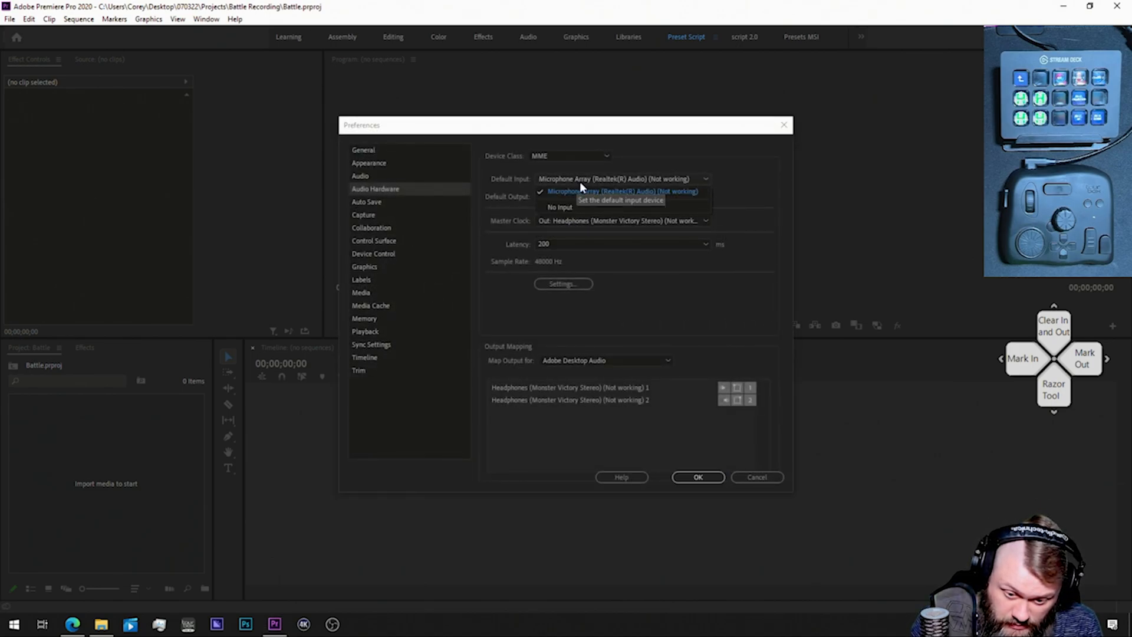
{"action": "left_click", "coordinate": [582, 193]}
{"action": "left_click", "coordinate": [581, 197]}
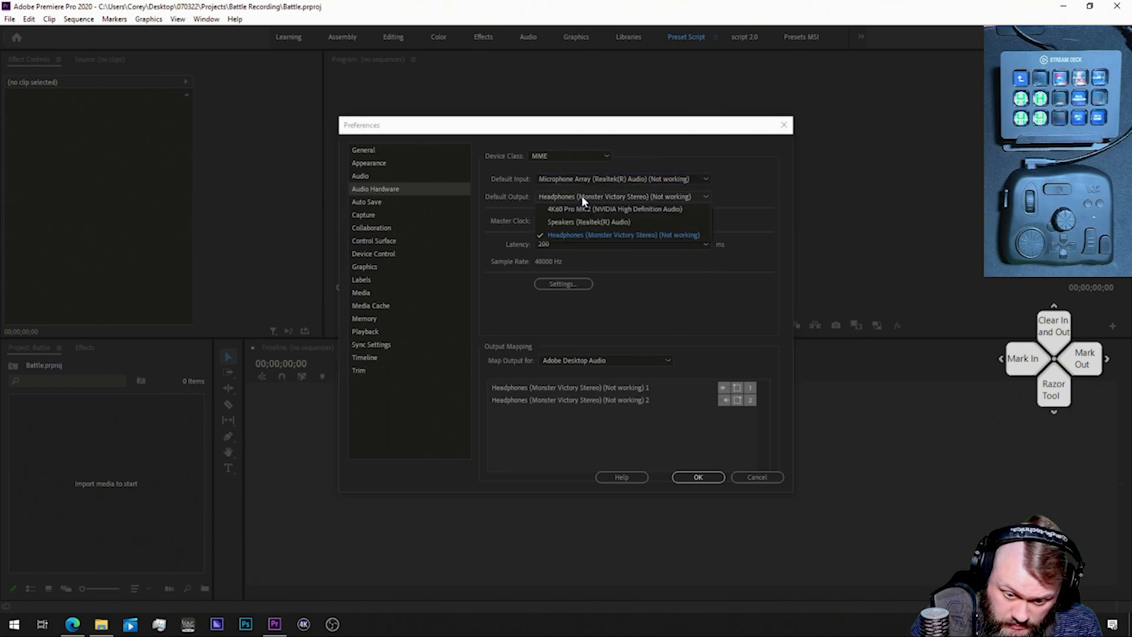
{"action": "left_click", "coordinate": [585, 208]}
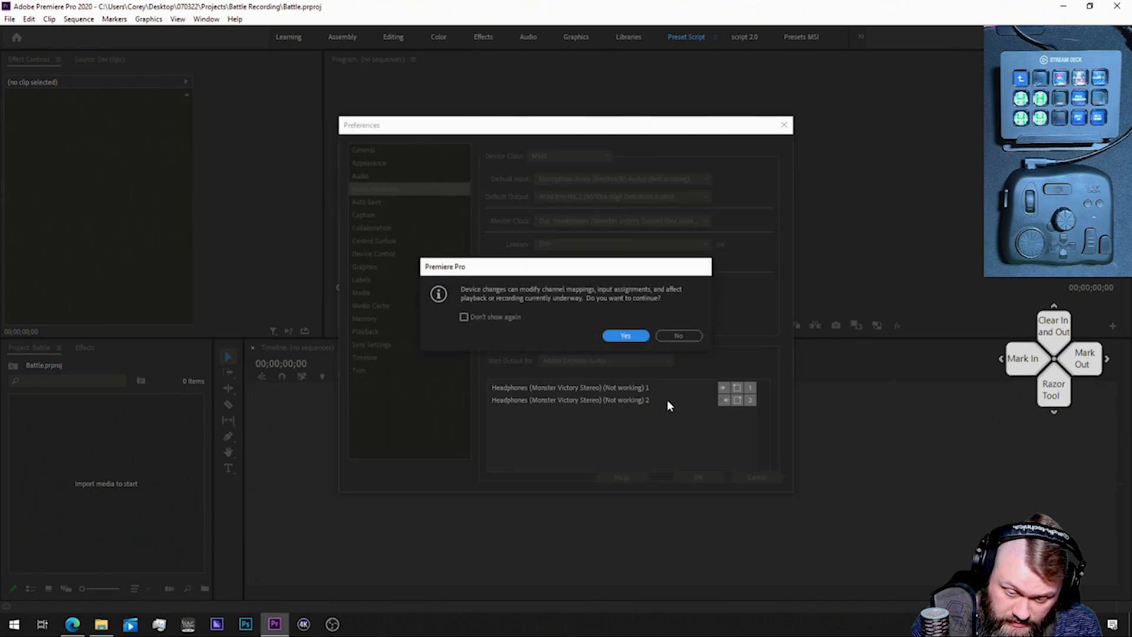
{"action": "left_click", "coordinate": [622, 340]}
{"action": "left_click", "coordinate": [698, 477]}
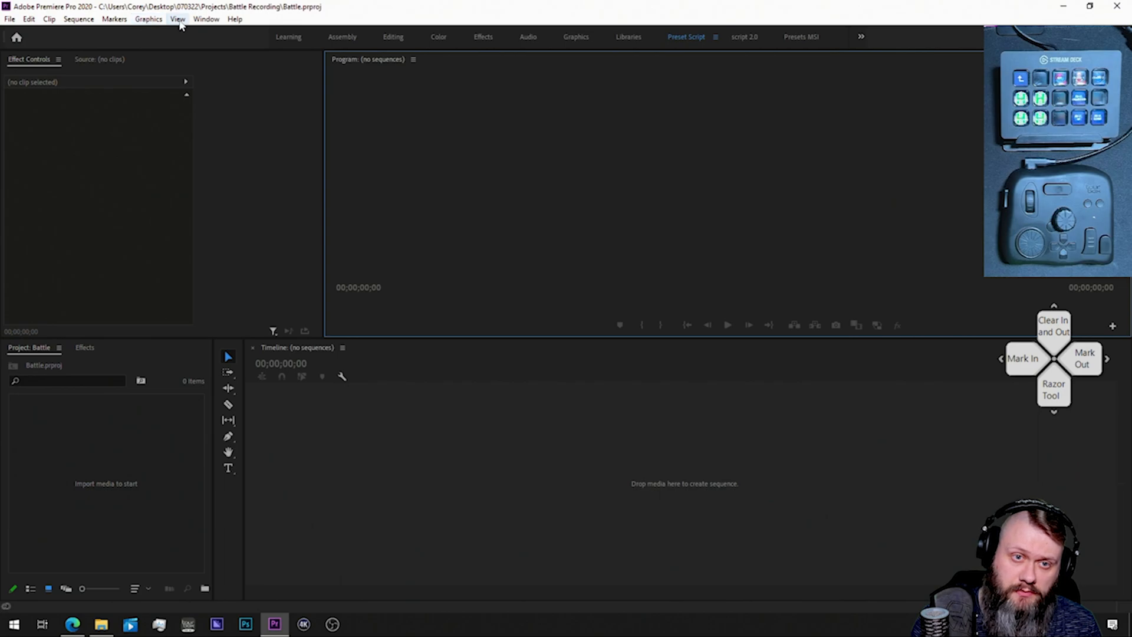
Step: Switch to the Presets MSI workspace to compare its layout, and return to the Preset Script workspace
{"action": "left_click", "coordinate": [207, 19]}
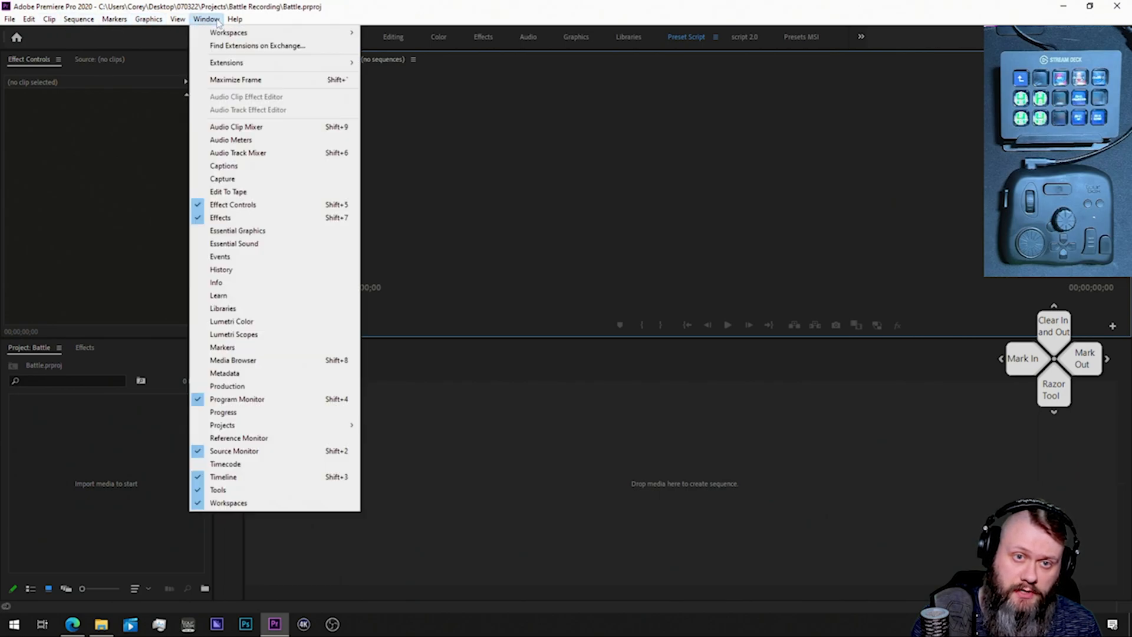
{"action": "mouse_move", "coordinate": [227, 33]}
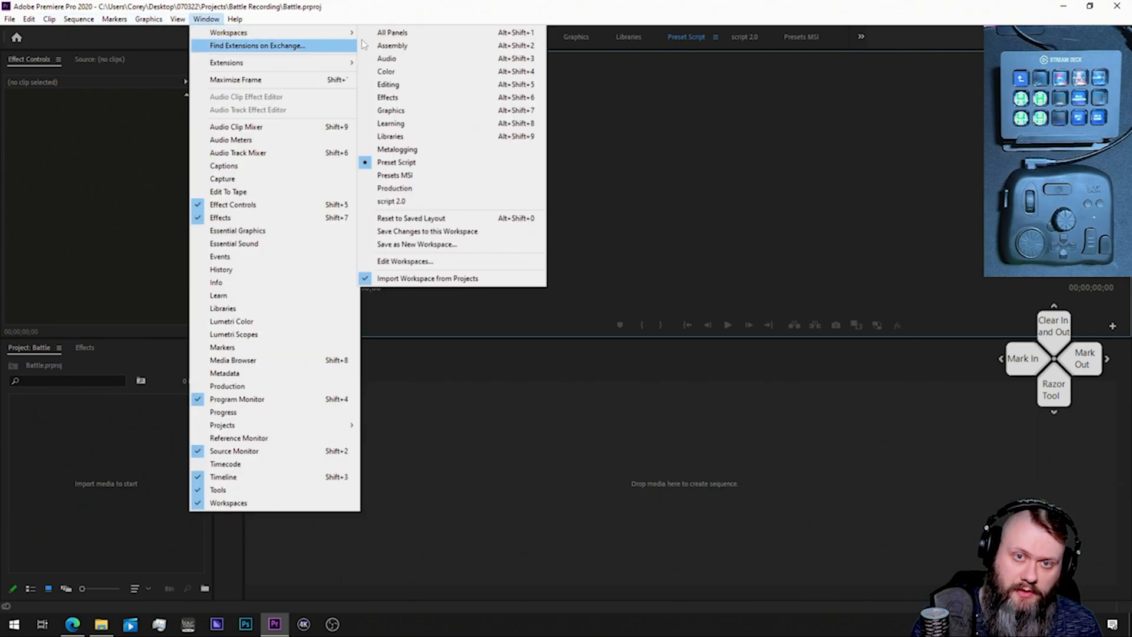
{"action": "left_click", "coordinate": [412, 178]}
{"action": "left_click", "coordinate": [210, 19]}
{"action": "mouse_move", "coordinate": [213, 31]}
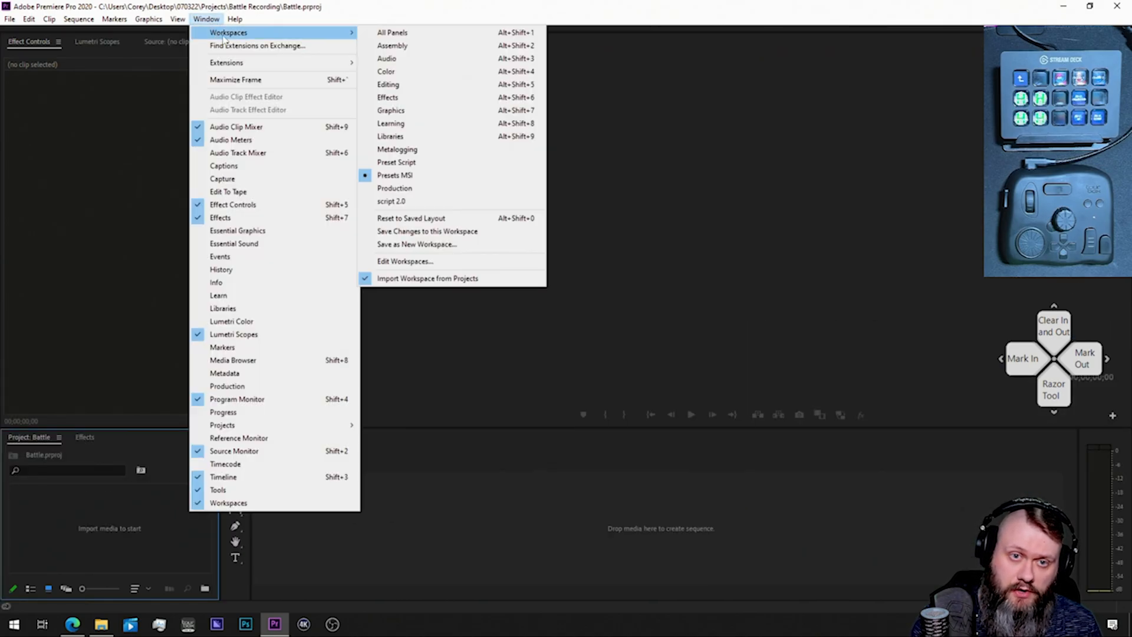
{"action": "left_click", "coordinate": [410, 163]}
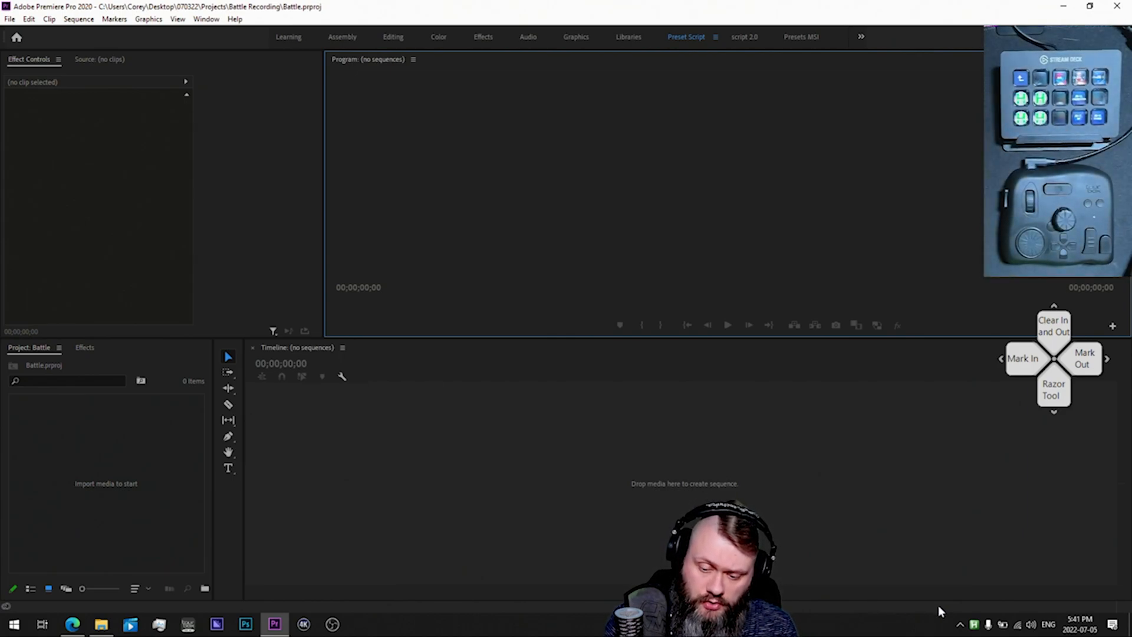
Step: Show the hidden system tray icons to check the running AutoHotkey scripts, and close them again
{"action": "left_click", "coordinate": [961, 626]}
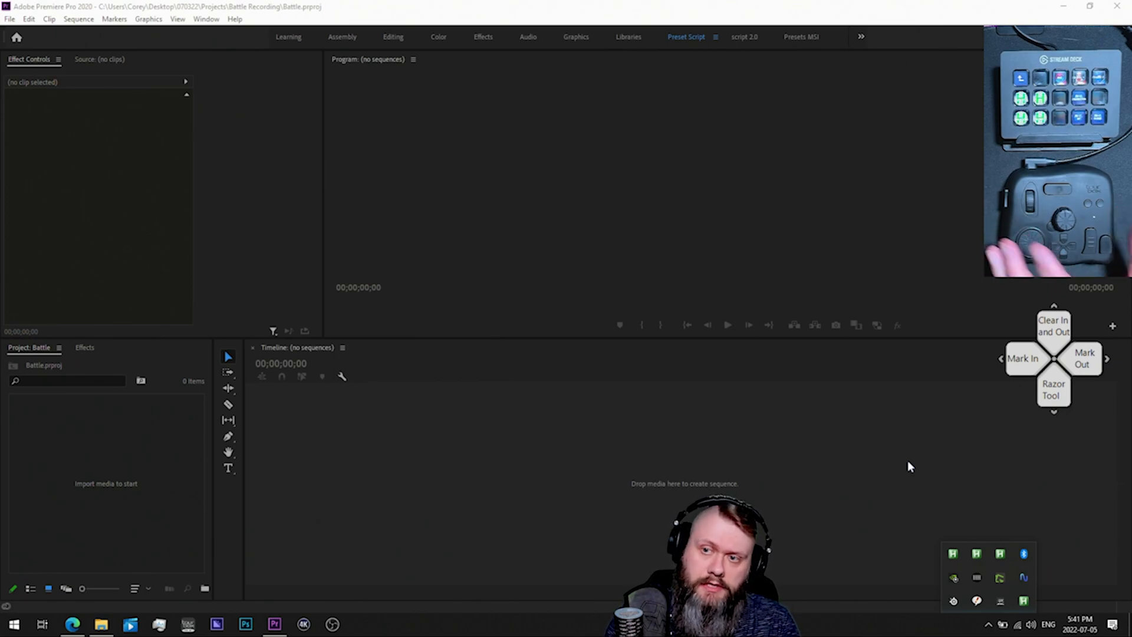
{"action": "left_click", "coordinate": [909, 478]}
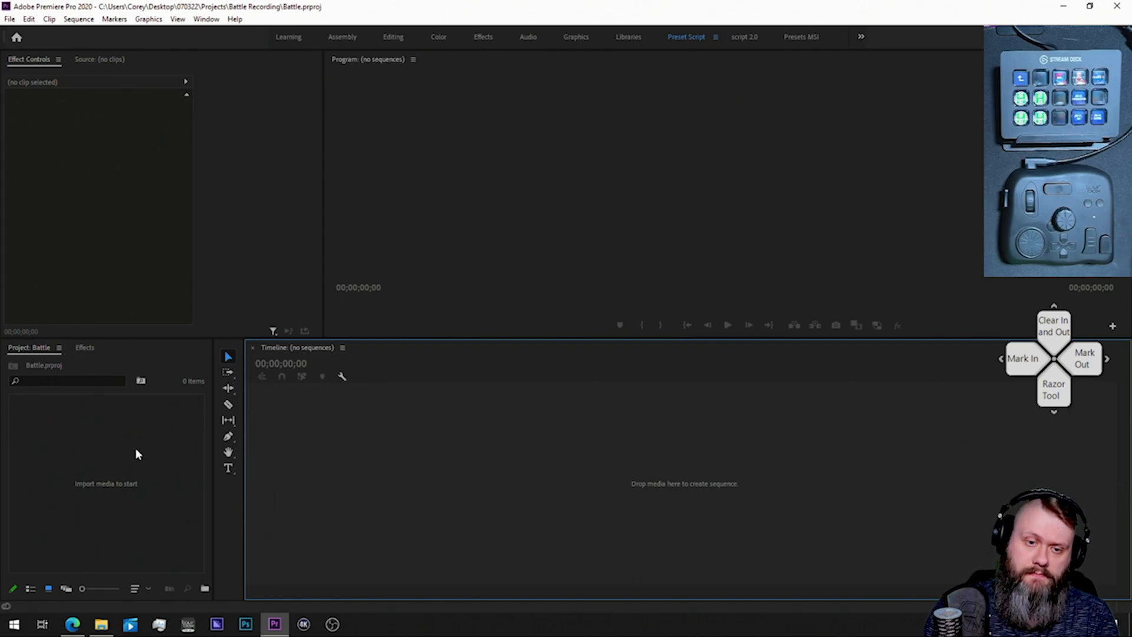
Step: Import BDSP vs Violet 2.mp4 from the 070322 folder on the Desktop into the Battle project
{"action": "left_click", "coordinate": [102, 626]}
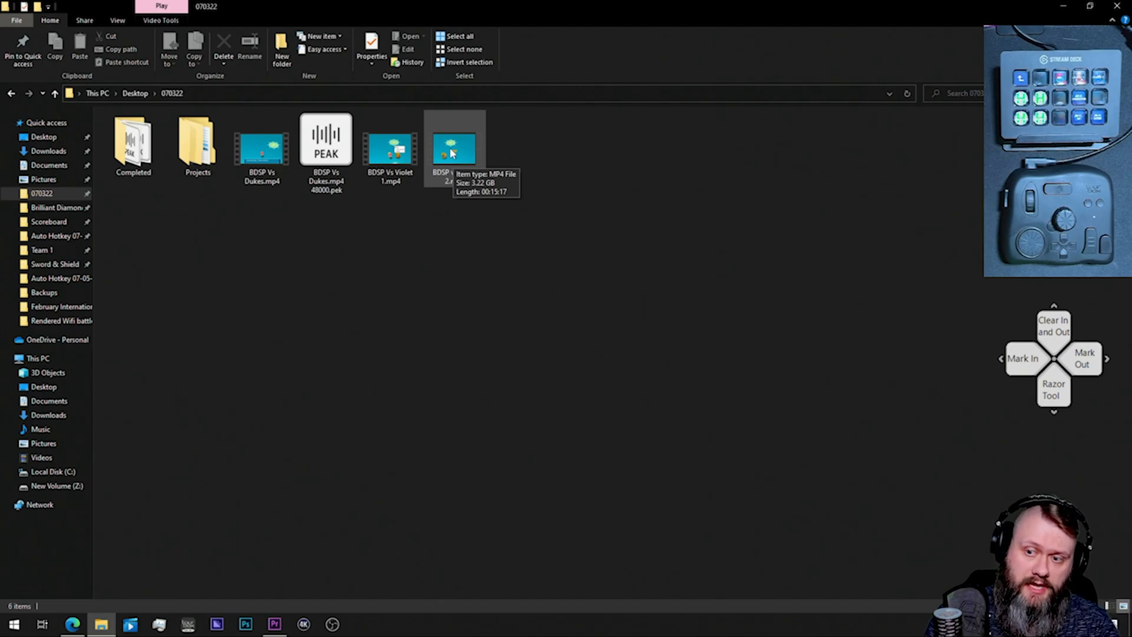
{"action": "left_click_drag", "start_coordinate": [451, 152], "coordinate": [444, 340]}
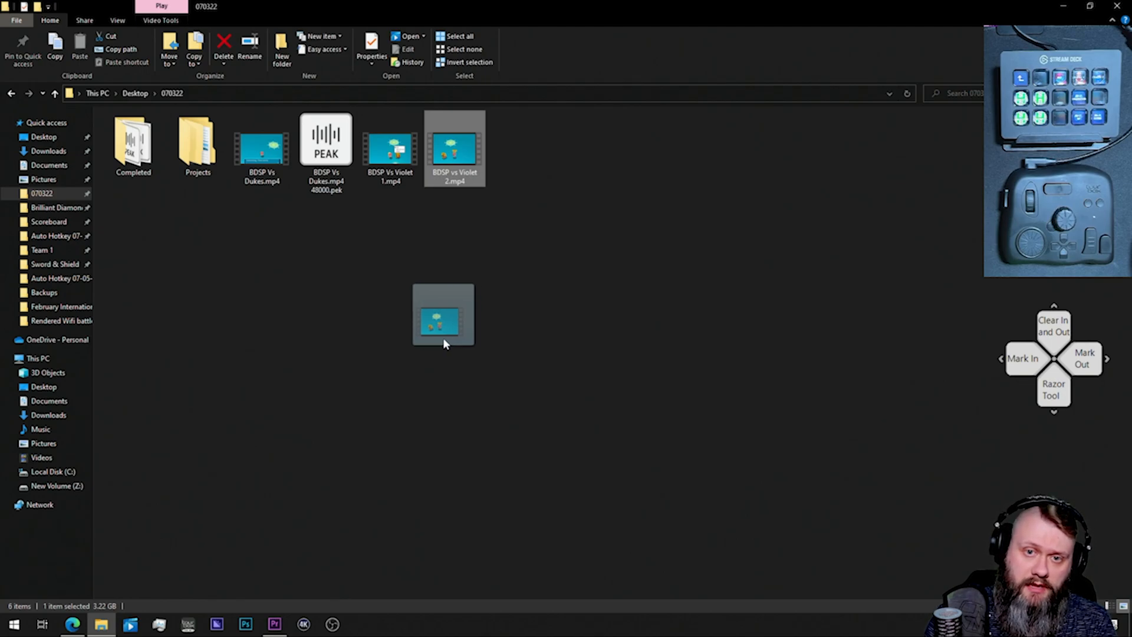
{"action": "left_click_drag", "start_coordinate": [444, 340], "coordinate": [343, 499]}
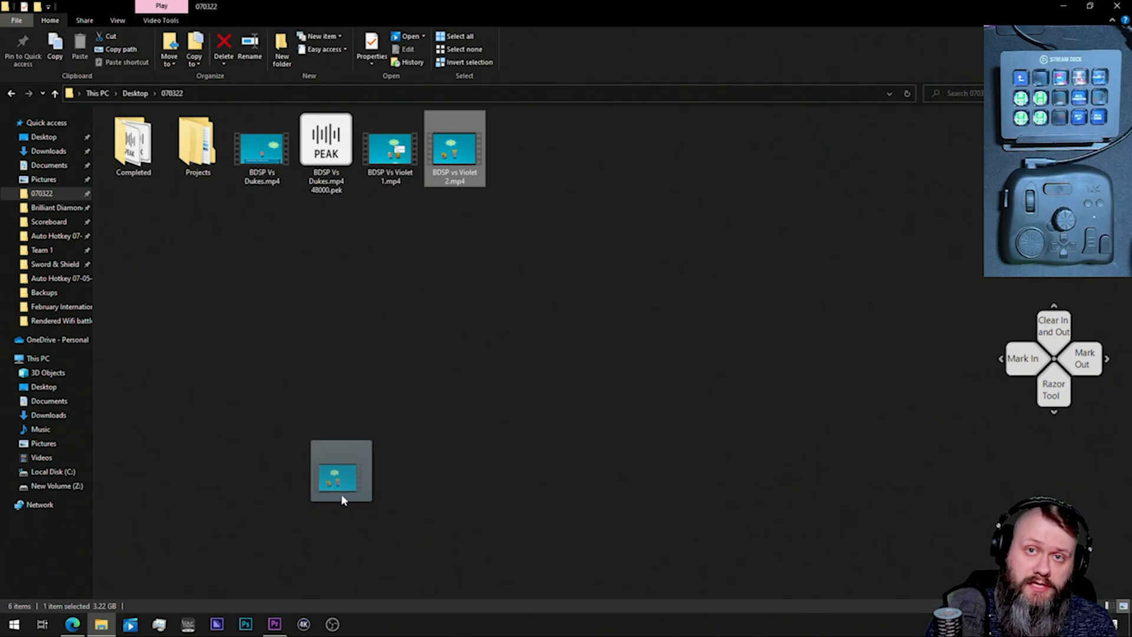
{"action": "left_click_drag", "start_coordinate": [343, 500], "coordinate": [79, 455]}
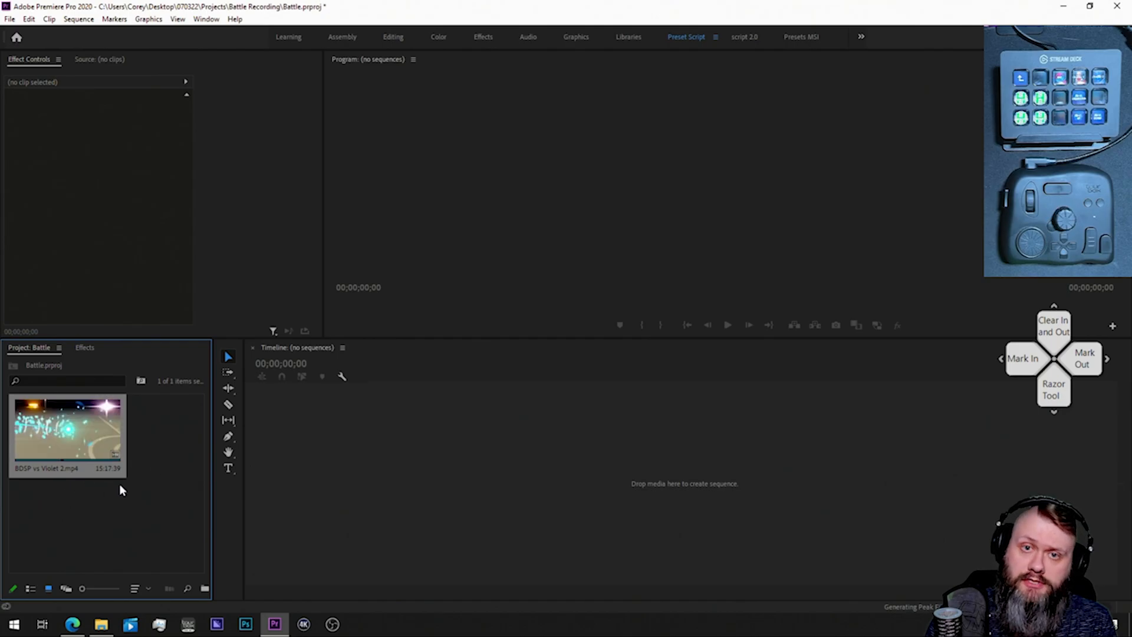
Step: Import AOTN Intro.mp4 from New Volume (Z:) into the Battle project
{"action": "left_click", "coordinate": [101, 624]}
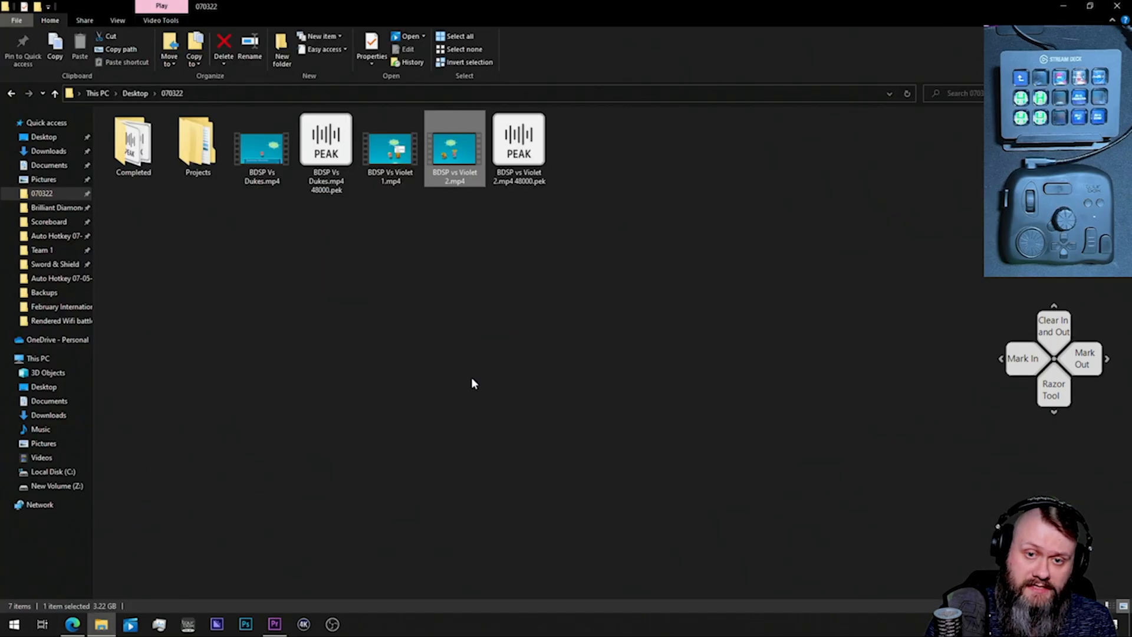
{"action": "left_click", "coordinate": [50, 487]}
{"action": "left_click_drag", "start_coordinate": [137, 244], "coordinate": [128, 511]}
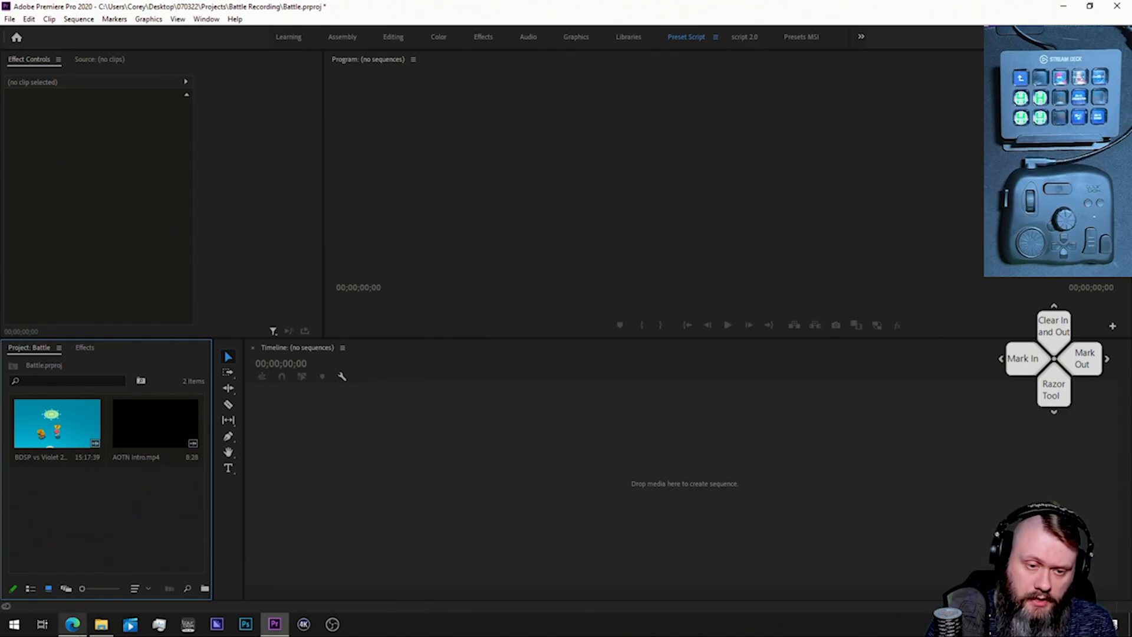
Step: Import 70.png, RED FIXED.png and Untitled-1.png from the BDSP Wifi folder inside Scoreboard into the Battle project
{"action": "left_click", "coordinate": [99, 629]}
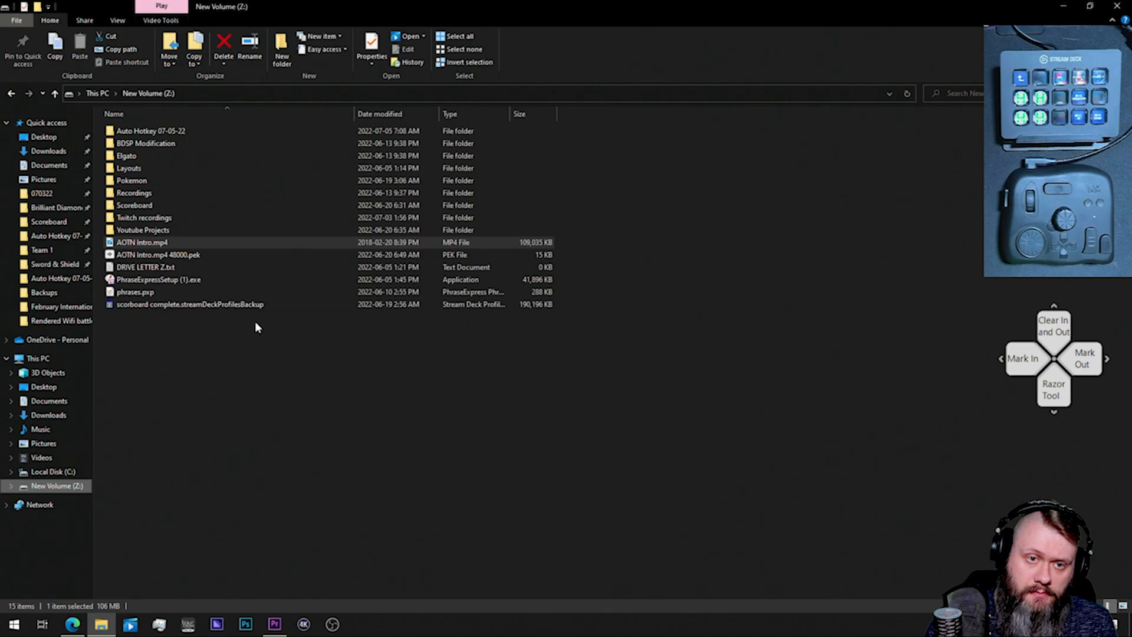
{"action": "left_click", "coordinate": [49, 223]}
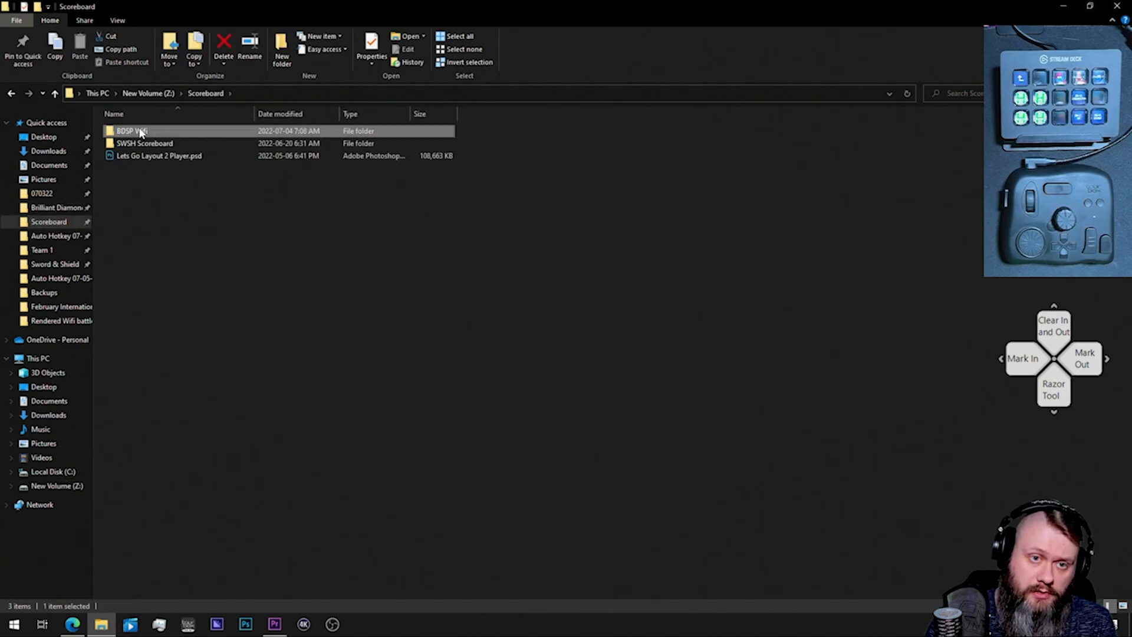
{"action": "double_click", "coordinate": [140, 129]}
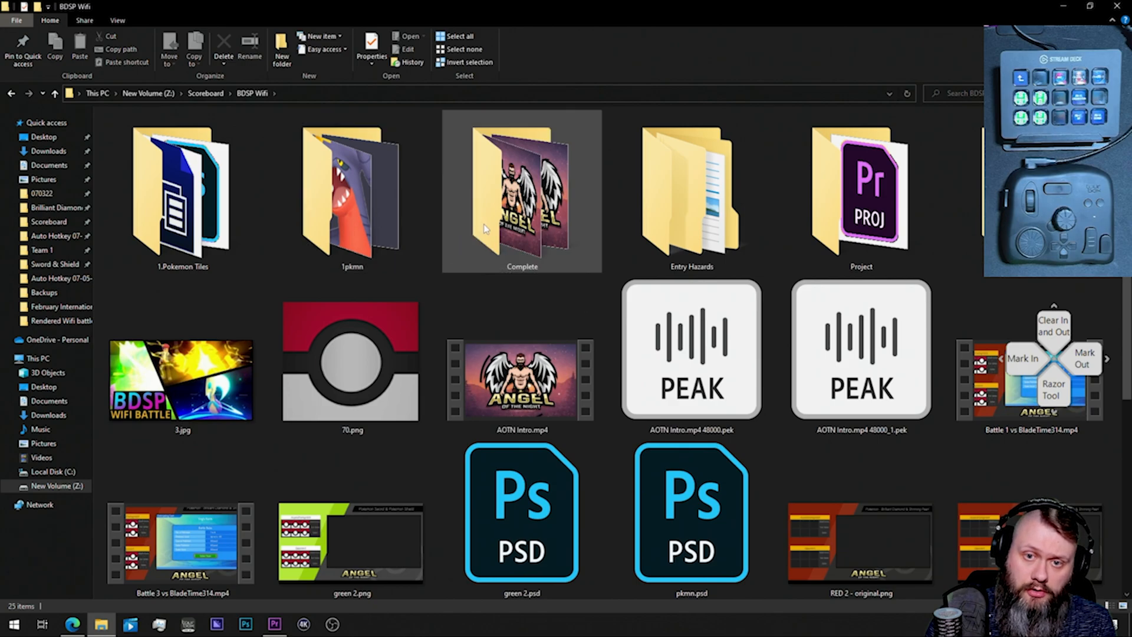
{"action": "left_click", "coordinate": [409, 358]}
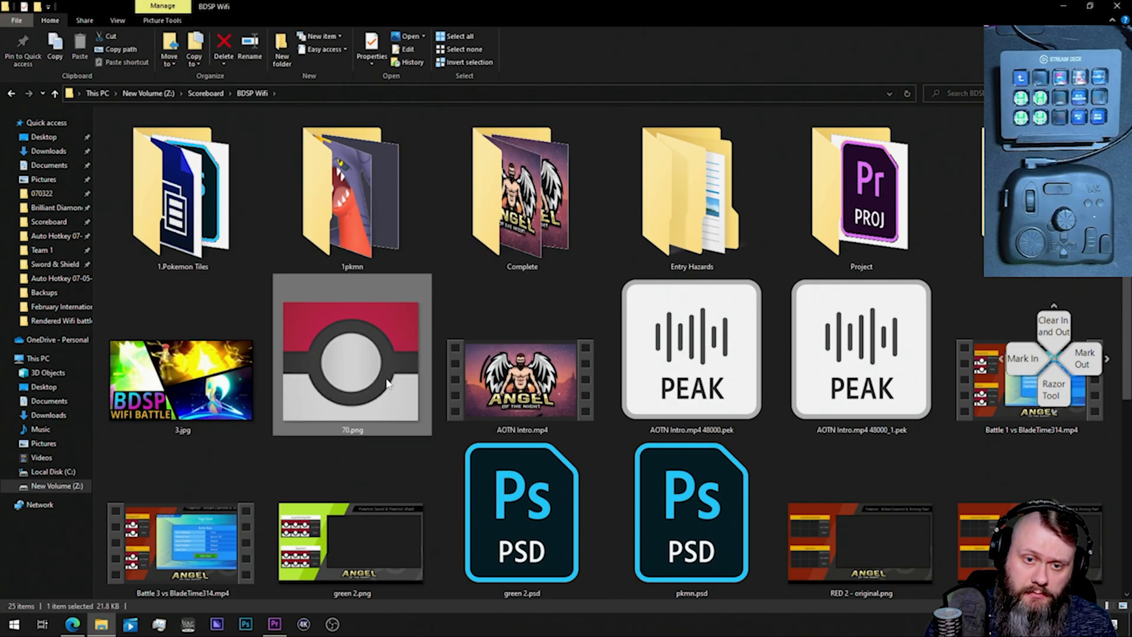
{"action": "scroll", "coordinate": [556, 392], "scroll_direction": "down", "scroll_amount": 1}
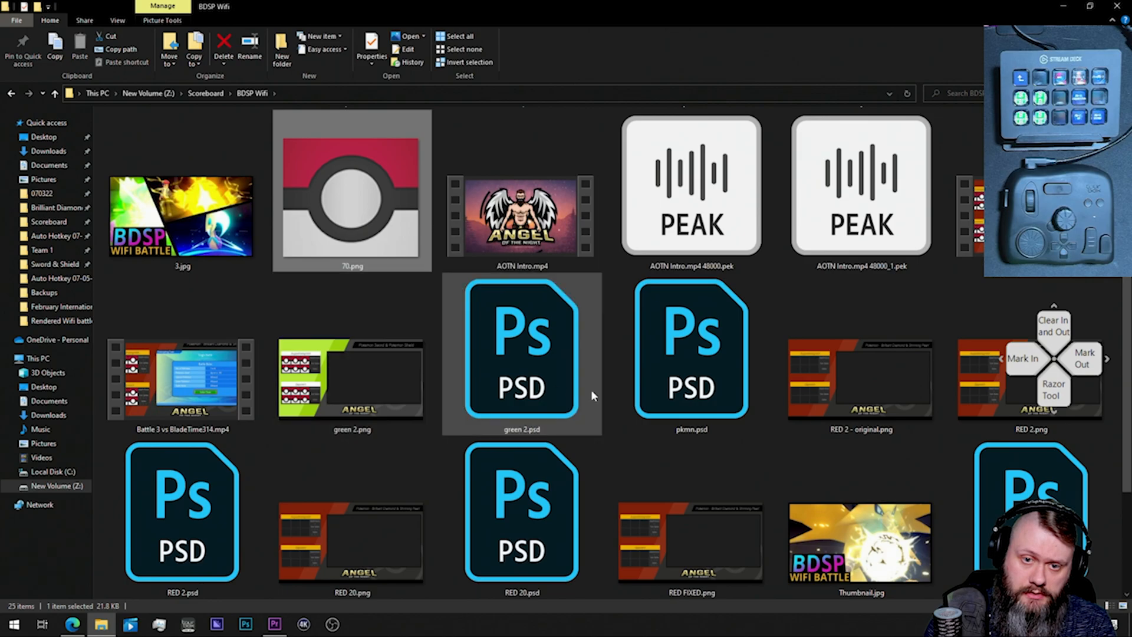
{"action": "left_click", "coordinate": [681, 554], "text": "ctrl"}
{"action": "scroll", "coordinate": [681, 554], "scroll_direction": "down", "scroll_amount": 1}
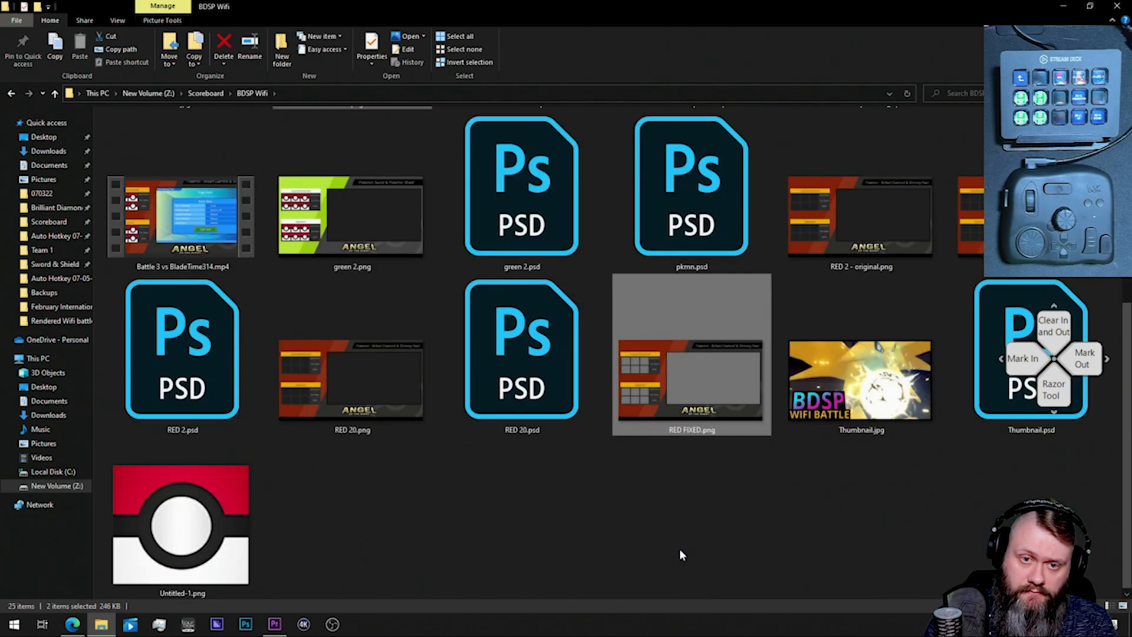
{"action": "left_click", "coordinate": [227, 537], "text": "ctrl"}
{"action": "left_click_drag", "start_coordinate": [176, 525], "coordinate": [140, 548]}
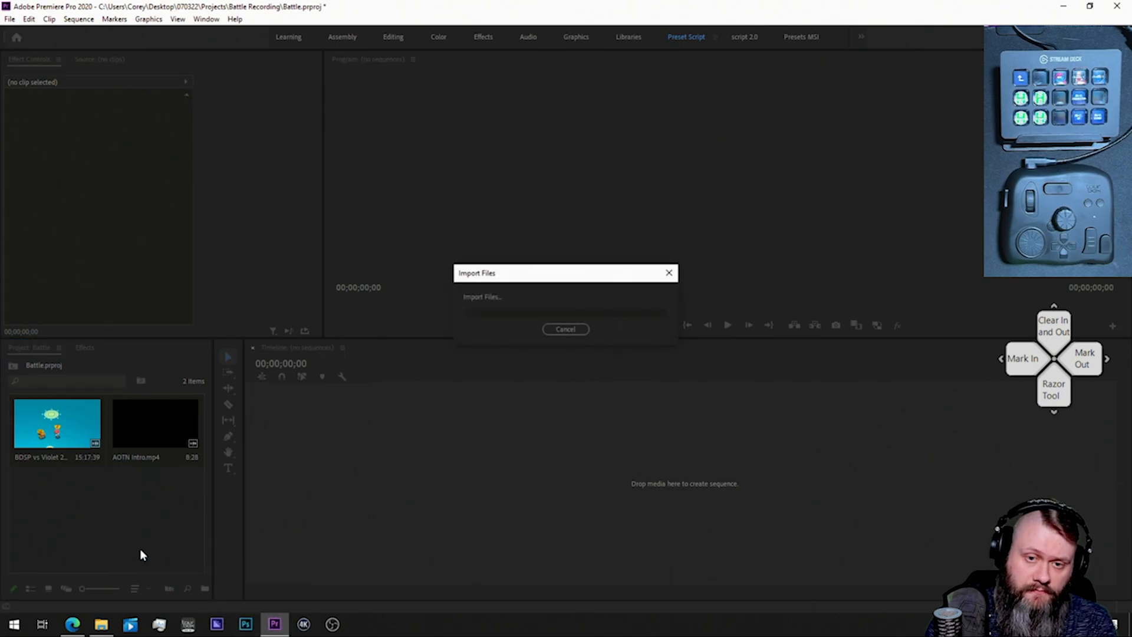
{"action": "left_click", "coordinate": [140, 549]}
Step: Look over the imported Untitled-1.png, 70.png and RED FIXED.png images by selecting each in the project
{"action": "left_click", "coordinate": [67, 473]}
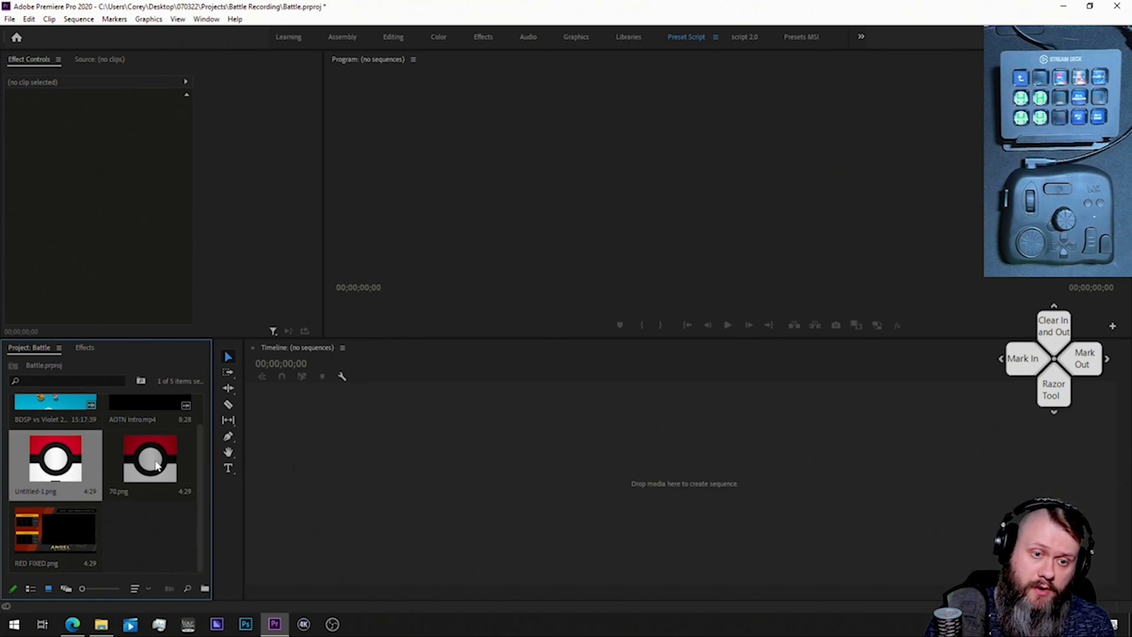
{"action": "left_click", "coordinate": [154, 532]}
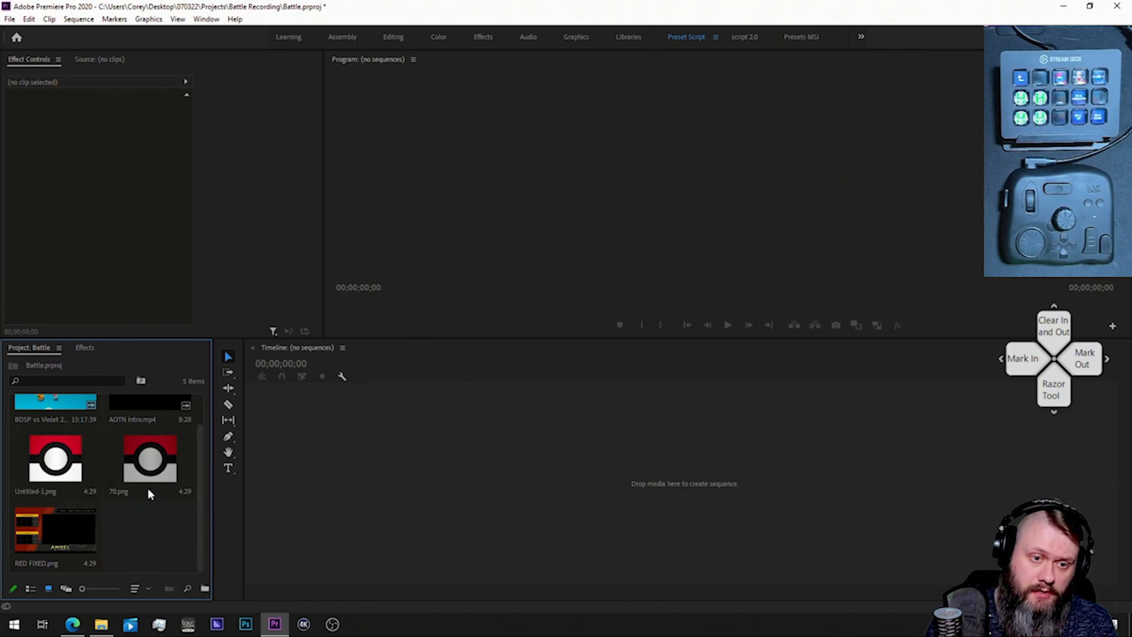
{"action": "left_click", "coordinate": [148, 470]}
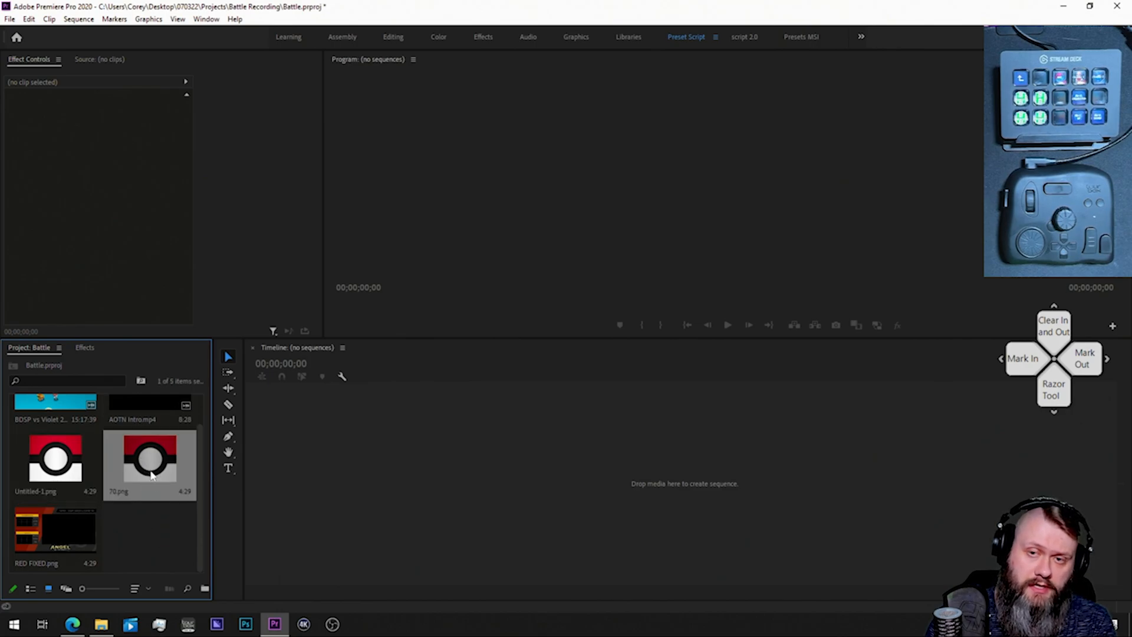
{"action": "left_click", "coordinate": [141, 542]}
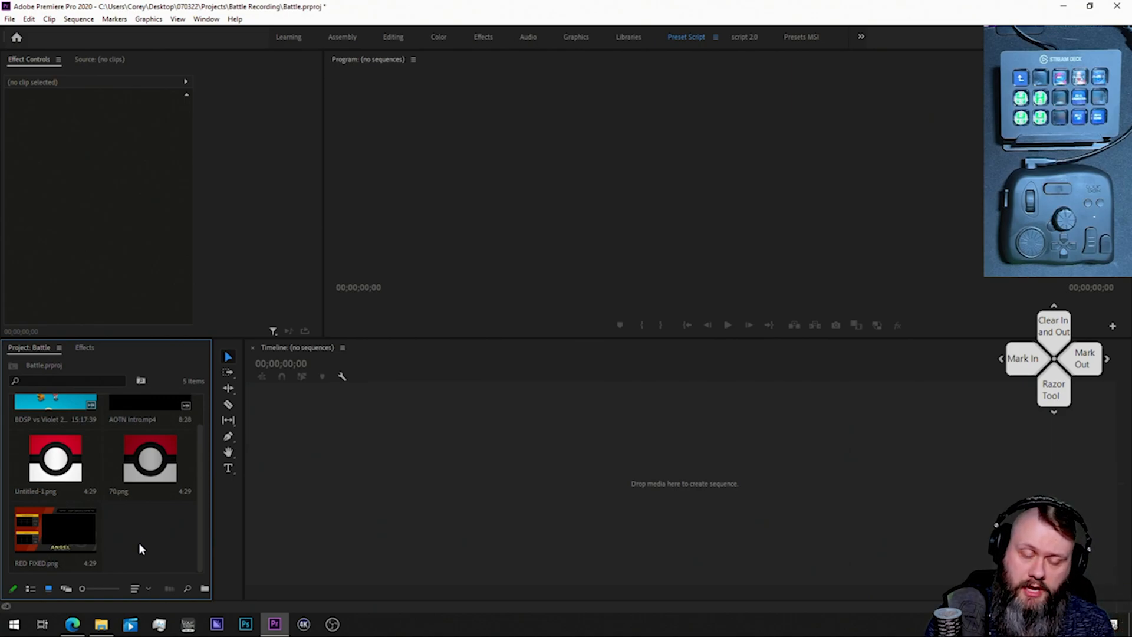
{"action": "left_click", "coordinate": [72, 536]}
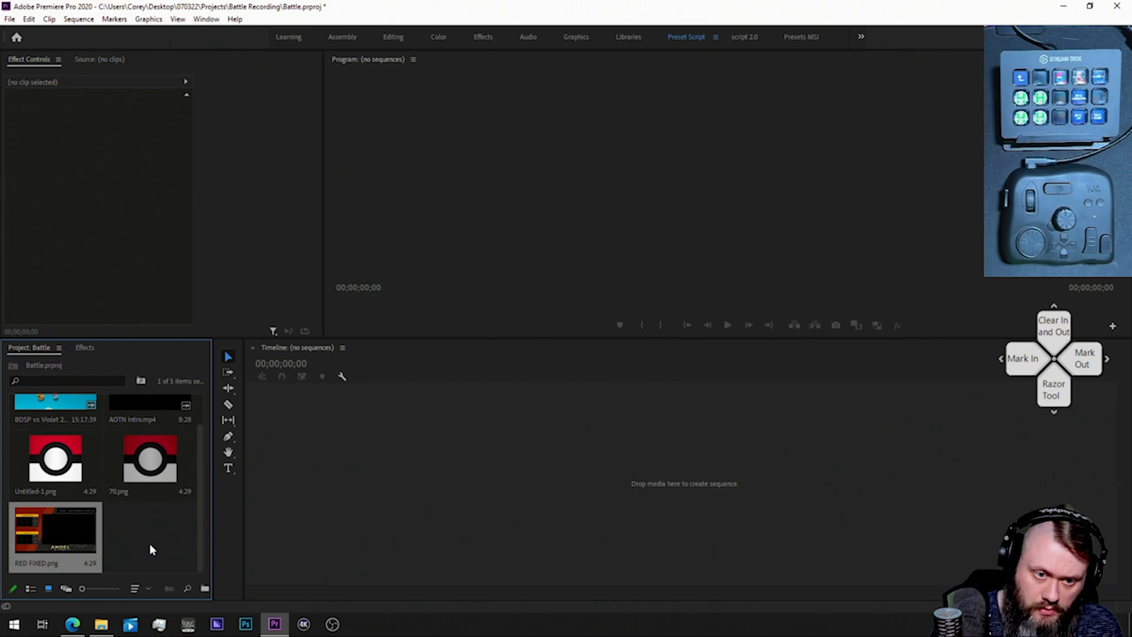
Step: Create a sequence from AOTN Intro.mp4 by placing it in the empty timeline
{"action": "left_click_drag", "start_coordinate": [143, 406], "coordinate": [306, 470]}
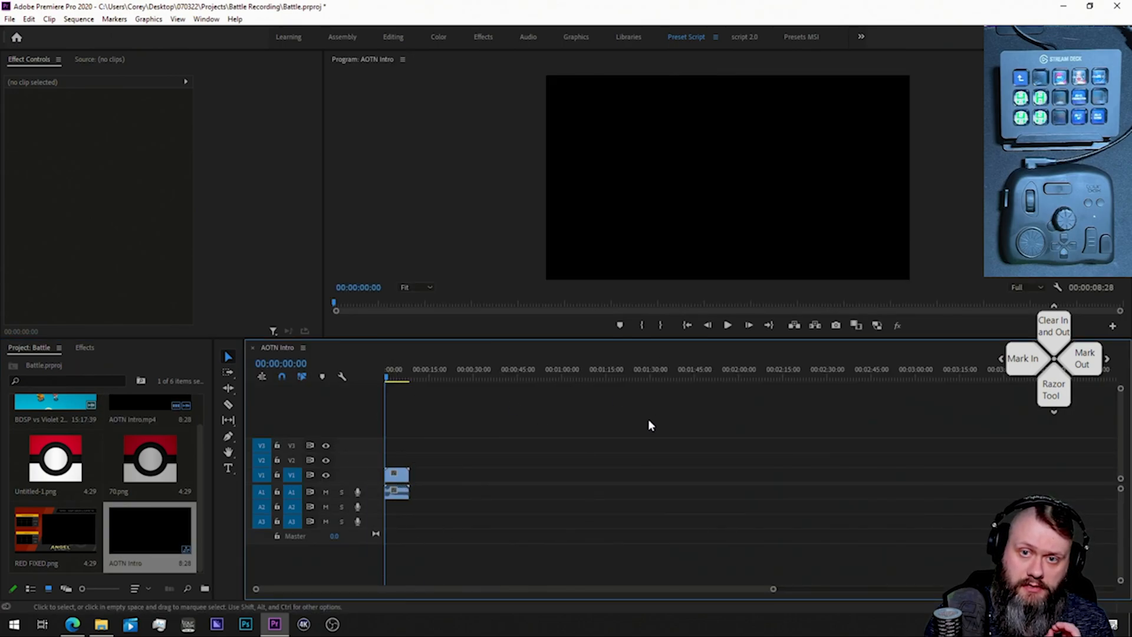
Step: Check the frame size and frame rate in the file properties of AOTN Intro.mp4 on New Volume (Z:), and return to Premiere Pro
{"action": "left_click", "coordinate": [101, 623]}
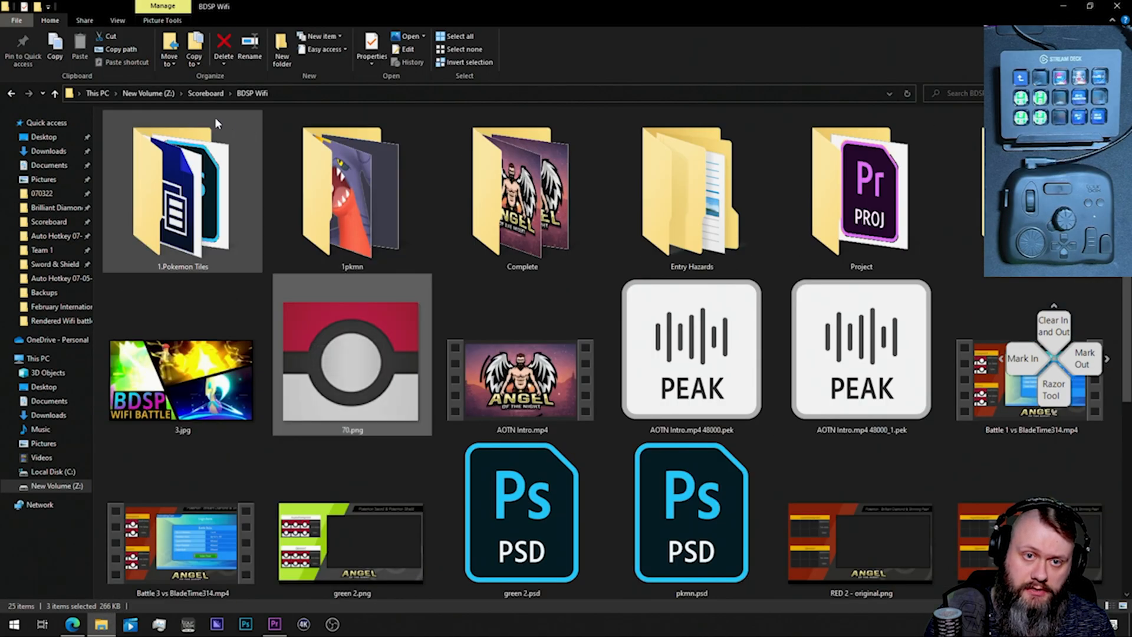
{"action": "left_click", "coordinate": [152, 94]}
{"action": "left_click", "coordinate": [149, 242]}
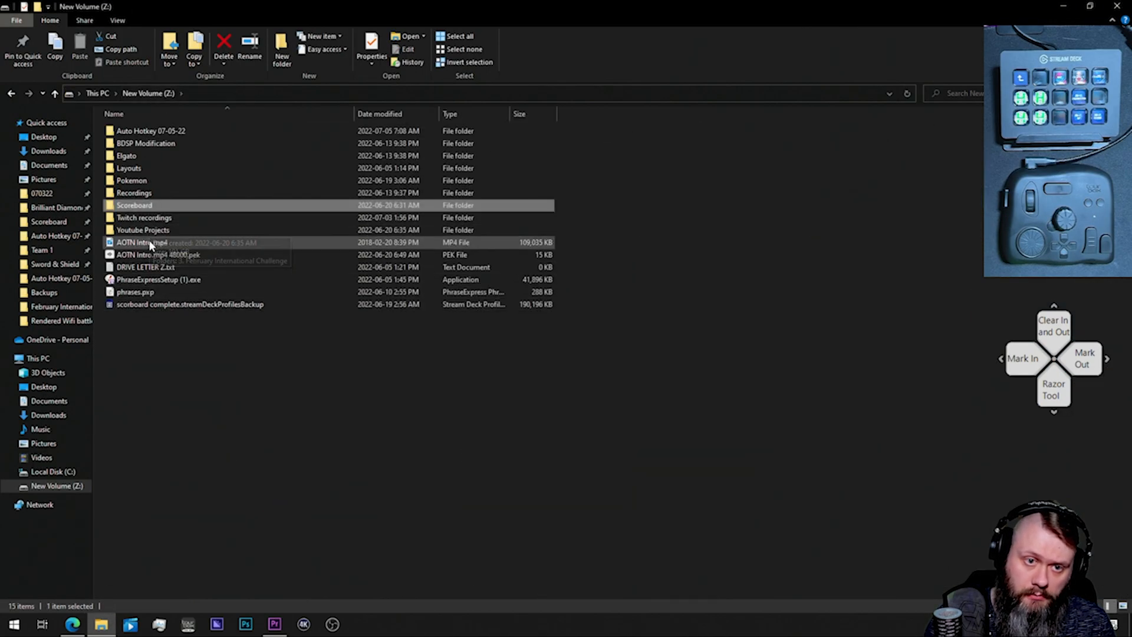
{"action": "right_click", "coordinate": [150, 242]}
{"action": "left_click", "coordinate": [207, 437]}
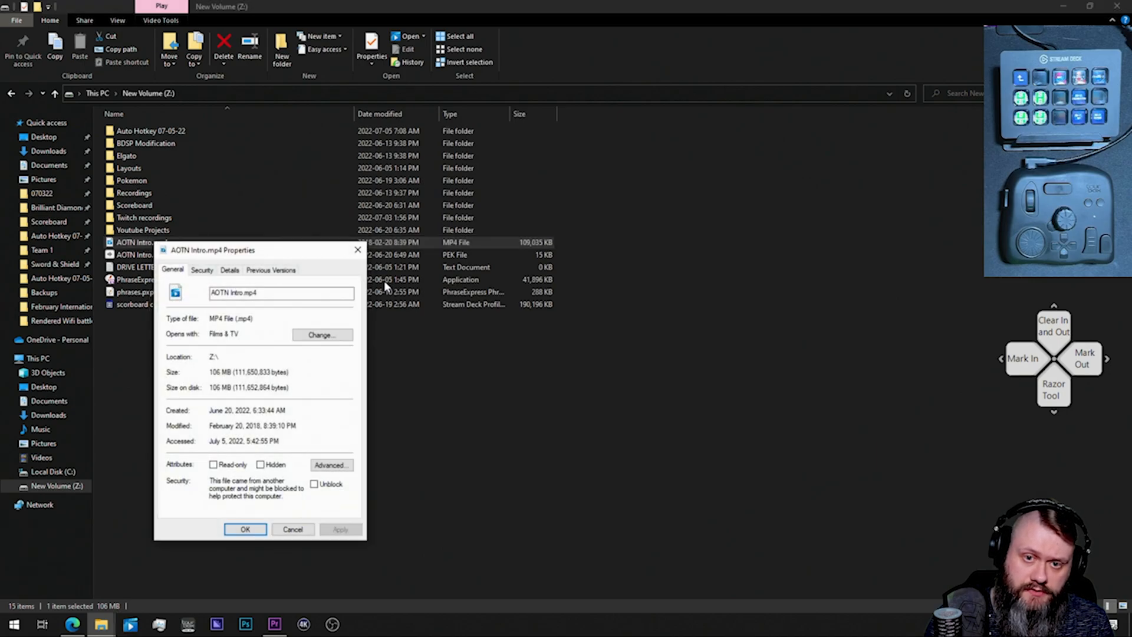
{"action": "left_click", "coordinate": [231, 271]}
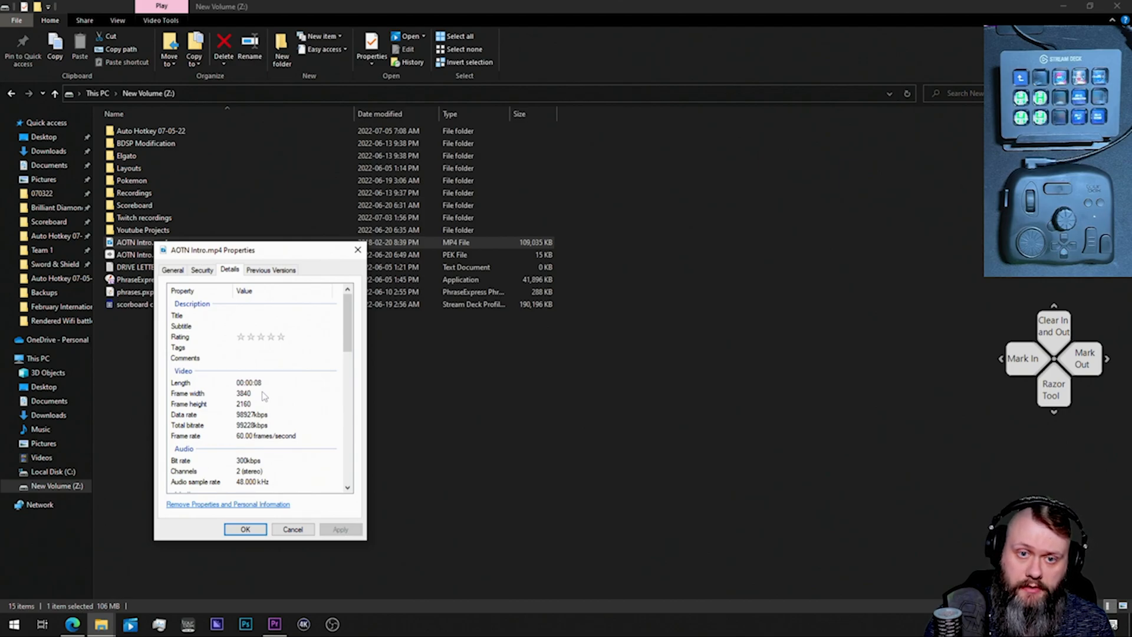
{"action": "left_click", "coordinate": [358, 250]}
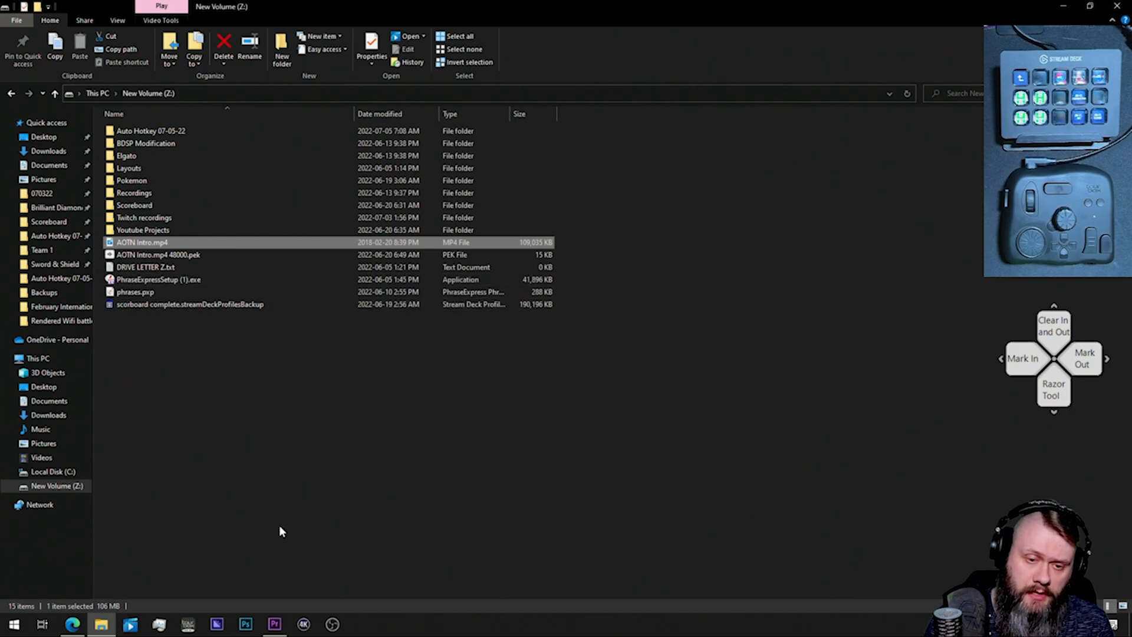
{"action": "mouse_move", "coordinate": [273, 629]}
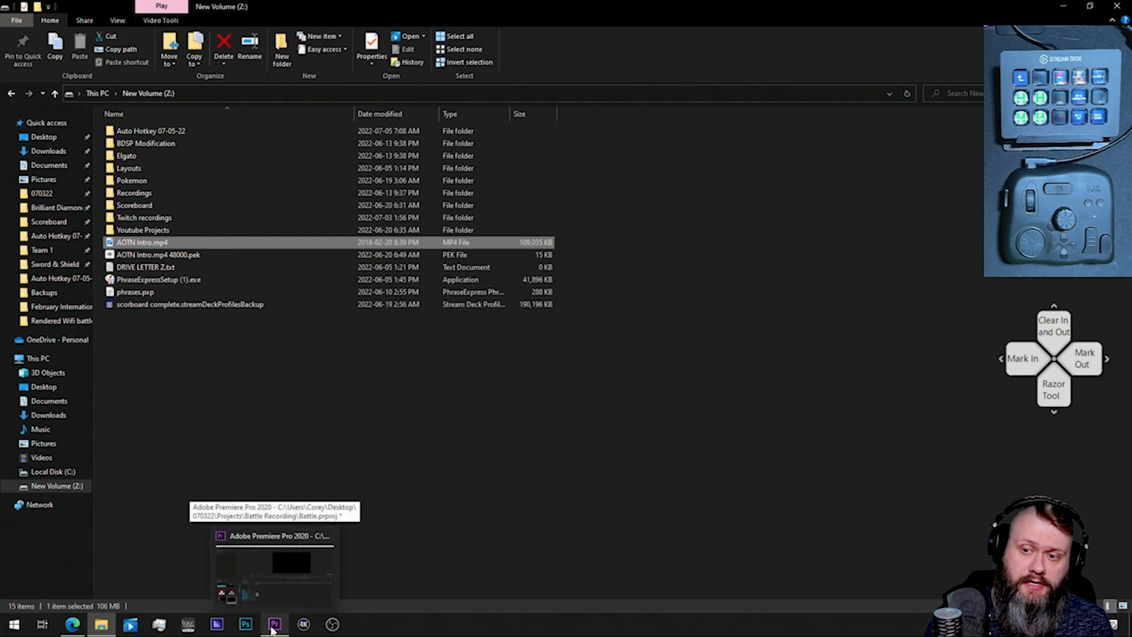
{"action": "left_click", "coordinate": [273, 630]}
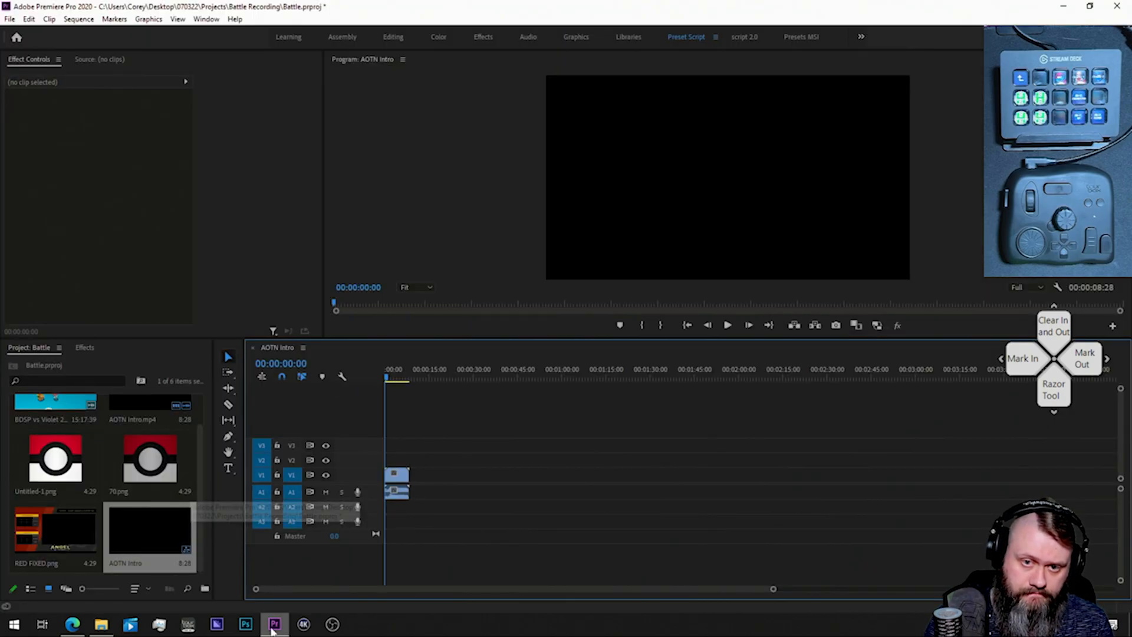
Step: Move the video part of the AOTN Intro.mp4 clip from track V1 to V2 at the start of the sequence
{"action": "left_click", "coordinate": [403, 479]}
{"action": "left_click_drag", "start_coordinate": [403, 479], "coordinate": [405, 467]}
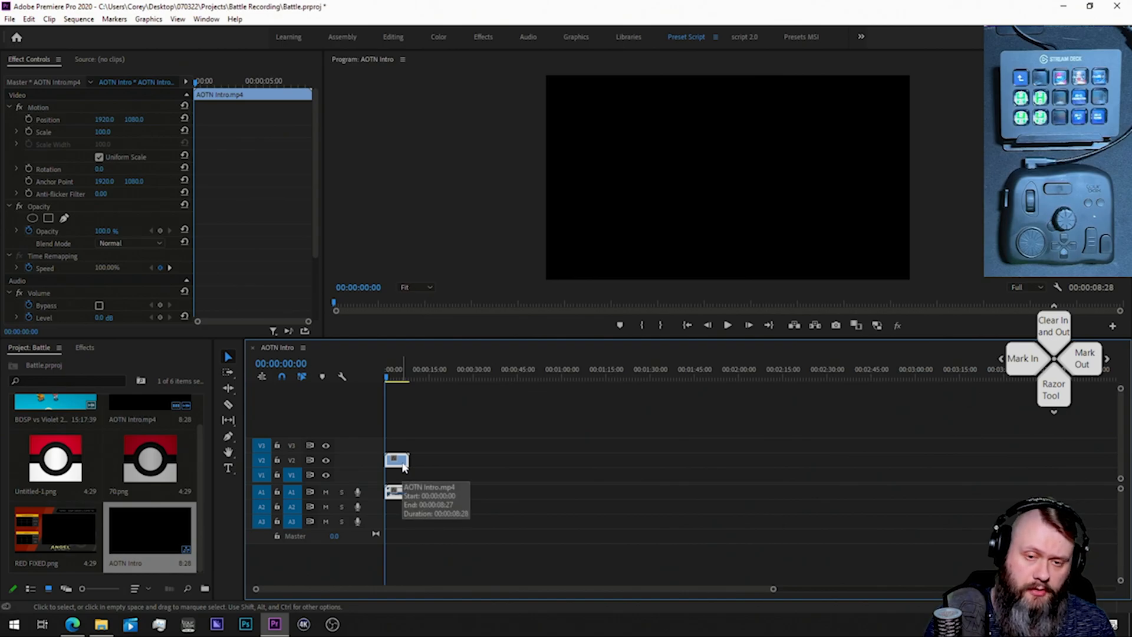
{"action": "key", "text": "equal"}
{"action": "key", "text": "equal"}
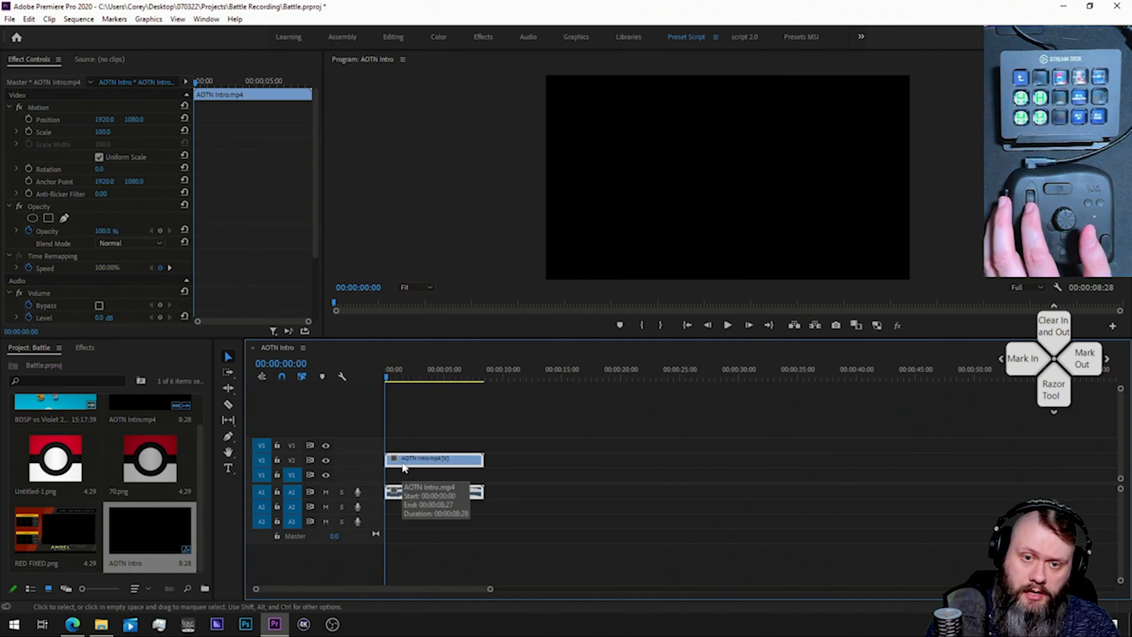
{"action": "key", "text": "equal"}
{"action": "key", "text": "equal"}
{"action": "key", "text": "equal"}
{"action": "key", "text": "minus"}
{"action": "key", "text": "minus"}
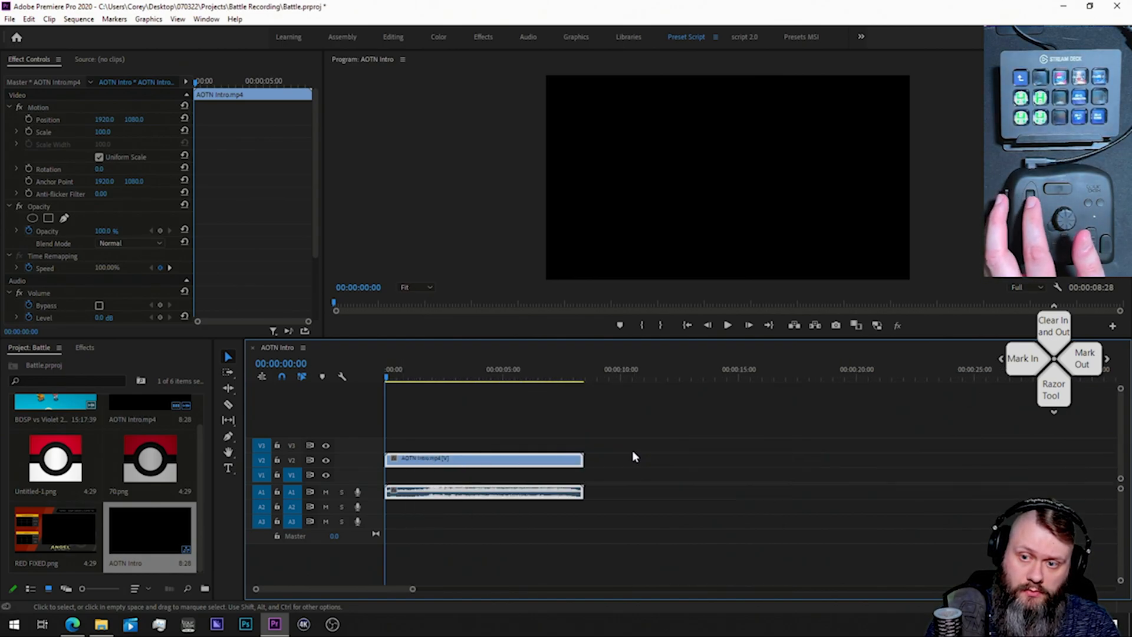
Step: Apply the default transitions to the end of the AOTN Intro.mp4 video and audio in the sequence
{"action": "right_click", "coordinate": [575, 465]}
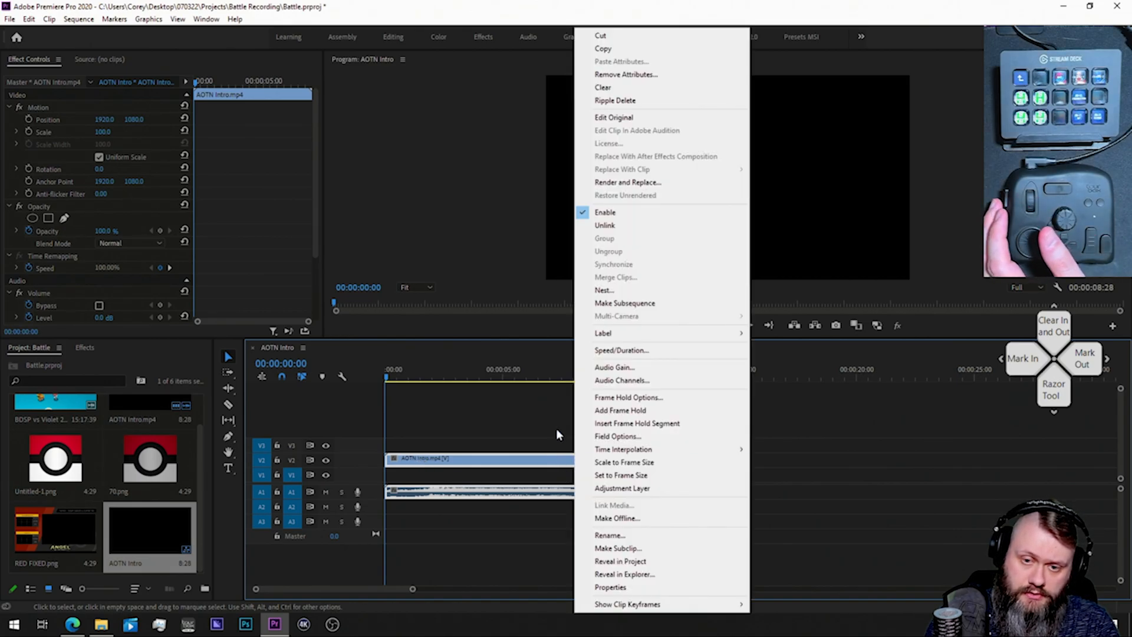
{"action": "left_click", "coordinate": [557, 430]}
{"action": "right_click", "coordinate": [584, 464]}
{"action": "left_click", "coordinate": [617, 537]}
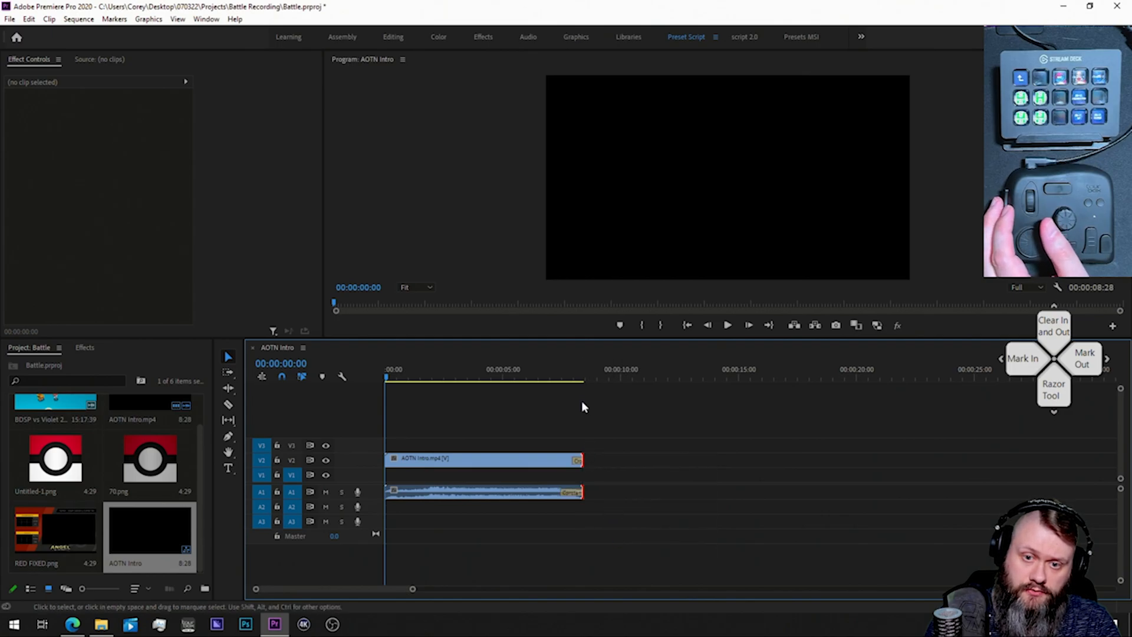
Step: Step back and forth frame by frame through the last second of AOTN Intro.mp4 to examine its ending transition
{"action": "left_click", "coordinate": [570, 380]}
{"action": "key", "text": "Right"}
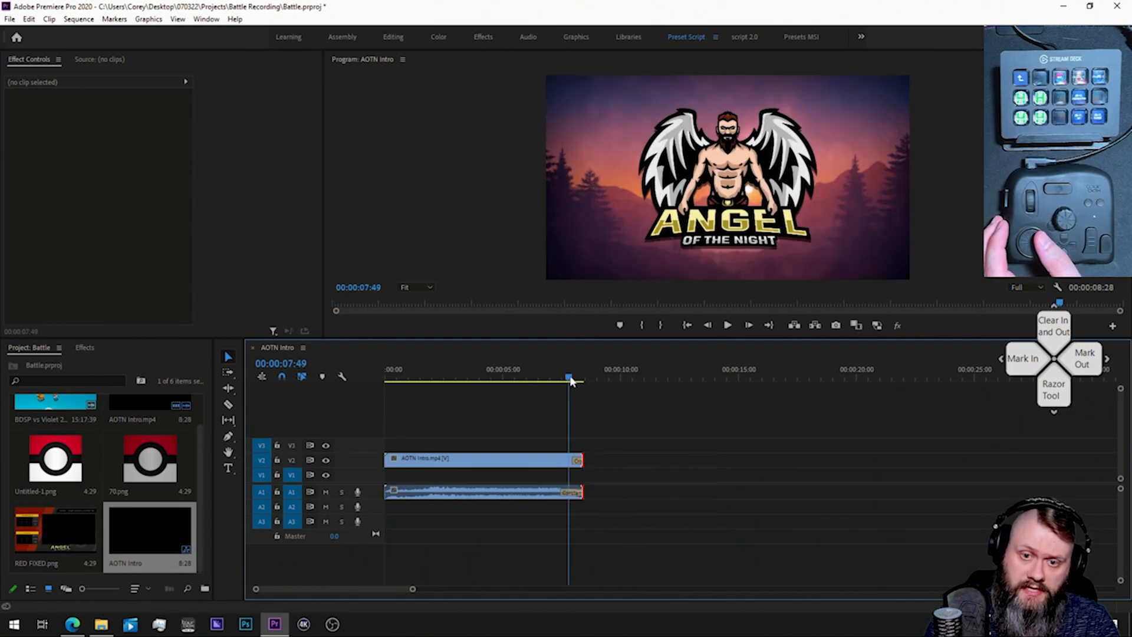
{"action": "key", "text": "Right"}
{"action": "key", "text": "Right"}
{"action": "key", "text": "Right"}
{"action": "key", "text": "Right"}
{"action": "key", "text": "Right"}
{"action": "key", "text": "Right"}
{"action": "key", "text": "Right"}
{"action": "key", "text": "Right"}
{"action": "key", "text": "Right"}
{"action": "key", "text": "Right"}
{"action": "key", "text": "Right"}
{"action": "key", "text": "Right"}
{"action": "key", "text": "Right"}
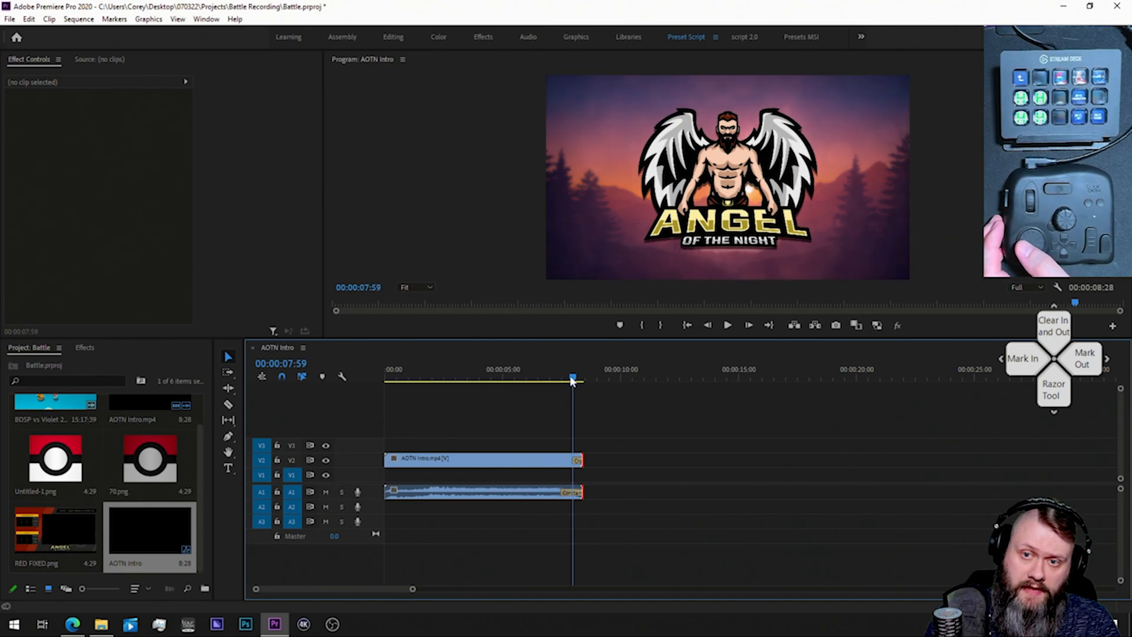
{"action": "key", "text": "Right"}
{"action": "key", "text": "Right"}
{"action": "key", "text": "Right"}
{"action": "key", "text": "Right"}
{"action": "key", "text": "Right"}
{"action": "key", "text": "Right"}
{"action": "key", "text": "Right"}
{"action": "key", "text": "Right"}
{"action": "key", "text": "Right"}
{"action": "key", "text": "Right"}
{"action": "key", "text": "Right"}
{"action": "key", "text": "Right"}
{"action": "key", "text": "Right"}
{"action": "key", "text": "Right"}
{"action": "key", "text": "Right"}
{"action": "key", "text": "Right"}
{"action": "key", "text": "Right"}
{"action": "key", "text": "Right"}
{"action": "key", "text": "Right"}
{"action": "key", "text": "Right"}
{"action": "key", "text": "Right"}
{"action": "key", "text": "Left"}
{"action": "key", "text": "Left"}
{"action": "key", "text": "Left"}
{"action": "key", "text": "Left"}
{"action": "key", "text": "Left"}
{"action": "key", "text": "Left"}
{"action": "key", "text": "Left"}
{"action": "key", "text": "Left"}
{"action": "key", "text": "Left"}
{"action": "key", "text": "Left"}
{"action": "key", "text": "Left"}
{"action": "key", "text": "Left"}
{"action": "key", "text": "Left"}
{"action": "key", "text": "Left"}
{"action": "key", "text": "Left"}
{"action": "key", "text": "Left"}
{"action": "key", "text": "Left"}
{"action": "key", "text": "Left"}
{"action": "key", "text": "Left"}
{"action": "key", "text": "Left"}
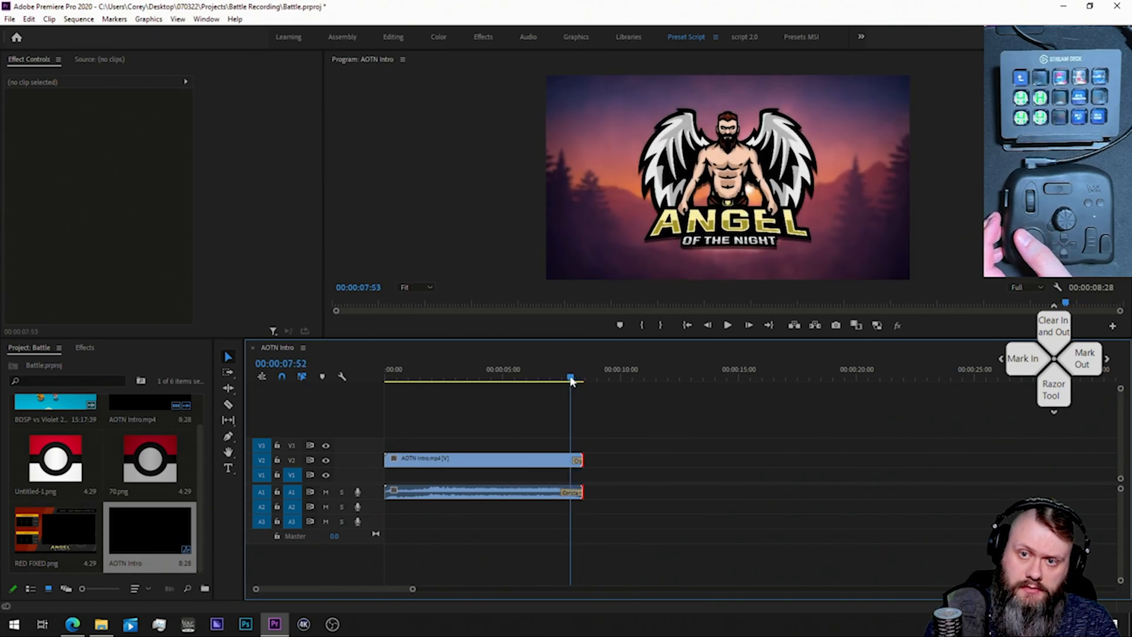
{"action": "key", "text": "Left"}
{"action": "key", "text": "Left"}
{"action": "key", "text": "Left"}
{"action": "key", "text": "Left"}
{"action": "key", "text": "Left"}
{"action": "key", "text": "Left"}
{"action": "key", "text": "Left"}
{"action": "key", "text": "Left"}
{"action": "key", "text": "Left"}
{"action": "key", "text": "Left"}
{"action": "key", "text": "Left"}
{"action": "key", "text": "Left"}
{"action": "key", "text": "Left"}
{"action": "key", "text": "Left"}
{"action": "key", "text": "Left"}
{"action": "key", "text": "Left"}
{"action": "key", "text": "Left"}
{"action": "key", "text": "Left"}
{"action": "key", "text": "Left"}
{"action": "key", "text": "Left"}
{"action": "key", "text": "Right"}
{"action": "key", "text": "Right"}
{"action": "key", "text": "Right"}
{"action": "key", "text": "Right"}
{"action": "key", "text": "Right"}
{"action": "key", "text": "Right"}
{"action": "key", "text": "Right"}
{"action": "key", "text": "Right"}
{"action": "key", "text": "Right"}
{"action": "key", "text": "Right"}
{"action": "key", "text": "Right"}
{"action": "key", "text": "Right"}
{"action": "key", "text": "Right"}
{"action": "key", "text": "Right"}
{"action": "key", "text": "Right"}
{"action": "key", "text": "Right"}
{"action": "key", "text": "Right"}
{"action": "key", "text": "Right"}
{"action": "key", "text": "Right"}
{"action": "key", "text": "Right"}
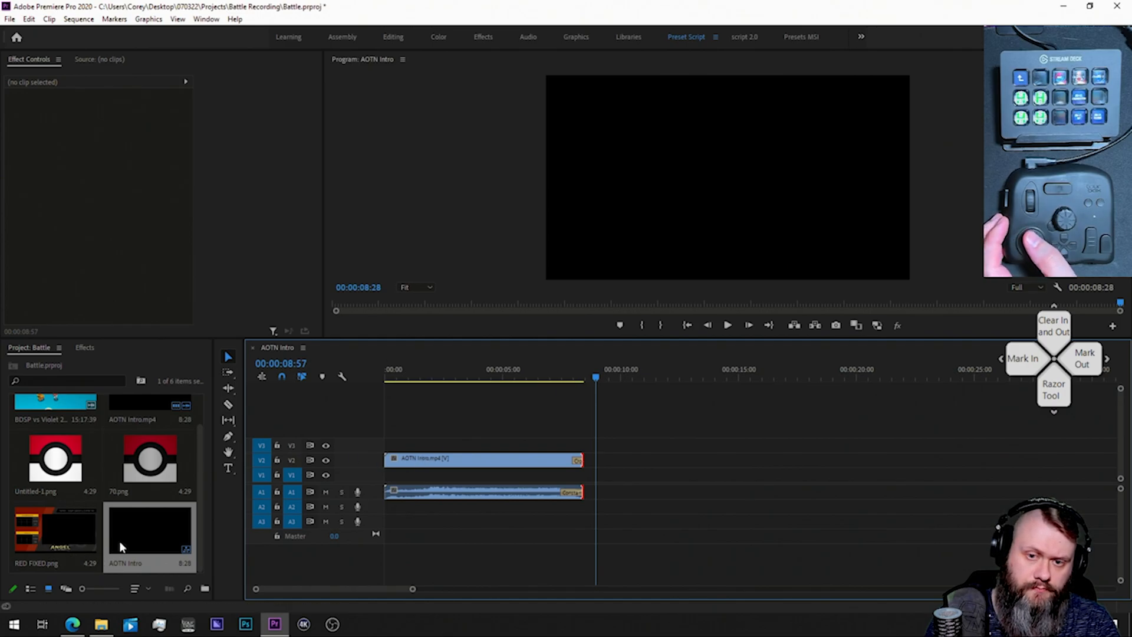
Step: Move the AOTN Intro.mp4 video to track V3 and place BDSP vs Violet 2.mp4 on V2 and A2 directly after it
{"action": "left_click_drag", "start_coordinate": [445, 459], "coordinate": [446, 445]}
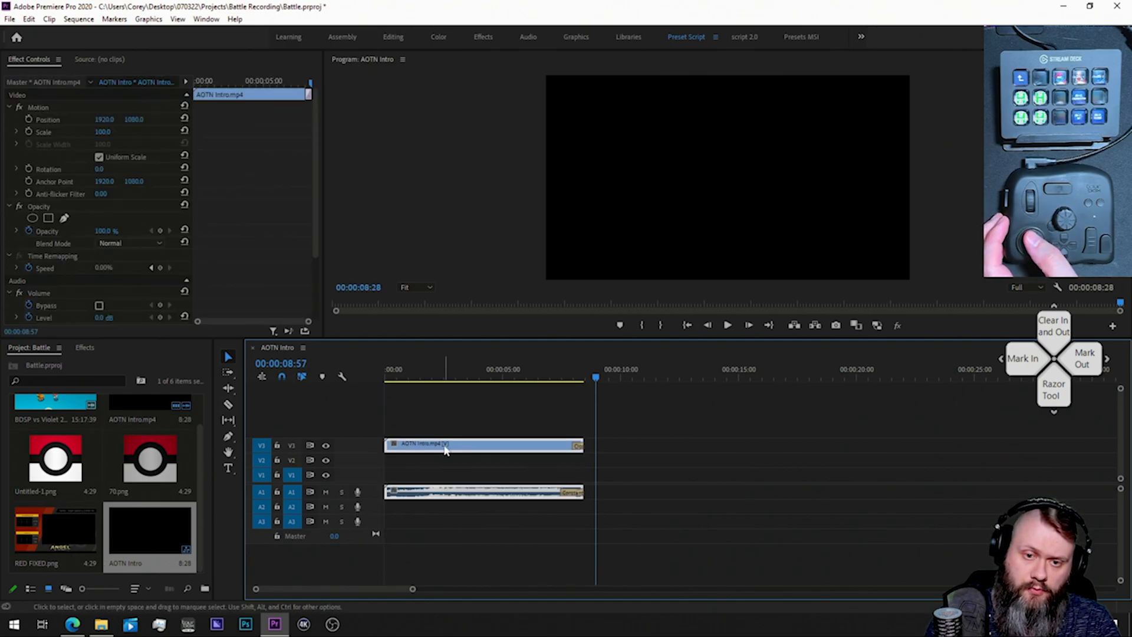
{"action": "mouse_move", "coordinate": [65, 530]}
{"action": "left_mouse_down"}
{"action": "mouse_move", "coordinate": [592, 461]}
{"action": "mouse_move", "coordinate": [127, 546]}
{"action": "mouse_move", "coordinate": [56, 544]}
{"action": "left_mouse_up"}
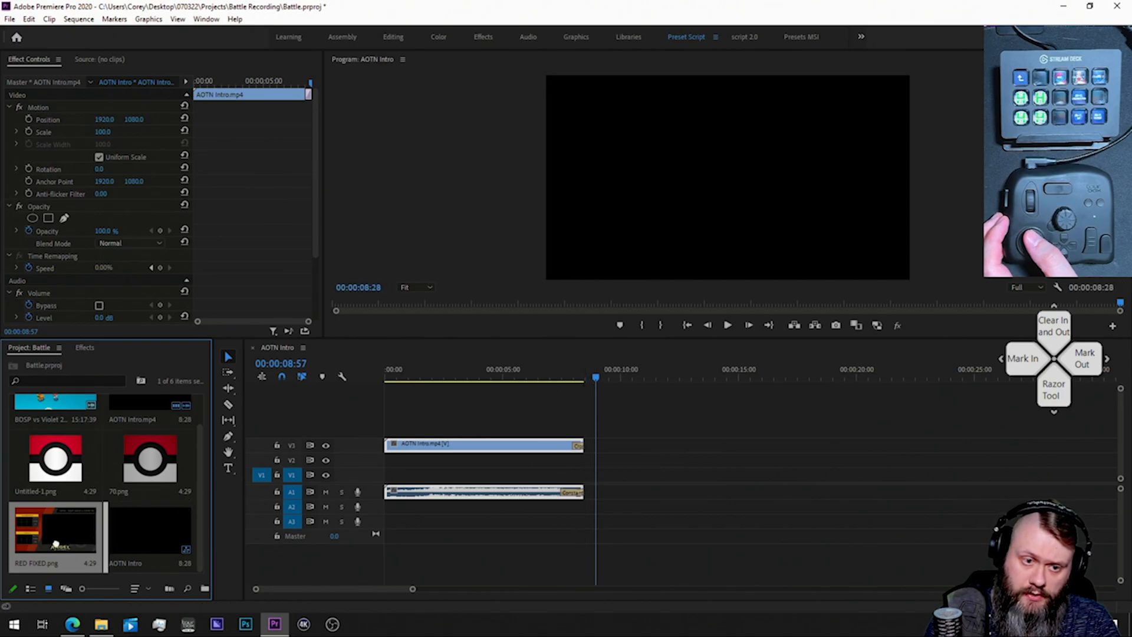
{"action": "left_click_drag", "start_coordinate": [71, 406], "coordinate": [636, 467]}
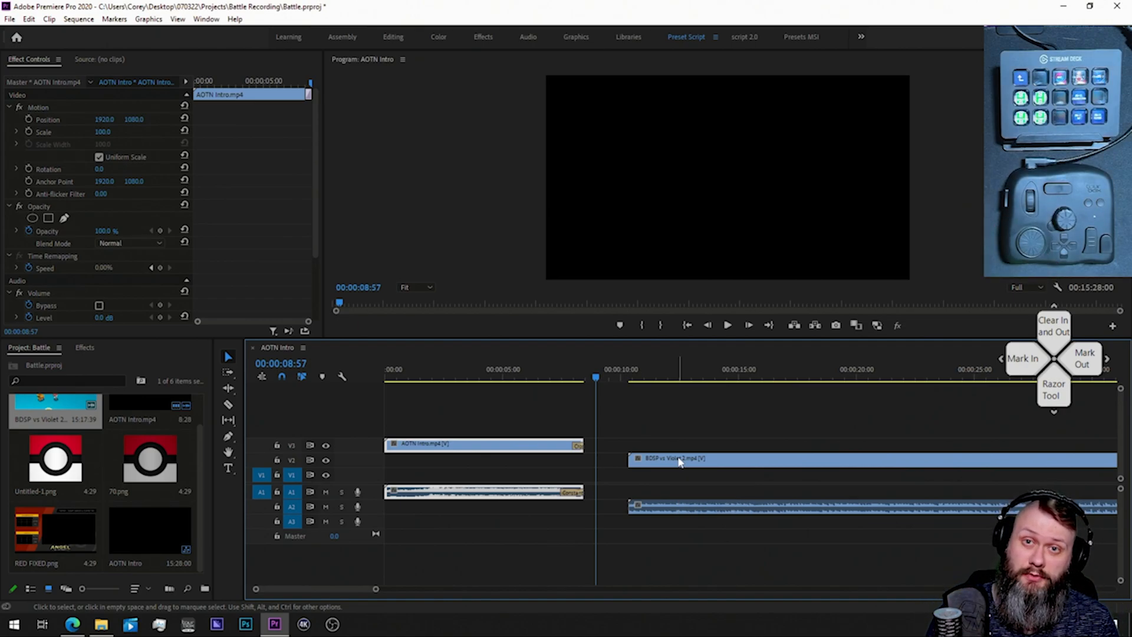
{"action": "left_click_drag", "start_coordinate": [669, 466], "coordinate": [616, 470]}
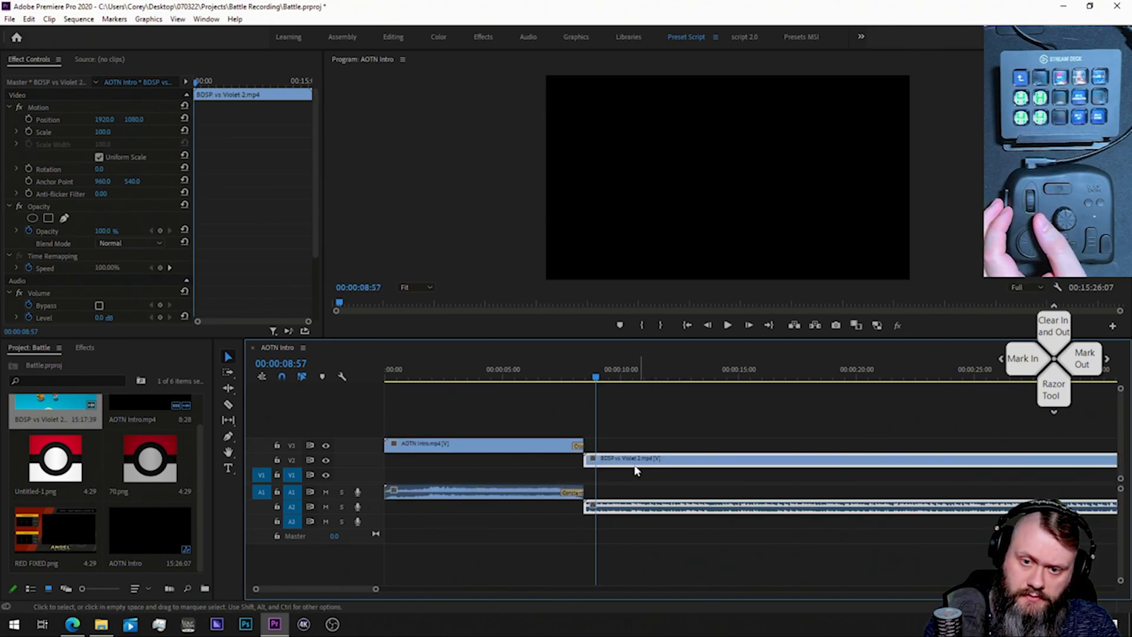
Step: View the start of BDSP vs Violet 2.mp4 in the sequence and set the clip's scale to 200
{"action": "left_click", "coordinate": [581, 374]}
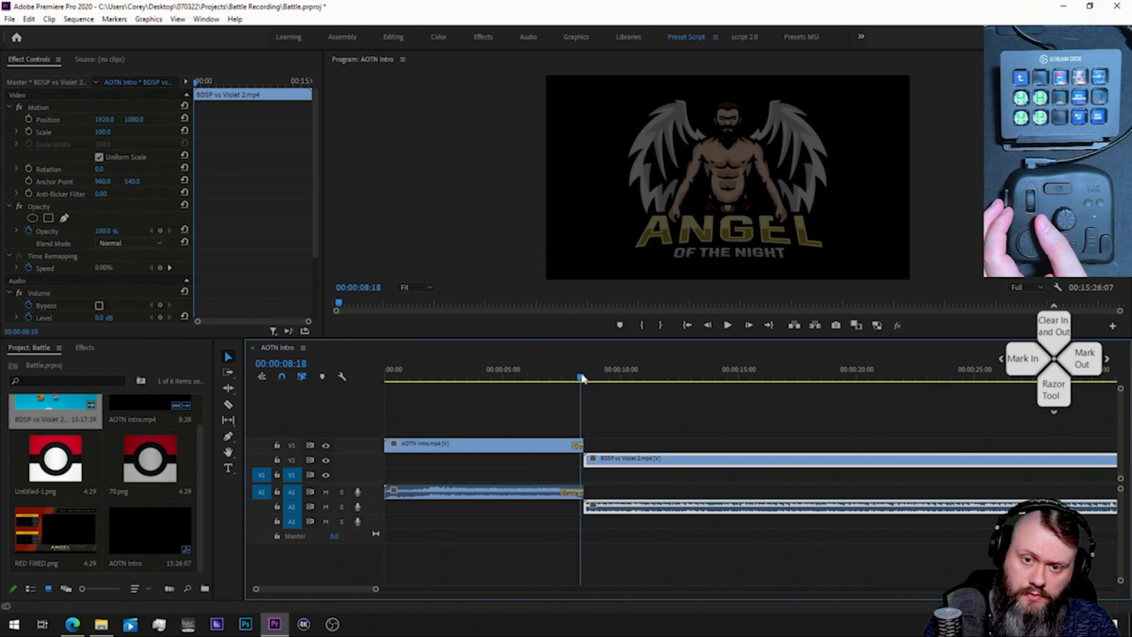
{"action": "left_click", "coordinate": [586, 380]}
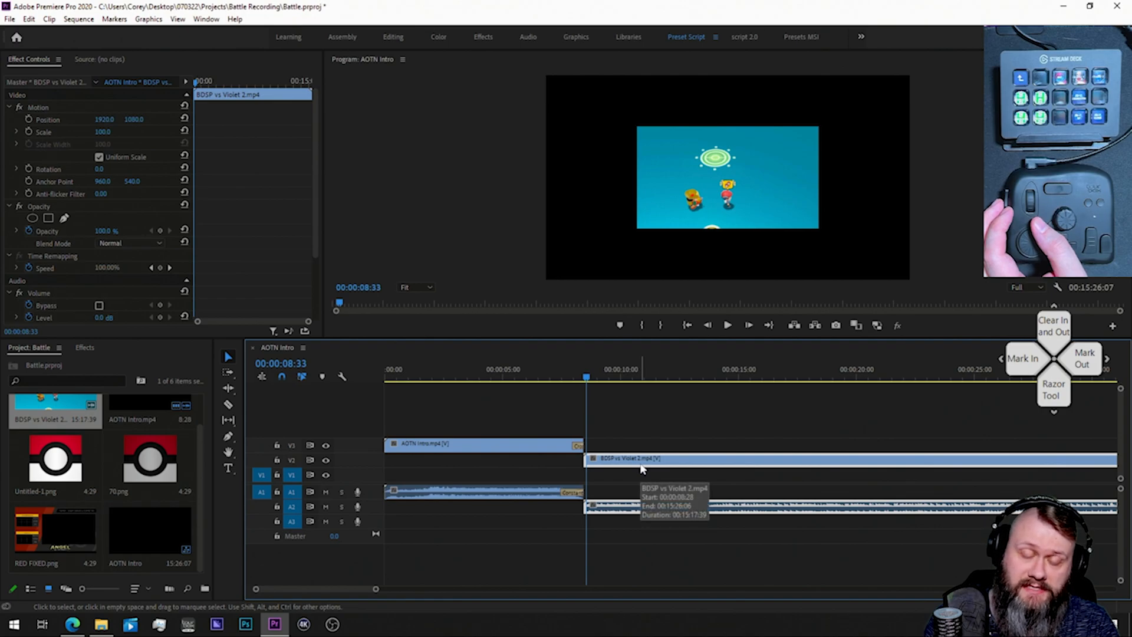
{"action": "left_click", "coordinate": [105, 131]}
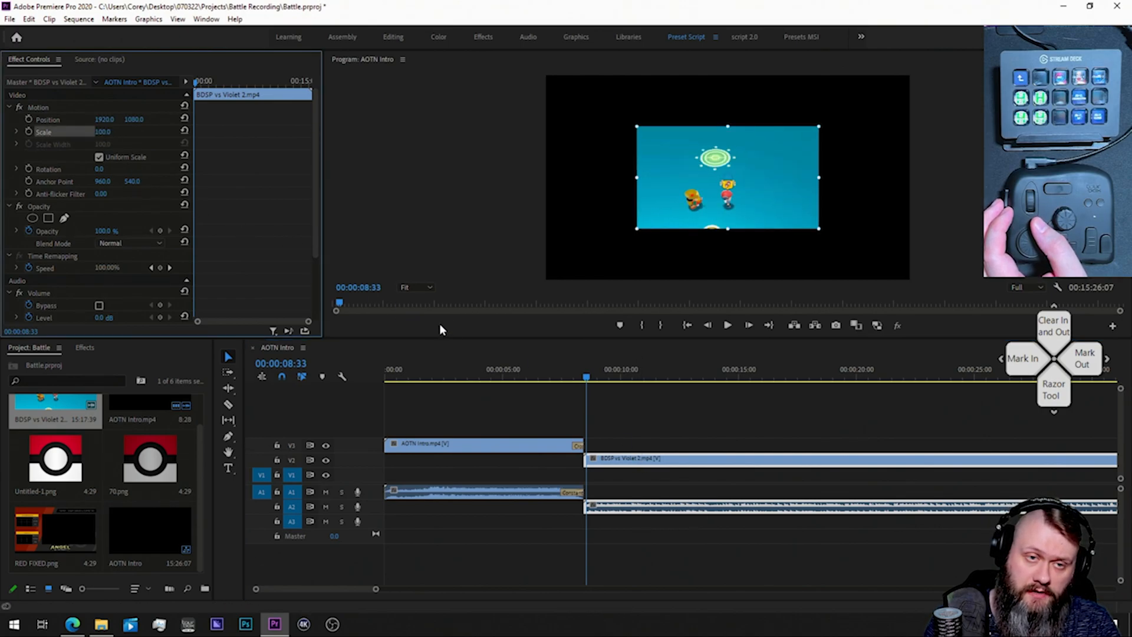
{"action": "left_click", "coordinate": [624, 466]}
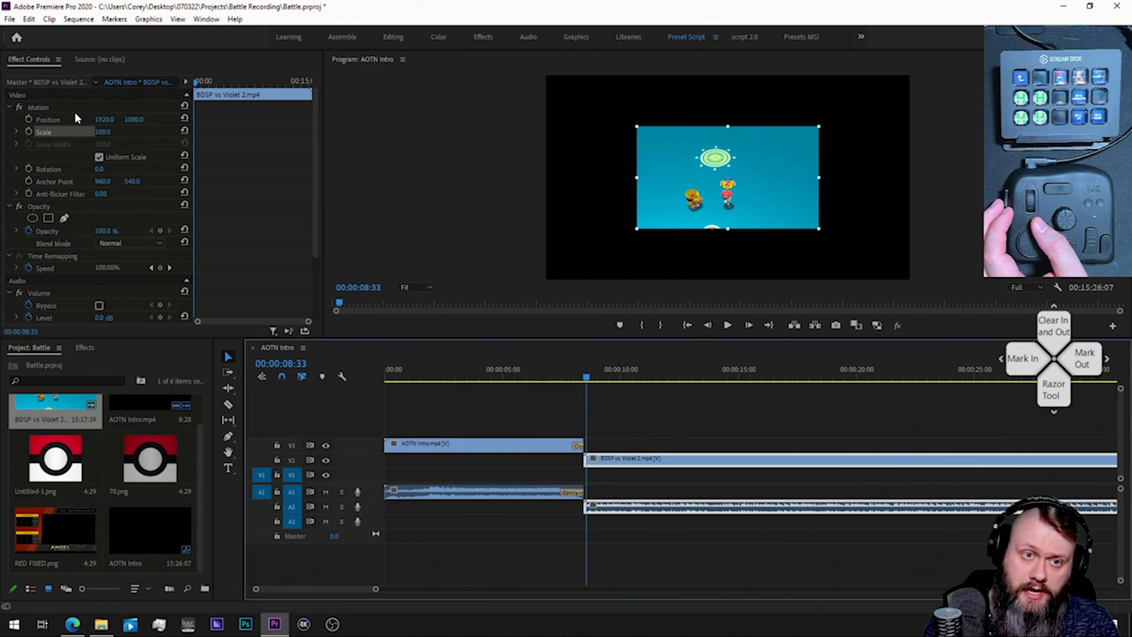
{"action": "left_click", "coordinate": [104, 132]}
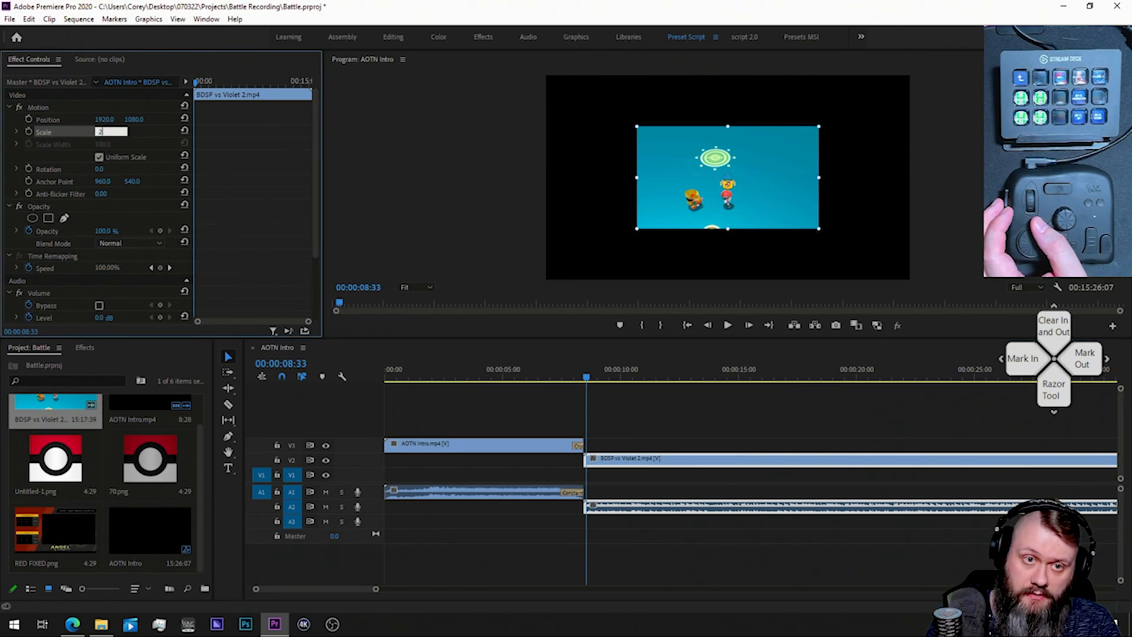
{"action": "key", "text": "Return"}
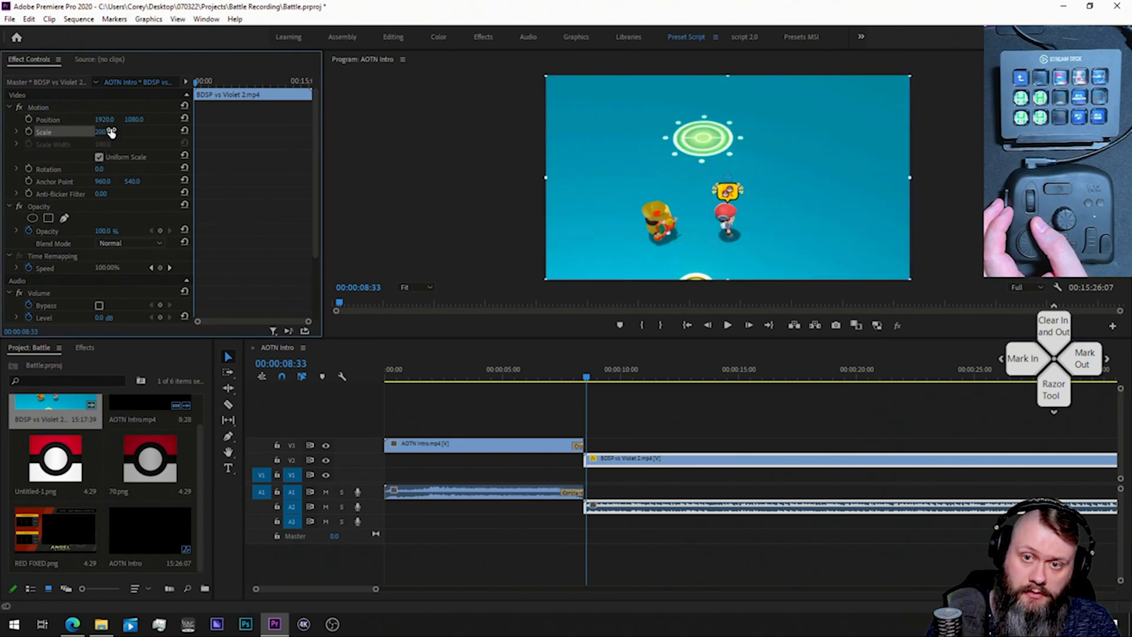
Step: Set the scale of BDSP vs Violet 2.mp4 back to 100
{"action": "left_click", "coordinate": [111, 131]}
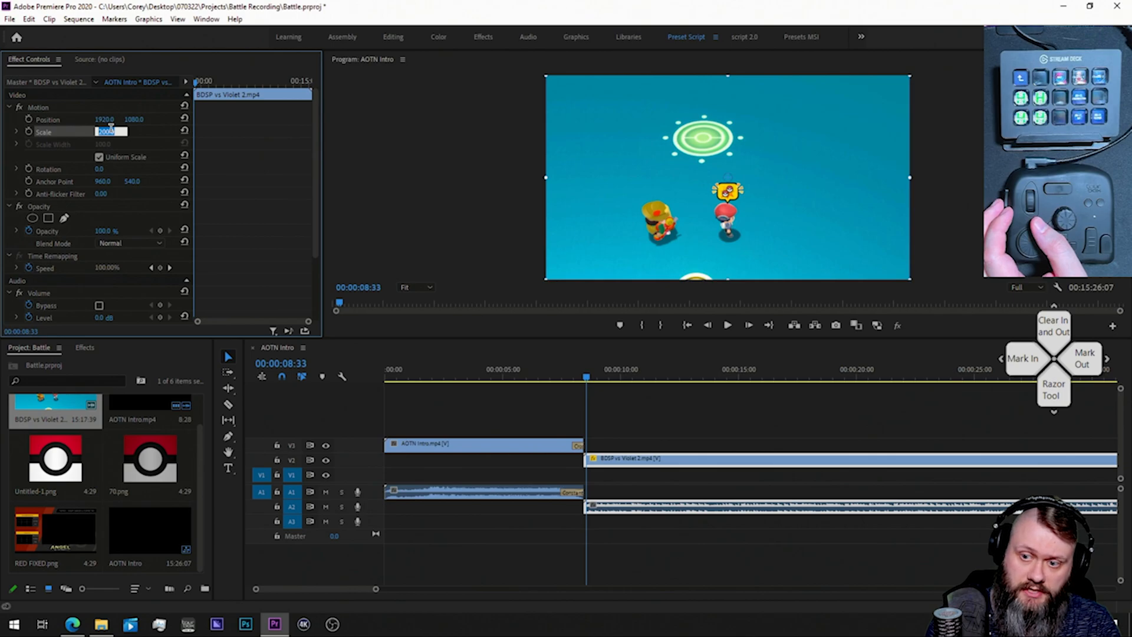
{"action": "type", "text": "100"}
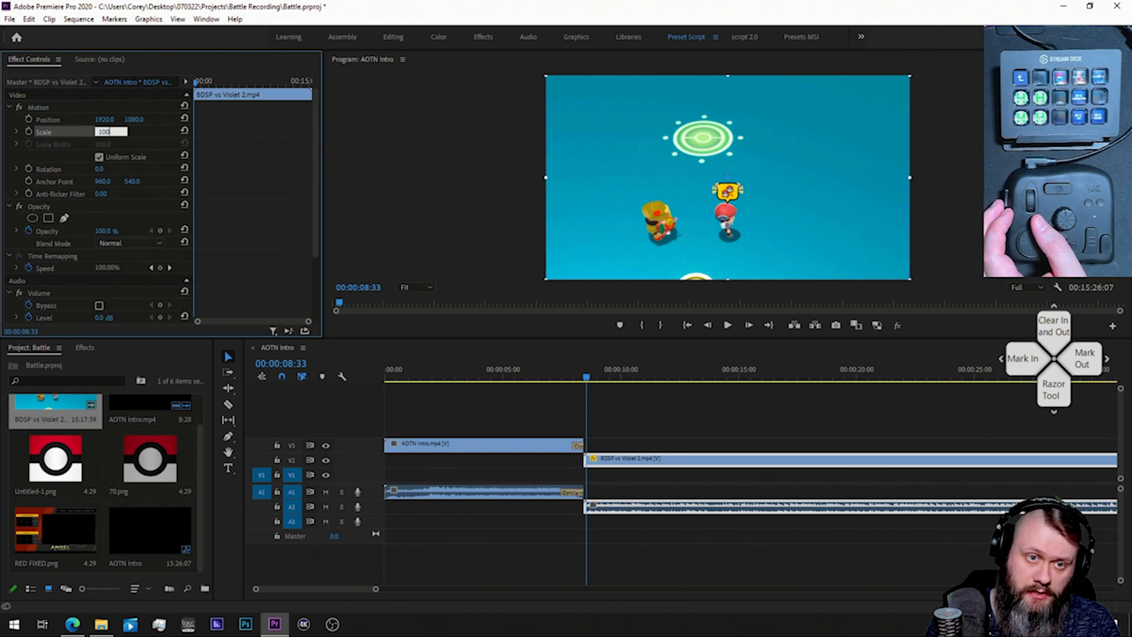
{"action": "key", "text": "Return"}
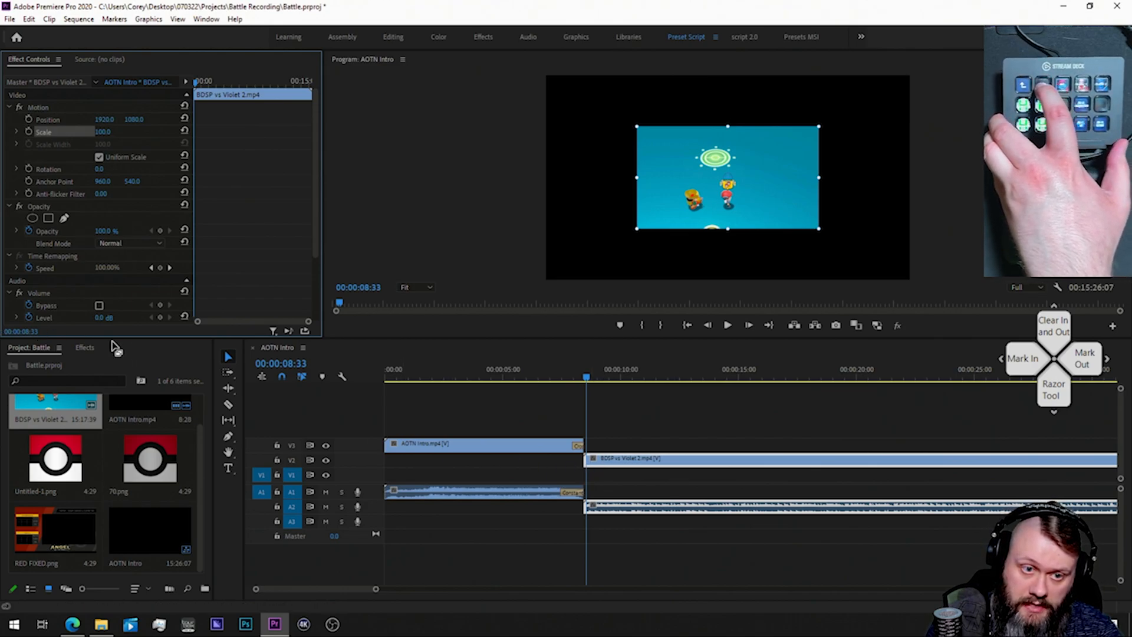
Step: Search the effects for Wifi2 and apply that preset to the BDSP vs Violet 2.mp4 clip on track V2
{"action": "left_click", "coordinate": [92, 349]}
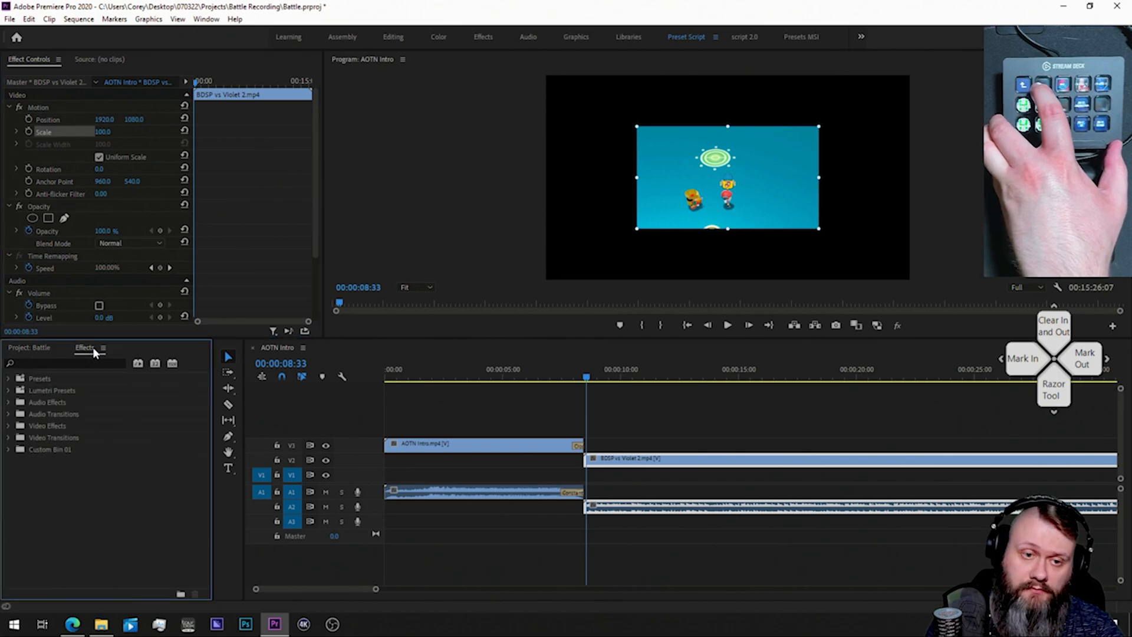
{"action": "left_click", "coordinate": [612, 467]}
{"action": "left_click", "coordinate": [46, 366]}
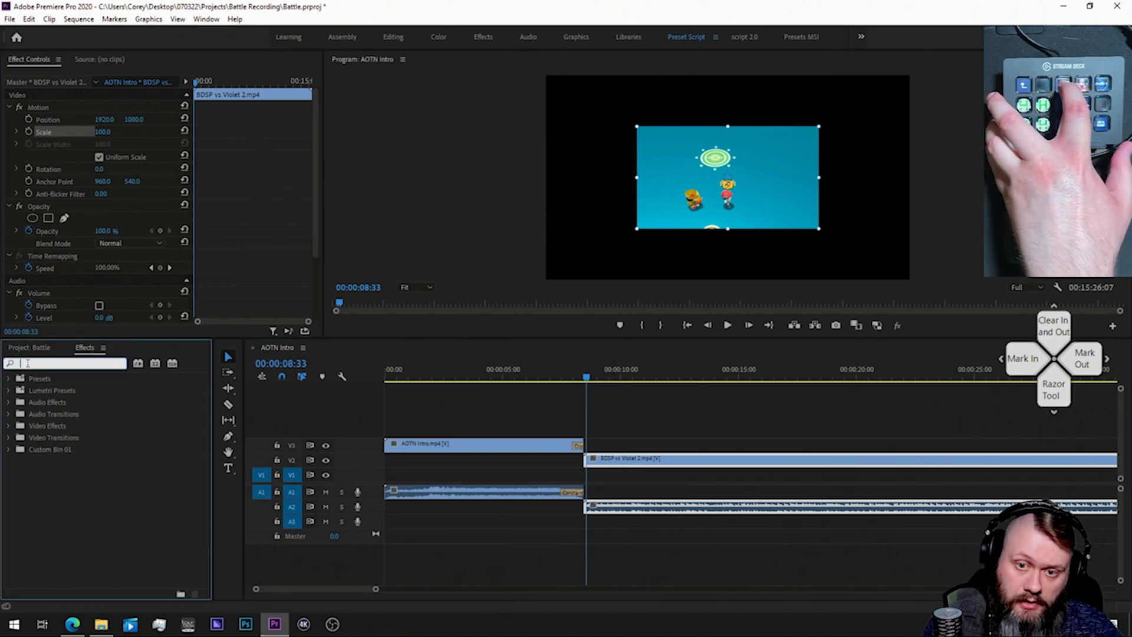
{"action": "type", "text": "Wifi2"}
{"action": "left_click_drag", "start_coordinate": [28, 390], "coordinate": [612, 467]}
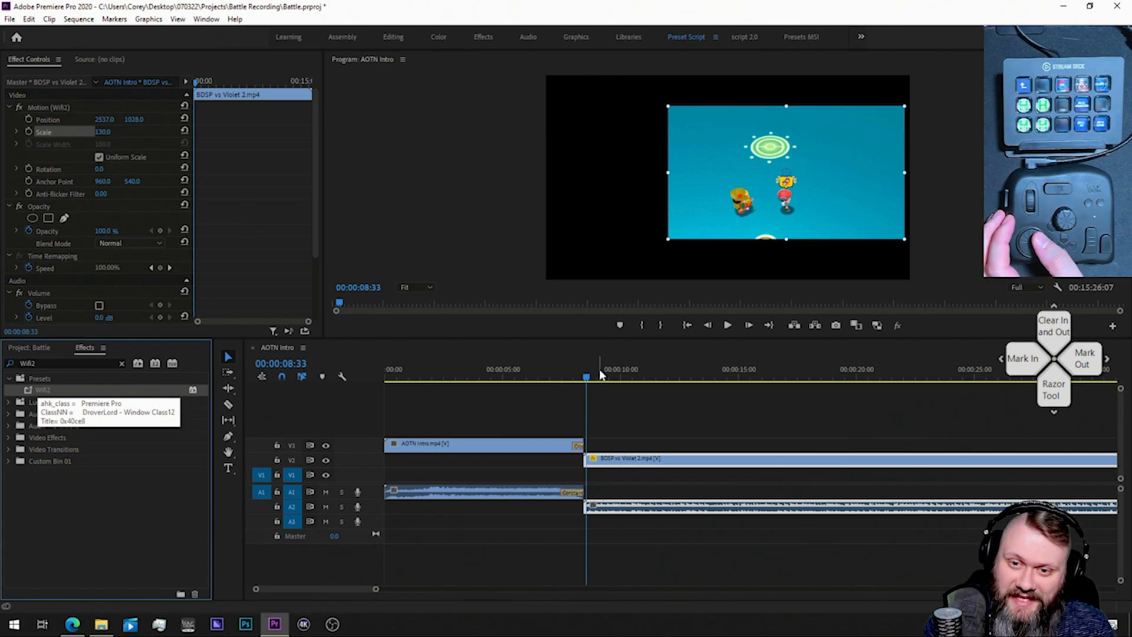
Step: Step forward through the opening seconds of BDSP vs Violet 2.mp4 to examine the footage
{"action": "key", "text": "shift+Right"}
{"action": "key", "text": "shift+Right"}
{"action": "key", "text": "shift+Right"}
{"action": "key", "text": "shift+Right"}
{"action": "key", "text": "shift+Right"}
{"action": "key", "text": "shift+Right"}
{"action": "key", "text": "shift+Right"}
{"action": "key", "text": "shift+Right"}
{"action": "key", "text": "shift+Right"}
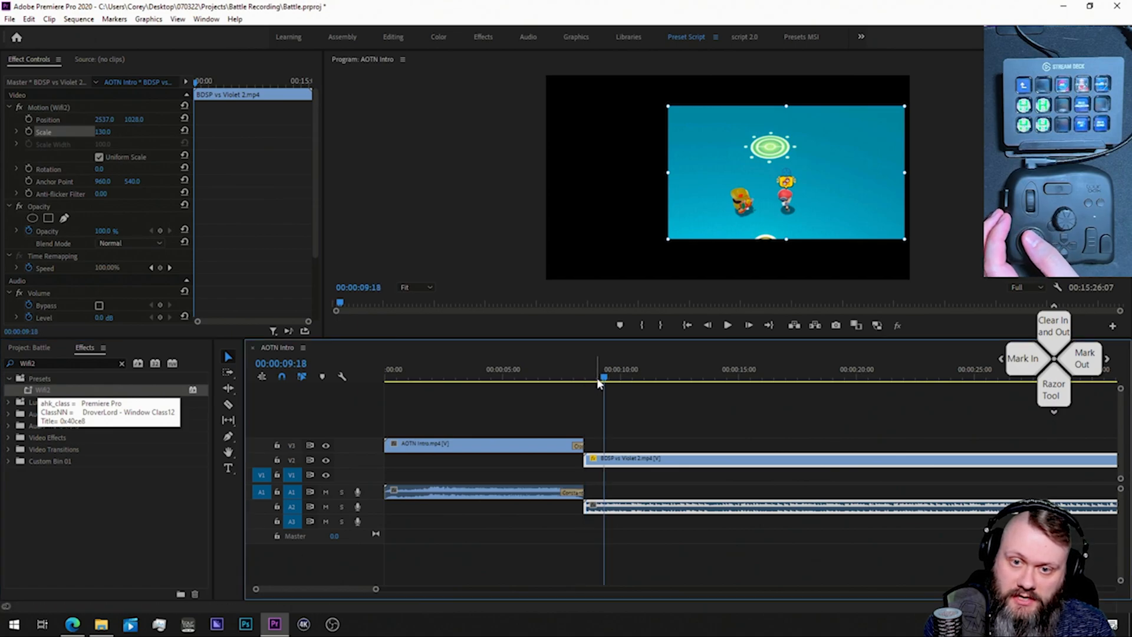
{"action": "key", "text": "Right"}
{"action": "key", "text": "Right"}
{"action": "key", "text": "Right"}
{"action": "key", "text": "Right"}
{"action": "key", "text": "Right"}
{"action": "key", "text": "Right"}
{"action": "key", "text": "Right"}
{"action": "key", "text": "Right"}
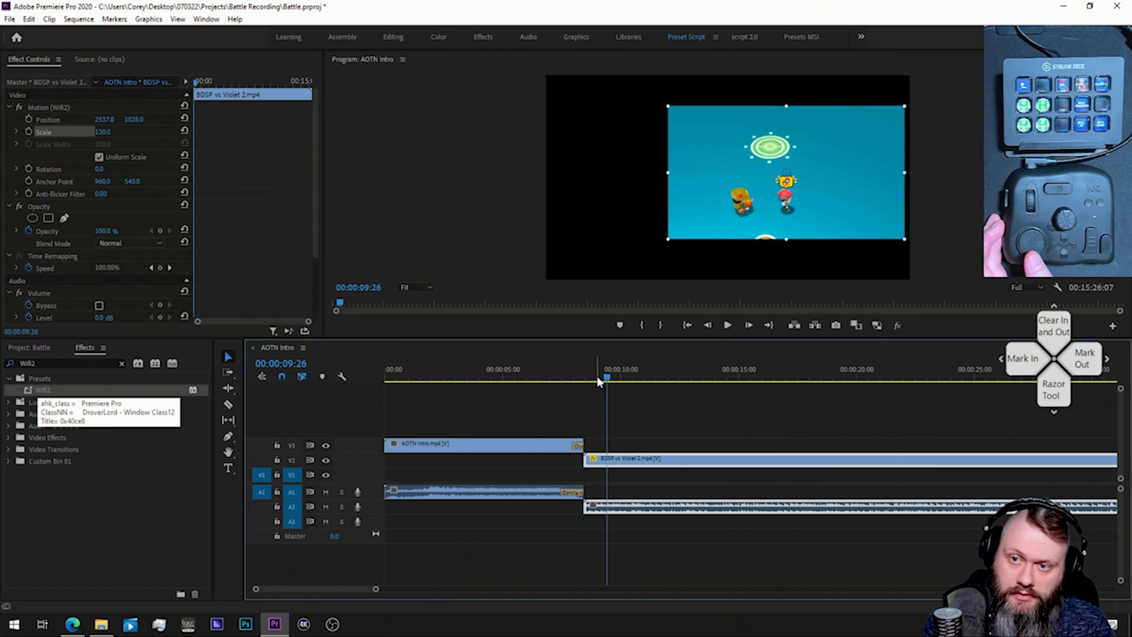
{"action": "key", "text": "Right"}
{"action": "key", "text": "Right"}
{"action": "key", "text": "Right"}
{"action": "key", "text": "Right"}
{"action": "key", "text": "Right"}
{"action": "key", "text": "Right"}
{"action": "key", "text": "Right"}
{"action": "key", "text": "Right"}
{"action": "key", "text": "Right"}
{"action": "key", "text": "Right"}
{"action": "key", "text": "Right"}
{"action": "key", "text": "Right"}
{"action": "key", "text": "Right"}
{"action": "key", "text": "Right"}
{"action": "key", "text": "Right"}
{"action": "key", "text": "Right"}
{"action": "key", "text": "Right"}
{"action": "key", "text": "Right"}
{"action": "key", "text": "Right"}
{"action": "key", "text": "Right"}
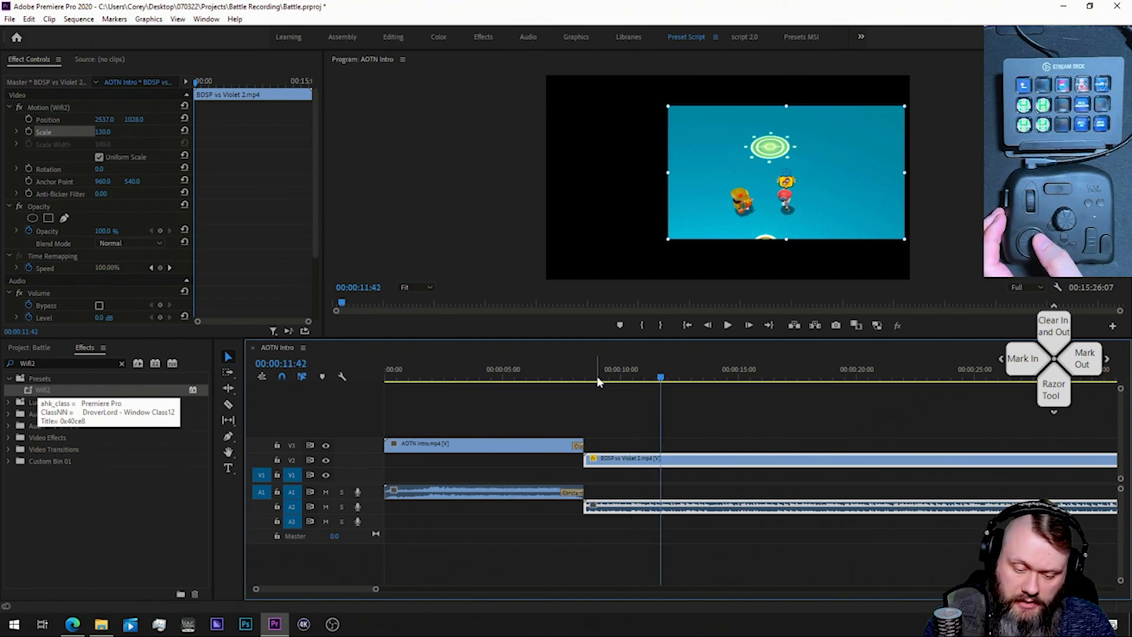
Step: Check the system audio output volume and play BDSP vs Violet 2.mp4 in the sequence from 00:00:11:42
{"action": "left_click", "coordinate": [1048, 624]}
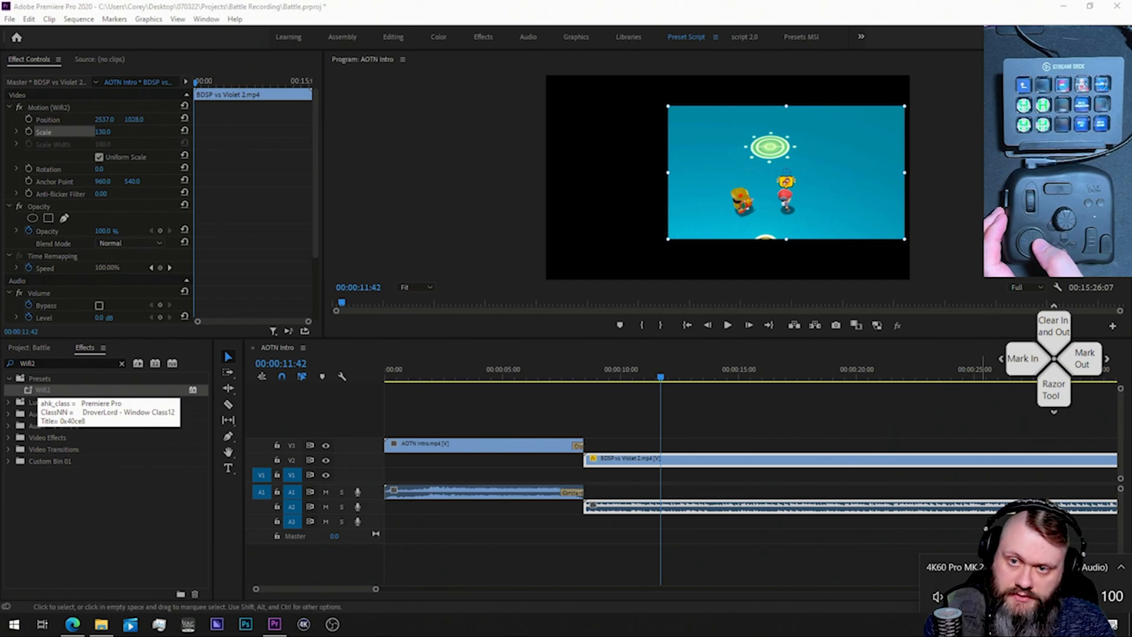
{"action": "left_click", "coordinate": [659, 379]}
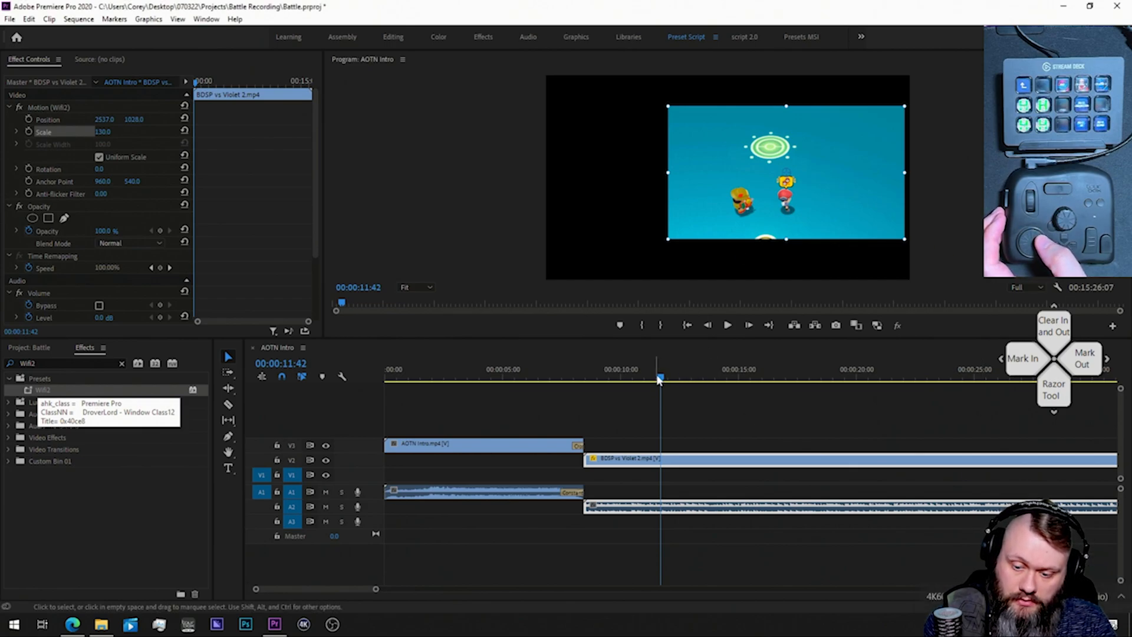
{"action": "key", "text": "space"}
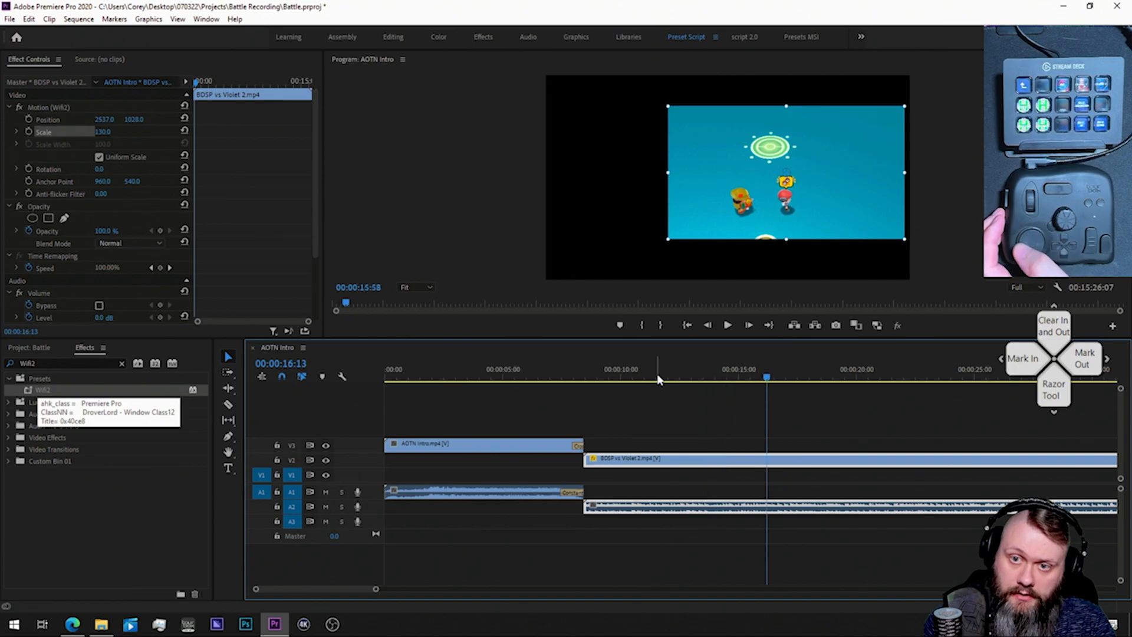
{"action": "key", "text": "k"}
{"action": "key", "text": "l"}
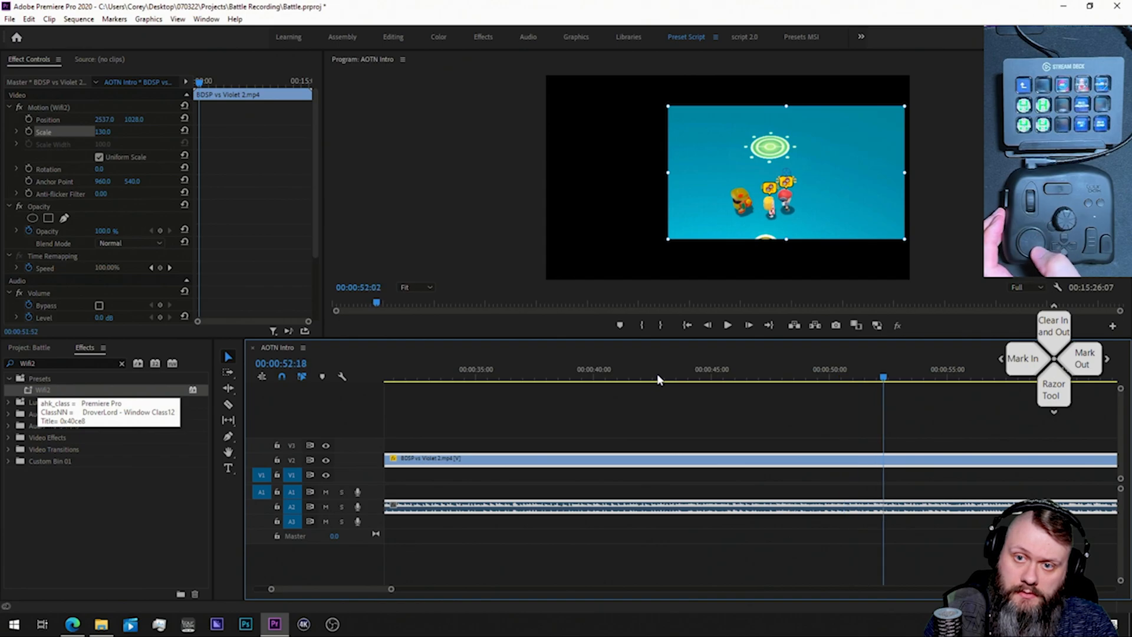
Step: Advance through the pre-battle lobby and waiting screens of BDSP vs Violet 2.mp4 to look for where the battle footage begins
{"action": "key", "text": "shift+Right"}
{"action": "key", "text": "shift+Right"}
{"action": "key", "text": "shift+Right"}
{"action": "key", "text": "shift+Right"}
{"action": "key", "text": "shift+Right"}
{"action": "key", "text": "shift+Right"}
{"action": "key", "text": "shift+Right"}
{"action": "key", "text": "shift+Right"}
{"action": "key", "text": "shift+Right"}
{"action": "key", "text": "shift+Right"}
{"action": "key", "text": "shift+Right"}
{"action": "key", "text": "shift+Right"}
{"action": "key", "text": "shift+Right"}
{"action": "key", "text": "shift+Right"}
{"action": "key", "text": "shift+Right"}
{"action": "key", "text": "shift+Right"}
{"action": "key", "text": "shift+Right"}
{"action": "key", "text": "shift+Right"}
{"action": "key", "text": "shift+Right"}
{"action": "key", "text": "shift+Right"}
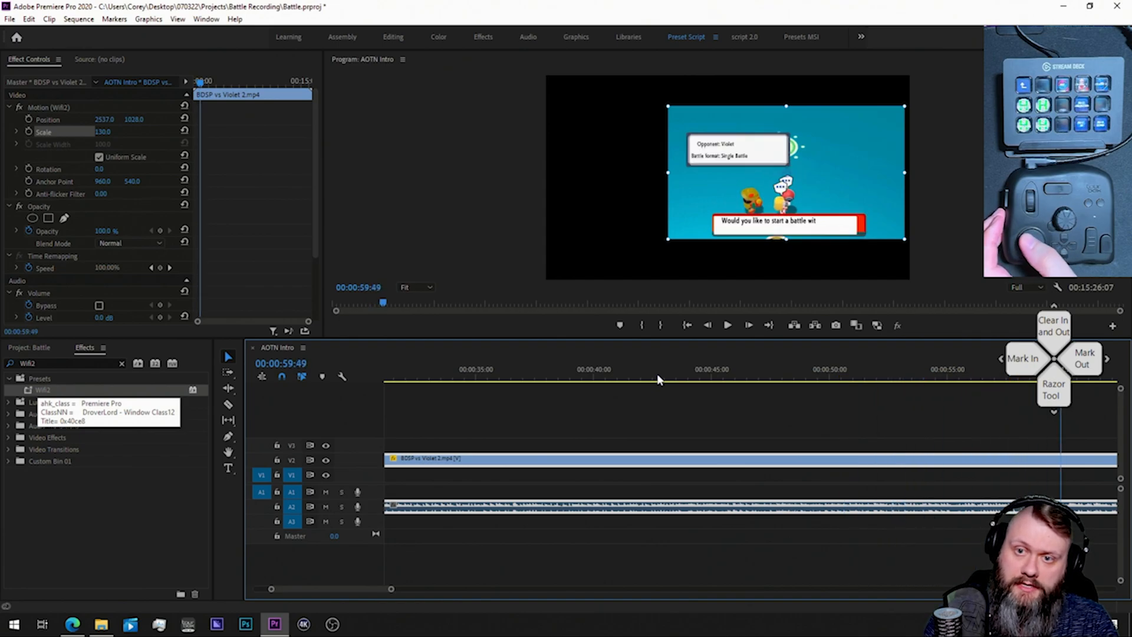
{"action": "key", "text": "shift+Right"}
{"action": "key", "text": "shift+Right"}
{"action": "key", "text": "shift+Right"}
{"action": "key", "text": "shift+Right"}
{"action": "key", "text": "shift+Right"}
{"action": "key", "text": "shift+Right"}
{"action": "key", "text": "shift+Right"}
{"action": "key", "text": "shift+Right"}
{"action": "key", "text": "shift+Right"}
{"action": "key", "text": "shift+Right"}
{"action": "key", "text": "shift+Right"}
{"action": "key", "text": "shift+Right"}
{"action": "key", "text": "shift+Right"}
{"action": "key", "text": "shift+Right"}
{"action": "key", "text": "shift+Right"}
{"action": "key", "text": "shift+Right"}
{"action": "key", "text": "shift+Right"}
{"action": "key", "text": "shift+Right"}
{"action": "key", "text": "shift+Right"}
{"action": "key", "text": "shift+Right"}
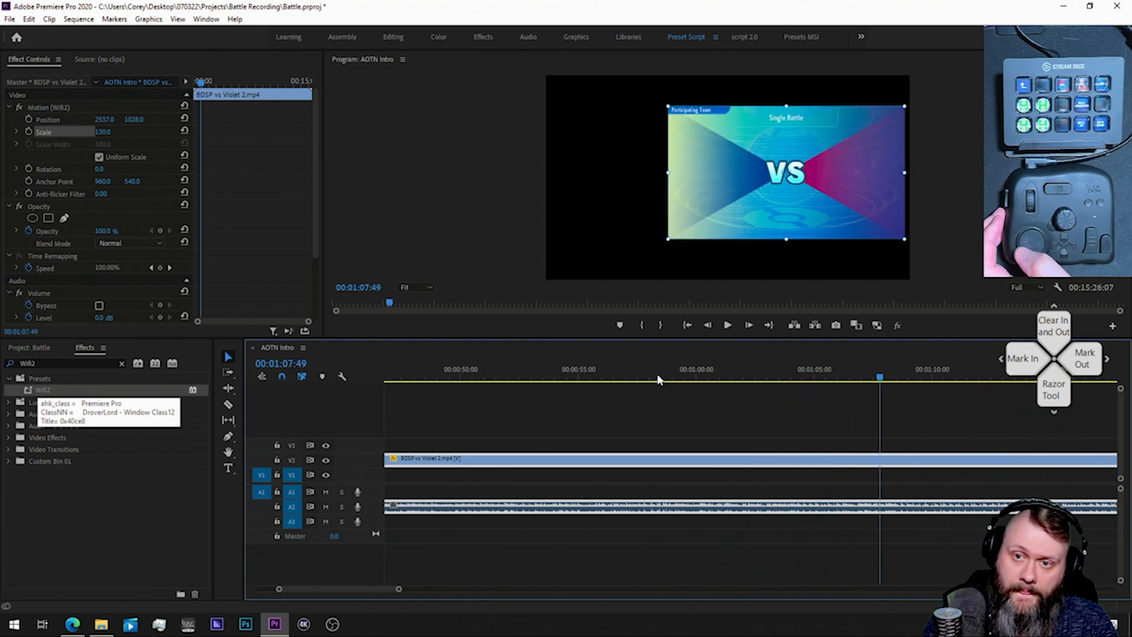
{"action": "key", "text": "shift+Right"}
{"action": "key", "text": "shift+Right"}
{"action": "key", "text": "shift+Right"}
{"action": "key", "text": "shift+Right"}
{"action": "key", "text": "shift+Right"}
{"action": "key", "text": "shift+Right"}
{"action": "key", "text": "shift+Right"}
{"action": "key", "text": "shift+Right"}
{"action": "key", "text": "shift+Right"}
{"action": "key", "text": "shift+Right"}
{"action": "key", "text": "shift+Right"}
{"action": "key", "text": "shift+Right"}
{"action": "key", "text": "shift+Right"}
{"action": "key", "text": "shift+Right"}
{"action": "key", "text": "shift+Right"}
{"action": "key", "text": "shift+Right"}
{"action": "key", "text": "shift+Right"}
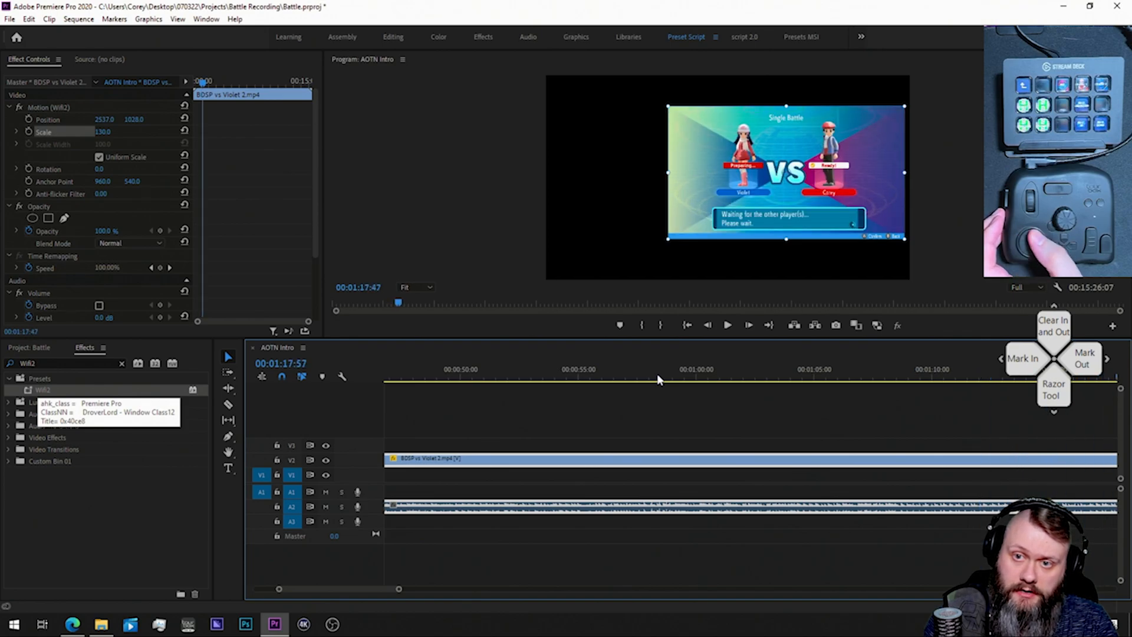
{"action": "key", "text": "shift+Right"}
{"action": "key", "text": "shift+Right"}
{"action": "key", "text": "shift+Right"}
{"action": "key", "text": "shift+Right"}
{"action": "key", "text": "shift+Right"}
{"action": "key", "text": "shift+Right"}
{"action": "key", "text": "shift+Right"}
{"action": "key", "text": "shift+Right"}
{"action": "key", "text": "shift+Right"}
{"action": "key", "text": "shift+Right"}
{"action": "key", "text": "shift+Right"}
{"action": "key", "text": "shift+Right"}
{"action": "key", "text": "shift+Right"}
{"action": "key", "text": "shift+Right"}
{"action": "key", "text": "shift+Right"}
{"action": "key", "text": "shift+Right"}
{"action": "key", "text": "shift+Right"}
{"action": "key", "text": "shift+Right"}
{"action": "key", "text": "shift+Right"}
{"action": "key", "text": "shift+Right"}
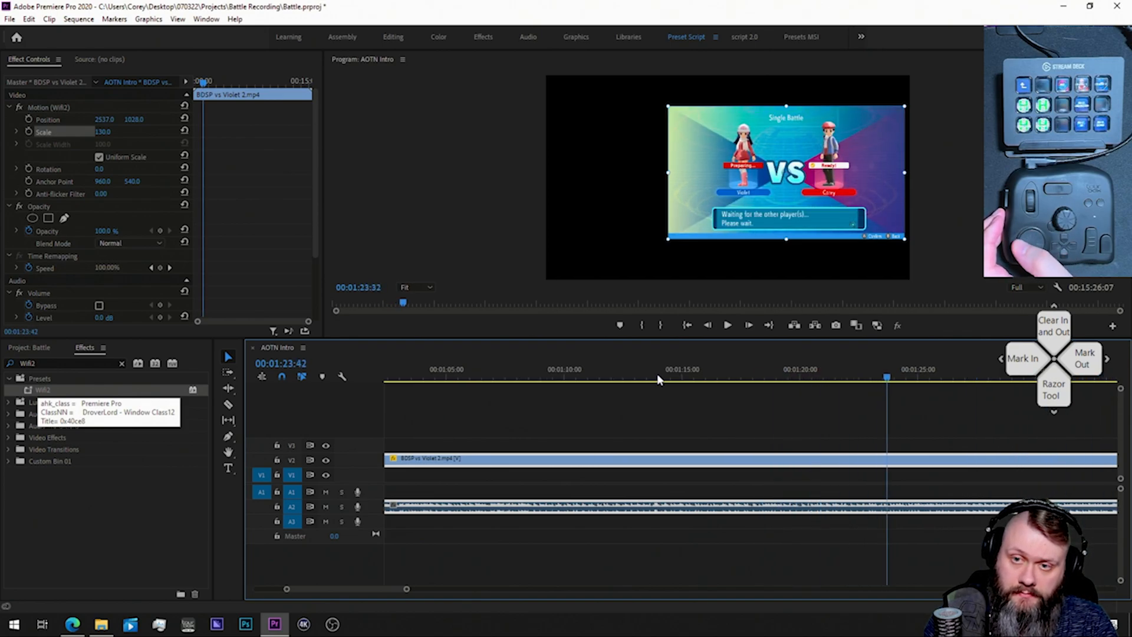
{"action": "key", "text": "shift+Right"}
{"action": "key", "text": "shift+Right"}
{"action": "key", "text": "shift+Right"}
{"action": "key", "text": "shift+Right"}
{"action": "key", "text": "shift+Right"}
{"action": "key", "text": "shift+Right"}
{"action": "key", "text": "shift+Right"}
{"action": "key", "text": "shift+Right"}
{"action": "key", "text": "shift+Right"}
{"action": "key", "text": "shift+Right"}
{"action": "key", "text": "shift+Right"}
{"action": "key", "text": "shift+Right"}
{"action": "key", "text": "shift+Right"}
{"action": "key", "text": "shift+Right"}
{"action": "key", "text": "shift+Right"}
{"action": "key", "text": "shift+Right"}
{"action": "key", "text": "shift+Right"}
{"action": "key", "text": "shift+Right"}
{"action": "key", "text": "shift+Right"}
{"action": "key", "text": "shift+Right"}
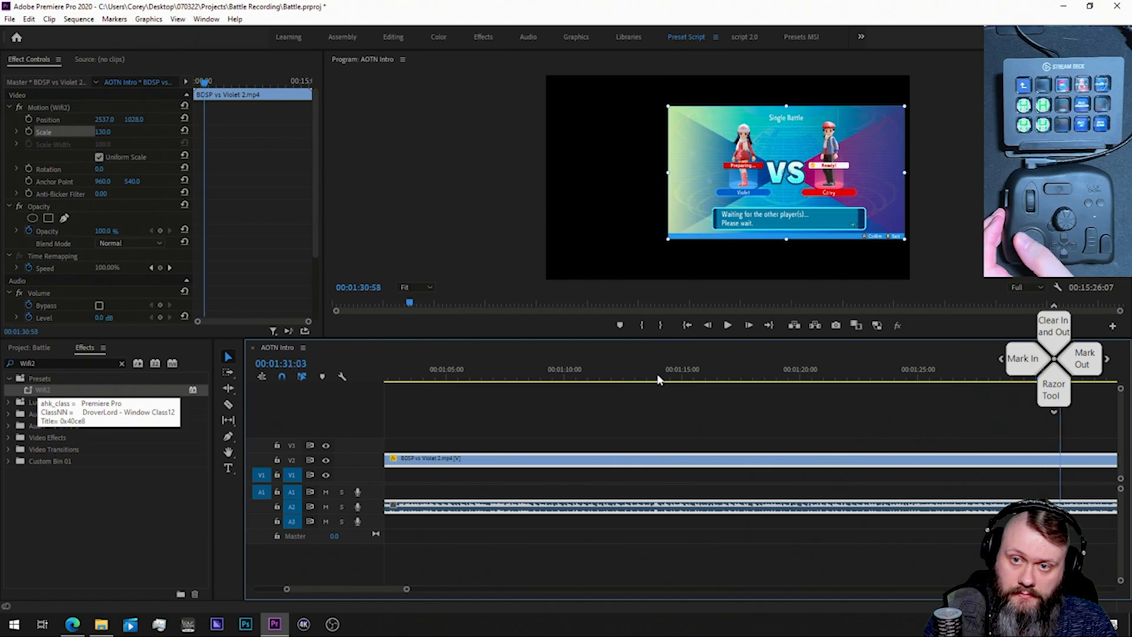
{"action": "key", "text": "shift+Right"}
{"action": "key", "text": "shift+Right"}
{"action": "key", "text": "shift+Right"}
{"action": "key", "text": "shift+Right"}
{"action": "key", "text": "shift+Right"}
{"action": "key", "text": "shift+Right"}
{"action": "key", "text": "shift+Right"}
{"action": "key", "text": "shift+Right"}
{"action": "key", "text": "shift+Right"}
{"action": "key", "text": "shift+Right"}
{"action": "key", "text": "shift+Right"}
{"action": "key", "text": "shift+Right"}
{"action": "key", "text": "shift+Right"}
{"action": "key", "text": "shift+Right"}
{"action": "key", "text": "shift+Right"}
{"action": "key", "text": "shift+Right"}
{"action": "key", "text": "shift+Right"}
{"action": "key", "text": "shift+Right"}
{"action": "key", "text": "shift+Right"}
{"action": "key", "text": "shift+Right"}
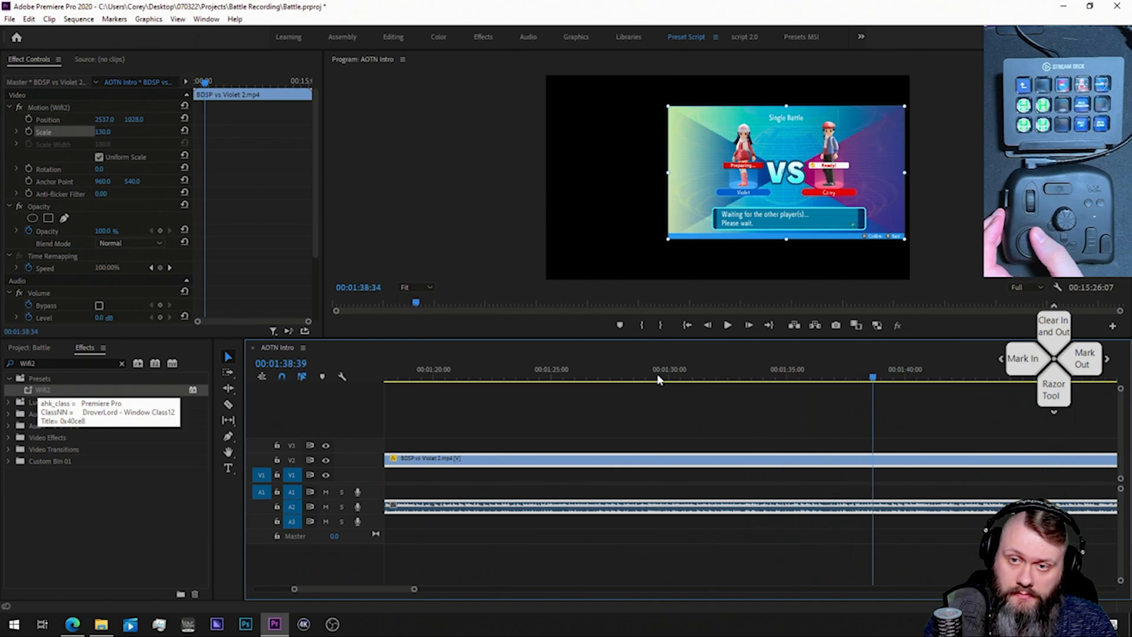
{"action": "key", "text": "shift+Right"}
{"action": "key", "text": "shift+Right"}
{"action": "key", "text": "shift+Right"}
{"action": "key", "text": "shift+Right"}
{"action": "key", "text": "shift+Right"}
{"action": "key", "text": "shift+Right"}
{"action": "key", "text": "shift+Right"}
{"action": "key", "text": "shift+Right"}
{"action": "key", "text": "shift+Right"}
{"action": "key", "text": "shift+Right"}
{"action": "key", "text": "shift+Right"}
{"action": "key", "text": "shift+Right"}
{"action": "key", "text": "shift+Right"}
{"action": "key", "text": "shift+Right"}
{"action": "key", "text": "shift+Right"}
{"action": "key", "text": "shift+Right"}
{"action": "key", "text": "shift+Right"}
{"action": "key", "text": "shift+Right"}
{"action": "key", "text": "shift+Right"}
{"action": "key", "text": "shift+Right"}
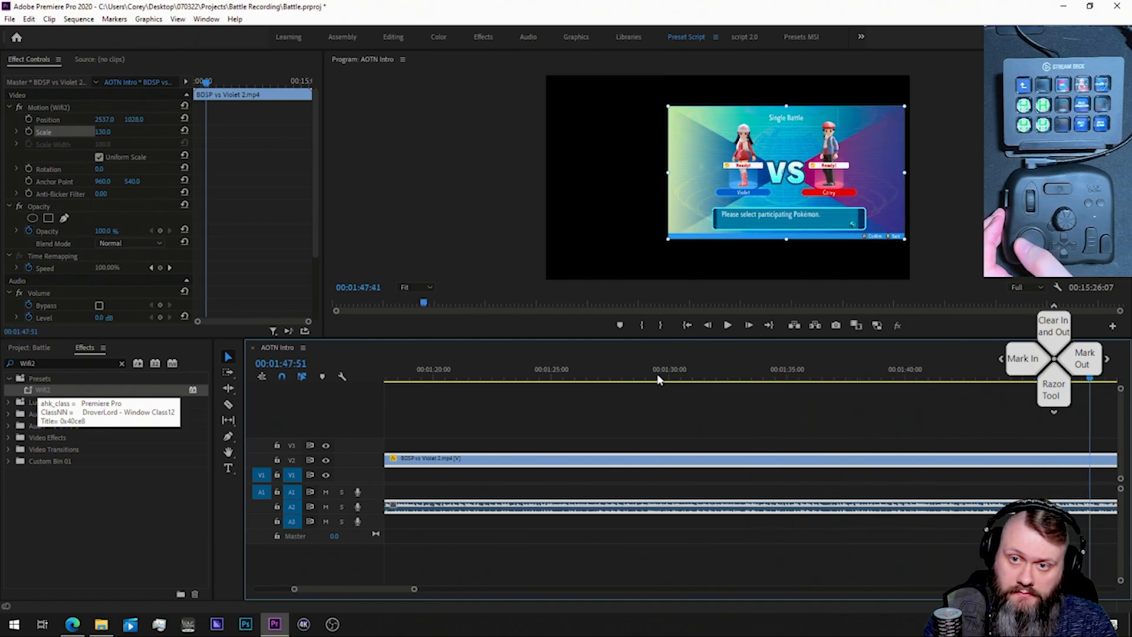
Step: Step forward from 00:01:47:51 through the team selection and waiting screens of BDSP vs Violet 2.mp4 to look for the battle's start
{"action": "key", "text": "shift+Right"}
{"action": "key", "text": "shift+Right"}
{"action": "key", "text": "shift+Right"}
{"action": "key", "text": "shift+Right"}
{"action": "key", "text": "shift+Right"}
{"action": "key", "text": "shift+Right"}
{"action": "key", "text": "shift+Right"}
{"action": "key", "text": "shift+Right"}
{"action": "key", "text": "shift+Right"}
{"action": "key", "text": "shift+Right"}
{"action": "key", "text": "shift+Right"}
{"action": "key", "text": "shift+Right"}
{"action": "key", "text": "shift+Right"}
{"action": "key", "text": "shift+Right"}
{"action": "key", "text": "shift+Right"}
{"action": "key", "text": "shift+Right"}
{"action": "key", "text": "shift+Right"}
{"action": "key", "text": "shift+Right"}
{"action": "key", "text": "shift+Right"}
{"action": "key", "text": "shift+Right"}
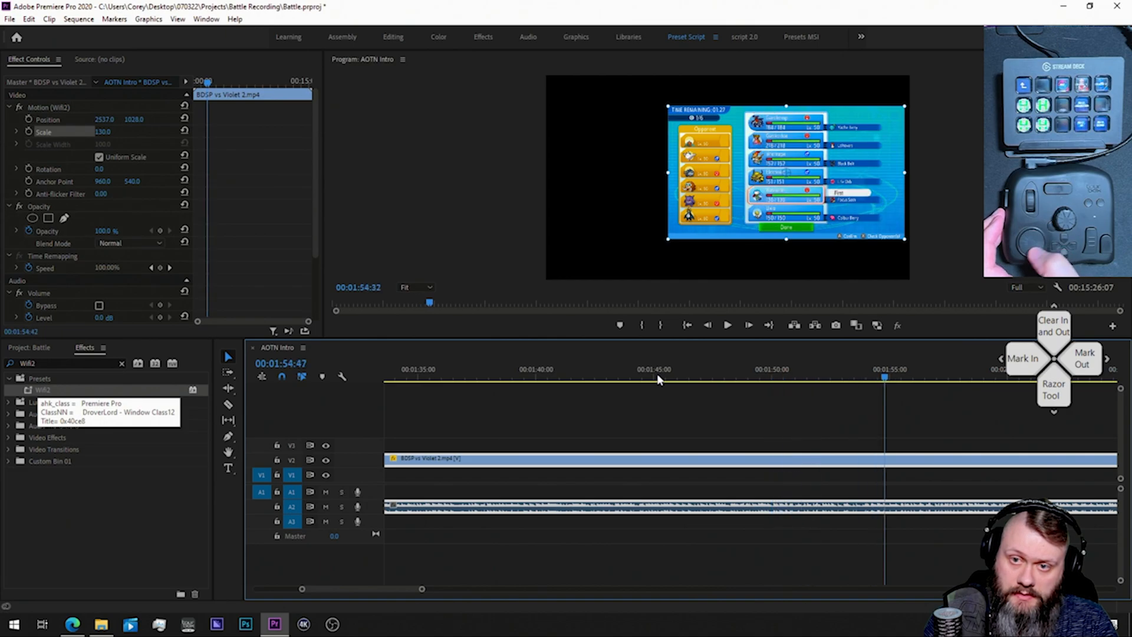
{"action": "key", "text": "shift+Right"}
{"action": "key", "text": "shift+Right"}
{"action": "key", "text": "shift+Right"}
{"action": "key", "text": "shift+Right"}
{"action": "key", "text": "shift+Right"}
{"action": "key", "text": "shift+Right"}
{"action": "key", "text": "shift+Right"}
{"action": "key", "text": "shift+Right"}
{"action": "key", "text": "shift+Right"}
{"action": "key", "text": "shift+Right"}
{"action": "key", "text": "shift+Right"}
{"action": "key", "text": "shift+Right"}
{"action": "key", "text": "shift+Right"}
{"action": "key", "text": "shift+Right"}
{"action": "key", "text": "shift+Right"}
{"action": "key", "text": "shift+Right"}
{"action": "key", "text": "shift+Right"}
{"action": "key", "text": "shift+Right"}
{"action": "key", "text": "shift+Right"}
{"action": "key", "text": "shift+Right"}
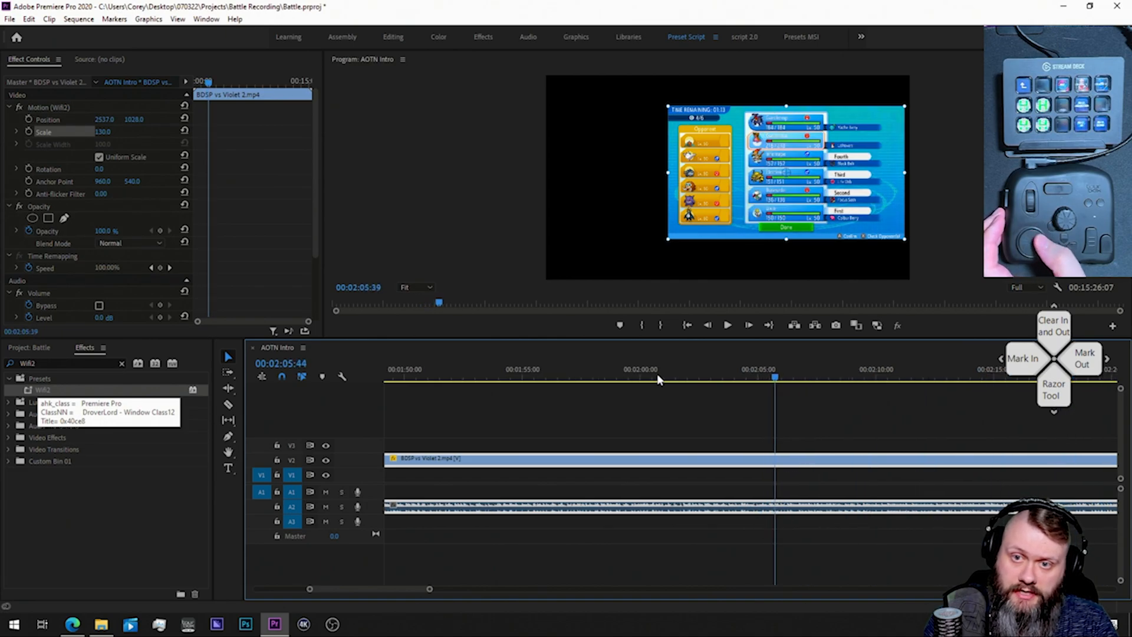
{"action": "key", "text": "shift+Right"}
{"action": "key", "text": "shift+Right"}
{"action": "key", "text": "shift+Right"}
{"action": "key", "text": "shift+Right"}
{"action": "key", "text": "shift+Right"}
{"action": "key", "text": "shift+Right"}
{"action": "key", "text": "shift+Right"}
{"action": "key", "text": "shift+Right"}
{"action": "key", "text": "shift+Right"}
{"action": "key", "text": "shift+Right"}
{"action": "key", "text": "shift+Right"}
{"action": "key", "text": "shift+Right"}
{"action": "key", "text": "shift+Right"}
{"action": "key", "text": "shift+Right"}
{"action": "key", "text": "shift+Right"}
{"action": "key", "text": "shift+Right"}
{"action": "key", "text": "shift+Right"}
{"action": "key", "text": "shift+Right"}
{"action": "key", "text": "shift+Right"}
{"action": "key", "text": "shift+Right"}
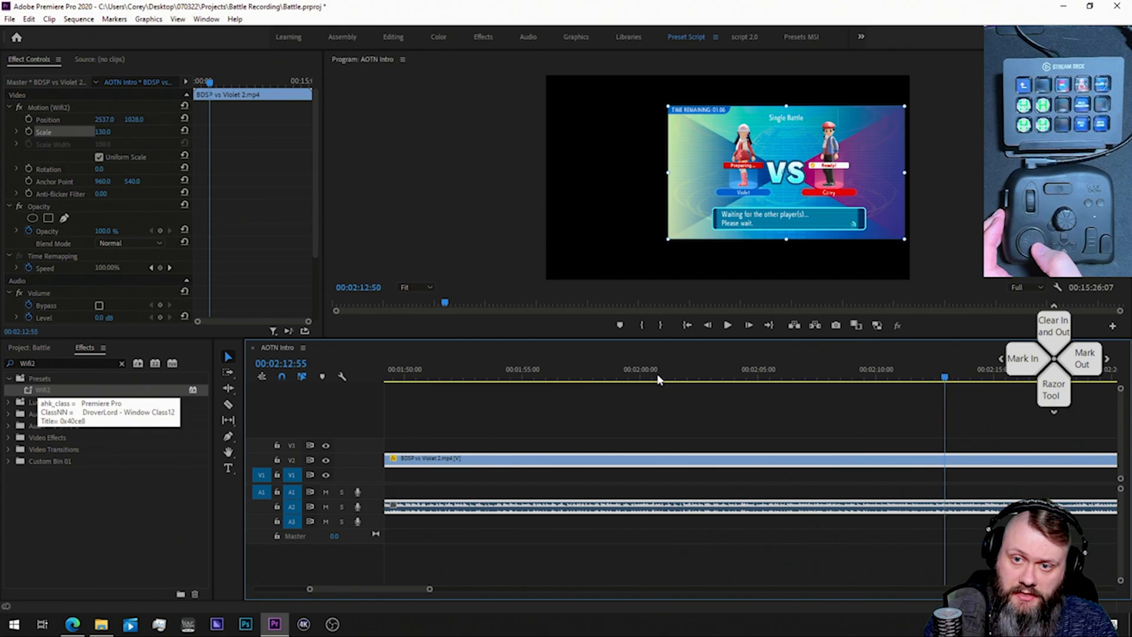
{"action": "key", "text": "shift+Right"}
{"action": "key", "text": "shift+Right"}
{"action": "key", "text": "shift+Right"}
{"action": "key", "text": "shift+Right"}
{"action": "key", "text": "shift+Right"}
{"action": "key", "text": "shift+Right"}
{"action": "key", "text": "shift+Right"}
{"action": "key", "text": "shift+Right"}
{"action": "key", "text": "shift+Right"}
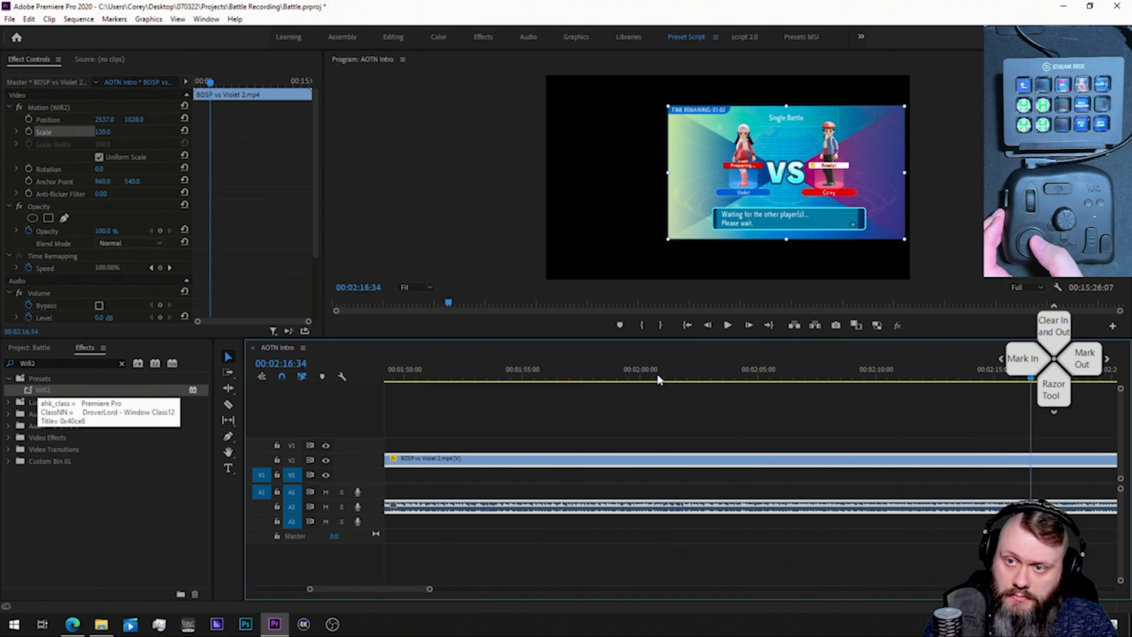
{"action": "key", "text": "shift+Right"}
{"action": "key", "text": "shift+Right"}
{"action": "key", "text": "shift+Right"}
{"action": "key", "text": "shift+Right"}
{"action": "key", "text": "shift+Right"}
{"action": "key", "text": "shift+Right"}
{"action": "key", "text": "shift+Right"}
{"action": "key", "text": "shift+Right"}
{"action": "key", "text": "shift+Right"}
{"action": "key", "text": "shift+Right"}
{"action": "key", "text": "shift+Right"}
{"action": "key", "text": "shift+Right"}
{"action": "key", "text": "shift+Right"}
{"action": "key", "text": "shift+Right"}
{"action": "key", "text": "shift+Right"}
{"action": "key", "text": "shift+Right"}
{"action": "key", "text": "shift+Right"}
{"action": "key", "text": "shift+Right"}
{"action": "key", "text": "shift+Right"}
{"action": "key", "text": "shift+Right"}
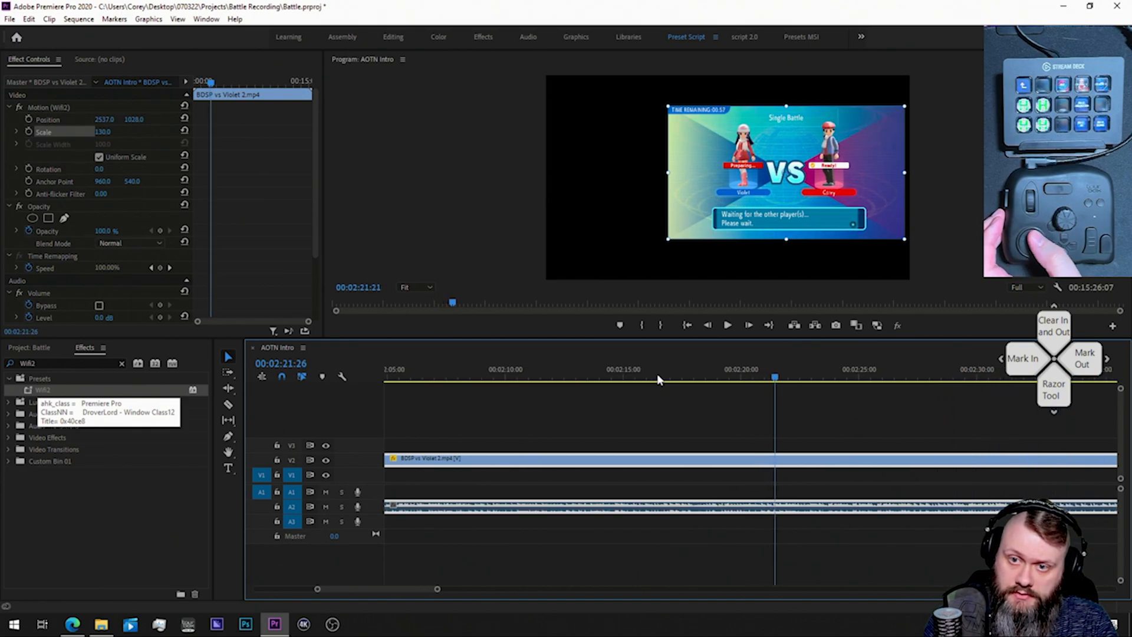
{"action": "key", "text": "shift+Right"}
{"action": "key", "text": "shift+Right"}
{"action": "key", "text": "shift+Right"}
{"action": "key", "text": "shift+Right"}
{"action": "key", "text": "shift+Right"}
{"action": "key", "text": "shift+Right"}
{"action": "key", "text": "shift+Right"}
{"action": "key", "text": "shift+Right"}
{"action": "key", "text": "shift+Right"}
{"action": "key", "text": "shift+Right"}
{"action": "key", "text": "shift+Right"}
{"action": "key", "text": "shift+Right"}
{"action": "key", "text": "shift+Right"}
{"action": "key", "text": "shift+Right"}
{"action": "key", "text": "shift+Right"}
{"action": "key", "text": "shift+Right"}
{"action": "key", "text": "shift+Right"}
{"action": "key", "text": "shift+Right"}
{"action": "key", "text": "shift+Right"}
{"action": "key", "text": "shift+Right"}
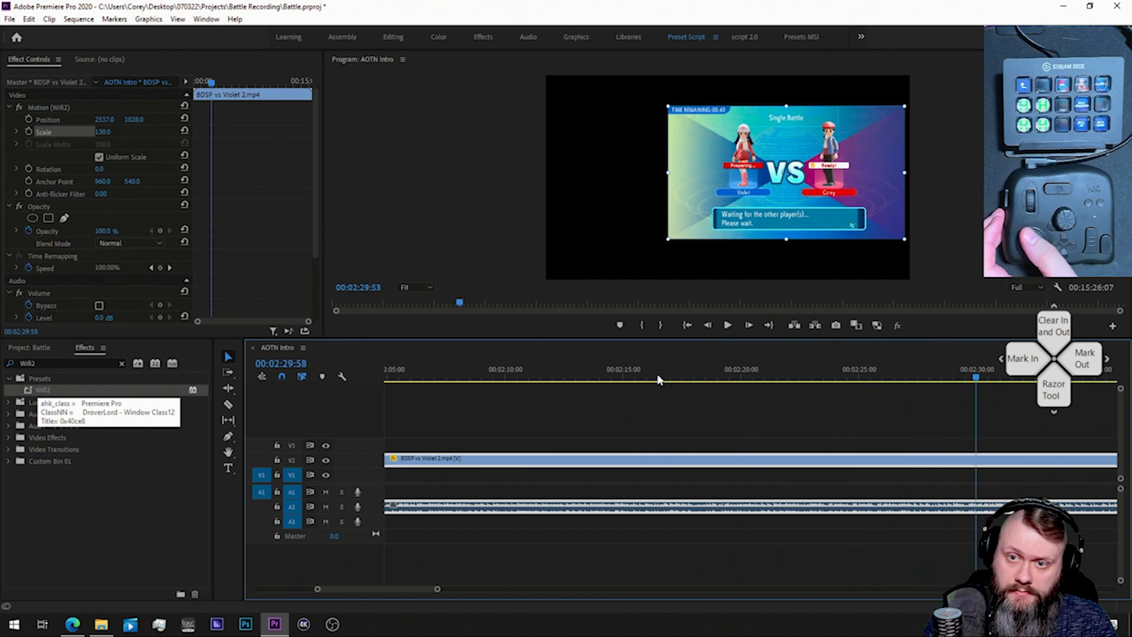
{"action": "key", "text": "shift+Right"}
{"action": "key", "text": "shift+Right"}
{"action": "key", "text": "shift+Right"}
{"action": "key", "text": "shift+Right"}
{"action": "key", "text": "shift+Right"}
{"action": "key", "text": "shift+Right"}
{"action": "key", "text": "shift+Right"}
{"action": "key", "text": "shift+Right"}
{"action": "key", "text": "shift+Right"}
{"action": "key", "text": "shift+Right"}
{"action": "key", "text": "shift+Right"}
{"action": "key", "text": "shift+Right"}
{"action": "key", "text": "shift+Right"}
{"action": "key", "text": "shift+Right"}
{"action": "key", "text": "shift+Right"}
{"action": "key", "text": "shift+Right"}
{"action": "key", "text": "shift+Right"}
{"action": "key", "text": "shift+Right"}
{"action": "key", "text": "shift+Right"}
{"action": "key", "text": "shift+Right"}
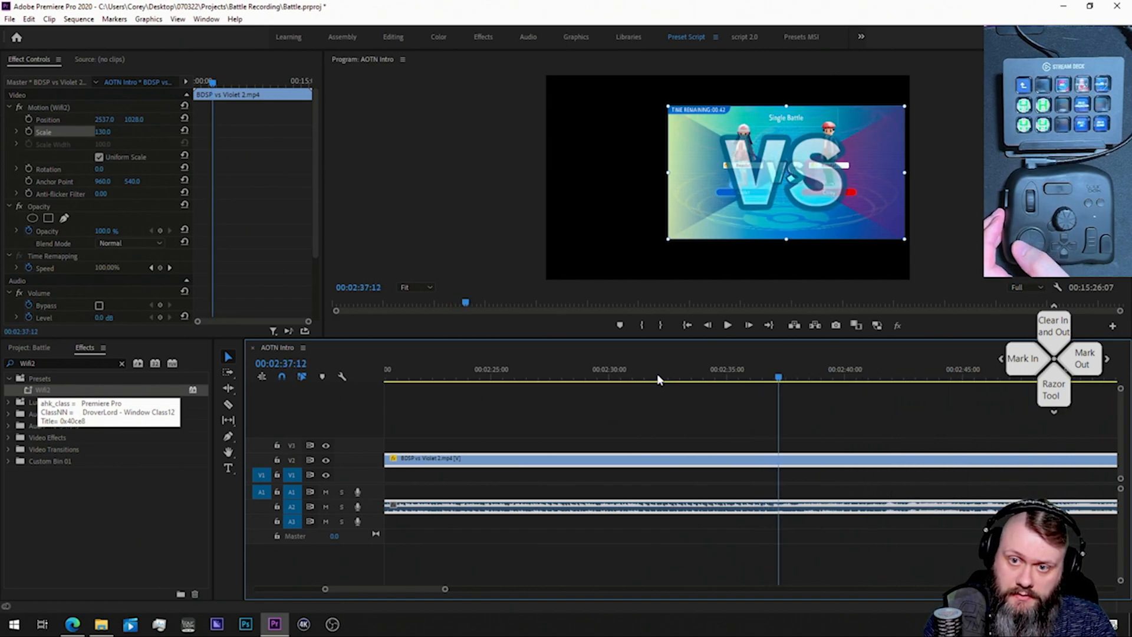
Step: Go back to 00:02:36:32, just before the large VS animation, and split the BDSP vs Violet 2.mp4 clip there with the Razor tool
{"action": "key", "text": "shift+Left"}
{"action": "key", "text": "shift+Left"}
{"action": "key", "text": "shift+Left"}
{"action": "key", "text": "shift+Left"}
{"action": "key", "text": "shift+Left"}
{"action": "key", "text": "shift+Left"}
{"action": "key", "text": "shift+Left"}
{"action": "key", "text": "shift+Left"}
{"action": "key", "text": "shift+Left"}
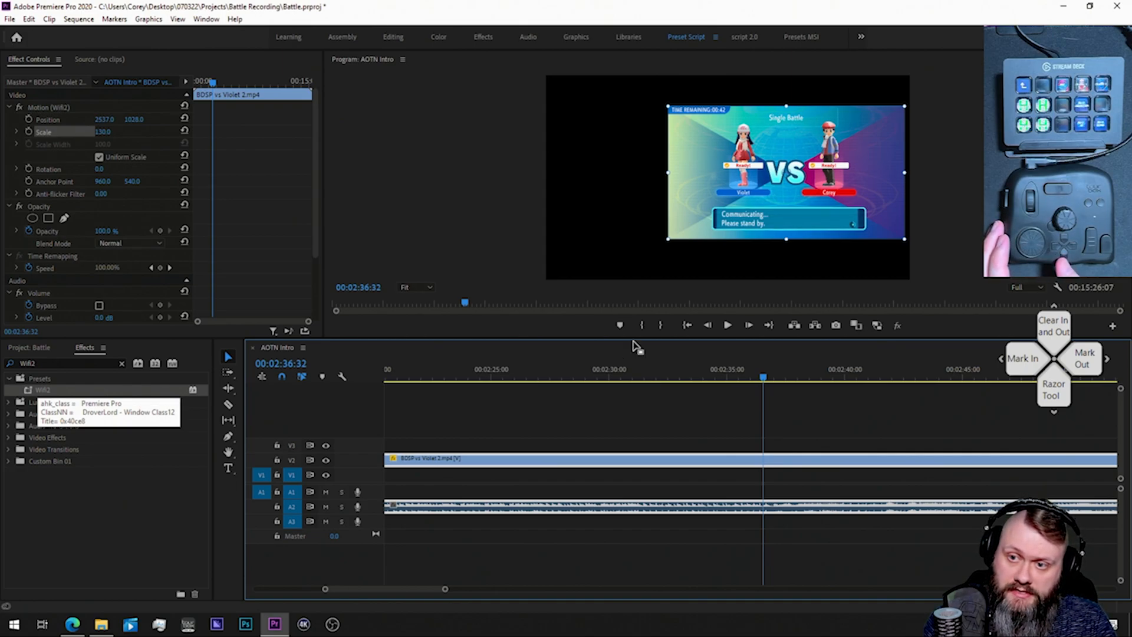
{"action": "key", "text": "c"}
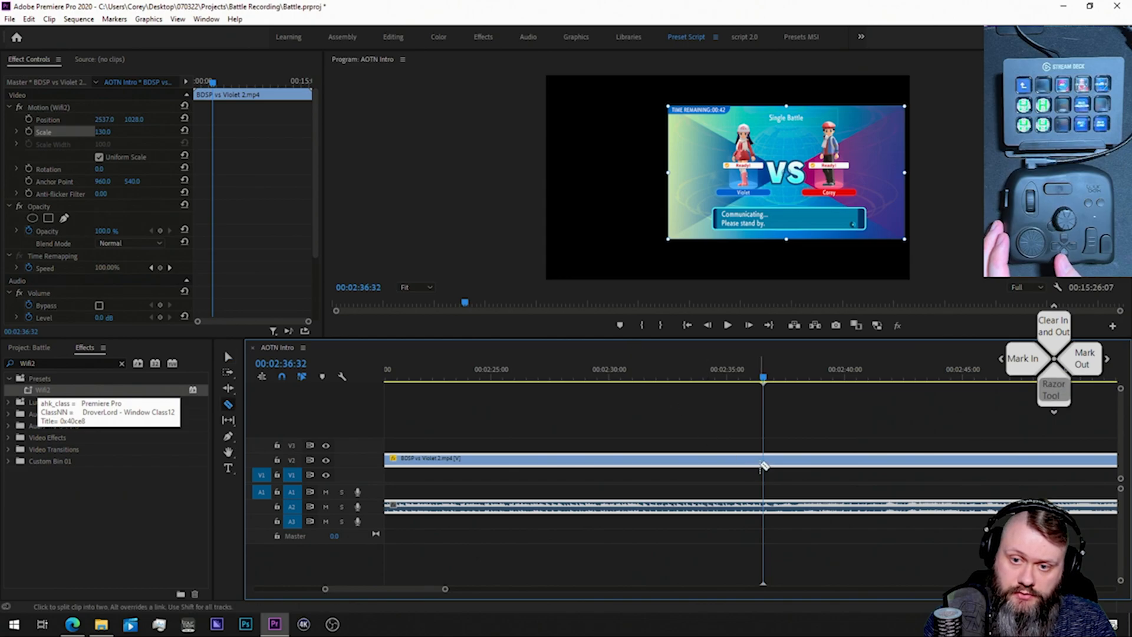
{"action": "left_click", "coordinate": [767, 460]}
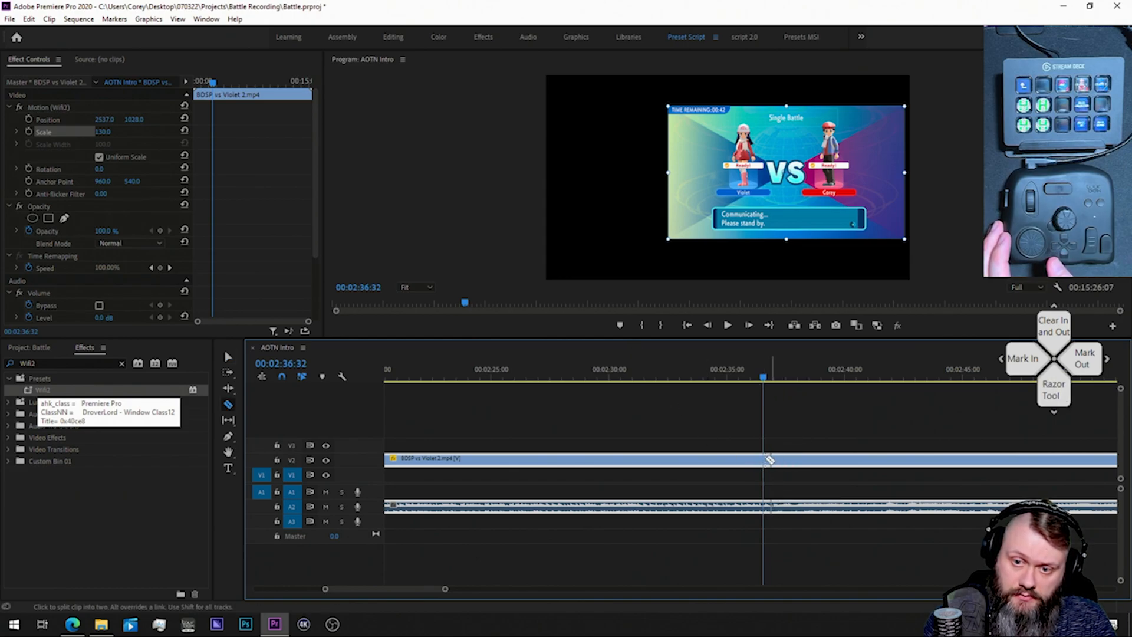
{"action": "left_click", "coordinate": [768, 459]}
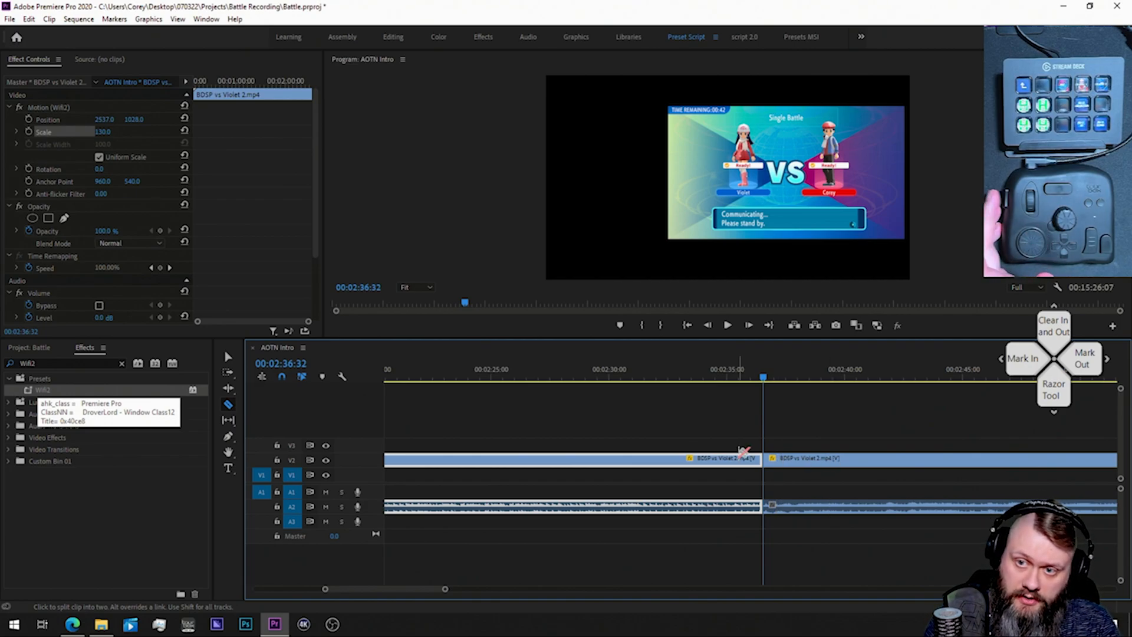
Step: Delete the pre-battle part of BDSP vs Violet 2.mp4 before the cut and move the remaining clip to the end of the intro
{"action": "key", "text": "v"}
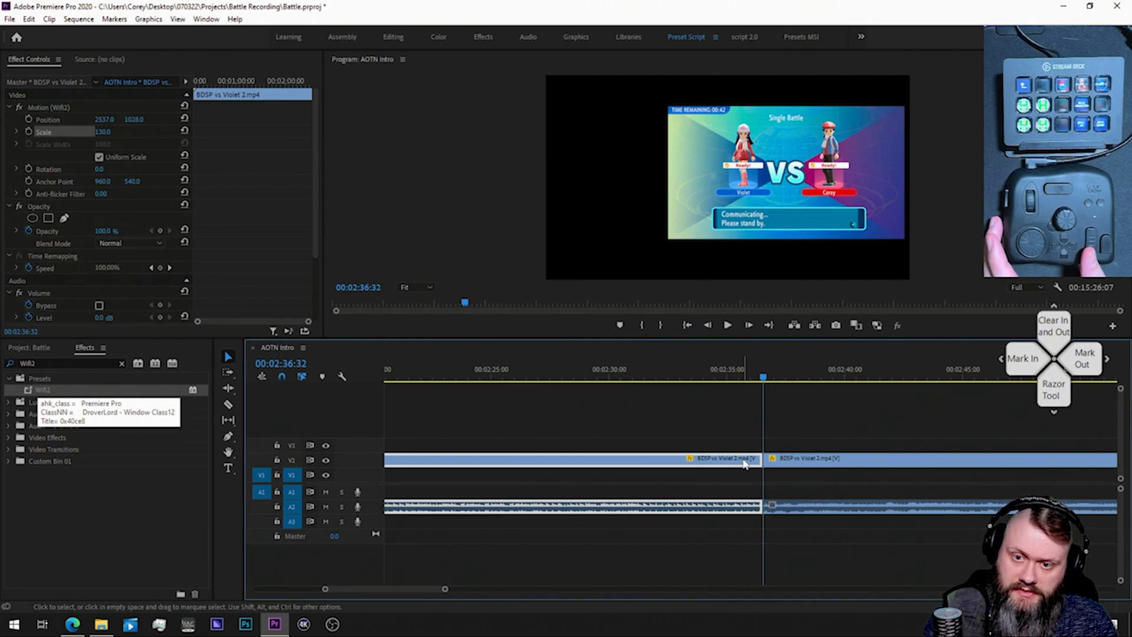
{"action": "key", "text": "Delete"}
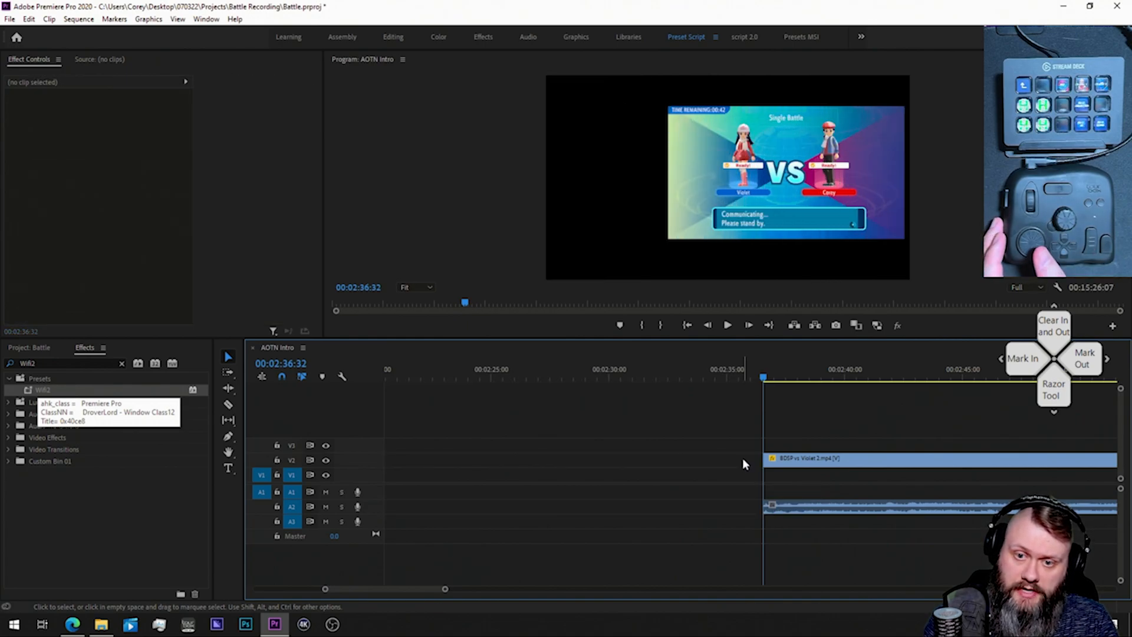
{"action": "key", "text": "minus"}
{"action": "key", "text": "minus"}
{"action": "key", "text": "minus"}
{"action": "key", "text": "minus"}
{"action": "key", "text": "minus"}
{"action": "key", "text": "minus"}
{"action": "key", "text": "equal"}
{"action": "key", "text": "equal"}
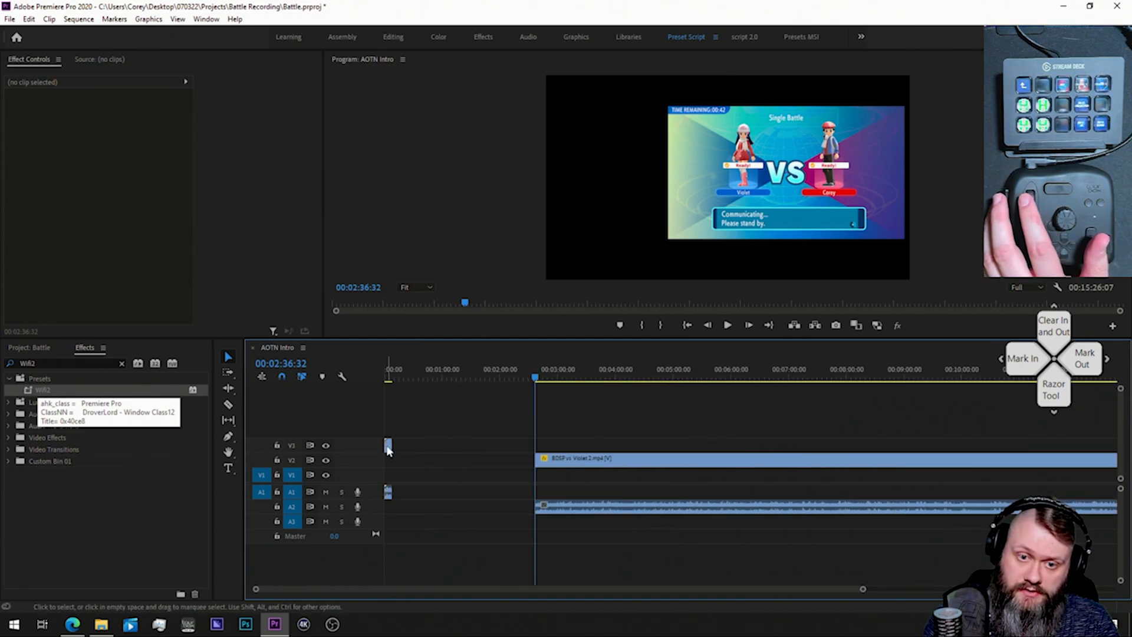
{"action": "key", "text": "equal"}
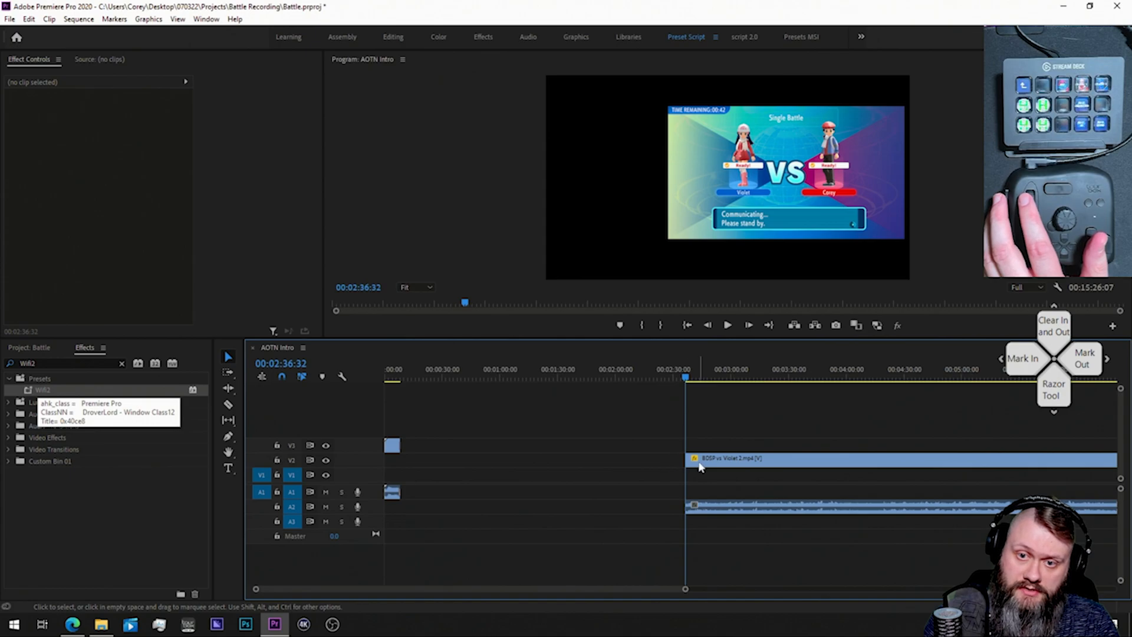
{"action": "left_click_drag", "start_coordinate": [735, 462], "coordinate": [454, 458]}
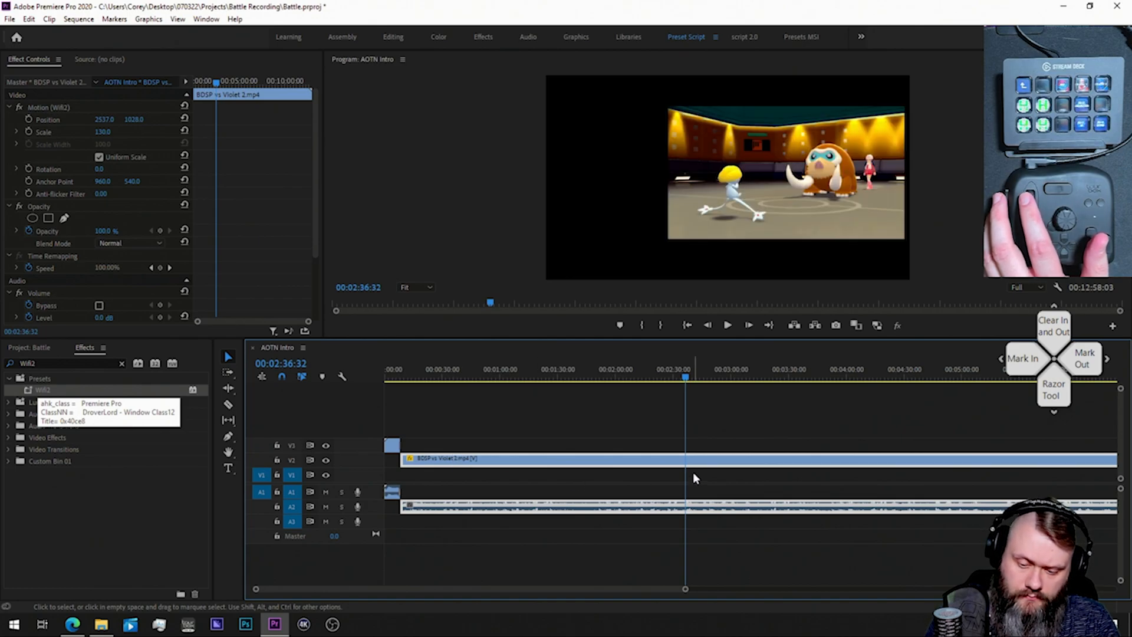
Step: Check the system audio output volume and place the playhead near the end of the intro at 00:00:07:21
{"action": "left_click", "coordinate": [1048, 624]}
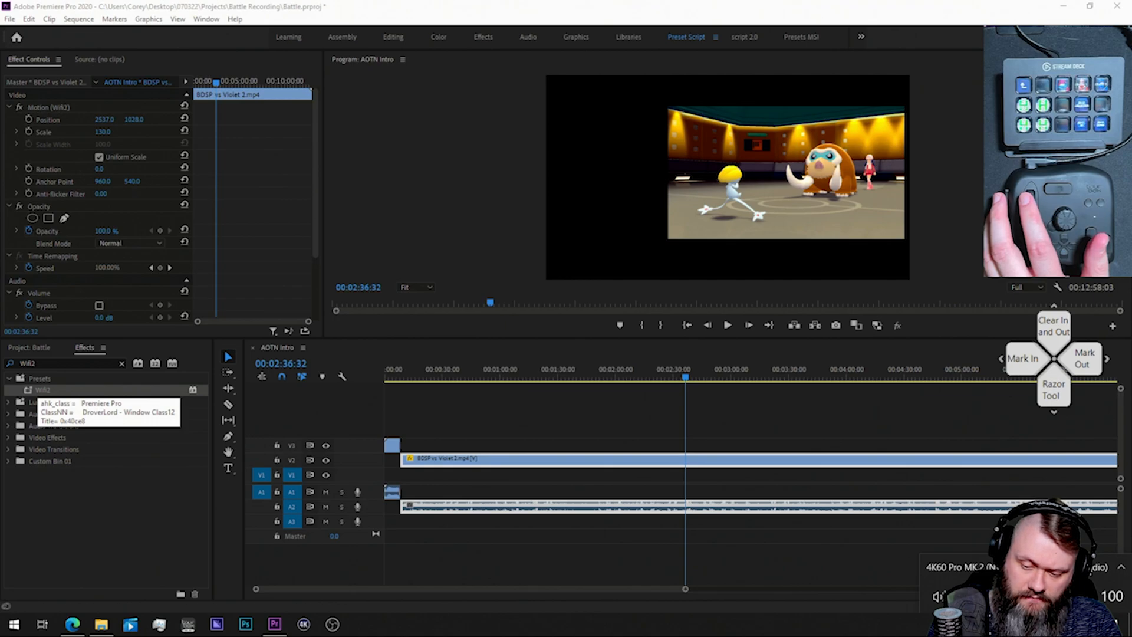
{"action": "left_click", "coordinate": [486, 171]}
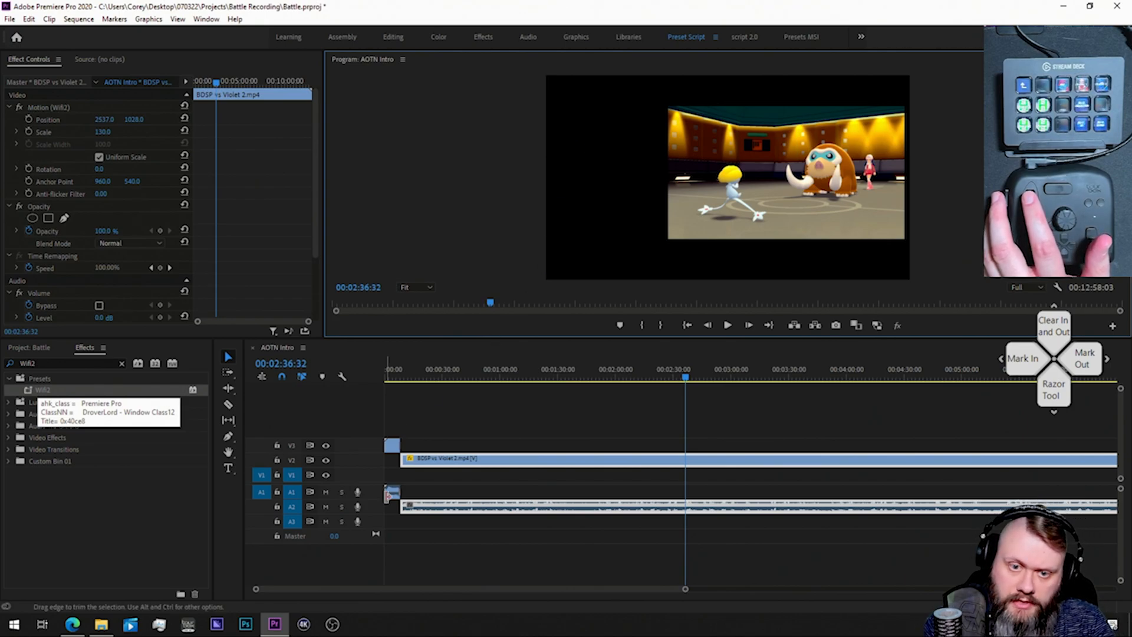
{"action": "left_click", "coordinate": [399, 380]}
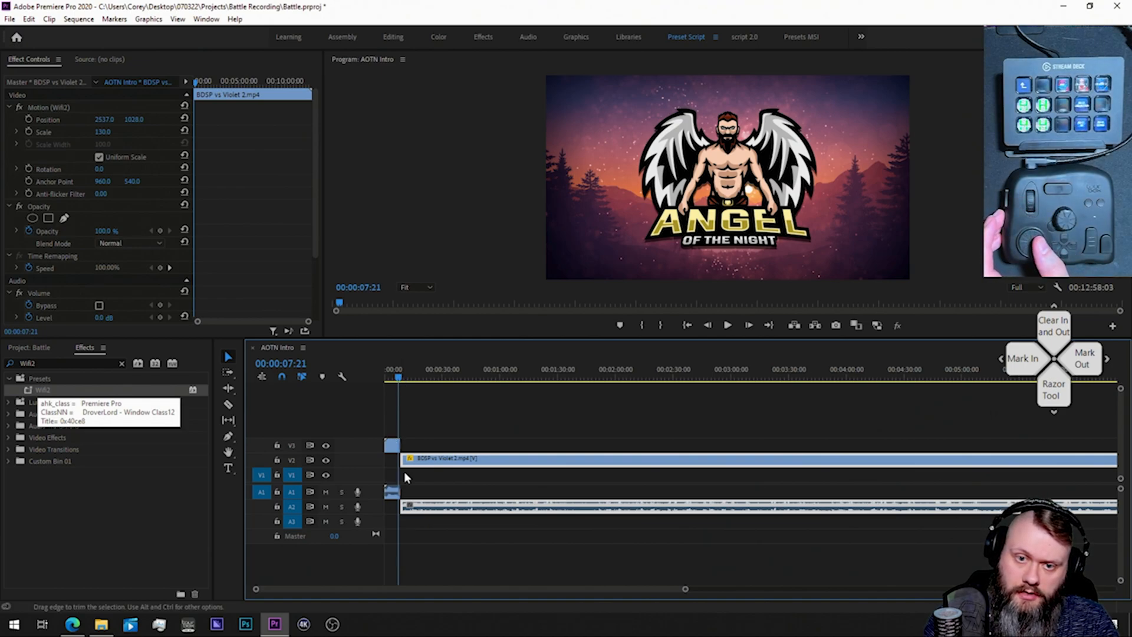
Step: Step back and forth across the joint between the intro and BDSP vs Violet 2.mp4, and play it to examine where the gameplay starts
{"action": "key", "text": "Right"}
{"action": "key", "text": "Right"}
{"action": "key", "text": "Right"}
{"action": "key", "text": "Right"}
{"action": "key", "text": "Right"}
{"action": "key", "text": "Right"}
{"action": "key", "text": "Right"}
{"action": "key", "text": "Right"}
{"action": "key", "text": "Right"}
{"action": "key", "text": "Right"}
{"action": "key", "text": "Right"}
{"action": "key", "text": "Right"}
{"action": "key", "text": "Right"}
{"action": "key", "text": "Right"}
{"action": "key", "text": "Right"}
{"action": "key", "text": "Right"}
{"action": "key", "text": "Right"}
{"action": "key", "text": "Right"}
{"action": "key", "text": "Right"}
{"action": "key", "text": "Right"}
{"action": "key", "text": "Right"}
{"action": "key", "text": "Right"}
{"action": "key", "text": "Right"}
{"action": "key", "text": "Right"}
{"action": "key", "text": "Right"}
{"action": "key", "text": "Right"}
{"action": "key", "text": "Right"}
{"action": "key", "text": "Right"}
{"action": "key", "text": "Right"}
{"action": "key", "text": "Right"}
{"action": "key", "text": "Right"}
{"action": "key", "text": "Right"}
{"action": "key", "text": "Right"}
{"action": "key", "text": "Right"}
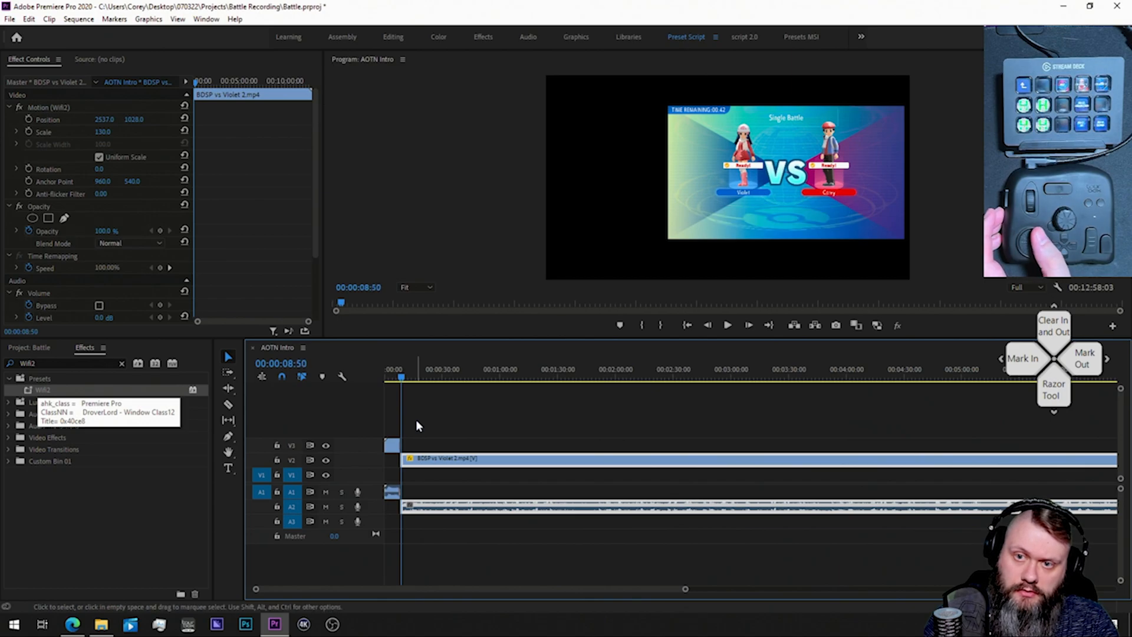
{"action": "key", "text": "Right"}
{"action": "key", "text": "Right"}
{"action": "key", "text": "Right"}
{"action": "key", "text": "Right"}
{"action": "key", "text": "Right"}
{"action": "key", "text": "Right"}
{"action": "key", "text": "Right"}
{"action": "key", "text": "Right"}
{"action": "key", "text": "Right"}
{"action": "key", "text": "Right"}
{"action": "key", "text": "Right"}
{"action": "key", "text": "Right"}
{"action": "key", "text": "Right"}
{"action": "key", "text": "Right"}
{"action": "key", "text": "Right"}
{"action": "key", "text": "Right"}
{"action": "key", "text": "Right"}
{"action": "key", "text": "Right"}
{"action": "key", "text": "Right"}
{"action": "key", "text": "Right"}
{"action": "key", "text": "Left"}
{"action": "key", "text": "Left"}
{"action": "key", "text": "Left"}
{"action": "key", "text": "Left"}
{"action": "key", "text": "Left"}
{"action": "key", "text": "Left"}
{"action": "key", "text": "Left"}
{"action": "key", "text": "Left"}
{"action": "key", "text": "Left"}
{"action": "key", "text": "Left"}
{"action": "key", "text": "Left"}
{"action": "key", "text": "Left"}
{"action": "key", "text": "Left"}
{"action": "key", "text": "Left"}
{"action": "key", "text": "Left"}
{"action": "key", "text": "Left"}
{"action": "key", "text": "Left"}
{"action": "key", "text": "Left"}
{"action": "key", "text": "Left"}
{"action": "key", "text": "Left"}
{"action": "key", "text": "Left"}
{"action": "key", "text": "Left"}
{"action": "key", "text": "Left"}
{"action": "key", "text": "Left"}
{"action": "key", "text": "Left"}
{"action": "key", "text": "Left"}
{"action": "key", "text": "Left"}
{"action": "key", "text": "Left"}
{"action": "key", "text": "Left"}
{"action": "key", "text": "Left"}
{"action": "key", "text": "Left"}
{"action": "key", "text": "Left"}
{"action": "key", "text": "Left"}
{"action": "key", "text": "Left"}
{"action": "key", "text": "Left"}
{"action": "key", "text": "Left"}
{"action": "key", "text": "Left"}
{"action": "key", "text": "Left"}
{"action": "key", "text": "Left"}
{"action": "key", "text": "Left"}
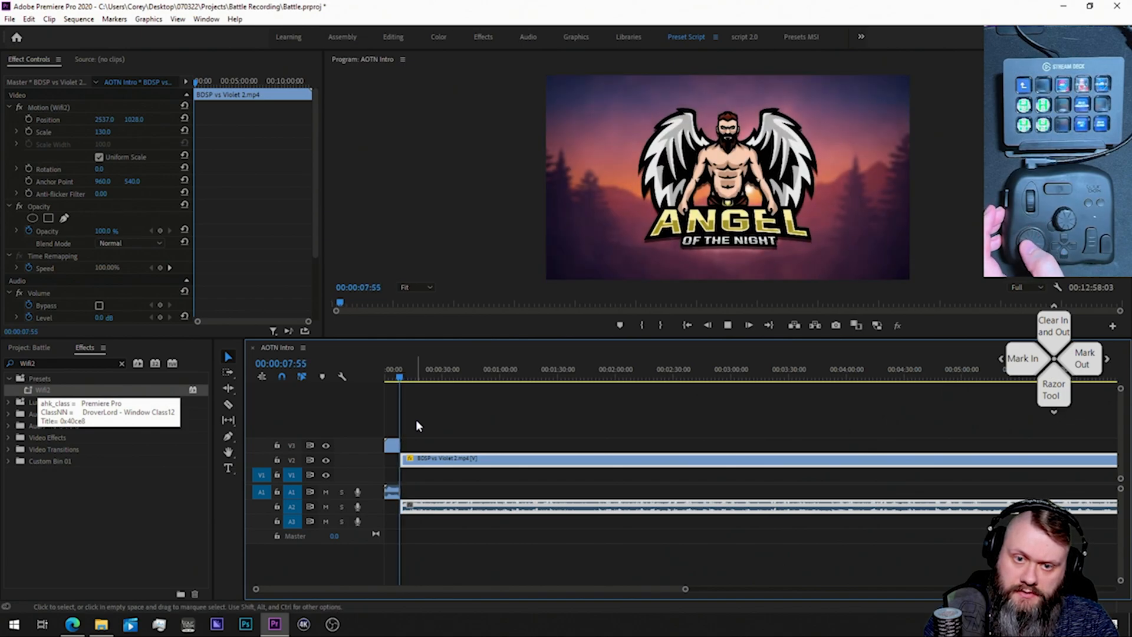
{"action": "key", "text": "space"}
{"action": "key", "text": "space"}
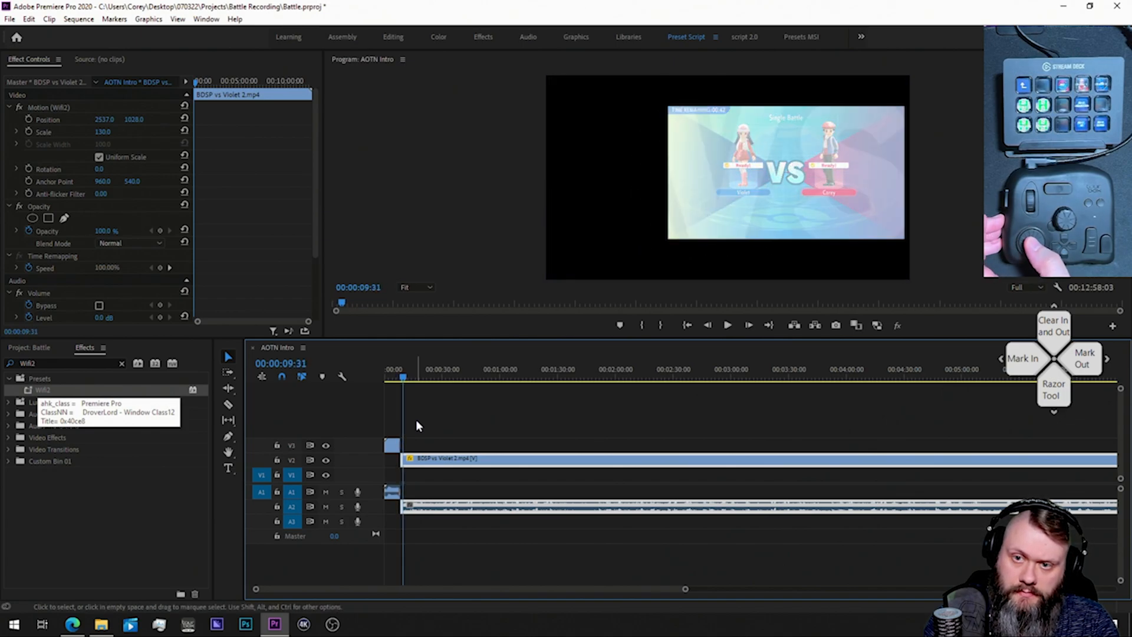
Step: Split BDSP vs Violet 2.mp4 at 00:00:08:52, just before the large VS animation, with the Razor tool
{"action": "left_click_drag", "start_coordinate": [685, 592], "coordinate": [651, 592]}
{"action": "key", "text": "equal"}
{"action": "key", "text": "equal"}
{"action": "key", "text": "equal"}
{"action": "key", "text": "equal"}
{"action": "key", "text": "equal"}
{"action": "key", "text": "equal"}
{"action": "key", "text": "equal"}
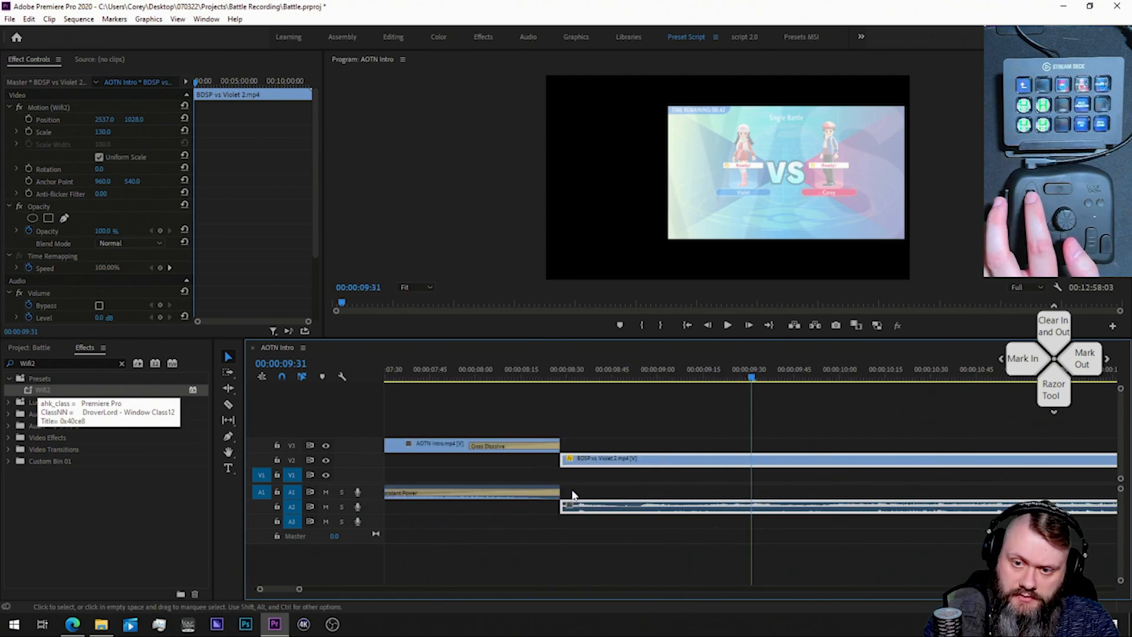
{"action": "left_click", "coordinate": [633, 375]}
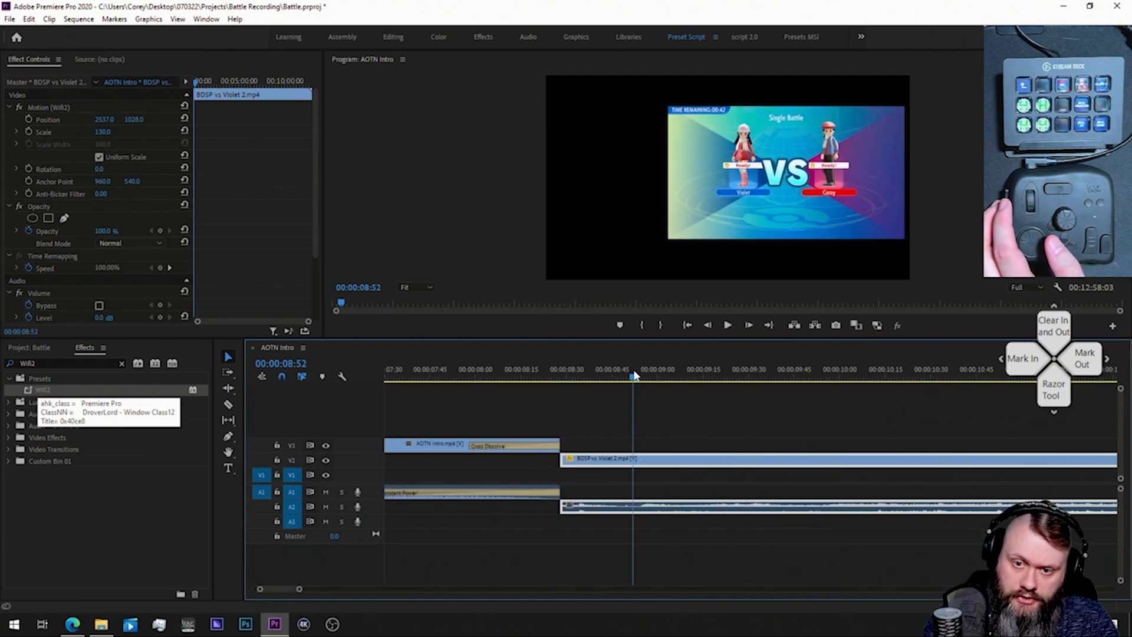
{"action": "key", "text": "c"}
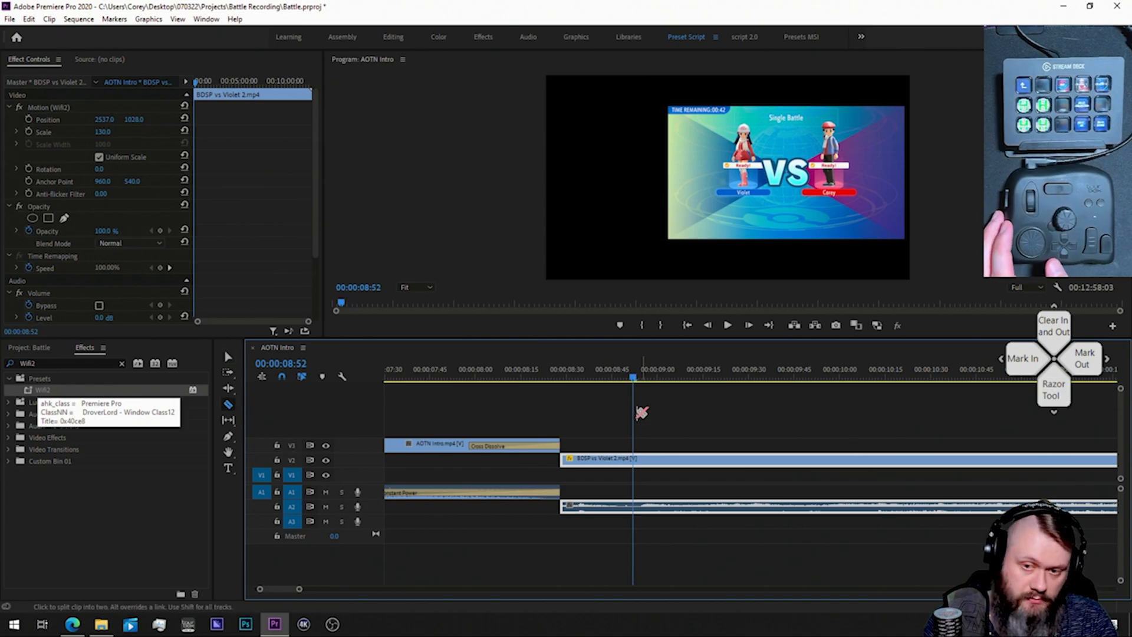
{"action": "left_click", "coordinate": [638, 459]}
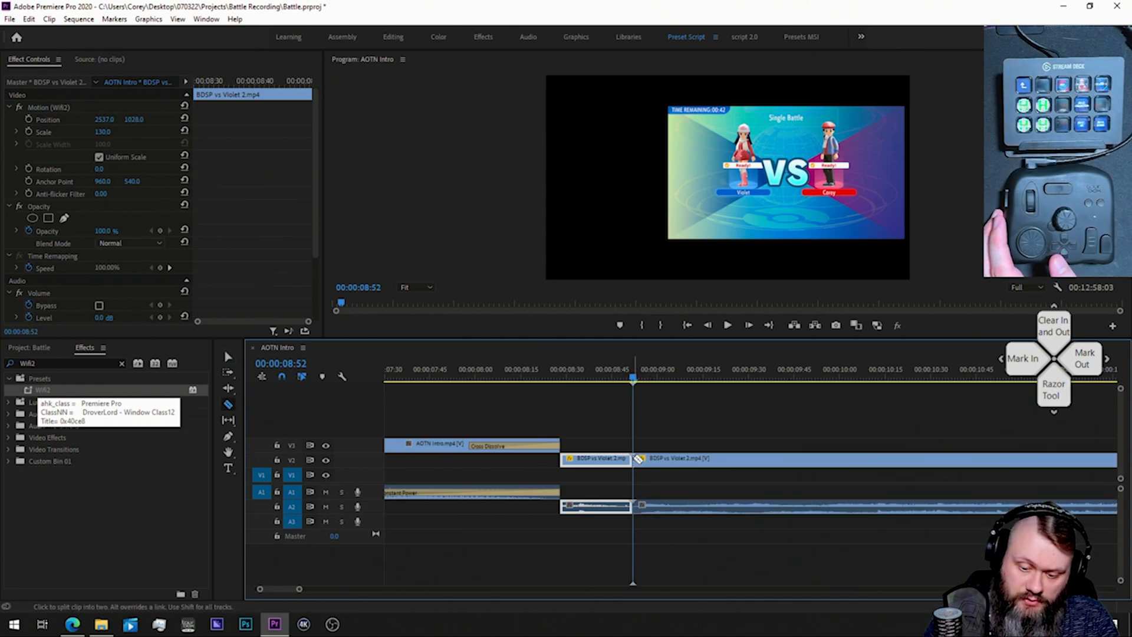
Step: Delete the short piece before the cut and move the rest of BDSP vs Violet 2.mp4 against the intro's end
{"action": "key", "text": "v"}
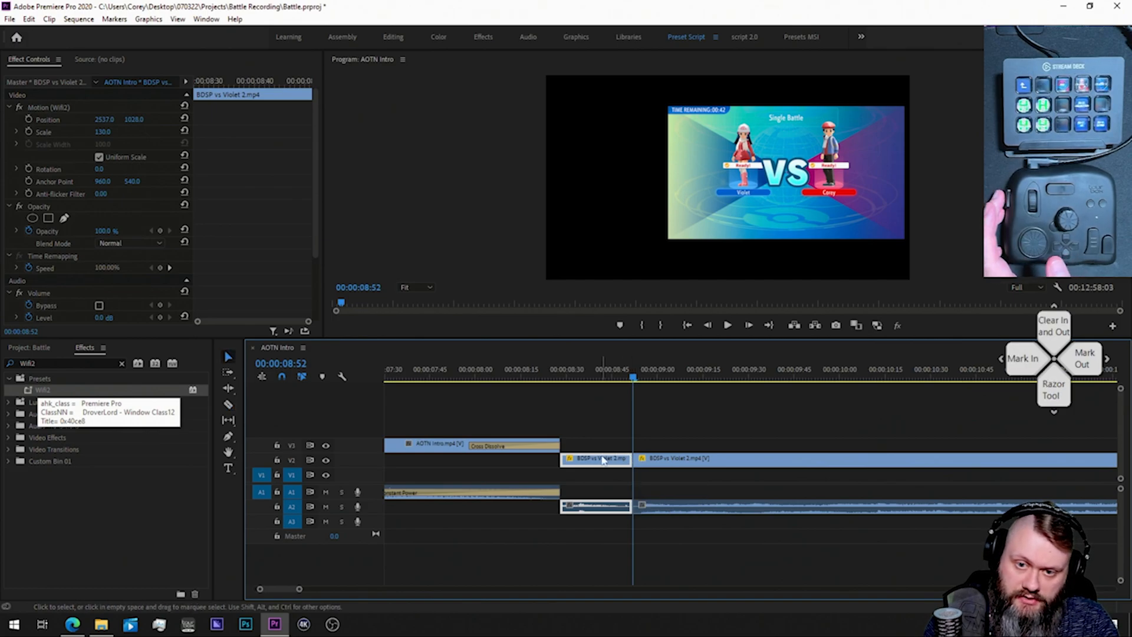
{"action": "key", "text": "Delete"}
{"action": "left_click_drag", "start_coordinate": [694, 467], "coordinate": [621, 467]}
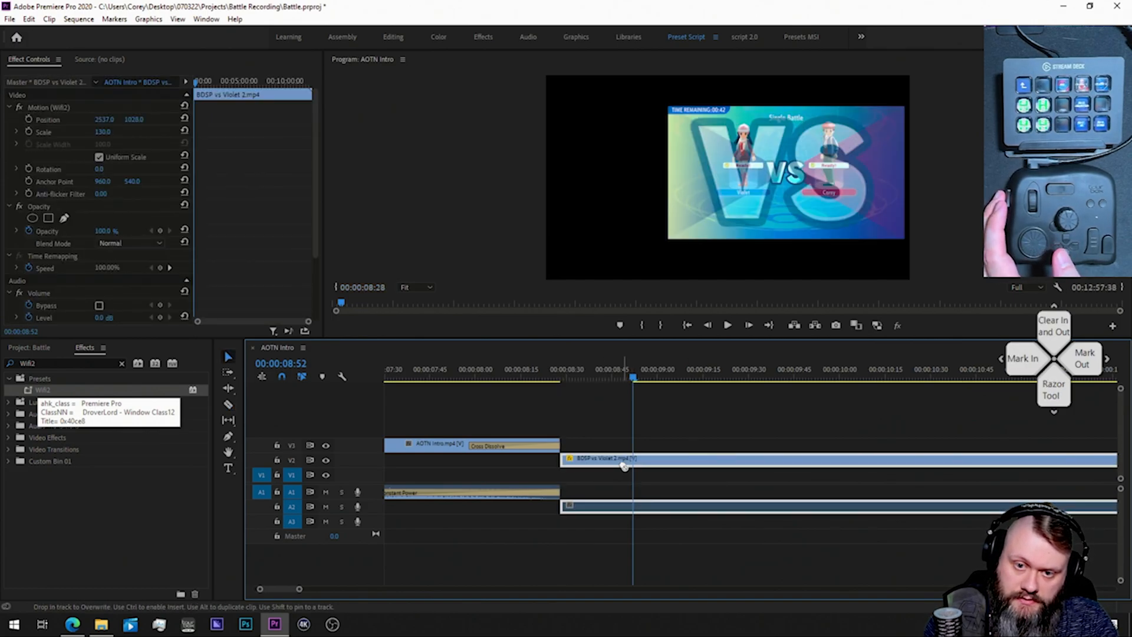
Step: Play the joint from the end of the intro through the VS animation and stop on the black frame at 00:00:10:53
{"action": "left_click", "coordinate": [555, 377]}
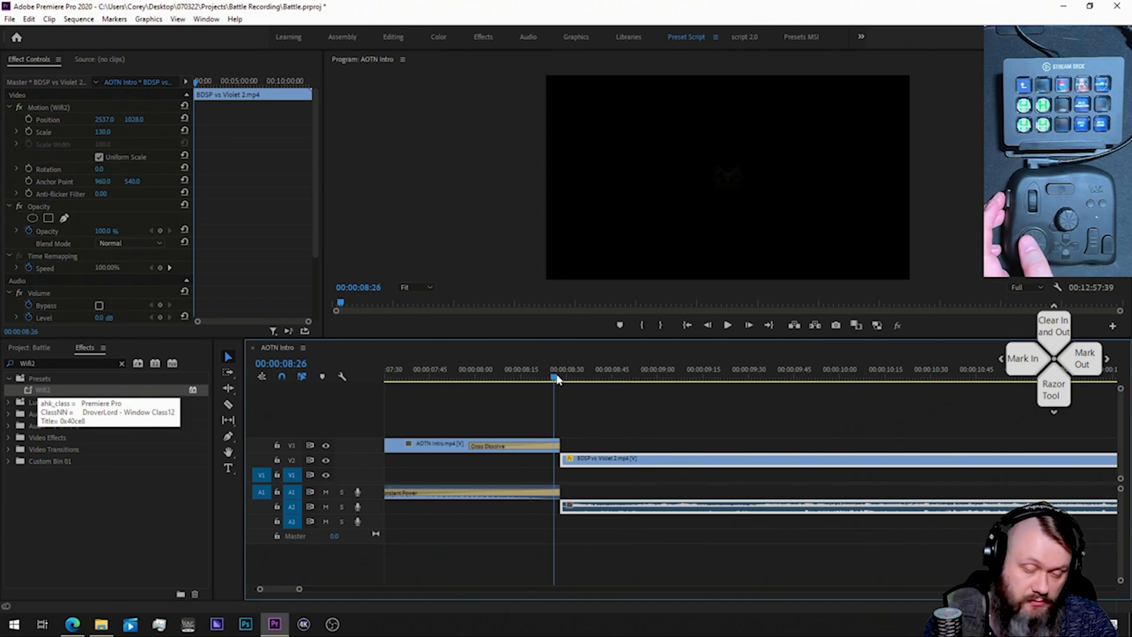
{"action": "key", "text": "space"}
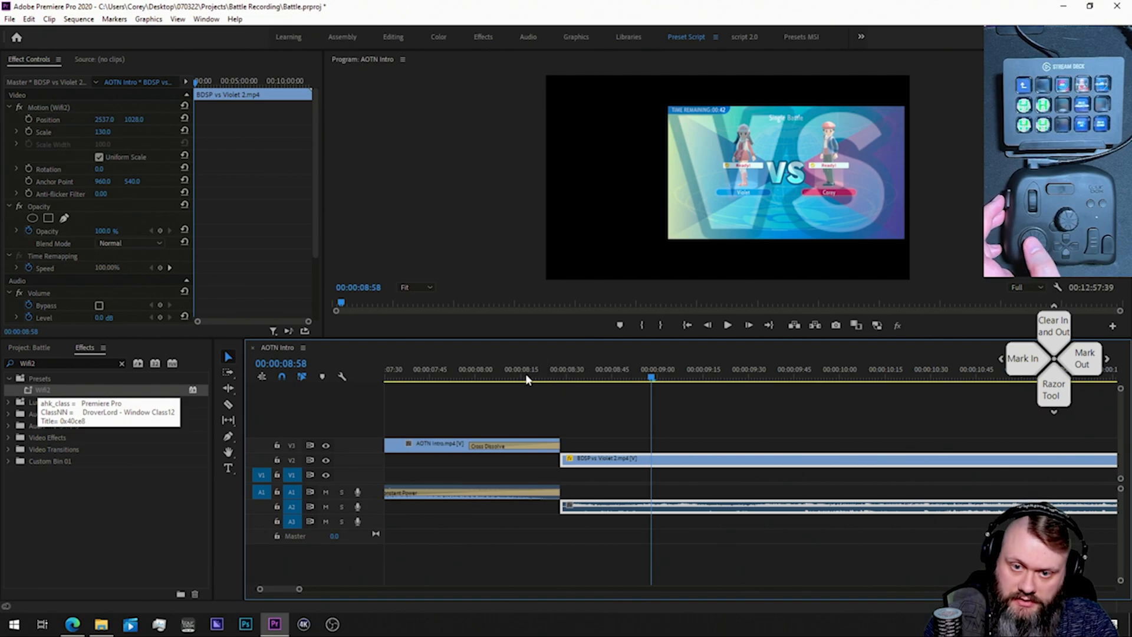
{"action": "left_click", "coordinate": [559, 377]}
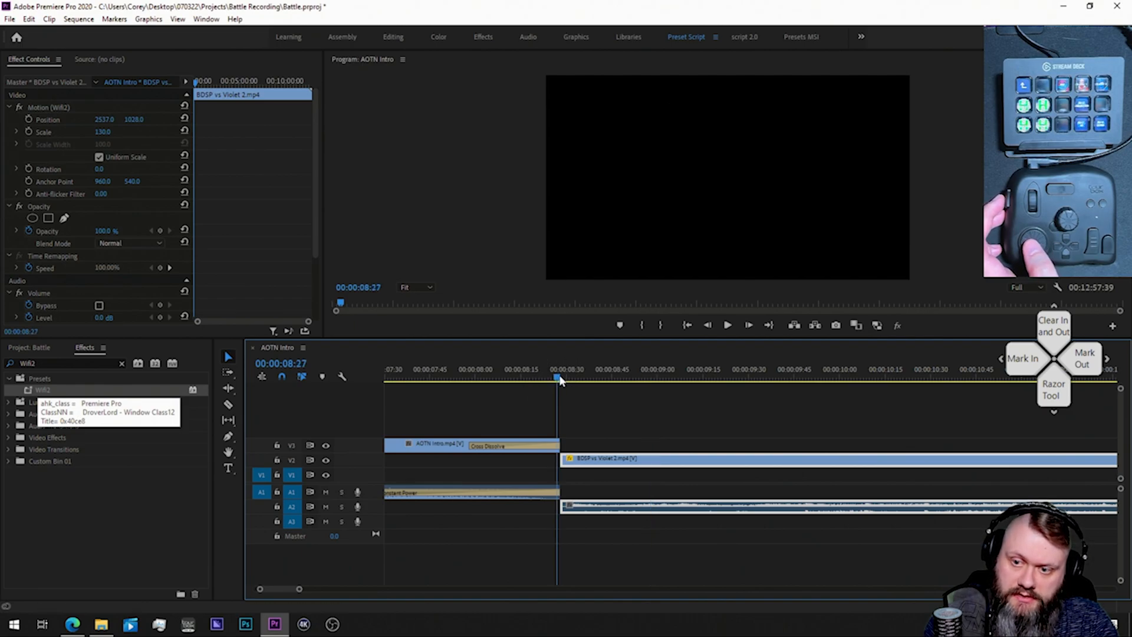
{"action": "key", "text": "space"}
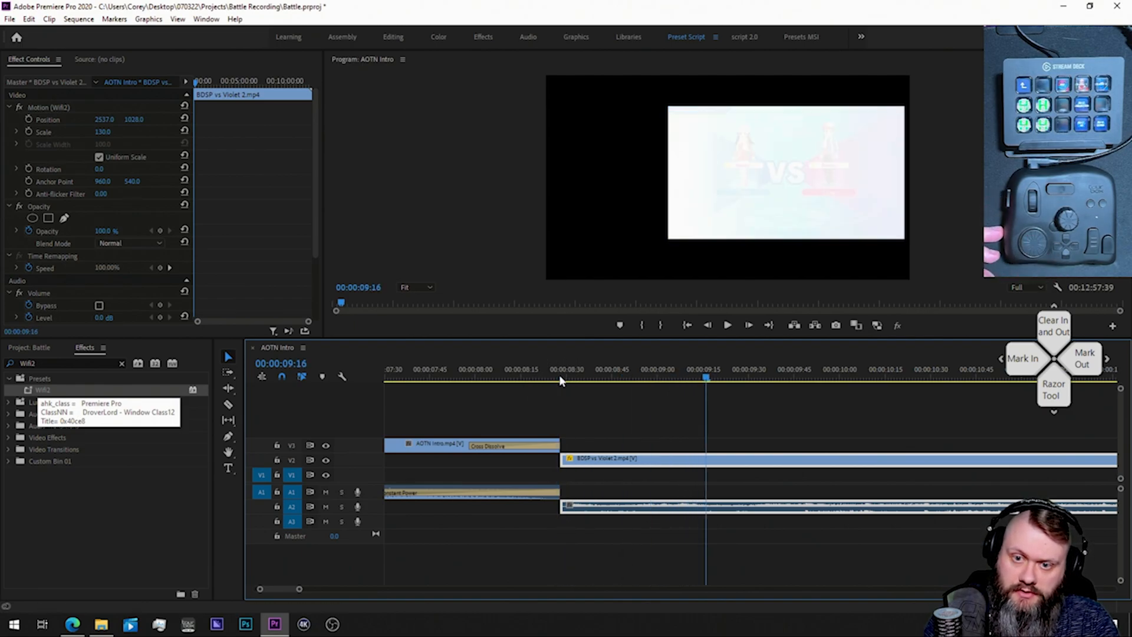
{"action": "key", "text": "space"}
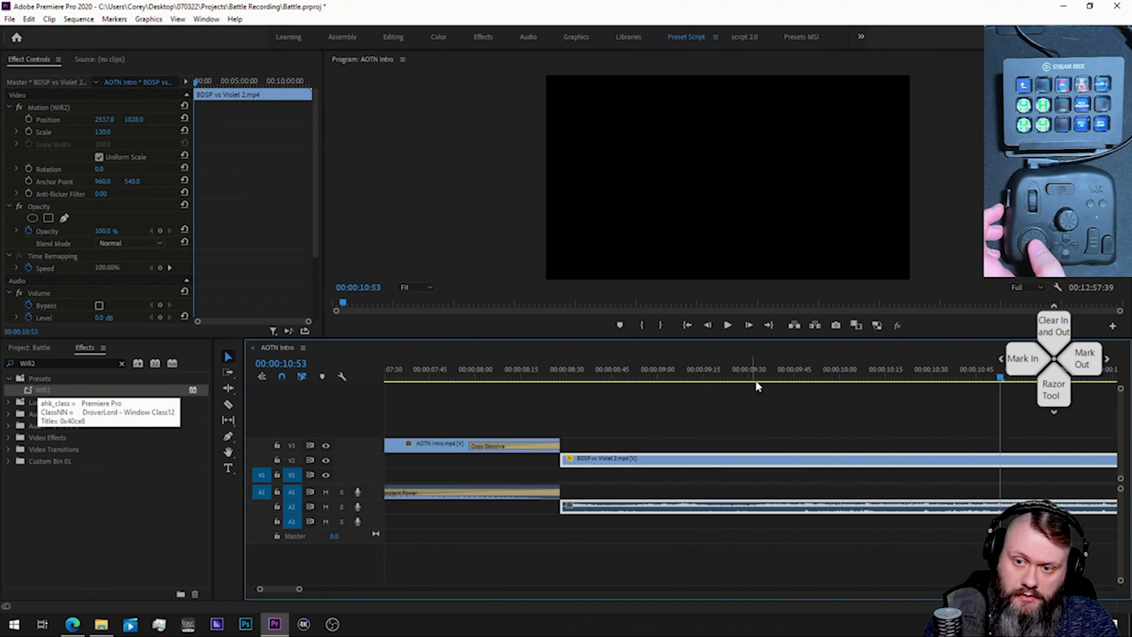
Step: Try to split BDSP vs Violet 2.mp4 at 00:00:10:53 and unlink the first part's audio, and undo these edits
{"action": "key", "text": "c"}
{"action": "left_click", "coordinate": [952, 459]}
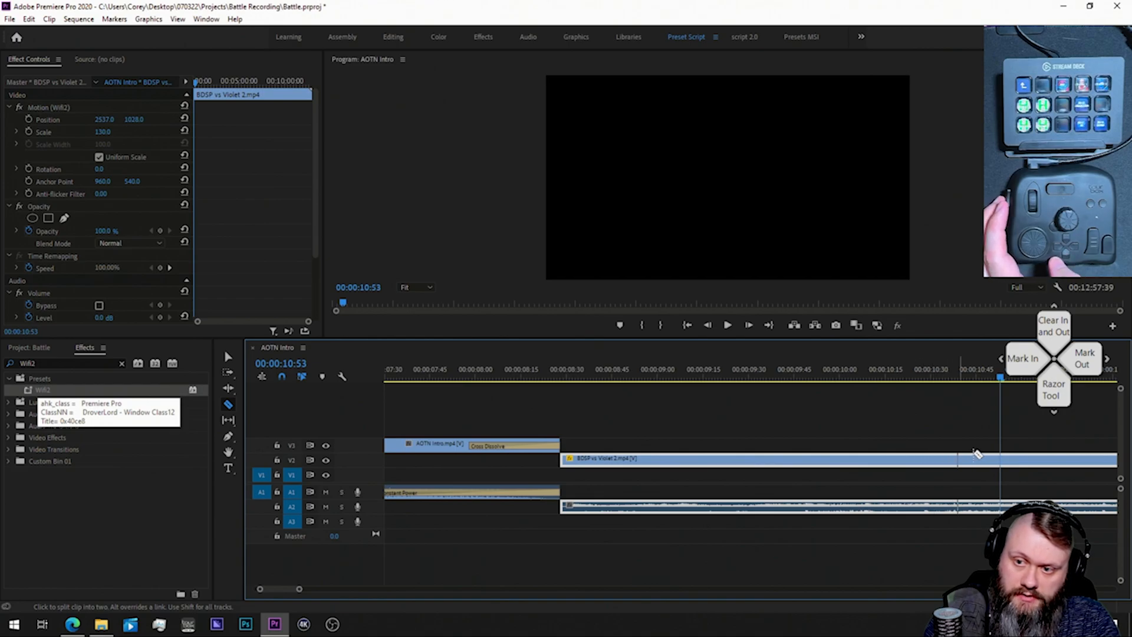
{"action": "left_click", "coordinate": [1002, 459]}
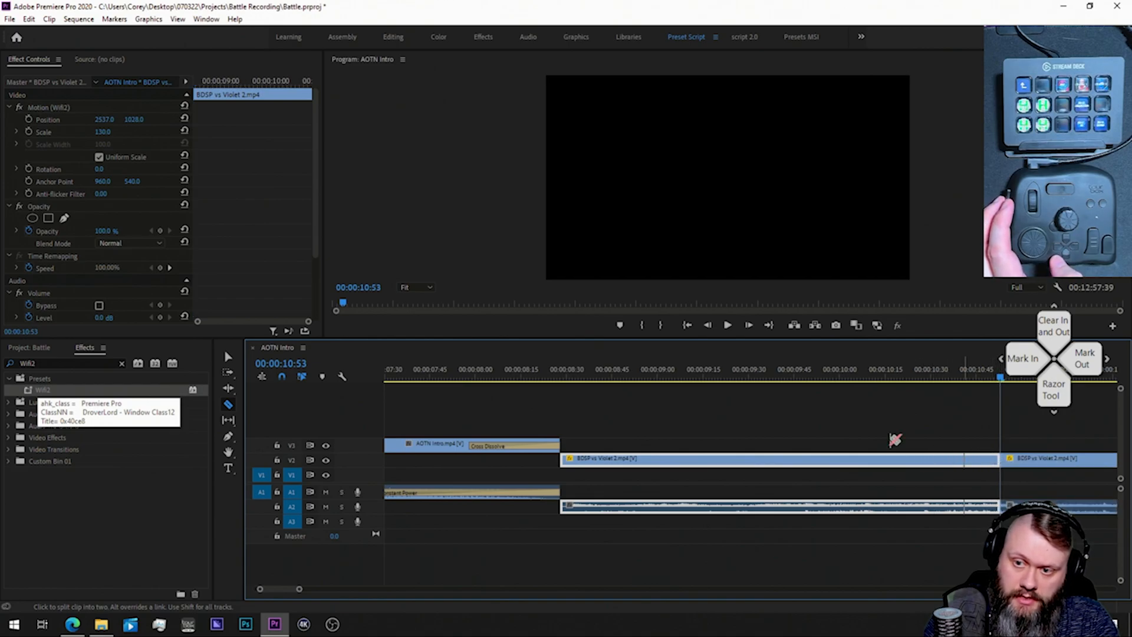
{"action": "key", "text": "v"}
{"action": "right_click", "coordinate": [802, 459]}
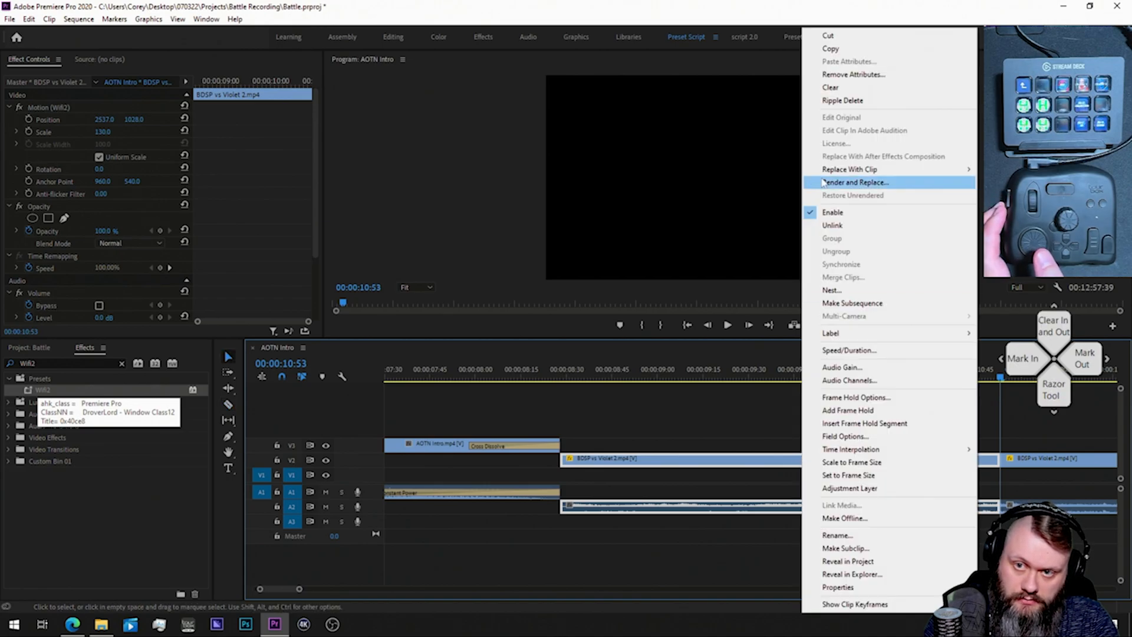
{"action": "left_click", "coordinate": [832, 226]}
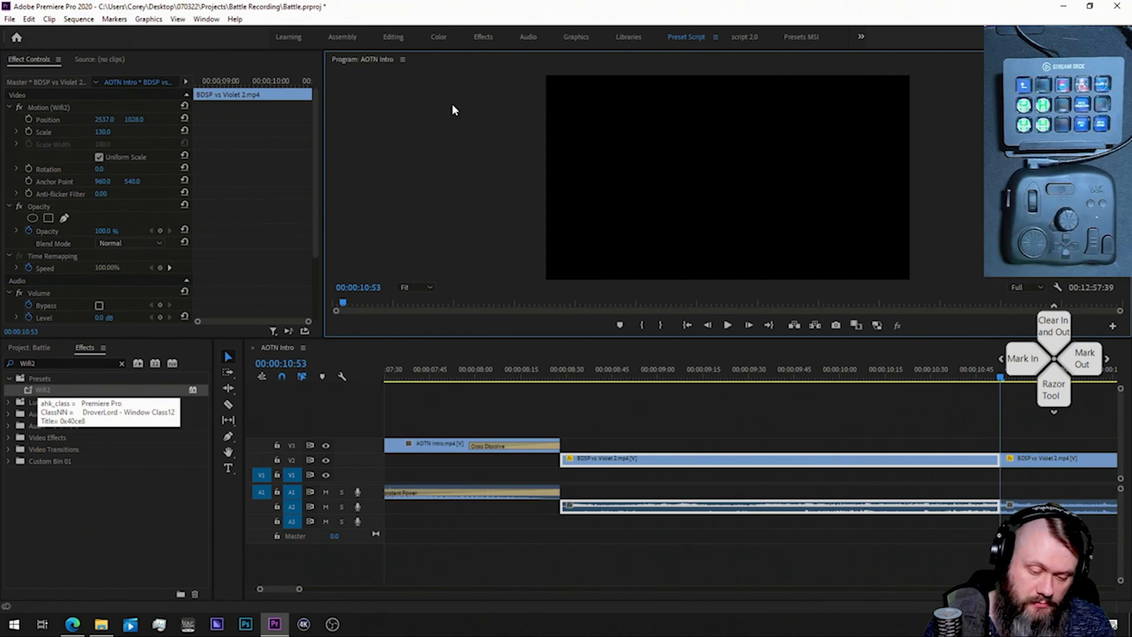
{"action": "key", "text": "ctrl+z"}
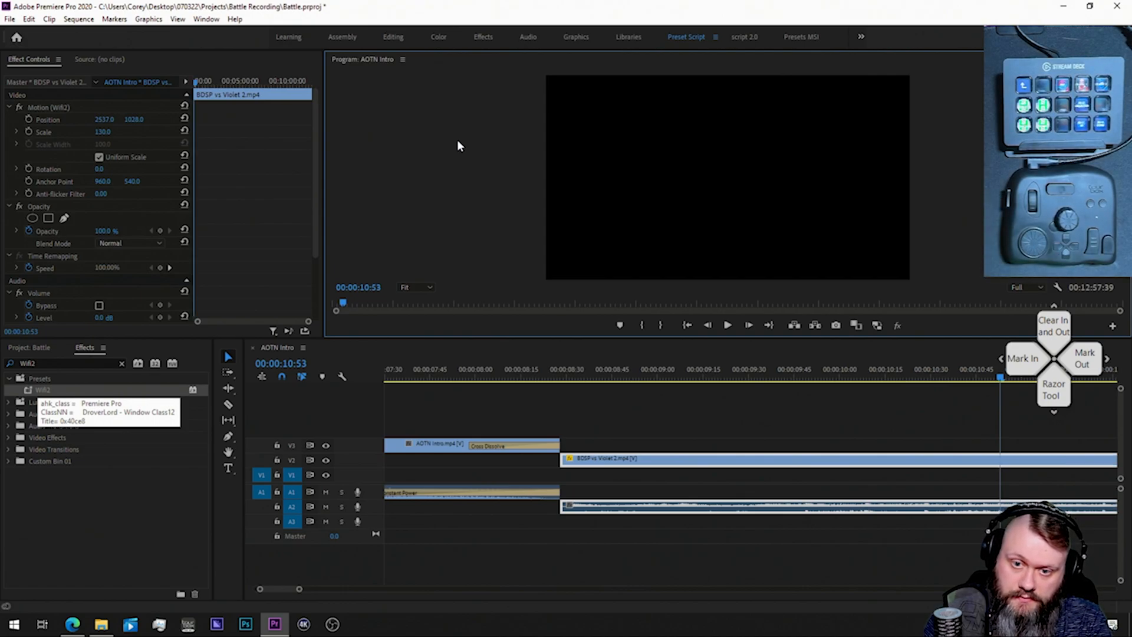
Step: Unlink the video and audio of BDSP vs Violet 2.mp4 and split only the video at 00:00:10:53 with the Razor tool
{"action": "right_click", "coordinate": [872, 465]}
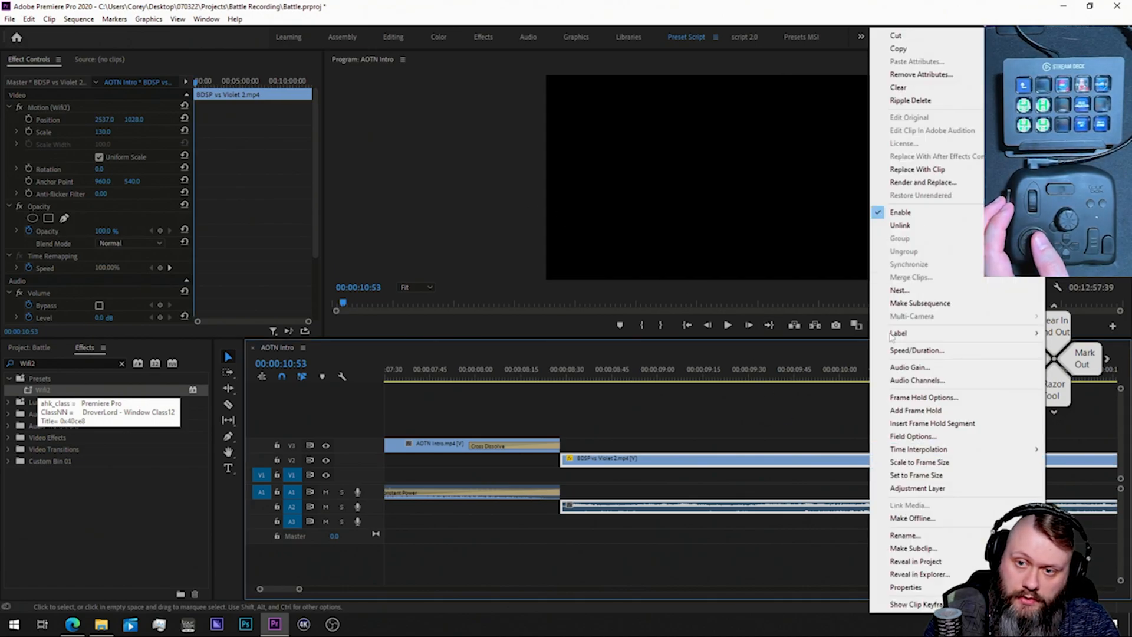
{"action": "left_click", "coordinate": [894, 225]}
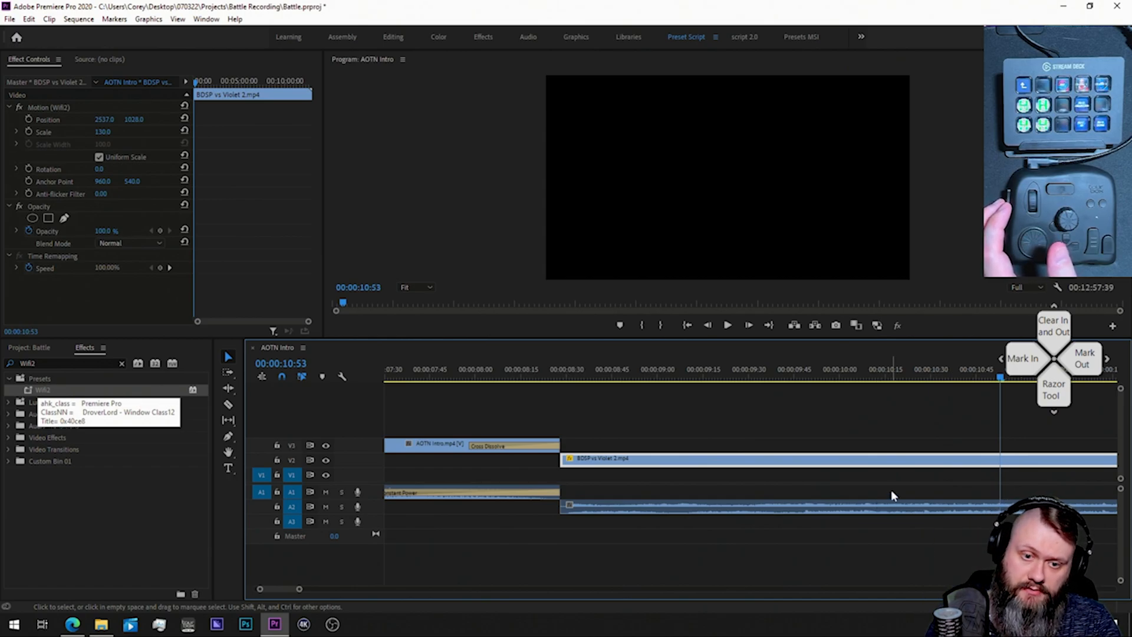
{"action": "left_click_drag", "start_coordinate": [299, 589], "coordinate": [329, 591]}
{"action": "key", "text": "c"}
{"action": "left_click", "coordinate": [752, 460]}
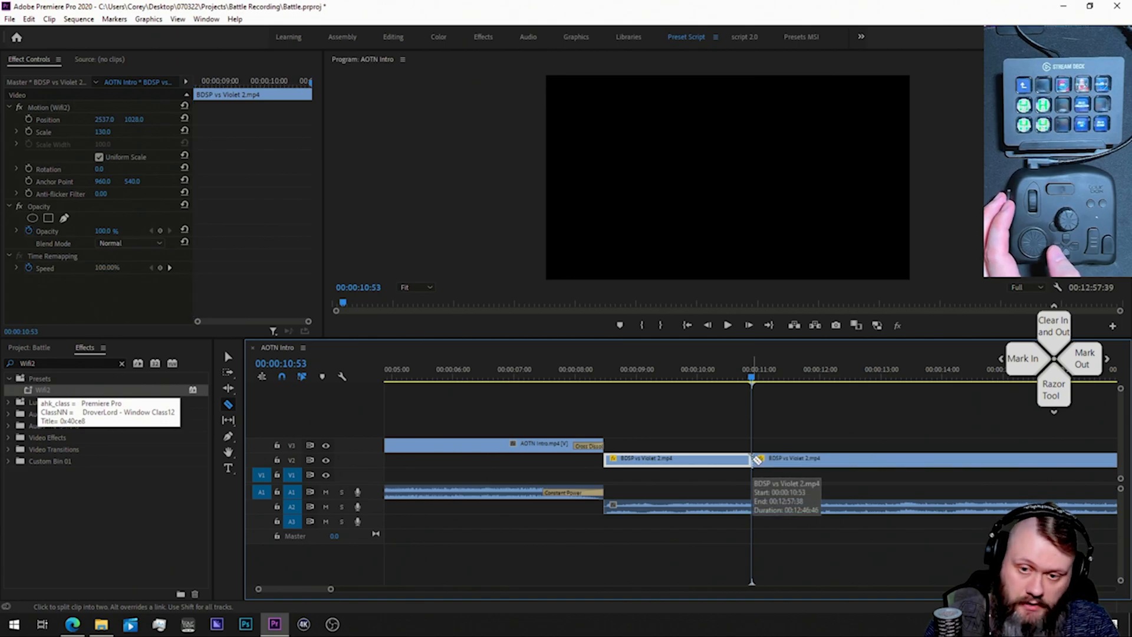
Step: Delete the VS animation video before the cut and link the remaining BDSP vs Violet 2.mp4 video with its full-length audio
{"action": "key", "text": "v"}
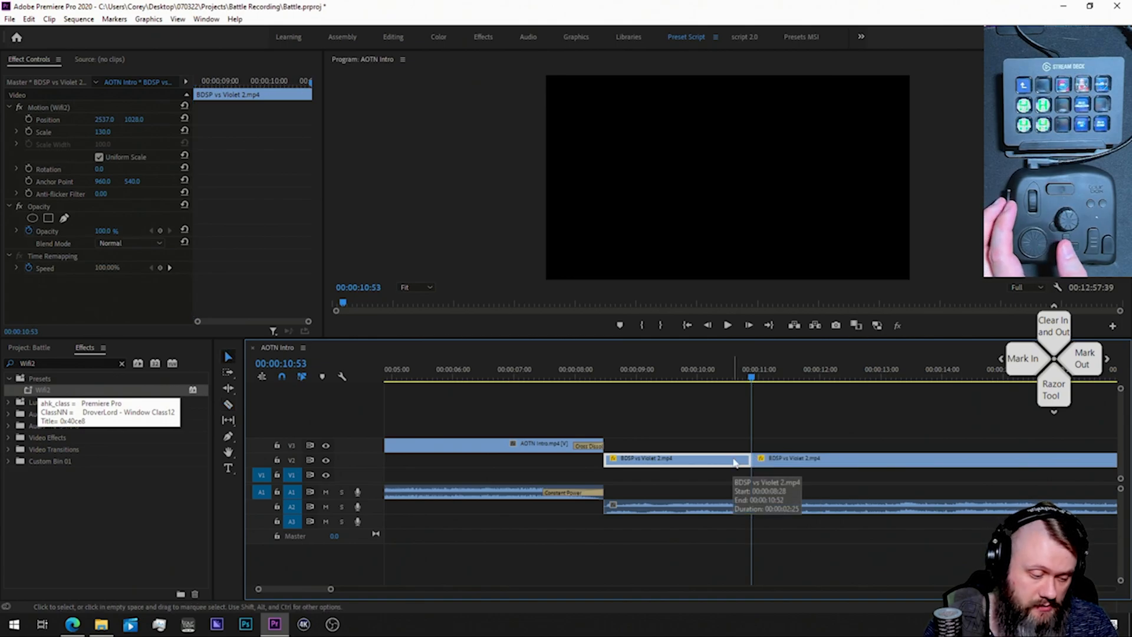
{"action": "key", "text": "Delete"}
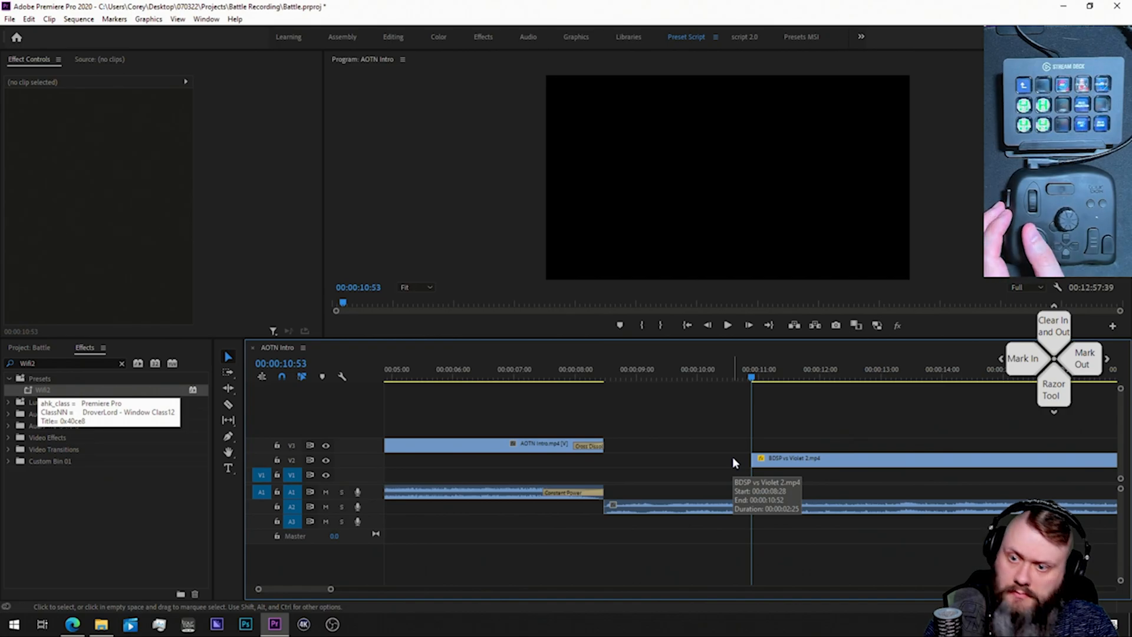
{"action": "left_click", "coordinate": [764, 460]}
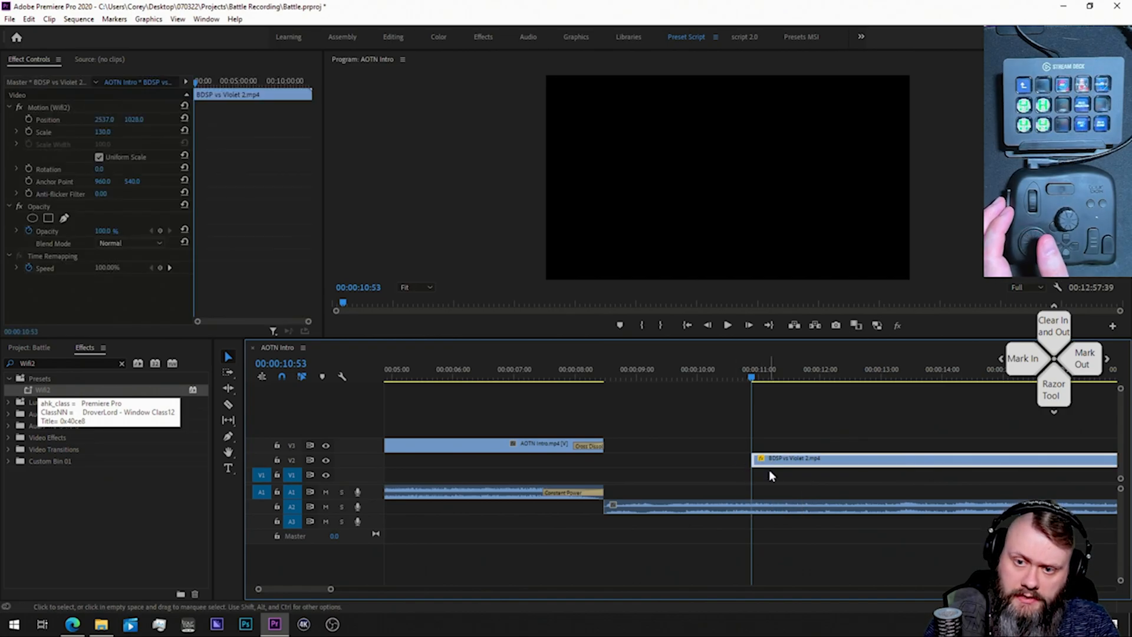
{"action": "left_click", "coordinate": [772, 507], "text": "shift"}
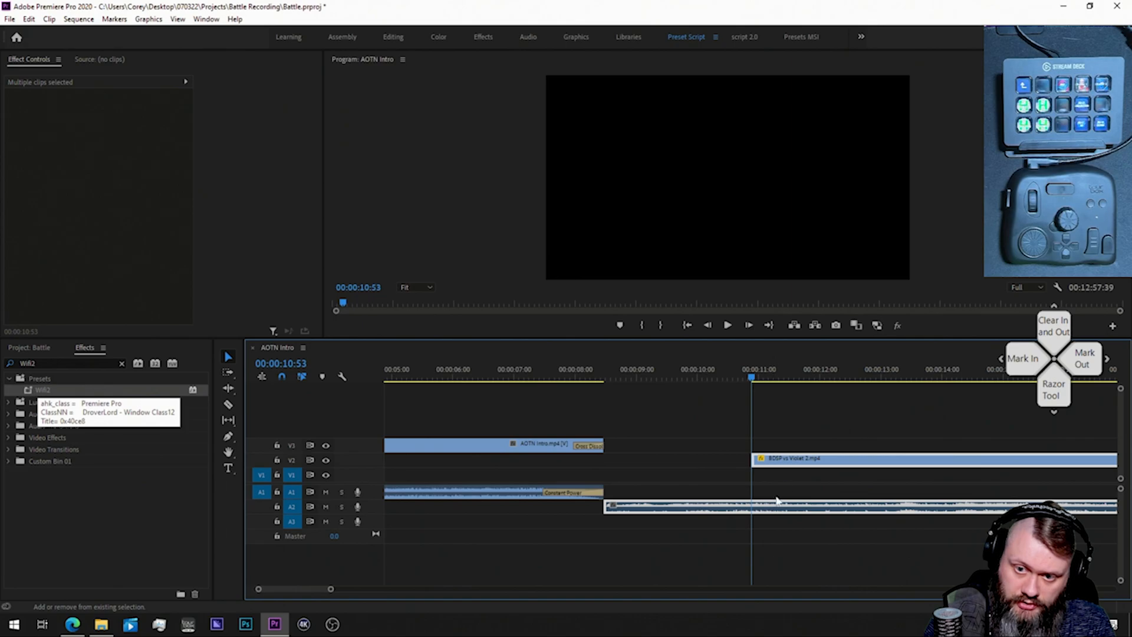
{"action": "right_click", "coordinate": [790, 471]}
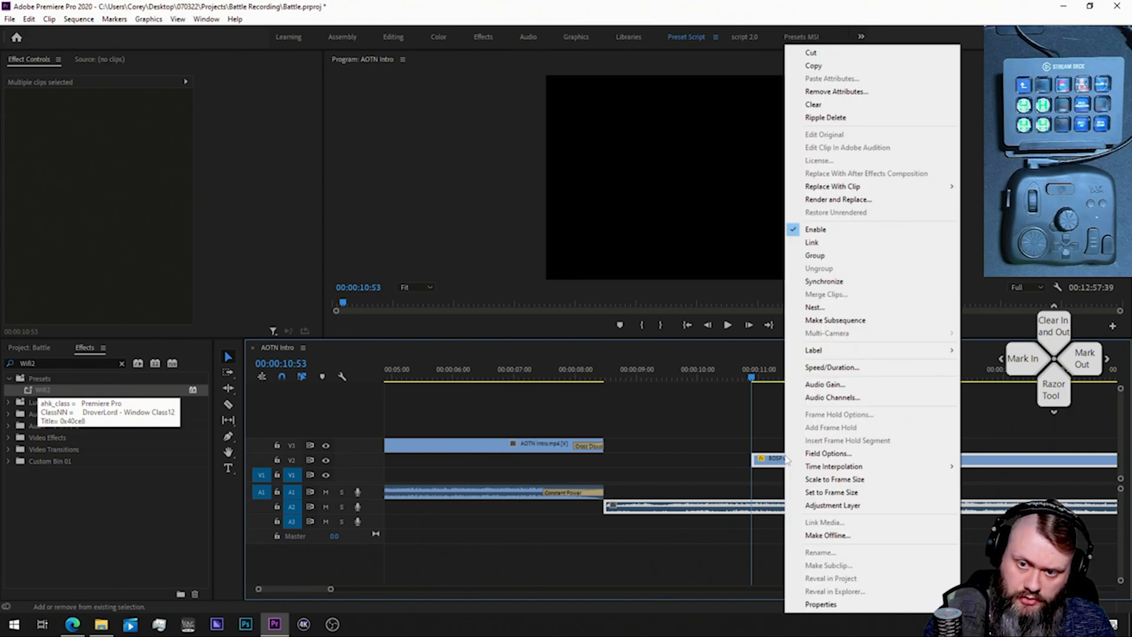
{"action": "left_click", "coordinate": [826, 245]}
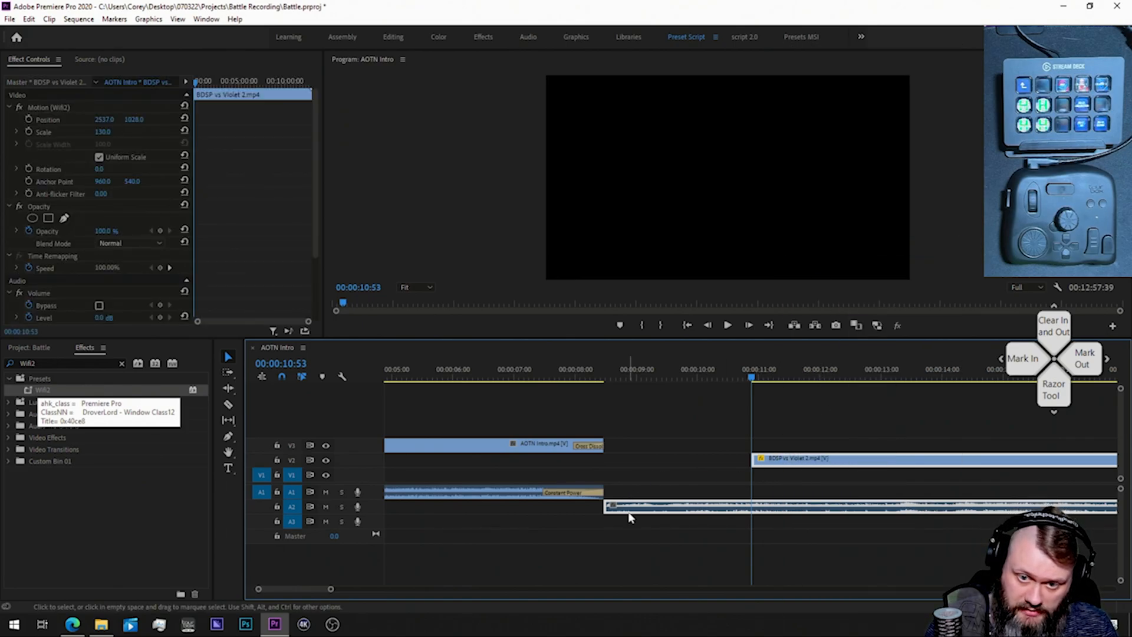
Step: Apply the default transitions to the starts of the gameplay video and audio, and shift both earlier so the audio begins at 00:00:08:11
{"action": "right_click", "coordinate": [609, 509]}
{"action": "left_click", "coordinate": [636, 585]}
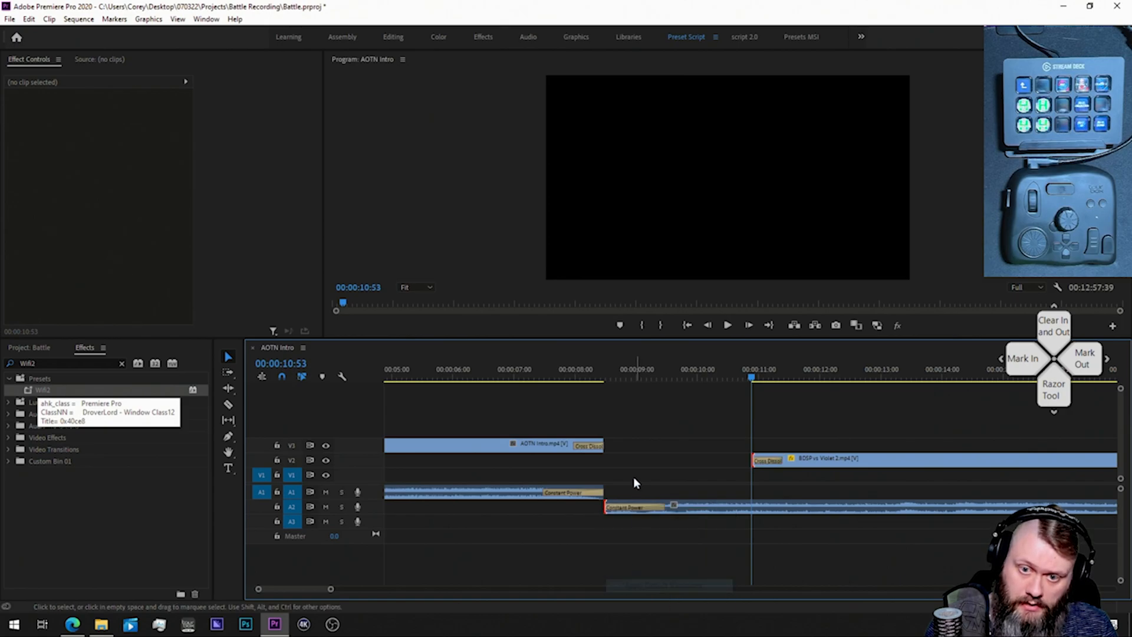
{"action": "left_click", "coordinate": [592, 376]}
{"action": "left_click_drag", "start_coordinate": [702, 516], "coordinate": [698, 515]}
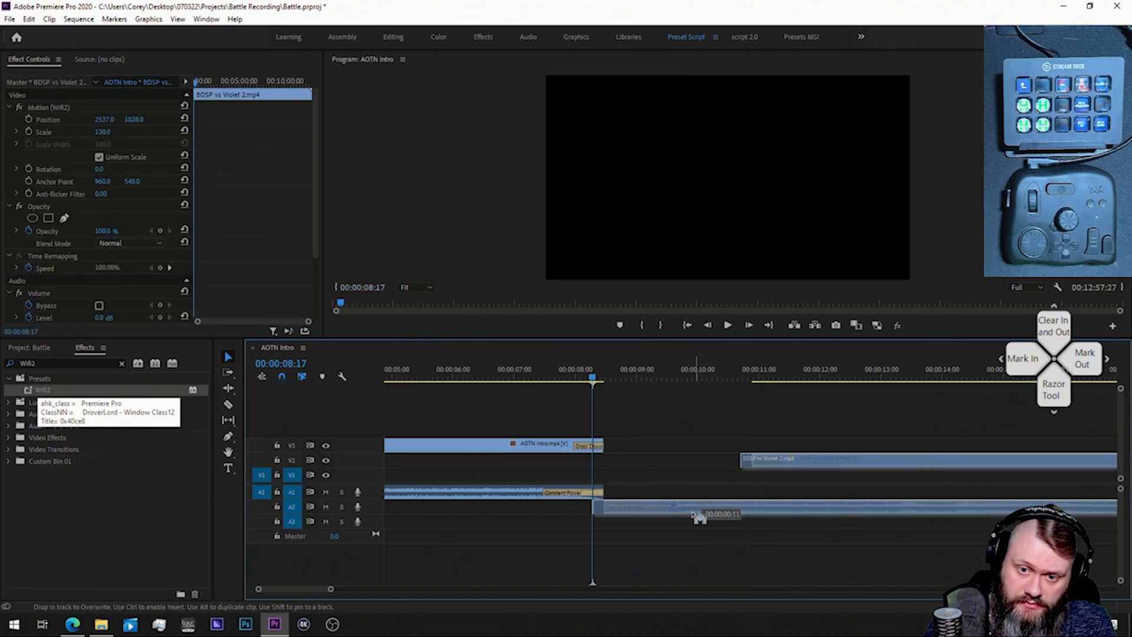
{"action": "left_click", "coordinate": [588, 377]}
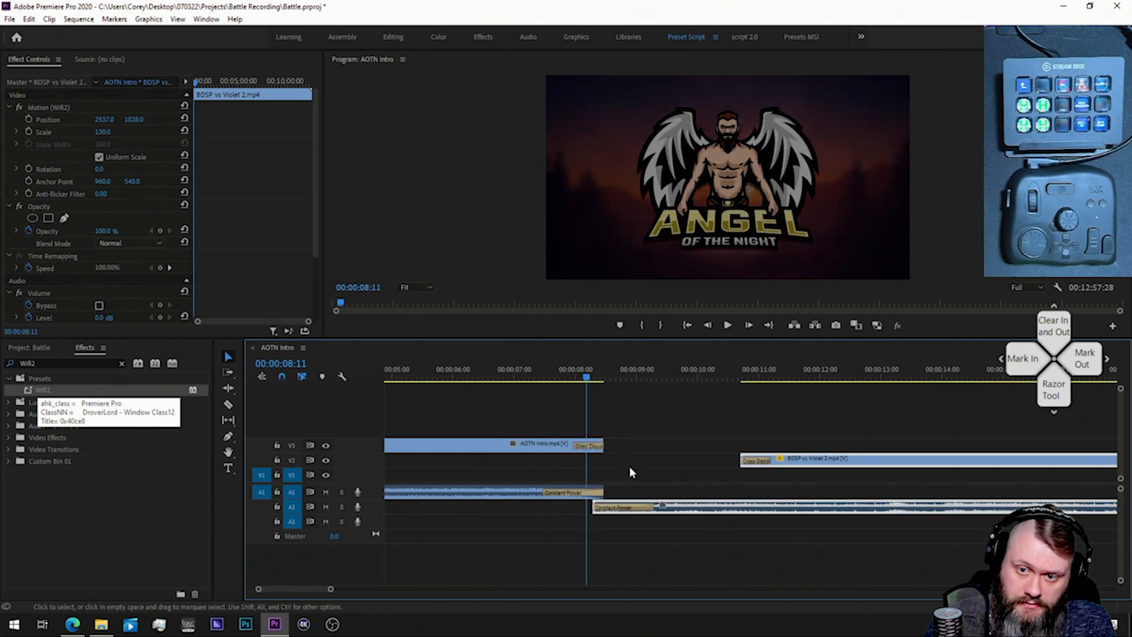
{"action": "left_click_drag", "start_coordinate": [677, 511], "coordinate": [691, 511]}
Step: Play the sequence from shortly before the intro's fade-out into the start of the battle to check the transition
{"action": "left_click", "coordinate": [551, 370]}
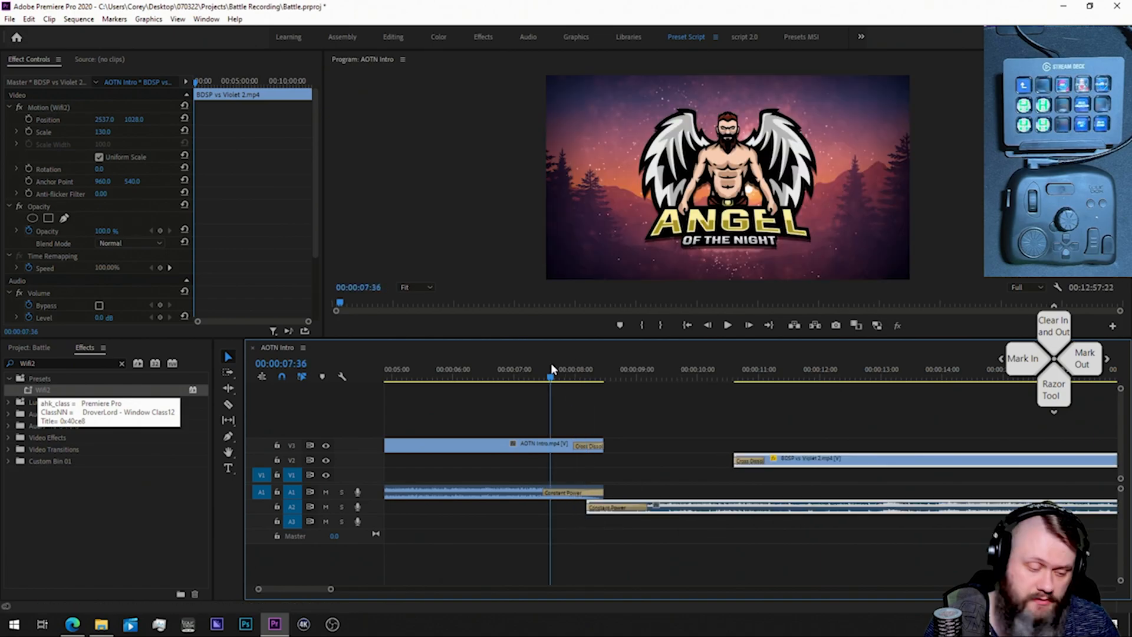
{"action": "left_click_drag", "start_coordinate": [552, 369], "coordinate": [529, 373]}
{"action": "key", "text": "space"}
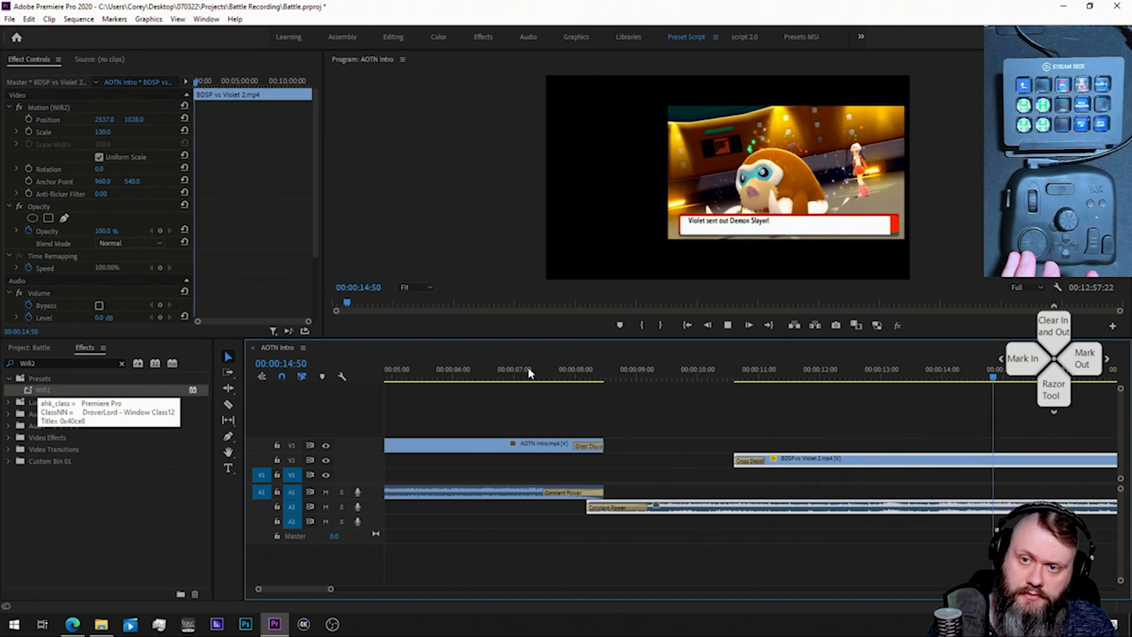
{"action": "key", "text": "space"}
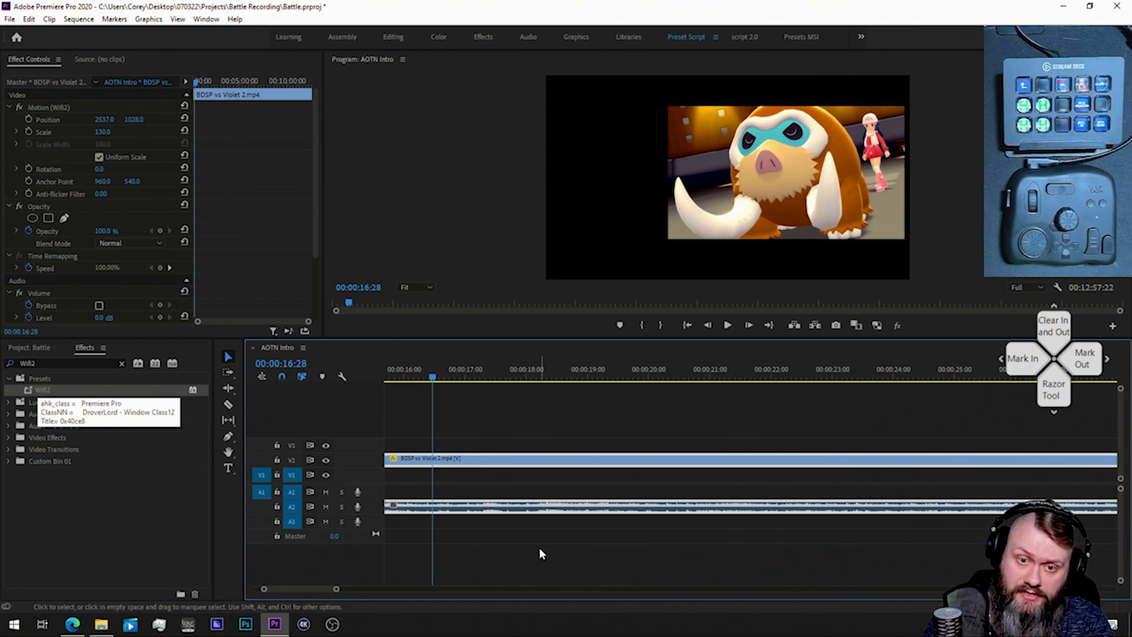
{"action": "left_click_drag", "start_coordinate": [335, 589], "coordinate": [372, 596]}
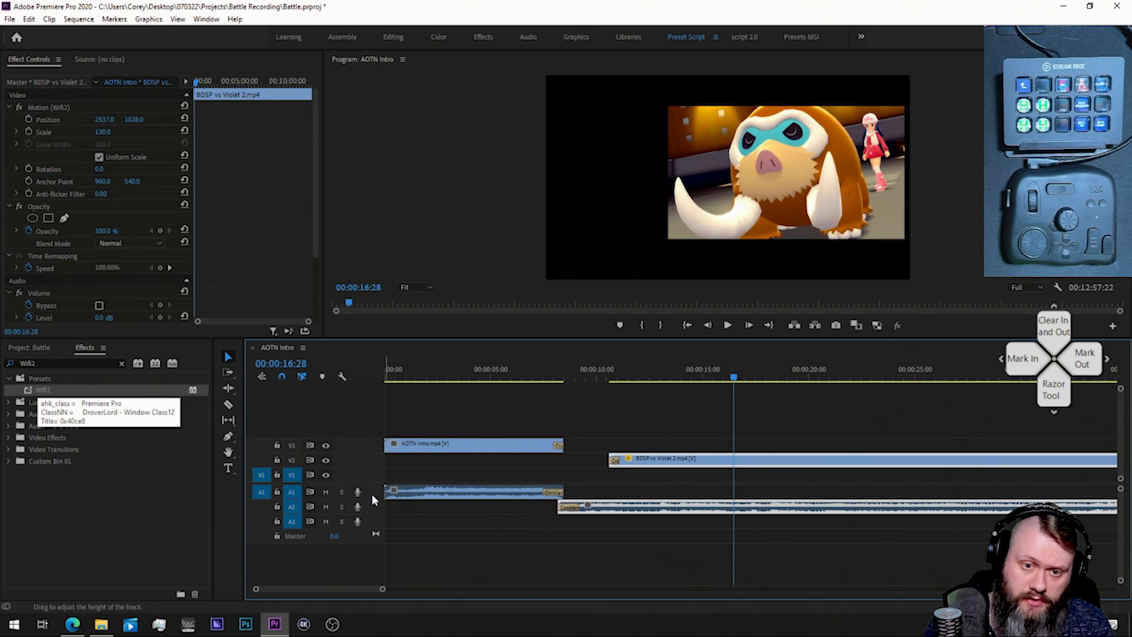
Step: Enlarge the timeline's video track area and add one video and one audio track at a time until there are 28 of each
{"action": "left_click_drag", "start_coordinate": [374, 484], "coordinate": [386, 570]}
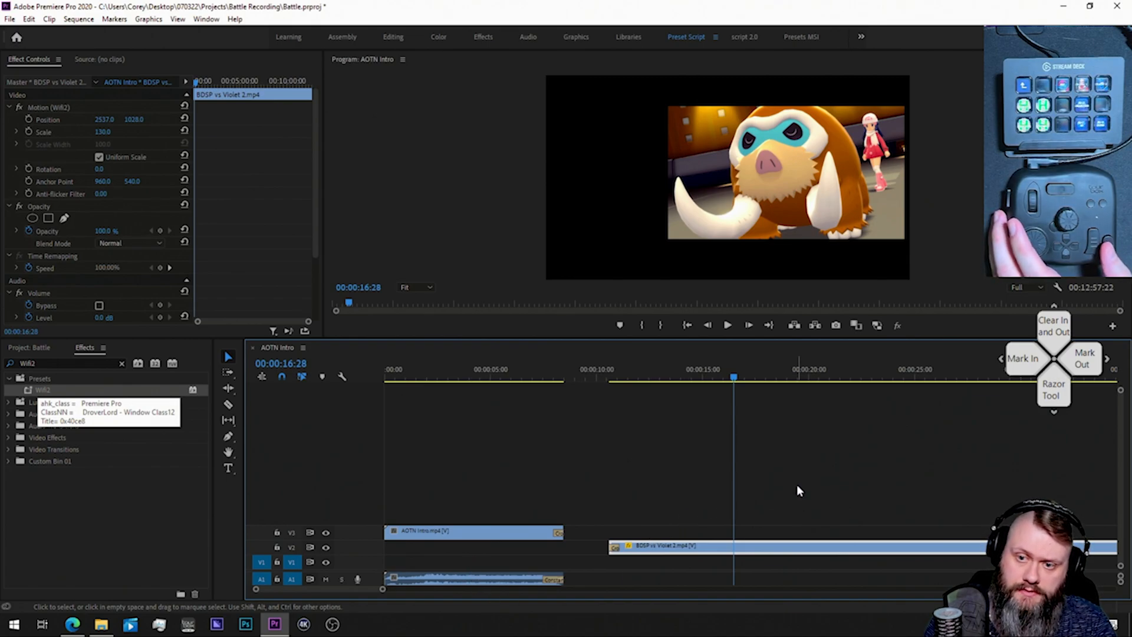
{"action": "key", "text": "ctrl+shift+t"}
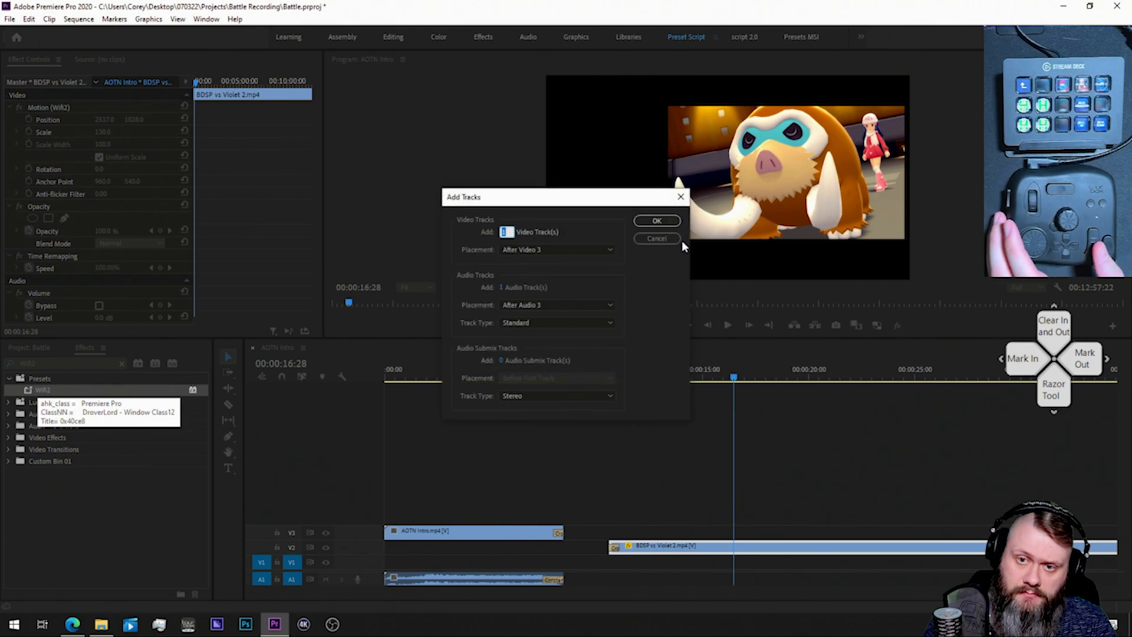
{"action": "left_click", "coordinate": [658, 221]}
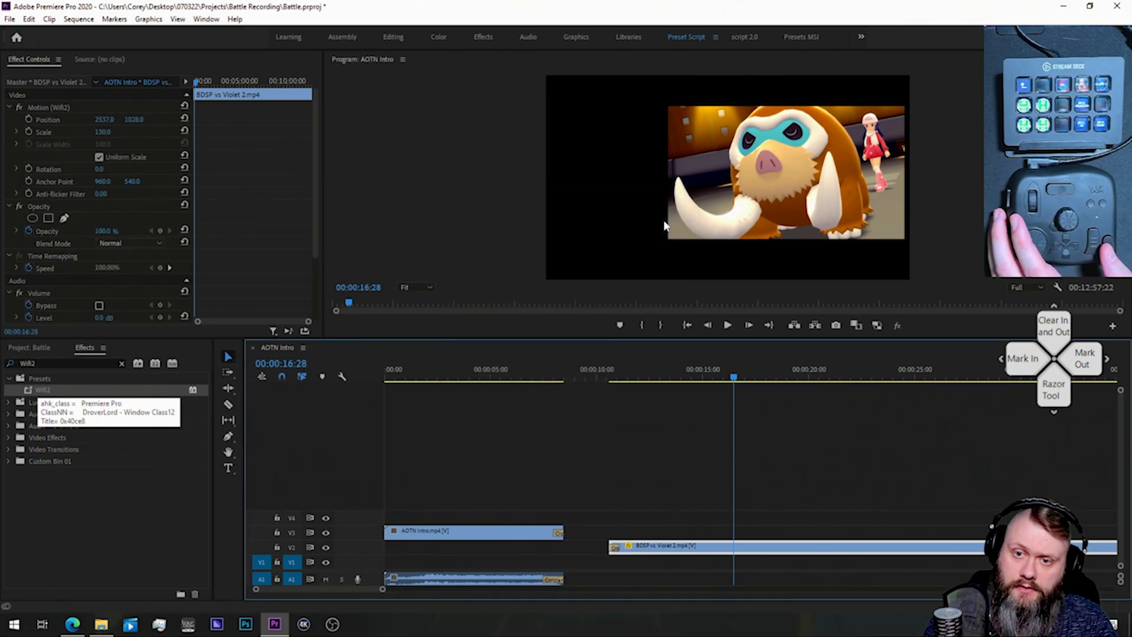
{"action": "key", "text": "ctrl+shift+t"}
{"action": "left_click", "coordinate": [665, 226]}
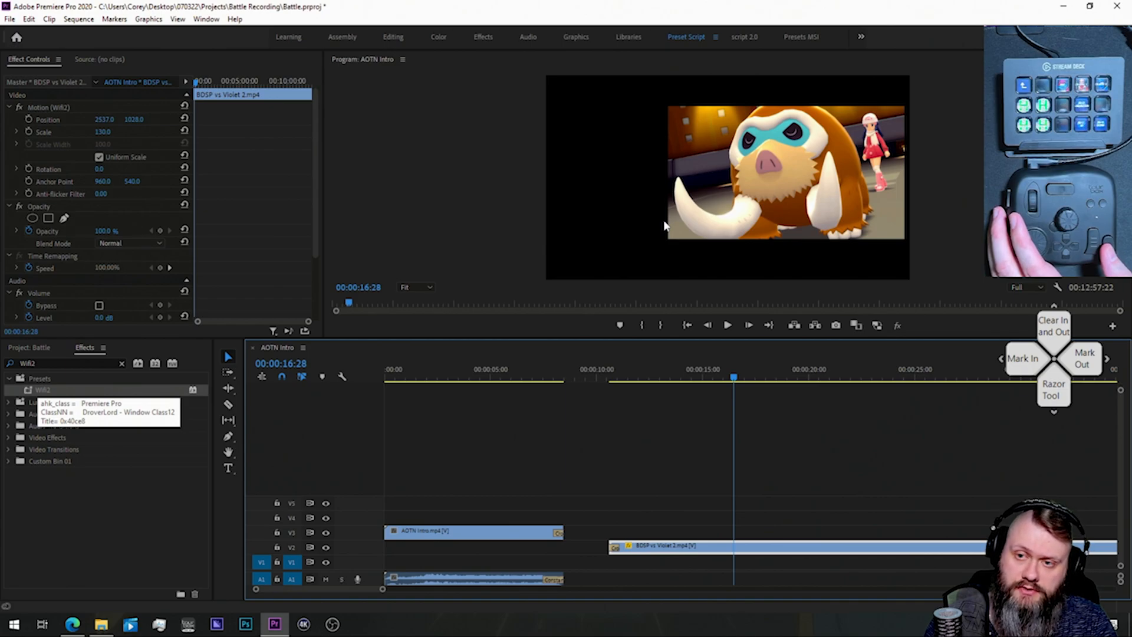
{"action": "key", "text": "ctrl+shift+t"}
{"action": "left_click", "coordinate": [664, 223]}
{"action": "key", "text": "ctrl+shift+t"}
{"action": "left_click", "coordinate": [664, 223]}
{"action": "key", "text": "ctrl+shift+t"}
{"action": "left_click", "coordinate": [664, 223]}
{"action": "key", "text": "ctrl+shift+t"}
{"action": "left_click", "coordinate": [664, 223]}
{"action": "key", "text": "ctrl+shift+t"}
{"action": "left_click", "coordinate": [664, 223]}
{"action": "key", "text": "ctrl+shift+t"}
{"action": "left_click", "coordinate": [664, 223]}
{"action": "key", "text": "ctrl+shift+t"}
{"action": "left_click", "coordinate": [665, 224]}
{"action": "key", "text": "ctrl+shift+t"}
{"action": "left_click", "coordinate": [664, 223]}
{"action": "key", "text": "ctrl+shift+t"}
{"action": "left_click", "coordinate": [663, 223]}
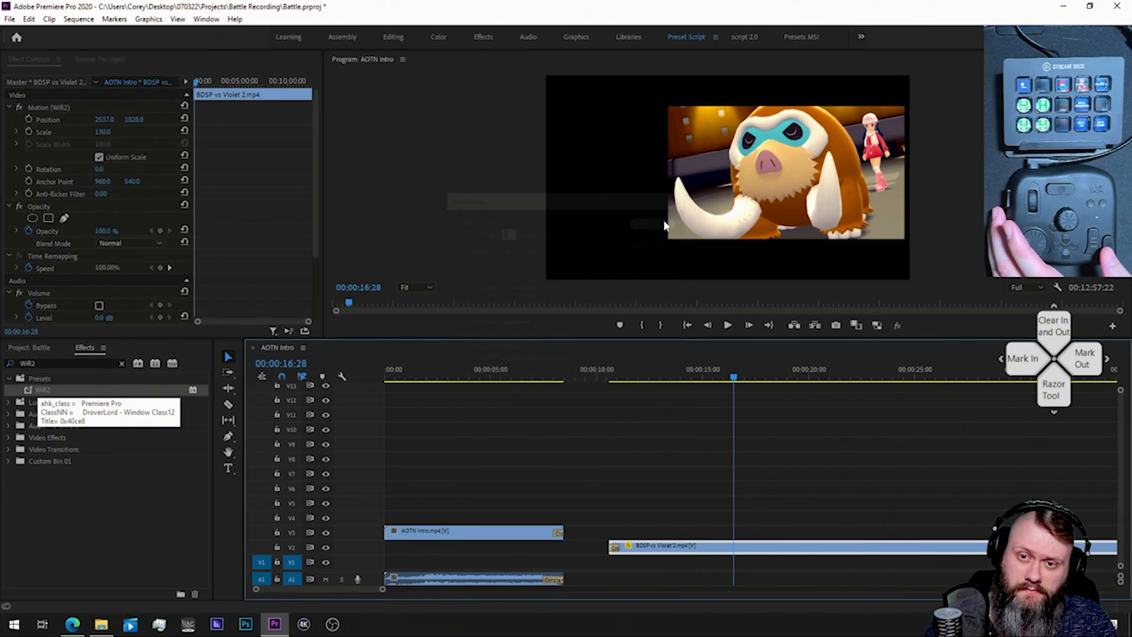
{"action": "key", "text": "ctrl+shift+t"}
{"action": "left_click", "coordinate": [664, 222]}
{"action": "key", "text": "ctrl+shift+t"}
{"action": "left_click", "coordinate": [664, 224]}
{"action": "key", "text": "ctrl+shift+t"}
{"action": "left_click", "coordinate": [664, 224]}
{"action": "key", "text": "ctrl+shift+t"}
{"action": "left_click", "coordinate": [664, 224]}
{"action": "key", "text": "ctrl+shift+t"}
{"action": "left_click", "coordinate": [665, 224]}
{"action": "key", "text": "ctrl+shift+t"}
{"action": "left_click", "coordinate": [664, 224]}
{"action": "key", "text": "ctrl+shift+t"}
{"action": "left_click", "coordinate": [665, 224]}
{"action": "key", "text": "ctrl+shift+t"}
{"action": "left_click", "coordinate": [665, 224]}
{"action": "key", "text": "ctrl+shift+t"}
{"action": "left_click", "coordinate": [664, 224]}
{"action": "key", "text": "ctrl+shift+t"}
{"action": "left_click", "coordinate": [664, 224]}
{"action": "key", "text": "ctrl+shift+t"}
{"action": "left_click", "coordinate": [664, 224]}
{"action": "key", "text": "ctrl+shift+t"}
{"action": "left_click", "coordinate": [665, 224]}
{"action": "key", "text": "ctrl+shift+t"}
{"action": "left_click", "coordinate": [664, 224]}
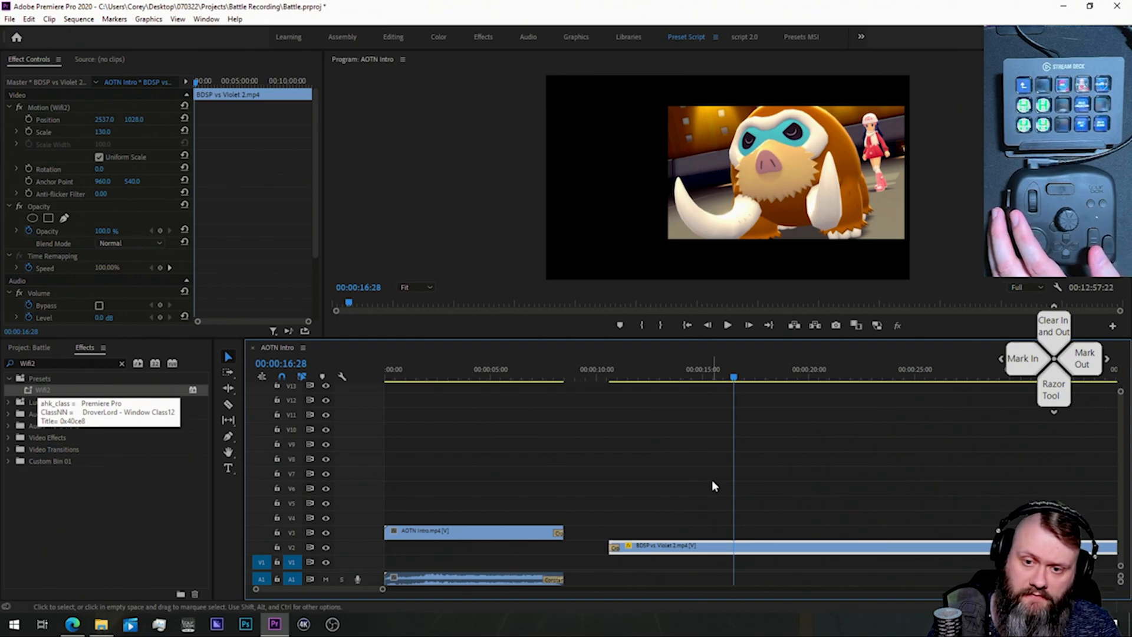
Step: Place copies of Untitled-1.png on V4, V6, V8, V10, V12 and V14 at the gameplay video's start, and add another video and audio track
{"action": "left_click", "coordinate": [28, 349]}
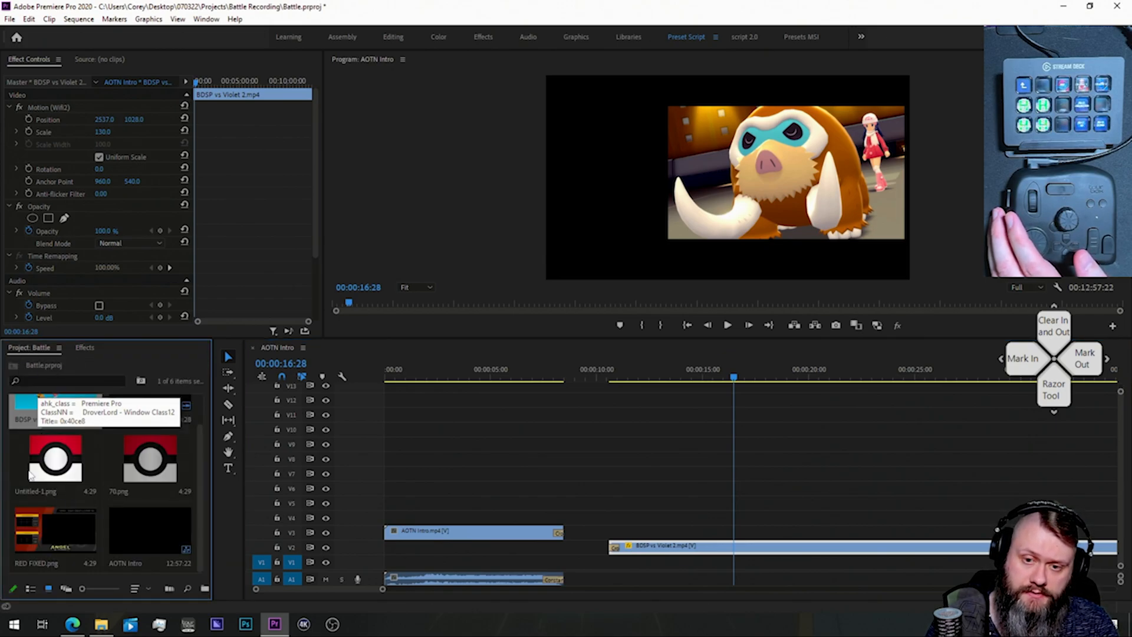
{"action": "left_click_drag", "start_coordinate": [44, 466], "coordinate": [609, 522]}
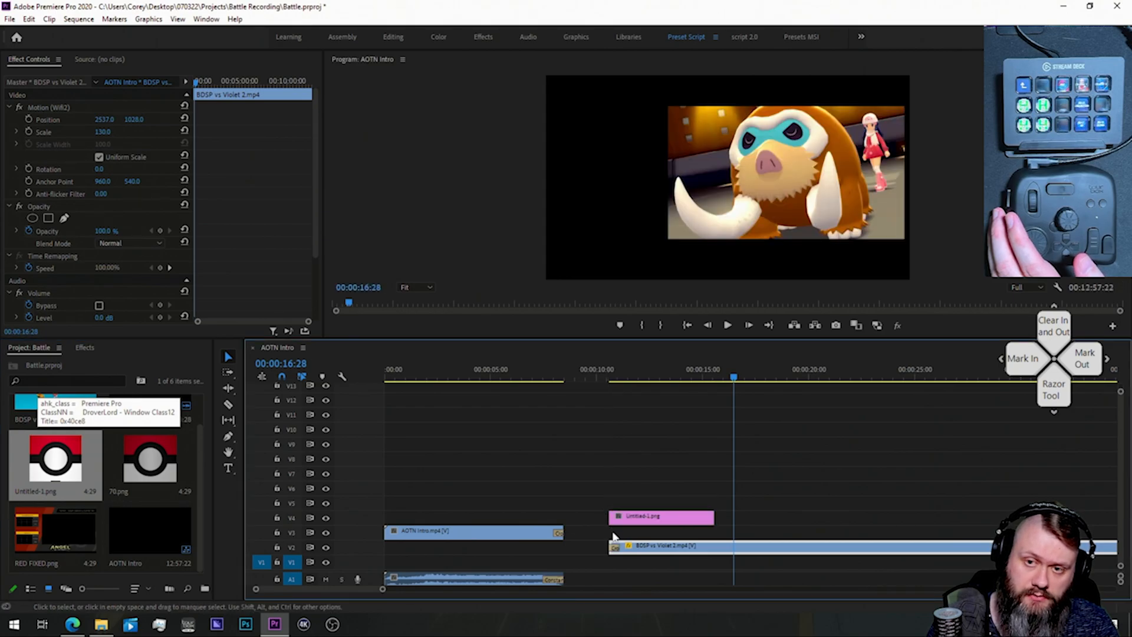
{"action": "left_click", "coordinate": [622, 370]}
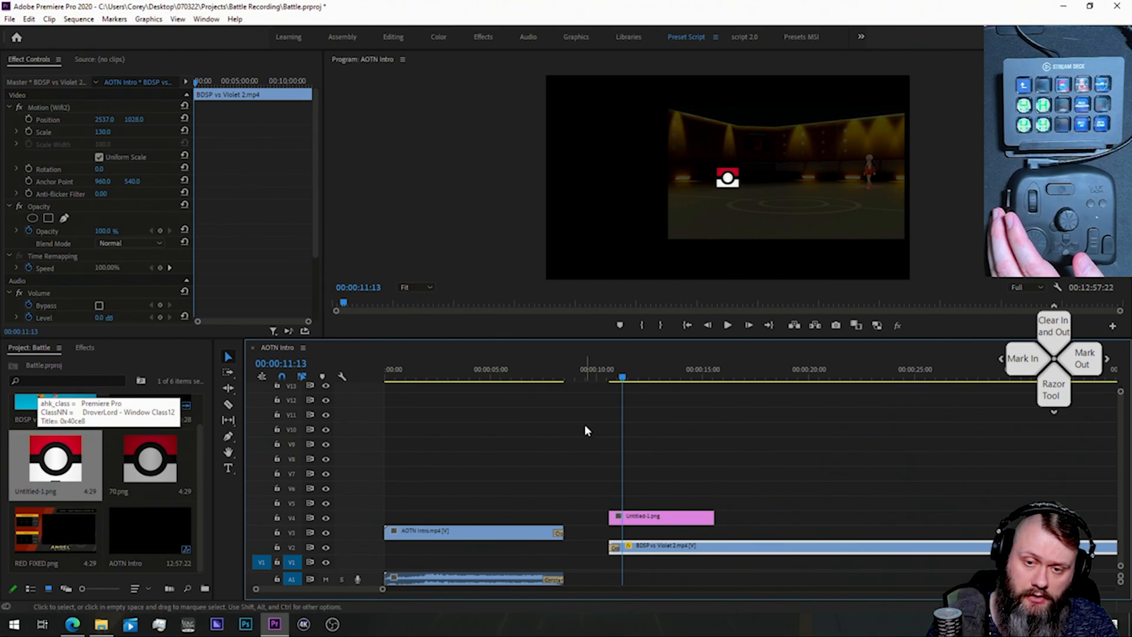
{"action": "left_click_drag", "start_coordinate": [150, 460], "coordinate": [606, 489]}
{"action": "left_click_drag", "start_coordinate": [55, 460], "coordinate": [612, 461]}
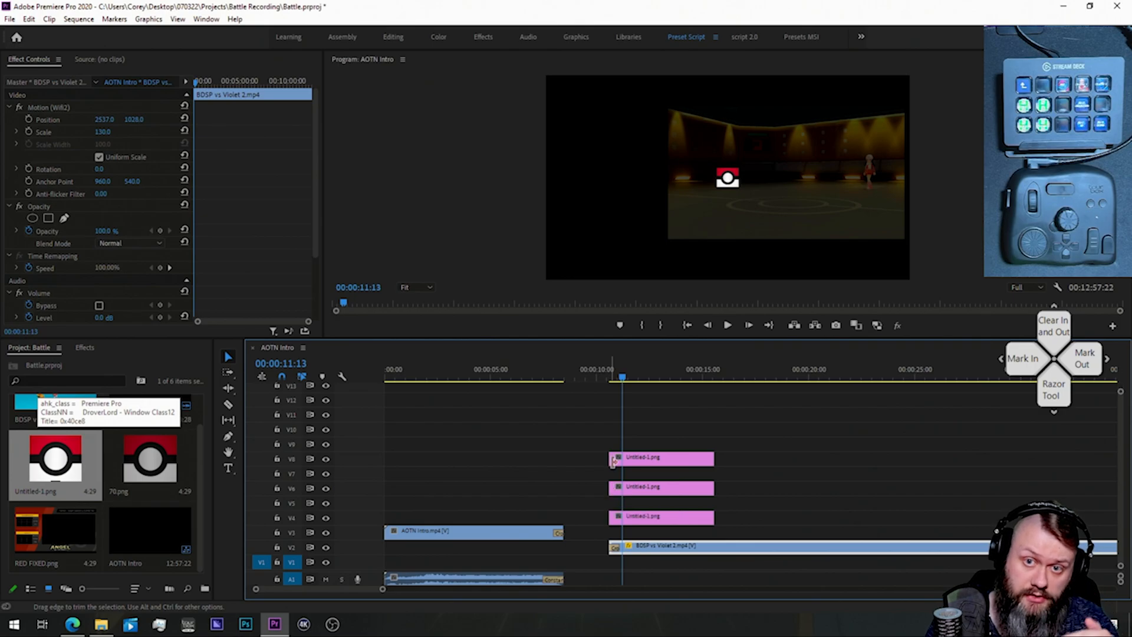
{"action": "left_click_drag", "start_coordinate": [55, 460], "coordinate": [606, 429]}
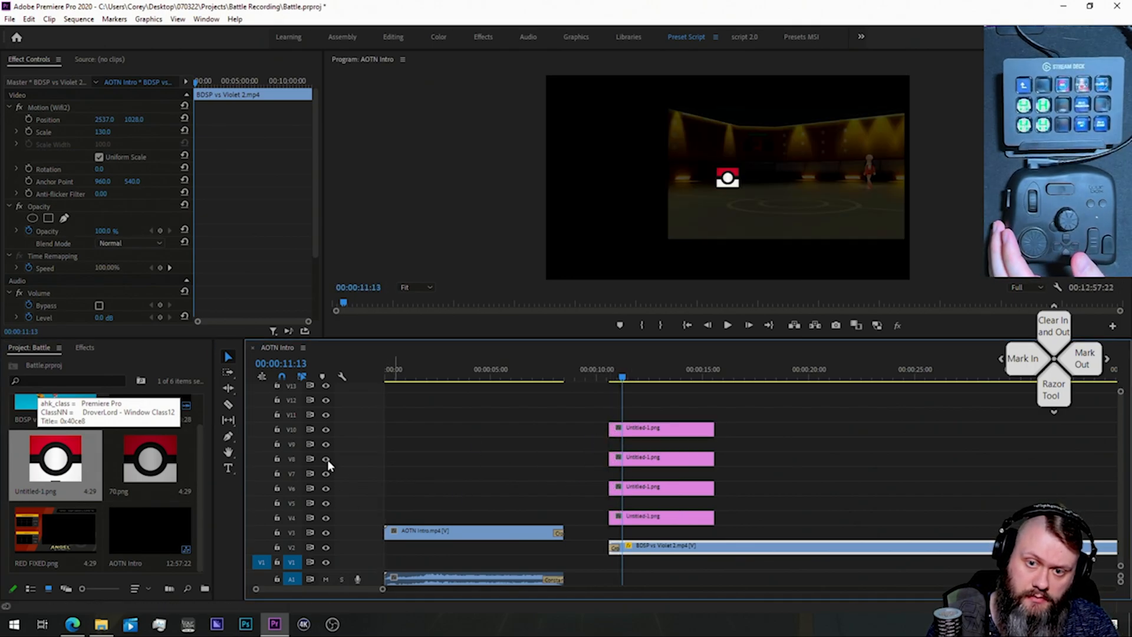
{"action": "left_click_drag", "start_coordinate": [59, 459], "coordinate": [613, 400]}
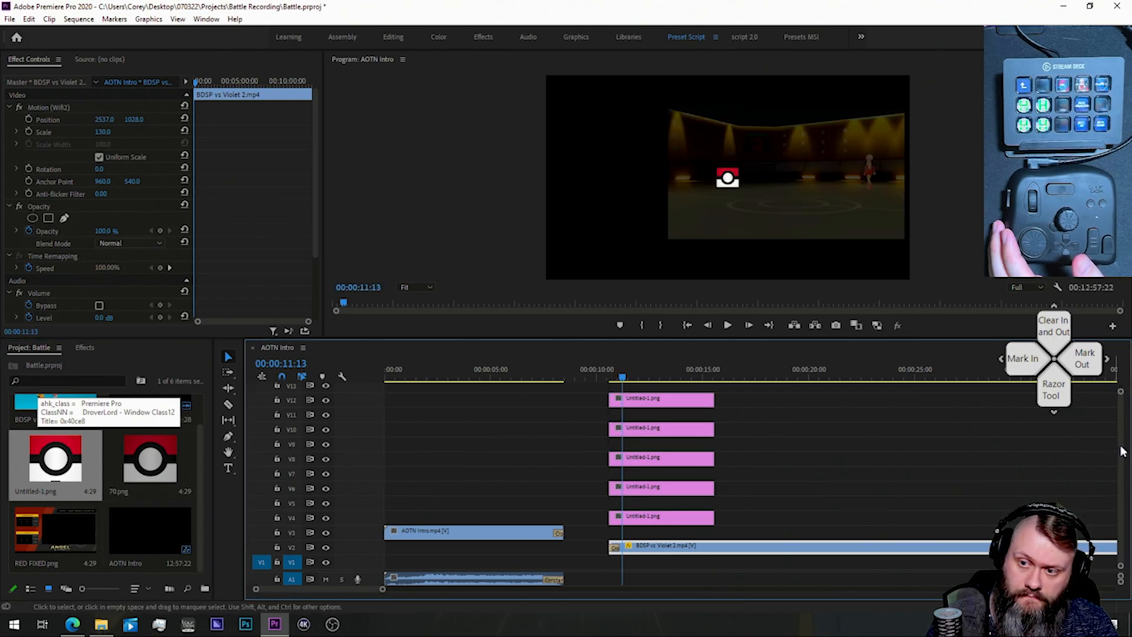
{"action": "scroll", "coordinate": [1067, 447], "scroll_direction": "up", "scroll_amount": 5}
{"action": "left_click_drag", "start_coordinate": [55, 458], "coordinate": [622, 546]}
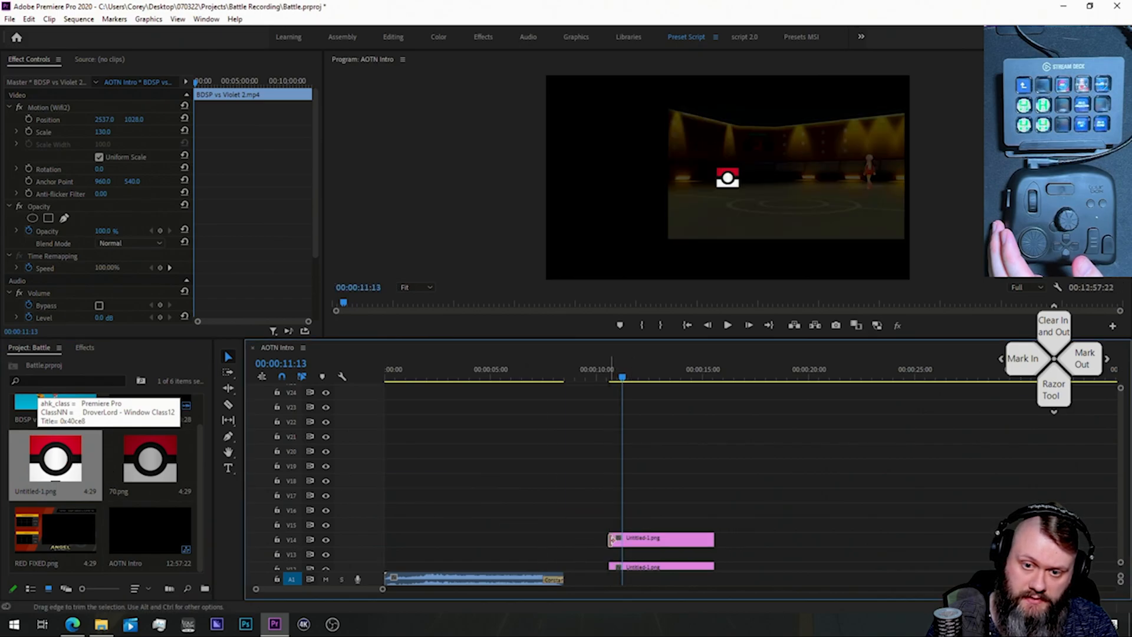
{"action": "key", "text": "ctrl+shift+t"}
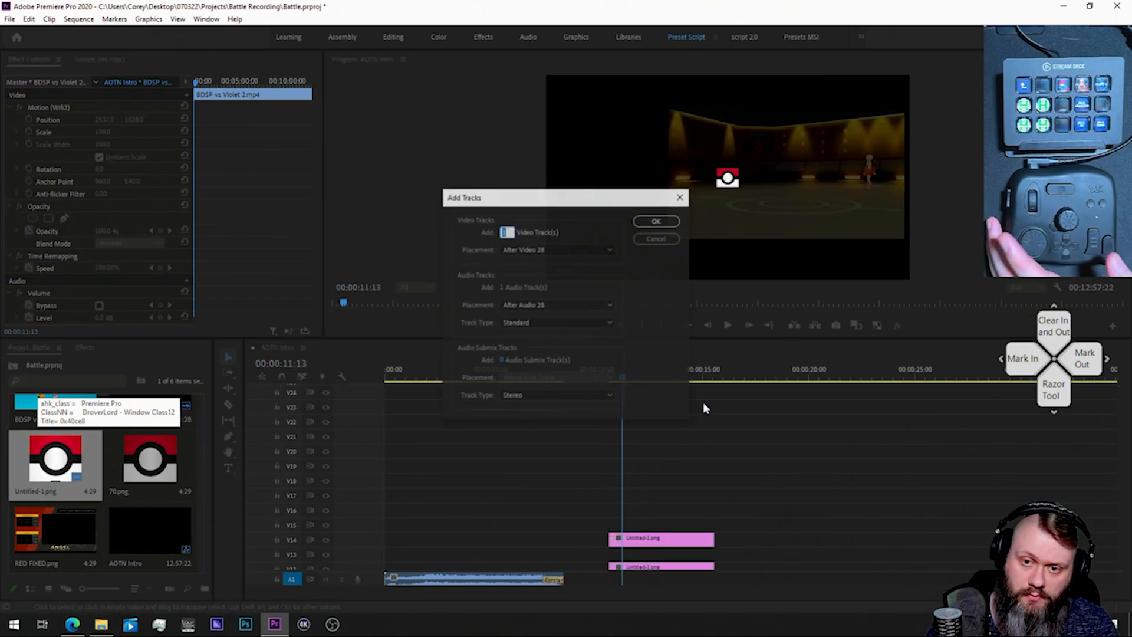
{"action": "left_click", "coordinate": [672, 222]}
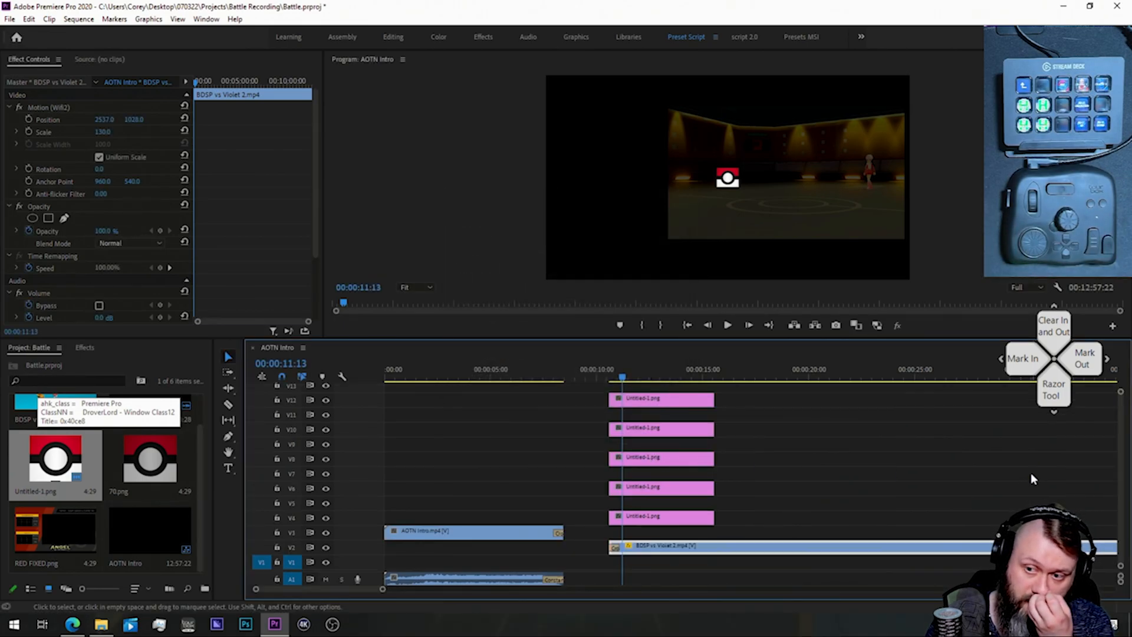
Step: Place copies of Untitled-1.png on V17, V19, V21, V23, V25 and V27, and RED FIXED.png on V28, aligned with the gameplay video's start
{"action": "left_click_drag", "start_coordinate": [1121, 444], "coordinate": [1120, 441]}
{"action": "left_click_drag", "start_coordinate": [54, 460], "coordinate": [620, 482]}
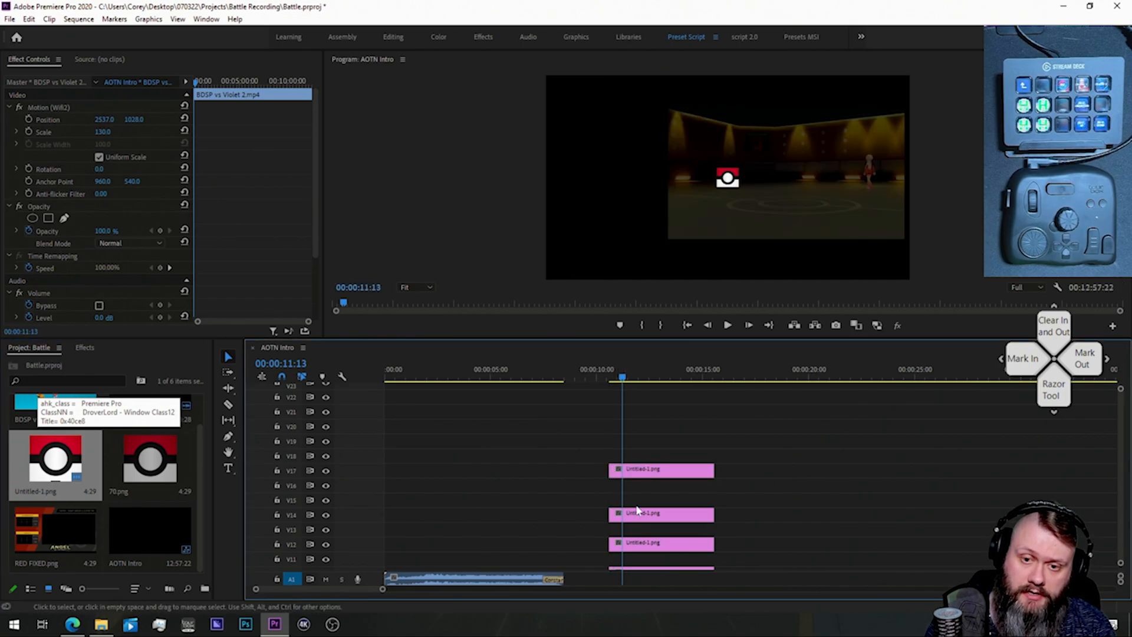
{"action": "left_click_drag", "start_coordinate": [55, 460], "coordinate": [614, 448]}
{"action": "left_click_drag", "start_coordinate": [54, 460], "coordinate": [612, 416]}
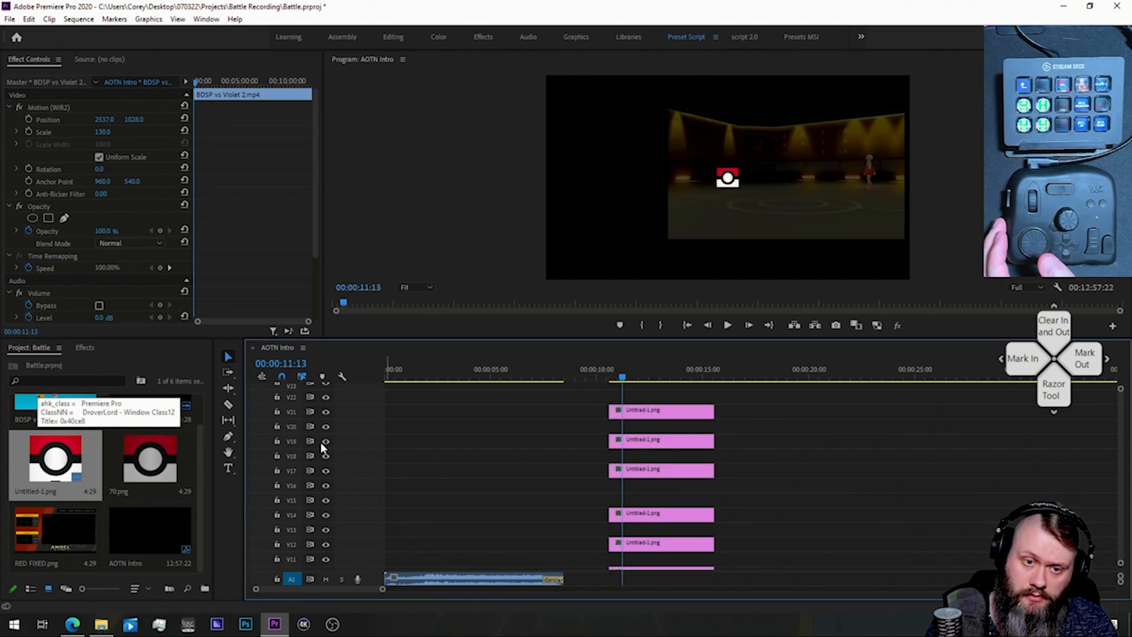
{"action": "left_click_drag", "start_coordinate": [78, 463], "coordinate": [618, 390]}
{"action": "scroll", "coordinate": [571, 448], "scroll_direction": "up", "scroll_amount": 3}
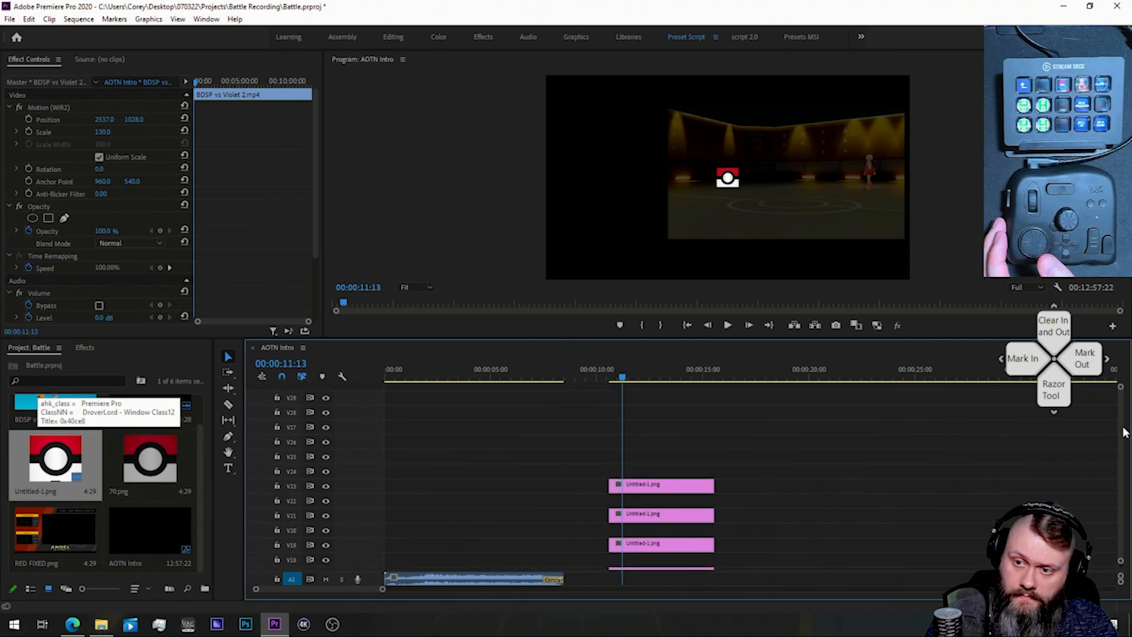
{"action": "left_click_drag", "start_coordinate": [68, 463], "coordinate": [618, 431]}
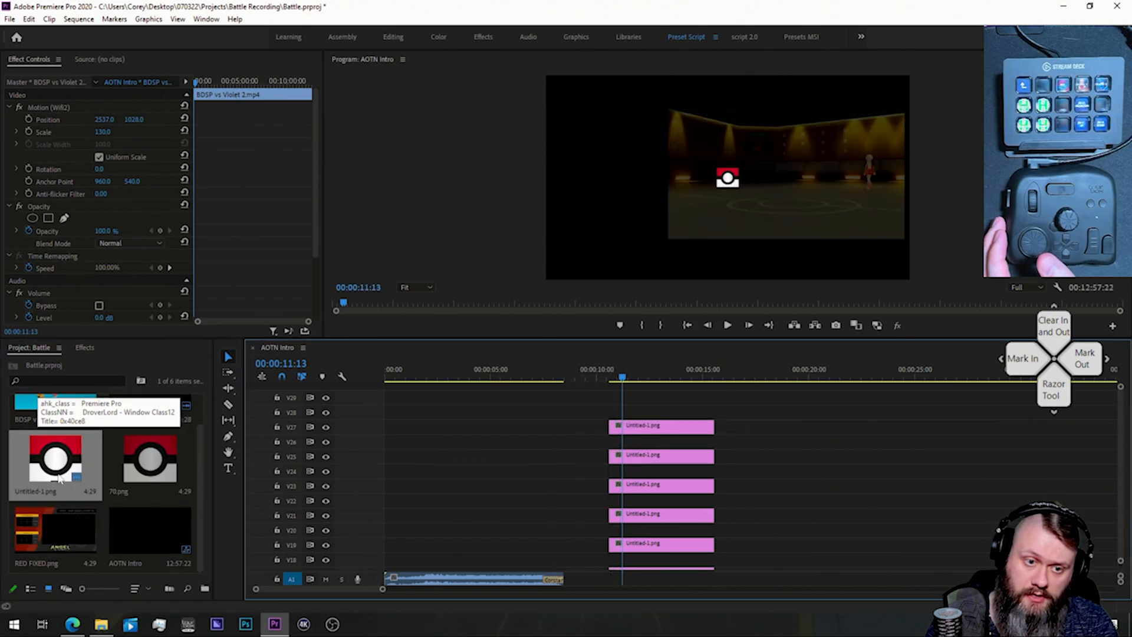
{"action": "left_click_drag", "start_coordinate": [57, 532], "coordinate": [626, 417]}
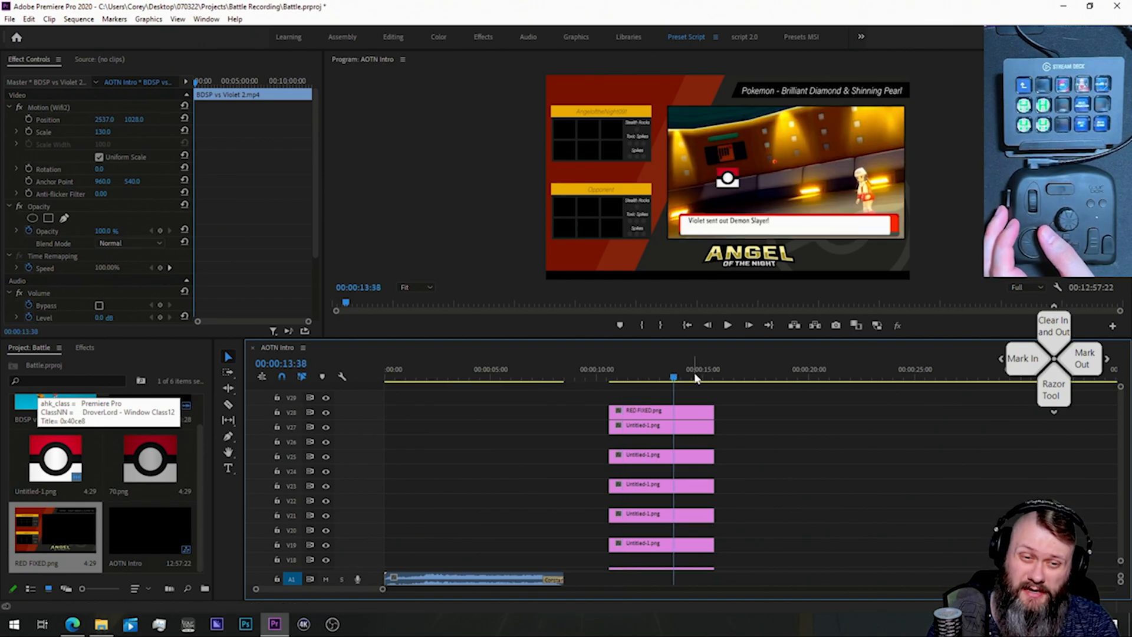
Step: Clear the old effects search, reduce the video track heights, and apply the t1p1 preset to the Untitled-1.png clip on V27
{"action": "left_click", "coordinate": [85, 347]}
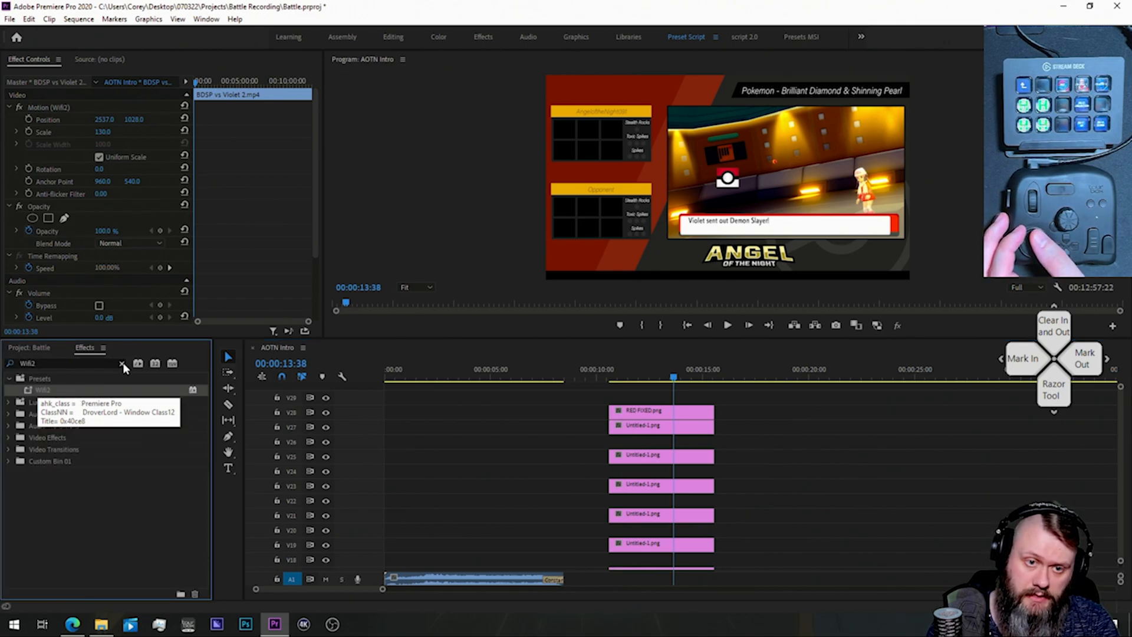
{"action": "left_click", "coordinate": [122, 364]}
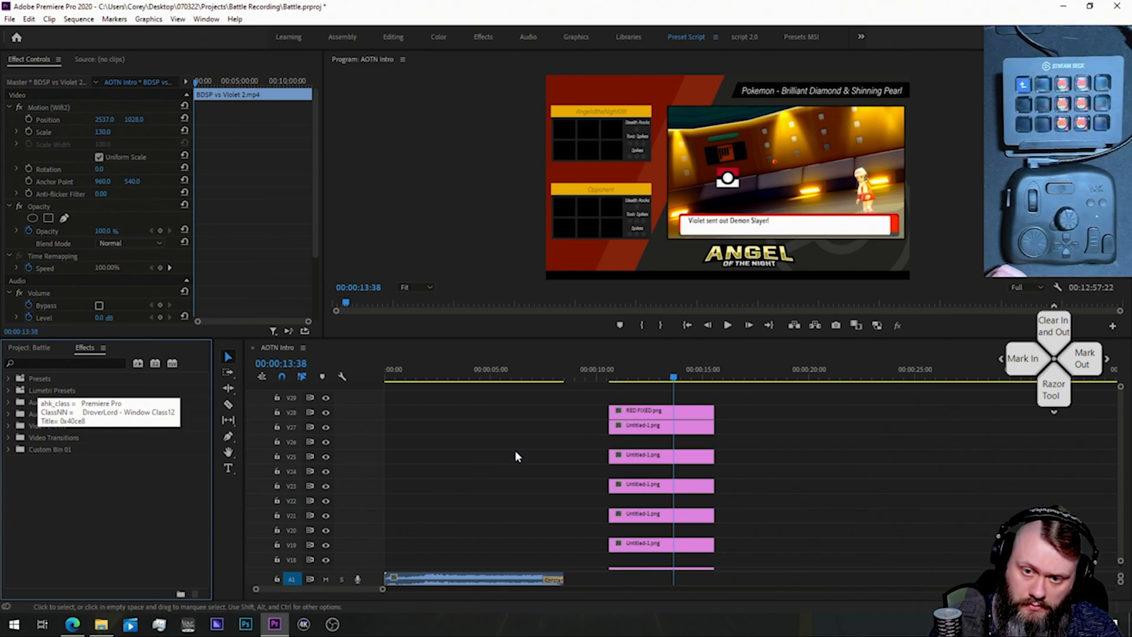
{"action": "left_click_drag", "start_coordinate": [1121, 389], "coordinate": [1120, 381]}
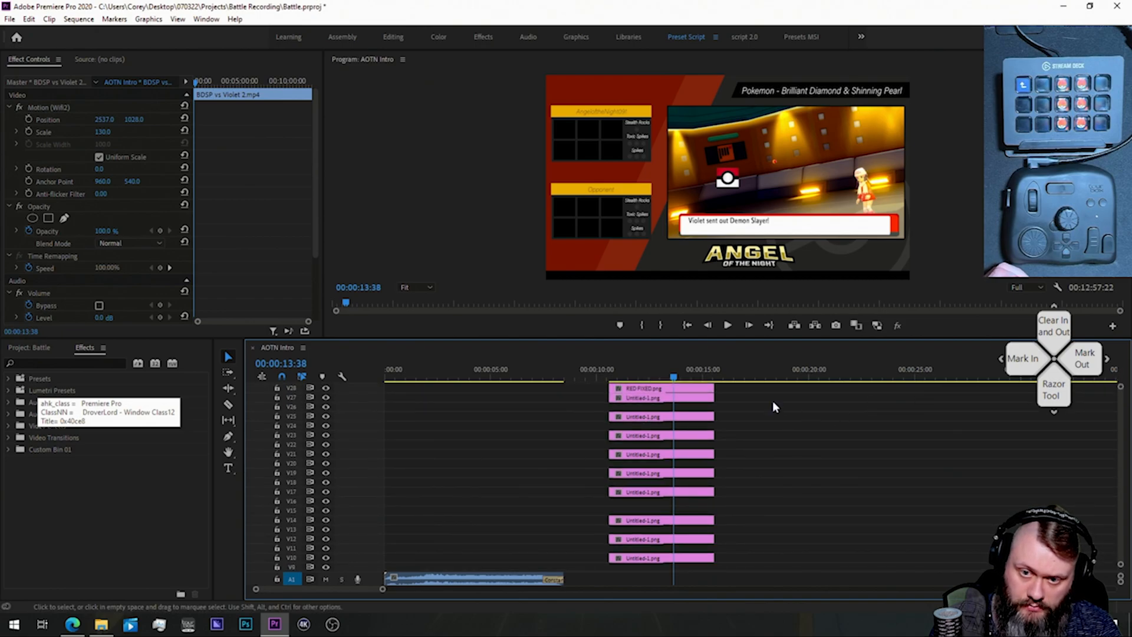
{"action": "left_click", "coordinate": [659, 400]}
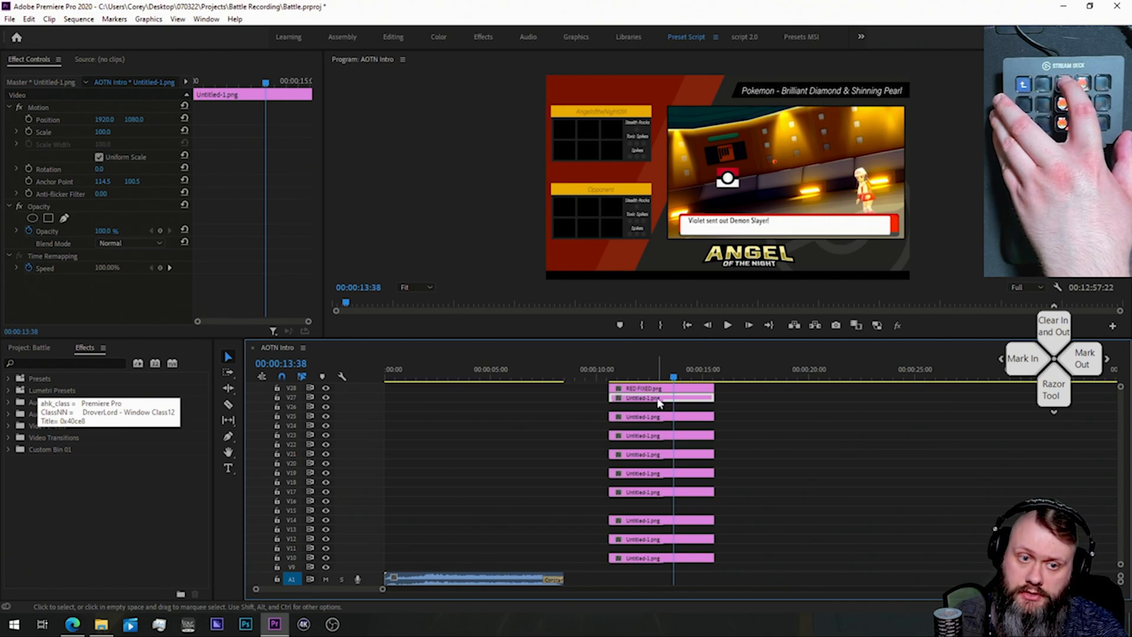
{"action": "key", "text": "shift+7"}
{"action": "key", "text": "shift+f"}
{"action": "type", "text": "t1p1"}
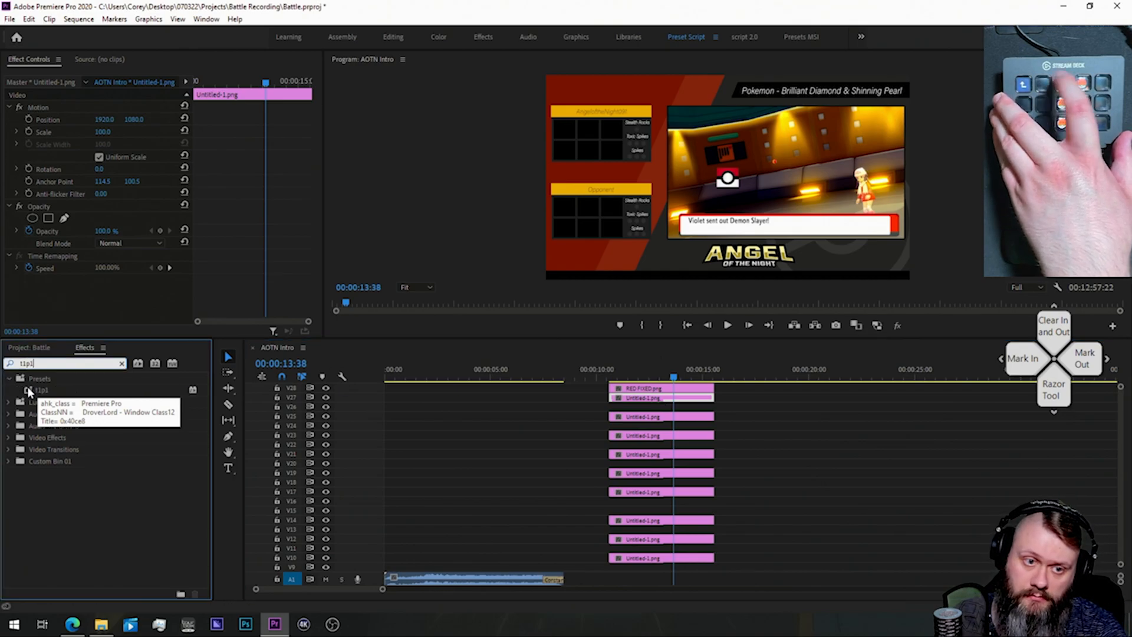
{"action": "left_click_drag", "start_coordinate": [29, 389], "coordinate": [658, 399]}
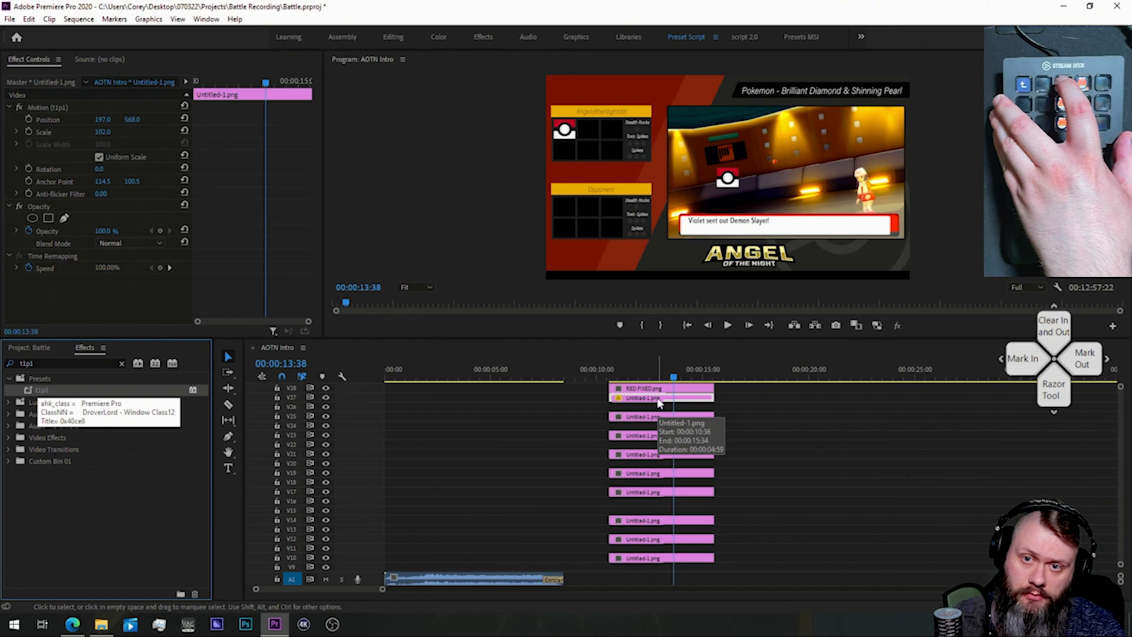
Step: Apply the t1p2 preset to the Untitled-1.png clip on V25 and the t1p3 preset to the one on V23
{"action": "left_click", "coordinate": [666, 418]}
{"action": "key", "text": "shift+f"}
{"action": "type", "text": "t1p2"}
{"action": "left_click_drag", "start_coordinate": [28, 390], "coordinate": [665, 418]}
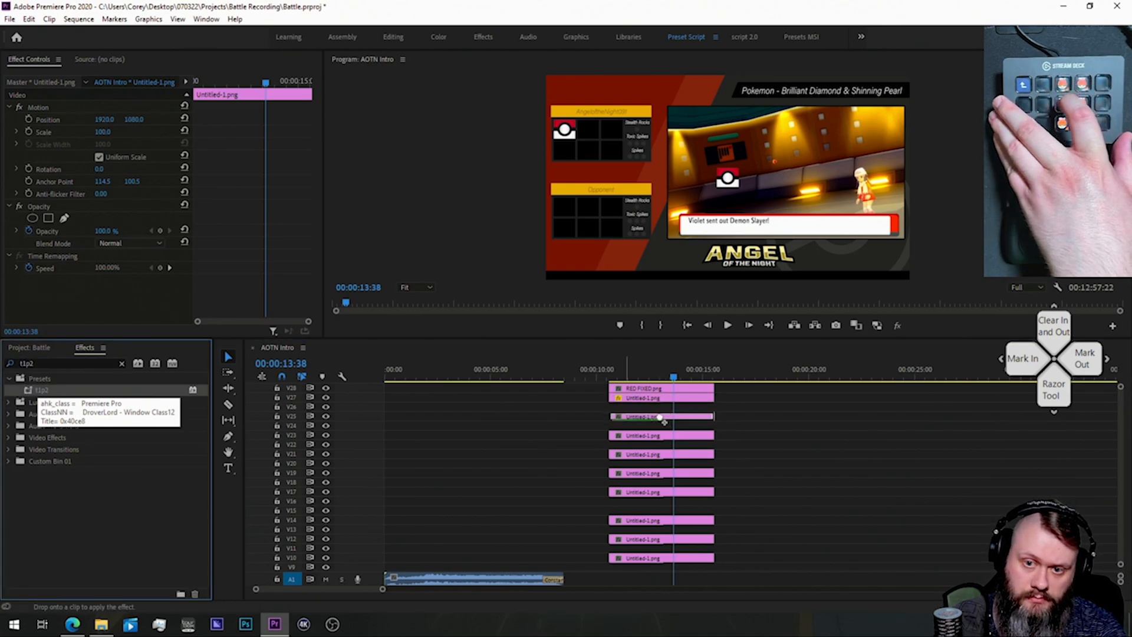
{"action": "left_click", "coordinate": [664, 440]}
{"action": "key", "text": "shift+f"}
{"action": "type", "text": "t1p3"}
{"action": "left_click_drag", "start_coordinate": [28, 390], "coordinate": [664, 440]}
Step: Apply the presets t1p4, t1p5 and t1p6 to the Untitled-1.png clips on V21, V19 and V17 respectively
{"action": "left_click", "coordinate": [664, 454]}
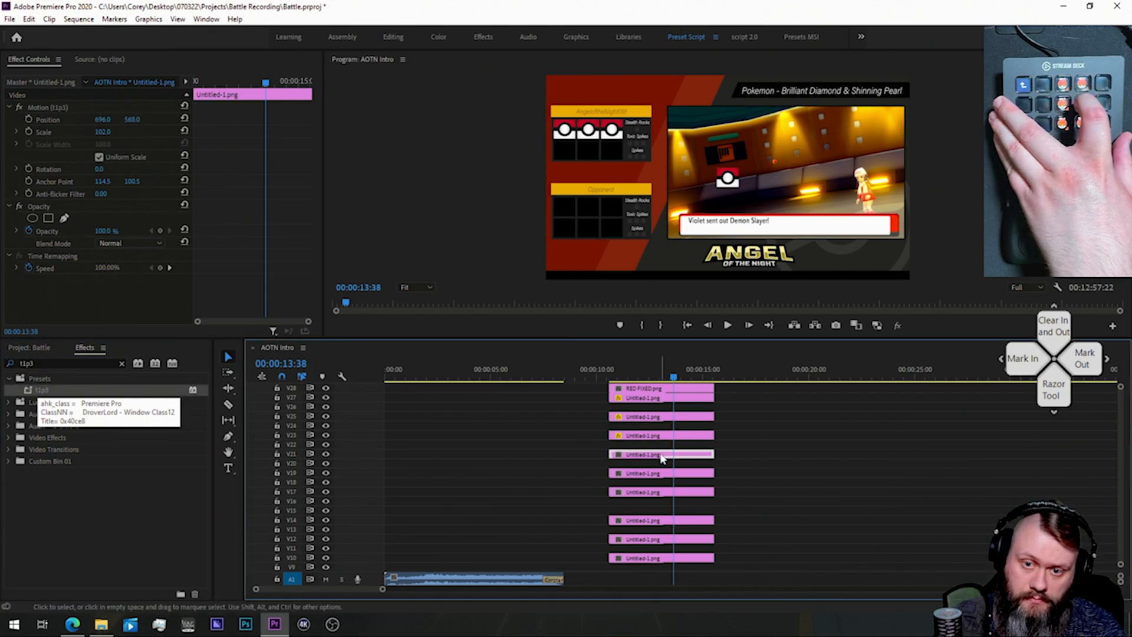
{"action": "key", "text": "shift+f"}
{"action": "type", "text": "t1p4"}
{"action": "left_click_drag", "start_coordinate": [29, 389], "coordinate": [662, 458]}
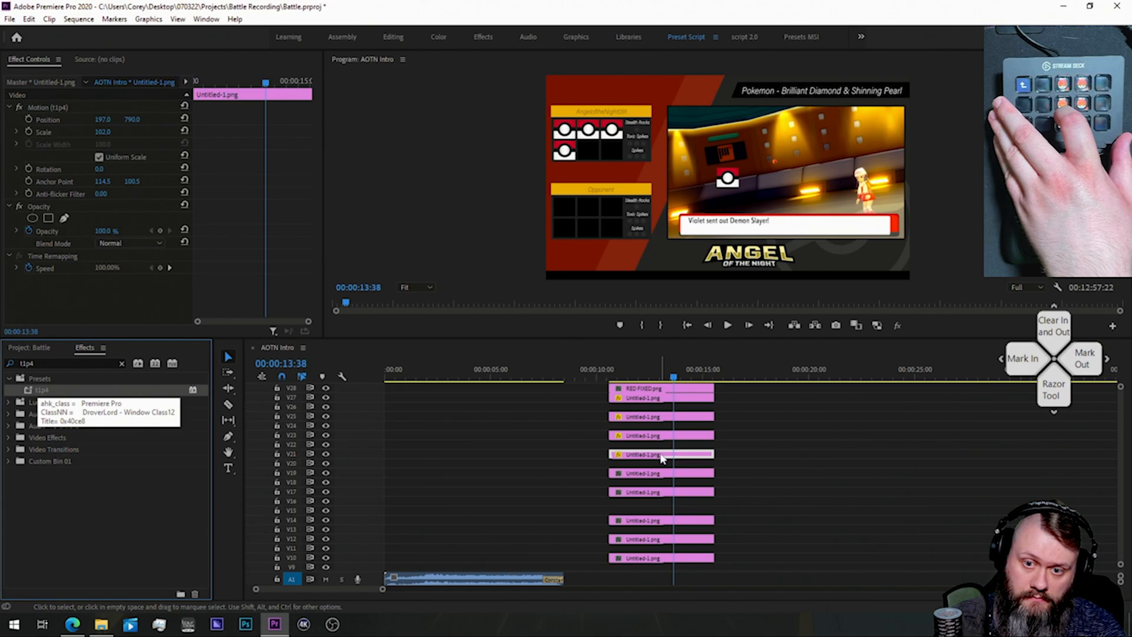
{"action": "left_click", "coordinate": [661, 475]}
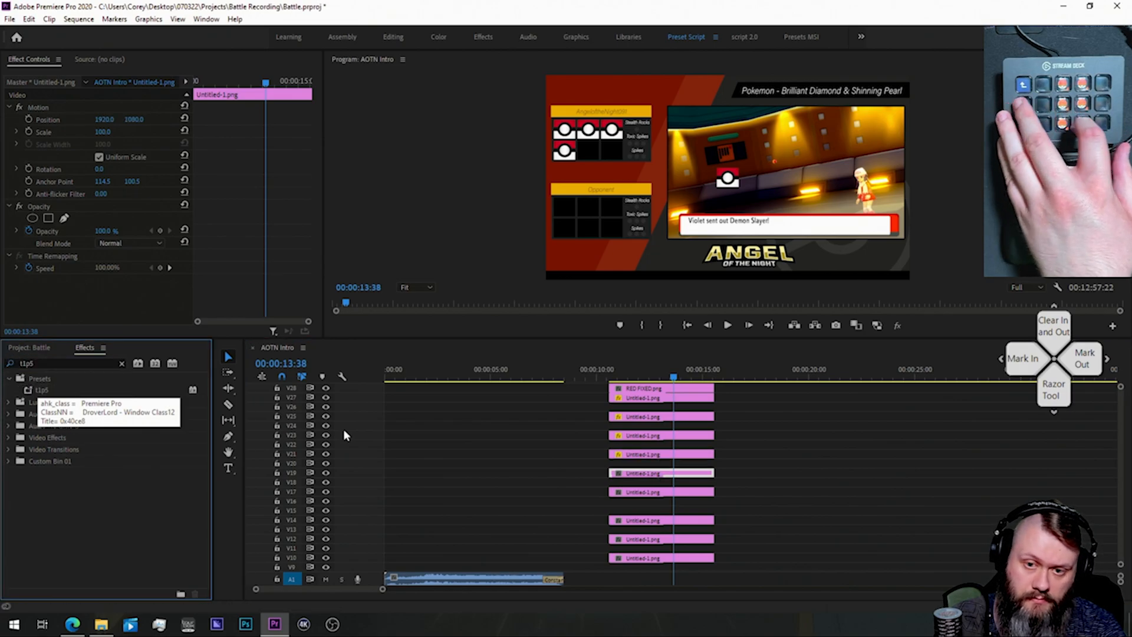
{"action": "left_click_drag", "start_coordinate": [19, 391], "coordinate": [662, 477]}
{"action": "type", "text": "t1p6"}
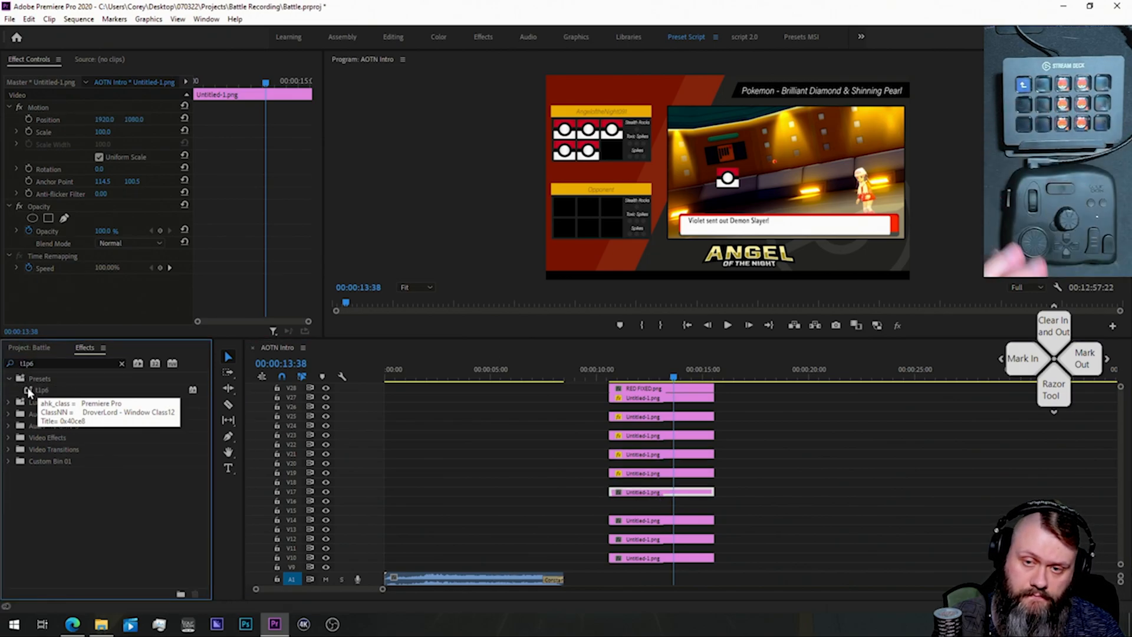
{"action": "left_click_drag", "start_coordinate": [18, 392], "coordinate": [655, 493]}
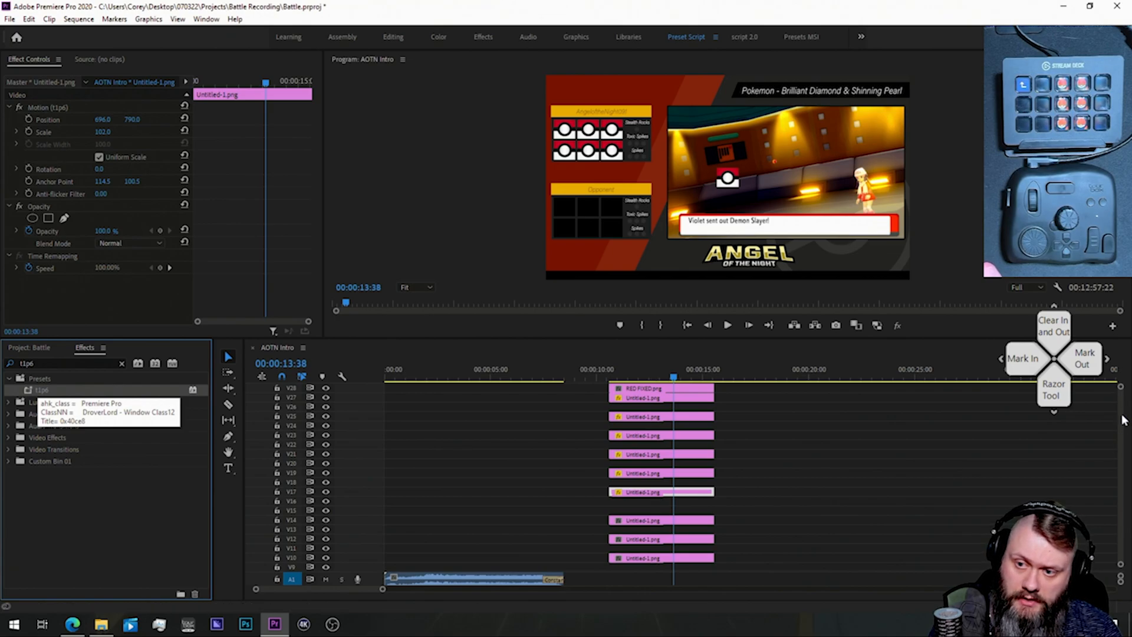
Step: Apply the t2p1 preset to the Untitled-1.png clip on V14 for the opponent's first team slot
{"action": "scroll", "coordinate": [793, 445], "scroll_direction": "down", "scroll_amount": 3}
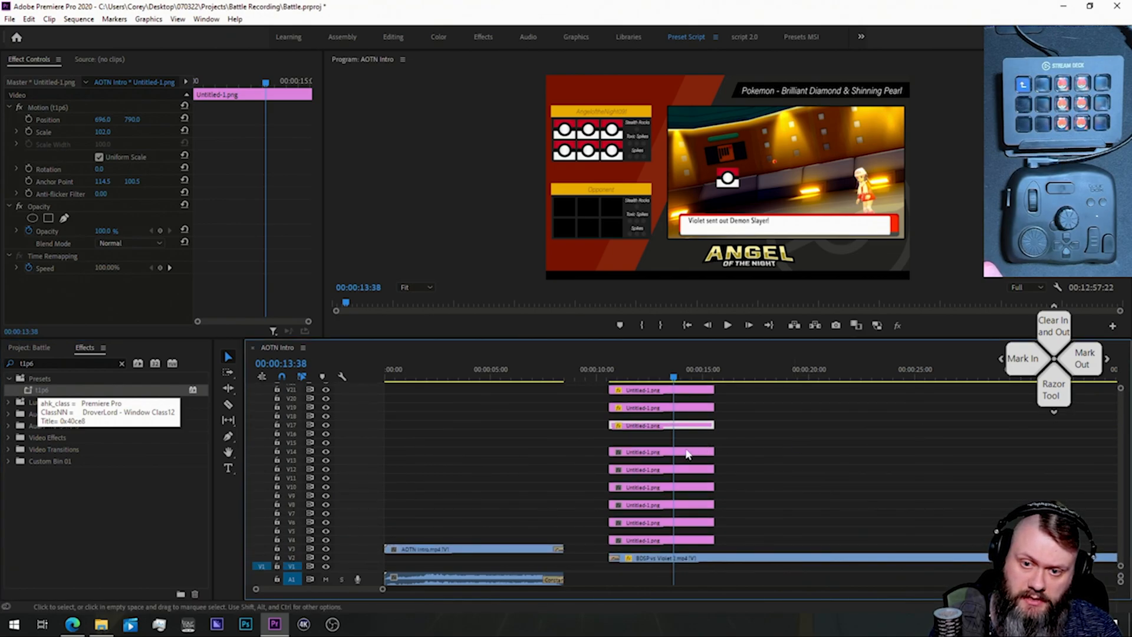
{"action": "left_click", "coordinate": [682, 453]}
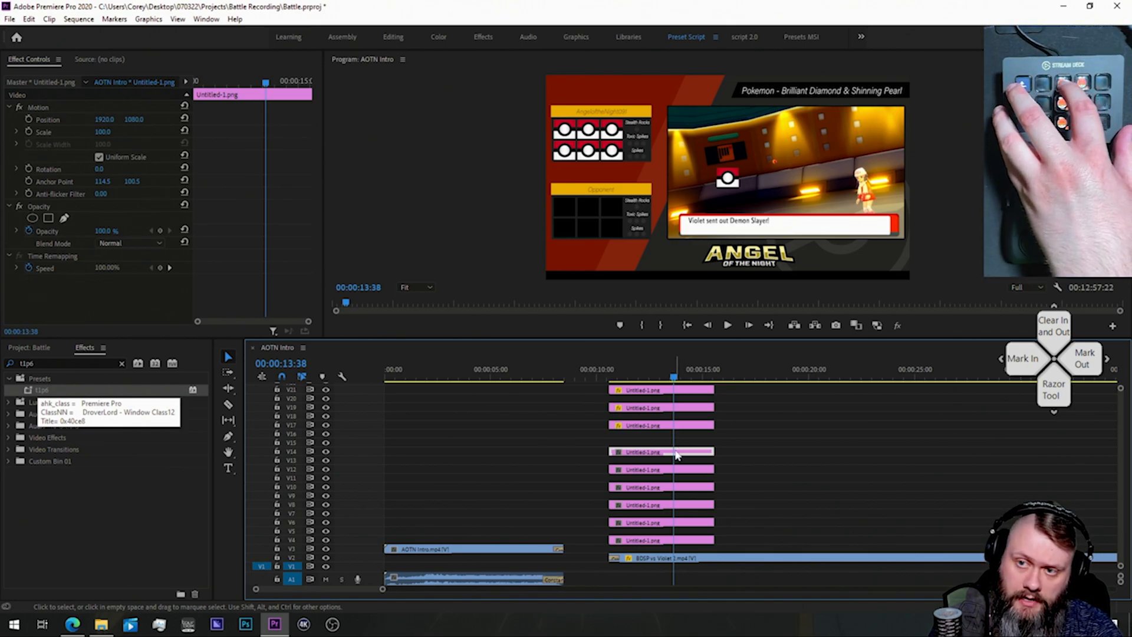
{"action": "key", "text": "shift+f"}
{"action": "type", "text": "t2p1"}
{"action": "left_click_drag", "start_coordinate": [28, 390], "coordinate": [676, 454]}
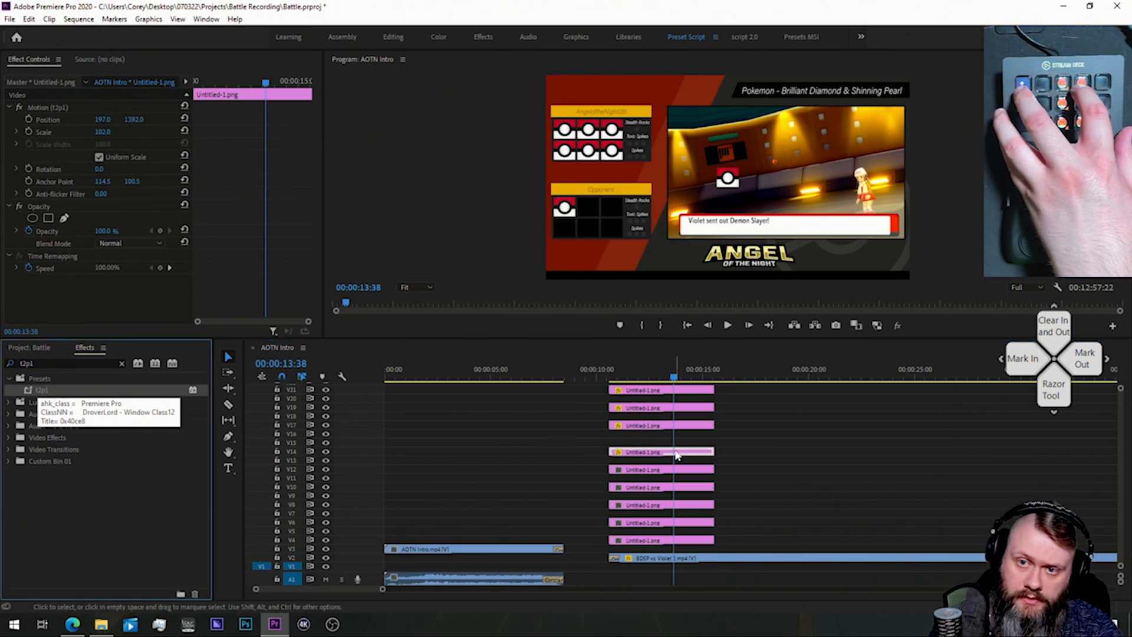
Step: Apply the t2p2 preset to the Untitled-1.png clip on V12 and the t2p3 preset to the one on V10
{"action": "left_click", "coordinate": [675, 471]}
{"action": "key", "text": "shift+f"}
{"action": "type", "text": "t2p2"}
{"action": "left_click_drag", "start_coordinate": [28, 390], "coordinate": [675, 469]}
{"action": "left_click", "coordinate": [674, 489]}
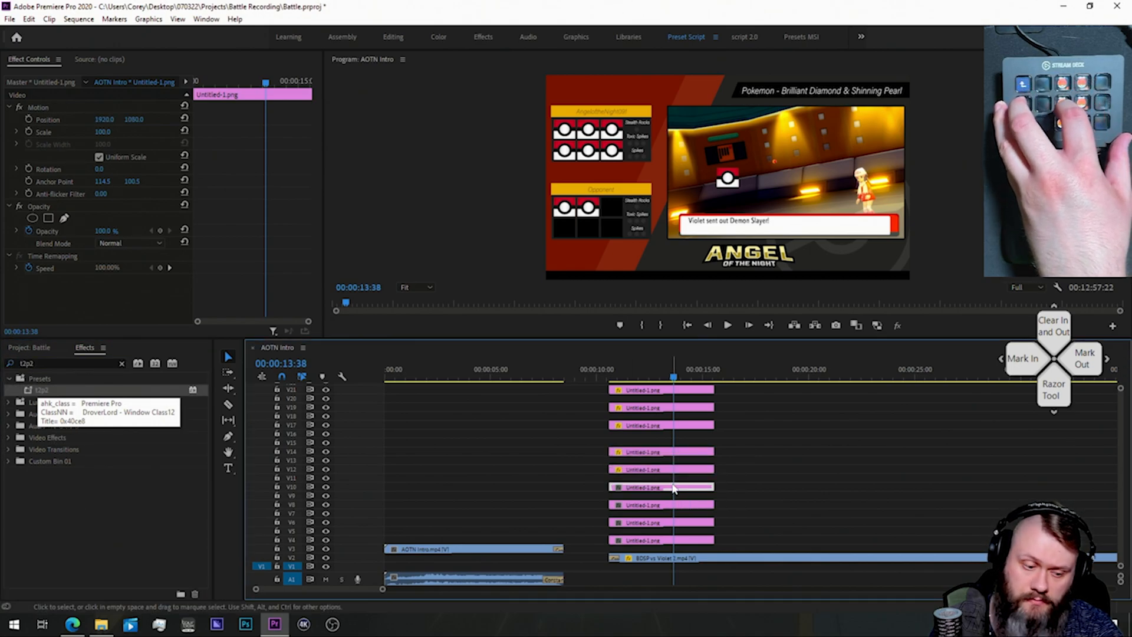
{"action": "key", "text": "shift+f"}
{"action": "type", "text": "t2p3"}
{"action": "left_click_drag", "start_coordinate": [28, 390], "coordinate": [674, 488]}
Step: Apply the t2p4 preset to the Untitled-1.png clip on V8 and the t2p5 preset to the one on V6
{"action": "key", "text": "shift+f"}
{"action": "type", "text": "t2p4"}
{"action": "left_click_drag", "start_coordinate": [24, 390], "coordinate": [674, 488]}
{"action": "left_click", "coordinate": [674, 505]}
{"action": "key", "text": "shift+f"}
{"action": "type", "text": "t2p5"}
{"action": "left_click_drag", "start_coordinate": [28, 390], "coordinate": [674, 505]}
Step: Apply the t2p6 preset to the Untitled-1.png clip on V4 for the opponent's last team slot
{"action": "left_click", "coordinate": [674, 523]}
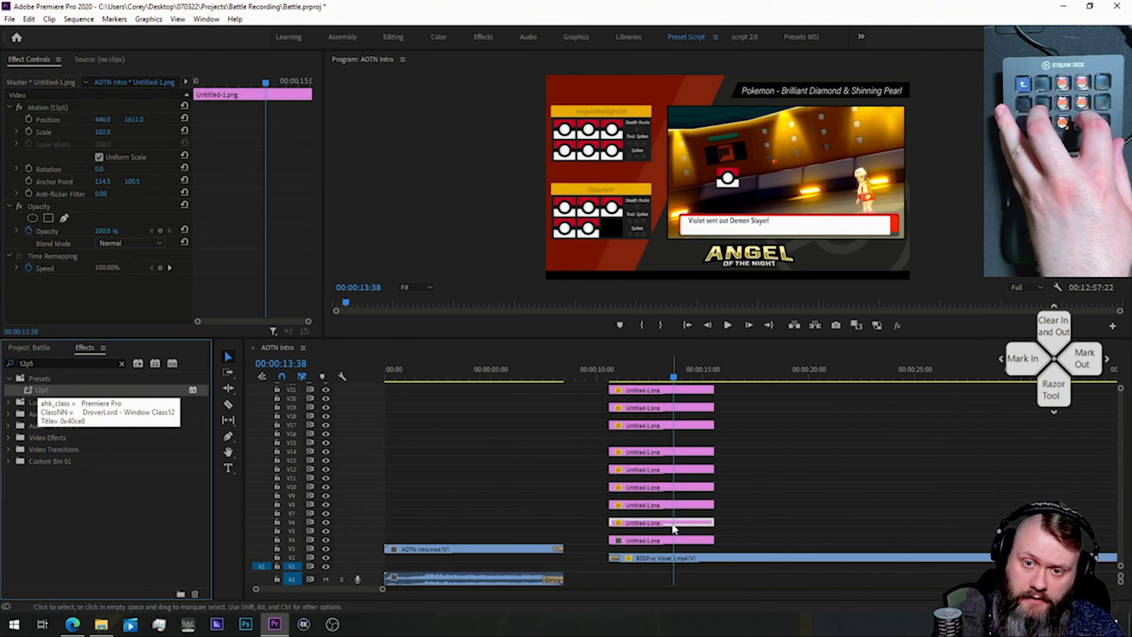
{"action": "key", "text": "shift+f"}
{"action": "type", "text": "t2p6"}
{"action": "left_click_drag", "start_coordinate": [28, 390], "coordinate": [674, 523]}
{"action": "left_click", "coordinate": [674, 541]}
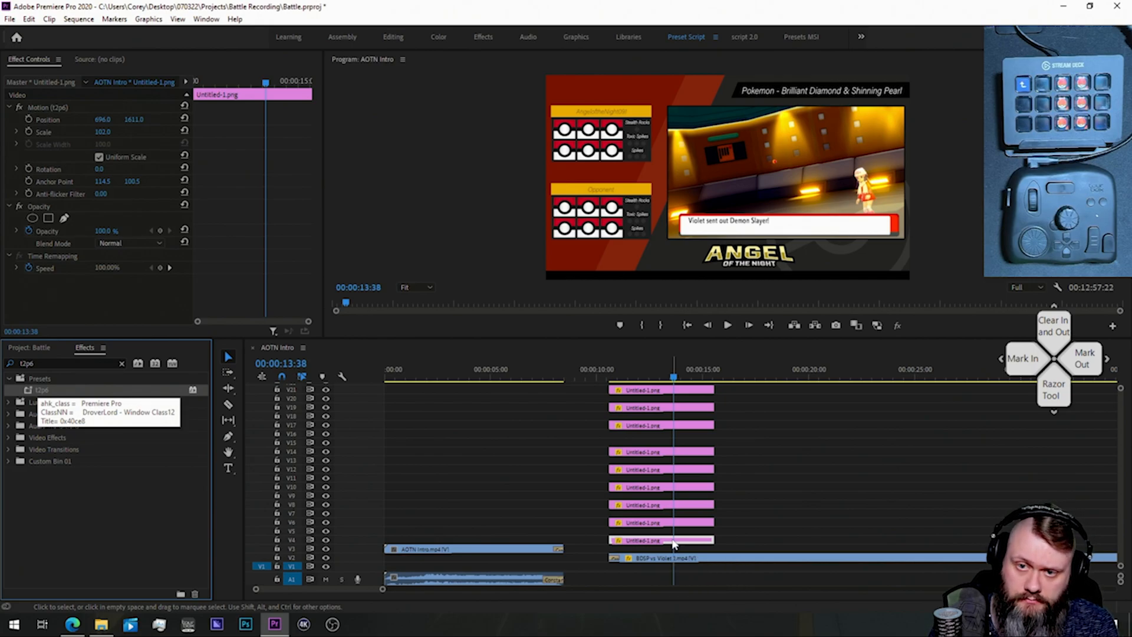
Step: Apply the default transition to the start of each opponent Untitled-1.png clip on V4, V6, V8, V10, V12 and V14
{"action": "right_click", "coordinate": [613, 538]}
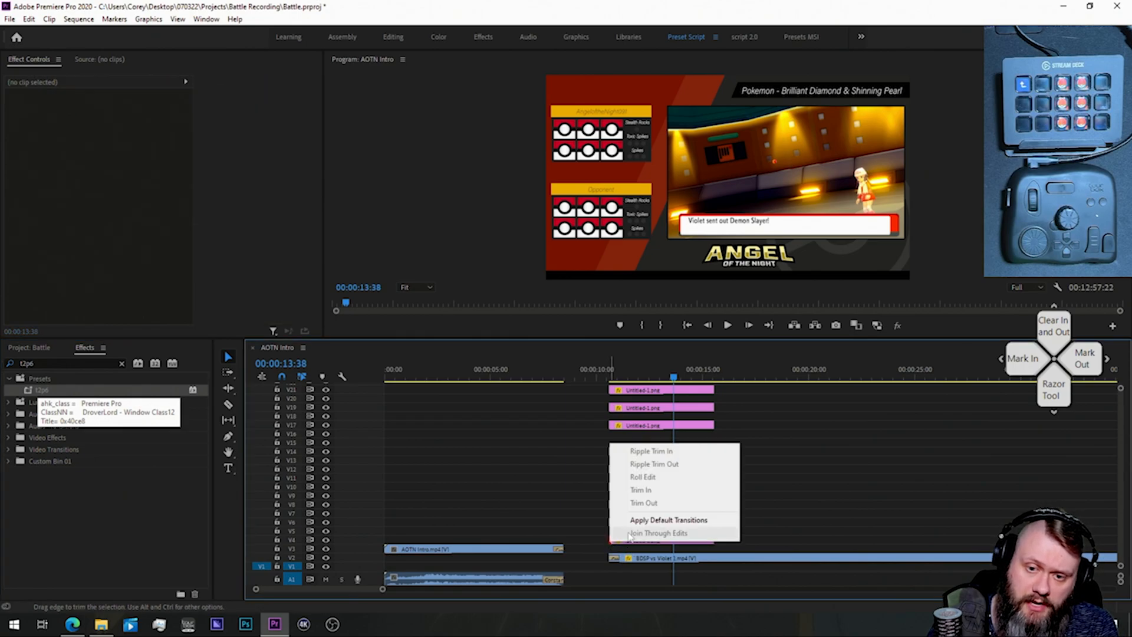
{"action": "left_click", "coordinate": [630, 520]}
{"action": "right_click", "coordinate": [613, 522]}
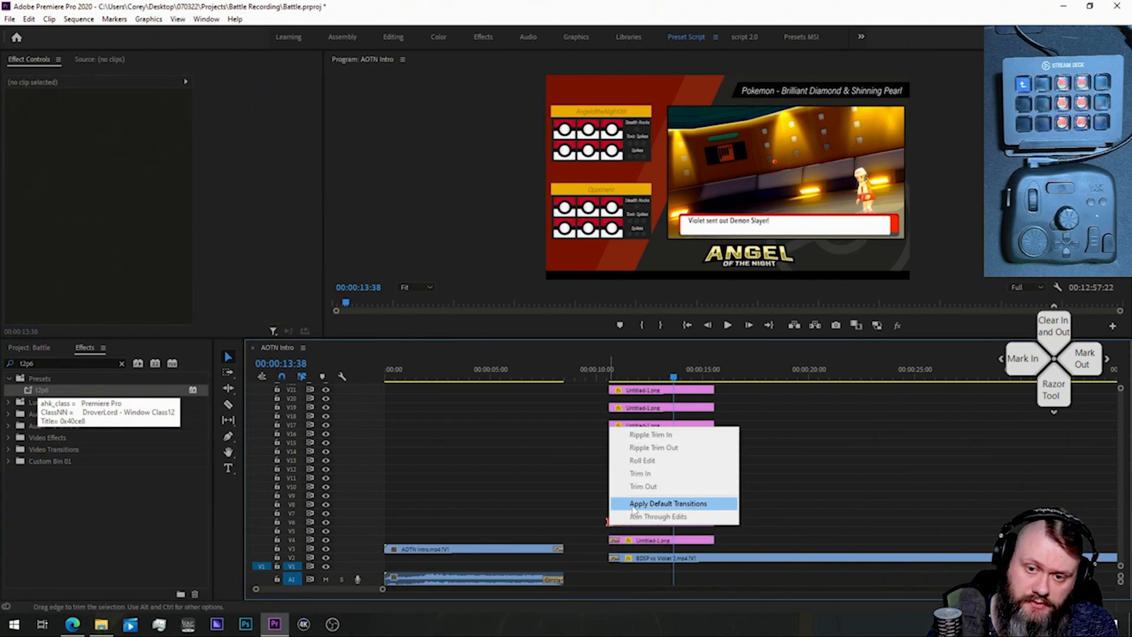
{"action": "left_click", "coordinate": [623, 504]}
{"action": "right_click", "coordinate": [615, 505]}
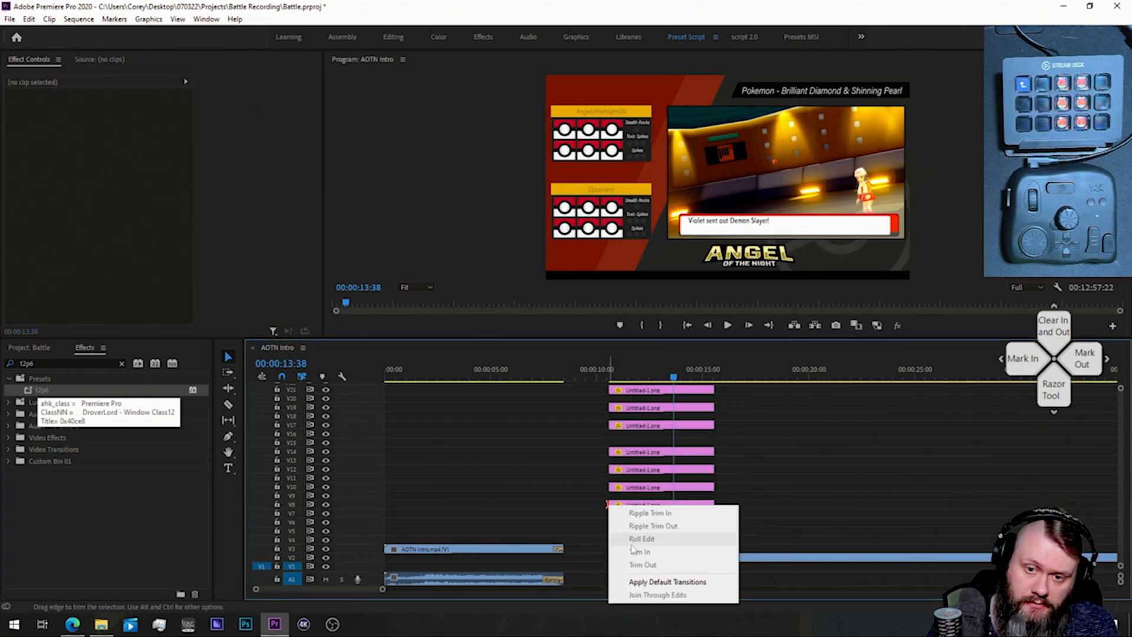
{"action": "left_click", "coordinate": [631, 580]}
{"action": "right_click", "coordinate": [613, 488]}
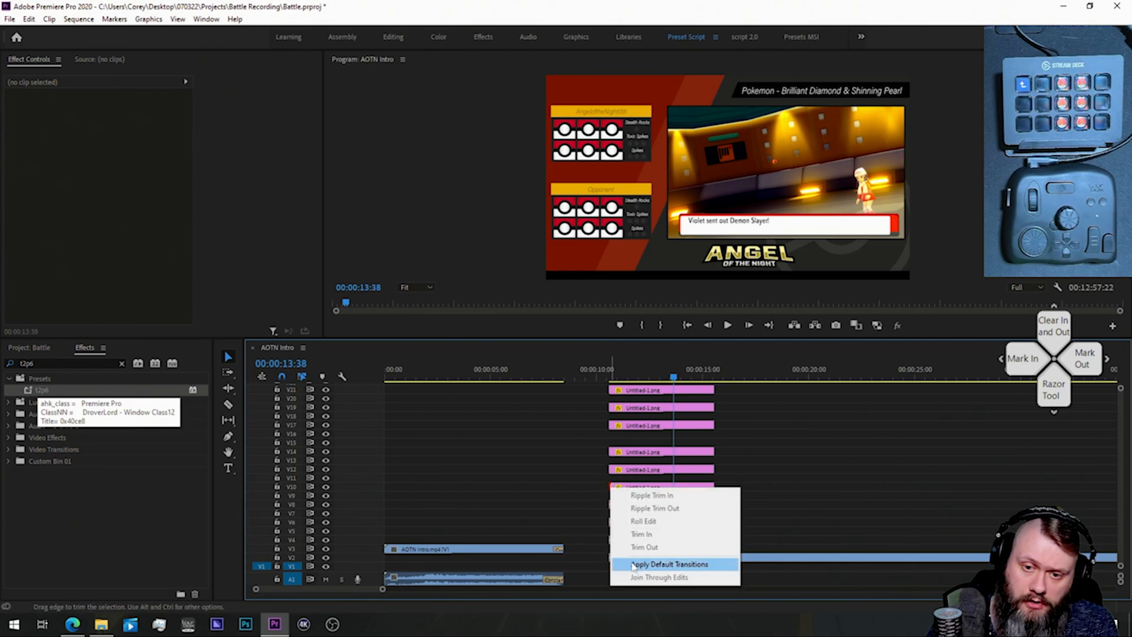
{"action": "left_click", "coordinate": [629, 562]}
{"action": "right_click", "coordinate": [613, 470]}
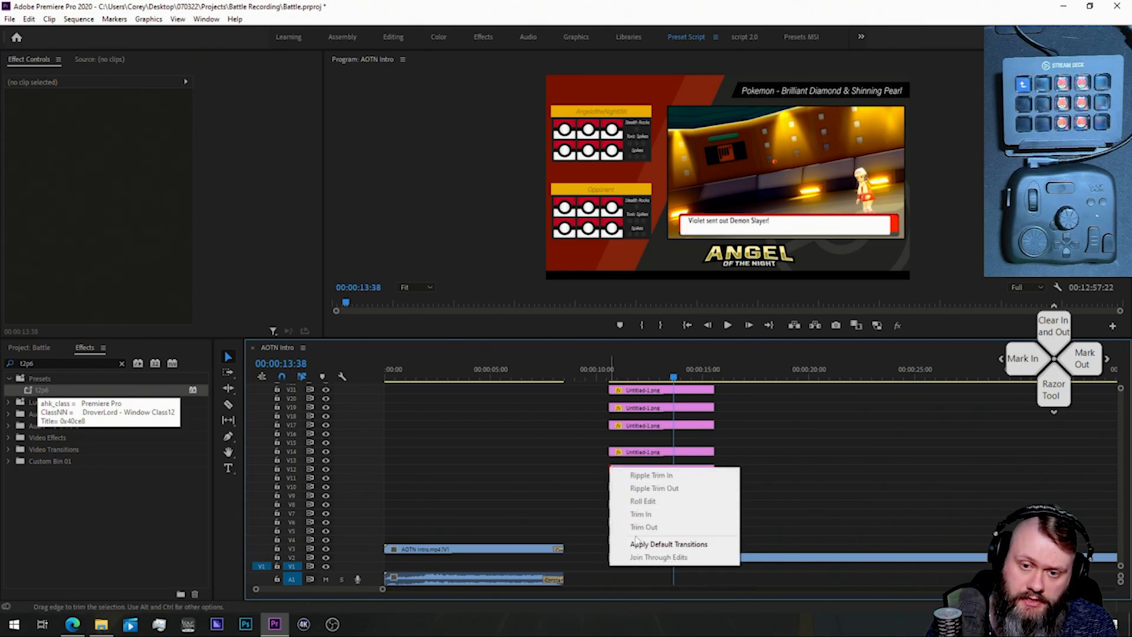
{"action": "left_click", "coordinate": [630, 544]}
{"action": "right_click", "coordinate": [614, 453]}
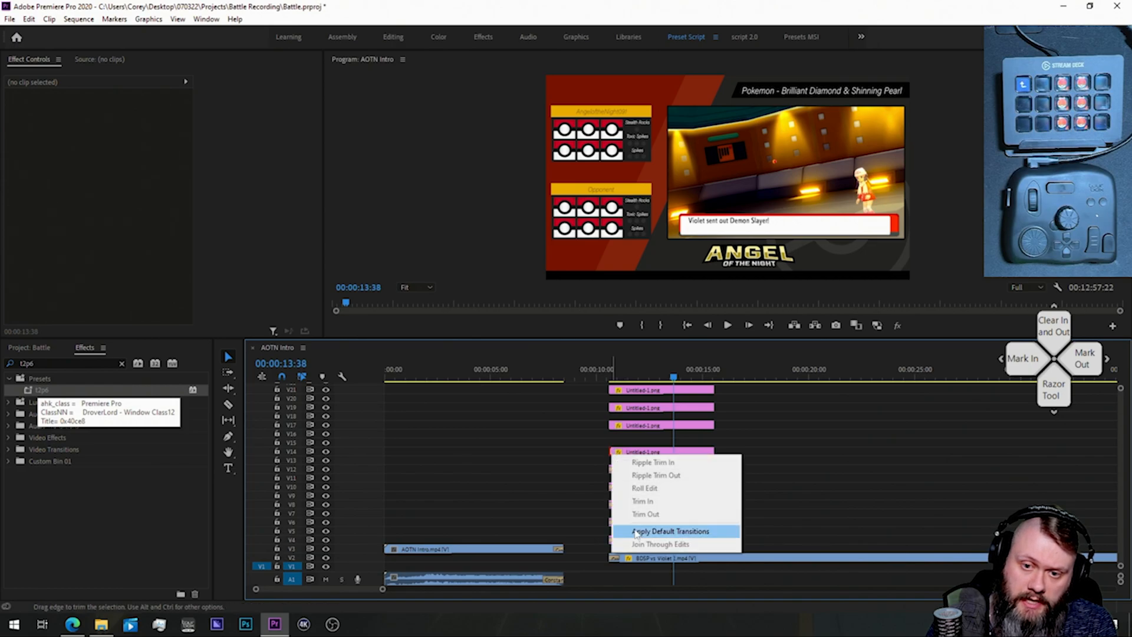
{"action": "left_click", "coordinate": [630, 527]}
Step: Apply the default transition to the start of the Untitled-1.png clips on V17, V19, V21 and V23
{"action": "scroll", "coordinate": [831, 486], "scroll_direction": "up", "scroll_amount": 3}
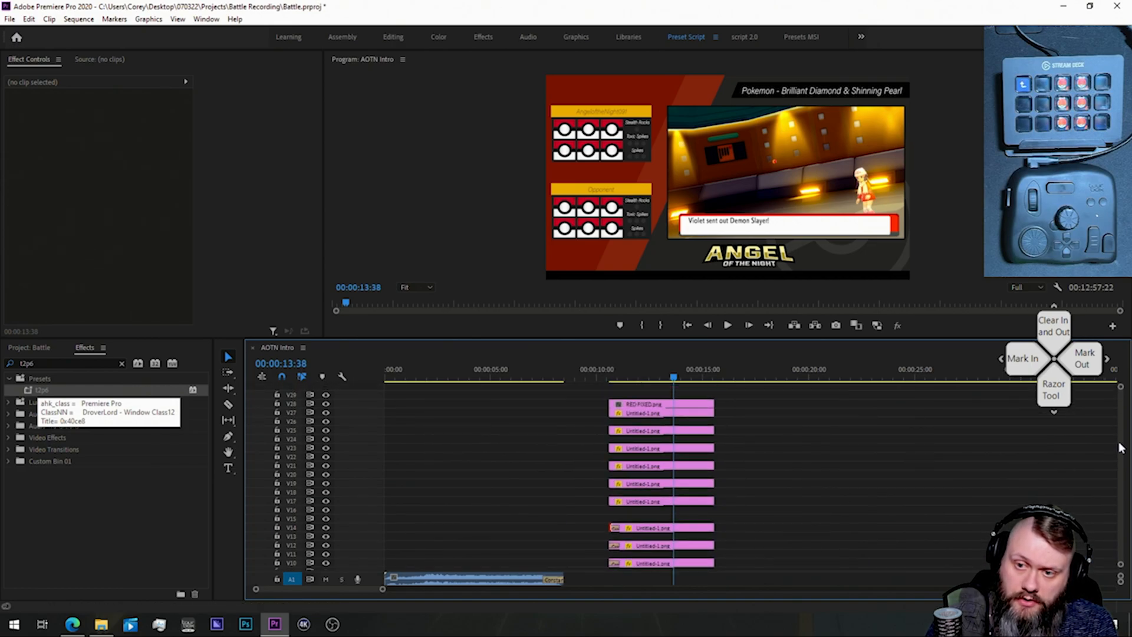
{"action": "right_click", "coordinate": [612, 502]}
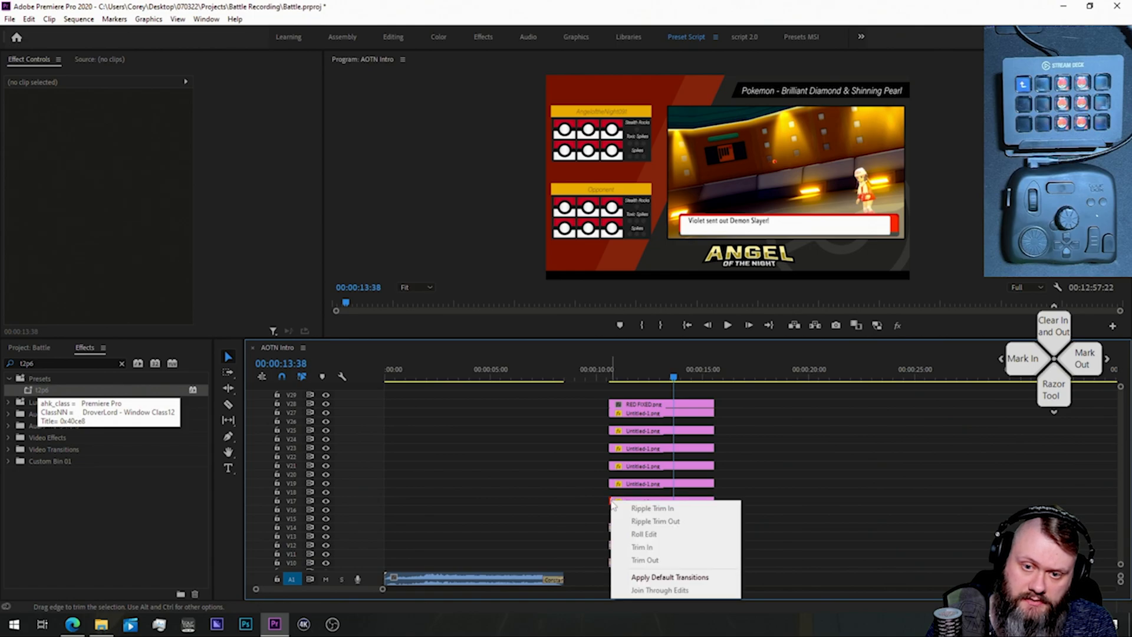
{"action": "left_click", "coordinate": [632, 576]}
{"action": "right_click", "coordinate": [612, 484]}
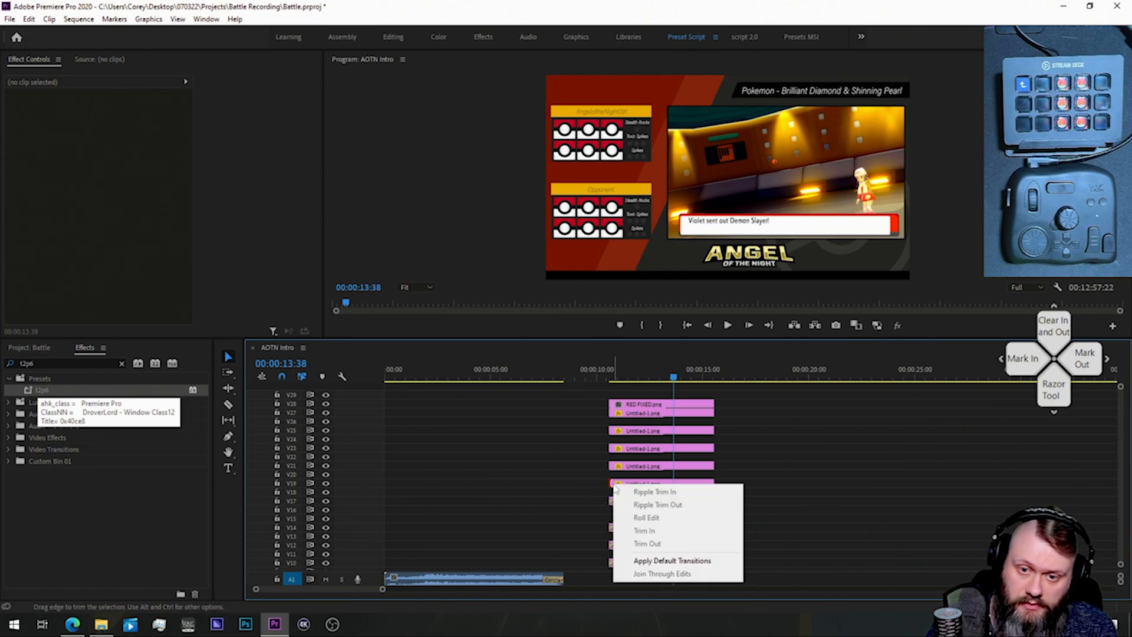
{"action": "left_click", "coordinate": [637, 560]}
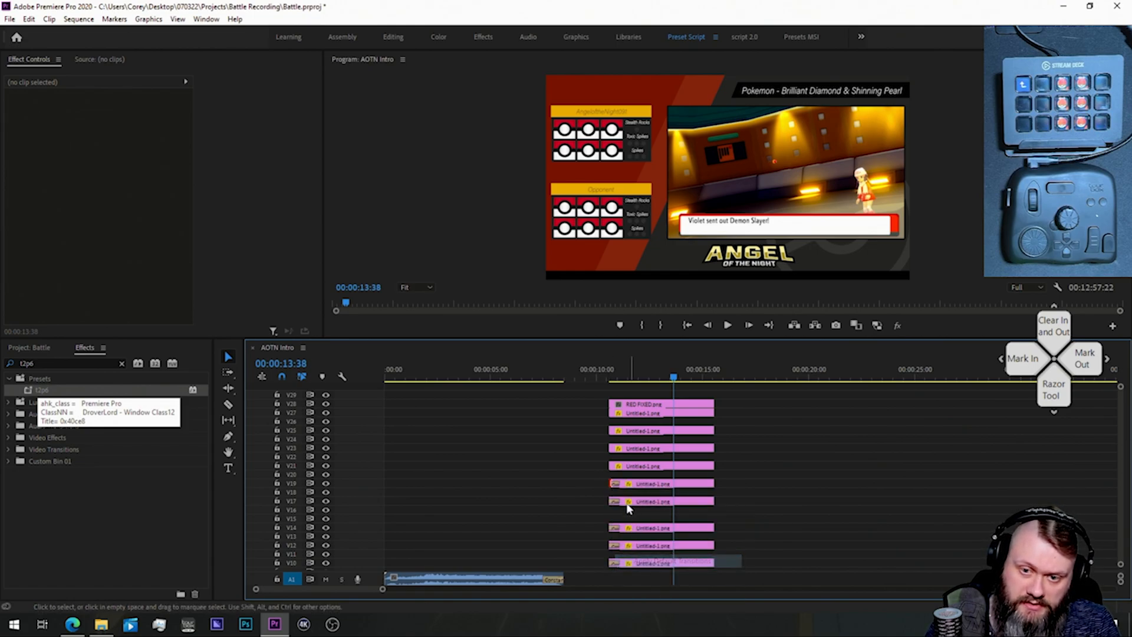
{"action": "right_click", "coordinate": [612, 466]}
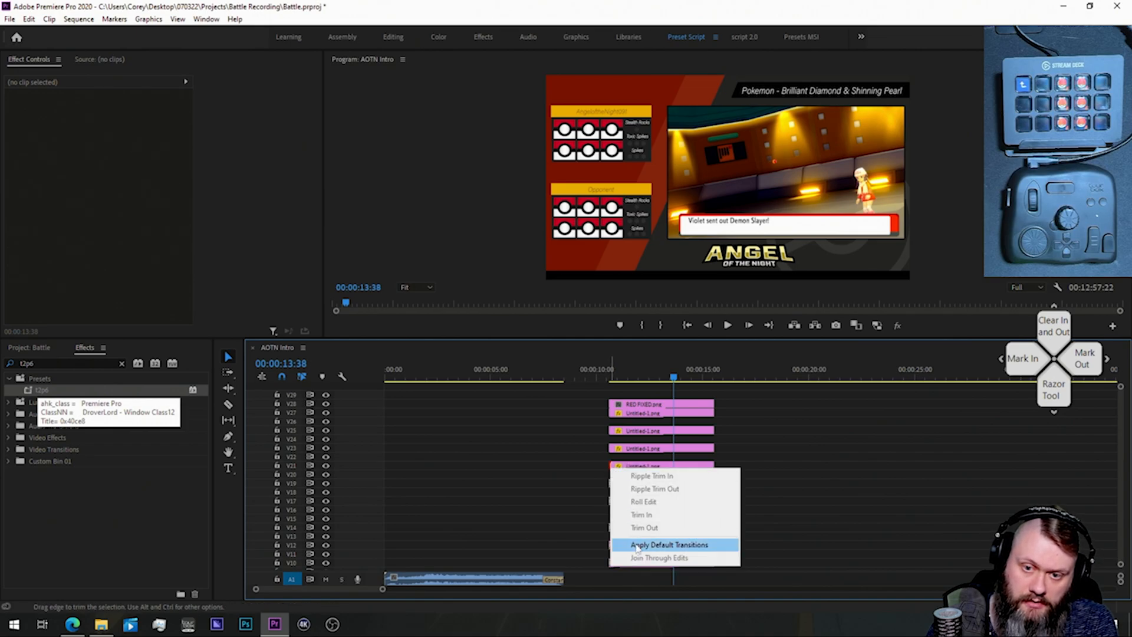
{"action": "left_click", "coordinate": [654, 545]}
{"action": "right_click", "coordinate": [612, 449]}
{"action": "left_click", "coordinate": [649, 528]}
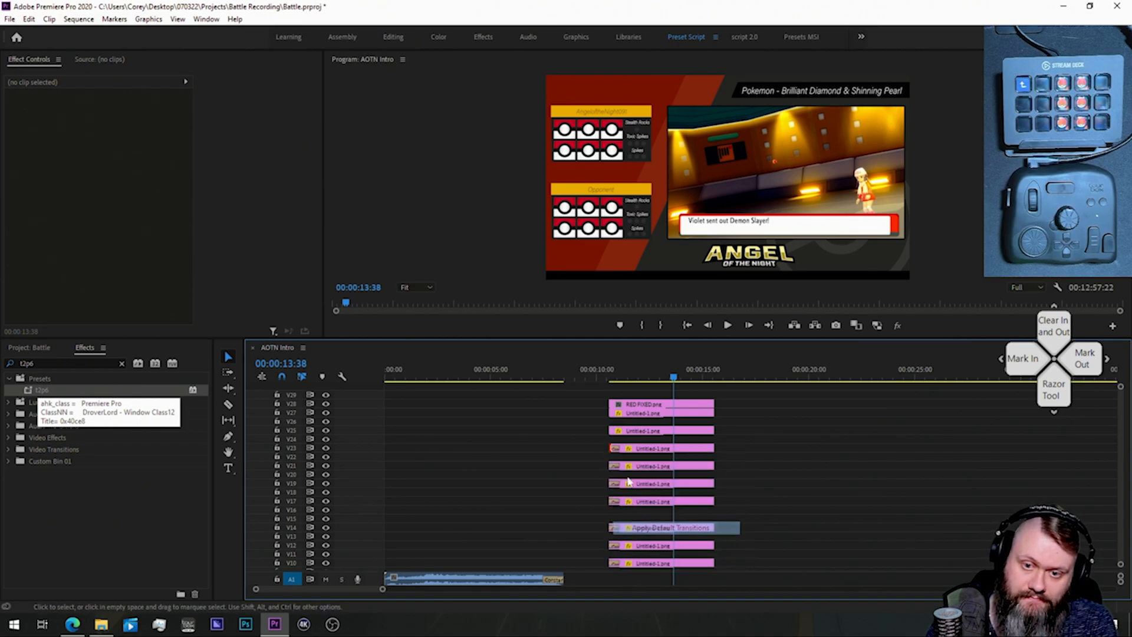
Step: Apply the default transition to the start of the Untitled-1.png clips on V25 and V27 and the RED FIXED.png clip on V28
{"action": "right_click", "coordinate": [612, 431]}
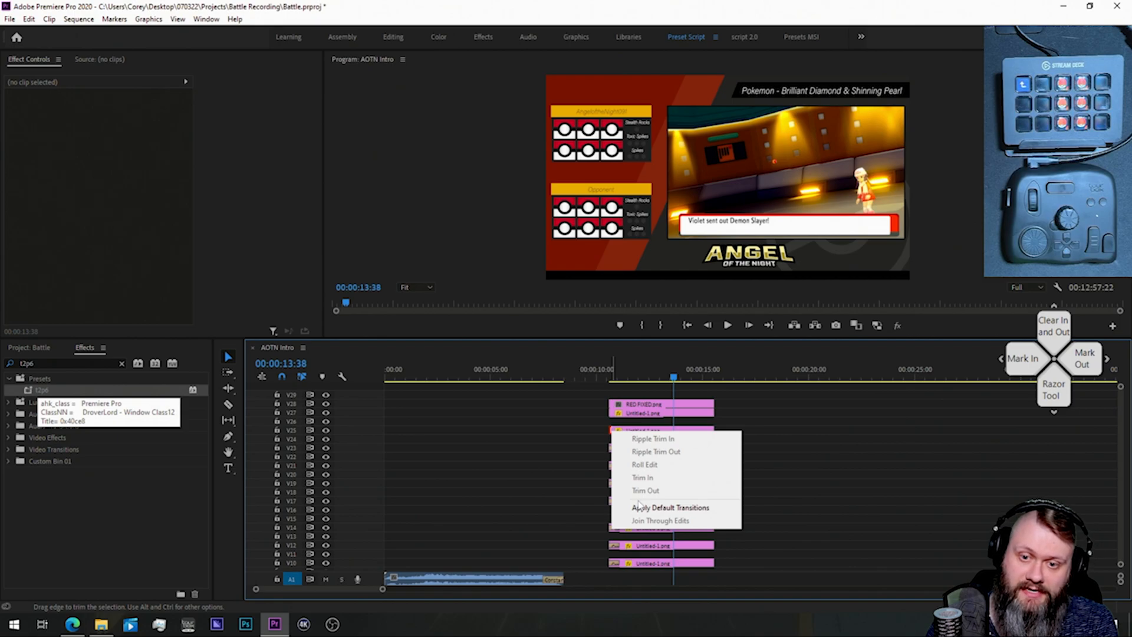
{"action": "left_click", "coordinate": [648, 507]}
{"action": "right_click", "coordinate": [612, 413]}
{"action": "left_click", "coordinate": [649, 490]}
{"action": "right_click", "coordinate": [612, 402]}
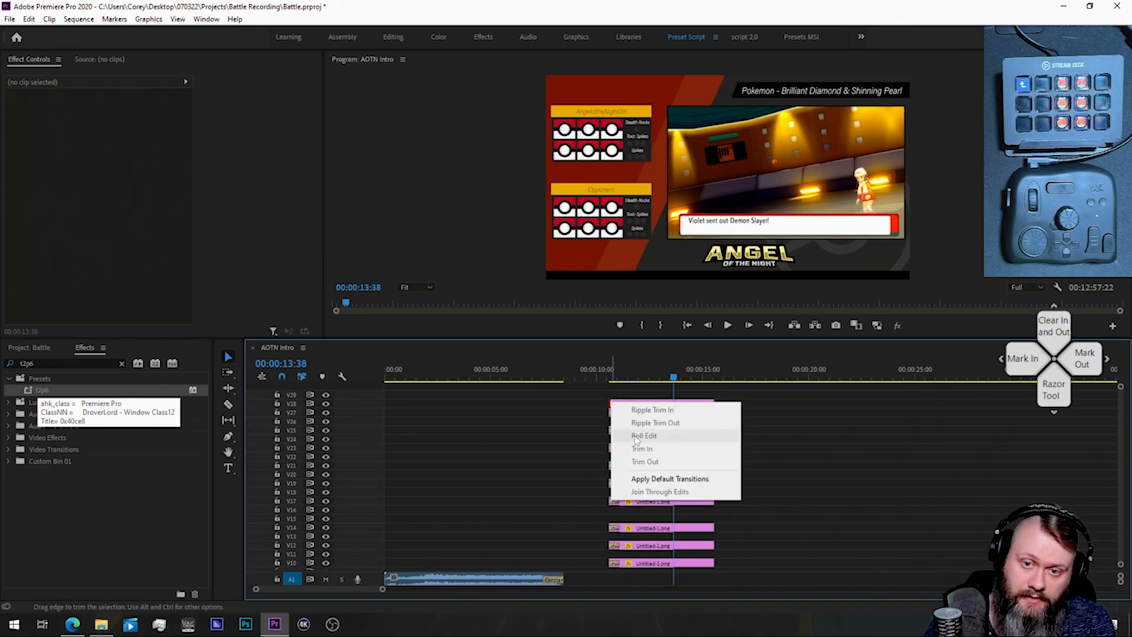
{"action": "left_click", "coordinate": [639, 481]}
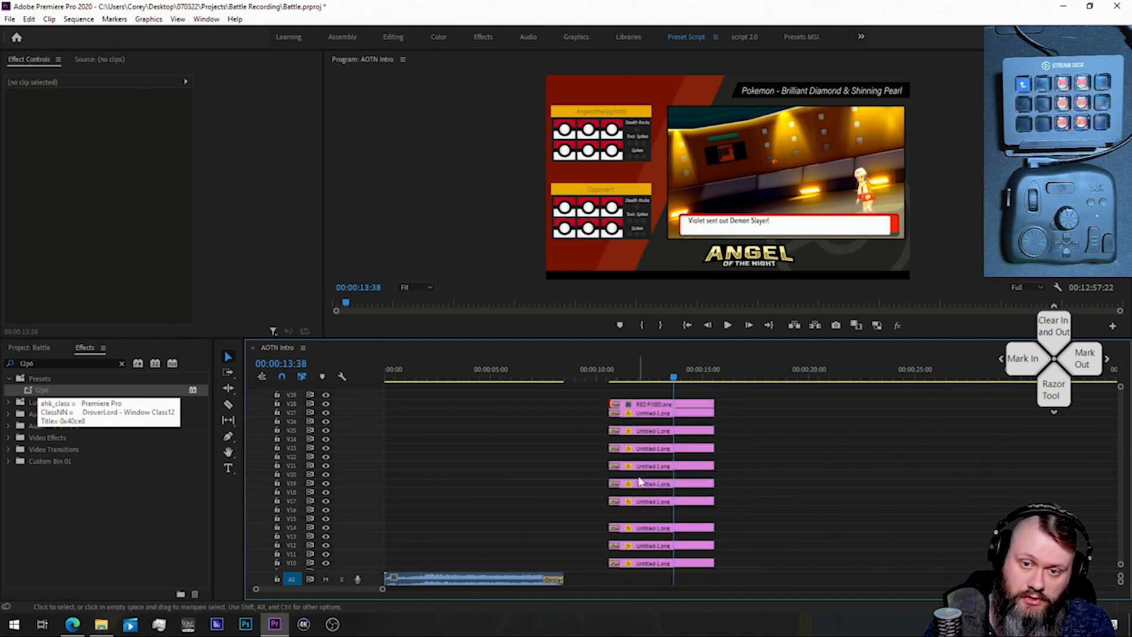
Step: Select RED FIXED.png and all twelve Untitled-1.png clips, and extend their ends together to about 00:12:30, near the end of the gameplay clip
{"action": "left_click", "coordinate": [662, 407]}
{"action": "left_click", "coordinate": [661, 414], "text": "shift"}
{"action": "left_click", "coordinate": [661, 431], "text": "shift"}
{"action": "left_click", "coordinate": [663, 449], "text": "shift"}
{"action": "left_click", "coordinate": [664, 467], "text": "shift"}
{"action": "left_click", "coordinate": [667, 484], "text": "shift"}
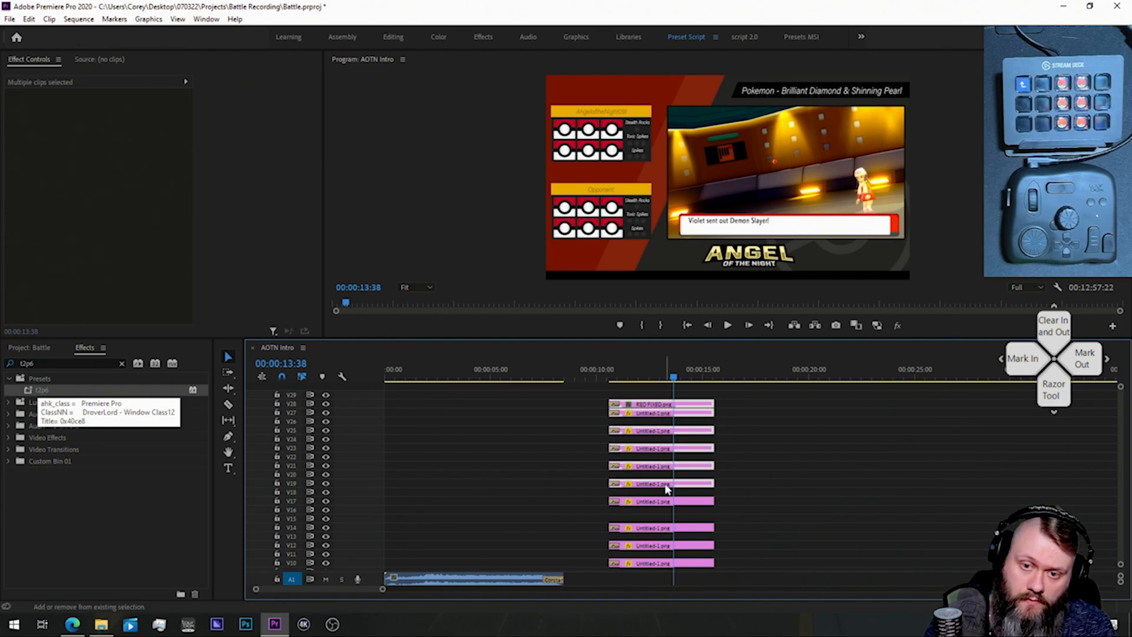
{"action": "left_click", "coordinate": [665, 503], "text": "shift"}
{"action": "left_click", "coordinate": [665, 529], "text": "shift"}
{"action": "left_click", "coordinate": [665, 546], "text": "shift"}
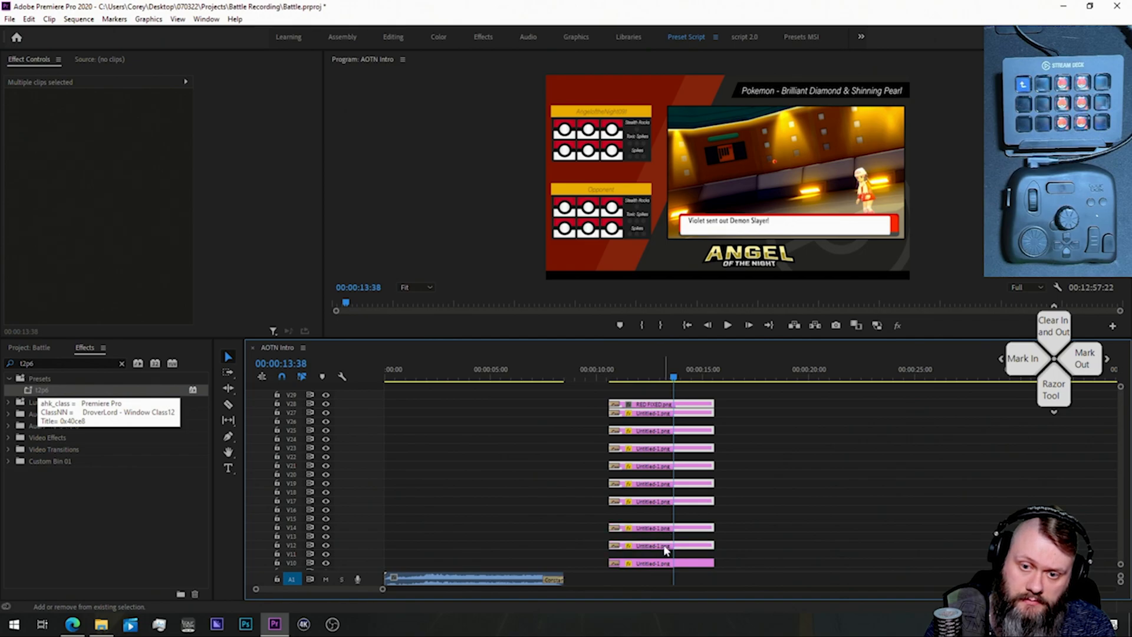
{"action": "left_click", "coordinate": [666, 564], "text": "shift"}
{"action": "scroll", "coordinate": [1122, 414], "scroll_direction": "down", "scroll_amount": 5}
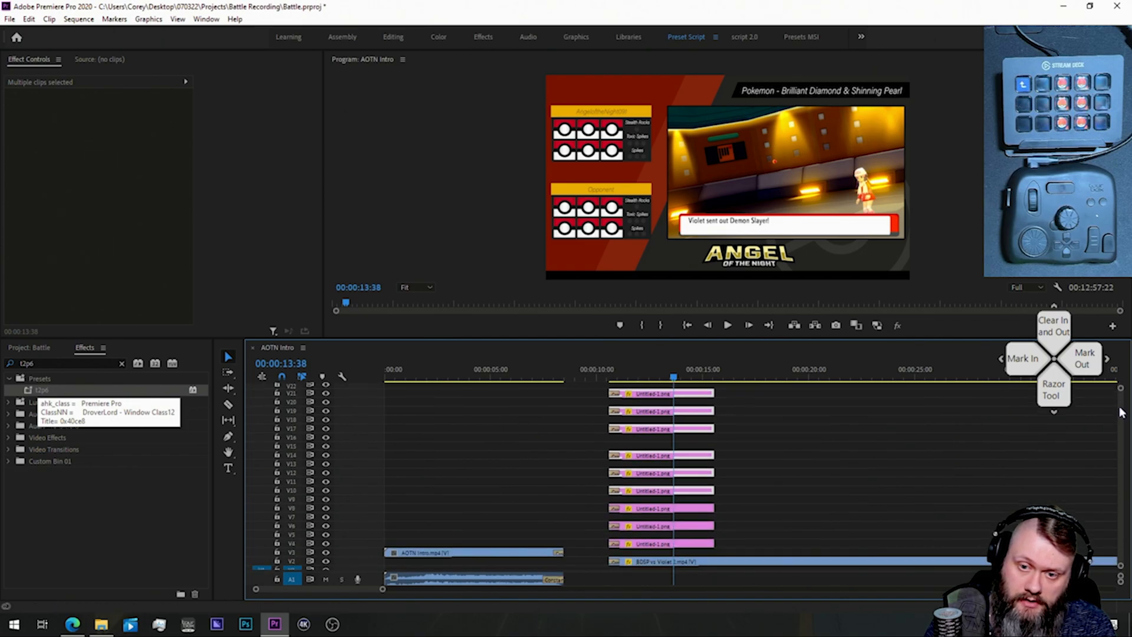
{"action": "left_click", "coordinate": [699, 504], "text": "shift"}
{"action": "left_click", "coordinate": [695, 520], "text": "shift"}
{"action": "left_click", "coordinate": [693, 539], "text": "shift"}
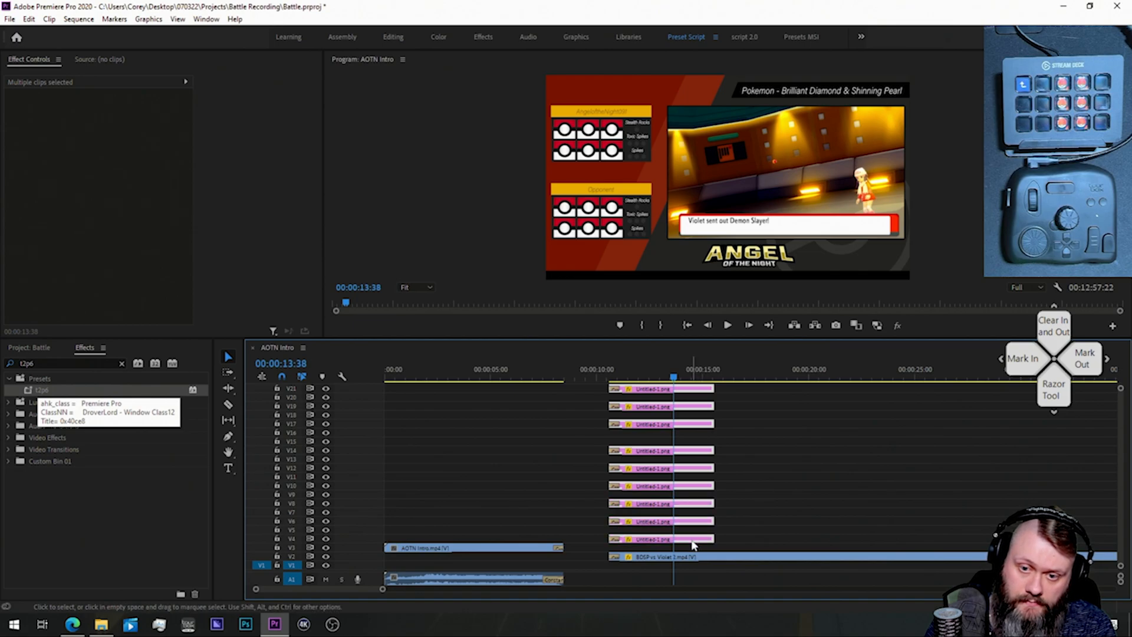
{"action": "key", "text": "minus"}
{"action": "key", "text": "minus"}
{"action": "key", "text": "minus"}
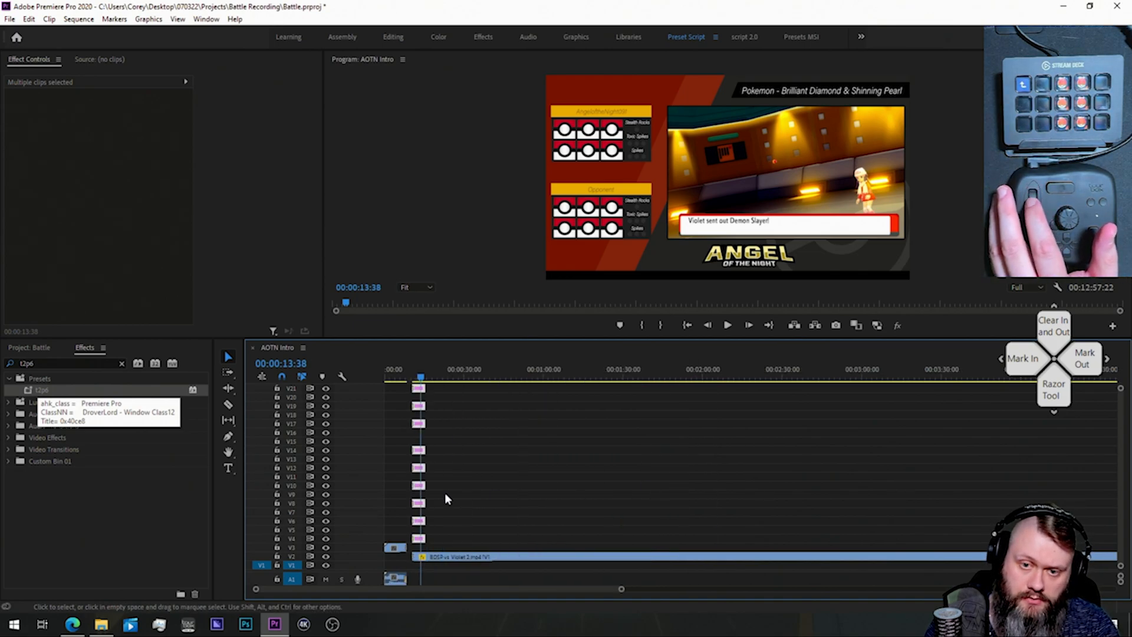
{"action": "left_click_drag", "start_coordinate": [462, 486], "coordinate": [971, 487]}
{"action": "key", "text": "minus"}
{"action": "key", "text": "minus"}
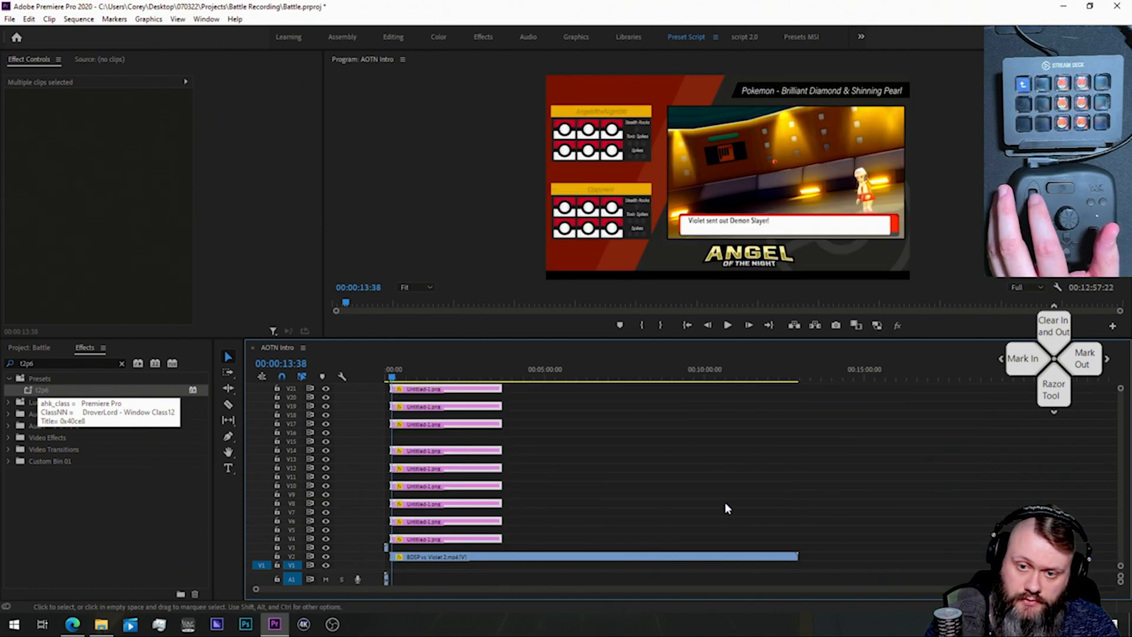
{"action": "left_click_drag", "start_coordinate": [649, 469], "coordinate": [784, 469]}
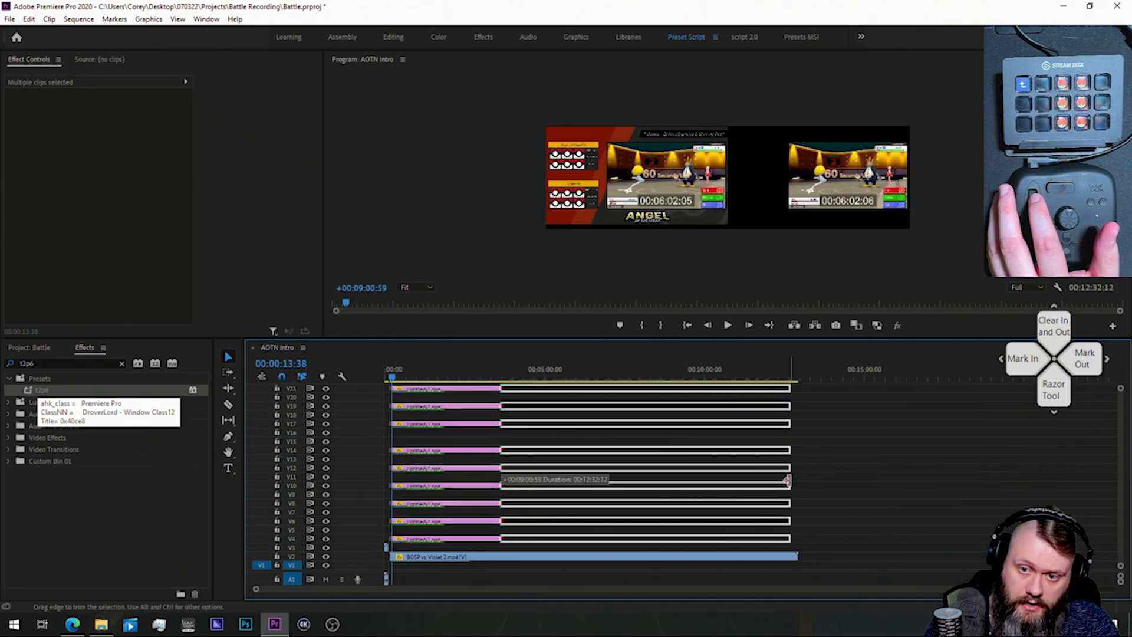
Step: Find the moment the gameplay cuts to black near its end and extend all selected overlay clips to about 00:12:52:44
{"action": "left_click", "coordinate": [787, 376]}
{"action": "key", "text": "equal"}
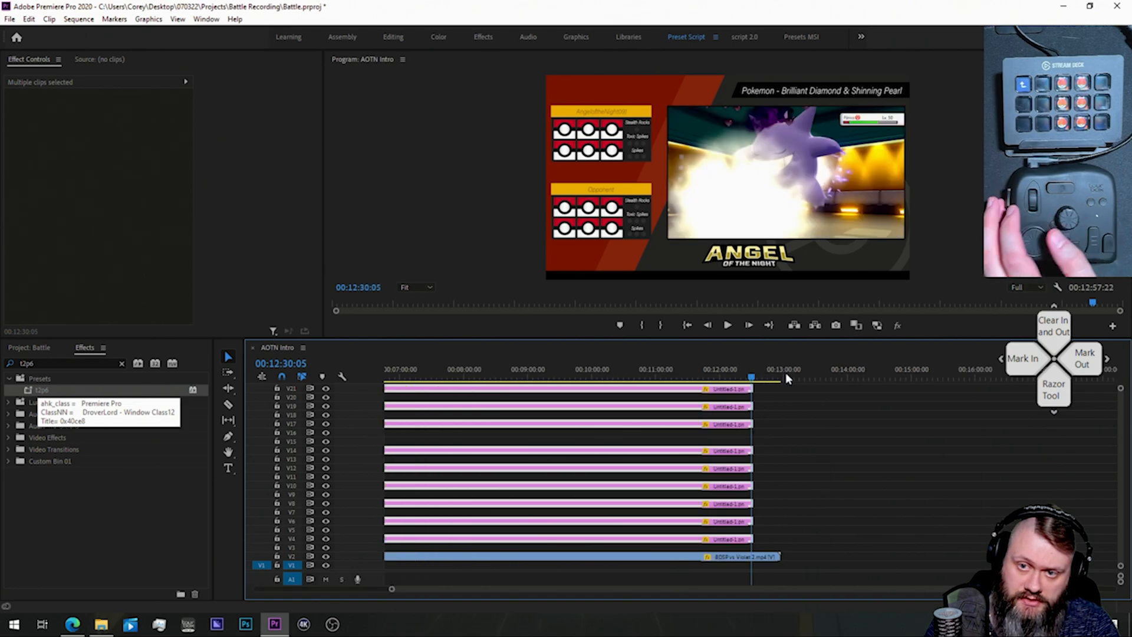
{"action": "left_click", "coordinate": [775, 378]}
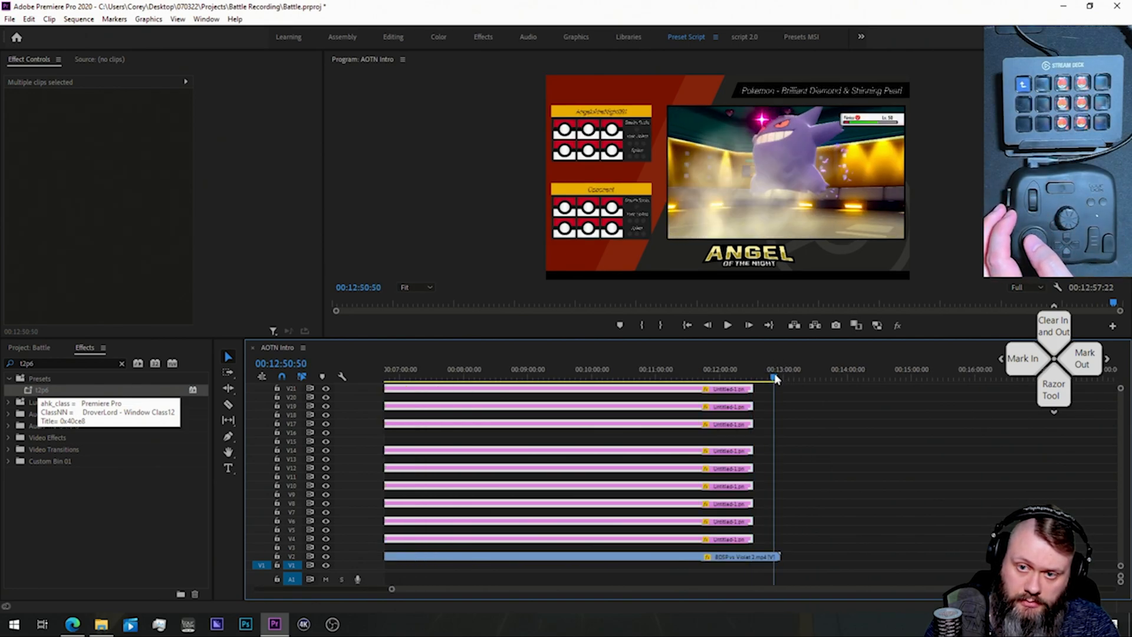
{"action": "key", "text": "space"}
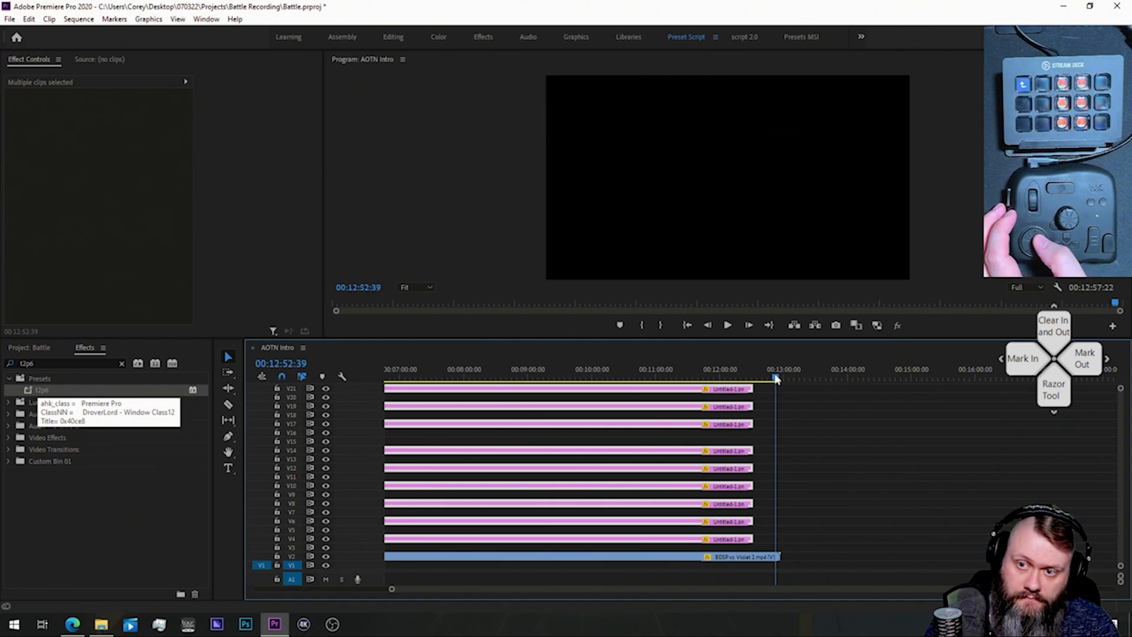
{"action": "left_click_drag", "start_coordinate": [753, 389], "coordinate": [776, 386]}
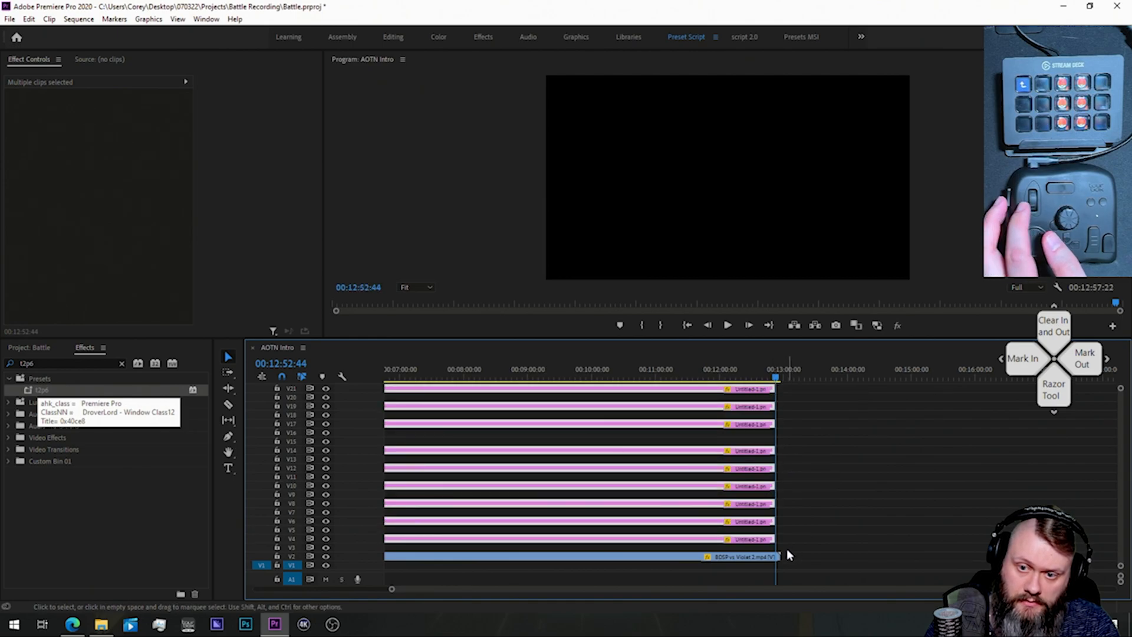
Step: Split the BDSP vs Violet 2.mp4 clip on V2 with the Razor tool at the end of the overlay clips
{"action": "key", "text": "equal"}
{"action": "key", "text": "equal"}
{"action": "key", "text": "equal"}
{"action": "key", "text": "equal"}
{"action": "key", "text": "c"}
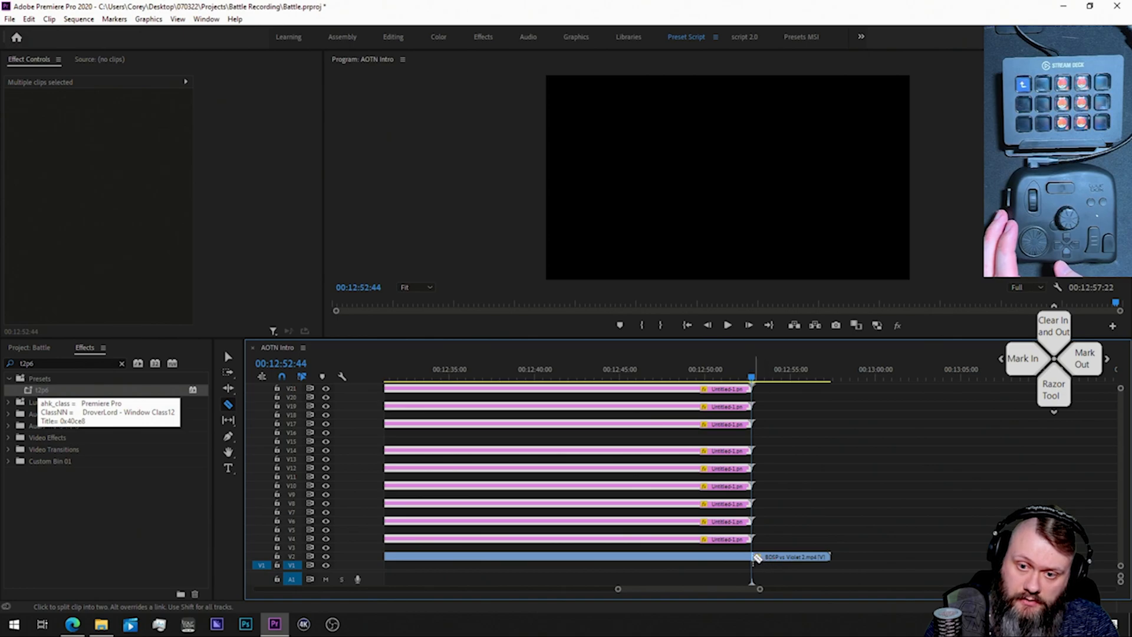
{"action": "left_click", "coordinate": [757, 556]}
Step: Apply the default transition to the end of the last BDSP vs Violet 2.mp4 segment and select that segment
{"action": "key", "text": "space"}
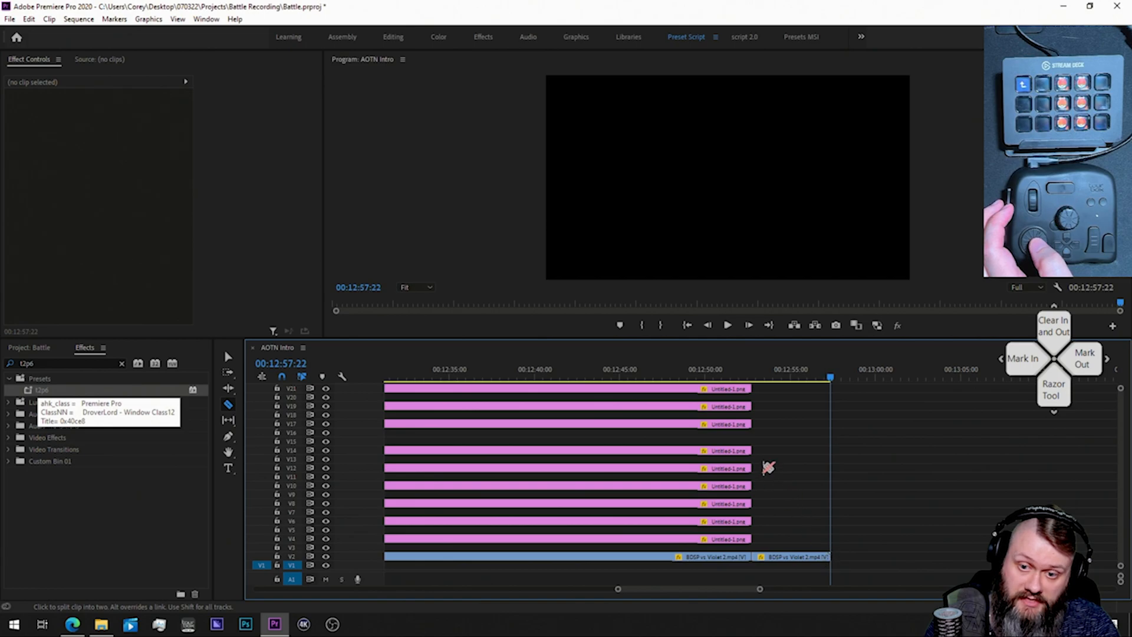
{"action": "key", "text": "v"}
{"action": "right_click", "coordinate": [828, 556]}
{"action": "left_click", "coordinate": [846, 537]}
{"action": "left_click", "coordinate": [815, 558]}
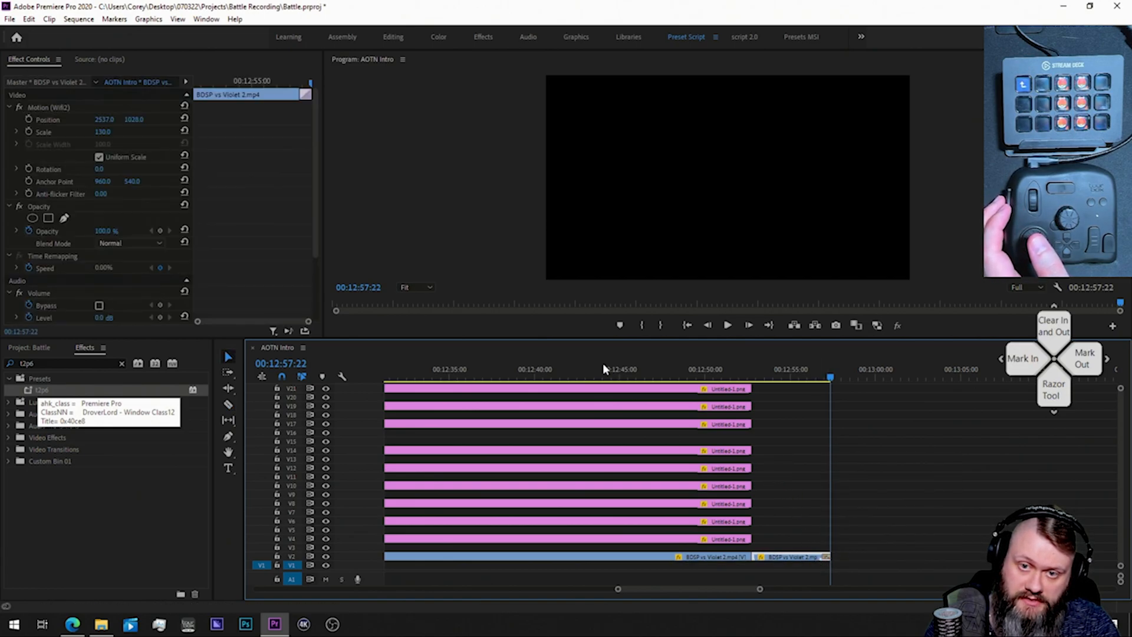
Step: Examine the last BDSP vs Violet 2.mp4 segment from 00:12:54:39 backwards frame by frame, and return the playhead to the cut at its start
{"action": "left_click", "coordinate": [783, 373]}
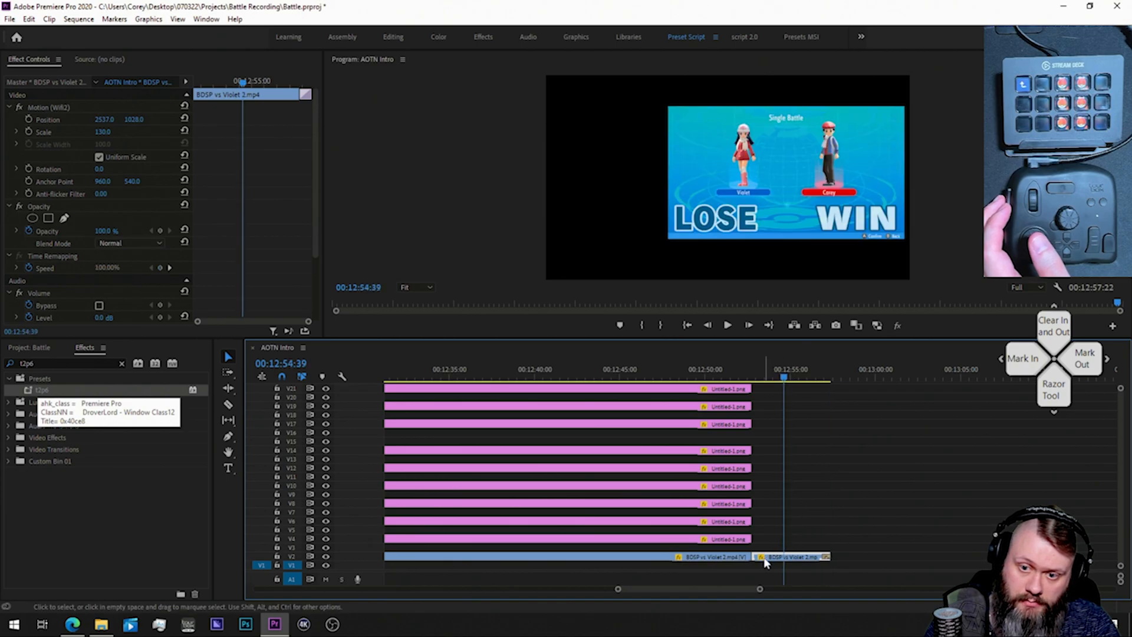
{"action": "key", "text": "Left"}
{"action": "key", "text": "Left"}
{"action": "key", "text": "Left"}
{"action": "key", "text": "Left"}
{"action": "key", "text": "Left"}
{"action": "key", "text": "Left"}
{"action": "key", "text": "Left"}
{"action": "key", "text": "Left"}
{"action": "key", "text": "Left"}
{"action": "key", "text": "Left"}
{"action": "key", "text": "Left"}
{"action": "key", "text": "Left"}
{"action": "key", "text": "Left"}
{"action": "key", "text": "Left"}
{"action": "key", "text": "Left"}
{"action": "key", "text": "Left"}
{"action": "key", "text": "Left"}
{"action": "key", "text": "Left"}
{"action": "key", "text": "Left"}
{"action": "key", "text": "Left"}
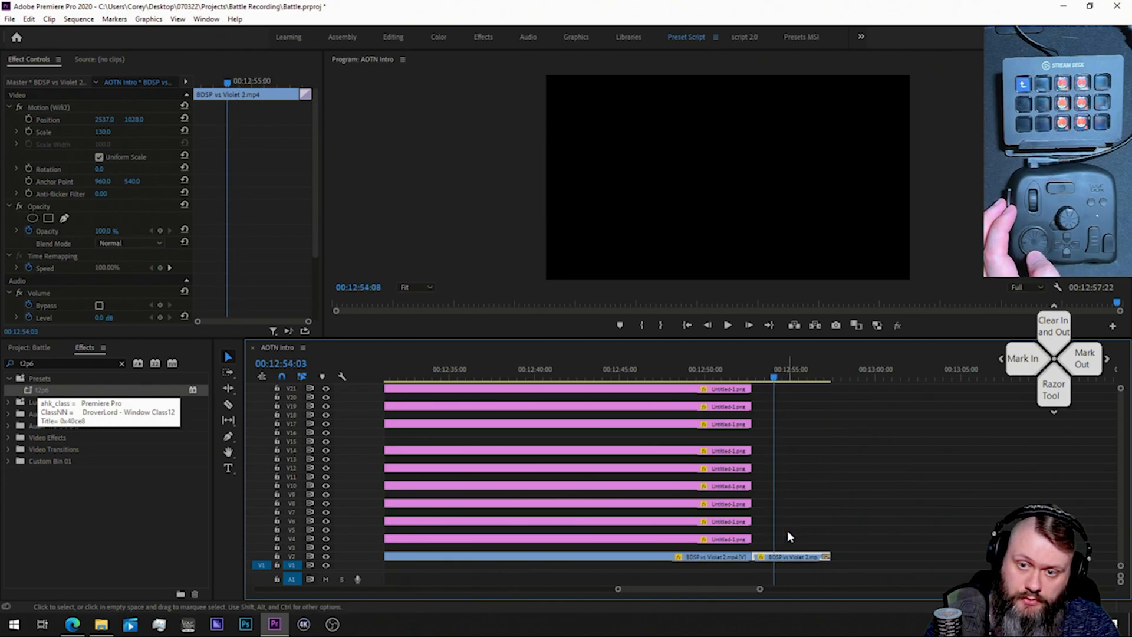
{"action": "key", "text": "Up"}
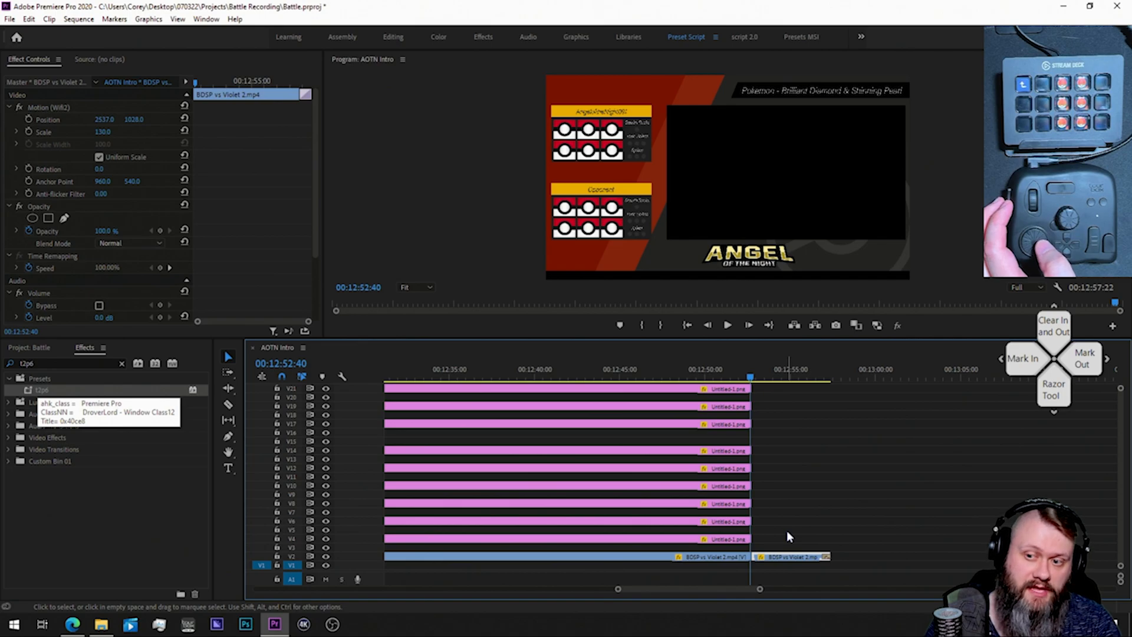
Step: Play the last BDSP vs Violet 2.mp4 segment and step back to the battle results screen at 00:12:55:09
{"action": "key", "text": "space"}
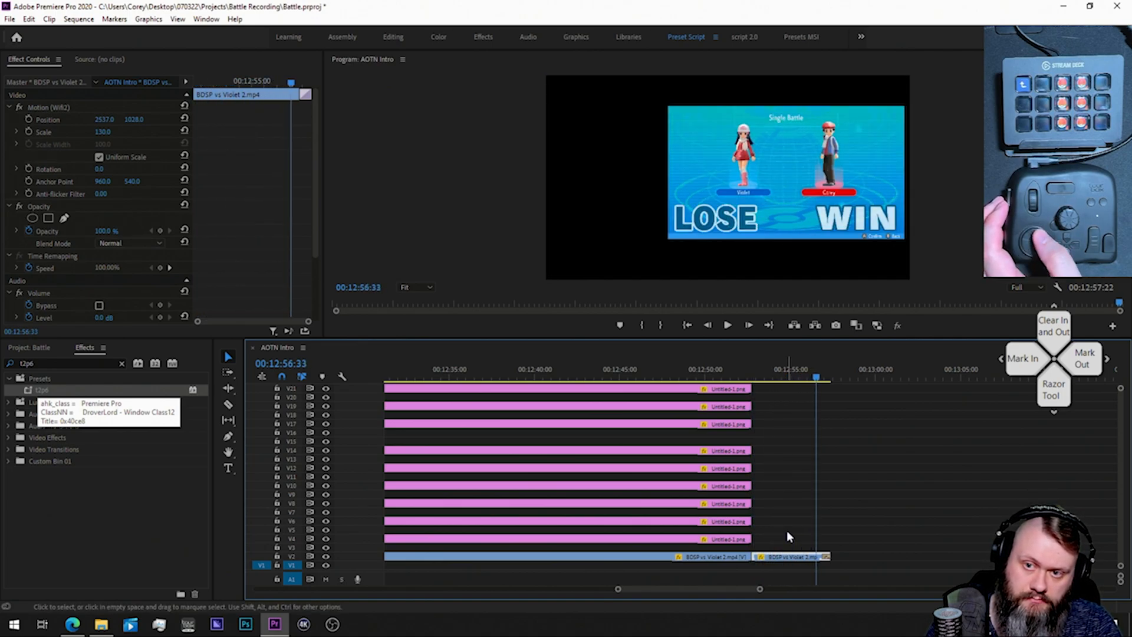
{"action": "key", "text": "shift+Left"}
{"action": "key", "text": "shift+Left"}
{"action": "key", "text": "shift+Left"}
{"action": "key", "text": "shift+Left"}
{"action": "key", "text": "shift+Left"}
{"action": "key", "text": "shift+Left"}
{"action": "key", "text": "shift+Left"}
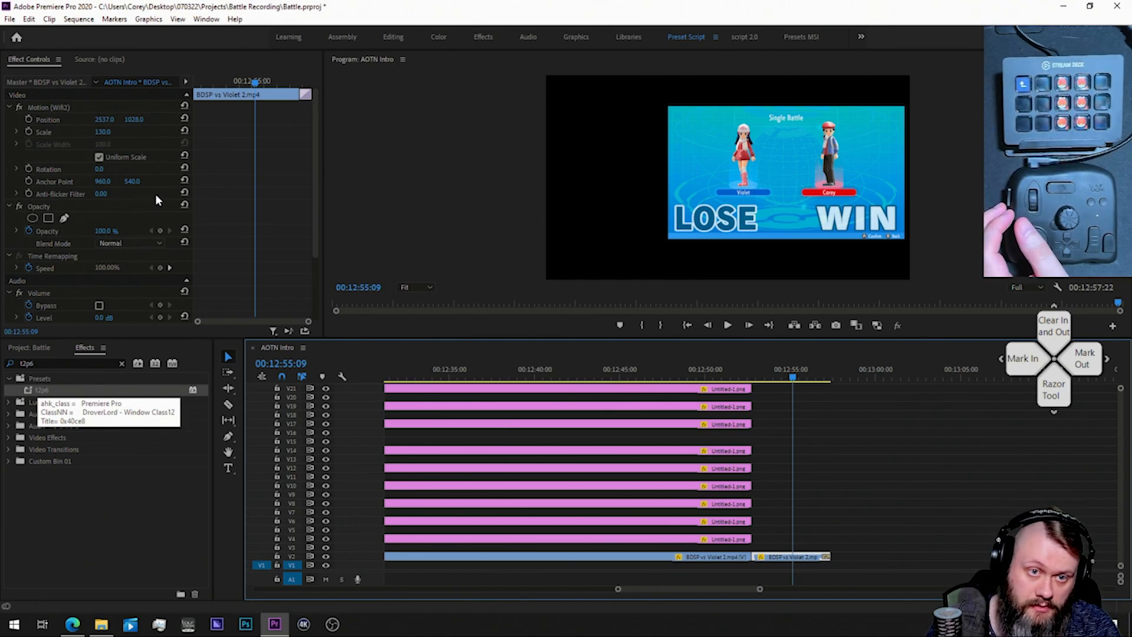
Step: Set the last BDSP vs Violet 2.mp4 segment's Position to 1920, 1080 and its Scale to 200, and save the project
{"action": "left_click", "coordinate": [104, 131]}
{"action": "left_click", "coordinate": [108, 118]}
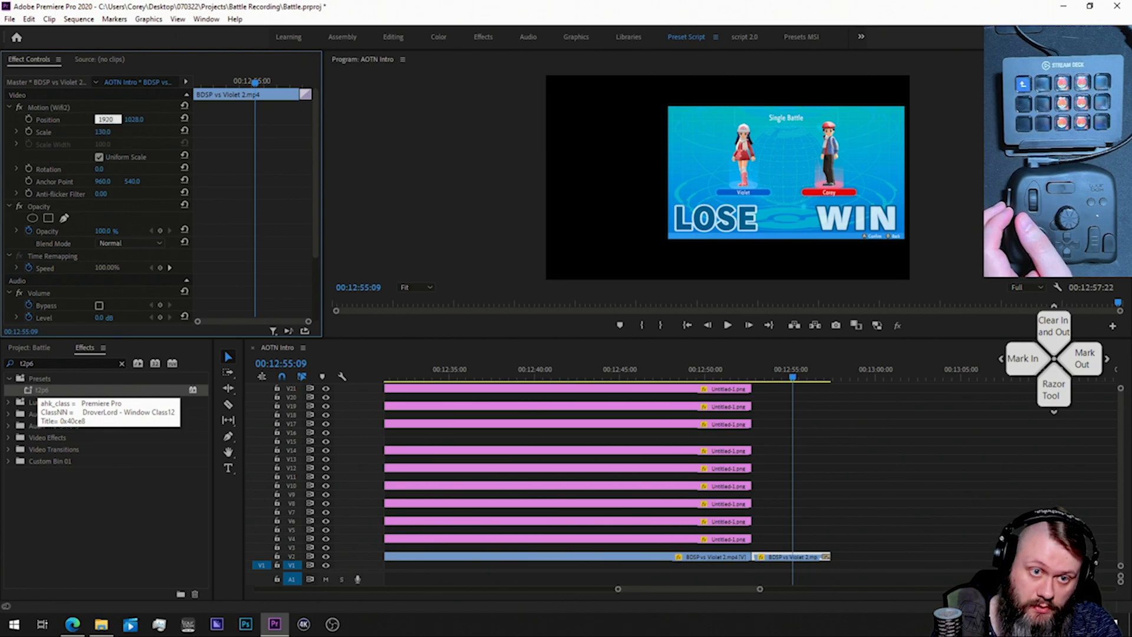
{"action": "left_click", "coordinate": [139, 119]}
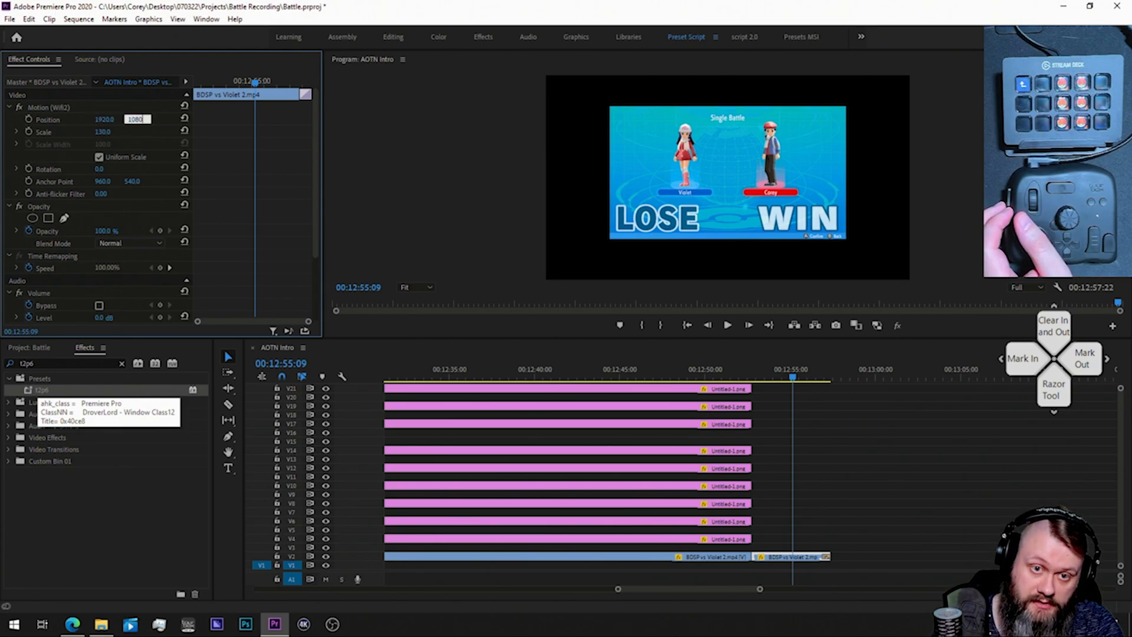
{"action": "type", "text": "1080"}
{"action": "left_click", "coordinate": [98, 132]}
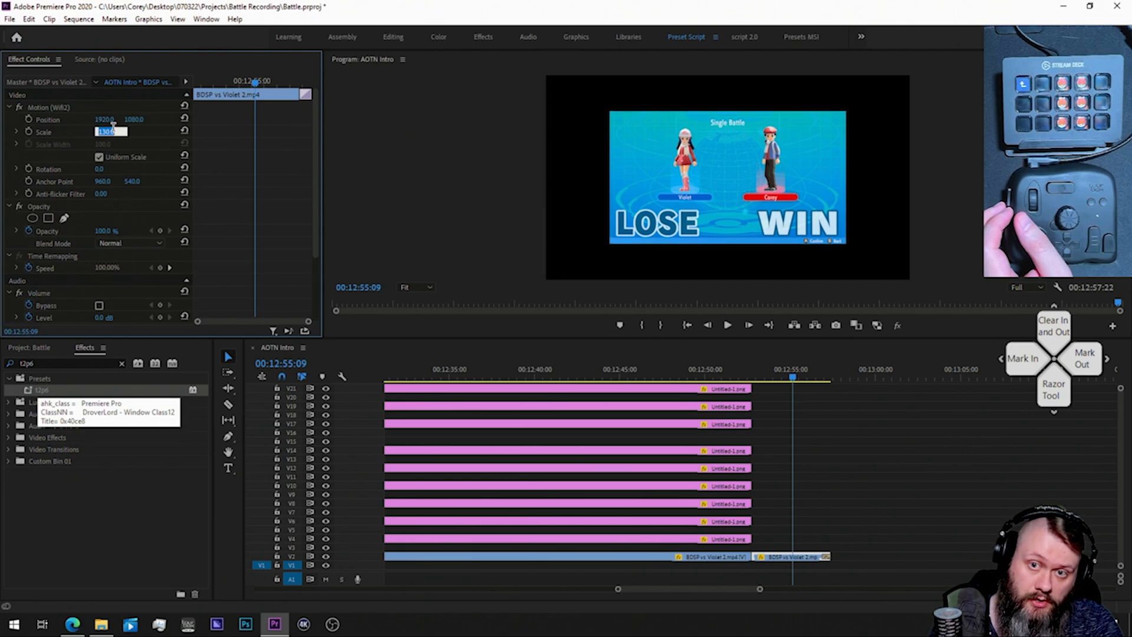
{"action": "type", "text": "200"}
{"action": "key", "text": "Return"}
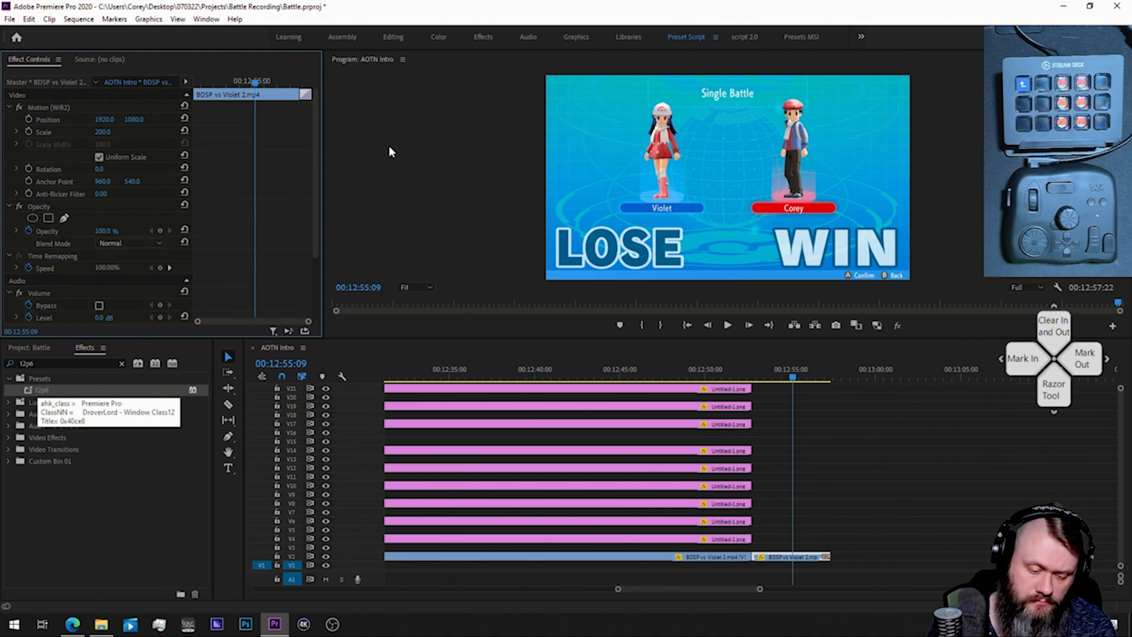
{"action": "key", "text": "ctrl+s"}
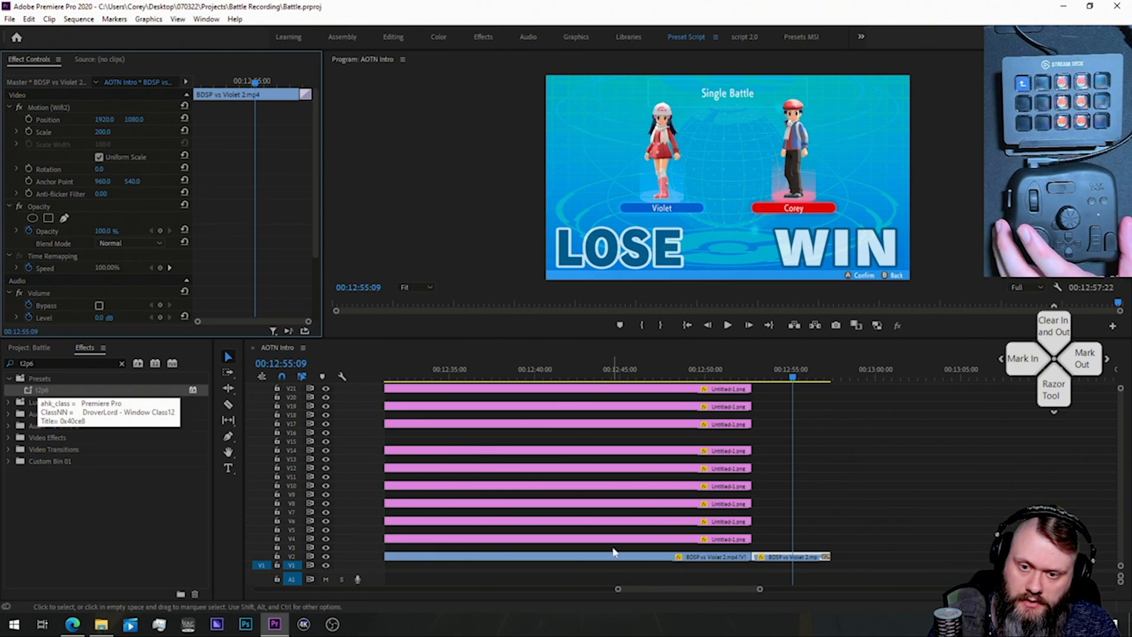
Step: Return the playhead to the start of the AOTN Intro sequence and render the video previews
{"action": "left_click", "coordinate": [617, 590]}
{"action": "left_click_drag", "start_coordinate": [616, 592], "coordinate": [345, 599]}
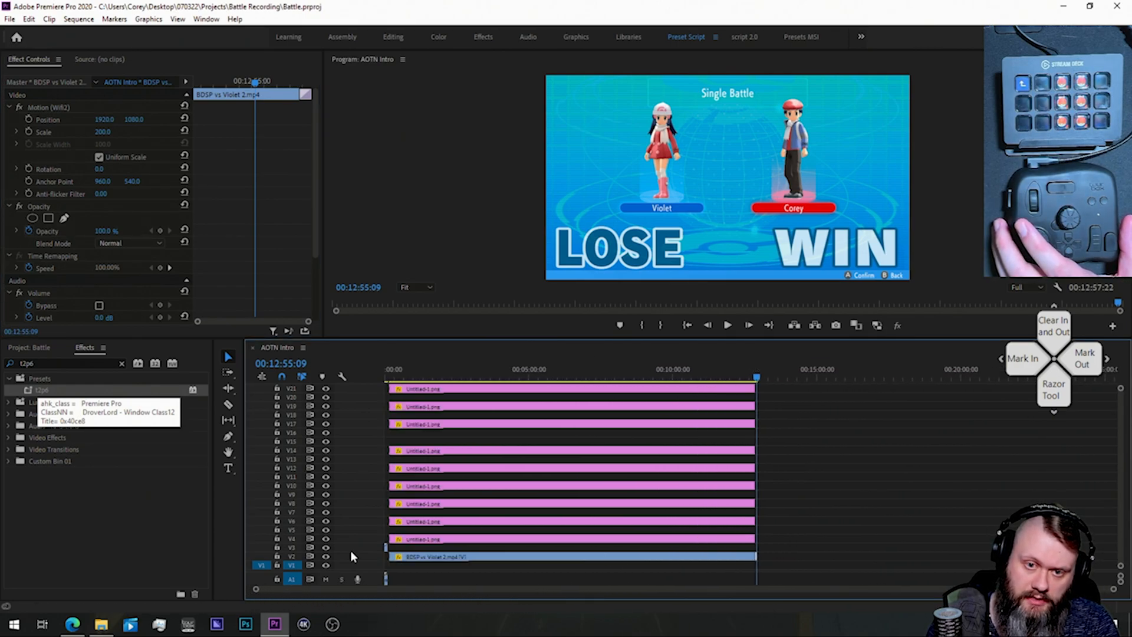
{"action": "left_click", "coordinate": [388, 384]}
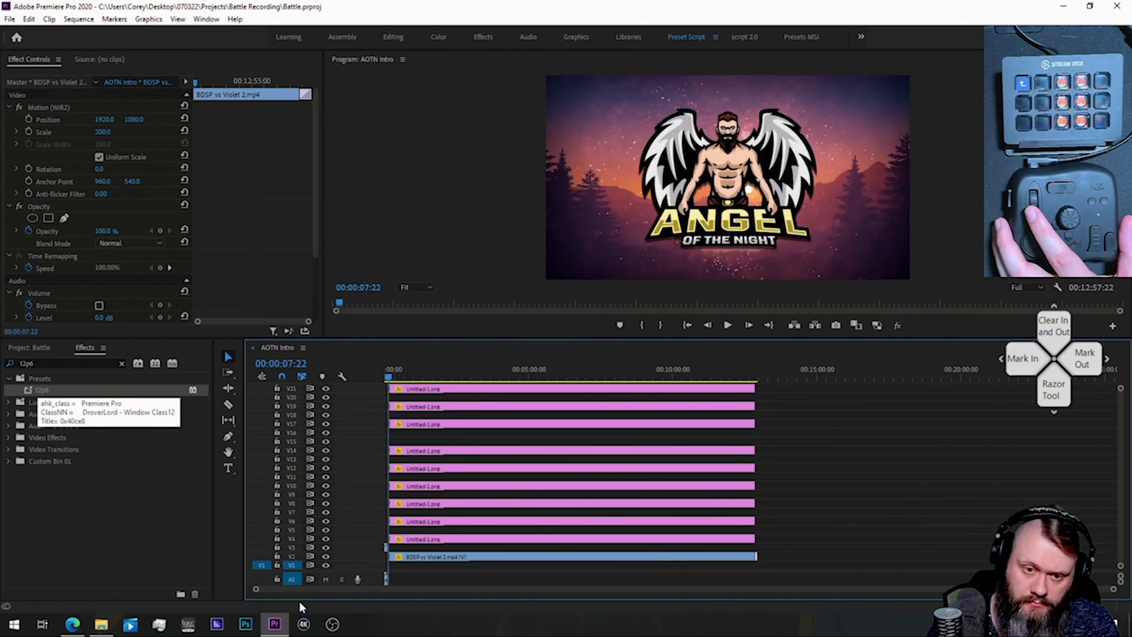
{"action": "left_click_drag", "start_coordinate": [256, 590], "coordinate": [529, 592]}
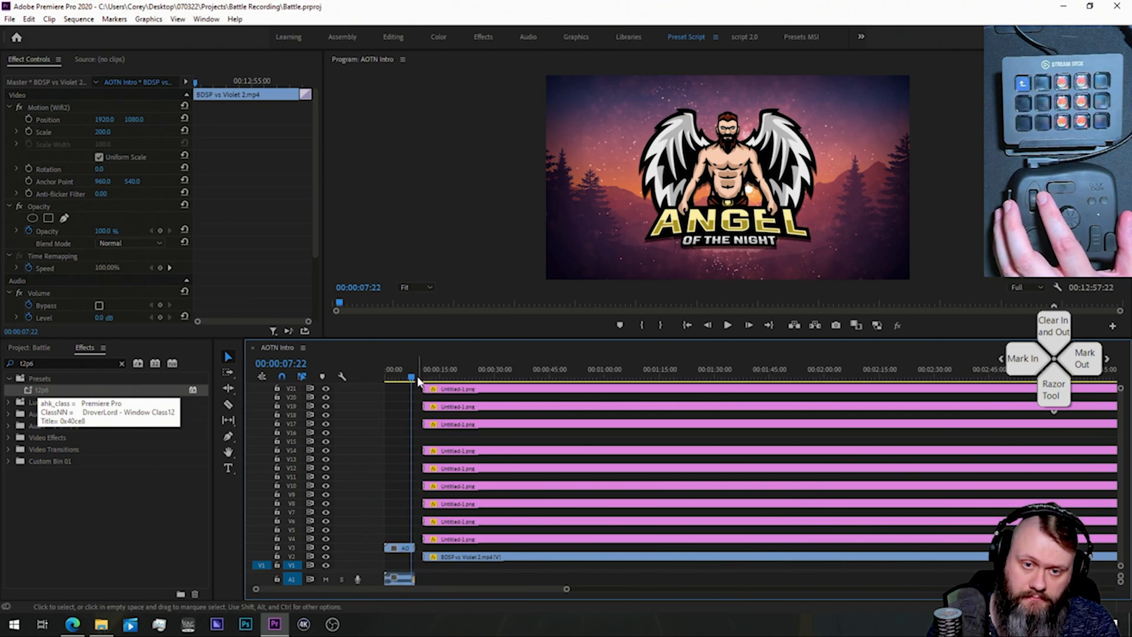
{"action": "left_click_drag", "start_coordinate": [411, 378], "coordinate": [373, 380]}
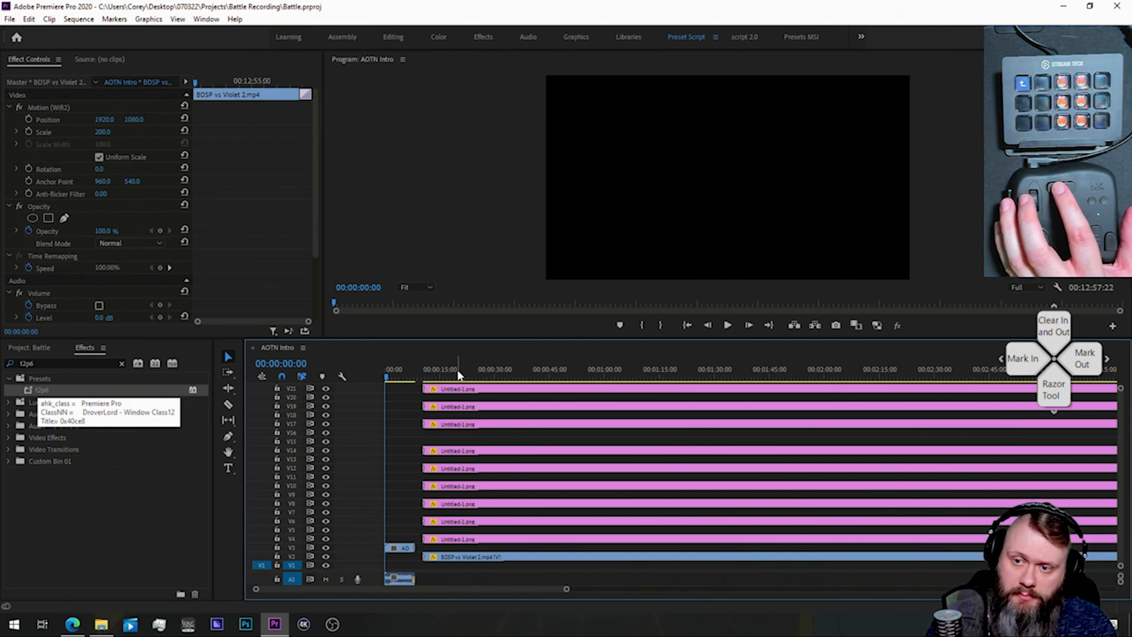
{"action": "key", "text": "Return"}
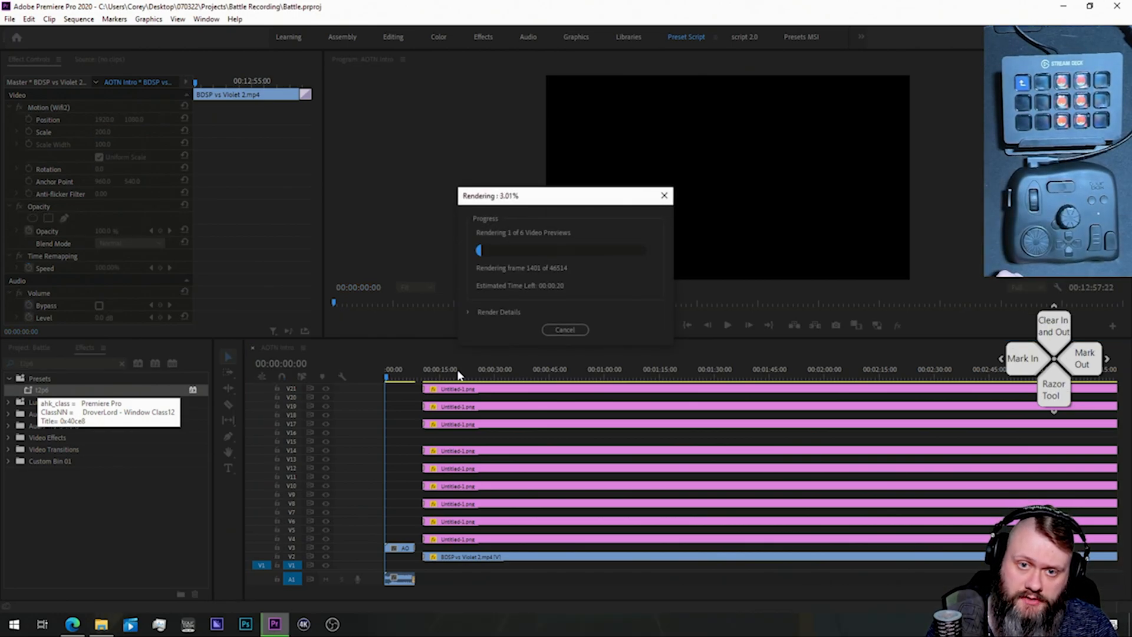
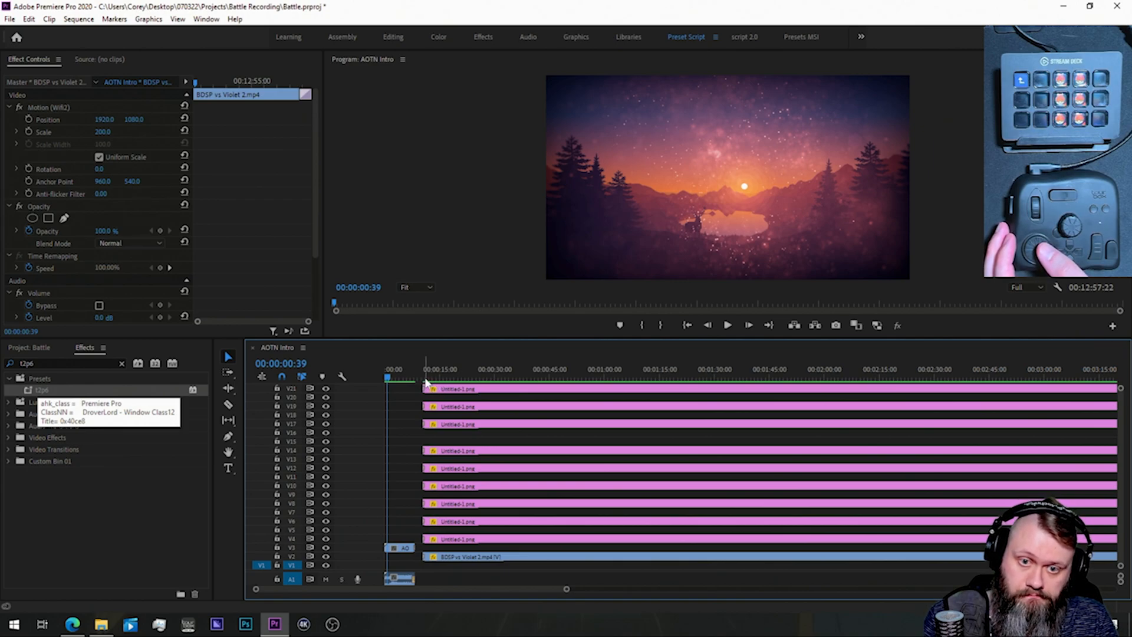
Step: Step frame by frame through the opening of the gameplay, starting from its first cut, to the Poké Ball throw at 00:00:13:21
{"action": "key", "text": "Down"}
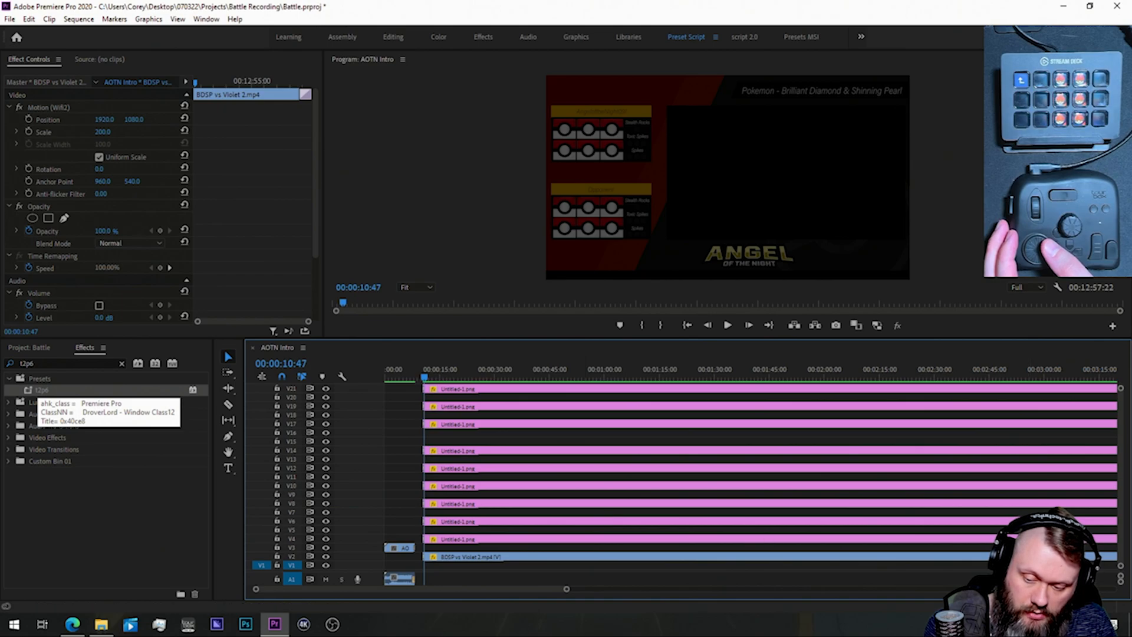
{"action": "left_click", "coordinate": [1051, 625]}
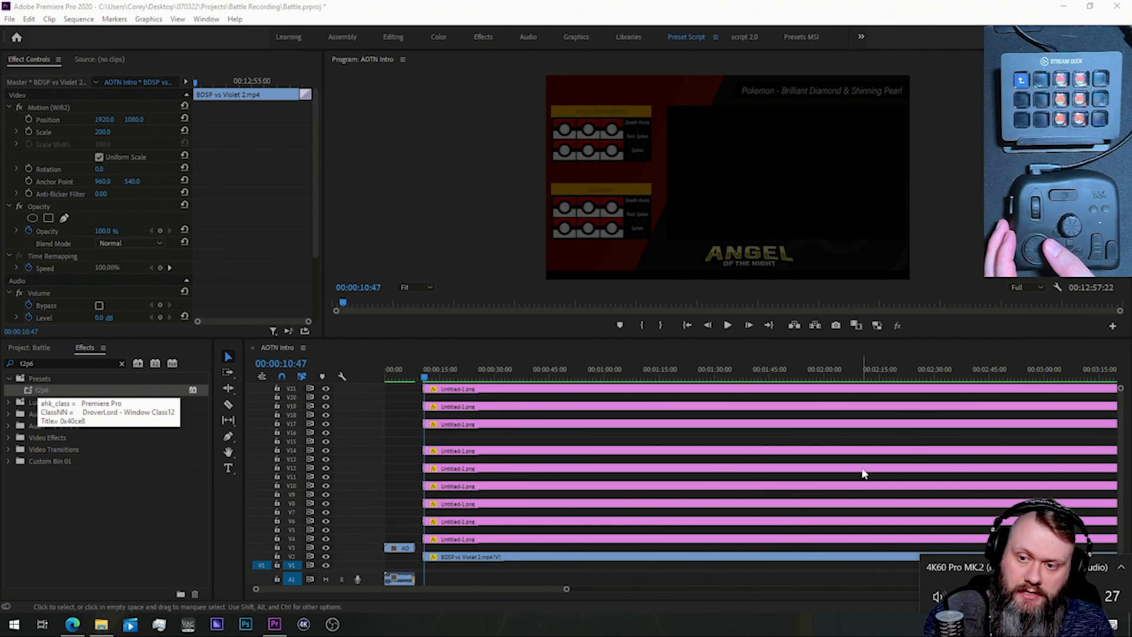
{"action": "left_click", "coordinate": [454, 177]}
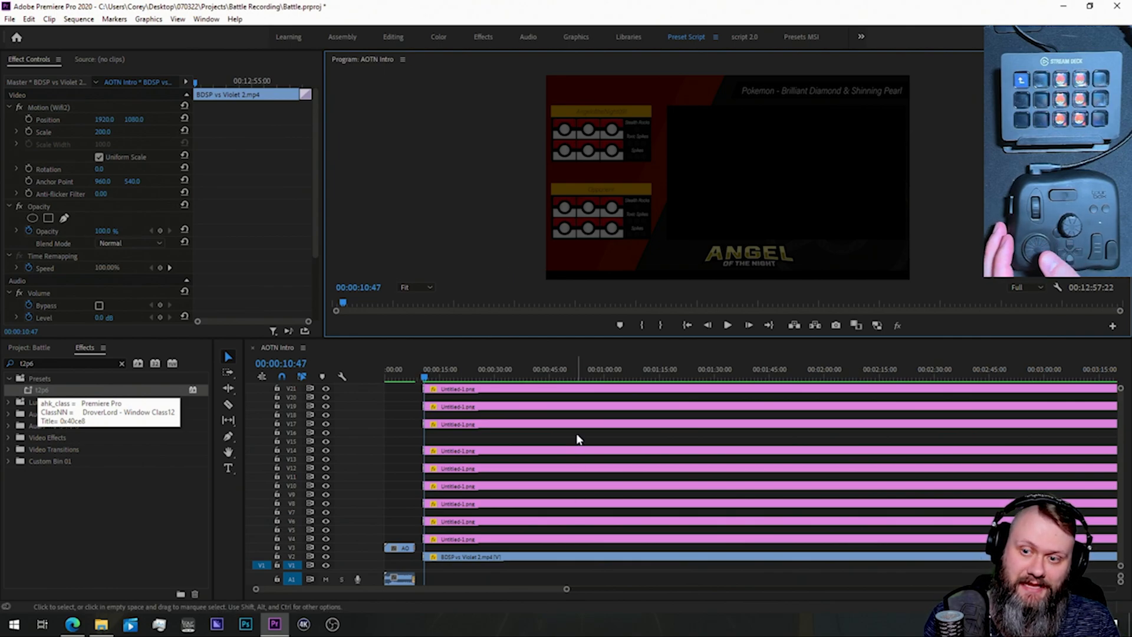
{"action": "key", "text": "Right"}
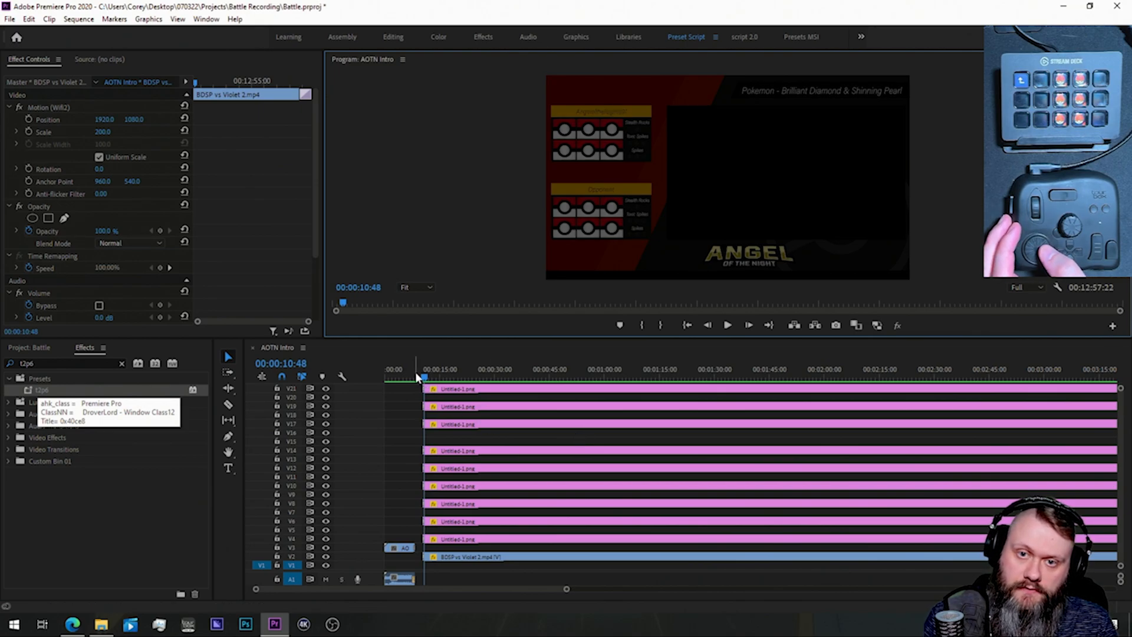
{"action": "key", "text": "Right"}
{"action": "key", "text": "Right"}
{"action": "key", "text": "Right"}
{"action": "key", "text": "Right"}
{"action": "key", "text": "Right"}
{"action": "key", "text": "Right"}
{"action": "key", "text": "Right"}
{"action": "key", "text": "Right"}
{"action": "key", "text": "Right"}
{"action": "key", "text": "Right"}
{"action": "key", "text": "Right"}
{"action": "key", "text": "Right"}
{"action": "key", "text": "Right"}
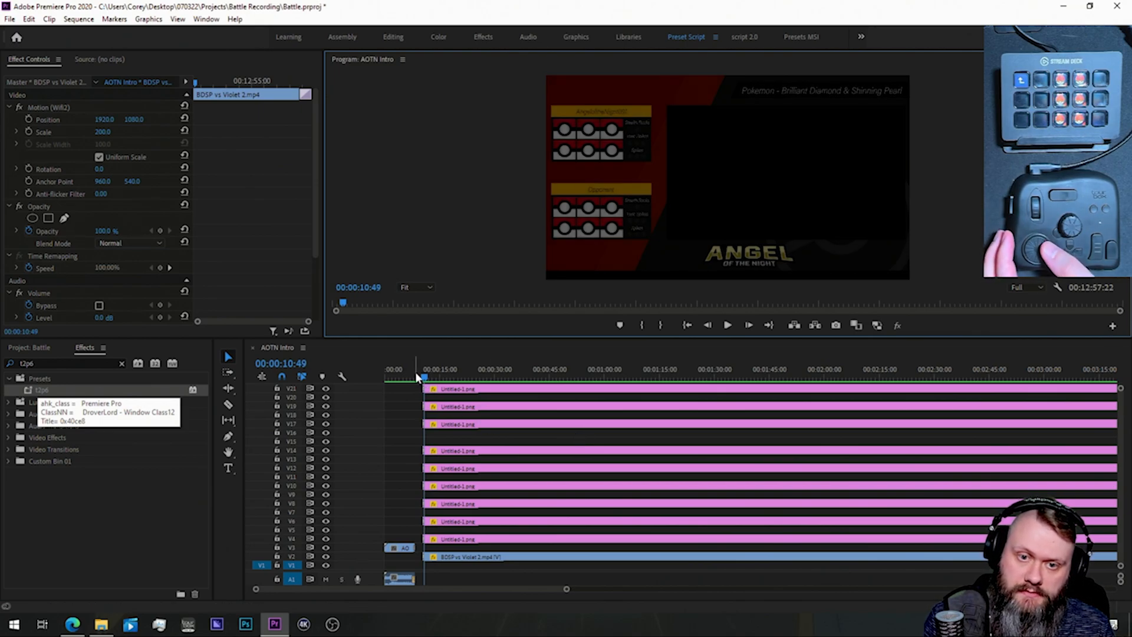
{"action": "key", "text": "Right"}
{"action": "key", "text": "Right"}
{"action": "key", "text": "Right"}
{"action": "key", "text": "Right"}
{"action": "key", "text": "Right"}
{"action": "key", "text": "Right"}
{"action": "key", "text": "Right"}
{"action": "key", "text": "Right"}
{"action": "key", "text": "Right"}
{"action": "key", "text": "Right"}
{"action": "key", "text": "Right"}
{"action": "key", "text": "Right"}
{"action": "key", "text": "Right"}
{"action": "key", "text": "Right"}
{"action": "key", "text": "Right"}
{"action": "key", "text": "Right"}
{"action": "key", "text": "Right"}
{"action": "key", "text": "Right"}
{"action": "key", "text": "Right"}
{"action": "key", "text": "Right"}
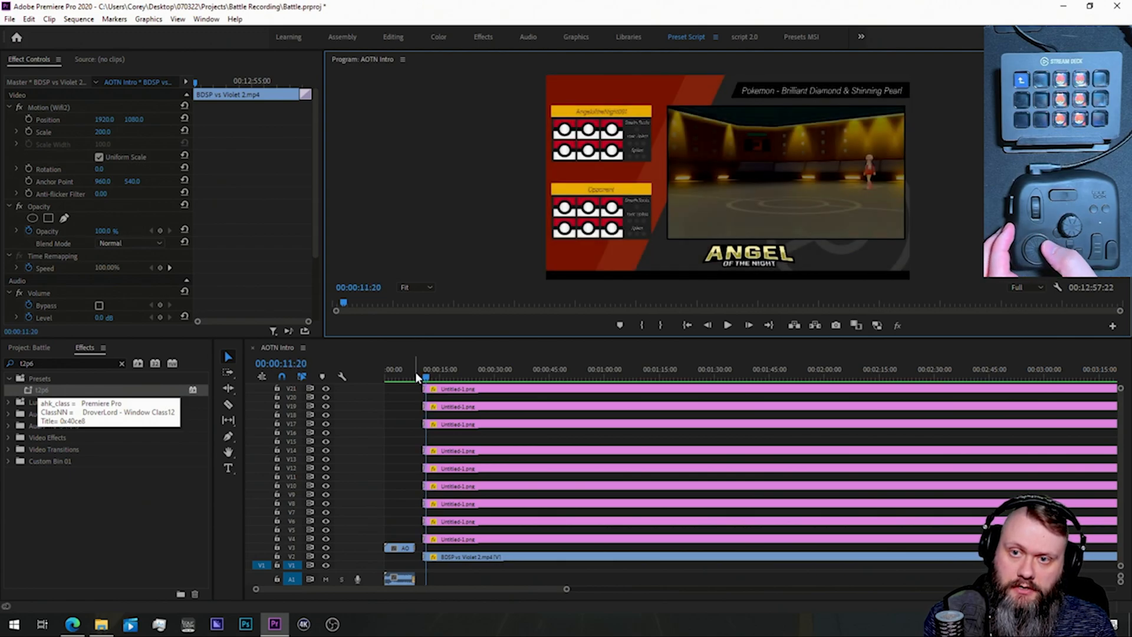
{"action": "key", "text": "Right"}
{"action": "key", "text": "Right"}
{"action": "key", "text": "Right"}
{"action": "key", "text": "Right"}
{"action": "key", "text": "Right"}
{"action": "key", "text": "Right"}
{"action": "key", "text": "Right"}
{"action": "key", "text": "Right"}
{"action": "key", "text": "Right"}
{"action": "key", "text": "Right"}
{"action": "key", "text": "Right"}
{"action": "key", "text": "Right"}
{"action": "key", "text": "Right"}
{"action": "key", "text": "Right"}
{"action": "key", "text": "Right"}
{"action": "key", "text": "Right"}
{"action": "key", "text": "Right"}
{"action": "key", "text": "Right"}
{"action": "key", "text": "Right"}
{"action": "key", "text": "Right"}
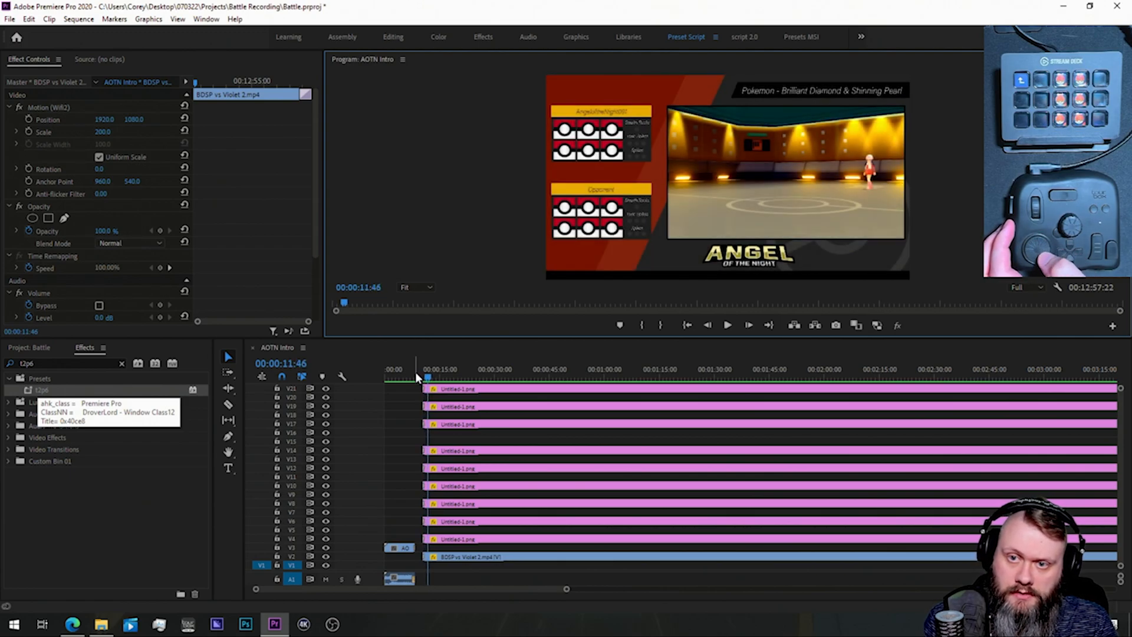
{"action": "key", "text": "Right"}
{"action": "key", "text": "Right"}
{"action": "key", "text": "Right"}
{"action": "key", "text": "Right"}
{"action": "key", "text": "Right"}
{"action": "key", "text": "Right"}
{"action": "key", "text": "Right"}
{"action": "key", "text": "Right"}
{"action": "key", "text": "Right"}
{"action": "key", "text": "Right"}
{"action": "key", "text": "Right"}
{"action": "key", "text": "Right"}
{"action": "key", "text": "Right"}
{"action": "key", "text": "Right"}
{"action": "key", "text": "Right"}
{"action": "key", "text": "Right"}
{"action": "key", "text": "Right"}
{"action": "key", "text": "Right"}
{"action": "key", "text": "Right"}
{"action": "key", "text": "Right"}
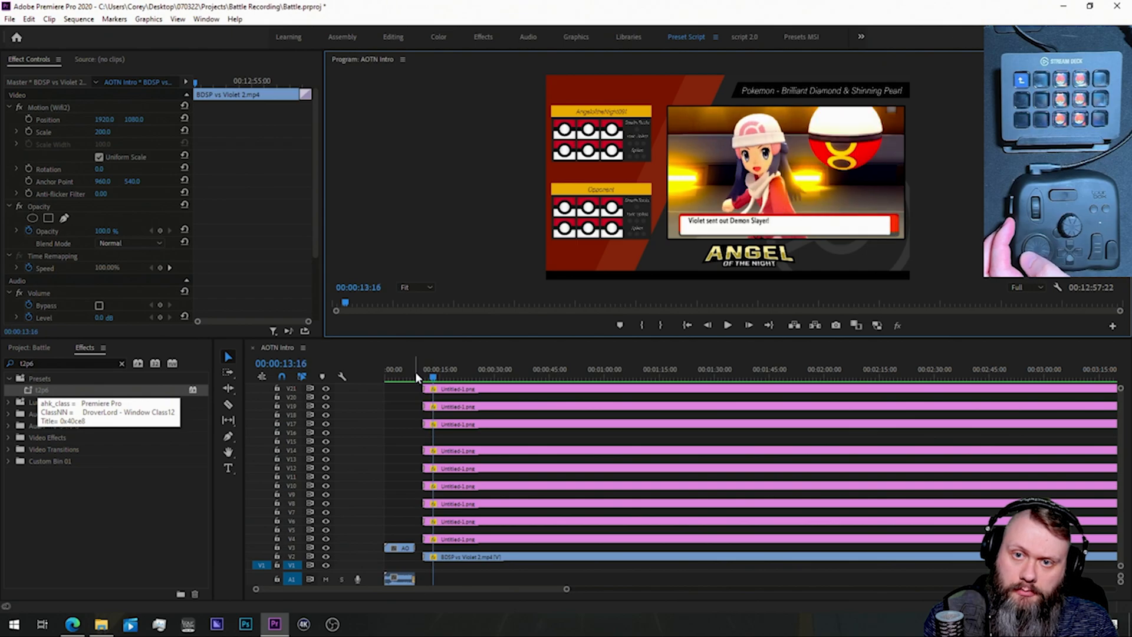
{"action": "key", "text": "Right"}
{"action": "key", "text": "Right"}
{"action": "key", "text": "Right"}
{"action": "key", "text": "Right"}
{"action": "key", "text": "Right"}
{"action": "key", "text": "Right"}
{"action": "key", "text": "Right"}
{"action": "key", "text": "Left"}
{"action": "key", "text": "Left"}
{"action": "key", "text": "Left"}
{"action": "key", "text": "Left"}
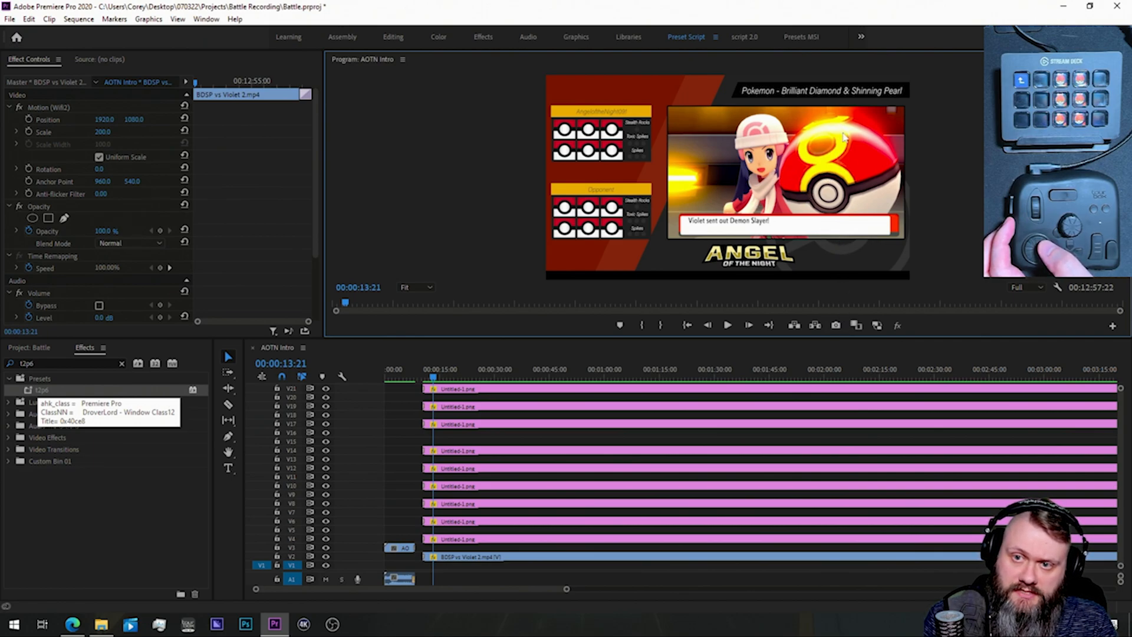
Step: Export the current frame as a PNG still into the 070322 folder, keeping the suggested file name
{"action": "left_click", "coordinate": [835, 327]}
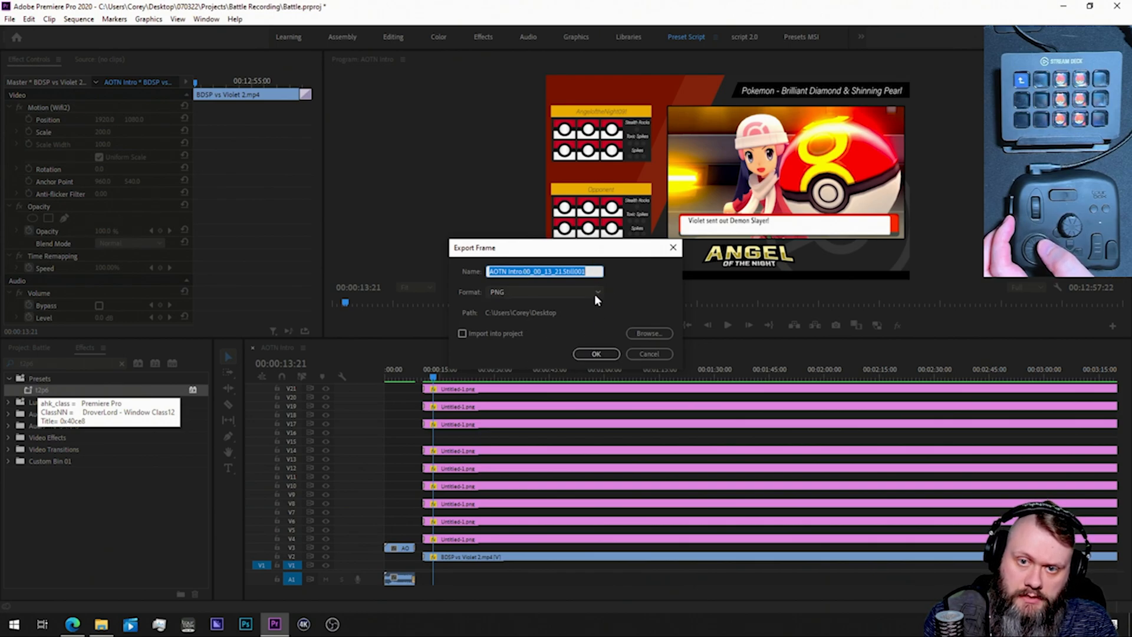
{"action": "left_click", "coordinate": [642, 334]}
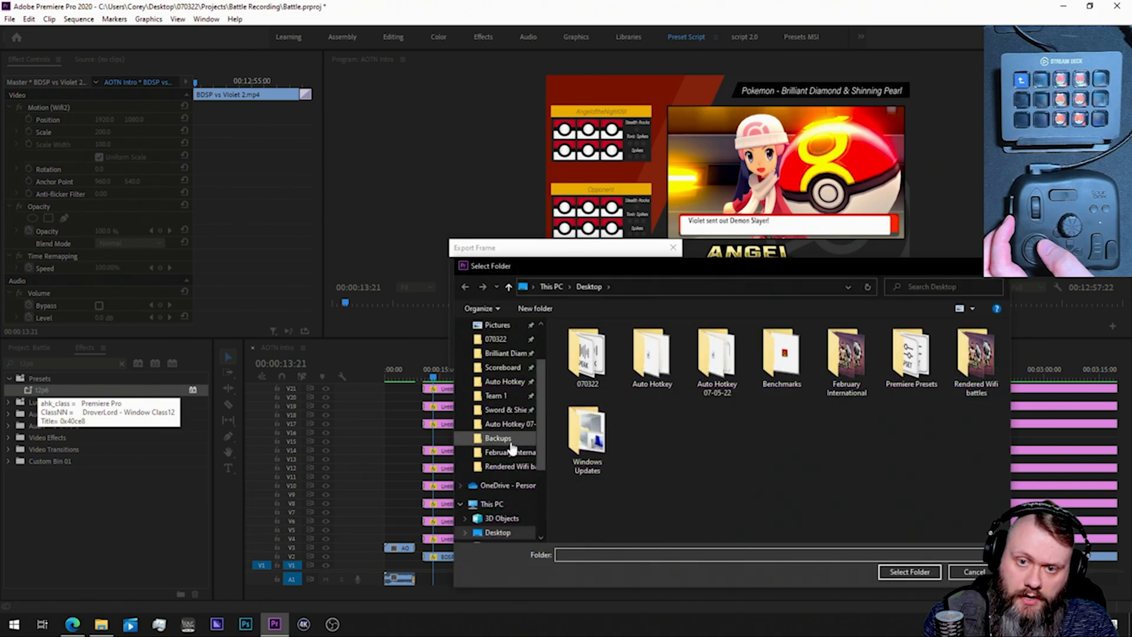
{"action": "left_click", "coordinate": [496, 339]}
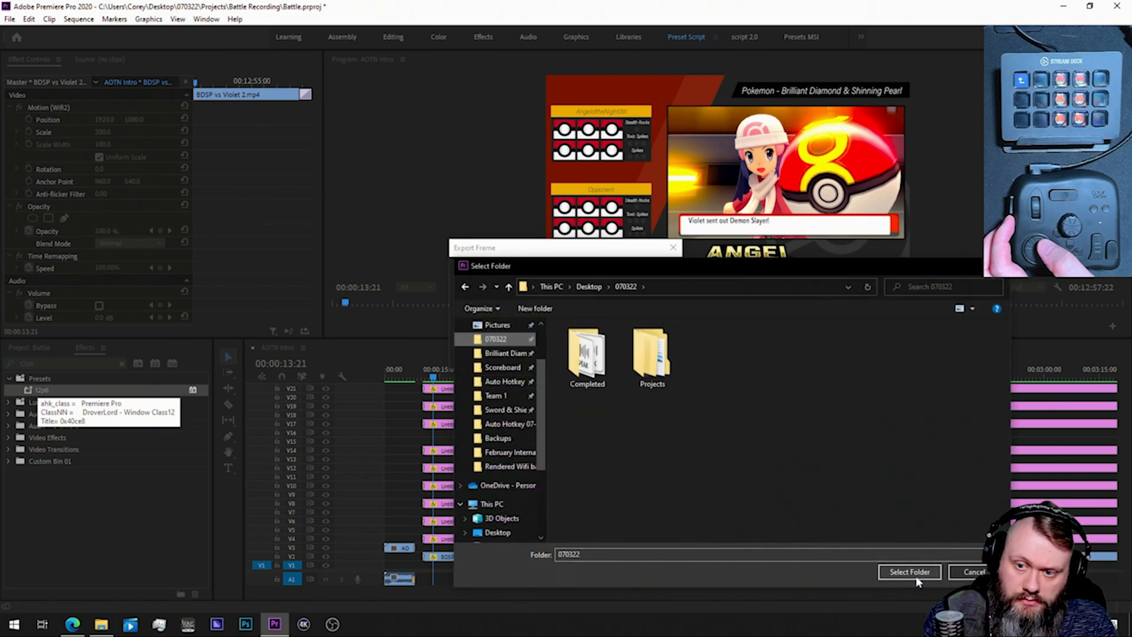
{"action": "left_click", "coordinate": [913, 569]}
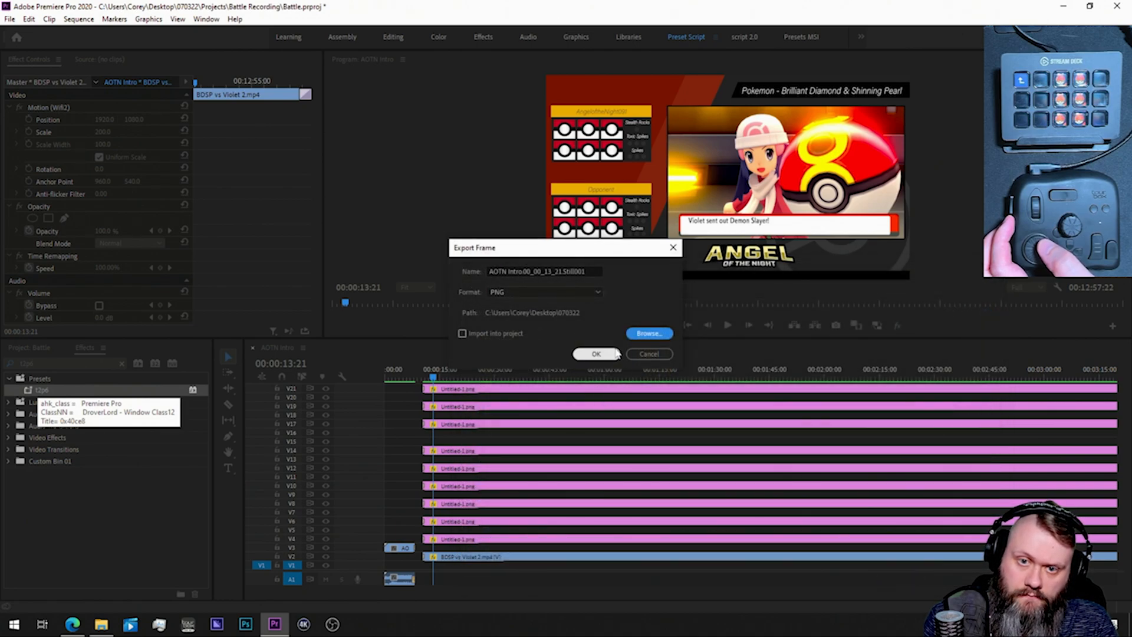
{"action": "left_click", "coordinate": [615, 352]}
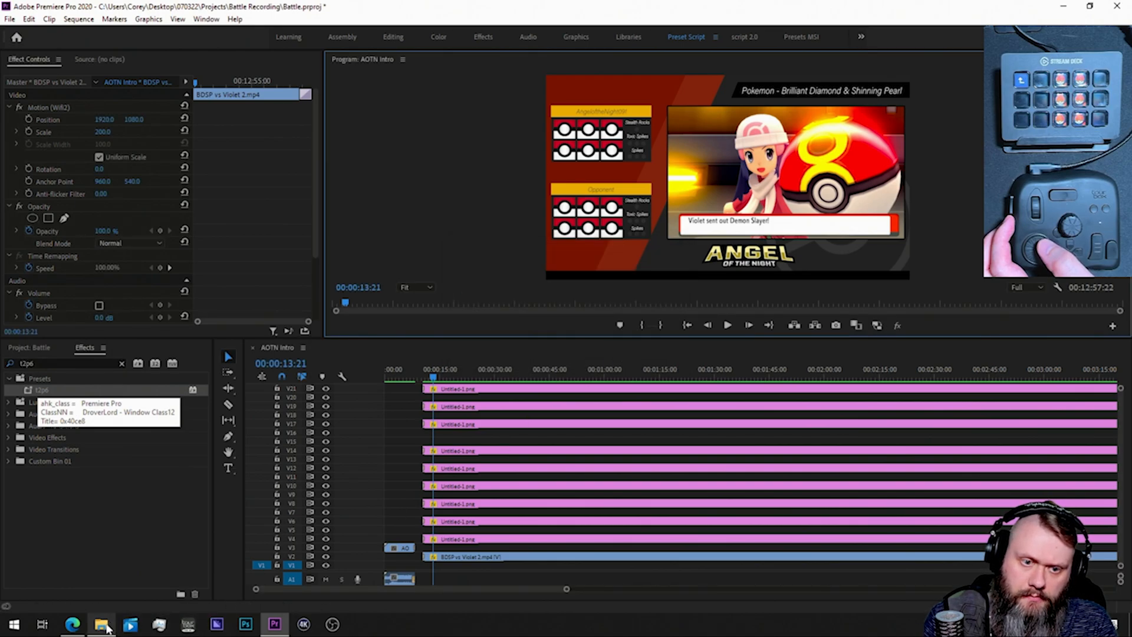
Step: Switch to File Explorer, view the exported AOTN Intro still from the 070322 folder and close the image viewer
{"action": "mouse_move", "coordinate": [106, 628]}
{"action": "left_click", "coordinate": [101, 566]}
{"action": "left_click", "coordinate": [38, 195]}
{"action": "left_click", "coordinate": [239, 144]}
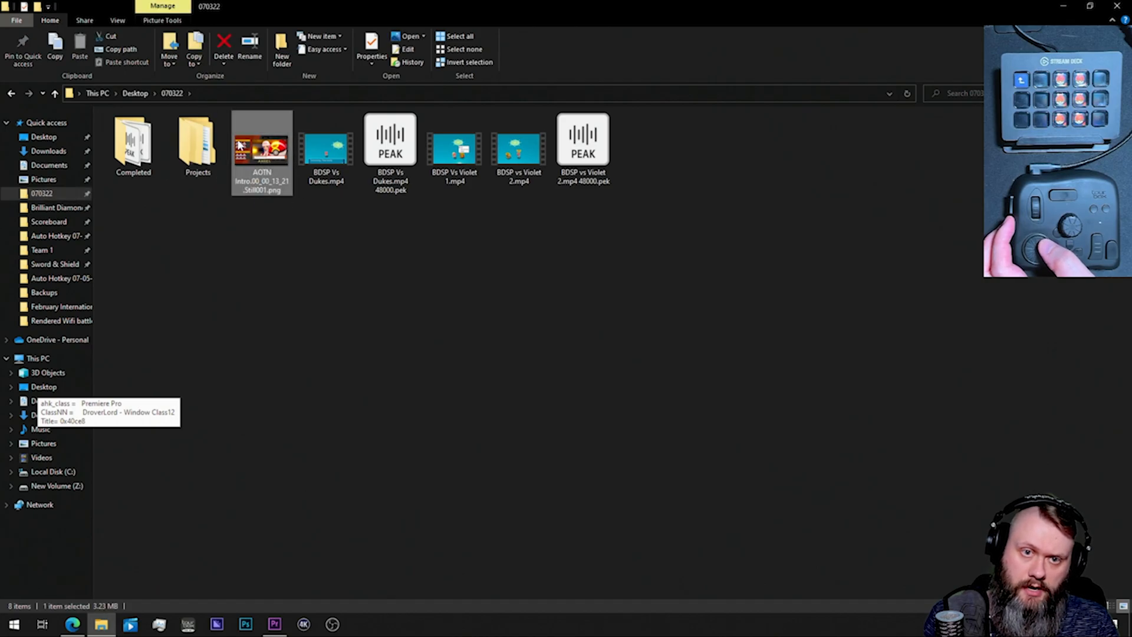
{"action": "double_click", "coordinate": [240, 145]}
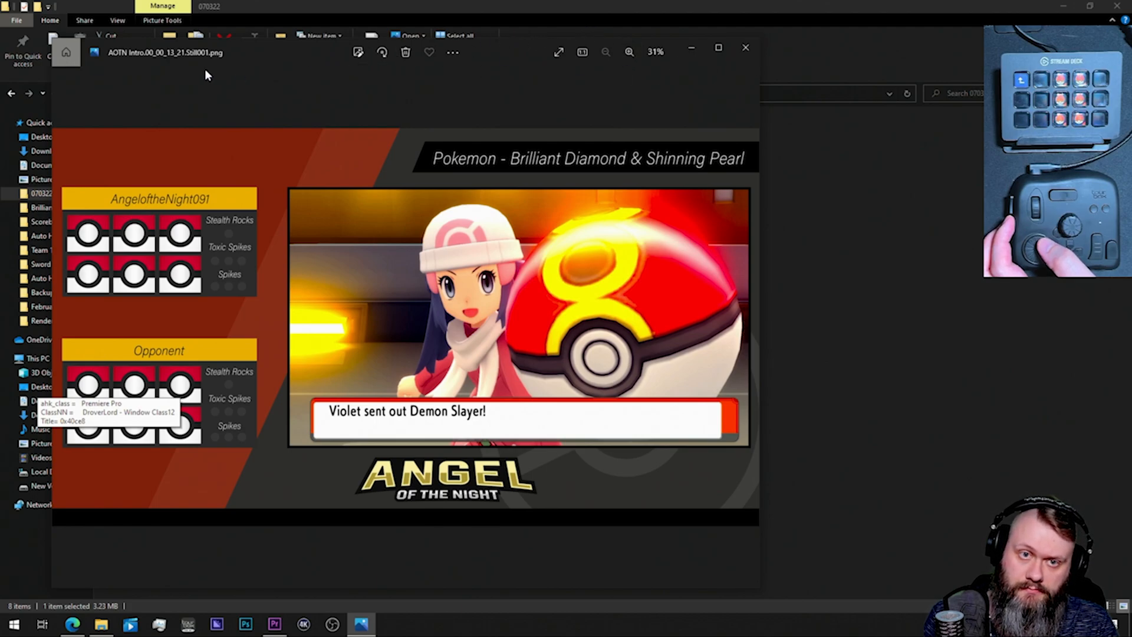
{"action": "left_click", "coordinate": [745, 51]}
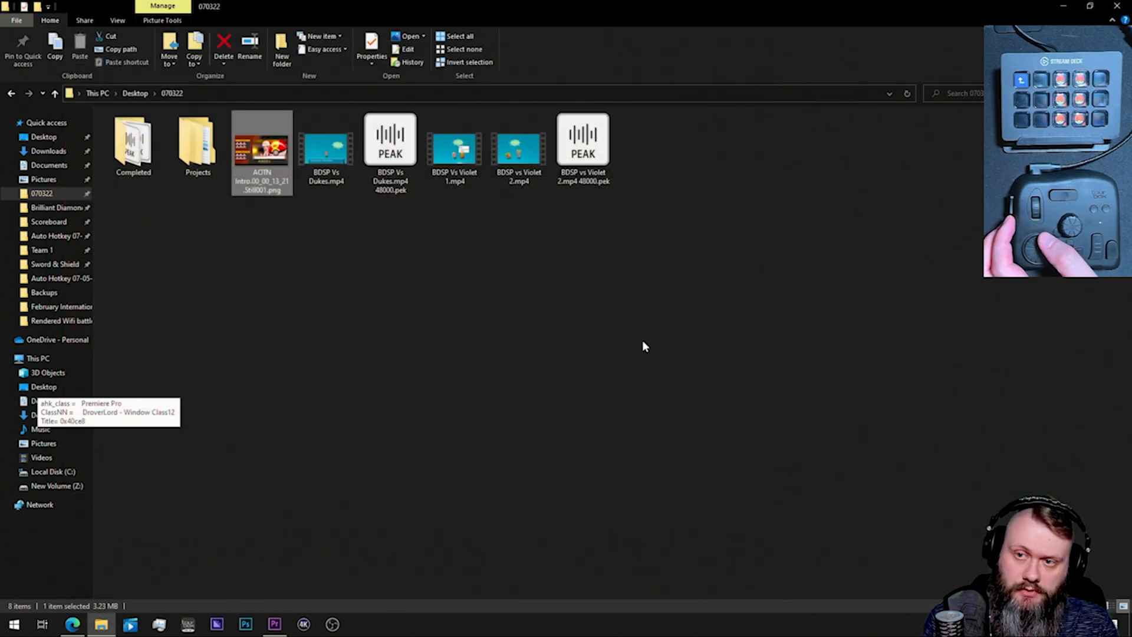
Step: Switch back to Premiere Pro and split the Untitled-1.png overlay on V14 at 00:00:14:58
{"action": "left_click", "coordinate": [277, 628]}
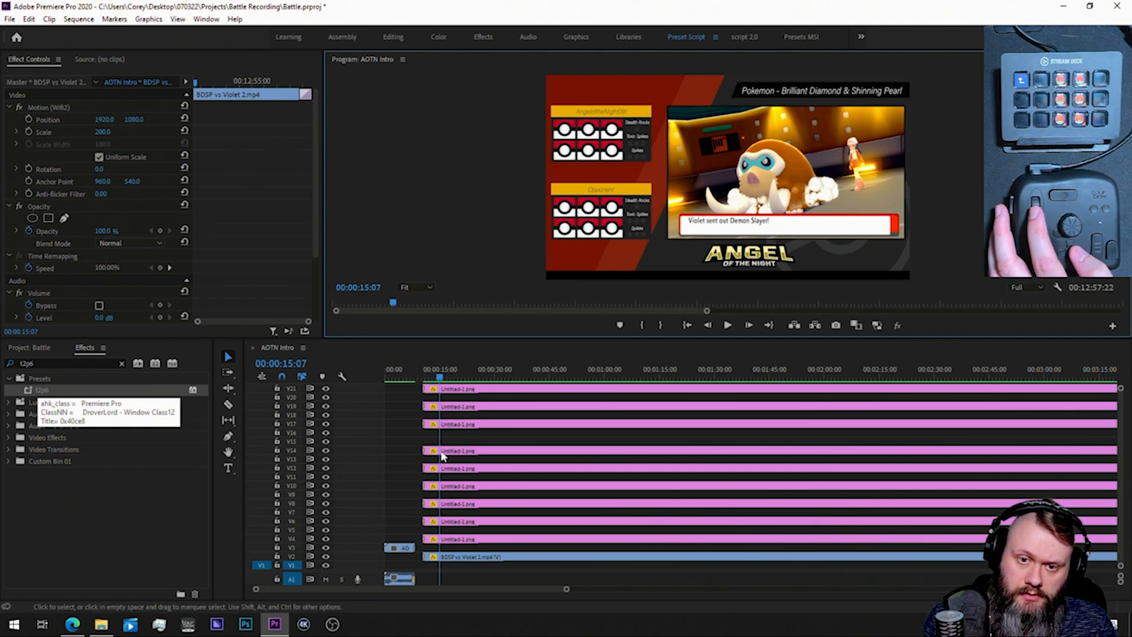
{"action": "left_click", "coordinate": [438, 378]}
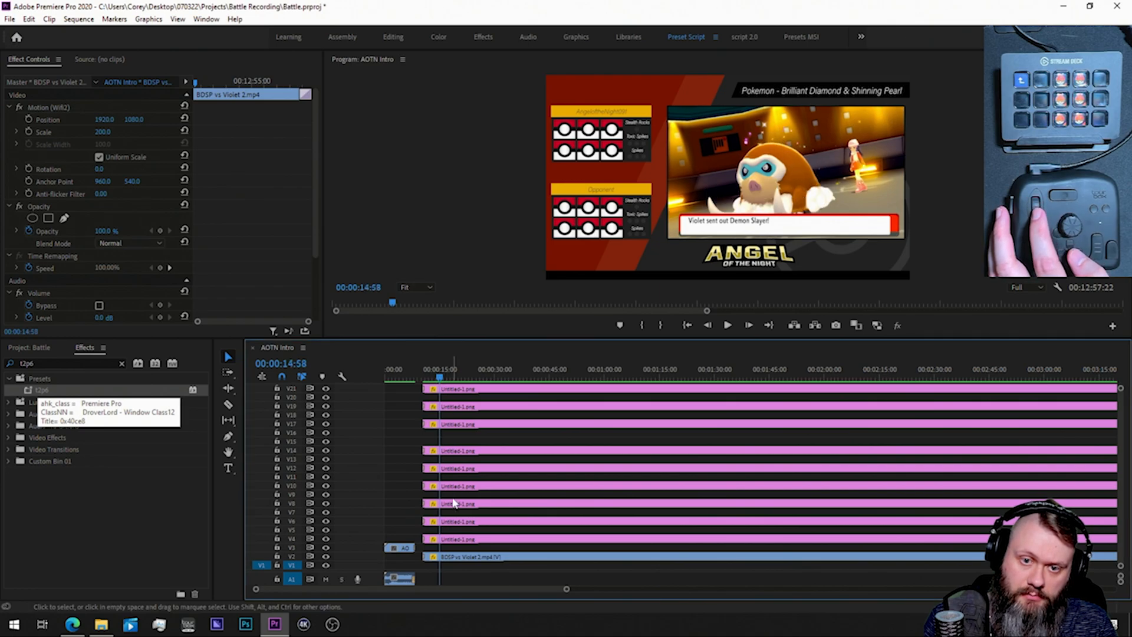
{"action": "key", "text": "="}
{"action": "key", "text": "="}
{"action": "key", "text": "="}
{"action": "key", "text": "="}
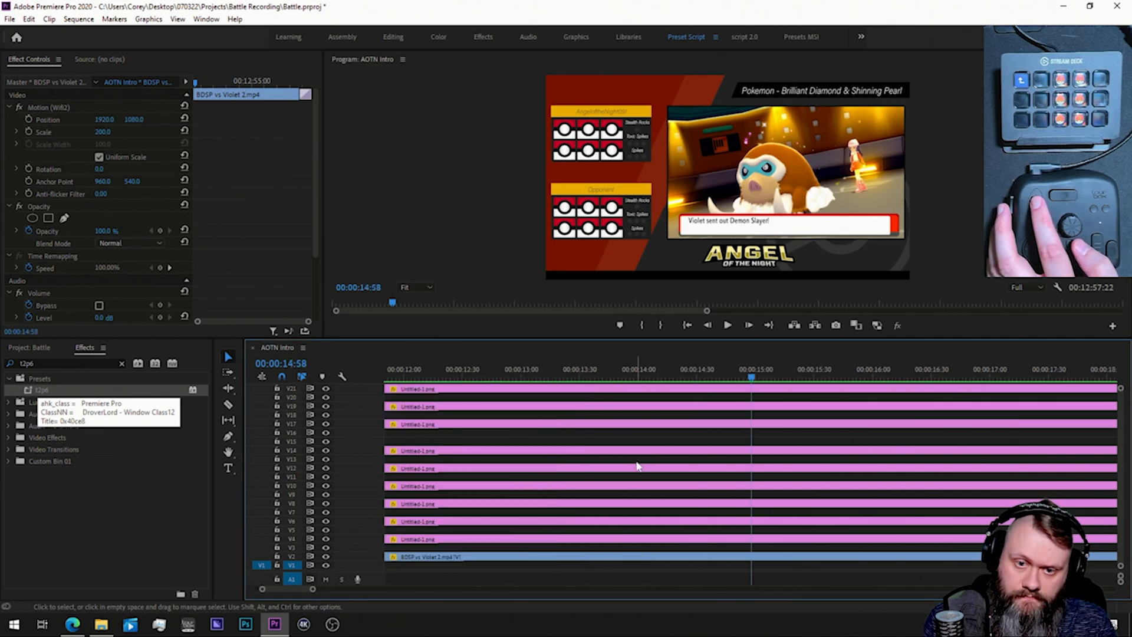
{"action": "key", "text": "-"}
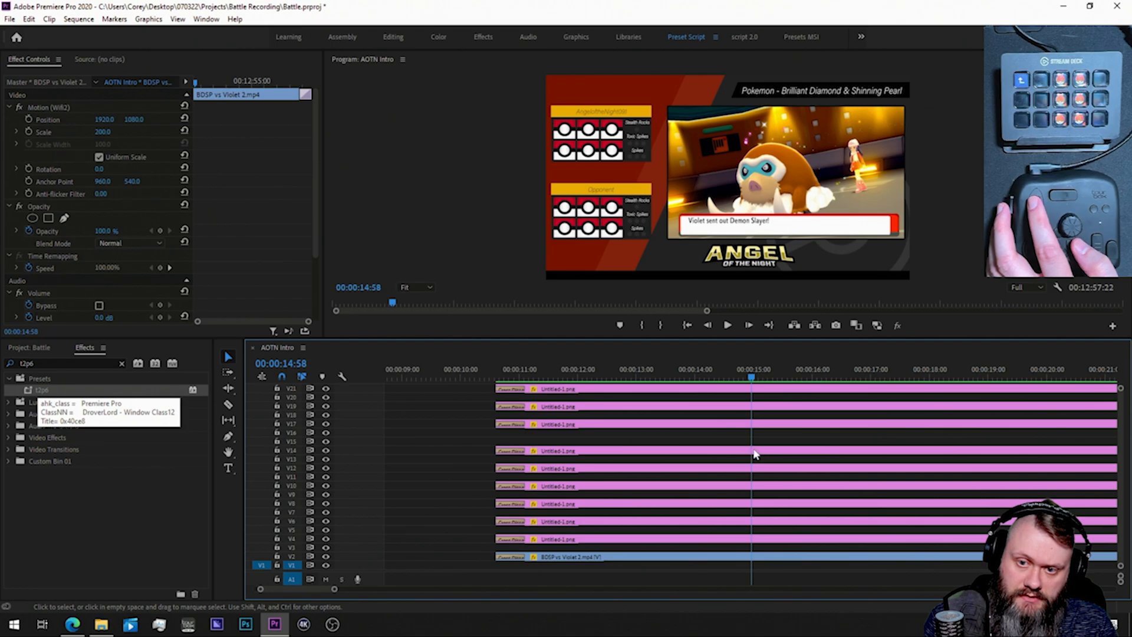
{"action": "key", "text": "c"}
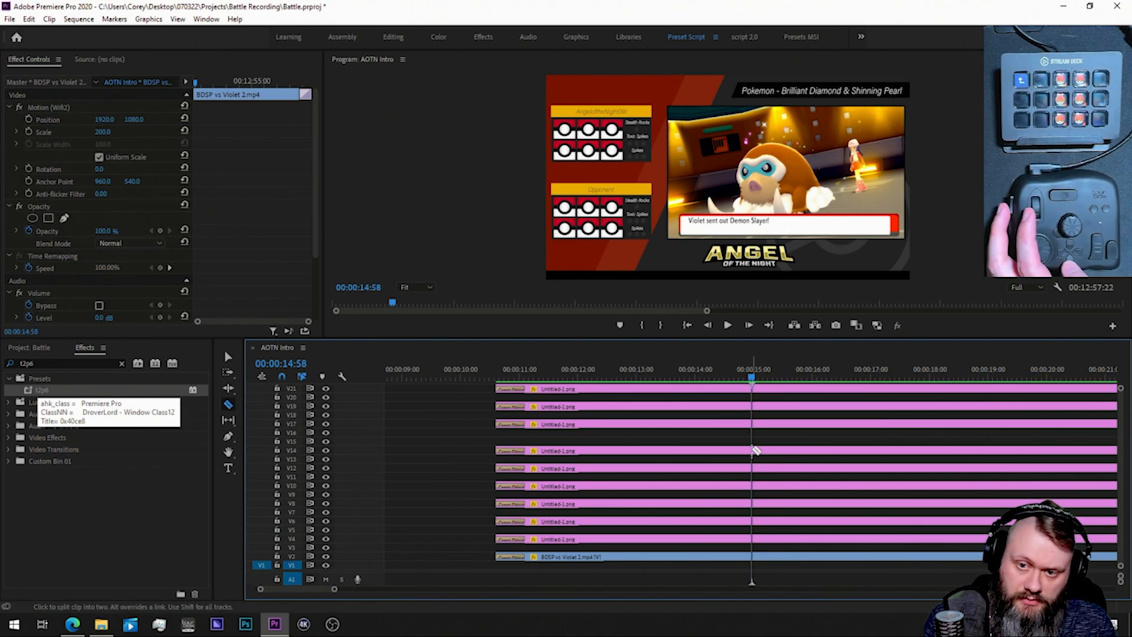
{"action": "left_click", "coordinate": [754, 451]}
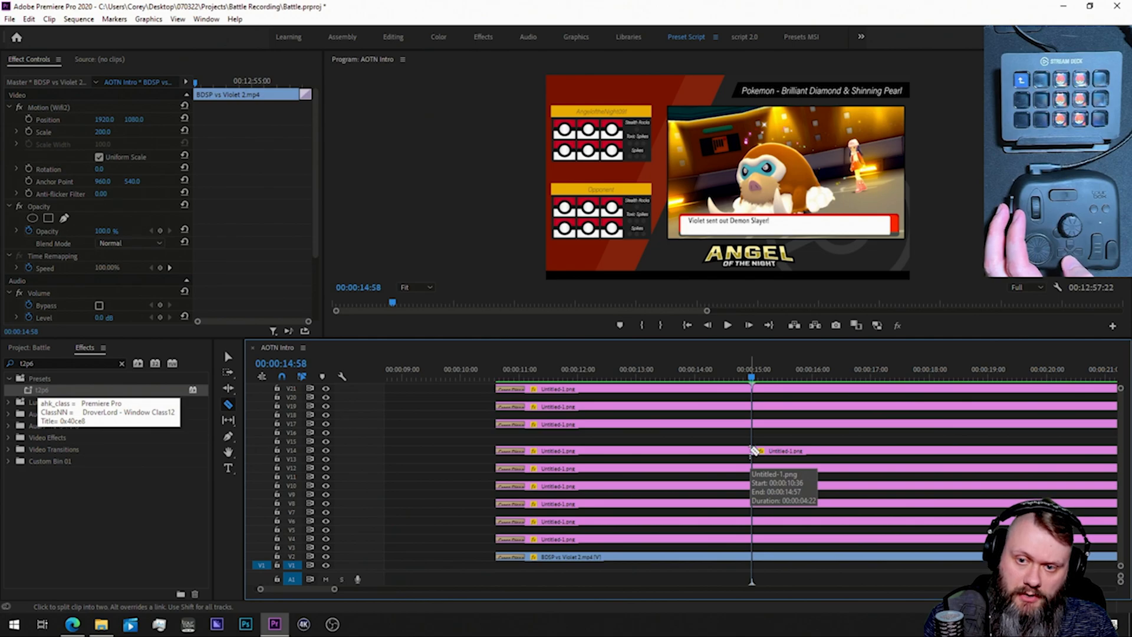
Step: Delete the part of the V14 overlay after the cut, removing the opponent's first Poké Ball from that point
{"action": "key", "text": "v"}
{"action": "left_click", "coordinate": [791, 453]}
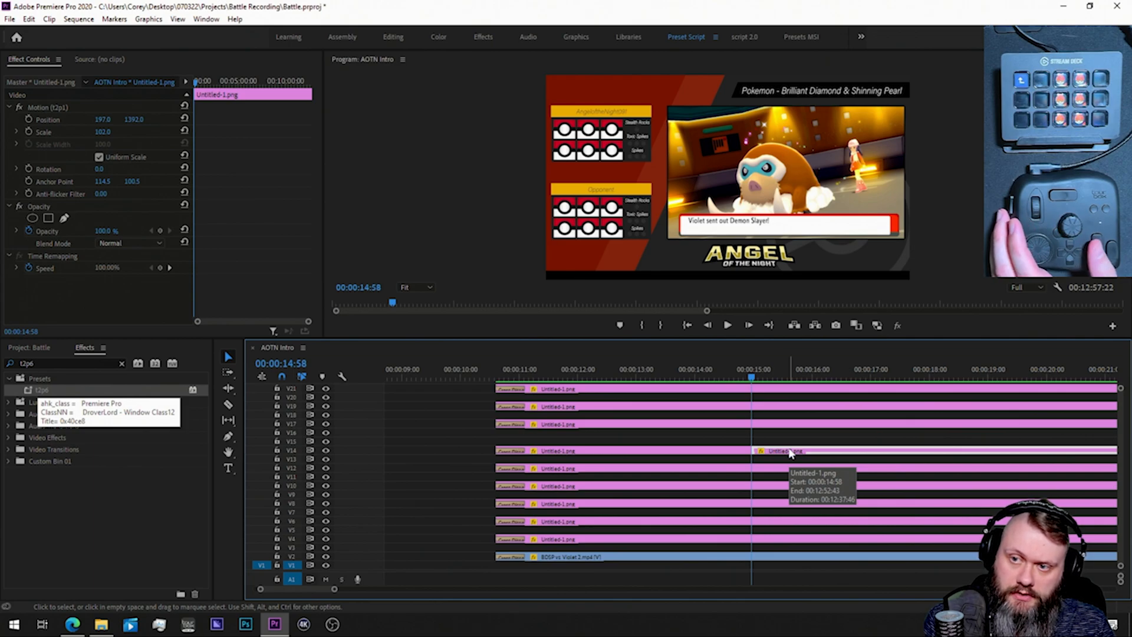
{"action": "key", "text": "Delete"}
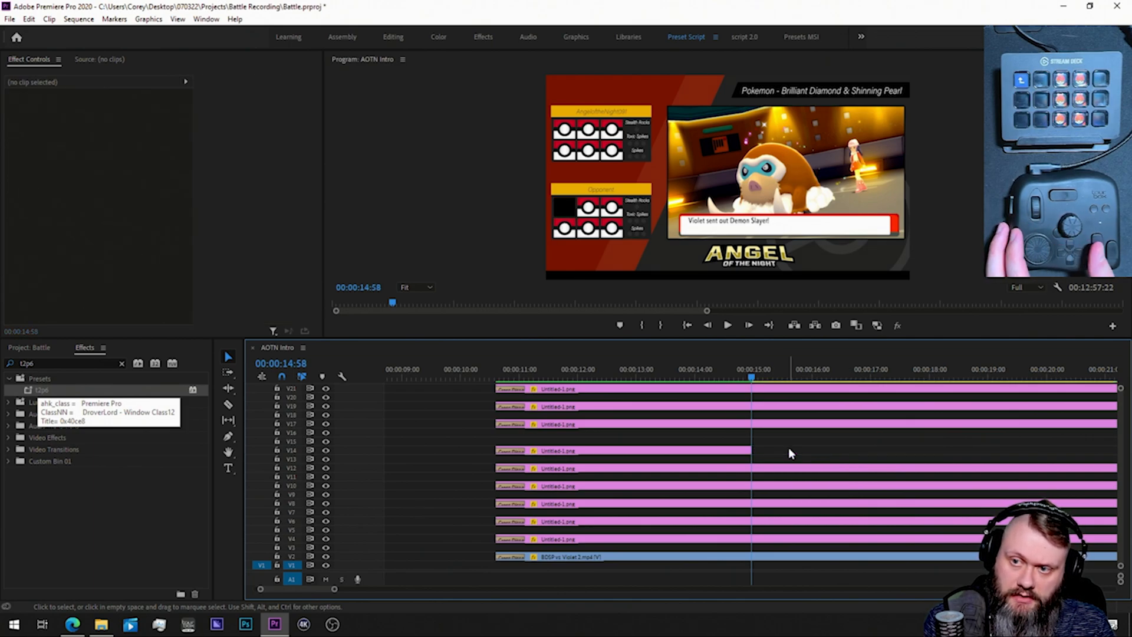
Step: Find the Push video transition and apply it to the end of the shortened V14 overlay
{"action": "left_click", "coordinate": [743, 453]}
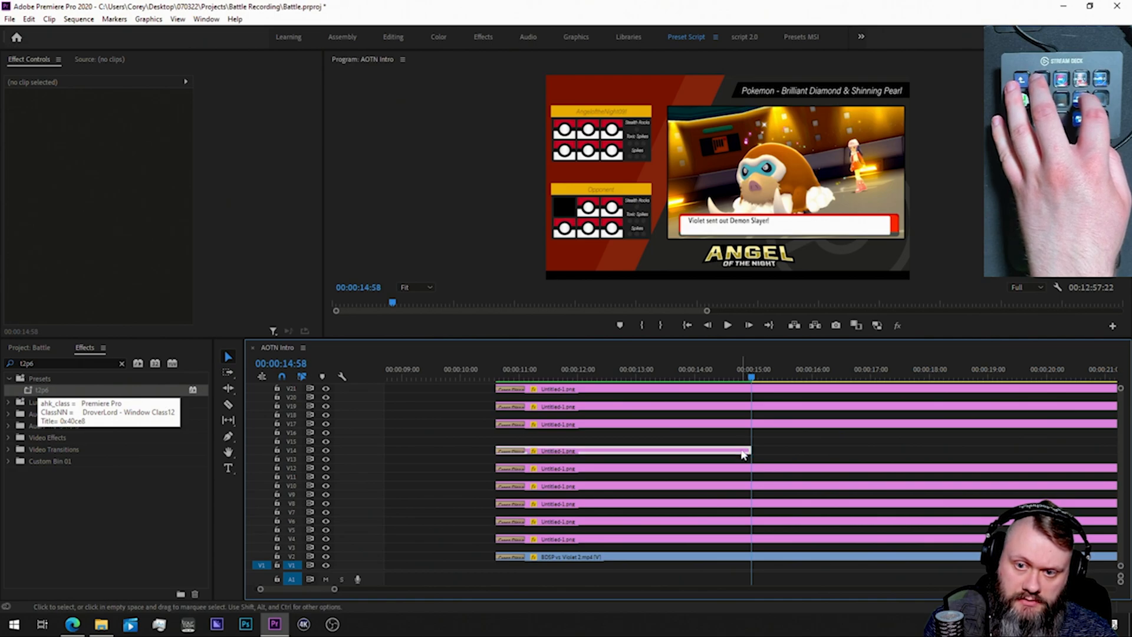
{"action": "left_click", "coordinate": [748, 451]}
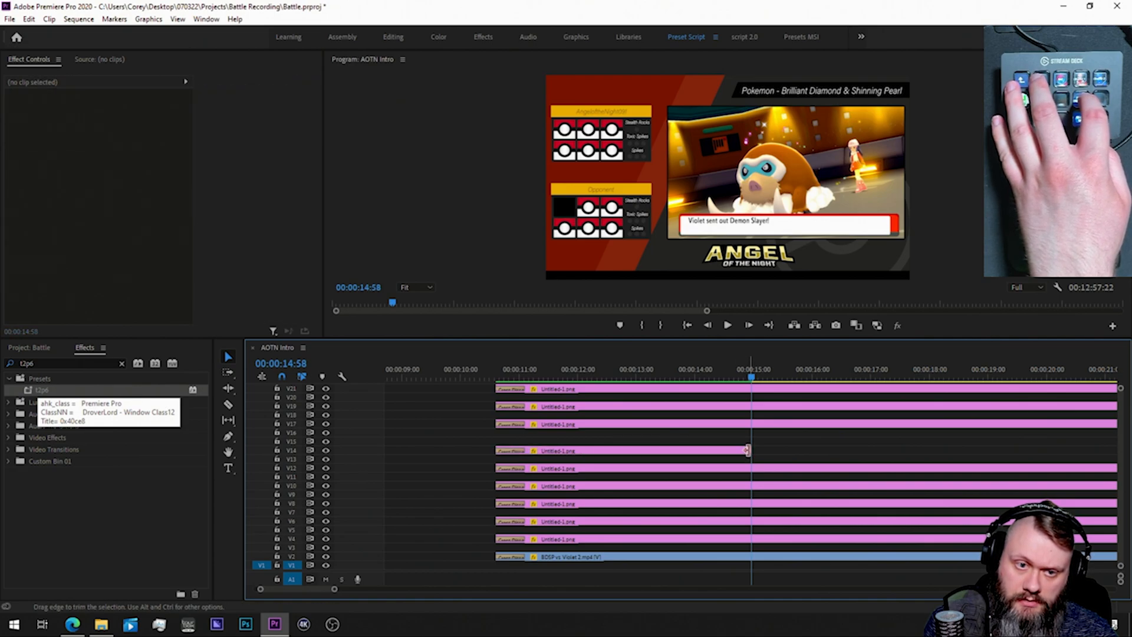
{"action": "key", "text": "shift+f"}
{"action": "type", "text": "push"}
{"action": "left_click_drag", "start_coordinate": [33, 461], "coordinate": [747, 451]}
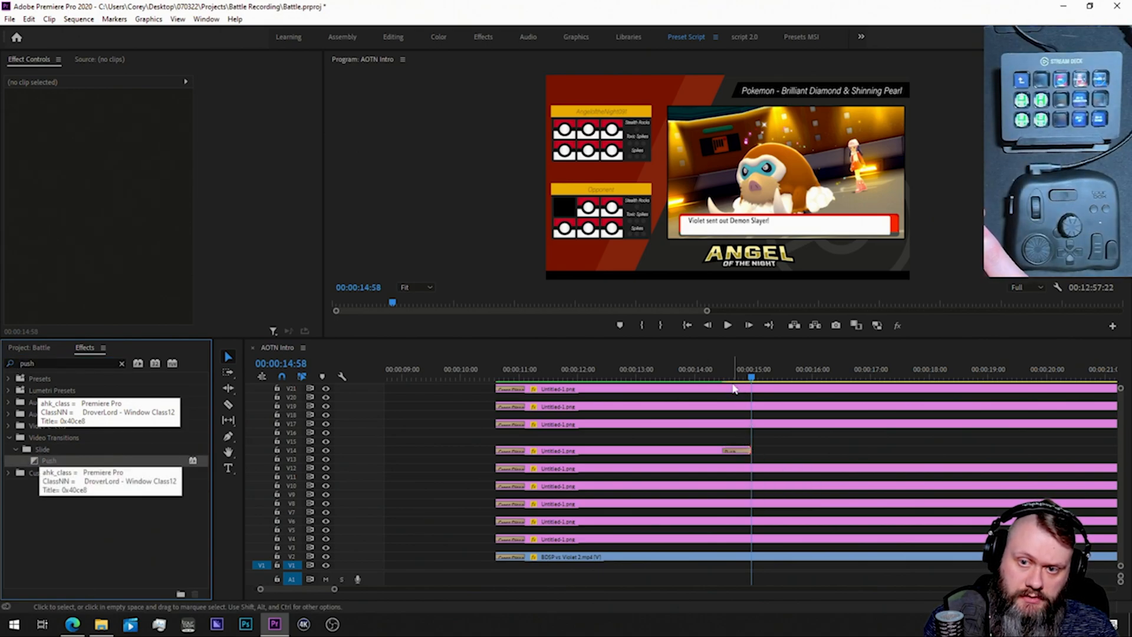
Step: Set the V14 Push transition to run from south to north with a duration of 00:00:02:30
{"action": "left_click", "coordinate": [737, 452]}
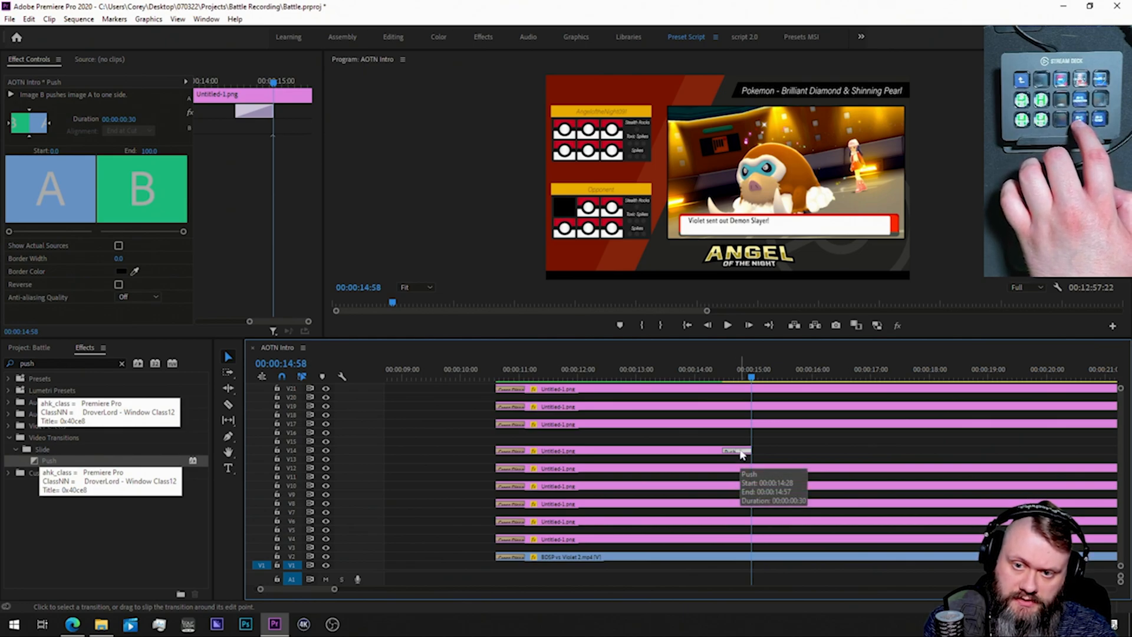
{"action": "left_click_drag", "start_coordinate": [1120, 389], "coordinate": [1122, 422]}
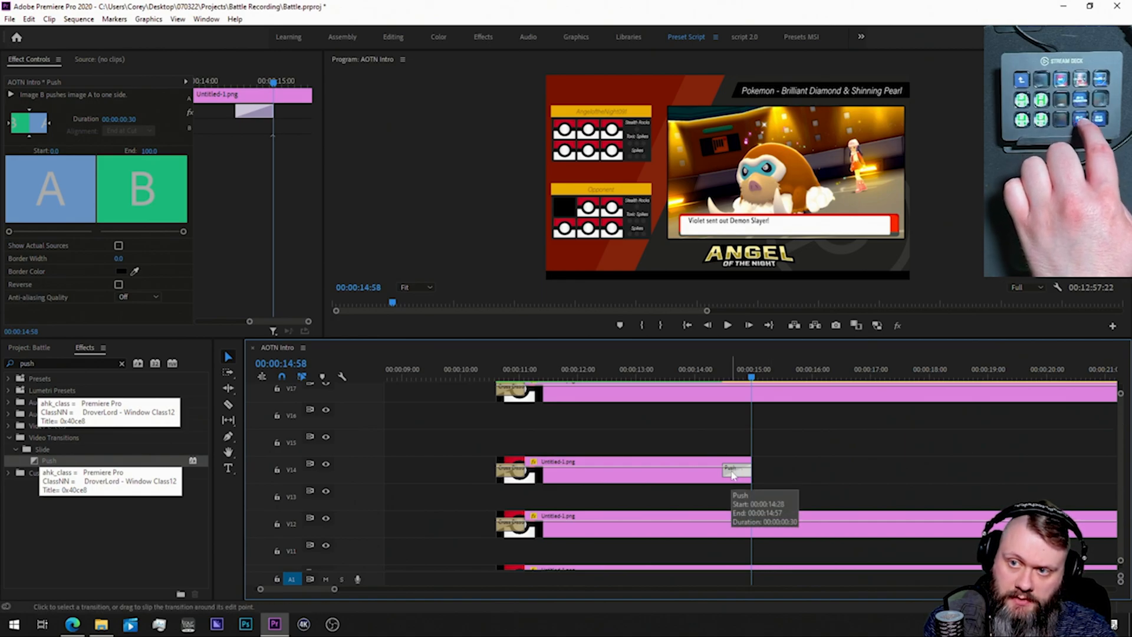
{"action": "left_click", "coordinate": [29, 136]}
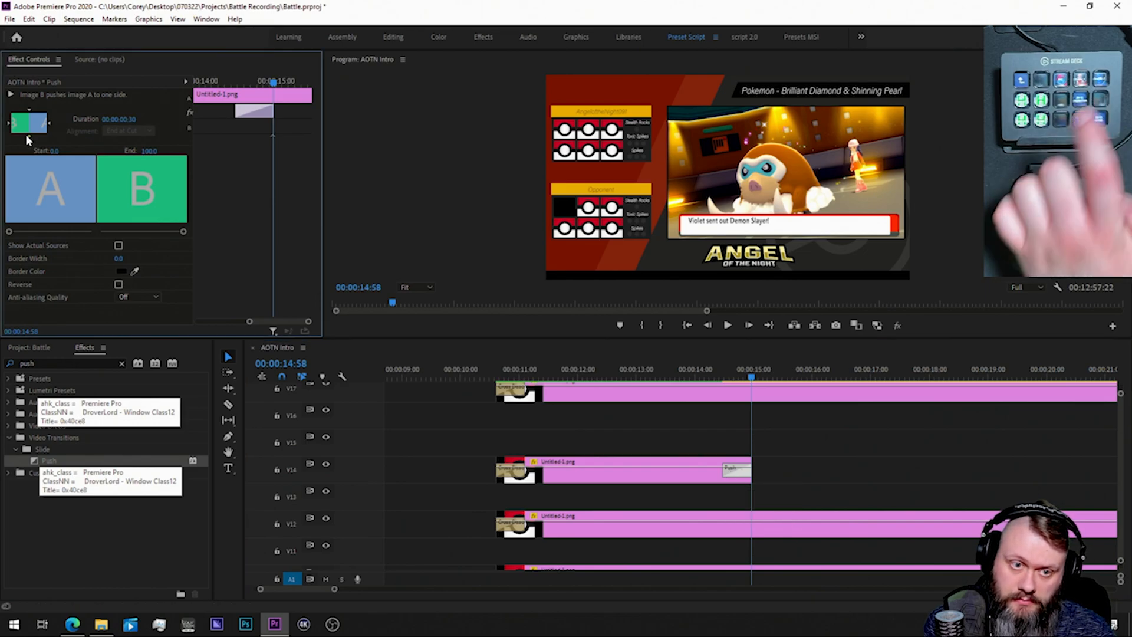
{"action": "left_click", "coordinate": [118, 119]}
{"action": "type", "text": "230"}
{"action": "key", "text": "Return"}
{"action": "left_click", "coordinate": [733, 475]}
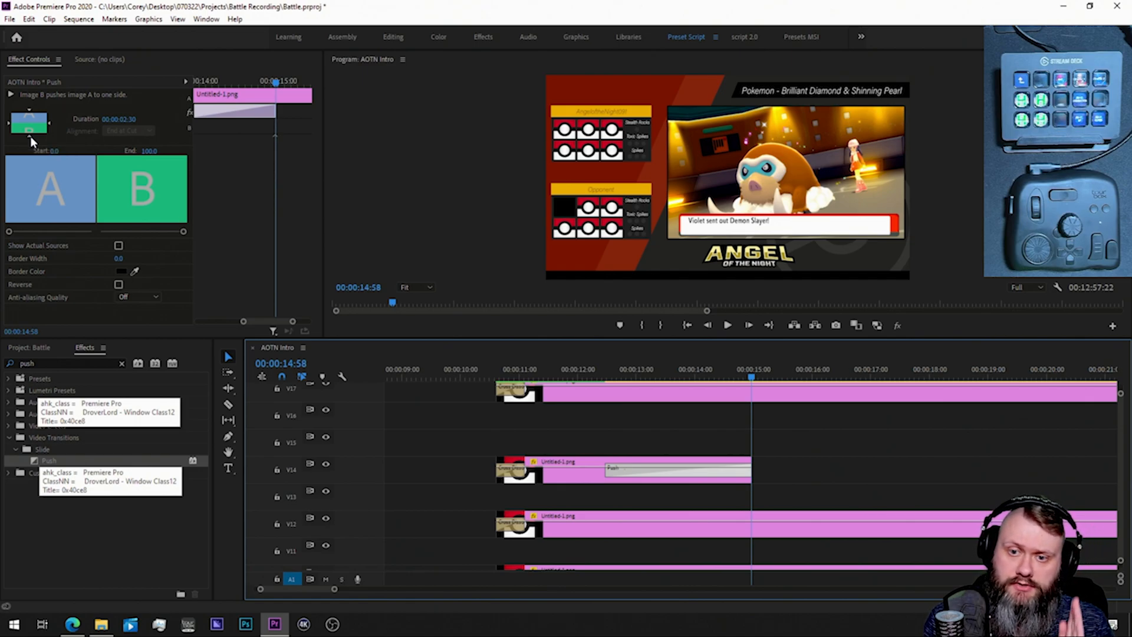
Step: Play and step through the Push transition on the V14 overlay, starting from 00:00:12:21, to check how the Poké Ball disappears
{"action": "left_click", "coordinate": [599, 379]}
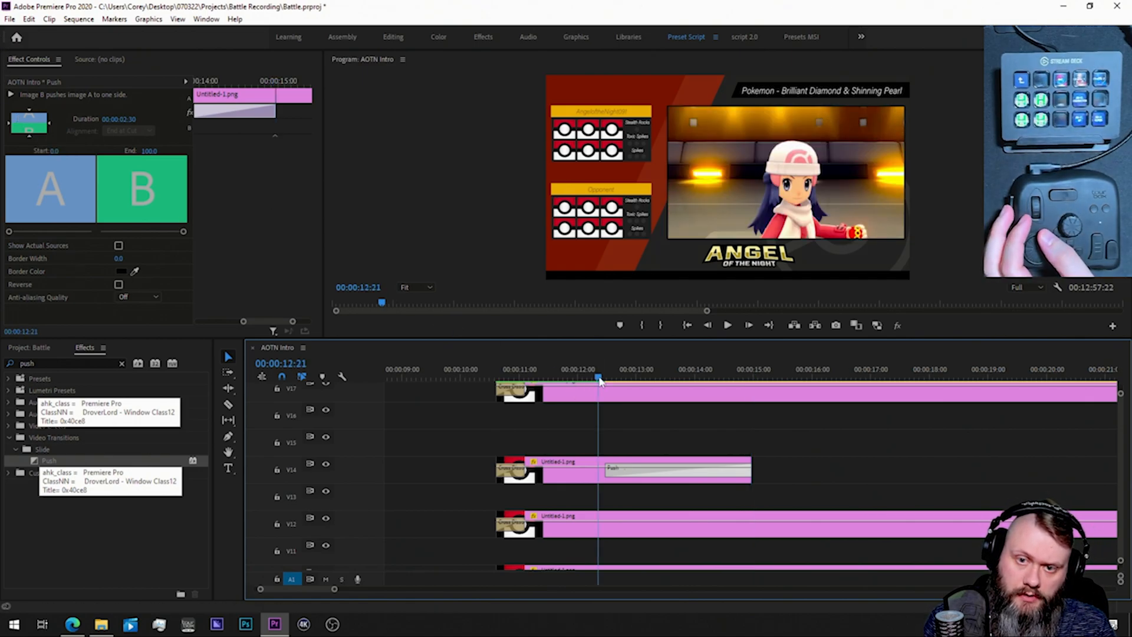
{"action": "key", "text": "space"}
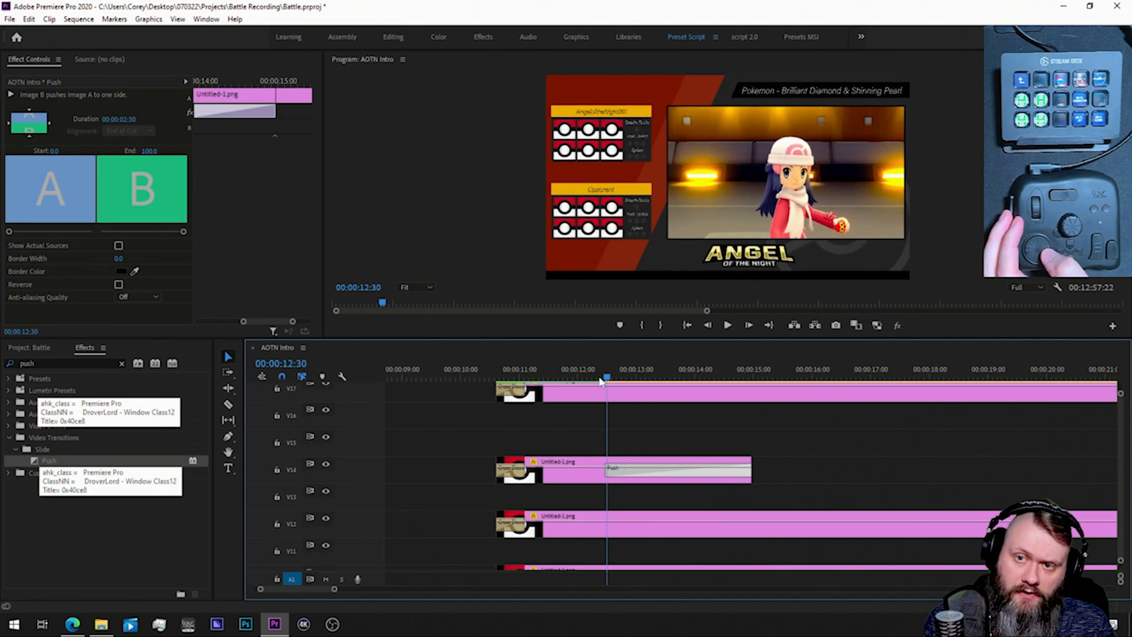
{"action": "key", "text": "Left"}
{"action": "key", "text": "Left"}
{"action": "key", "text": "Left"}
{"action": "key", "text": "Left"}
{"action": "key", "text": "Left"}
{"action": "key", "text": "Left"}
{"action": "key", "text": "Left"}
{"action": "key", "text": "Left"}
{"action": "key", "text": "Left"}
{"action": "key", "text": "Left"}
{"action": "key", "text": "Left"}
{"action": "key", "text": "Left"}
{"action": "key", "text": "Left"}
{"action": "key", "text": "Right"}
{"action": "key", "text": "Right"}
{"action": "key", "text": "Right"}
{"action": "key", "text": "Right"}
{"action": "key", "text": "Right"}
{"action": "key", "text": "Right"}
{"action": "key", "text": "Right"}
{"action": "key", "text": "space"}
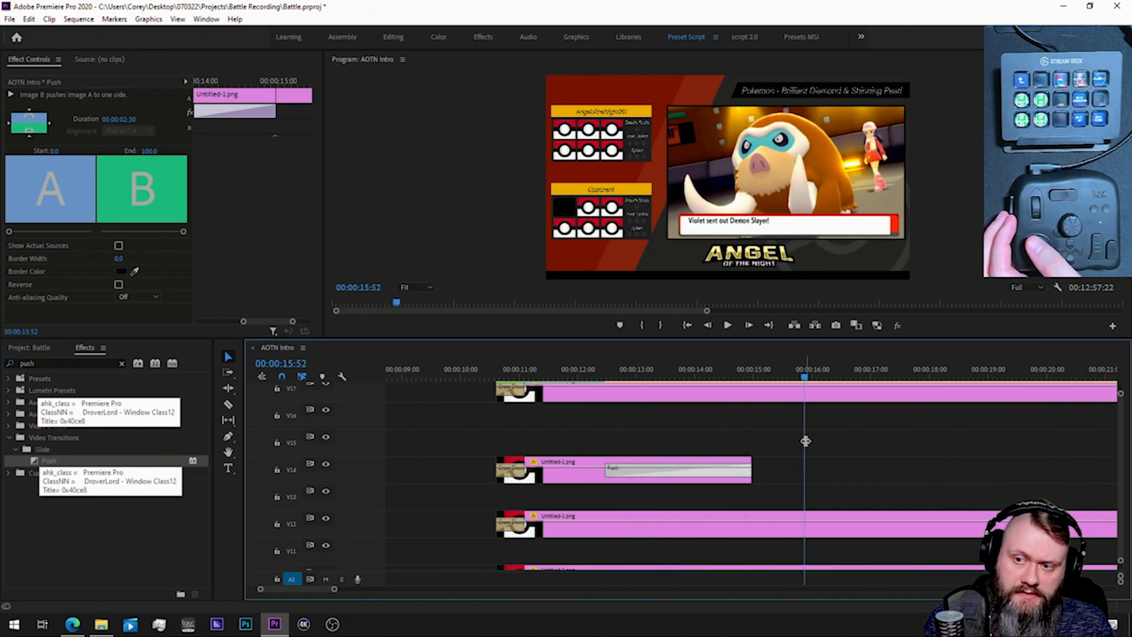
Step: Shrink the track heights to show more overlay tracks and play onward from 00:00:15:52 to Uxie's send-out
{"action": "left_click_drag", "start_coordinate": [1118, 400], "coordinate": [1118, 366]}
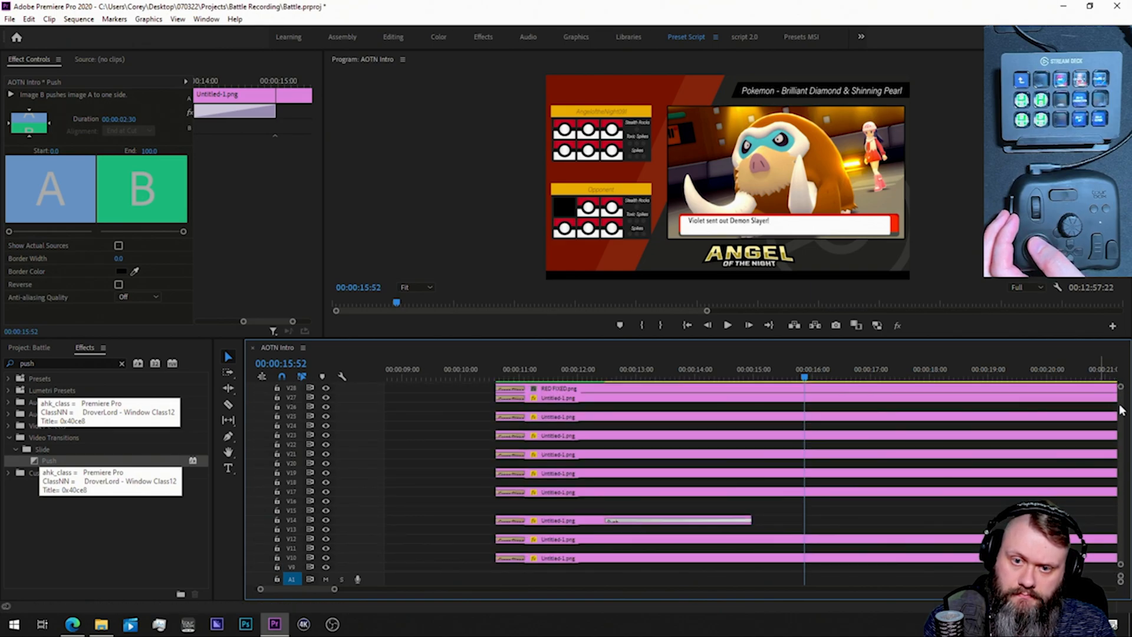
{"action": "left_click_drag", "start_coordinate": [1120, 453], "coordinate": [1122, 453]}
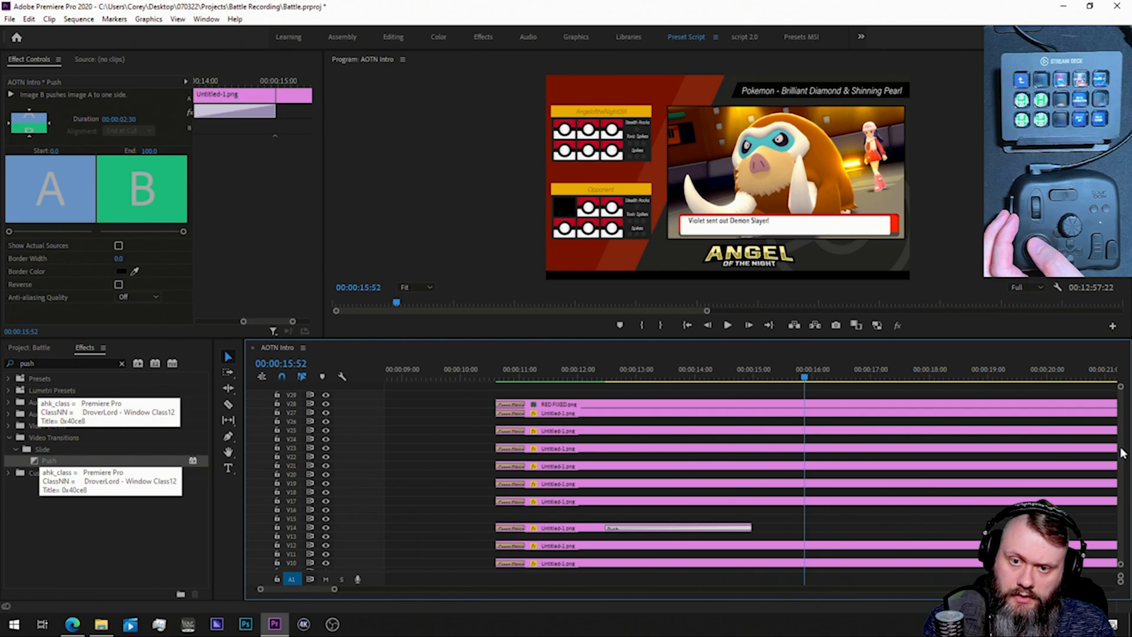
{"action": "key", "text": "space"}
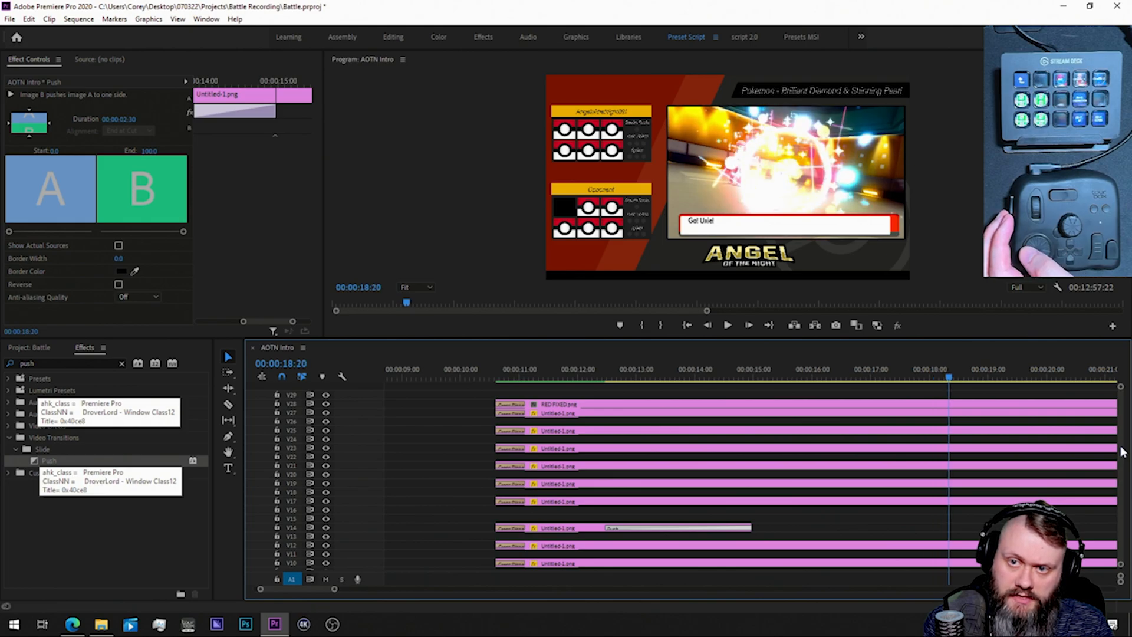
Step: Split the Untitled-1.png clip on track V27 at 00:00:18:42
{"action": "key", "text": "Right"}
{"action": "key", "text": "Right"}
{"action": "key", "text": "Right"}
{"action": "key", "text": "Right"}
{"action": "key", "text": "Right"}
{"action": "key", "text": "Right"}
{"action": "key", "text": "Right"}
{"action": "key", "text": "Right"}
{"action": "key", "text": "Right"}
{"action": "key", "text": "Right"}
{"action": "key", "text": "Right"}
{"action": "key", "text": "Right"}
{"action": "key", "text": "Right"}
{"action": "key", "text": "Right"}
{"action": "key", "text": "Right"}
{"action": "key", "text": "Right"}
{"action": "key", "text": "Right"}
{"action": "key", "text": "Right"}
{"action": "key", "text": "Right"}
{"action": "key", "text": "Right"}
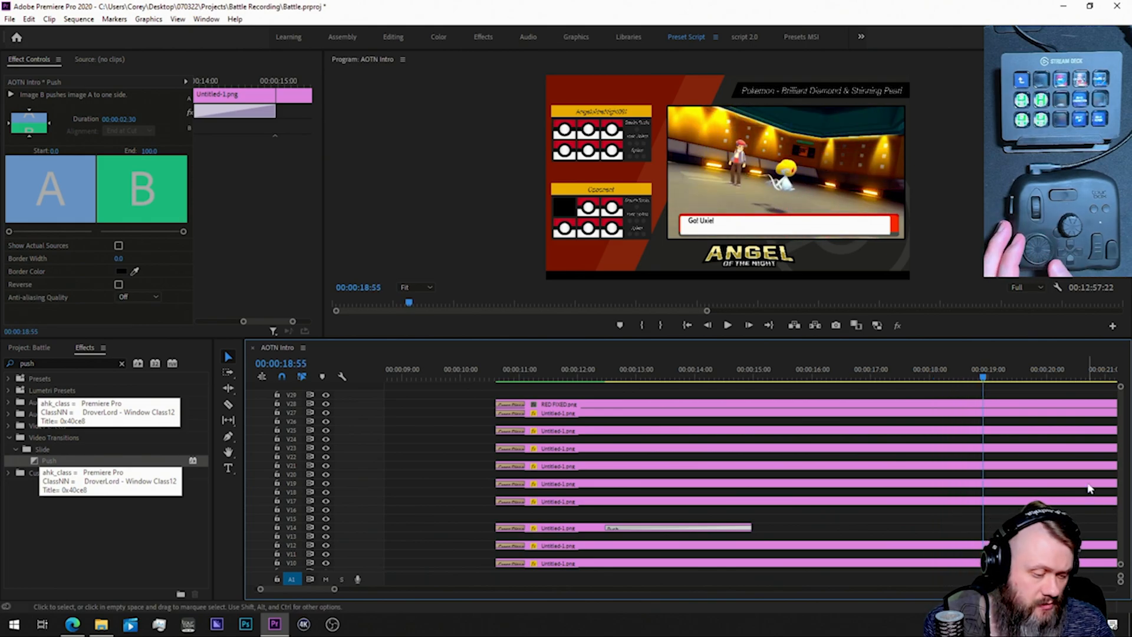
{"action": "key", "text": "Left"}
{"action": "key", "text": "Left"}
{"action": "key", "text": "Left"}
{"action": "key", "text": "Left"}
{"action": "key", "text": "Left"}
{"action": "key", "text": "Left"}
{"action": "key", "text": "Left"}
{"action": "key", "text": "Left"}
{"action": "key", "text": "Left"}
{"action": "key", "text": "Left"}
{"action": "key", "text": "Left"}
{"action": "key", "text": "Left"}
{"action": "key", "text": "Left"}
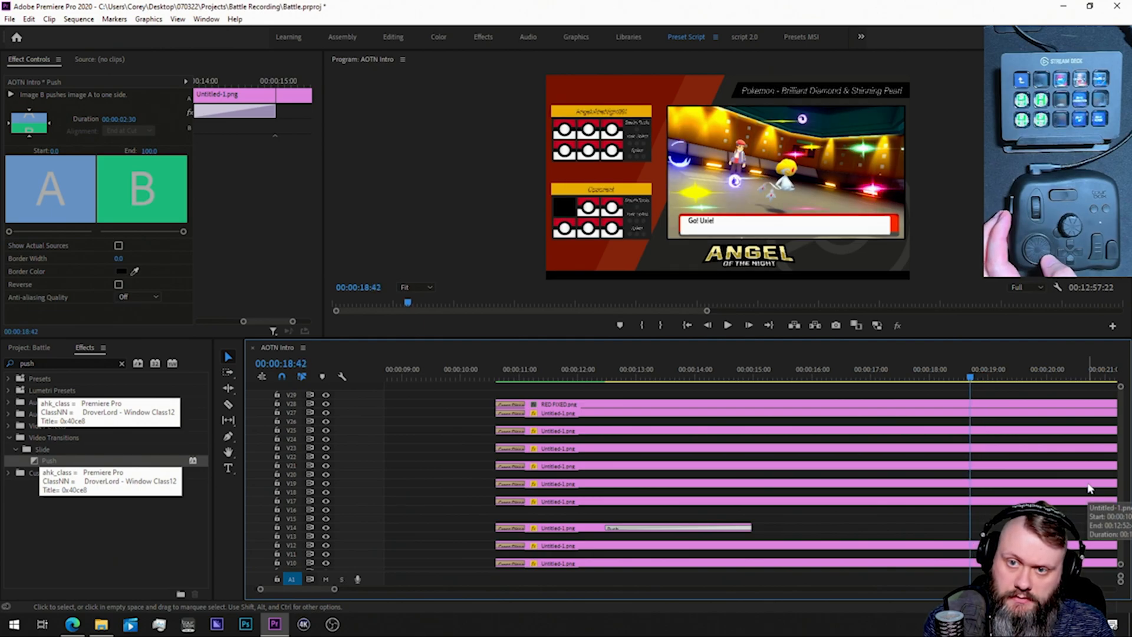
{"action": "key", "text": "c"}
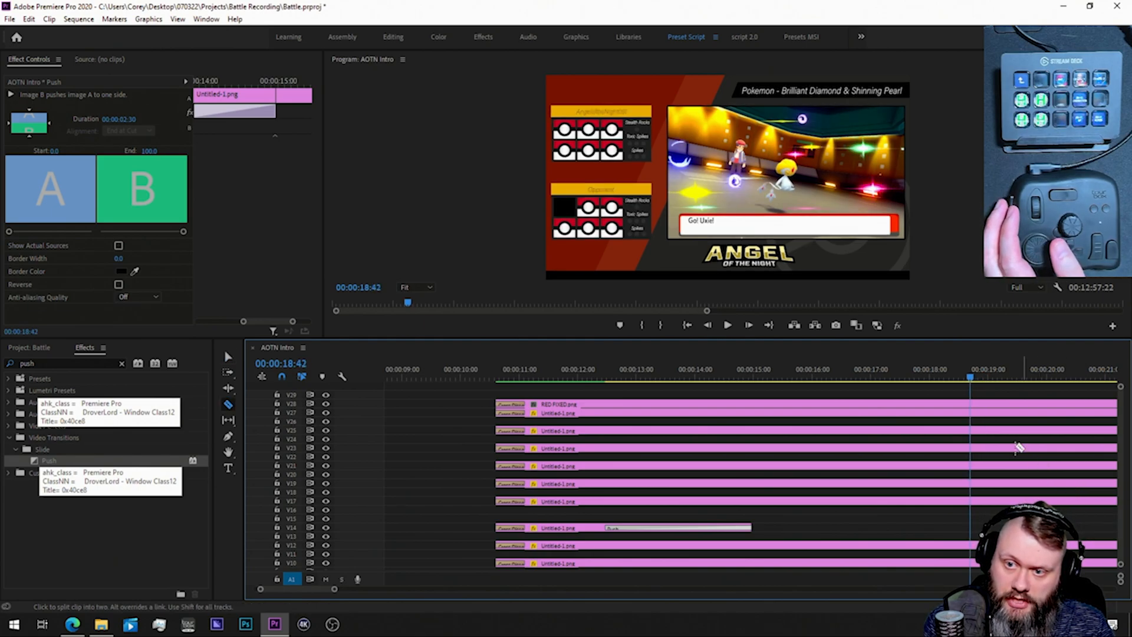
{"action": "left_click", "coordinate": [974, 411]}
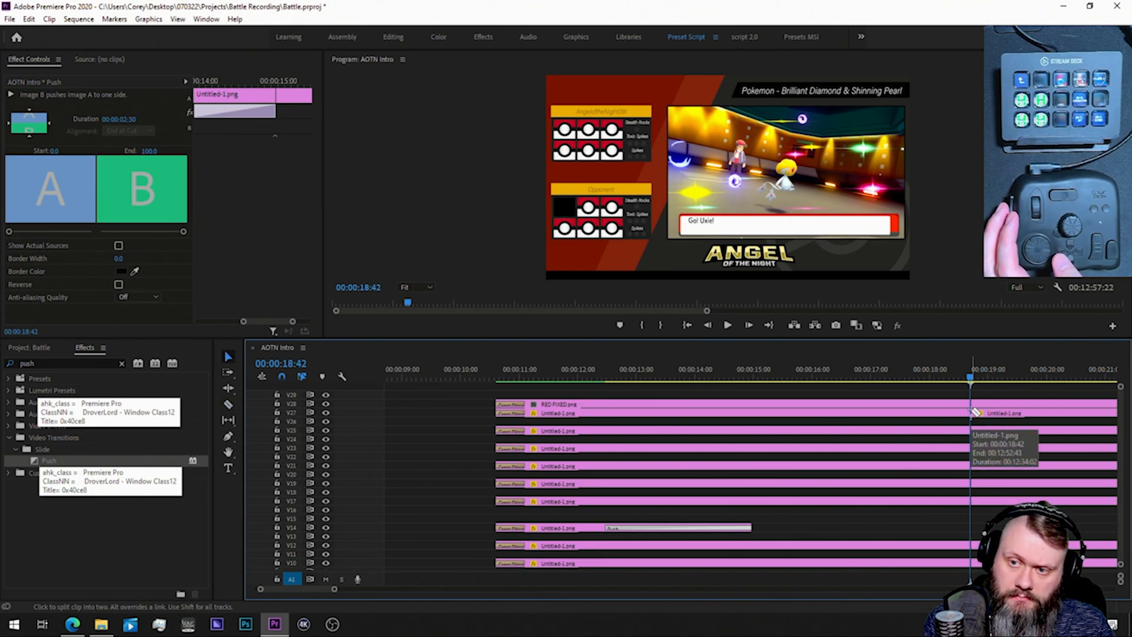
Step: Delete the portion of the V27 Untitled-1.png clip that follows the cut
{"action": "key", "text": "v"}
{"action": "left_click", "coordinate": [979, 416]}
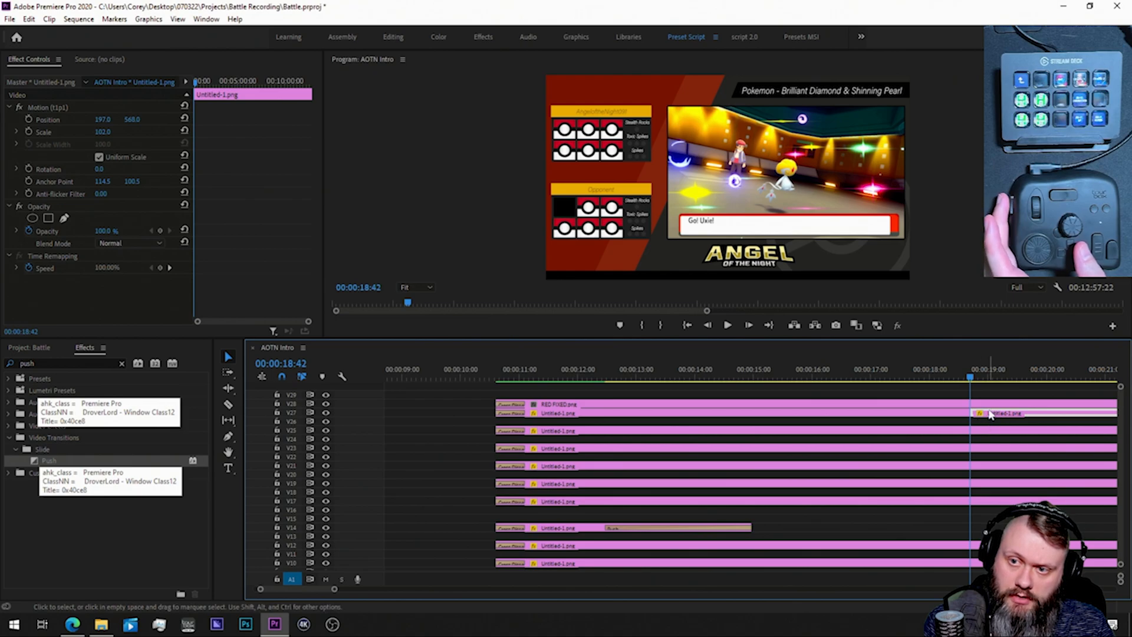
{"action": "key", "text": "c"}
{"action": "key", "text": "v"}
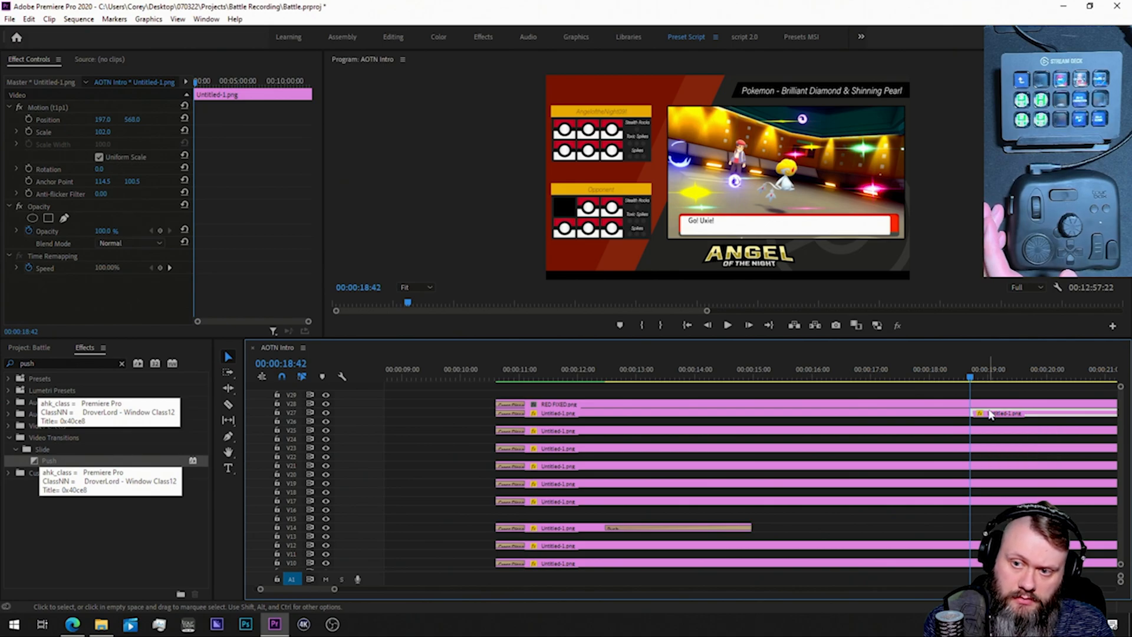
{"action": "key", "text": "Delete"}
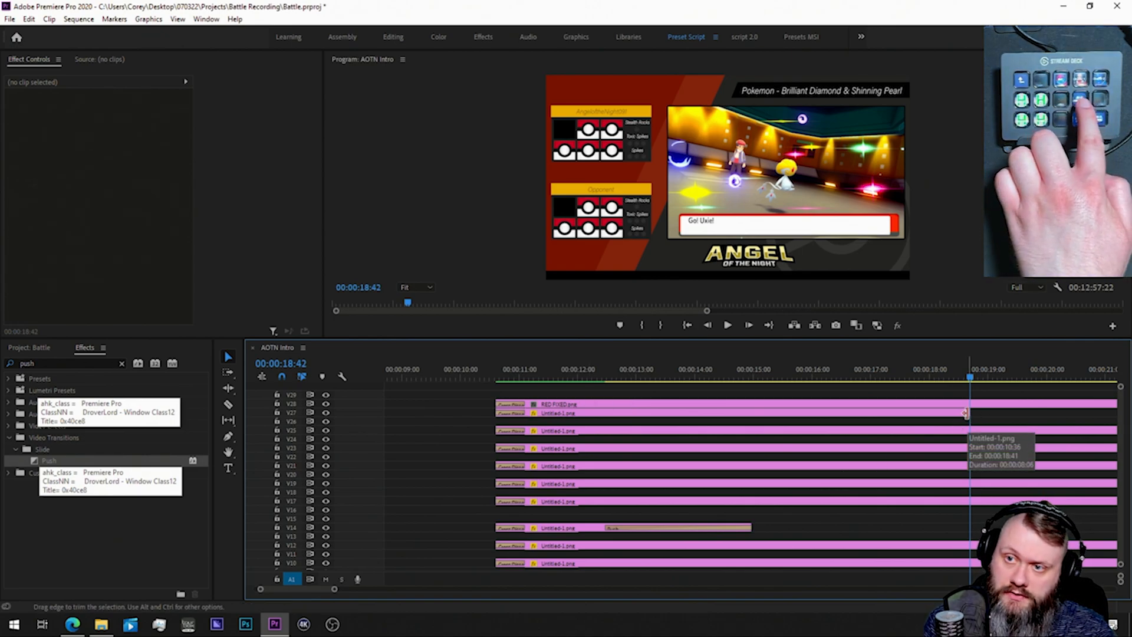
Step: Find the Push video transition and apply it to the end of the shortened V27 clip
{"action": "key", "text": "shift+f"}
{"action": "type", "text": "push"}
{"action": "left_click_drag", "start_coordinate": [34, 460], "coordinate": [966, 413]}
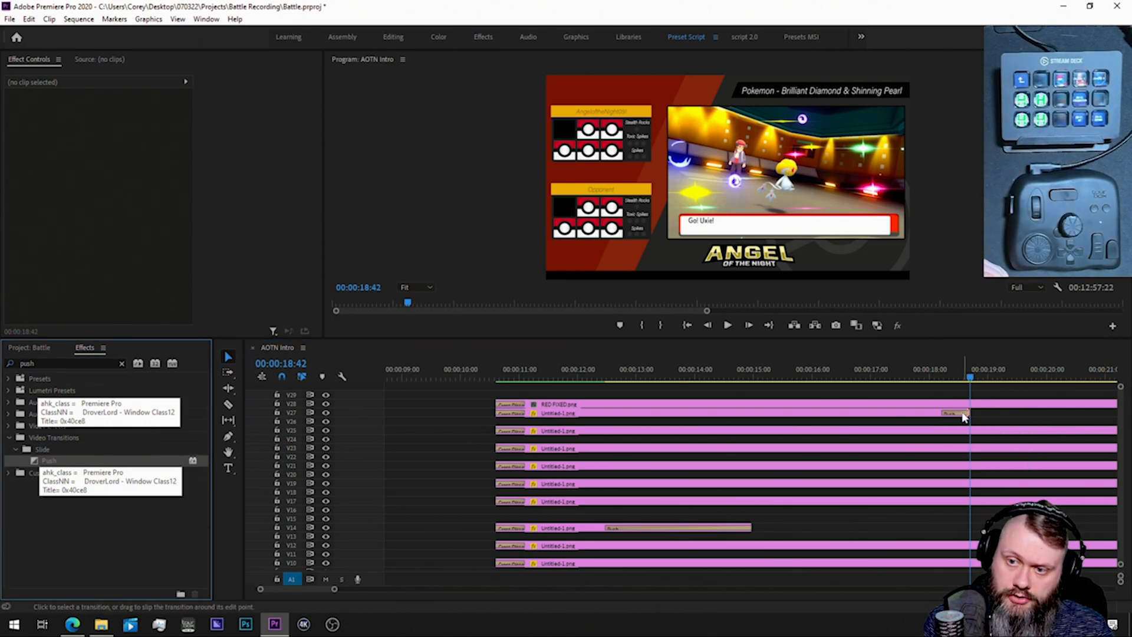
Step: Set the V27 Push transition to move from south to north with a duration of 00:00:02:30
{"action": "left_click", "coordinate": [964, 416]}
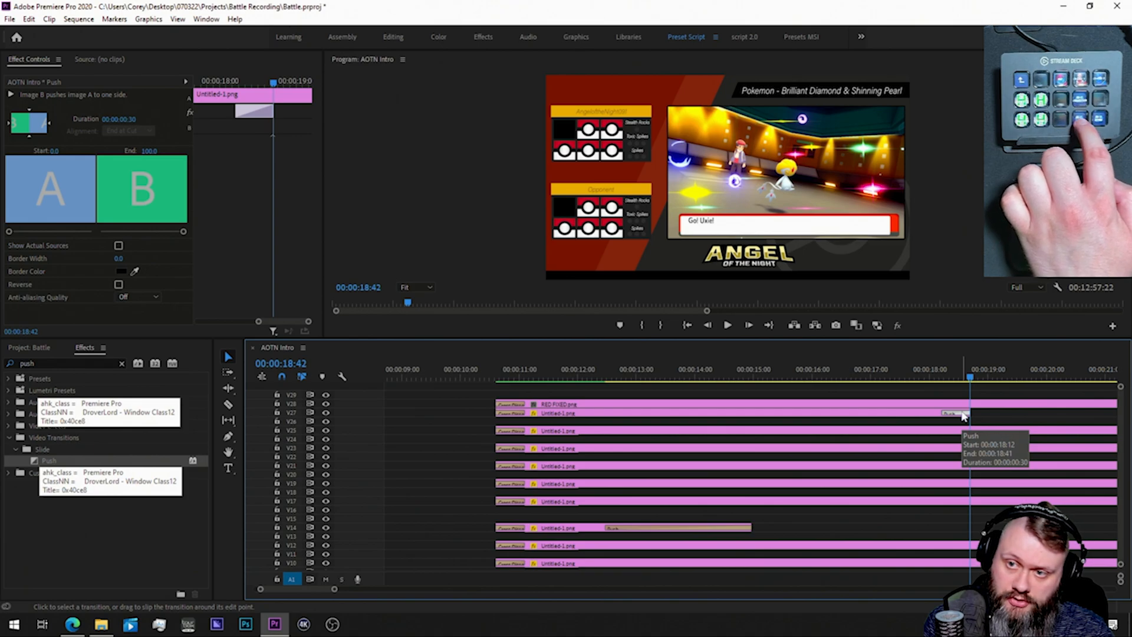
{"action": "left_click", "coordinate": [29, 136]}
{"action": "left_click", "coordinate": [104, 119]}
{"action": "type", "text": "230"}
{"action": "key", "text": "Return"}
{"action": "left_click", "coordinate": [961, 411]}
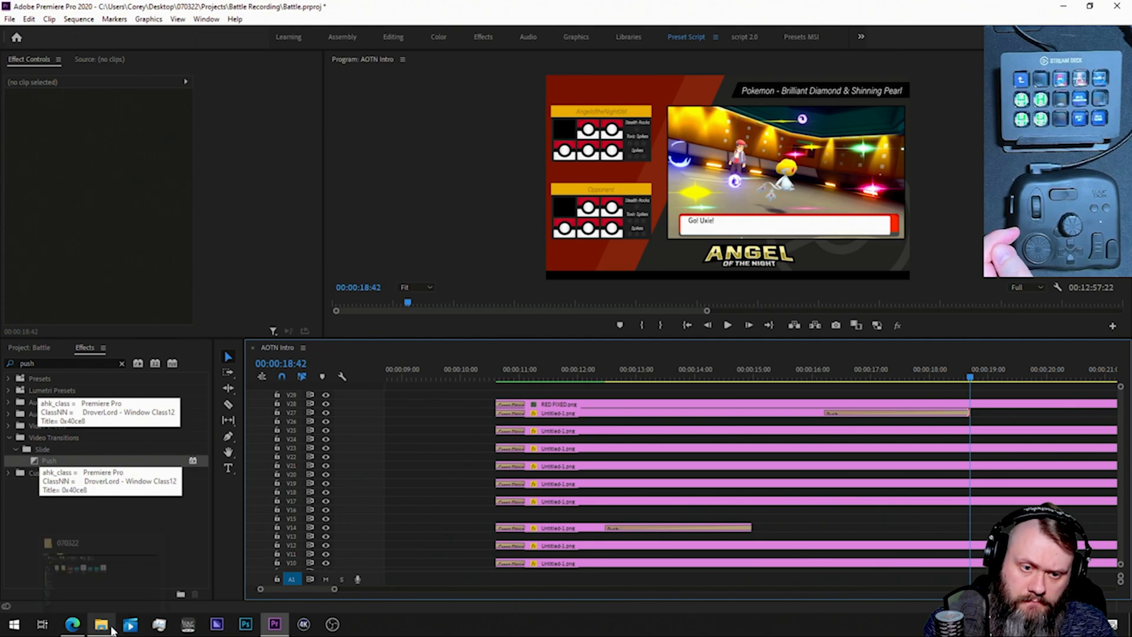
Step: Switch to File Explorer, shrink its window over Premiere Pro, and open Brilliant Diamond & Shinning Pearl > Standard > Gen 4
{"action": "left_click", "coordinate": [108, 607]}
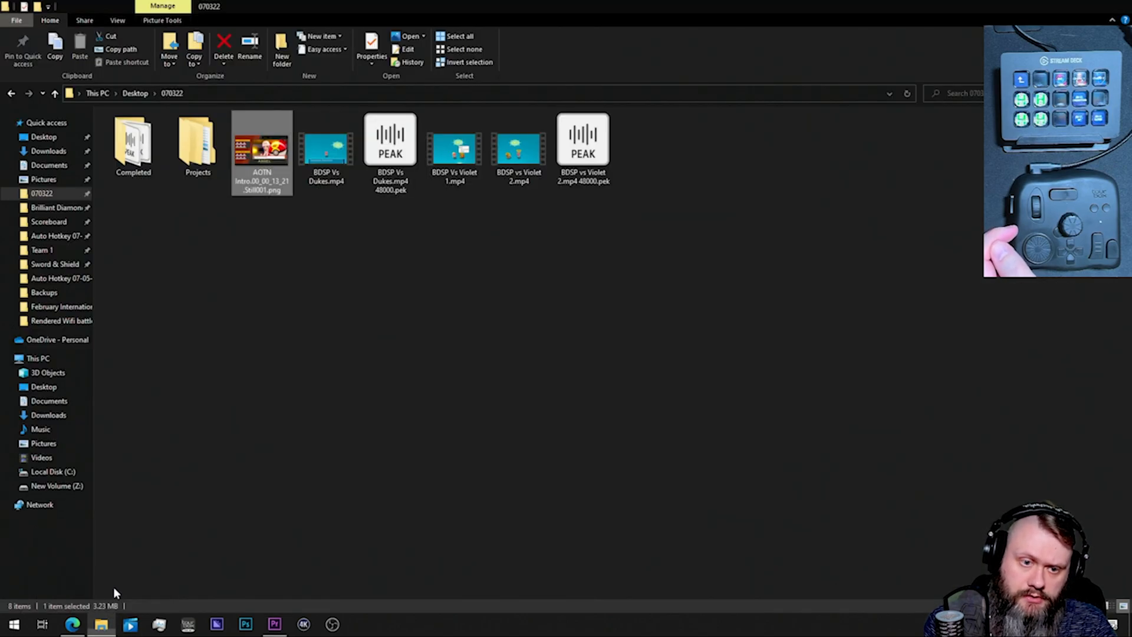
{"action": "left_click_drag", "start_coordinate": [539, 6], "coordinate": [533, 156]}
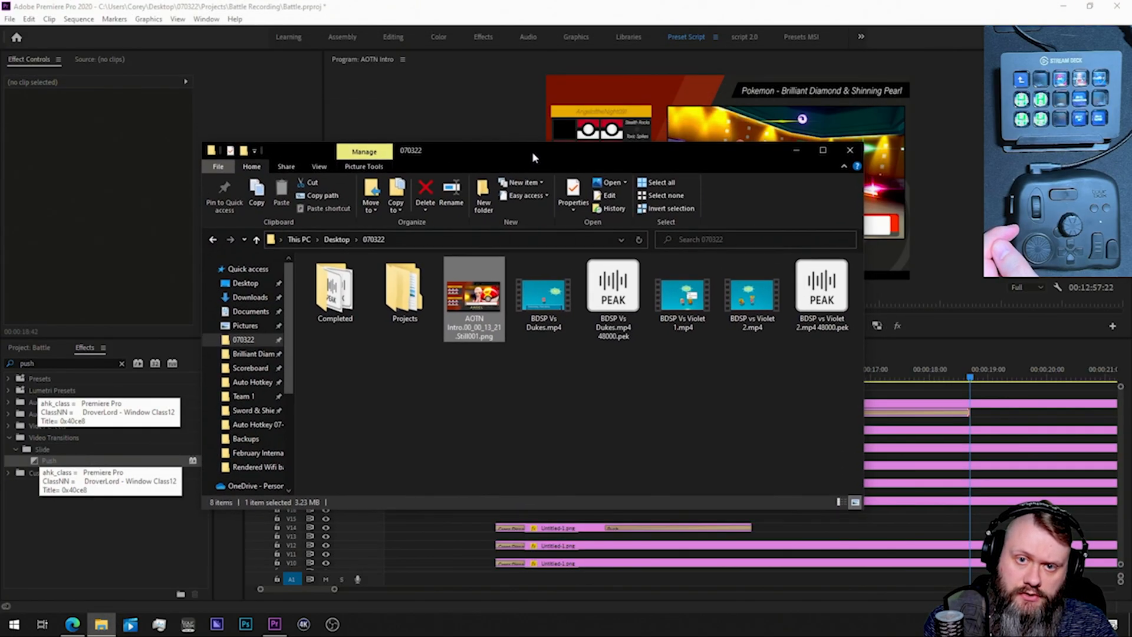
{"action": "left_click", "coordinate": [254, 354]}
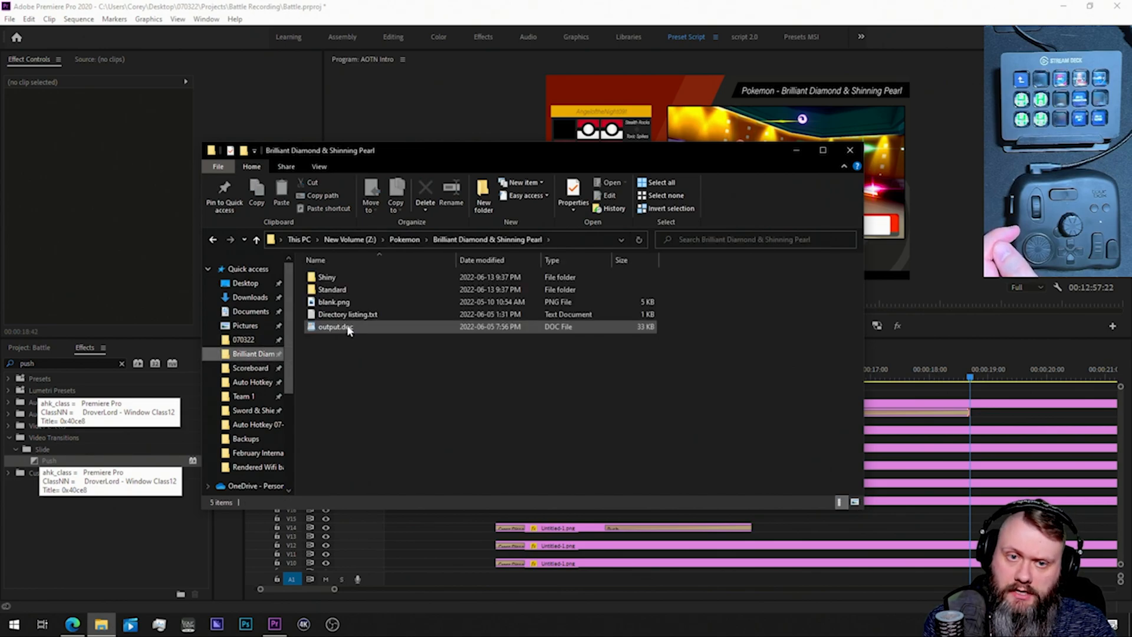
{"action": "double_click", "coordinate": [332, 290]}
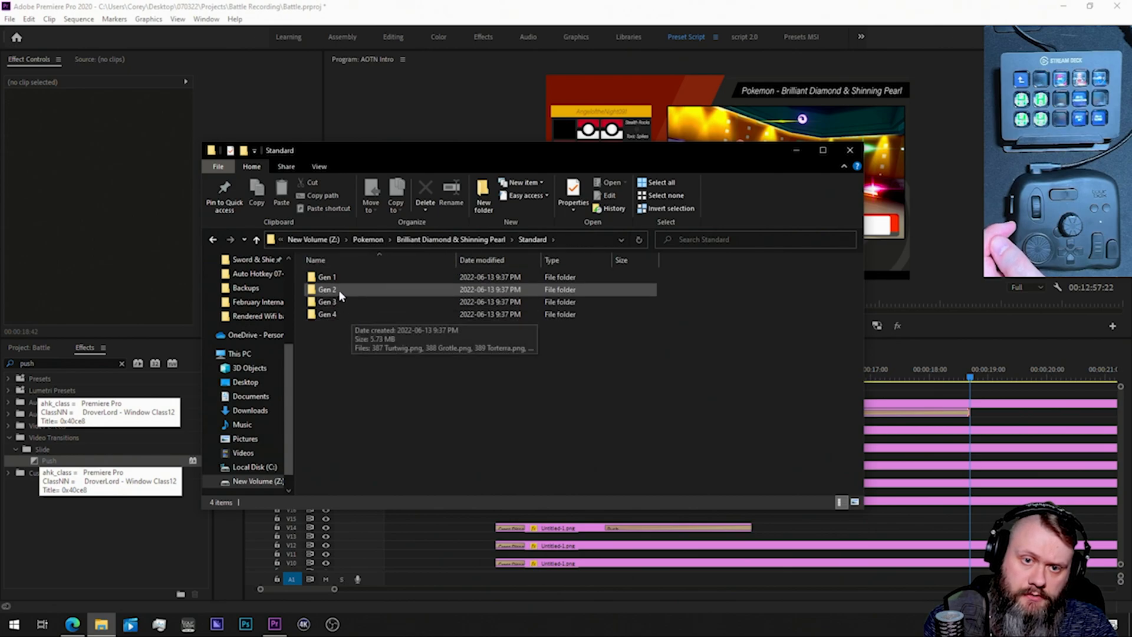
{"action": "double_click", "coordinate": [338, 314]}
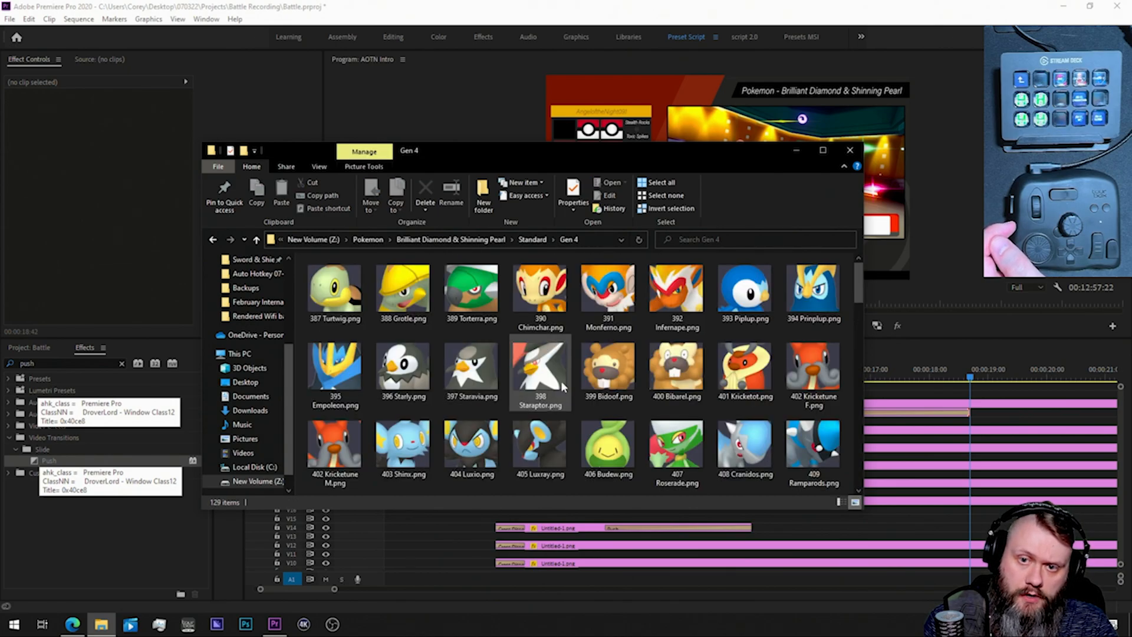
Step: Import 480 Uxie.png from the Gen 4 folder into the Battle project and return to Premiere Pro
{"action": "scroll", "coordinate": [564, 386], "scroll_direction": "down", "scroll_amount": 2}
{"action": "scroll", "coordinate": [563, 387], "scroll_direction": "down", "scroll_amount": 8}
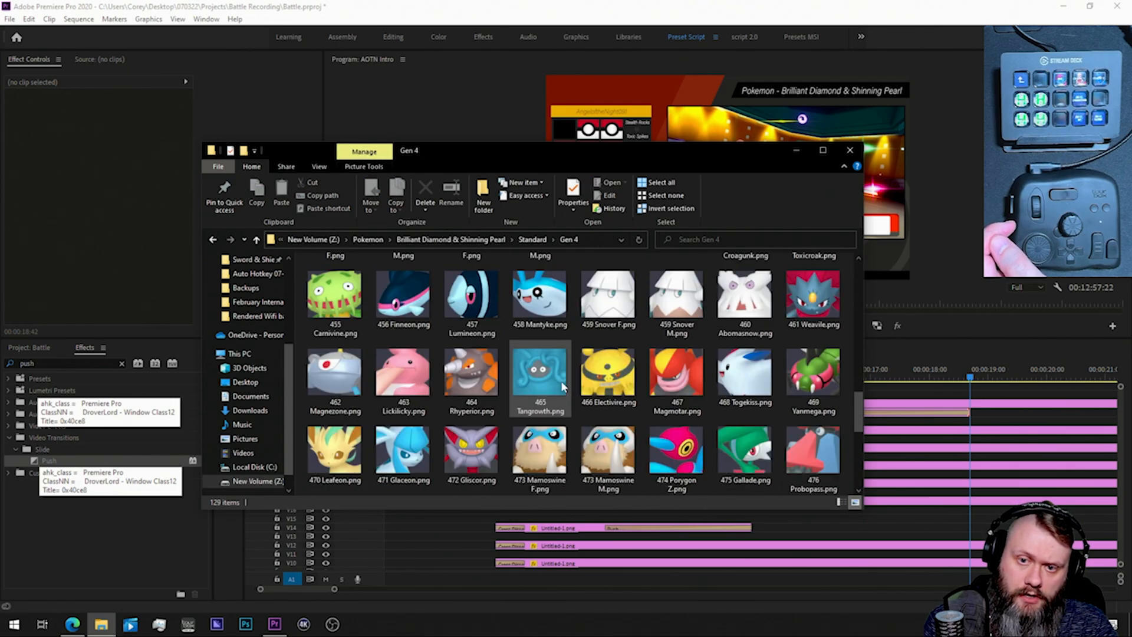
{"action": "scroll", "coordinate": [563, 386], "scroll_direction": "down", "scroll_amount": 3}
{"action": "scroll", "coordinate": [563, 386], "scroll_direction": "up", "scroll_amount": 3}
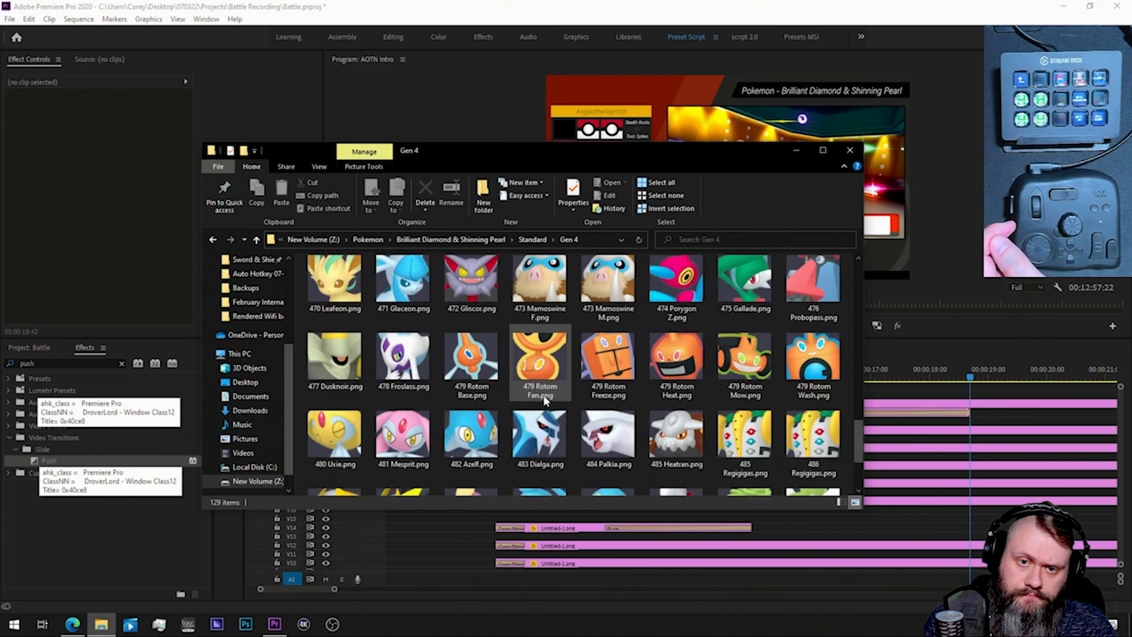
{"action": "left_click_drag", "start_coordinate": [334, 434], "coordinate": [69, 473]}
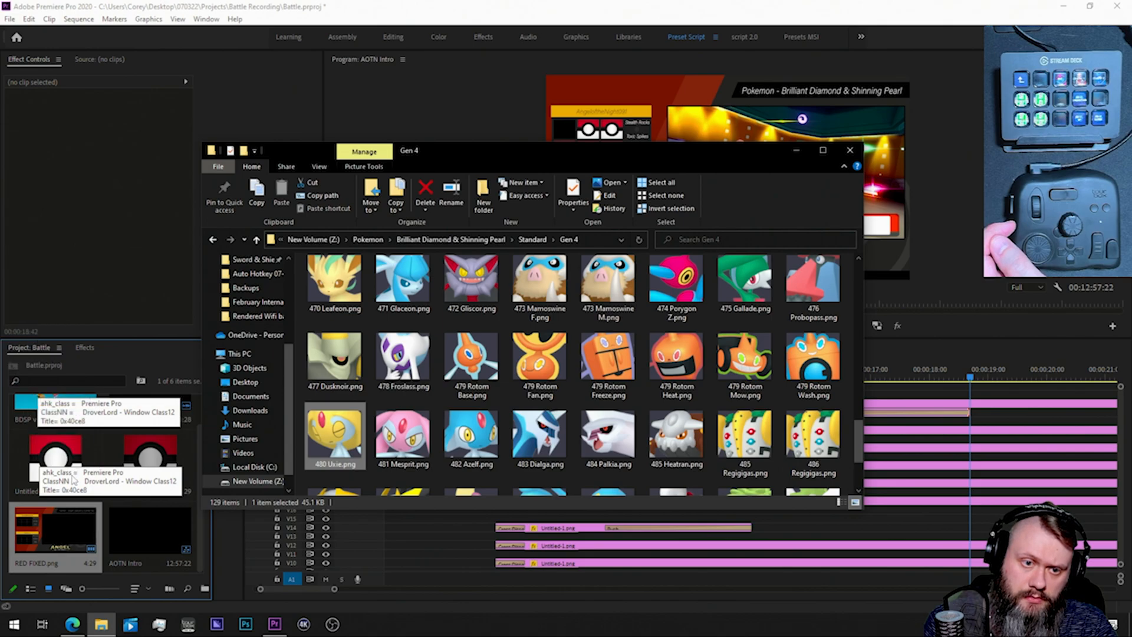
{"action": "left_click_drag", "start_coordinate": [318, 435], "coordinate": [134, 444]}
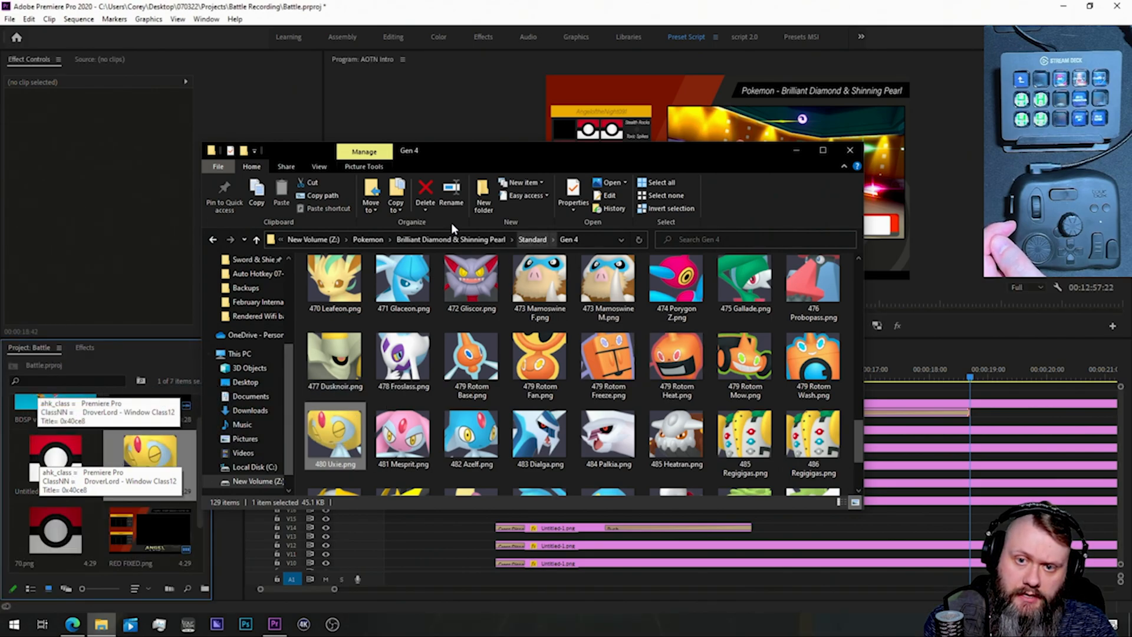
{"action": "left_click", "coordinate": [405, 97]}
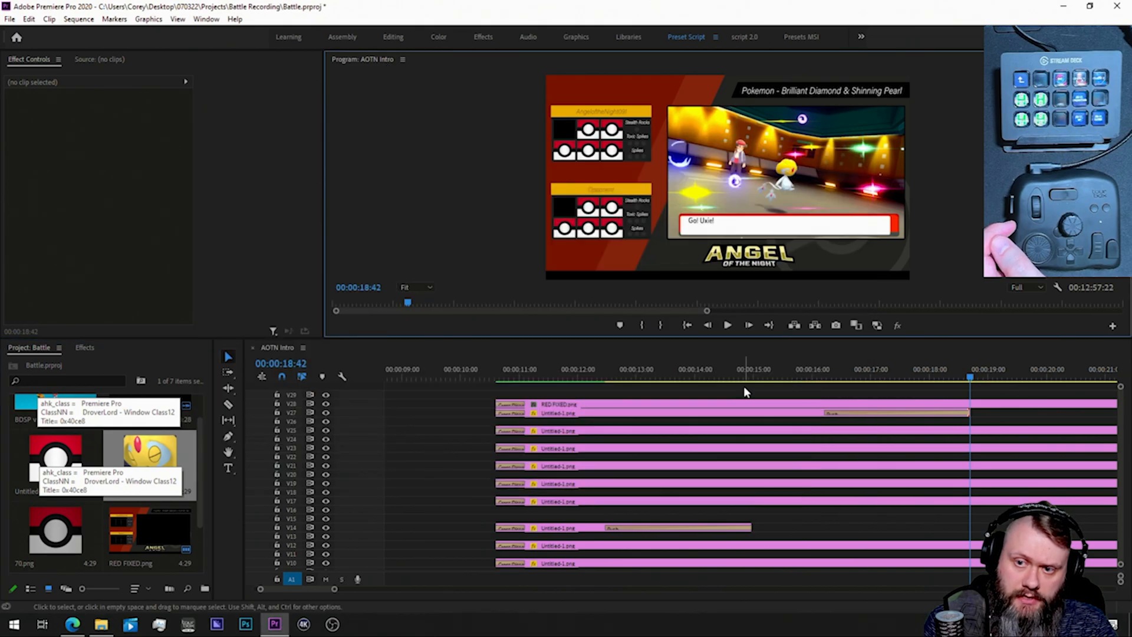
Step: Play the battle from 00:00:18:42 to about 00:00:22:57, and import 473 Mamoswine M.png from the Gen 4 folder into the project
{"action": "left_click", "coordinate": [974, 382]}
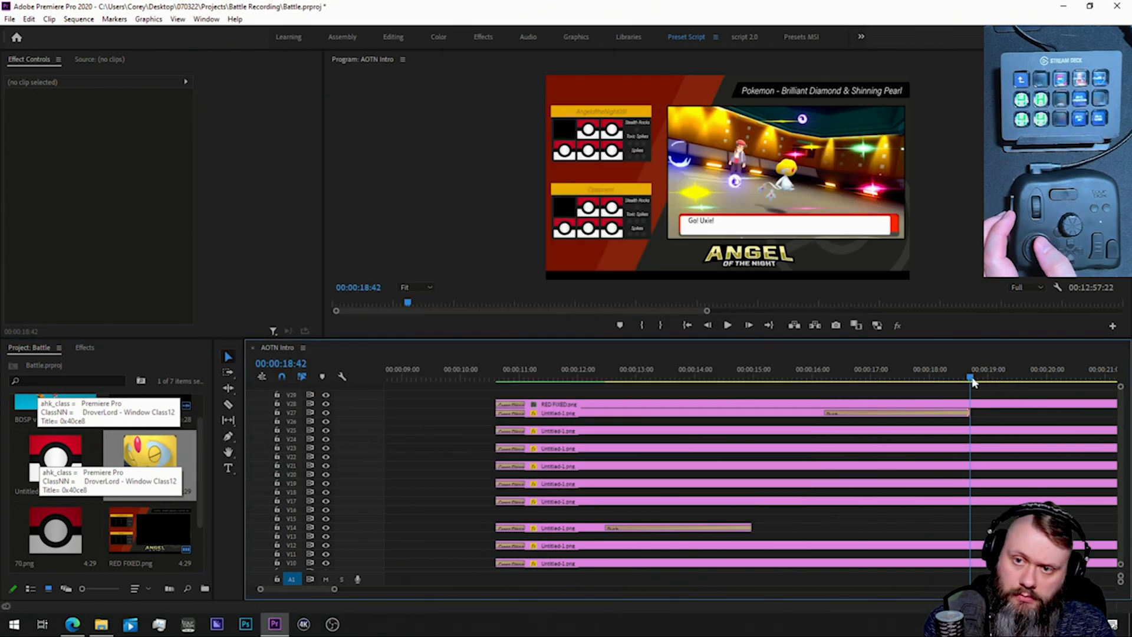
{"action": "key", "text": "space"}
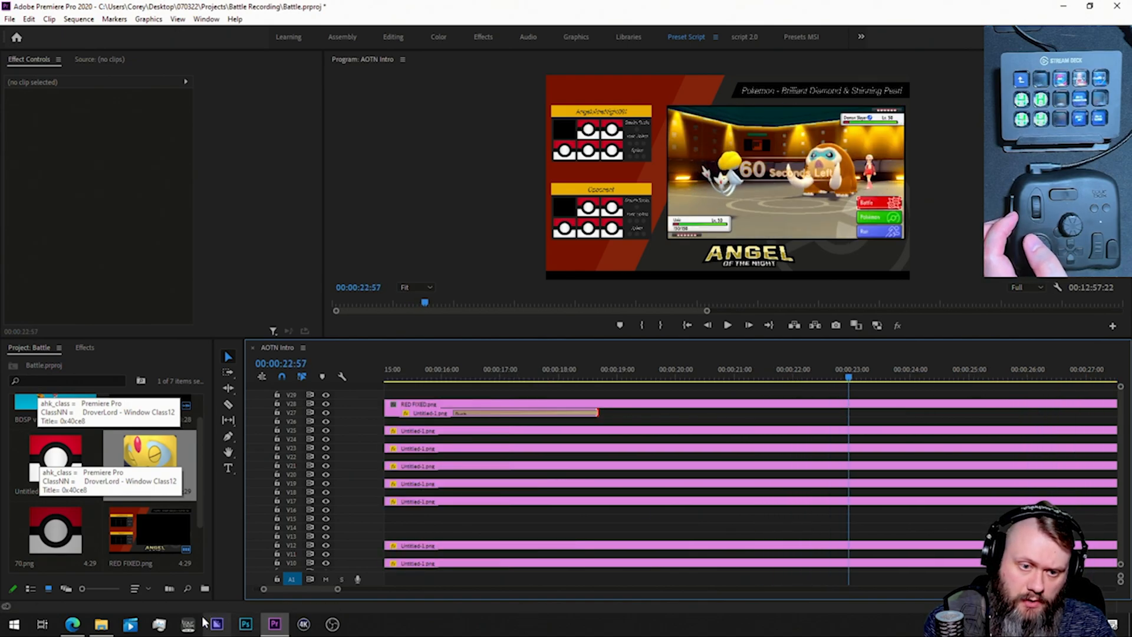
{"action": "left_click", "coordinate": [101, 624]}
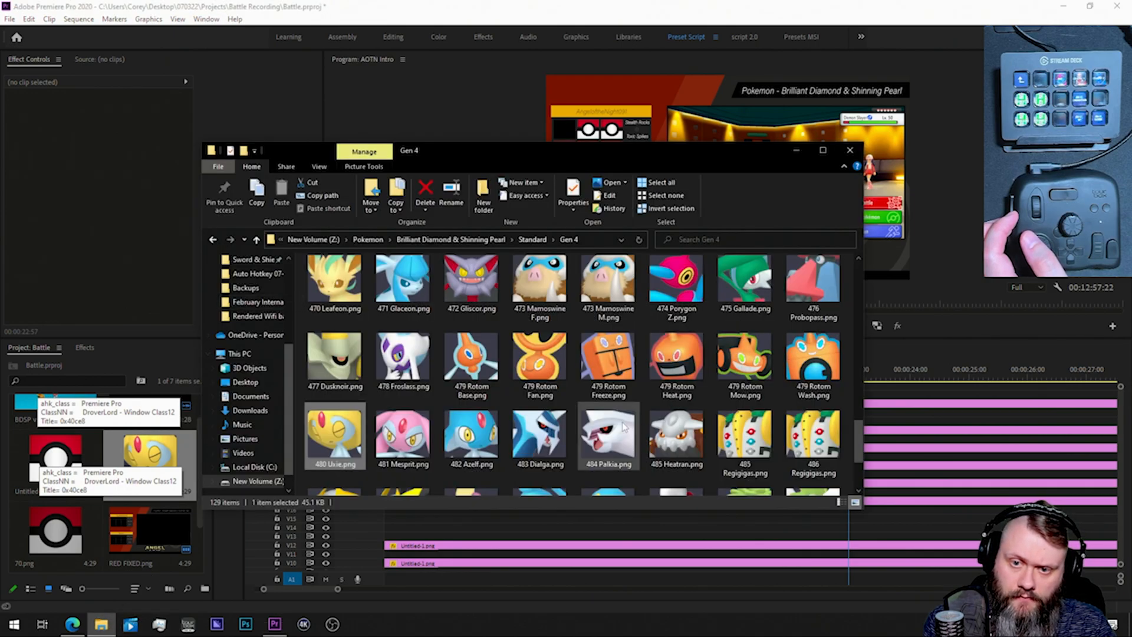
{"action": "scroll", "coordinate": [532, 437], "scroll_direction": "up", "scroll_amount": 2}
{"action": "left_click_drag", "start_coordinate": [607, 428], "coordinate": [148, 454]}
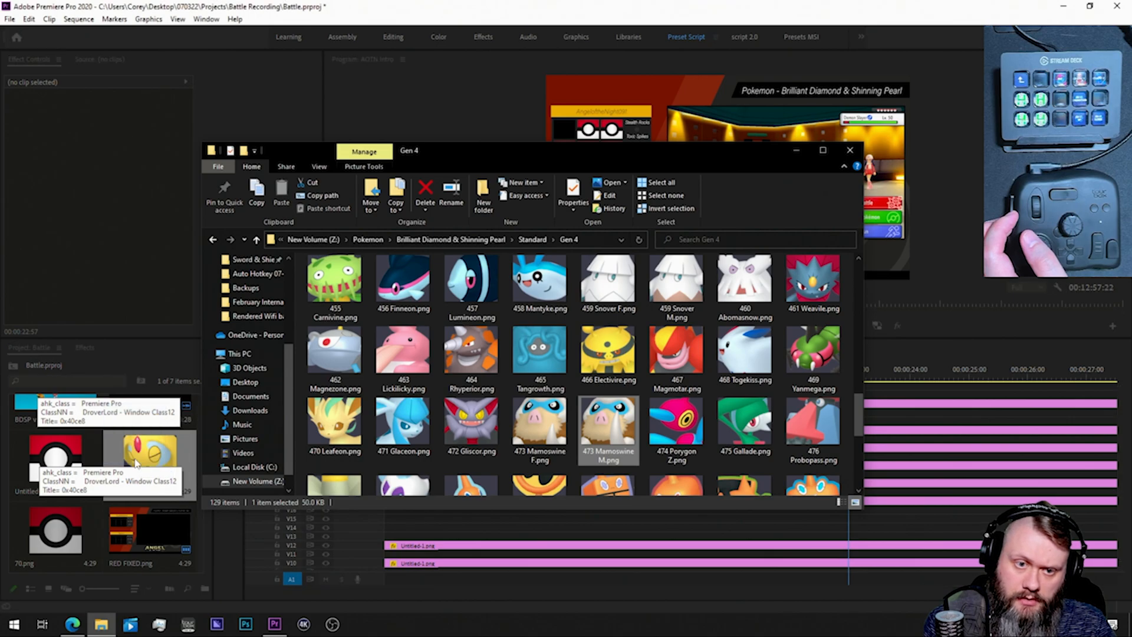
{"action": "left_click", "coordinate": [139, 276]}
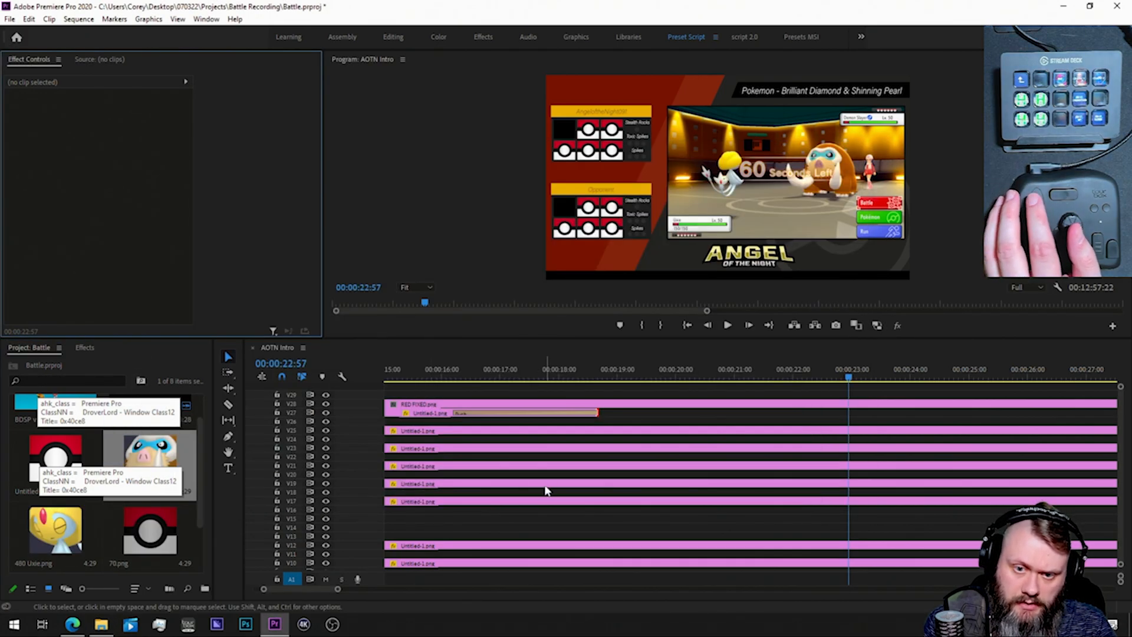
Step: Place 473 Mamoswine M.png on track V13 starting at about 00:00:11:38, beneath the V14 clip with the Push transition
{"action": "left_click_drag", "start_coordinate": [337, 589], "coordinate": [365, 598]}
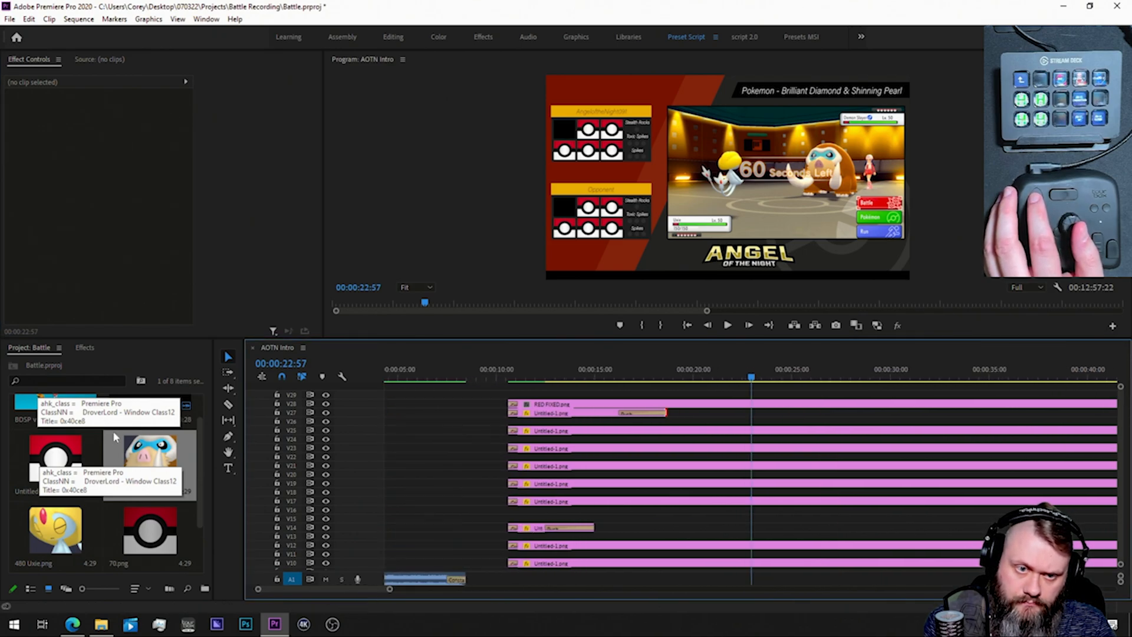
{"action": "left_click_drag", "start_coordinate": [148, 453], "coordinate": [566, 541]}
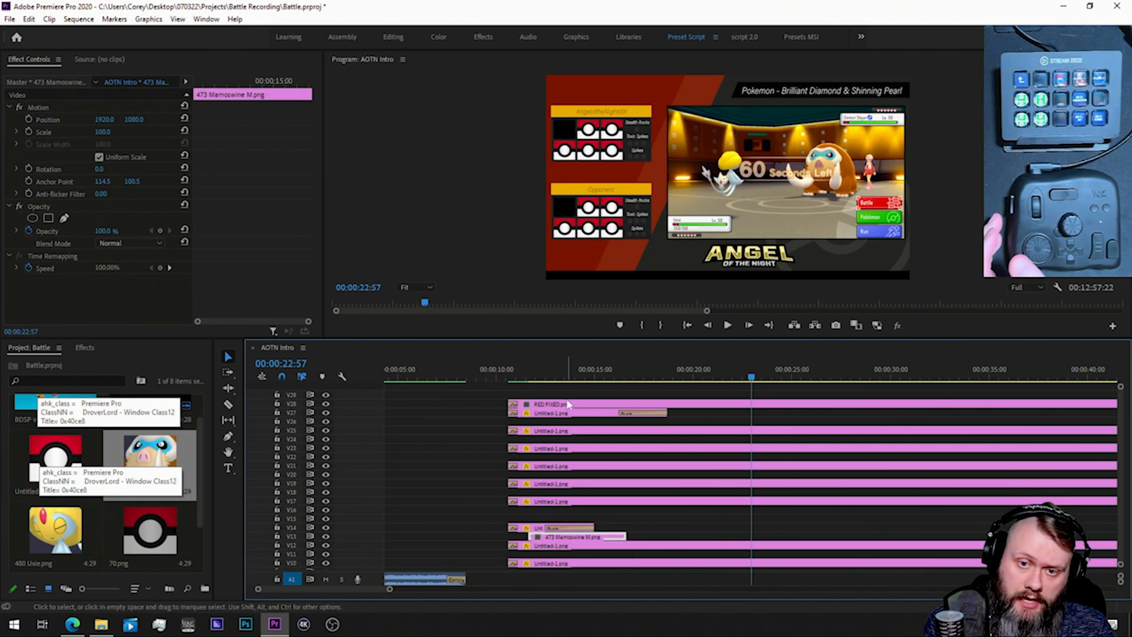
Step: Examine the frames at the beginning of the Mamoswine clip and park the playhead at 00:00:12:03
{"action": "left_click", "coordinate": [568, 378]}
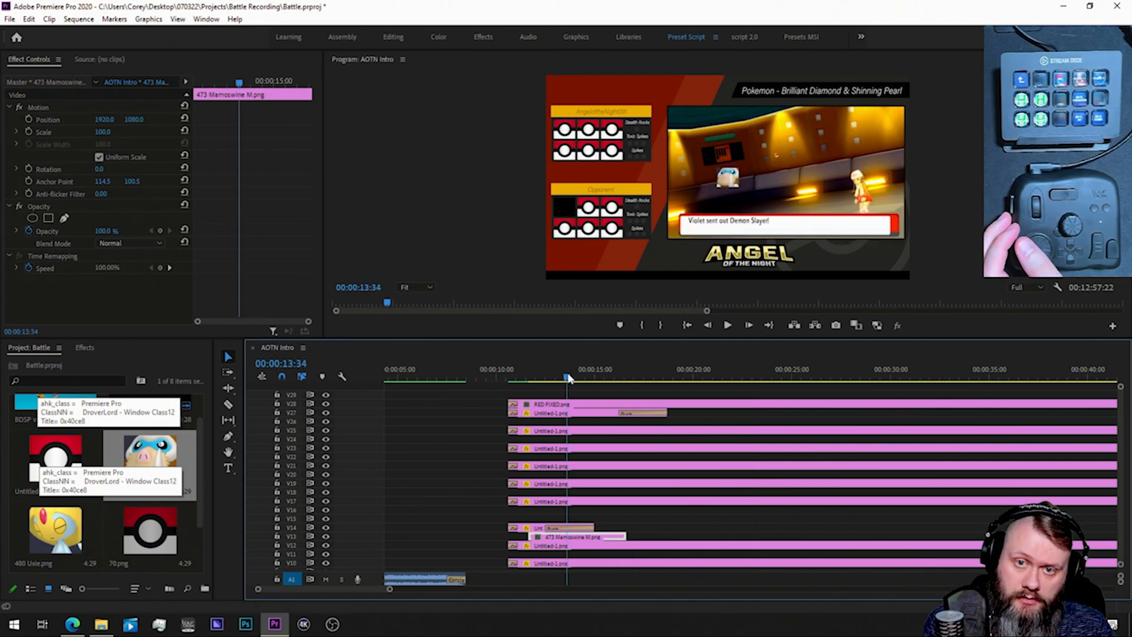
{"action": "left_click", "coordinate": [536, 378]}
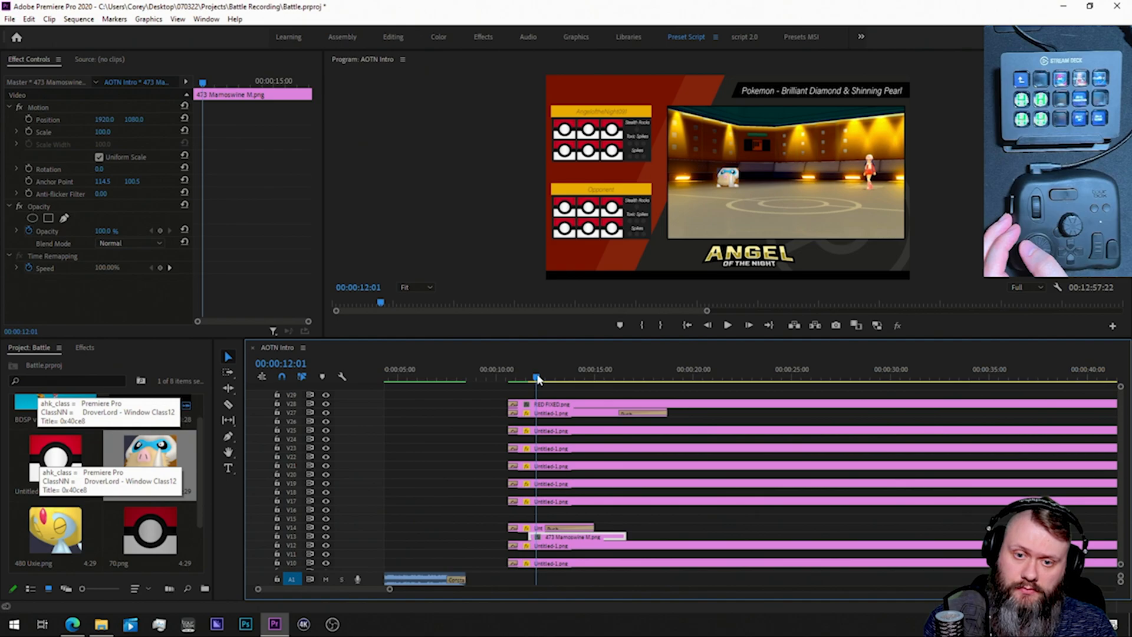
{"action": "key", "text": "Right"}
{"action": "key", "text": "Right"}
{"action": "key", "text": "Right"}
{"action": "key", "text": "Right"}
{"action": "key", "text": "Right"}
{"action": "key", "text": "Right"}
{"action": "key", "text": "Right"}
{"action": "key", "text": "Right"}
{"action": "key", "text": "Right"}
{"action": "key", "text": "Right"}
{"action": "key", "text": "Right"}
{"action": "key", "text": "Right"}
{"action": "key", "text": "Right"}
{"action": "key", "text": "Right"}
{"action": "key", "text": "Right"}
{"action": "key", "text": "Right"}
{"action": "key", "text": "Right"}
{"action": "key", "text": "Right"}
{"action": "key", "text": "Right"}
{"action": "key", "text": "Right"}
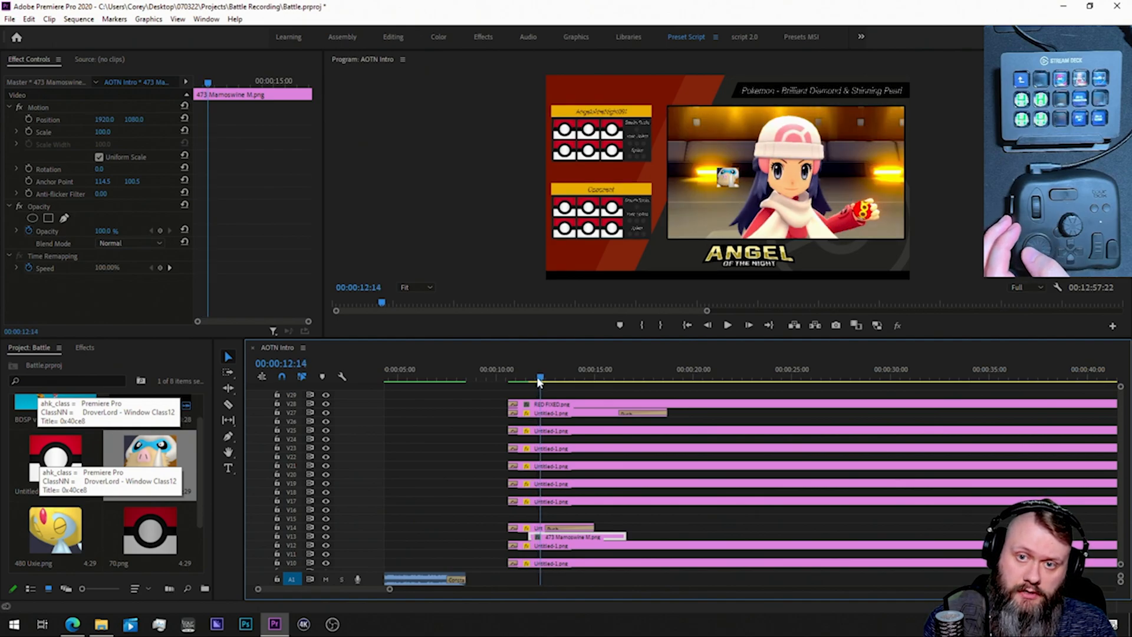
{"action": "left_click", "coordinate": [537, 381]}
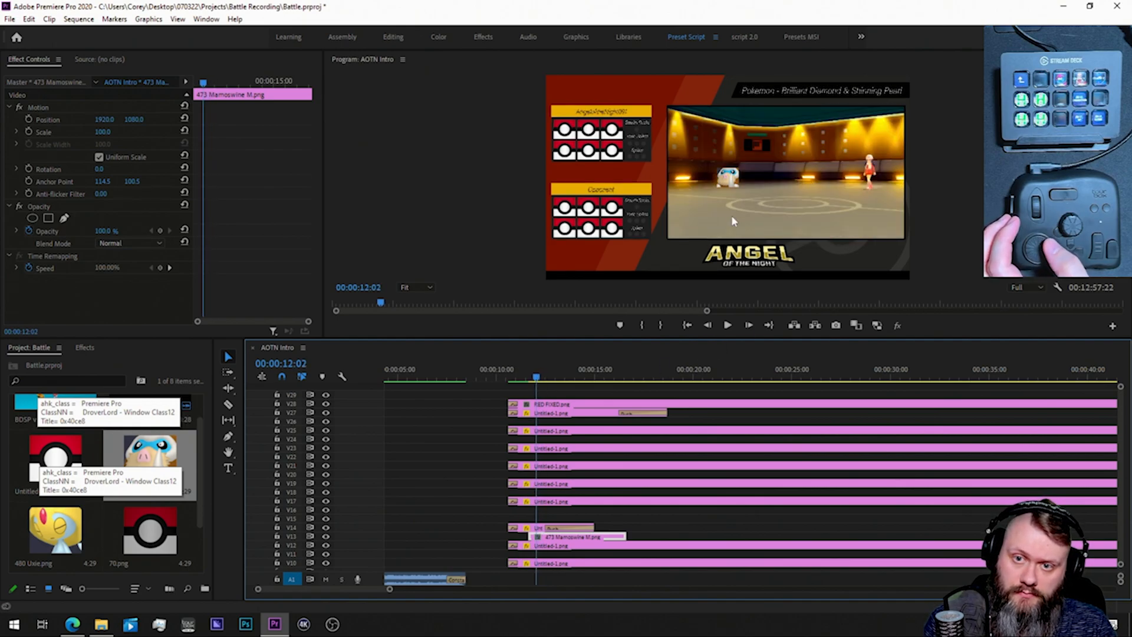
{"action": "key", "text": "Right"}
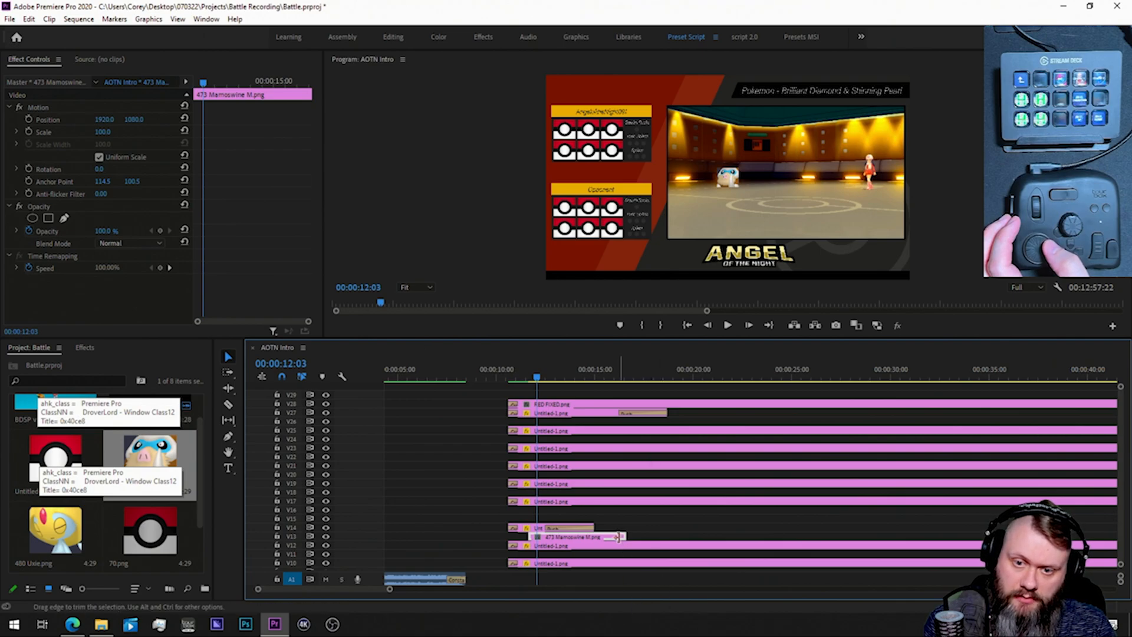
Step: Find the t2p1 preset in the effects and apply it to the 473 Mamoswine M.png clip on V13
{"action": "left_click", "coordinate": [85, 347]}
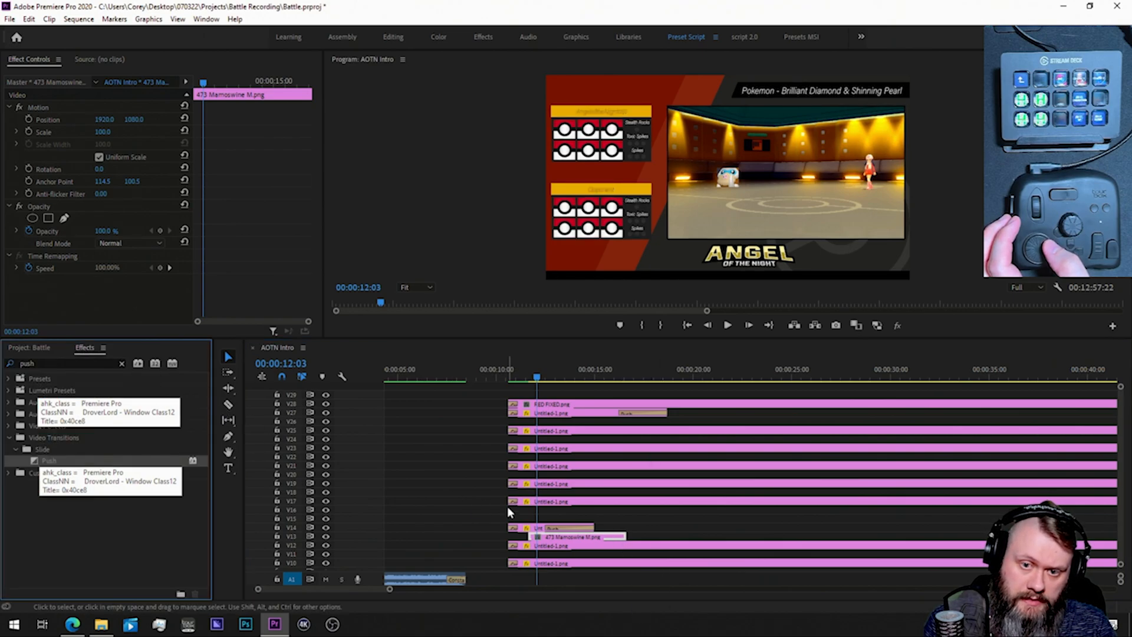
{"action": "left_click", "coordinate": [581, 539]}
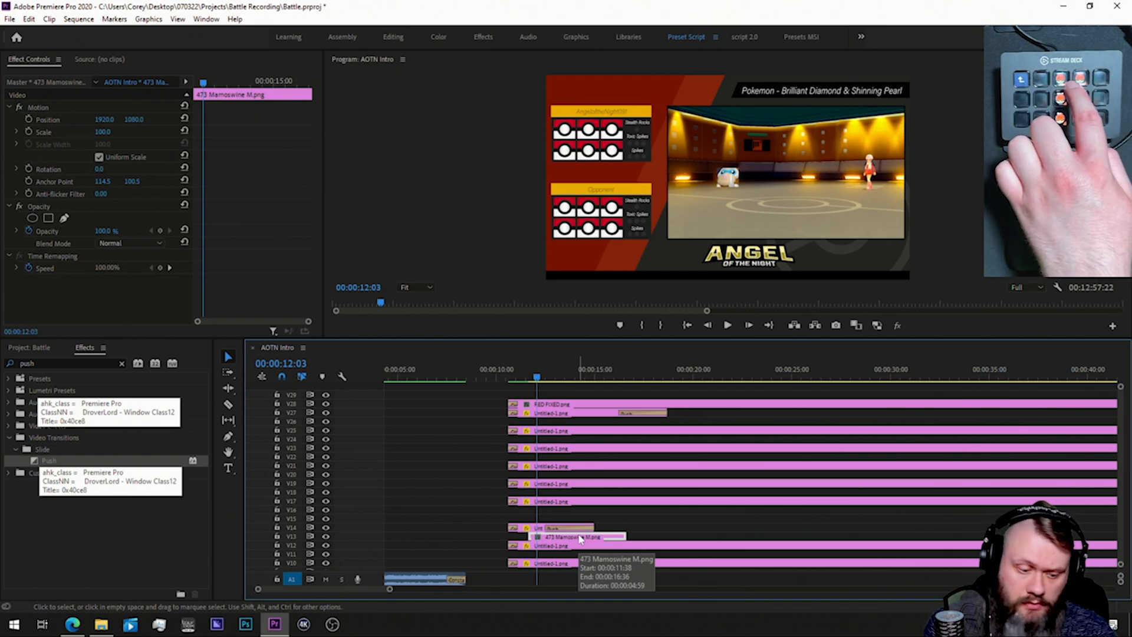
{"action": "key", "text": "shift+7"}
{"action": "key", "text": "shift+f"}
{"action": "type", "text": "t2p1"}
{"action": "left_click_drag", "start_coordinate": [27, 391], "coordinate": [581, 540]}
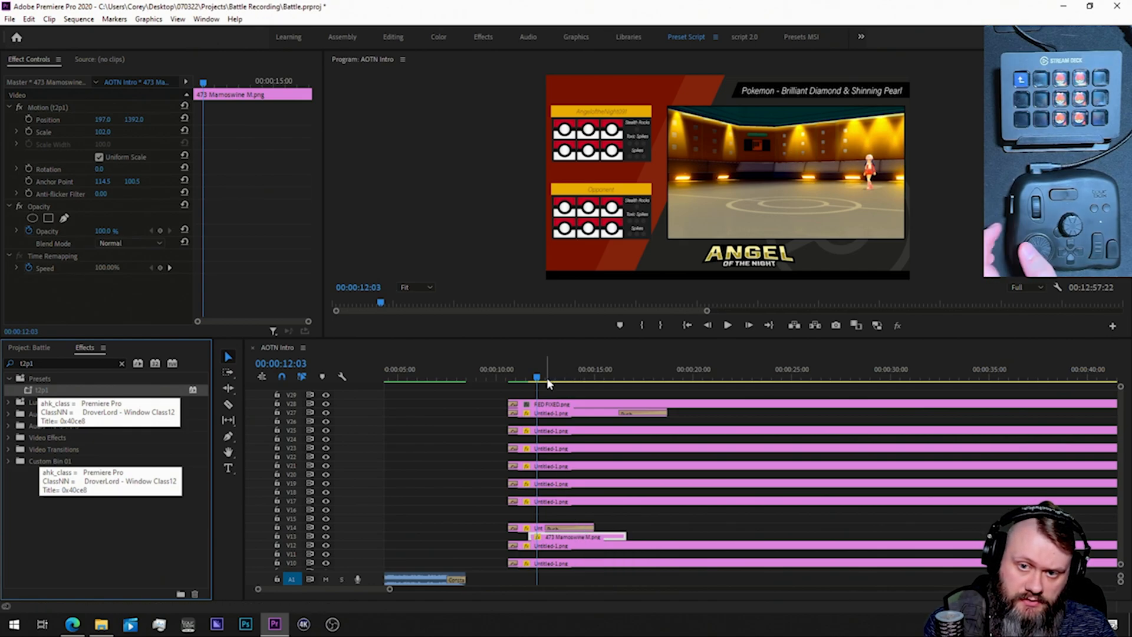
Step: Examine the Poké Ball push revealing the 473 Mamoswine M.png image, going frame by frame from 00:00:12:03 to about 00:00:13:02
{"action": "key", "text": "space"}
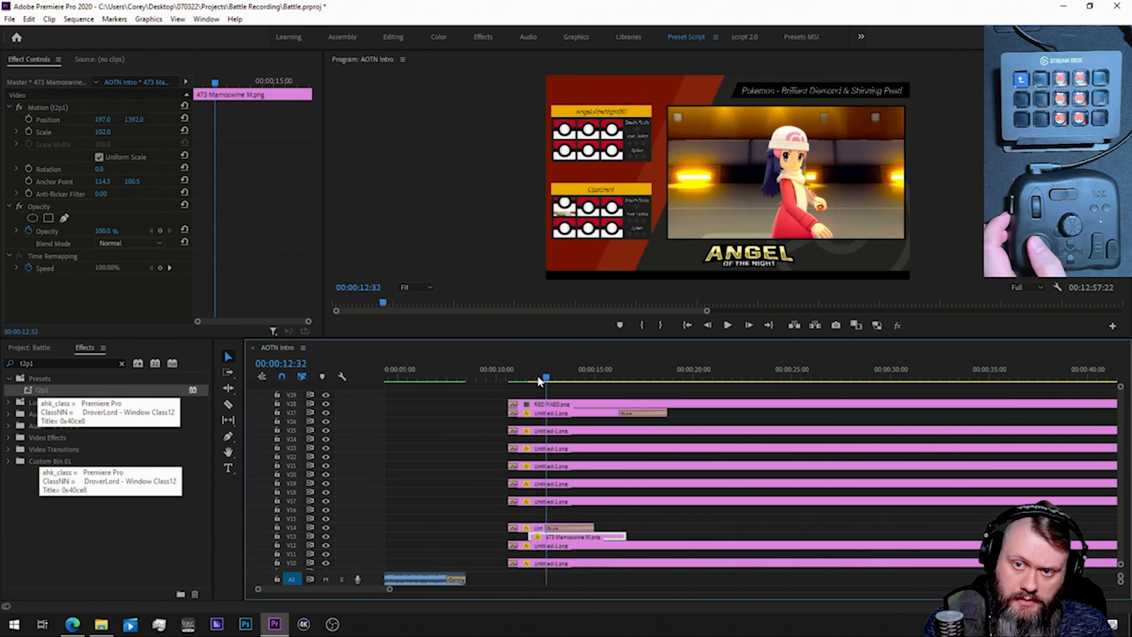
{"action": "key", "text": "Left"}
{"action": "key", "text": "Left"}
{"action": "key", "text": "Left"}
{"action": "key", "text": "Left"}
{"action": "key", "text": "Left"}
{"action": "key", "text": "Left"}
{"action": "key", "text": "Left"}
{"action": "key", "text": "Left"}
{"action": "key", "text": "Left"}
{"action": "key", "text": "Left"}
{"action": "key", "text": "Right"}
{"action": "key", "text": "Right"}
{"action": "key", "text": "Right"}
{"action": "key", "text": "Right"}
{"action": "key", "text": "Right"}
{"action": "key", "text": "Right"}
{"action": "key", "text": "Right"}
{"action": "key", "text": "Right"}
{"action": "key", "text": "Right"}
{"action": "key", "text": "Right"}
{"action": "key", "text": "Right"}
{"action": "key", "text": "Right"}
{"action": "key", "text": "Right"}
{"action": "key", "text": "Right"}
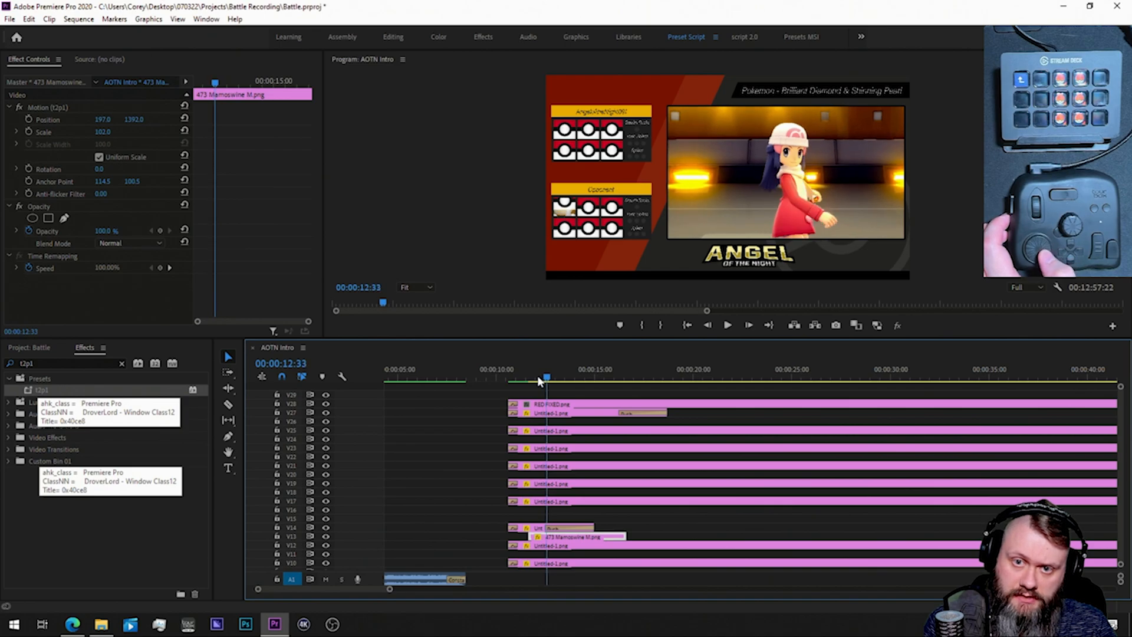
{"action": "key", "text": "Right"}
{"action": "key", "text": "Right"}
{"action": "key", "text": "Right"}
{"action": "key", "text": "Right"}
{"action": "key", "text": "Right"}
{"action": "key", "text": "Right"}
{"action": "key", "text": "Right"}
{"action": "key", "text": "Right"}
{"action": "key", "text": "Right"}
{"action": "key", "text": "Right"}
{"action": "key", "text": "Right"}
{"action": "key", "text": "Right"}
{"action": "key", "text": "Right"}
{"action": "key", "text": "Right"}
{"action": "key", "text": "Right"}
{"action": "key", "text": "Right"}
{"action": "key", "text": "Right"}
{"action": "key", "text": "Right"}
{"action": "key", "text": "Right"}
{"action": "key", "text": "Right"}
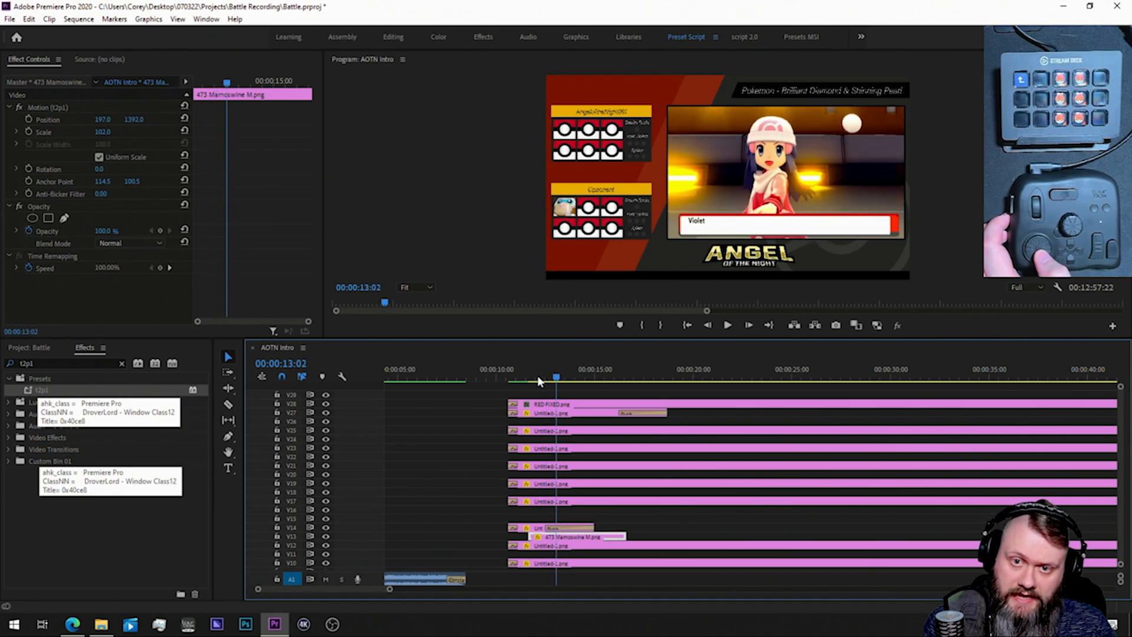
{"action": "key", "text": "Right"}
{"action": "key", "text": "Right"}
{"action": "key", "text": "Right"}
{"action": "key", "text": "Right"}
{"action": "key", "text": "Right"}
{"action": "key", "text": "Right"}
{"action": "key", "text": "Right"}
{"action": "key", "text": "Right"}
{"action": "key", "text": "Right"}
{"action": "key", "text": "Right"}
{"action": "key", "text": "Right"}
{"action": "key", "text": "Right"}
{"action": "key", "text": "Right"}
{"action": "key", "text": "Right"}
{"action": "key", "text": "Right"}
{"action": "key", "text": "Right"}
{"action": "key", "text": "Right"}
{"action": "key", "text": "Right"}
{"action": "key", "text": "Right"}
{"action": "key", "text": "Right"}
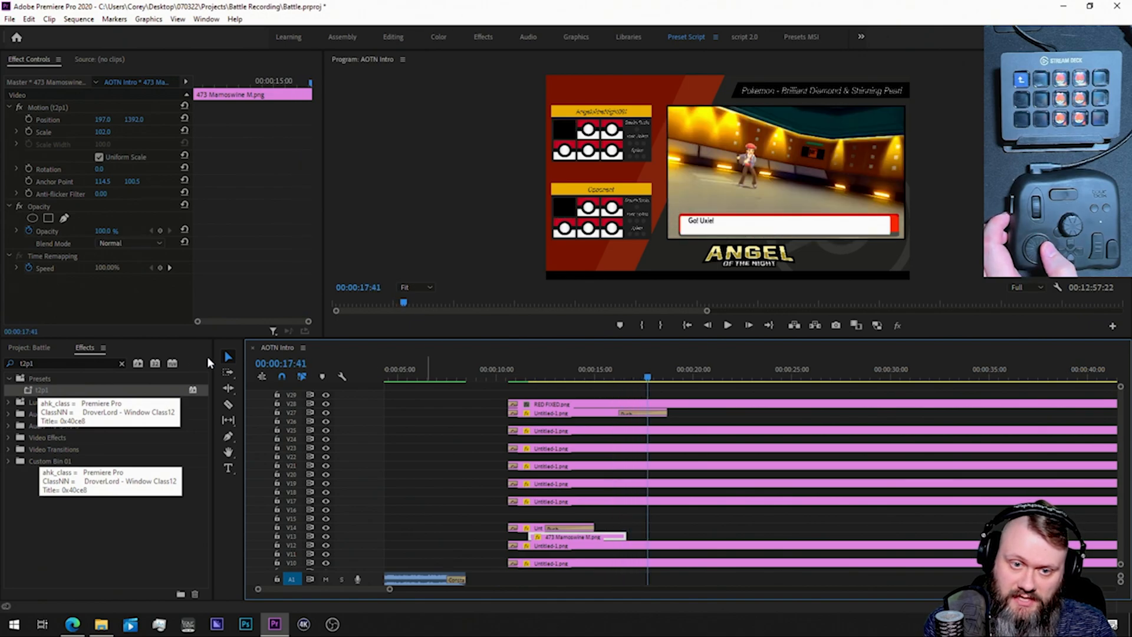
Step: Place 480 Uxie.png on track V26 starting at 00:00:15:31, and lengthen the 473 Mamoswine M.png clip on V13 to the same end point
{"action": "left_click", "coordinate": [40, 349]}
{"action": "left_click_drag", "start_coordinate": [55, 529], "coordinate": [612, 421]}
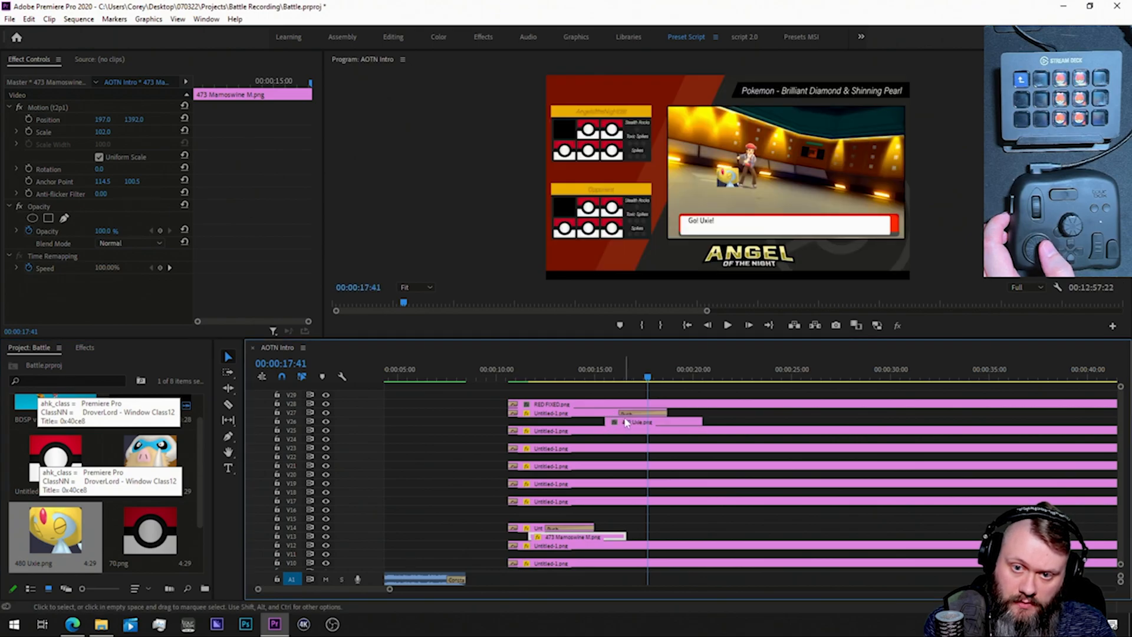
{"action": "left_click_drag", "start_coordinate": [620, 535], "coordinate": [685, 539]}
{"action": "left_click_drag", "start_coordinate": [696, 537], "coordinate": [702, 537]}
Step: Extend the 480 Uxie.png and 473 Mamoswine M.png clips together to the end of the other overlay clips, at 00:12:52:43
{"action": "left_click", "coordinate": [689, 422]}
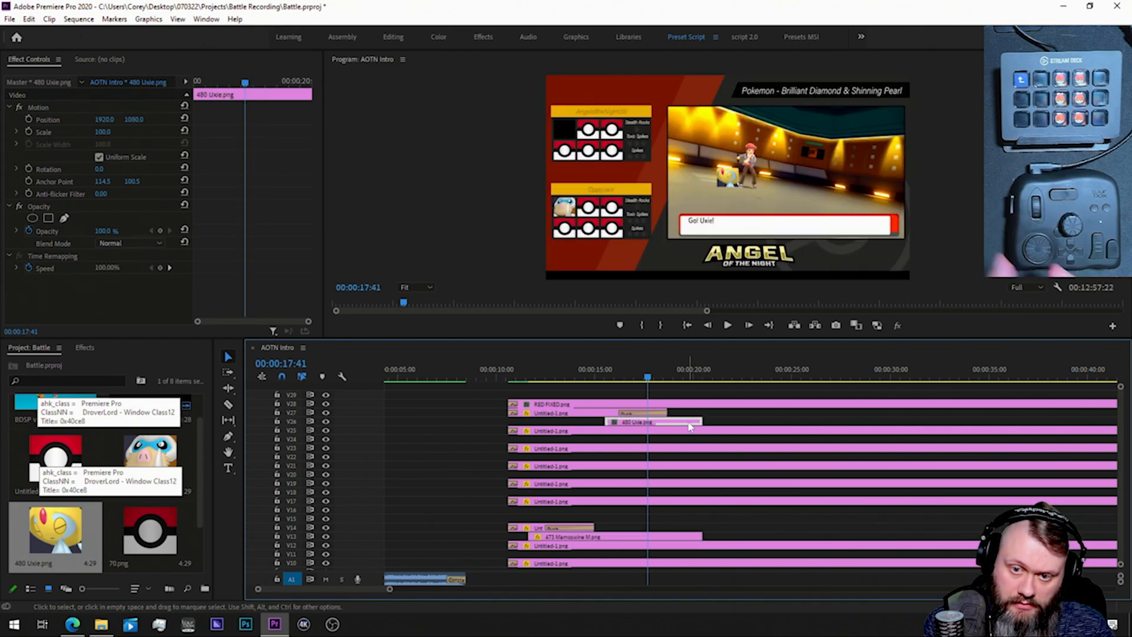
{"action": "left_click", "coordinate": [684, 537], "text": "shift"}
{"action": "left_click_drag", "start_coordinate": [390, 588], "coordinate": [951, 609]}
{"action": "left_click_drag", "start_coordinate": [411, 423], "coordinate": [966, 432]}
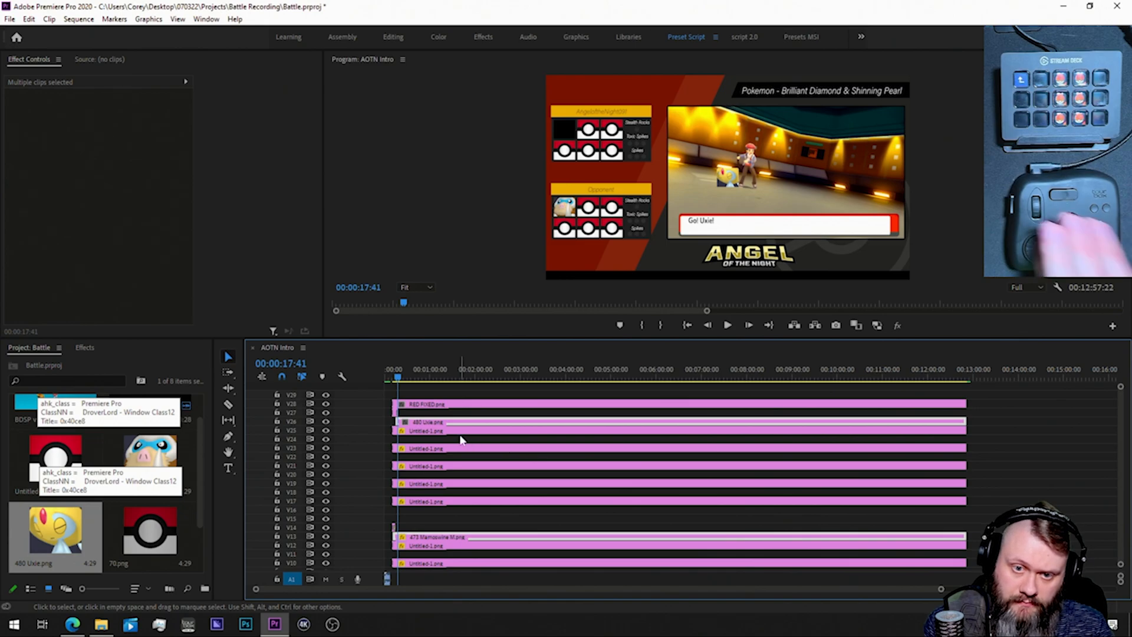
Step: Find the t1p1 preset in the effects and apply it to the 480 Uxie.png clip on V26
{"action": "key", "text": "equal"}
{"action": "key", "text": "equal"}
{"action": "key", "text": "equal"}
{"action": "key", "text": "equal"}
{"action": "key", "text": "equal"}
{"action": "key", "text": "equal"}
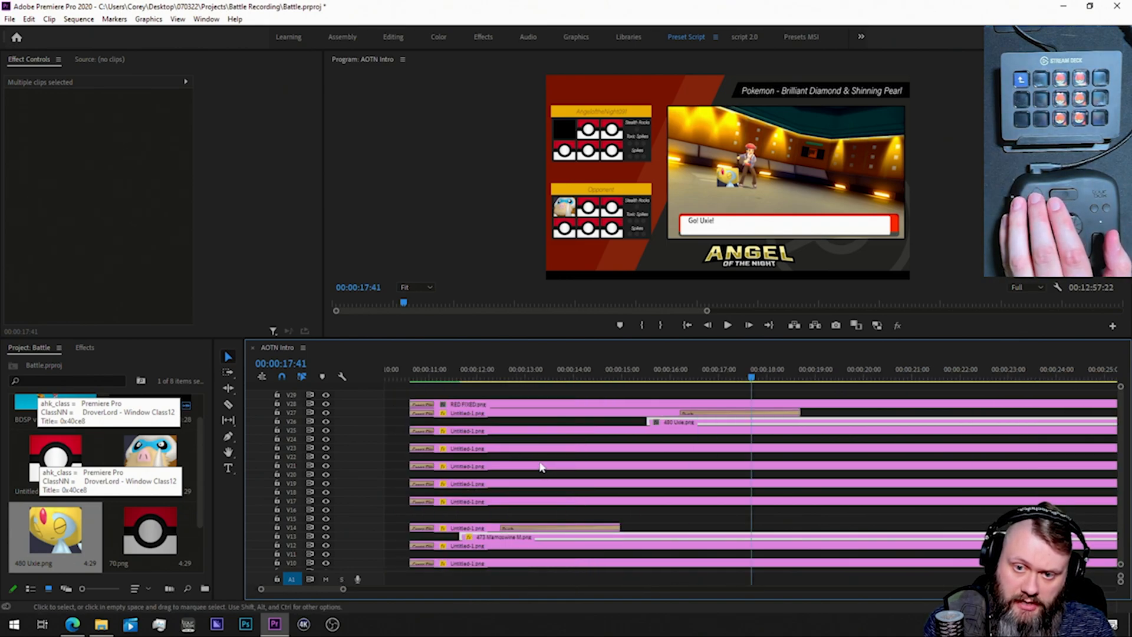
{"action": "left_click", "coordinate": [85, 348]}
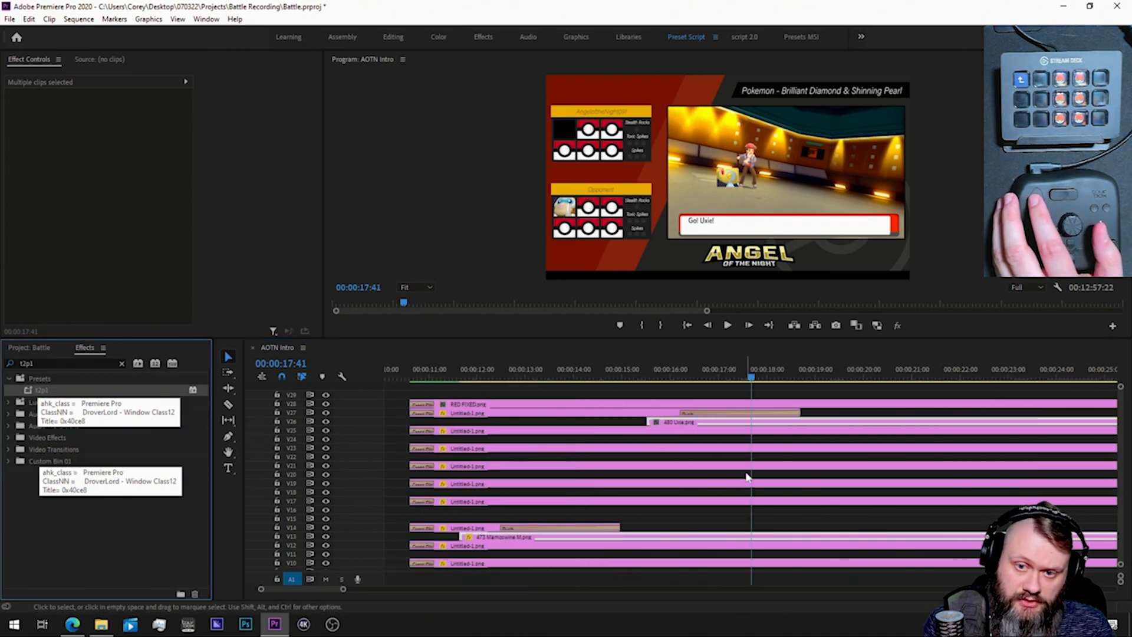
{"action": "left_click", "coordinate": [710, 518]}
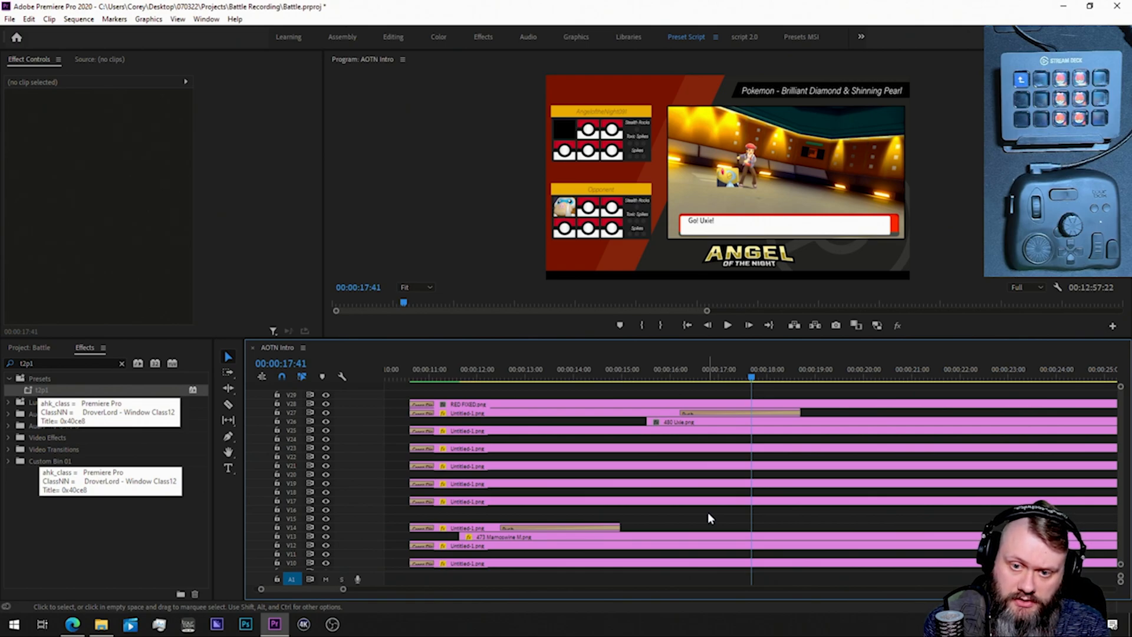
{"action": "left_click", "coordinate": [738, 423]}
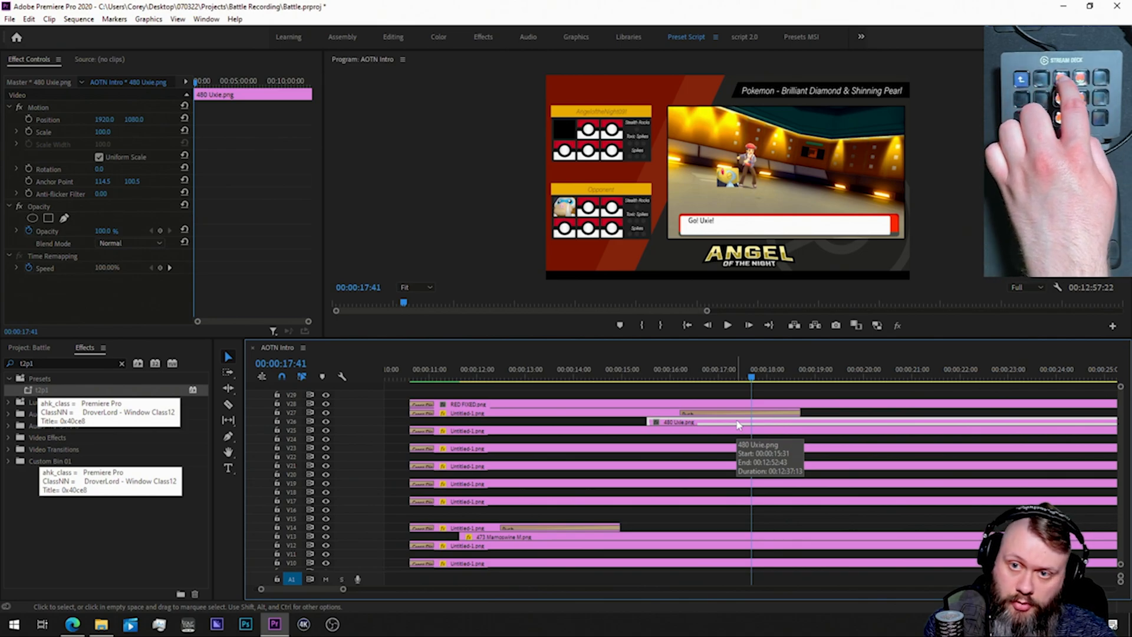
{"action": "key", "text": "shift+f"}
{"action": "type", "text": "t1p1"}
{"action": "left_click_drag", "start_coordinate": [29, 389], "coordinate": [738, 423]}
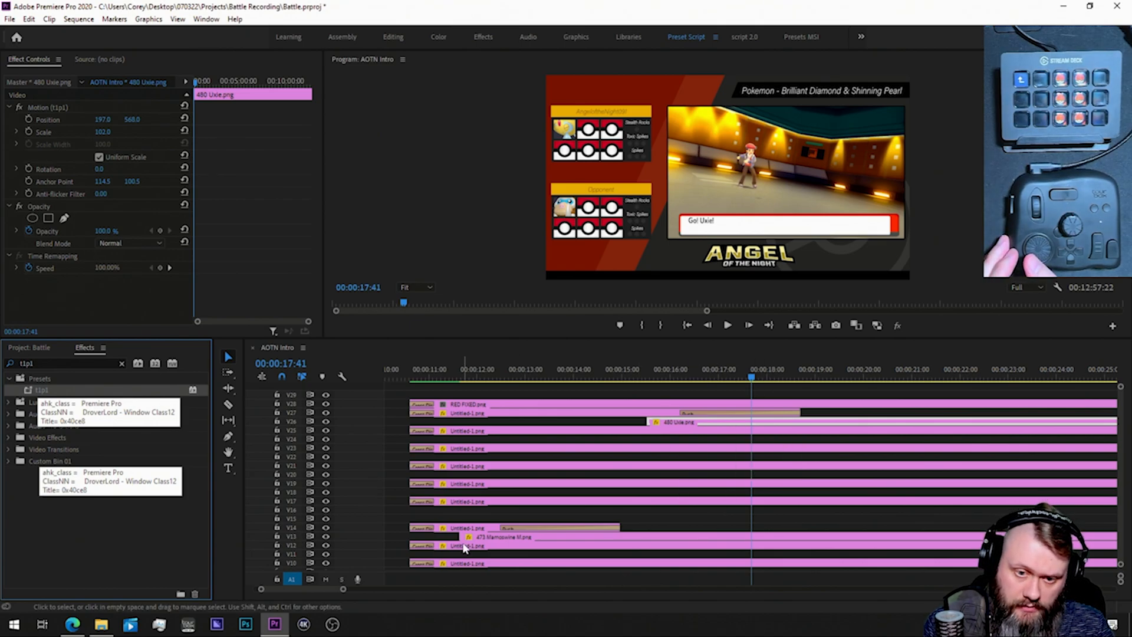
Step: Mark the sequence range from 00:00:12:13 to 00:01:29:40 with in and out points and render its effects
{"action": "scroll", "coordinate": [623, 493], "scroll_direction": "down", "scroll_amount": 3}
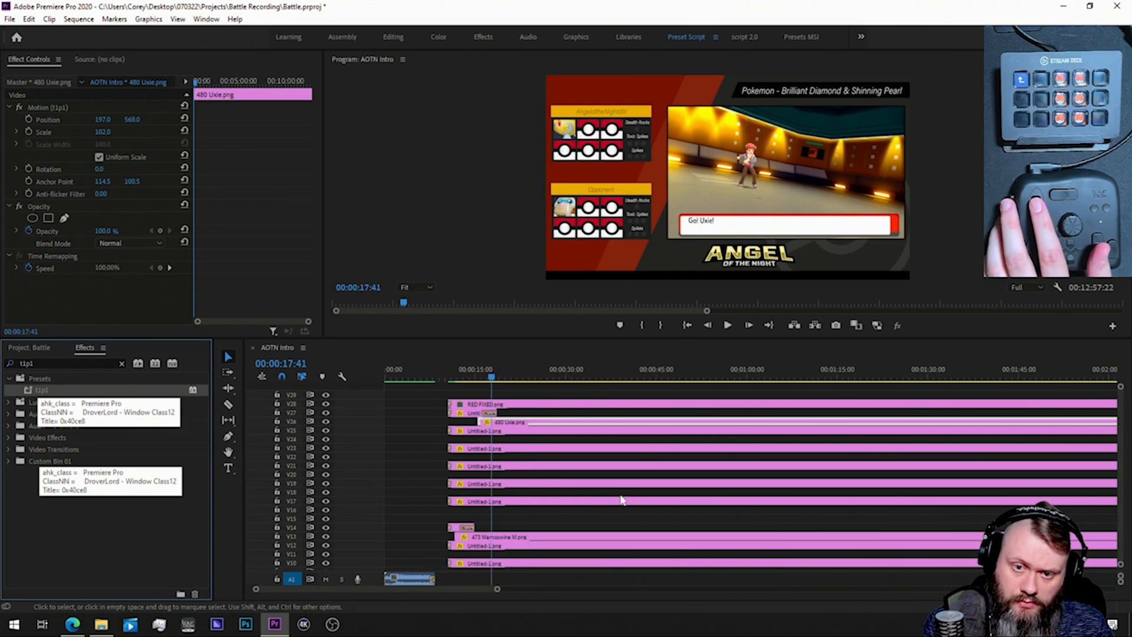
{"action": "left_click", "coordinate": [460, 382]}
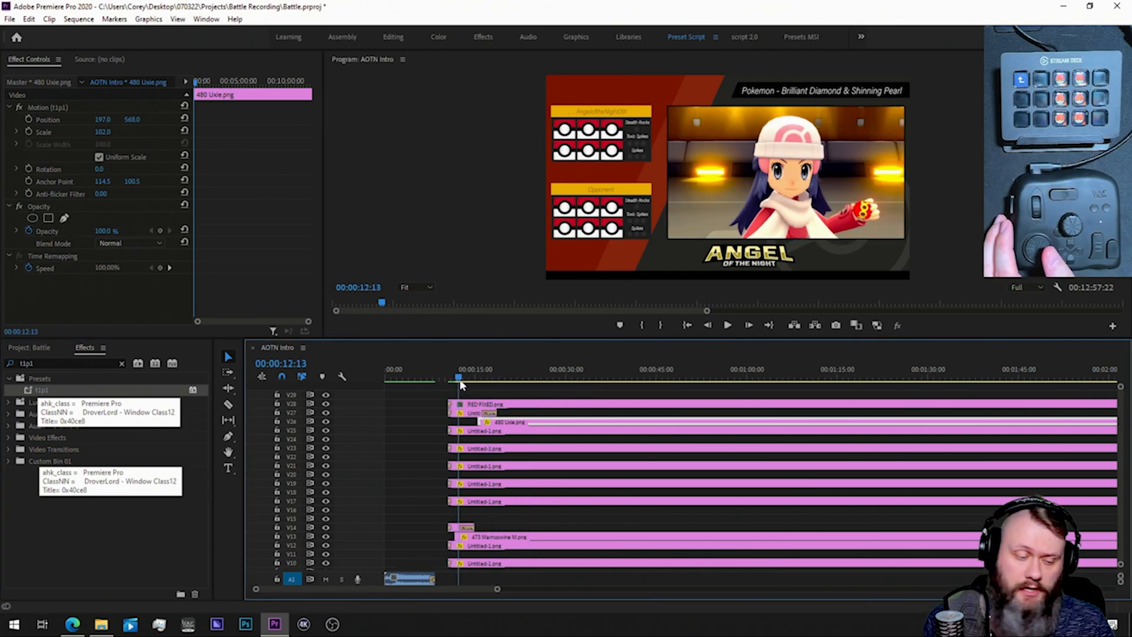
{"action": "key", "text": "i"}
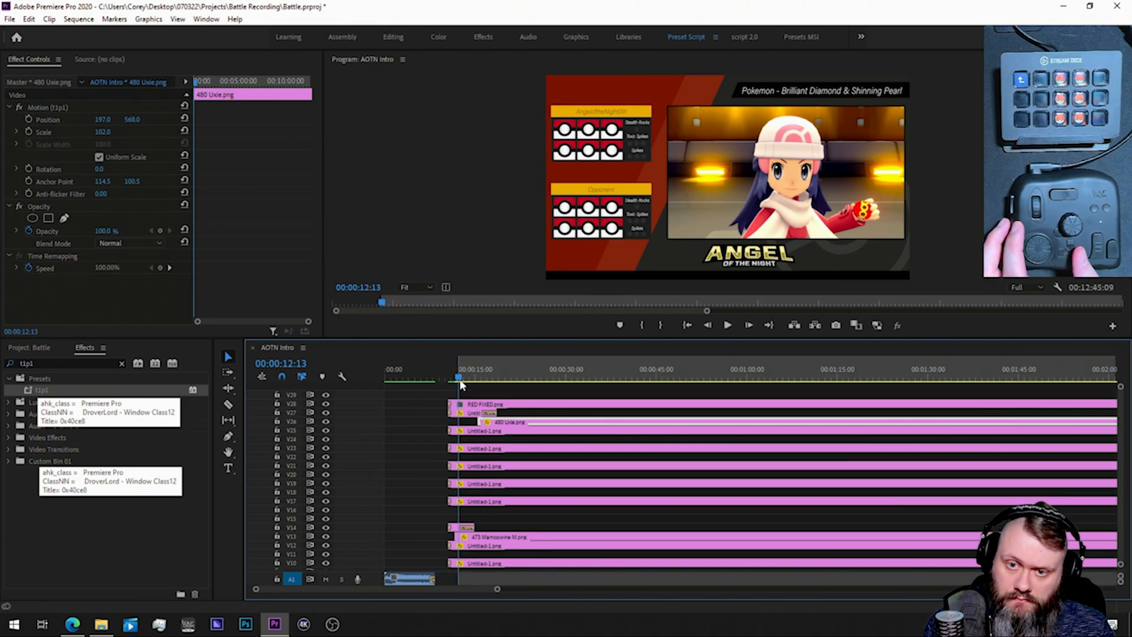
{"action": "key", "text": "minus"}
{"action": "key", "text": "minus"}
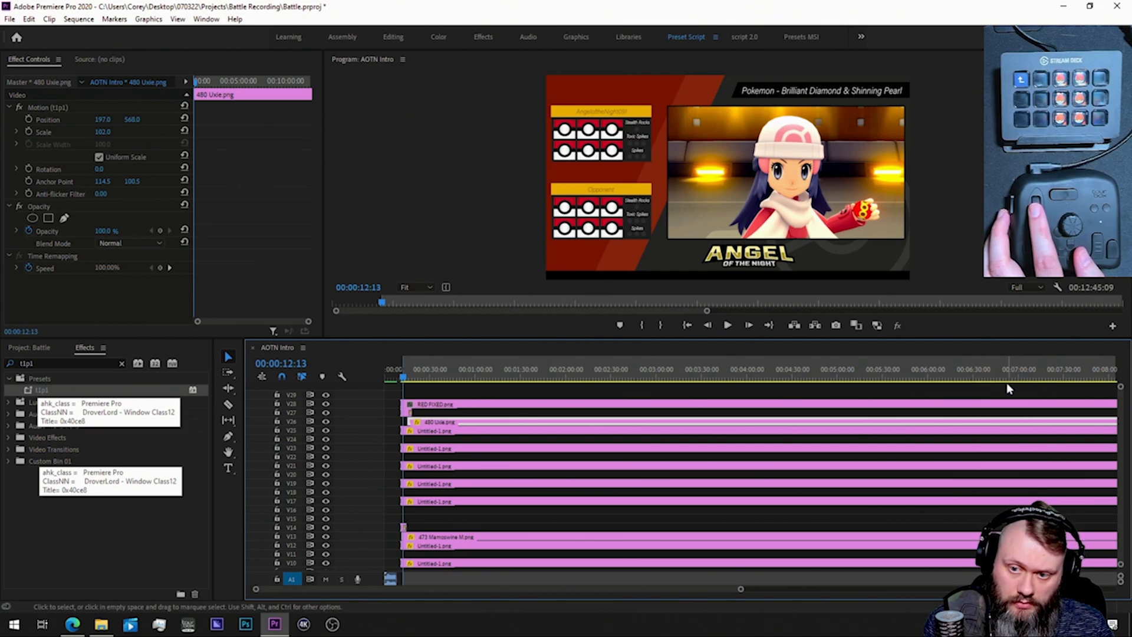
{"action": "mouse_move", "coordinate": [740, 588]}
{"action": "left_mouse_down"}
{"action": "mouse_move", "coordinate": [932, 586]}
{"action": "mouse_move", "coordinate": [727, 584]}
{"action": "left_mouse_up"}
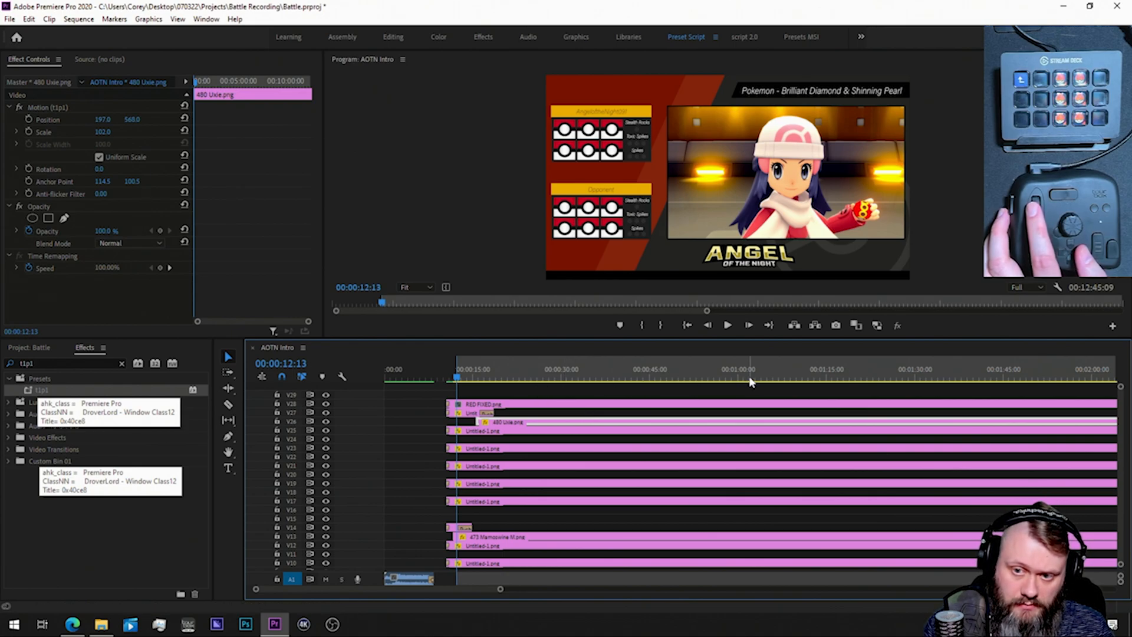
{"action": "left_click", "coordinate": [915, 380]}
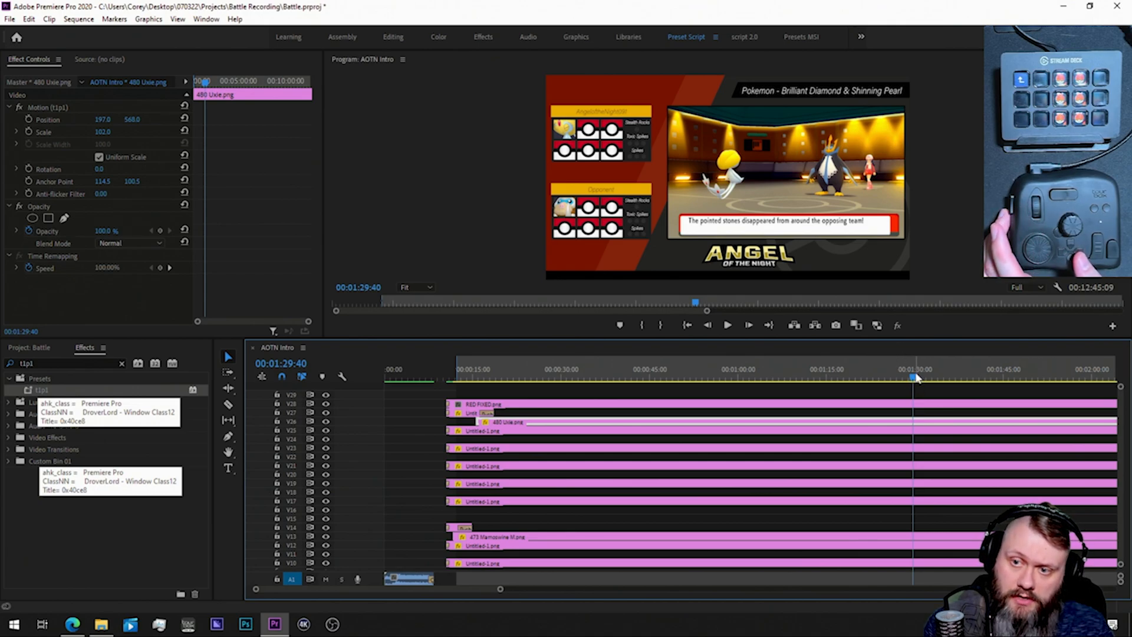
{"action": "key", "text": "o"}
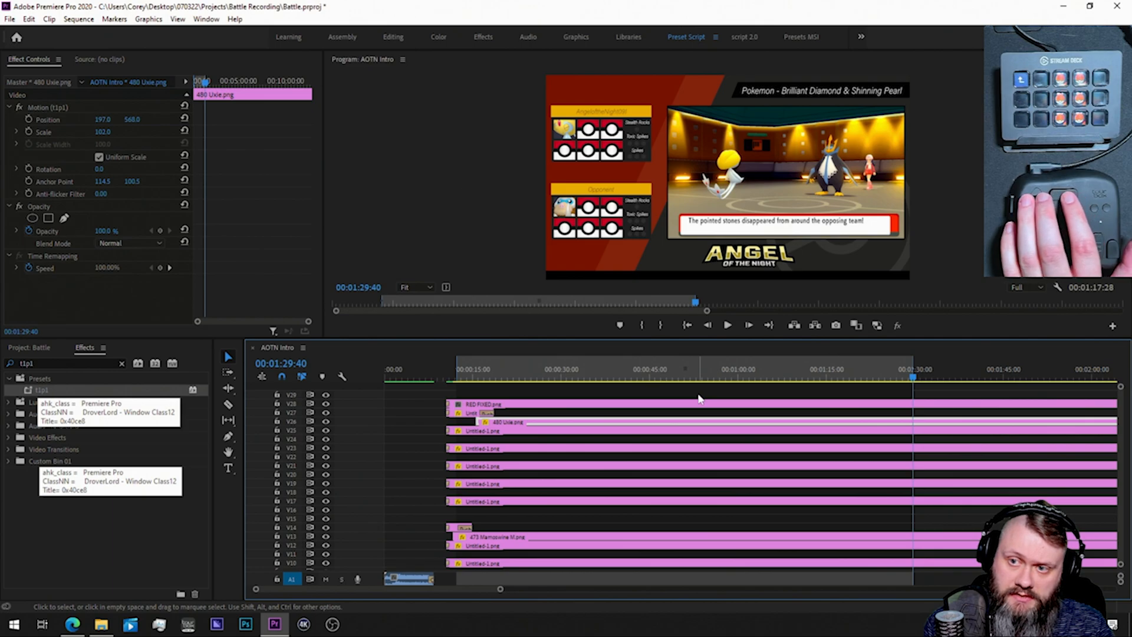
{"action": "key", "text": "Return"}
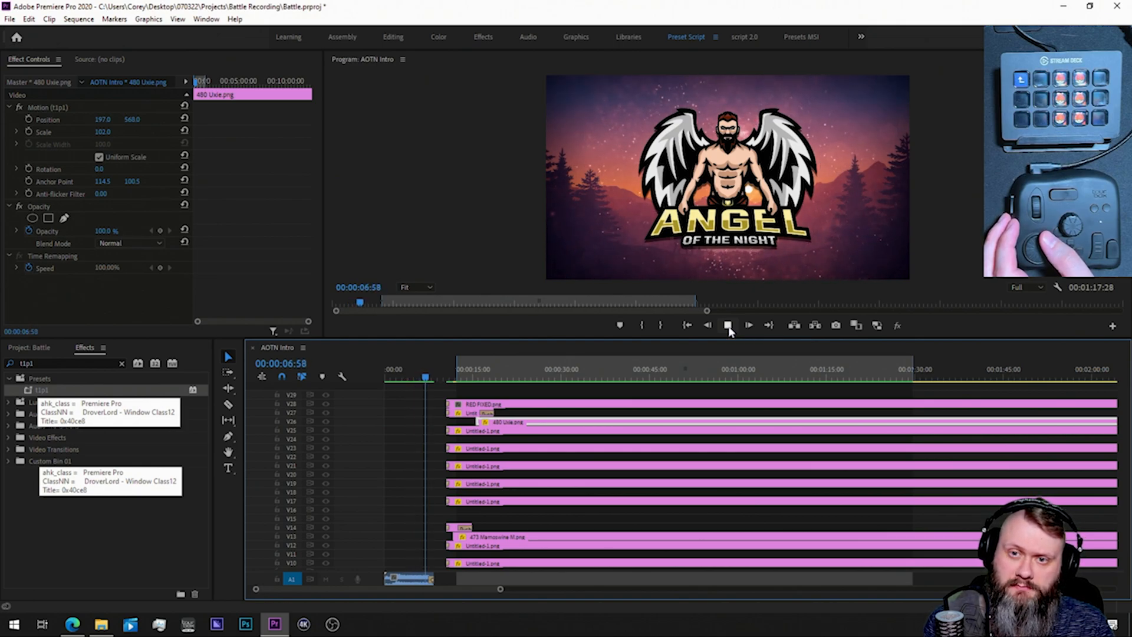
{"action": "left_click", "coordinate": [729, 326]}
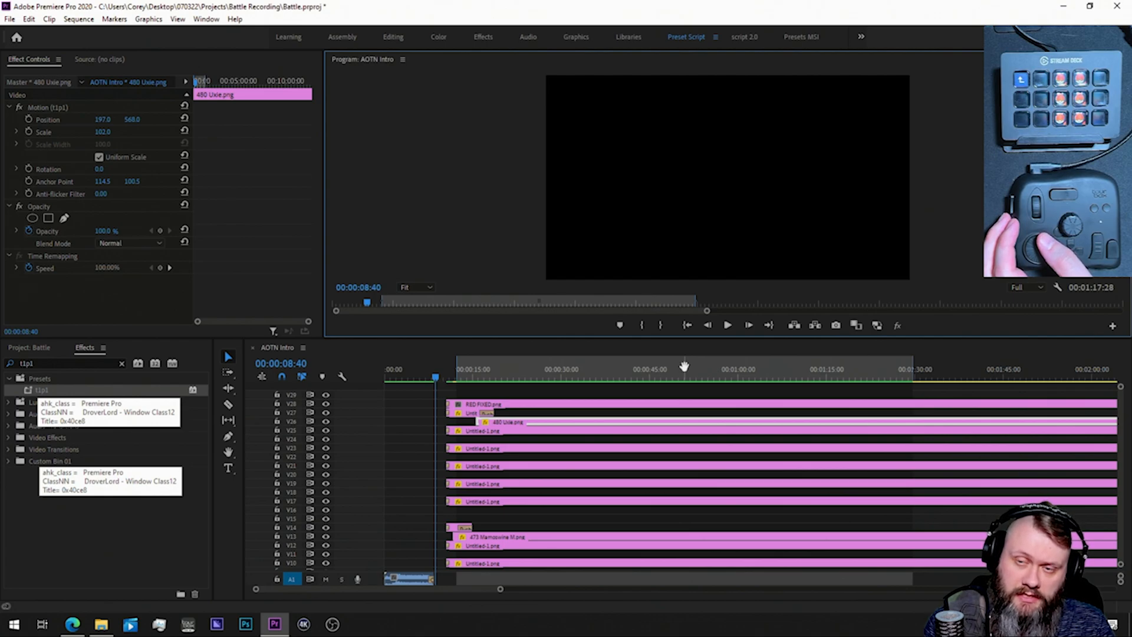
Step: Play the rendered battle from 00:00:12:42 and stop at 00:01:03:19, where Empoleon is on the field
{"action": "left_click", "coordinate": [461, 383]}
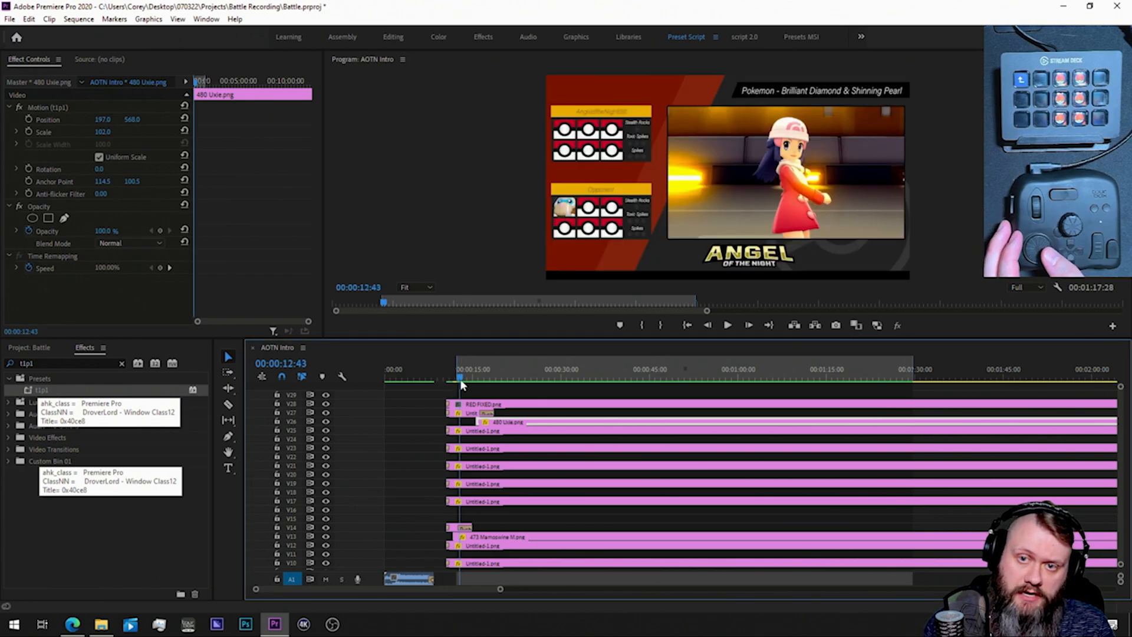
{"action": "key", "text": "Left"}
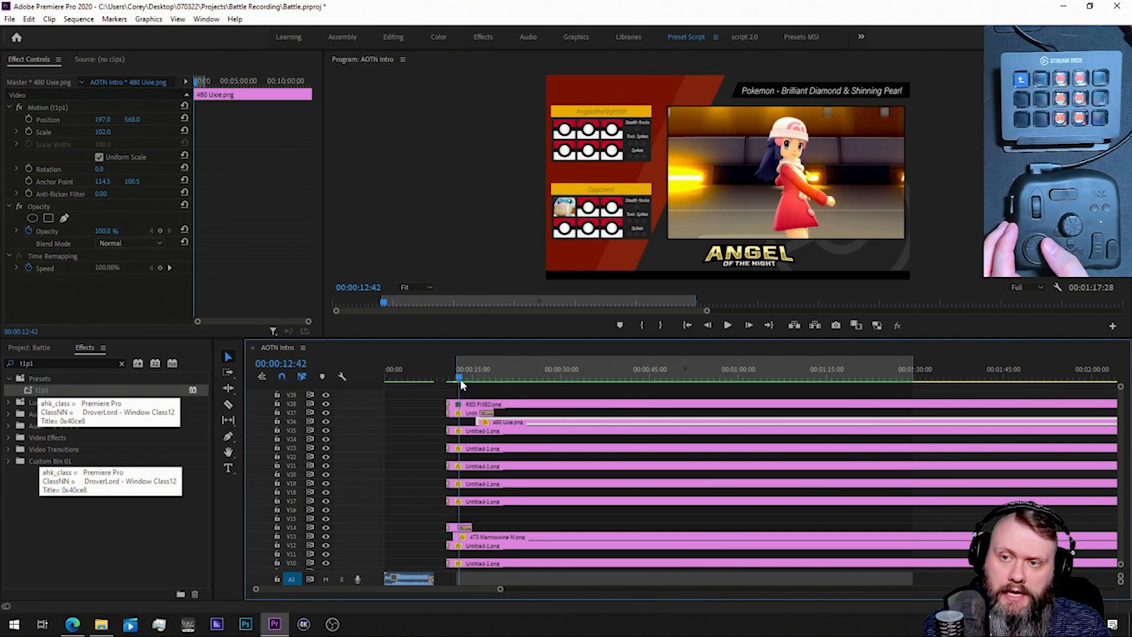
{"action": "key", "text": "space"}
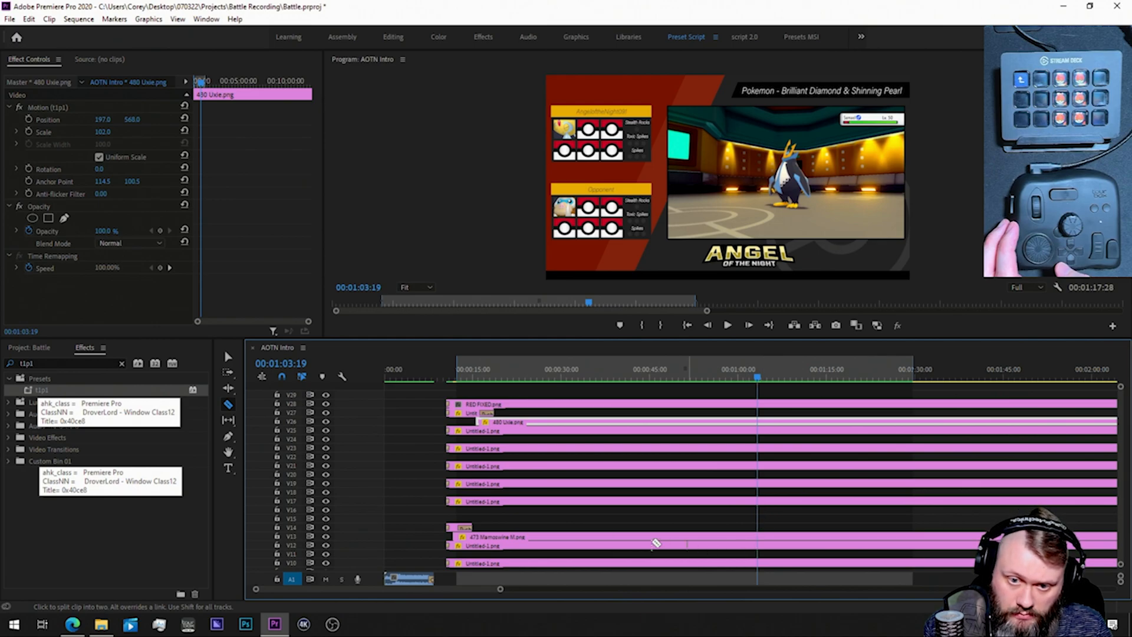
Step: Split the Untitled-1.png clip on V12 at 00:01:03:19 and delete the part after the cut
{"action": "left_click", "coordinate": [761, 546]}
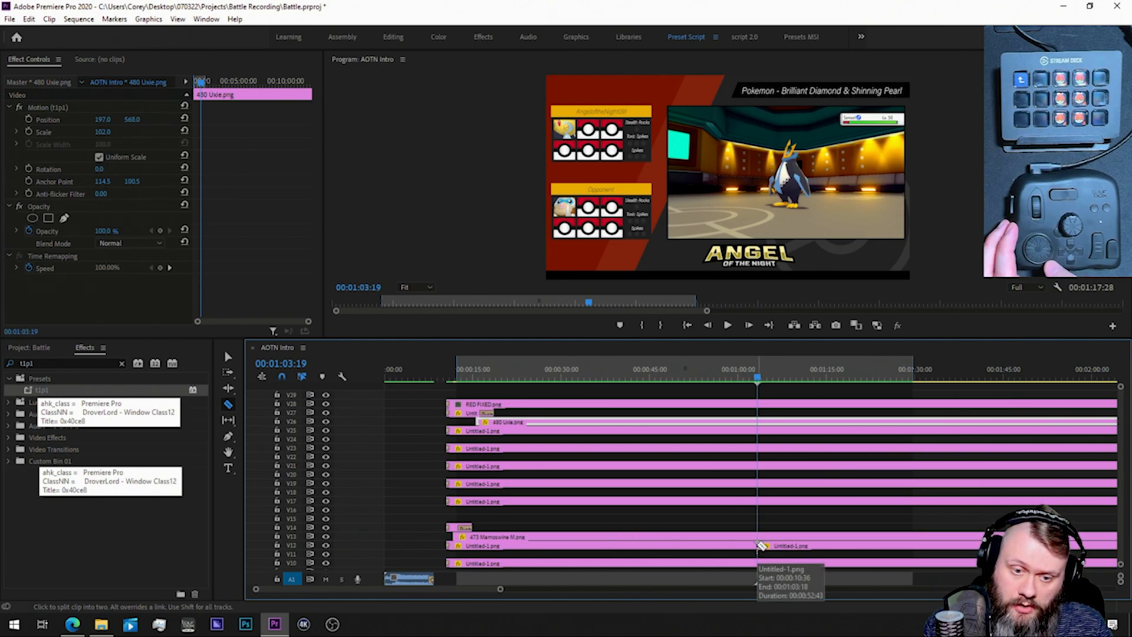
{"action": "key", "text": "v"}
{"action": "left_click", "coordinate": [777, 547]}
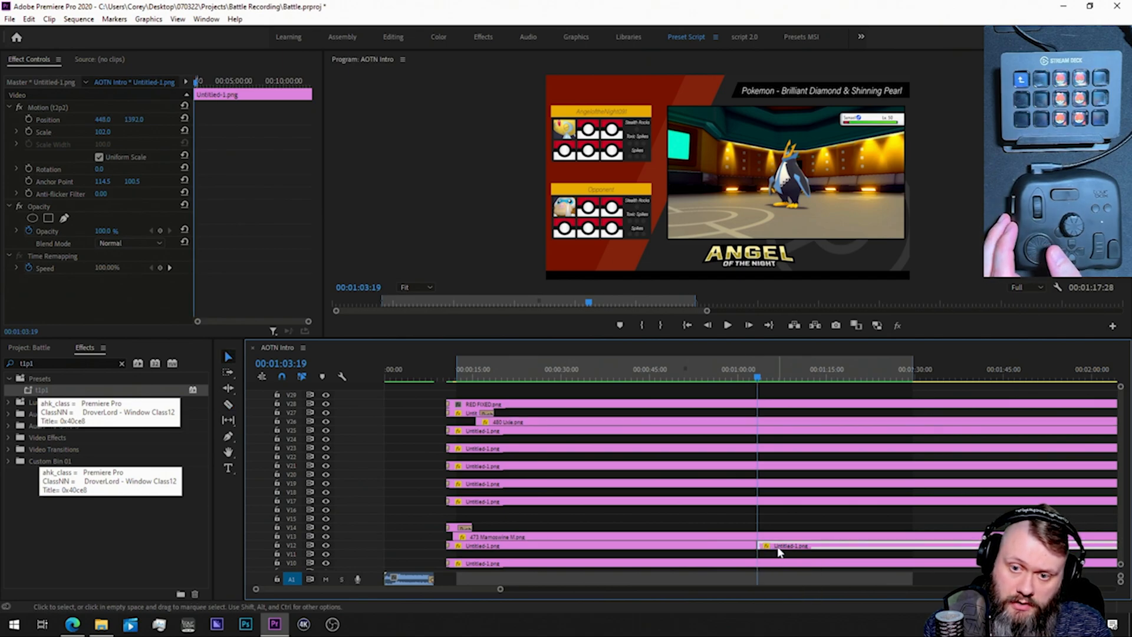
{"action": "key", "text": "Delete"}
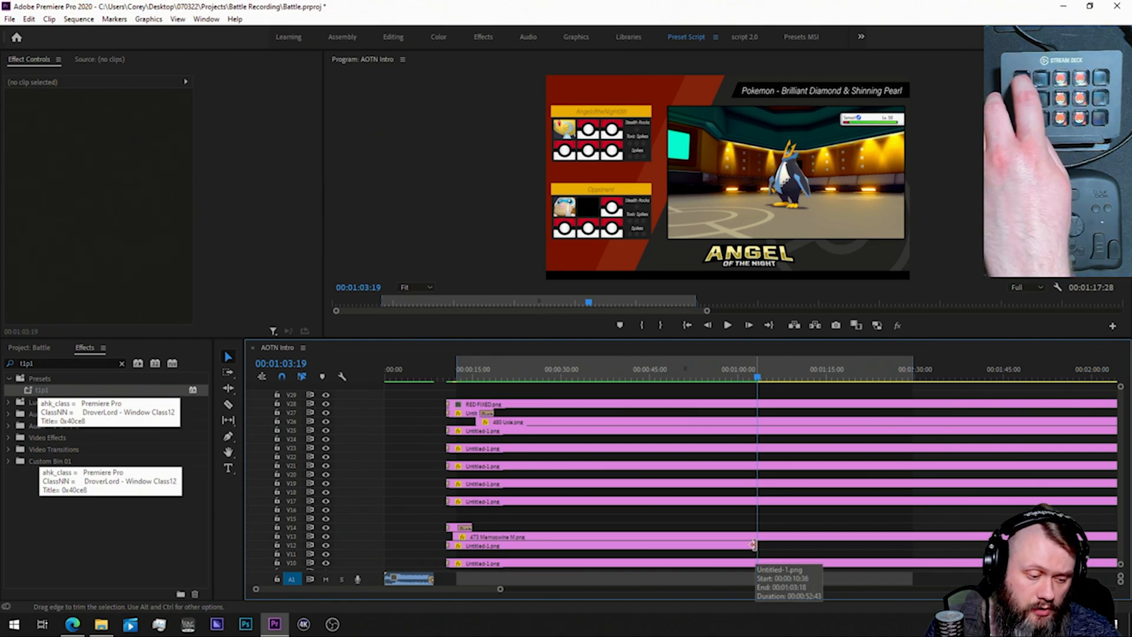
Step: Add a Push transition to the end of the V12 Untitled-1.png clip, pushing upward from below, with a duration of 00:00:02:30
{"action": "key", "text": "shift+f"}
{"action": "type", "text": "push"}
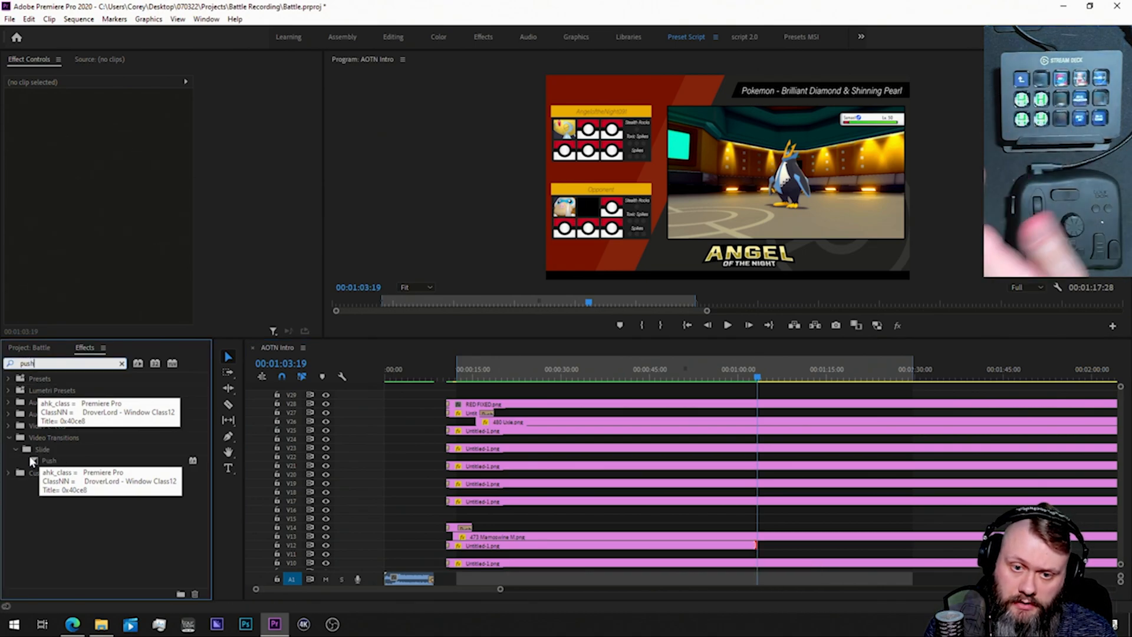
{"action": "left_click_drag", "start_coordinate": [35, 461], "coordinate": [754, 543]}
{"action": "left_click", "coordinate": [755, 544]}
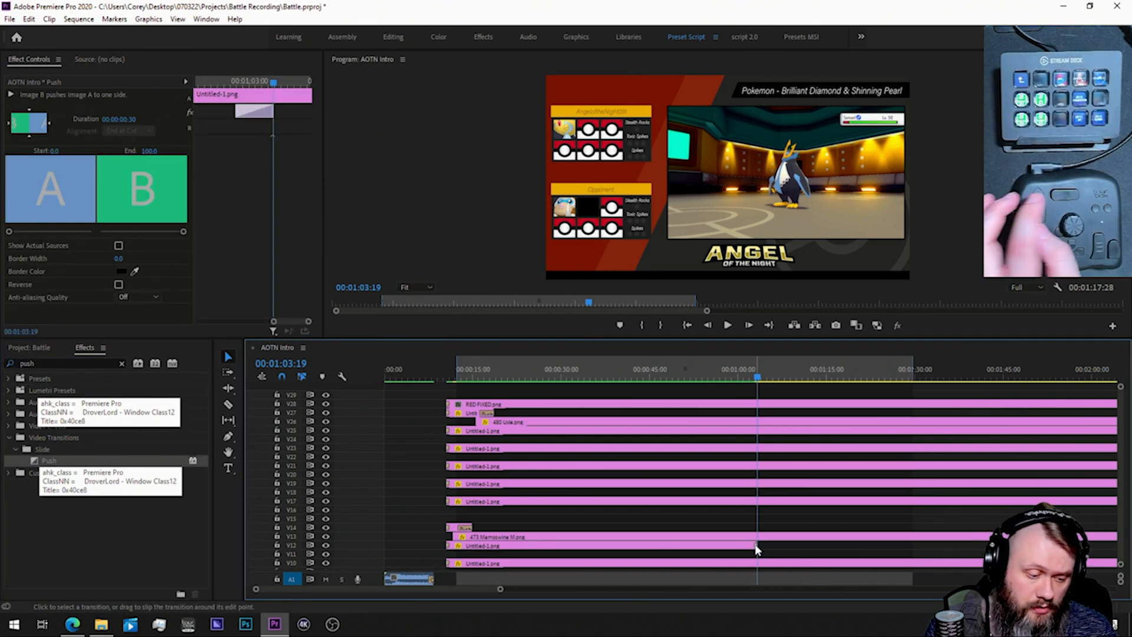
{"action": "left_click", "coordinate": [29, 137]}
{"action": "left_click", "coordinate": [119, 119]}
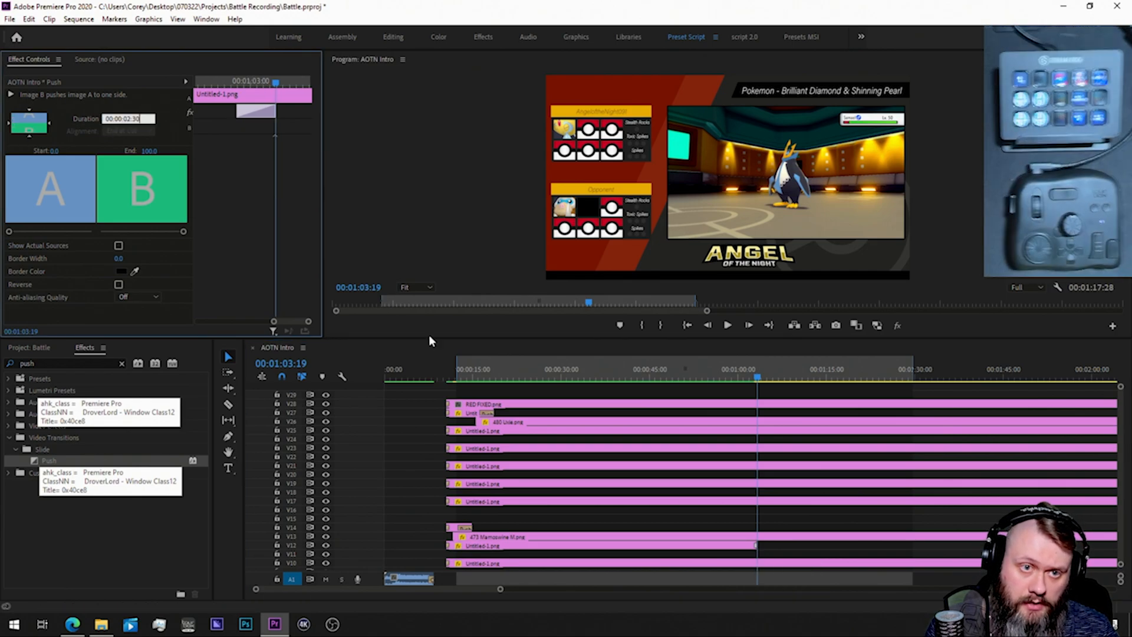
{"action": "type", "text": "230"}
{"action": "key", "text": "Return"}
{"action": "key", "text": "ctrl+shift+a"}
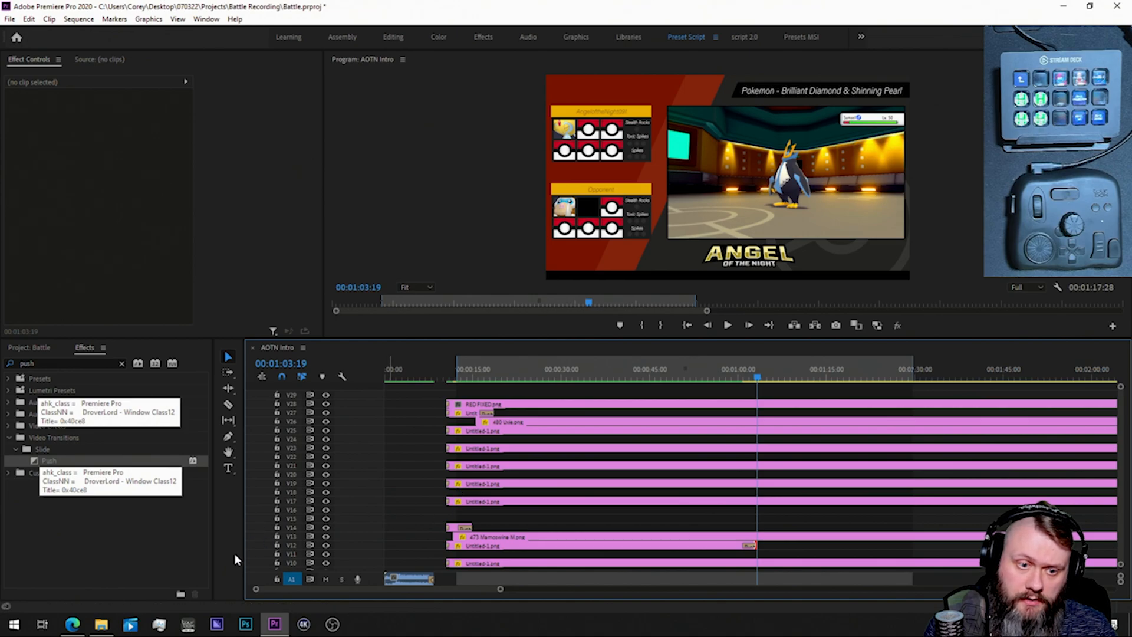
Step: Import 395 Empoleon.png from the Gen 4 folder and place it on track V11, starting shortly before the V12 Push transition
{"action": "left_click", "coordinate": [101, 624]}
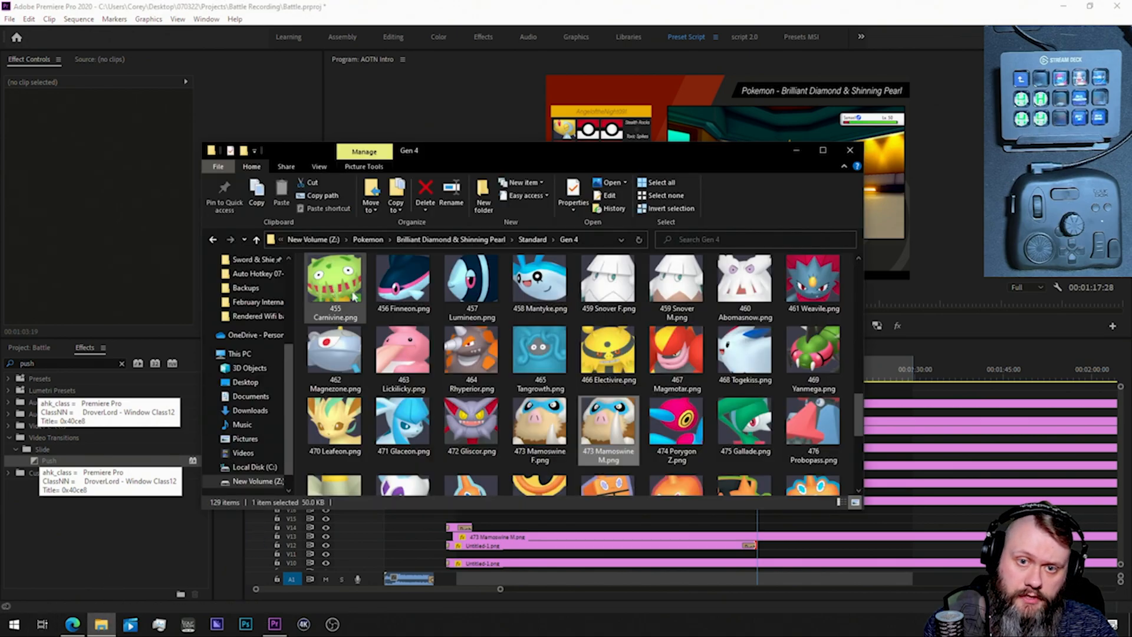
{"action": "scroll", "coordinate": [526, 303], "scroll_direction": "up", "scroll_amount": 6}
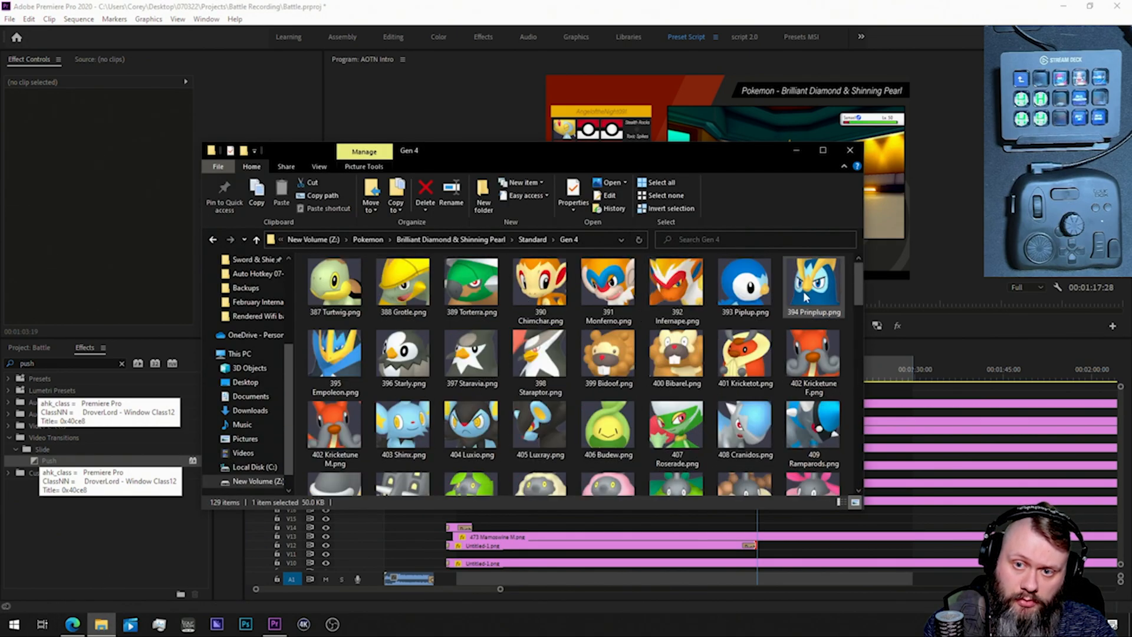
{"action": "left_click_drag", "start_coordinate": [334, 354], "coordinate": [57, 488]}
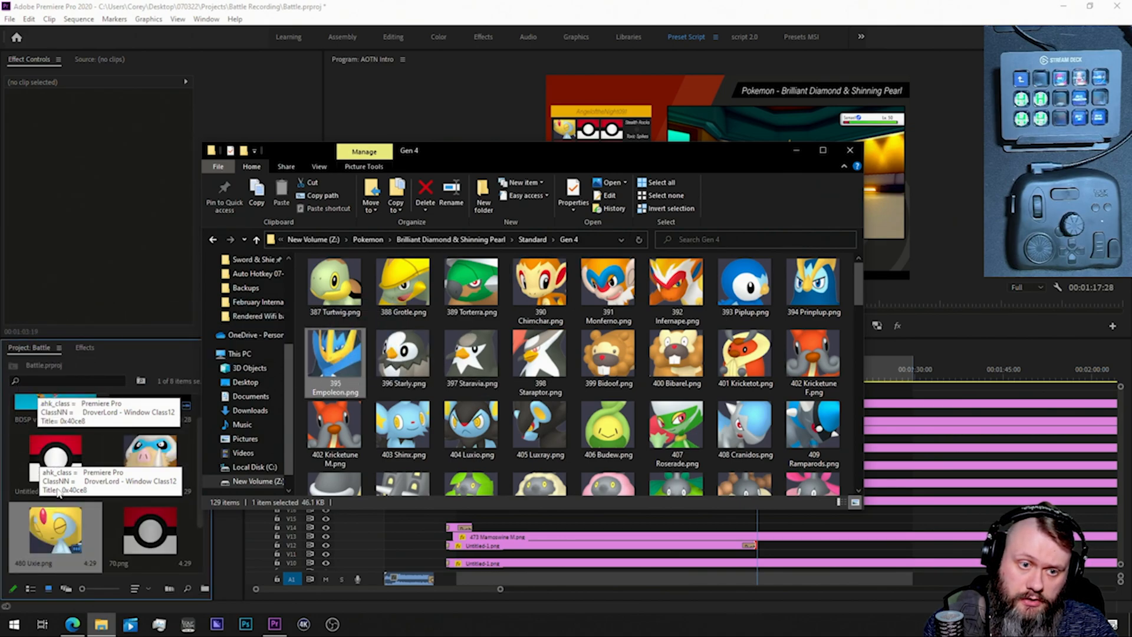
{"action": "left_click_drag", "start_coordinate": [335, 355], "coordinate": [736, 557]}
{"action": "left_click", "coordinate": [790, 555]}
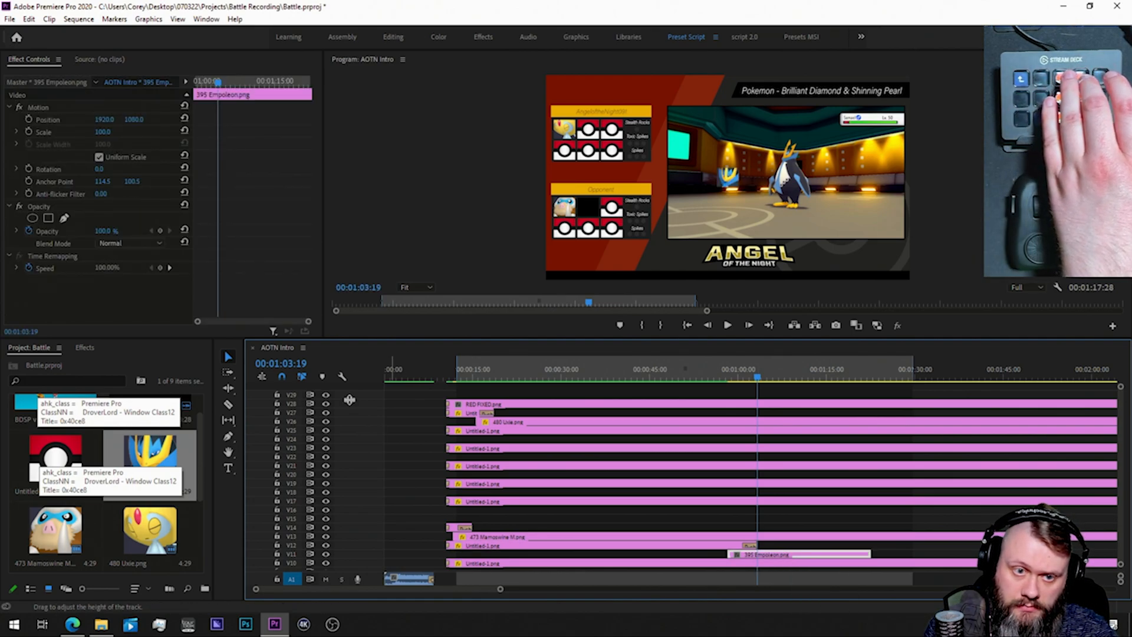
Step: Find the t2p2 motion preset and apply it to the 395 Empoleon.png clip on V11
{"action": "left_click", "coordinate": [77, 347]}
{"action": "middle_click", "coordinate": [774, 556]}
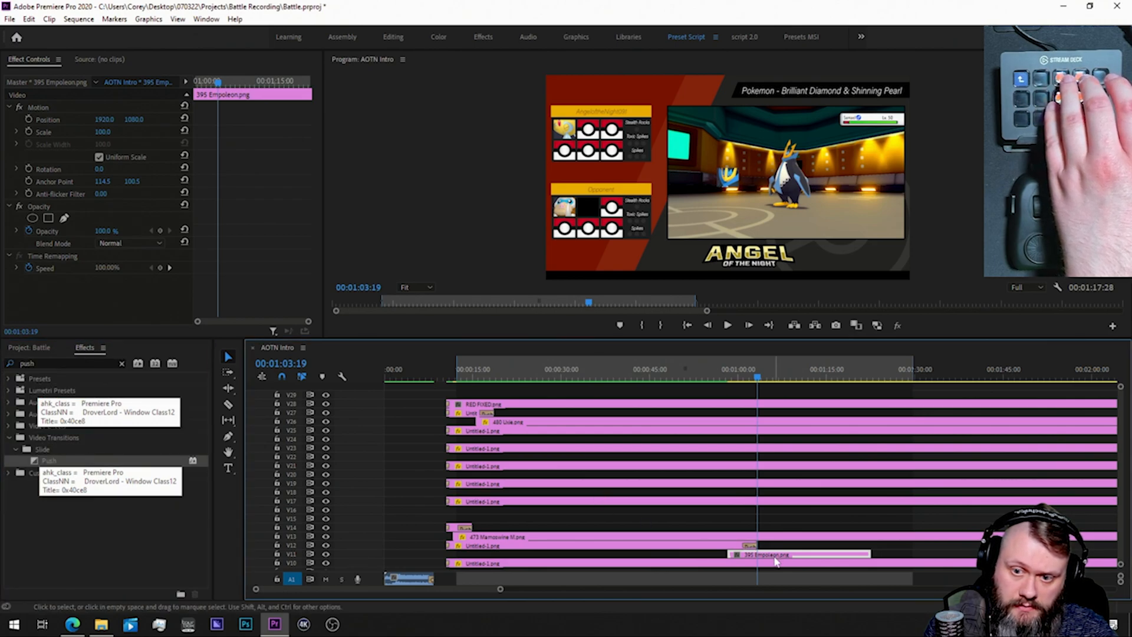
{"action": "key", "text": "shift+f"}
{"action": "type", "text": "t2p2"}
{"action": "left_click_drag", "start_coordinate": [27, 390], "coordinate": [775, 557]}
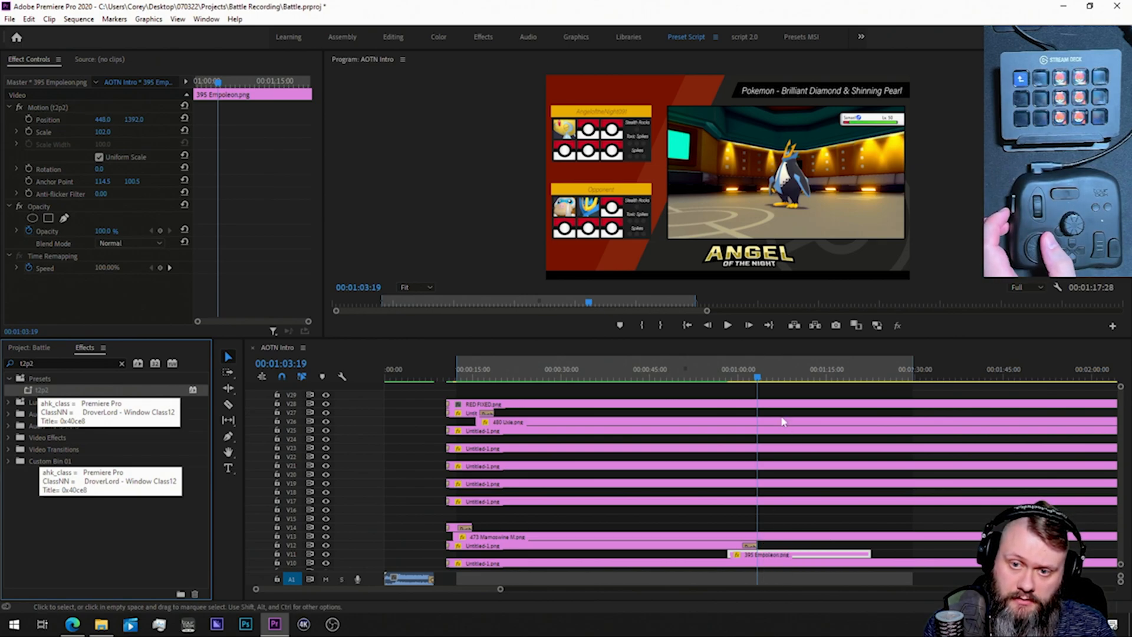
Step: Step backward frame by frame from 00:01:03:25 to 00:01:00:26 to examine the V12 Push transition over the Empoleon image
{"action": "left_click", "coordinate": [759, 380]}
{"action": "key", "text": "Left"}
{"action": "key", "text": "Left"}
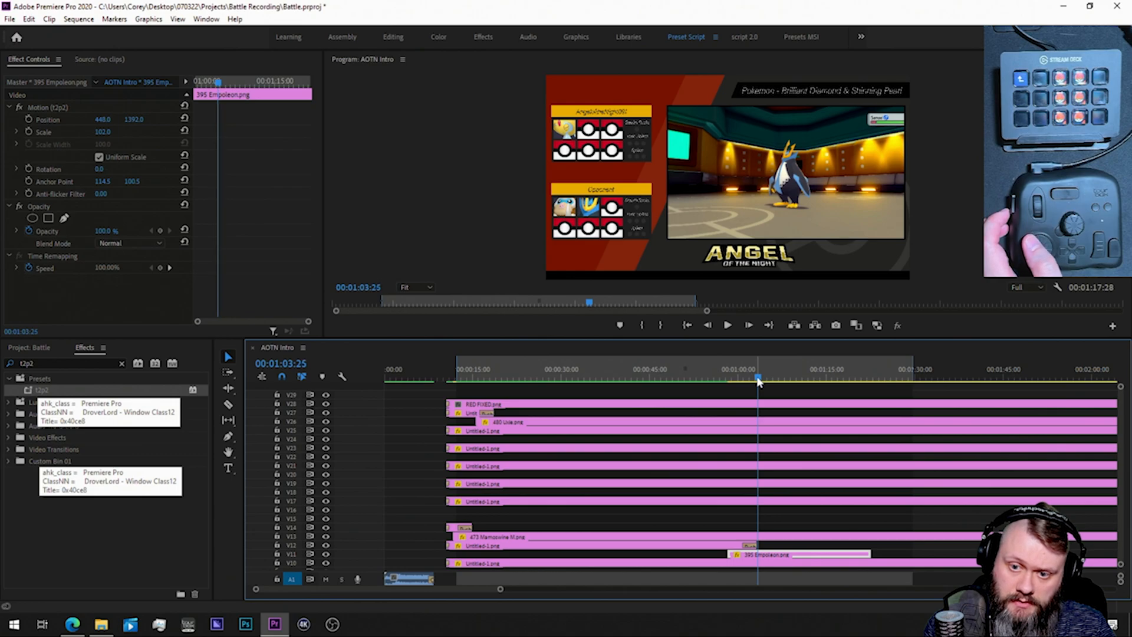
{"action": "key", "text": "Left"}
{"action": "key", "text": "Left"}
{"action": "key", "text": "Left"}
{"action": "key", "text": "Left"}
{"action": "key", "text": "Left"}
{"action": "key", "text": "Left"}
{"action": "key", "text": "Left"}
{"action": "key", "text": "Left"}
{"action": "key", "text": "Left"}
{"action": "key", "text": "Left"}
{"action": "key", "text": "Left"}
{"action": "key", "text": "Left"}
{"action": "key", "text": "Left"}
{"action": "key", "text": "Left"}
{"action": "key", "text": "Left"}
{"action": "key", "text": "Left"}
{"action": "key", "text": "Left"}
{"action": "key", "text": "Left"}
{"action": "key", "text": "Left"}
{"action": "key", "text": "Left"}
{"action": "key", "text": "Left"}
{"action": "key", "text": "Left"}
{"action": "key", "text": "Left"}
{"action": "key", "text": "Left"}
{"action": "key", "text": "Left"}
{"action": "key", "text": "Left"}
{"action": "key", "text": "Left"}
{"action": "key", "text": "Left"}
{"action": "key", "text": "Left"}
{"action": "key", "text": "Left"}
{"action": "key", "text": "Left"}
{"action": "key", "text": "Left"}
{"action": "key", "text": "Left"}
{"action": "key", "text": "Left"}
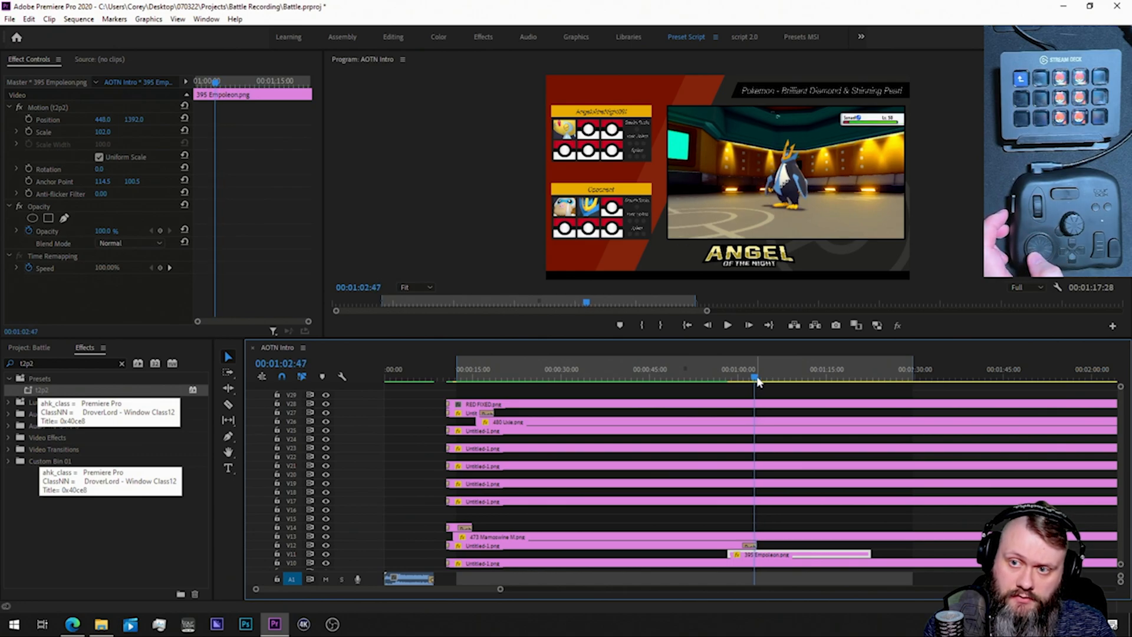
{"action": "key", "text": "Left"}
{"action": "key", "text": "Left"}
{"action": "key", "text": "Left"}
{"action": "key", "text": "Left"}
{"action": "key", "text": "Left"}
{"action": "key", "text": "Left"}
{"action": "key", "text": "Left"}
{"action": "key", "text": "Left"}
{"action": "key", "text": "Left"}
{"action": "key", "text": "Left"}
{"action": "key", "text": "Left"}
{"action": "key", "text": "Left"}
{"action": "key", "text": "Left"}
{"action": "key", "text": "Left"}
{"action": "key", "text": "Left"}
{"action": "key", "text": "Left"}
{"action": "key", "text": "Left"}
{"action": "key", "text": "Left"}
{"action": "key", "text": "Left"}
{"action": "key", "text": "Left"}
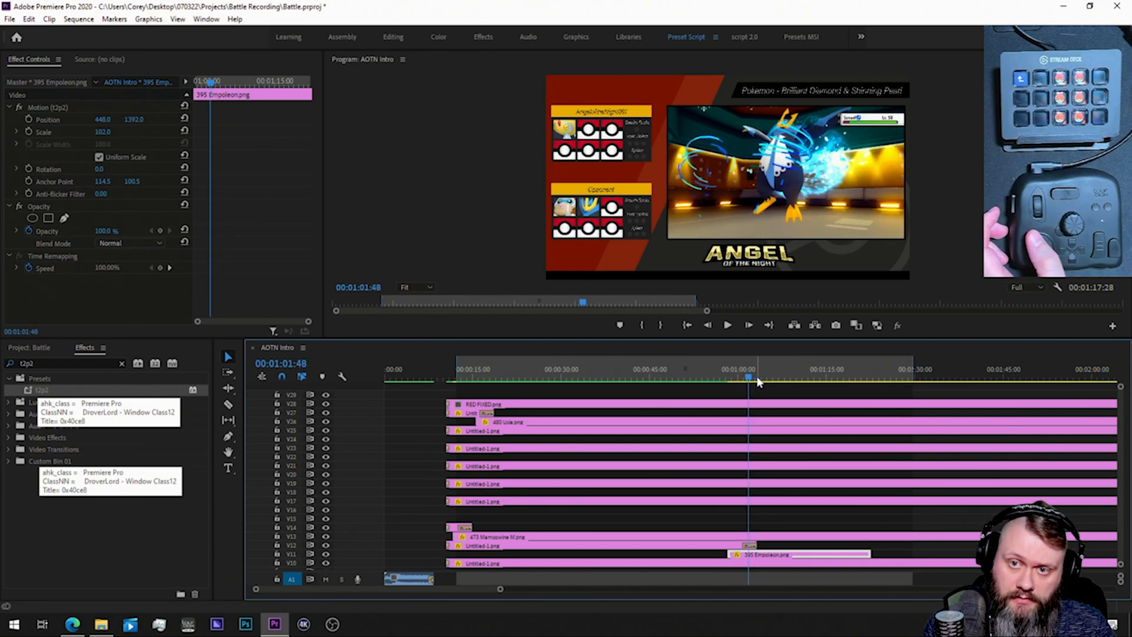
{"action": "key", "text": "Left"}
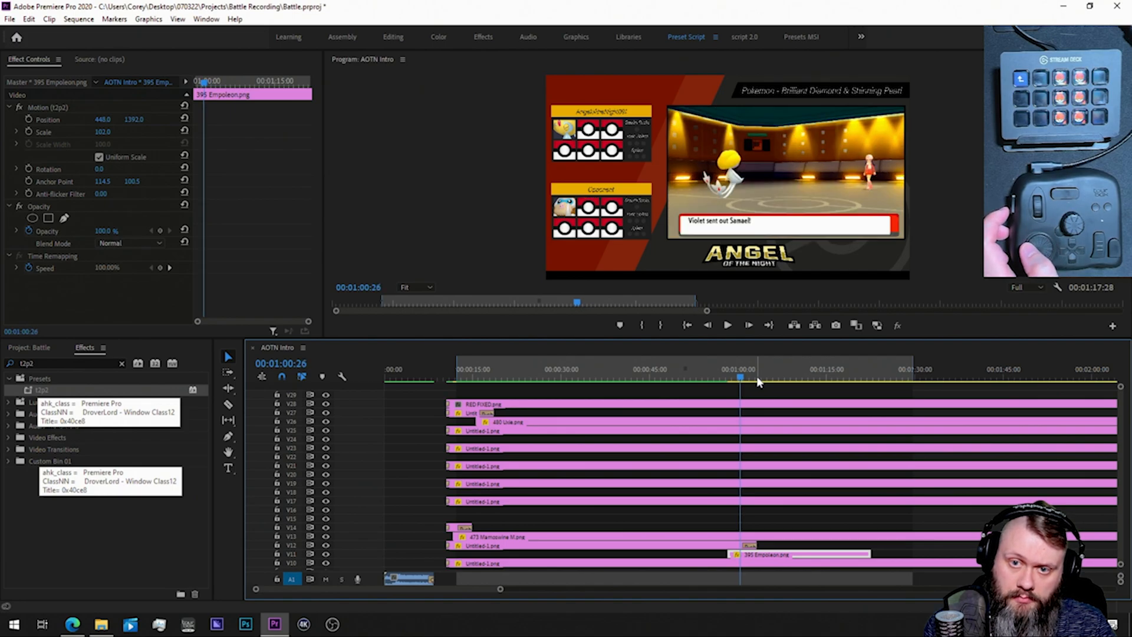
Step: Step forward frame by frame from 00:01:00:26 to 00:01:03:00 to check how the Poké Ball slides away from Empoleon
{"action": "key", "text": "Right"}
{"action": "key", "text": "Right"}
{"action": "key", "text": "Right"}
{"action": "key", "text": "Right"}
{"action": "key", "text": "Right"}
{"action": "key", "text": "Right"}
{"action": "key", "text": "Right"}
{"action": "key", "text": "Right"}
{"action": "key", "text": "Right"}
{"action": "key", "text": "Right"}
{"action": "key", "text": "Right"}
{"action": "key", "text": "Right"}
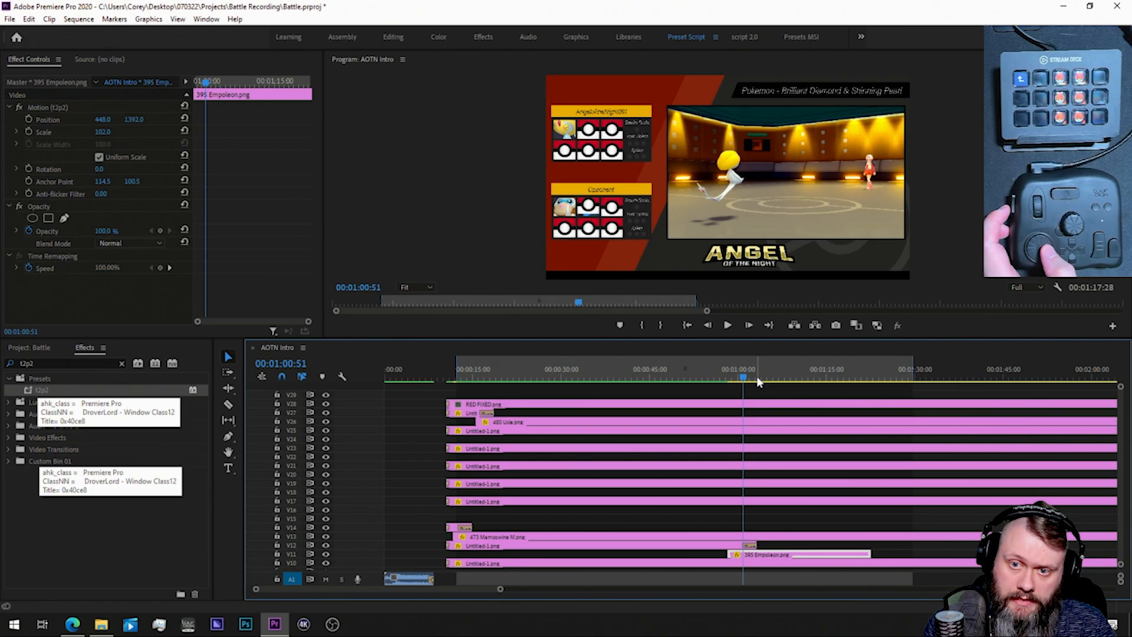
{"action": "key", "text": "Right"}
{"action": "key", "text": "Right"}
{"action": "key", "text": "Right"}
{"action": "key", "text": "Right"}
{"action": "key", "text": "Right"}
{"action": "key", "text": "Right"}
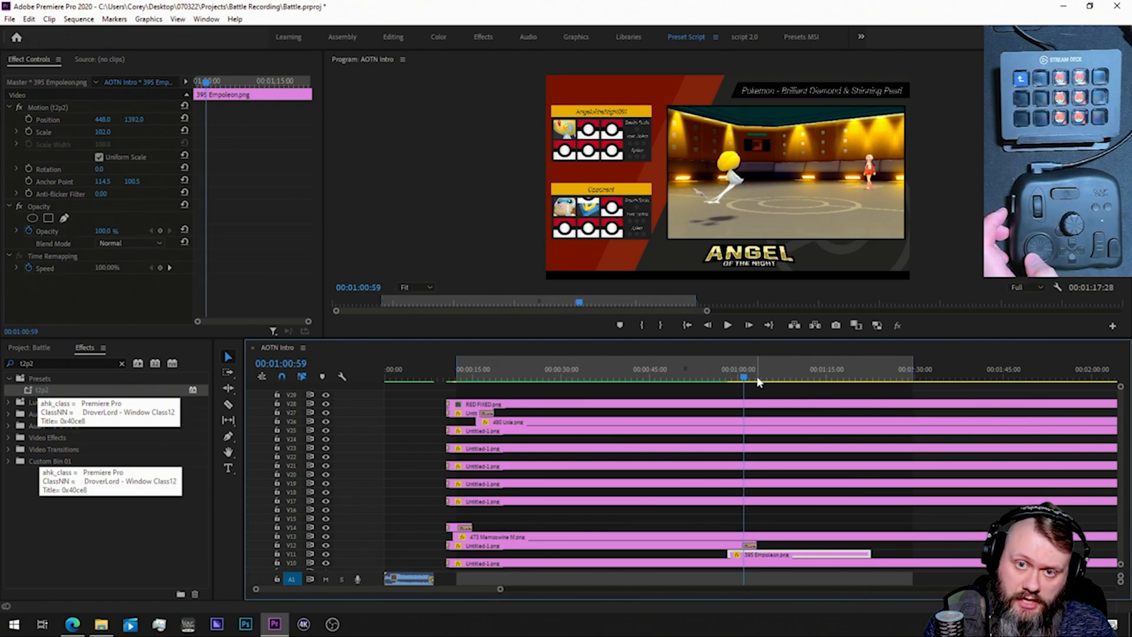
{"action": "key", "text": "Right"}
{"action": "key", "text": "Right"}
{"action": "key", "text": "Right"}
{"action": "key", "text": "Right"}
{"action": "key", "text": "Right"}
{"action": "key", "text": "Right"}
{"action": "key", "text": "Right"}
{"action": "key", "text": "Right"}
{"action": "key", "text": "Right"}
{"action": "key", "text": "Right"}
{"action": "key", "text": "Right"}
{"action": "key", "text": "Right"}
{"action": "key", "text": "Right"}
{"action": "key", "text": "Right"}
{"action": "key", "text": "Right"}
{"action": "key", "text": "Right"}
{"action": "key", "text": "Right"}
{"action": "key", "text": "Right"}
{"action": "key", "text": "Right"}
{"action": "key", "text": "Right"}
{"action": "key", "text": "Right"}
{"action": "key", "text": "Right"}
{"action": "key", "text": "Right"}
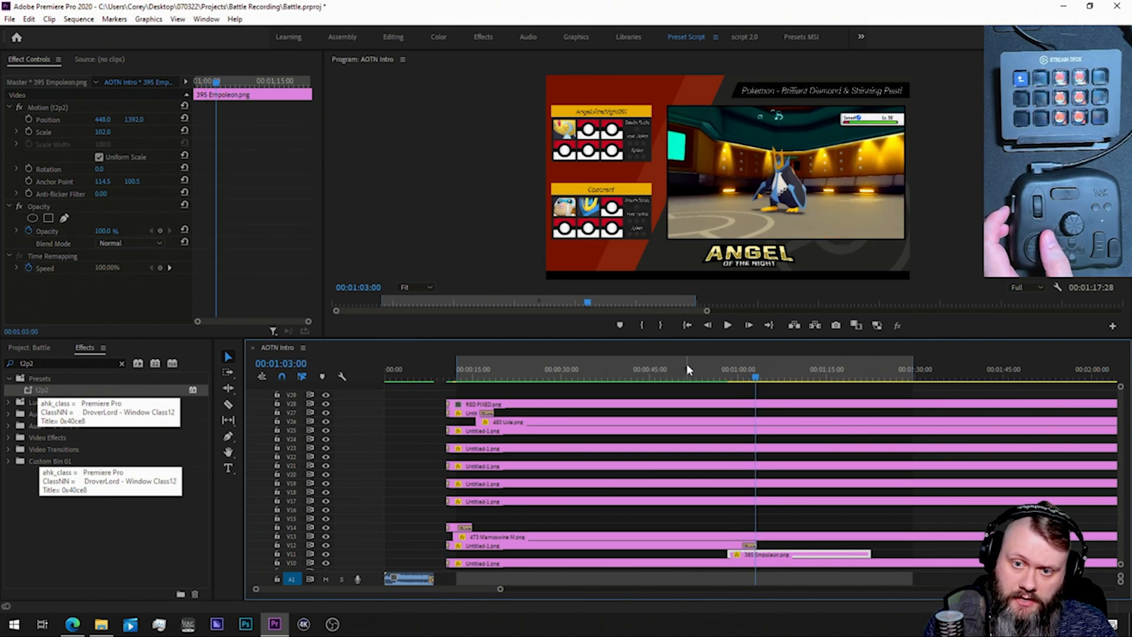
Step: Shift the in/out range to start at about 00:01:00, render it, and stop the playback that follows
{"action": "left_click_drag", "start_coordinate": [685, 367], "coordinate": [974, 372]}
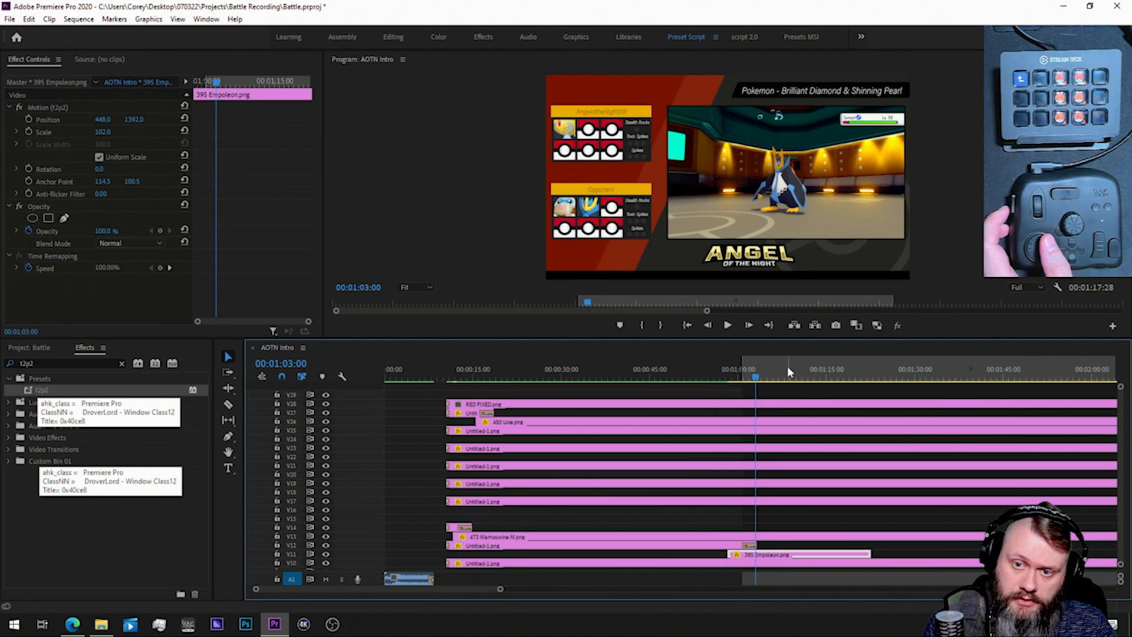
{"action": "key", "text": "Return"}
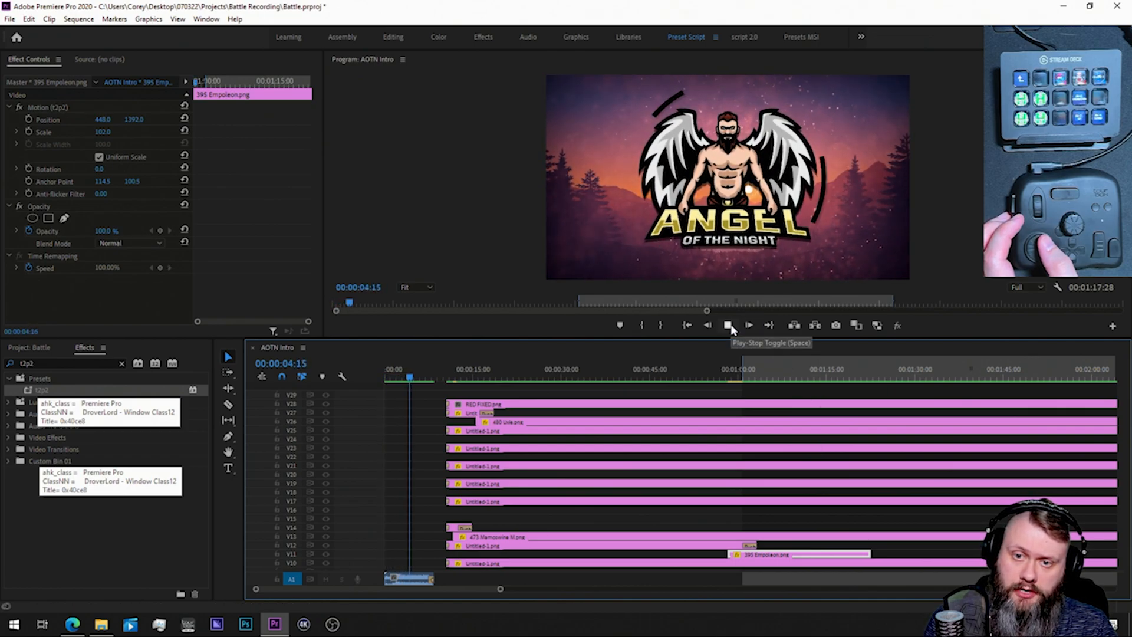
{"action": "left_click", "coordinate": [729, 325]}
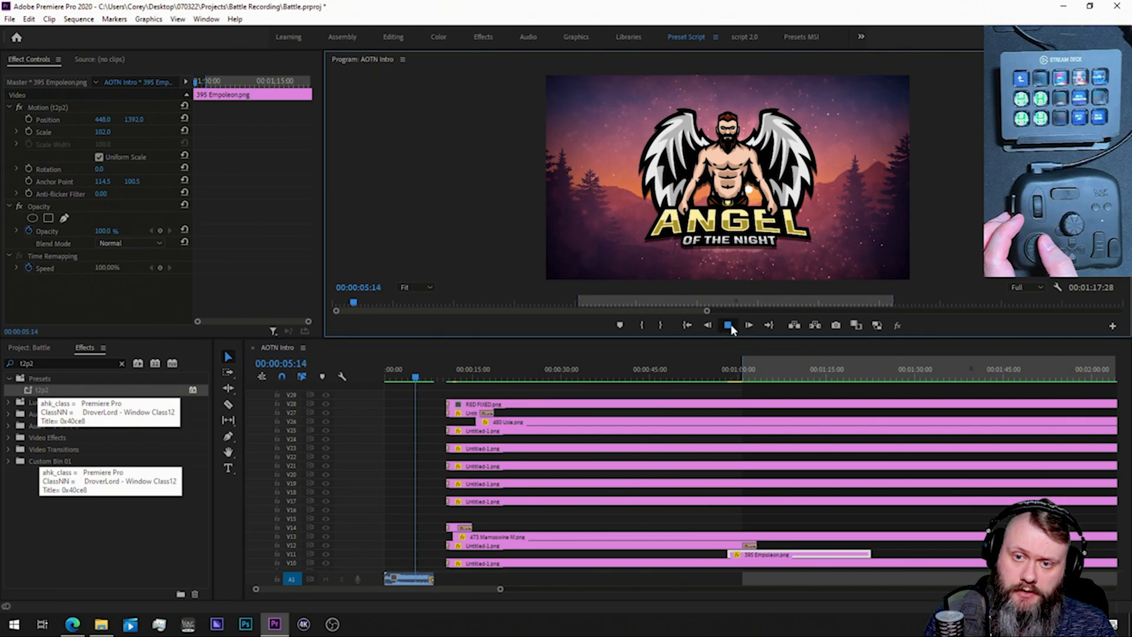
Step: Review the rendered Empoleon reveal frame by frame from 00:01:00:56 to about 00:01:02:27
{"action": "left_click", "coordinate": [745, 378]}
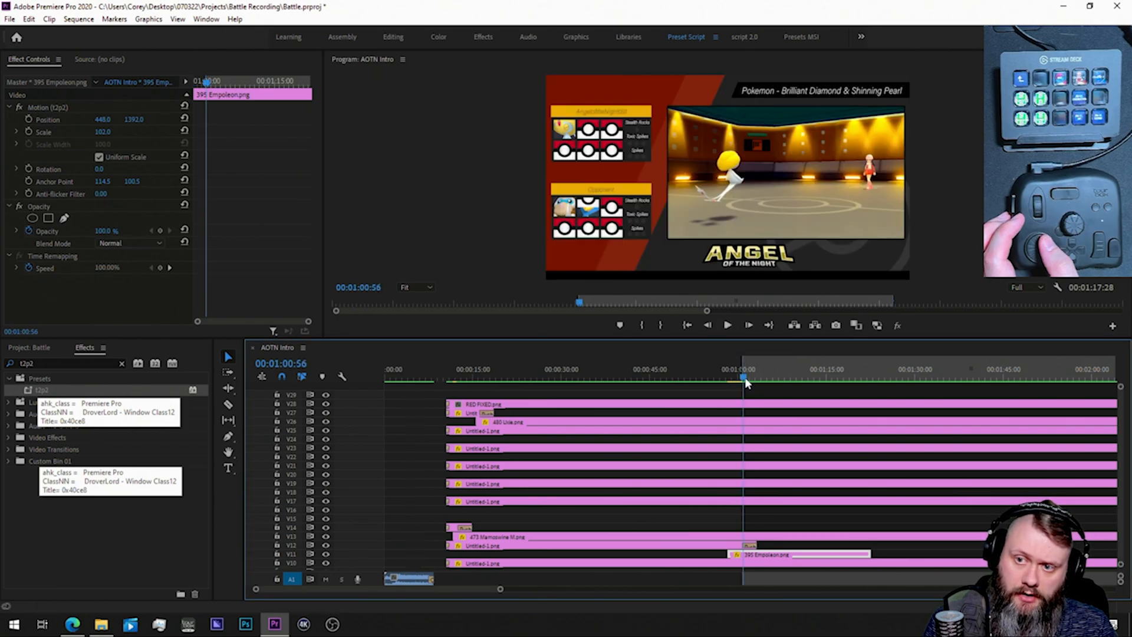
{"action": "key", "text": "Right"}
{"action": "key", "text": "Right"}
{"action": "key", "text": "Right"}
{"action": "key", "text": "Right"}
{"action": "key", "text": "Right"}
{"action": "key", "text": "Right"}
{"action": "key", "text": "Right"}
{"action": "key", "text": "Right"}
{"action": "key", "text": "Right"}
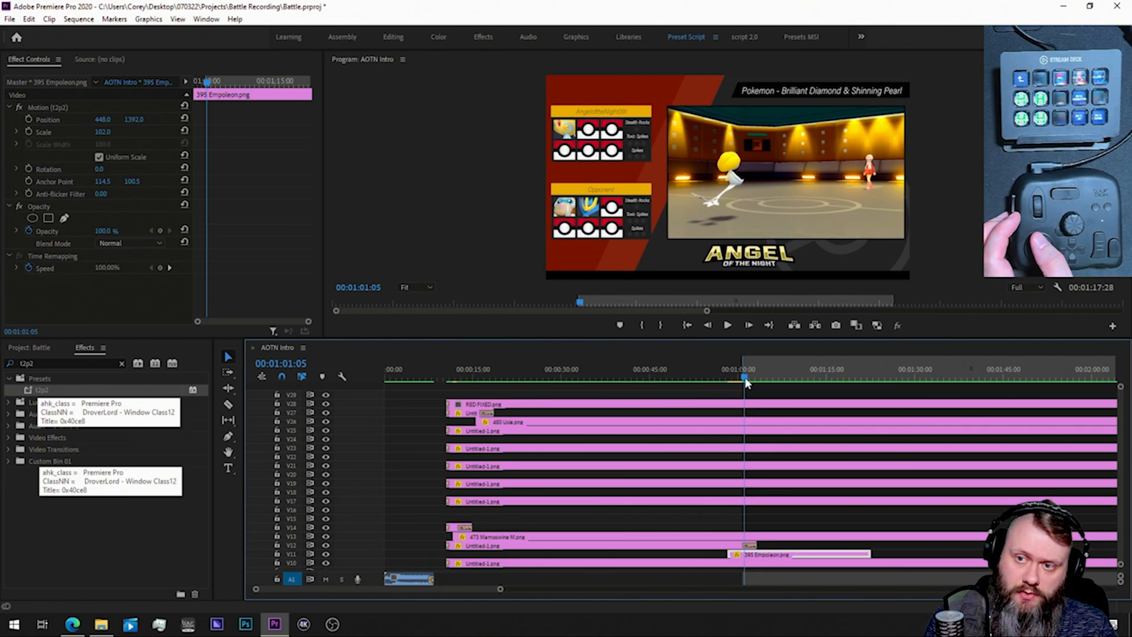
{"action": "key", "text": "Right"}
{"action": "key", "text": "Right"}
{"action": "key", "text": "Right"}
{"action": "key", "text": "Right"}
{"action": "key", "text": "Right"}
{"action": "key", "text": "Right"}
{"action": "key", "text": "Right"}
{"action": "key", "text": "Right"}
{"action": "key", "text": "Right"}
{"action": "key", "text": "Right"}
{"action": "key", "text": "Right"}
{"action": "key", "text": "Right"}
{"action": "key", "text": "Right"}
{"action": "key", "text": "Right"}
{"action": "key", "text": "Right"}
{"action": "key", "text": "Right"}
{"action": "key", "text": "Right"}
{"action": "key", "text": "Right"}
{"action": "key", "text": "Right"}
{"action": "key", "text": "Right"}
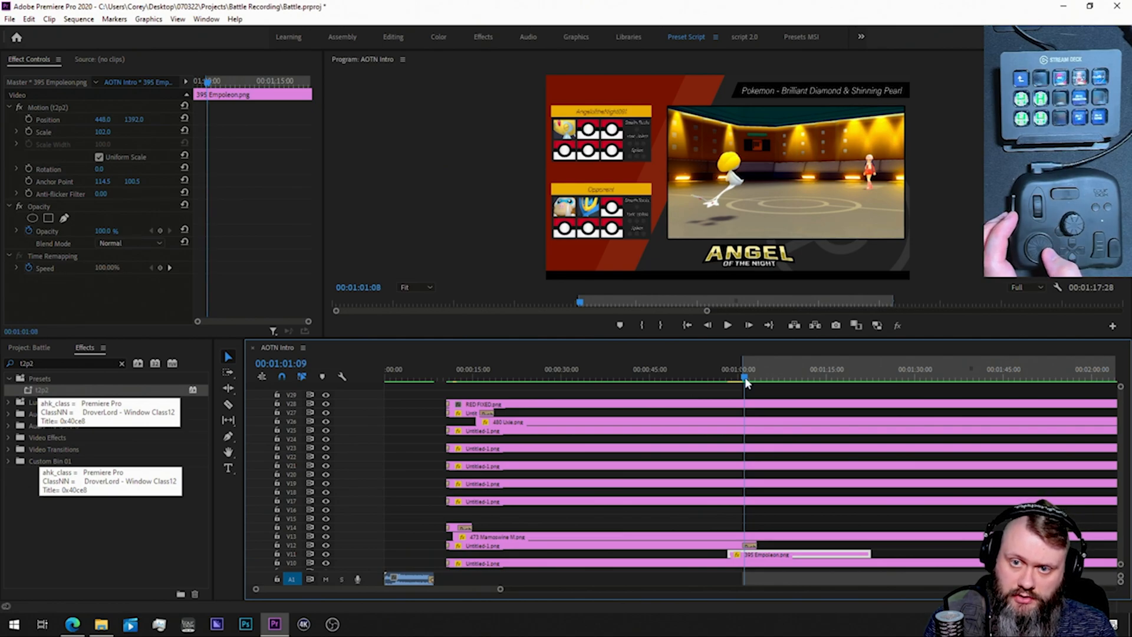
{"action": "key", "text": "Right"}
{"action": "key", "text": "Right"}
{"action": "key", "text": "Right"}
{"action": "key", "text": "Right"}
{"action": "key", "text": "Right"}
{"action": "key", "text": "Right"}
{"action": "key", "text": "Right"}
{"action": "key", "text": "Right"}
{"action": "key", "text": "Right"}
{"action": "key", "text": "Right"}
{"action": "key", "text": "Right"}
{"action": "key", "text": "Right"}
{"action": "key", "text": "Right"}
{"action": "key", "text": "Right"}
{"action": "key", "text": "Right"}
{"action": "key", "text": "Right"}
{"action": "key", "text": "Right"}
{"action": "key", "text": "Right"}
{"action": "key", "text": "Right"}
{"action": "key", "text": "Right"}
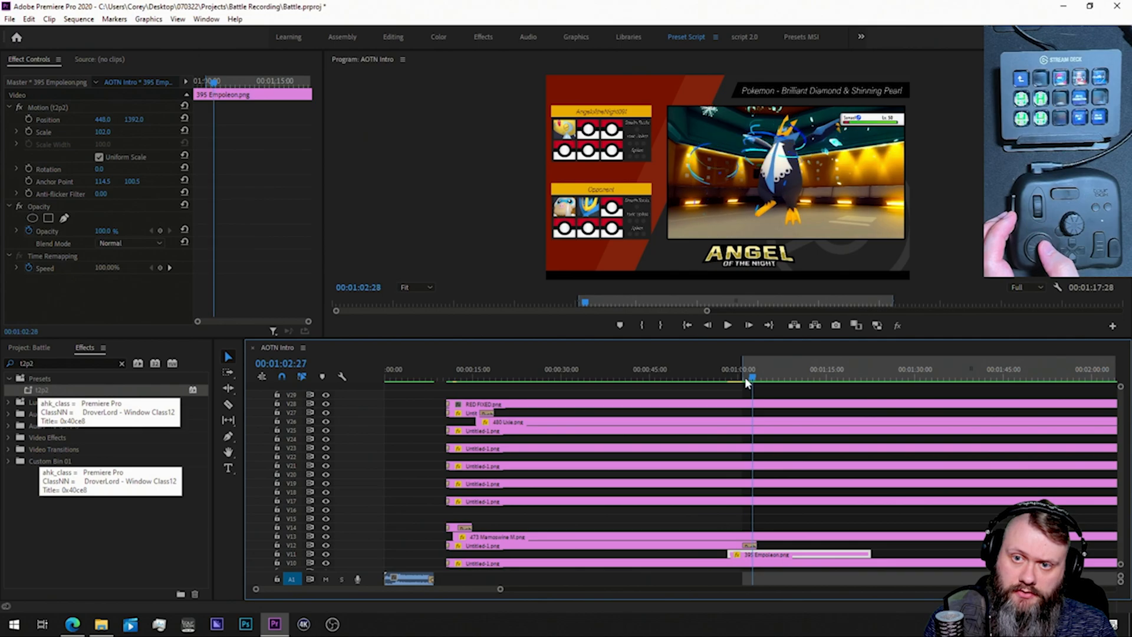
Step: Step through the footage from 00:01:02:27 to 00:01:08:06 to check when Uxie uses Stealth Rock
{"action": "key", "text": "Right"}
{"action": "key", "text": "Right"}
{"action": "key", "text": "Right"}
{"action": "key", "text": "Right"}
{"action": "key", "text": "Right"}
{"action": "key", "text": "Right"}
{"action": "key", "text": "Right"}
{"action": "key", "text": "Right"}
{"action": "key", "text": "Right"}
{"action": "key", "text": "Right"}
{"action": "key", "text": "Right"}
{"action": "key", "text": "Right"}
{"action": "key", "text": "Right"}
{"action": "key", "text": "Right"}
{"action": "key", "text": "Right"}
{"action": "key", "text": "Right"}
{"action": "key", "text": "Right"}
{"action": "key", "text": "Right"}
{"action": "key", "text": "Right"}
{"action": "key", "text": "Right"}
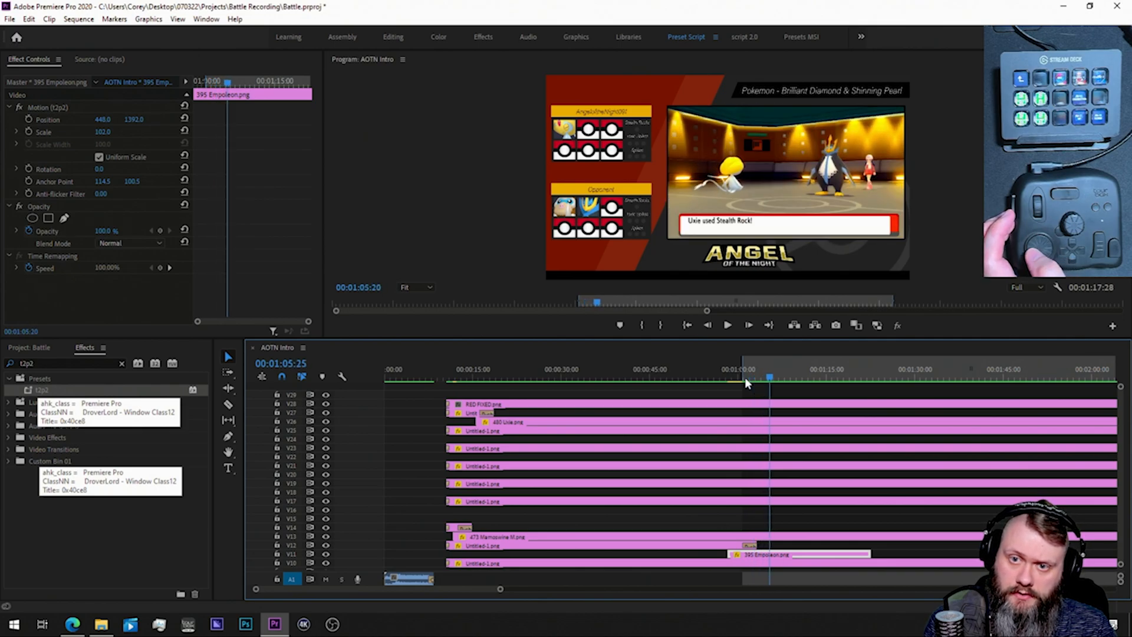
{"action": "key", "text": "Left"}
{"action": "key", "text": "Left"}
{"action": "key", "text": "Left"}
{"action": "key", "text": "Left"}
{"action": "key", "text": "Left"}
{"action": "key", "text": "Left"}
{"action": "key", "text": "Left"}
{"action": "key", "text": "Left"}
{"action": "key", "text": "Left"}
{"action": "key", "text": "Left"}
{"action": "key", "text": "Left"}
{"action": "key", "text": "Left"}
{"action": "key", "text": "Left"}
{"action": "key", "text": "Left"}
{"action": "key", "text": "Left"}
{"action": "key", "text": "Left"}
{"action": "key", "text": "Left"}
{"action": "key", "text": "Left"}
{"action": "key", "text": "Left"}
{"action": "key", "text": "Left"}
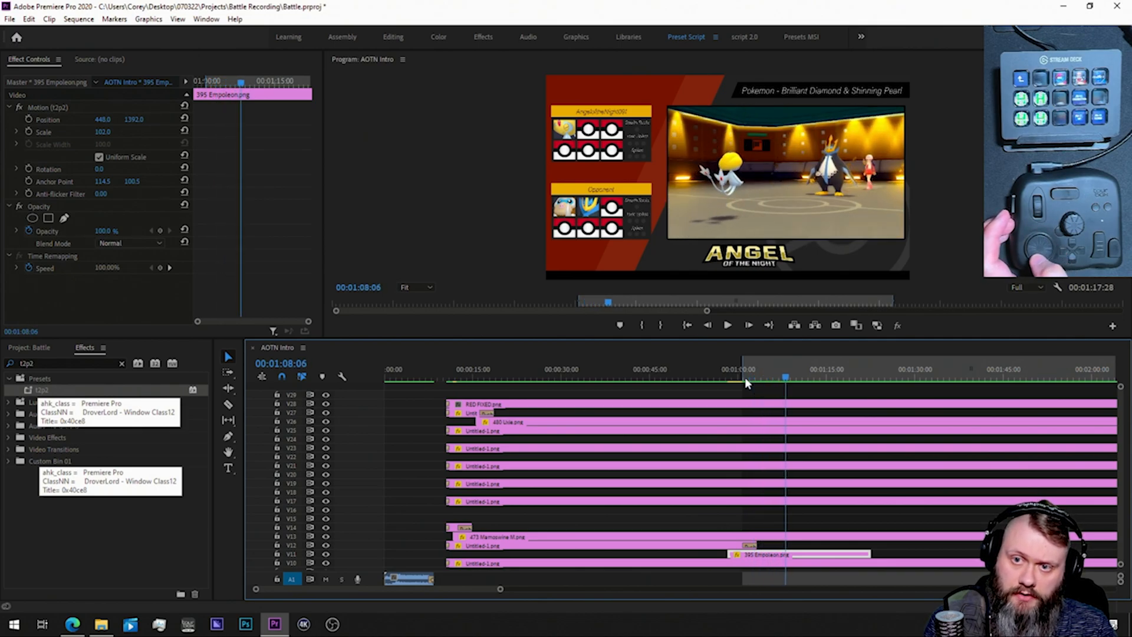
Step: Set the playhead at 00:01:07:02 as the starting point for the opponent's Stealth Rocks indicator
{"action": "key", "text": "Right"}
{"action": "key", "text": "Right"}
{"action": "key", "text": "Right"}
{"action": "key", "text": "Right"}
{"action": "key", "text": "Right"}
{"action": "key", "text": "Right"}
{"action": "key", "text": "Right"}
{"action": "key", "text": "Right"}
{"action": "key", "text": "Right"}
{"action": "key", "text": "Right"}
{"action": "key", "text": "Right"}
{"action": "key", "text": "Right"}
{"action": "key", "text": "Right"}
{"action": "key", "text": "Right"}
{"action": "key", "text": "Right"}
{"action": "key", "text": "Right"}
{"action": "key", "text": "Right"}
{"action": "key", "text": "Right"}
{"action": "key", "text": "Right"}
{"action": "key", "text": "Right"}
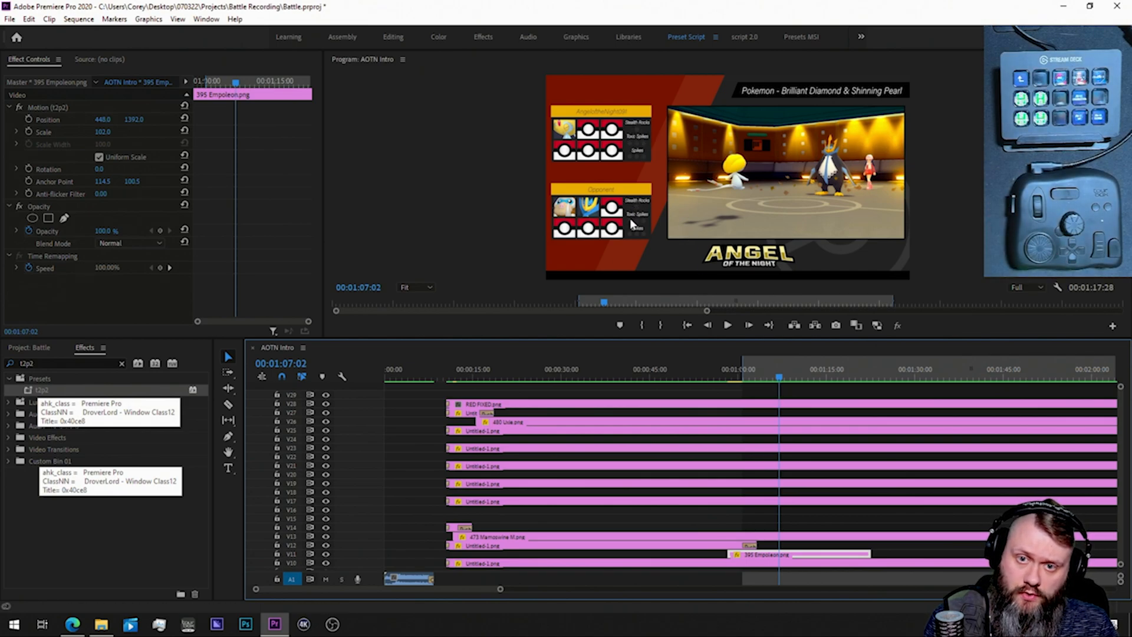
Step: Switch to File Explorer and open the Scoreboard, BDSP Wifi, Entry Hazards, Opponent folder
{"action": "left_click", "coordinate": [101, 624]}
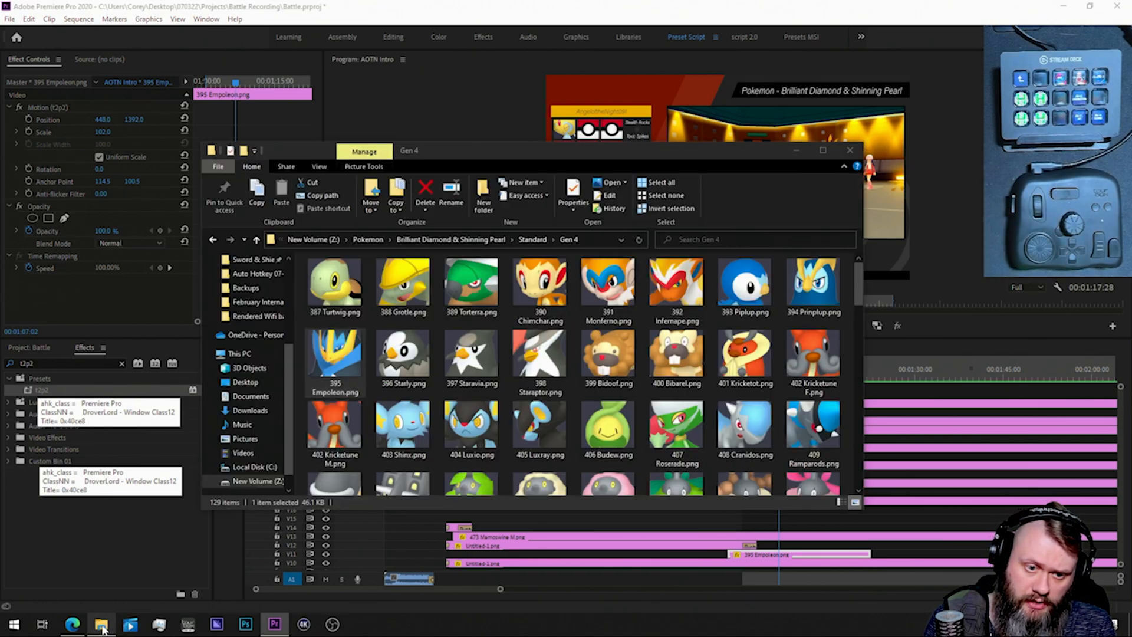
{"action": "scroll", "coordinate": [257, 316], "scroll_direction": "up", "scroll_amount": 2}
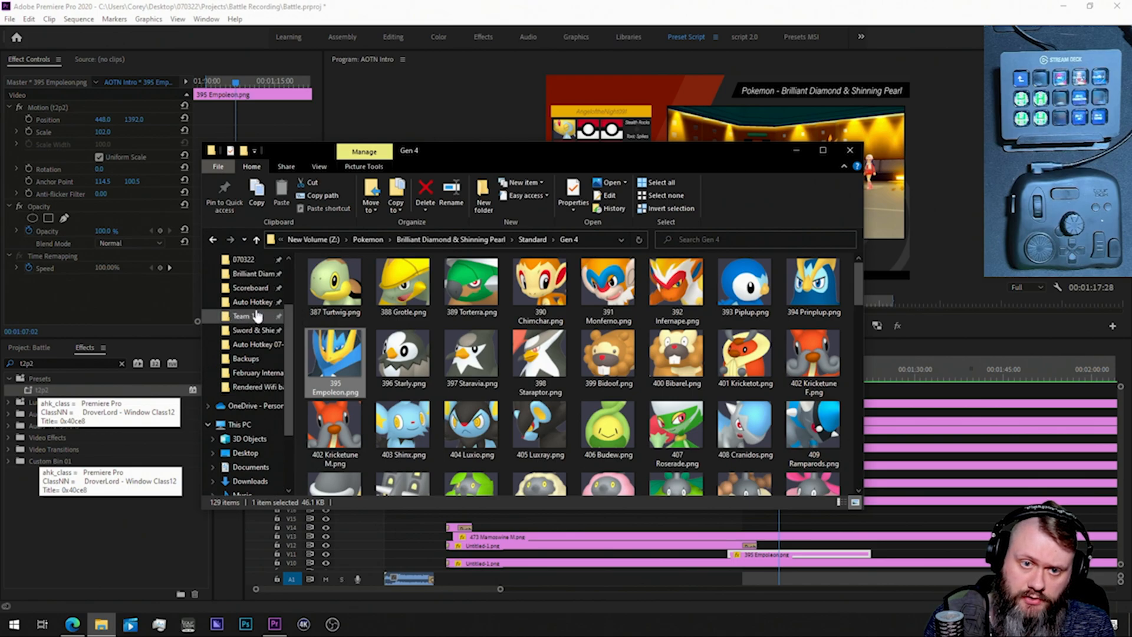
{"action": "scroll", "coordinate": [256, 315], "scroll_direction": "up", "scroll_amount": 1}
{"action": "left_click", "coordinate": [253, 302]}
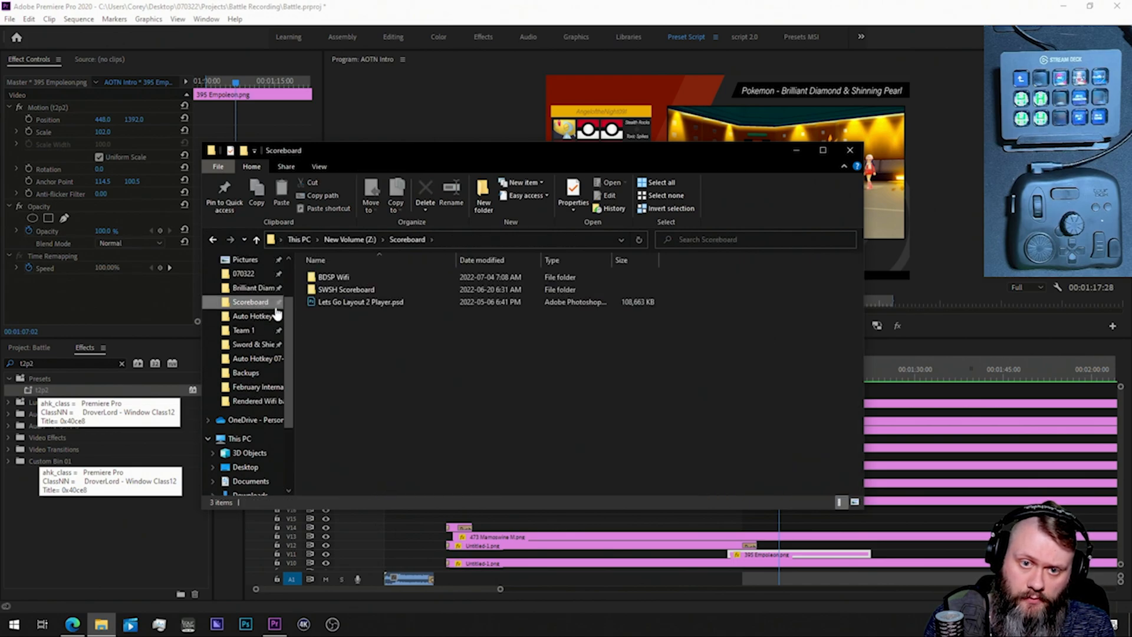
{"action": "double_click", "coordinate": [335, 279]}
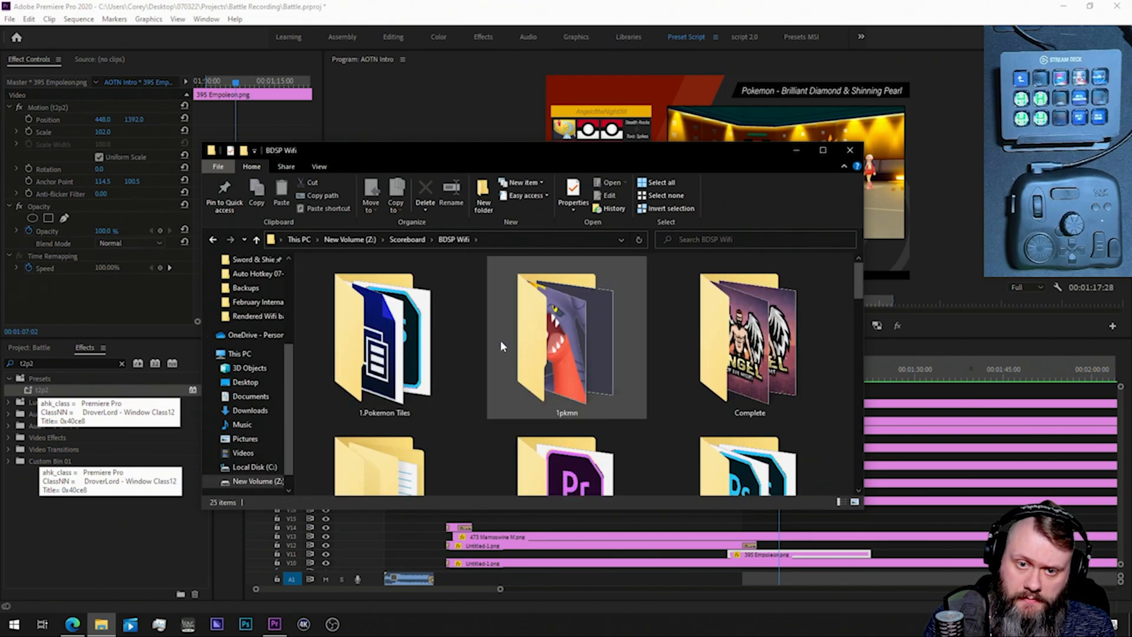
{"action": "scroll", "coordinate": [539, 413], "scroll_direction": "down", "scroll_amount": 1}
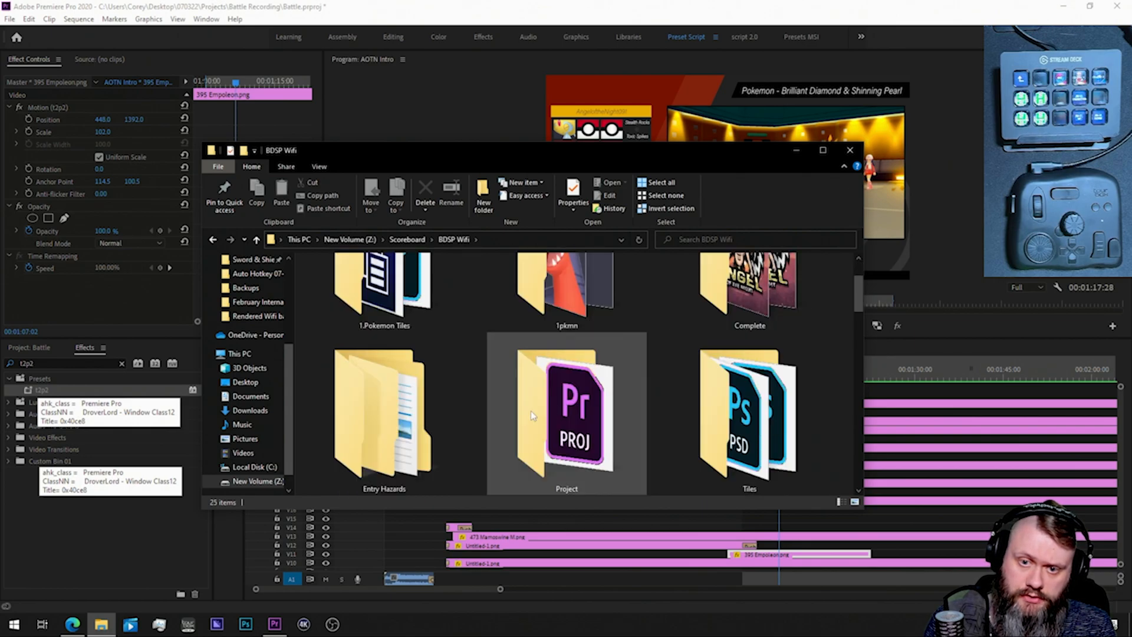
{"action": "double_click", "coordinate": [447, 412]}
{"action": "double_click", "coordinate": [346, 292]}
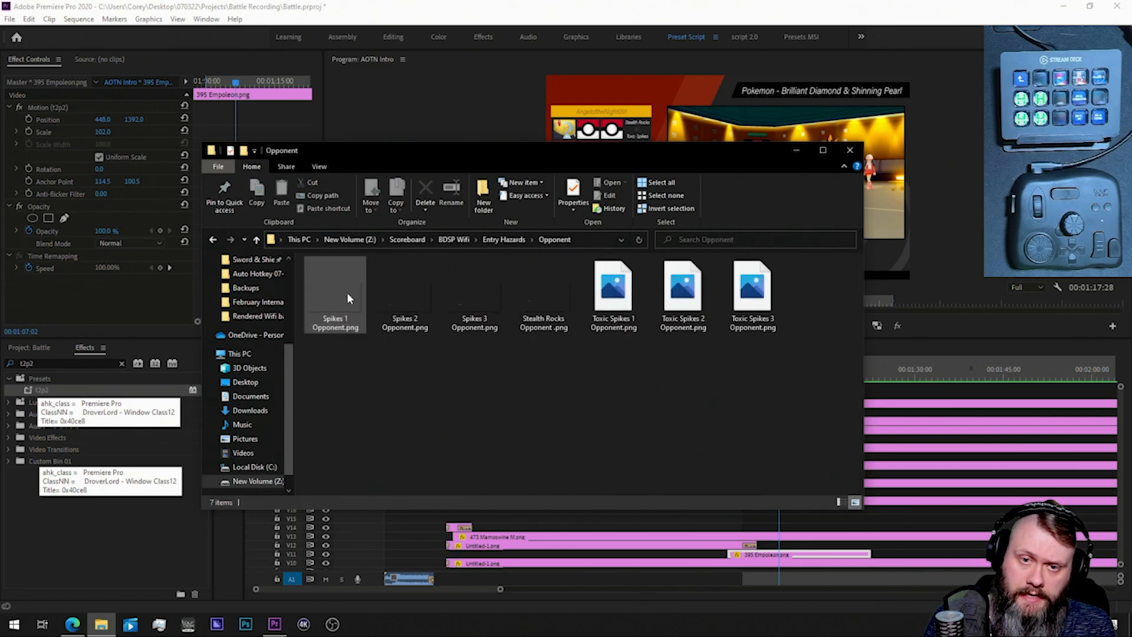
Step: Import Stealth Rocks Opponent.png into the Premiere Pro project and place it on V29 at 00:01:07:02
{"action": "left_click_drag", "start_coordinate": [531, 299], "coordinate": [59, 450]}
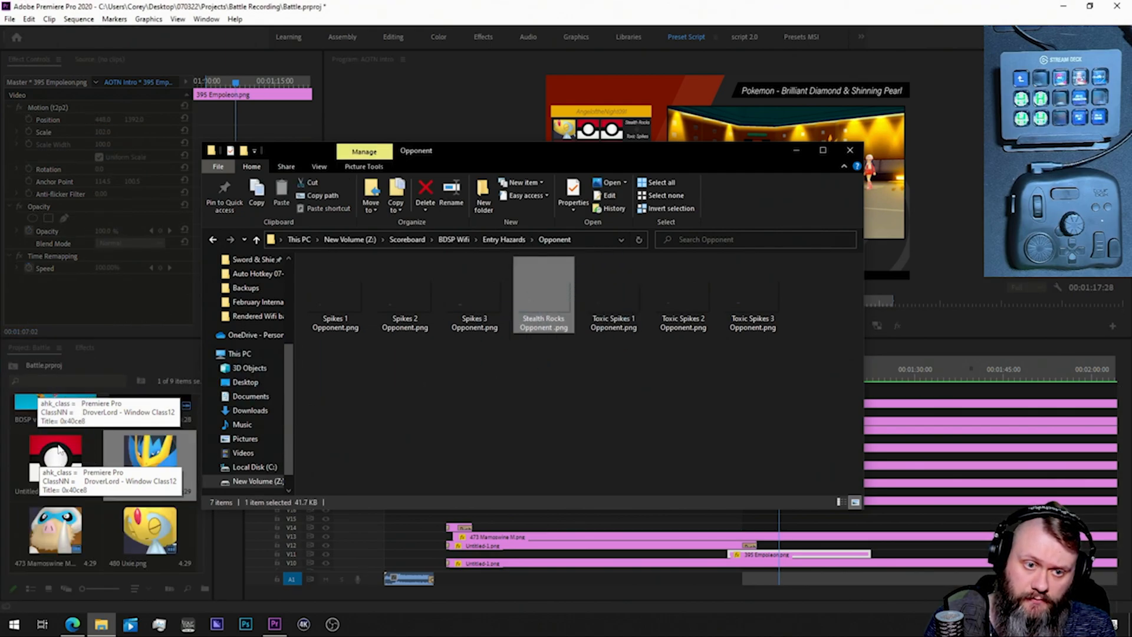
{"action": "left_click", "coordinate": [148, 451]}
{"action": "left_click_drag", "start_coordinate": [132, 451], "coordinate": [788, 400]}
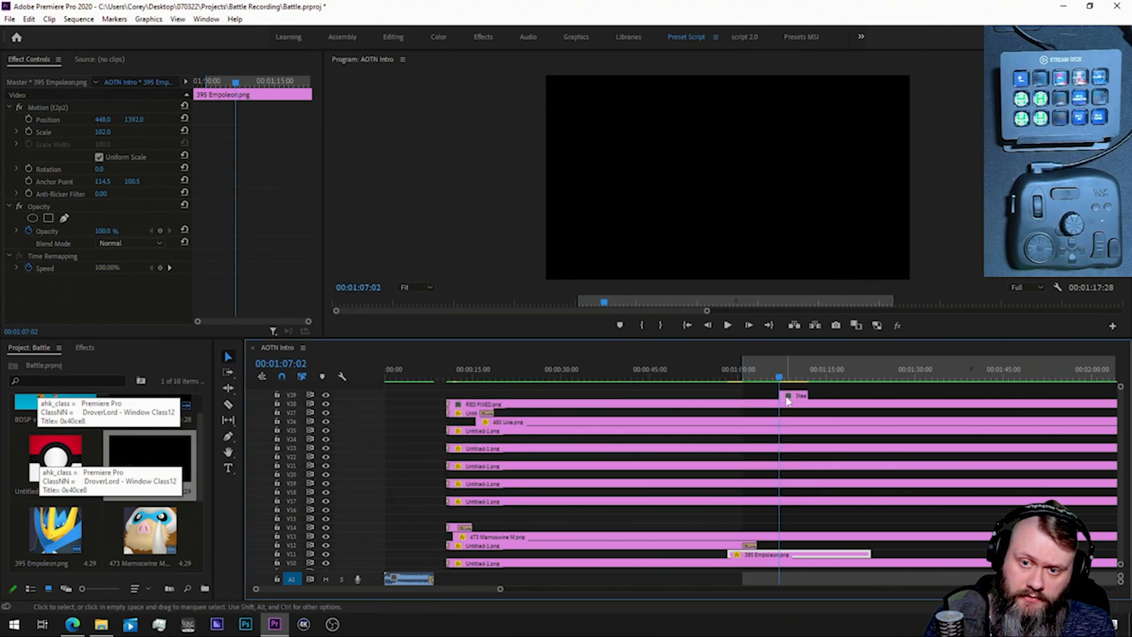
Step: Apply the default transition to the start of the Stealth Rocks Opponent clip and inspect it up close
{"action": "right_click", "coordinate": [780, 396]}
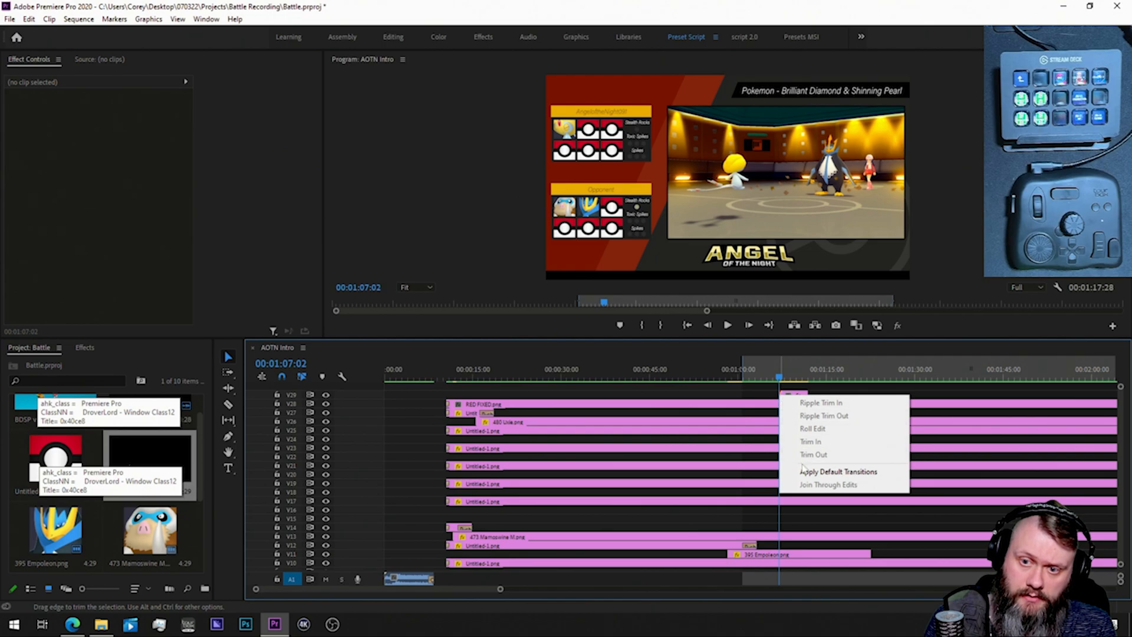
{"action": "left_click", "coordinate": [803, 472]}
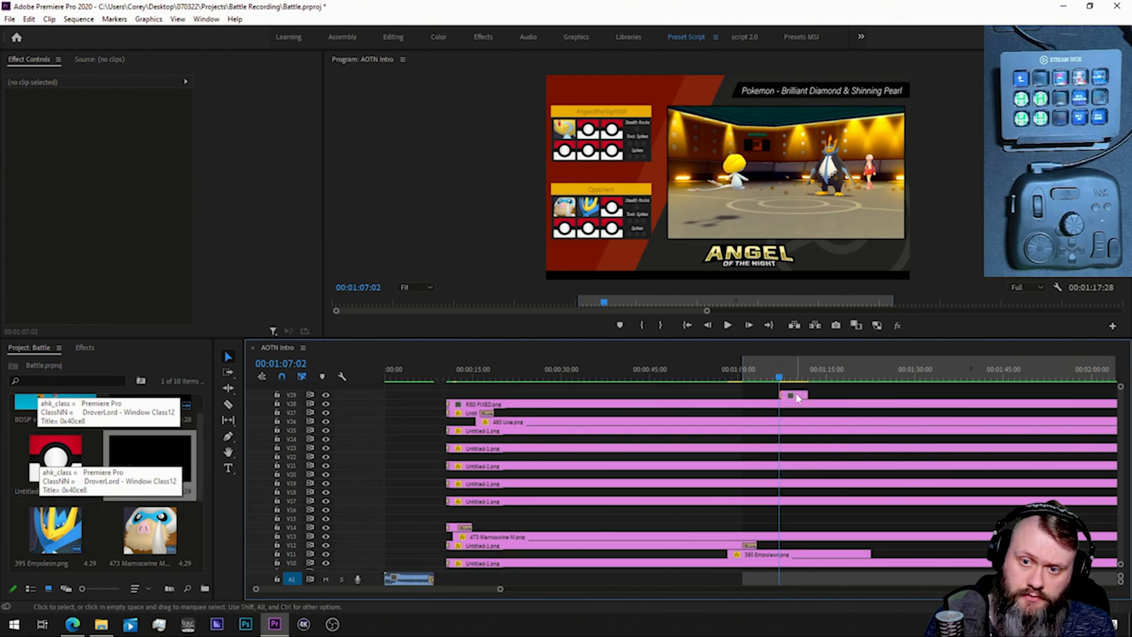
{"action": "key", "text": "="}
{"action": "key", "text": "="}
{"action": "key", "text": "="}
{"action": "key", "text": "="}
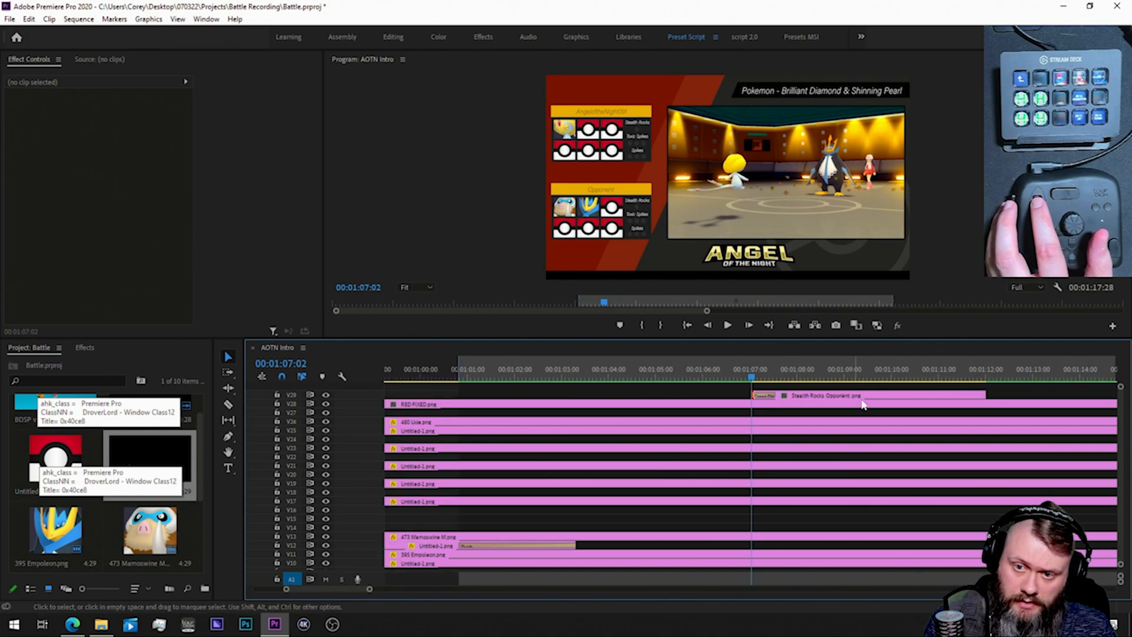
Step: Extend the Stealth Rocks Opponent clip so it ends together with the other overlay clips
{"action": "key", "text": "-"}
{"action": "key", "text": "-"}
{"action": "key", "text": "-"}
{"action": "key", "text": "-"}
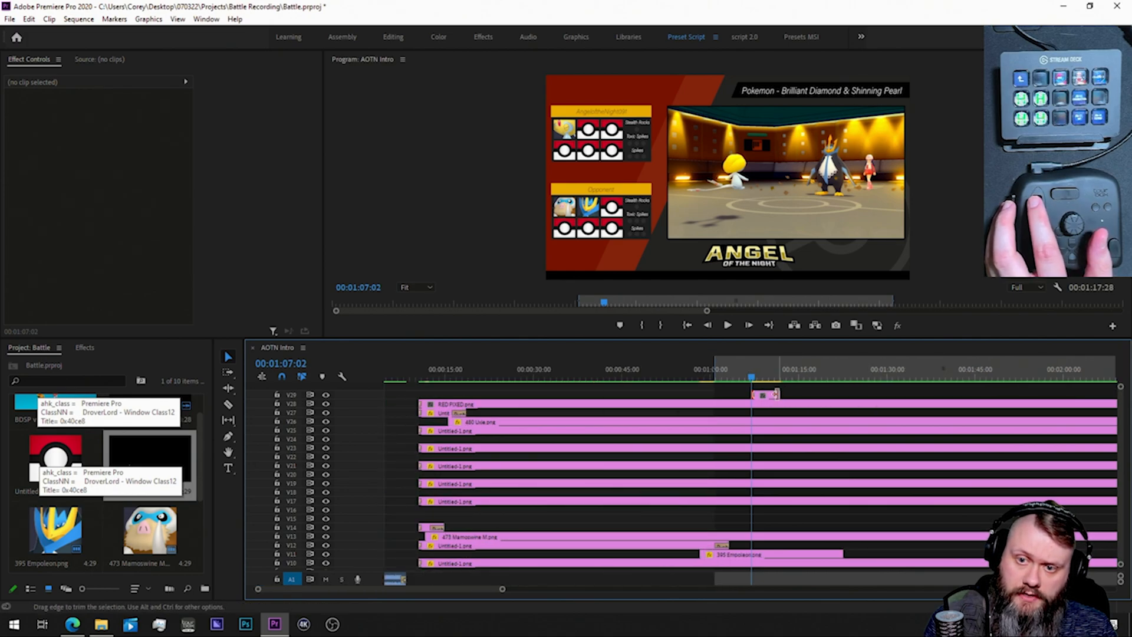
{"action": "key", "text": "-"}
{"action": "left_click_drag", "start_coordinate": [592, 394], "coordinate": [1074, 394]}
{"action": "key", "text": "-"}
{"action": "key", "text": "-"}
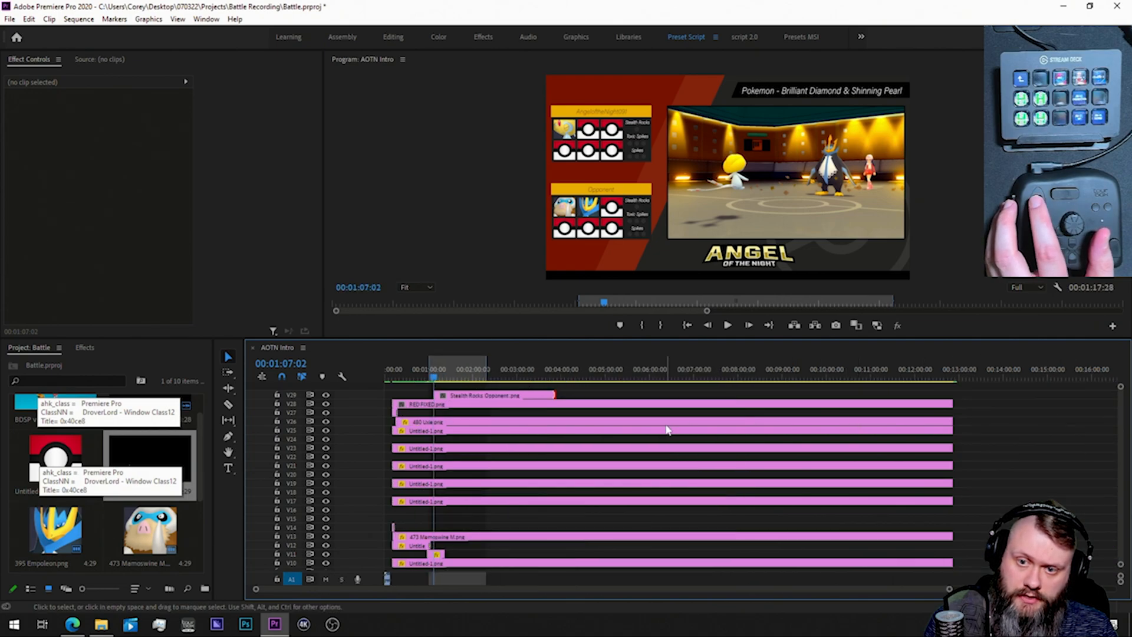
{"action": "left_click_drag", "start_coordinate": [554, 395], "coordinate": [950, 400]}
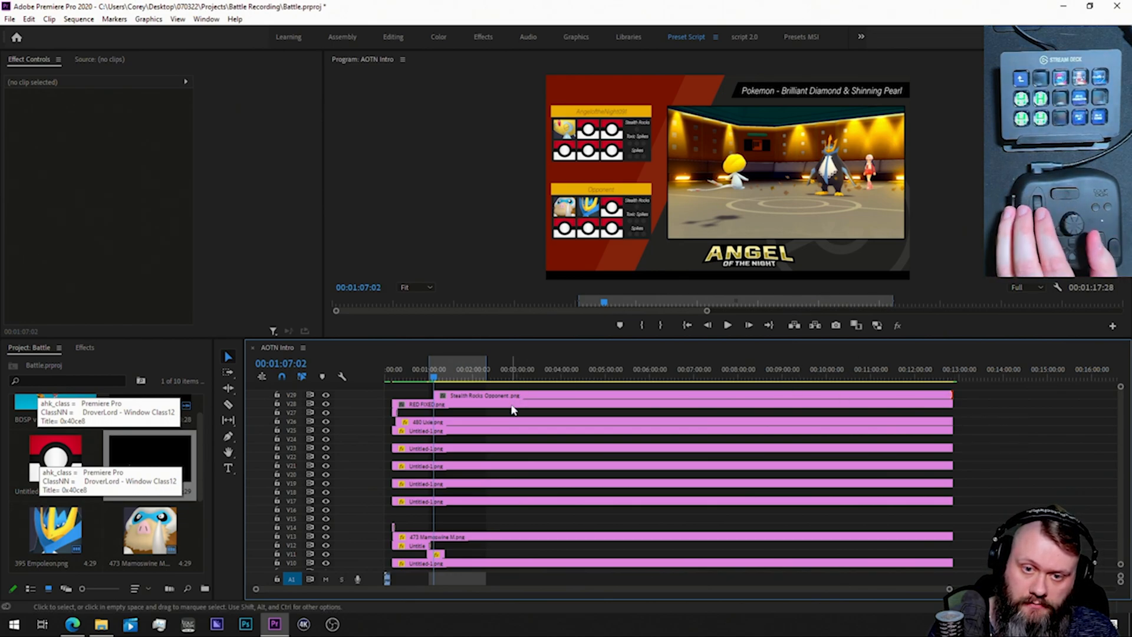
Step: Extend the 395 Empoleon clip on V11 to the end of the other overlay clips and save the project
{"action": "key", "text": "equal"}
{"action": "key", "text": "equal"}
{"action": "key", "text": "equal"}
{"action": "key", "text": "minus"}
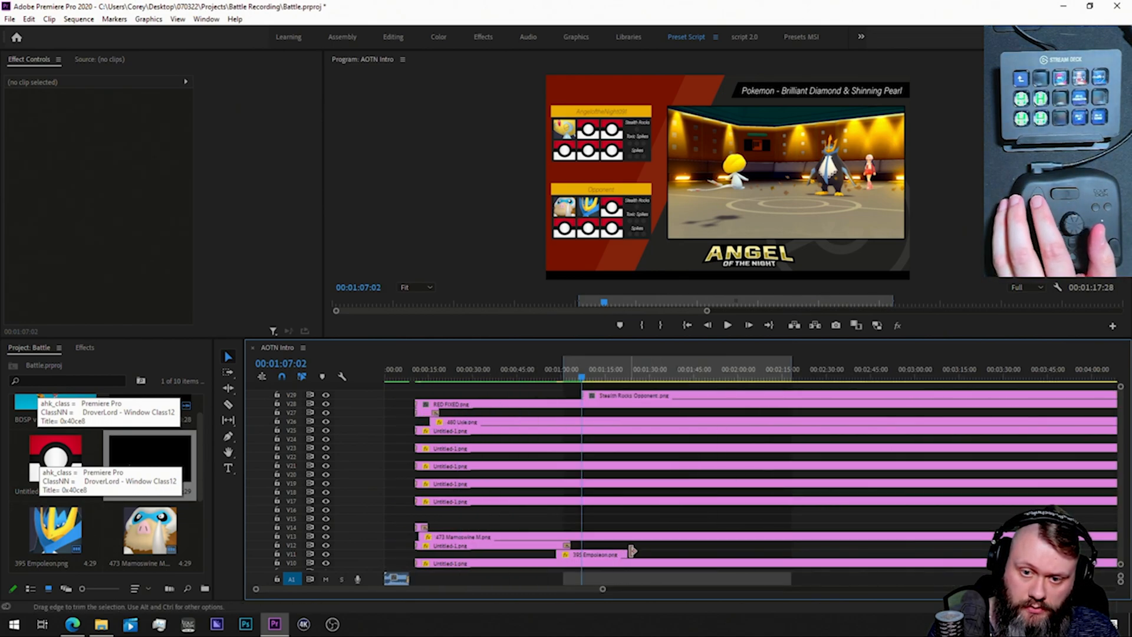
{"action": "key", "text": "minus"}
{"action": "key", "text": "minus"}
{"action": "left_click_drag", "start_coordinate": [441, 553], "coordinate": [950, 550]}
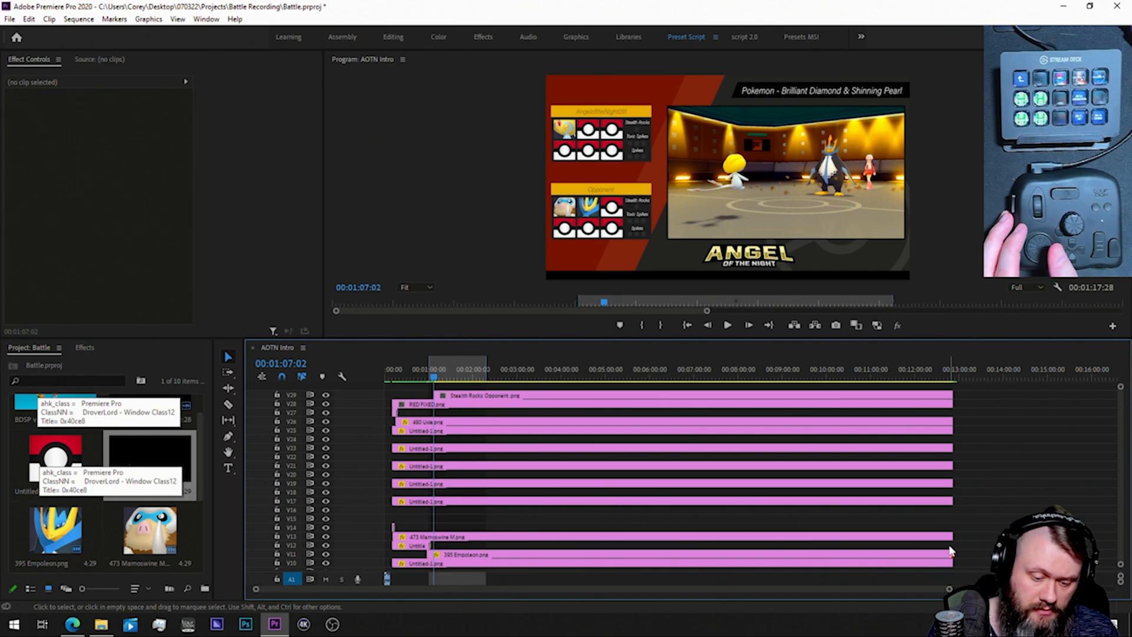
{"action": "key", "text": "ctrl+s"}
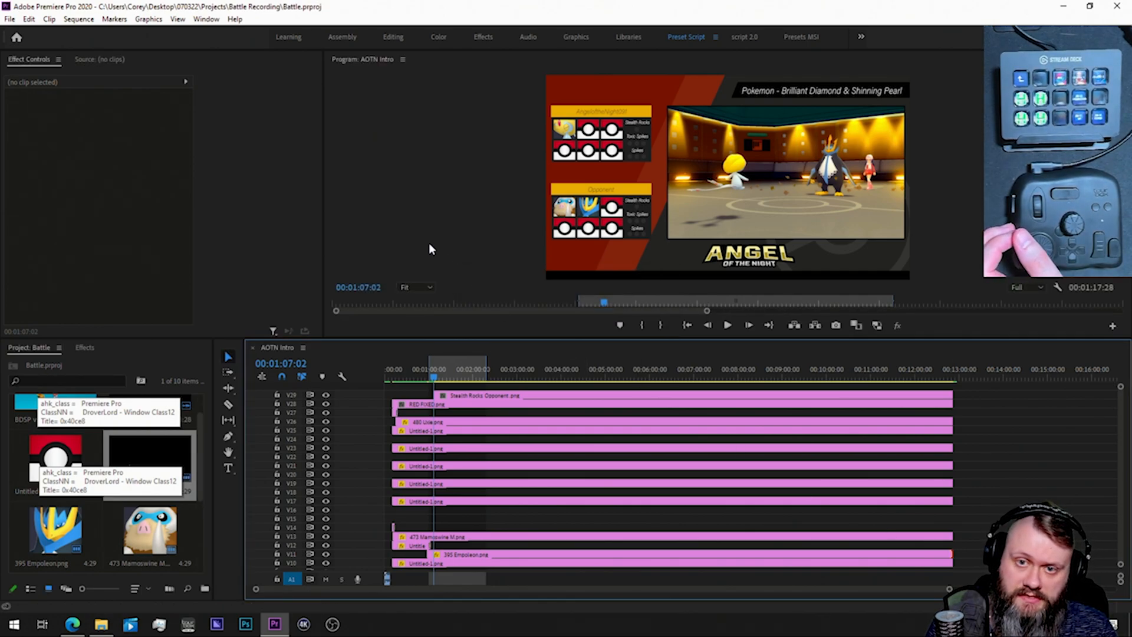
Step: Render the in/out range and return the playhead to 00:01:04:03, shortly before the Stealth Rocks clip
{"action": "key", "text": "Return"}
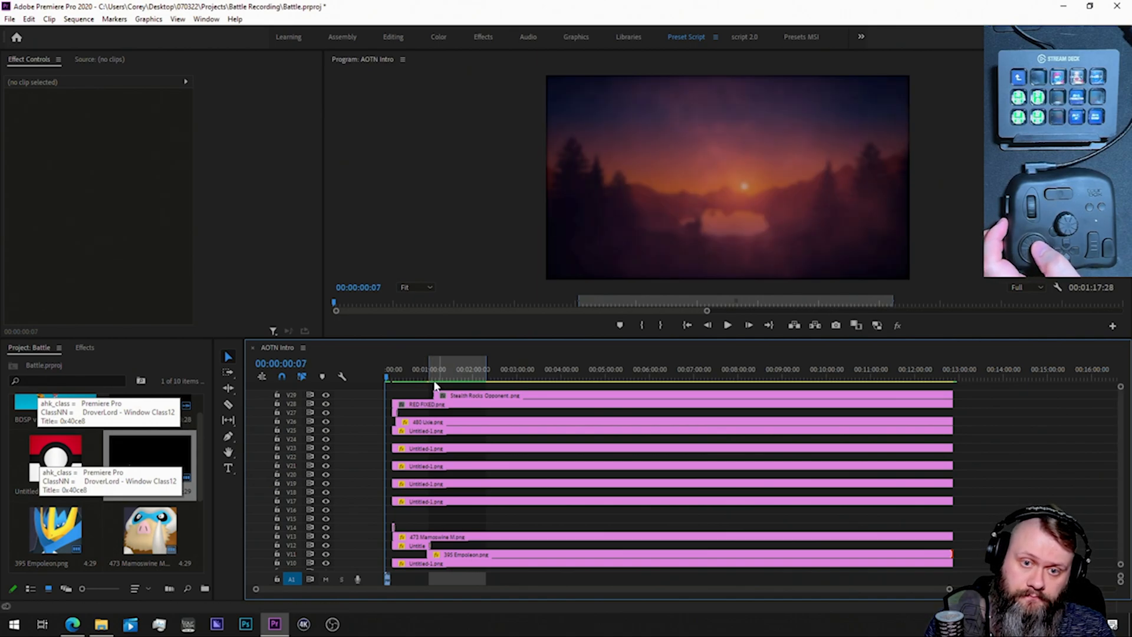
{"action": "left_click", "coordinate": [433, 382]}
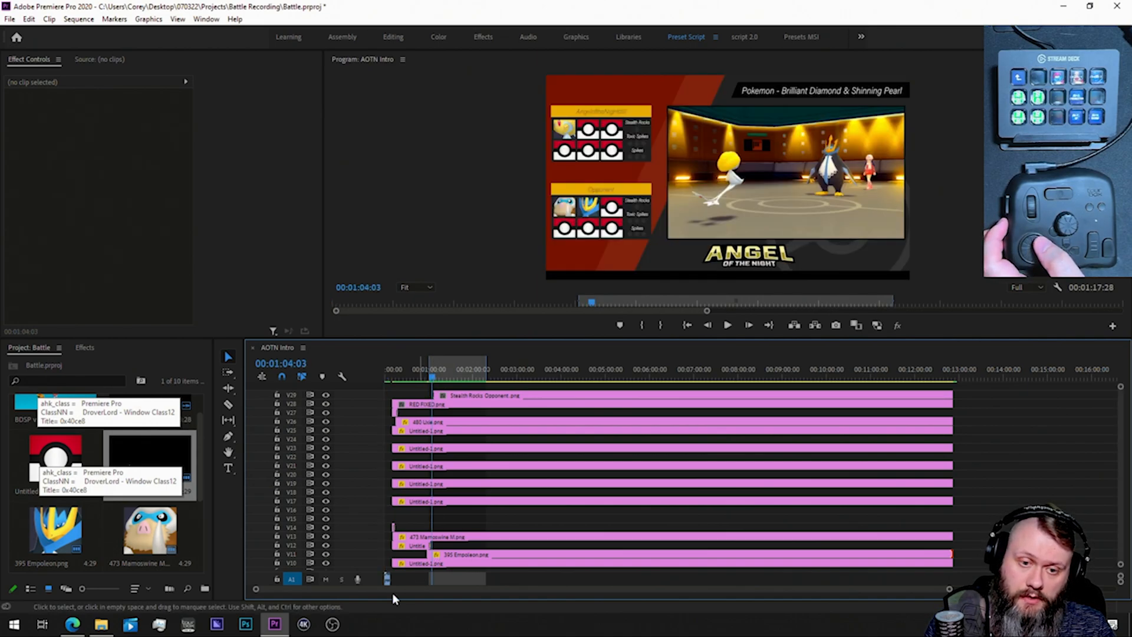
{"action": "left_click_drag", "start_coordinate": [257, 589], "coordinate": [273, 590]}
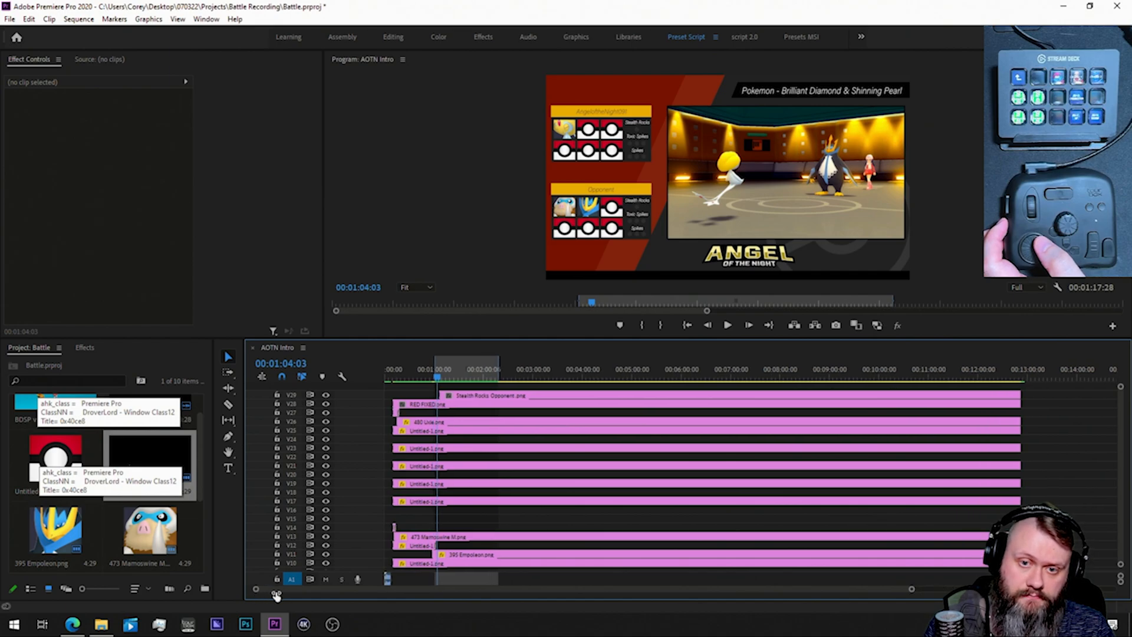
{"action": "key", "text": "equal"}
{"action": "key", "text": "equal"}
{"action": "key", "text": "equal"}
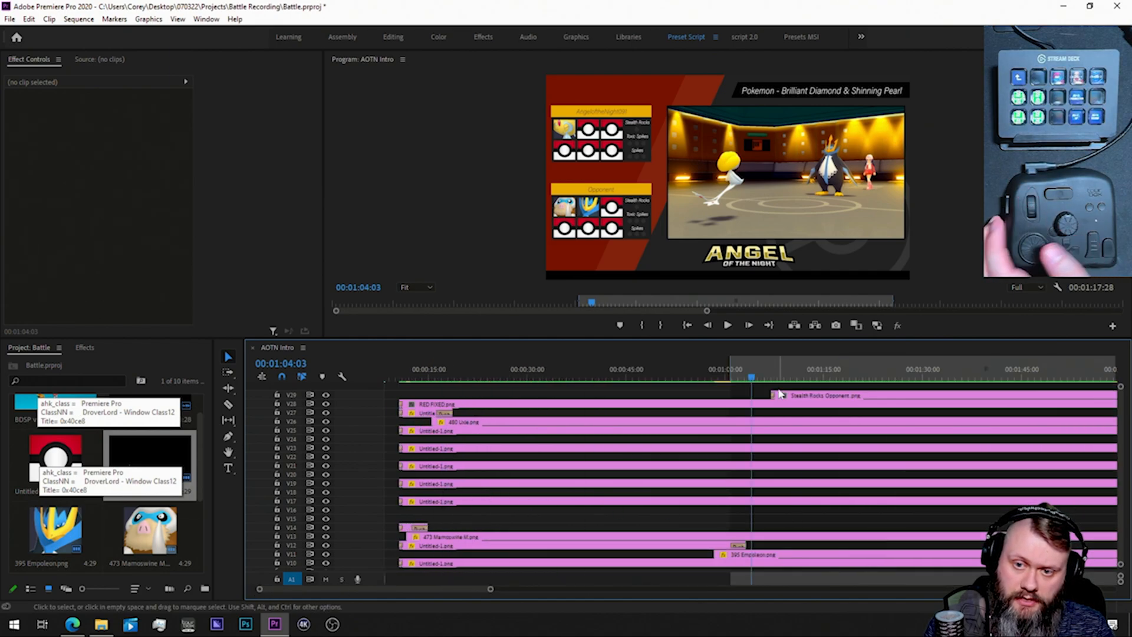
Step: Review the rendered footage from 00:01:04:03 to about 00:01:29 to find when the pointed stones disappear
{"action": "key", "text": "Right"}
{"action": "key", "text": "Right"}
{"action": "key", "text": "Right"}
{"action": "key", "text": "Right"}
{"action": "left_click", "coordinate": [754, 377]}
{"action": "key", "text": "Left"}
{"action": "left_click", "coordinate": [758, 379]}
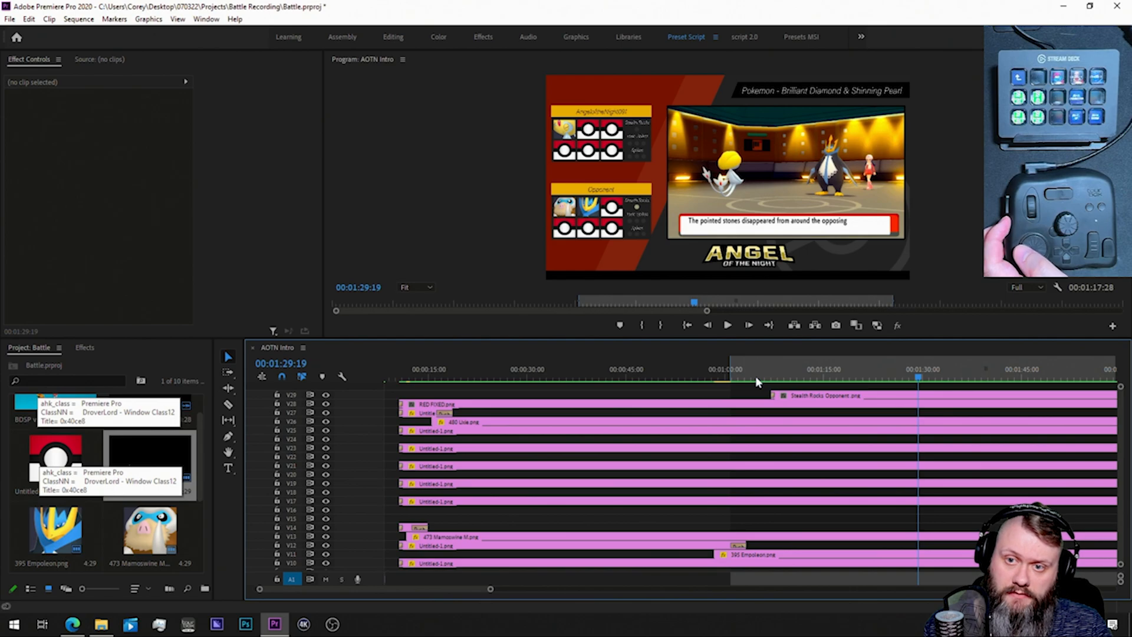
Step: Split the Stealth Rocks clip at 00:01:29:26, apply the default transition to its new end, and delete the remainder
{"action": "key", "text": "c"}
{"action": "left_click", "coordinate": [923, 396]}
{"action": "key", "text": "v"}
{"action": "left_click_drag", "start_coordinate": [939, 393], "coordinate": [973, 395]}
{"action": "right_click", "coordinate": [915, 395]}
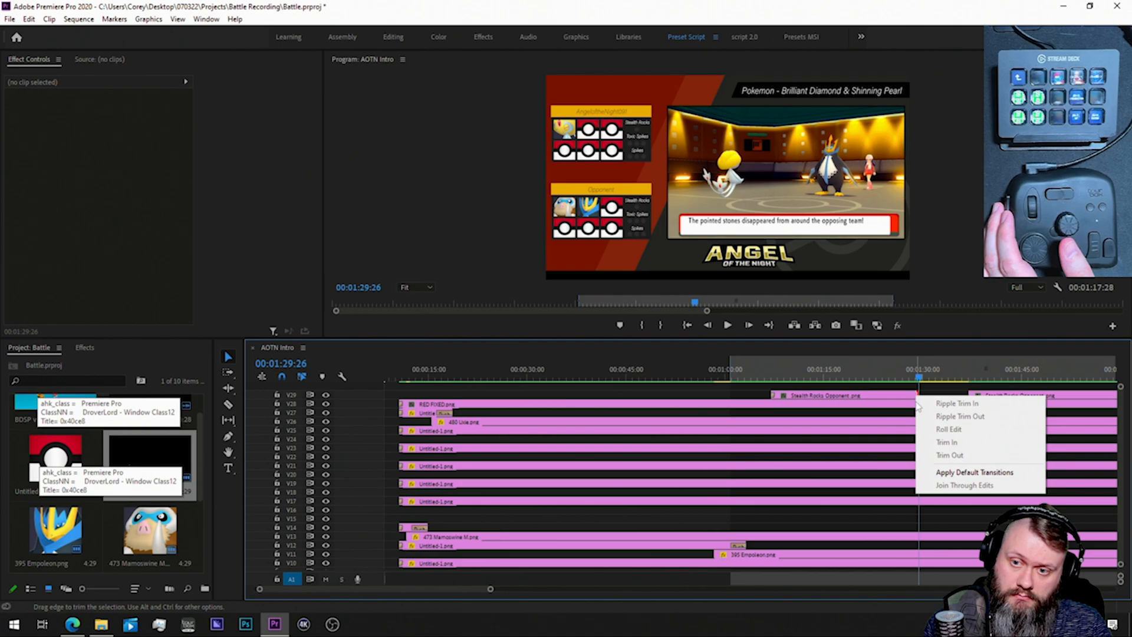
{"action": "left_click", "coordinate": [940, 442]}
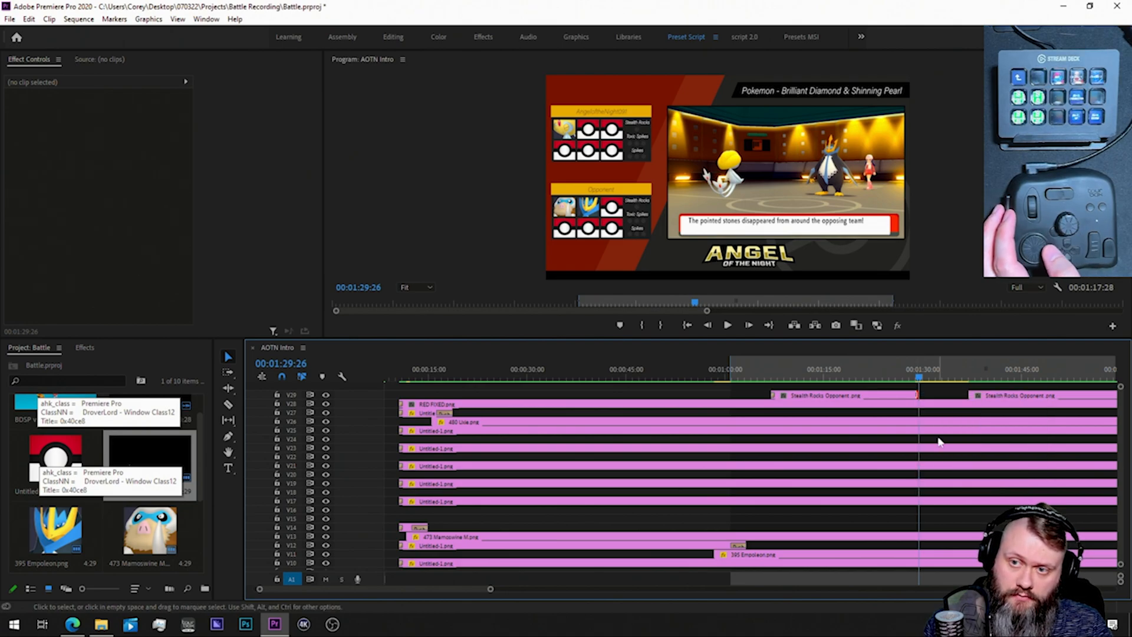
{"action": "left_click", "coordinate": [986, 396]}
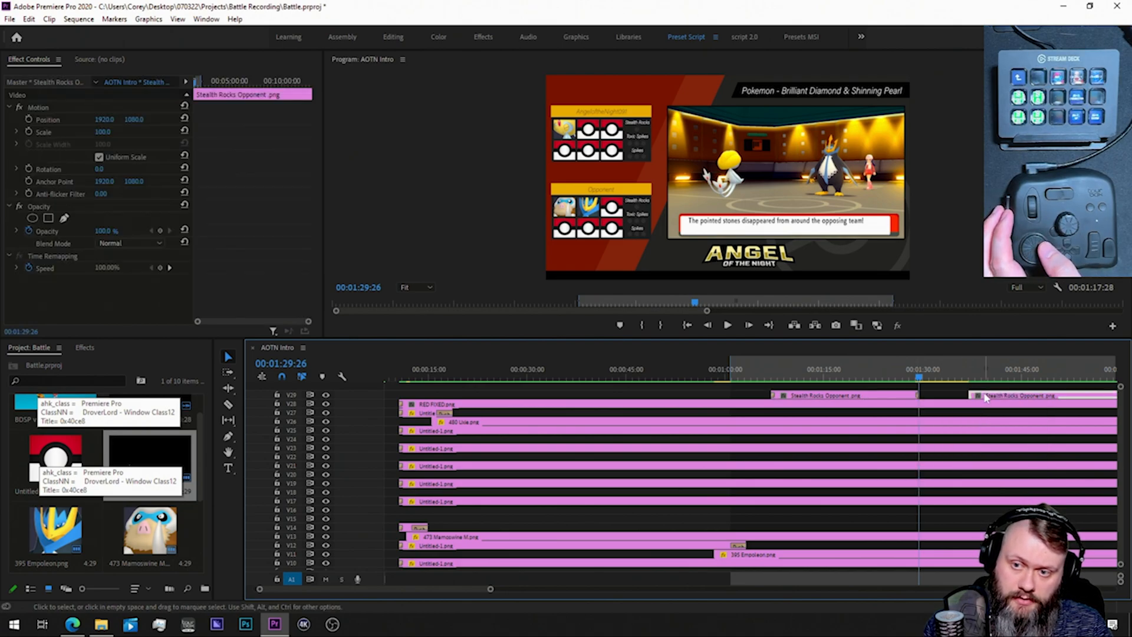
{"action": "key", "text": "Delete"}
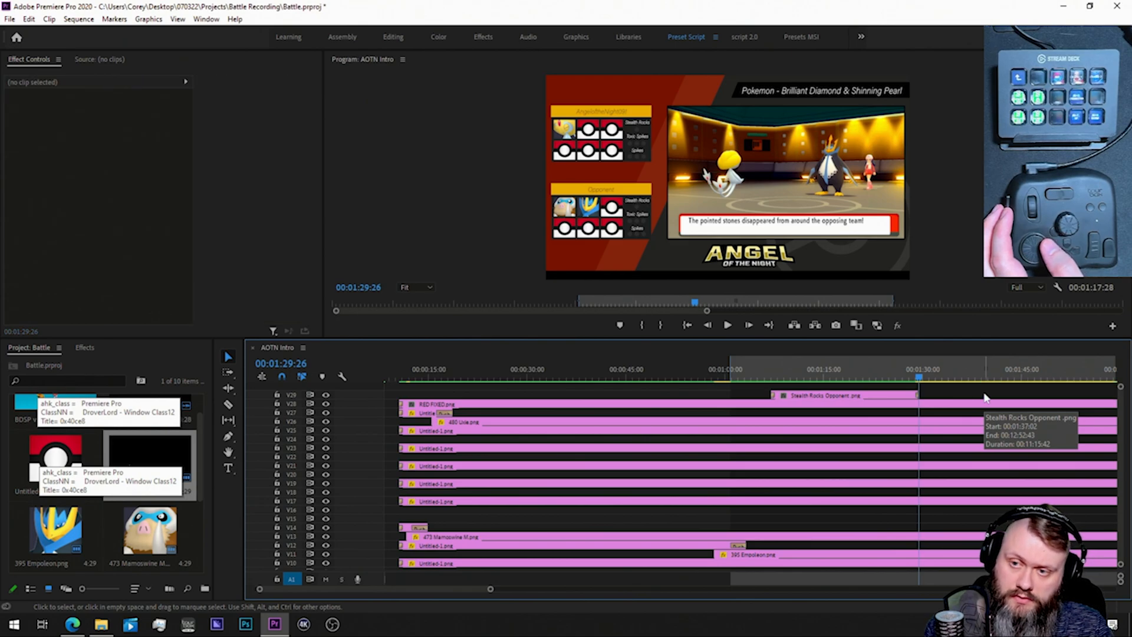
Step: Play on from 00:01:29:26 and advance to about 00:02:00:15 to find the next Stealth Rocks starting point
{"action": "key", "text": "space"}
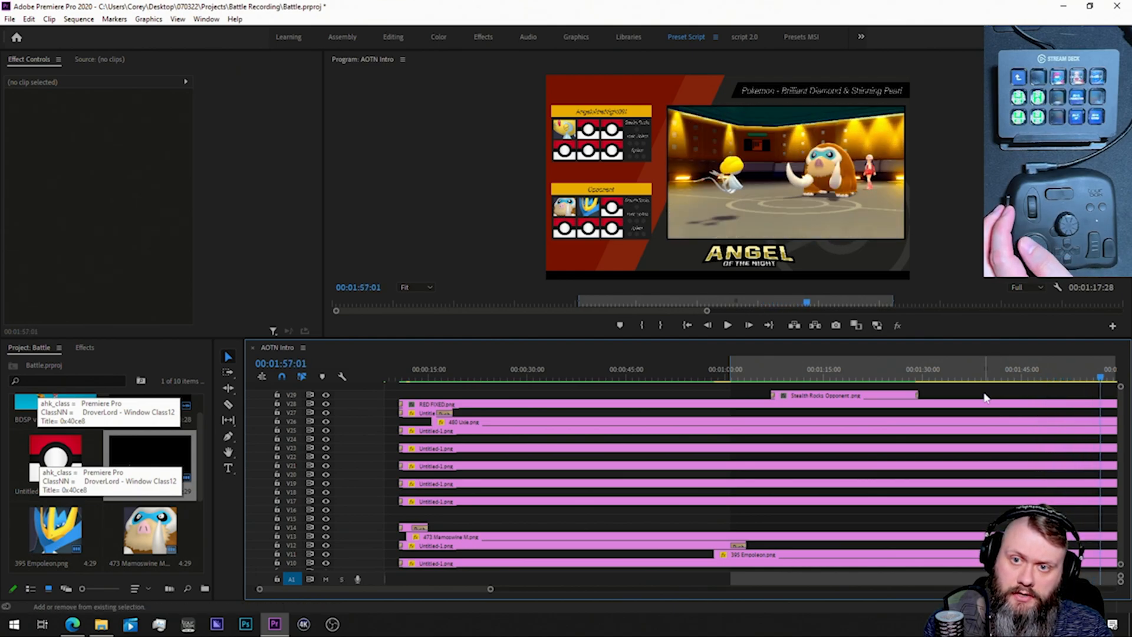
{"action": "key", "text": "shift+Right"}
{"action": "key", "text": "shift+Right"}
{"action": "key", "text": "shift+Right"}
{"action": "key", "text": "shift+Right"}
{"action": "key", "text": "shift+Right"}
{"action": "key", "text": "shift+Right"}
{"action": "key", "text": "shift+Right"}
{"action": "key", "text": "shift+Right"}
{"action": "key", "text": "shift+Right"}
{"action": "key", "text": "shift+Right"}
{"action": "key", "text": "shift+Right"}
{"action": "key", "text": "shift+Right"}
{"action": "key", "text": "shift+Right"}
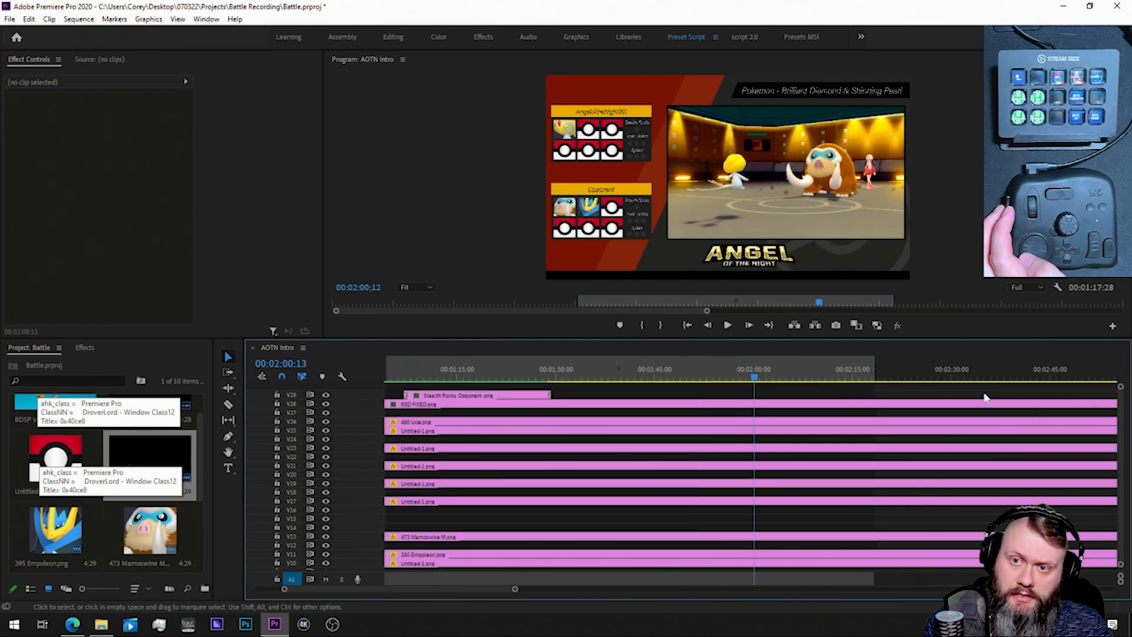
Step: Place Stealth Rocks Opponent.png again on V29 at 00:02:00:15 and apply the default transition to its start
{"action": "left_click_drag", "start_coordinate": [175, 450], "coordinate": [764, 396]}
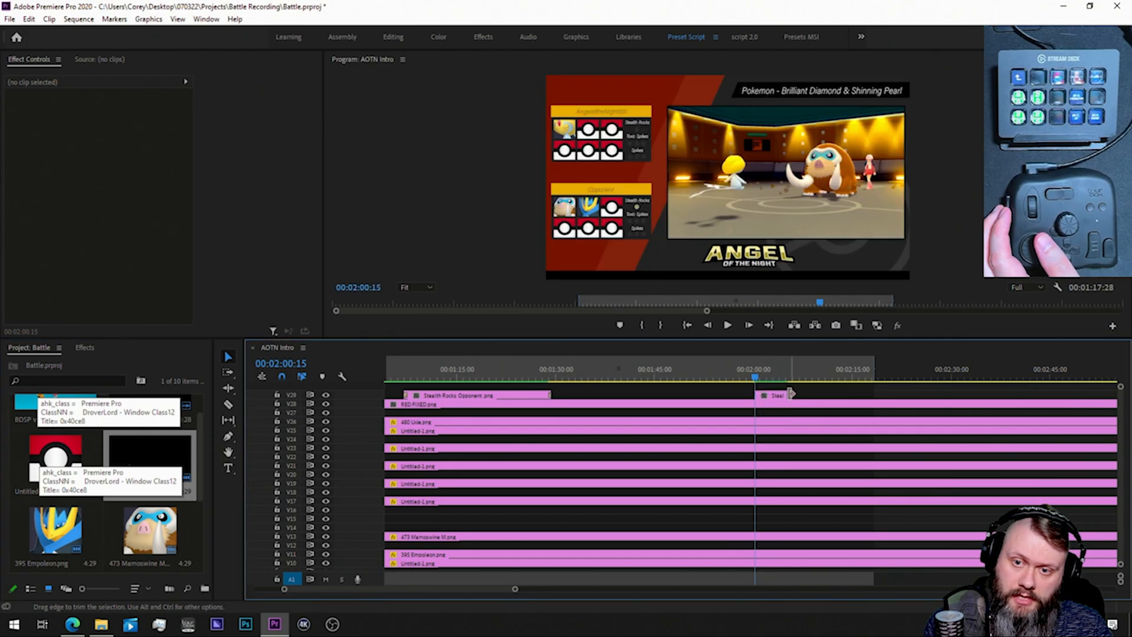
{"action": "right_click", "coordinate": [759, 396]}
{"action": "left_click", "coordinate": [788, 473]}
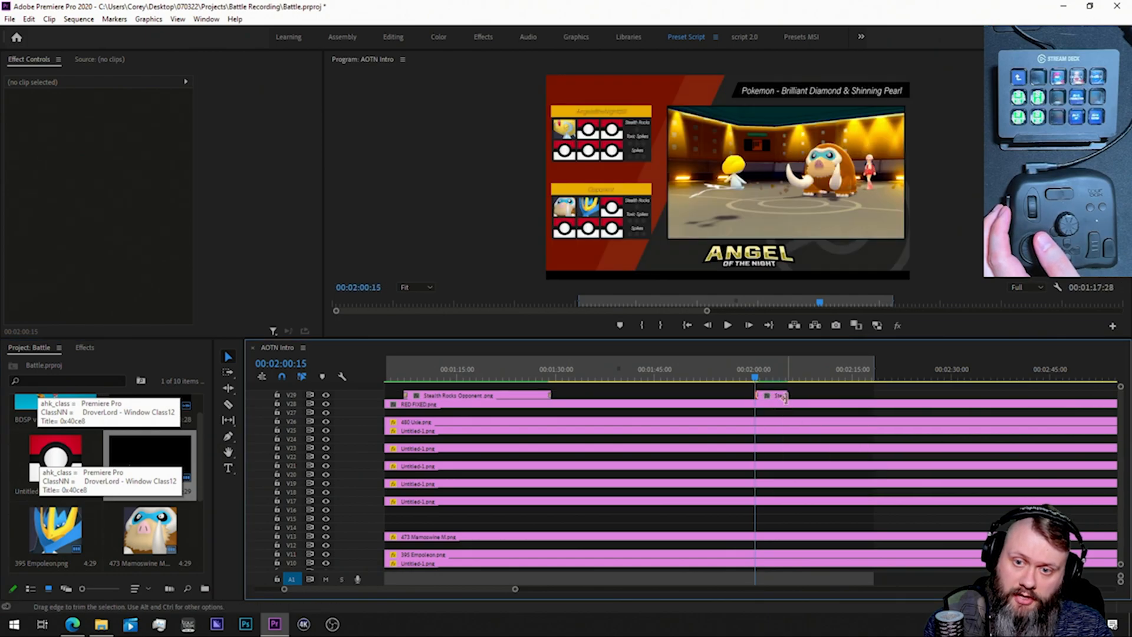
Step: Extend the second Stealth Rocks clip to about 00:02:33 and shift the in/out range to start at 00:02:00:15
{"action": "left_click_drag", "start_coordinate": [860, 397], "coordinate": [973, 395]}
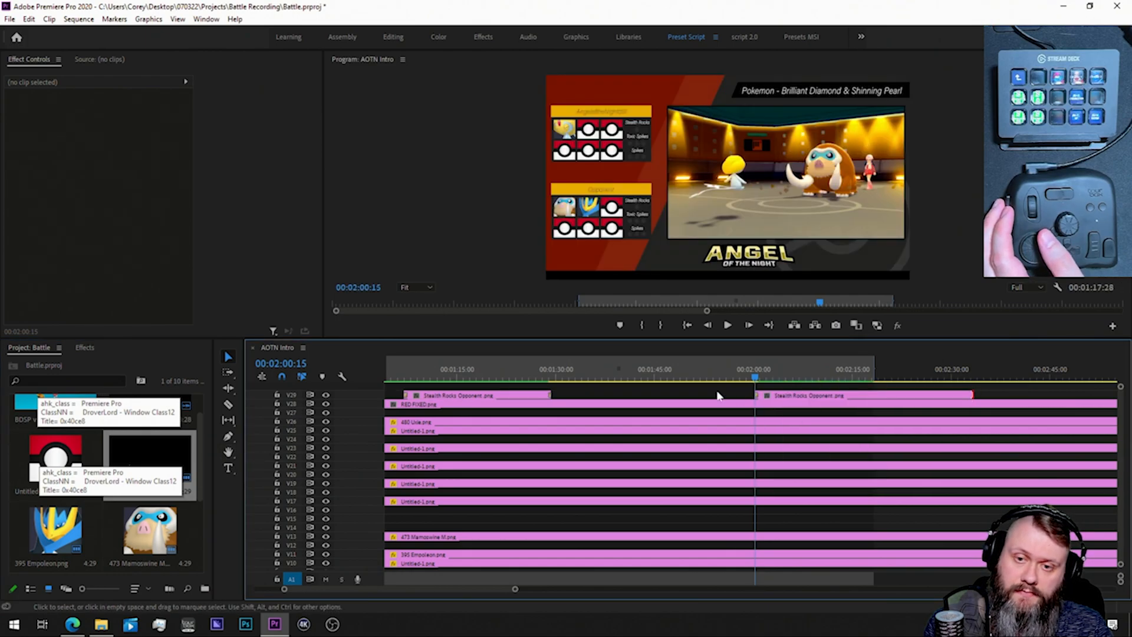
{"action": "left_click_drag", "start_coordinate": [623, 368], "coordinate": [1018, 369]}
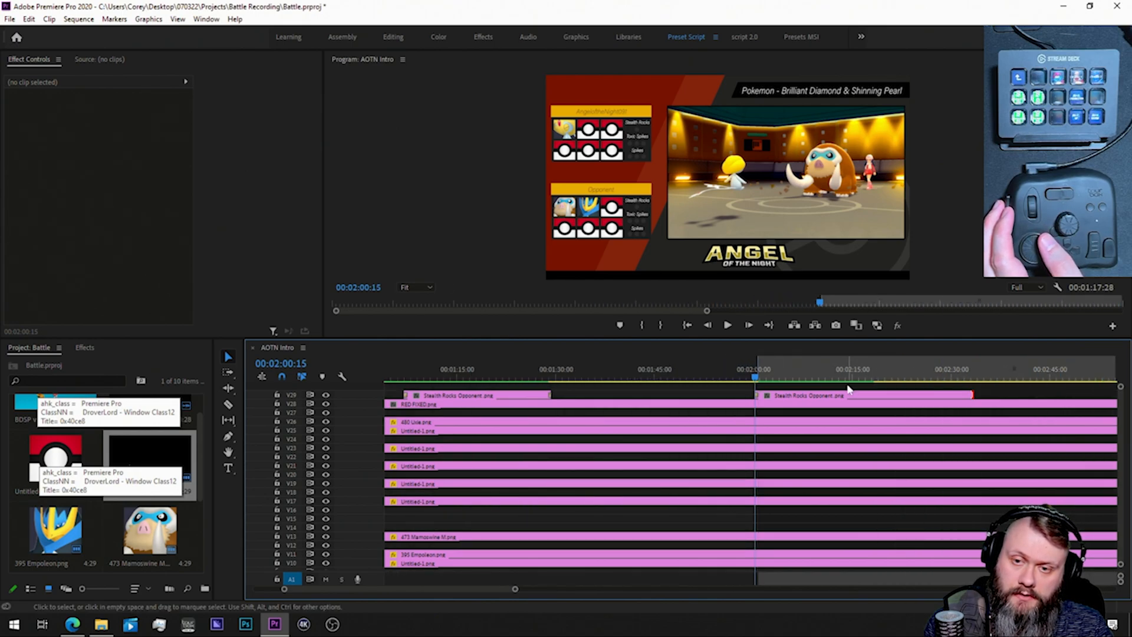
Step: Advance through the battle footage from about 00:02:00:45 to 00:02:13:30 to find where the player's Stealth Rocks indicator starts
{"action": "left_click", "coordinate": [760, 379]}
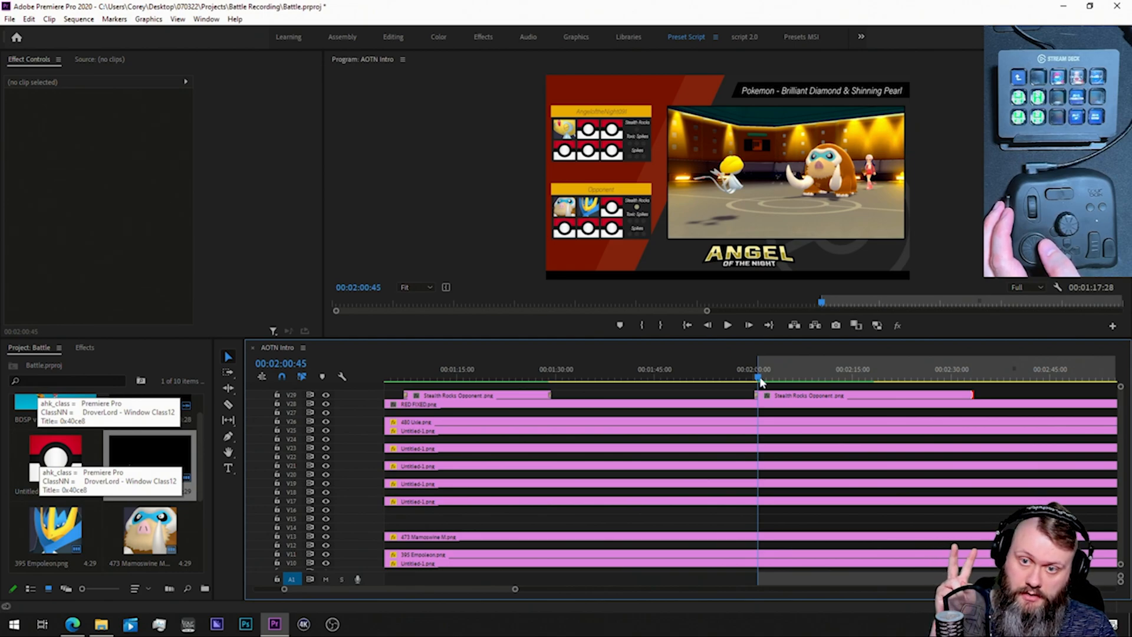
{"action": "key", "text": "Right"}
{"action": "key", "text": "Right"}
{"action": "key", "text": "Right"}
{"action": "key", "text": "Right"}
{"action": "key", "text": "Right"}
{"action": "key", "text": "Right"}
{"action": "key", "text": "Right"}
{"action": "key", "text": "Right"}
{"action": "key", "text": "Right"}
{"action": "key", "text": "Right"}
{"action": "key", "text": "Right"}
{"action": "key", "text": "Right"}
{"action": "key", "text": "Right"}
{"action": "key", "text": "Right"}
{"action": "key", "text": "Right"}
{"action": "key", "text": "Right"}
{"action": "key", "text": "Right"}
{"action": "key", "text": "Right"}
{"action": "key", "text": "Right"}
{"action": "key", "text": "Right"}
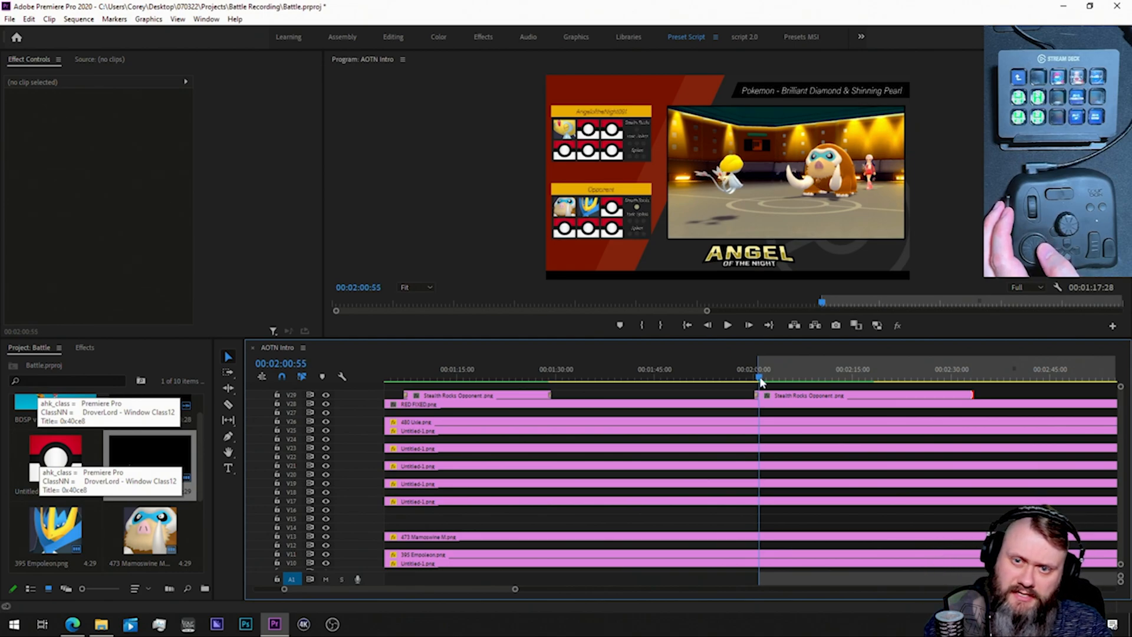
{"action": "key", "text": "shift+Right"}
{"action": "key", "text": "shift+Right"}
{"action": "key", "text": "shift+Right"}
{"action": "key", "text": "shift+Right"}
{"action": "key", "text": "shift+Right"}
{"action": "key", "text": "shift+Right"}
{"action": "key", "text": "shift+Right"}
{"action": "key", "text": "shift+Right"}
{"action": "key", "text": "shift+Right"}
{"action": "key", "text": "shift+Right"}
{"action": "key", "text": "shift+Right"}
{"action": "key", "text": "shift+Right"}
{"action": "key", "text": "shift+Right"}
{"action": "key", "text": "shift+Right"}
{"action": "key", "text": "shift+Right"}
{"action": "key", "text": "shift+Right"}
{"action": "key", "text": "shift+Right"}
{"action": "key", "text": "shift+Right"}
{"action": "key", "text": "shift+Right"}
{"action": "key", "text": "shift+Right"}
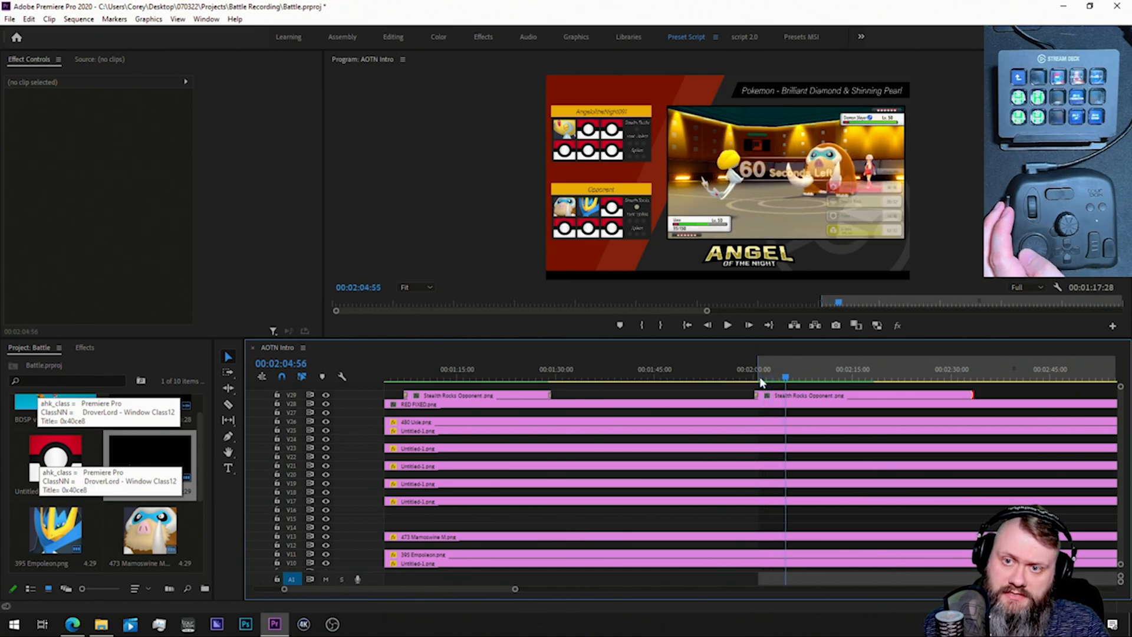
{"action": "key", "text": "Right"}
{"action": "key", "text": "Right"}
{"action": "key", "text": "Right"}
{"action": "key", "text": "Right"}
{"action": "key", "text": "Right"}
{"action": "key", "text": "Right"}
{"action": "key", "text": "Right"}
{"action": "key", "text": "Right"}
{"action": "key", "text": "Right"}
{"action": "key", "text": "Right"}
{"action": "key", "text": "Right"}
{"action": "key", "text": "Right"}
{"action": "key", "text": "Right"}
{"action": "key", "text": "Right"}
{"action": "key", "text": "Right"}
{"action": "key", "text": "Right"}
{"action": "key", "text": "Right"}
{"action": "key", "text": "Right"}
{"action": "key", "text": "Right"}
{"action": "key", "text": "Right"}
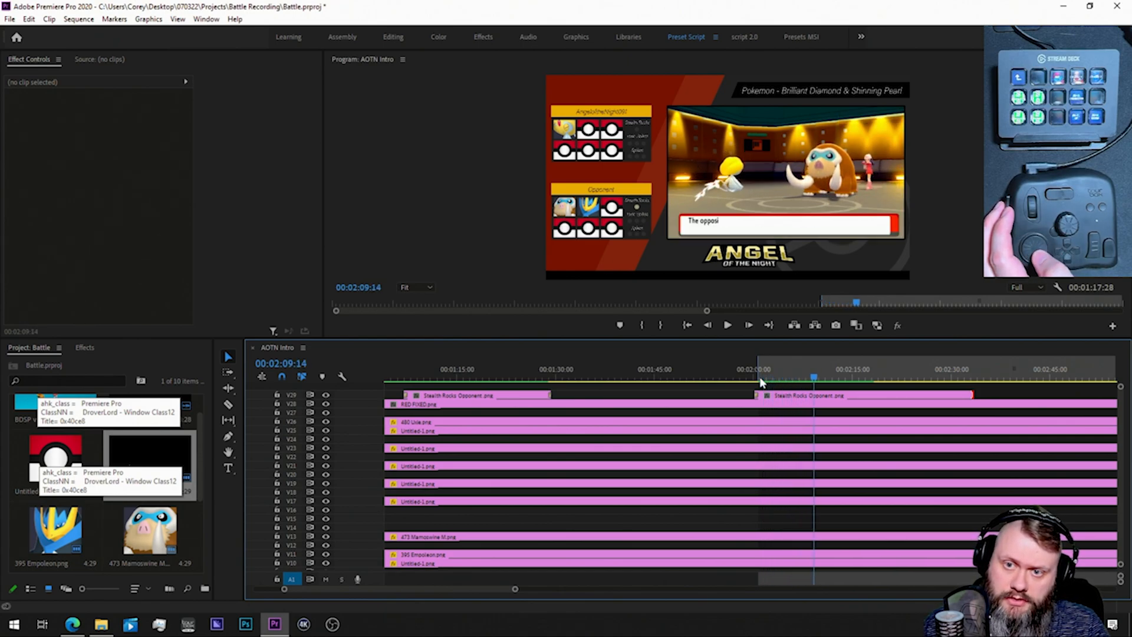
{"action": "key", "text": "Right"}
{"action": "key", "text": "Right"}
{"action": "key", "text": "Right"}
{"action": "key", "text": "Right"}
{"action": "key", "text": "Right"}
{"action": "key", "text": "Right"}
{"action": "key", "text": "Right"}
{"action": "key", "text": "Right"}
{"action": "key", "text": "Right"}
{"action": "key", "text": "Right"}
{"action": "key", "text": "Right"}
{"action": "key", "text": "Right"}
{"action": "key", "text": "Right"}
{"action": "key", "text": "Right"}
{"action": "key", "text": "Right"}
{"action": "key", "text": "Right"}
{"action": "key", "text": "Right"}
{"action": "key", "text": "Right"}
{"action": "key", "text": "Right"}
{"action": "key", "text": "Right"}
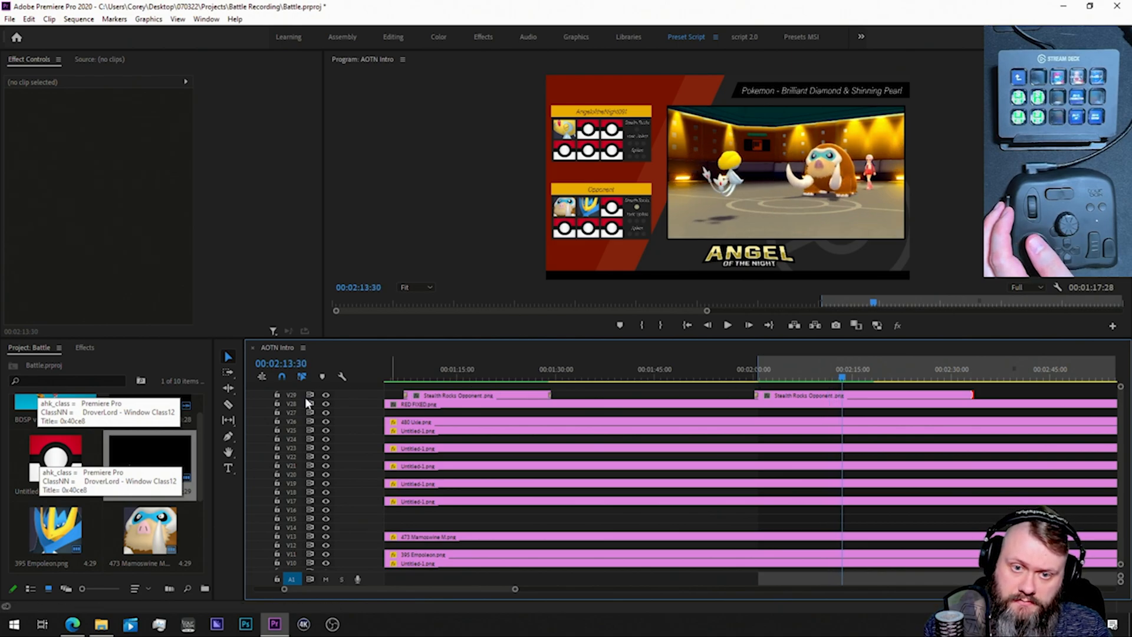
Step: Add one video track above V29
{"action": "key", "text": "ctrl+shift+t"}
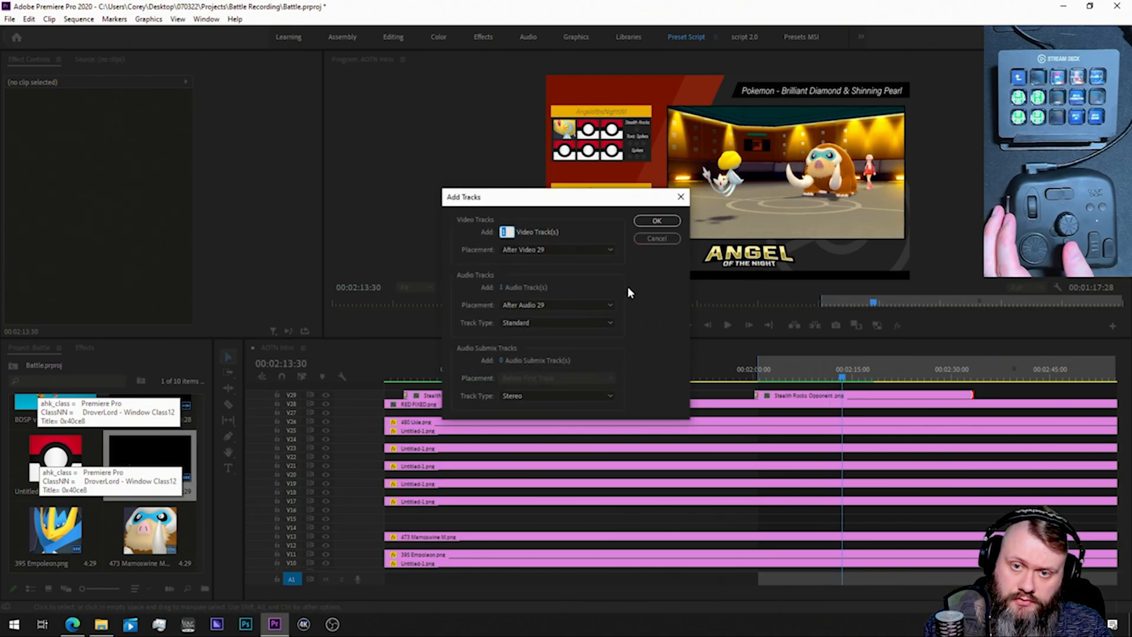
{"action": "left_click", "coordinate": [657, 221]}
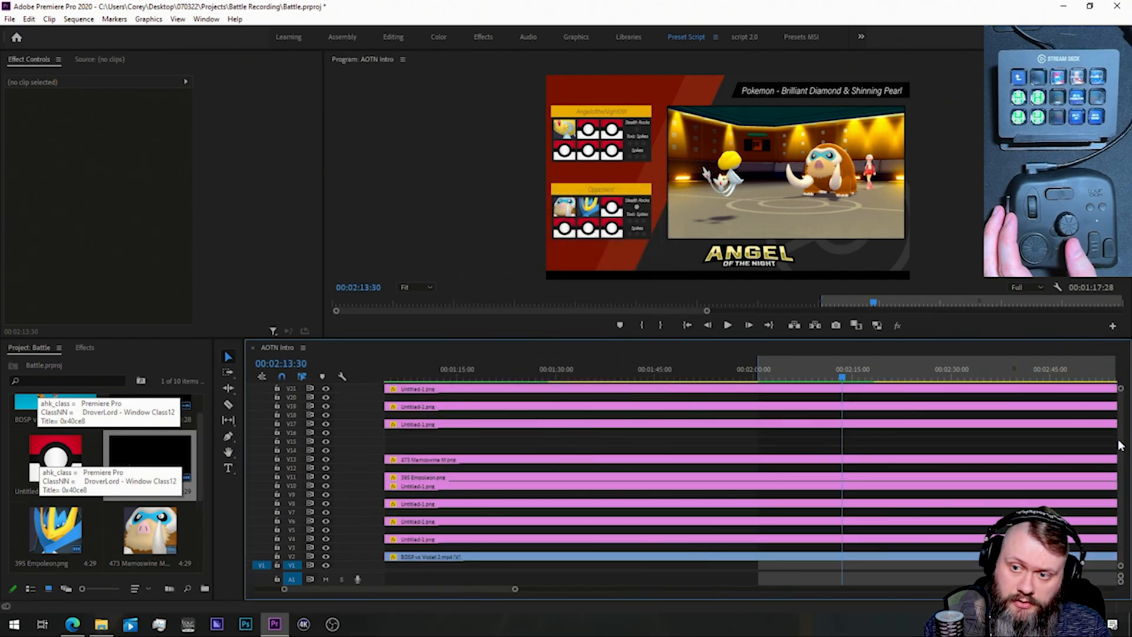
{"action": "scroll", "coordinate": [1121, 447], "scroll_direction": "up", "scroll_amount": 3}
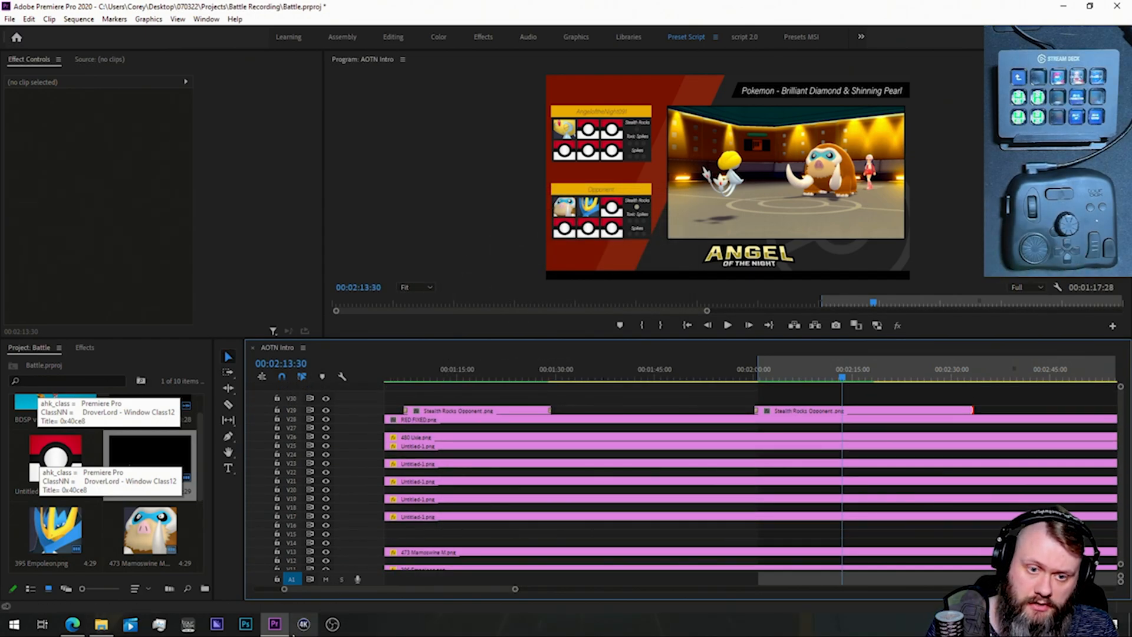
Step: Import the player's Stealth Rocks image from the Entry Hazards folder into the project
{"action": "left_click", "coordinate": [102, 623]}
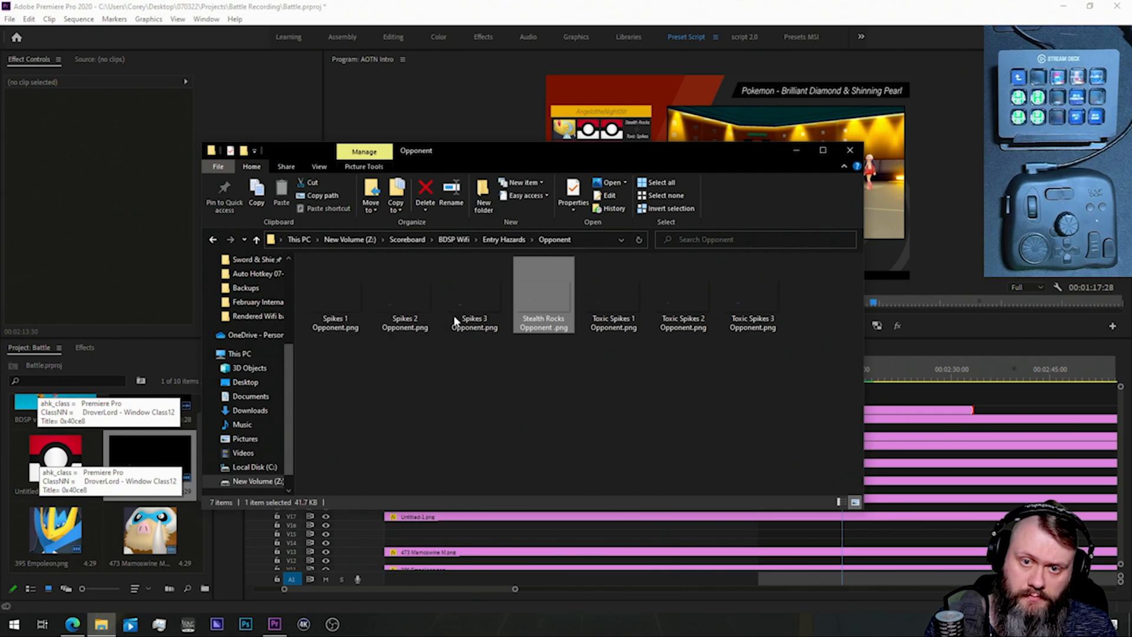
{"action": "left_click", "coordinate": [503, 240]}
{"action": "double_click", "coordinate": [369, 277]}
{"action": "left_click_drag", "start_coordinate": [538, 293], "coordinate": [101, 519]}
{"action": "left_click", "coordinate": [131, 463]}
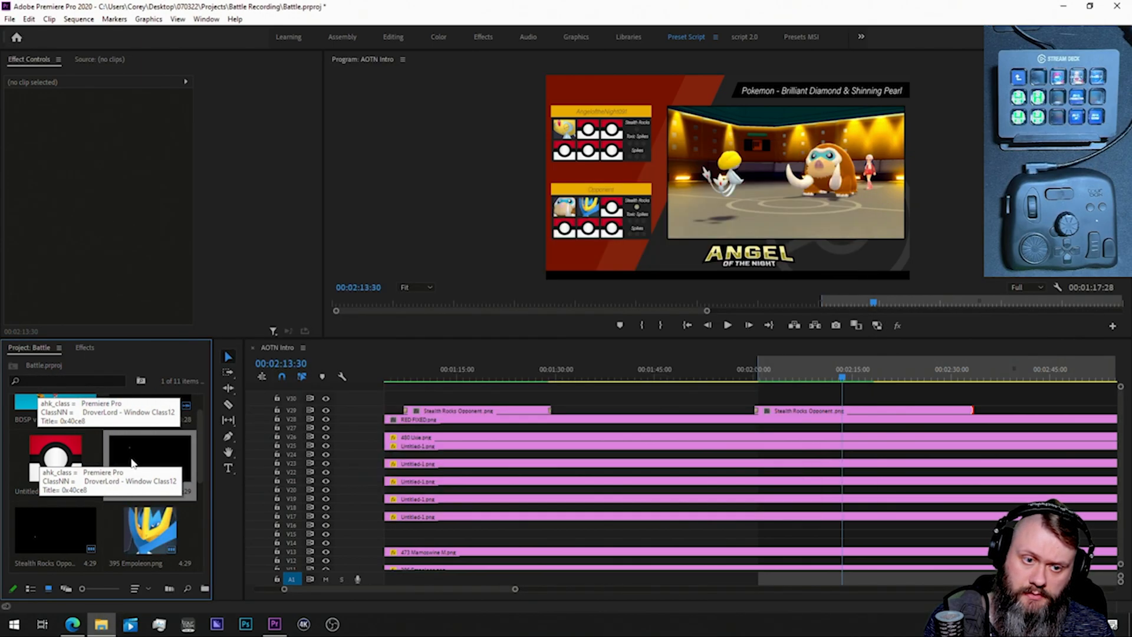
Step: Place the player's Stealth Rocks image on V30 at 00:02:13:30 and apply the default transition to its start
{"action": "left_click_drag", "start_coordinate": [152, 451], "coordinate": [847, 398]}
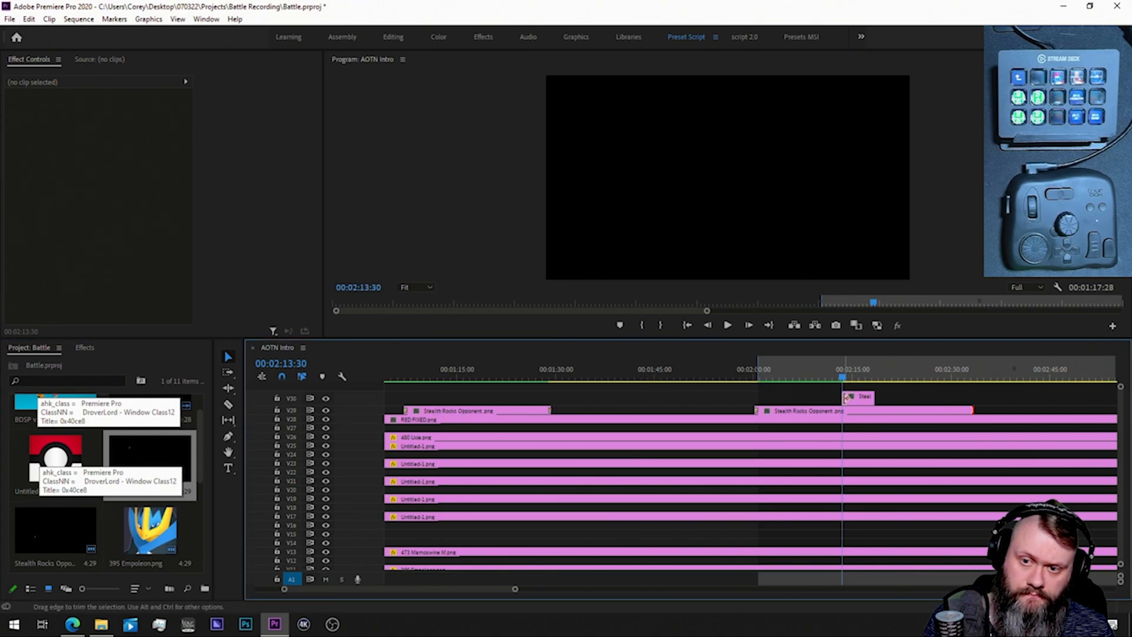
{"action": "right_click", "coordinate": [847, 398]}
{"action": "left_click", "coordinate": [876, 475]}
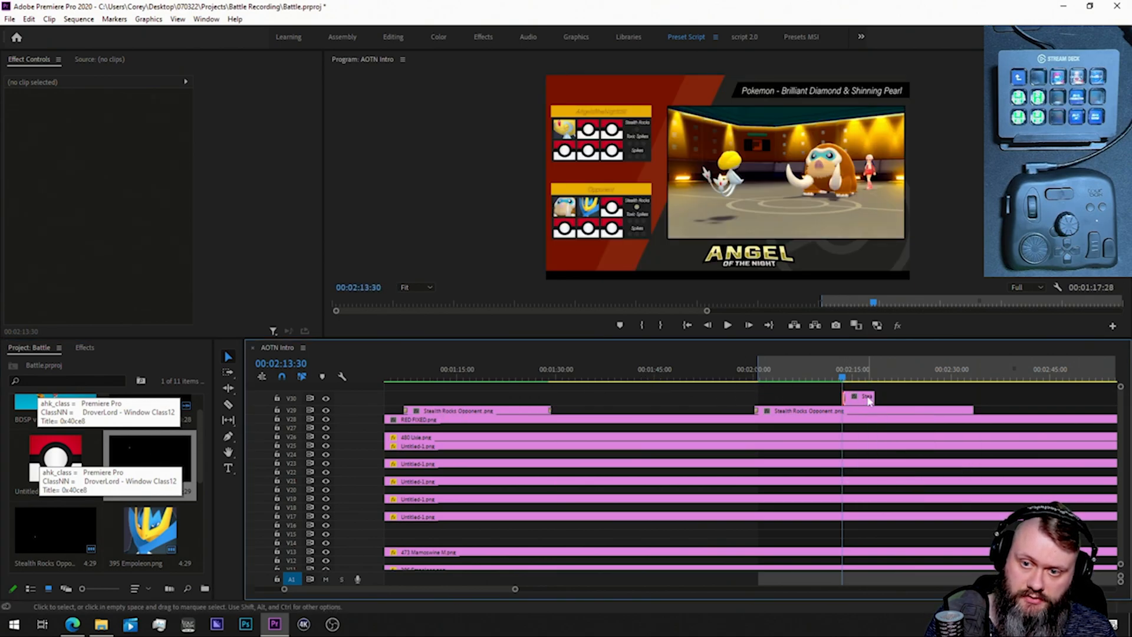
Step: Extend the Stealth Rocks clip on V30 and the second Stealth Rocks Opponent.png clip on V29 to the end of the overlay clips
{"action": "left_click_drag", "start_coordinate": [871, 394], "coordinate": [1032, 399]}
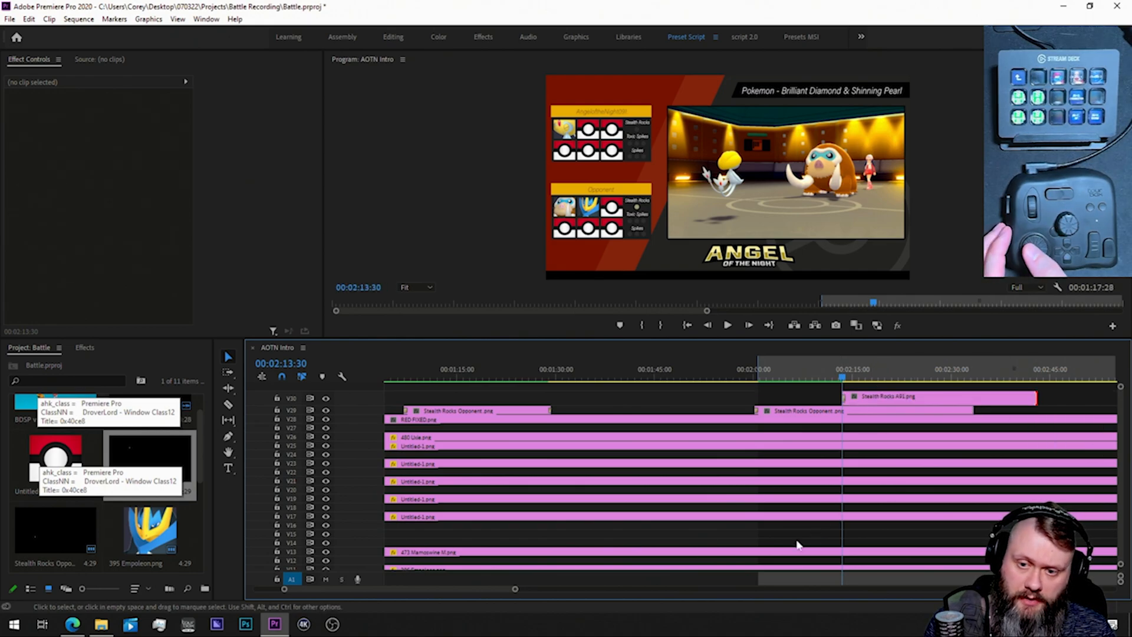
{"action": "key", "text": "minus"}
{"action": "key", "text": "minus"}
{"action": "key", "text": "minus"}
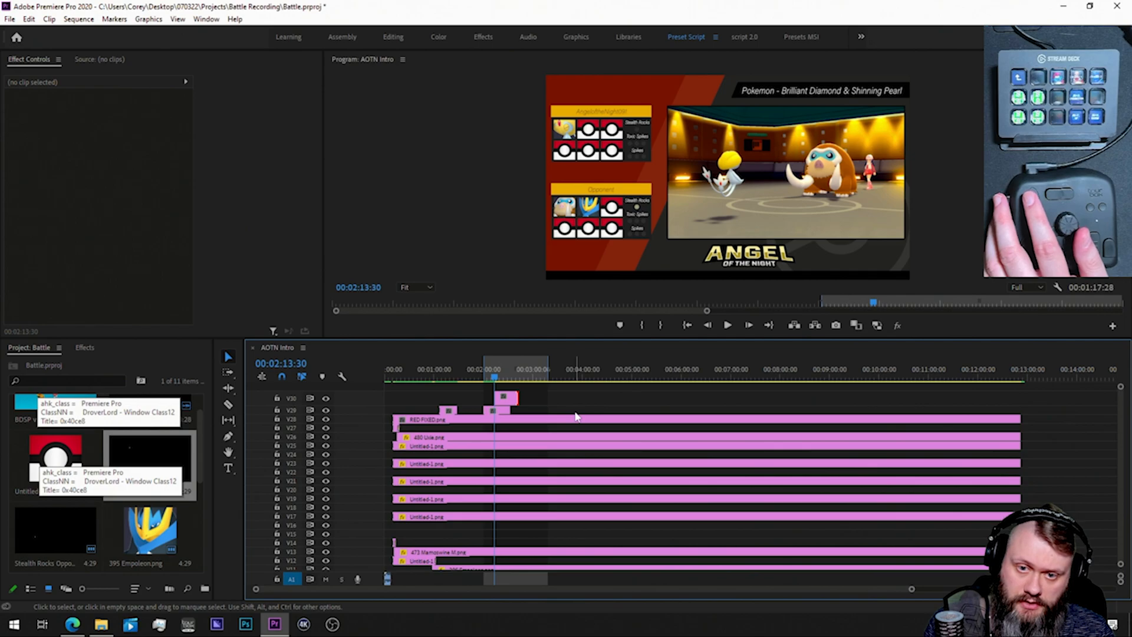
{"action": "left_click_drag", "start_coordinate": [517, 396], "coordinate": [1019, 393]}
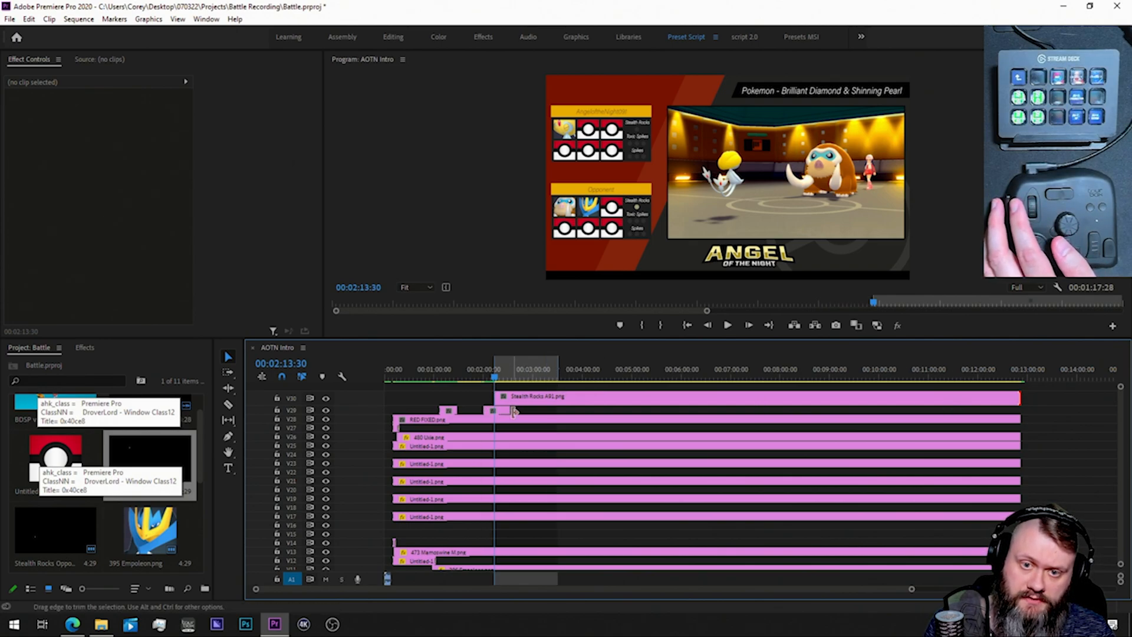
{"action": "left_click_drag", "start_coordinate": [546, 411], "coordinate": [1021, 419]}
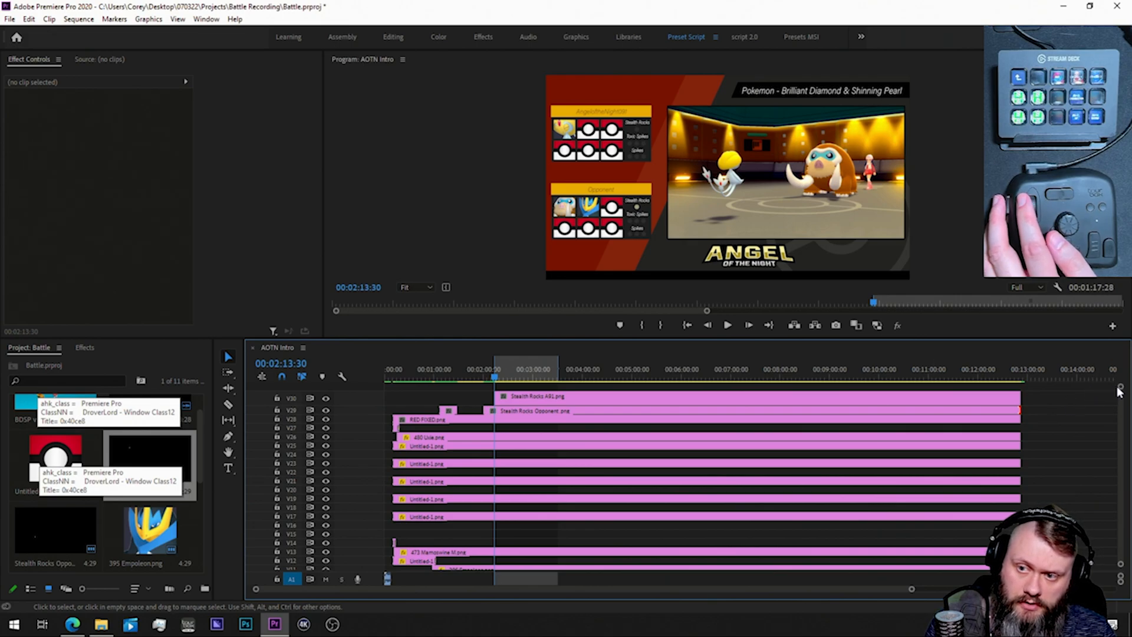
{"action": "mouse_move", "coordinate": [1121, 388]}
{"action": "left_mouse_down"}
{"action": "mouse_move", "coordinate": [1122, 459]}
{"action": "mouse_move", "coordinate": [1120, 371]}
{"action": "left_mouse_up"}
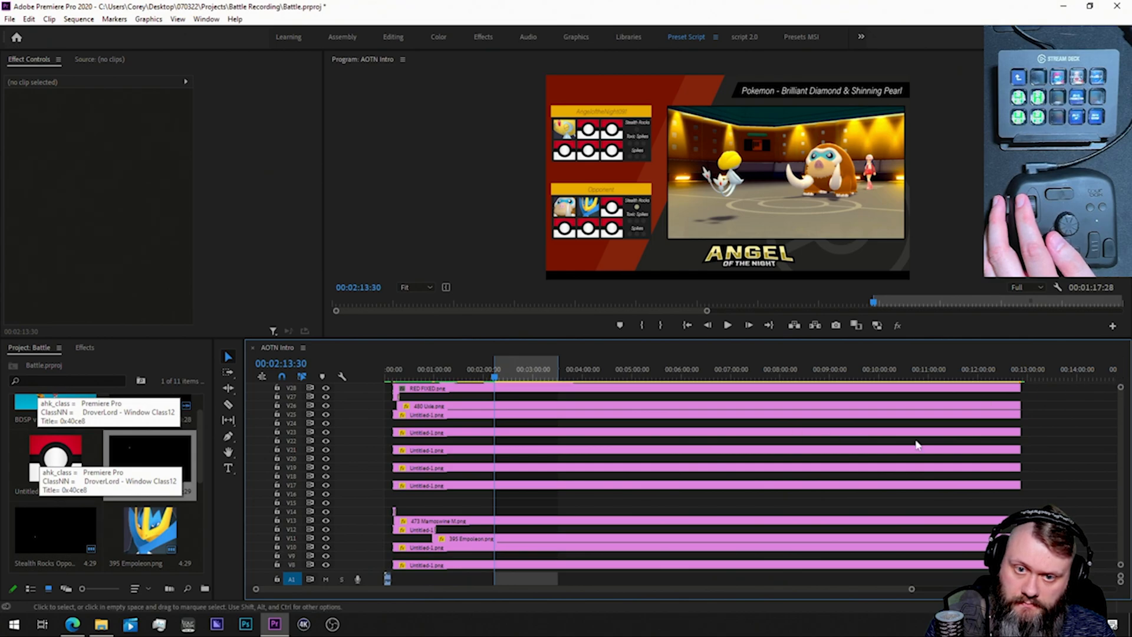
{"action": "scroll", "coordinate": [1124, 446], "scroll_direction": "up", "scroll_amount": 1}
{"action": "scroll", "coordinate": [1123, 446], "scroll_direction": "up", "scroll_amount": 1}
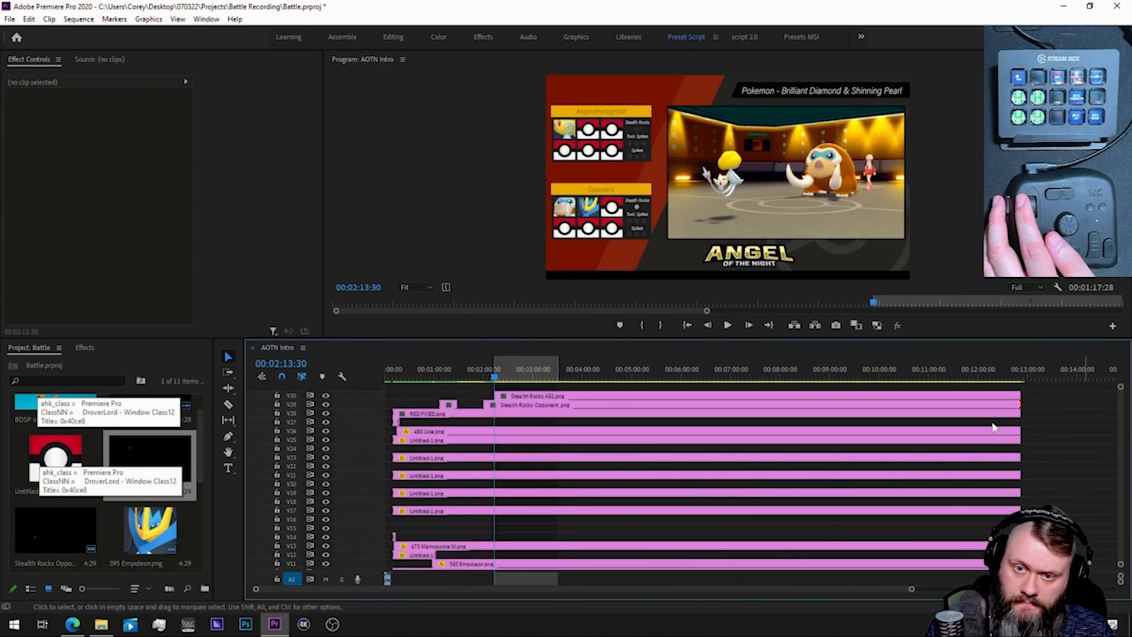
Step: Play on to 00:02:58:58 and place 70.png on V14 from there to the end of the overlay clips
{"action": "key", "text": "Return"}
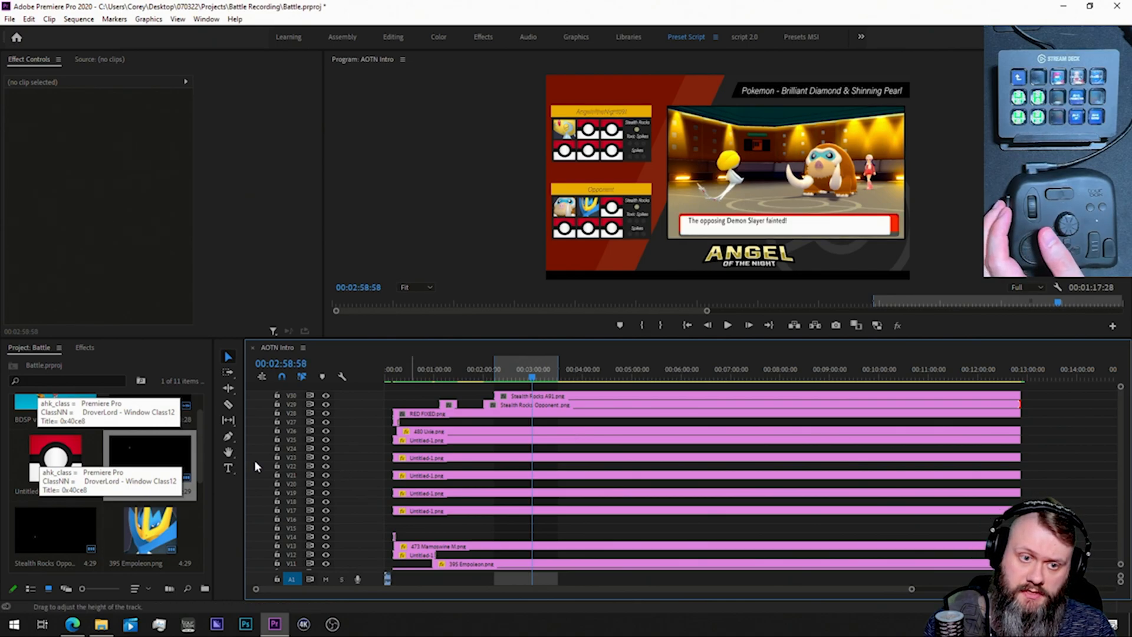
{"action": "scroll", "coordinate": [158, 446], "scroll_direction": "down", "scroll_amount": 3}
{"action": "scroll", "coordinate": [158, 446], "scroll_direction": "down", "scroll_amount": 2}
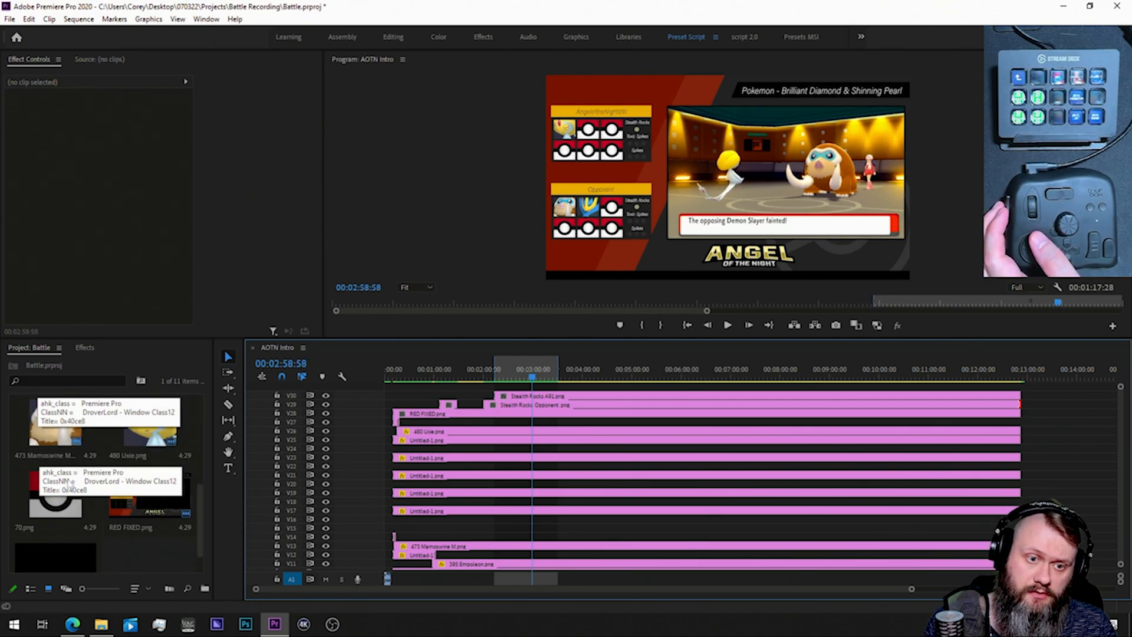
{"action": "left_click_drag", "start_coordinate": [70, 515], "coordinate": [1020, 555]}
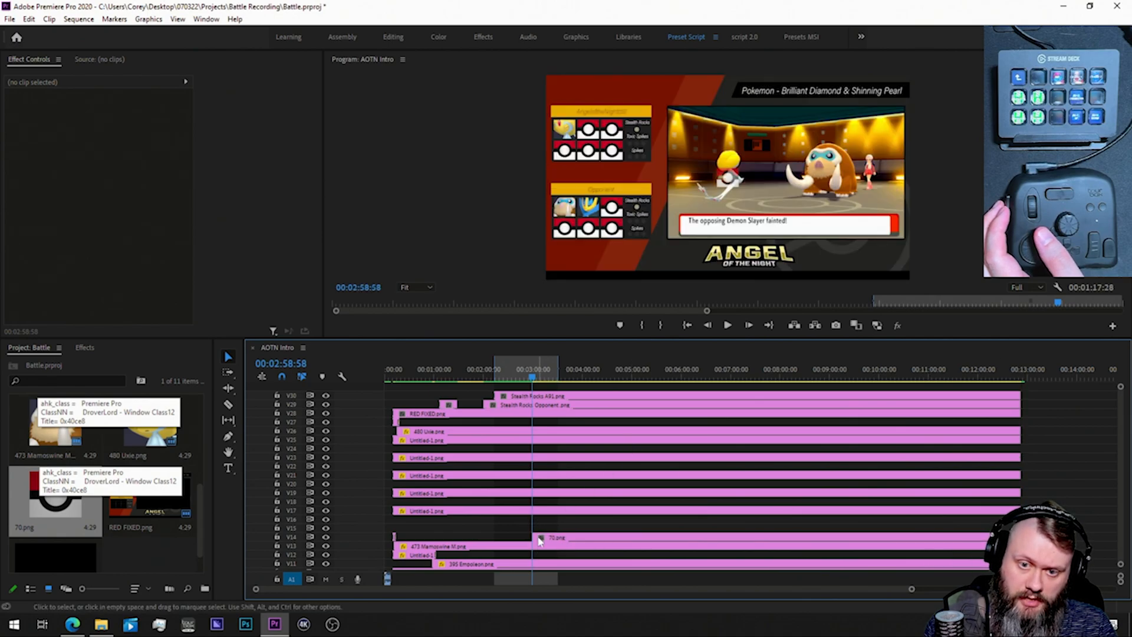
Step: Find the t2p1 preset and apply it to the 70.png clip on V14
{"action": "left_click", "coordinate": [84, 348]}
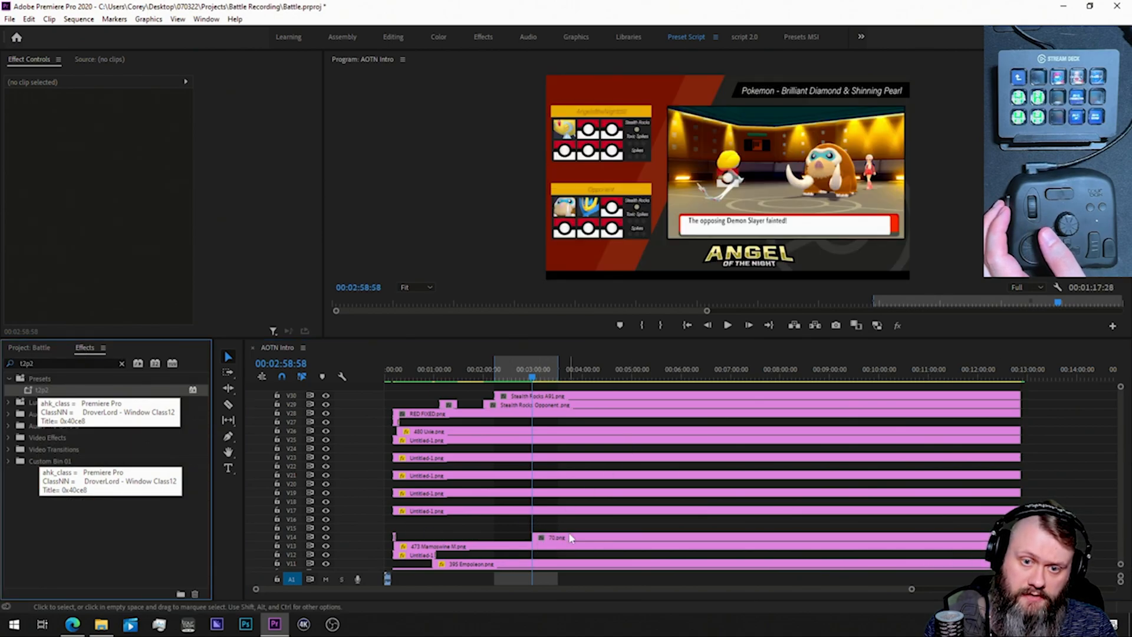
{"action": "left_click", "coordinate": [570, 540]}
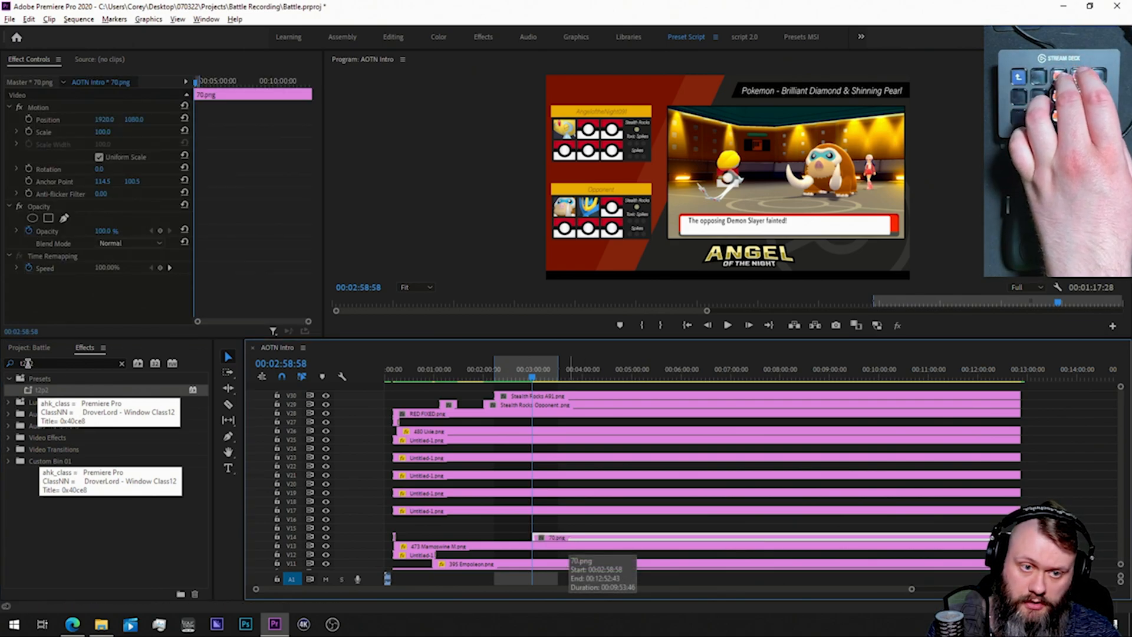
{"action": "key", "text": "shift+f"}
{"action": "type", "text": "t2p1"}
{"action": "left_click_drag", "start_coordinate": [28, 390], "coordinate": [570, 540]}
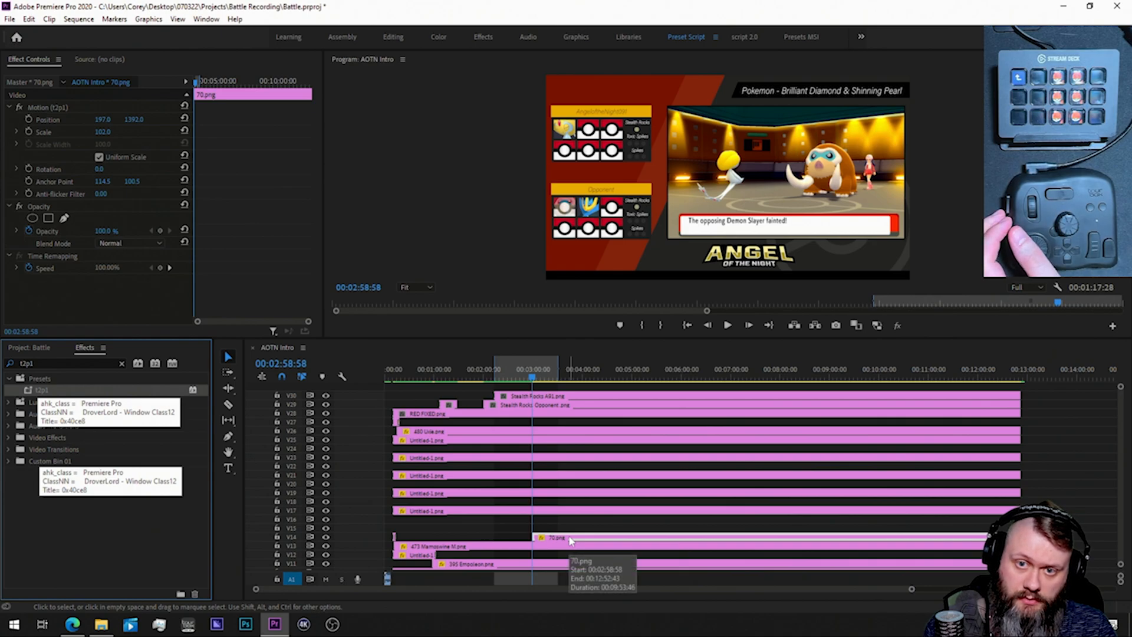
Step: Find the Push video transition and apply it to the start of the 70.png clip
{"action": "left_click", "coordinate": [537, 536]}
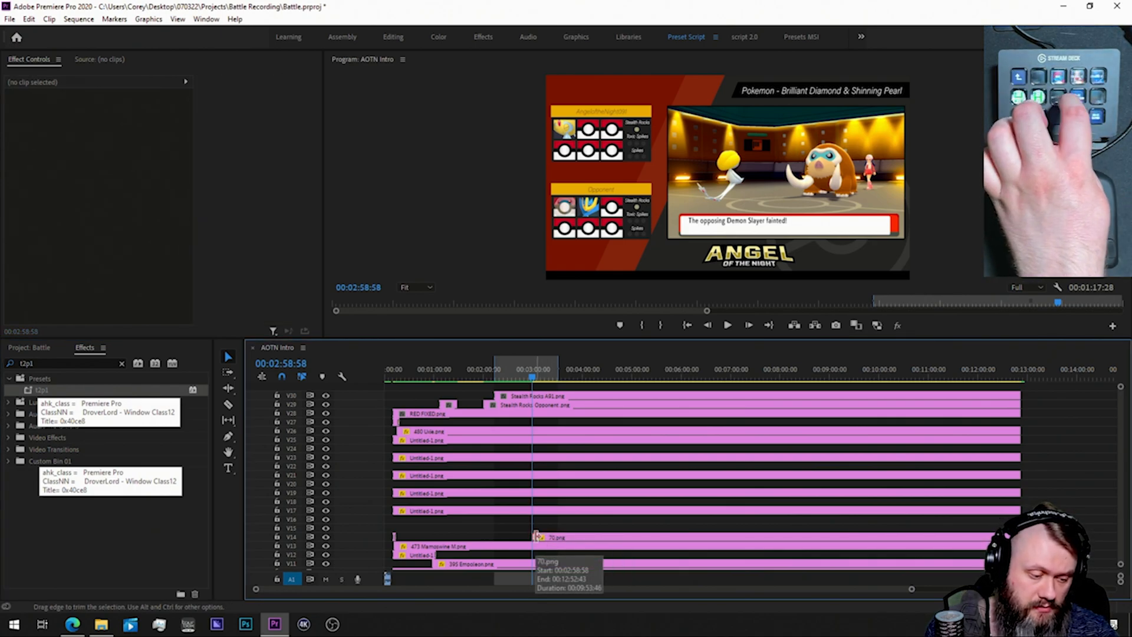
{"action": "key", "text": "shift+f"}
{"action": "type", "text": "push"}
{"action": "left_click_drag", "start_coordinate": [34, 461], "coordinate": [537, 538]}
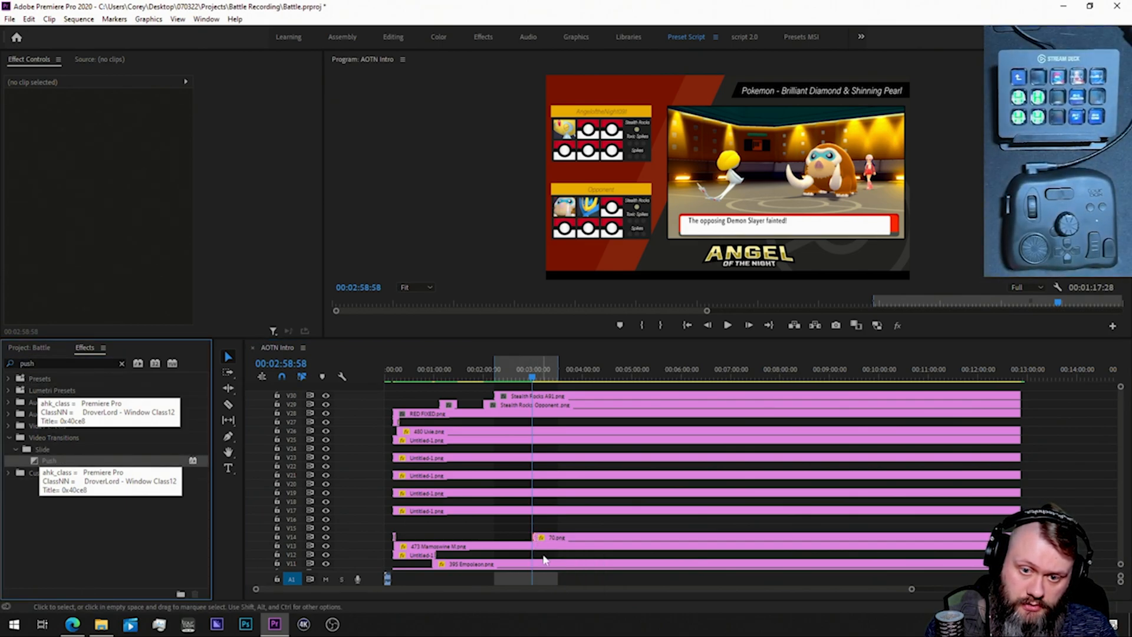
{"action": "key", "text": "="}
{"action": "key", "text": "="}
{"action": "key", "text": "="}
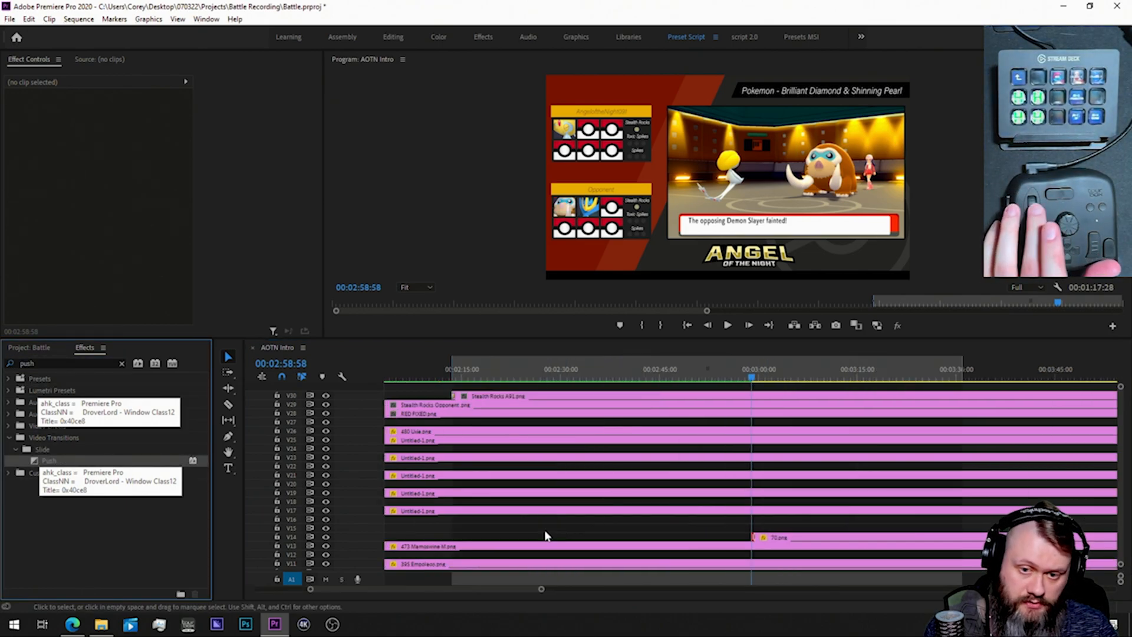
Step: Set the Push transition on 70.png to come from the top with a duration of 00:00:02:30
{"action": "left_click", "coordinate": [774, 539]}
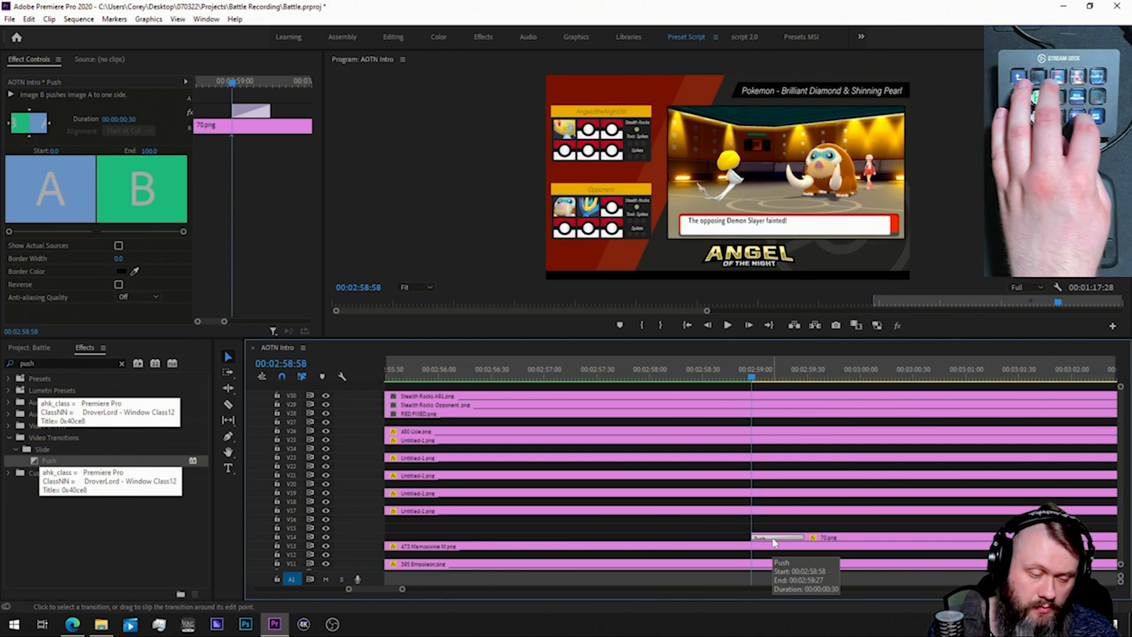
{"action": "left_click", "coordinate": [29, 109]}
{"action": "left_click", "coordinate": [105, 119]}
{"action": "type", "text": "230"}
{"action": "key", "text": "Return"}
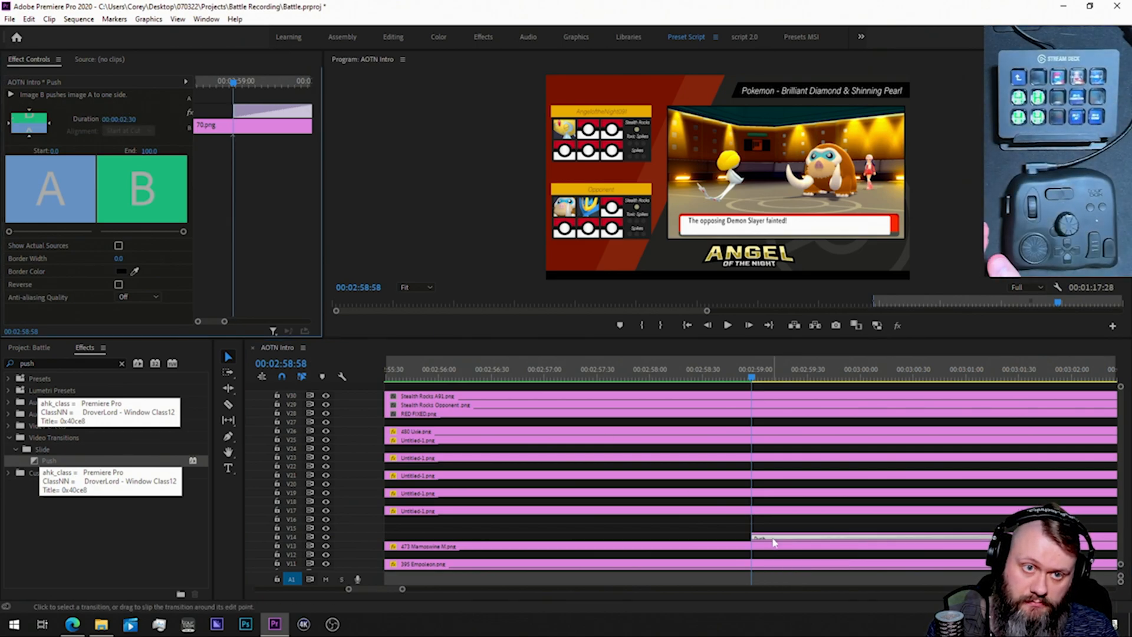
Step: Review the Push transition on 70.png against the battle footage from 00:02:58:58 to about 00:03:02:17
{"action": "key", "text": "Right"}
{"action": "key", "text": "Right"}
{"action": "key", "text": "Right"}
{"action": "key", "text": "Right"}
{"action": "key", "text": "Right"}
{"action": "key", "text": "Right"}
{"action": "key", "text": "Right"}
{"action": "key", "text": "Right"}
{"action": "key", "text": "Right"}
{"action": "key", "text": "Right"}
{"action": "key", "text": "Right"}
{"action": "key", "text": "Right"}
{"action": "key", "text": "Right"}
{"action": "key", "text": "Right"}
{"action": "key", "text": "Right"}
{"action": "key", "text": "Right"}
{"action": "key", "text": "Right"}
{"action": "key", "text": "Right"}
{"action": "key", "text": "Right"}
{"action": "key", "text": "Right"}
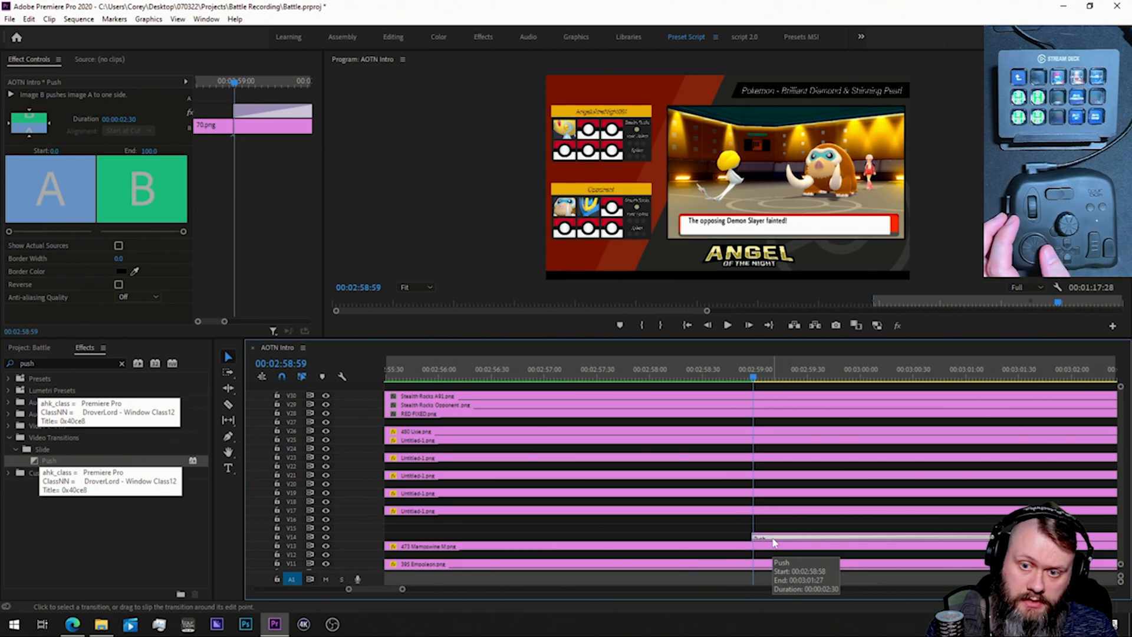
{"action": "key", "text": "Right"}
{"action": "key", "text": "Right"}
{"action": "key", "text": "Right"}
{"action": "key", "text": "Right"}
{"action": "key", "text": "Right"}
{"action": "key", "text": "Right"}
{"action": "key", "text": "Right"}
{"action": "key", "text": "Right"}
{"action": "key", "text": "Right"}
{"action": "key", "text": "Right"}
{"action": "key", "text": "Right"}
{"action": "key", "text": "Right"}
{"action": "key", "text": "Right"}
{"action": "key", "text": "Right"}
{"action": "key", "text": "Right"}
{"action": "key", "text": "Right"}
{"action": "key", "text": "Right"}
{"action": "key", "text": "Right"}
{"action": "key", "text": "Right"}
{"action": "key", "text": "Right"}
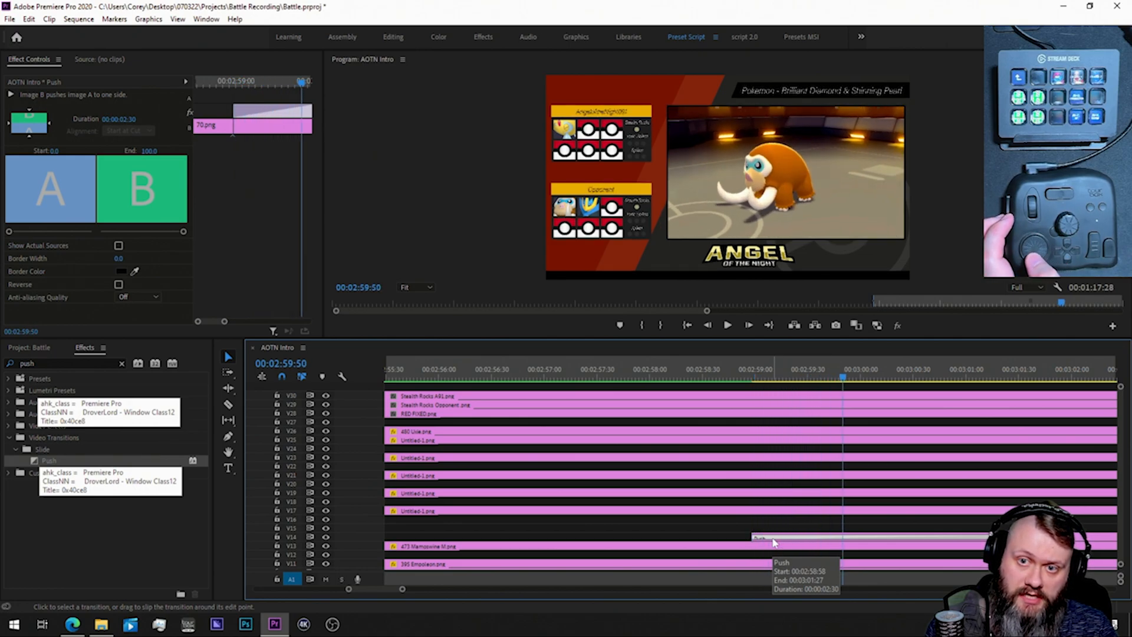
{"action": "key", "text": "Right"}
{"action": "key", "text": "Right"}
{"action": "key", "text": "Right"}
{"action": "key", "text": "Right"}
{"action": "key", "text": "Right"}
{"action": "key", "text": "Right"}
{"action": "key", "text": "Right"}
{"action": "key", "text": "Right"}
{"action": "key", "text": "Right"}
{"action": "key", "text": "Right"}
{"action": "key", "text": "Right"}
{"action": "key", "text": "Right"}
{"action": "key", "text": "Right"}
{"action": "key", "text": "Right"}
{"action": "key", "text": "Right"}
{"action": "key", "text": "Right"}
{"action": "key", "text": "Right"}
{"action": "key", "text": "Right"}
{"action": "key", "text": "Right"}
{"action": "key", "text": "Right"}
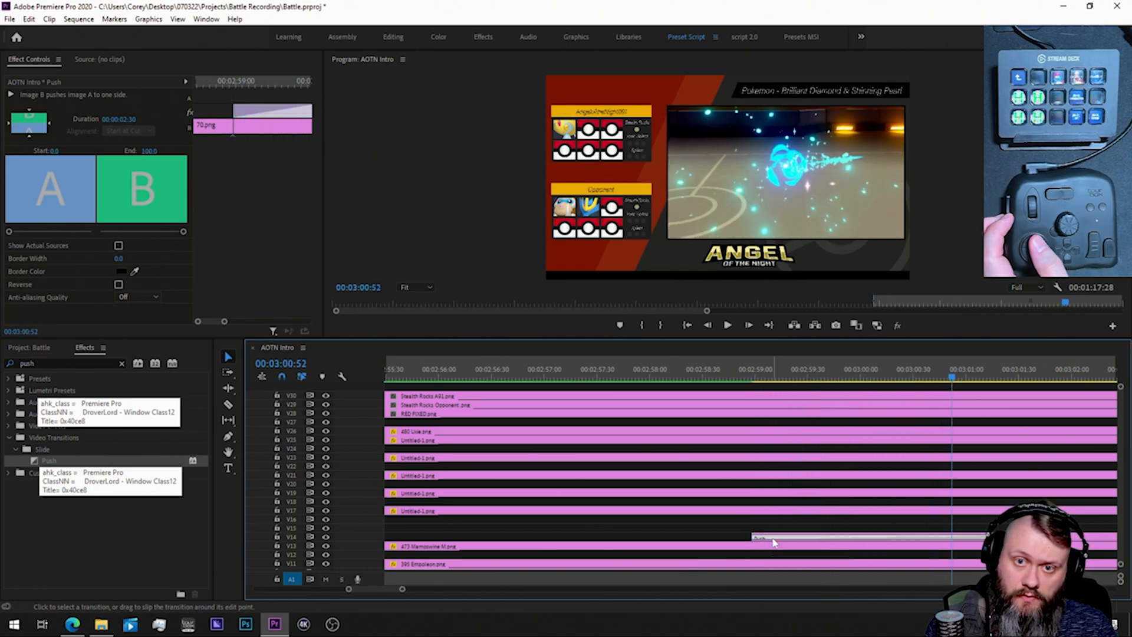
{"action": "key", "text": "Right"}
{"action": "key", "text": "Right"}
{"action": "key", "text": "Right"}
{"action": "key", "text": "Right"}
{"action": "key", "text": "Right"}
{"action": "key", "text": "Right"}
{"action": "key", "text": "Right"}
{"action": "key", "text": "Right"}
{"action": "key", "text": "Right"}
{"action": "key", "text": "Right"}
{"action": "key", "text": "Right"}
{"action": "key", "text": "Right"}
{"action": "key", "text": "Right"}
{"action": "key", "text": "Right"}
{"action": "key", "text": "Right"}
{"action": "key", "text": "Right"}
{"action": "key", "text": "Right"}
{"action": "key", "text": "Right"}
{"action": "key", "text": "Right"}
{"action": "key", "text": "Right"}
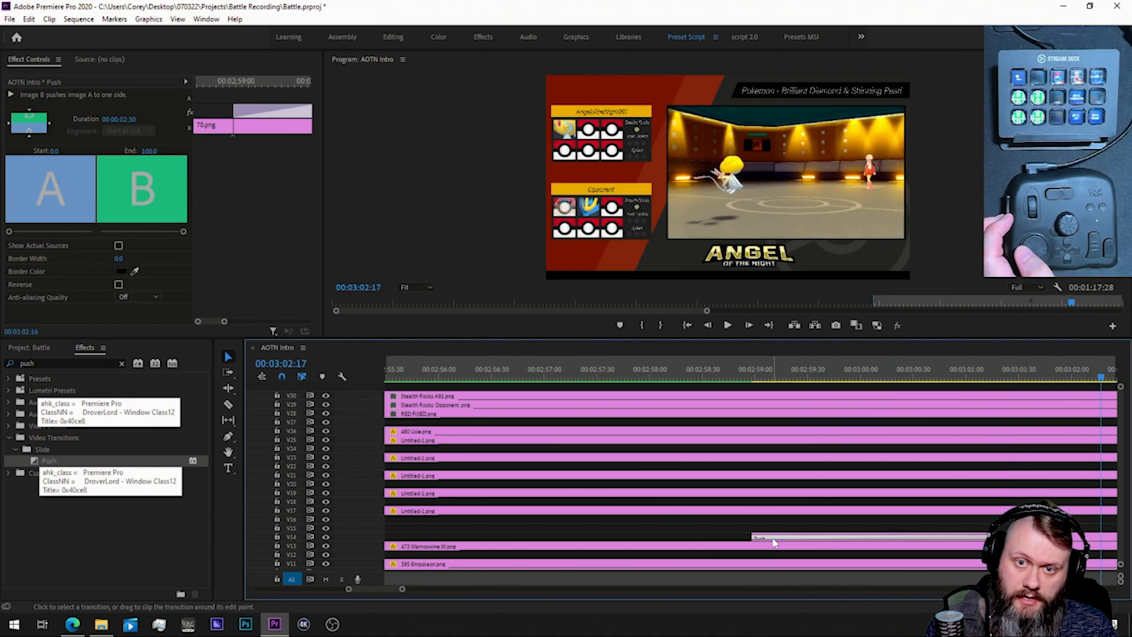
Step: Shift the sequence's marked in-to-out range so that it starts at 00:03:02:23
{"action": "scroll", "coordinate": [754, 548], "scroll_direction": "down", "scroll_amount": 5}
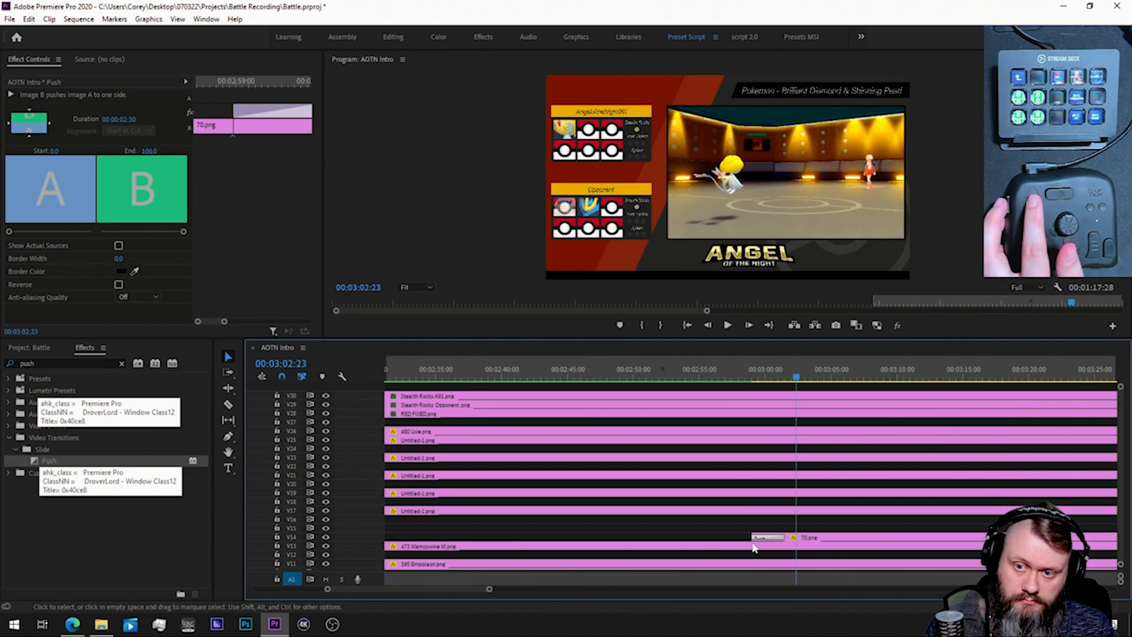
{"action": "left_click_drag", "start_coordinate": [731, 368], "coordinate": [894, 374]}
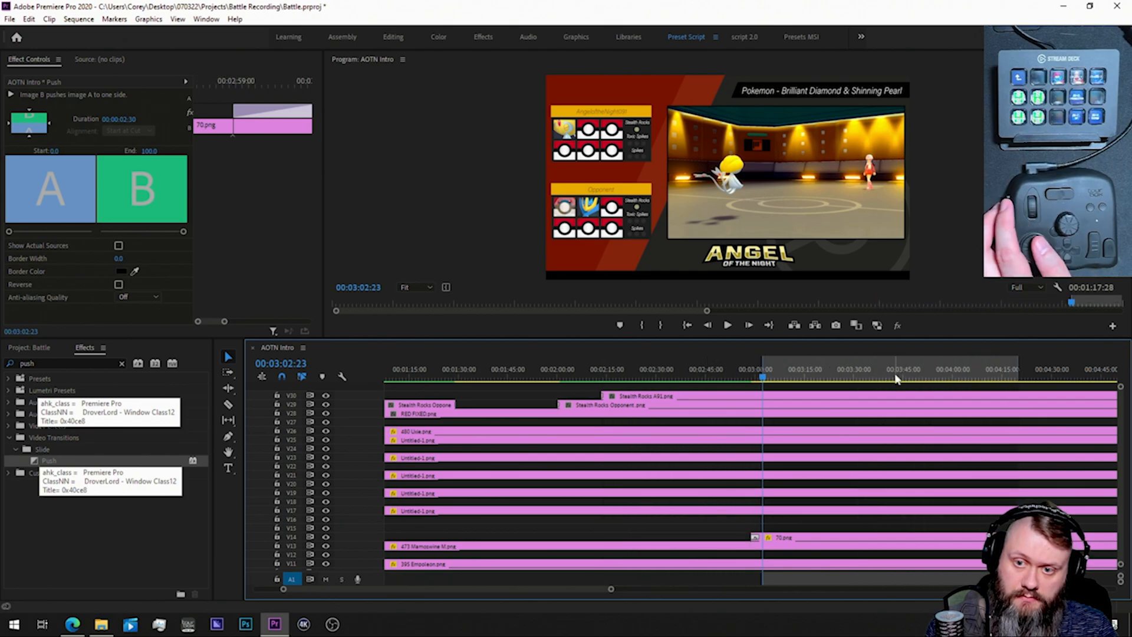
{"action": "scroll", "coordinate": [853, 414], "scroll_direction": "down", "scroll_amount": 2}
Step: Step through the battle footage from 00:03:02:23 to 00:03:33:10 to find the frame where the pointed stones disappear
{"action": "key", "text": "shift+Right"}
{"action": "key", "text": "shift+Right"}
{"action": "key", "text": "shift+Right"}
{"action": "key", "text": "shift+Right"}
{"action": "key", "text": "shift+Right"}
{"action": "key", "text": "shift+Right"}
{"action": "key", "text": "shift+Right"}
{"action": "key", "text": "shift+Right"}
{"action": "key", "text": "shift+Right"}
{"action": "key", "text": "shift+Right"}
{"action": "key", "text": "shift+Right"}
{"action": "key", "text": "shift+Right"}
{"action": "key", "text": "shift+Right"}
{"action": "key", "text": "shift+Right"}
{"action": "key", "text": "shift+Right"}
{"action": "key", "text": "shift+Right"}
{"action": "key", "text": "shift+Right"}
{"action": "key", "text": "shift+Right"}
{"action": "key", "text": "shift+Right"}
{"action": "key", "text": "shift+Right"}
{"action": "key", "text": "shift+Right"}
{"action": "key", "text": "shift+Right"}
{"action": "key", "text": "shift+Right"}
{"action": "key", "text": "shift+Right"}
{"action": "key", "text": "shift+Right"}
{"action": "key", "text": "shift+Right"}
{"action": "key", "text": "shift+Right"}
{"action": "key", "text": "shift+Right"}
{"action": "key", "text": "shift+Right"}
{"action": "key", "text": "shift+Right"}
{"action": "key", "text": "shift+Right"}
{"action": "key", "text": "shift+Right"}
{"action": "key", "text": "shift+Right"}
{"action": "key", "text": "shift+Right"}
{"action": "key", "text": "shift+Right"}
{"action": "key", "text": "shift+Right"}
{"action": "key", "text": "shift+Right"}
{"action": "key", "text": "shift+Right"}
{"action": "key", "text": "shift+Right"}
{"action": "key", "text": "shift+Right"}
{"action": "key", "text": "shift+Right"}
{"action": "key", "text": "shift+Right"}
{"action": "key", "text": "shift+Right"}
{"action": "key", "text": "shift+Right"}
{"action": "key", "text": "shift+Right"}
{"action": "key", "text": "shift+Right"}
{"action": "key", "text": "shift+Right"}
{"action": "key", "text": "shift+Right"}
{"action": "key", "text": "shift+Right"}
{"action": "key", "text": "shift+Right"}
{"action": "key", "text": "shift+Right"}
{"action": "key", "text": "shift+Right"}
{"action": "key", "text": "shift+Right"}
{"action": "key", "text": "shift+Right"}
{"action": "key", "text": "shift+Right"}
{"action": "key", "text": "shift+Right"}
{"action": "key", "text": "shift+Right"}
{"action": "key", "text": "shift+Right"}
{"action": "key", "text": "shift+Right"}
{"action": "key", "text": "shift+Right"}
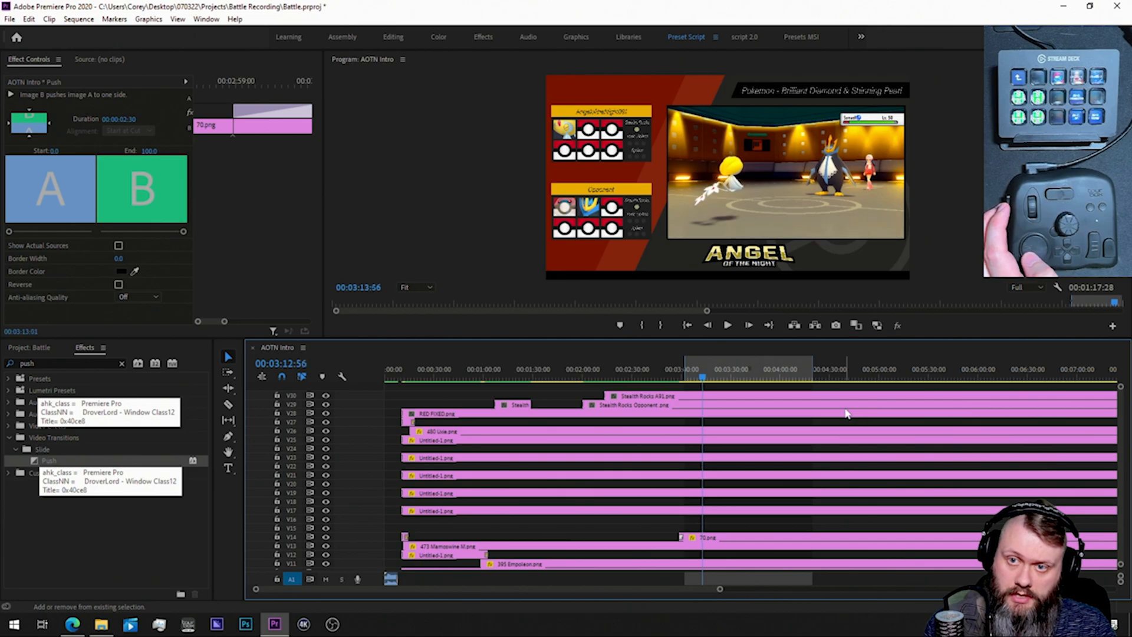
{"action": "key", "text": "shift+Right"}
{"action": "key", "text": "shift+Right"}
{"action": "key", "text": "shift+Right"}
{"action": "key", "text": "shift+Right"}
{"action": "key", "text": "shift+Right"}
{"action": "key", "text": "shift+Right"}
{"action": "key", "text": "shift+Right"}
{"action": "key", "text": "shift+Right"}
{"action": "key", "text": "shift+Right"}
{"action": "key", "text": "shift+Right"}
{"action": "key", "text": "shift+Right"}
{"action": "key", "text": "shift+Right"}
{"action": "key", "text": "shift+Right"}
{"action": "key", "text": "shift+Right"}
{"action": "key", "text": "shift+Right"}
{"action": "key", "text": "shift+Right"}
{"action": "key", "text": "shift+Right"}
{"action": "key", "text": "shift+Right"}
{"action": "key", "text": "shift+Right"}
{"action": "key", "text": "shift+Right"}
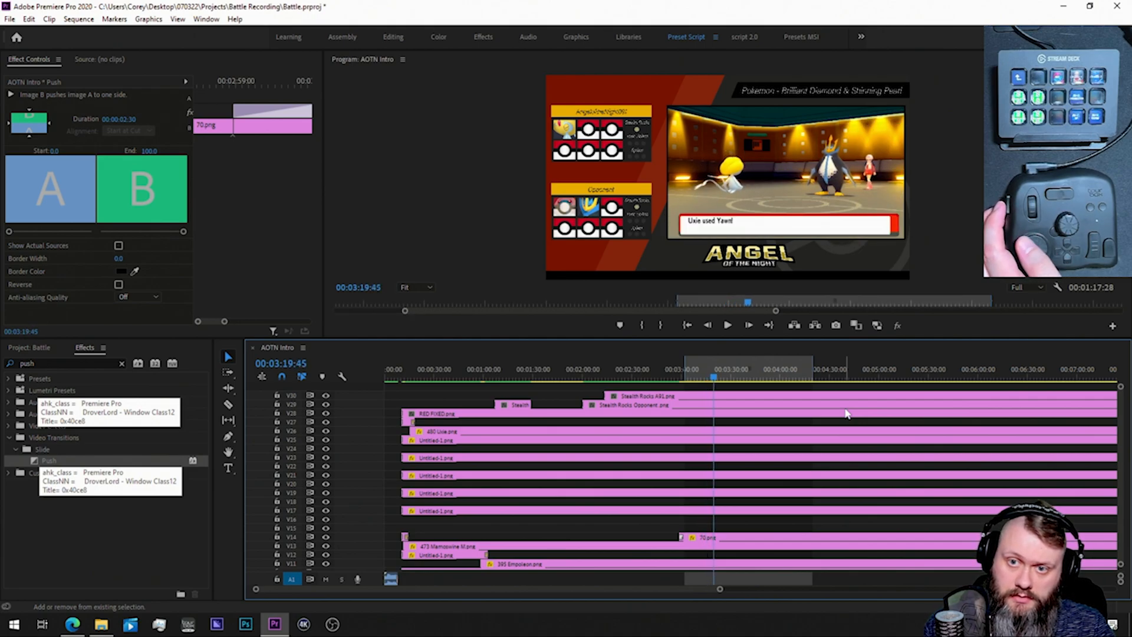
{"action": "key", "text": "shift+Right"}
{"action": "key", "text": "shift+Right"}
{"action": "key", "text": "shift+Right"}
{"action": "key", "text": "shift+Right"}
{"action": "key", "text": "shift+Right"}
{"action": "key", "text": "shift+Right"}
{"action": "key", "text": "shift+Right"}
{"action": "key", "text": "shift+Right"}
{"action": "key", "text": "shift+Right"}
{"action": "key", "text": "shift+Right"}
{"action": "key", "text": "shift+Right"}
{"action": "key", "text": "shift+Right"}
{"action": "key", "text": "shift+Right"}
{"action": "key", "text": "shift+Right"}
{"action": "key", "text": "shift+Right"}
{"action": "key", "text": "shift+Right"}
{"action": "key", "text": "shift+Right"}
{"action": "key", "text": "shift+Right"}
{"action": "key", "text": "shift+Right"}
{"action": "key", "text": "shift+Right"}
{"action": "key", "text": "shift+Right"}
{"action": "key", "text": "shift+Right"}
{"action": "key", "text": "shift+Right"}
{"action": "key", "text": "shift+Right"}
{"action": "key", "text": "shift+Right"}
{"action": "key", "text": "shift+Right"}
{"action": "key", "text": "shift+Right"}
{"action": "key", "text": "shift+Right"}
{"action": "key", "text": "shift+Right"}
{"action": "key", "text": "shift+Right"}
{"action": "key", "text": "shift+Right"}
{"action": "key", "text": "shift+Right"}
{"action": "key", "text": "shift+Right"}
{"action": "key", "text": "shift+Right"}
{"action": "key", "text": "shift+Right"}
{"action": "key", "text": "shift+Right"}
{"action": "key", "text": "shift+Right"}
{"action": "key", "text": "shift+Right"}
{"action": "key", "text": "shift+Right"}
{"action": "key", "text": "shift+Right"}
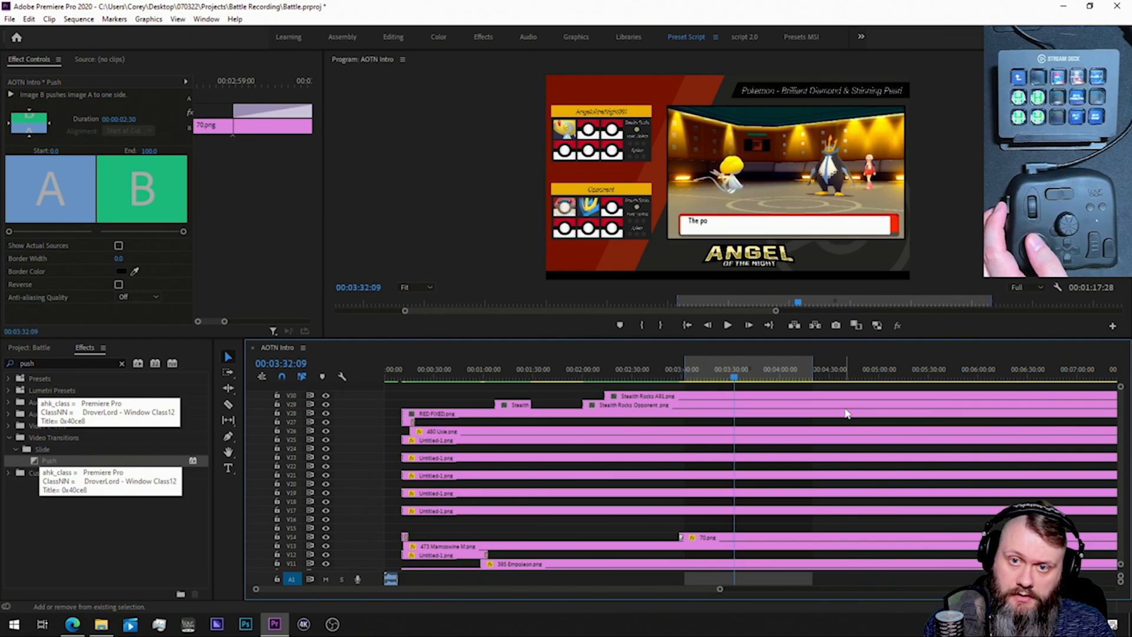
{"action": "key", "text": "shift+Right"}
{"action": "key", "text": "shift+Right"}
{"action": "key", "text": "shift+Right"}
{"action": "key", "text": "shift+Right"}
{"action": "key", "text": "shift+Right"}
{"action": "key", "text": "shift+Right"}
{"action": "key", "text": "shift+Right"}
{"action": "key", "text": "shift+Right"}
{"action": "key", "text": "shift+Right"}
{"action": "key", "text": "shift+Right"}
{"action": "key", "text": "shift+Right"}
{"action": "key", "text": "shift+Right"}
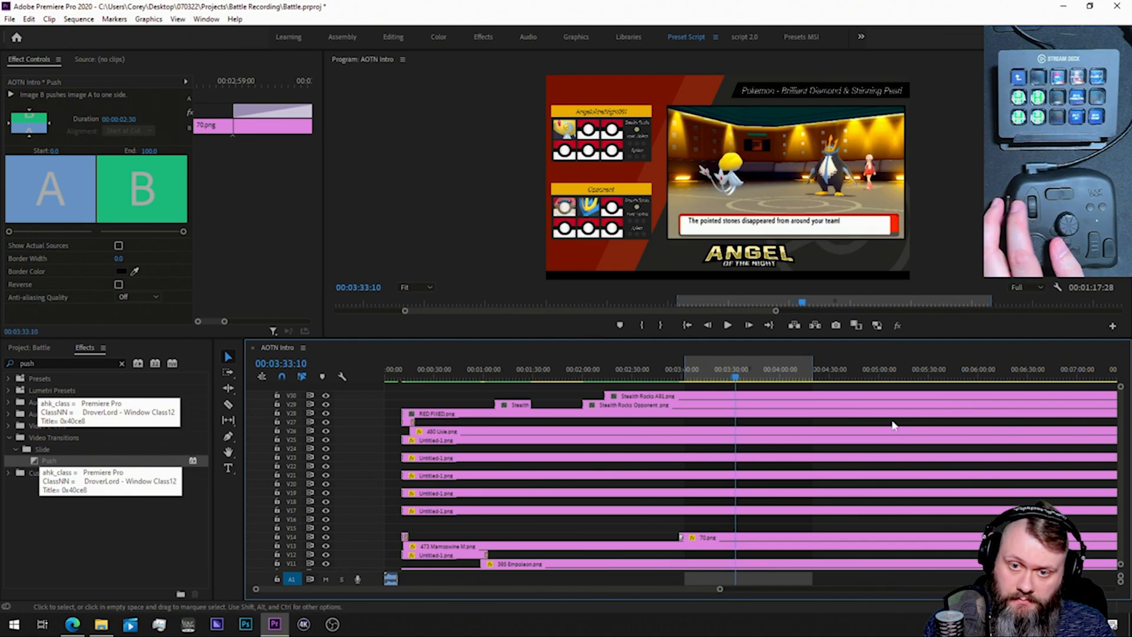
Step: Cut the last Stealth Rocks Opponent.png clip to end at 00:03:33:10 and apply the default transition to that end
{"action": "key", "text": "c"}
{"action": "left_click", "coordinate": [740, 405]}
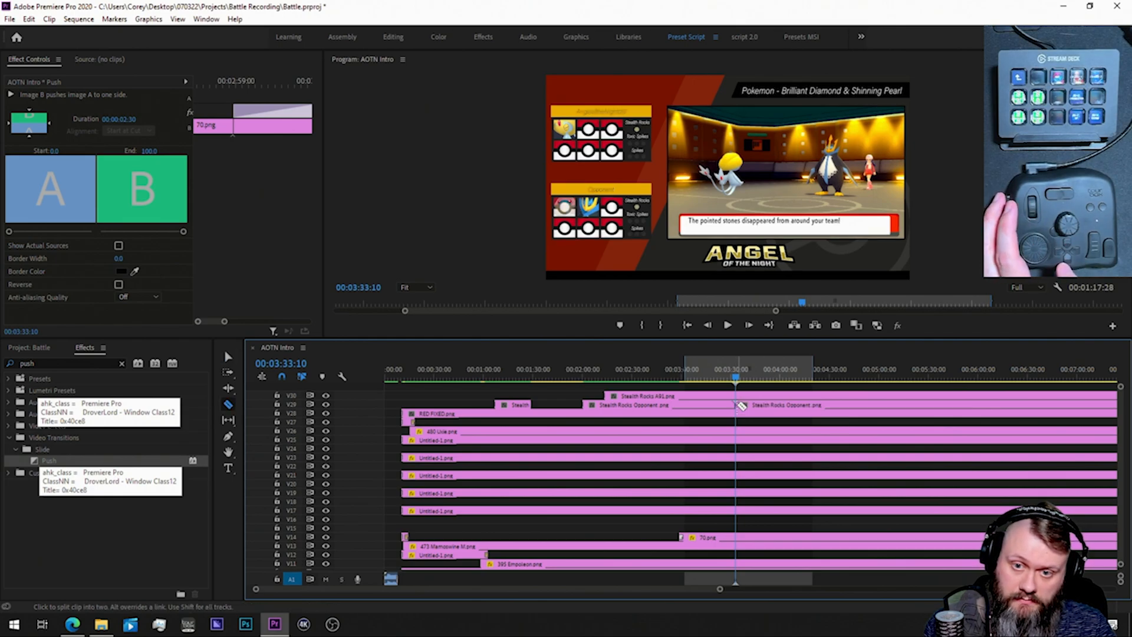
{"action": "key", "text": "v"}
{"action": "left_click", "coordinate": [780, 407]}
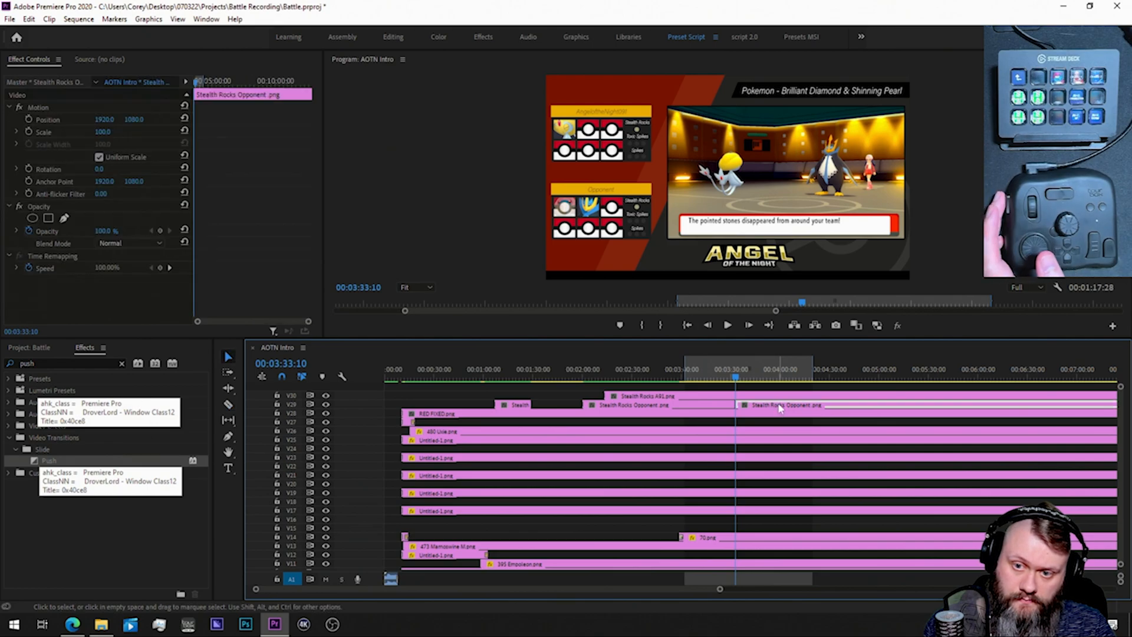
{"action": "key", "text": "Delete"}
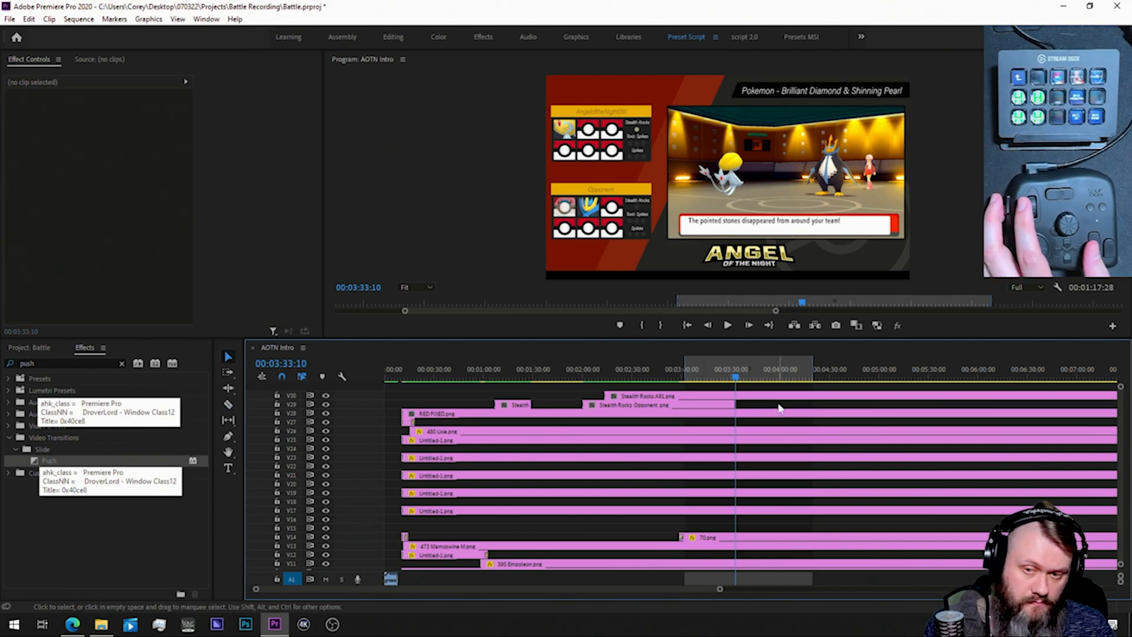
{"action": "right_click", "coordinate": [735, 405]}
{"action": "left_click", "coordinate": [767, 481]}
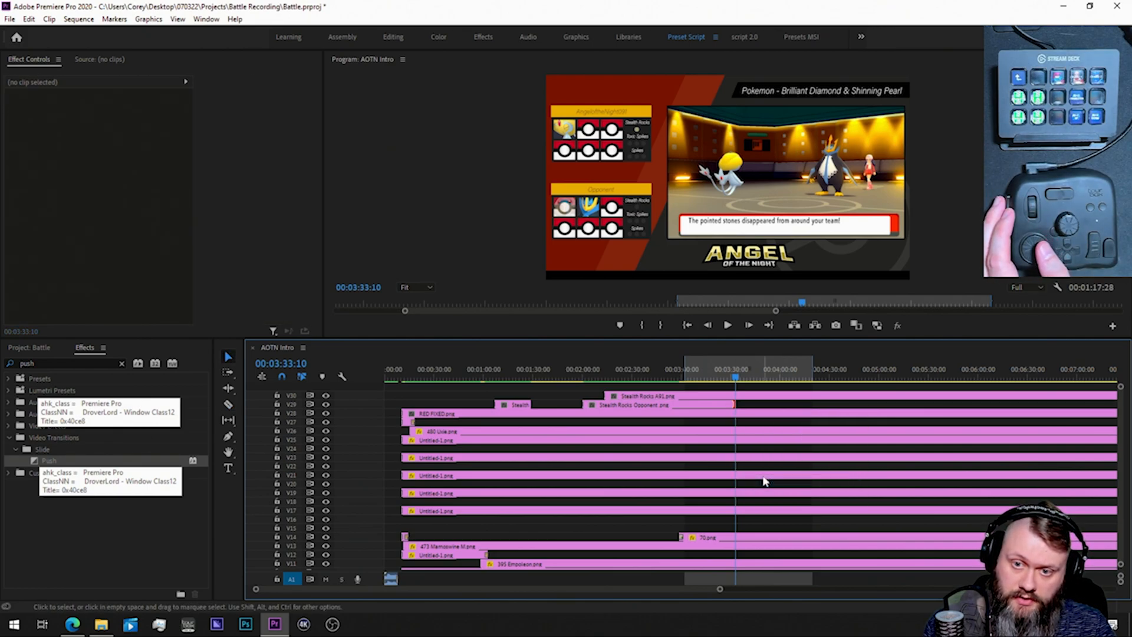
Step: Shift the marked in-to-out range so that it starts at 00:03:33:10 and play the battle footage to about 00:03:57:13
{"action": "left_click_drag", "start_coordinate": [752, 376], "coordinate": [803, 376]}
{"action": "key", "text": "space"}
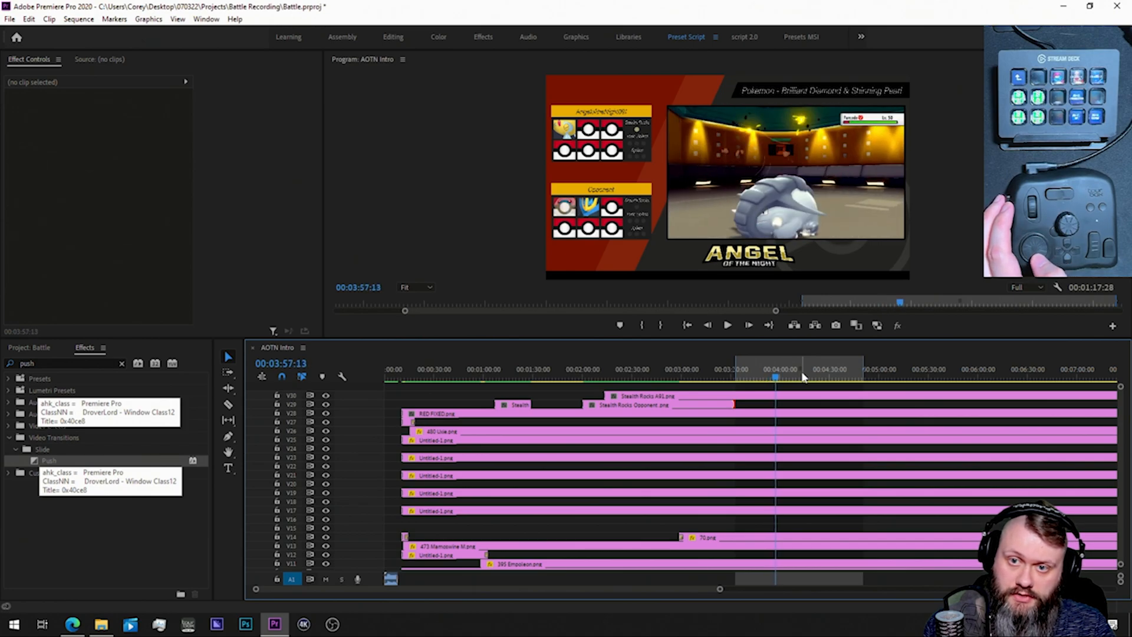
Step: Step through the battle footage between 00:03:57:13 and 00:03:58:05 to find the cut frame for the opponent's third Pokémon, stopping at 00:03:57:32
{"action": "key", "text": "Right"}
{"action": "key", "text": "Right"}
{"action": "key", "text": "Right"}
{"action": "key", "text": "Right"}
{"action": "key", "text": "Right"}
{"action": "key", "text": "Right"}
{"action": "key", "text": "Right"}
{"action": "key", "text": "Right"}
{"action": "key", "text": "Right"}
{"action": "key", "text": "Right"}
{"action": "key", "text": "Right"}
{"action": "key", "text": "Right"}
{"action": "key", "text": "Right"}
{"action": "key", "text": "Right"}
{"action": "key", "text": "Right"}
{"action": "key", "text": "Right"}
{"action": "key", "text": "Right"}
{"action": "key", "text": "Right"}
{"action": "key", "text": "Right"}
{"action": "key", "text": "Right"}
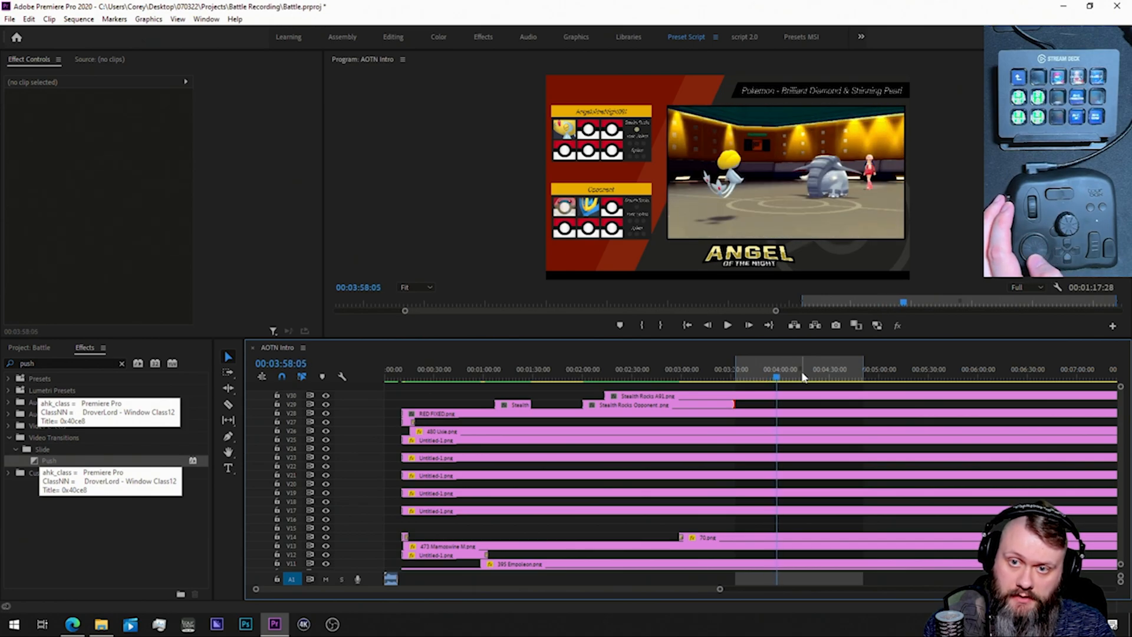
{"action": "key", "text": "Left"}
{"action": "key", "text": "Left"}
{"action": "key", "text": "Left"}
{"action": "key", "text": "Left"}
{"action": "key", "text": "Left"}
{"action": "key", "text": "Left"}
{"action": "key", "text": "Left"}
{"action": "key", "text": "Left"}
{"action": "key", "text": "Left"}
{"action": "key", "text": "Left"}
{"action": "key", "text": "Left"}
{"action": "key", "text": "Left"}
{"action": "key", "text": "Left"}
{"action": "key", "text": "Left"}
{"action": "key", "text": "Left"}
{"action": "key", "text": "Left"}
{"action": "key", "text": "Left"}
{"action": "key", "text": "Left"}
{"action": "key", "text": "Left"}
{"action": "key", "text": "Left"}
{"action": "key", "text": "Left"}
{"action": "key", "text": "Left"}
{"action": "key", "text": "Left"}
{"action": "key", "text": "Left"}
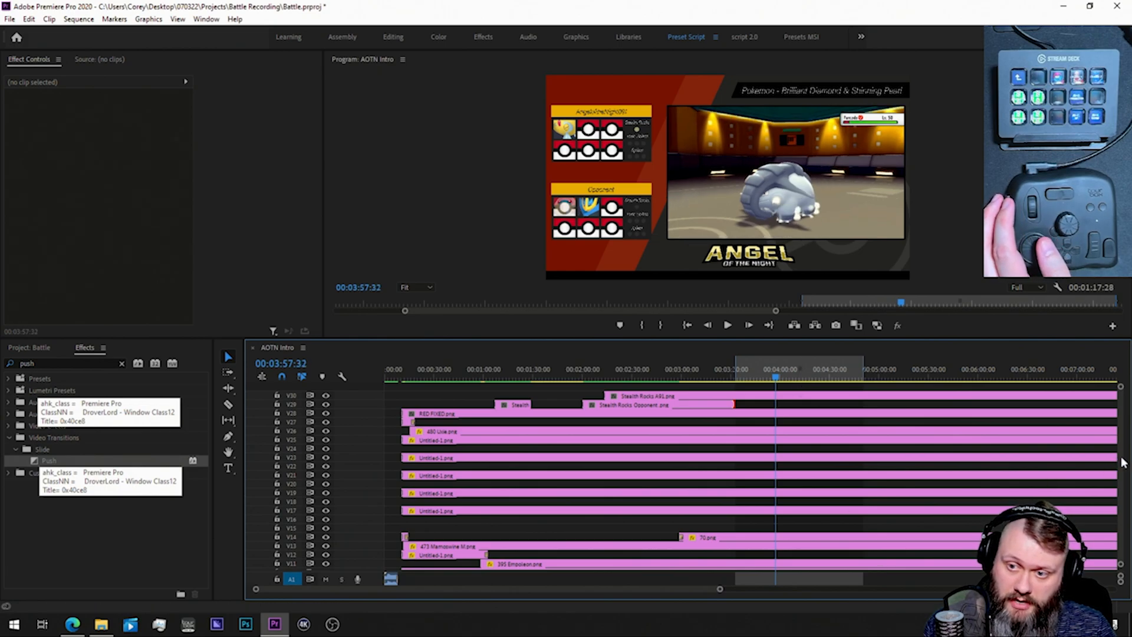
Step: Cut the Untitled-1.png clip on track V10 at 00:03:57:32 and delete the part after the cut
{"action": "scroll", "coordinate": [1120, 468], "scroll_direction": "down", "scroll_amount": 3}
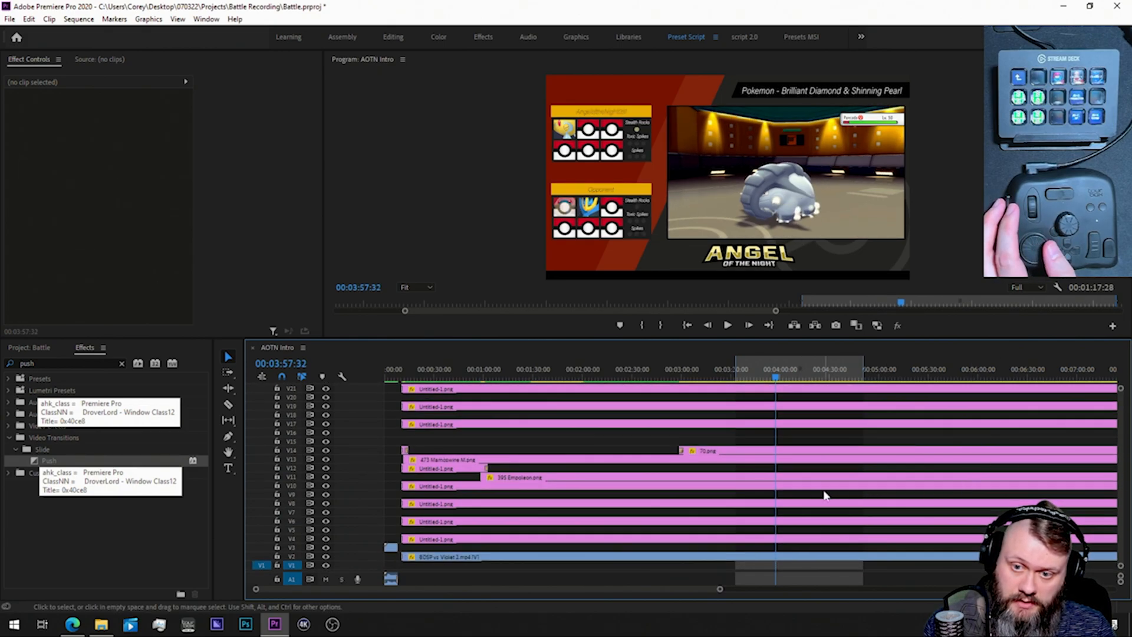
{"action": "key", "text": "c"}
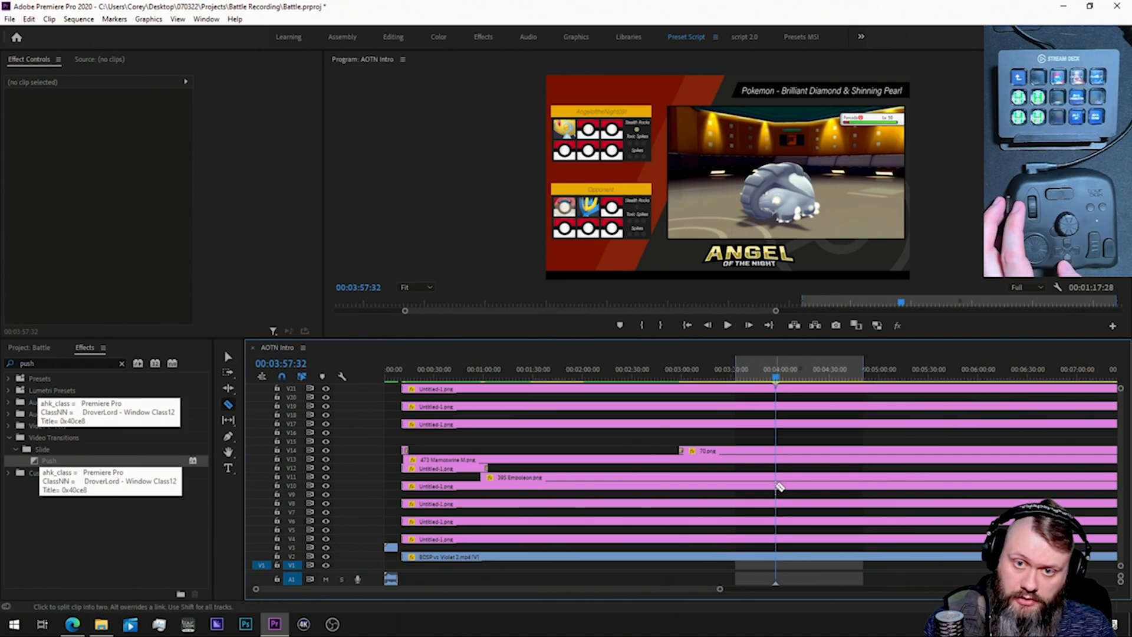
{"action": "key", "text": "v"}
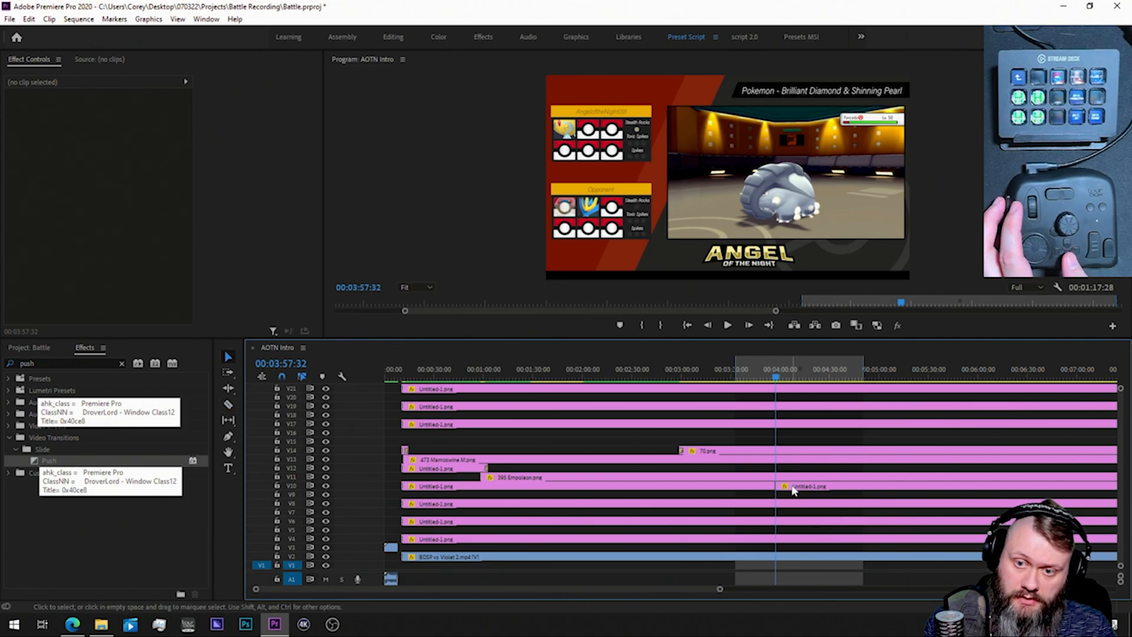
{"action": "left_click", "coordinate": [792, 488]}
{"action": "key", "text": "Delete"}
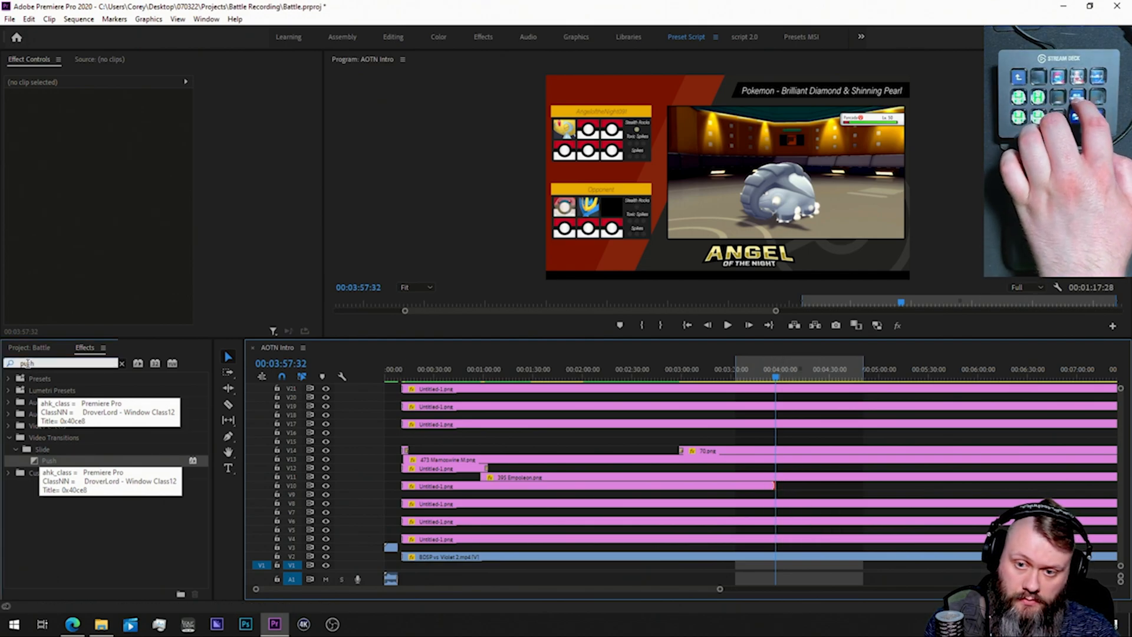
Step: Apply a Push transition to the V10 clip's end, make it push vertically from the bottom, and set its duration to 00:00:02:30
{"action": "key", "text": "shift+7"}
{"action": "key", "text": "equal"}
{"action": "key", "text": "equal"}
{"action": "key", "text": "equal"}
{"action": "key", "text": "equal"}
{"action": "key", "text": "equal"}
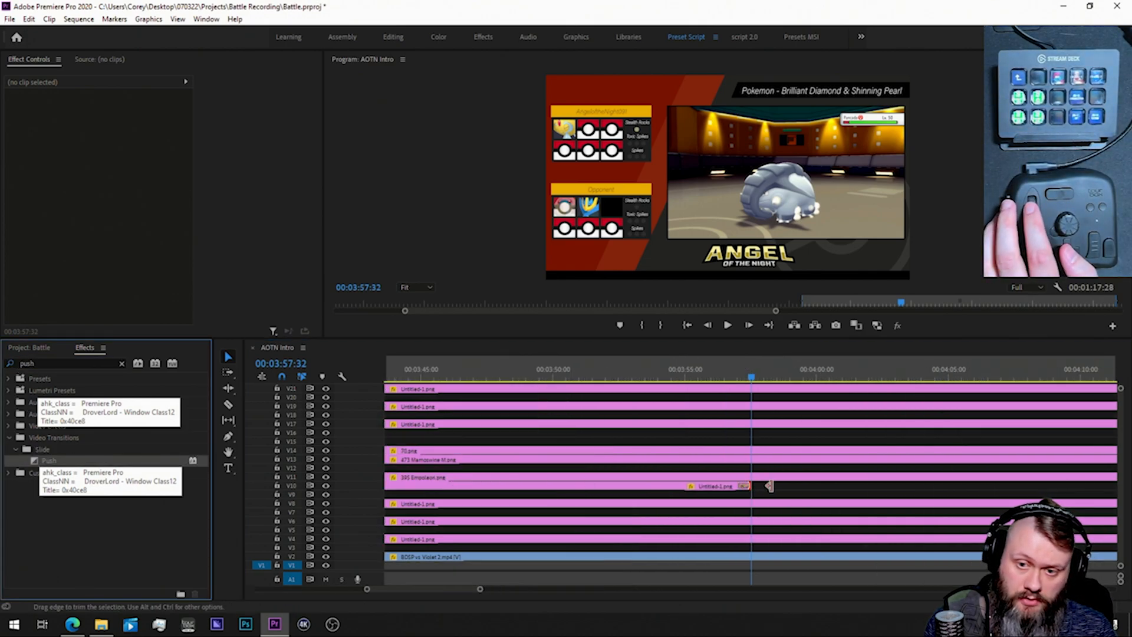
{"action": "left_click", "coordinate": [744, 488]}
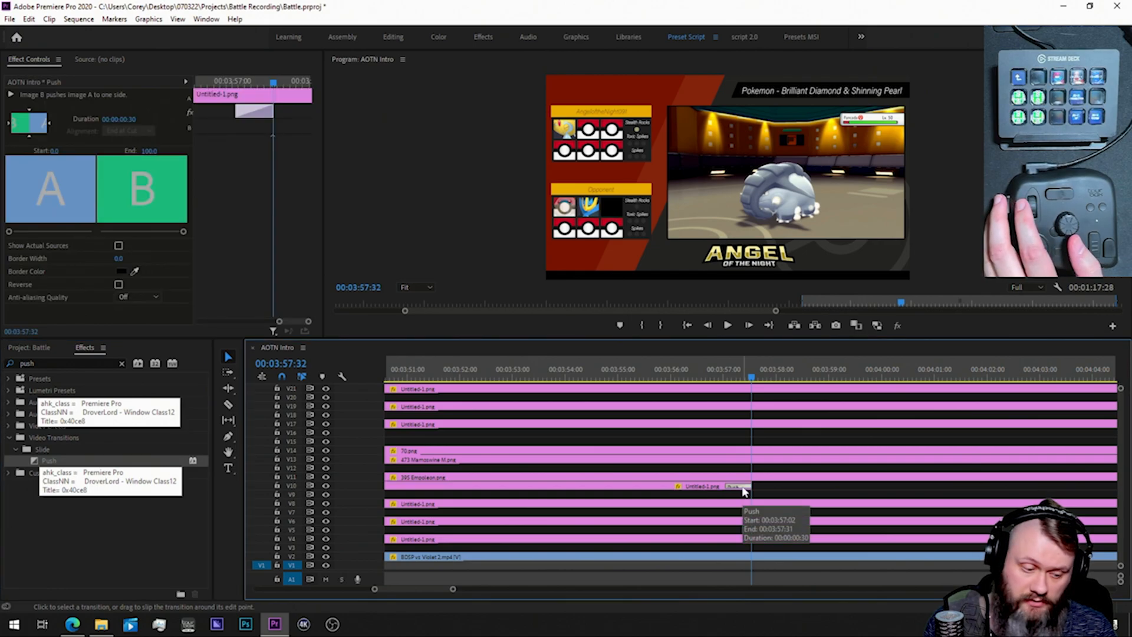
{"action": "left_click", "coordinate": [28, 136]}
{"action": "left_click", "coordinate": [106, 119]}
{"action": "type", "text": "230"}
{"action": "key", "text": "Return"}
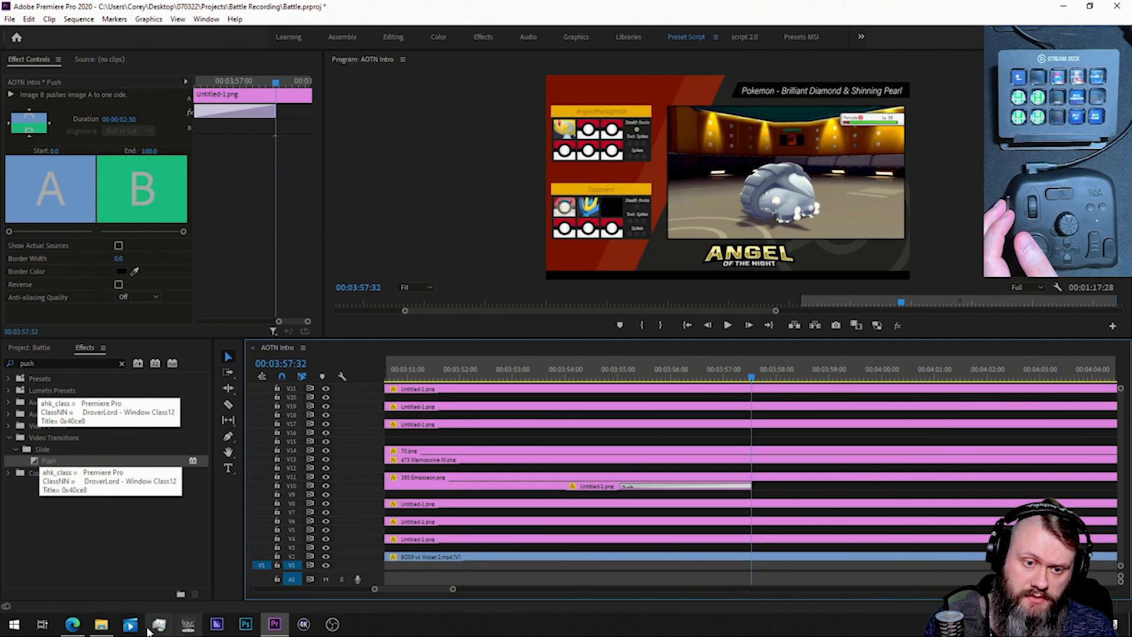
Step: Switch to File Explorer and find the Donphan images in the Brilliant Diamond & Shinning Pearl > Standard > Gen 2 folder
{"action": "left_click", "coordinate": [101, 623]}
{"action": "scroll", "coordinate": [235, 286], "scroll_direction": "up", "scroll_amount": 2}
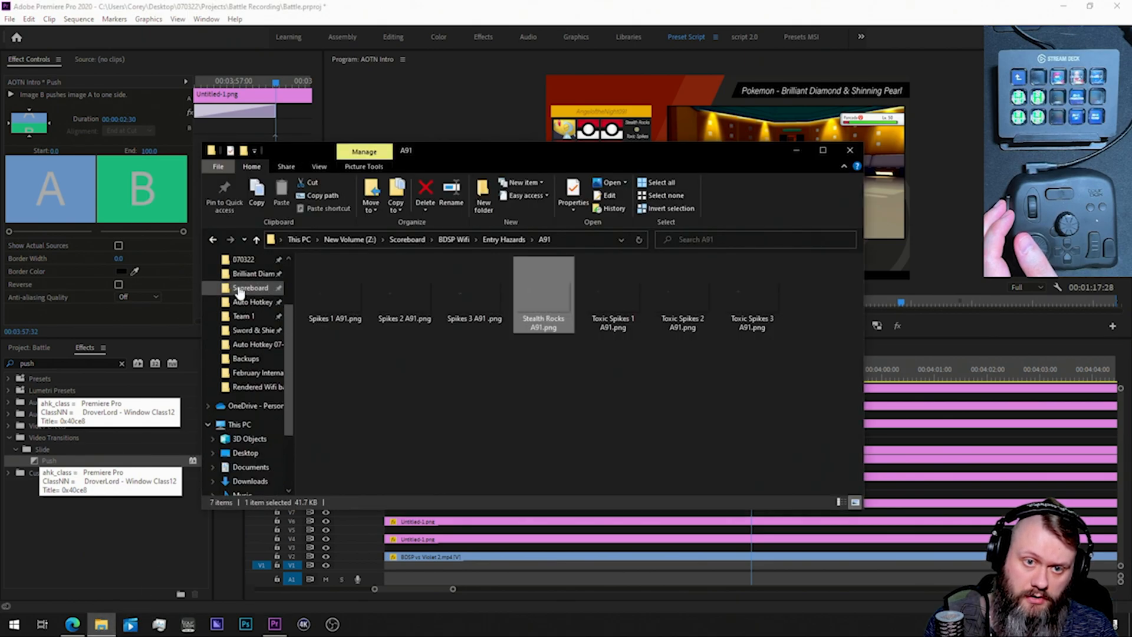
{"action": "left_click", "coordinate": [242, 276]}
{"action": "double_click", "coordinate": [330, 289]}
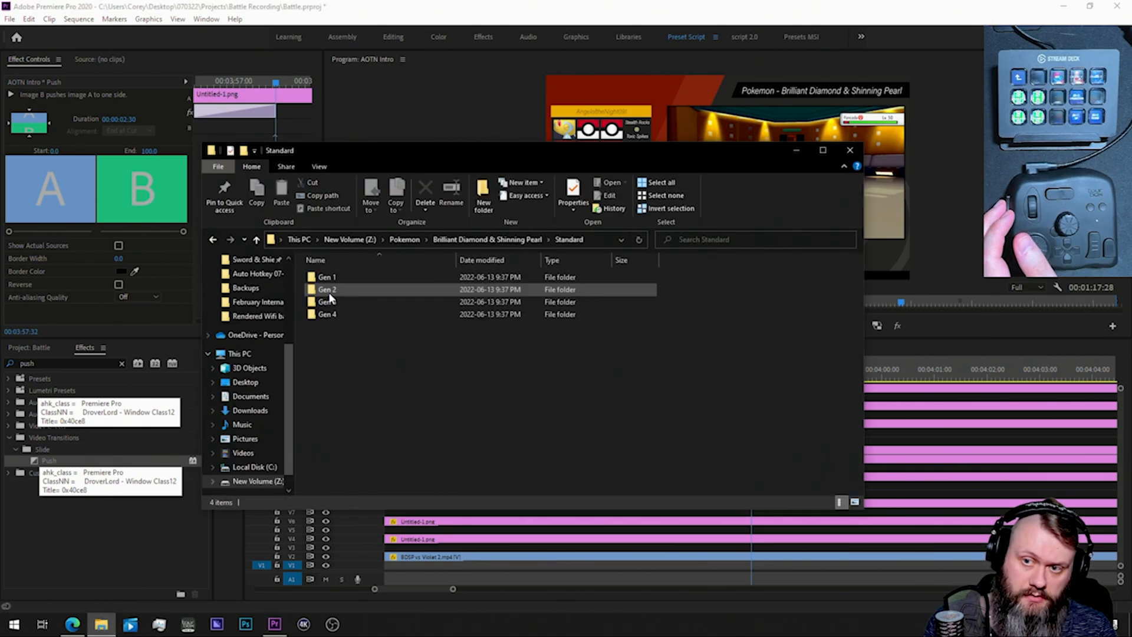
{"action": "double_click", "coordinate": [328, 290]}
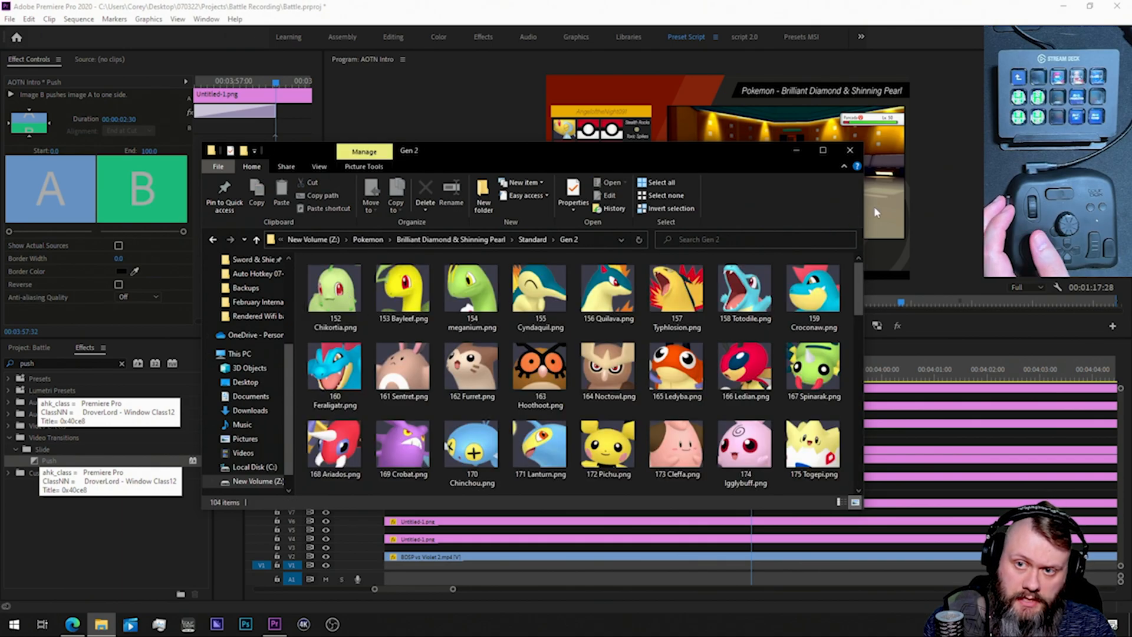
{"action": "scroll", "coordinate": [776, 325], "scroll_direction": "down", "scroll_amount": 5}
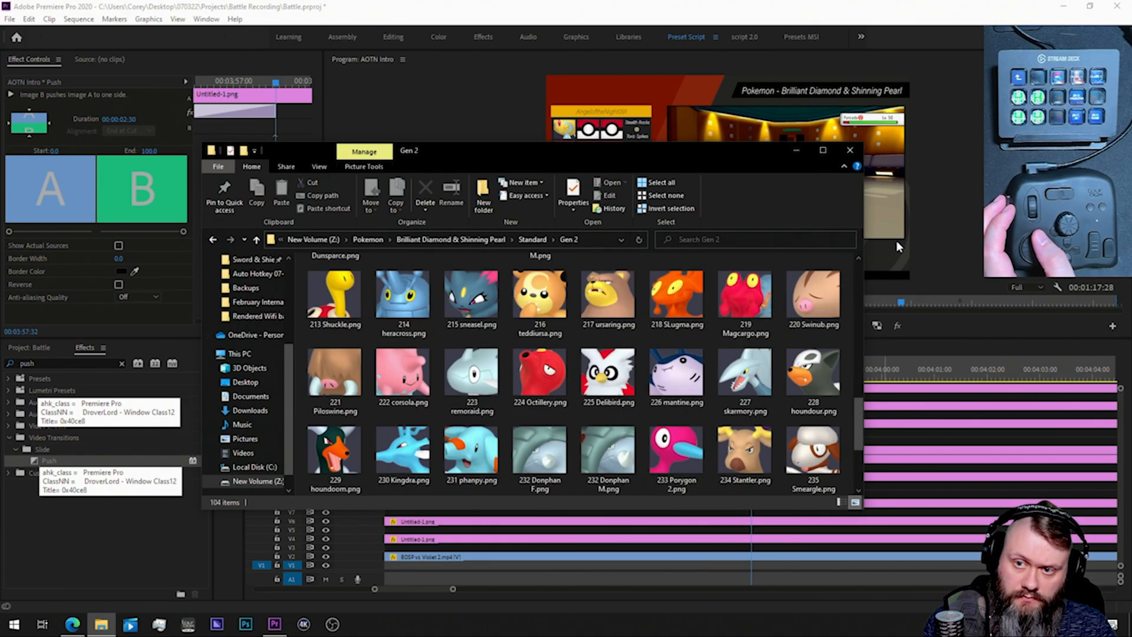
Step: Play the battle footage to 00:04:03:36, and place 232 Donphan F.png from File Explorer on track V9 under the V10 clip's Push transition
{"action": "left_click", "coordinate": [941, 227]}
{"action": "key", "text": "space"}
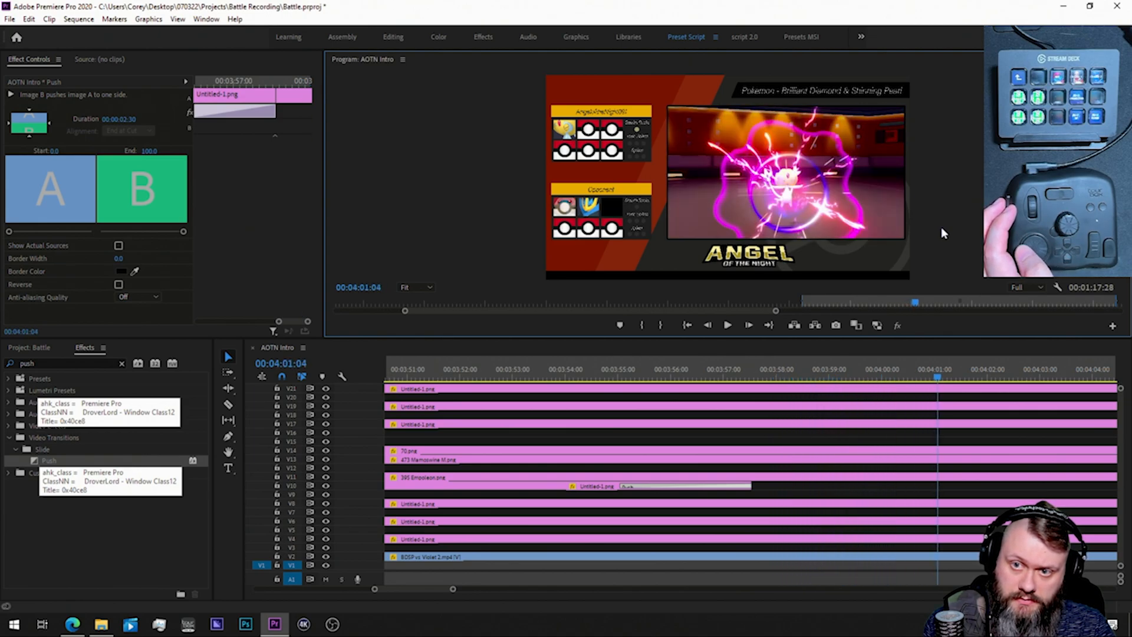
{"action": "key", "text": "space"}
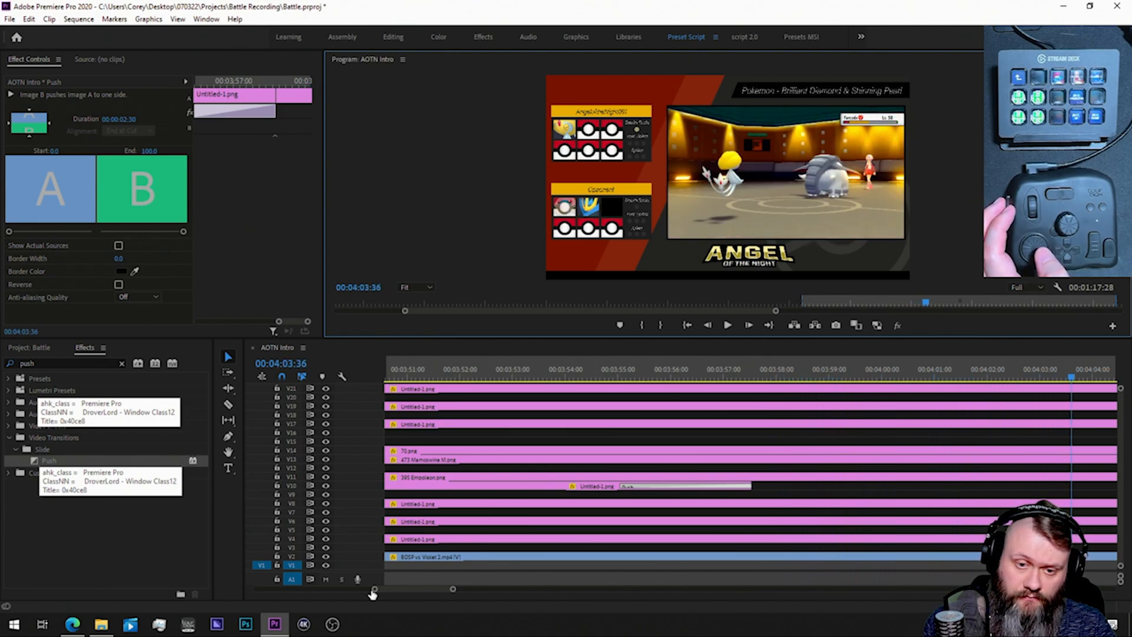
{"action": "left_click", "coordinate": [101, 624]}
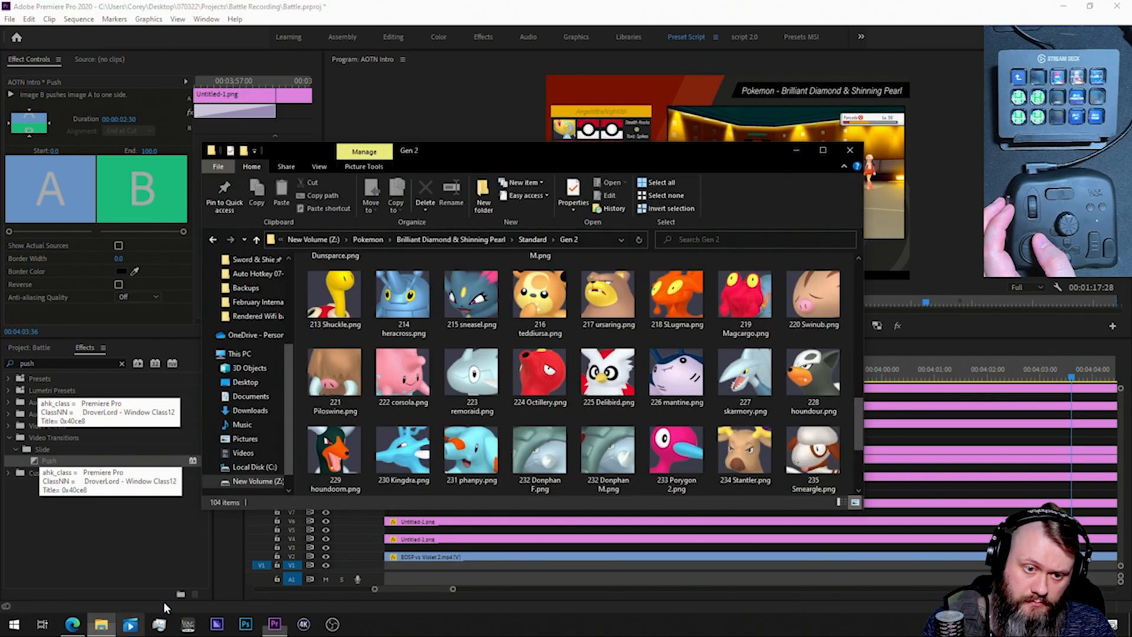
{"action": "left_click_drag", "start_coordinate": [518, 464], "coordinate": [521, 494]}
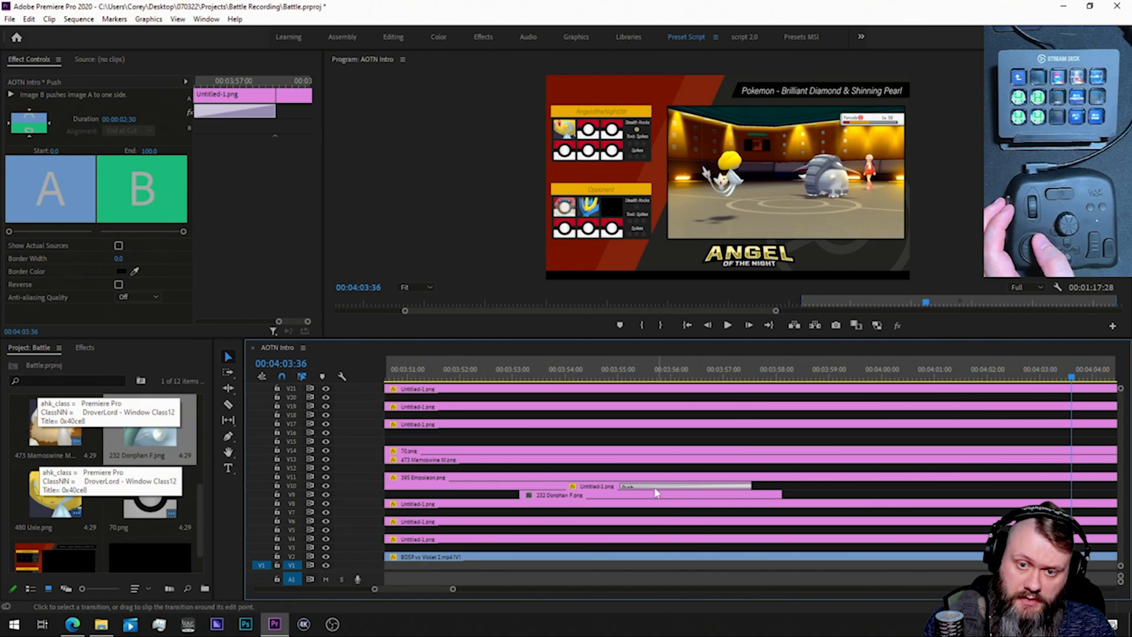
Step: Apply the t2p3 preset to the 232 Donphan F.png clip and check its placement in the overlay at 00:03:55:42
{"action": "scroll", "coordinate": [753, 497], "scroll_direction": "down", "scroll_amount": 5}
{"action": "left_click", "coordinate": [742, 497]}
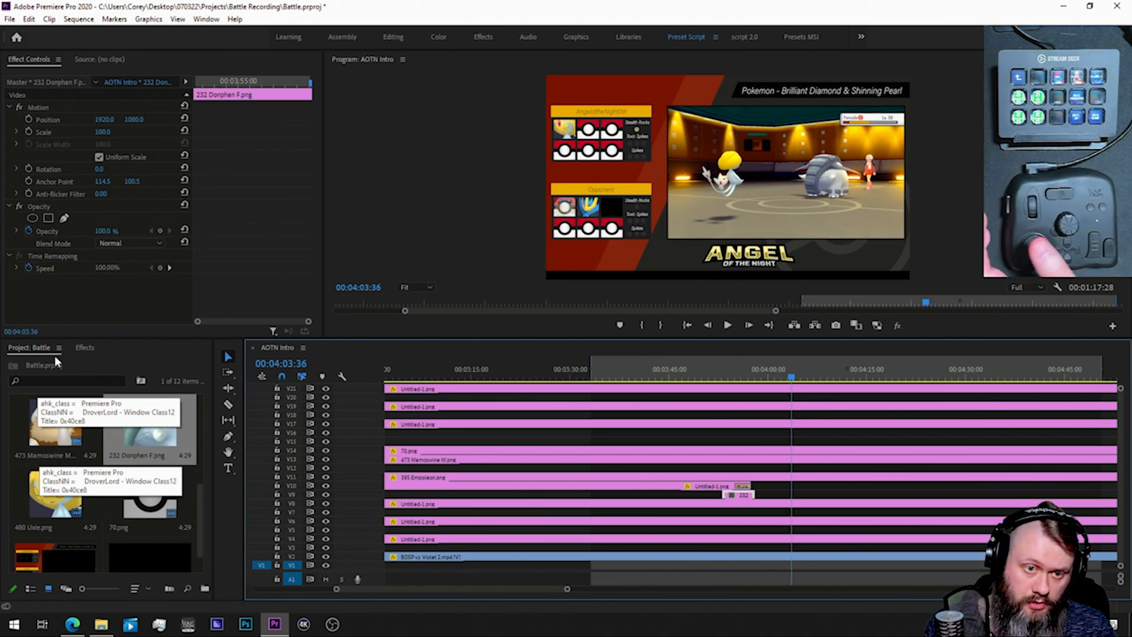
{"action": "left_click", "coordinate": [85, 347]}
{"action": "left_click", "coordinate": [742, 497]}
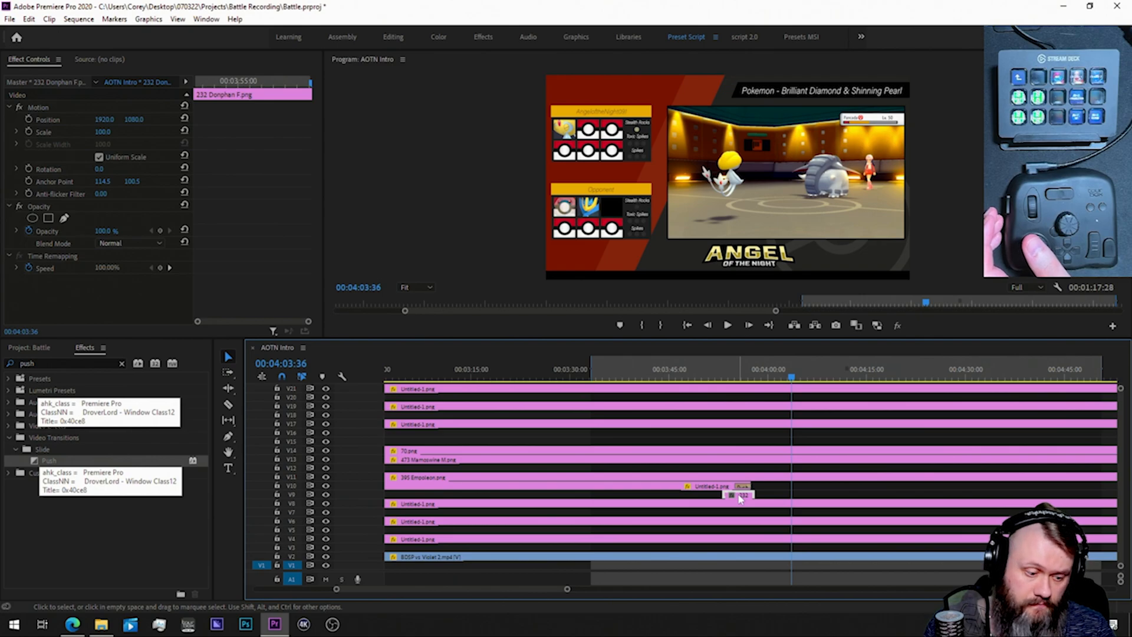
{"action": "left_click", "coordinate": [28, 363]}
{"action": "type", "text": "t2p3"}
{"action": "left_click", "coordinate": [80, 509]}
{"action": "left_click_drag", "start_coordinate": [28, 390], "coordinate": [740, 495]}
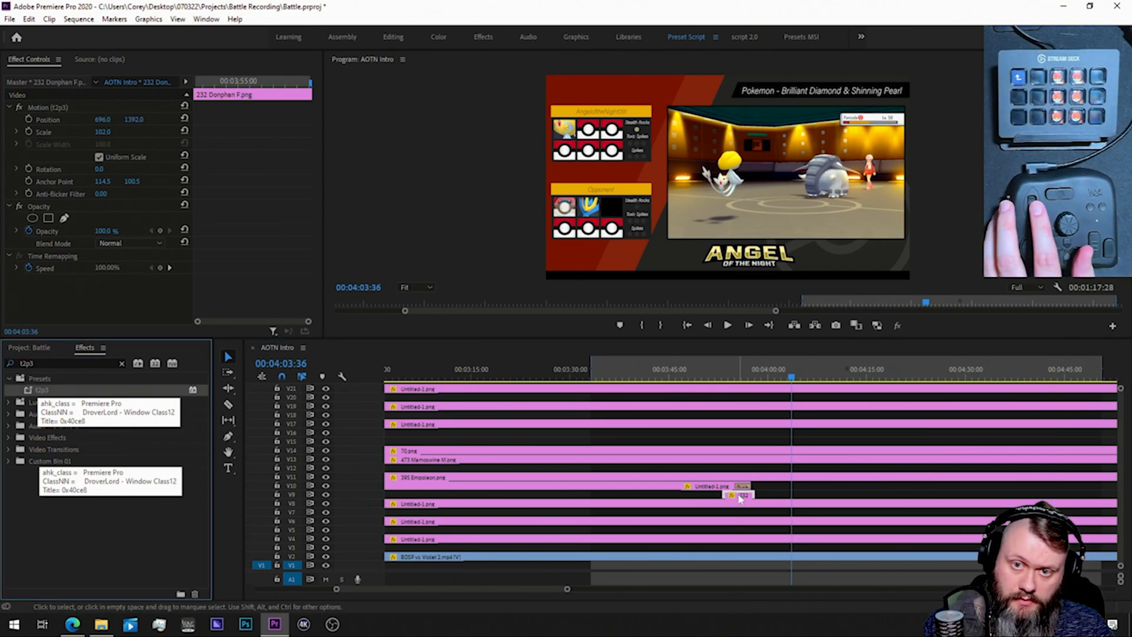
{"action": "left_click", "coordinate": [740, 378]}
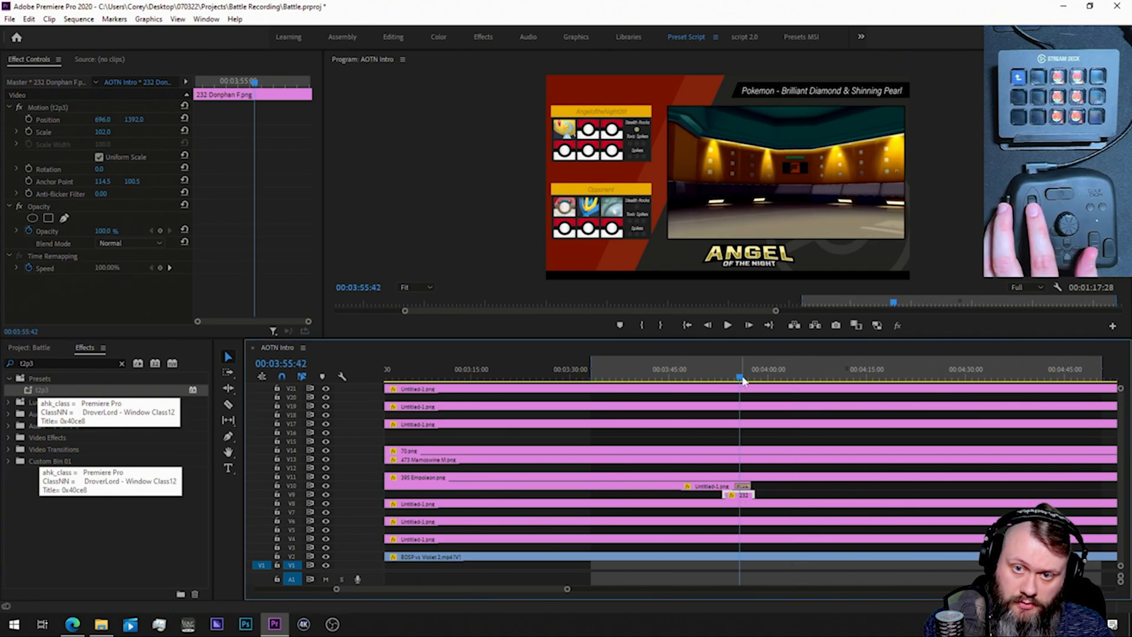
Step: Extend the 232 Donphan F.png clip on track V9 to the shared end of the other overlay clips
{"action": "left_click_drag", "start_coordinate": [752, 495], "coordinate": [948, 494]}
{"action": "key", "text": "minus"}
{"action": "key", "text": "minus"}
{"action": "key", "text": "minus"}
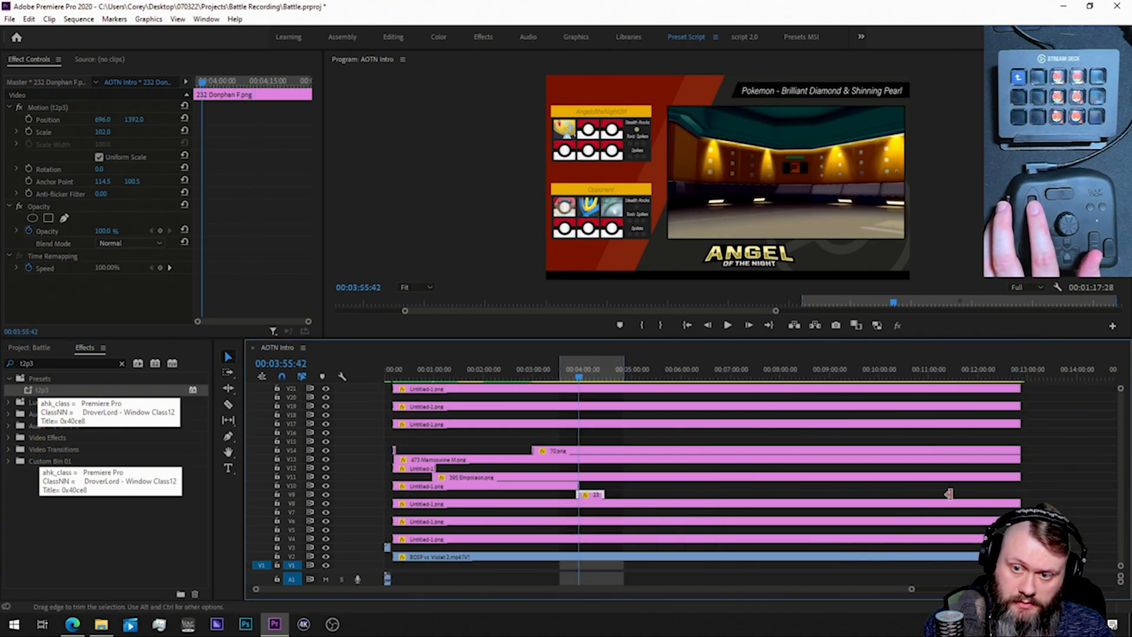
{"action": "left_click_drag", "start_coordinate": [601, 494], "coordinate": [1021, 494]}
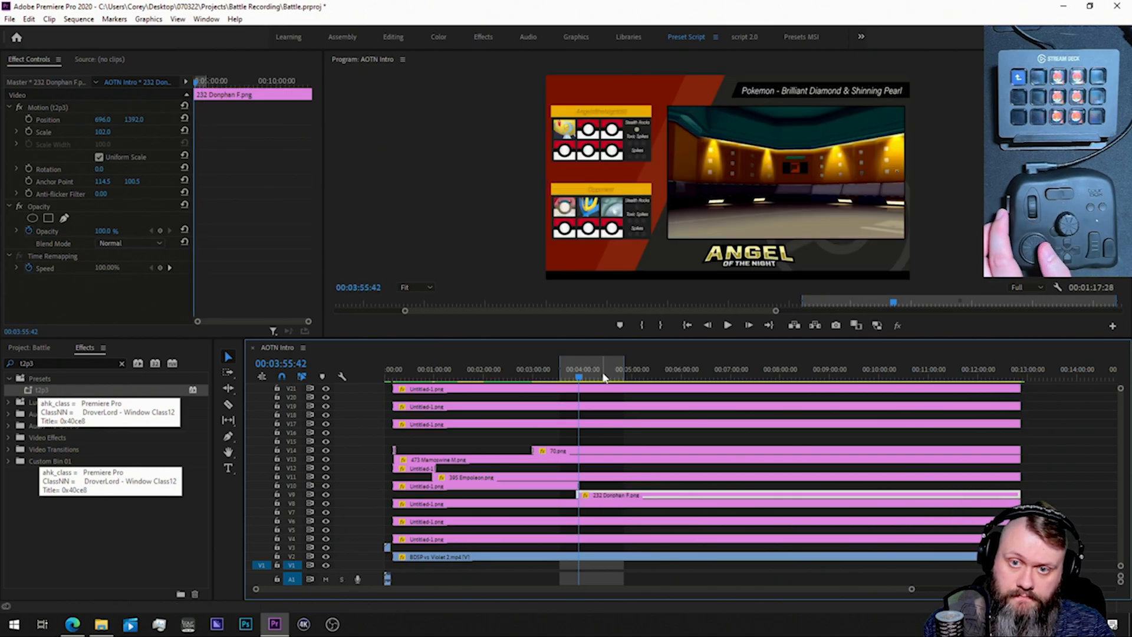
Step: Step back and forth through the frames around 00:03:55:18, continuing to 00:03:59:00, to review the Donphan reveal against the battle footage
{"action": "key", "text": "Left"}
{"action": "key", "text": "Left"}
{"action": "key", "text": "Left"}
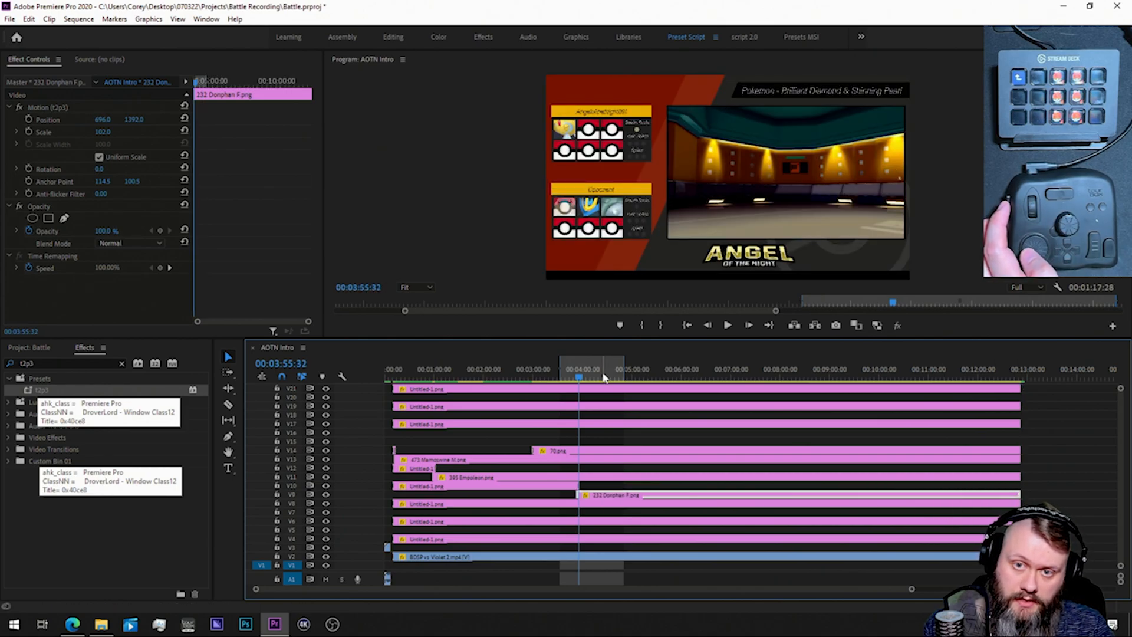
{"action": "key", "text": "Left"}
{"action": "key", "text": "Left"}
{"action": "key", "text": "Left"}
{"action": "key", "text": "Left"}
{"action": "key", "text": "Left"}
{"action": "key", "text": "Left"}
{"action": "key", "text": "Left"}
{"action": "key", "text": "Left"}
{"action": "key", "text": "Left"}
{"action": "key", "text": "Left"}
{"action": "key", "text": "Left"}
{"action": "key", "text": "Left"}
{"action": "key", "text": "Left"}
{"action": "key", "text": "Left"}
{"action": "key", "text": "Left"}
{"action": "key", "text": "Left"}
{"action": "key", "text": "Left"}
{"action": "key", "text": "Left"}
{"action": "key", "text": "Left"}
{"action": "key", "text": "Left"}
{"action": "key", "text": "Right"}
{"action": "key", "text": "Right"}
{"action": "key", "text": "Right"}
{"action": "key", "text": "Right"}
{"action": "key", "text": "Right"}
{"action": "key", "text": "Right"}
{"action": "key", "text": "Right"}
{"action": "key", "text": "Right"}
{"action": "key", "text": "Right"}
{"action": "key", "text": "Right"}
{"action": "key", "text": "Right"}
{"action": "key", "text": "Right"}
{"action": "key", "text": "Right"}
{"action": "key", "text": "Right"}
{"action": "key", "text": "Right"}
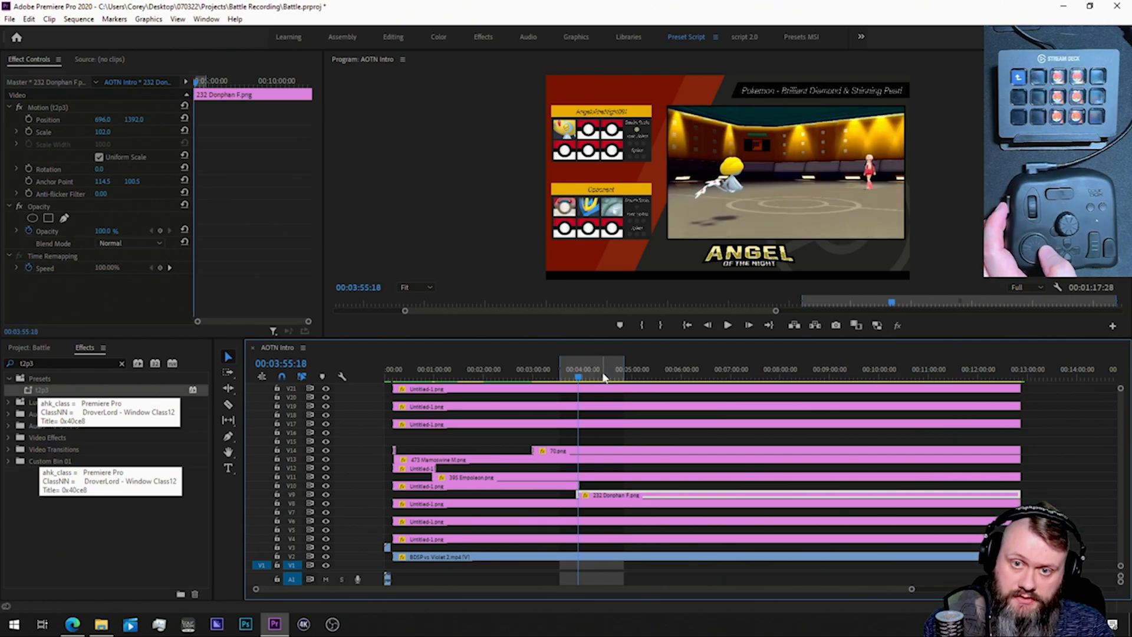
{"action": "key", "text": "Right"}
{"action": "key", "text": "Right"}
{"action": "key", "text": "Right"}
{"action": "key", "text": "Right"}
{"action": "key", "text": "Right"}
{"action": "key", "text": "Right"}
{"action": "key", "text": "Right"}
{"action": "key", "text": "Right"}
{"action": "key", "text": "Right"}
{"action": "key", "text": "Right"}
{"action": "key", "text": "Right"}
{"action": "key", "text": "Right"}
{"action": "key", "text": "Right"}
{"action": "key", "text": "Right"}
{"action": "key", "text": "Right"}
{"action": "key", "text": "Right"}
{"action": "key", "text": "Right"}
{"action": "key", "text": "Right"}
{"action": "key", "text": "Right"}
{"action": "key", "text": "Right"}
{"action": "key", "text": "Right"}
{"action": "key", "text": "Right"}
{"action": "key", "text": "shift+Right"}
{"action": "key", "text": "shift+Right"}
{"action": "key", "text": "shift+Right"}
{"action": "key", "text": "shift+Right"}
{"action": "key", "text": "shift+Right"}
{"action": "key", "text": "shift+Right"}
{"action": "key", "text": "shift+Right"}
{"action": "key", "text": "shift+Right"}
{"action": "key", "text": "shift+Right"}
{"action": "key", "text": "shift+Right"}
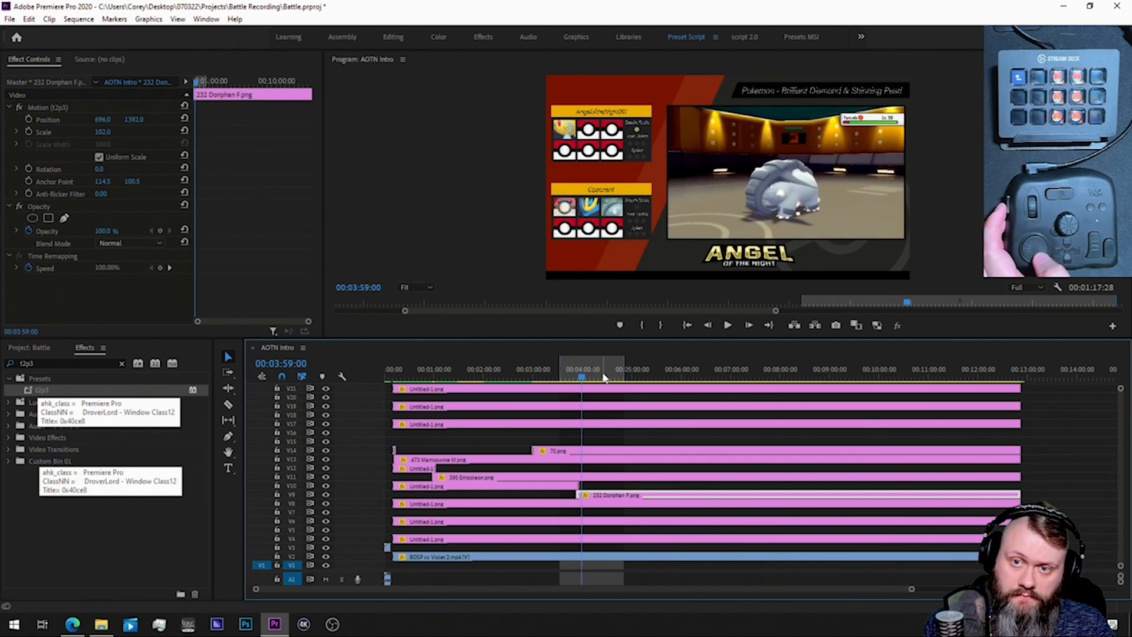
Step: Shift the work area to start at about 00:04:00 and render its previews
{"action": "key", "text": "shift+Right"}
{"action": "key", "text": "shift+Right"}
{"action": "key", "text": "shift+Right"}
{"action": "key", "text": "shift+Right"}
{"action": "key", "text": "shift+Right"}
{"action": "key", "text": "shift+Right"}
{"action": "key", "text": "shift+Right"}
{"action": "key", "text": "shift+Right"}
{"action": "key", "text": "shift+Right"}
{"action": "key", "text": "shift+Right"}
{"action": "key", "text": "shift+Right"}
{"action": "key", "text": "shift+Right"}
{"action": "key", "text": "shift+Right"}
{"action": "key", "text": "shift+Right"}
{"action": "key", "text": "shift+Right"}
{"action": "key", "text": "shift+Right"}
{"action": "key", "text": "shift+Right"}
{"action": "left_click_drag", "start_coordinate": [594, 369], "coordinate": [614, 369]}
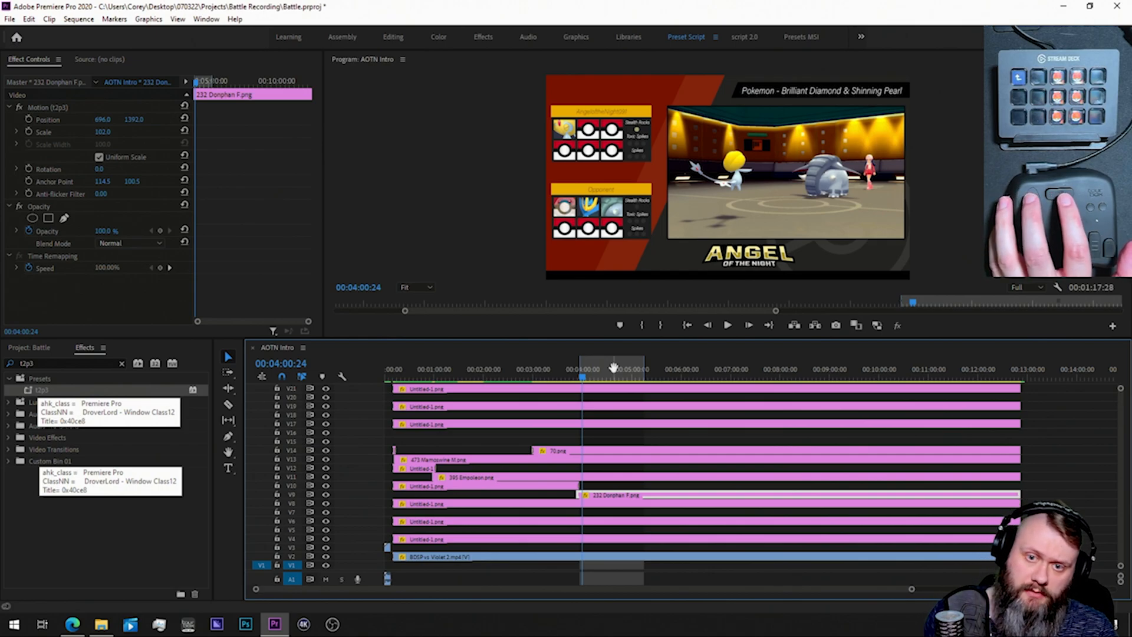
{"action": "key", "text": "Return"}
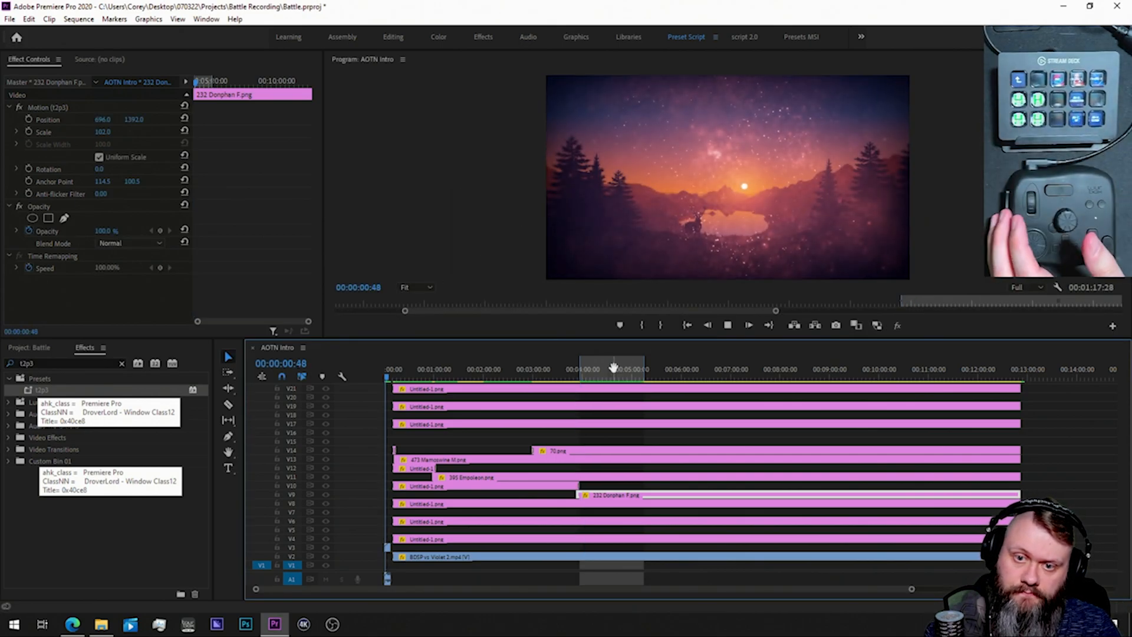
Step: Stop the intro playback and play the battle footage from 00:03:59:41 to 00:04:23:06
{"action": "left_click", "coordinate": [728, 327]}
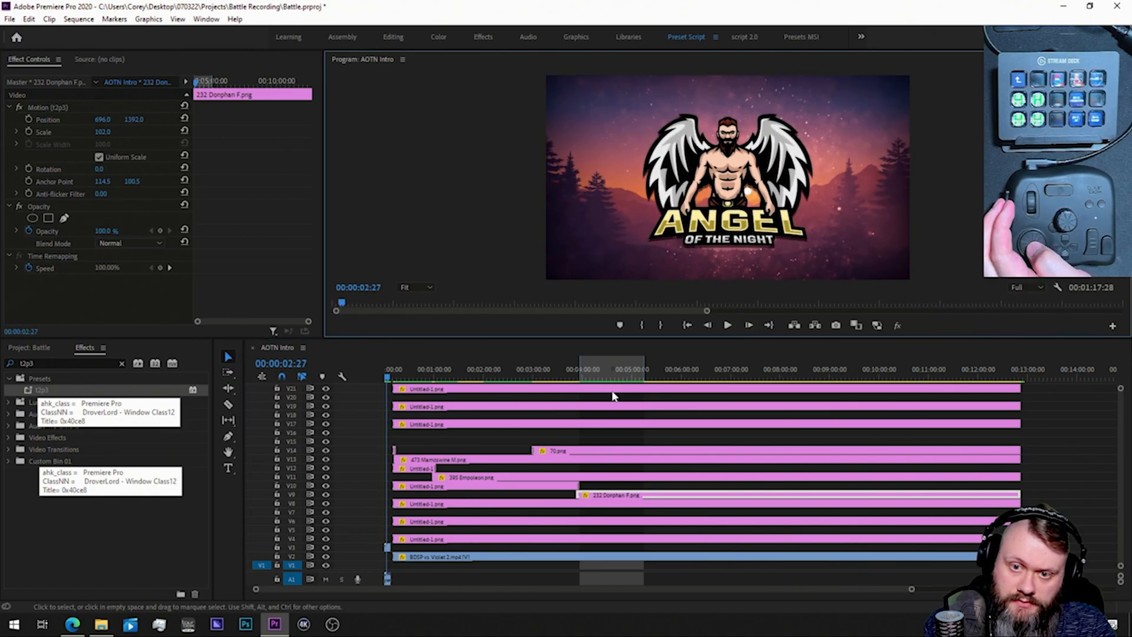
{"action": "left_click", "coordinate": [583, 381]}
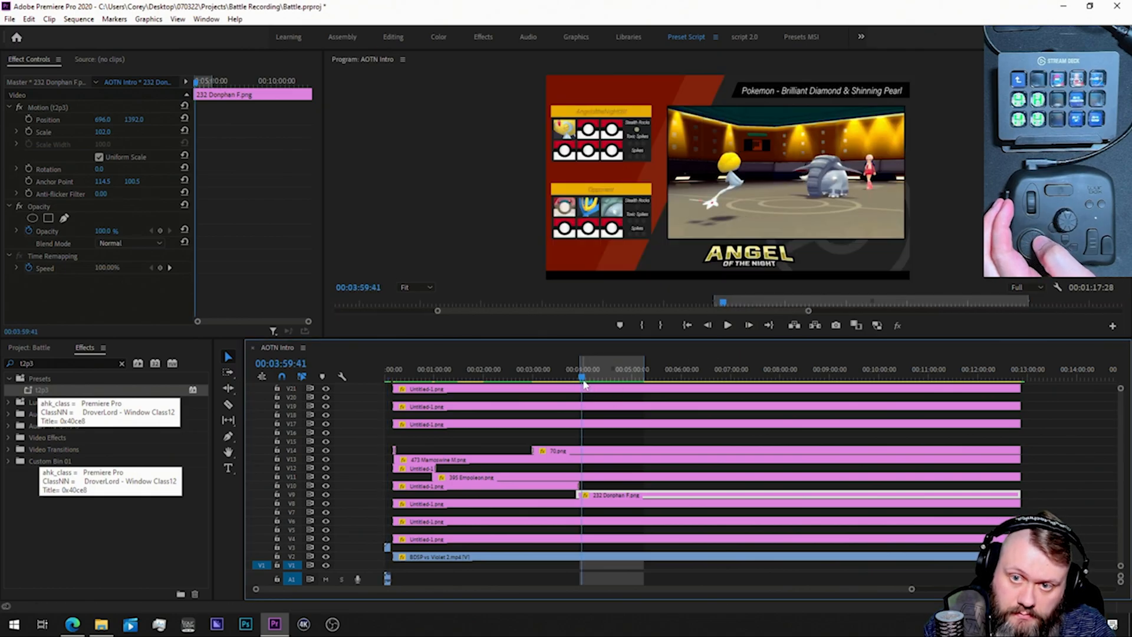
{"action": "key", "text": "space"}
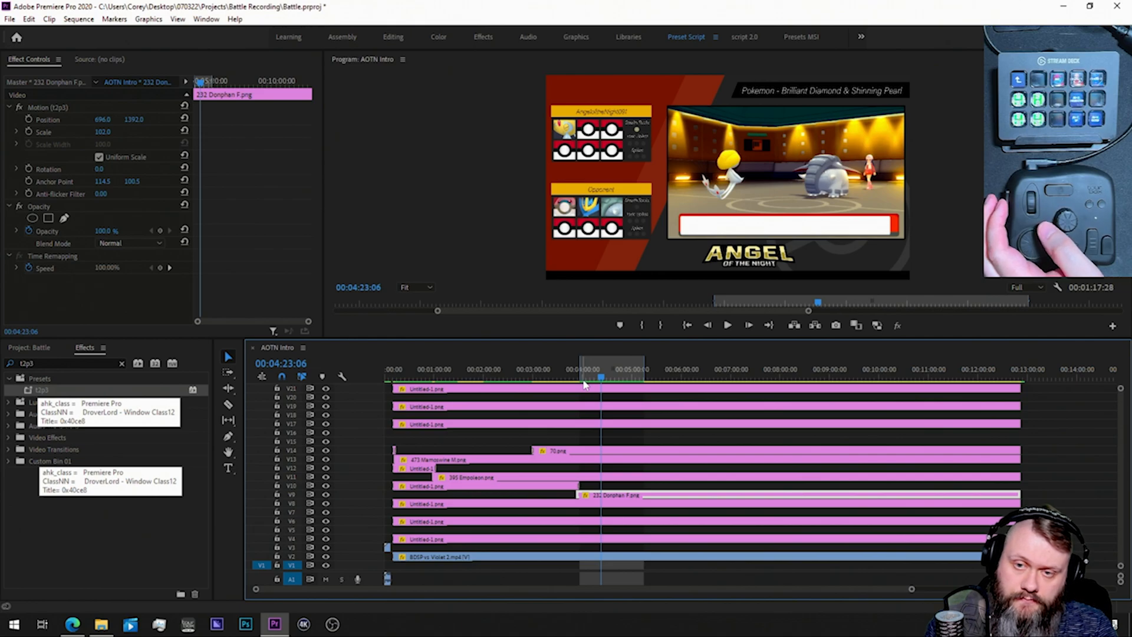
Step: Step back and forth frame by frame through the "Uxie fainted!" message and park the playhead at 00:04:22:38
{"action": "key", "text": "Left"}
{"action": "key", "text": "Left"}
{"action": "key", "text": "Left"}
{"action": "key", "text": "Left"}
{"action": "key", "text": "Left"}
{"action": "key", "text": "Left"}
{"action": "key", "text": "Left"}
{"action": "key", "text": "Left"}
{"action": "key", "text": "Right"}
{"action": "key", "text": "Right"}
{"action": "key", "text": "Right"}
{"action": "key", "text": "Right"}
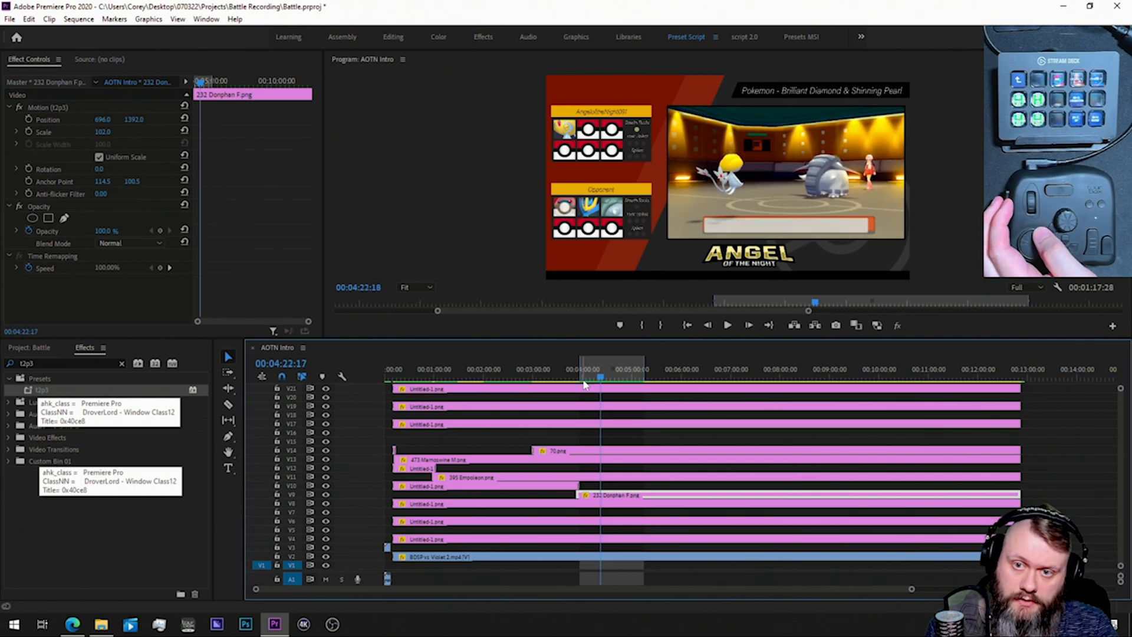
{"action": "key", "text": "Left"}
{"action": "key", "text": "Left"}
{"action": "key", "text": "Left"}
{"action": "key", "text": "Left"}
{"action": "key", "text": "Left"}
{"action": "key", "text": "Left"}
{"action": "key", "text": "Right"}
{"action": "key", "text": "Right"}
{"action": "key", "text": "Right"}
{"action": "key", "text": "Right"}
{"action": "key", "text": "Right"}
{"action": "key", "text": "Right"}
{"action": "key", "text": "Right"}
{"action": "key", "text": "Right"}
{"action": "key", "text": "Right"}
{"action": "key", "text": "Right"}
{"action": "key", "text": "Right"}
{"action": "key", "text": "Right"}
{"action": "key", "text": "Right"}
{"action": "key", "text": "Right"}
{"action": "key", "text": "Right"}
{"action": "key", "text": "Right"}
{"action": "key", "text": "Right"}
{"action": "key", "text": "Right"}
{"action": "key", "text": "Right"}
{"action": "key", "text": "Right"}
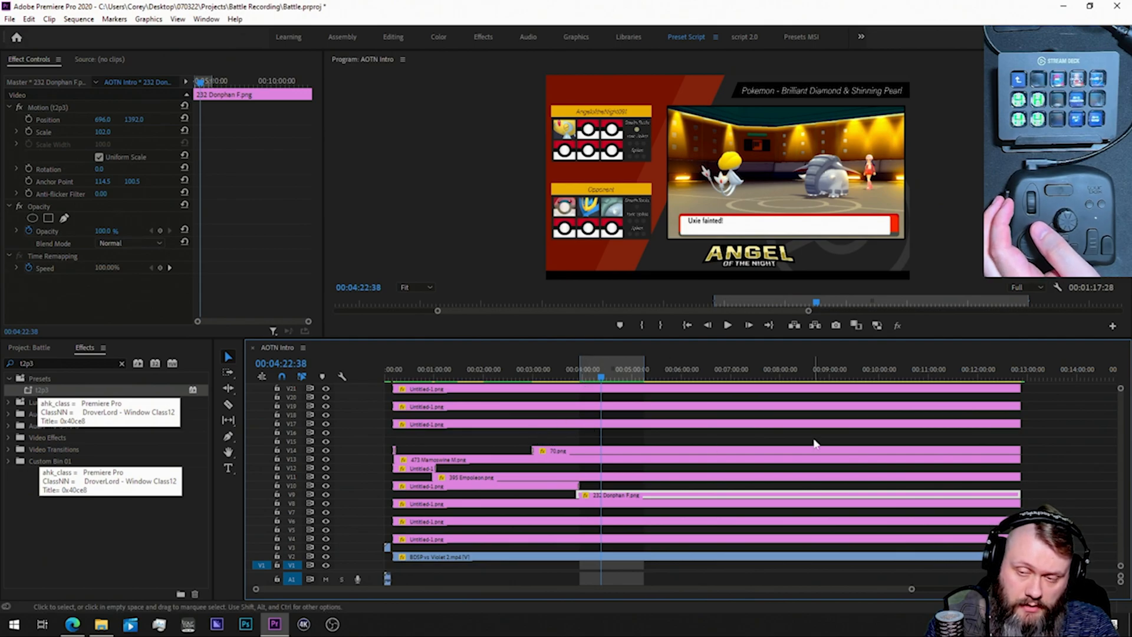
Step: Place 70.png from the project on track V27 at 00:04:22:38 and extend it to the other overlay clips' shared end
{"action": "scroll", "coordinate": [1121, 427], "scroll_direction": "up", "scroll_amount": 3}
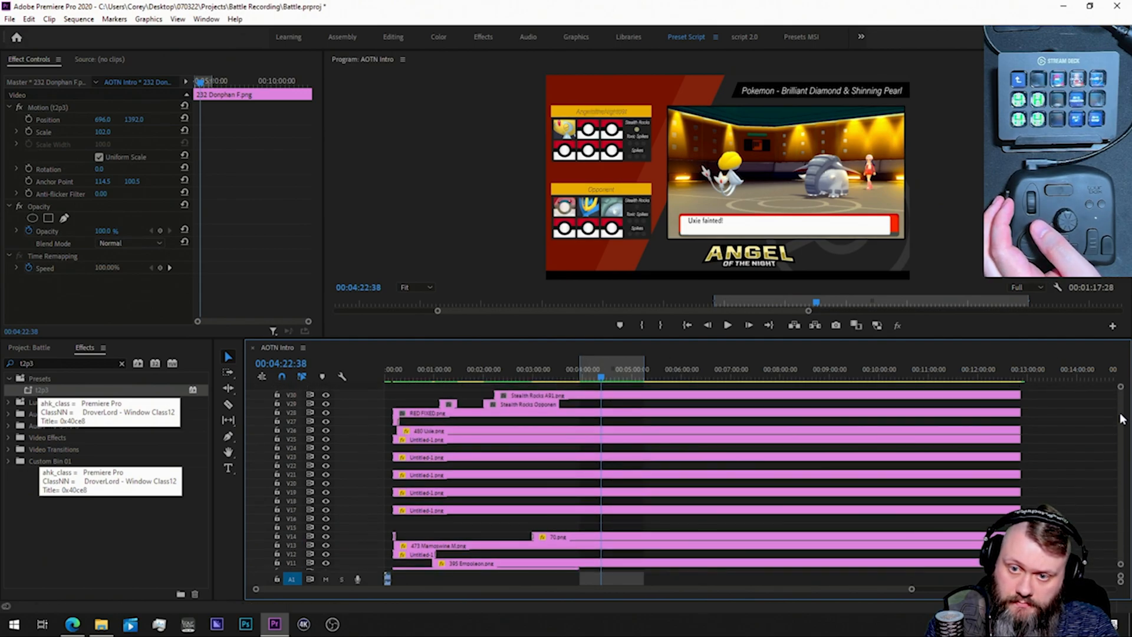
{"action": "left_click", "coordinate": [39, 348]}
{"action": "scroll", "coordinate": [66, 521], "scroll_direction": "up", "scroll_amount": 2}
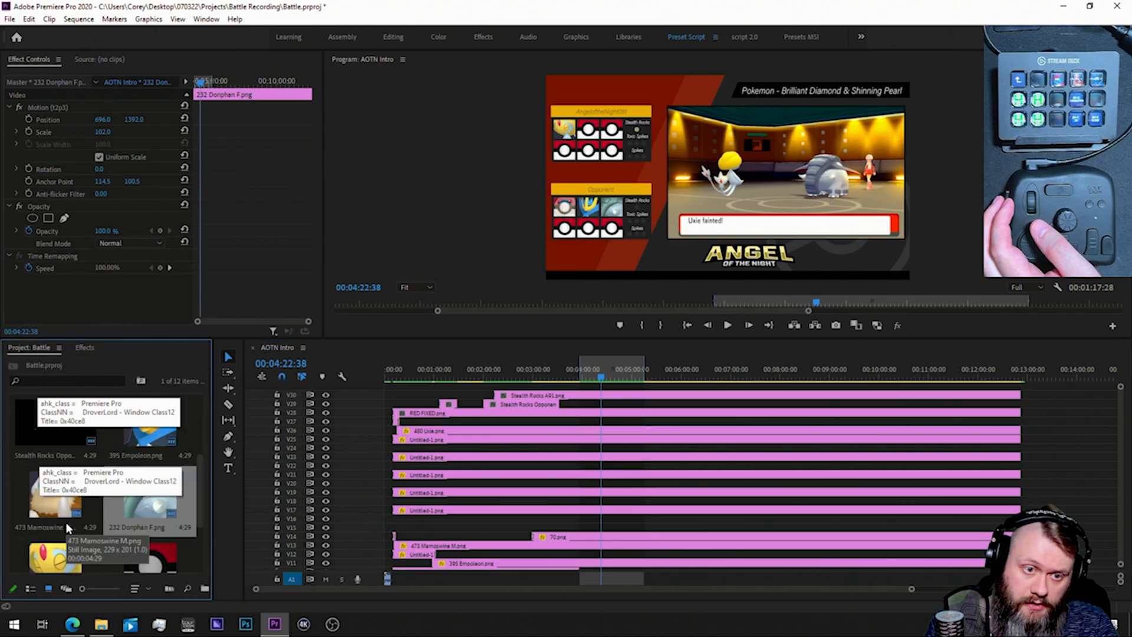
{"action": "left_click_drag", "start_coordinate": [151, 572], "coordinate": [1021, 428]}
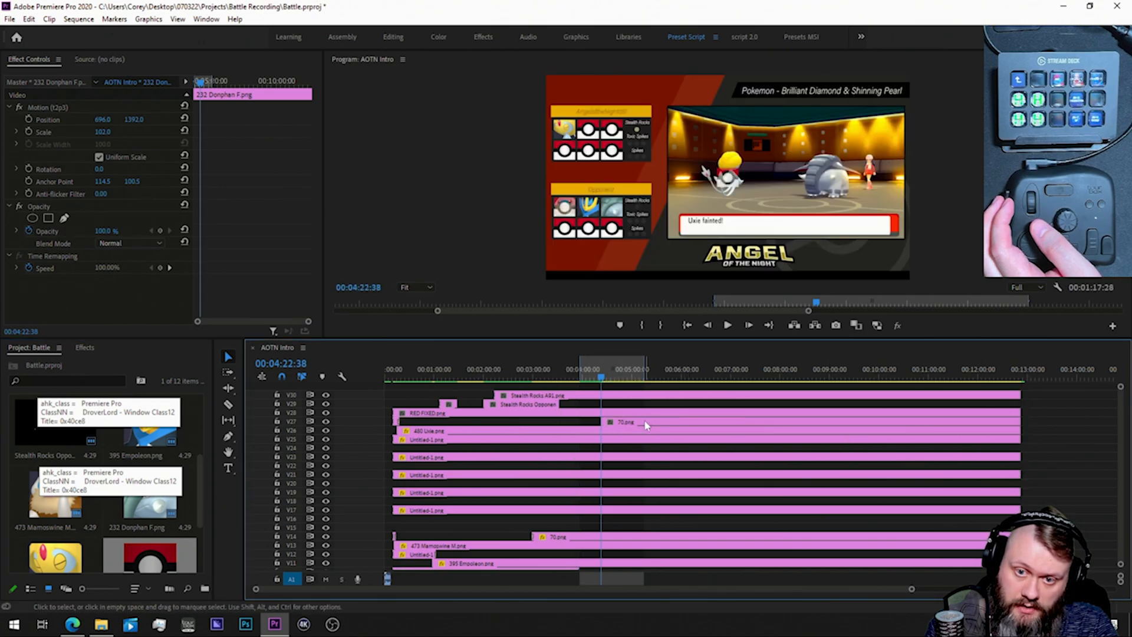
Step: Apply the t1p1 preset to the new 70.png clip on track V27
{"action": "left_click", "coordinate": [85, 348]}
{"action": "left_click", "coordinate": [632, 425]}
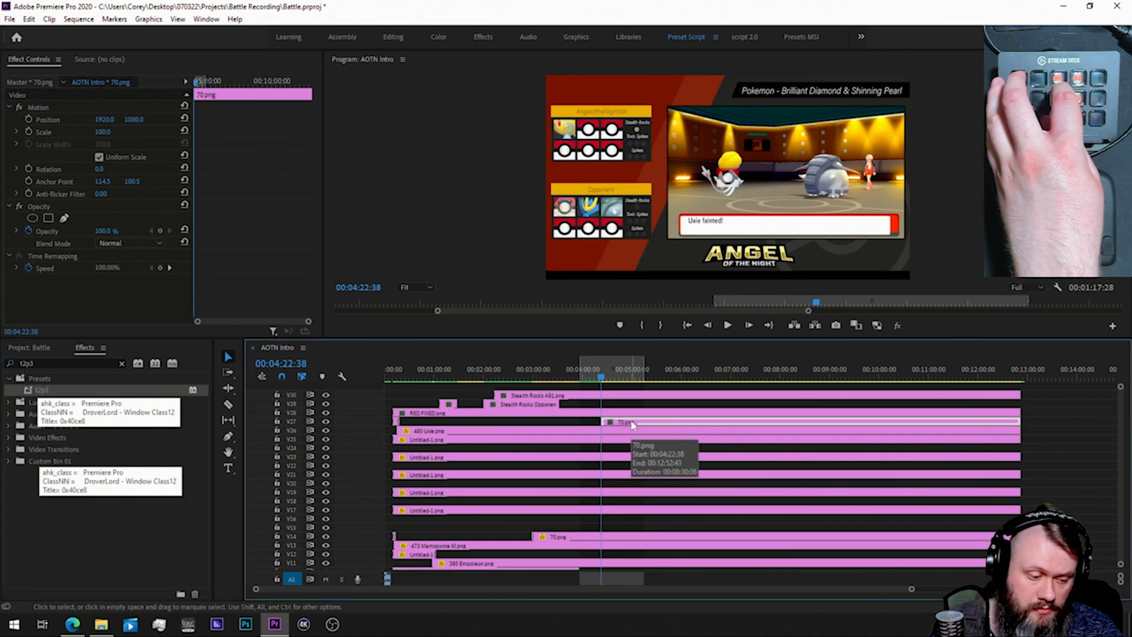
{"action": "key", "text": "shift+f"}
{"action": "type", "text": "t1p1"}
{"action": "left_click_drag", "start_coordinate": [28, 389], "coordinate": [632, 424]}
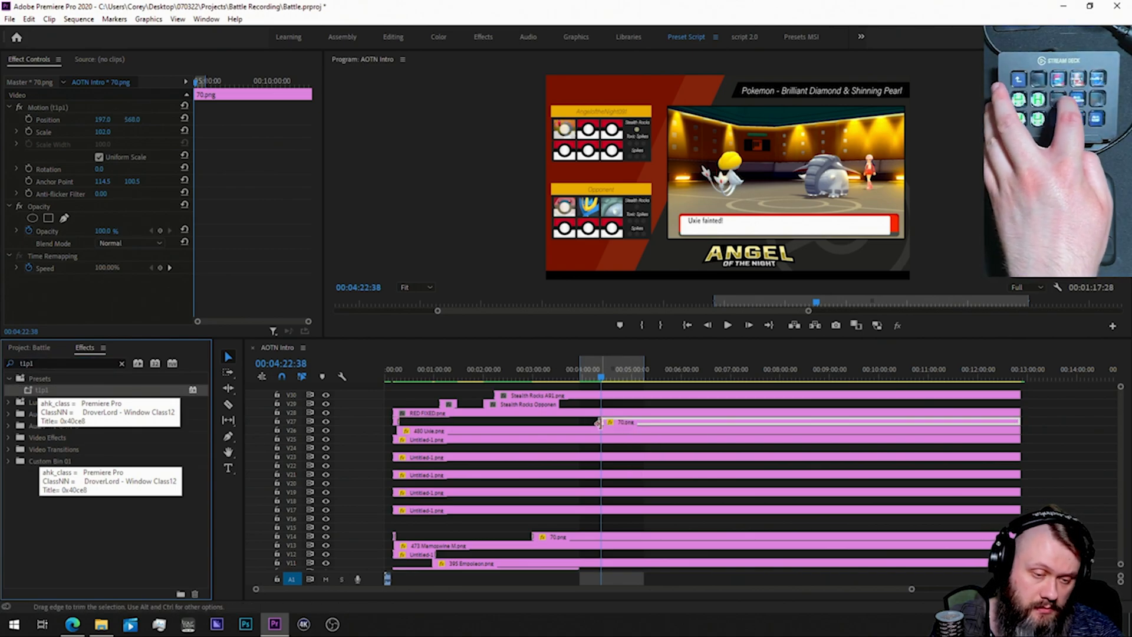
Step: Add a Push transition to the start of the 70.png clip on track V27
{"action": "left_click", "coordinate": [609, 427]}
{"action": "key", "text": "ctrl+shift+a"}
{"action": "key", "text": "shift+f"}
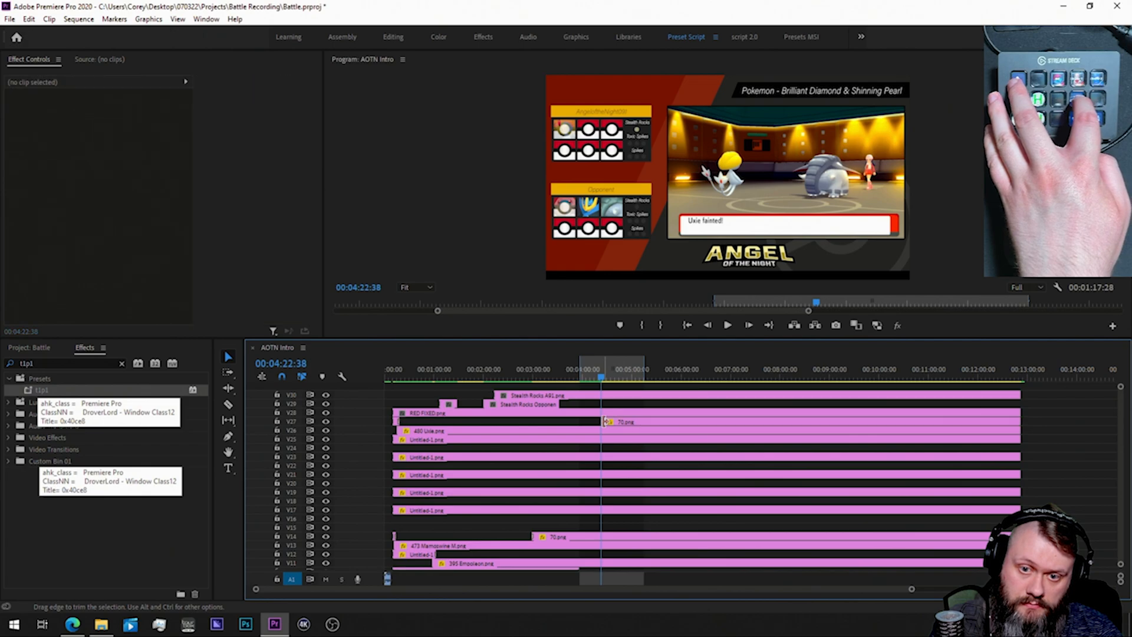
{"action": "type", "text": "push"}
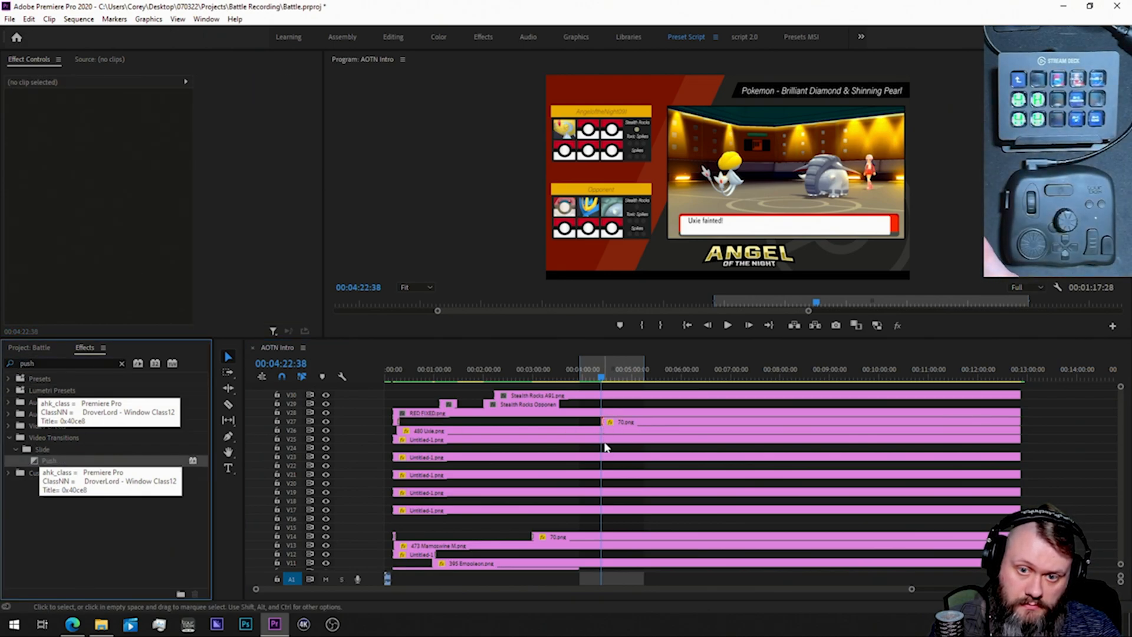
Step: Set the V27 clip's Push transition to run from north to south with a duration of 00:00:02:30
{"action": "key", "text": "="}
{"action": "key", "text": "="}
{"action": "key", "text": "="}
{"action": "key", "text": "="}
{"action": "key", "text": "="}
{"action": "key", "text": "="}
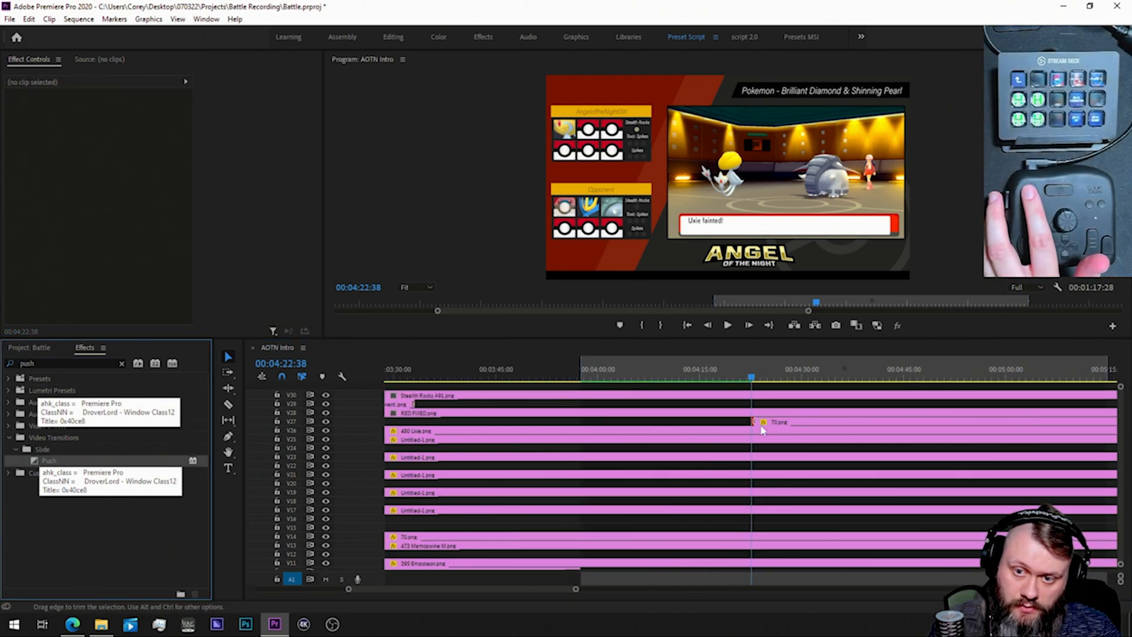
{"action": "left_click", "coordinate": [765, 422]}
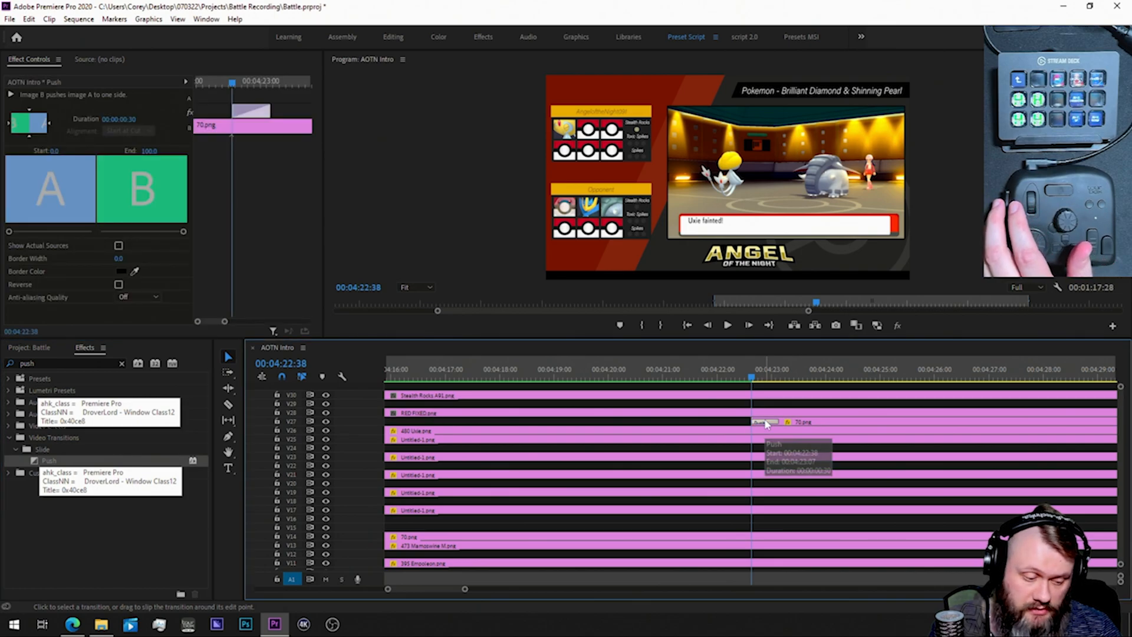
{"action": "key", "text": "shift+5"}
{"action": "left_click", "coordinate": [29, 110]}
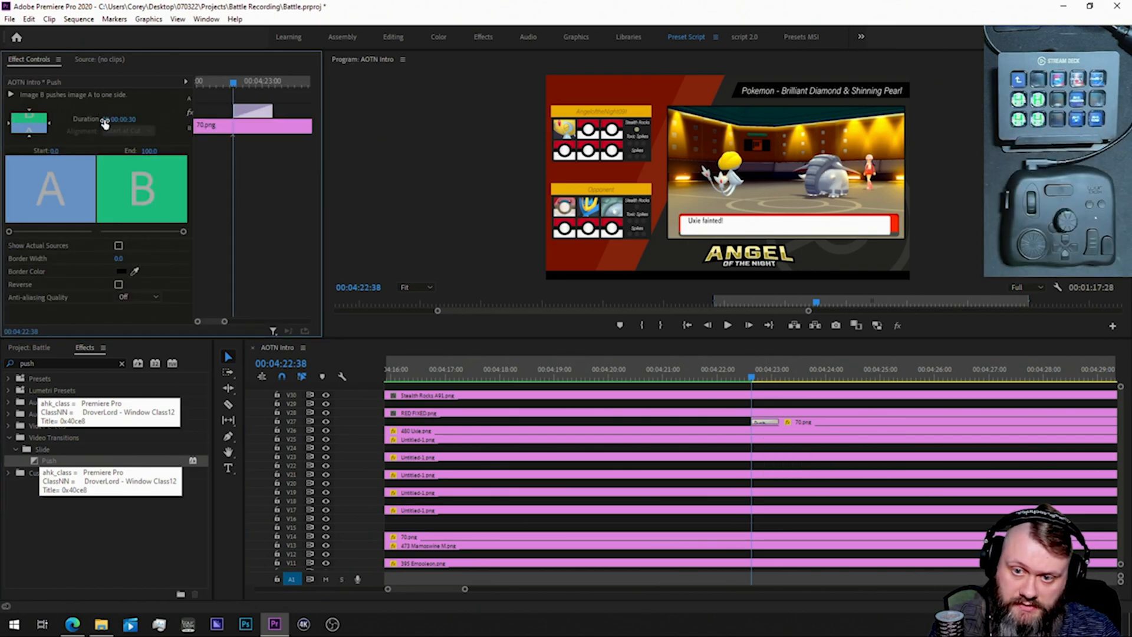
{"action": "left_click", "coordinate": [107, 119]}
{"action": "type", "text": "230"}
{"action": "key", "text": "Return"}
{"action": "key", "text": "shift+3"}
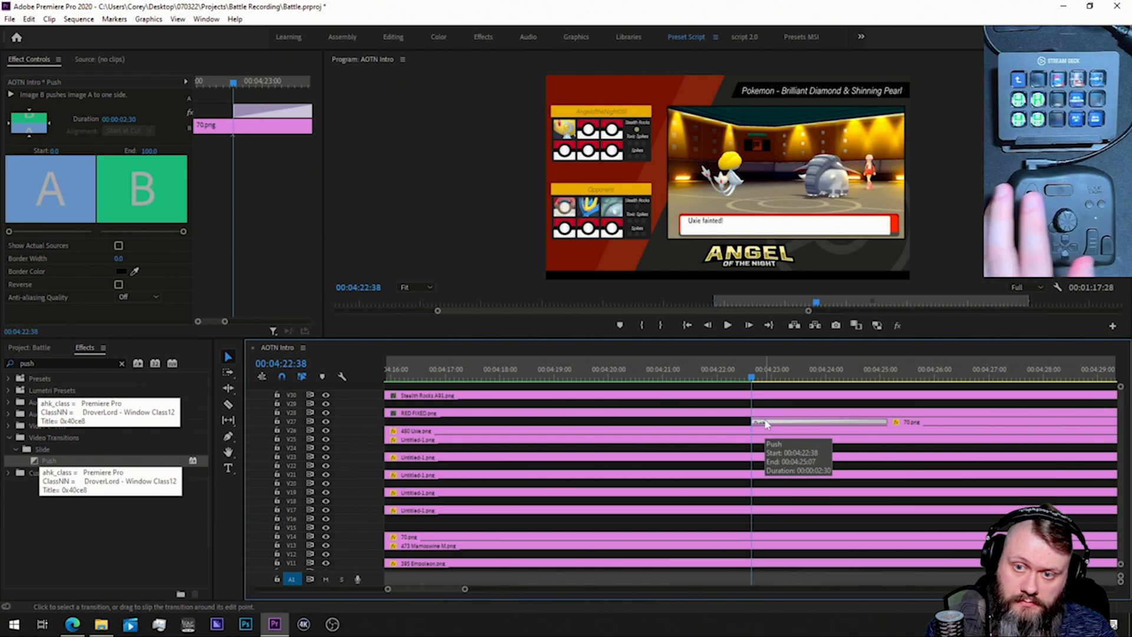
Step: Shift the work area to start at 00:04:22:38 and play the battle footage to 00:04:34:51
{"action": "key", "text": "-"}
{"action": "key", "text": "-"}
{"action": "key", "text": "-"}
{"action": "key", "text": "-"}
{"action": "left_click_drag", "start_coordinate": [800, 367], "coordinate": [885, 367]}
{"action": "key", "text": "space"}
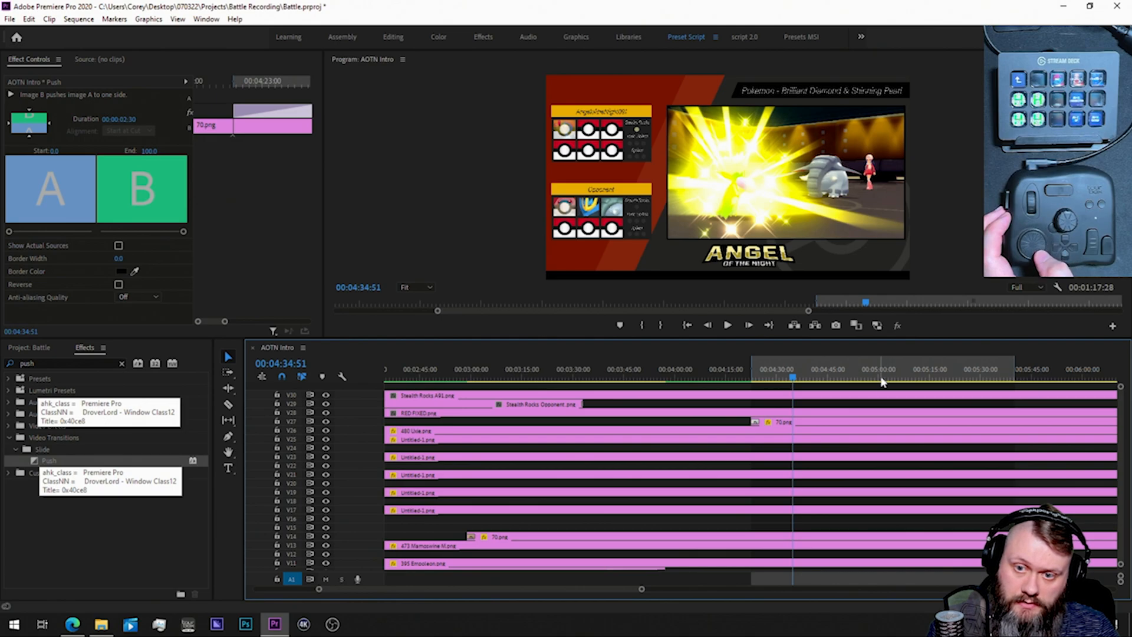
Step: Split the Untitled-1.png clip on track V25 at 00:04:34:51 and delete the part after the cut
{"action": "key", "text": "c"}
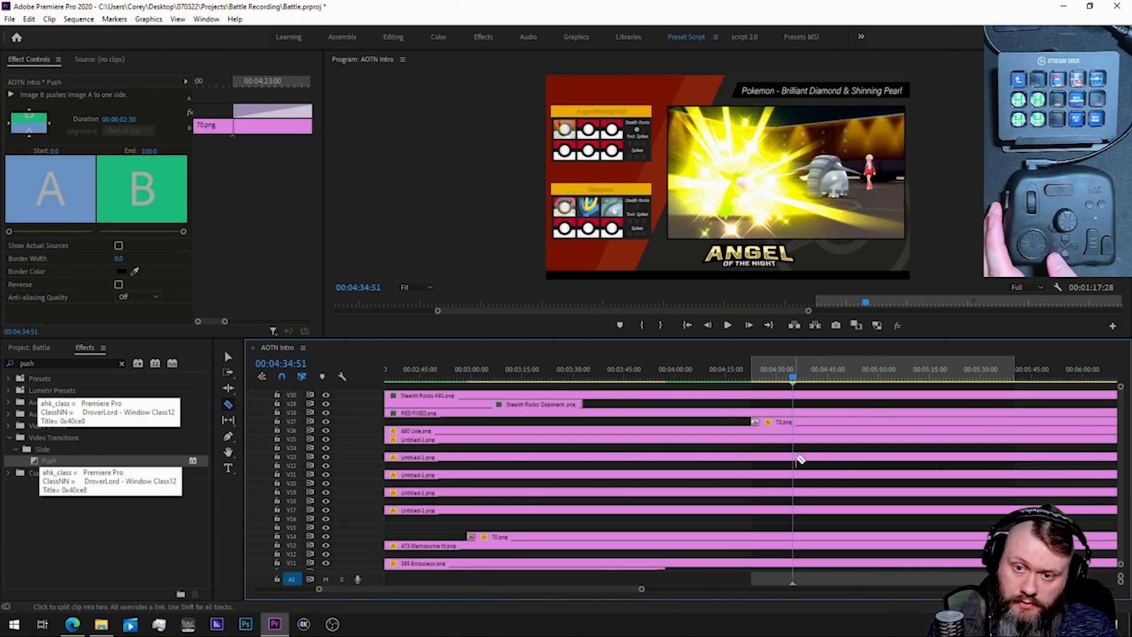
{"action": "left_click", "coordinate": [795, 439]}
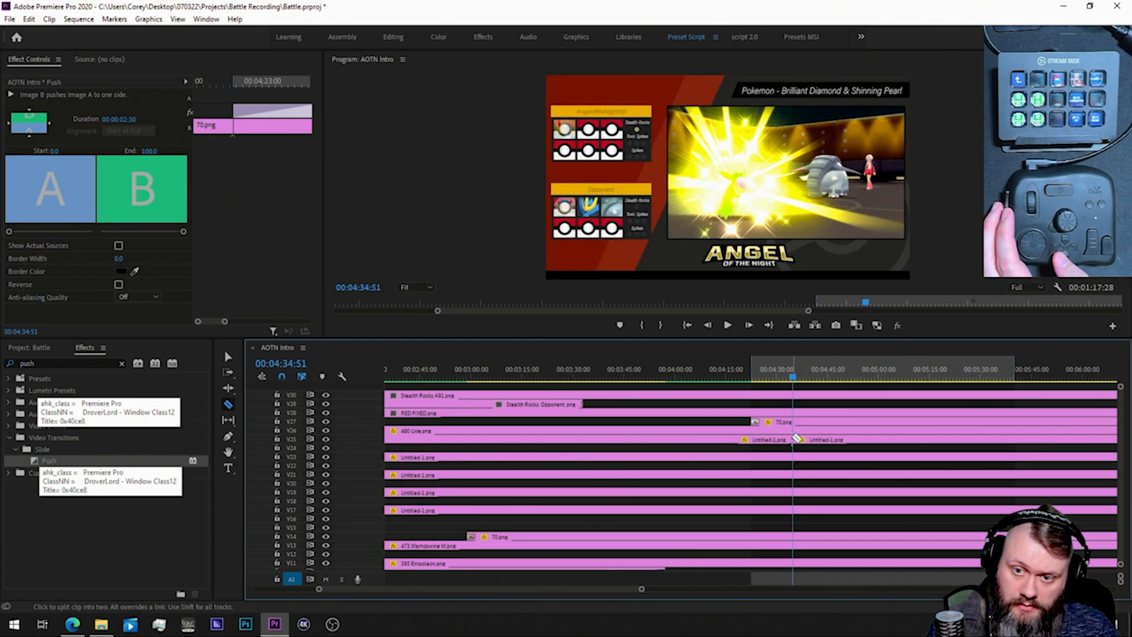
{"action": "key", "text": "v"}
{"action": "left_click", "coordinate": [803, 440]}
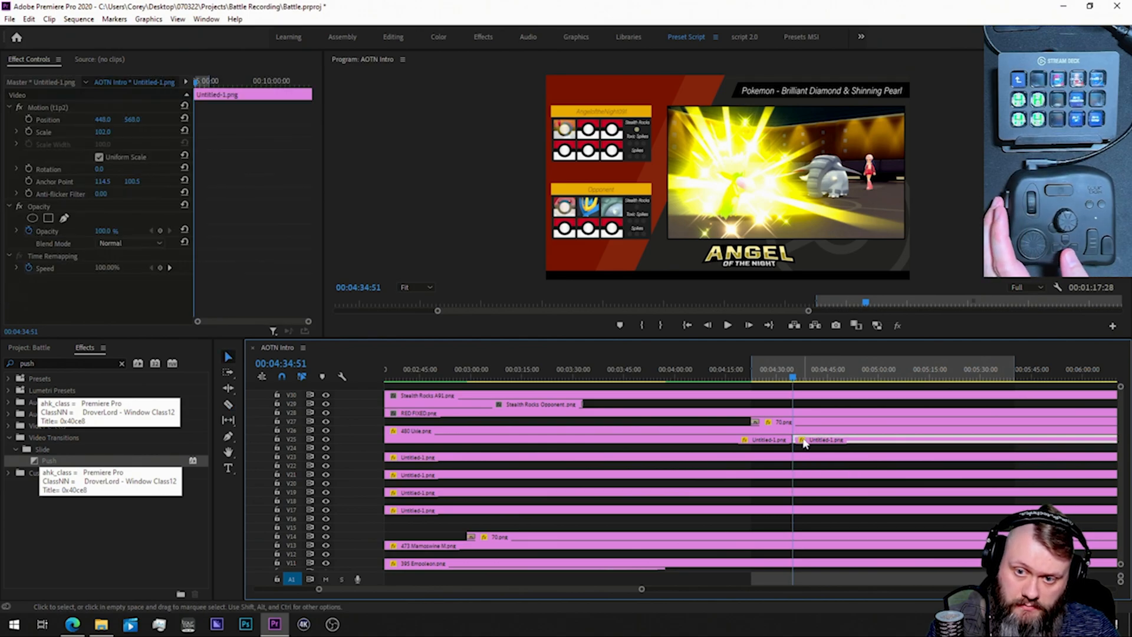
{"action": "key", "text": "Delete"}
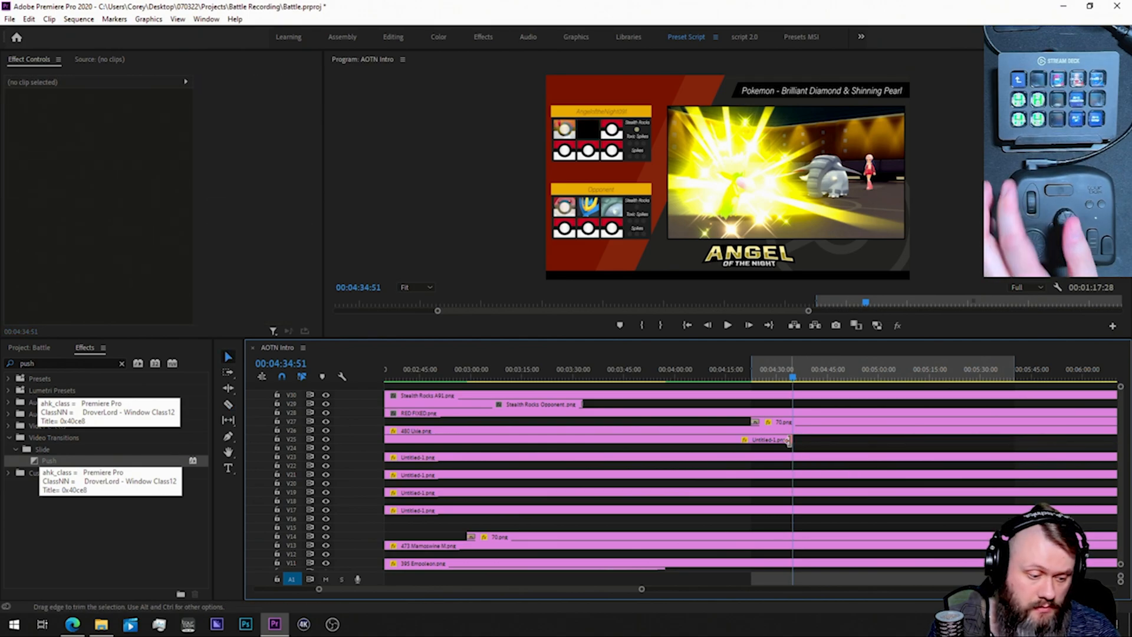
Step: Add a Push transition to the end of the shortened Untitled-1.png clip on track V25
{"action": "key", "text": "shift+7"}
{"action": "type", "text": "push"}
{"action": "left_click_drag", "start_coordinate": [34, 461], "coordinate": [789, 441]}
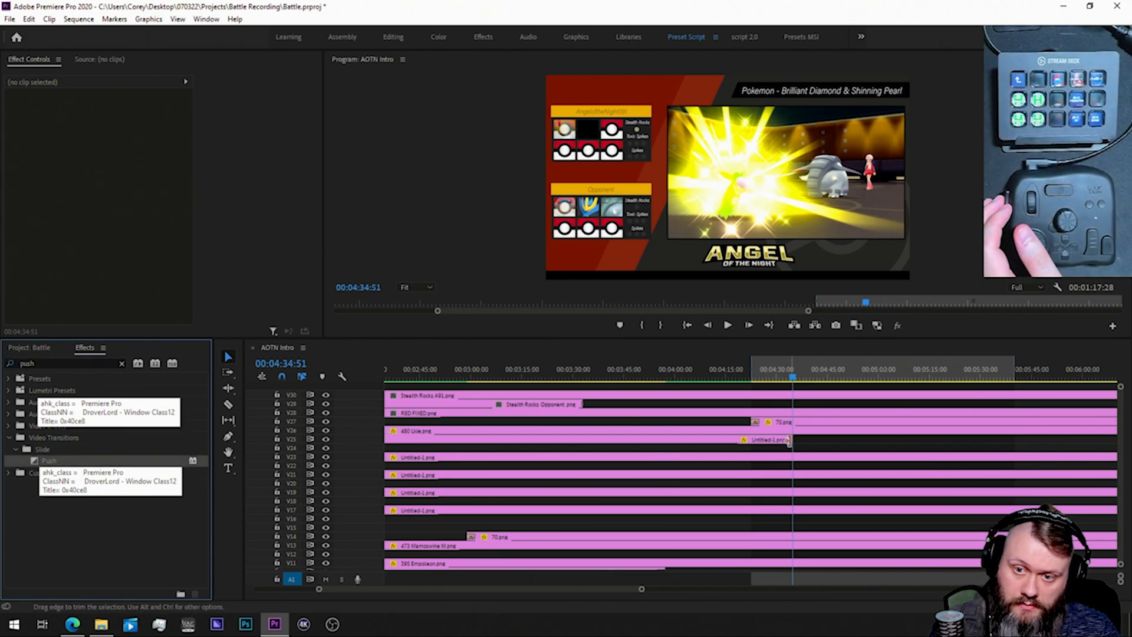
{"action": "scroll", "coordinate": [779, 443], "scroll_direction": "up", "scroll_amount": 10}
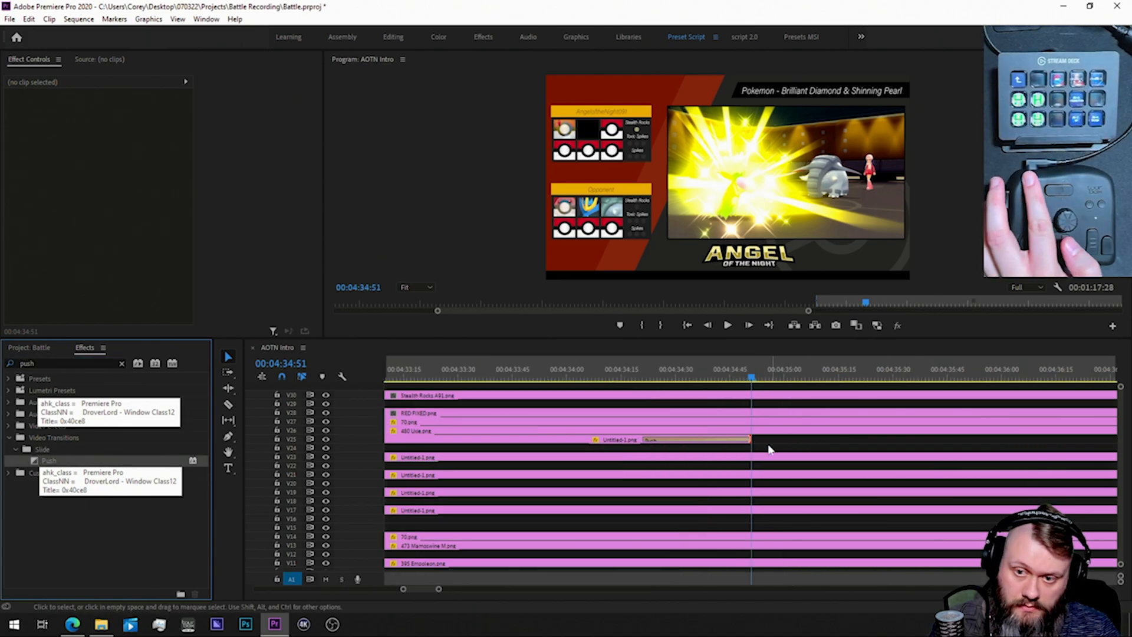
Step: Set the V25 clip's Push transition to run from south to north with a duration of 00:00:02:30
{"action": "left_click", "coordinate": [727, 447]}
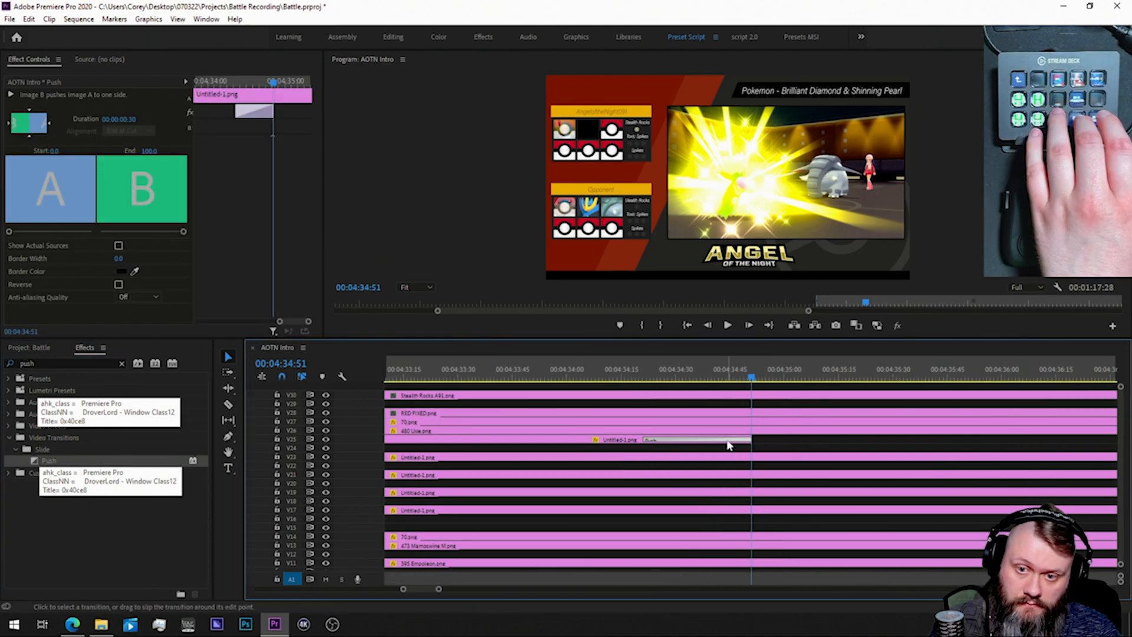
{"action": "left_click", "coordinate": [29, 137]}
{"action": "left_click", "coordinate": [119, 119]}
{"action": "type", "text": "230"}
{"action": "key", "text": "Return"}
{"action": "left_click", "coordinate": [727, 441]}
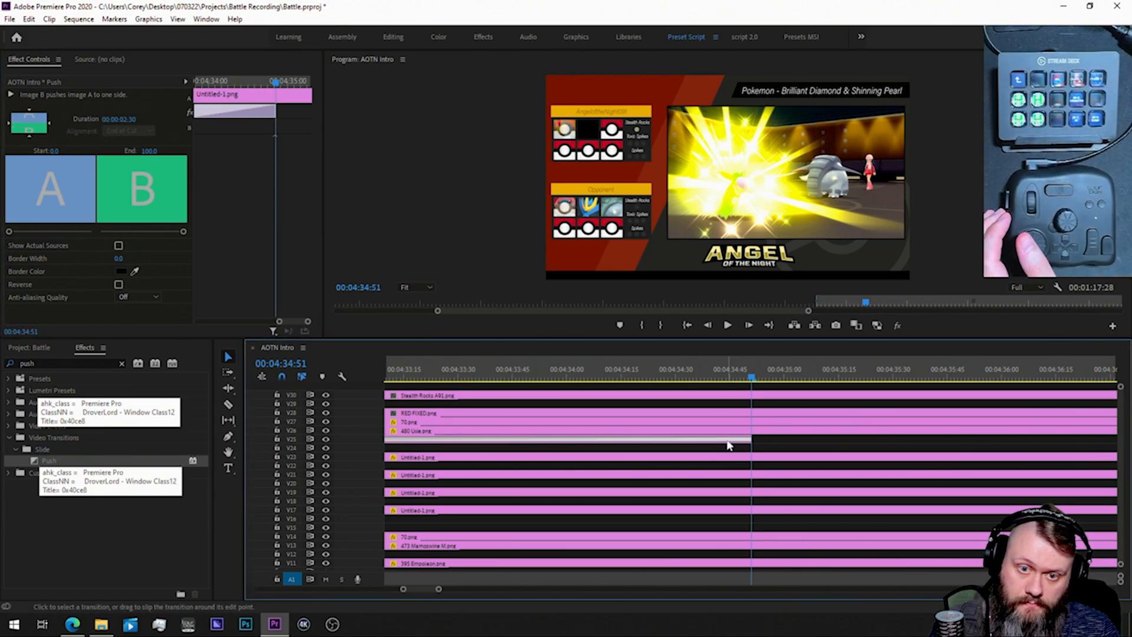
{"action": "scroll", "coordinate": [726, 448], "scroll_direction": "down", "scroll_amount": 5}
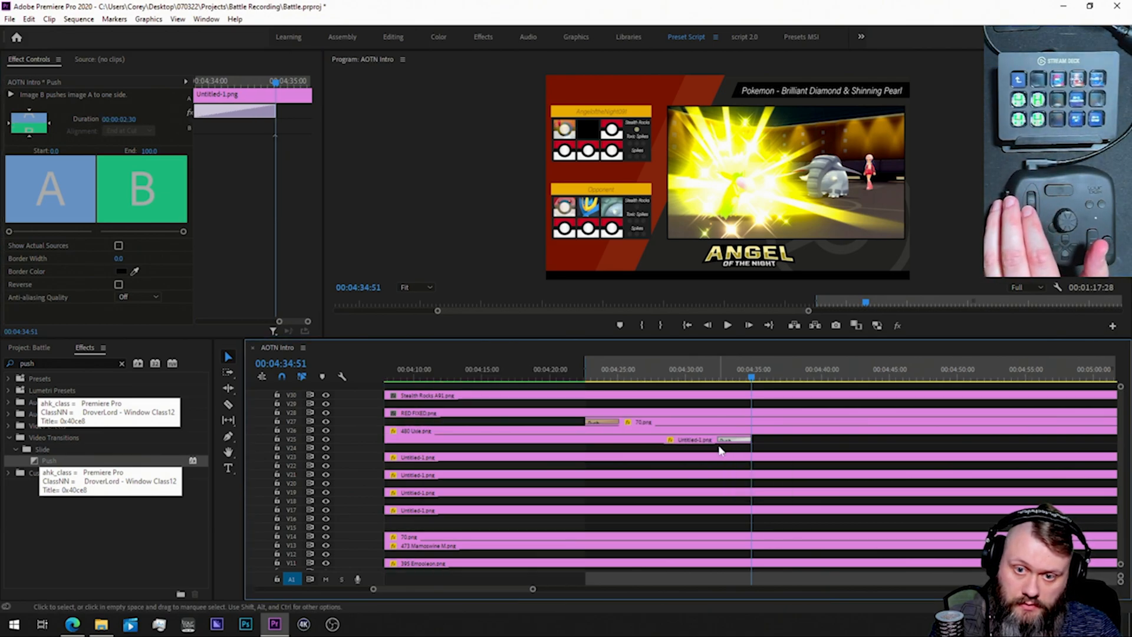
Step: Import 407 Roserade.png into the project from the Shiny > Gen 4 folder of Brilliant Diamond & Shinning Pearl in File Explorer
{"action": "left_click", "coordinate": [101, 624]}
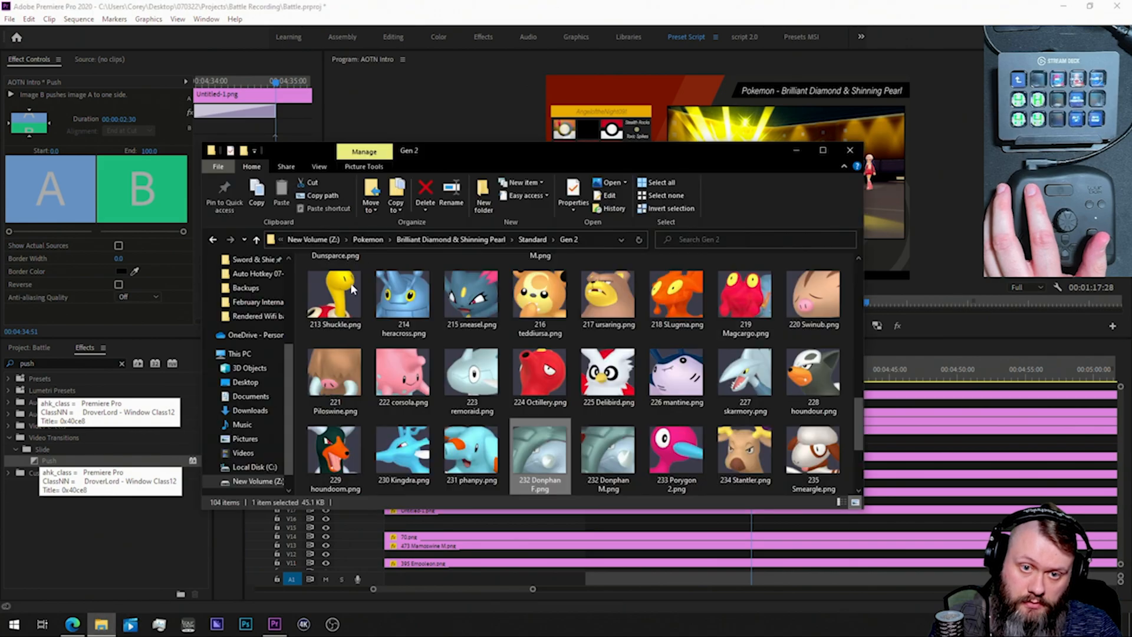
{"action": "left_click", "coordinate": [472, 240]}
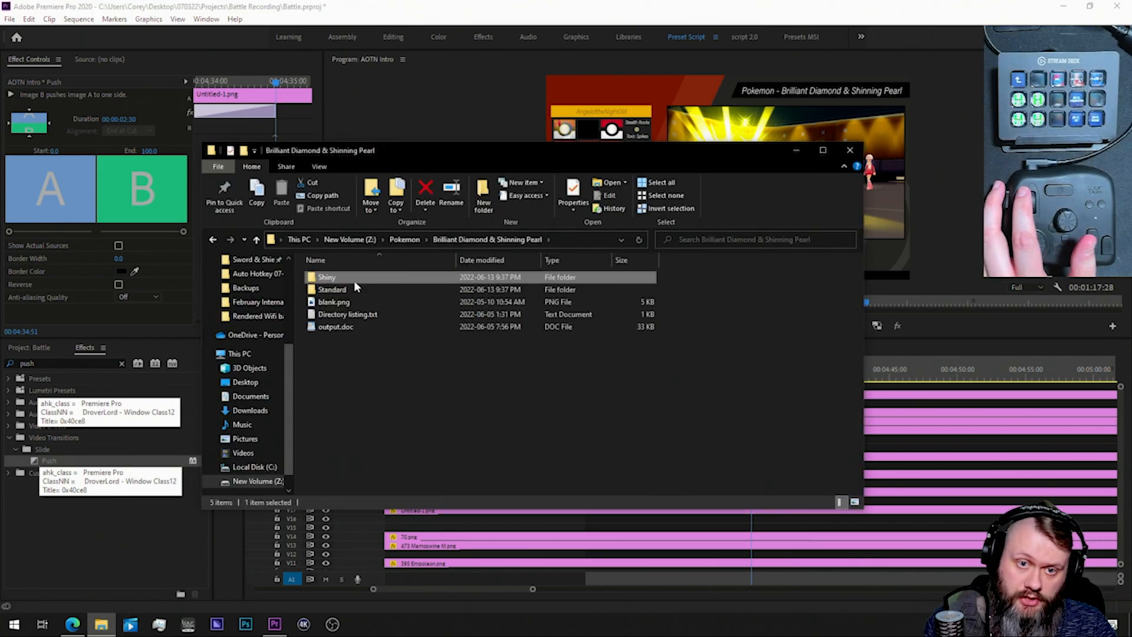
{"action": "double_click", "coordinate": [355, 281]}
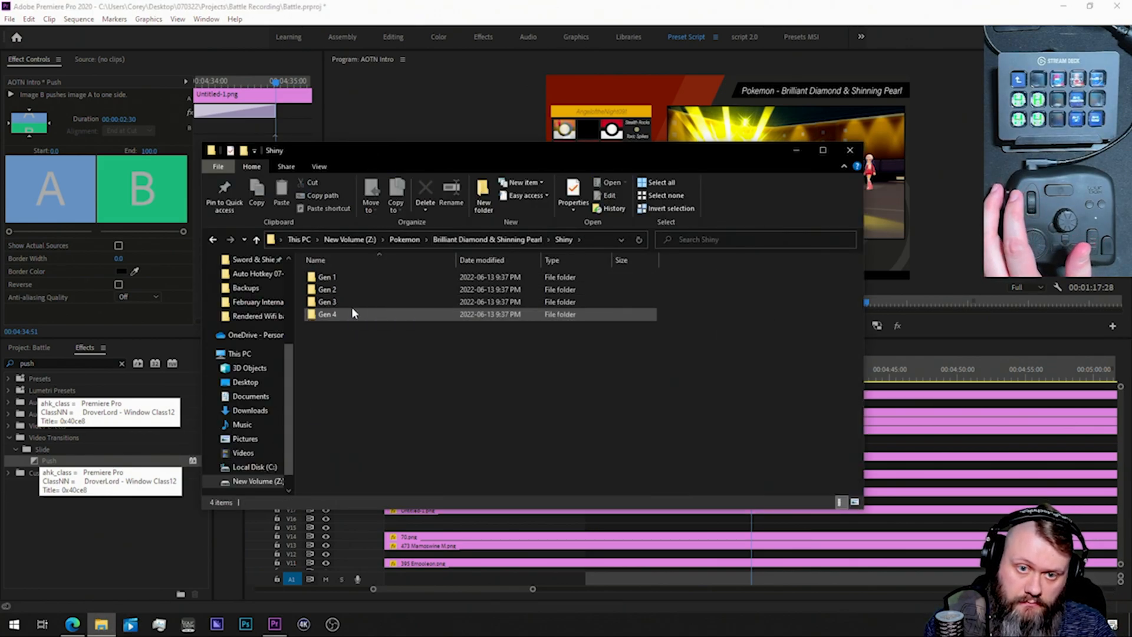
{"action": "double_click", "coordinate": [328, 314]}
{"action": "scroll", "coordinate": [486, 341], "scroll_direction": "down", "scroll_amount": 3}
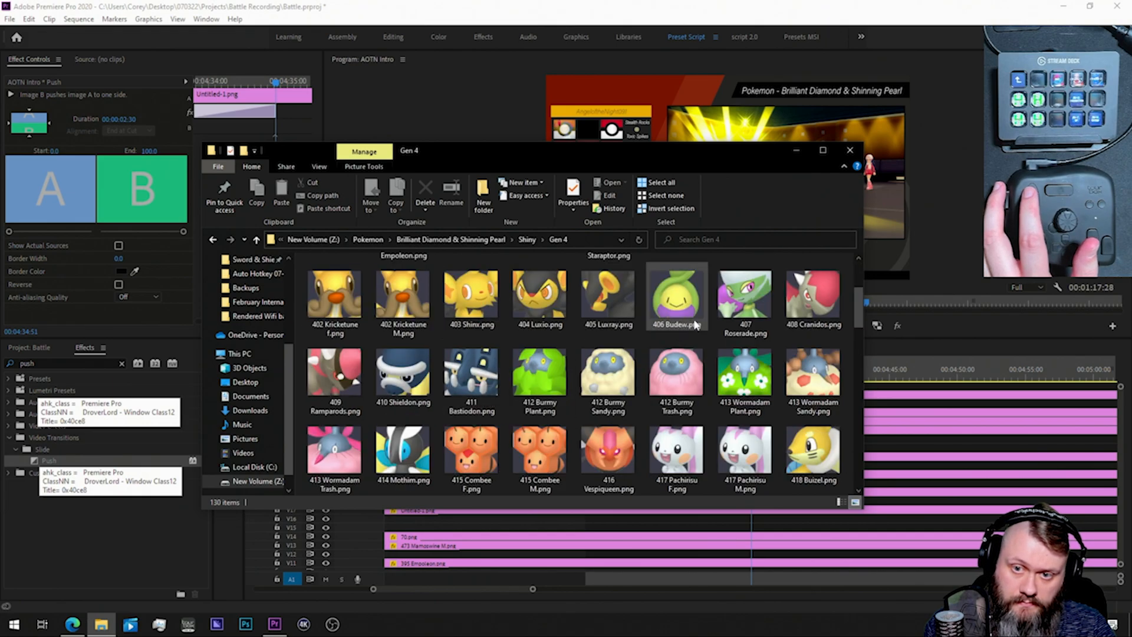
{"action": "left_click", "coordinate": [746, 297]}
{"action": "left_click_drag", "start_coordinate": [102, 353], "coordinate": [25, 462]}
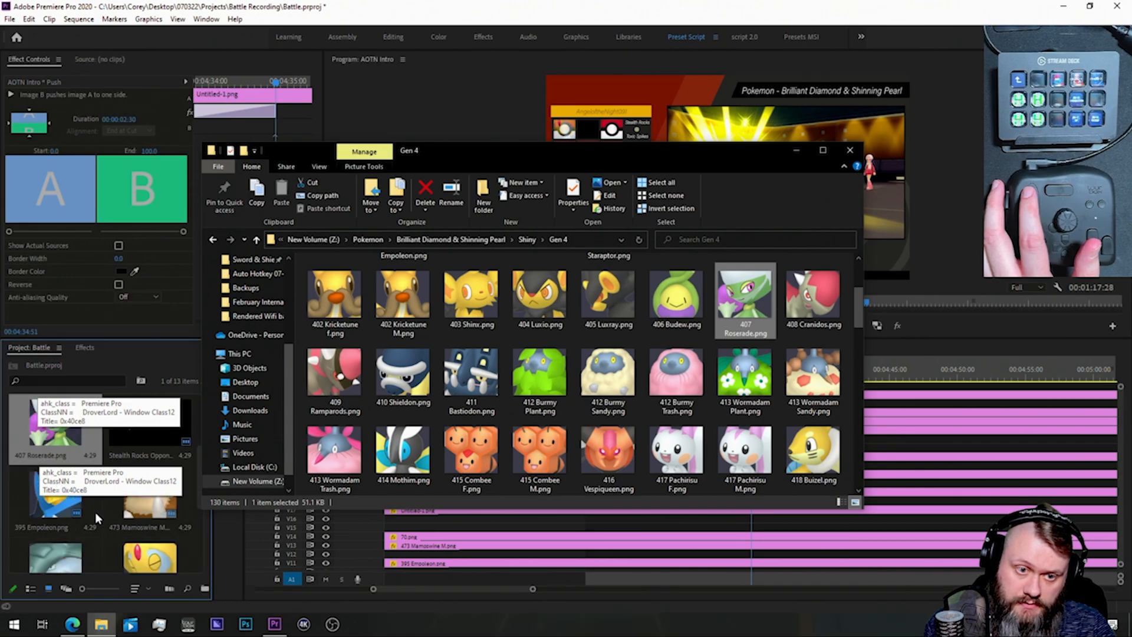
Step: Place 407 Roserade.png on track V24 under the V25 clip's Push transition, ending at 00:04:34:51, and show the effects list
{"action": "left_click", "coordinate": [64, 455]}
{"action": "left_click_drag", "start_coordinate": [59, 445], "coordinate": [717, 457]}
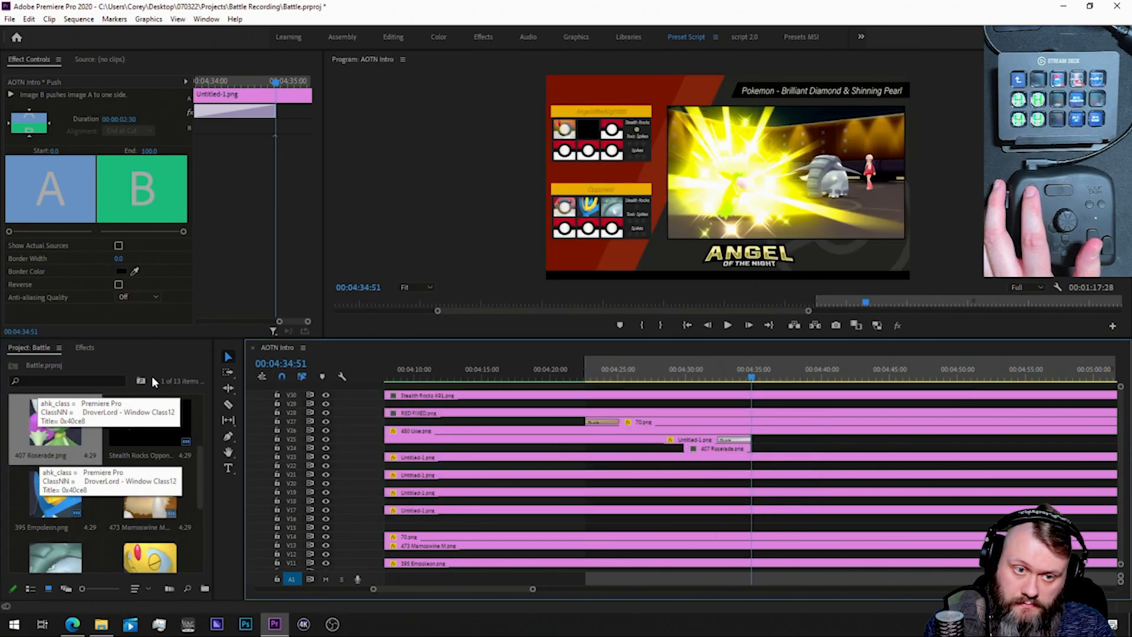
{"action": "left_click", "coordinate": [85, 348]}
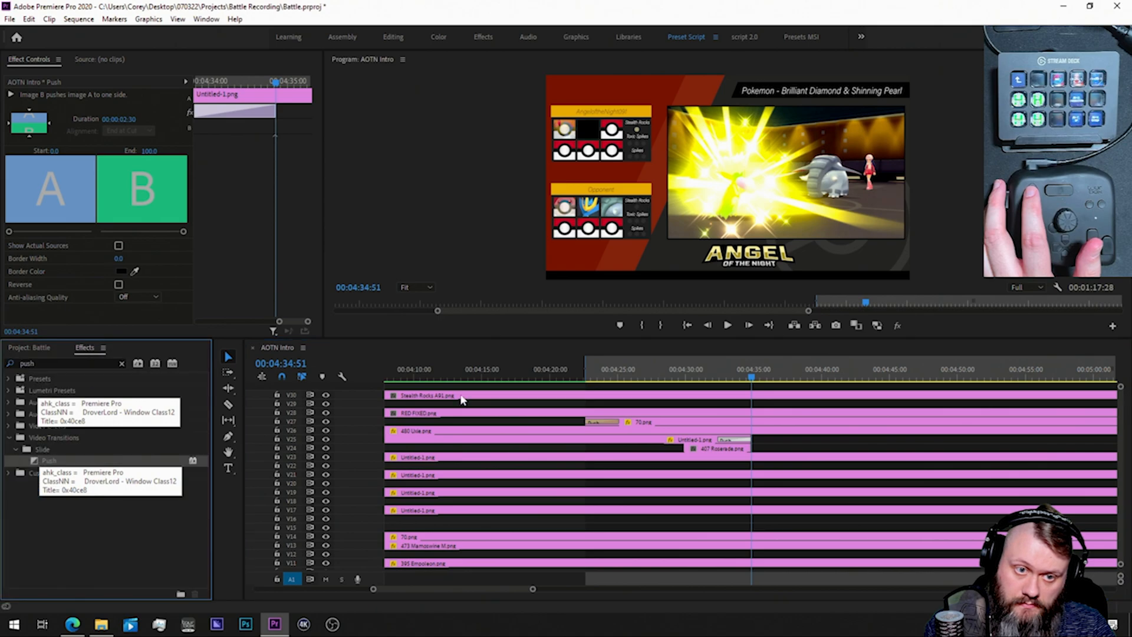
Step: Apply the t1p2 preset to the 407 Roserade.png clip on track V24
{"action": "left_click", "coordinate": [701, 452]}
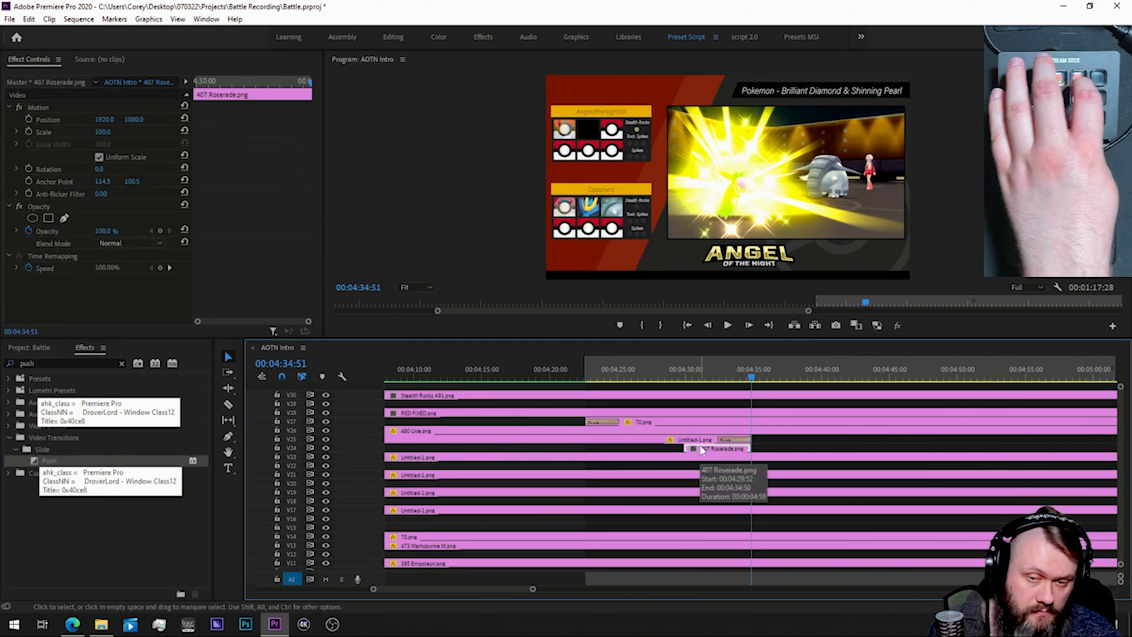
{"action": "key", "text": "shift+7"}
{"action": "key", "text": "shift+f"}
{"action": "type", "text": "t1p2"}
{"action": "left_click_drag", "start_coordinate": [28, 391], "coordinate": [716, 449]}
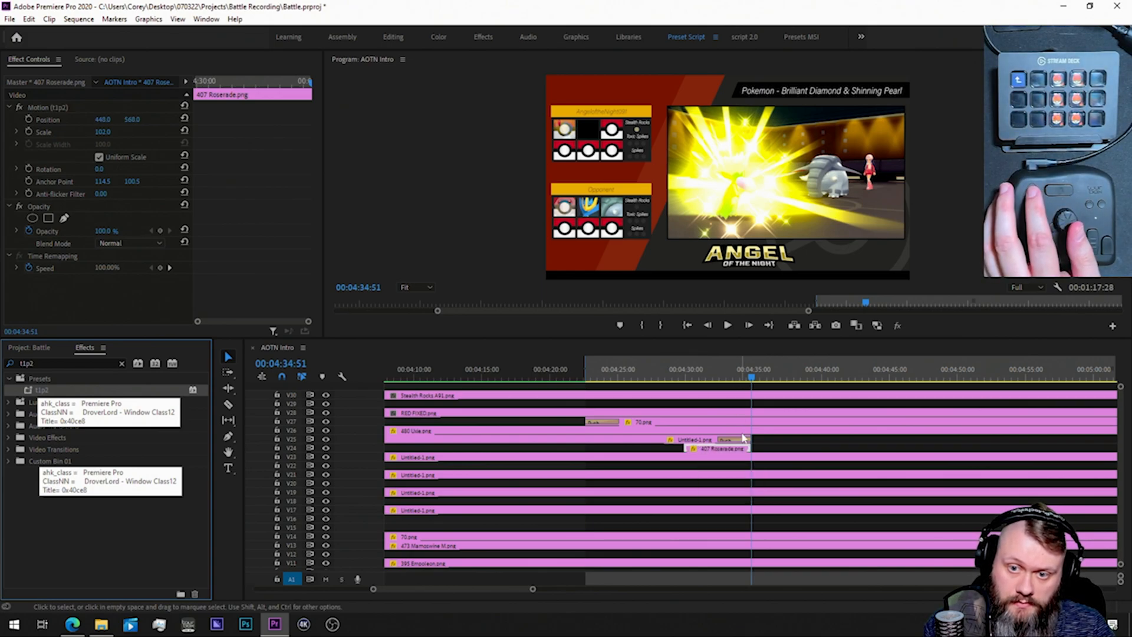
Step: Extend the 407 Roserade.png clip on track V24 to the common end of the other overlay clips
{"action": "left_click_drag", "start_coordinate": [750, 448], "coordinate": [834, 447]}
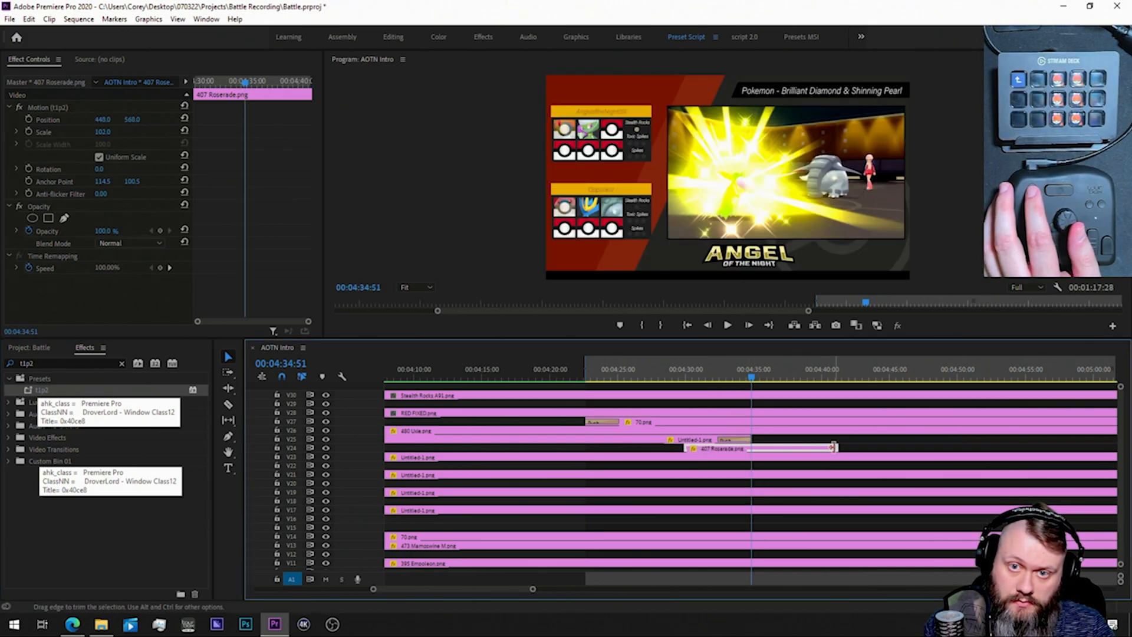
{"action": "key", "text": "minus"}
{"action": "key", "text": "minus"}
{"action": "key", "text": "minus"}
{"action": "key", "text": "minus"}
{"action": "key", "text": "minus"}
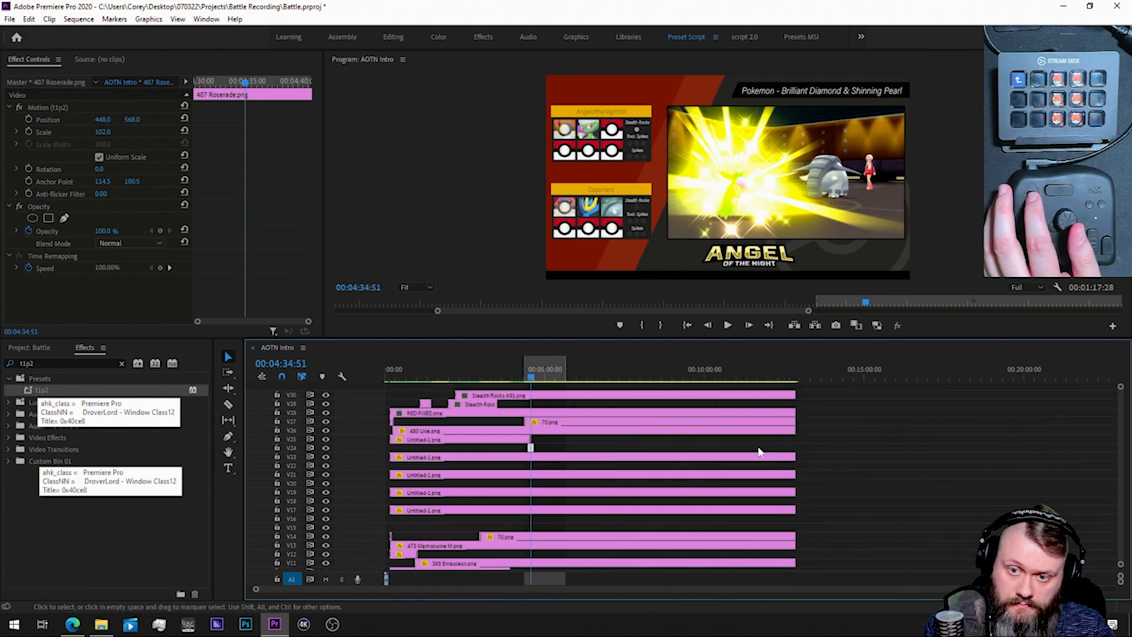
{"action": "left_click_drag", "start_coordinate": [532, 449], "coordinate": [795, 449]}
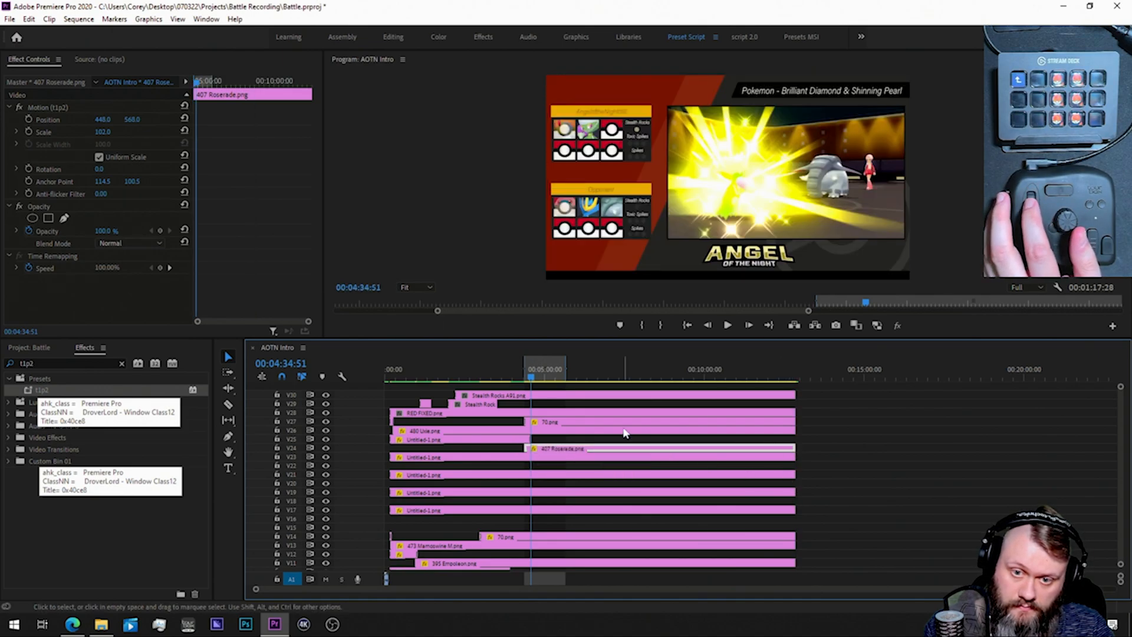
Step: Step frame by frame through the footage around 00:04:34 to check the Roserade reveal against its entrance in battle
{"action": "key", "text": "equal"}
{"action": "key", "text": "equal"}
{"action": "key", "text": "equal"}
{"action": "key", "text": "equal"}
{"action": "key", "text": "minus"}
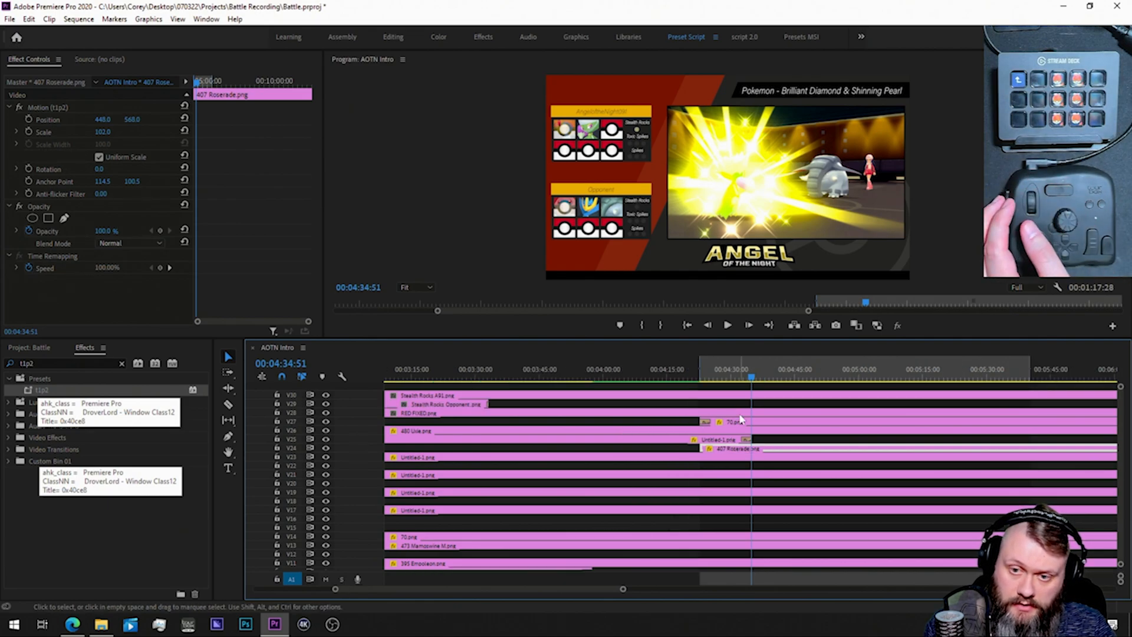
{"action": "key", "text": "Left"}
{"action": "key", "text": "Left"}
{"action": "key", "text": "Left"}
{"action": "key", "text": "Left"}
{"action": "key", "text": "Left"}
{"action": "key", "text": "Left"}
{"action": "key", "text": "Left"}
{"action": "key", "text": "Left"}
{"action": "key", "text": "Left"}
{"action": "key", "text": "Left"}
{"action": "key", "text": "Left"}
{"action": "key", "text": "Left"}
{"action": "key", "text": "Left"}
{"action": "key", "text": "Left"}
{"action": "key", "text": "Left"}
{"action": "key", "text": "Left"}
{"action": "key", "text": "Left"}
{"action": "key", "text": "Left"}
{"action": "key", "text": "Left"}
{"action": "key", "text": "Left"}
{"action": "key", "text": "Left"}
{"action": "key", "text": "Left"}
{"action": "key", "text": "Left"}
{"action": "key", "text": "Left"}
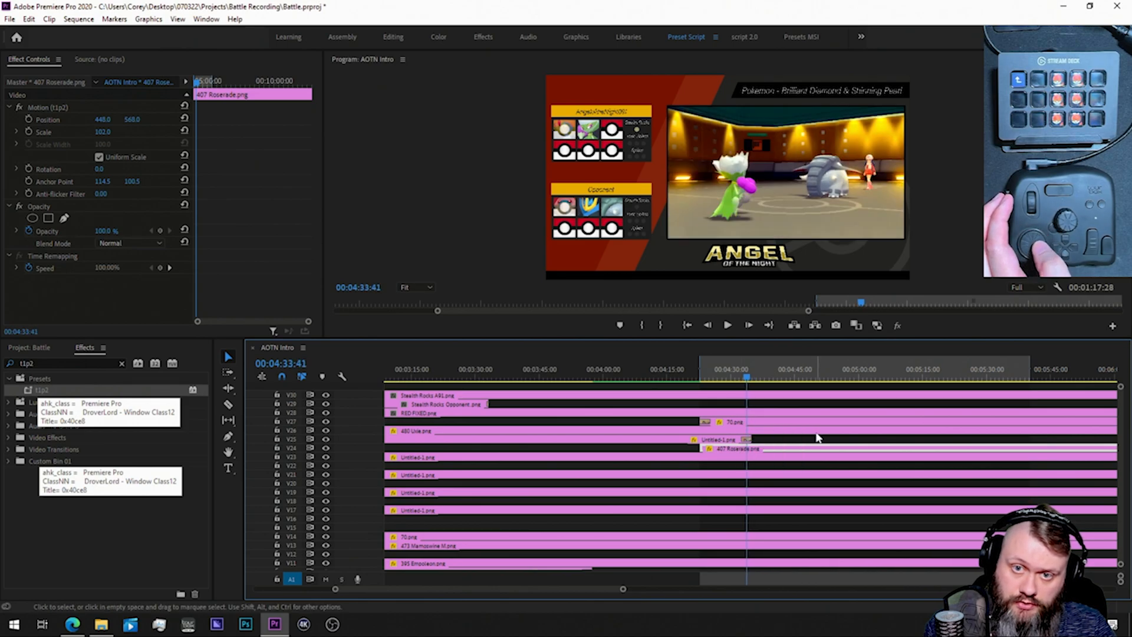
{"action": "key", "text": "Left"}
{"action": "key", "text": "Left"}
{"action": "key", "text": "Left"}
{"action": "key", "text": "Left"}
{"action": "key", "text": "Left"}
{"action": "key", "text": "Left"}
{"action": "key", "text": "Left"}
{"action": "key", "text": "Left"}
{"action": "key", "text": "Left"}
{"action": "key", "text": "Left"}
{"action": "key", "text": "Left"}
{"action": "key", "text": "Left"}
{"action": "key", "text": "Left"}
{"action": "key", "text": "Left"}
{"action": "key", "text": "Left"}
{"action": "key", "text": "Left"}
{"action": "key", "text": "Left"}
{"action": "key", "text": "Left"}
{"action": "key", "text": "Left"}
{"action": "key", "text": "Left"}
{"action": "key", "text": "Left"}
{"action": "key", "text": "Left"}
{"action": "key", "text": "Left"}
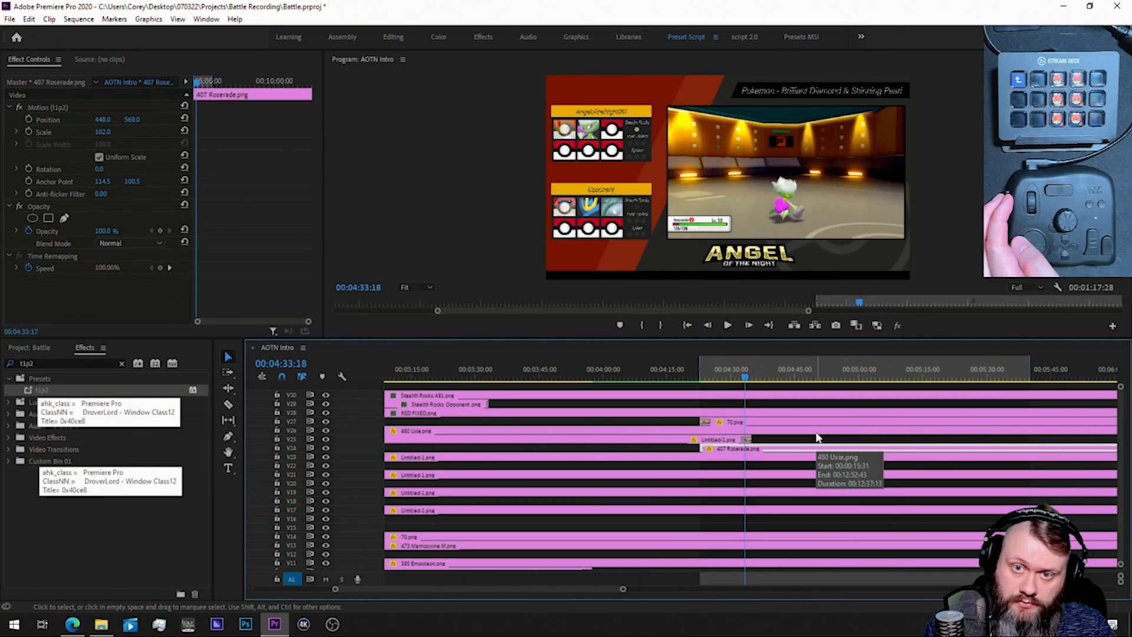
{"action": "key", "text": "Left"}
{"action": "key", "text": "Left"}
{"action": "key", "text": "Left"}
{"action": "key", "text": "Left"}
{"action": "key", "text": "Left"}
{"action": "key", "text": "Left"}
{"action": "key", "text": "Left"}
{"action": "key", "text": "Left"}
{"action": "key", "text": "Left"}
{"action": "key", "text": "Left"}
{"action": "key", "text": "Left"}
{"action": "key", "text": "Left"}
{"action": "key", "text": "Left"}
{"action": "key", "text": "Left"}
{"action": "key", "text": "Left"}
{"action": "key", "text": "Left"}
{"action": "key", "text": "Left"}
{"action": "key", "text": "Left"}
{"action": "key", "text": "Left"}
{"action": "key", "text": "Left"}
{"action": "key", "text": "Left"}
{"action": "key", "text": "Left"}
{"action": "key", "text": "Left"}
{"action": "key", "text": "Left"}
{"action": "key", "text": "Left"}
{"action": "key", "text": "Left"}
{"action": "key", "text": "Left"}
{"action": "key", "text": "Left"}
{"action": "key", "text": "Left"}
{"action": "key", "text": "Left"}
{"action": "key", "text": "Left"}
{"action": "key", "text": "Left"}
{"action": "key", "text": "Left"}
{"action": "key", "text": "Left"}
{"action": "key", "text": "Left"}
{"action": "key", "text": "Left"}
{"action": "key", "text": "Left"}
{"action": "key", "text": "Left"}
{"action": "key", "text": "Left"}
{"action": "key", "text": "Left"}
{"action": "key", "text": "Right"}
{"action": "key", "text": "Right"}
{"action": "key", "text": "Right"}
{"action": "key", "text": "Right"}
{"action": "key", "text": "Right"}
{"action": "key", "text": "Right"}
{"action": "key", "text": "Right"}
{"action": "key", "text": "Right"}
{"action": "key", "text": "Right"}
{"action": "key", "text": "Right"}
{"action": "key", "text": "Right"}
Step: Render the marked range and play it up to the opposing Pokémon's faint message at 00:04:57:36
{"action": "key", "text": "space"}
{"action": "key", "text": "Return"}
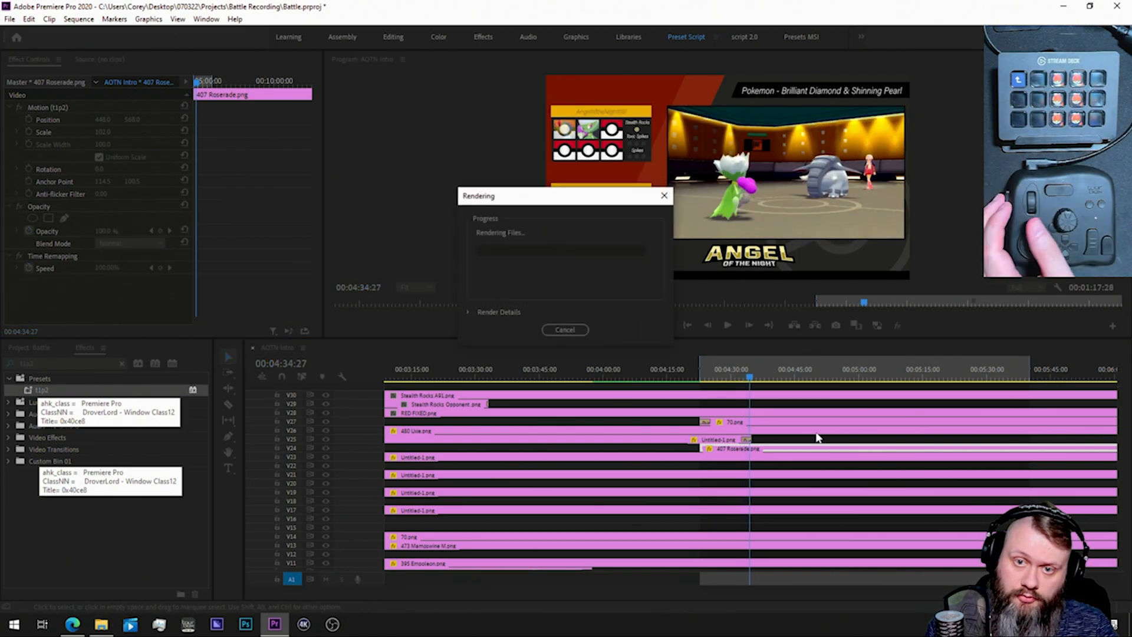
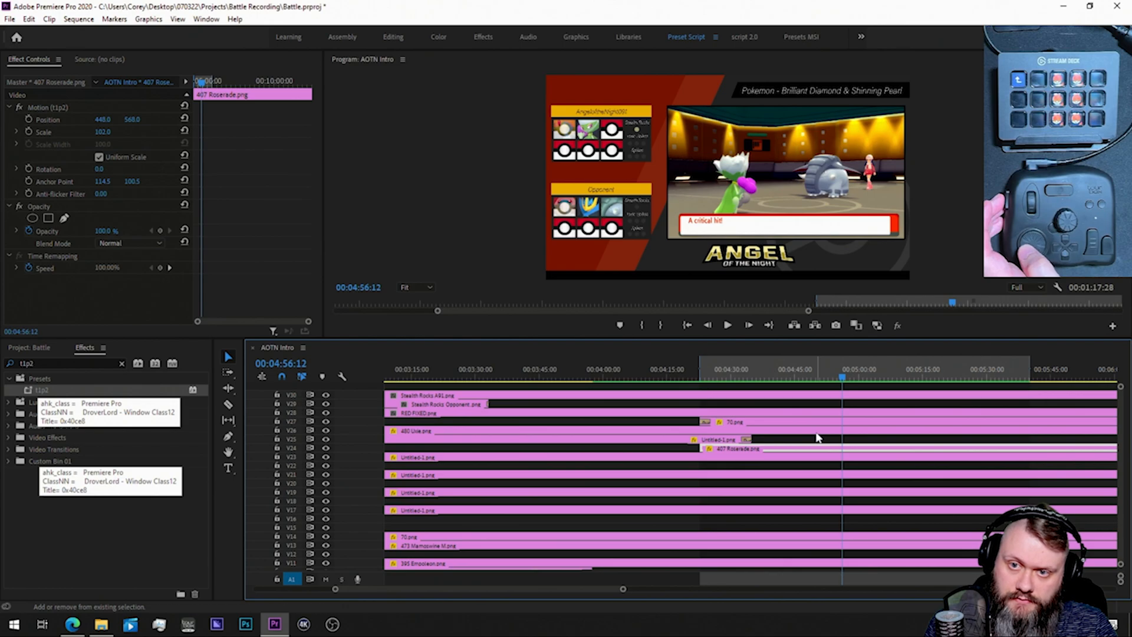
{"action": "key", "text": "space"}
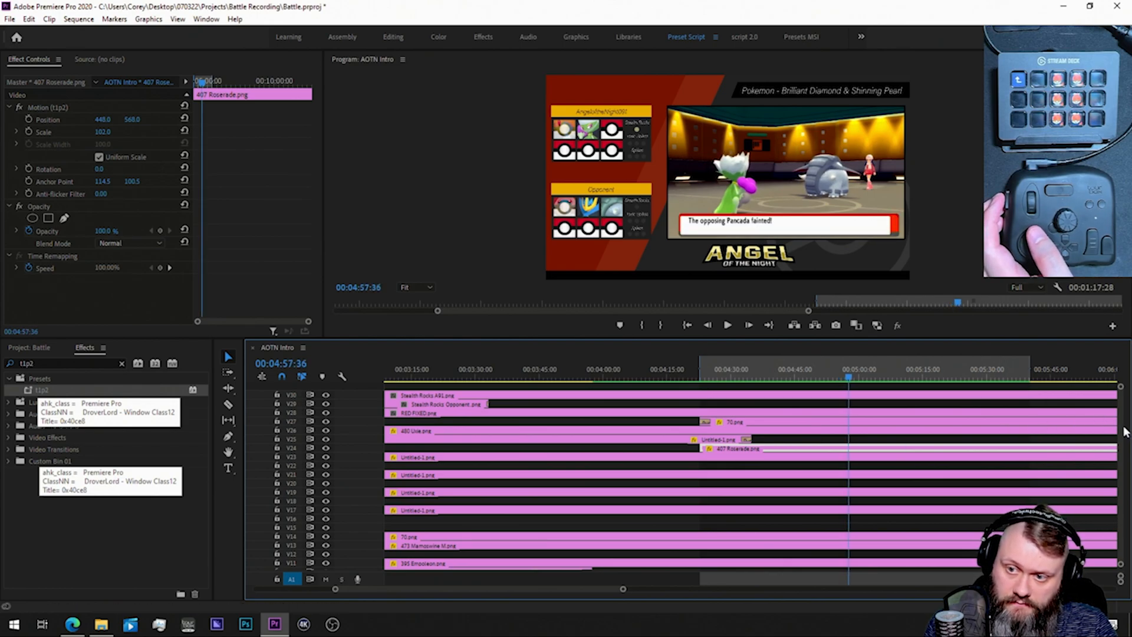
Step: Place 70.png from the project on track V10, starting at 00:04:57:36 above the 232 Donphan F.png clip
{"action": "scroll", "coordinate": [623, 513], "scroll_direction": "down", "scroll_amount": 3}
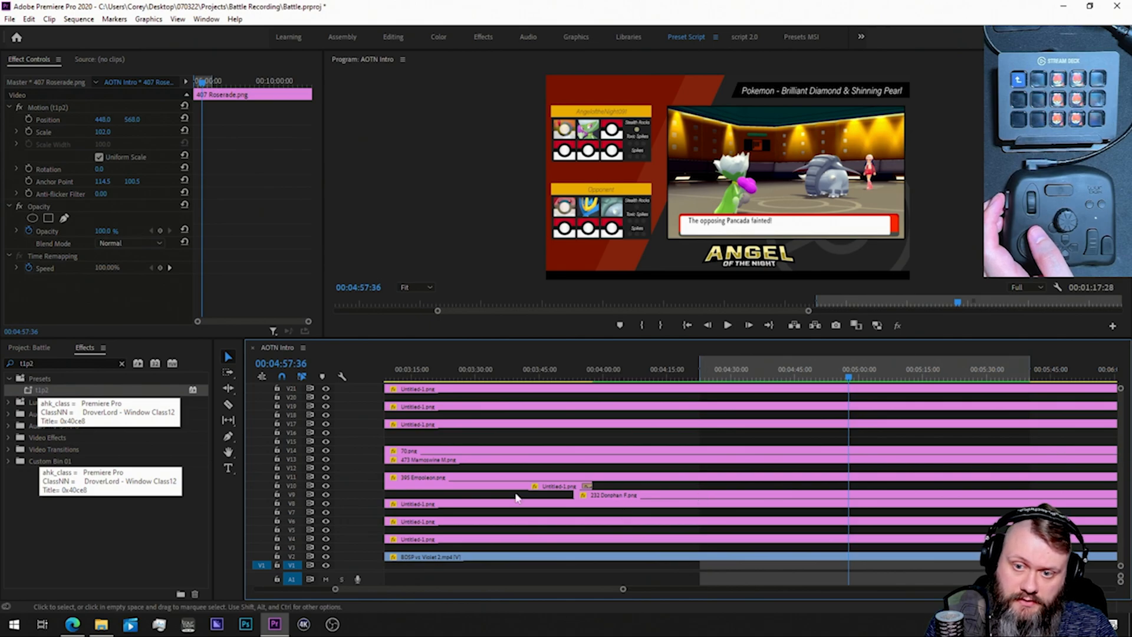
{"action": "left_click_drag", "start_coordinate": [550, 590], "coordinate": [576, 591]}
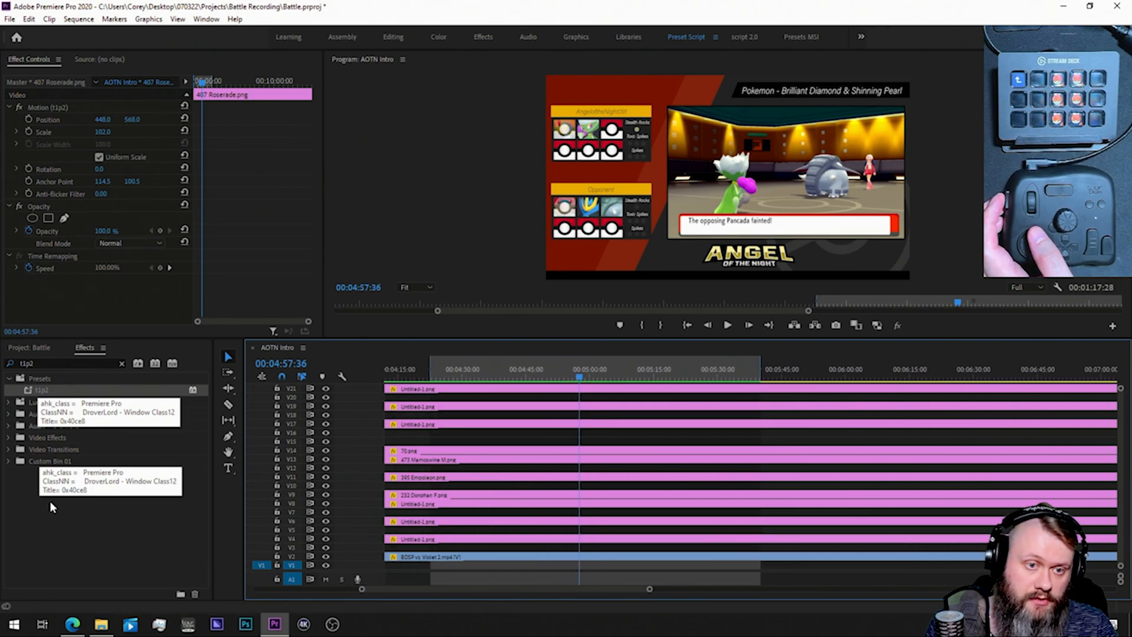
{"action": "left_click", "coordinate": [30, 348]}
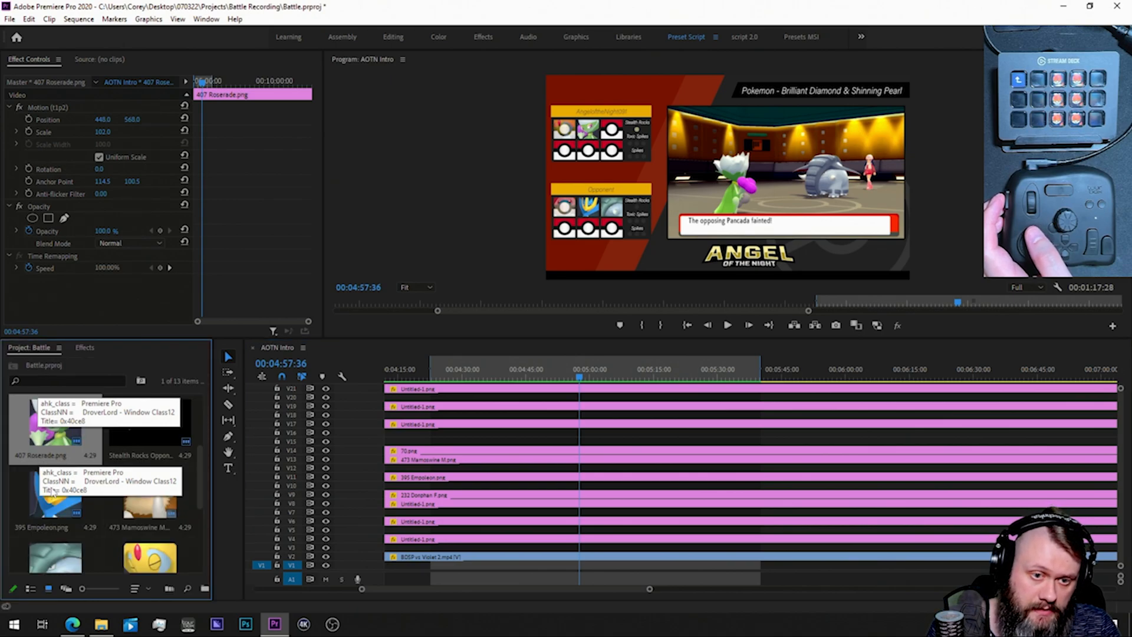
{"action": "scroll", "coordinate": [98, 542], "scroll_direction": "down", "scroll_amount": 2}
{"action": "left_click_drag", "start_coordinate": [52, 512], "coordinate": [800, 499]}
Step: Extend the new 70.png clip on track V10 to 00:12:52:43, level with the other overlay clips
{"action": "key", "text": "minus"}
{"action": "key", "text": "minus"}
{"action": "key", "text": "minus"}
{"action": "left_click_drag", "start_coordinate": [570, 486], "coordinate": [795, 496]}
{"action": "key", "text": "equals"}
{"action": "key", "text": "equals"}
{"action": "key", "text": "equals"}
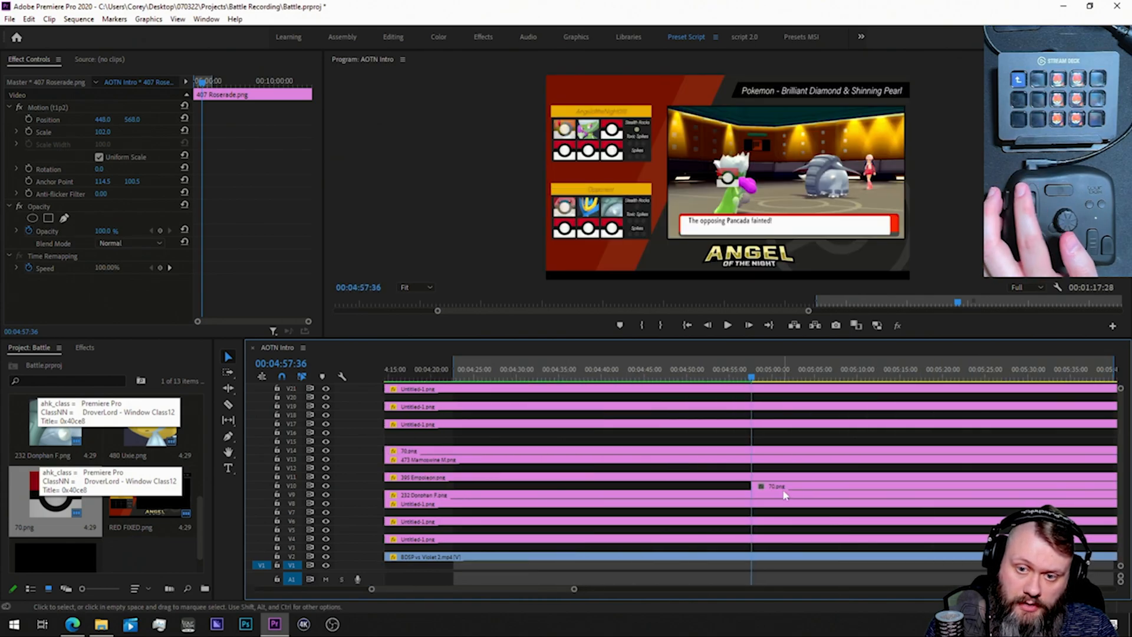
Step: Apply the t2p3 preset to the 70.png clip on track V10
{"action": "left_click", "coordinate": [84, 347]}
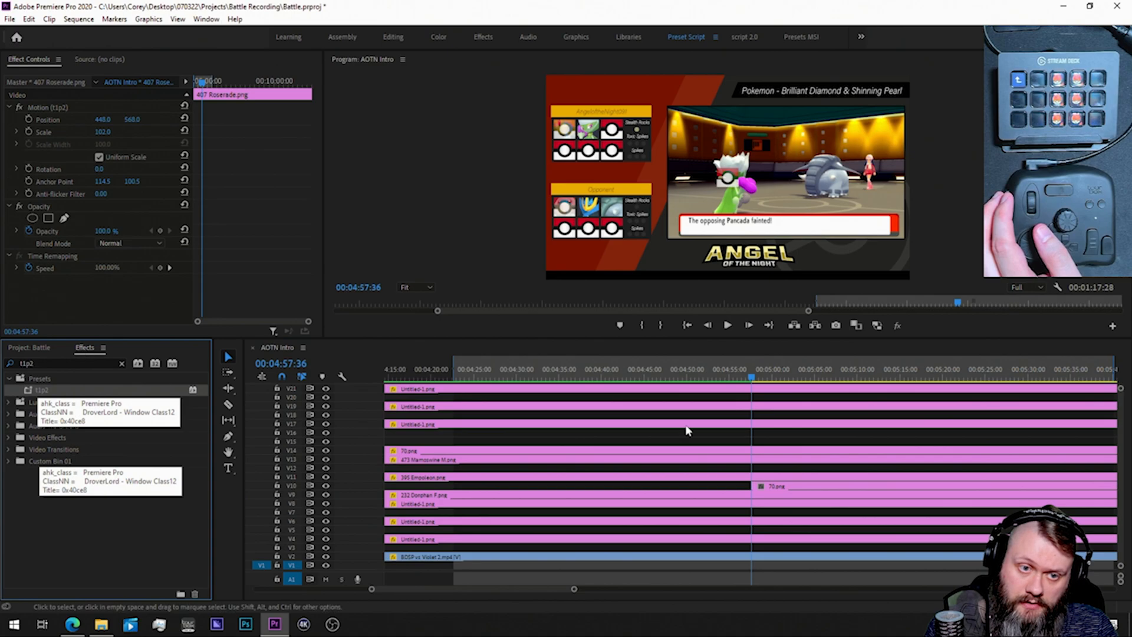
{"action": "left_click", "coordinate": [773, 487]}
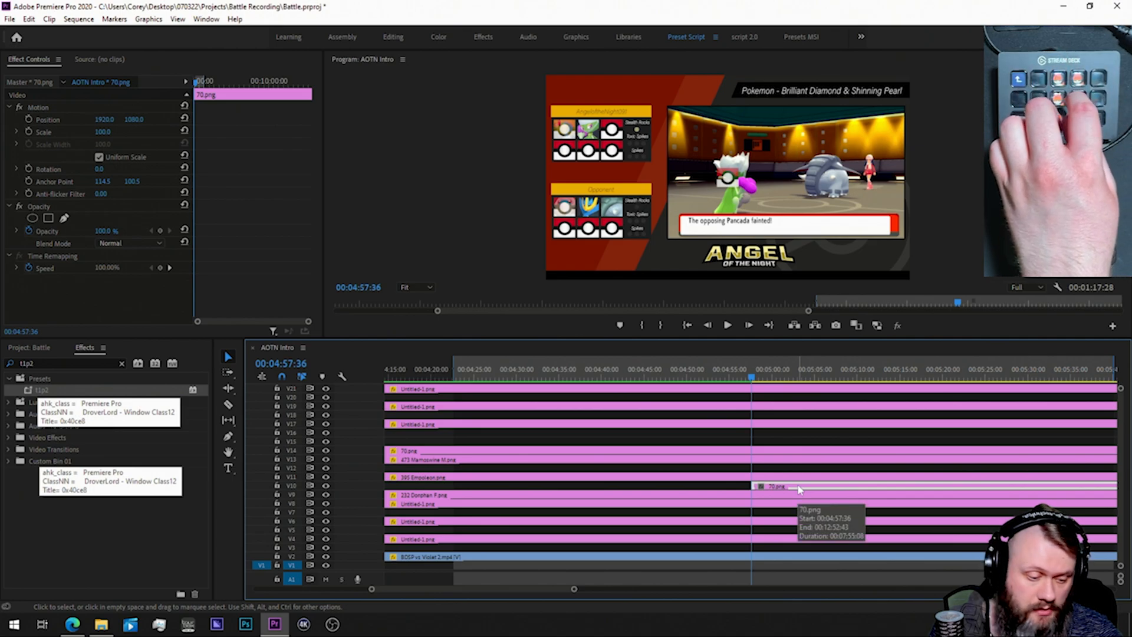
{"action": "key", "text": "shift+f"}
{"action": "type", "text": "t2p3"}
{"action": "left_click_drag", "start_coordinate": [30, 389], "coordinate": [800, 490]}
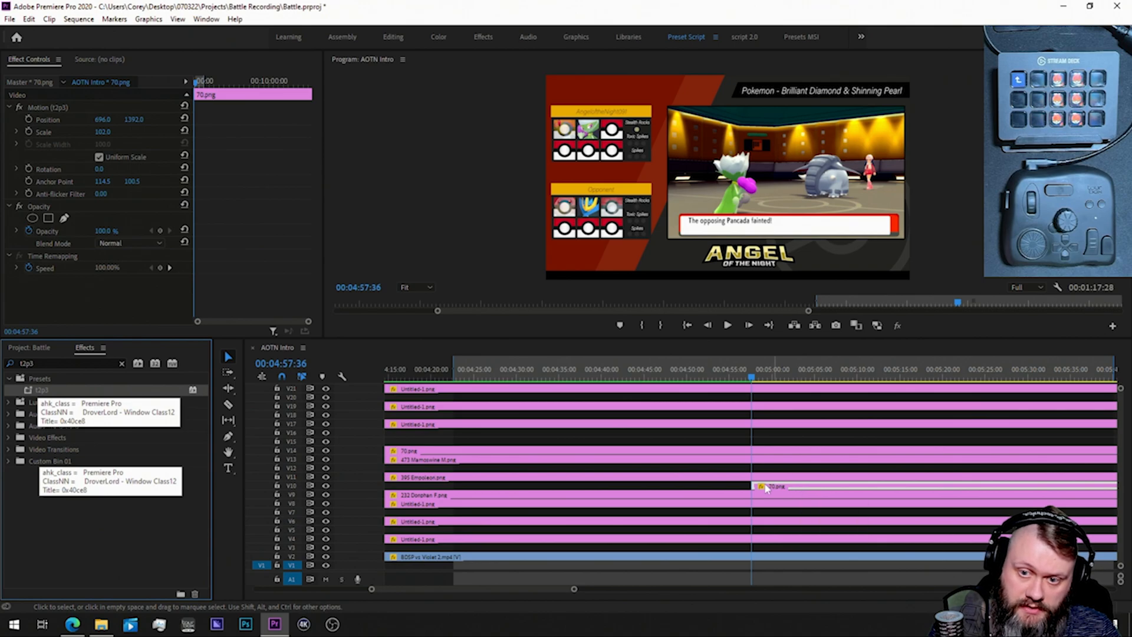
Step: Add a Push transition to the start of the V10 70.png clip, run it from north to south and lengthen its duration
{"action": "left_click", "coordinate": [755, 485]}
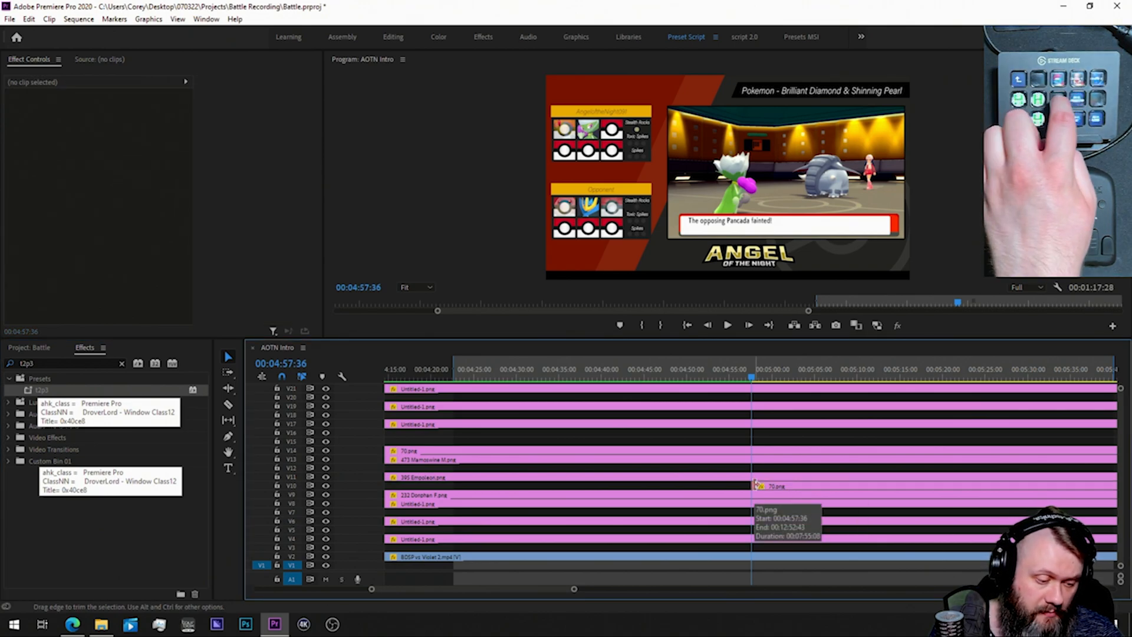
{"action": "key", "text": "shift+f"}
{"action": "type", "text": "push"}
{"action": "left_click_drag", "start_coordinate": [35, 461], "coordinate": [756, 487]}
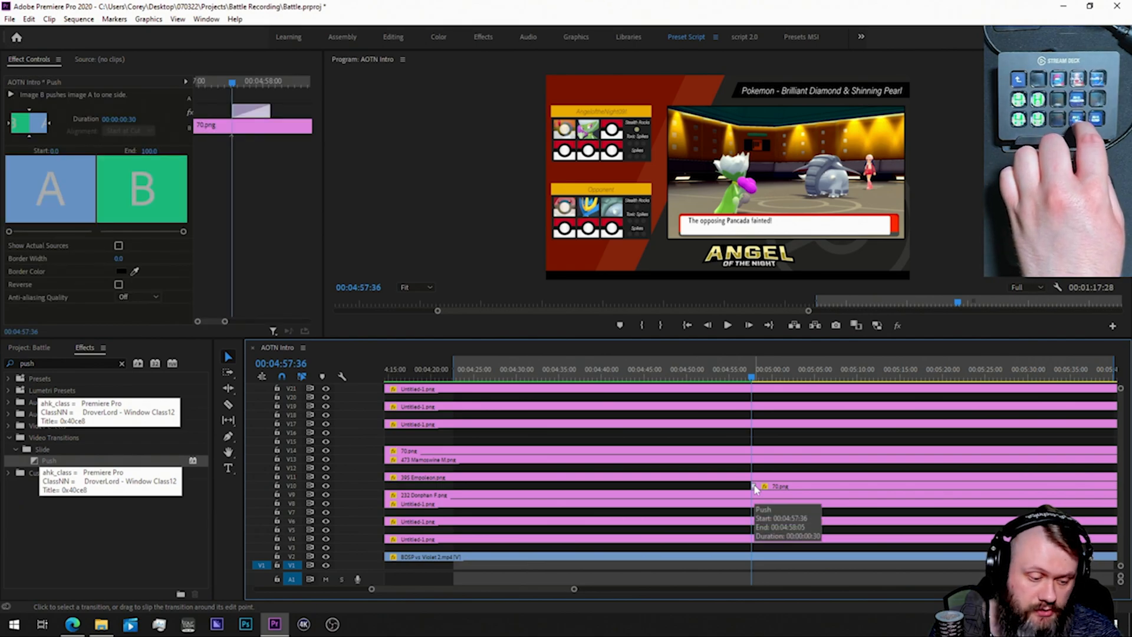
{"action": "left_click", "coordinate": [29, 110]}
{"action": "left_click", "coordinate": [107, 120]}
{"action": "key", "text": "Return"}
{"action": "left_click", "coordinate": [759, 430]}
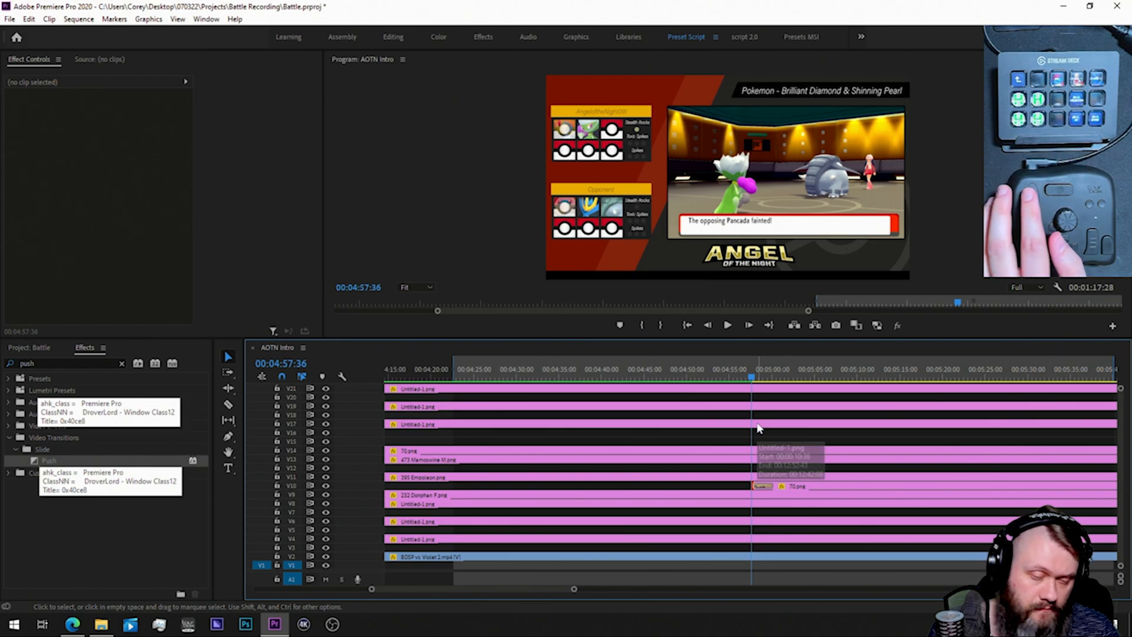
Step: Play on past the faint, then render and play the next stretch of footage starting at 00:05:07:55
{"action": "key", "text": "backslash"}
{"action": "key", "text": "space"}
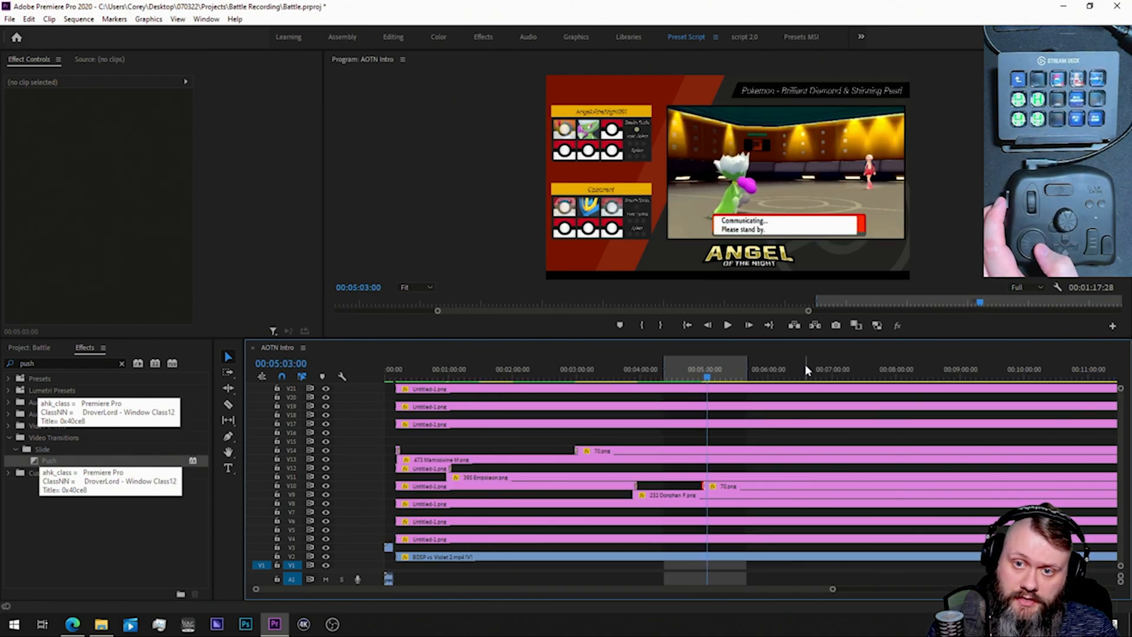
{"action": "key", "text": "space"}
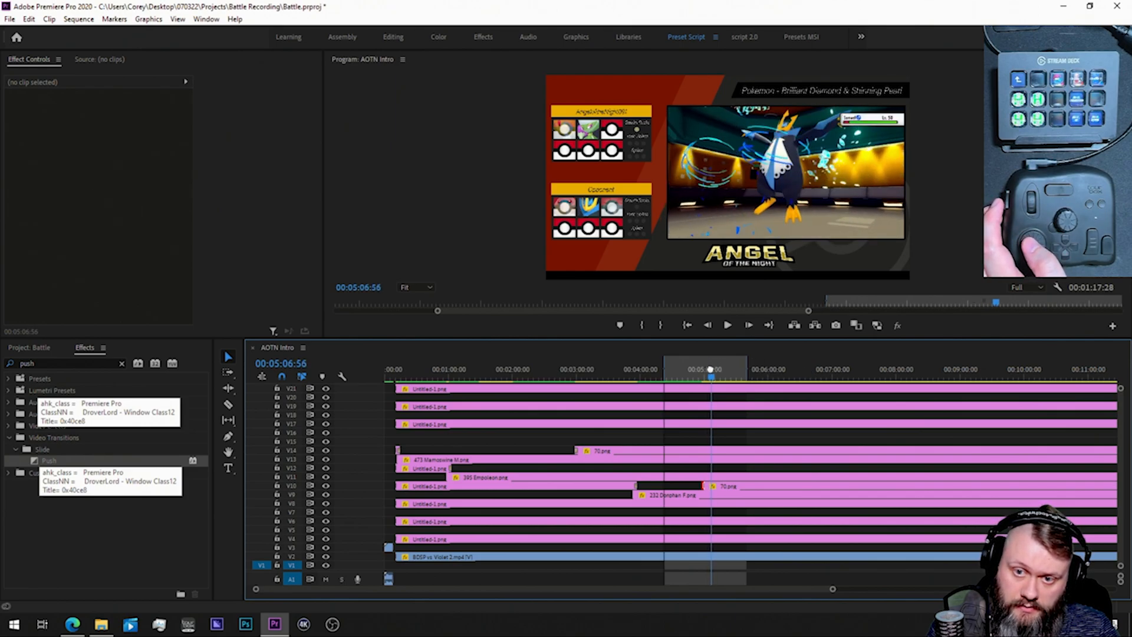
{"action": "key", "text": "Return"}
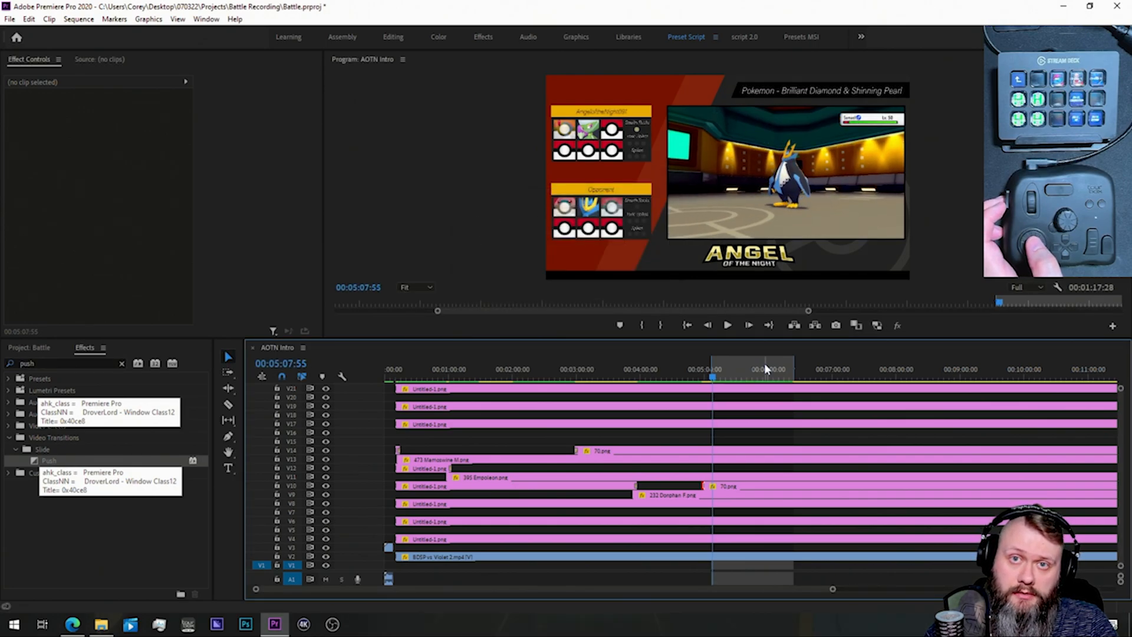
{"action": "key", "text": "space"}
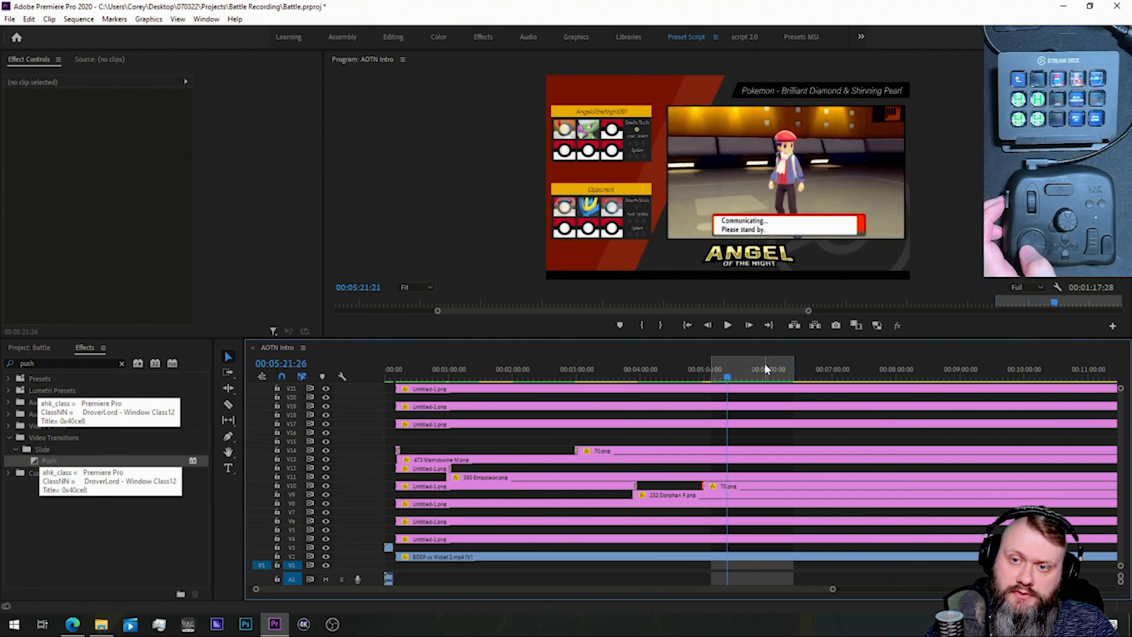
Step: Step back and forth through the battle footage up to about 00:05:24:19 to examine the green attack animation frame by frame
{"action": "key", "text": "Right"}
{"action": "key", "text": "Right"}
{"action": "key", "text": "Right"}
{"action": "key", "text": "Right"}
{"action": "key", "text": "Right"}
{"action": "key", "text": "Right"}
{"action": "key", "text": "Right"}
{"action": "key", "text": "Right"}
{"action": "key", "text": "Right"}
{"action": "key", "text": "Right"}
{"action": "key", "text": "Right"}
{"action": "key", "text": "Right"}
{"action": "key", "text": "Right"}
{"action": "key", "text": "Right"}
{"action": "key", "text": "Right"}
{"action": "key", "text": "Right"}
{"action": "key", "text": "Left"}
{"action": "key", "text": "Left"}
{"action": "key", "text": "Left"}
{"action": "key", "text": "Left"}
{"action": "key", "text": "Left"}
{"action": "key", "text": "Left"}
{"action": "key", "text": "Left"}
{"action": "key", "text": "Left"}
{"action": "key", "text": "Left"}
{"action": "key", "text": "Left"}
{"action": "key", "text": "Left"}
{"action": "key", "text": "Left"}
{"action": "key", "text": "Left"}
{"action": "key", "text": "Left"}
{"action": "key", "text": "Left"}
{"action": "key", "text": "Left"}
{"action": "key", "text": "Left"}
{"action": "key", "text": "Left"}
{"action": "key", "text": "Left"}
{"action": "key", "text": "Left"}
{"action": "key", "text": "Right"}
{"action": "key", "text": "Right"}
{"action": "key", "text": "Right"}
{"action": "key", "text": "Right"}
{"action": "key", "text": "Right"}
{"action": "key", "text": "Right"}
{"action": "key", "text": "Right"}
{"action": "key", "text": "Right"}
{"action": "key", "text": "Right"}
{"action": "key", "text": "Right"}
{"action": "key", "text": "Right"}
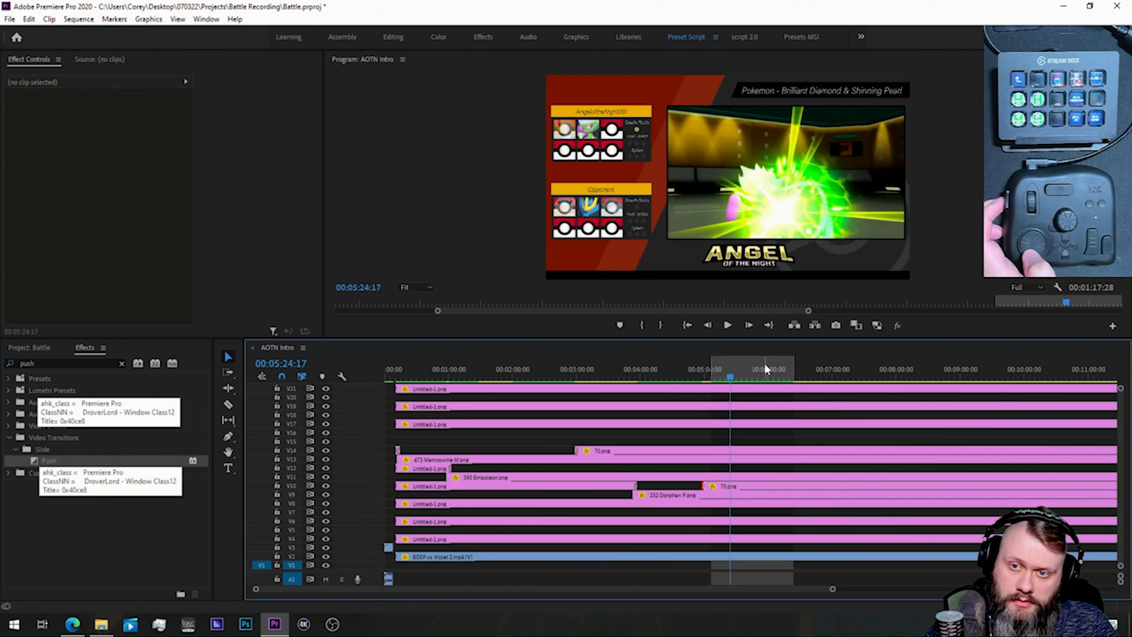
{"action": "key", "text": "Right"}
{"action": "key", "text": "Right"}
{"action": "key", "text": "Right"}
{"action": "key", "text": "Right"}
{"action": "key", "text": "Left"}
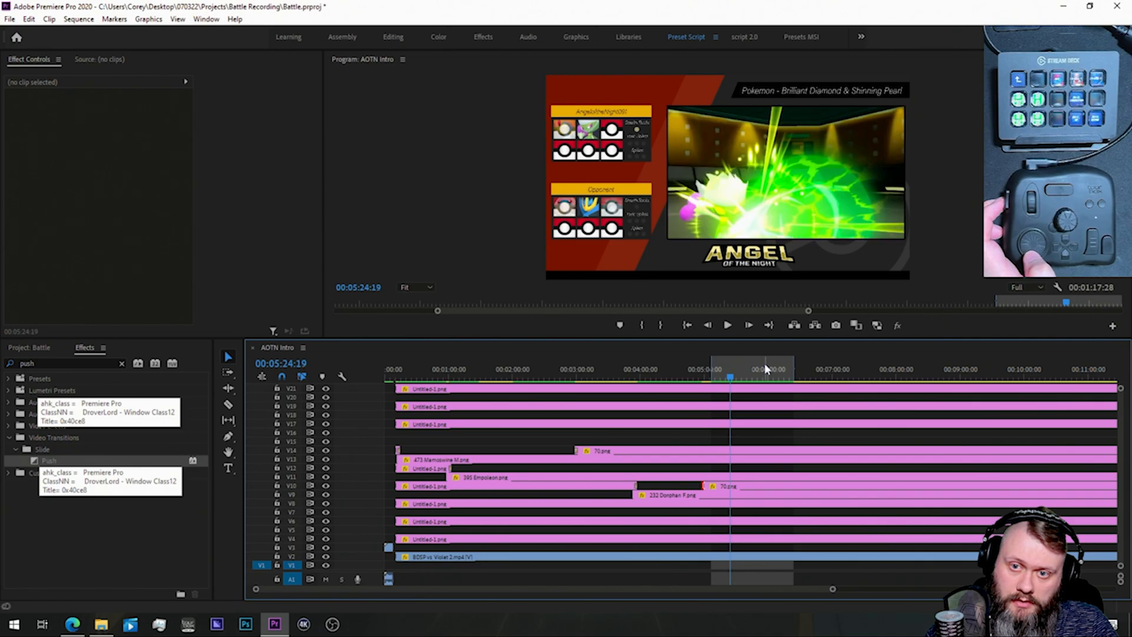
{"action": "key", "text": "Right"}
{"action": "key", "text": "Right"}
{"action": "key", "text": "Right"}
{"action": "key", "text": "Right"}
{"action": "key", "text": "Right"}
{"action": "key", "text": "Right"}
{"action": "key", "text": "Right"}
{"action": "key", "text": "Right"}
{"action": "key", "text": "Right"}
{"action": "key", "text": "Right"}
{"action": "key", "text": "Right"}
{"action": "key", "text": "Right"}
{"action": "key", "text": "Right"}
{"action": "key", "text": "Right"}
{"action": "key", "text": "Right"}
{"action": "key", "text": "Right"}
{"action": "key", "text": "Right"}
{"action": "key", "text": "Right"}
{"action": "key", "text": "Right"}
{"action": "key", "text": "Right"}
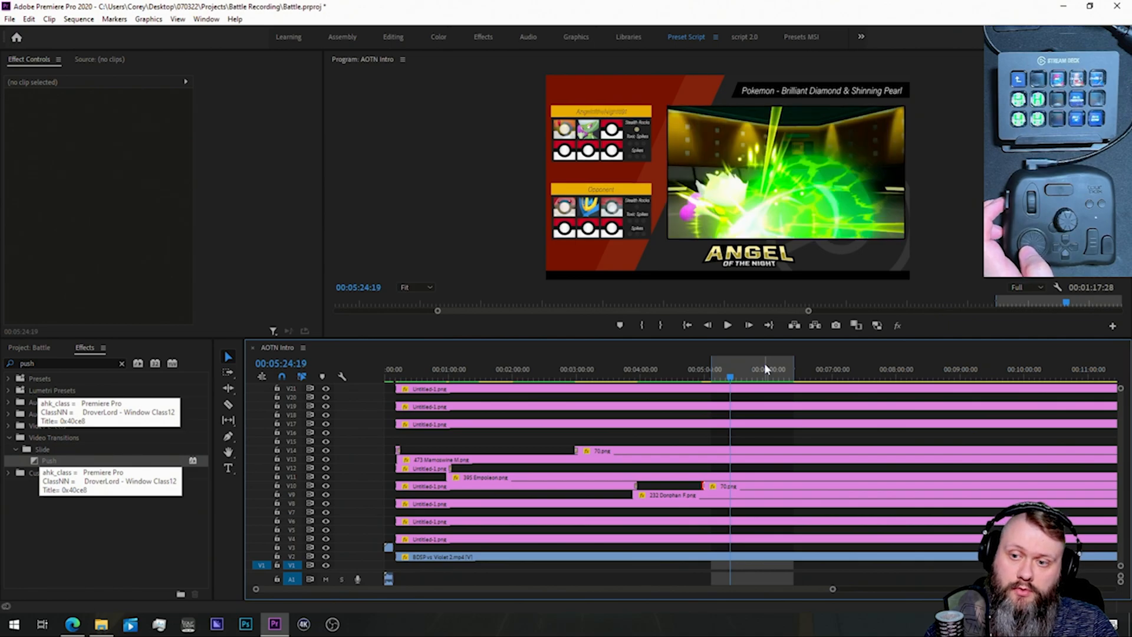
Step: Export the frame at 00:05:24:59, showing the green-lit attack, as a PNG still
{"action": "key", "text": "Right"}
{"action": "key", "text": "Right"}
{"action": "key", "text": "Right"}
{"action": "key", "text": "Right"}
{"action": "key", "text": "Right"}
{"action": "key", "text": "Right"}
{"action": "key", "text": "Right"}
{"action": "key", "text": "Right"}
{"action": "key", "text": "Right"}
{"action": "key", "text": "Right"}
{"action": "key", "text": "Right"}
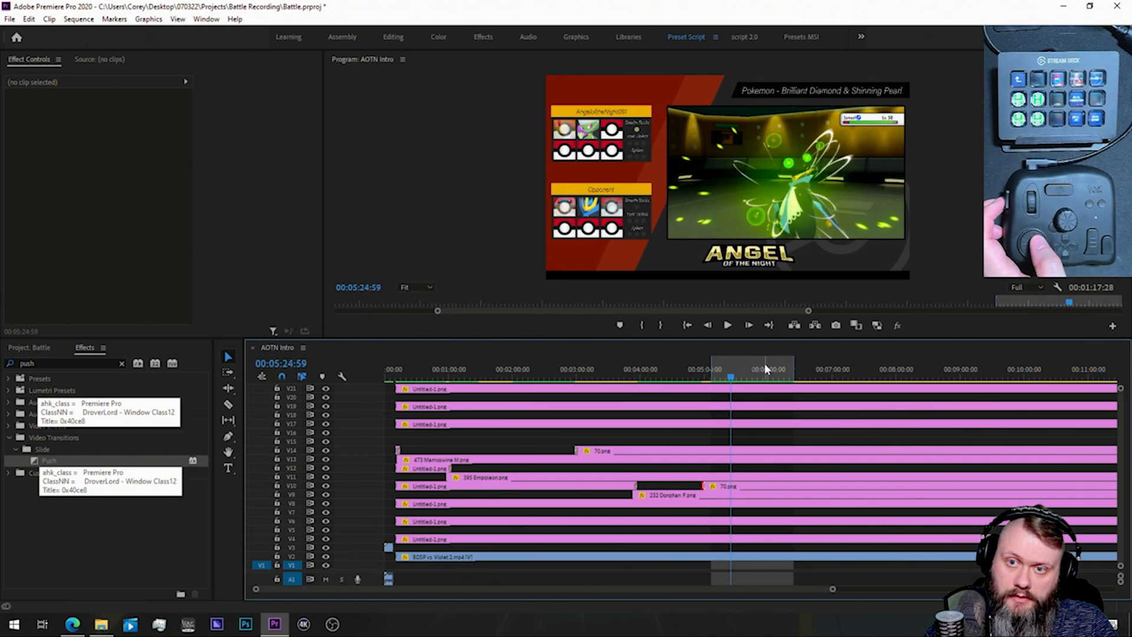
{"action": "left_click", "coordinate": [835, 325]}
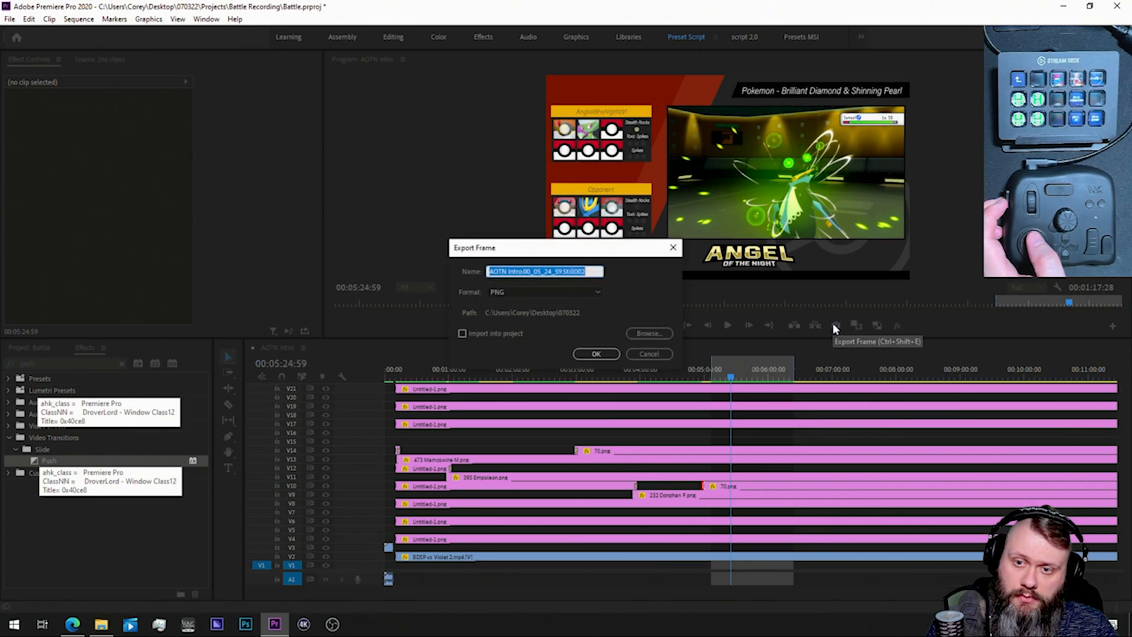
{"action": "left_click", "coordinate": [596, 354]}
Step: Play to the pointed-stones message at 00:05:31:47 and split the Stealth Rocks clip on V30 where the V29 Stealth Rocks Opponent clip ends
{"action": "key", "text": "space"}
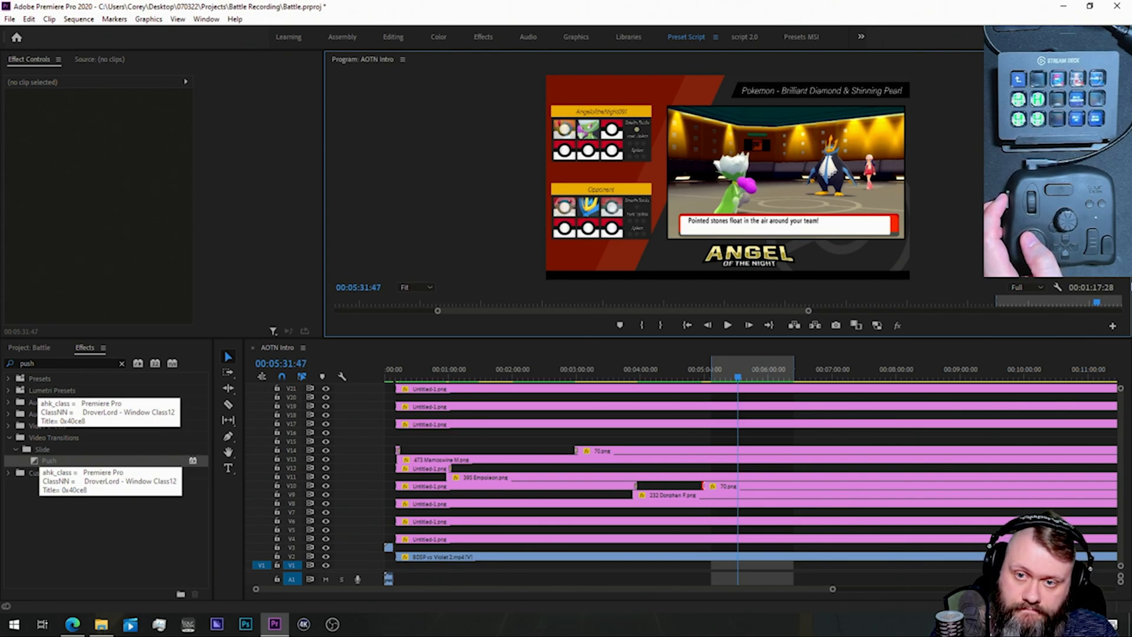
{"action": "scroll", "coordinate": [1109, 454], "scroll_direction": "up", "scroll_amount": 4}
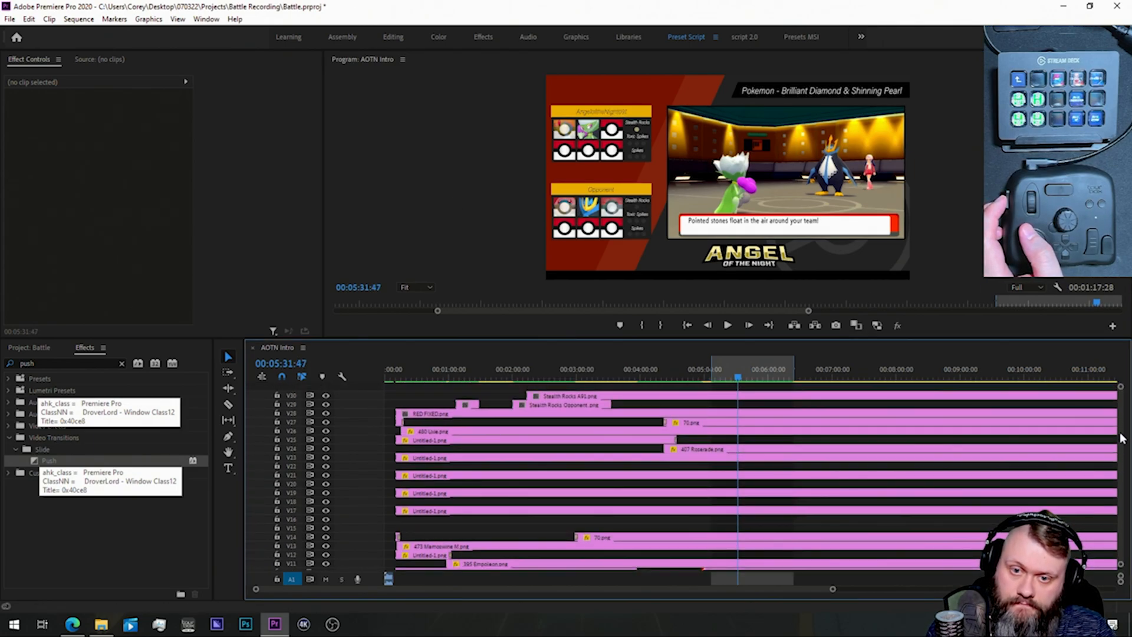
{"action": "key", "text": "c"}
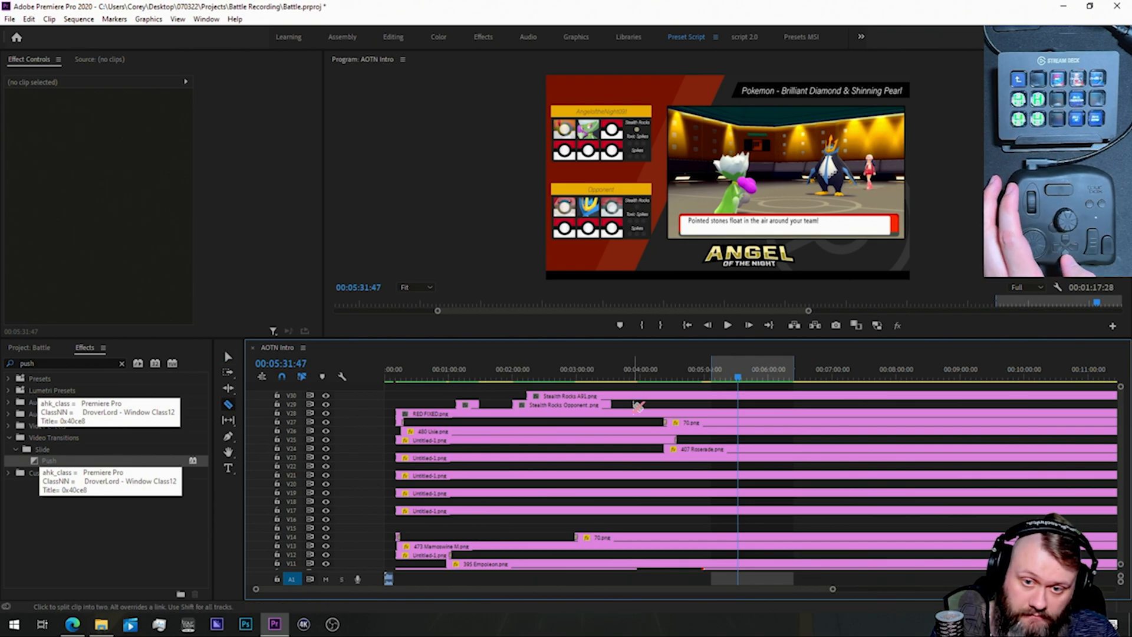
{"action": "left_click", "coordinate": [614, 396]}
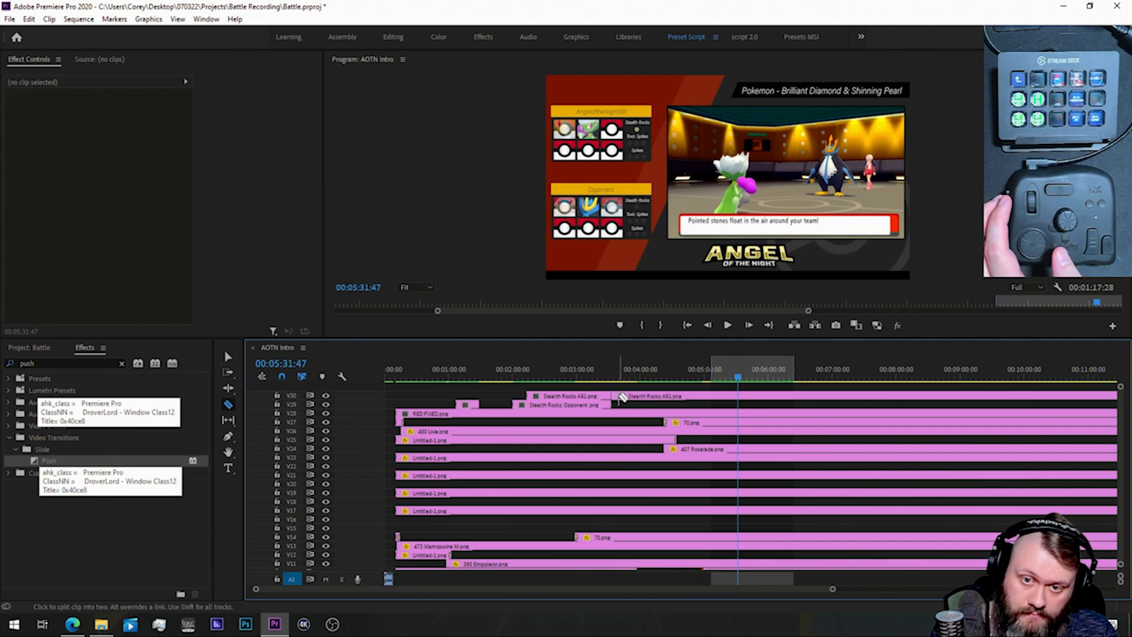
Step: Trim the second Stealth Rocks clip on V30 to start at 00:05:31:47 and apply the default transition to its start
{"action": "key", "text": "v"}
{"action": "left_click_drag", "start_coordinate": [618, 397], "coordinate": [741, 402]}
{"action": "right_click", "coordinate": [741, 397]}
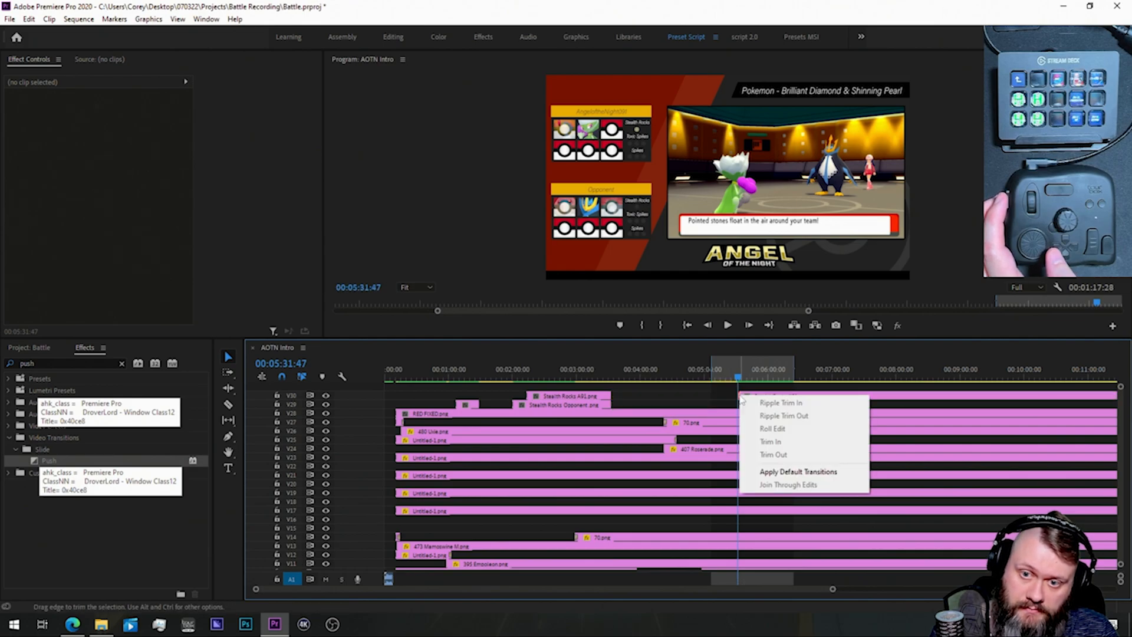
{"action": "left_click", "coordinate": [768, 471]}
Step: Play on past the Stealth Rocks message and step through the frames around 00:06:00:34 to examine the hit on the opponent's Empoleon
{"action": "key", "text": "space"}
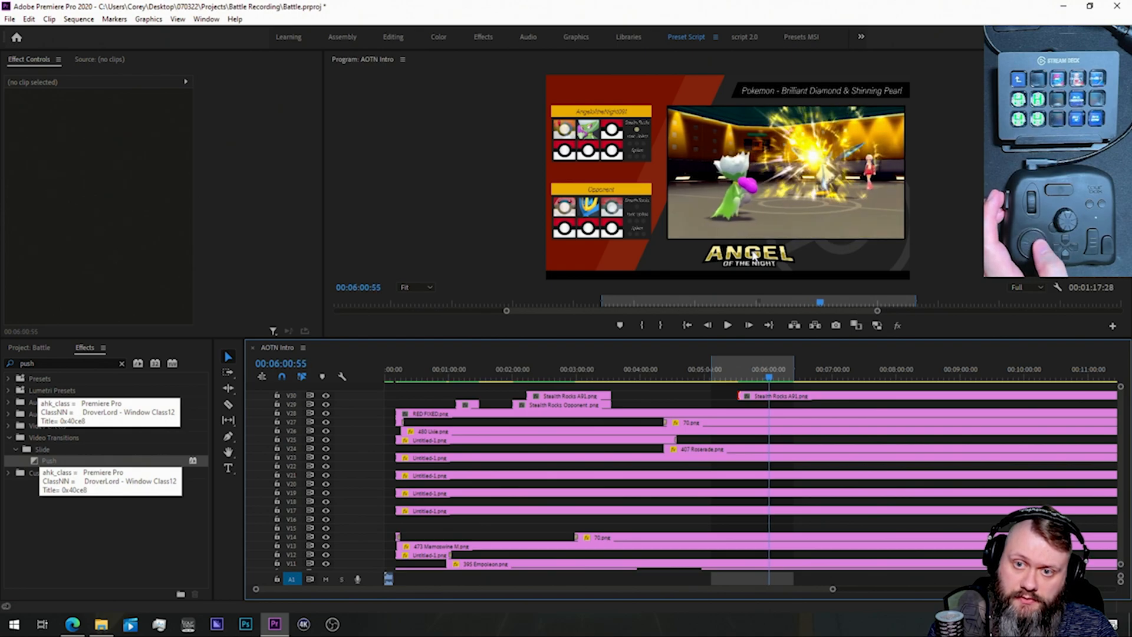
{"action": "key", "text": "shift+Left"}
{"action": "key", "text": "shift+Left"}
{"action": "key", "text": "shift+Left"}
{"action": "key", "text": "shift+Left"}
{"action": "key", "text": "shift+Left"}
{"action": "key", "text": "shift+Left"}
{"action": "key", "text": "shift+Left"}
{"action": "key", "text": "shift+Left"}
{"action": "key", "text": "shift+Left"}
{"action": "key", "text": "shift+Left"}
{"action": "key", "text": "shift+Left"}
{"action": "key", "text": "shift+Left"}
{"action": "key", "text": "shift+Left"}
{"action": "key", "text": "Right"}
{"action": "key", "text": "Right"}
{"action": "key", "text": "Right"}
{"action": "key", "text": "Right"}
{"action": "key", "text": "Right"}
{"action": "key", "text": "Right"}
{"action": "key", "text": "Right"}
{"action": "key", "text": "Left"}
{"action": "key", "text": "Left"}
{"action": "key", "text": "Left"}
{"action": "key", "text": "Left"}
{"action": "key", "text": "Left"}
{"action": "key", "text": "Left"}
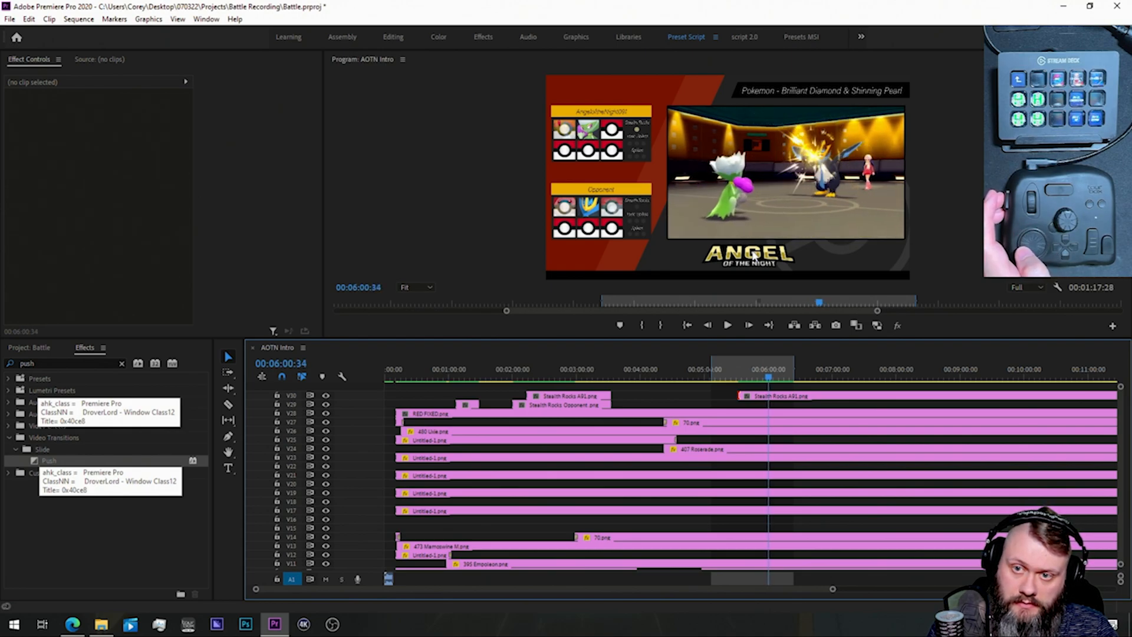
Step: Find the Infernape's entrance at 00:06:05:45, split the V23 Untitled-1.png clip there and delete the part after it
{"action": "key", "text": "space"}
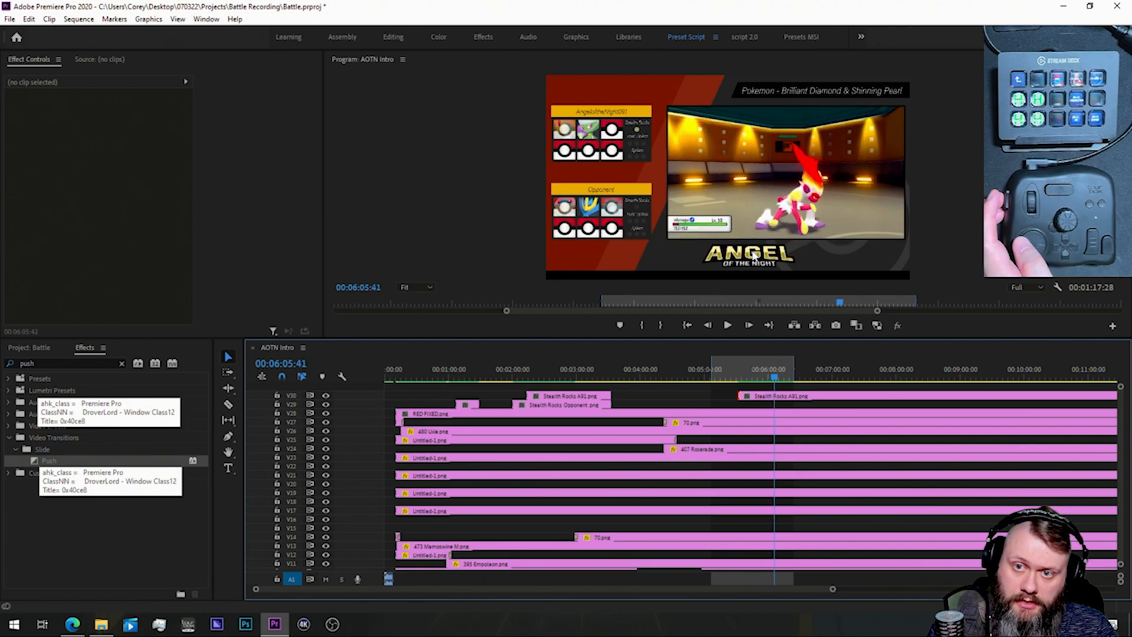
{"action": "key", "text": "Left"}
{"action": "key", "text": "Left"}
{"action": "key", "text": "Left"}
{"action": "key", "text": "Left"}
{"action": "key", "text": "Left"}
{"action": "key", "text": "Left"}
{"action": "key", "text": "Left"}
{"action": "key", "text": "Left"}
{"action": "key", "text": "Left"}
{"action": "key", "text": "Left"}
{"action": "key", "text": "Left"}
{"action": "key", "text": "Left"}
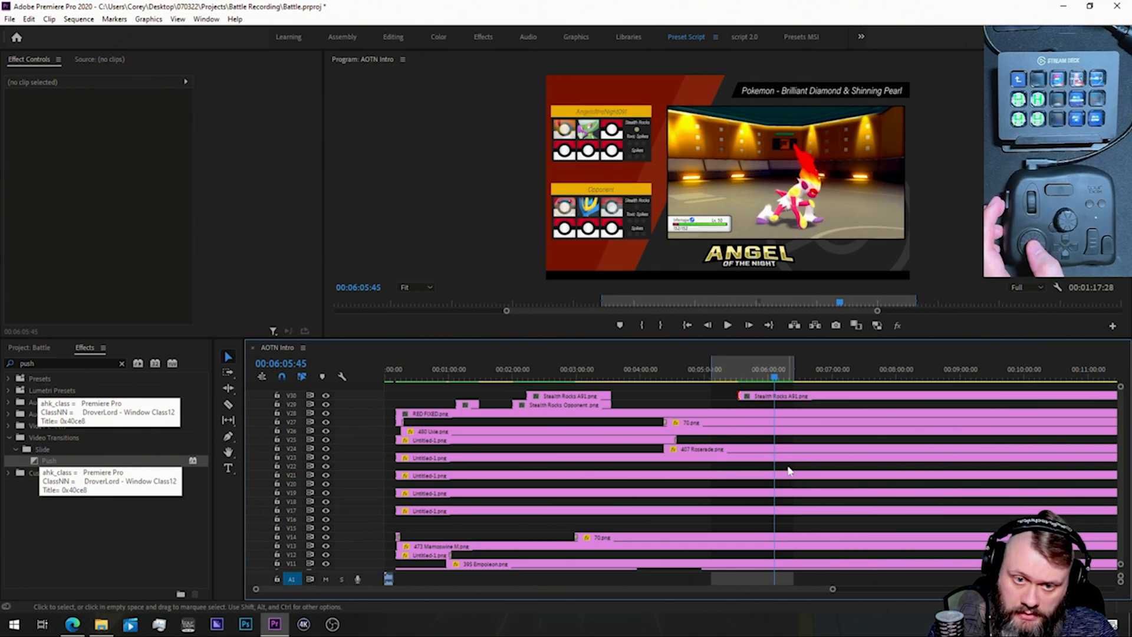
{"action": "key", "text": "c"}
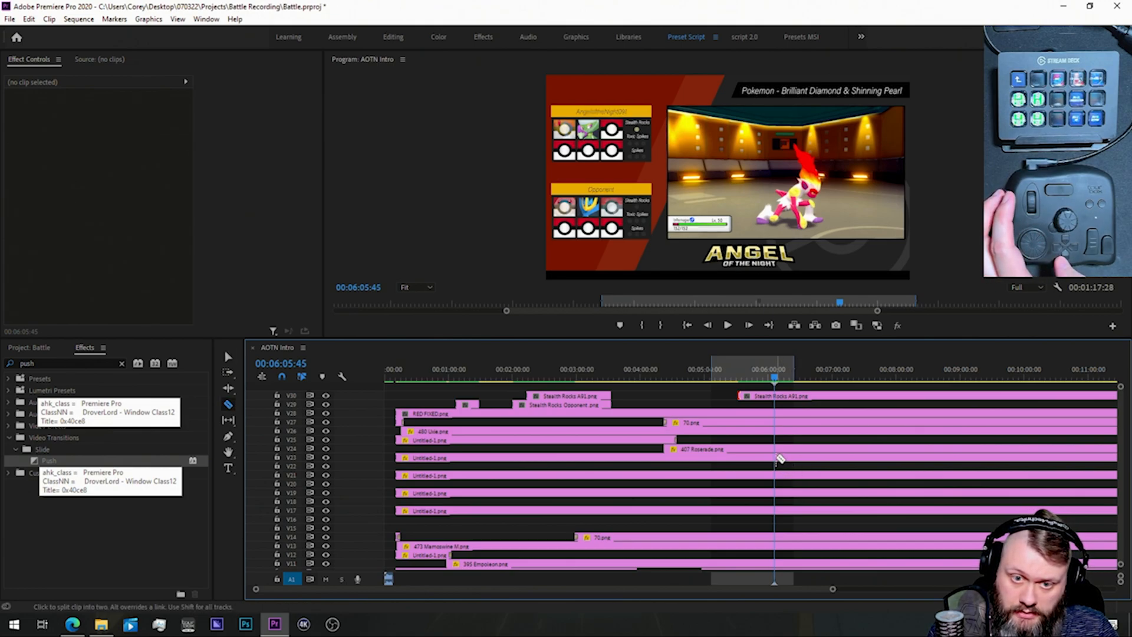
{"action": "key", "text": "v"}
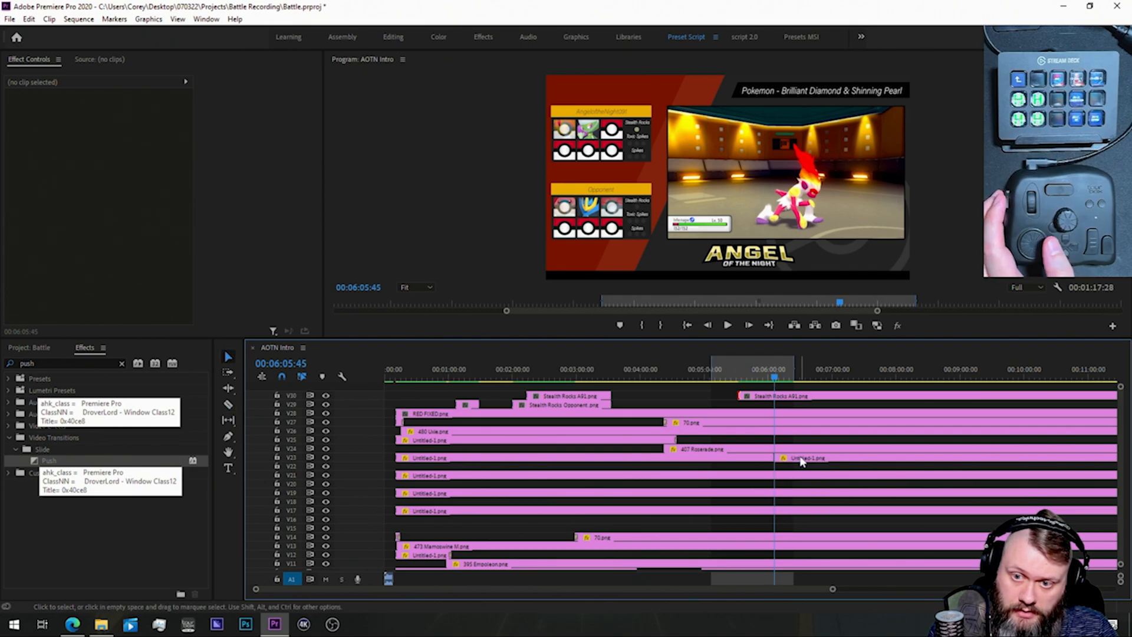
{"action": "left_click", "coordinate": [800, 460]}
{"action": "key", "text": "Delete"}
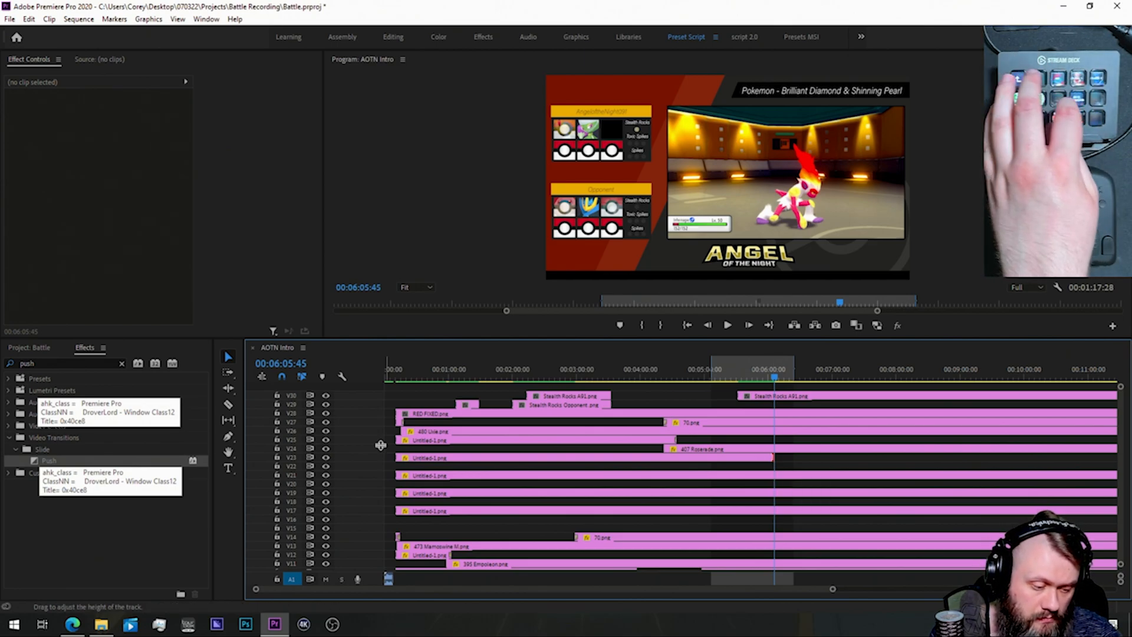
Step: Add a Push transition to the end of the shortened Untitled-1.png clip on track V23
{"action": "left_click", "coordinate": [769, 459]}
{"action": "left_click", "coordinate": [48, 363]}
{"action": "type", "text": "push"}
{"action": "left_click_drag", "start_coordinate": [49, 460], "coordinate": [771, 459]}
{"action": "key", "text": "="}
{"action": "key", "text": "="}
{"action": "key", "text": "="}
{"action": "key", "text": "="}
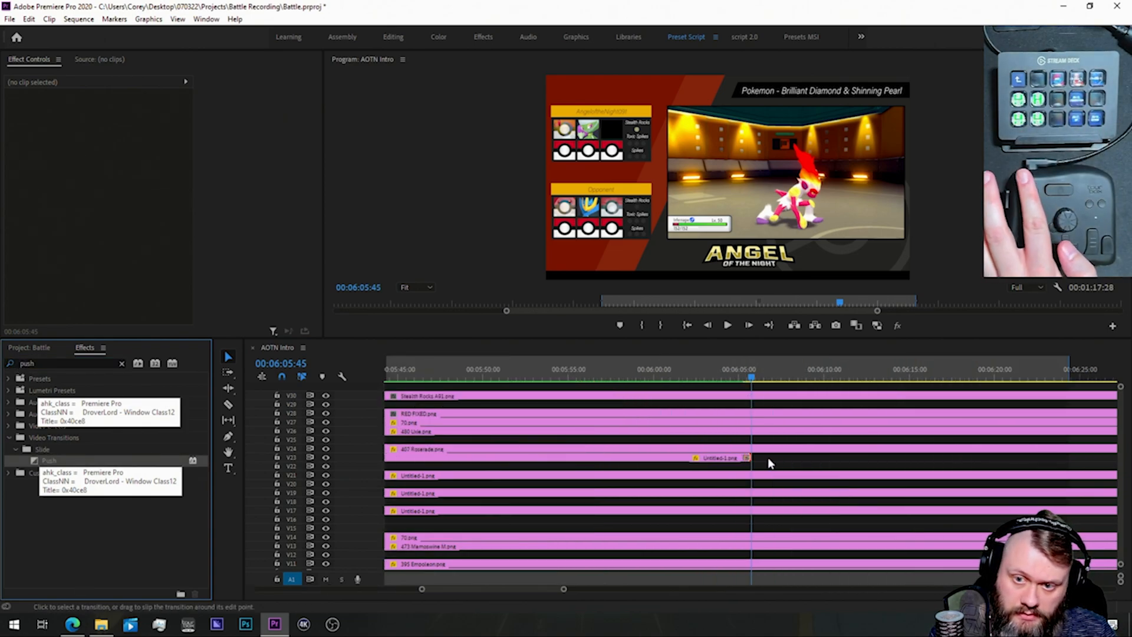
Step: Run the V23 Push transition from south to north and set its duration to 00:00:02:30
{"action": "left_click", "coordinate": [747, 459]}
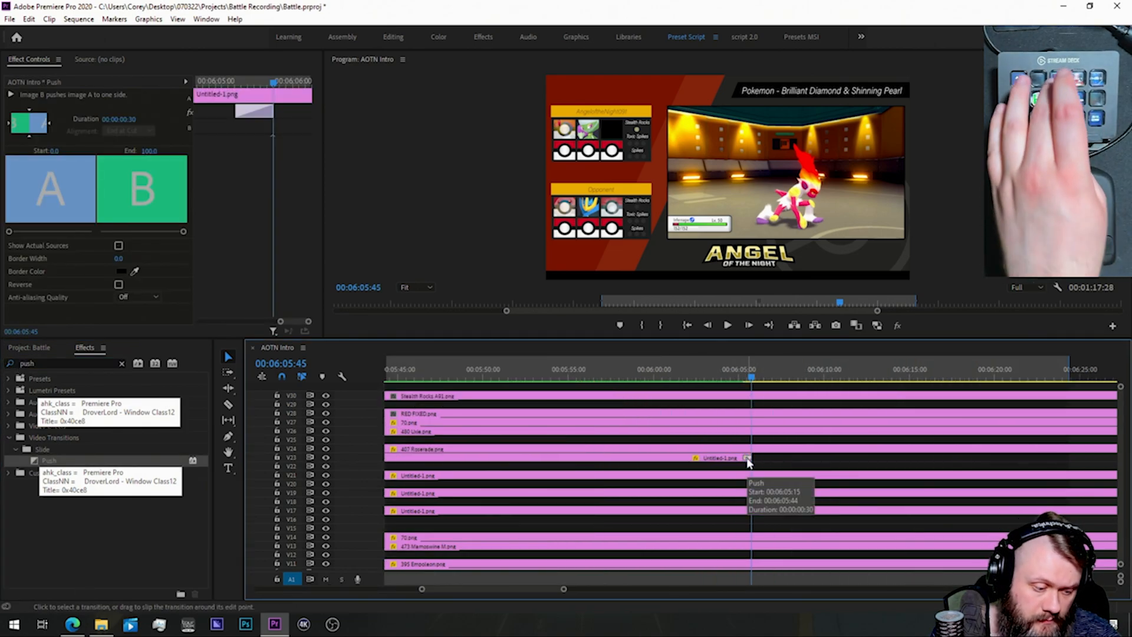
{"action": "left_click", "coordinate": [29, 136]}
{"action": "left_click", "coordinate": [106, 119]}
{"action": "type", "text": "00:00:02:30"}
{"action": "key", "text": "Return"}
{"action": "left_click", "coordinate": [749, 458]}
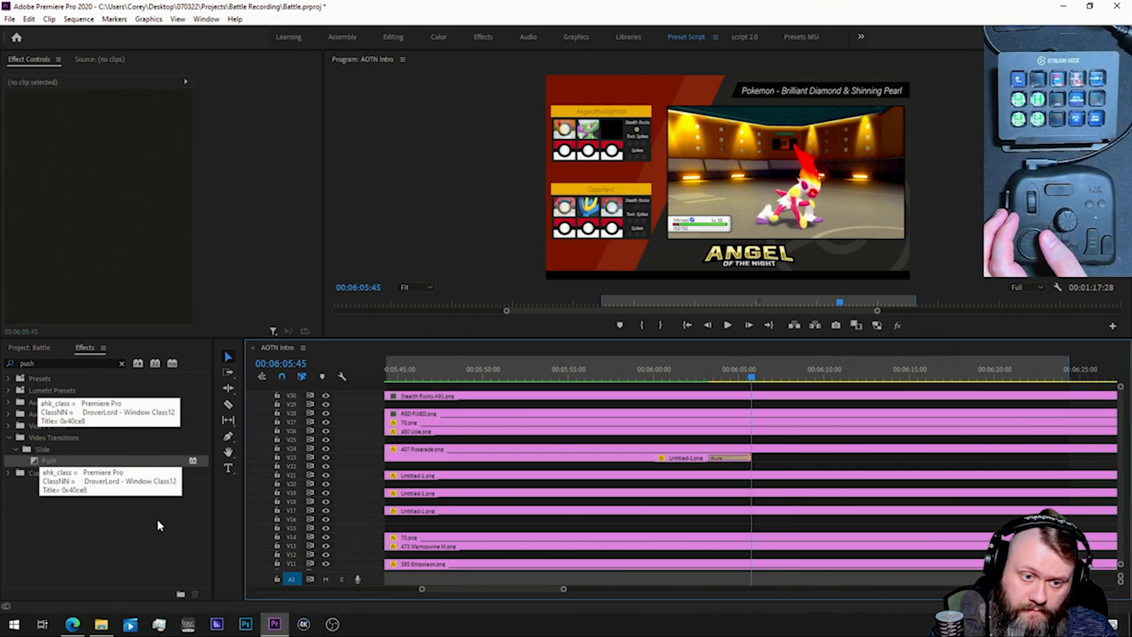
Step: Switch to File Explorer and place 392 Infernape.png from the shiny Gen 4 folder on track V22, ending at 00:06:05:45
{"action": "left_click", "coordinate": [101, 623]}
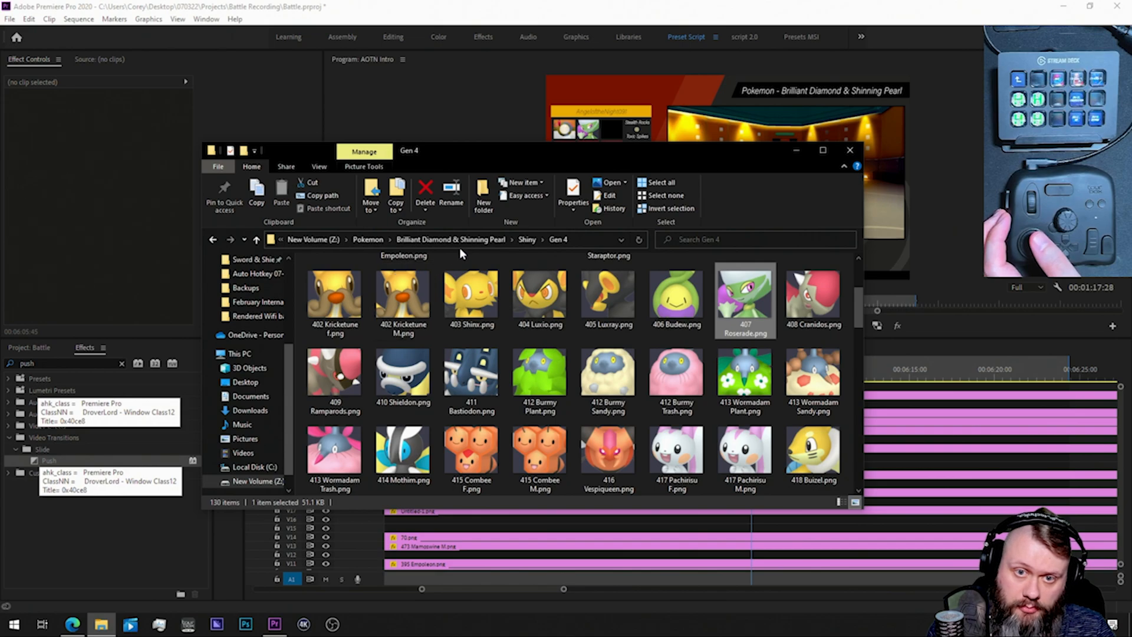
{"action": "left_click_drag", "start_coordinate": [677, 288], "coordinate": [673, 467]}
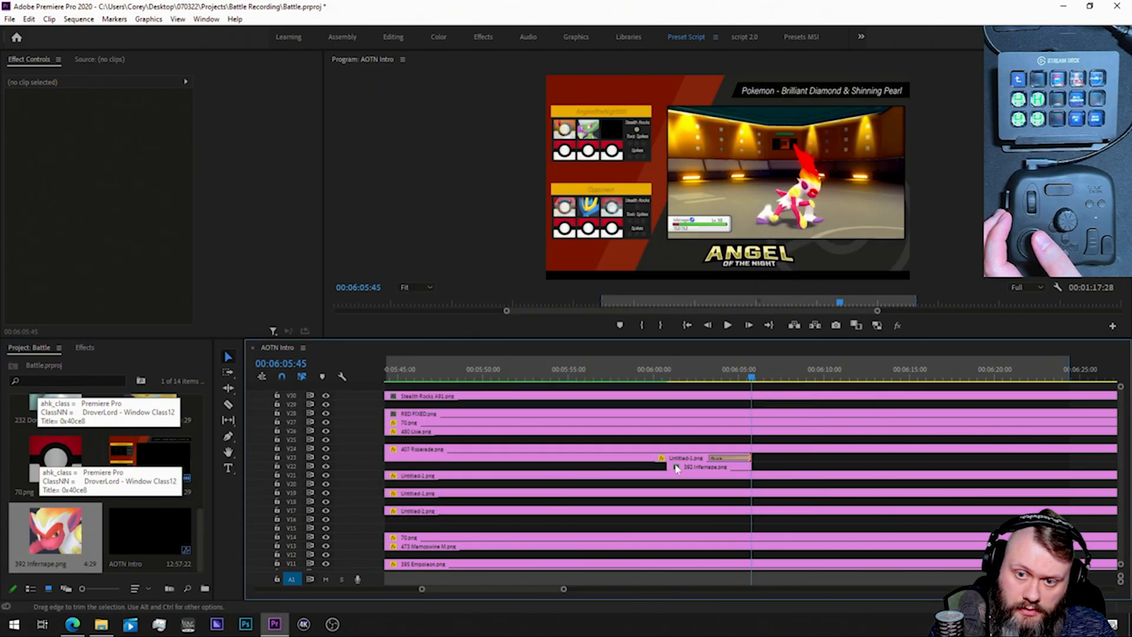
Step: Apply the t1p3 position preset to the 392 Infernape.png clip on track V22
{"action": "left_click", "coordinate": [731, 467]}
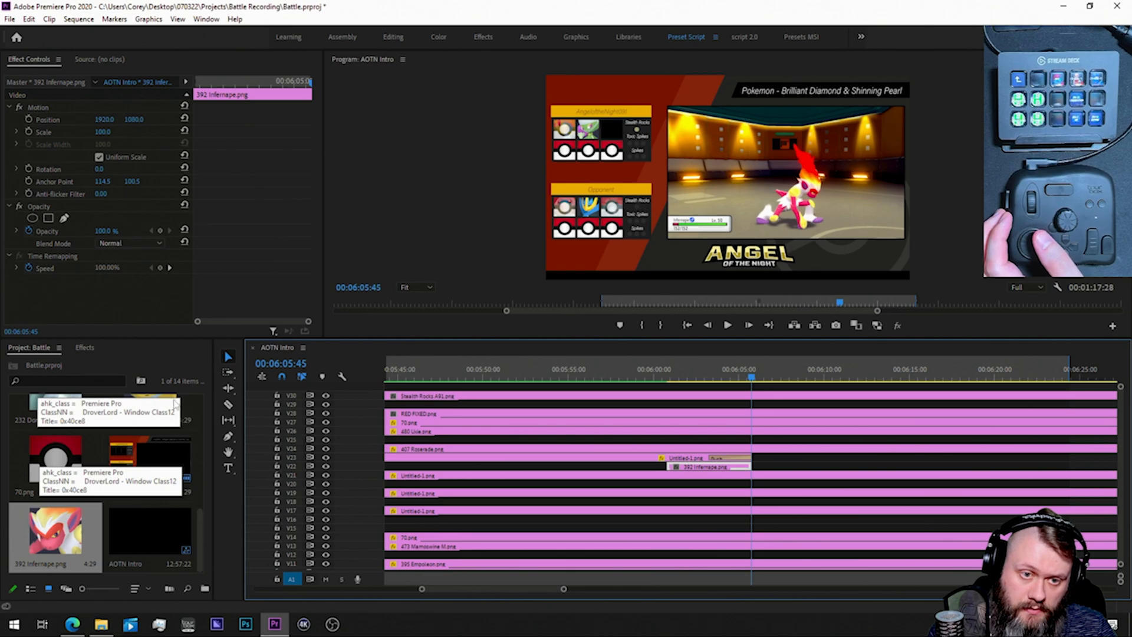
{"action": "left_click", "coordinate": [91, 348]}
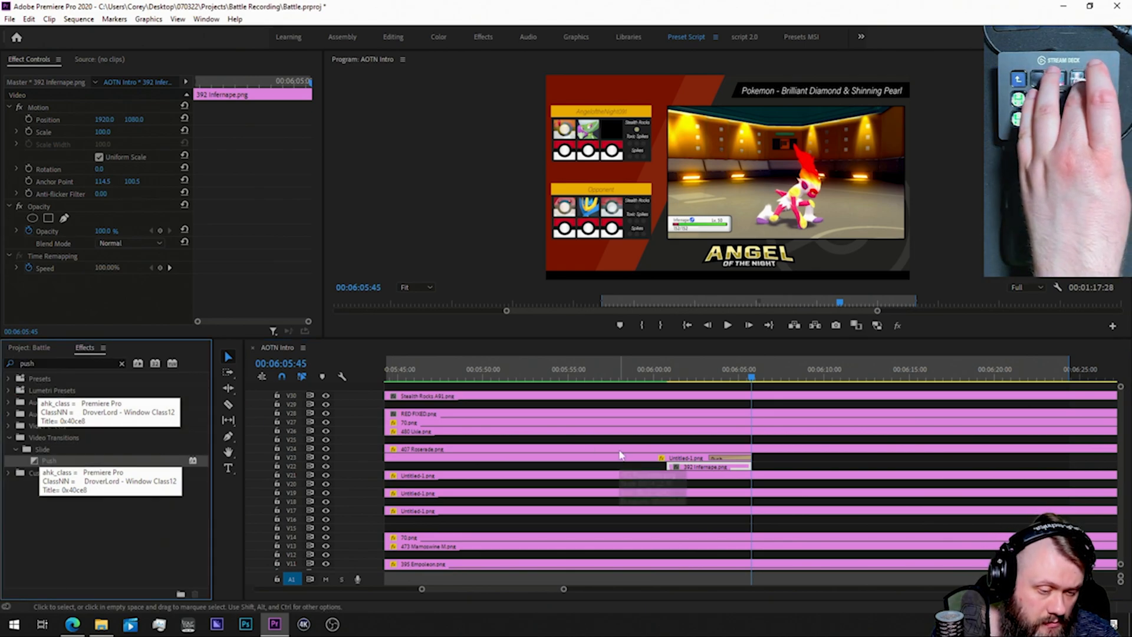
{"action": "left_click", "coordinate": [684, 467]}
{"action": "left_click", "coordinate": [28, 363]}
{"action": "type", "text": "t1p3"}
{"action": "left_click_drag", "start_coordinate": [42, 389], "coordinate": [912, 464]}
Step: Extend the 392 Infernape.png clip on V22 to the end of the other overlay clips
{"action": "key", "text": "minus"}
{"action": "key", "text": "minus"}
{"action": "key", "text": "minus"}
{"action": "key", "text": "minus"}
{"action": "key", "text": "minus"}
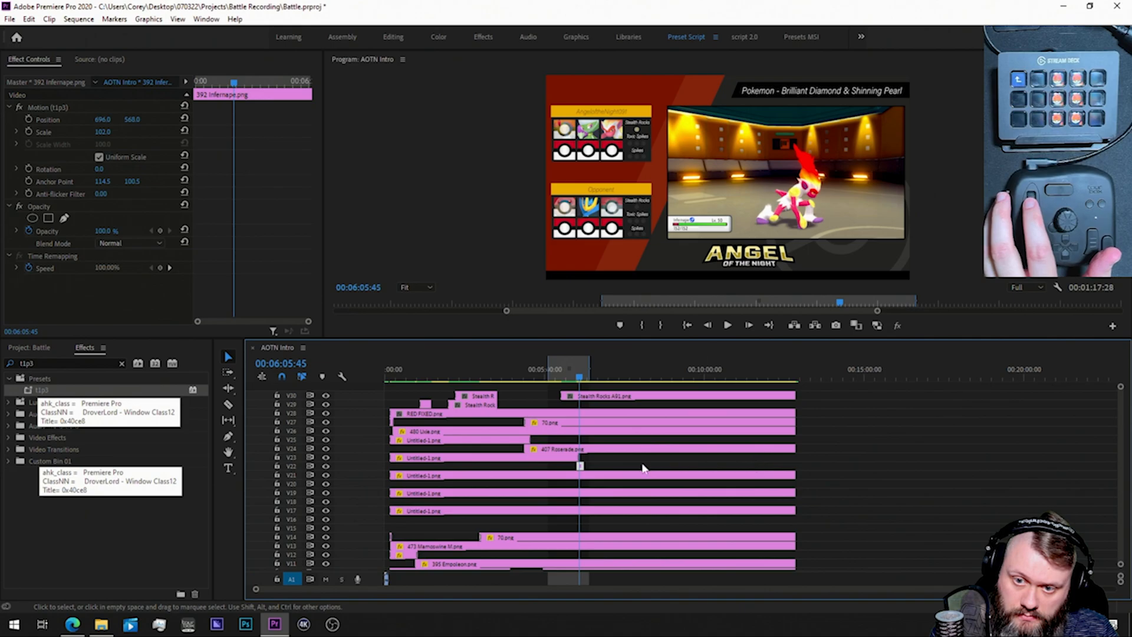
{"action": "left_click_drag", "start_coordinate": [582, 465], "coordinate": [793, 479]}
{"action": "key", "text": "equal"}
{"action": "key", "text": "equal"}
{"action": "key", "text": "equal"}
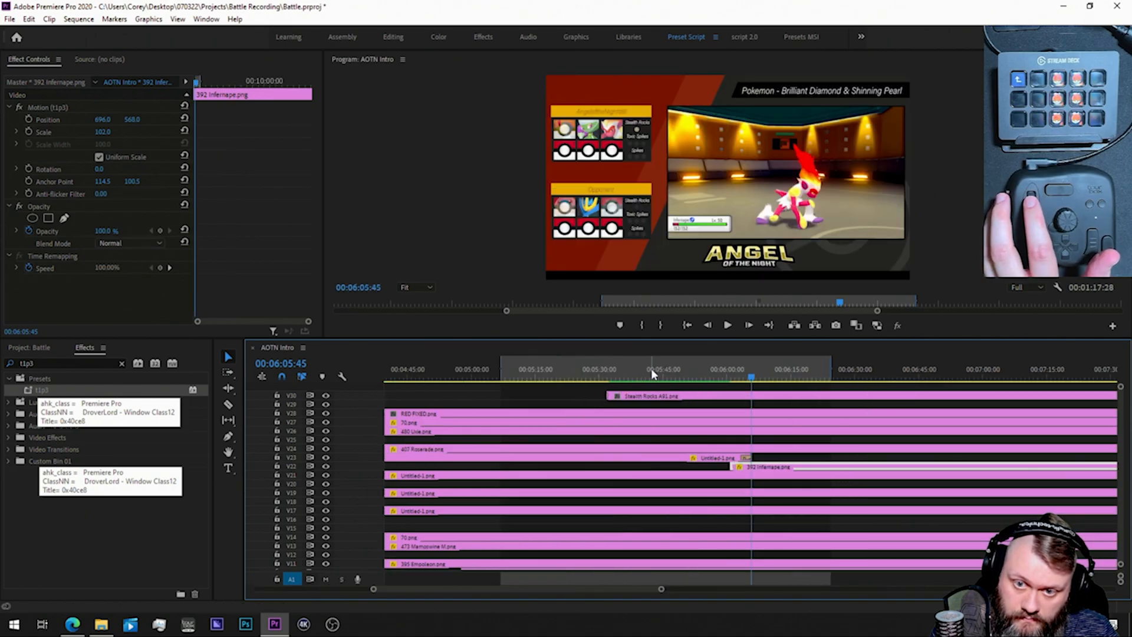
Step: Move the work area to start at 00:06:05:45, render its previews and stop the playback
{"action": "left_click_drag", "start_coordinate": [663, 369], "coordinate": [917, 374]}
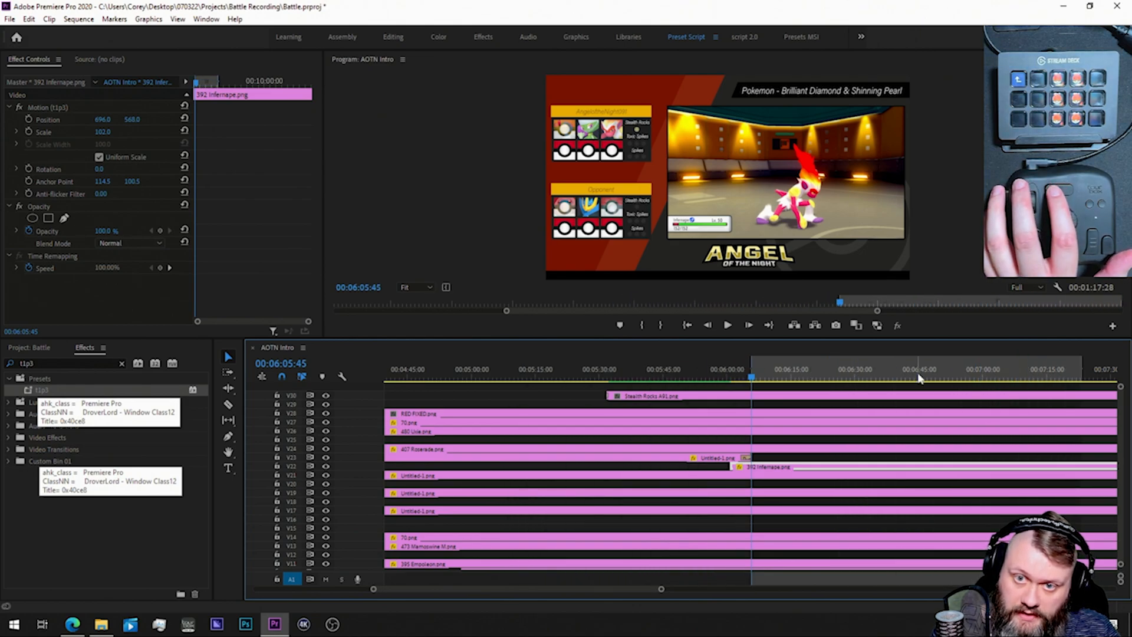
{"action": "key", "text": "Return"}
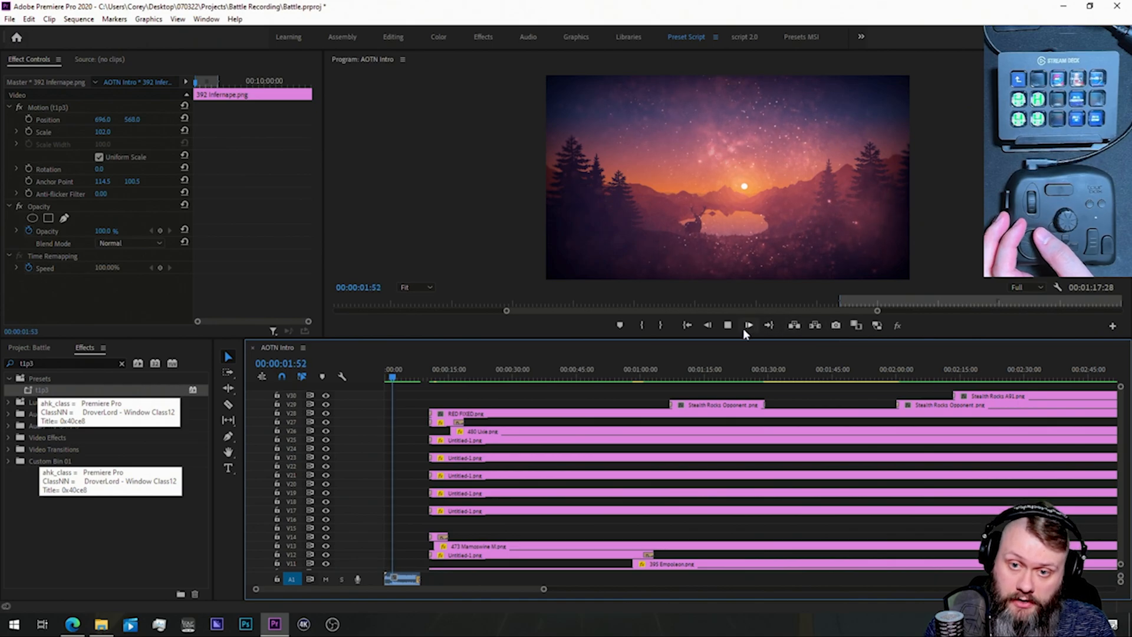
{"action": "left_click", "coordinate": [728, 326]}
Step: Find the Togekiss's entrance at 00:06:31:46, split the V8 Untitled-1.png clip there and delete the part after it
{"action": "left_click_drag", "start_coordinate": [544, 589], "coordinate": [856, 590]}
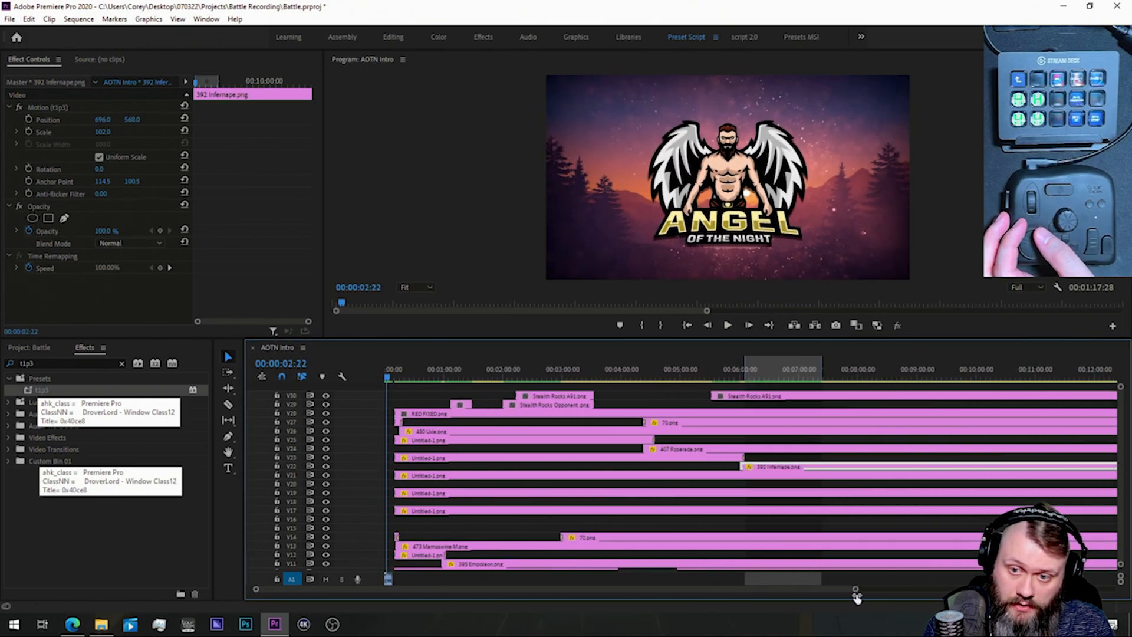
{"action": "left_click", "coordinate": [748, 378]}
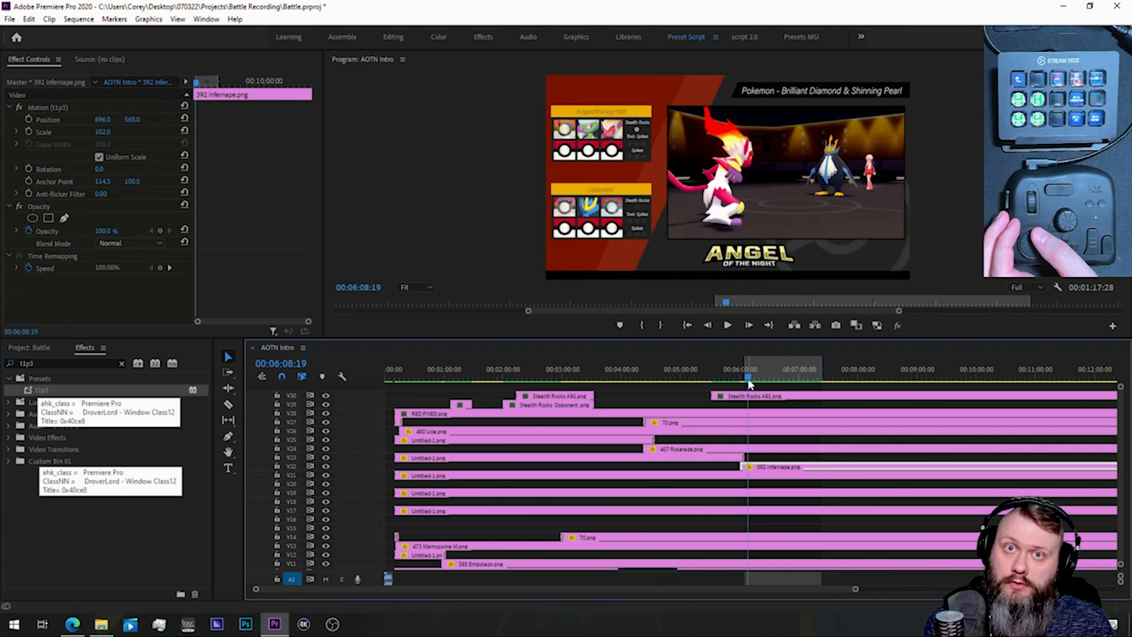
{"action": "key", "text": "space"}
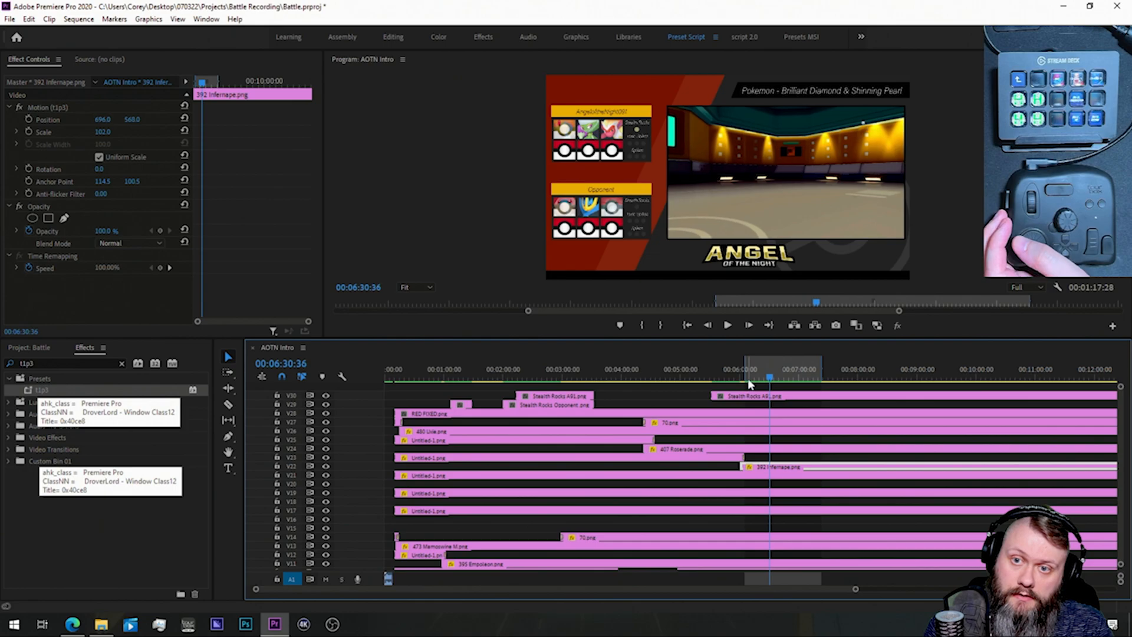
{"action": "key", "text": "Left"}
{"action": "key", "text": "Left"}
{"action": "key", "text": "Left"}
{"action": "key", "text": "Left"}
{"action": "key", "text": "Left"}
{"action": "key", "text": "Left"}
{"action": "key", "text": "Left"}
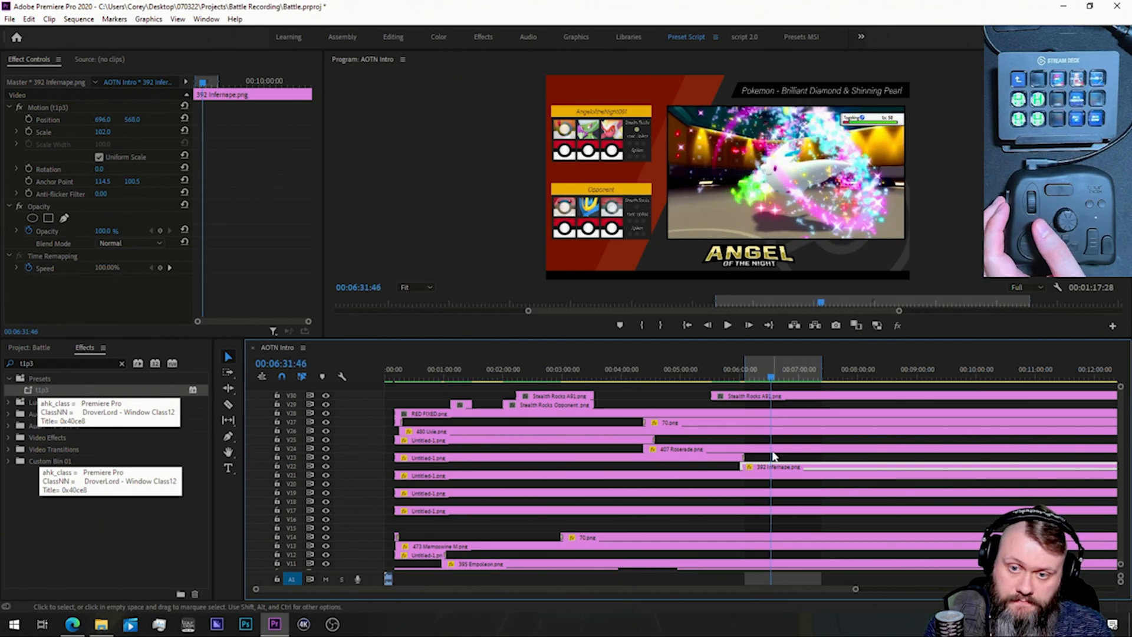
{"action": "key", "text": "c"}
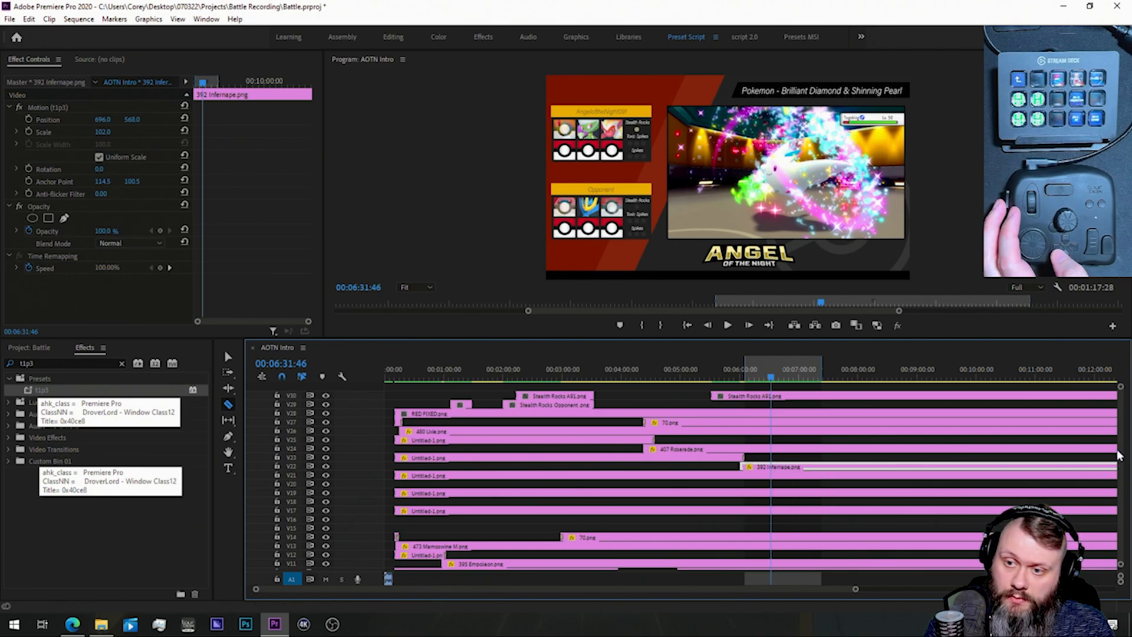
{"action": "scroll", "coordinate": [1121, 462], "scroll_direction": "down", "scroll_amount": 5}
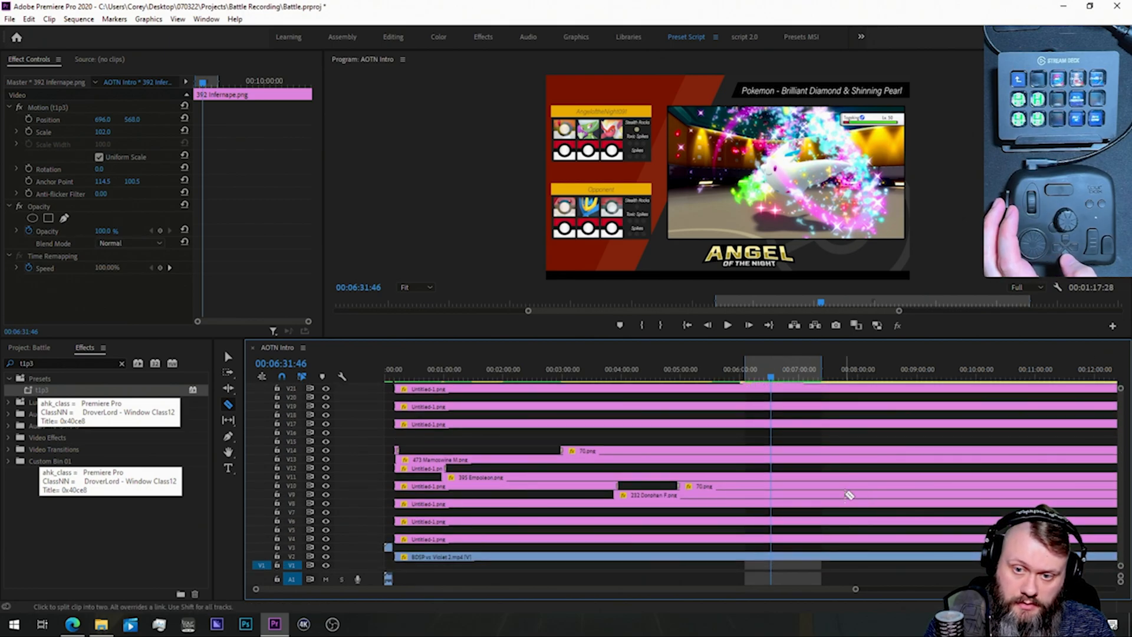
{"action": "left_click", "coordinate": [772, 503]}
{"action": "key", "text": "v"}
{"action": "left_click", "coordinate": [791, 505]}
{"action": "key", "text": "Delete"}
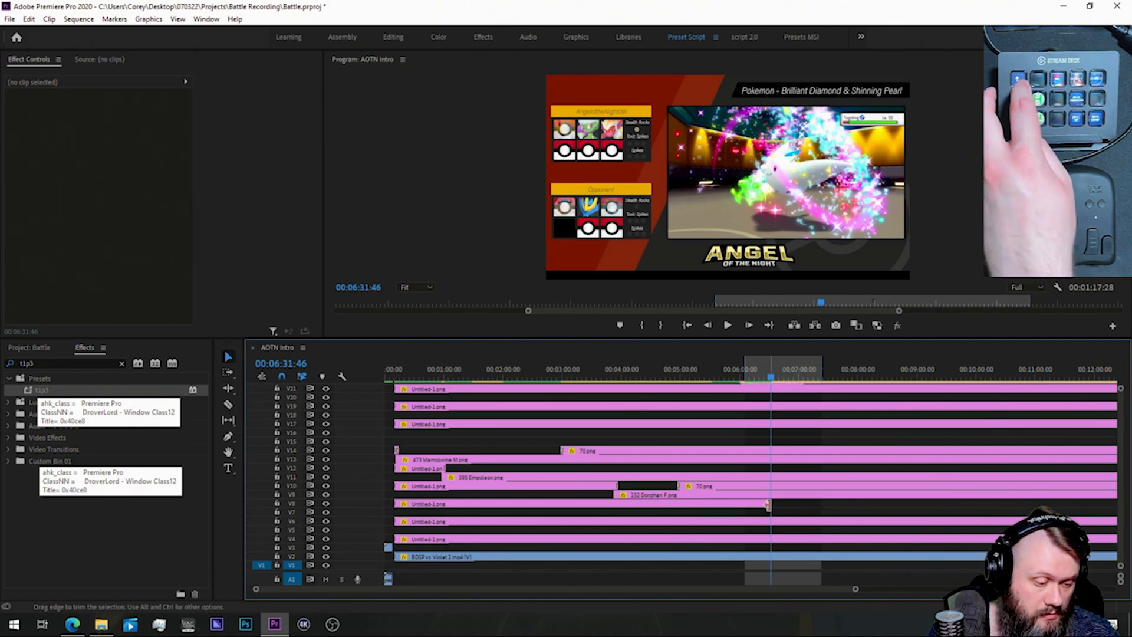
Step: Add a Push transition to the end of the shortened Untitled-1.png clip on track V8
{"action": "key", "text": "shift+f"}
{"action": "type", "text": "push"}
{"action": "left_click_drag", "start_coordinate": [35, 461], "coordinate": [768, 507]}
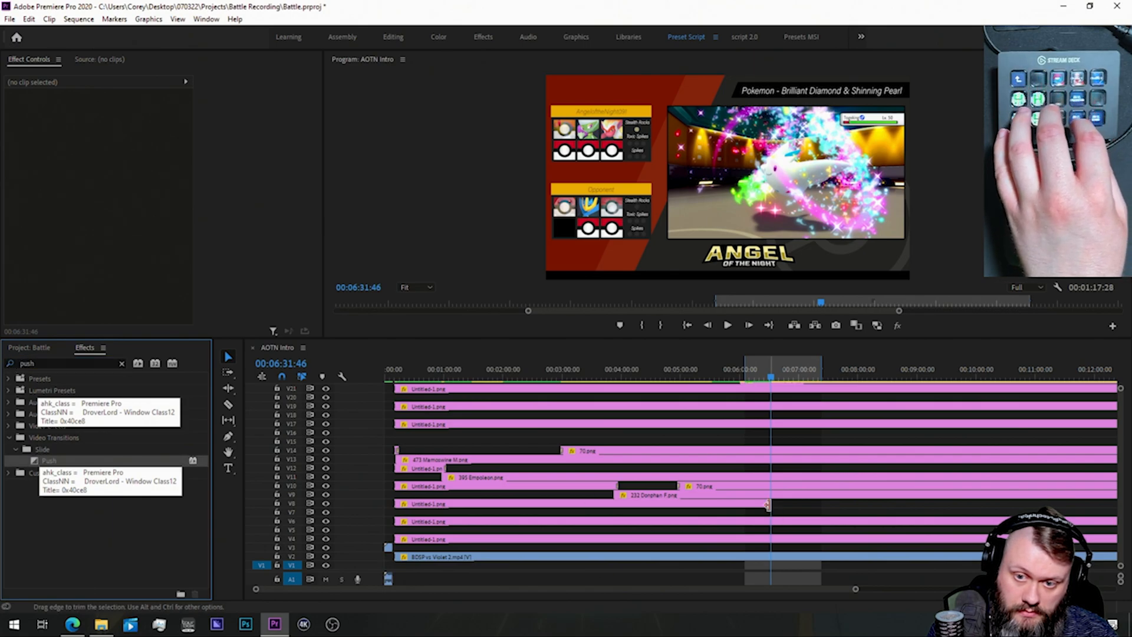
{"action": "key", "text": "equal"}
{"action": "key", "text": "equal"}
{"action": "key", "text": "equal"}
{"action": "key", "text": "equal"}
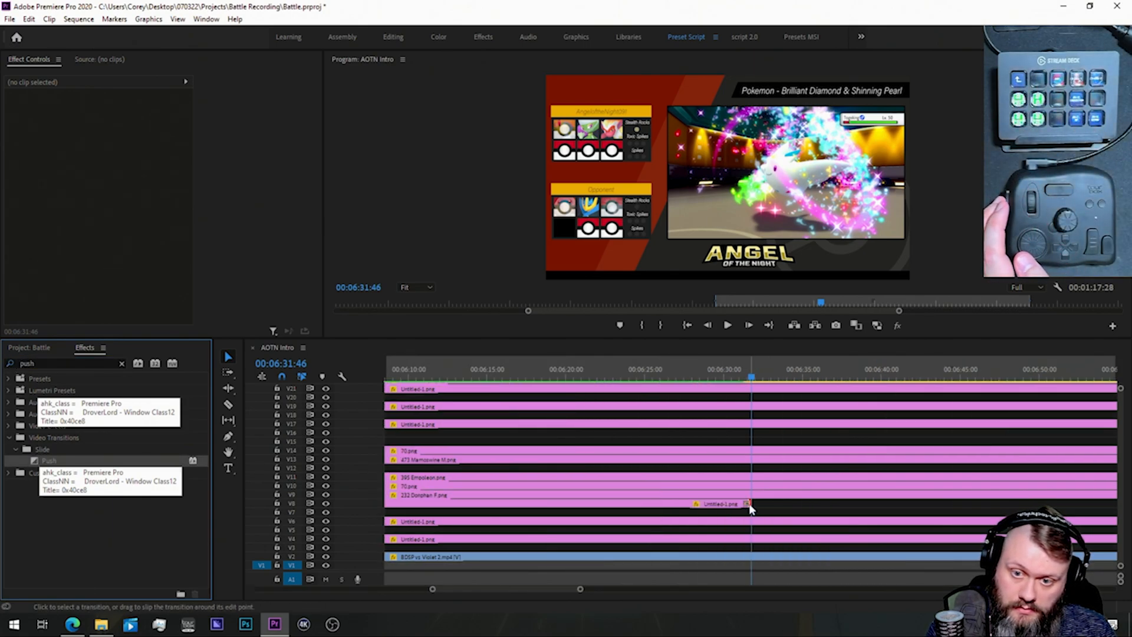
Step: Set the duration of the V8 Push transition to 00:00:02:30 and deselect it
{"action": "left_click", "coordinate": [748, 505]}
{"action": "left_click", "coordinate": [119, 119]}
{"action": "type", "text": "230"}
{"action": "key", "text": "Return"}
{"action": "key", "text": "ctrl+shift+a"}
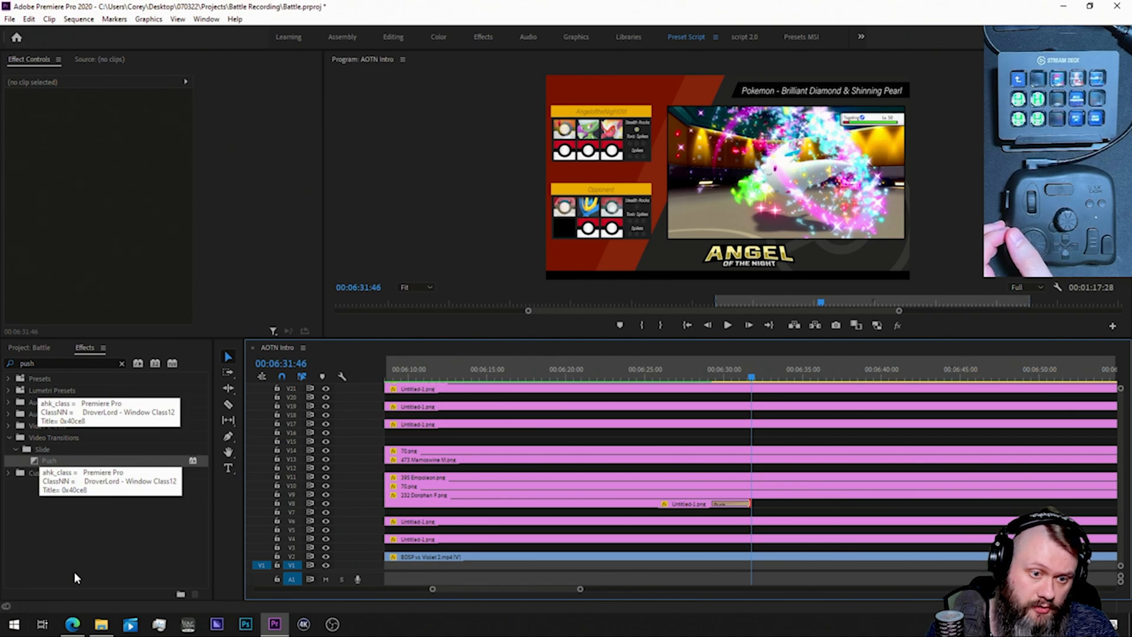
Step: Switch to File Explorer and place 468 Togekiss.png from the Standard Gen 4 folder on track V7, ending at 00:06:31:46
{"action": "left_click", "coordinate": [101, 623]}
{"action": "scroll", "coordinate": [564, 377], "scroll_direction": "down", "scroll_amount": 5}
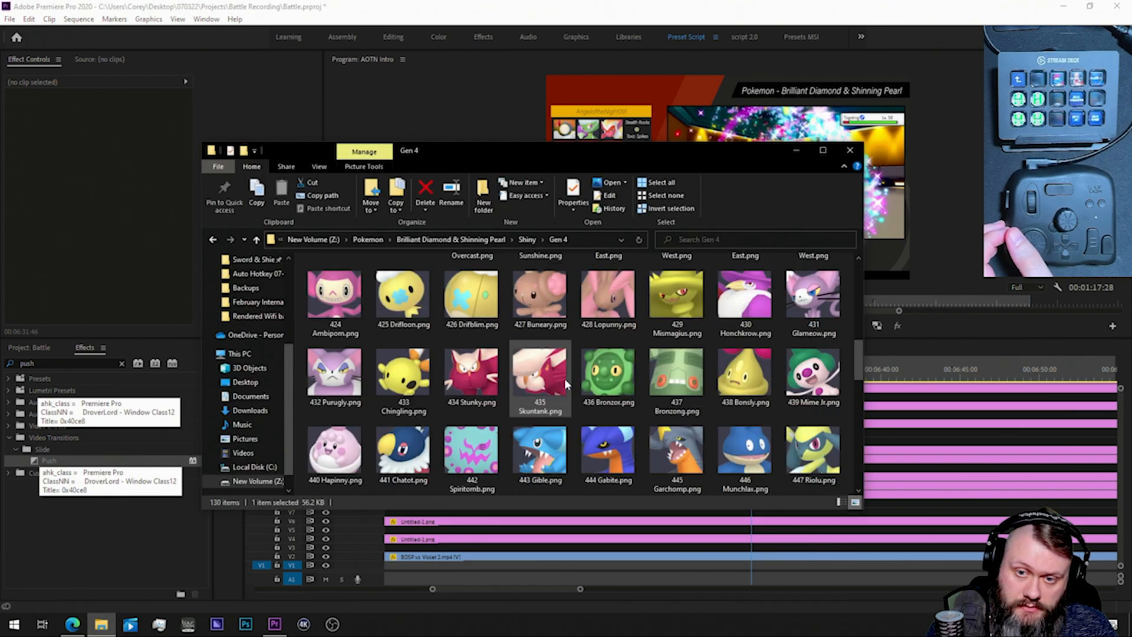
{"action": "scroll", "coordinate": [564, 383], "scroll_direction": "up", "scroll_amount": 2}
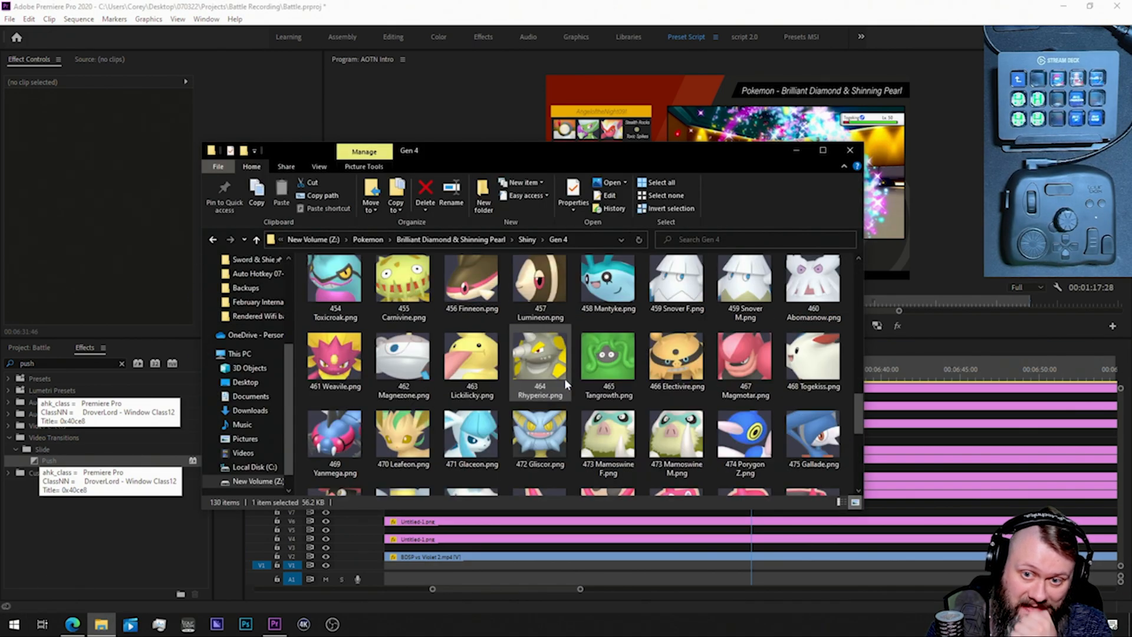
{"action": "left_click", "coordinate": [473, 242]}
{"action": "double_click", "coordinate": [365, 284]}
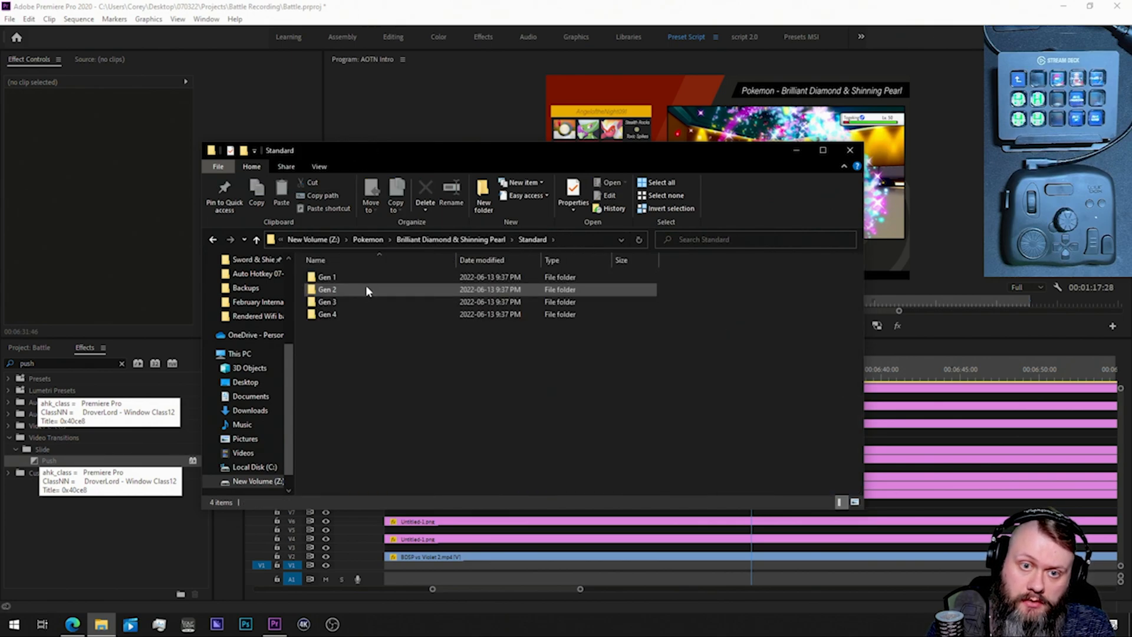
{"action": "double_click", "coordinate": [366, 312]}
{"action": "scroll", "coordinate": [512, 337], "scroll_direction": "down", "scroll_amount": 10}
{"action": "scroll", "coordinate": [661, 411], "scroll_direction": "up", "scroll_amount": 5}
{"action": "left_click_drag", "start_coordinate": [731, 359], "coordinate": [734, 520]}
{"action": "left_click", "coordinate": [112, 527]}
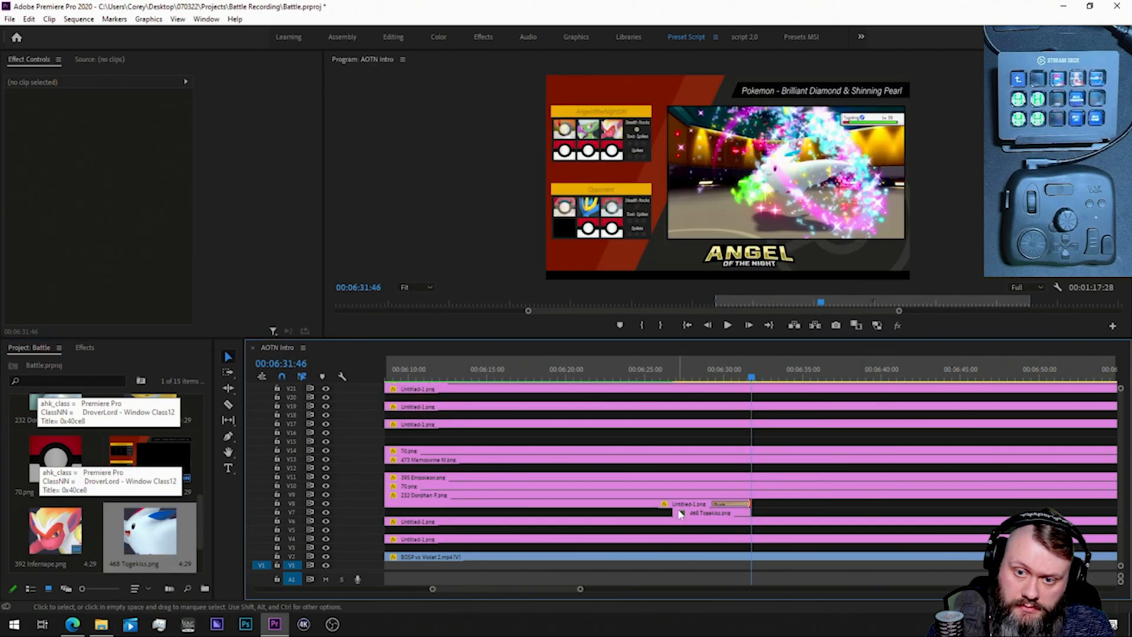
Step: Apply the t2p4 position preset to the 468 Togekiss.png clip on track V7
{"action": "left_click", "coordinate": [85, 347]}
{"action": "left_click", "coordinate": [727, 515]}
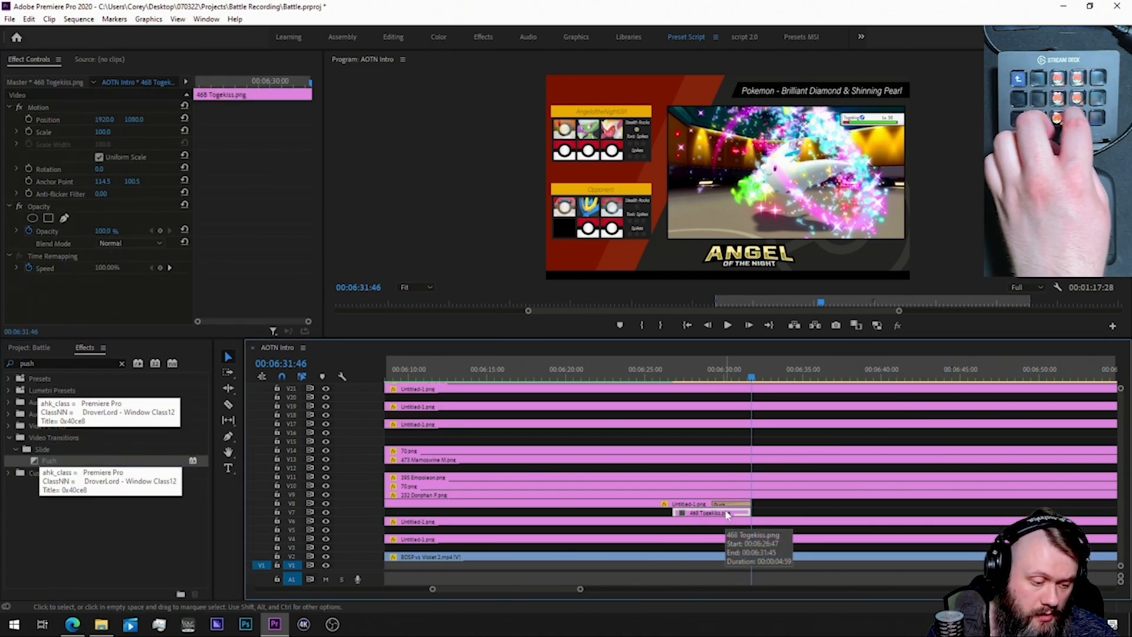
{"action": "key", "text": "shift+f"}
{"action": "type", "text": "t2p4"}
{"action": "left_click_drag", "start_coordinate": [29, 389], "coordinate": [727, 512]}
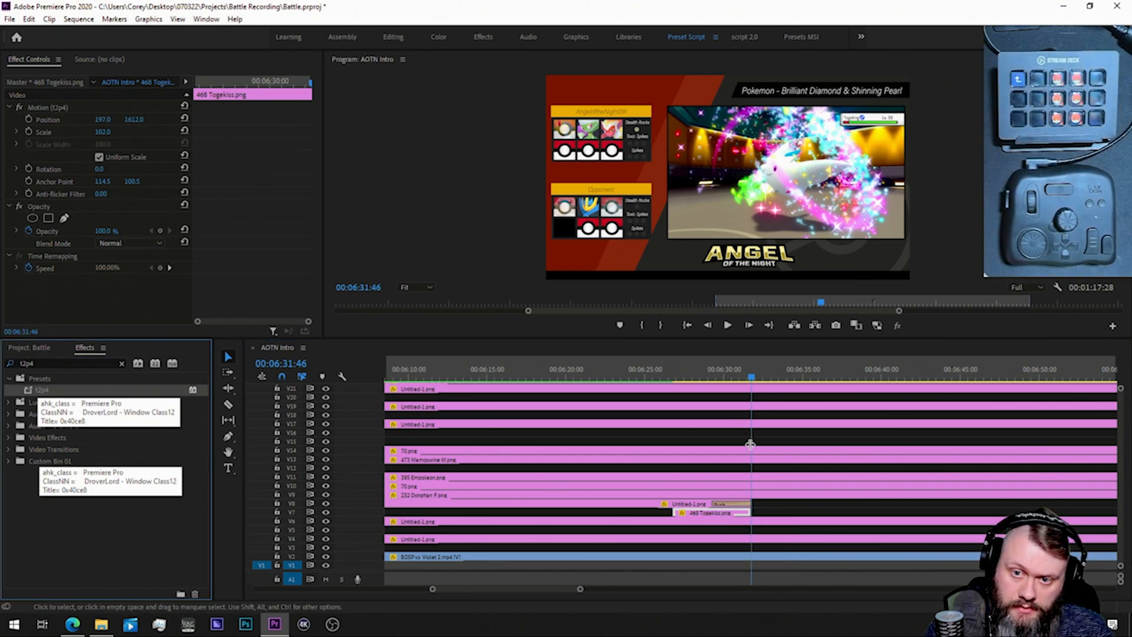
Step: Extend the 468 Togekiss.png clip on V7 to the end of the other overlay clips
{"action": "left_click_drag", "start_coordinate": [750, 513], "coordinate": [893, 513]}
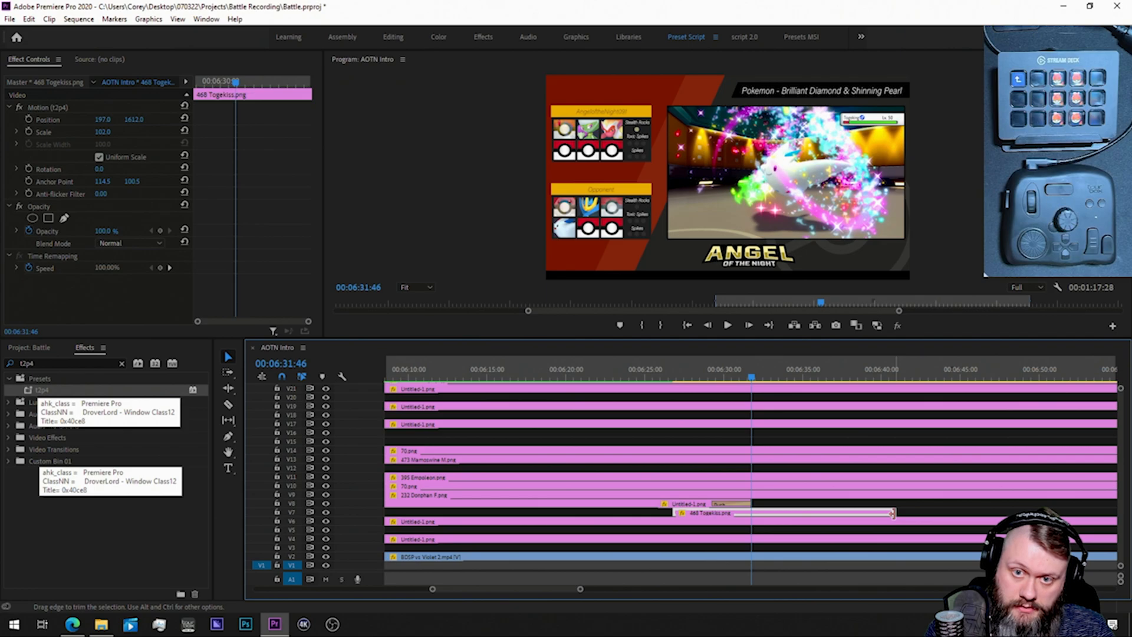
{"action": "key", "text": "minus"}
{"action": "key", "text": "minus"}
{"action": "key", "text": "minus"}
{"action": "key", "text": "minus"}
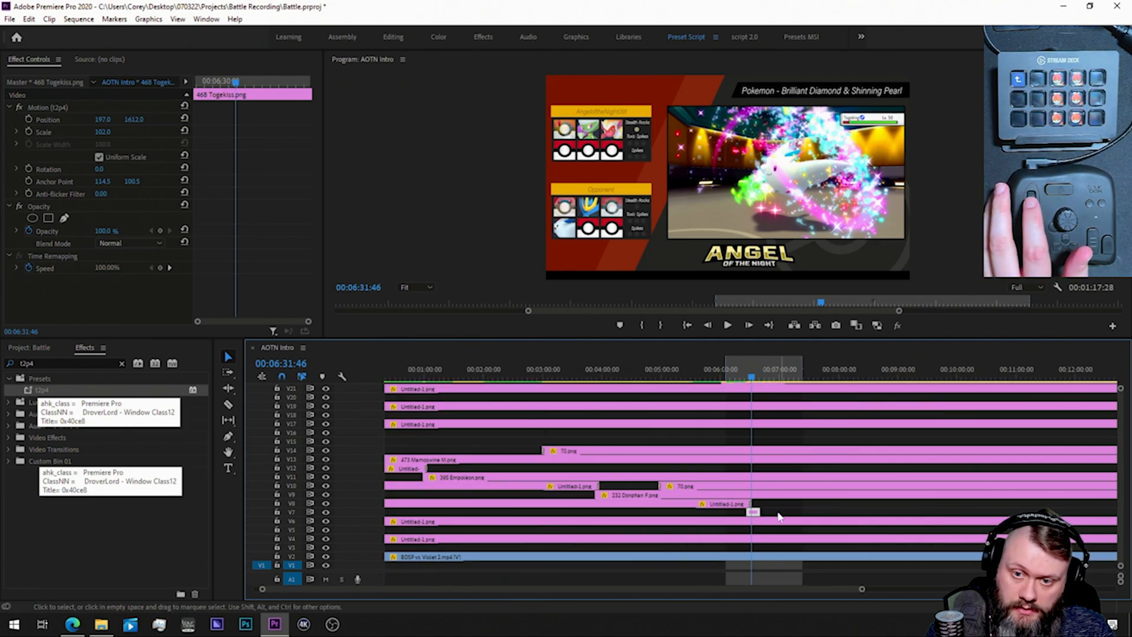
{"action": "left_click_drag", "start_coordinate": [758, 512], "coordinate": [795, 517]}
{"action": "key", "text": "minus"}
{"action": "key", "text": "equal"}
{"action": "key", "text": "equal"}
{"action": "key", "text": "equal"}
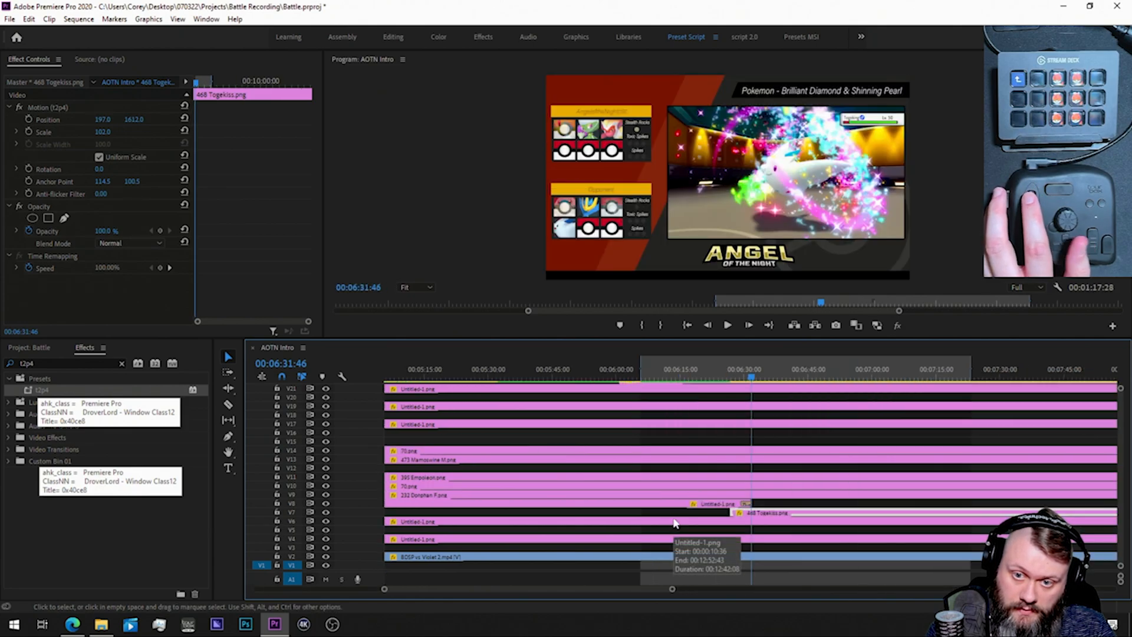
Step: Advance the playhead through the battle footage to 00:06:51:34, where the opposing Togekiss faints
{"action": "key", "text": "shift+Right"}
{"action": "key", "text": "shift+Right"}
{"action": "key", "text": "shift+Right"}
{"action": "key", "text": "shift+Right"}
{"action": "key", "text": "shift+Right"}
{"action": "key", "text": "shift+Right"}
{"action": "key", "text": "shift+Right"}
{"action": "key", "text": "shift+Right"}
{"action": "key", "text": "shift+Right"}
{"action": "key", "text": "shift+Right"}
{"action": "key", "text": "shift+Right"}
{"action": "key", "text": "shift+Right"}
{"action": "key", "text": "shift+Right"}
{"action": "key", "text": "shift+Right"}
{"action": "key", "text": "shift+Right"}
{"action": "key", "text": "shift+Right"}
{"action": "key", "text": "shift+Right"}
{"action": "key", "text": "shift+Right"}
{"action": "key", "text": "shift+Right"}
{"action": "key", "text": "shift+Right"}
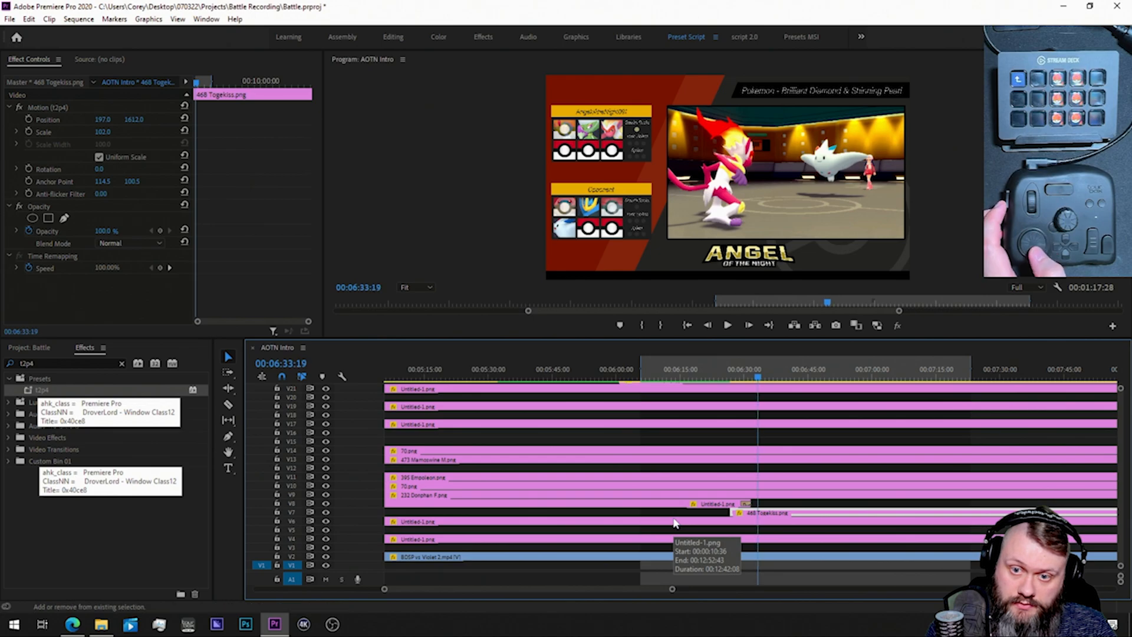
{"action": "key", "text": "shift+Right"}
{"action": "key", "text": "shift+Right"}
{"action": "key", "text": "shift+Right"}
{"action": "key", "text": "shift+Right"}
{"action": "key", "text": "shift+Right"}
{"action": "key", "text": "shift+Right"}
{"action": "key", "text": "shift+Right"}
{"action": "key", "text": "shift+Right"}
{"action": "key", "text": "shift+Right"}
{"action": "key", "text": "shift+Right"}
{"action": "key", "text": "shift+Right"}
{"action": "key", "text": "shift+Right"}
{"action": "key", "text": "shift+Right"}
{"action": "key", "text": "shift+Right"}
{"action": "key", "text": "shift+Right"}
{"action": "key", "text": "shift+Right"}
{"action": "key", "text": "shift+Right"}
{"action": "key", "text": "shift+Right"}
{"action": "key", "text": "shift+Right"}
{"action": "key", "text": "shift+Right"}
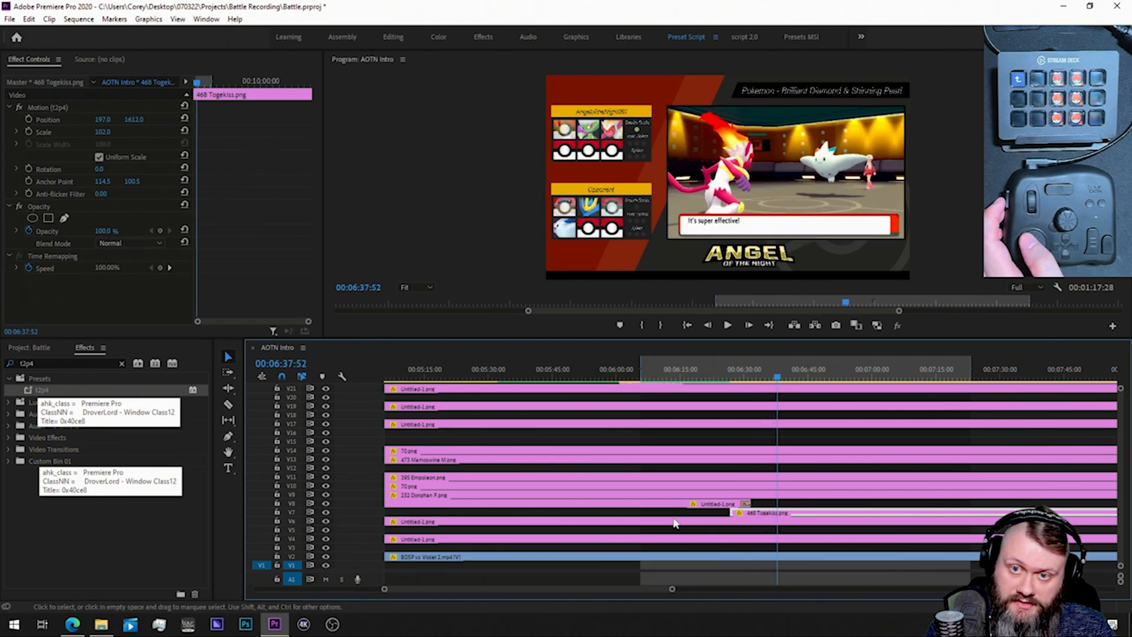
{"action": "key", "text": "shift+Right"}
{"action": "key", "text": "shift+Right"}
{"action": "key", "text": "shift+Right"}
{"action": "key", "text": "shift+Right"}
{"action": "key", "text": "shift+Right"}
{"action": "key", "text": "shift+Right"}
{"action": "key", "text": "shift+Right"}
{"action": "key", "text": "shift+Right"}
{"action": "key", "text": "shift+Right"}
{"action": "key", "text": "shift+Right"}
{"action": "key", "text": "shift+Right"}
{"action": "key", "text": "shift+Right"}
{"action": "key", "text": "shift+Right"}
{"action": "key", "text": "shift+Right"}
{"action": "key", "text": "shift+Right"}
{"action": "key", "text": "shift+Right"}
{"action": "key", "text": "shift+Right"}
{"action": "key", "text": "shift+Right"}
{"action": "key", "text": "shift+Right"}
{"action": "key", "text": "shift+Right"}
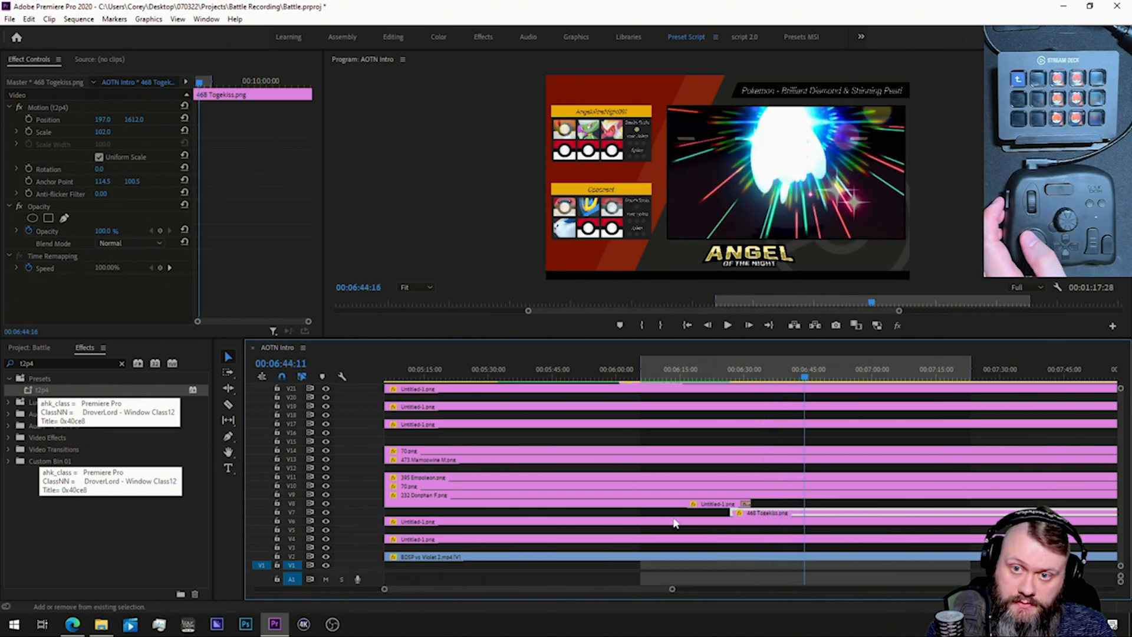
{"action": "key", "text": "shift+Right"}
{"action": "key", "text": "shift+Right"}
{"action": "key", "text": "shift+Right"}
{"action": "key", "text": "shift+Right"}
{"action": "key", "text": "shift+Right"}
{"action": "key", "text": "shift+Right"}
{"action": "key", "text": "shift+Right"}
{"action": "key", "text": "shift+Right"}
{"action": "key", "text": "shift+Right"}
{"action": "key", "text": "shift+Right"}
{"action": "key", "text": "shift+Right"}
{"action": "key", "text": "shift+Right"}
{"action": "key", "text": "shift+Right"}
{"action": "key", "text": "shift+Right"}
{"action": "key", "text": "shift+Right"}
{"action": "key", "text": "shift+Right"}
{"action": "key", "text": "shift+Right"}
{"action": "key", "text": "shift+Right"}
{"action": "key", "text": "shift+Right"}
{"action": "key", "text": "shift+Right"}
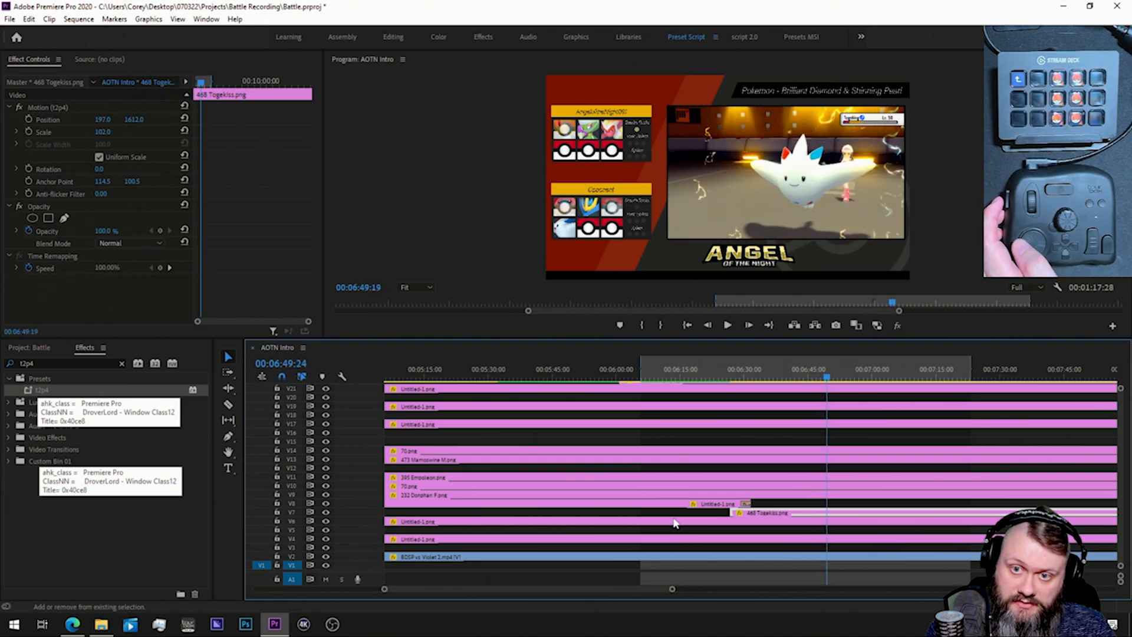
{"action": "key", "text": "shift+Right"}
{"action": "key", "text": "shift+Right"}
{"action": "key", "text": "shift+Right"}
{"action": "key", "text": "shift+Right"}
{"action": "key", "text": "shift+Right"}
{"action": "key", "text": "shift+Right"}
{"action": "key", "text": "shift+Right"}
{"action": "key", "text": "shift+Right"}
{"action": "key", "text": "shift+Right"}
{"action": "key", "text": "shift+Right"}
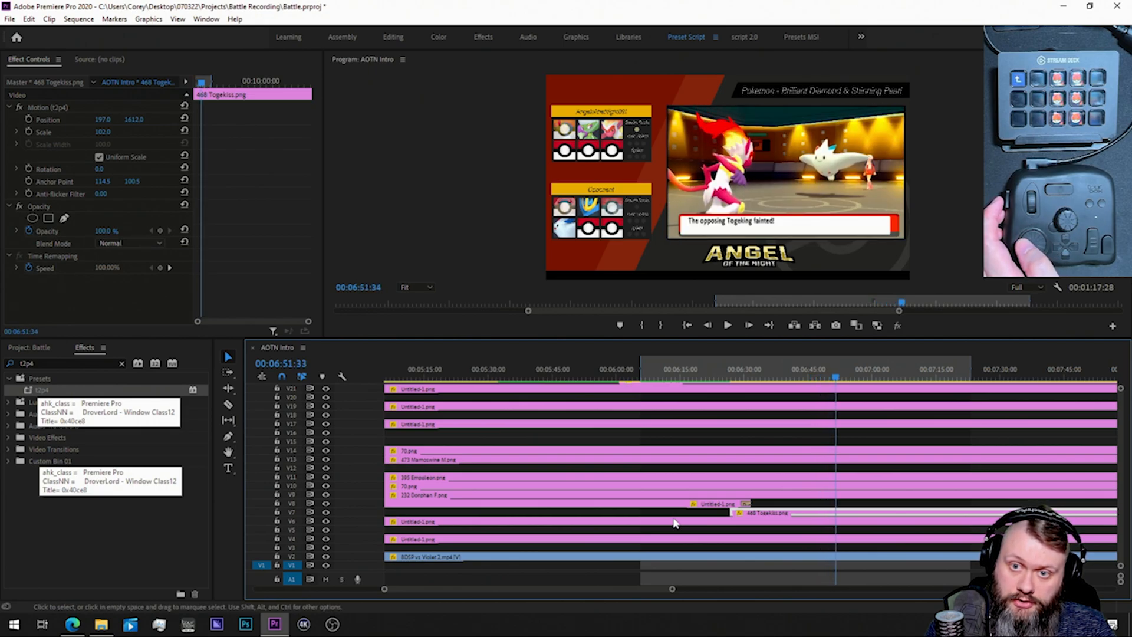
Step: Place 70.png from the project on track V8 at 00:06:51:34 and extend the clip's end to 00:07:53:22
{"action": "left_click", "coordinate": [23, 348]}
{"action": "left_click_drag", "start_coordinate": [49, 445], "coordinate": [846, 505]}
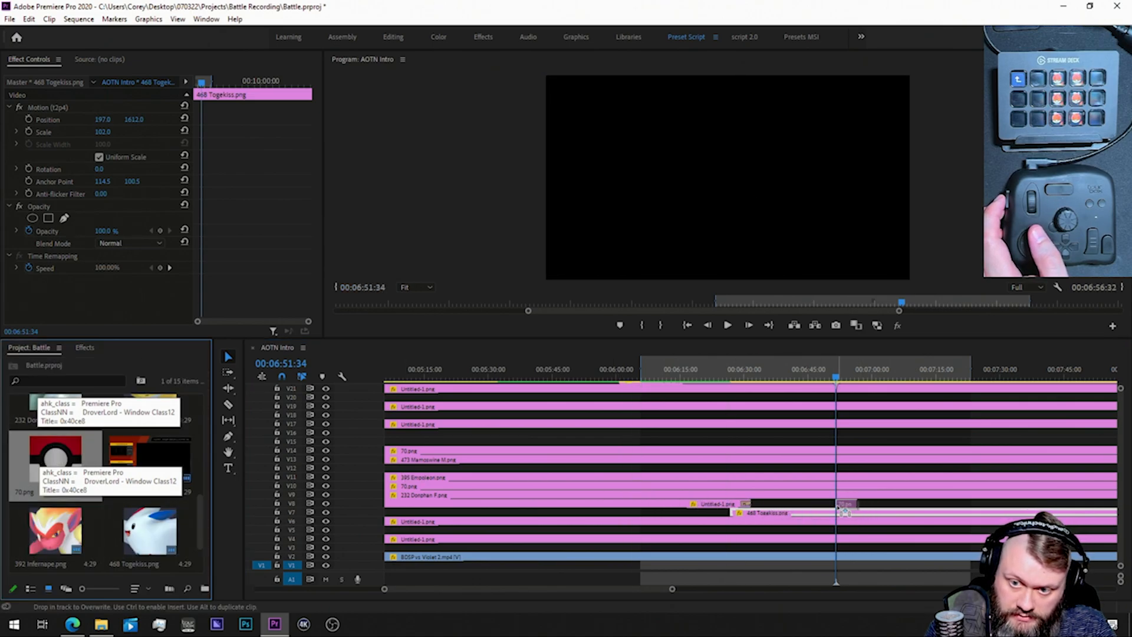
{"action": "left_click_drag", "start_coordinate": [977, 508], "coordinate": [1100, 507]}
{"action": "left_click", "coordinate": [887, 506]}
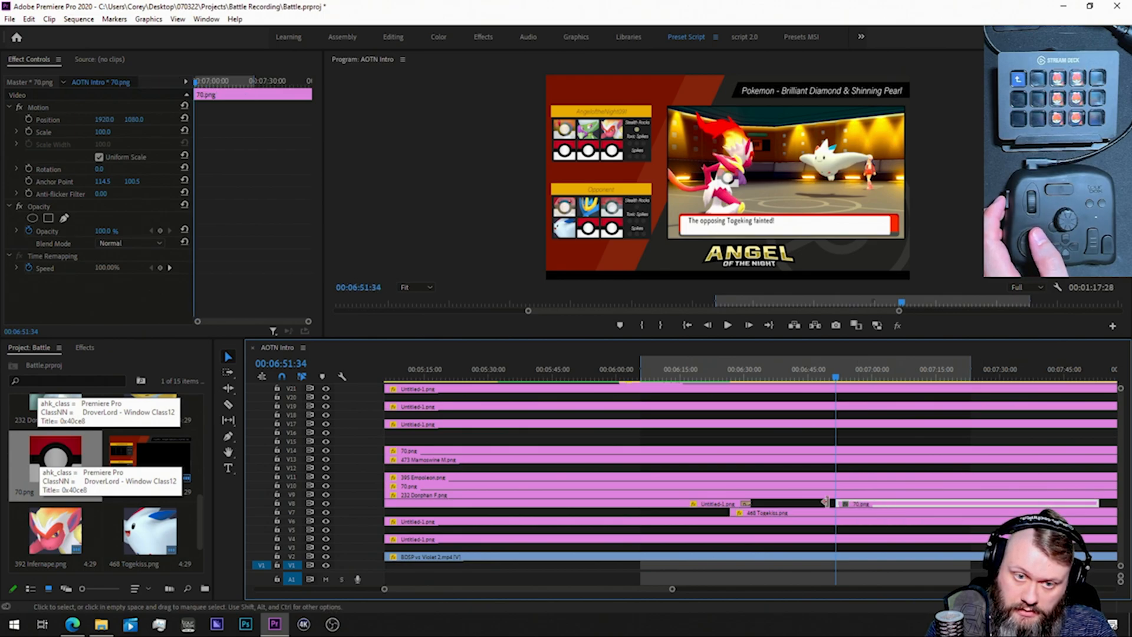
Step: Apply the t2p4 position preset to the 70.png clip on track V8 and select the clip's starting edit point
{"action": "left_click", "coordinate": [84, 347]}
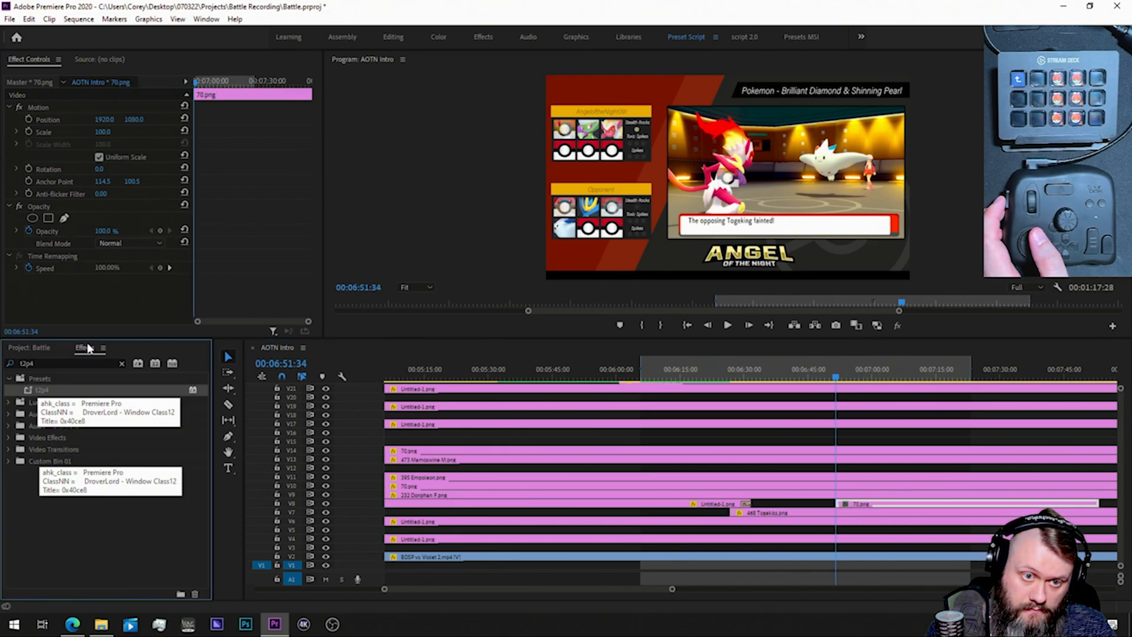
{"action": "left_click", "coordinate": [842, 504]}
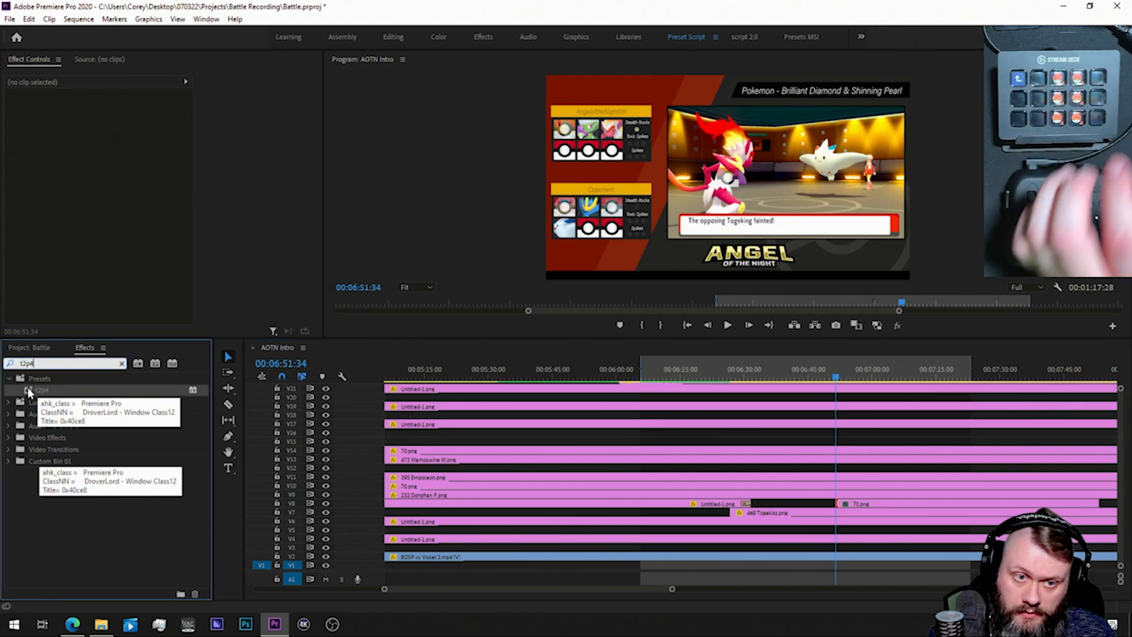
{"action": "left_click_drag", "start_coordinate": [28, 389], "coordinate": [842, 504]}
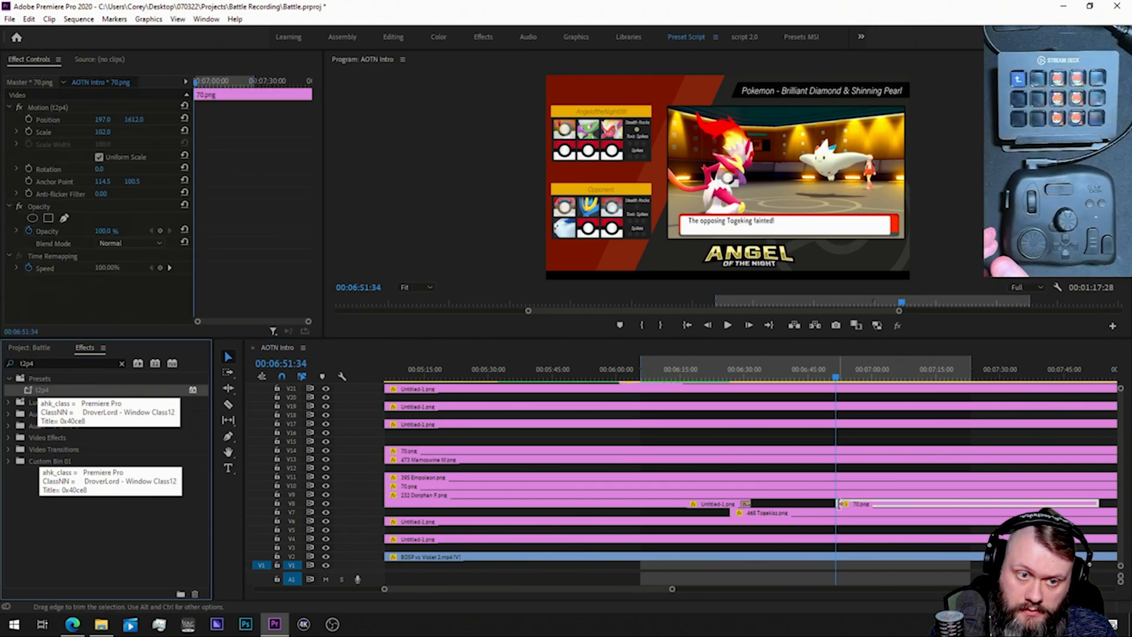
{"action": "left_click", "coordinate": [842, 504]}
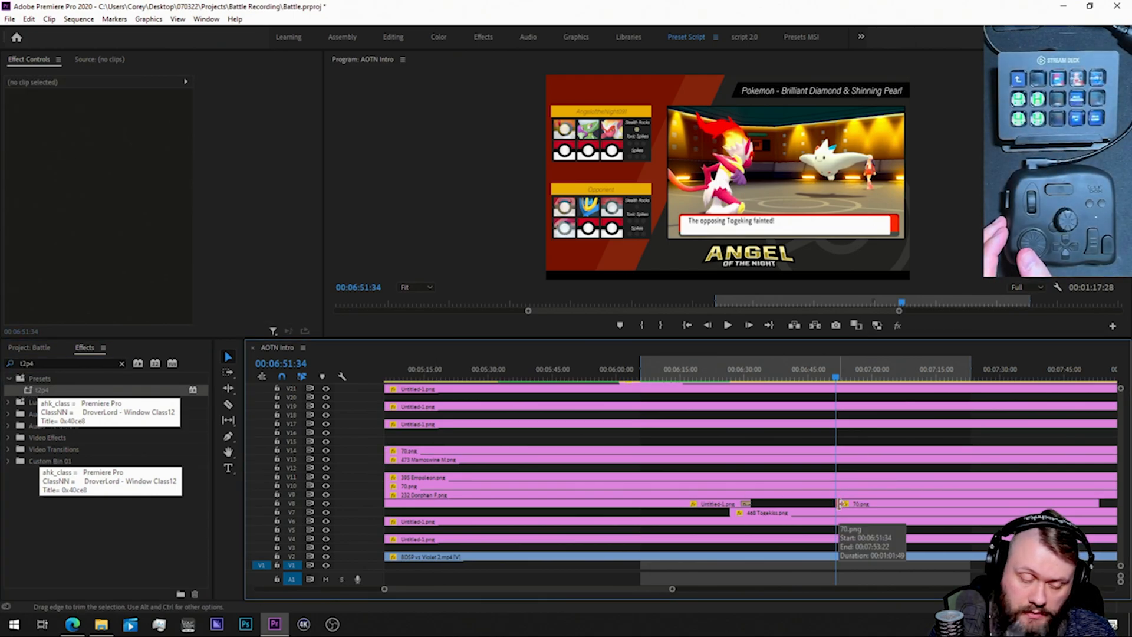
Step: Add a Push transition to the start of the 70.png clip on V8 with a duration of 00:00:02:30
{"action": "key", "text": "shift+7"}
{"action": "key", "text": "shift+f"}
{"action": "type", "text": "push"}
{"action": "left_click_drag", "start_coordinate": [34, 460], "coordinate": [841, 504]}
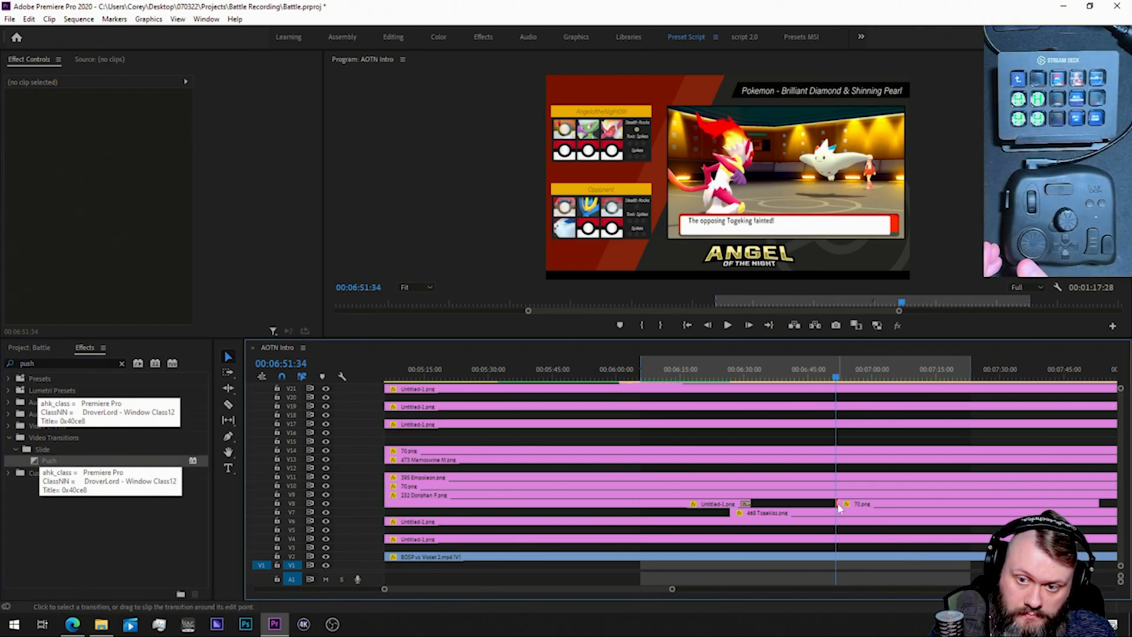
{"action": "left_click", "coordinate": [839, 508]}
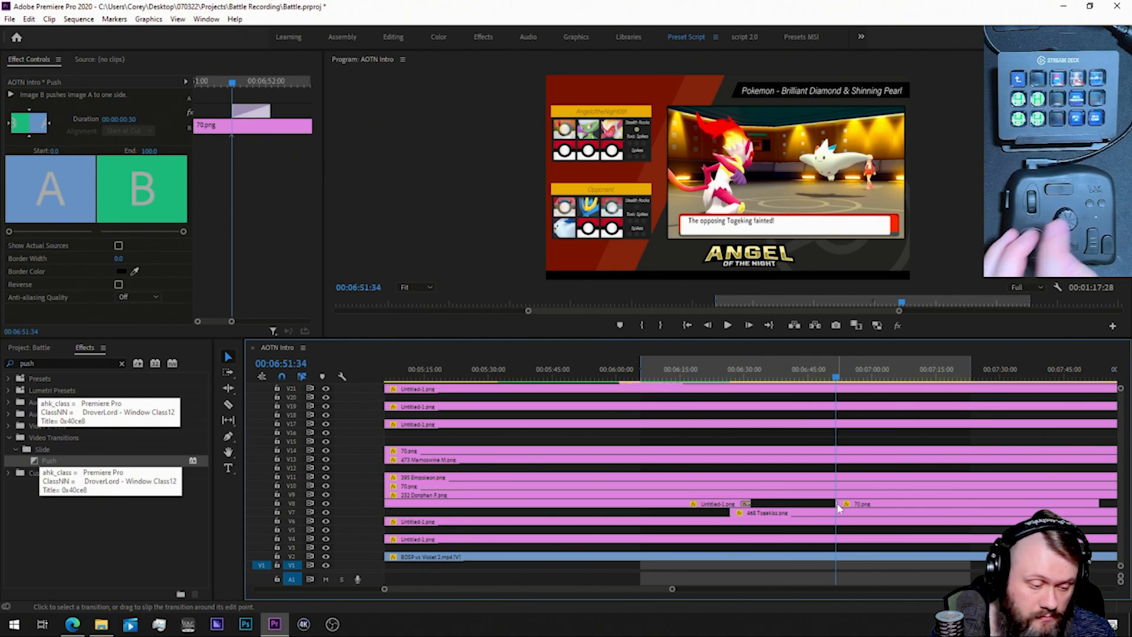
{"action": "left_click", "coordinate": [841, 504]}
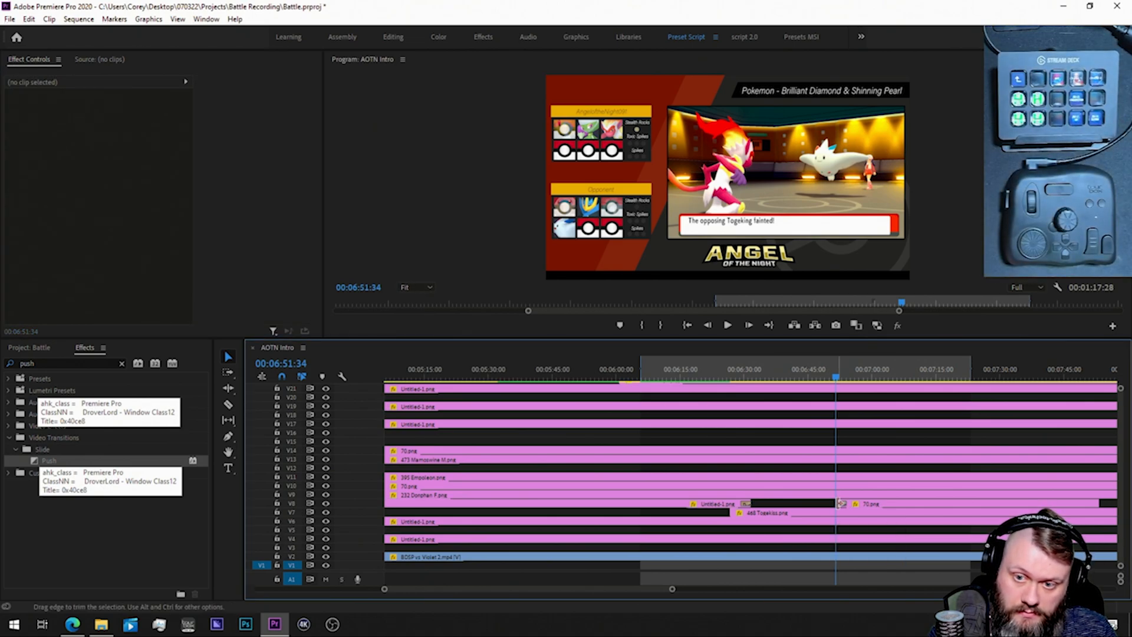
Step: Play the sequence and step forward to 00:06:54:37 to review the Push transition on 70.png
{"action": "key", "text": "space"}
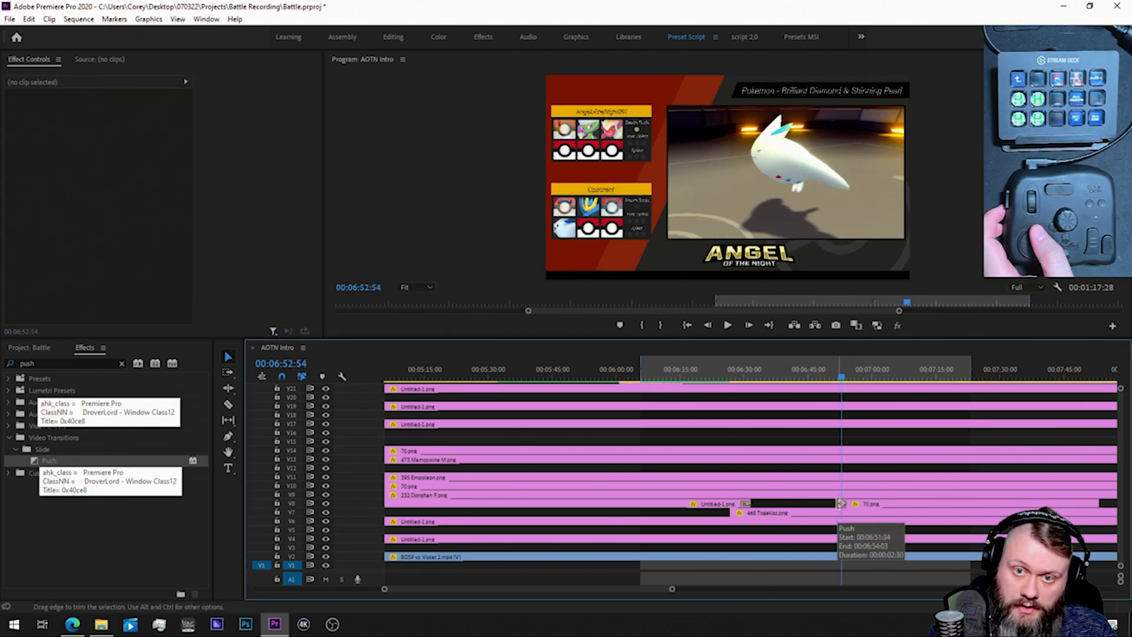
{"action": "key", "text": "Right"}
{"action": "key", "text": "Right"}
{"action": "key", "text": "Right"}
{"action": "key", "text": "Right"}
{"action": "key", "text": "Right"}
{"action": "key", "text": "Right"}
{"action": "key", "text": "Right"}
{"action": "key", "text": "Right"}
{"action": "key", "text": "Right"}
{"action": "key", "text": "Right"}
{"action": "key", "text": "Right"}
{"action": "key", "text": "Right"}
{"action": "key", "text": "Right"}
{"action": "key", "text": "Right"}
{"action": "key", "text": "Right"}
{"action": "key", "text": "Right"}
{"action": "key", "text": "Right"}
{"action": "key", "text": "Right"}
{"action": "key", "text": "Right"}
{"action": "key", "text": "Right"}
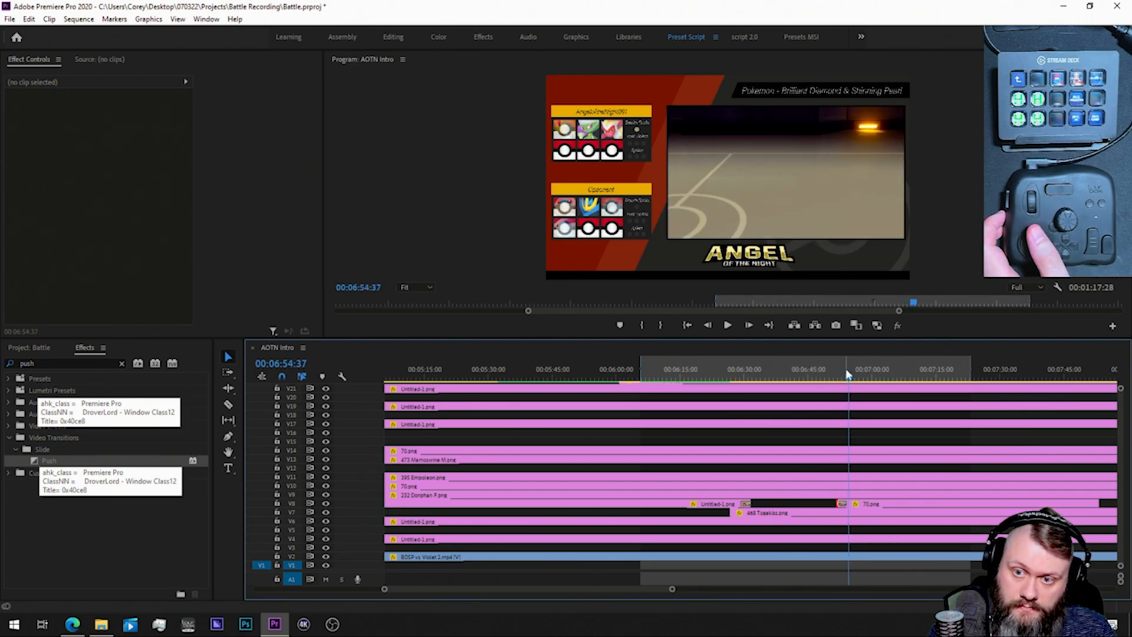
Step: Move the work area so it starts at about 00:06:54, and render its previews
{"action": "key", "text": "equal"}
{"action": "key", "text": "equal"}
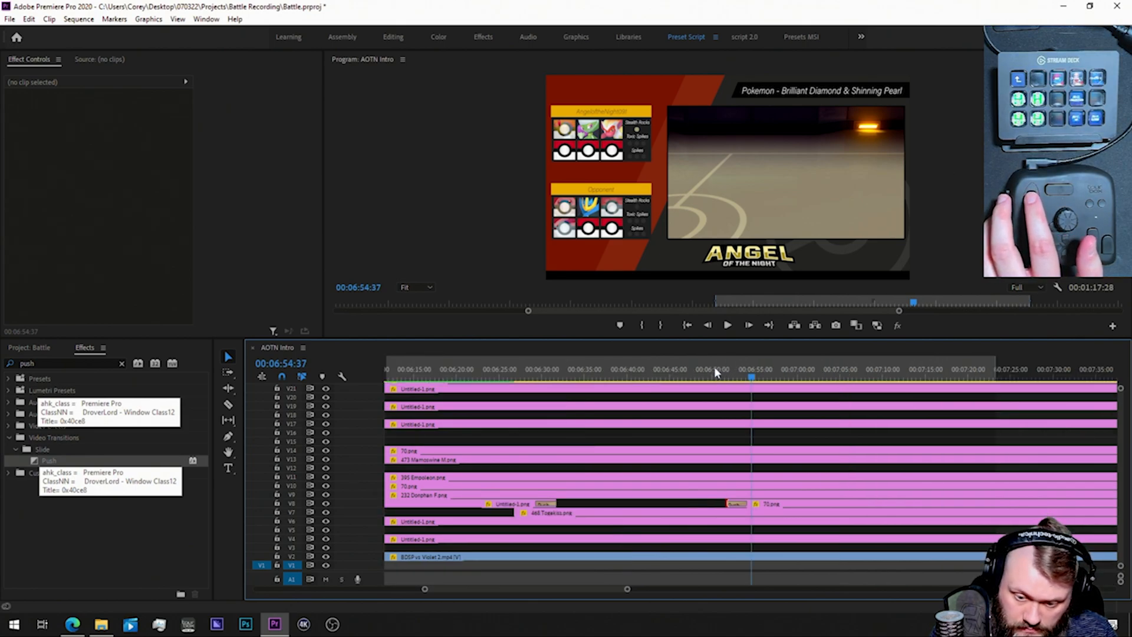
{"action": "key", "text": "minus"}
{"action": "key", "text": "minus"}
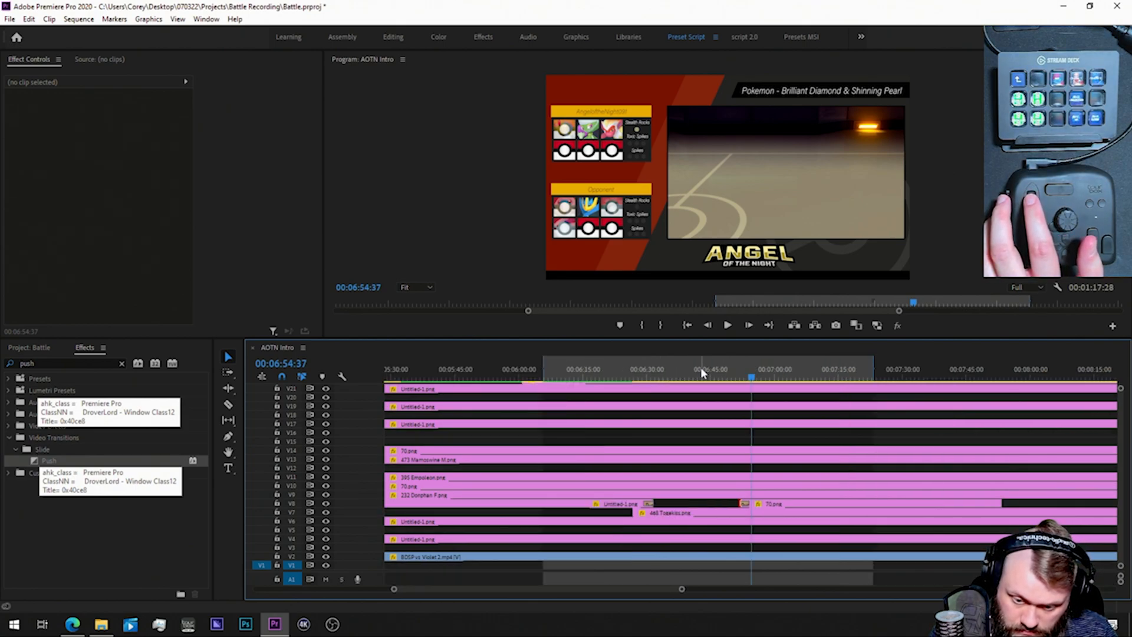
{"action": "left_click_drag", "start_coordinate": [709, 367], "coordinate": [912, 375]}
{"action": "key", "text": "Return"}
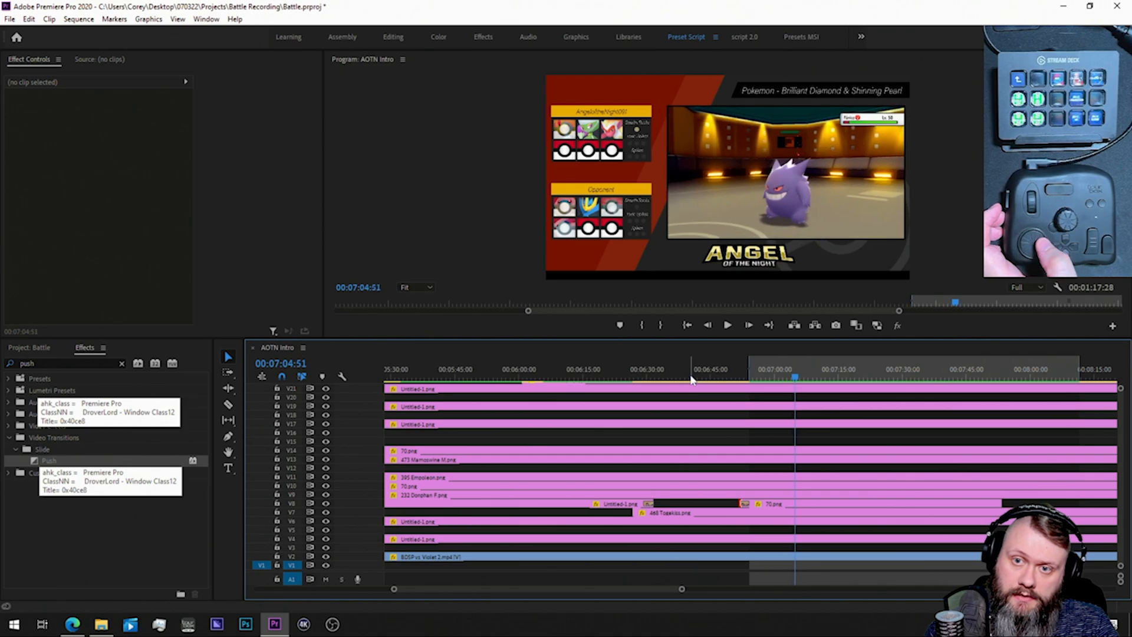
Step: Split the Untitled-1.png clip on V6 at 00:07:05:03 and delete the part after the cut
{"action": "key", "text": "Left"}
{"action": "key", "text": "Left"}
{"action": "key", "text": "Left"}
{"action": "key", "text": "Left"}
{"action": "key", "text": "Left"}
{"action": "key", "text": "Left"}
{"action": "key", "text": "Left"}
{"action": "key", "text": "Left"}
{"action": "key", "text": "Left"}
{"action": "key", "text": "Left"}
{"action": "key", "text": "Left"}
{"action": "key", "text": "Left"}
{"action": "key", "text": "Left"}
{"action": "key", "text": "Left"}
{"action": "key", "text": "Left"}
{"action": "key", "text": "Left"}
{"action": "key", "text": "Left"}
{"action": "key", "text": "Left"}
{"action": "key", "text": "Left"}
{"action": "key", "text": "Left"}
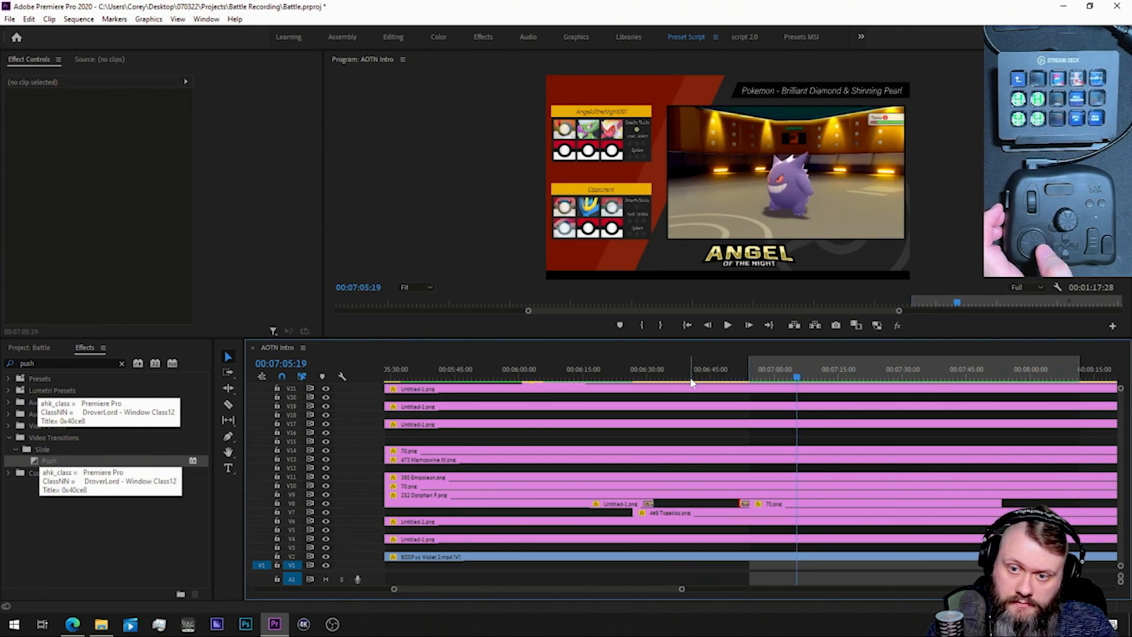
{"action": "key", "text": "Left"}
{"action": "key", "text": "Left"}
{"action": "key", "text": "Left"}
{"action": "key", "text": "Left"}
{"action": "key", "text": "Left"}
{"action": "key", "text": "Left"}
{"action": "key", "text": "Left"}
{"action": "key", "text": "Left"}
{"action": "key", "text": "Left"}
{"action": "key", "text": "Left"}
{"action": "key", "text": "Left"}
{"action": "key", "text": "Left"}
{"action": "key", "text": "Left"}
{"action": "key", "text": "Left"}
{"action": "key", "text": "Left"}
{"action": "key", "text": "Left"}
{"action": "key", "text": "c"}
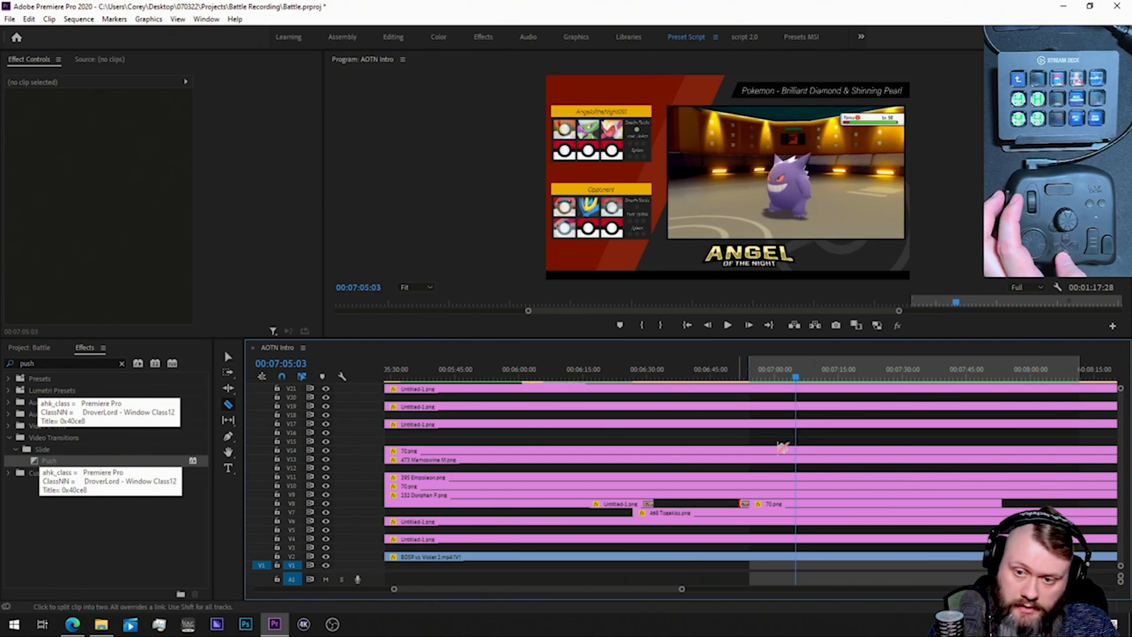
{"action": "left_click", "coordinate": [796, 521]}
{"action": "key", "text": "v"}
{"action": "left_click", "coordinate": [824, 523]}
{"action": "key", "text": "Delete"}
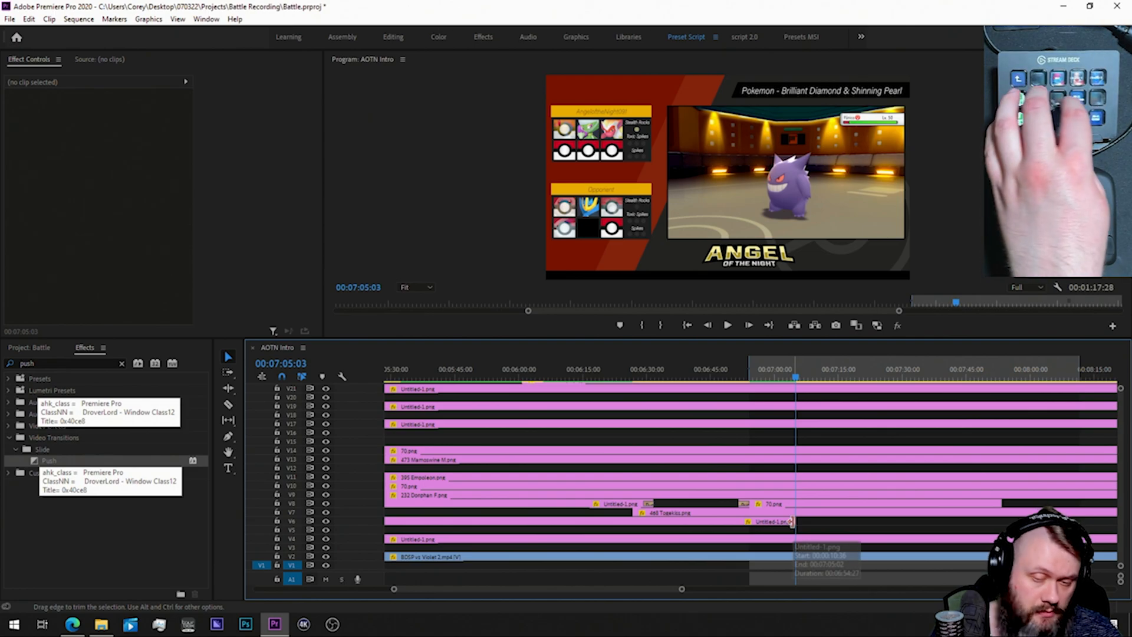
Step: Add a Push transition to the end of Untitled-1.png on V6, running south to north with a duration of 00:00:02:30
{"action": "key", "text": "shift+7"}
{"action": "key", "text": "shift+f"}
{"action": "type", "text": "push"}
{"action": "left_click_drag", "start_coordinate": [31, 459], "coordinate": [791, 522]}
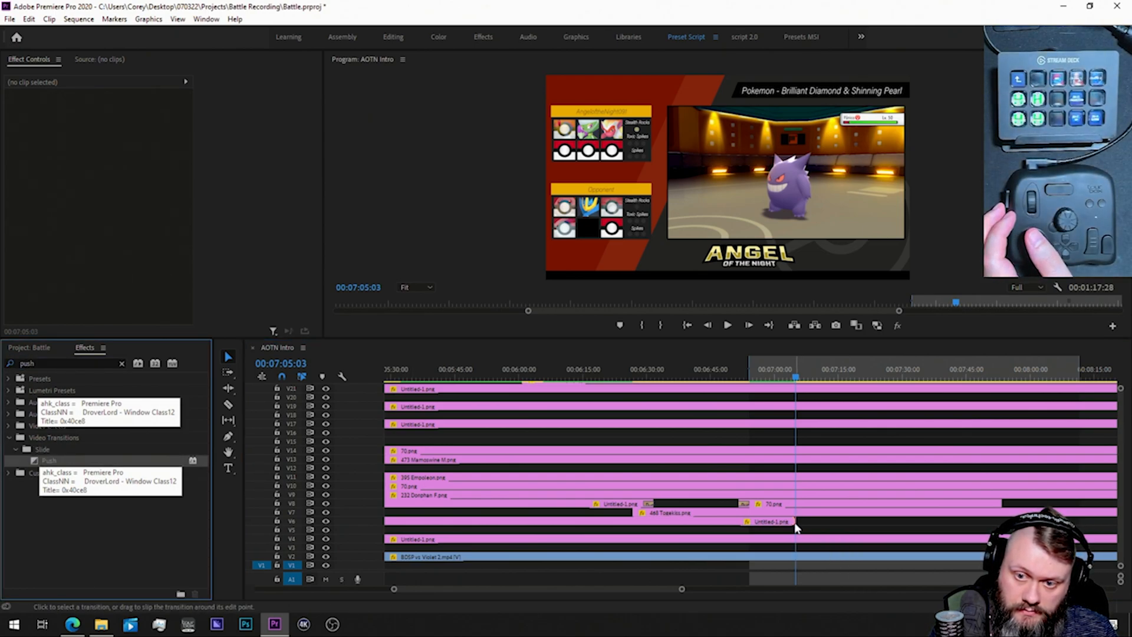
{"action": "left_click", "coordinate": [796, 527]}
{"action": "left_click", "coordinate": [29, 136]}
{"action": "left_click", "coordinate": [118, 119]}
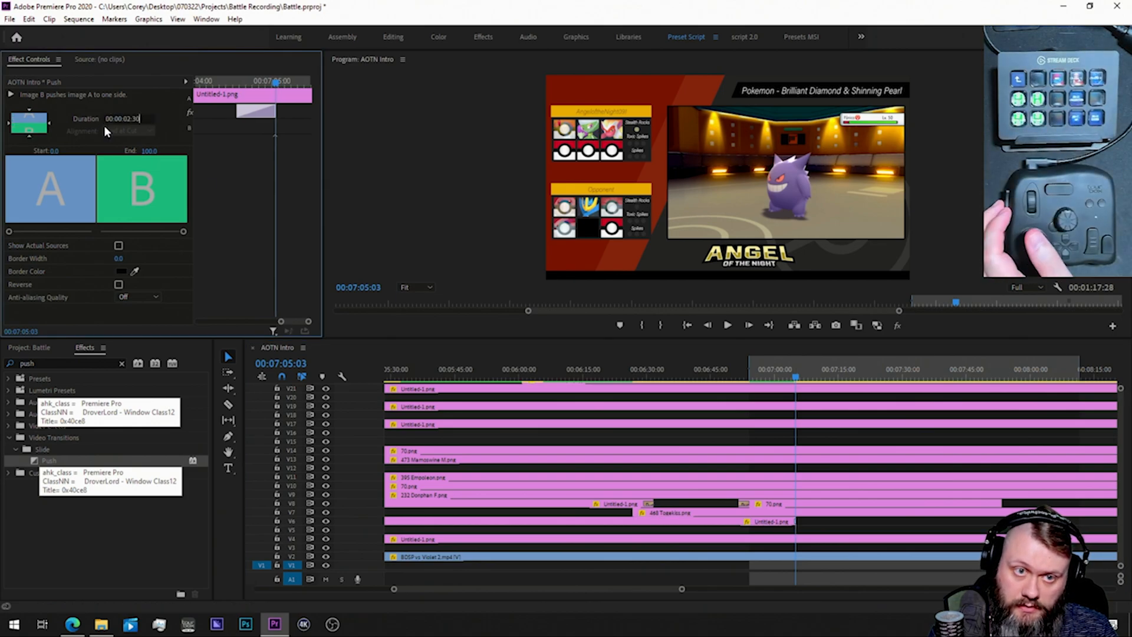
{"action": "type", "text": "230"}
{"action": "key", "text": "Return"}
{"action": "left_click", "coordinate": [795, 523]}
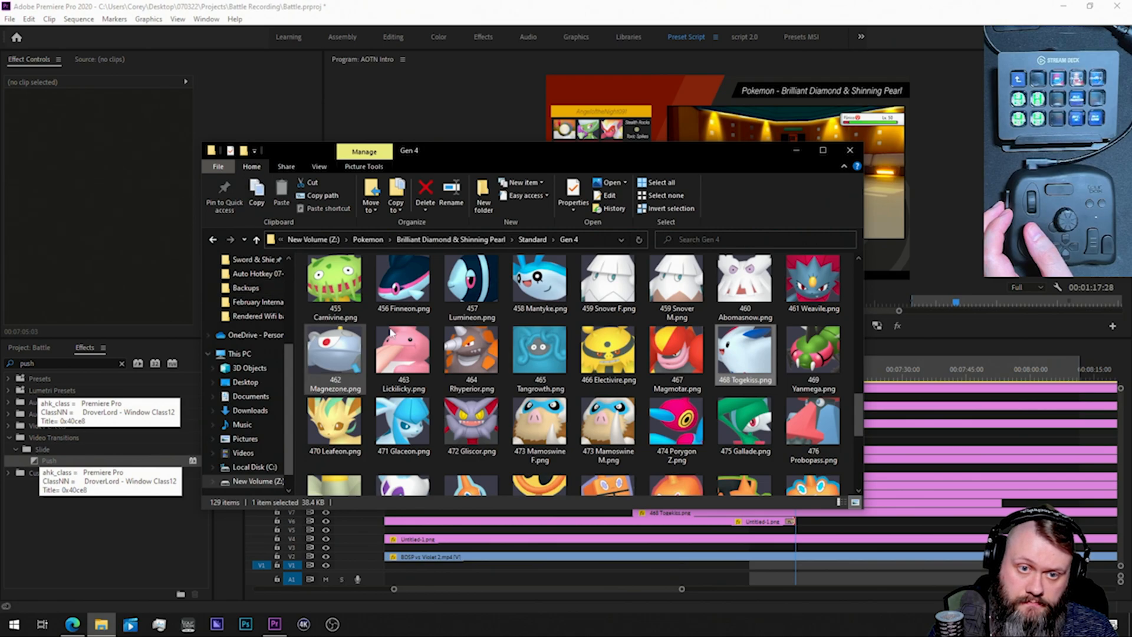
Step: In File Explorer, find 094 Gengar.png in the Standard > Gen 1 folder and import it into the Premiere project
{"action": "left_click", "coordinate": [526, 241]}
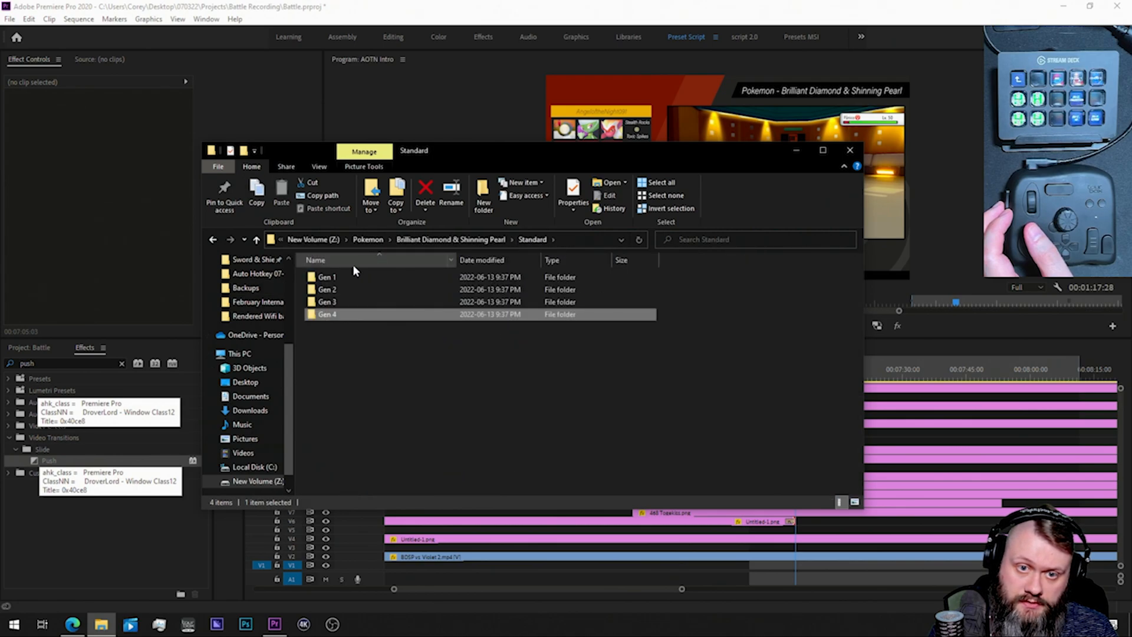
{"action": "double_click", "coordinate": [342, 279]}
{"action": "scroll", "coordinate": [521, 400], "scroll_direction": "down", "scroll_amount": 5}
{"action": "scroll", "coordinate": [521, 399], "scroll_direction": "down", "scroll_amount": 2}
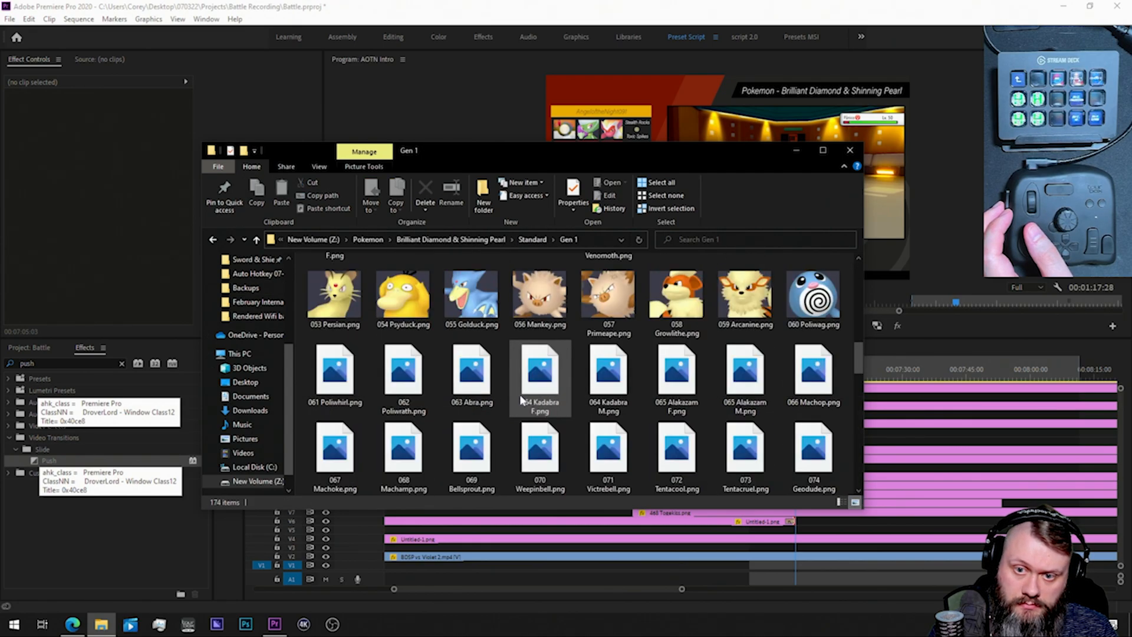
{"action": "scroll", "coordinate": [518, 394], "scroll_direction": "down", "scroll_amount": 4}
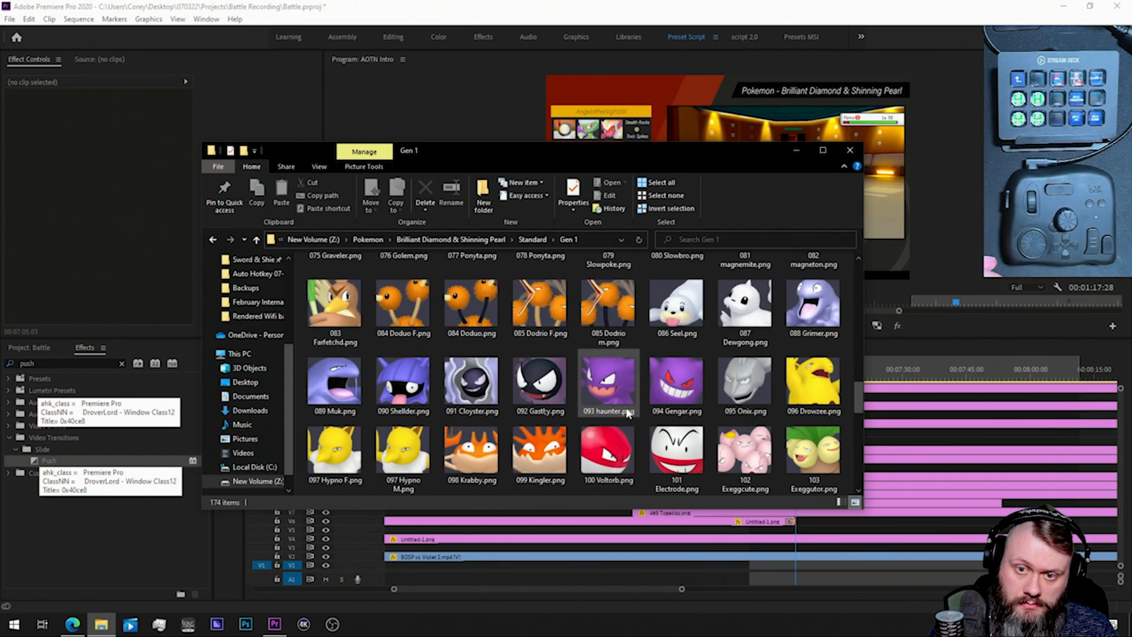
{"action": "left_click", "coordinate": [678, 390]}
{"action": "left_click_drag", "start_coordinate": [677, 386], "coordinate": [34, 355]}
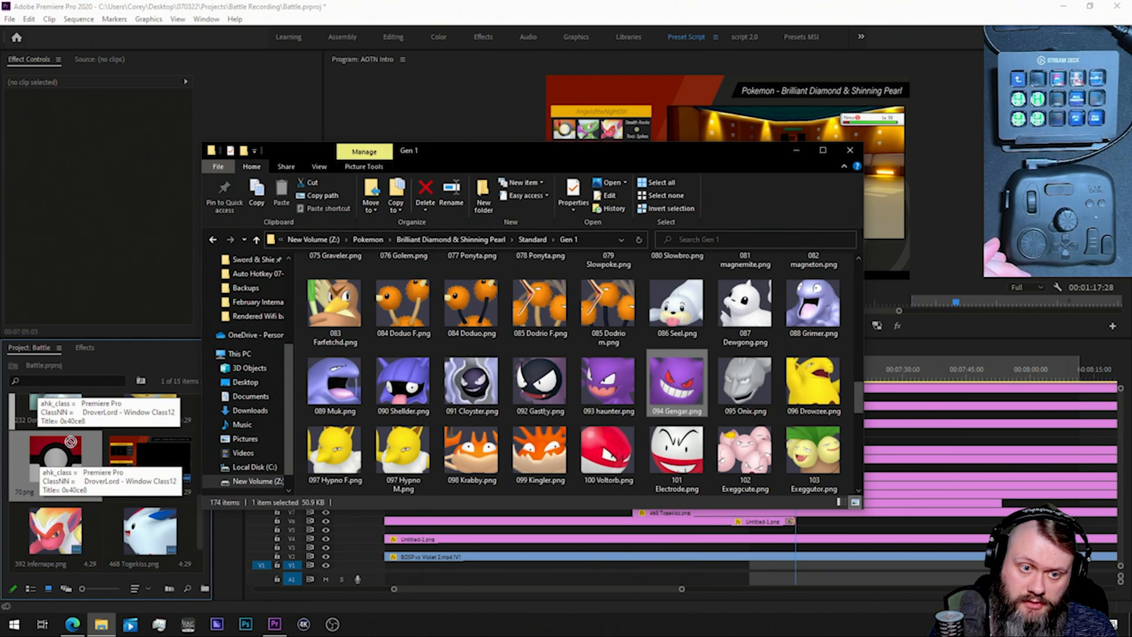
Step: Place 094 Gengar.png on V5 from 00:07:00:04 to 00:07:50:07 and apply the t2p5 preset to it
{"action": "left_click_drag", "start_coordinate": [149, 454], "coordinate": [987, 530]}
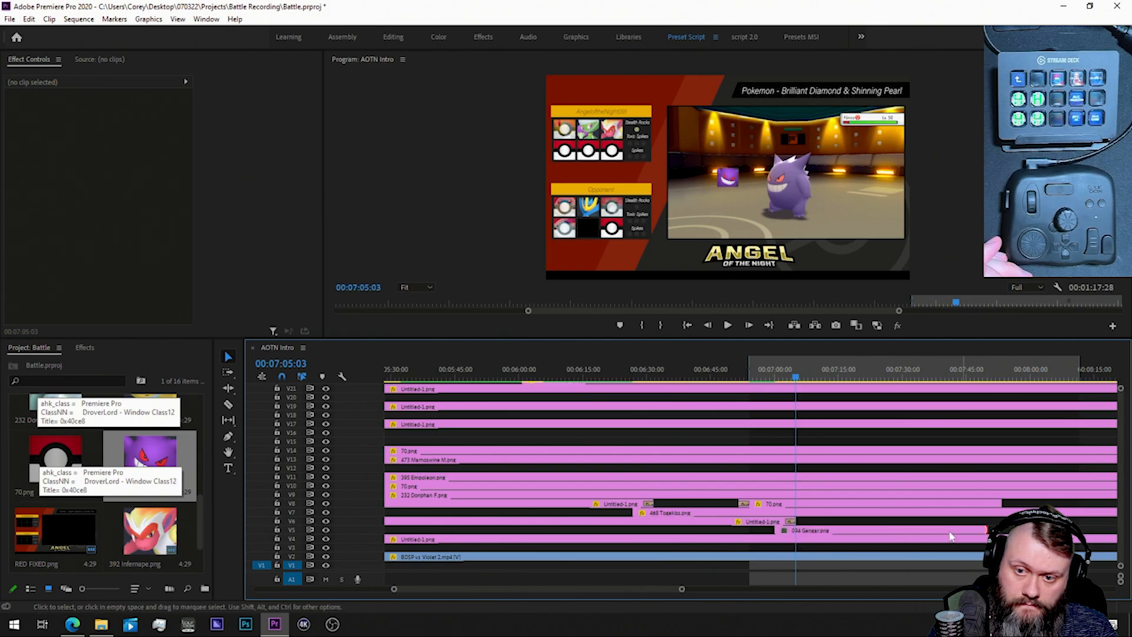
{"action": "left_click", "coordinate": [85, 347]}
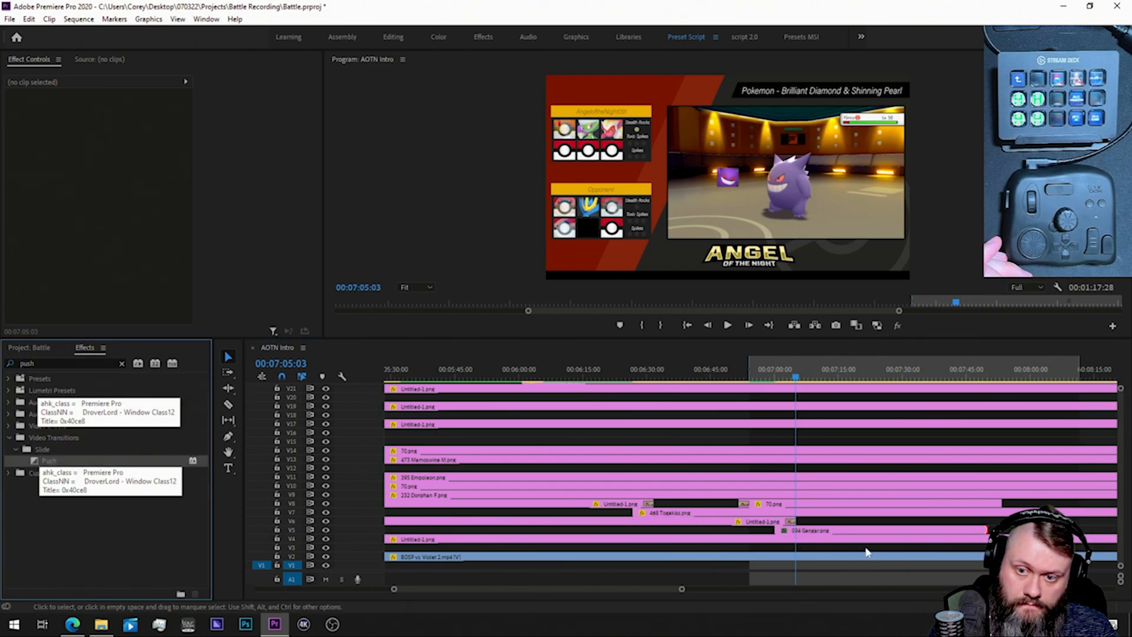
{"action": "left_click", "coordinate": [851, 533]}
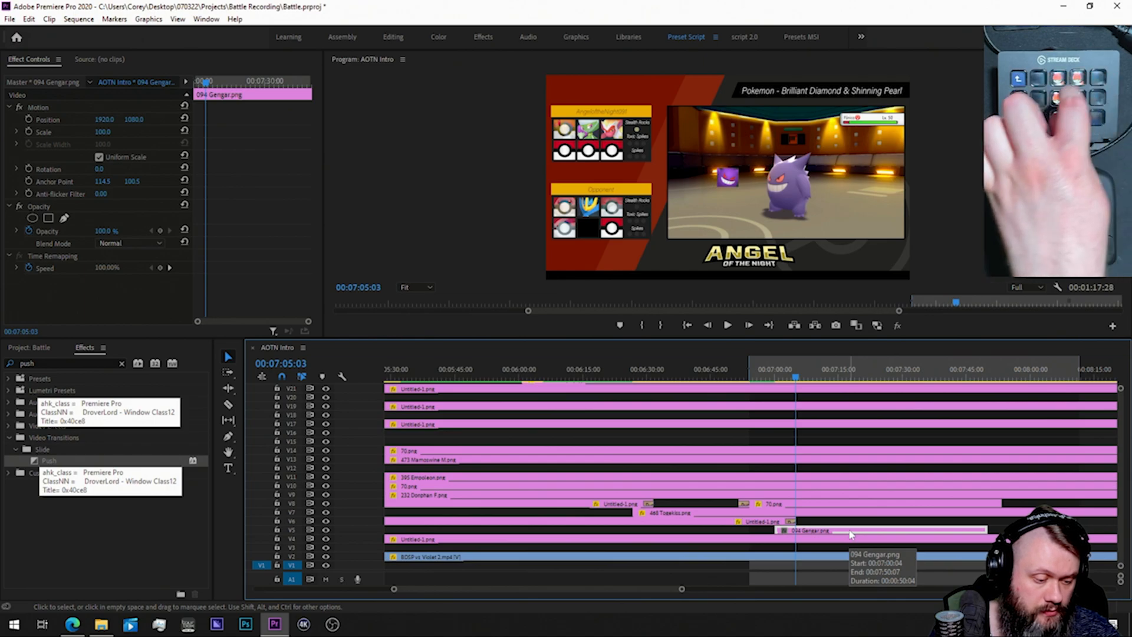
{"action": "key", "text": "shift+7"}
{"action": "key", "text": "shift+f"}
{"action": "type", "text": "t2p5"}
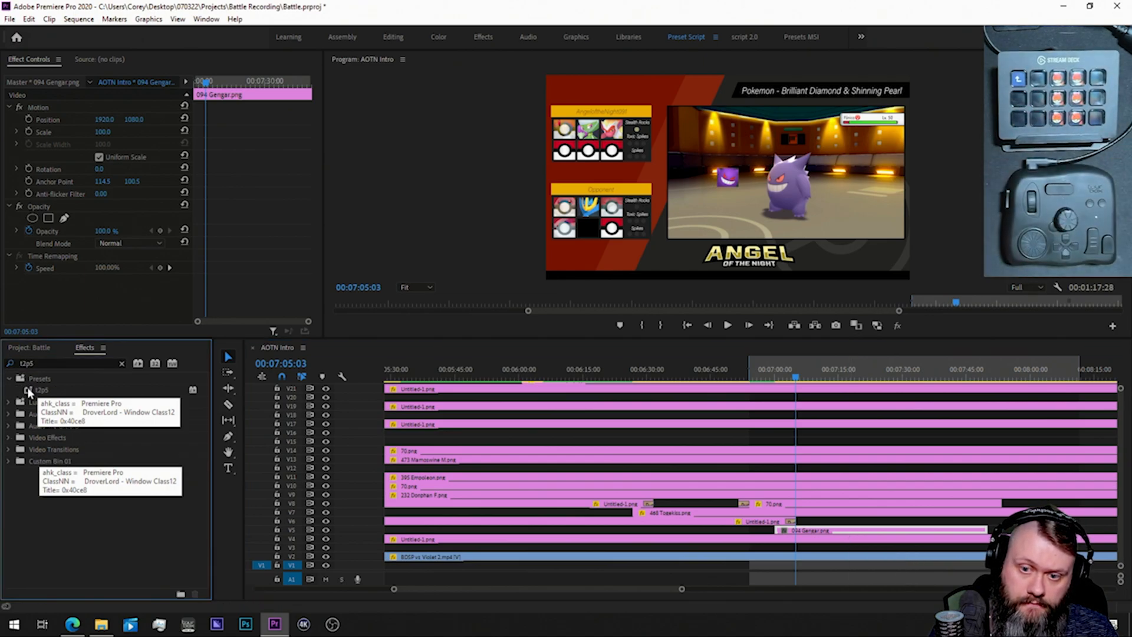
{"action": "left_click_drag", "start_coordinate": [28, 391], "coordinate": [851, 534]}
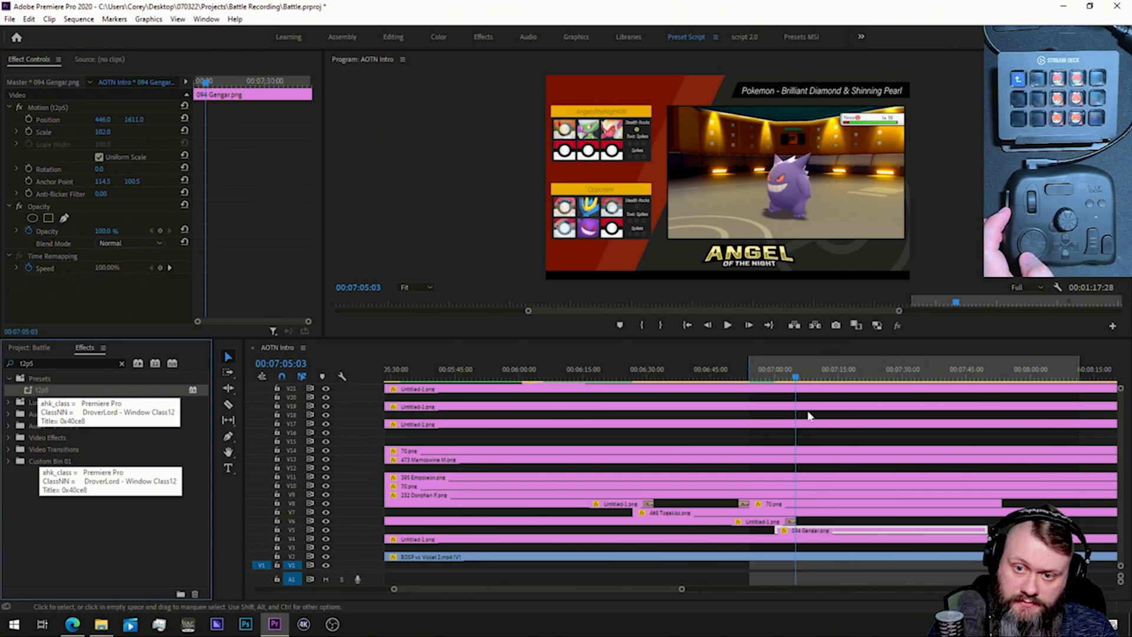
Step: Step frame by frame between about 00:07:02 and 00:07:05 to check the Gengar icon's Push reveal against the battle footage
{"action": "left_click", "coordinate": [797, 379]}
{"action": "key", "text": "Left"}
{"action": "key", "text": "Left"}
{"action": "key", "text": "Left"}
{"action": "key", "text": "Left"}
{"action": "key", "text": "Left"}
{"action": "key", "text": "Left"}
{"action": "key", "text": "Left"}
{"action": "key", "text": "Left"}
{"action": "key", "text": "Left"}
{"action": "key", "text": "Left"}
{"action": "key", "text": "Left"}
{"action": "key", "text": "Left"}
{"action": "key", "text": "Left"}
{"action": "key", "text": "Left"}
{"action": "key", "text": "Left"}
{"action": "key", "text": "Left"}
{"action": "key", "text": "Left"}
{"action": "key", "text": "Left"}
{"action": "key", "text": "Left"}
{"action": "key", "text": "Left"}
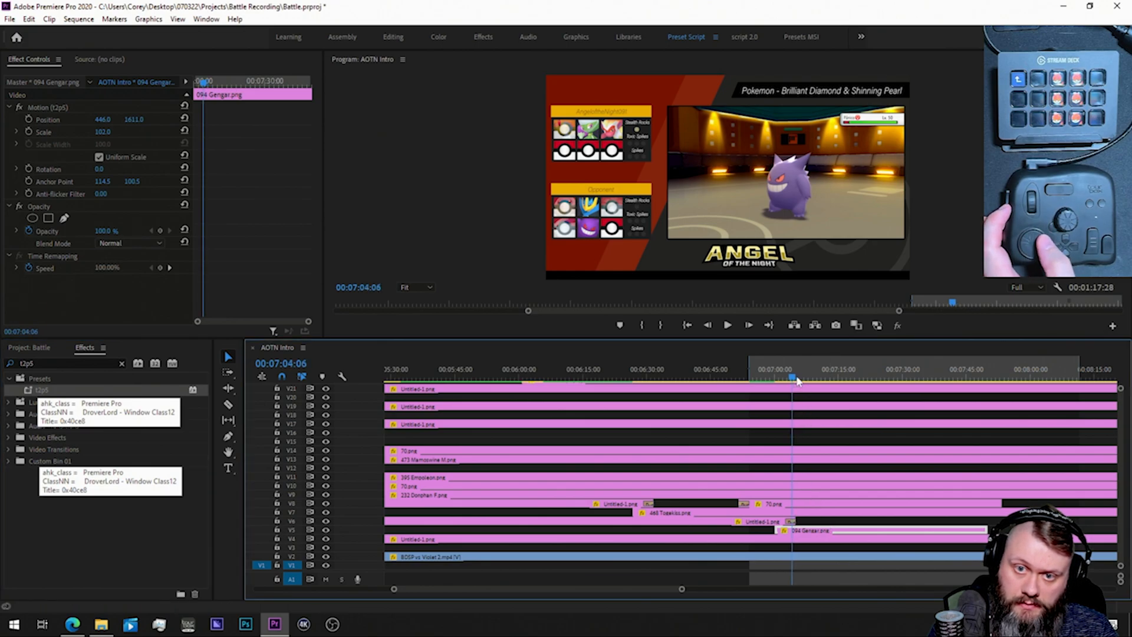
{"action": "key", "text": "Left"}
{"action": "key", "text": "Left"}
{"action": "key", "text": "Left"}
{"action": "key", "text": "Left"}
{"action": "key", "text": "Left"}
{"action": "key", "text": "Left"}
{"action": "key", "text": "Left"}
{"action": "key", "text": "Left"}
{"action": "key", "text": "Left"}
{"action": "key", "text": "Left"}
{"action": "key", "text": "Left"}
{"action": "key", "text": "Left"}
{"action": "key", "text": "Left"}
{"action": "key", "text": "Left"}
{"action": "key", "text": "Left"}
{"action": "key", "text": "Left"}
{"action": "key", "text": "Left"}
{"action": "key", "text": "Left"}
{"action": "key", "text": "Left"}
{"action": "key", "text": "Left"}
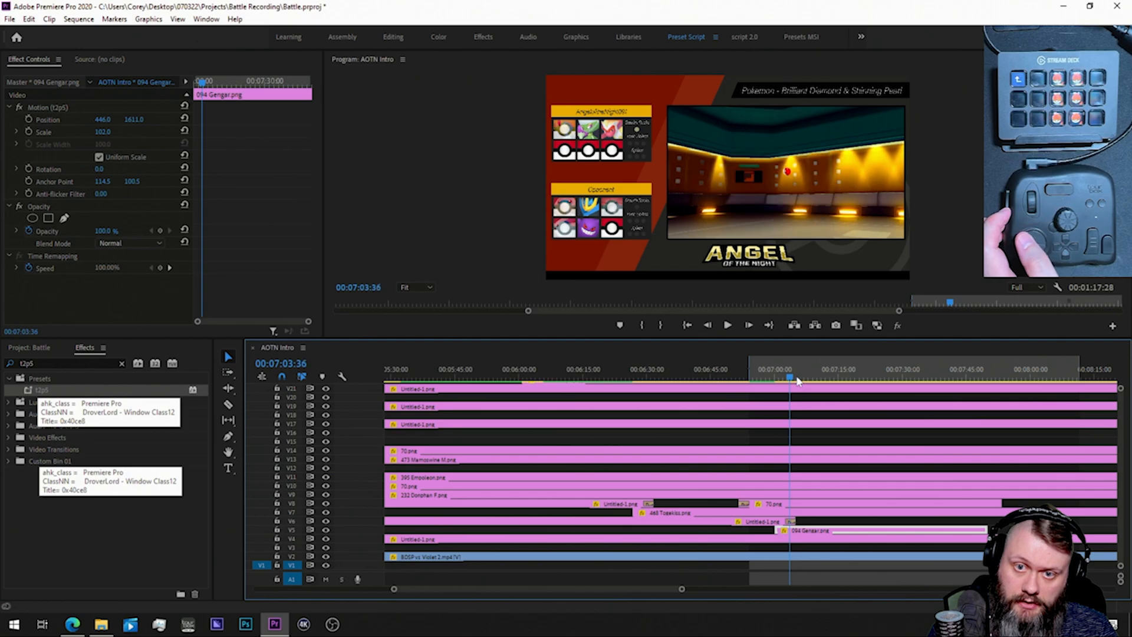
{"action": "key", "text": "Left"}
{"action": "key", "text": "Left"}
{"action": "key", "text": "Left"}
{"action": "key", "text": "Left"}
{"action": "key", "text": "Left"}
{"action": "key", "text": "Left"}
{"action": "key", "text": "Left"}
{"action": "key", "text": "Left"}
{"action": "key", "text": "Left"}
{"action": "key", "text": "Left"}
{"action": "key", "text": "Left"}
{"action": "key", "text": "Left"}
{"action": "key", "text": "Left"}
{"action": "key", "text": "Left"}
{"action": "key", "text": "Left"}
{"action": "key", "text": "Left"}
{"action": "key", "text": "Left"}
{"action": "key", "text": "Left"}
{"action": "key", "text": "Left"}
{"action": "key", "text": "Left"}
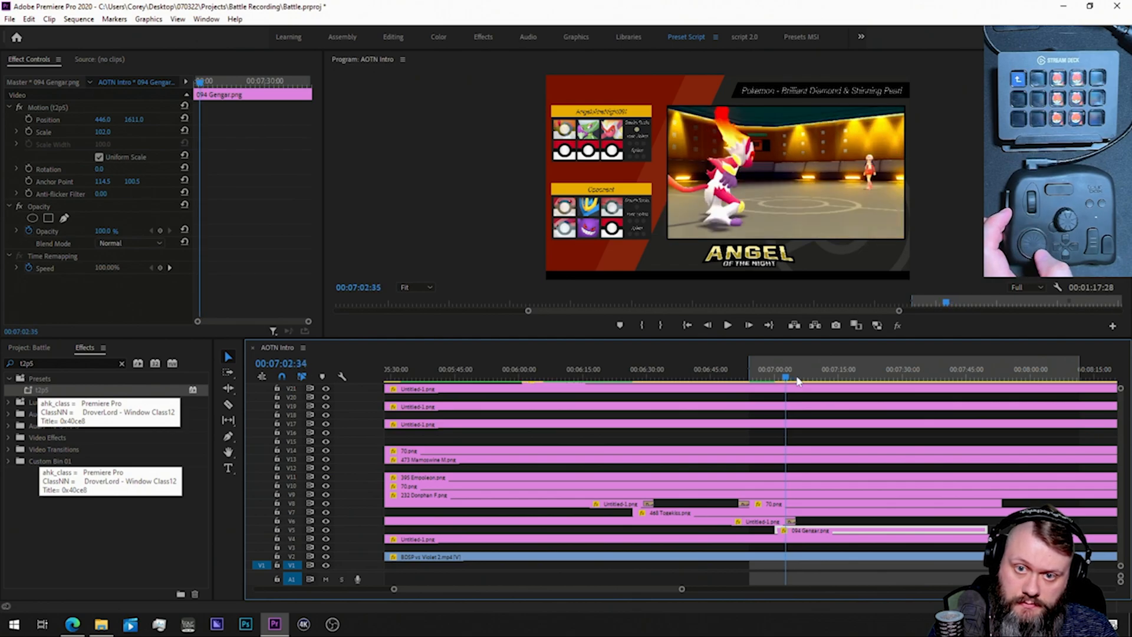
{"action": "key", "text": "Right"}
{"action": "key", "text": "Right"}
{"action": "key", "text": "Right"}
{"action": "key", "text": "Right"}
{"action": "key", "text": "Right"}
{"action": "key", "text": "Right"}
{"action": "key", "text": "Right"}
{"action": "key", "text": "Right"}
{"action": "key", "text": "Right"}
{"action": "key", "text": "Right"}
{"action": "key", "text": "Right"}
{"action": "key", "text": "Right"}
{"action": "key", "text": "Right"}
{"action": "key", "text": "Right"}
{"action": "key", "text": "Right"}
{"action": "key", "text": "Right"}
{"action": "key", "text": "Right"}
{"action": "key", "text": "Right"}
{"action": "key", "text": "Right"}
{"action": "key", "text": "Right"}
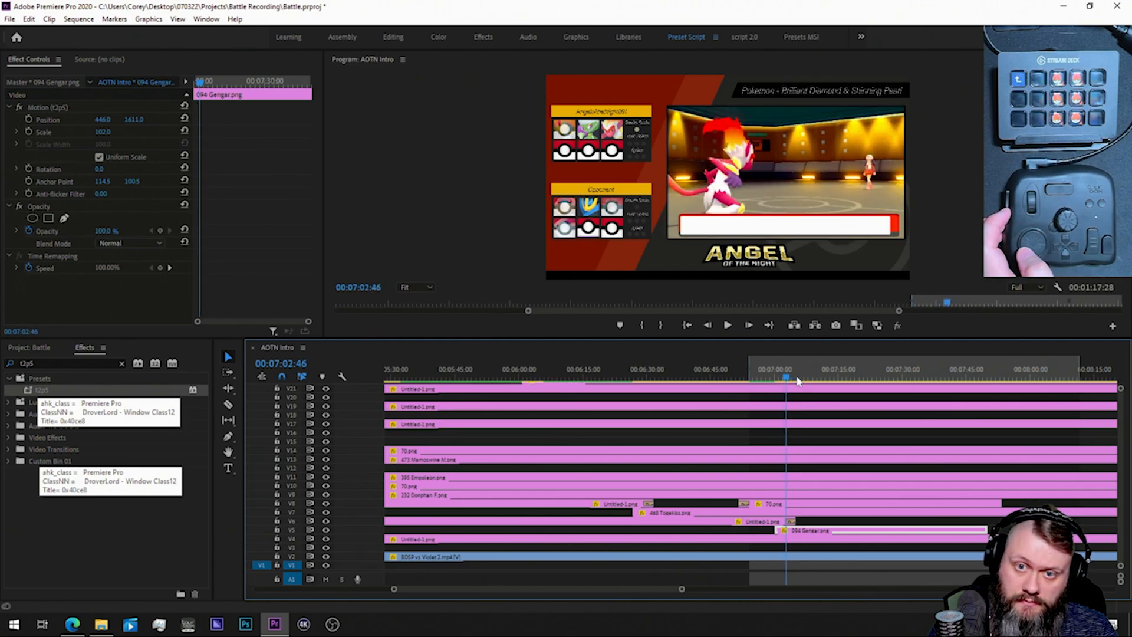
{"action": "left_click", "coordinate": [798, 377]}
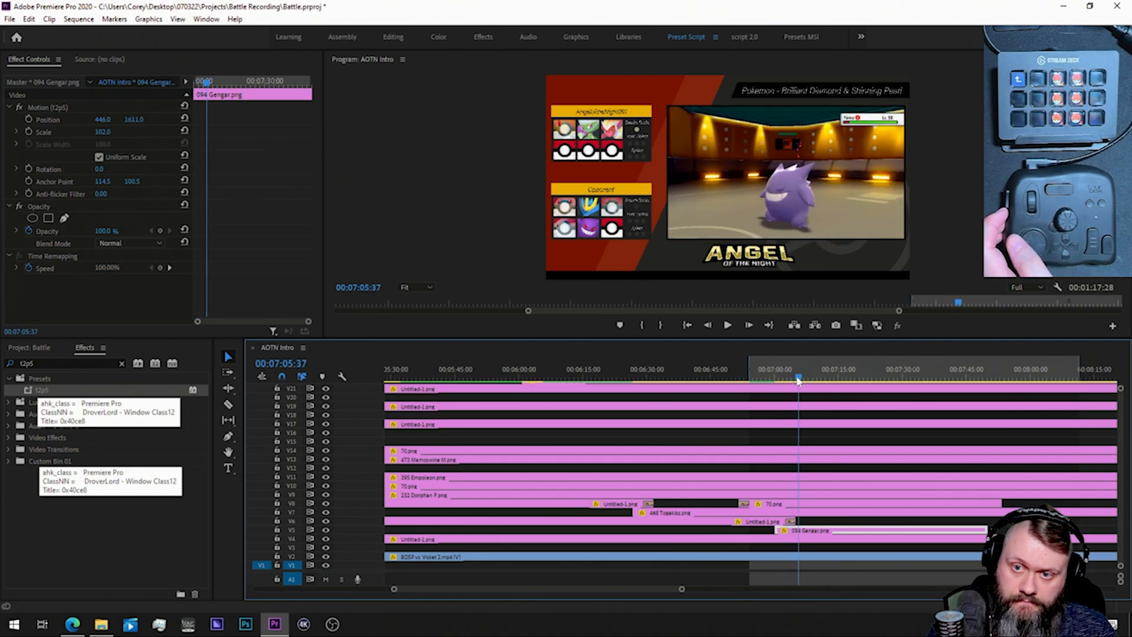
{"action": "key", "text": "Return"}
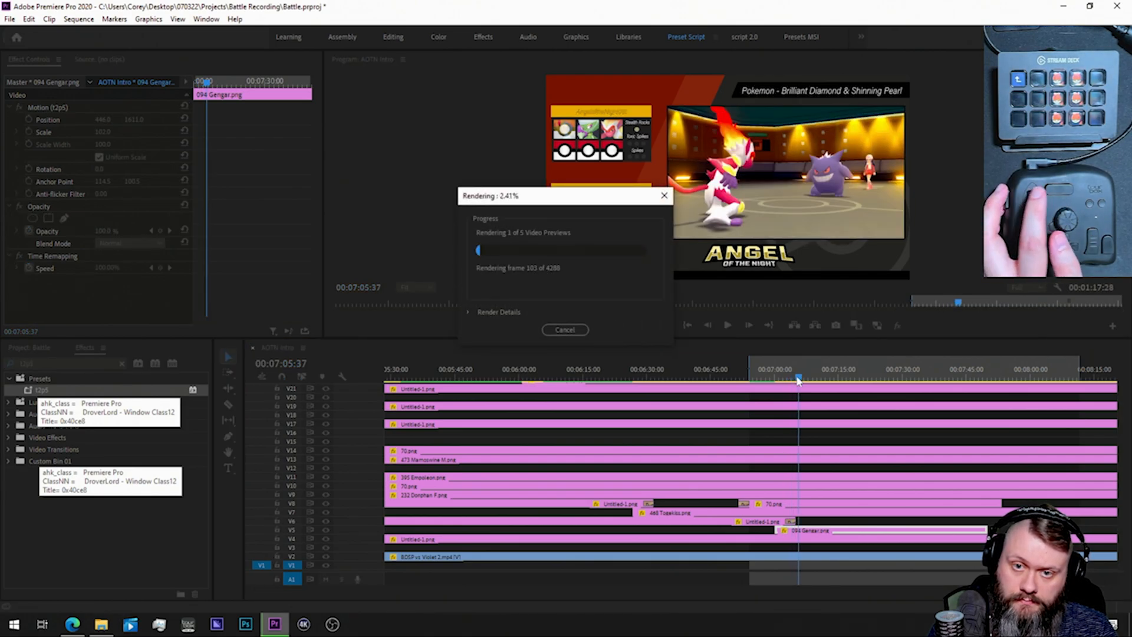
{"action": "left_click", "coordinate": [567, 331]}
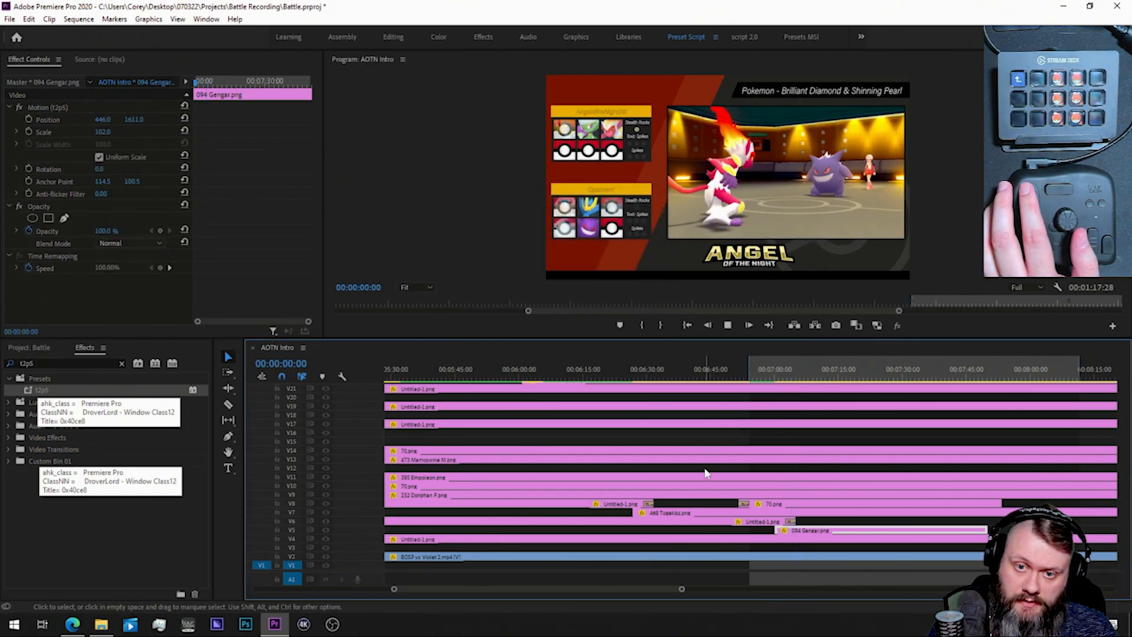
Step: Extend the 094 Gengar.png clip on V5 to the end of the sequence, aligned with the other overlay clips
{"action": "key", "text": "minus"}
{"action": "key", "text": "minus"}
{"action": "key", "text": "minus"}
{"action": "left_click_drag", "start_coordinate": [634, 530], "coordinate": [795, 541]}
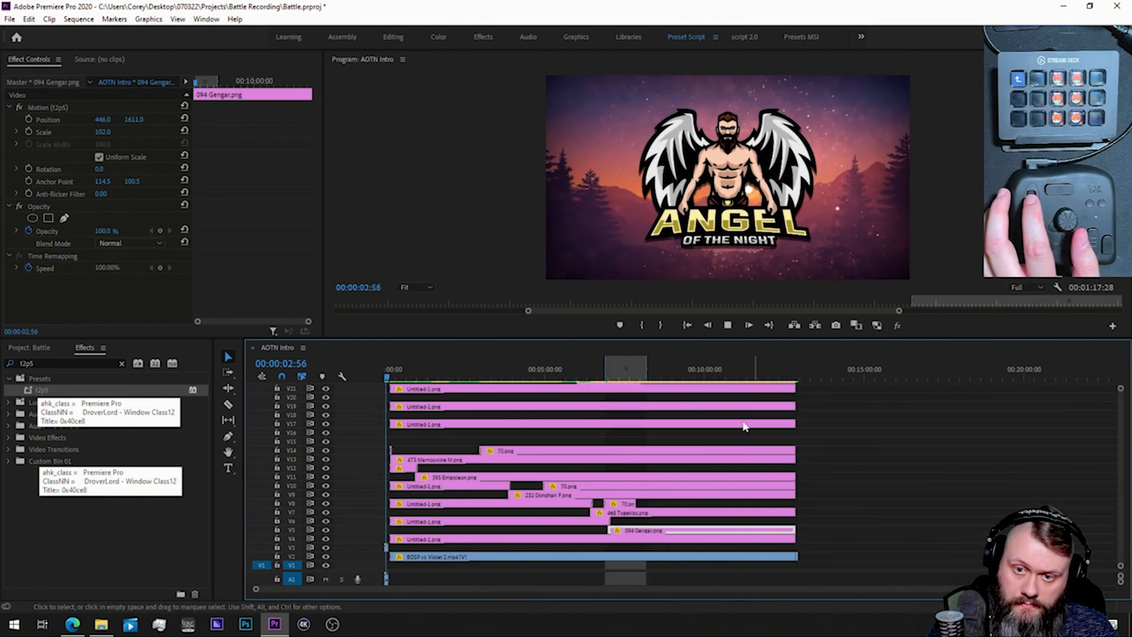
Step: Stop playback, render the sequence's video previews, and stop the playback that follows the render
{"action": "left_click", "coordinate": [727, 325]}
{"action": "key", "text": "Return"}
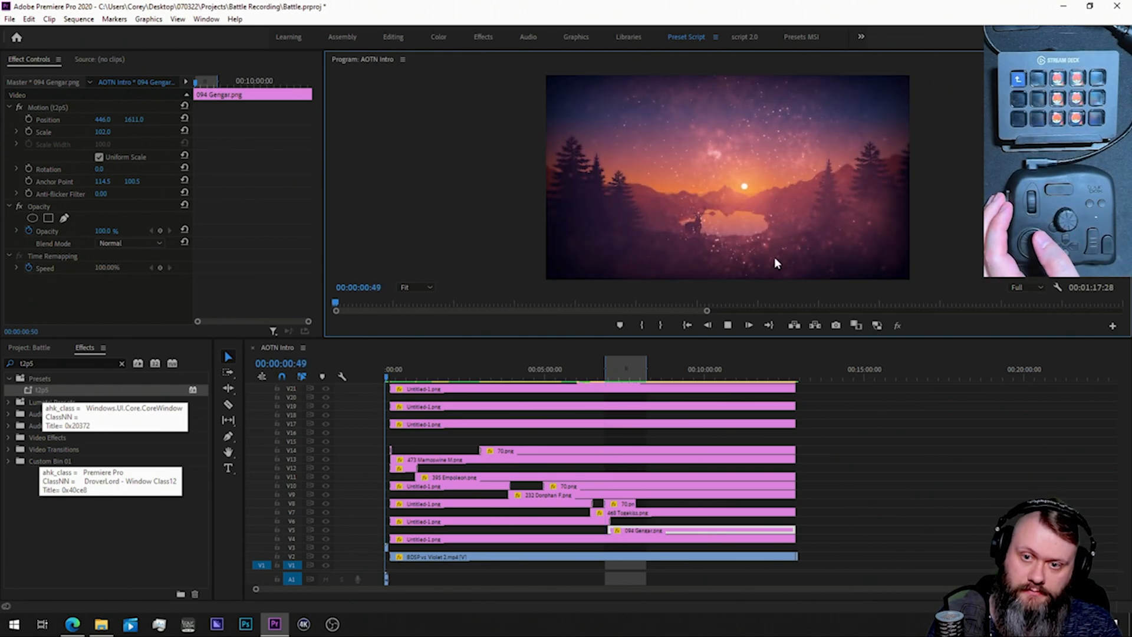
{"action": "left_click", "coordinate": [728, 326]}
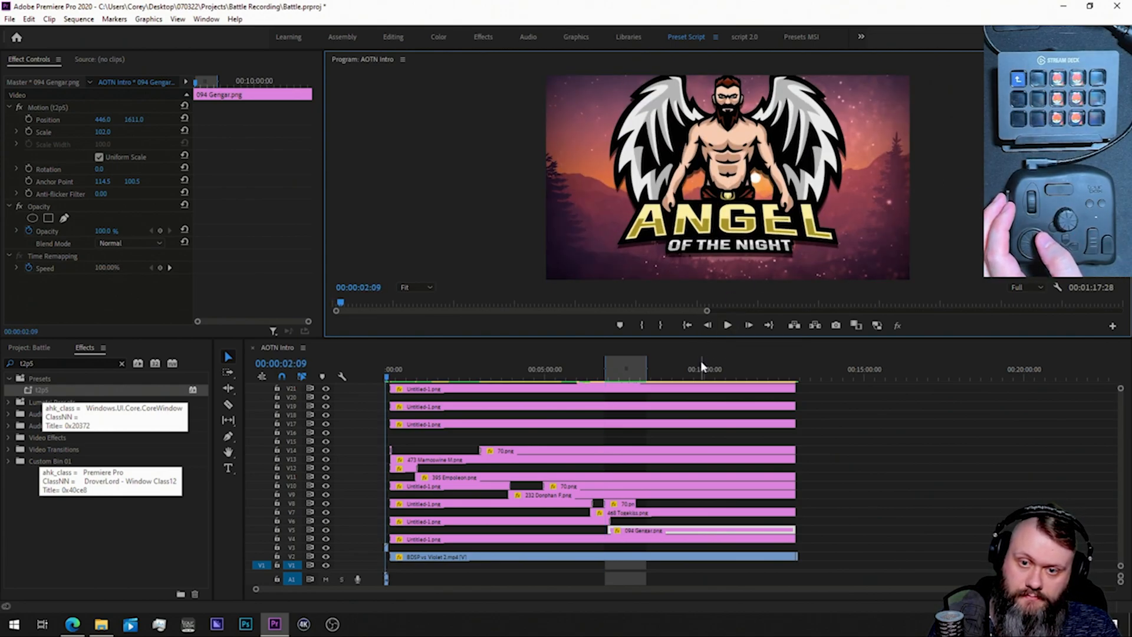
Step: Return to the Gengar reveal near 00:07:03 and step through the rendered frames to examine the Push transition
{"action": "left_click", "coordinate": [606, 377]}
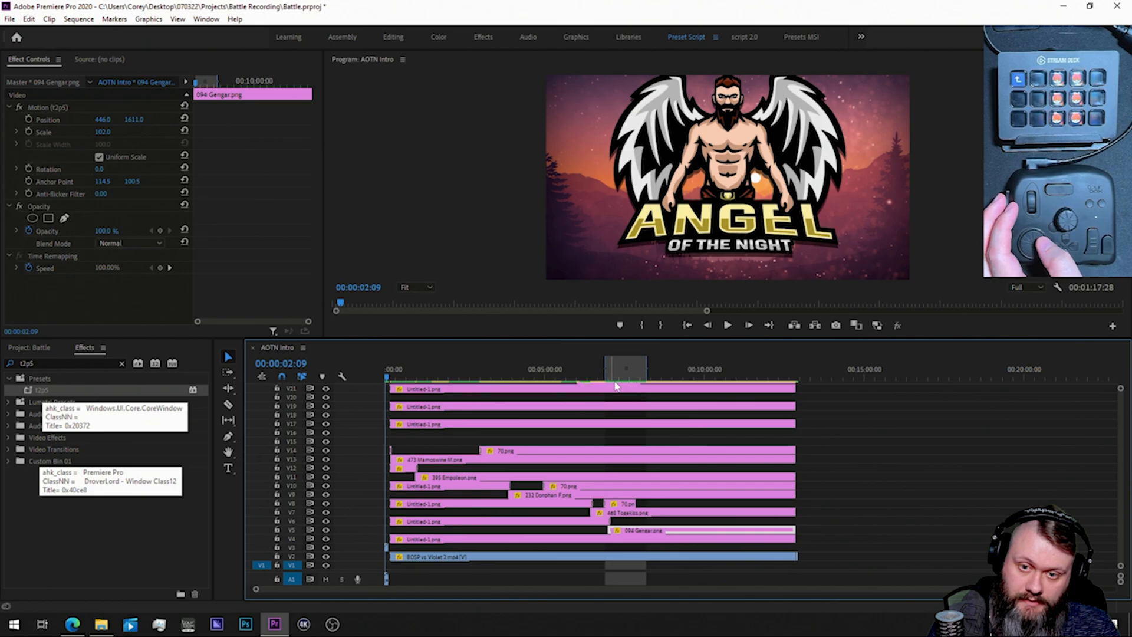
{"action": "left_click", "coordinate": [614, 380]}
{"action": "key", "text": "equal"}
{"action": "key", "text": "equal"}
{"action": "key", "text": "equal"}
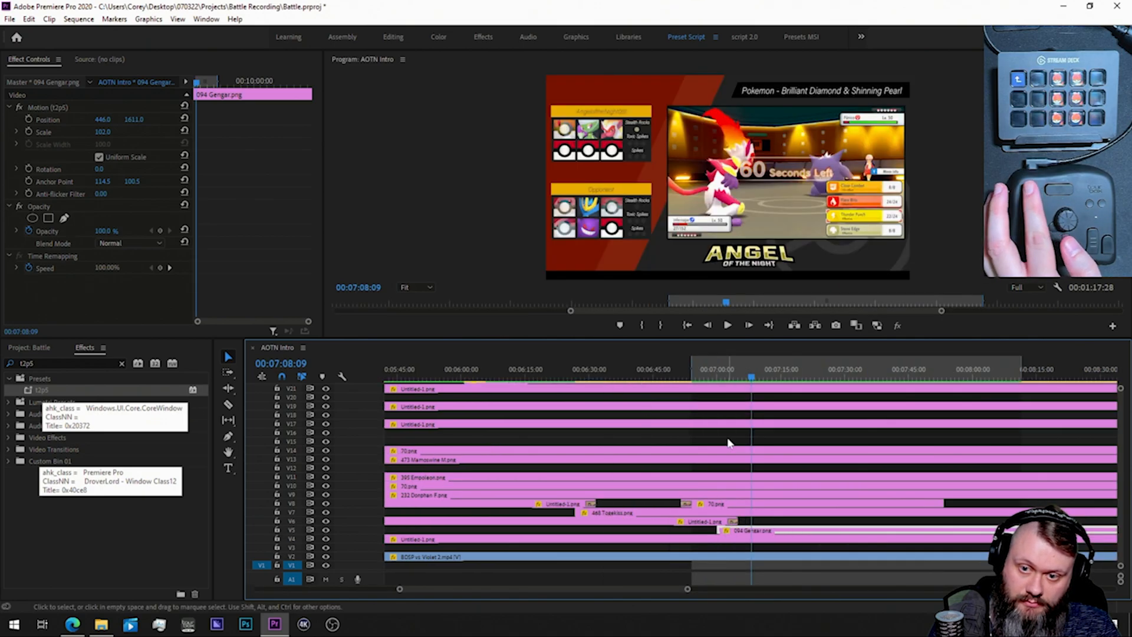
{"action": "left_click", "coordinate": [702, 378]}
{"action": "key", "text": "Right"}
{"action": "key", "text": "Right"}
{"action": "key", "text": "Right"}
{"action": "key", "text": "Right"}
{"action": "key", "text": "Right"}
{"action": "key", "text": "Right"}
{"action": "key", "text": "Right"}
{"action": "key", "text": "Right"}
{"action": "key", "text": "Right"}
{"action": "key", "text": "Right"}
{"action": "key", "text": "Right"}
{"action": "key", "text": "Right"}
{"action": "key", "text": "Right"}
{"action": "key", "text": "Right"}
{"action": "key", "text": "Right"}
{"action": "key", "text": "Right"}
{"action": "key", "text": "Right"}
{"action": "key", "text": "Right"}
{"action": "key", "text": "Right"}
{"action": "key", "text": "Right"}
{"action": "key", "text": "Right"}
{"action": "key", "text": "Right"}
{"action": "key", "text": "Right"}
{"action": "key", "text": "Right"}
{"action": "key", "text": "Right"}
{"action": "key", "text": "Right"}
{"action": "key", "text": "Right"}
{"action": "key", "text": "Right"}
{"action": "key", "text": "Right"}
{"action": "key", "text": "Right"}
{"action": "key", "text": "Right"}
{"action": "key", "text": "Right"}
{"action": "key", "text": "Right"}
{"action": "key", "text": "Right"}
{"action": "key", "text": "Right"}
{"action": "key", "text": "Right"}
{"action": "key", "text": "Right"}
{"action": "key", "text": "Right"}
{"action": "key", "text": "Right"}
{"action": "key", "text": "Right"}
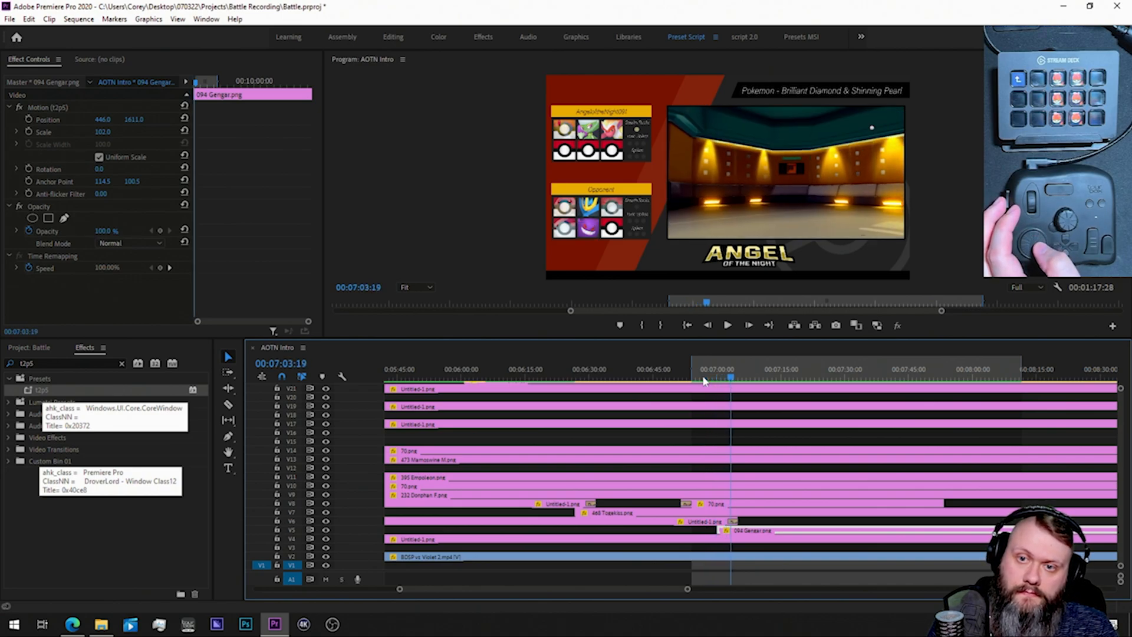
Step: Step through the battle footage from 00:07:03:19 to about 00:07:18, then back to 00:07:17:16, to locate the moment Infernape faints
{"action": "key", "text": "Right"}
{"action": "key", "text": "Right"}
{"action": "key", "text": "Right"}
{"action": "key", "text": "Right"}
{"action": "key", "text": "Right"}
{"action": "key", "text": "Right"}
{"action": "key", "text": "Right"}
{"action": "key", "text": "Right"}
{"action": "key", "text": "Right"}
{"action": "key", "text": "Right"}
{"action": "key", "text": "Right"}
{"action": "key", "text": "Right"}
{"action": "key", "text": "Right"}
{"action": "key", "text": "Right"}
{"action": "key", "text": "Right"}
{"action": "key", "text": "Right"}
{"action": "key", "text": "Right"}
{"action": "key", "text": "Right"}
{"action": "key", "text": "Right"}
{"action": "key", "text": "Right"}
{"action": "key", "text": "Right"}
{"action": "key", "text": "Right"}
{"action": "key", "text": "Right"}
{"action": "key", "text": "Right"}
{"action": "key", "text": "Right"}
{"action": "key", "text": "Right"}
{"action": "key", "text": "Right"}
{"action": "key", "text": "Right"}
{"action": "key", "text": "Right"}
{"action": "key", "text": "Right"}
{"action": "key", "text": "Right"}
{"action": "key", "text": "Right"}
{"action": "key", "text": "Right"}
{"action": "key", "text": "Right"}
{"action": "key", "text": "Right"}
{"action": "key", "text": "Right"}
{"action": "key", "text": "Right"}
{"action": "key", "text": "Right"}
{"action": "key", "text": "Right"}
{"action": "key", "text": "Right"}
{"action": "key", "text": "Right"}
{"action": "key", "text": "Right"}
{"action": "key", "text": "Right"}
{"action": "key", "text": "Right"}
{"action": "key", "text": "Right"}
{"action": "key", "text": "Right"}
{"action": "key", "text": "Right"}
{"action": "key", "text": "Right"}
{"action": "key", "text": "Right"}
{"action": "key", "text": "Right"}
{"action": "key", "text": "Right"}
{"action": "key", "text": "Right"}
{"action": "key", "text": "Right"}
{"action": "key", "text": "Right"}
{"action": "key", "text": "Right"}
{"action": "key", "text": "Right"}
{"action": "key", "text": "Right"}
{"action": "key", "text": "Right"}
{"action": "key", "text": "Right"}
{"action": "key", "text": "Right"}
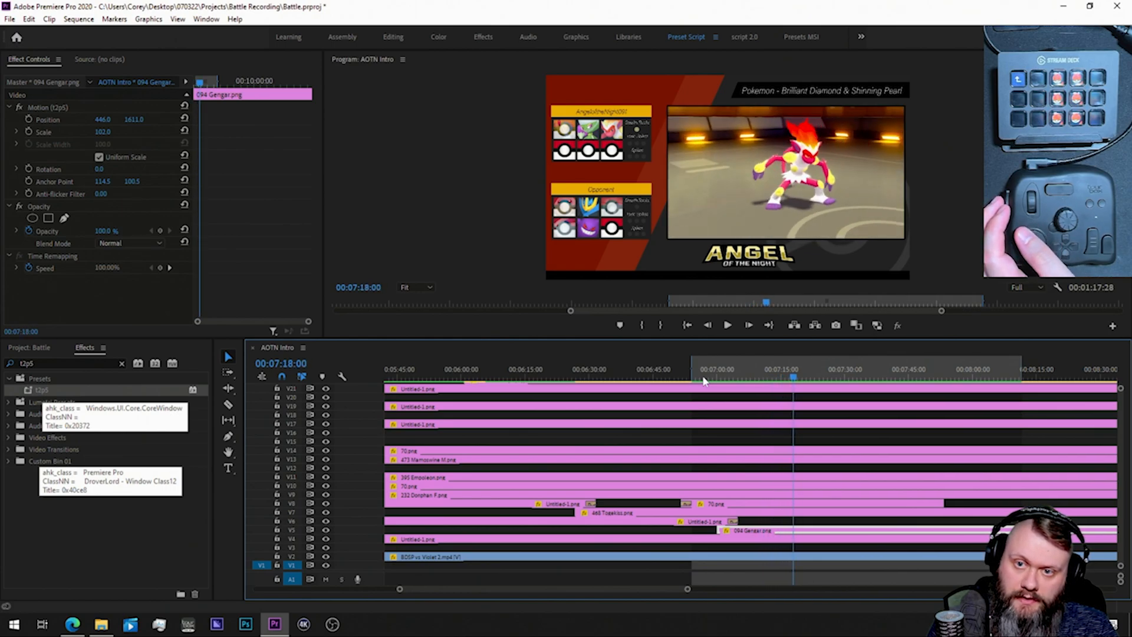
{"action": "key", "text": "Left"}
{"action": "key", "text": "Left"}
{"action": "key", "text": "Left"}
{"action": "key", "text": "Left"}
{"action": "key", "text": "Left"}
{"action": "key", "text": "Left"}
{"action": "key", "text": "Left"}
{"action": "key", "text": "Left"}
{"action": "key", "text": "Left"}
{"action": "key", "text": "Left"}
{"action": "key", "text": "Left"}
{"action": "key", "text": "Left"}
{"action": "key", "text": "Left"}
{"action": "key", "text": "Left"}
{"action": "key", "text": "Left"}
{"action": "key", "text": "Left"}
{"action": "key", "text": "Left"}
{"action": "key", "text": "Left"}
{"action": "key", "text": "Left"}
{"action": "key", "text": "Left"}
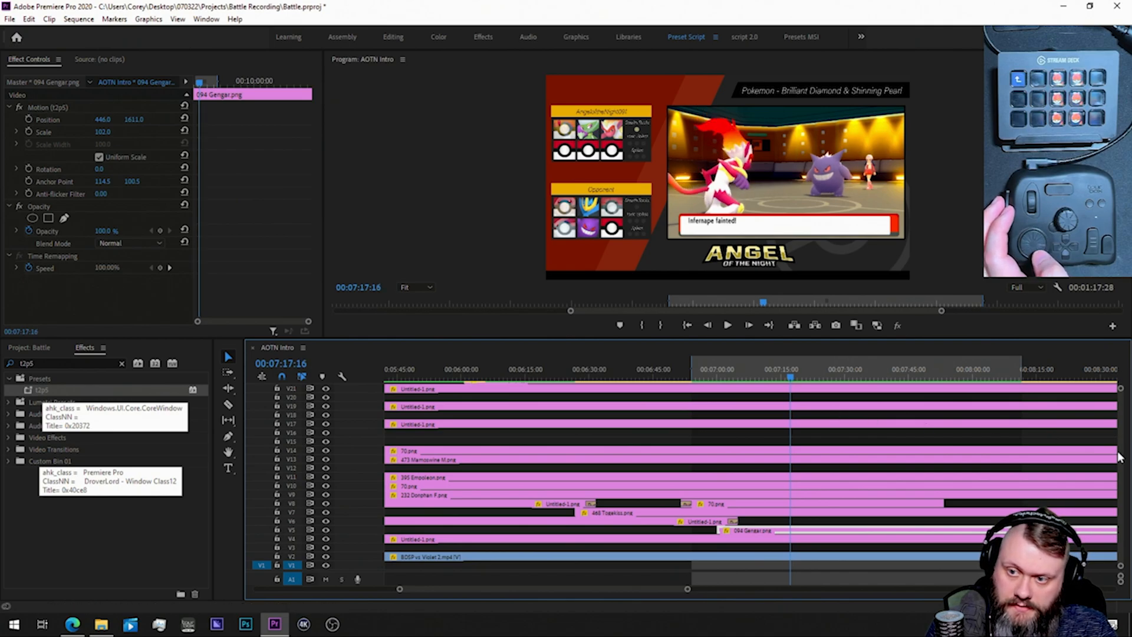
Step: Extend the 70.png clip on V8 to the end of the sequence, aligned with the other overlay clips
{"action": "left_click_drag", "start_coordinate": [497, 588], "coordinate": [517, 589]}
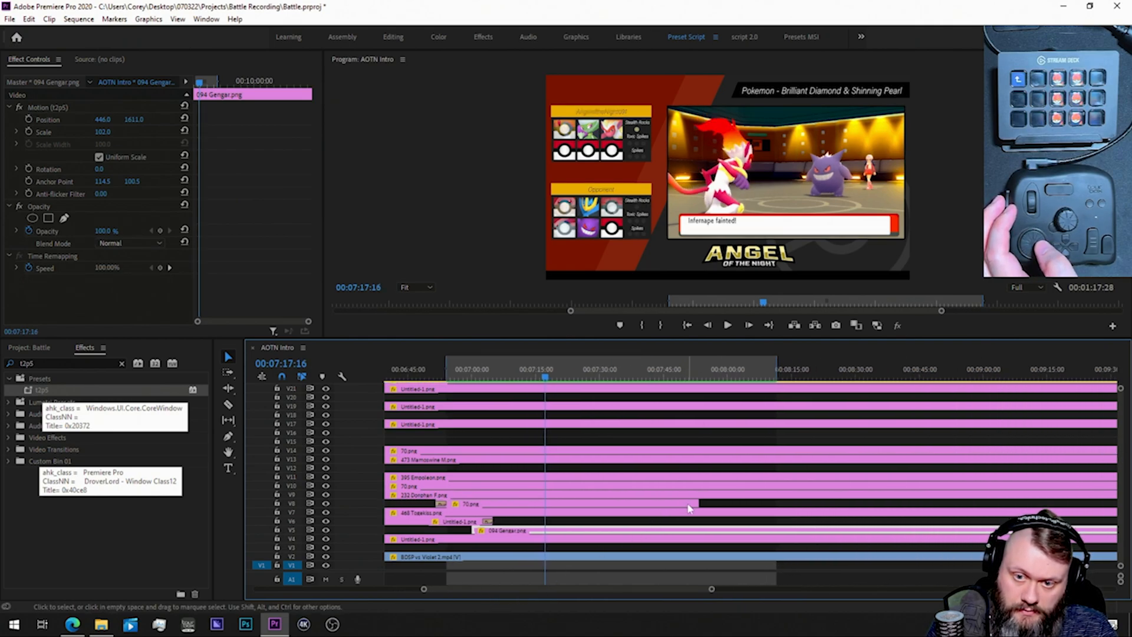
{"action": "key", "text": "minus"}
{"action": "key", "text": "minus"}
{"action": "key", "text": "minus"}
{"action": "left_click_drag", "start_coordinate": [635, 504], "coordinate": [795, 518]}
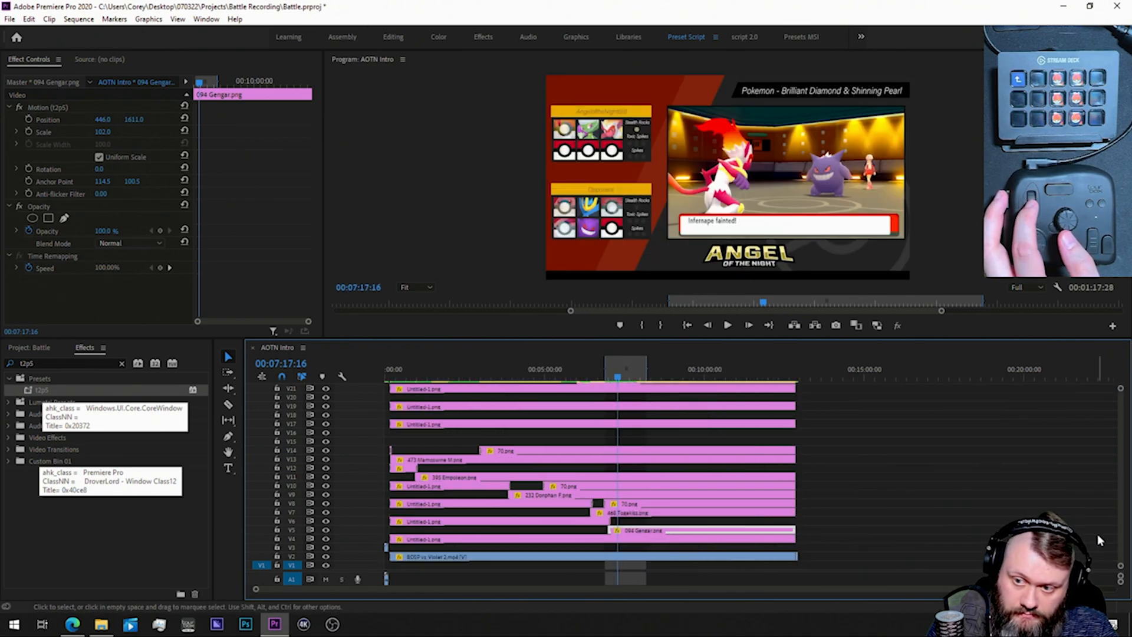
Step: Place 70.png from the project on V23 at 00:07:17:16, running to the end of the sequence
{"action": "scroll", "coordinate": [1122, 523], "scroll_direction": "up", "scroll_amount": 5}
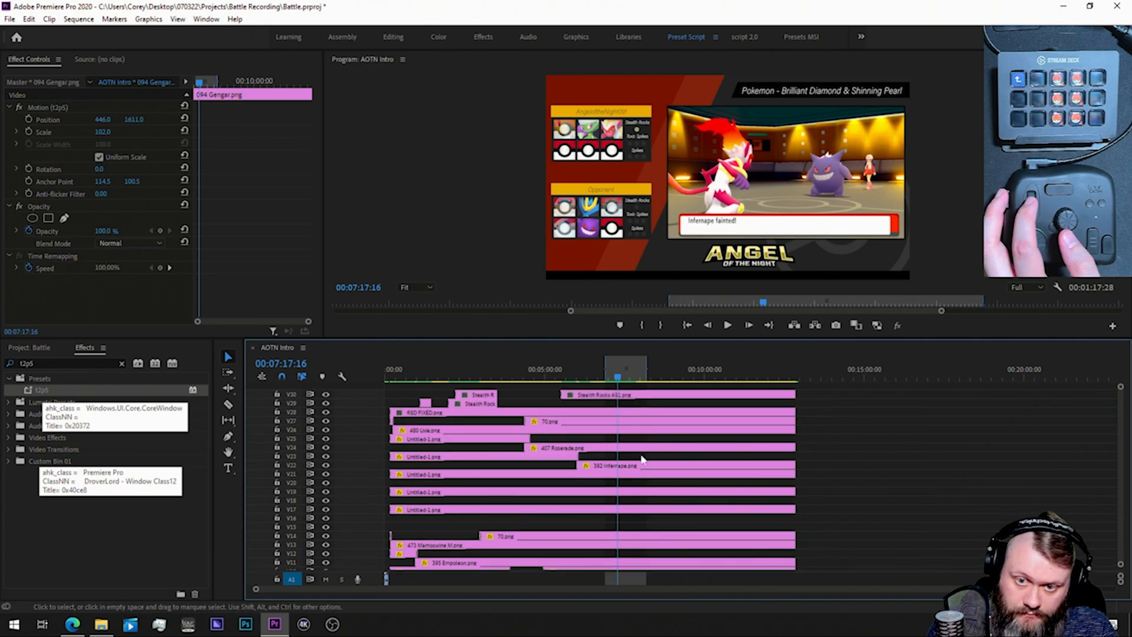
{"action": "left_click", "coordinate": [46, 349]}
{"action": "left_click_drag", "start_coordinate": [54, 465], "coordinate": [796, 467]}
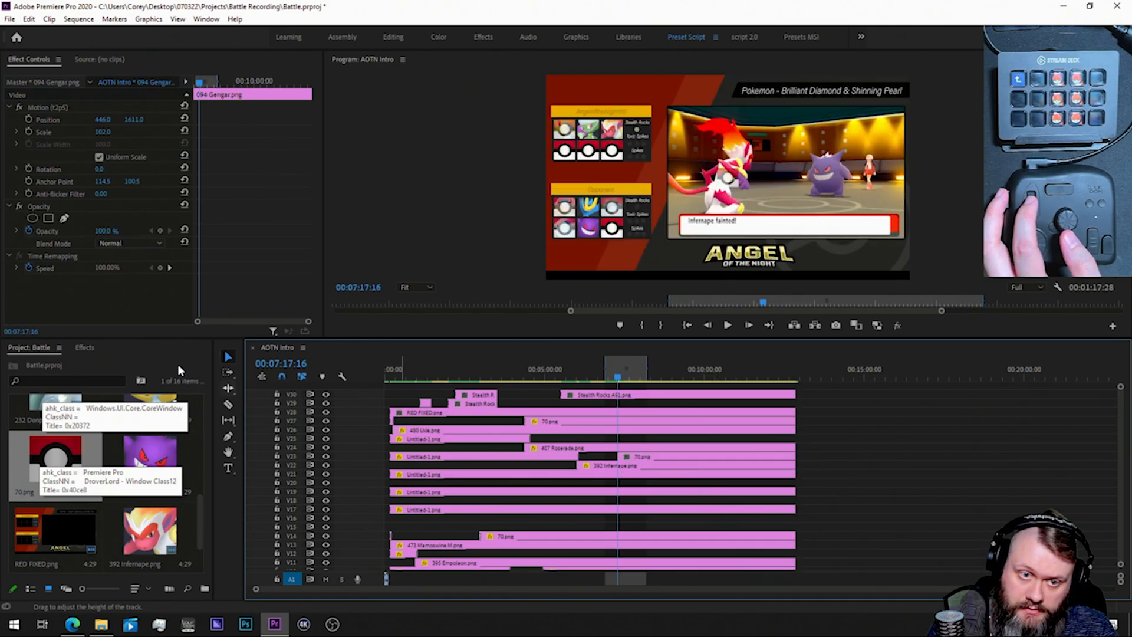
Step: Apply the t1p3 preset to the new 70.png clip on V23
{"action": "left_click", "coordinate": [84, 348]}
{"action": "left_click", "coordinate": [665, 459]}
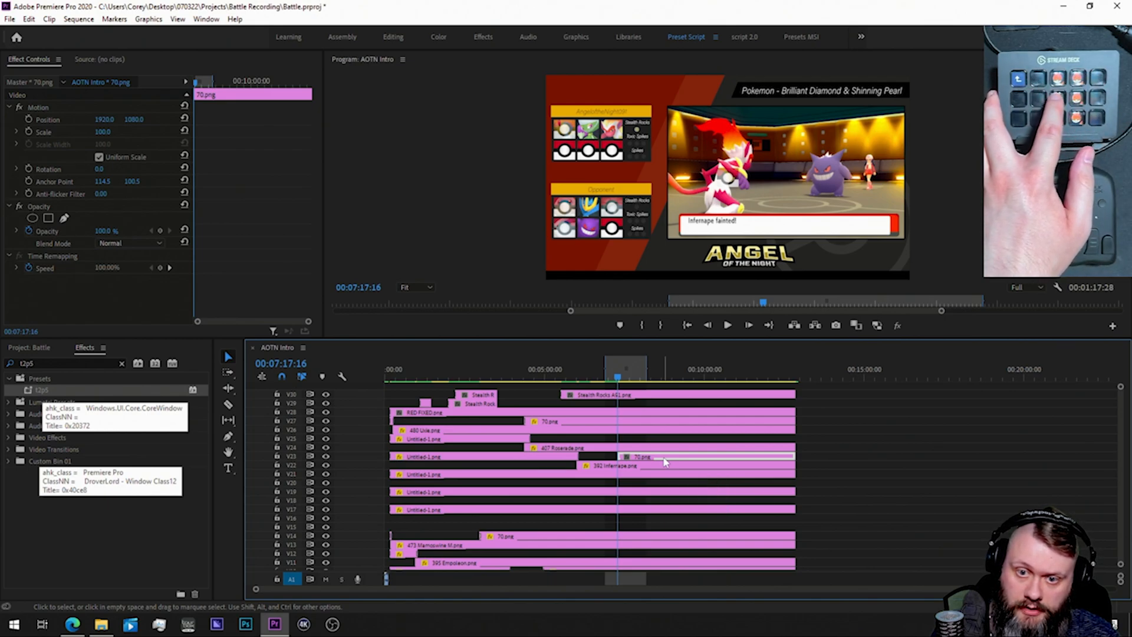
{"action": "key", "text": "shift+f"}
{"action": "type", "text": "t1p3"}
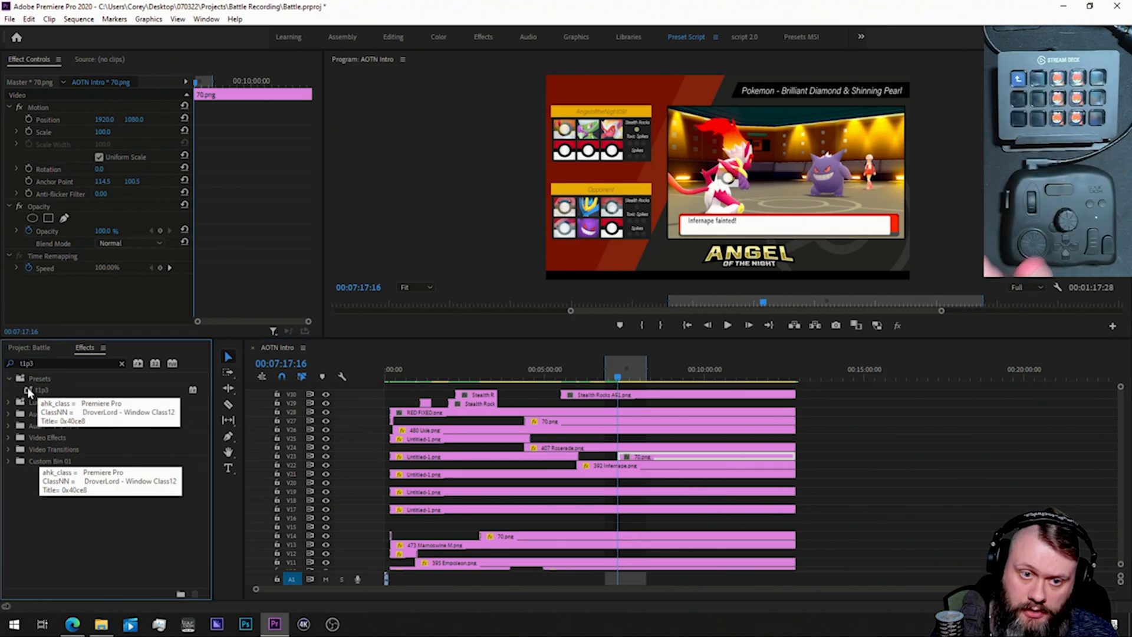
{"action": "left_click_drag", "start_coordinate": [28, 390], "coordinate": [665, 462]}
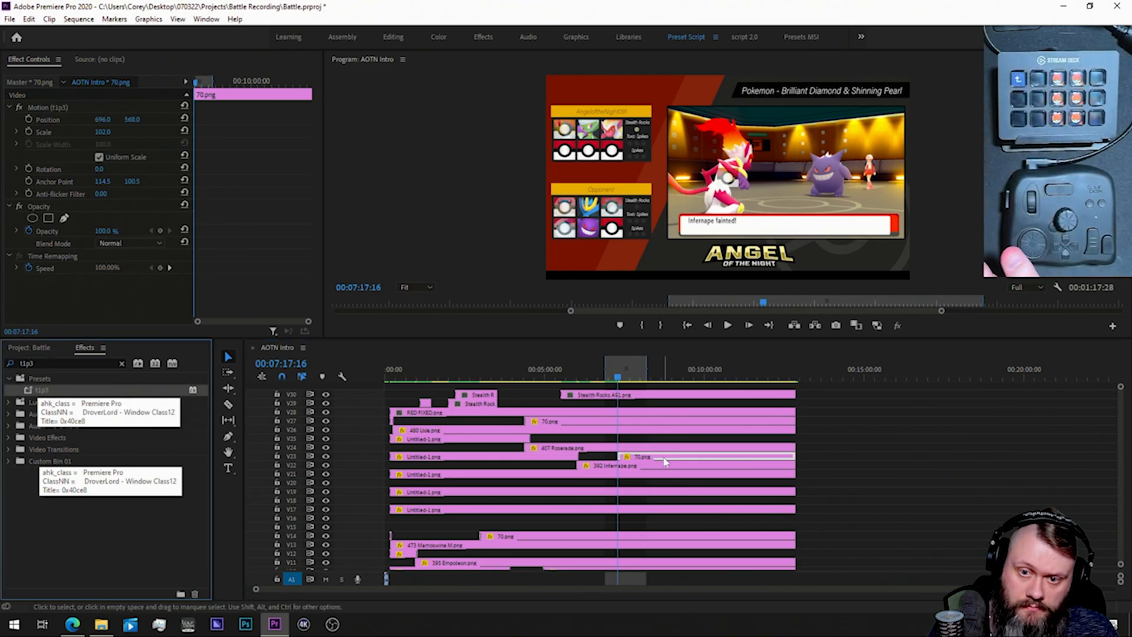
Step: Add a Push transition to the start of the 70.png clip on V23
{"action": "left_click", "coordinate": [620, 458]}
{"action": "key", "text": "equal"}
{"action": "key", "text": "equal"}
{"action": "key", "text": "equal"}
{"action": "key", "text": "equal"}
{"action": "key", "text": "equal"}
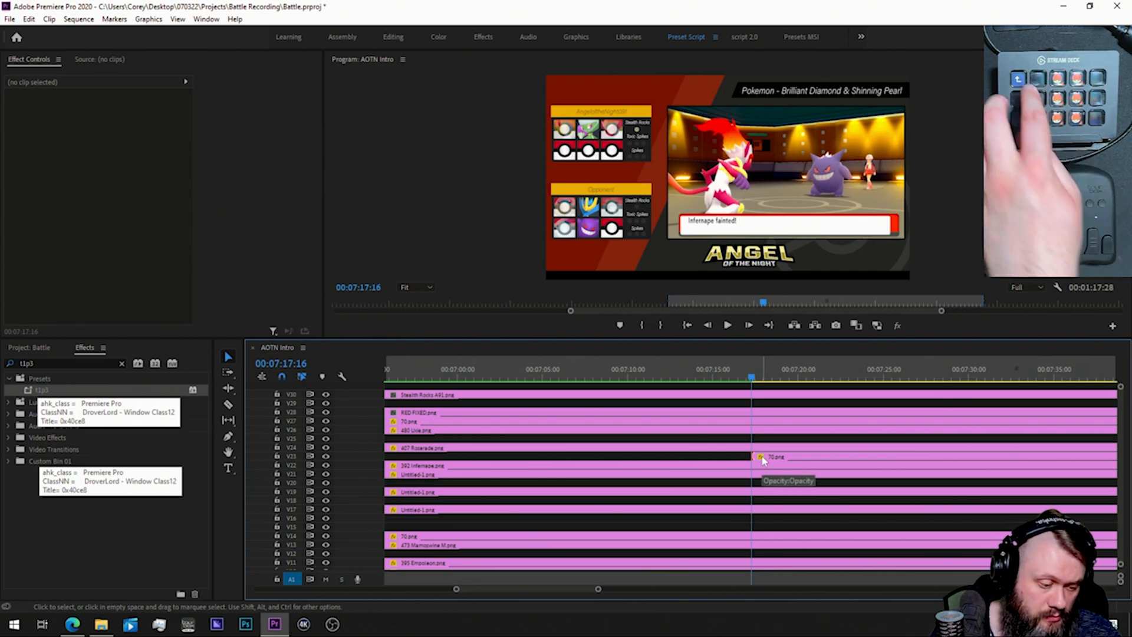
{"action": "key", "text": "shift+f"}
{"action": "type", "text": "push"}
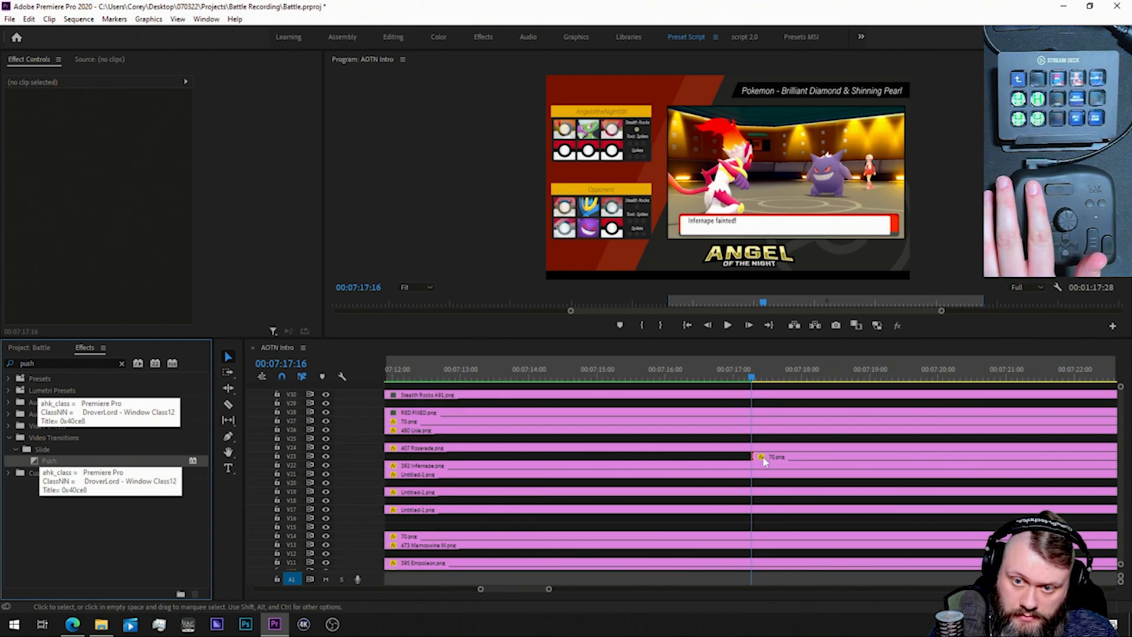
{"action": "left_click", "coordinate": [755, 455]}
{"action": "key", "text": "shift+f"}
{"action": "type", "text": "push"}
{"action": "left_click_drag", "start_coordinate": [34, 461], "coordinate": [756, 459]}
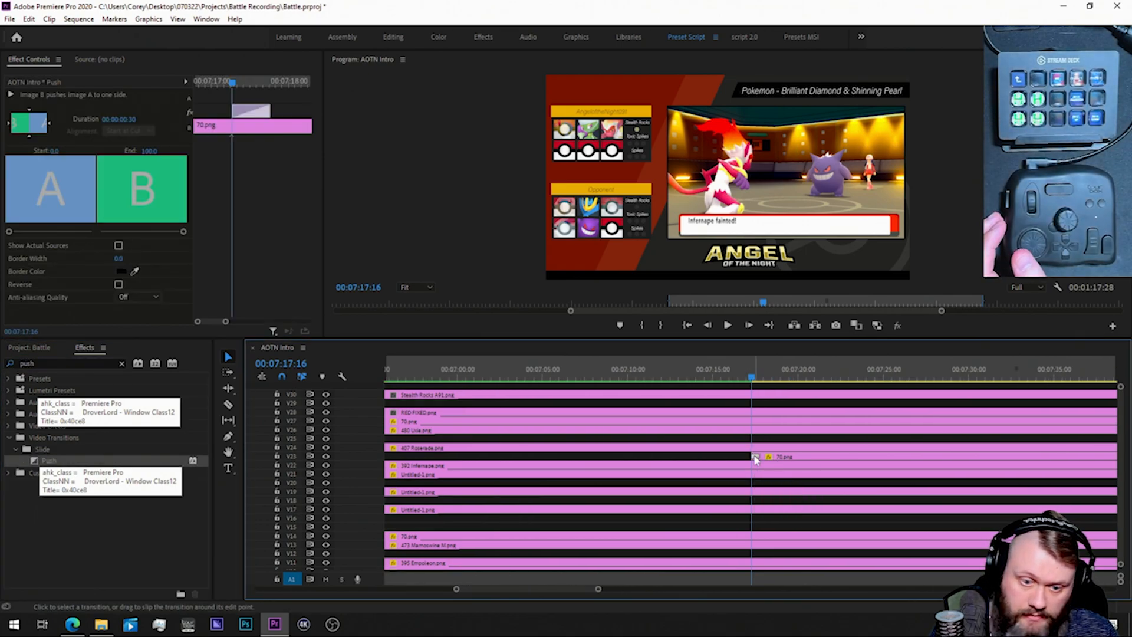
Step: Set the V23 Push transition's duration to 00:00:02:30 and its direction to north to south, and play it back
{"action": "left_click", "coordinate": [103, 118]}
{"action": "type", "text": "230"}
{"action": "key", "text": "Return"}
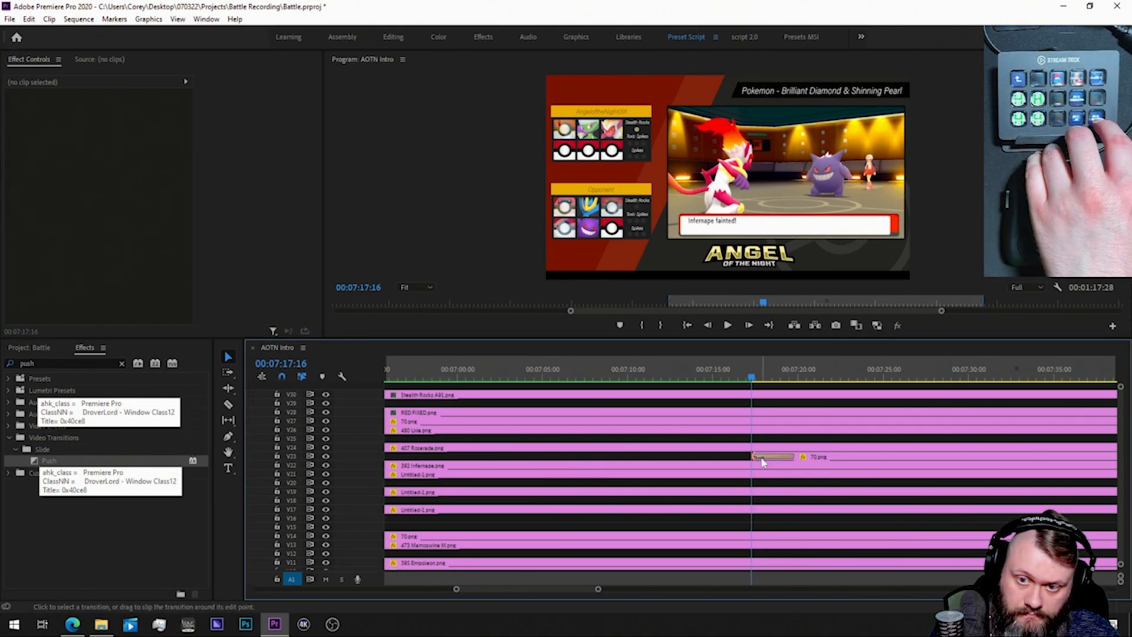
{"action": "left_click", "coordinate": [27, 112]}
{"action": "left_click", "coordinate": [761, 459]}
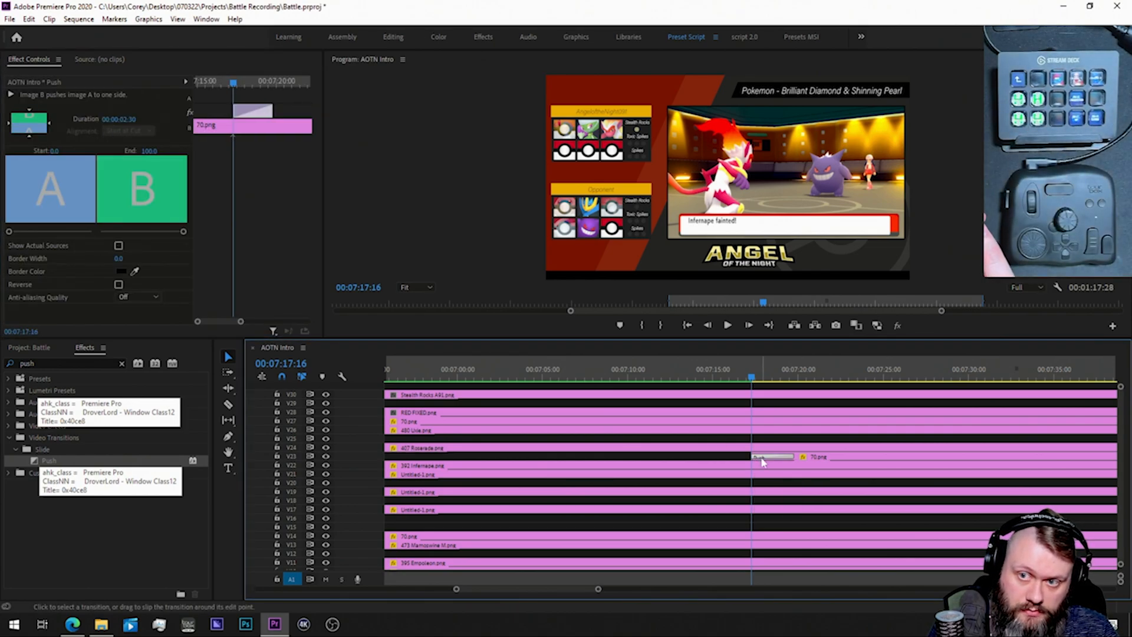
{"action": "key", "text": "space"}
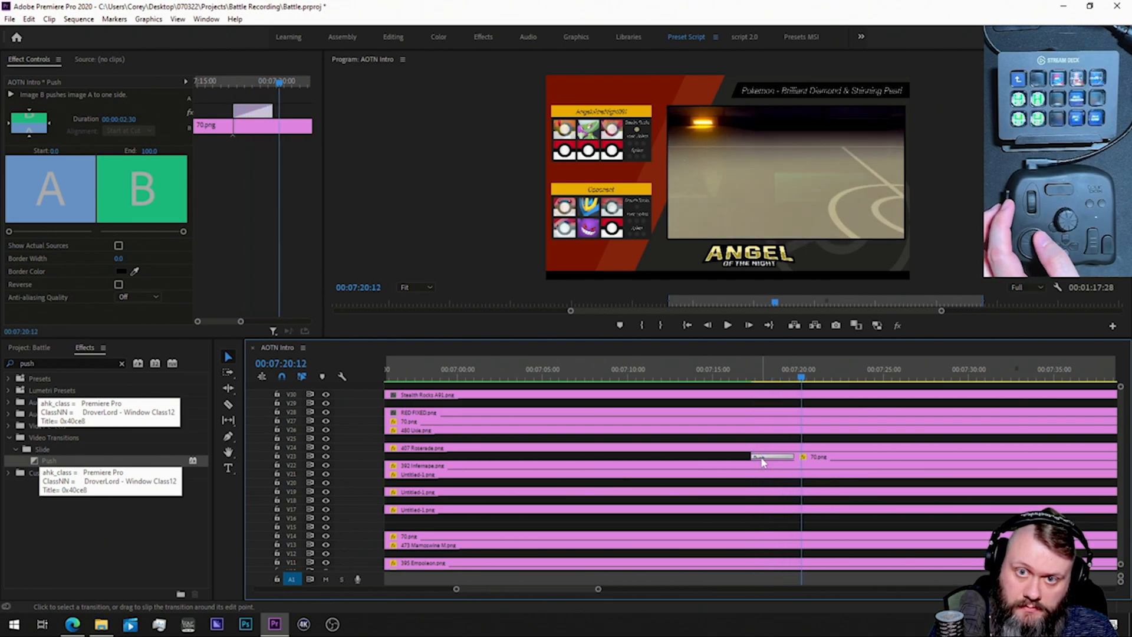
Step: Cut the Untitled-1.png clip on V21 at Electivire's entrance, 00:07:34:24, and delete the portion after the cut
{"action": "key", "text": "minus"}
{"action": "key", "text": "minus"}
{"action": "key", "text": "minus"}
{"action": "key", "text": "minus"}
{"action": "left_click", "coordinate": [768, 365]}
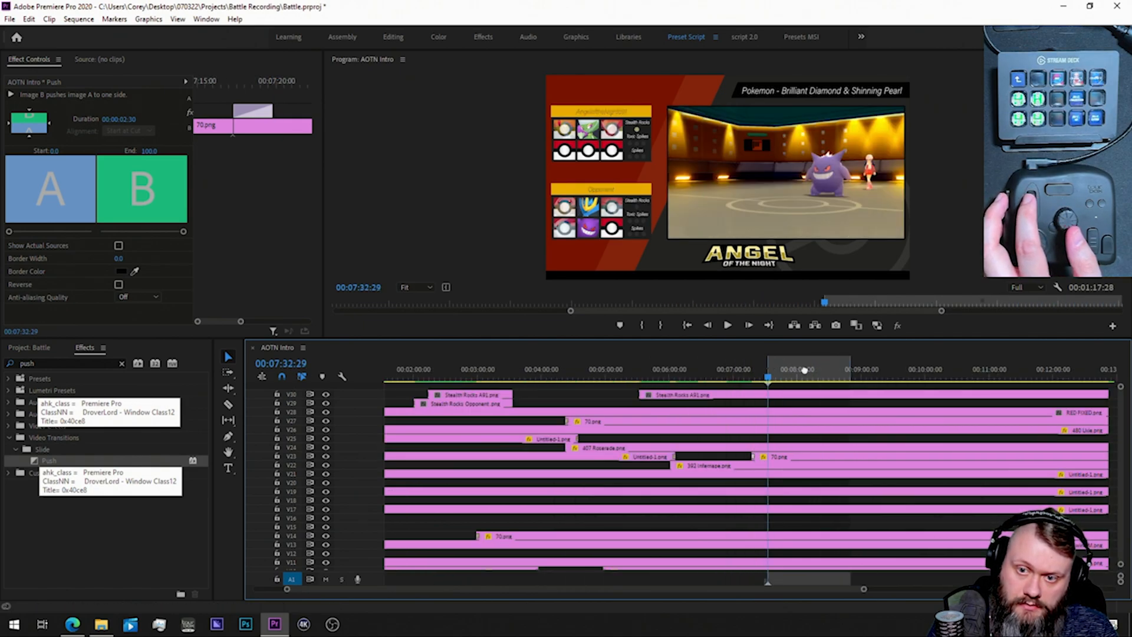
{"action": "key", "text": "space"}
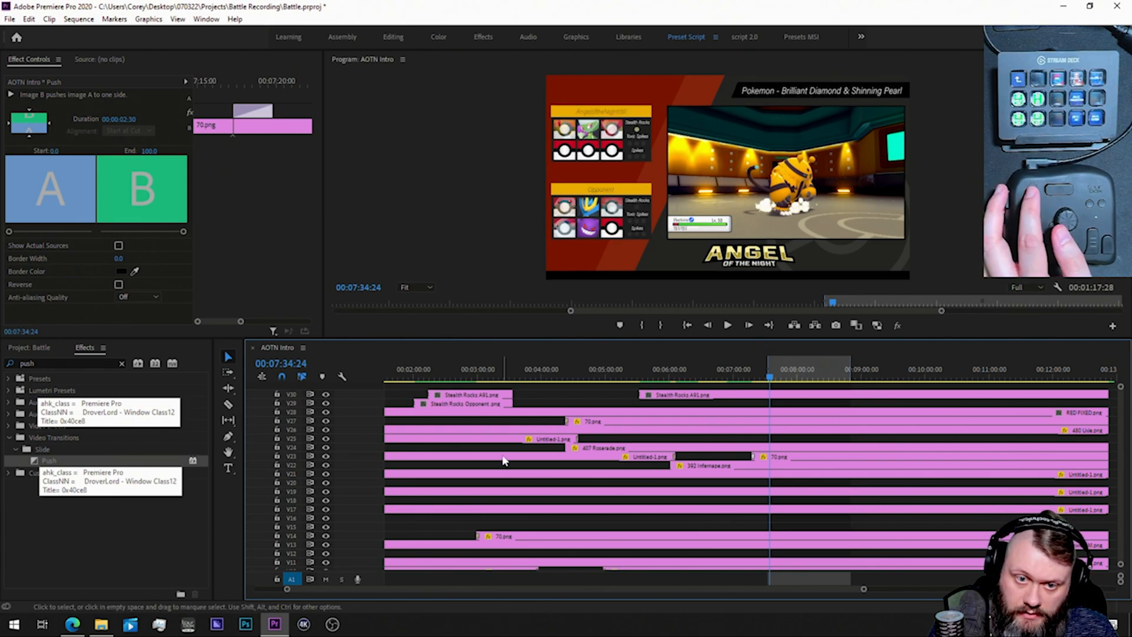
{"action": "key", "text": "c"}
{"action": "left_click", "coordinate": [771, 474]}
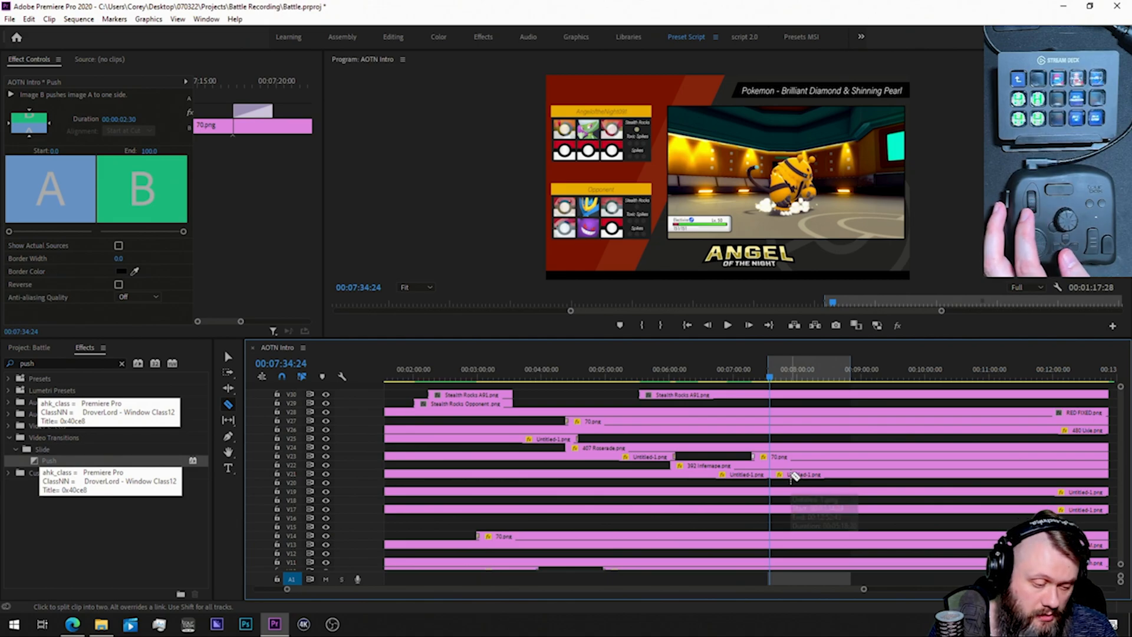
{"action": "key", "text": "v"}
{"action": "left_click", "coordinate": [797, 478]}
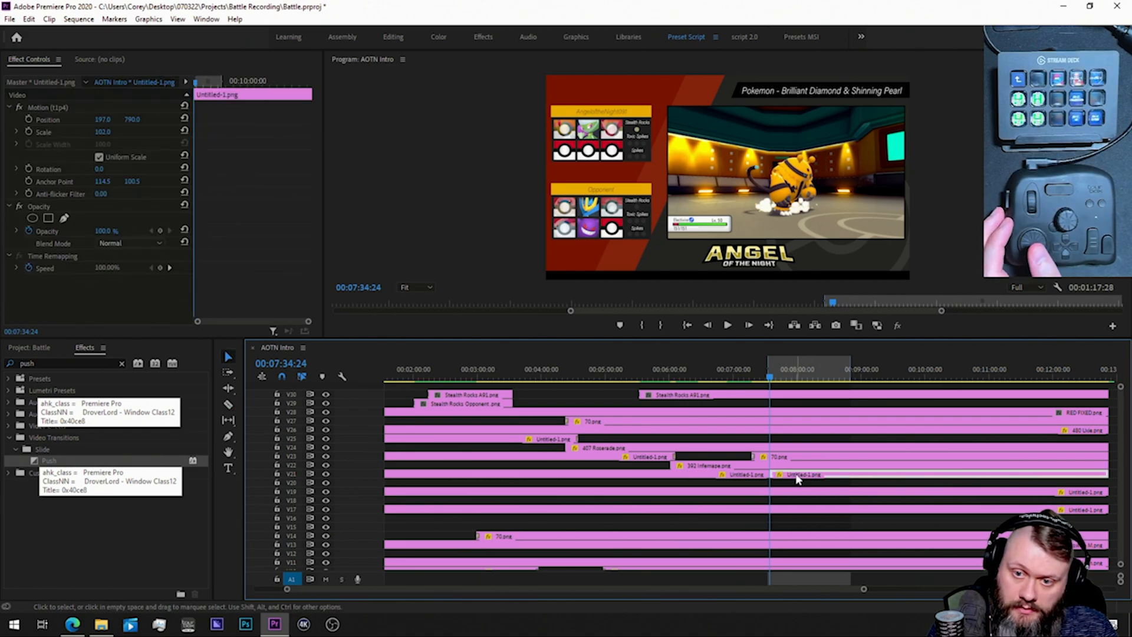
{"action": "key", "text": "Delete"}
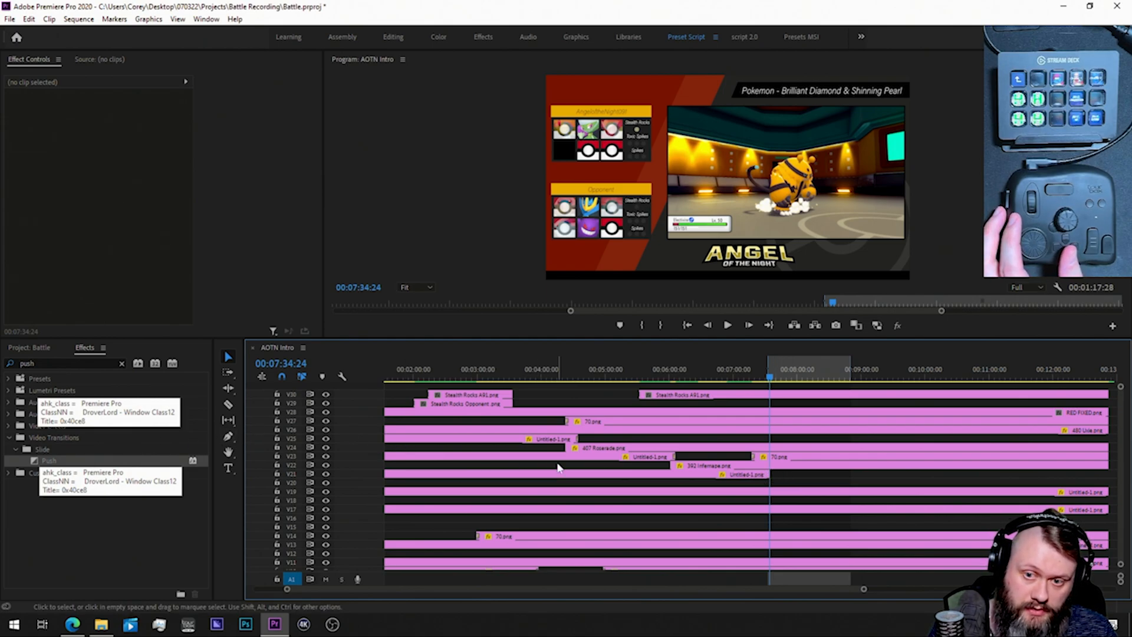
Step: Add a Push transition to the end of the shortened Untitled-1.png clip on V21
{"action": "key", "text": "shift+7"}
{"action": "key", "text": "shift+f"}
{"action": "type", "text": "push"}
{"action": "left_click_drag", "start_coordinate": [34, 460], "coordinate": [765, 475]}
{"action": "key", "text": "equal"}
{"action": "key", "text": "equal"}
{"action": "key", "text": "equal"}
{"action": "key", "text": "equal"}
{"action": "key", "text": "equal"}
{"action": "key", "text": "equal"}
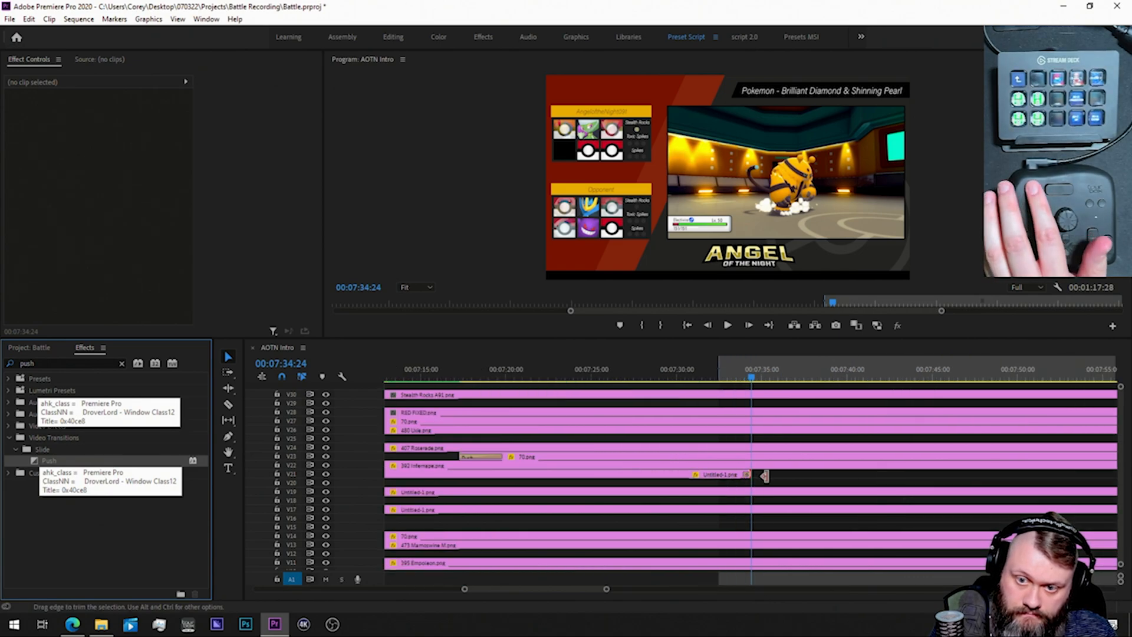
Step: Set the V21 Push transition's direction to south to north and its duration to 00:00:02:30
{"action": "left_click", "coordinate": [742, 477]}
{"action": "left_click", "coordinate": [29, 136]}
{"action": "left_click", "coordinate": [106, 121]}
{"action": "type", "text": "230"}
{"action": "key", "text": "Return"}
{"action": "key", "text": "shift+3"}
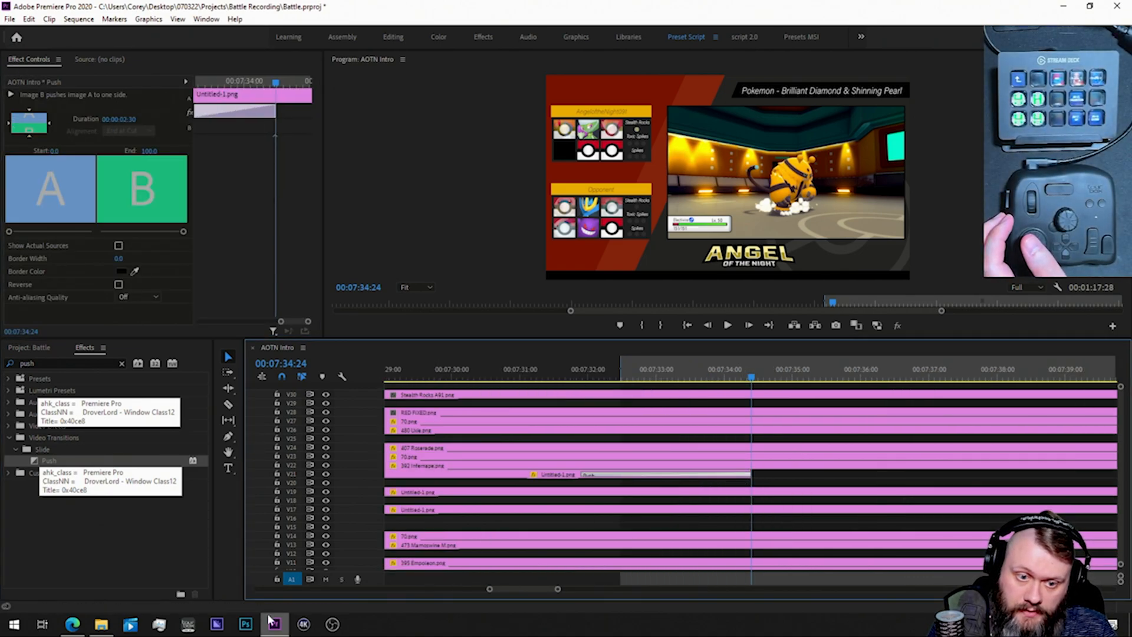
Step: Switch to File Explorer, find 466 Electivire.png in the Shiny Gen 4 folder, and add it to V20 beneath the Untitled-1.png clip
{"action": "left_click", "coordinate": [101, 624]}
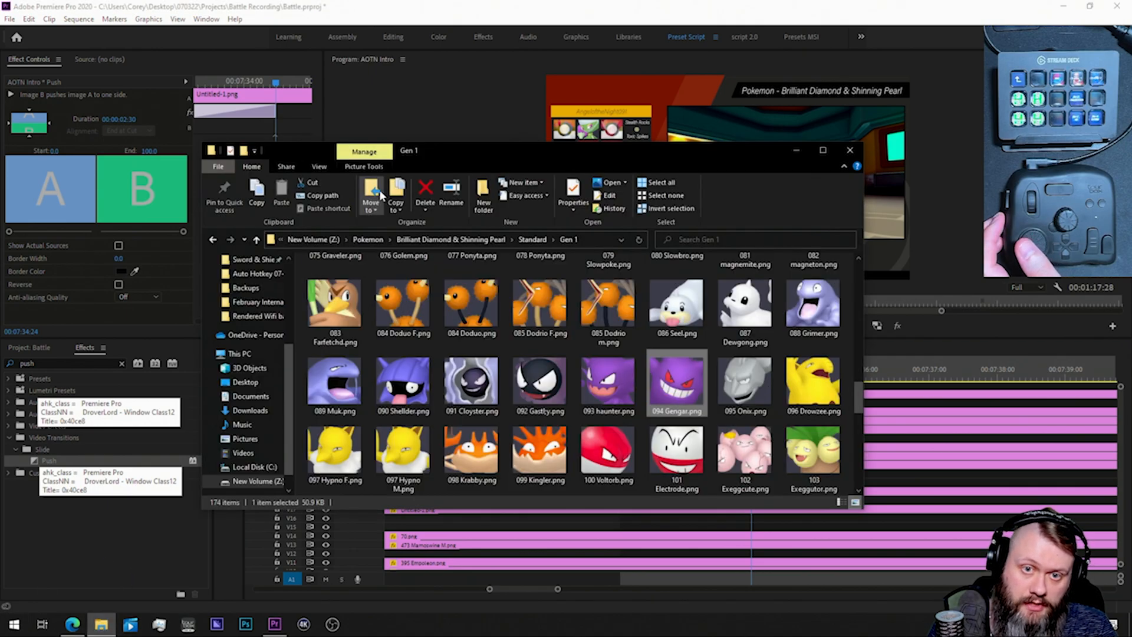
{"action": "left_click", "coordinate": [439, 239]}
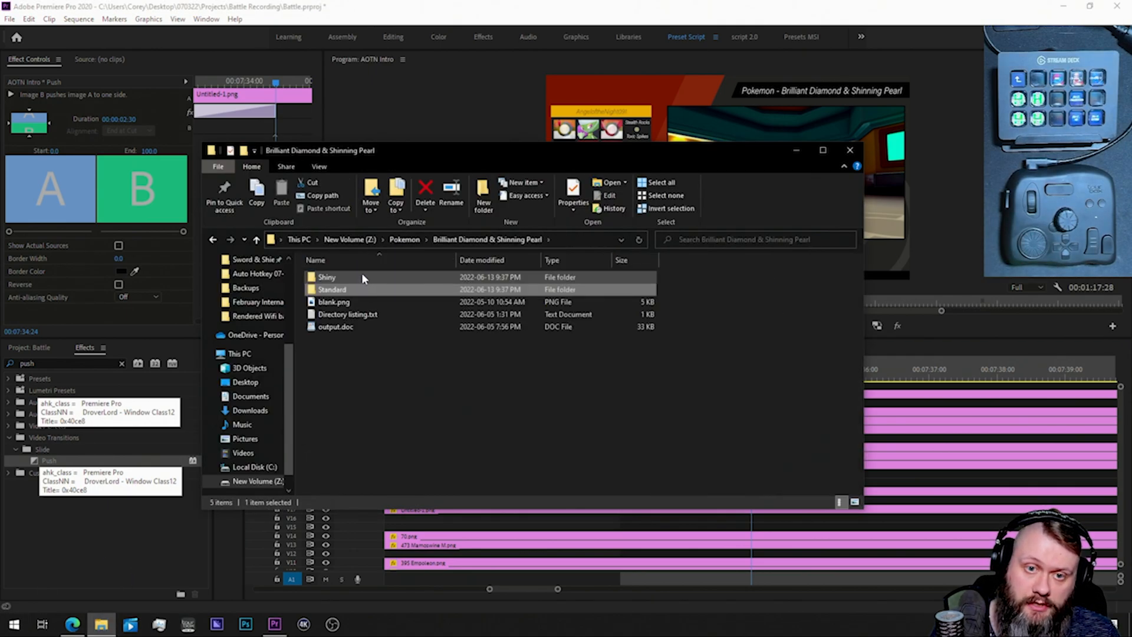
{"action": "double_click", "coordinate": [362, 274]}
{"action": "double_click", "coordinate": [336, 314]}
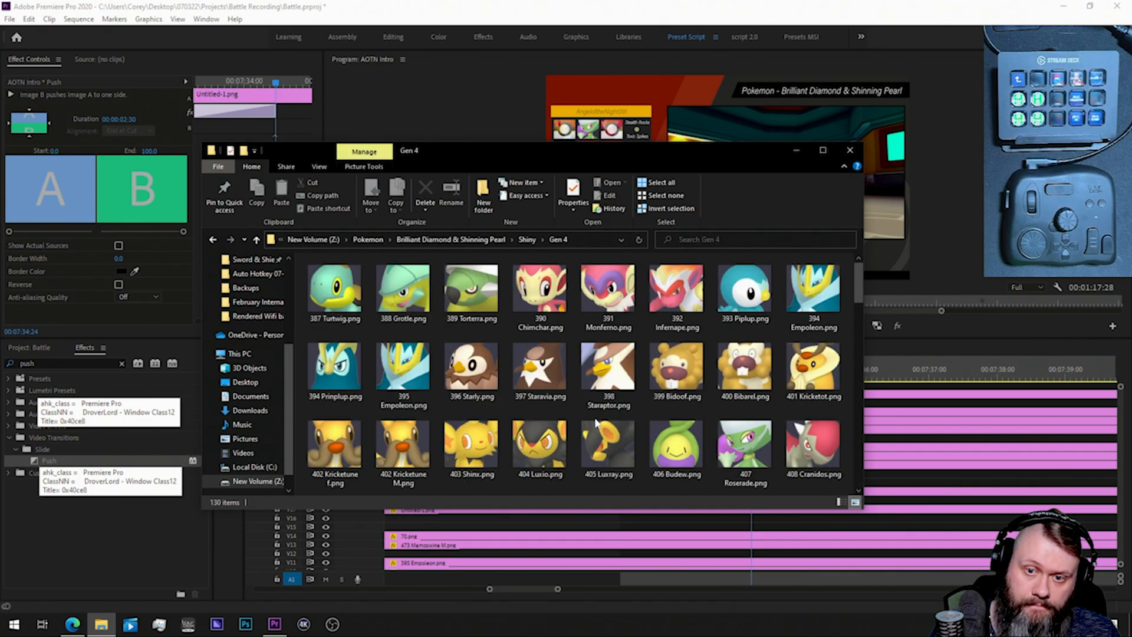
{"action": "scroll", "coordinate": [594, 416], "scroll_direction": "down", "scroll_amount": 10}
{"action": "scroll", "coordinate": [617, 407], "scroll_direction": "up", "scroll_amount": 2}
{"action": "left_click_drag", "start_coordinate": [676, 353], "coordinate": [429, 482]}
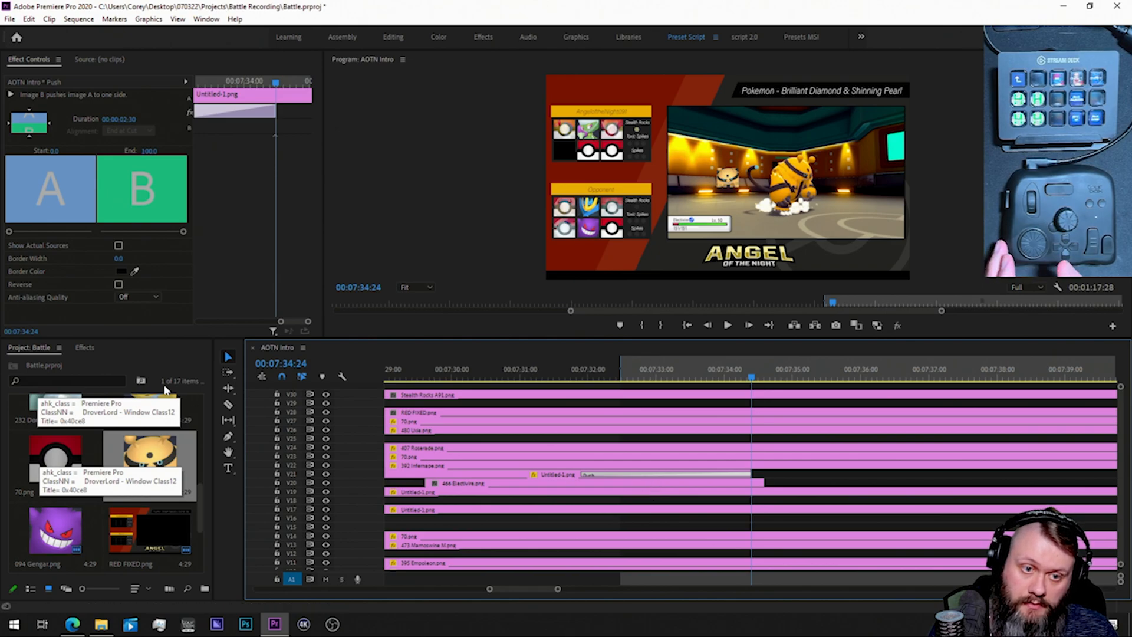
Step: Apply the t1p4 preset to the 466 Electivire.png clip on V20
{"action": "left_click", "coordinate": [84, 348]}
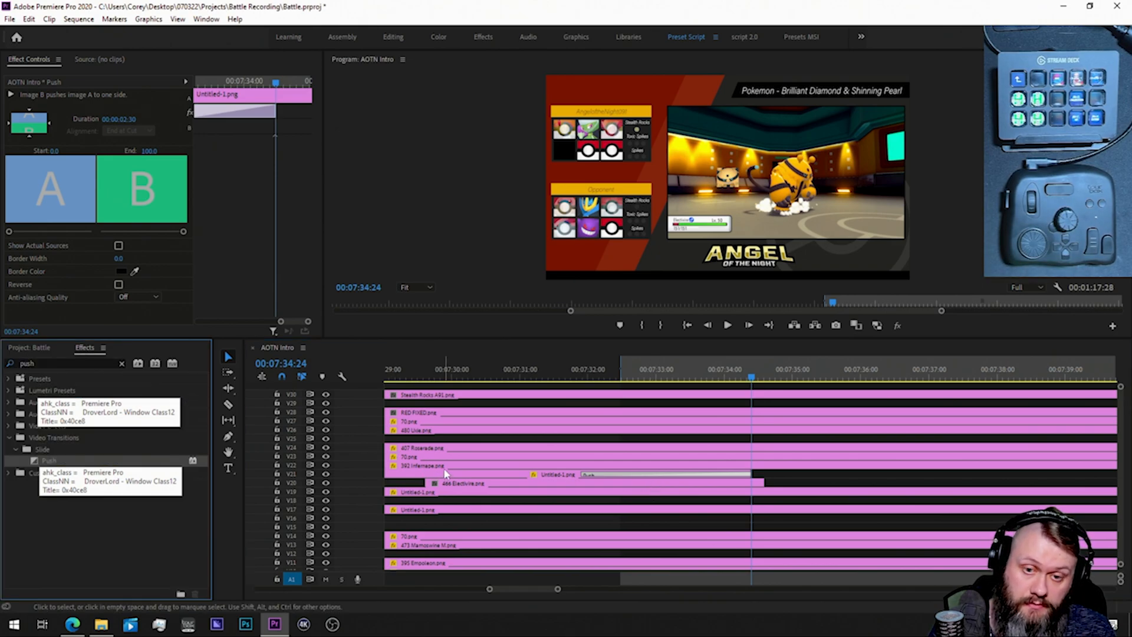
{"action": "left_click", "coordinate": [453, 483]}
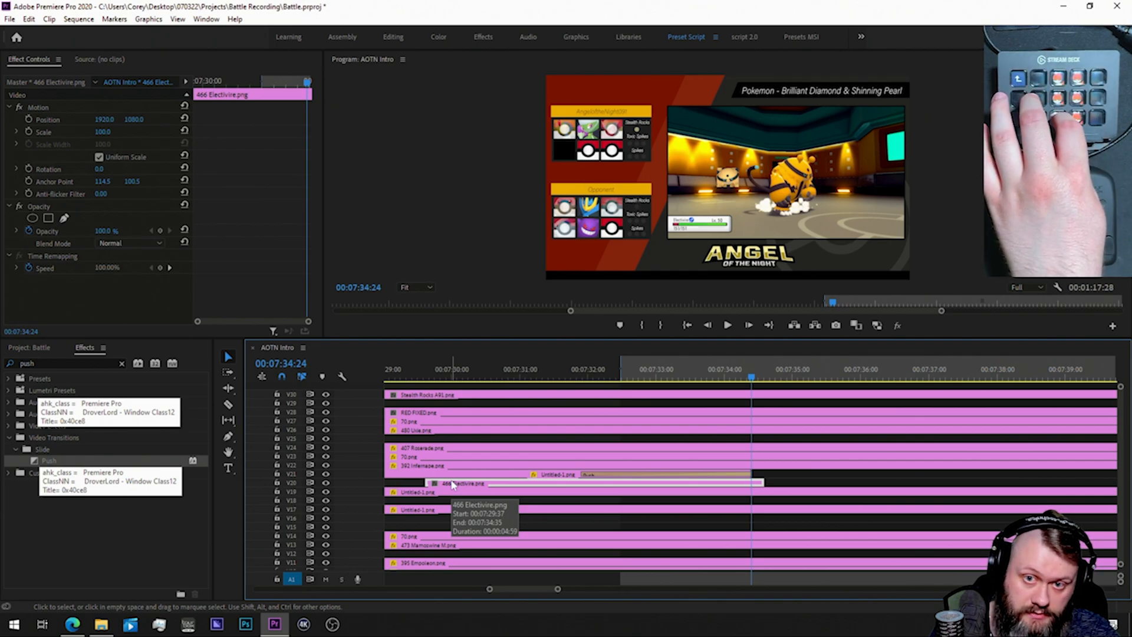
{"action": "key", "text": "shift+7"}
{"action": "key", "text": "shift+f"}
{"action": "type", "text": "t1p4"}
{"action": "left_click_drag", "start_coordinate": [30, 390], "coordinate": [453, 484]}
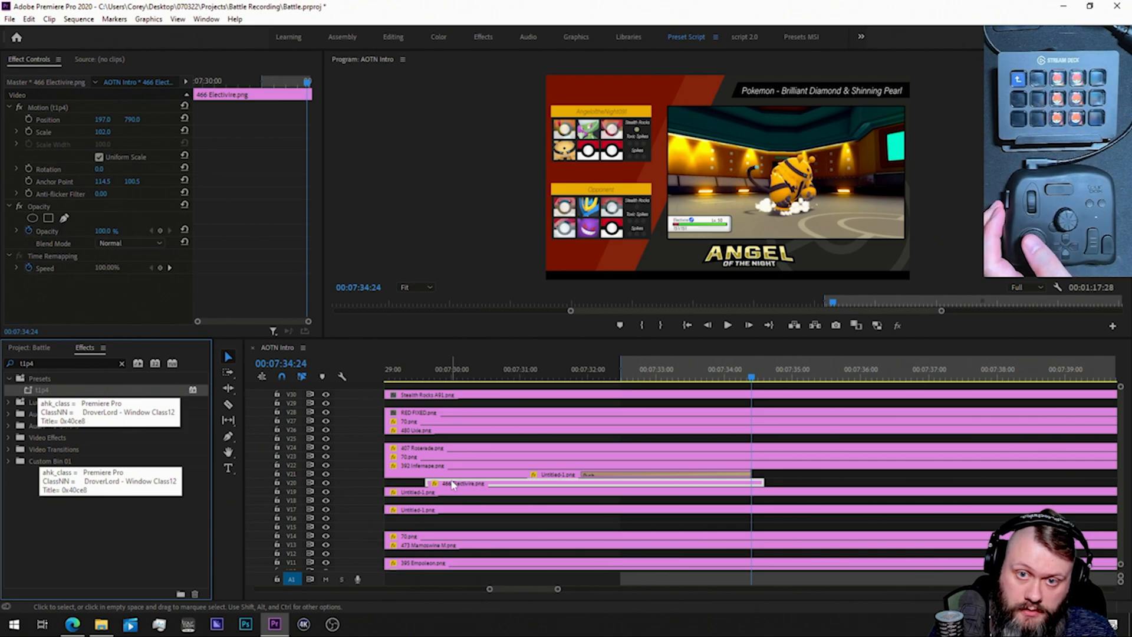
Step: Extend the 466 Electivire.png clip on V20 to the end of the sequence and render the timeline preview
{"action": "key", "text": "minus"}
{"action": "key", "text": "minus"}
{"action": "key", "text": "minus"}
{"action": "left_click_drag", "start_coordinate": [750, 484], "coordinate": [991, 498]}
{"action": "key", "text": "minus"}
{"action": "key", "text": "minus"}
{"action": "key", "text": "minus"}
{"action": "key", "text": "minus"}
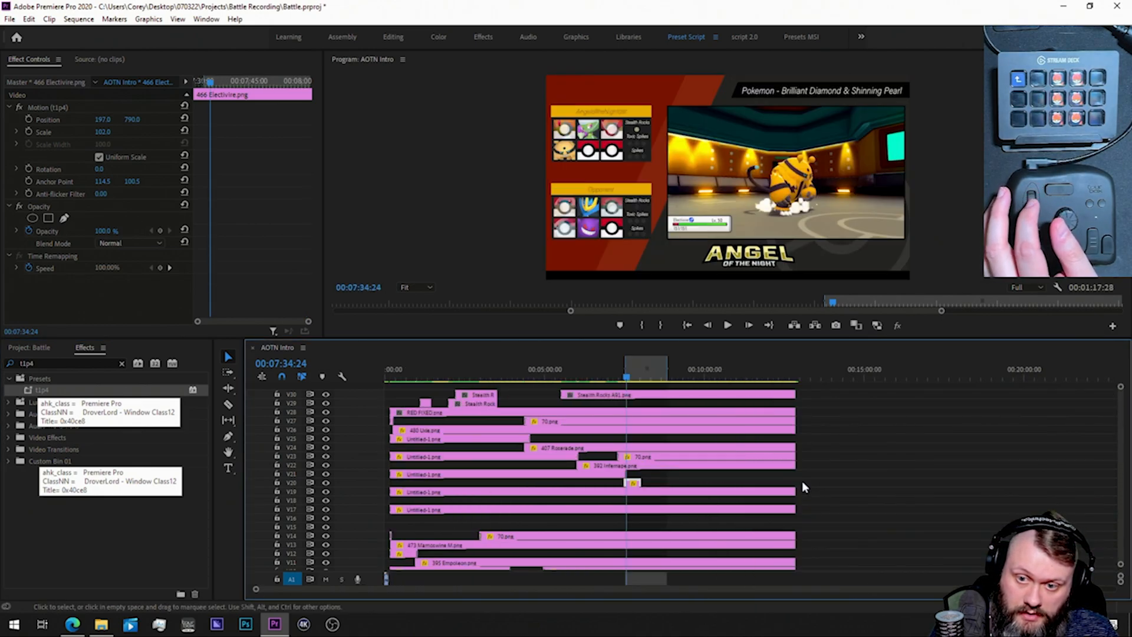
{"action": "left_click_drag", "start_coordinate": [641, 483], "coordinate": [796, 496]}
{"action": "key", "text": "Return"}
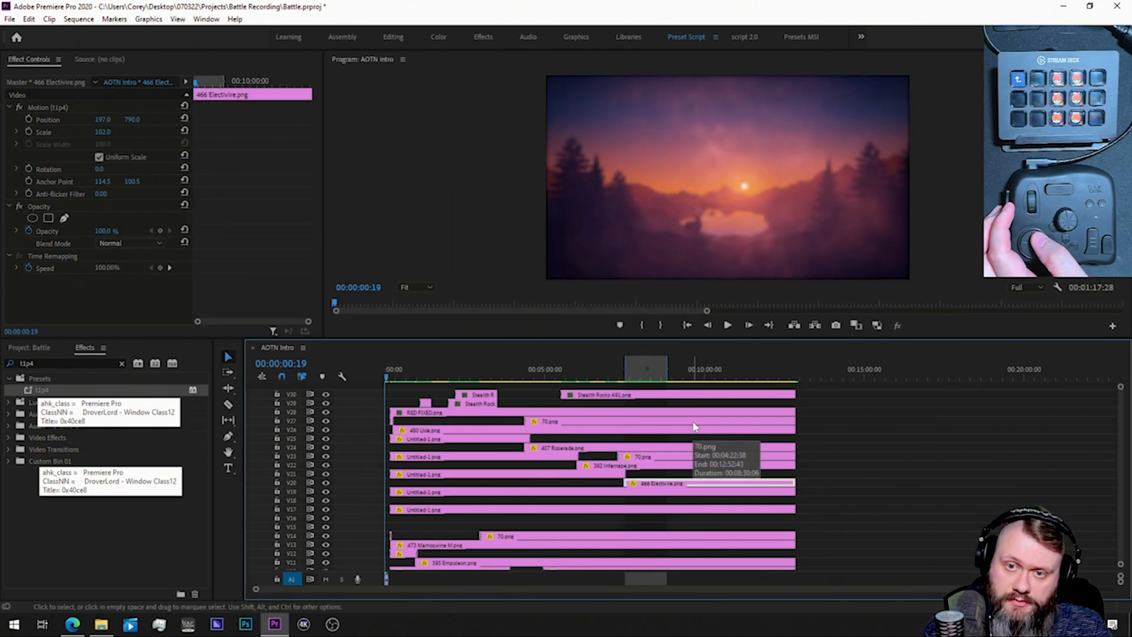
Step: Play the battle on from about 00:07:36:55 and park the playhead at 00:08:14:13, where the opposing Pokémon's fainting message appears
{"action": "left_click", "coordinate": [628, 380]}
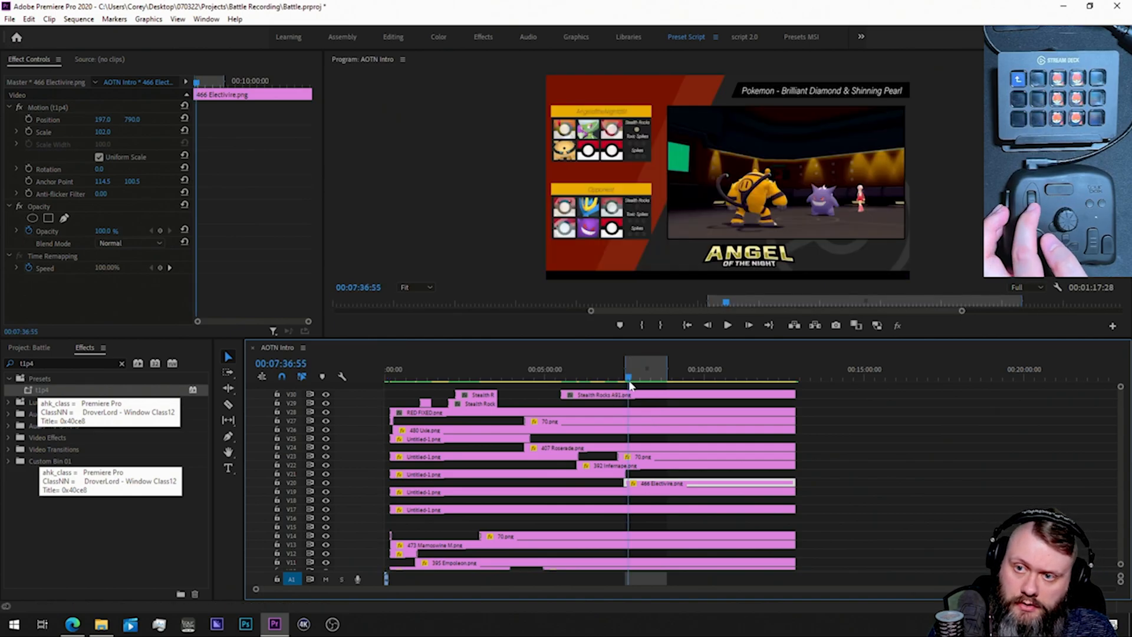
{"action": "key", "text": "equal"}
{"action": "key", "text": "equal"}
{"action": "key", "text": "equal"}
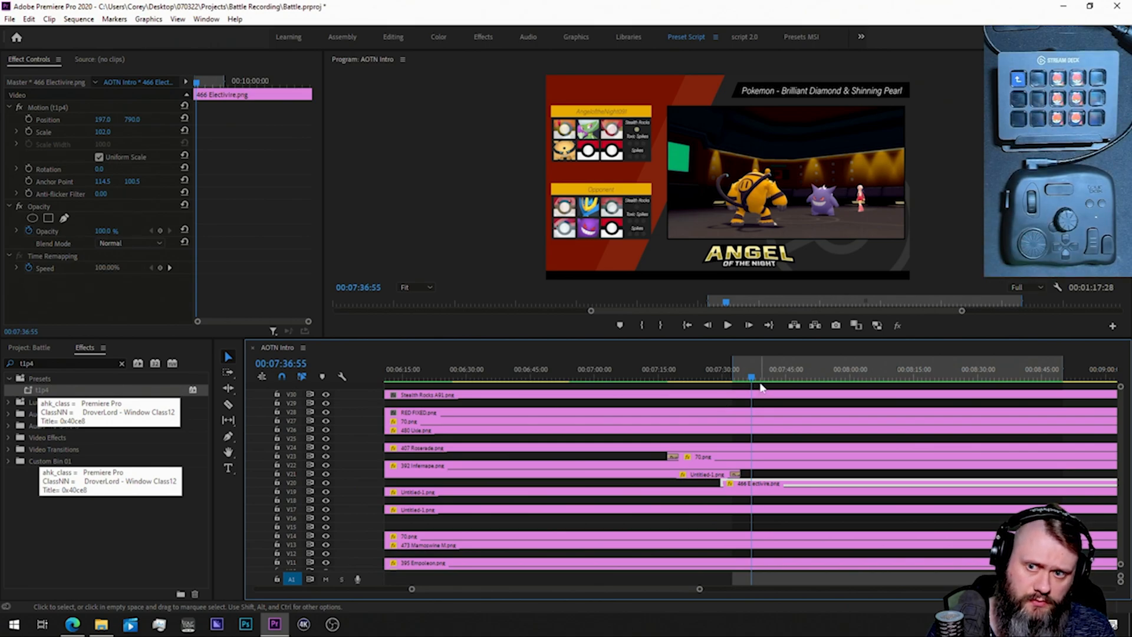
{"action": "key", "text": "l"}
{"action": "key", "text": "l"}
{"action": "key", "text": "l"}
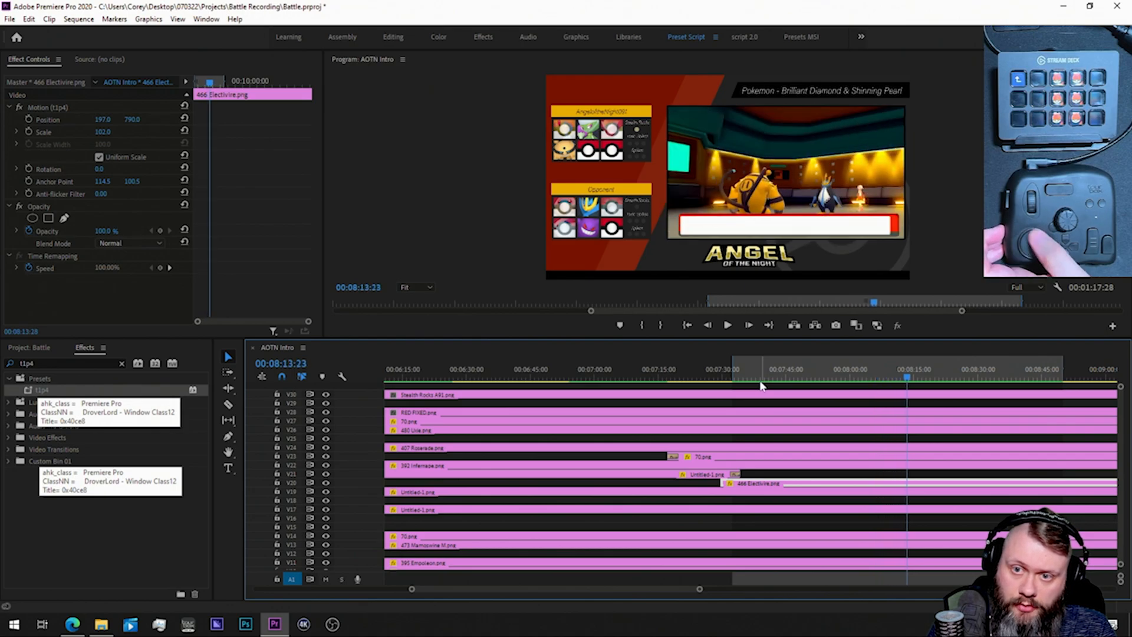
{"action": "key", "text": "Left"}
{"action": "key", "text": "Left"}
{"action": "key", "text": "Left"}
{"action": "key", "text": "Left"}
{"action": "key", "text": "Left"}
{"action": "key", "text": "Left"}
{"action": "key", "text": "Left"}
{"action": "key", "text": "Left"}
{"action": "key", "text": "Left"}
{"action": "key", "text": "Left"}
{"action": "key", "text": "Left"}
{"action": "key", "text": "Left"}
{"action": "key", "text": "Left"}
{"action": "key", "text": "Left"}
{"action": "key", "text": "Left"}
{"action": "key", "text": "Left"}
{"action": "key", "text": "Left"}
{"action": "key", "text": "Left"}
{"action": "key", "text": "Left"}
{"action": "key", "text": "Left"}
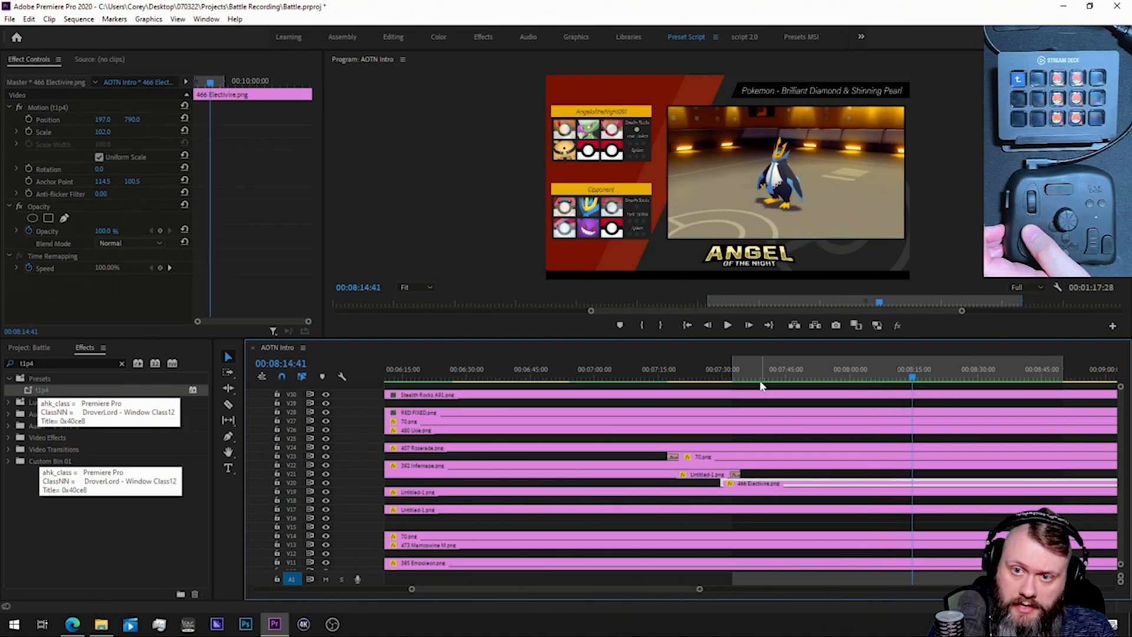
{"action": "key", "text": "Left"}
{"action": "key", "text": "Left"}
{"action": "key", "text": "Left"}
{"action": "key", "text": "Left"}
{"action": "key", "text": "Left"}
{"action": "key", "text": "Left"}
{"action": "key", "text": "Left"}
{"action": "key", "text": "Left"}
{"action": "key", "text": "Left"}
{"action": "key", "text": "Left"}
{"action": "key", "text": "Left"}
{"action": "key", "text": "Left"}
{"action": "key", "text": "Left"}
{"action": "key", "text": "Left"}
{"action": "key", "text": "Left"}
{"action": "key", "text": "Left"}
{"action": "key", "text": "Left"}
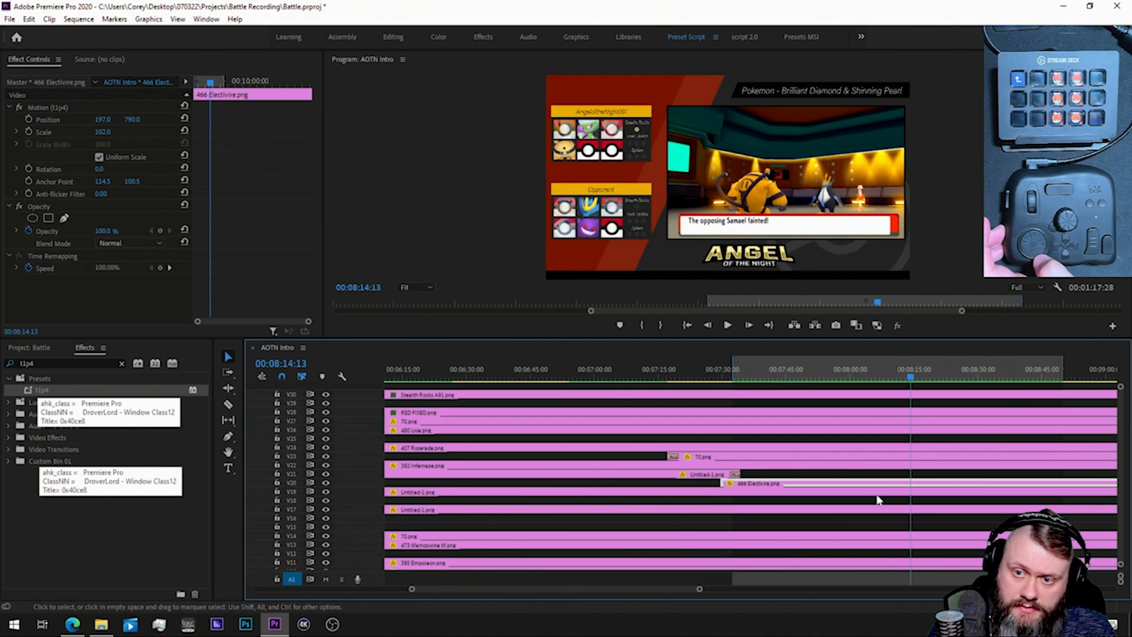
Step: Add 70.png to V12 at the playhead and extend it to the end of the sequence
{"action": "key", "text": "minus"}
{"action": "key", "text": "minus"}
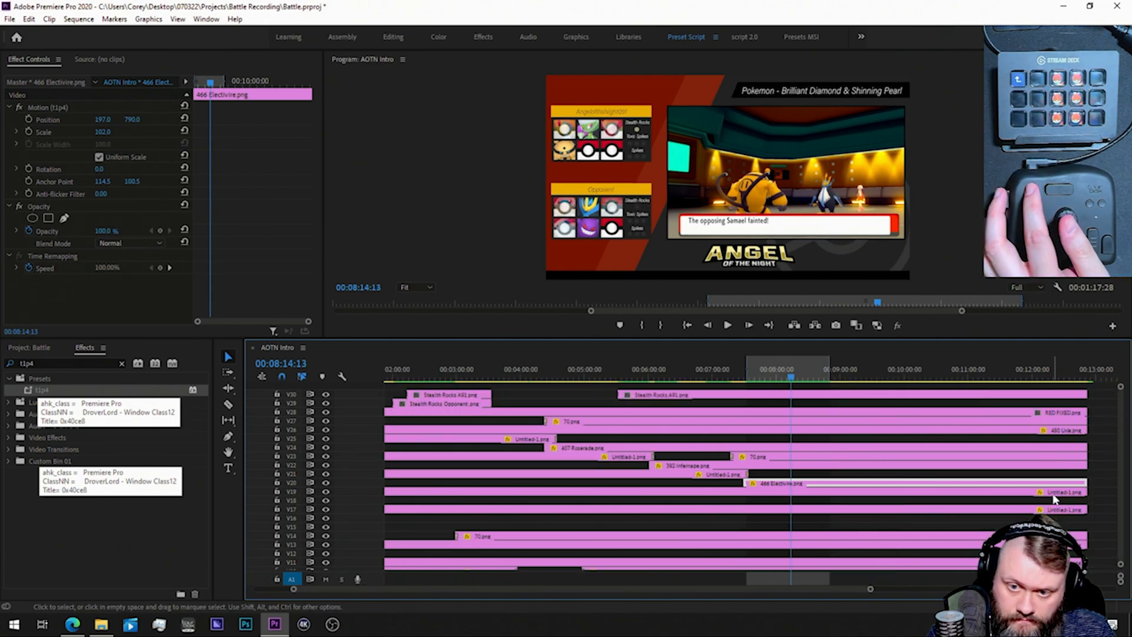
{"action": "key", "text": "minus"}
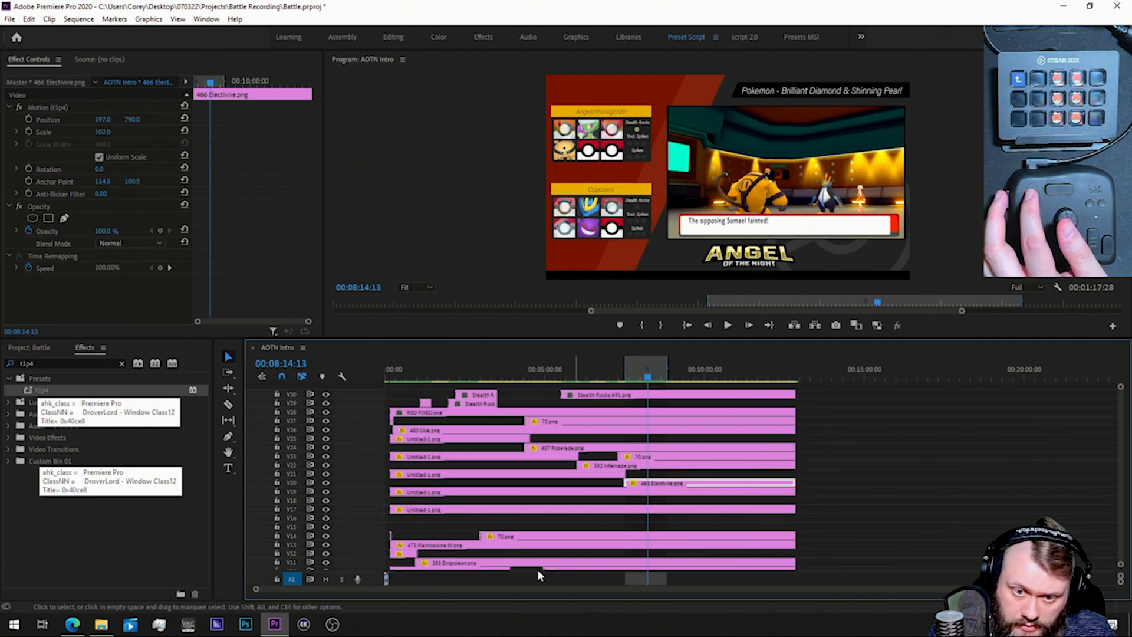
{"action": "left_click", "coordinate": [45, 348]}
{"action": "left_click_drag", "start_coordinate": [63, 462], "coordinate": [650, 556]}
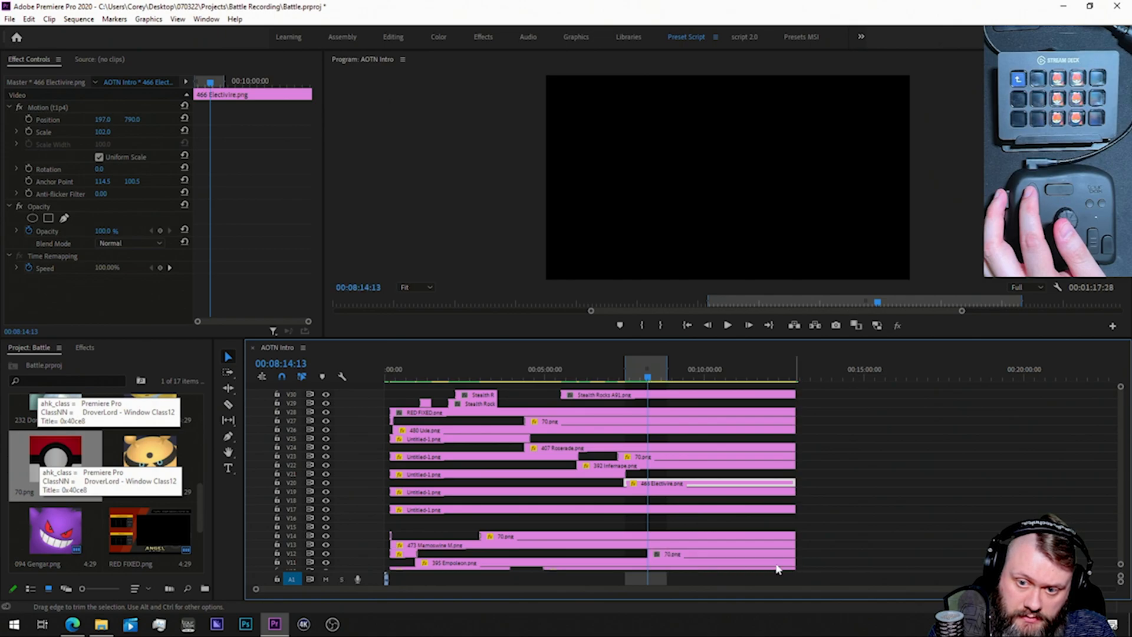
Step: Apply the t2p2 preset to the 70.png clip on V12
{"action": "left_click", "coordinate": [84, 348]}
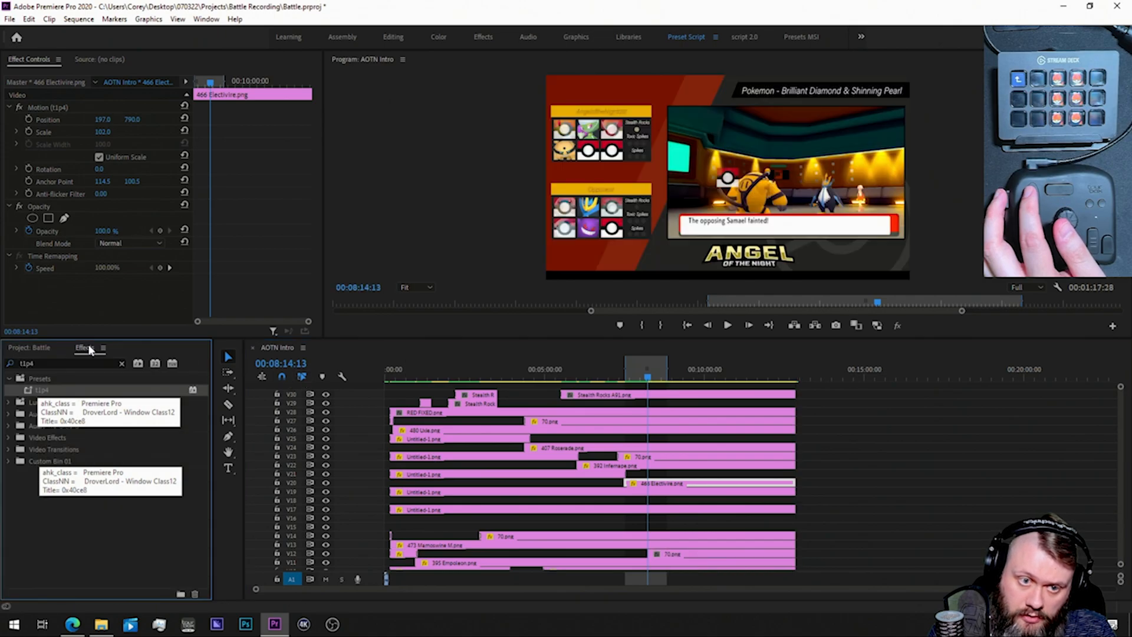
{"action": "left_click", "coordinate": [678, 560]}
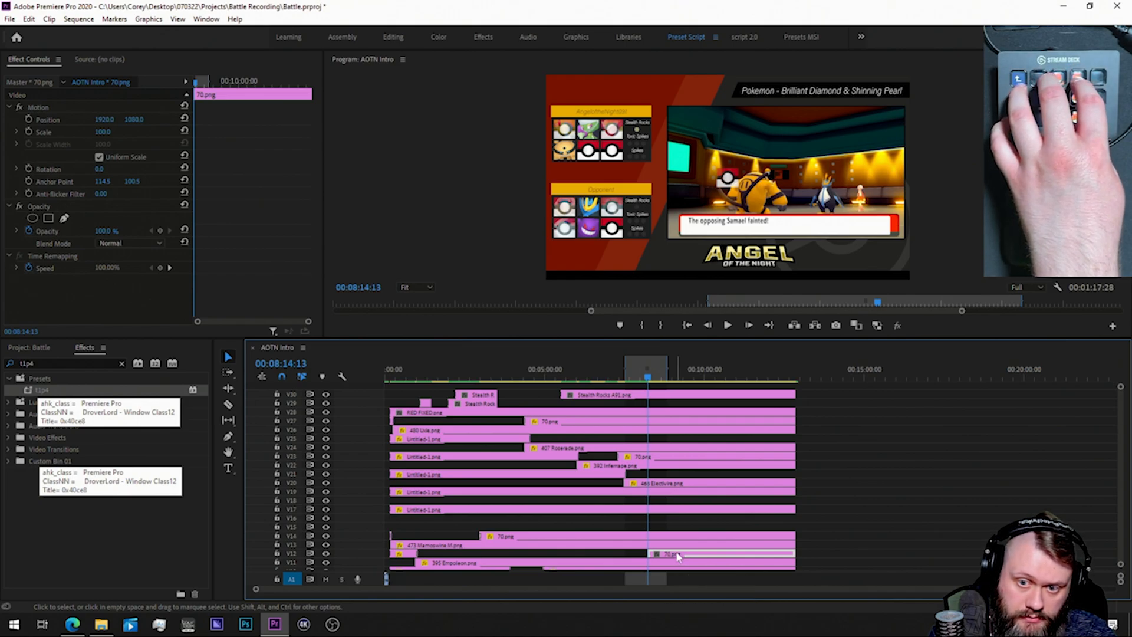
{"action": "key", "text": "shift+f"}
{"action": "type", "text": "t2p2"}
{"action": "left_click_drag", "start_coordinate": [28, 387], "coordinate": [675, 554]}
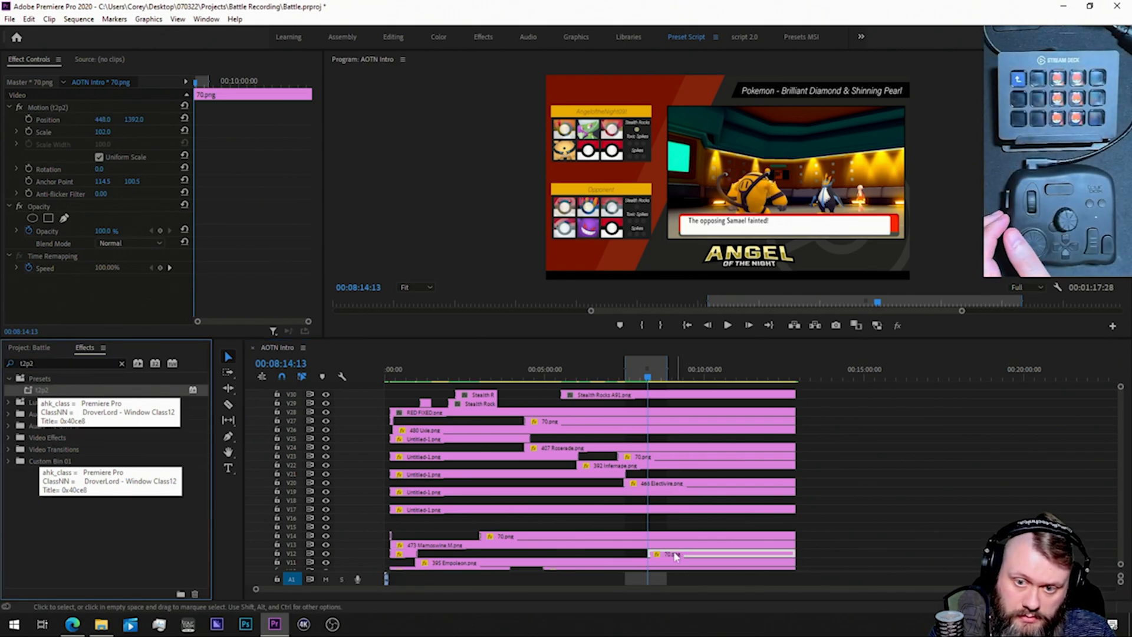
Step: Add a Push transition to the start of the 70.png clip on V12
{"action": "left_click", "coordinate": [648, 553]}
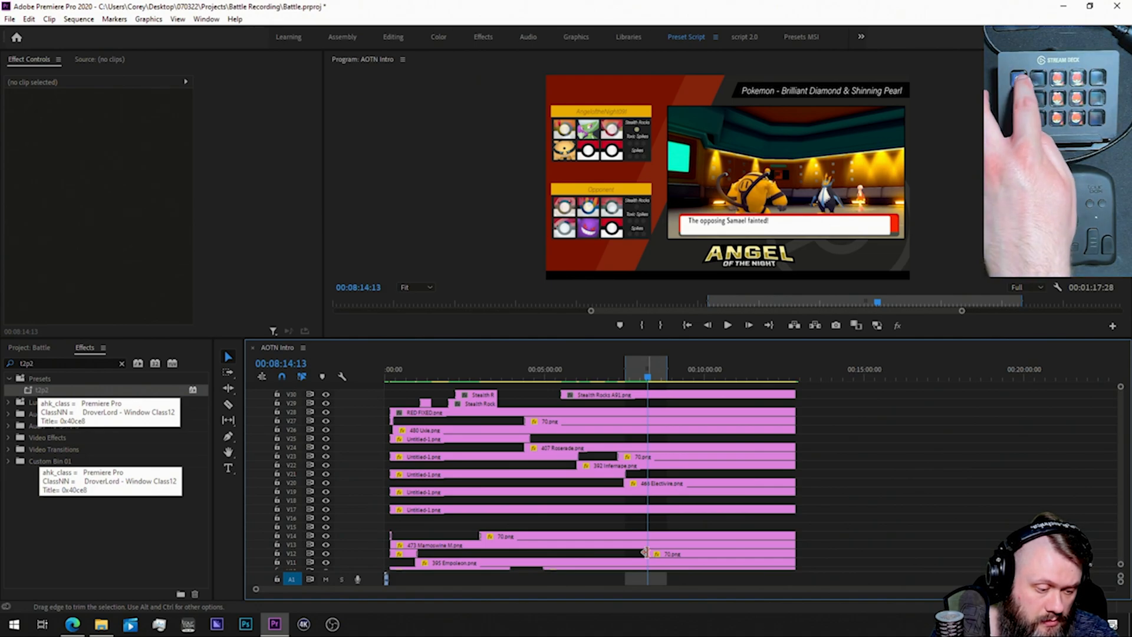
{"action": "key", "text": "shift+f"}
{"action": "type", "text": "push"}
{"action": "left_click_drag", "start_coordinate": [33, 462], "coordinate": [644, 553]}
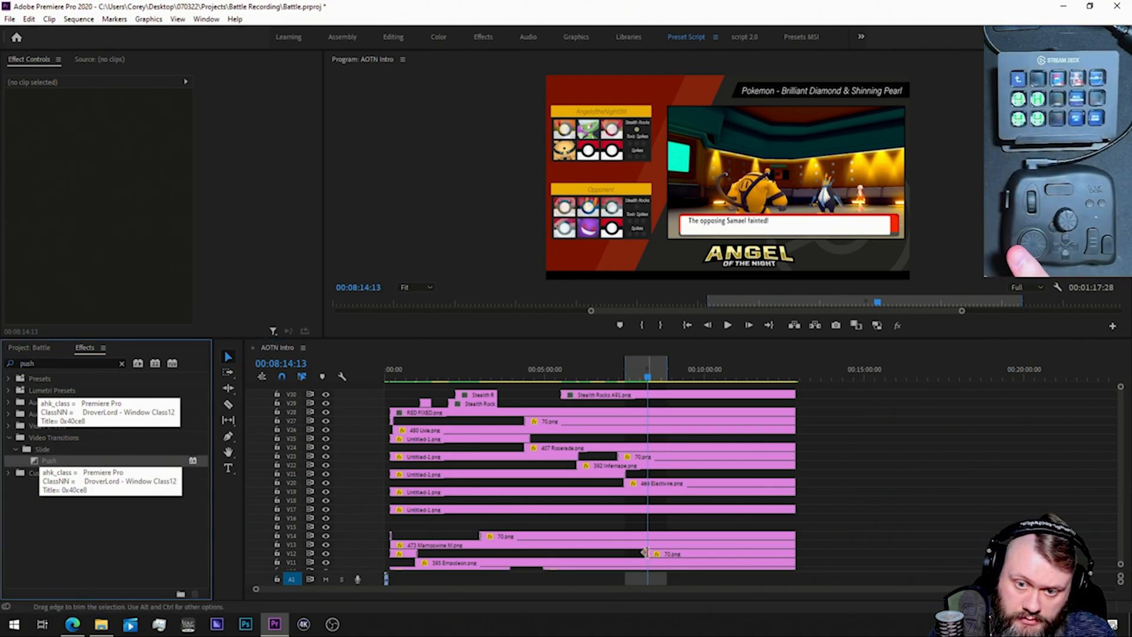
{"action": "key", "text": "="}
{"action": "key", "text": "="}
{"action": "key", "text": "="}
{"action": "key", "text": "="}
{"action": "key", "text": "="}
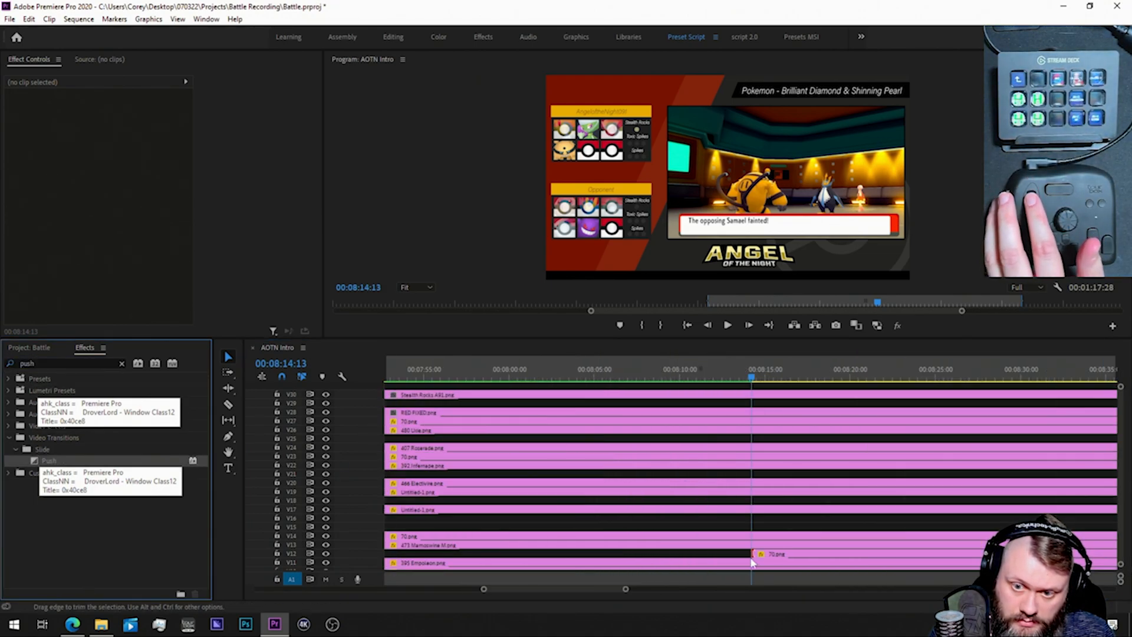
{"action": "left_click", "coordinate": [754, 555]}
{"action": "key", "text": "shift+f"}
{"action": "type", "text": "push"}
{"action": "left_click_drag", "start_coordinate": [32, 461], "coordinate": [756, 556]}
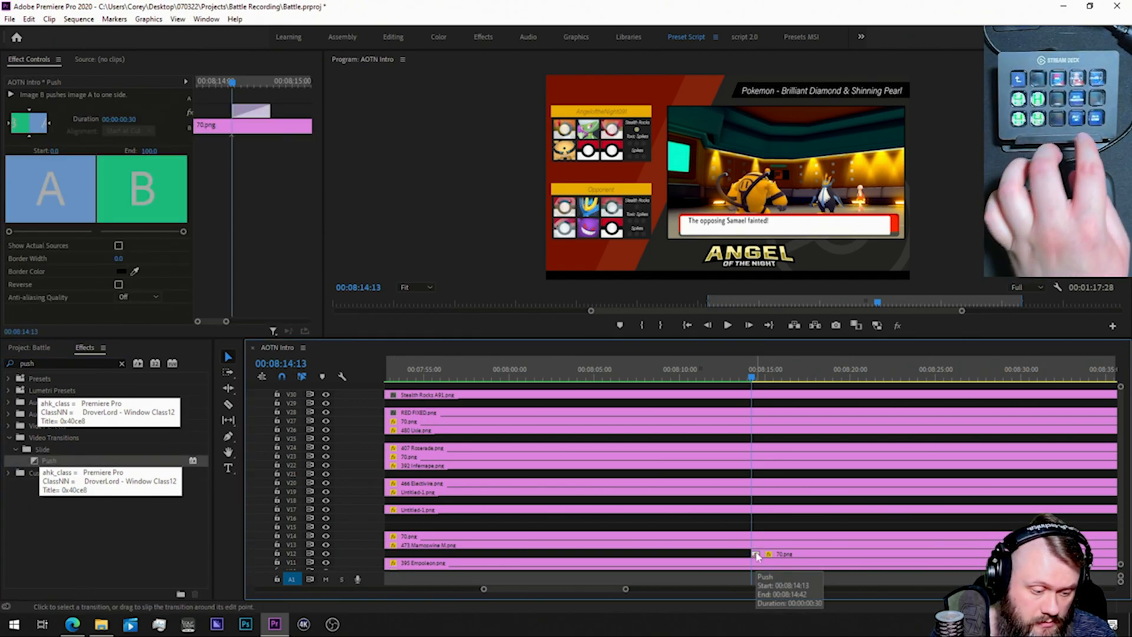
Step: Set the V12 Push transition's direction to north to south and its duration to 00:00:02:30
{"action": "left_click", "coordinate": [28, 110]}
{"action": "left_click", "coordinate": [105, 121]}
{"action": "type", "text": "230"}
{"action": "key", "text": "Return"}
{"action": "left_click", "coordinate": [758, 552]}
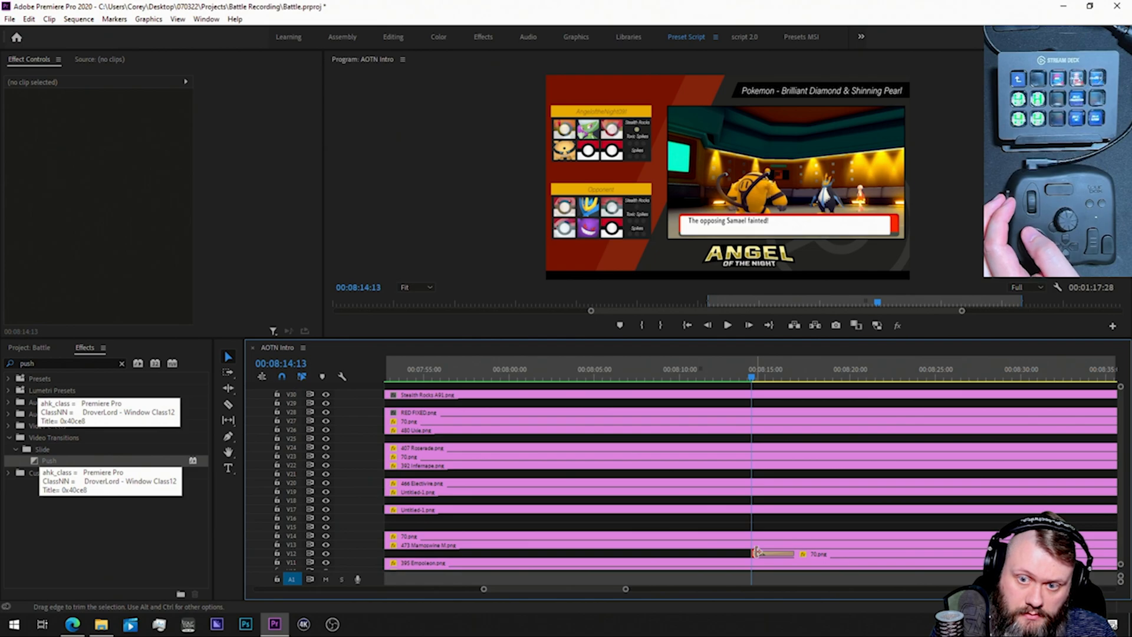
Step: Play on to Electivire's fainting message at 00:08:37:56 and add 70.png to V21 from there to the end of the sequence
{"action": "key", "text": "minus"}
{"action": "key", "text": "minus"}
{"action": "key", "text": "minus"}
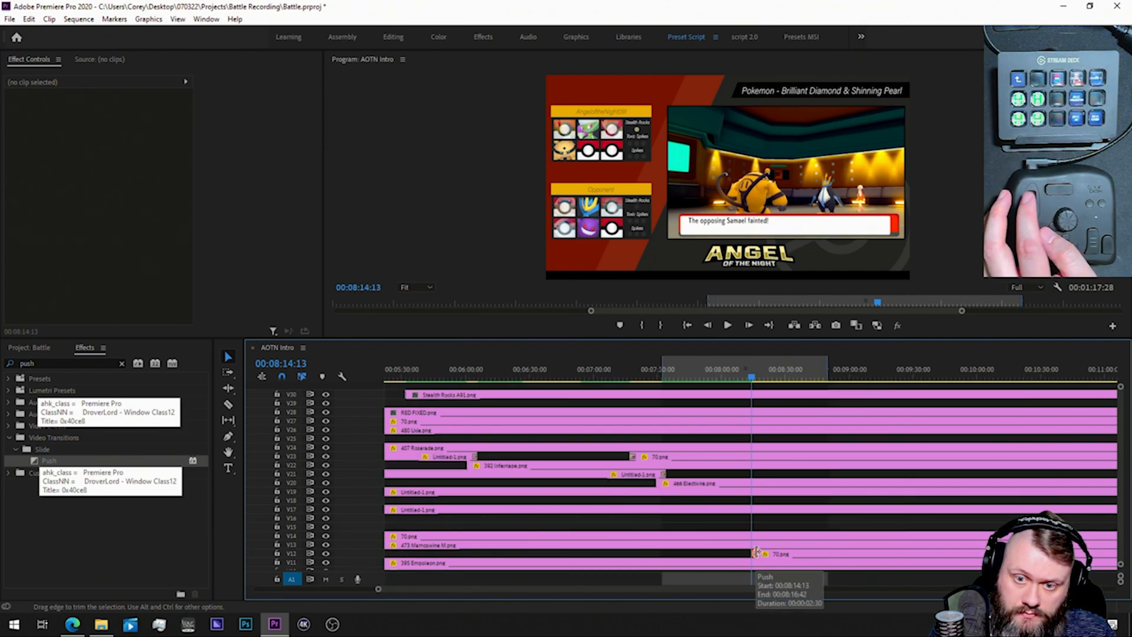
{"action": "key", "text": "minus"}
{"action": "key", "text": "minus"}
{"action": "key", "text": "Right"}
{"action": "key", "text": "Right"}
{"action": "key", "text": "Right"}
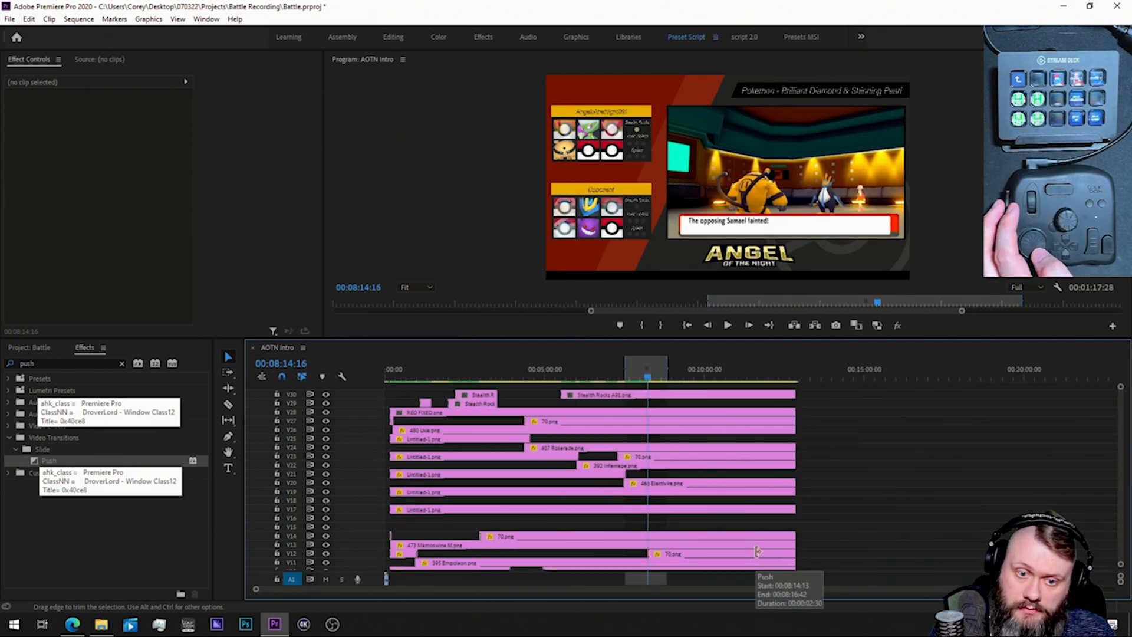
{"action": "key", "text": "space"}
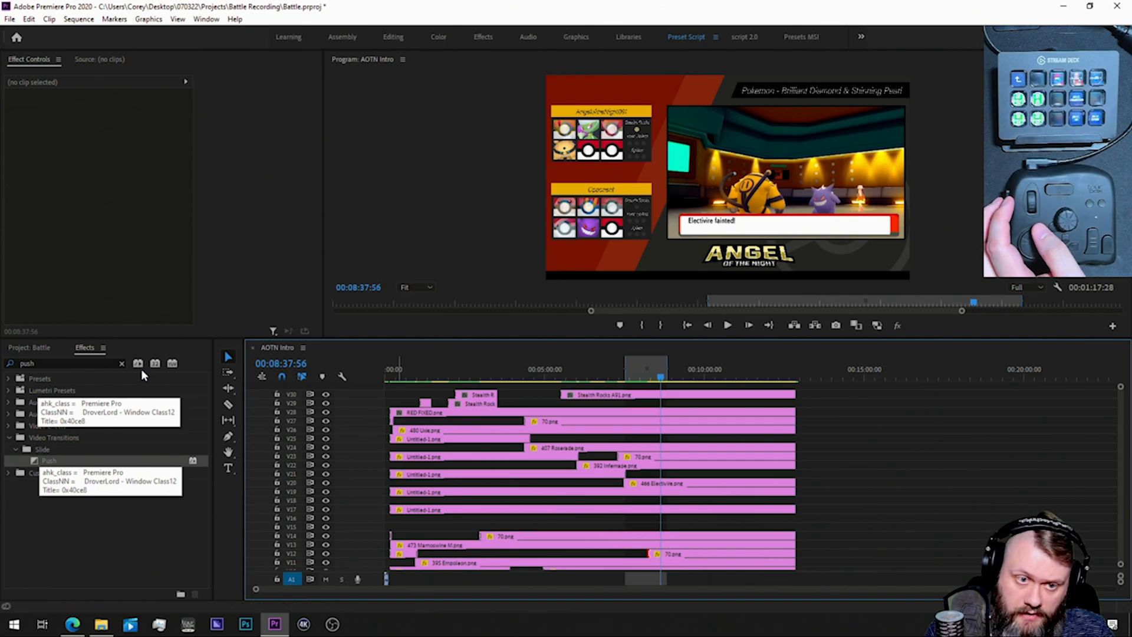
{"action": "left_click", "coordinate": [35, 347]}
{"action": "left_click_drag", "start_coordinate": [49, 445], "coordinate": [797, 474]}
Step: Review the battle footage from about 00:08:20:07 to 00:08:36:35, checking the exchange leading up to Electivire's fainting
{"action": "left_click_drag", "start_coordinate": [647, 368], "coordinate": [670, 368]}
{"action": "key", "text": "shift+Right"}
{"action": "key", "text": "shift+Right"}
{"action": "key", "text": "shift+Right"}
{"action": "key", "text": "shift+Right"}
{"action": "key", "text": "shift+Right"}
{"action": "key", "text": "shift+Right"}
{"action": "key", "text": "shift+Right"}
{"action": "key", "text": "shift+Right"}
{"action": "key", "text": "shift+Right"}
{"action": "key", "text": "shift+Right"}
{"action": "key", "text": "shift+Right"}
{"action": "key", "text": "shift+Right"}
{"action": "key", "text": "shift+Right"}
{"action": "key", "text": "shift+Right"}
{"action": "key", "text": "shift+Right"}
{"action": "key", "text": "shift+Right"}
{"action": "key", "text": "shift+Right"}
{"action": "key", "text": "shift+Right"}
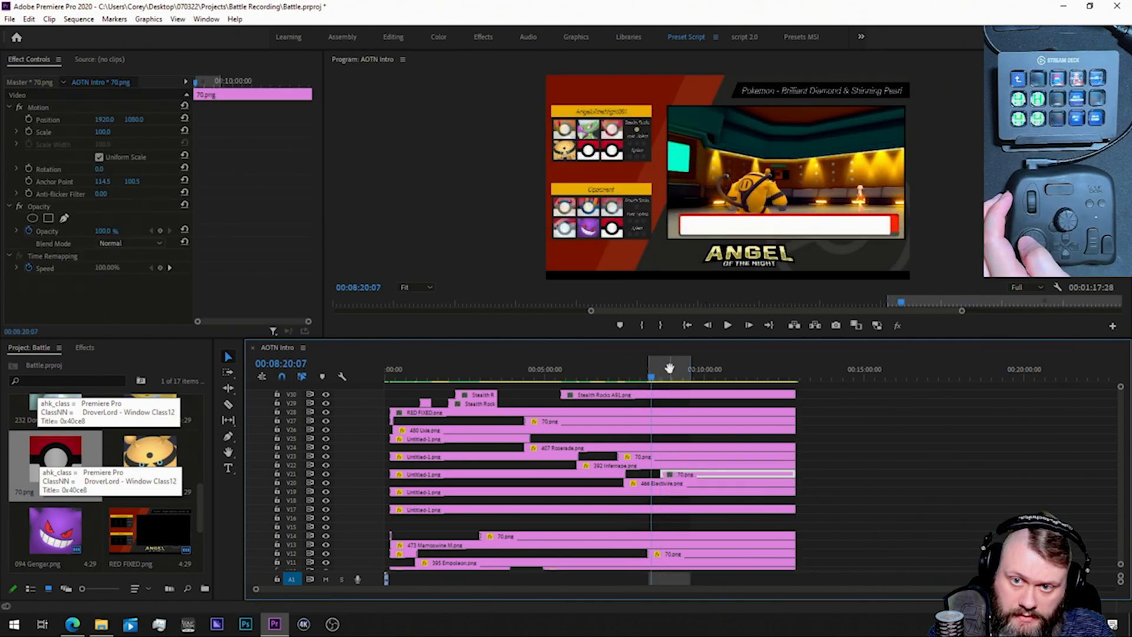
{"action": "key", "text": "shift+Right"}
{"action": "key", "text": "shift+Right"}
{"action": "key", "text": "shift+Right"}
{"action": "key", "text": "shift+Right"}
{"action": "key", "text": "shift+Right"}
{"action": "key", "text": "shift+Right"}
{"action": "key", "text": "shift+Right"}
{"action": "key", "text": "shift+Right"}
{"action": "key", "text": "shift+Right"}
{"action": "key", "text": "shift+Right"}
{"action": "key", "text": "shift+Right"}
{"action": "key", "text": "shift+Right"}
{"action": "key", "text": "shift+Right"}
{"action": "key", "text": "shift+Right"}
{"action": "key", "text": "shift+Right"}
{"action": "key", "text": "shift+Right"}
{"action": "key", "text": "shift+Right"}
{"action": "key", "text": "shift+Right"}
{"action": "key", "text": "shift+Right"}
{"action": "key", "text": "shift+Right"}
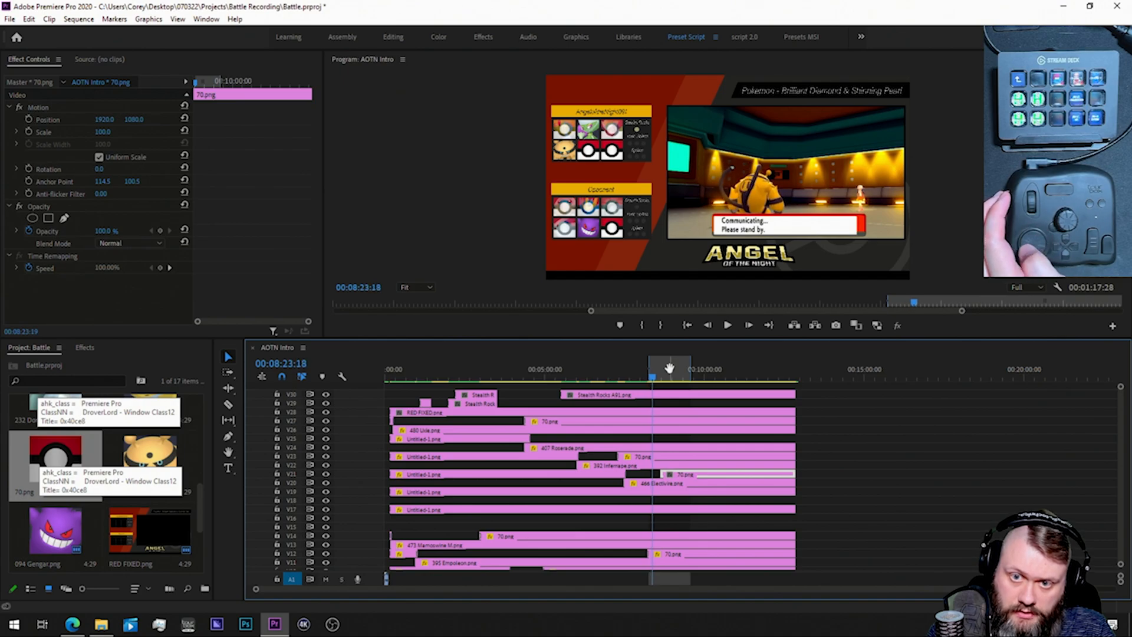
{"action": "key", "text": "shift+Right"}
{"action": "key", "text": "shift+Right"}
{"action": "key", "text": "shift+Right"}
{"action": "key", "text": "shift+Right"}
{"action": "key", "text": "shift+Right"}
{"action": "key", "text": "shift+Right"}
{"action": "key", "text": "shift+Right"}
{"action": "key", "text": "shift+Right"}
{"action": "key", "text": "shift+Right"}
{"action": "key", "text": "shift+Right"}
{"action": "key", "text": "shift+Right"}
{"action": "key", "text": "shift+Right"}
{"action": "key", "text": "shift+Right"}
{"action": "key", "text": "shift+Right"}
{"action": "key", "text": "shift+Right"}
{"action": "key", "text": "shift+Right"}
{"action": "key", "text": "shift+Right"}
{"action": "key", "text": "shift+Right"}
{"action": "key", "text": "shift+Right"}
{"action": "key", "text": "shift+Right"}
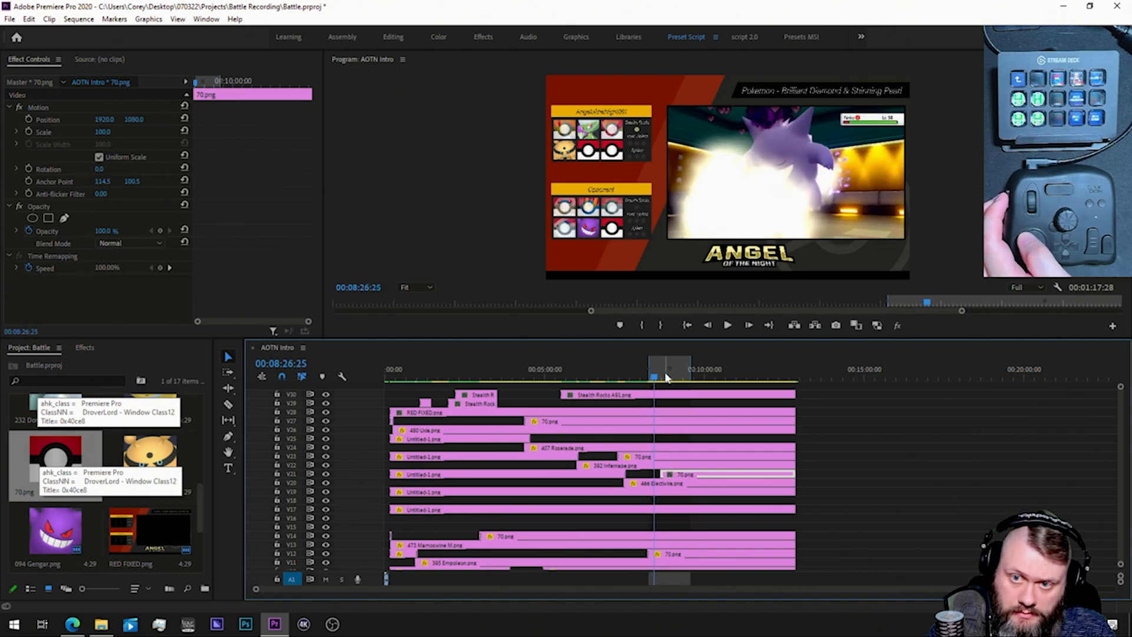
{"action": "key", "text": "shift+Right"}
{"action": "key", "text": "shift+Right"}
{"action": "key", "text": "shift+Right"}
{"action": "key", "text": "shift+Right"}
{"action": "key", "text": "shift+Right"}
{"action": "key", "text": "shift+Right"}
{"action": "key", "text": "shift+Right"}
{"action": "key", "text": "shift+Right"}
{"action": "key", "text": "shift+Right"}
{"action": "key", "text": "shift+Right"}
{"action": "key", "text": "shift+Right"}
{"action": "key", "text": "shift+Right"}
{"action": "key", "text": "shift+Right"}
{"action": "key", "text": "shift+Right"}
{"action": "key", "text": "shift+Right"}
{"action": "key", "text": "shift+Right"}
{"action": "key", "text": "shift+Right"}
{"action": "key", "text": "shift+Right"}
{"action": "key", "text": "shift+Right"}
{"action": "key", "text": "shift+Right"}
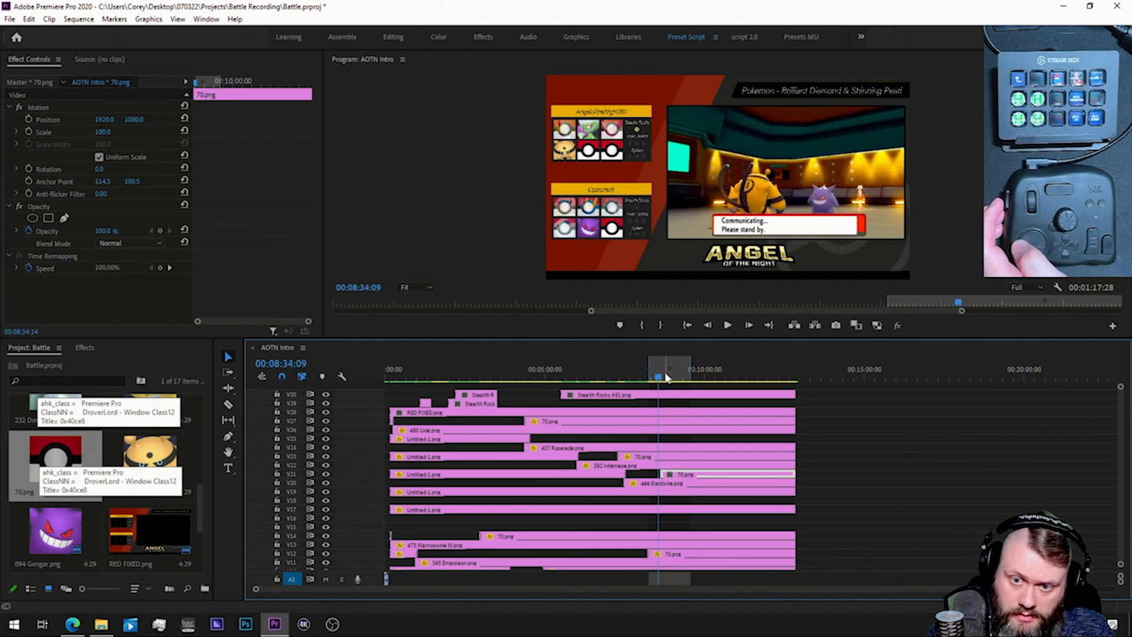
{"action": "key", "text": "shift+Right"}
{"action": "key", "text": "shift+Right"}
{"action": "key", "text": "shift+Right"}
{"action": "key", "text": "shift+Right"}
{"action": "key", "text": "shift+Right"}
{"action": "key", "text": "shift+Right"}
{"action": "key", "text": "shift+Right"}
{"action": "key", "text": "shift+Right"}
{"action": "key", "text": "shift+Right"}
{"action": "key", "text": "shift+Right"}
{"action": "key", "text": "shift+Right"}
Step: Apply the t1p4 preset to the 70.png clip on V21 and check its position at 00:08:38:36
{"action": "key", "text": "="}
{"action": "key", "text": "="}
{"action": "key", "text": "="}
{"action": "key", "text": "="}
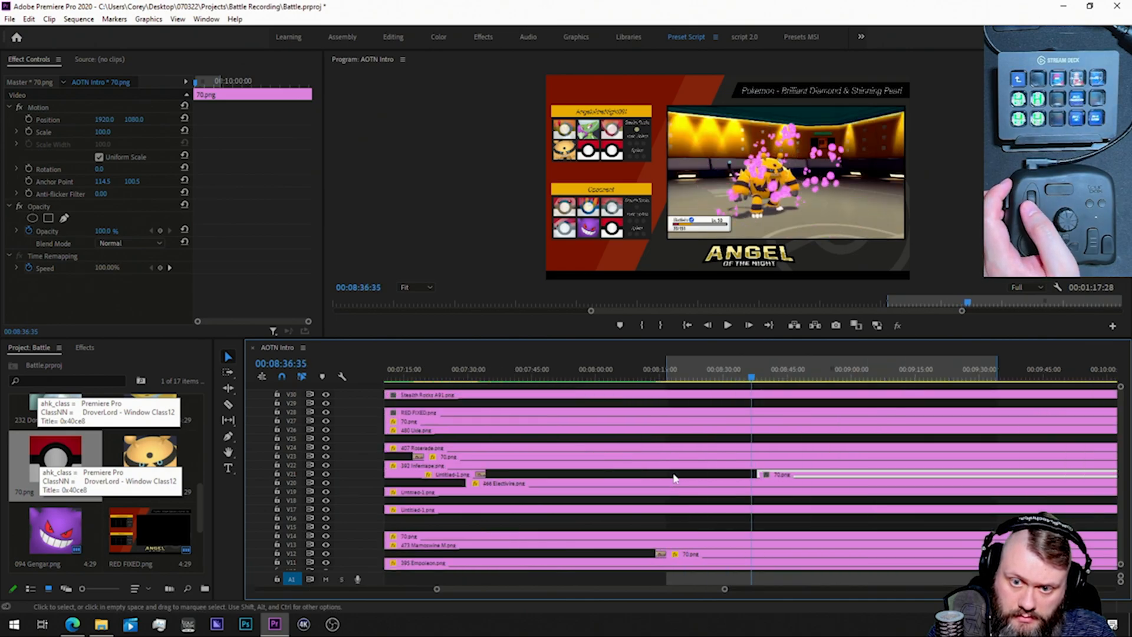
{"action": "key", "text": "="}
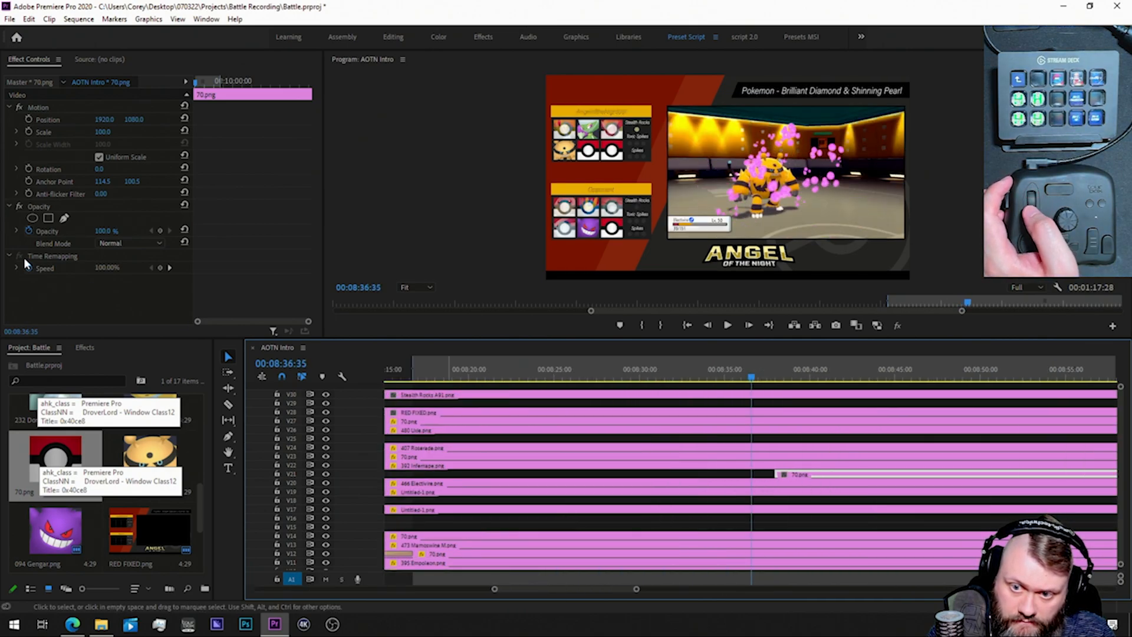
{"action": "left_click", "coordinate": [85, 348]}
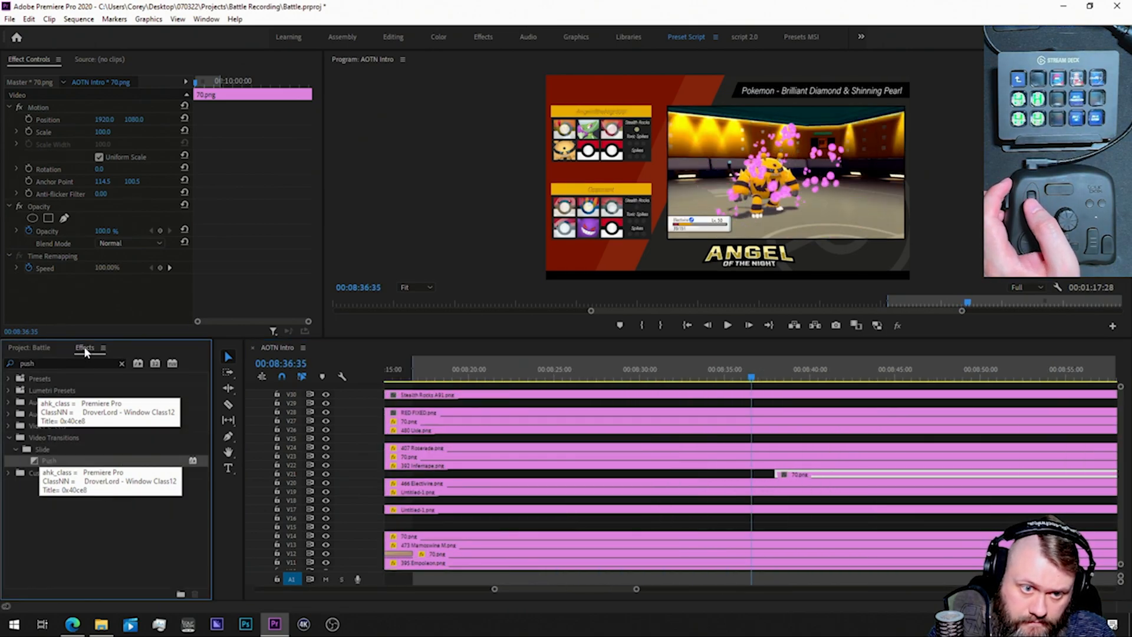
{"action": "left_click", "coordinate": [809, 477]}
{"action": "left_click", "coordinate": [787, 378]}
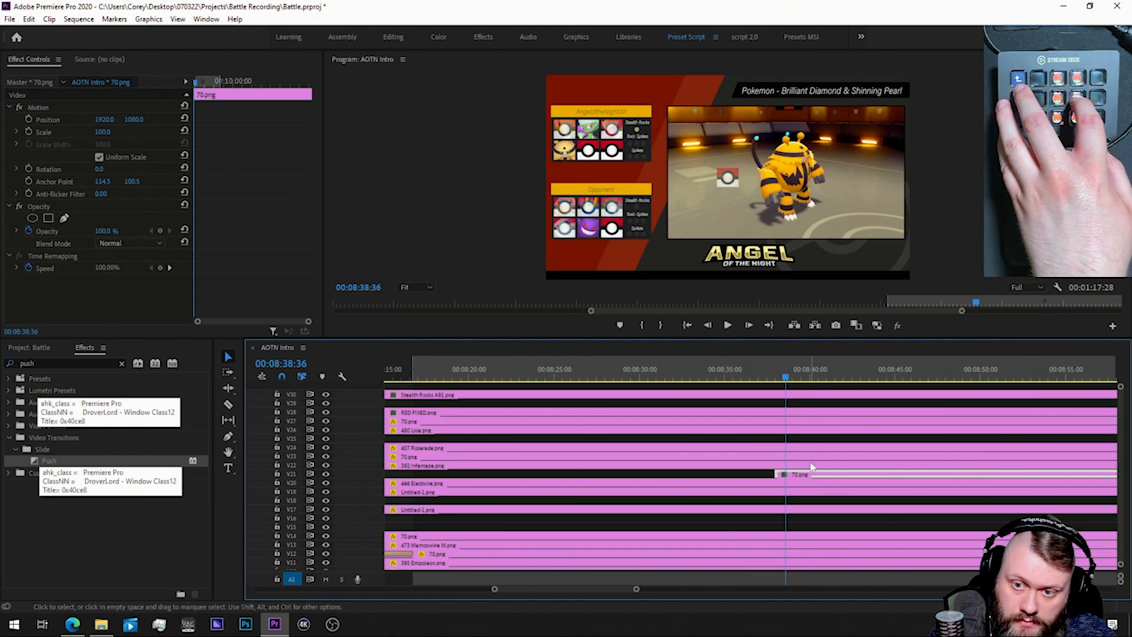
{"action": "key", "text": "shift+f"}
{"action": "type", "text": "t1p4"}
{"action": "left_click_drag", "start_coordinate": [27, 388], "coordinate": [810, 476]}
Step: Add a Push transition to the start of the 70.png clip on V21
{"action": "left_click", "coordinate": [779, 474]}
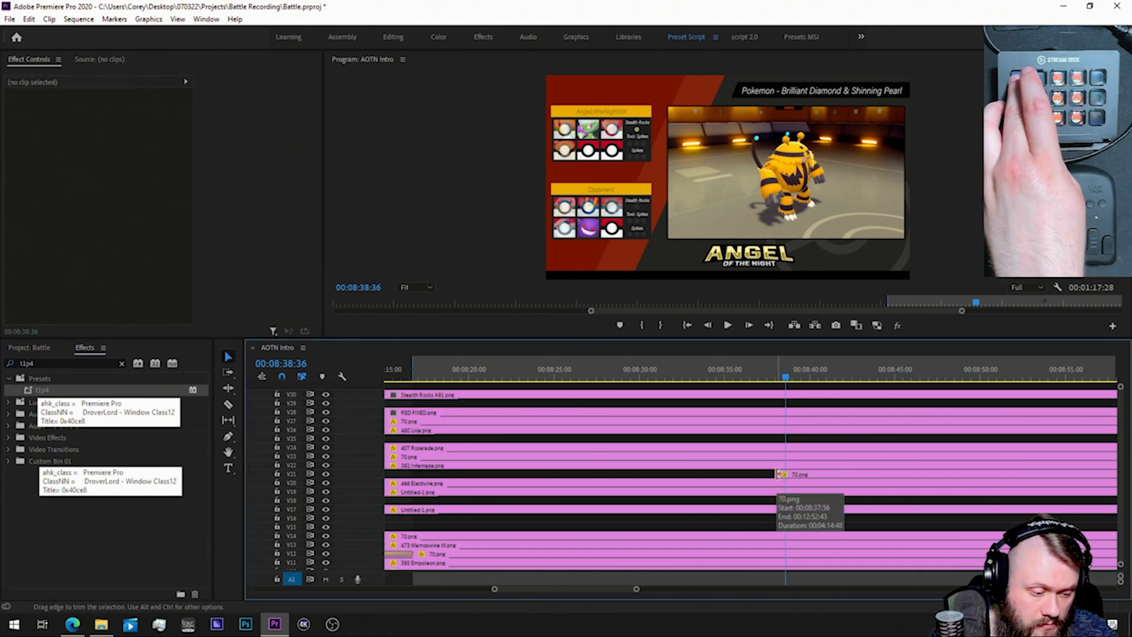
{"action": "key", "text": "shift+f"}
{"action": "type", "text": "push"}
{"action": "left_click_drag", "start_coordinate": [34, 460], "coordinate": [779, 475]}
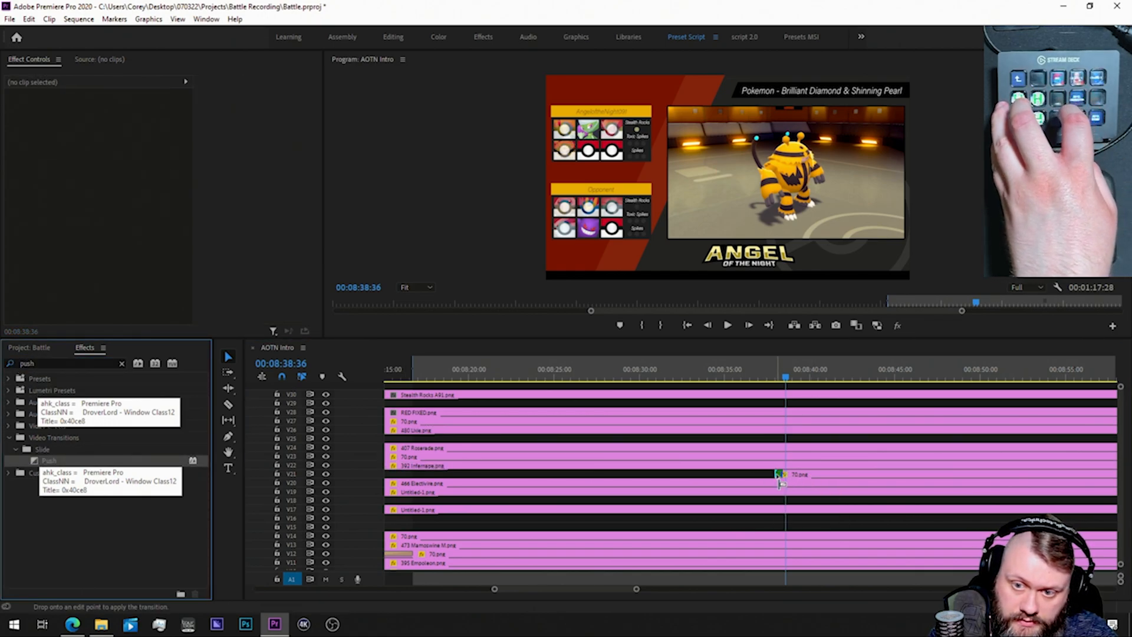
Step: Set the V21 Push transition's duration to 00:00:02:30 and save the project
{"action": "left_click", "coordinate": [778, 476]}
{"action": "left_click", "coordinate": [109, 120]}
{"action": "key", "text": "Return"}
{"action": "left_click", "coordinate": [778, 474]}
{"action": "key", "text": "ctrl+s"}
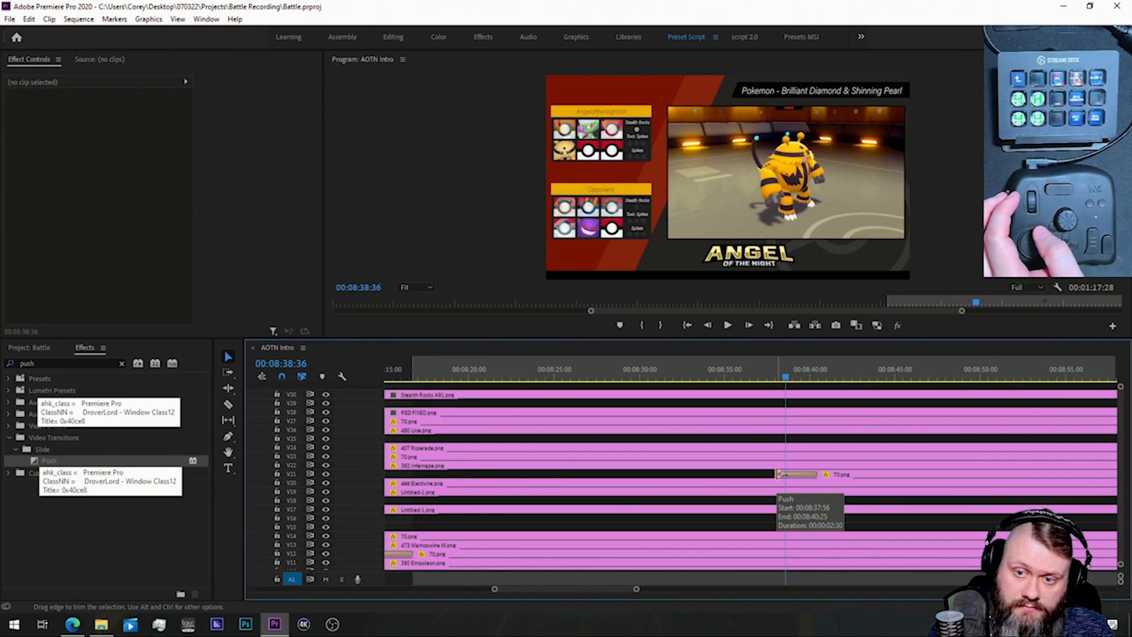
Step: Review the battle footage from 00:08:38:36 to about 00:08:50:55, checking for the next Pokémon sent out
{"action": "key", "text": "shift+Right"}
{"action": "key", "text": "shift+Right"}
{"action": "key", "text": "shift+Right"}
{"action": "key", "text": "shift+Right"}
{"action": "key", "text": "shift+Right"}
{"action": "key", "text": "shift+Right"}
{"action": "key", "text": "shift+Right"}
{"action": "key", "text": "shift+Right"}
{"action": "key", "text": "shift+Right"}
{"action": "key", "text": "shift+Right"}
{"action": "key", "text": "shift+Right"}
{"action": "key", "text": "shift+Right"}
{"action": "key", "text": "shift+Right"}
{"action": "key", "text": "shift+Right"}
{"action": "key", "text": "shift+Right"}
{"action": "key", "text": "shift+Right"}
{"action": "key", "text": "shift+Right"}
{"action": "key", "text": "shift+Right"}
{"action": "key", "text": "shift+Right"}
{"action": "key", "text": "shift+Right"}
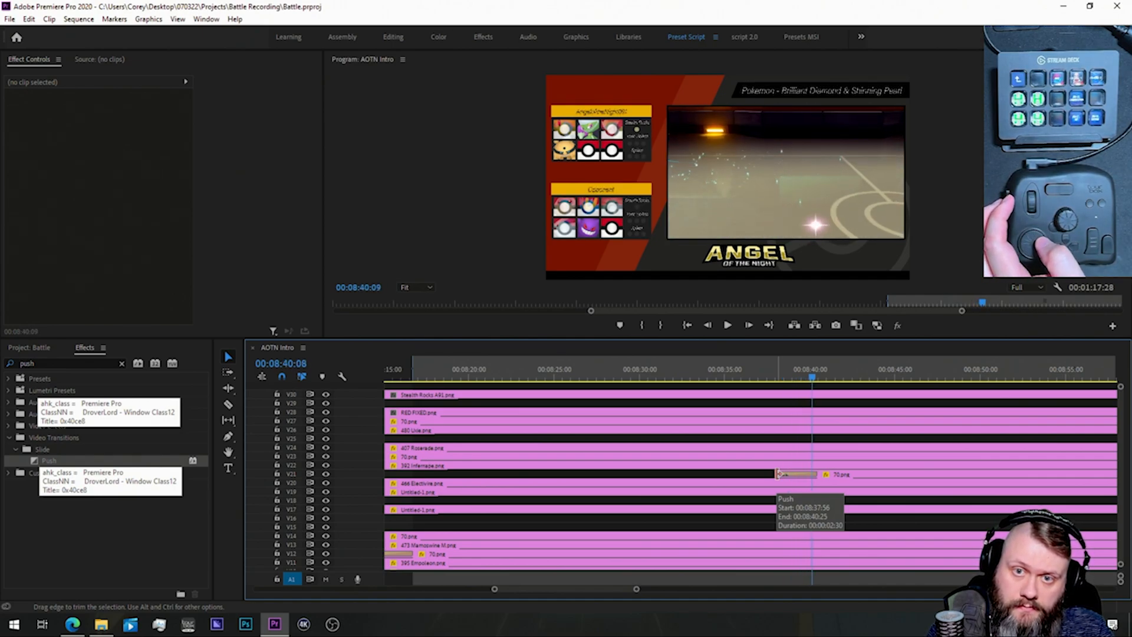
{"action": "key", "text": "shift+Right"}
{"action": "key", "text": "shift+Right"}
{"action": "key", "text": "shift+Right"}
{"action": "key", "text": "shift+Right"}
{"action": "key", "text": "shift+Right"}
{"action": "key", "text": "shift+Right"}
{"action": "key", "text": "shift+Right"}
{"action": "key", "text": "shift+Right"}
{"action": "key", "text": "shift+Right"}
{"action": "key", "text": "shift+Right"}
{"action": "key", "text": "shift+Right"}
{"action": "key", "text": "shift+Right"}
{"action": "key", "text": "shift+Right"}
{"action": "key", "text": "shift+Right"}
{"action": "key", "text": "shift+Right"}
{"action": "key", "text": "shift+Right"}
{"action": "key", "text": "shift+Right"}
{"action": "key", "text": "shift+Right"}
{"action": "key", "text": "shift+Right"}
{"action": "key", "text": "shift+Right"}
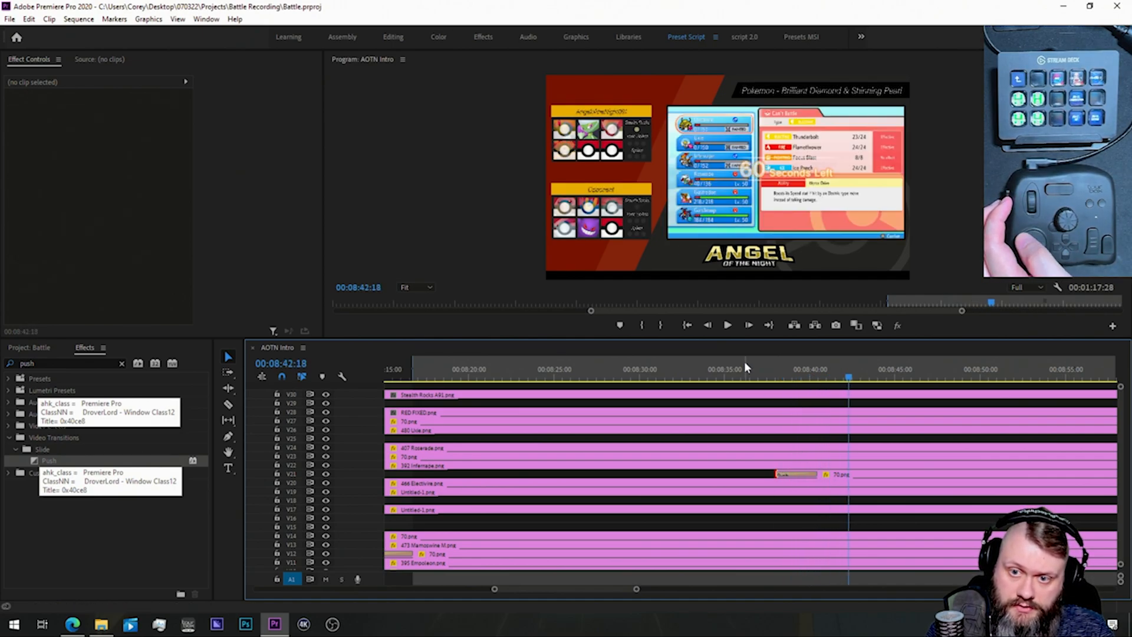
{"action": "key", "text": "minus"}
{"action": "key", "text": "minus"}
{"action": "key", "text": "minus"}
{"action": "left_click_drag", "start_coordinate": [793, 369], "coordinate": [848, 368]}
{"action": "key", "text": "shift+Right"}
{"action": "key", "text": "shift+Right"}
{"action": "key", "text": "shift+Right"}
{"action": "key", "text": "shift+Right"}
{"action": "key", "text": "shift+Right"}
{"action": "key", "text": "shift+Right"}
{"action": "key", "text": "shift+Right"}
{"action": "key", "text": "shift+Right"}
{"action": "key", "text": "shift+Right"}
{"action": "key", "text": "shift+Right"}
{"action": "key", "text": "shift+Right"}
{"action": "key", "text": "shift+Right"}
{"action": "key", "text": "shift+Right"}
{"action": "key", "text": "shift+Right"}
{"action": "key", "text": "shift+Right"}
{"action": "key", "text": "shift+Right"}
{"action": "key", "text": "shift+Right"}
{"action": "key", "text": "shift+Right"}
{"action": "key", "text": "shift+Right"}
{"action": "key", "text": "shift+Right"}
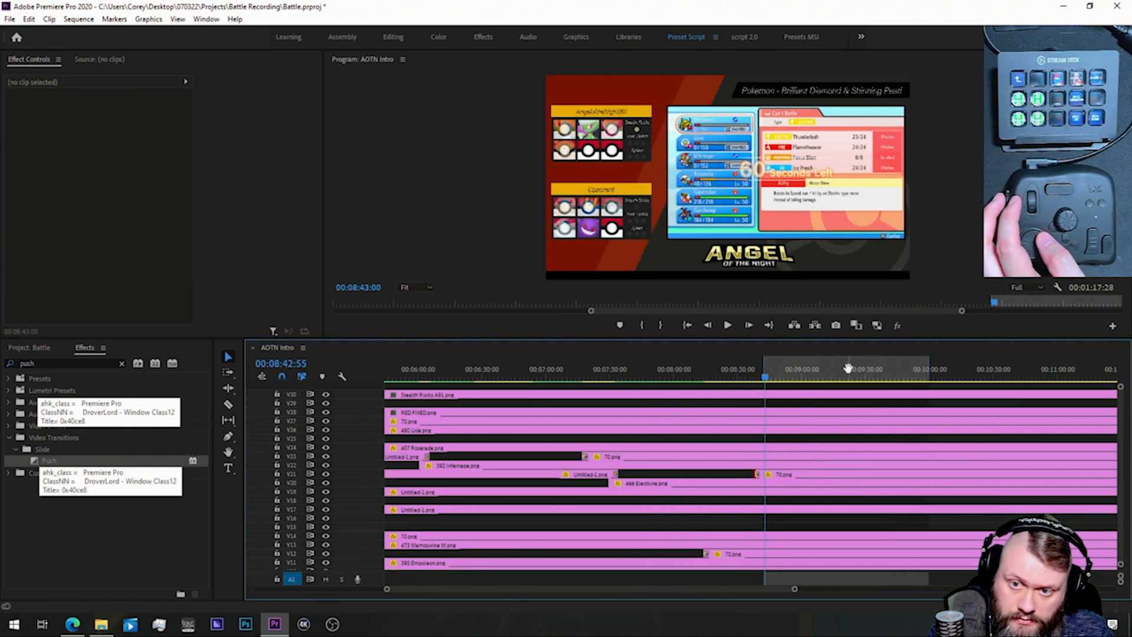
{"action": "key", "text": "shift+Right"}
{"action": "key", "text": "shift+Right"}
{"action": "key", "text": "shift+Right"}
{"action": "key", "text": "shift+Right"}
{"action": "key", "text": "shift+Right"}
{"action": "key", "text": "shift+Right"}
{"action": "key", "text": "shift+Right"}
{"action": "key", "text": "shift+Right"}
{"action": "key", "text": "shift+Right"}
{"action": "key", "text": "shift+Right"}
{"action": "key", "text": "shift+Right"}
{"action": "key", "text": "shift+Right"}
{"action": "key", "text": "shift+Right"}
{"action": "key", "text": "shift+Right"}
{"action": "key", "text": "shift+Right"}
{"action": "key", "text": "shift+Right"}
{"action": "key", "text": "shift+Right"}
{"action": "key", "text": "shift+Right"}
{"action": "key", "text": "shift+Right"}
{"action": "key", "text": "shift+Right"}
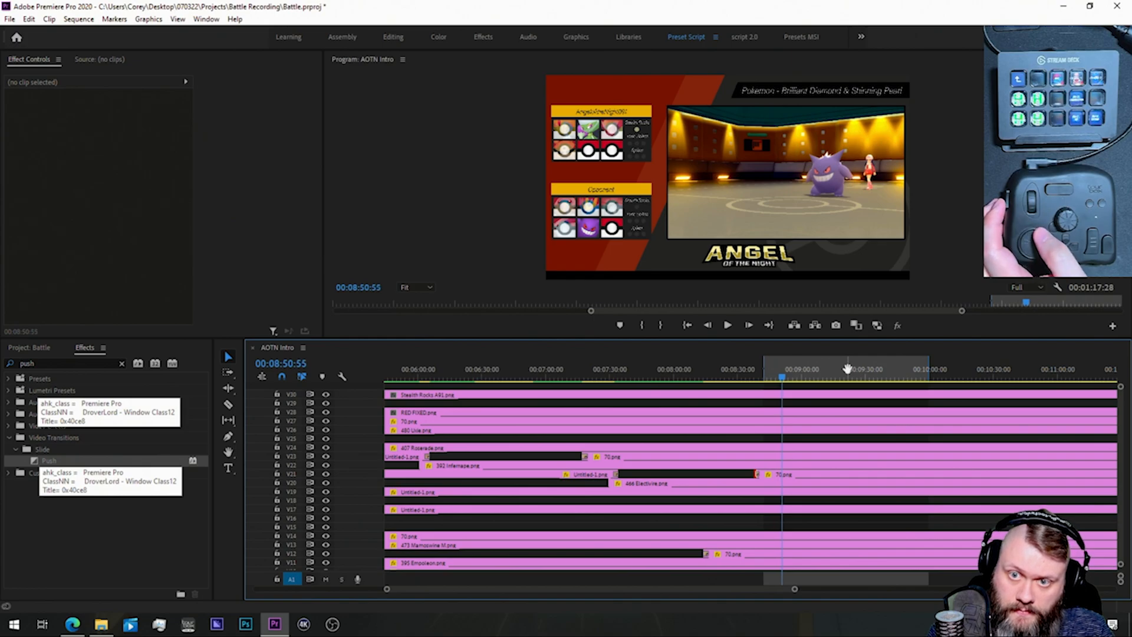
Step: Split the Untitled-1.png clip on V19 at 00:08:52:05, when Gastrodon appears, and delete the part after the cut
{"action": "key", "text": "Left"}
{"action": "key", "text": "Left"}
{"action": "key", "text": "Left"}
{"action": "key", "text": "Left"}
{"action": "key", "text": "Left"}
{"action": "key", "text": "Left"}
{"action": "key", "text": "Left"}
{"action": "key", "text": "Left"}
{"action": "key", "text": "Left"}
{"action": "key", "text": "Left"}
{"action": "key", "text": "Left"}
{"action": "key", "text": "Left"}
{"action": "key", "text": "Left"}
{"action": "key", "text": "Left"}
{"action": "key", "text": "Left"}
{"action": "key", "text": "Left"}
{"action": "key", "text": "Left"}
{"action": "key", "text": "Left"}
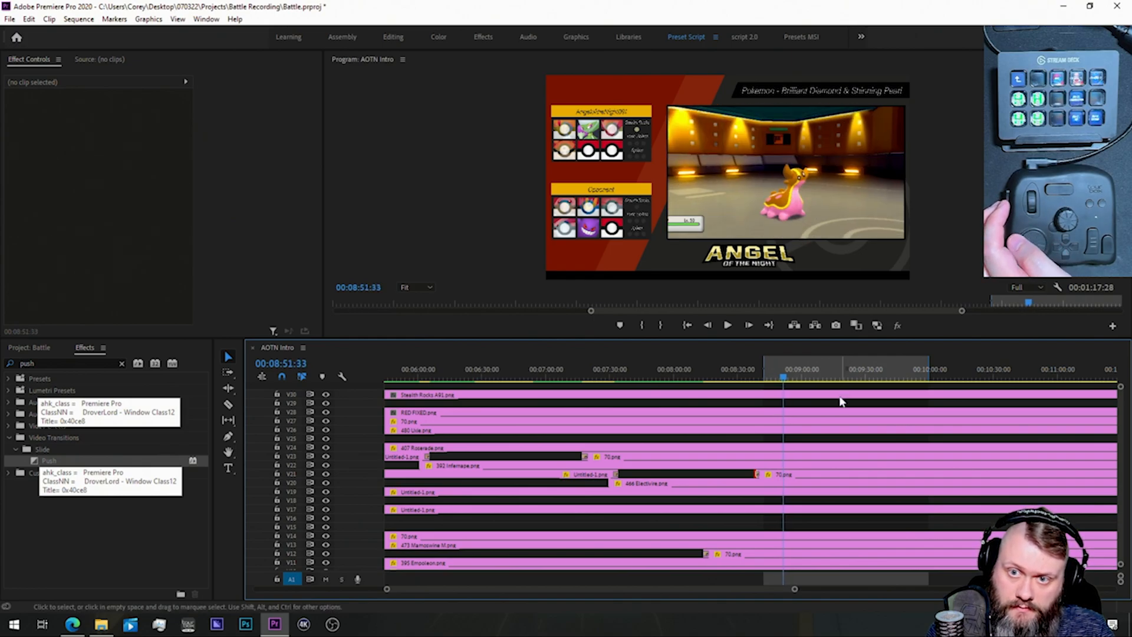
{"action": "key", "text": "Right"}
{"action": "key", "text": "Right"}
{"action": "key", "text": "Right"}
{"action": "key", "text": "Right"}
{"action": "key", "text": "Right"}
{"action": "key", "text": "Right"}
{"action": "key", "text": "Right"}
{"action": "key", "text": "Right"}
{"action": "key", "text": "Right"}
{"action": "key", "text": "Right"}
{"action": "key", "text": "Right"}
{"action": "key", "text": "Right"}
{"action": "key", "text": "Right"}
{"action": "key", "text": "Right"}
{"action": "key", "text": "Right"}
{"action": "key", "text": "Right"}
{"action": "key", "text": "Right"}
{"action": "key", "text": "Right"}
{"action": "key", "text": "Right"}
{"action": "key", "text": "Right"}
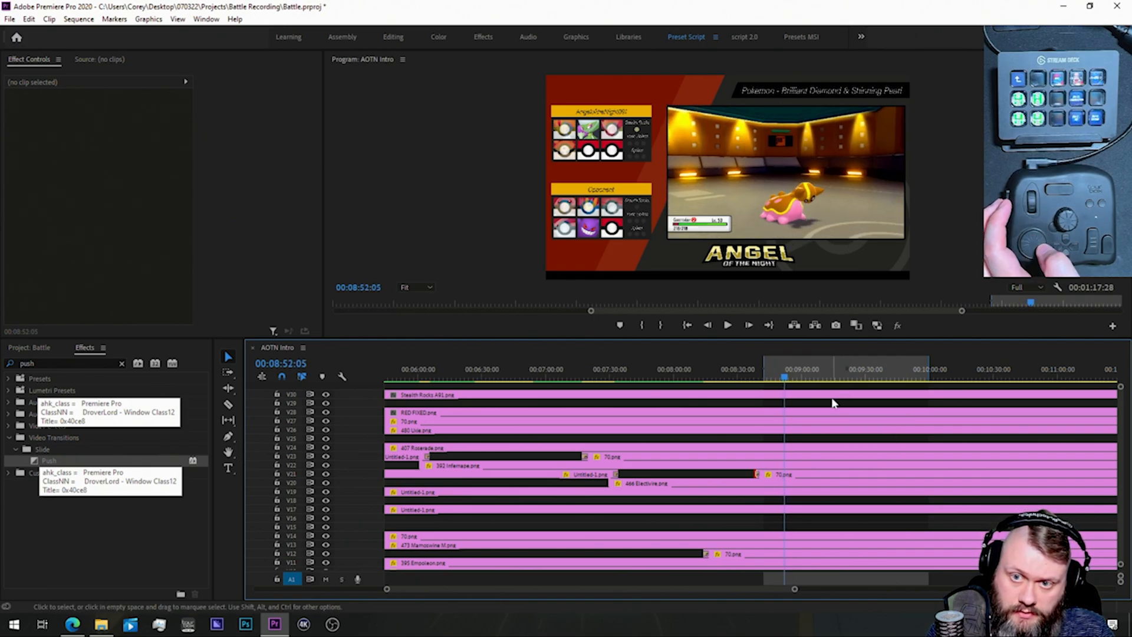
{"action": "key", "text": "c"}
{"action": "left_click", "coordinate": [785, 491]}
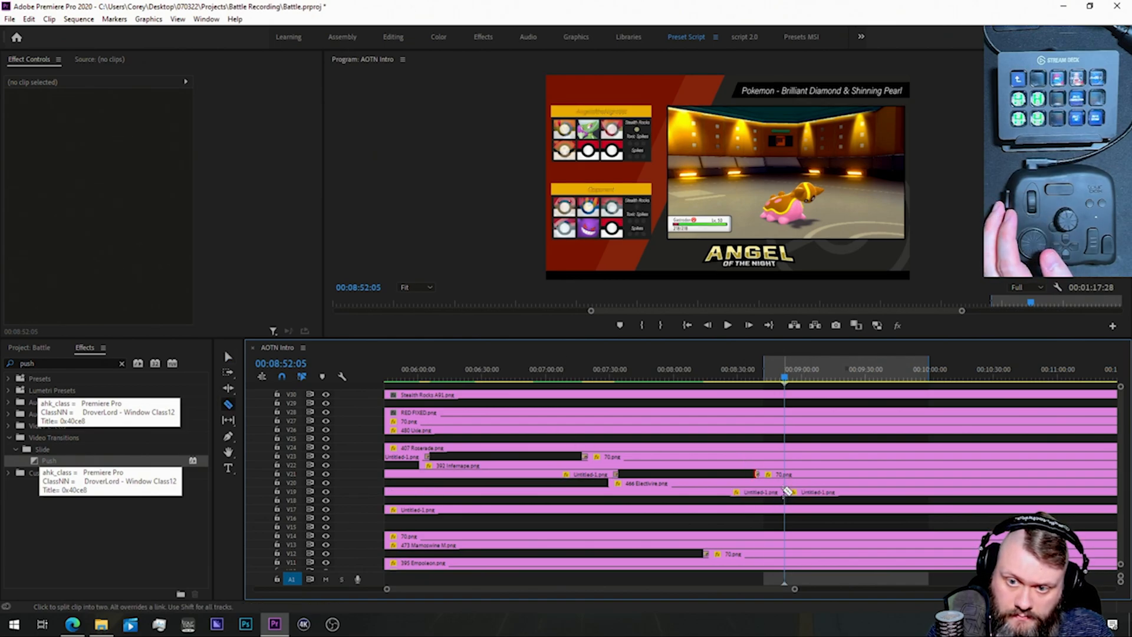
{"action": "key", "text": "v"}
{"action": "key", "text": "Delete"}
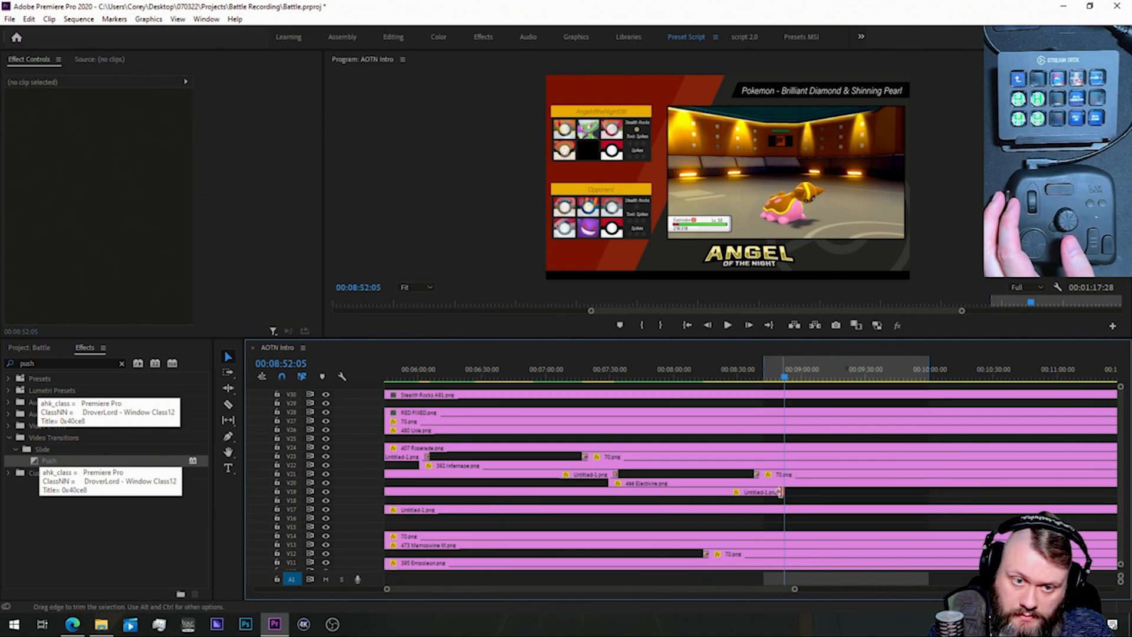
Step: Add a Push transition to the end of the Untitled-1.png clip on V19
{"action": "key", "text": "shift+7"}
{"action": "key", "text": "shift+f"}
{"action": "type", "text": "push"}
{"action": "left_click_drag", "start_coordinate": [35, 461], "coordinate": [778, 493]}
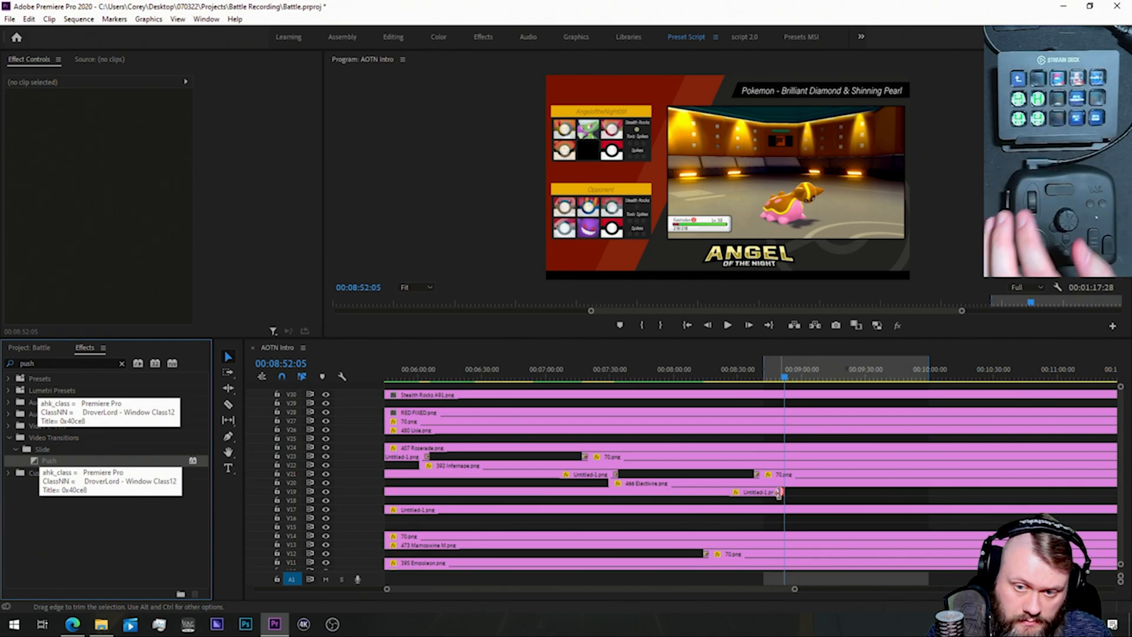
Step: Set the V19 Push transition's duration to 00:00:02:30
{"action": "key", "text": "equal"}
{"action": "key", "text": "equal"}
{"action": "key", "text": "equal"}
{"action": "key", "text": "equal"}
{"action": "left_click", "coordinate": [746, 493]}
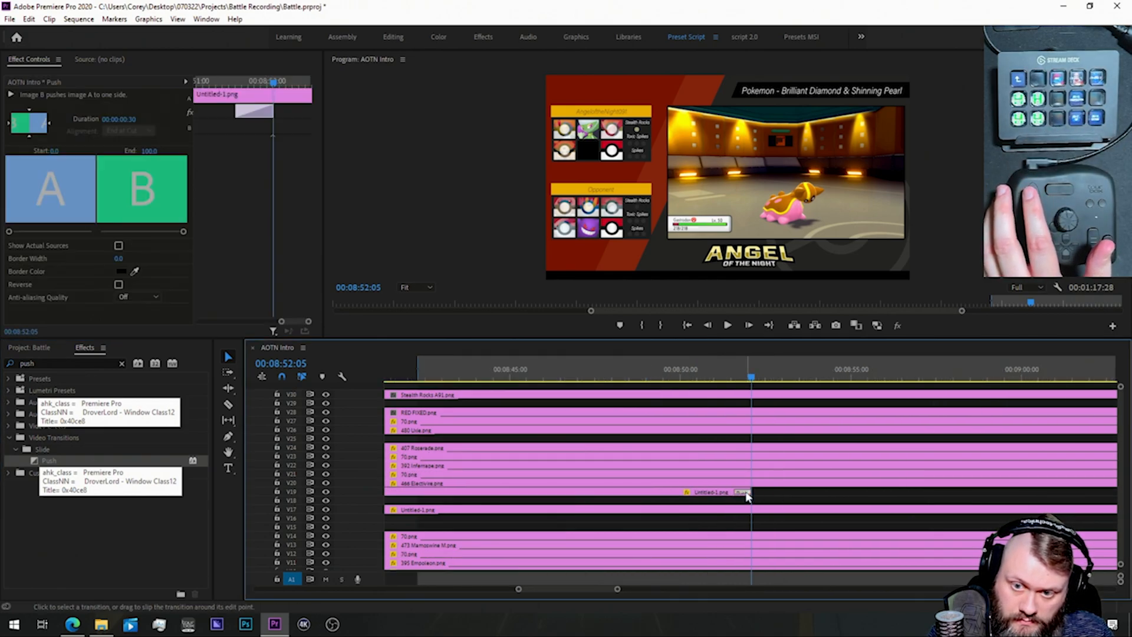
{"action": "left_click", "coordinate": [28, 110]}
{"action": "left_click", "coordinate": [106, 121]}
{"action": "type", "text": "230"}
{"action": "key", "text": "Return"}
{"action": "left_click", "coordinate": [745, 492]}
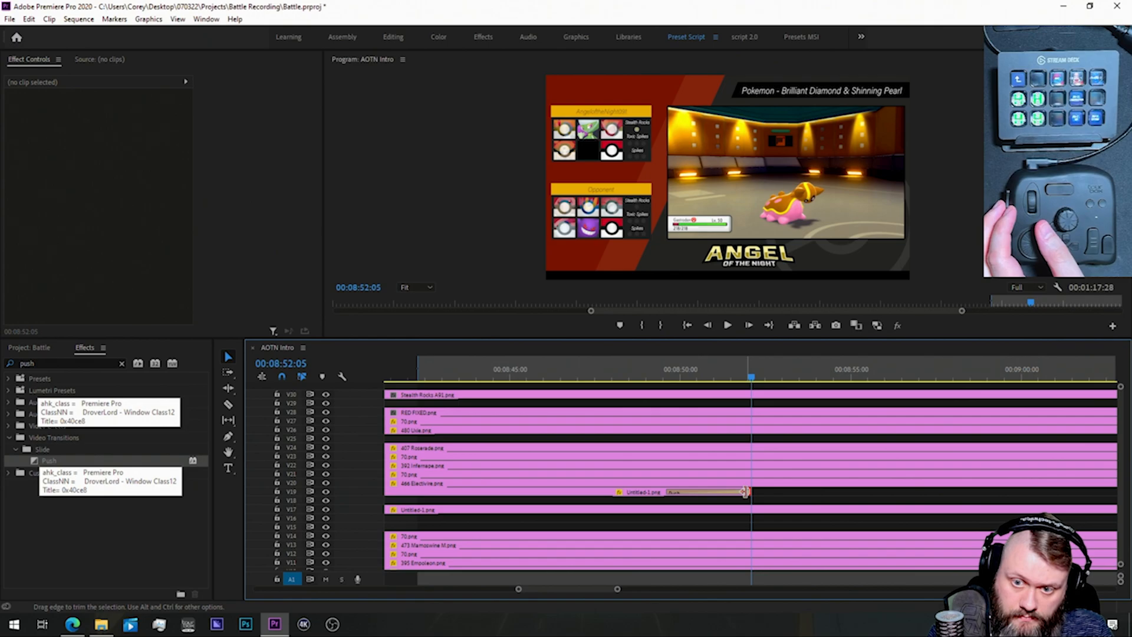
Step: Import 423 Gastrodon West.png from the Standard Gen 4 folder in File Explorer and place it on V18, ending at 00:08:52:05
{"action": "left_click", "coordinate": [101, 626]}
{"action": "scroll", "coordinate": [472, 353], "scroll_direction": "down", "scroll_amount": 10}
{"action": "left_click", "coordinate": [479, 240]}
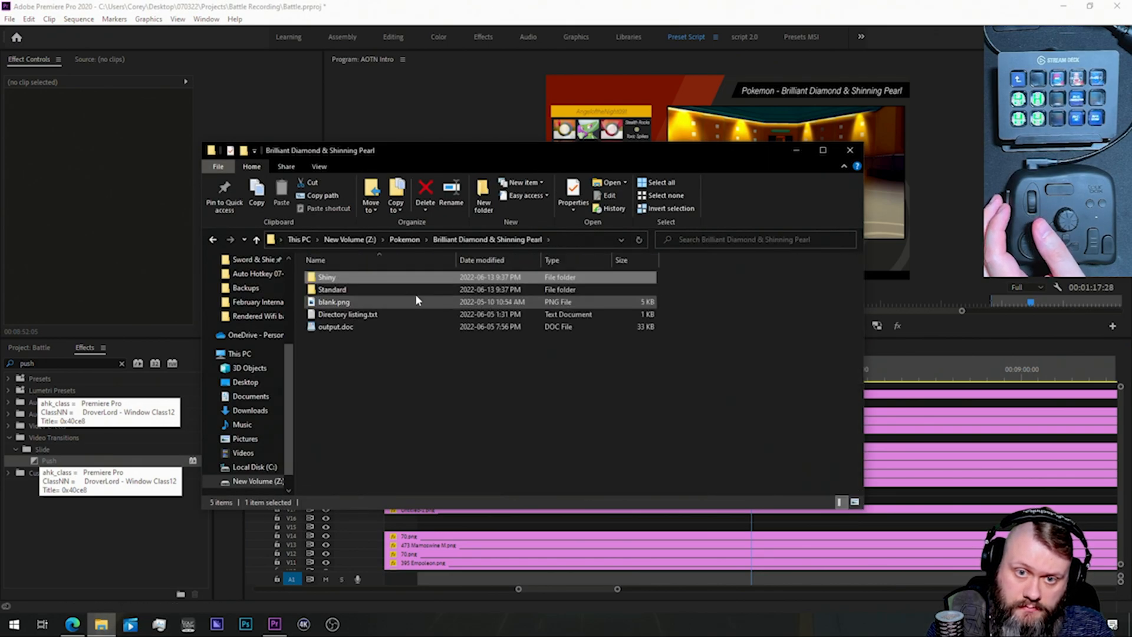
{"action": "double_click", "coordinate": [383, 290]}
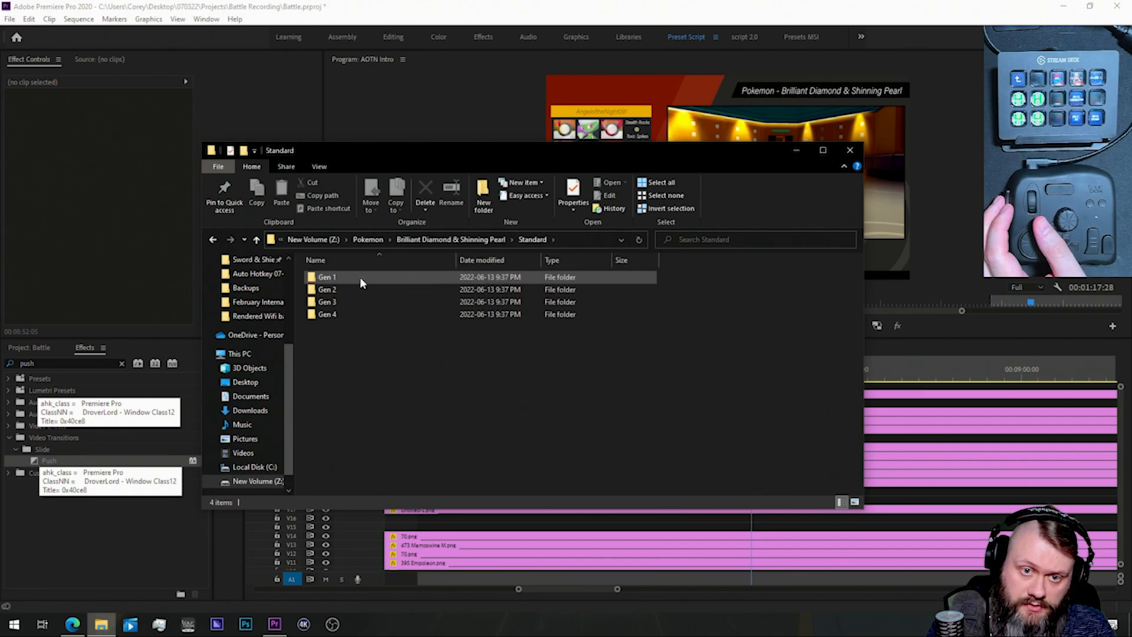
{"action": "double_click", "coordinate": [356, 312]}
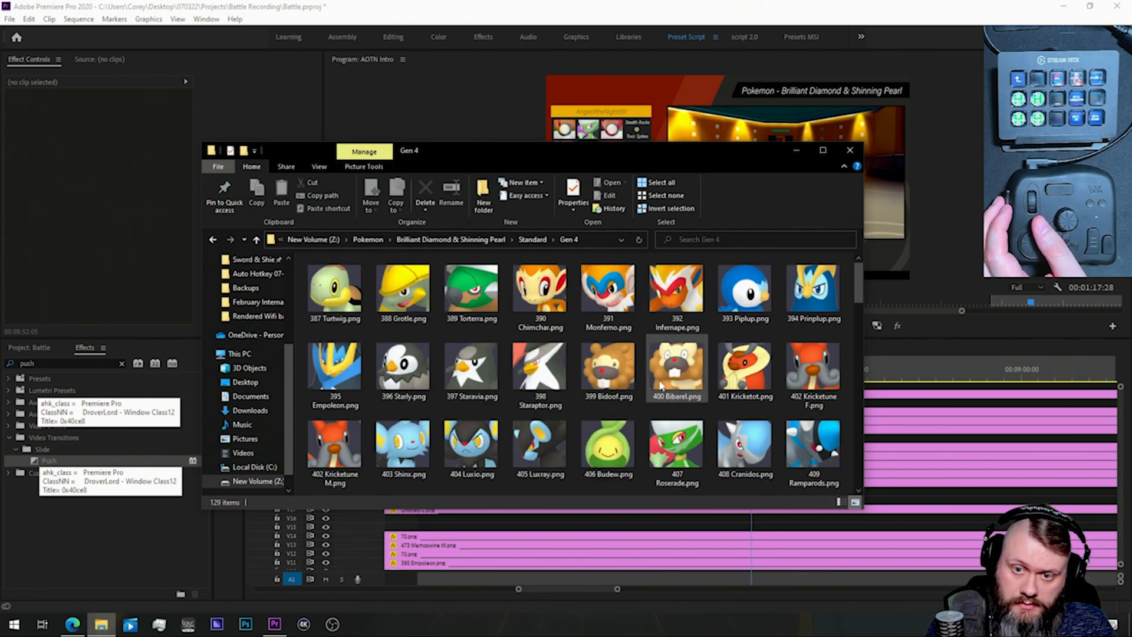
{"action": "scroll", "coordinate": [660, 383], "scroll_direction": "down", "scroll_amount": 2}
{"action": "scroll", "coordinate": [564, 394], "scroll_direction": "down", "scroll_amount": 2}
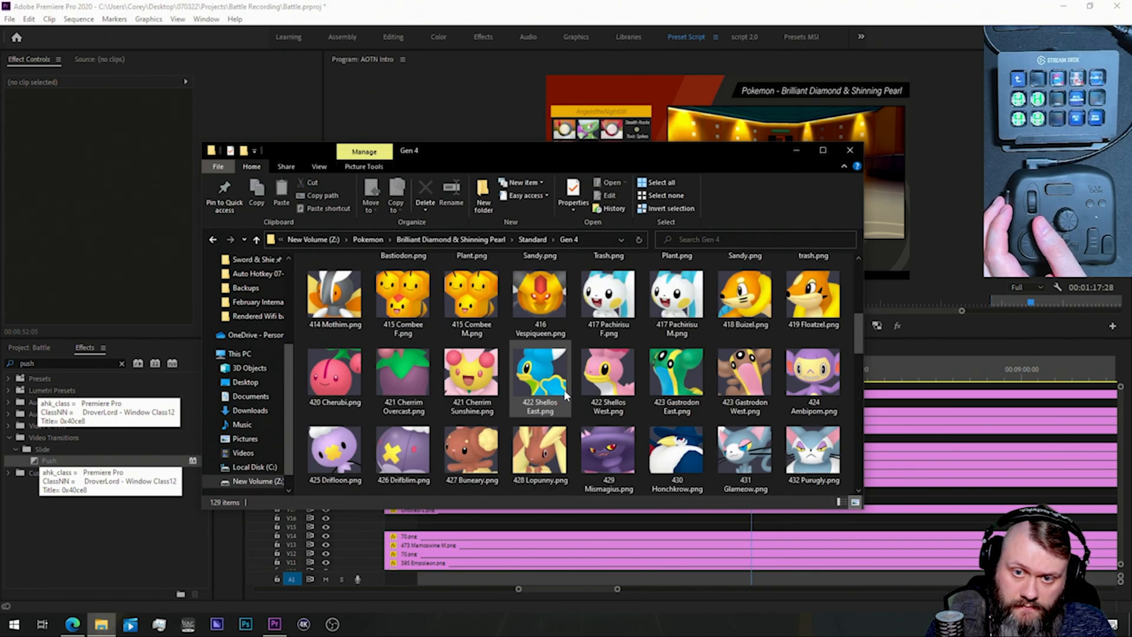
{"action": "left_click_drag", "start_coordinate": [745, 377], "coordinate": [72, 459]}
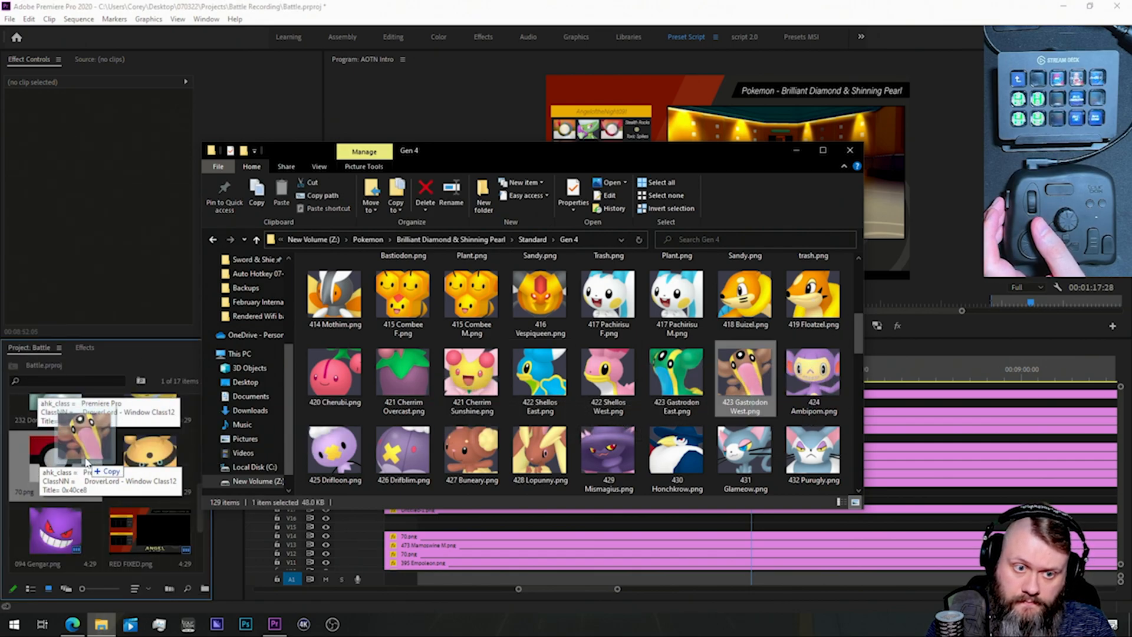
{"action": "left_click", "coordinate": [148, 463]}
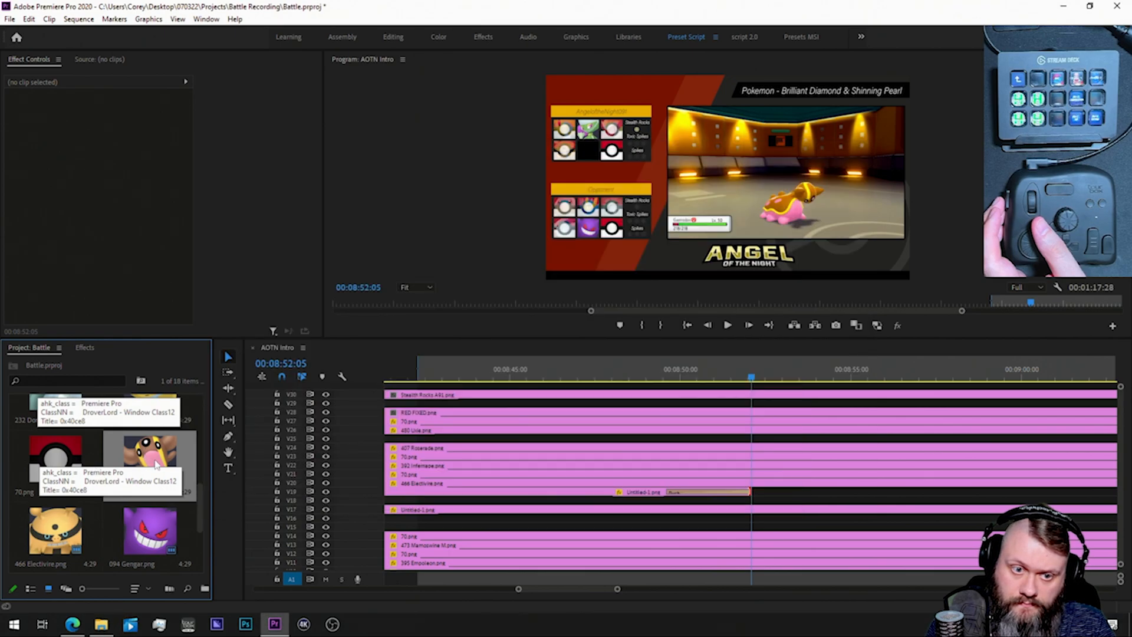
{"action": "left_click_drag", "start_coordinate": [189, 456], "coordinate": [675, 508]}
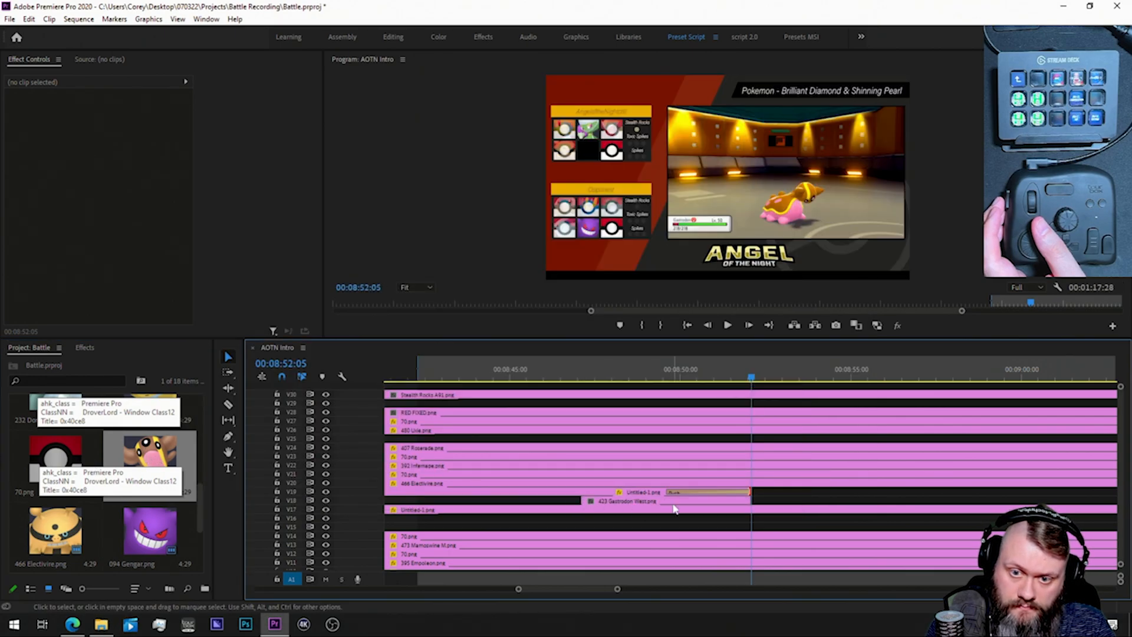
Step: Apply the t1p5 preset to the 423 Gastrodon West.png clip on V18 and extend its end to about 00:08:58
{"action": "left_click", "coordinate": [78, 346]}
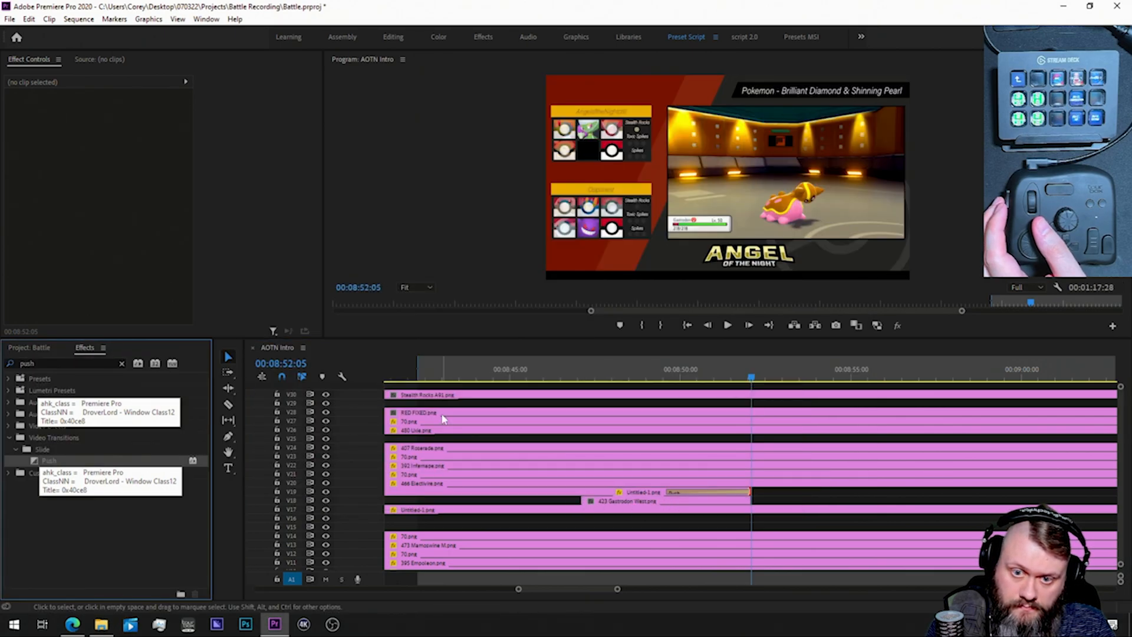
{"action": "left_click", "coordinate": [619, 503]}
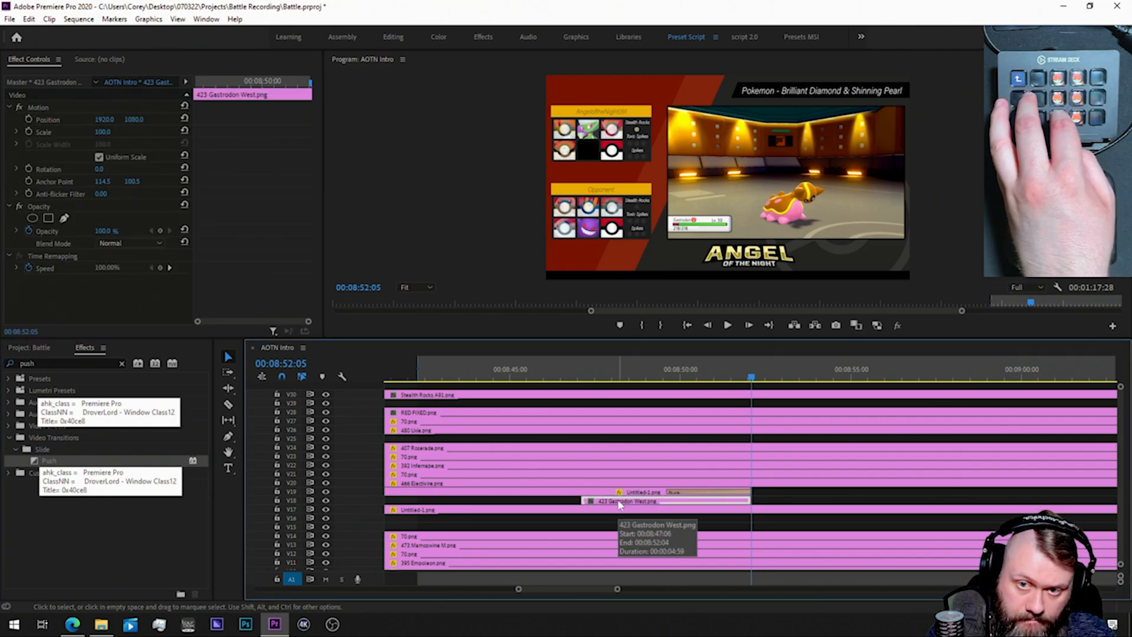
{"action": "key", "text": "shift+7"}
{"action": "key", "text": "shift+f"}
{"action": "type", "text": "t1p5"}
{"action": "left_click", "coordinate": [81, 513]}
{"action": "left_click_drag", "start_coordinate": [28, 390], "coordinate": [619, 504]}
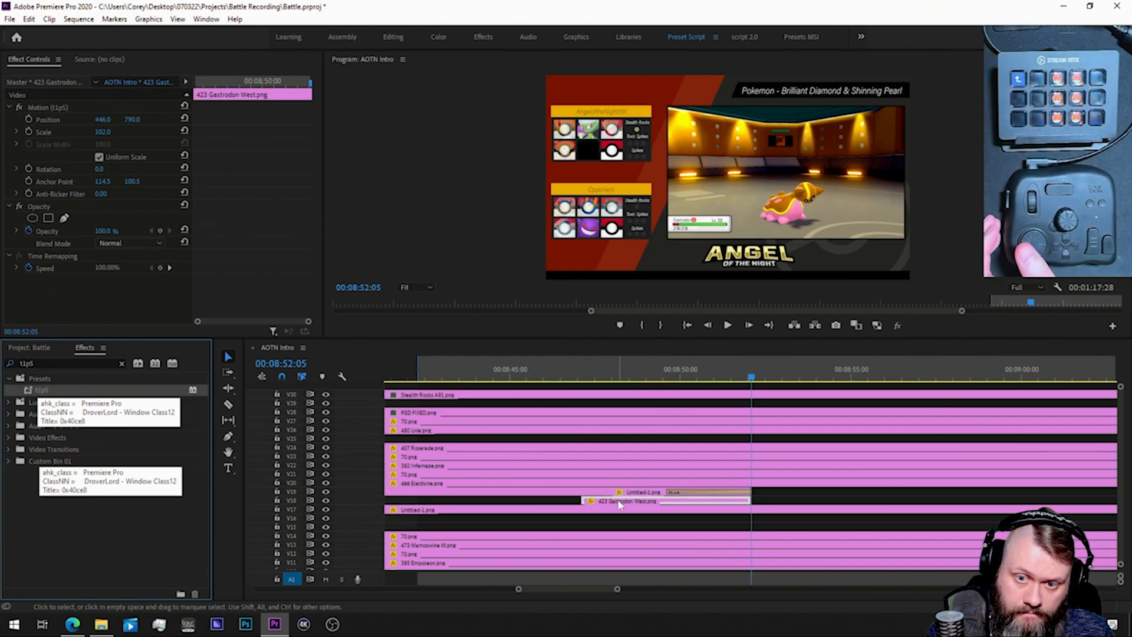
{"action": "left_click_drag", "start_coordinate": [751, 501], "coordinate": [971, 503]}
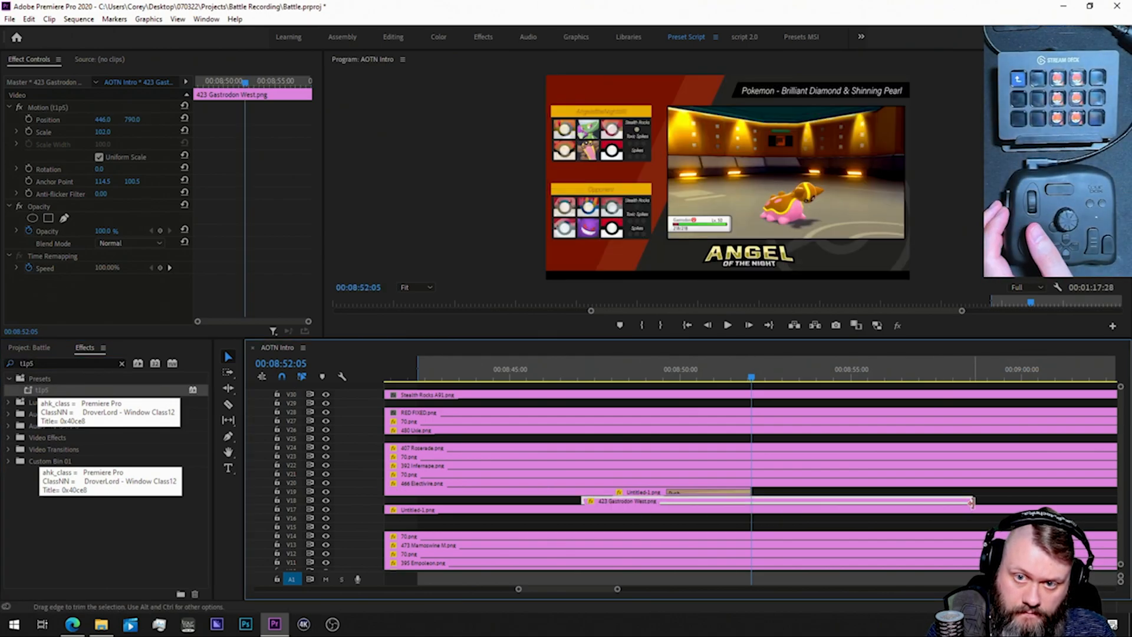
Step: Extend the end of the 423 Gastrodon West.png clip on V18 to match the end of the other overlay clips
{"action": "key", "text": "minus"}
{"action": "key", "text": "minus"}
{"action": "key", "text": "minus"}
{"action": "key", "text": "minus"}
{"action": "key", "text": "minus"}
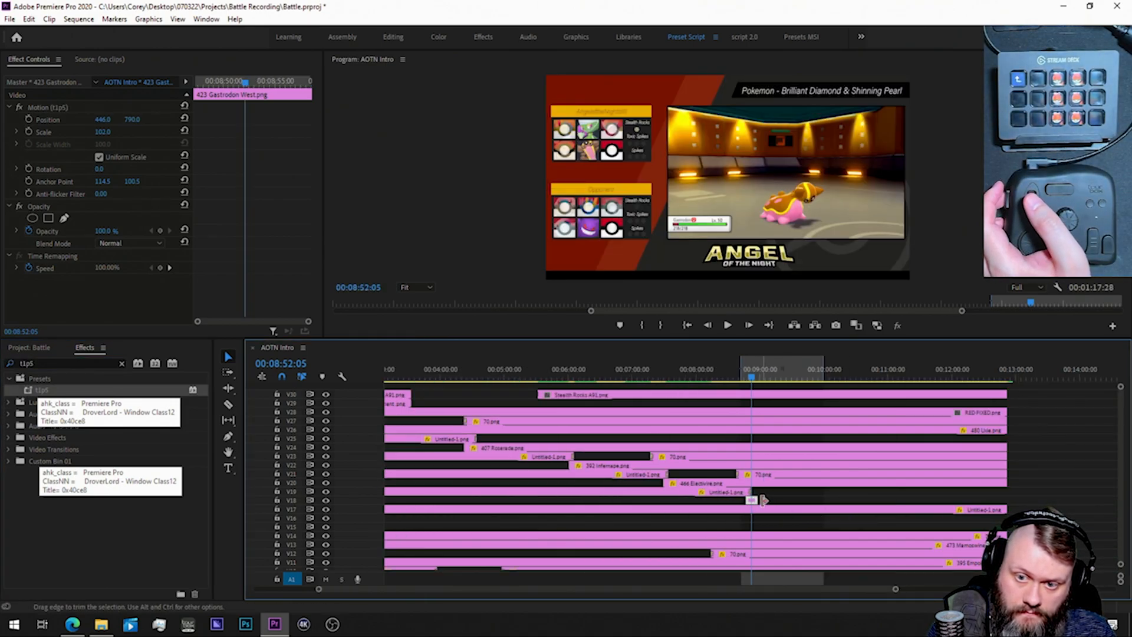
{"action": "left_click_drag", "start_coordinate": [847, 503], "coordinate": [1007, 503]}
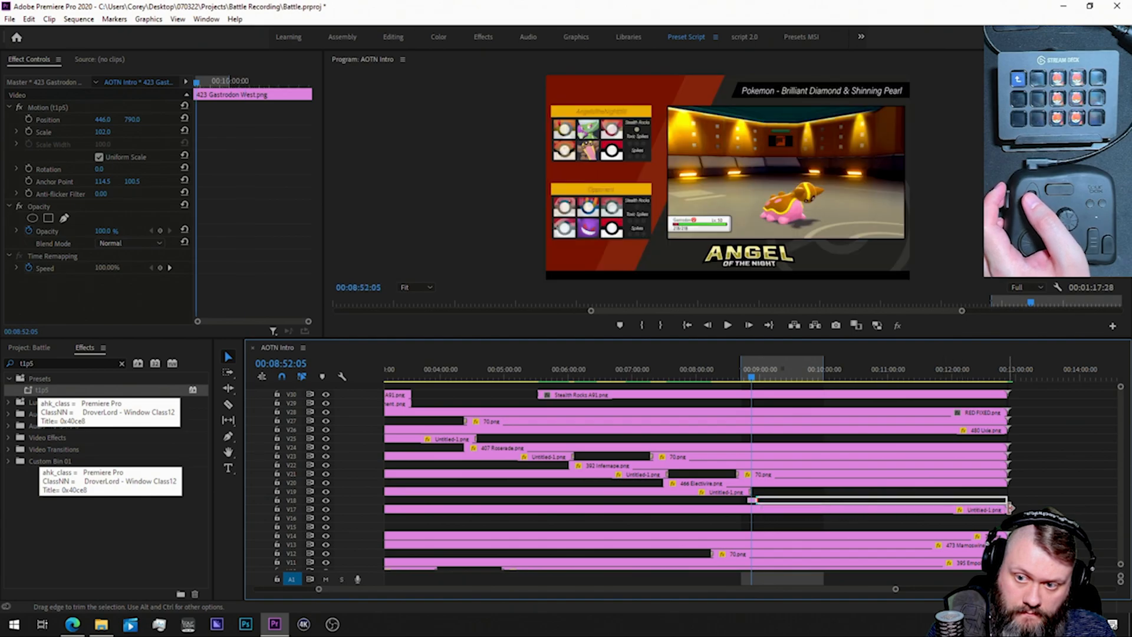
Step: Play the battle footage from 00:08:52:05 to about 00:09:02:52 to check the Gastrodon icon reveal and the following turn
{"action": "key", "text": "space"}
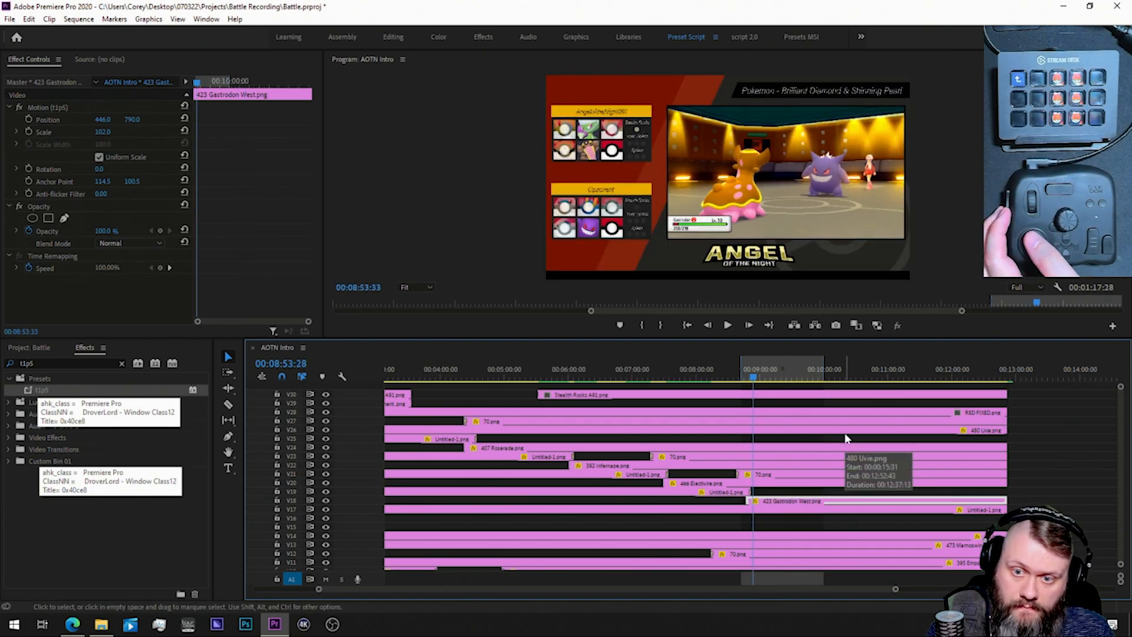
{"action": "left_click", "coordinate": [752, 499]}
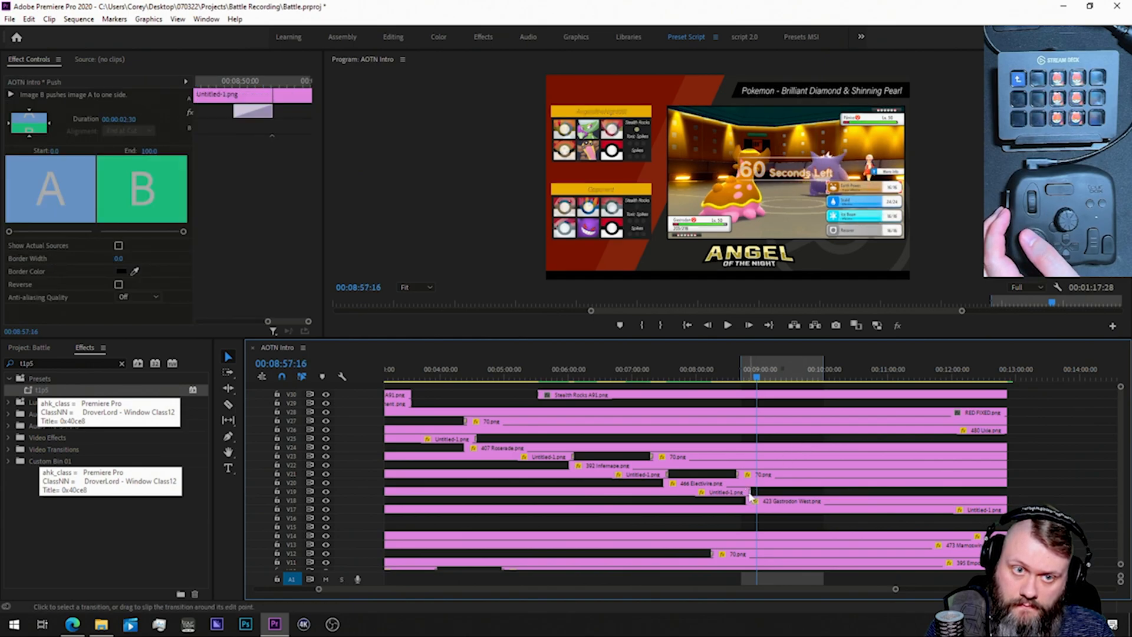
{"action": "key", "text": "space"}
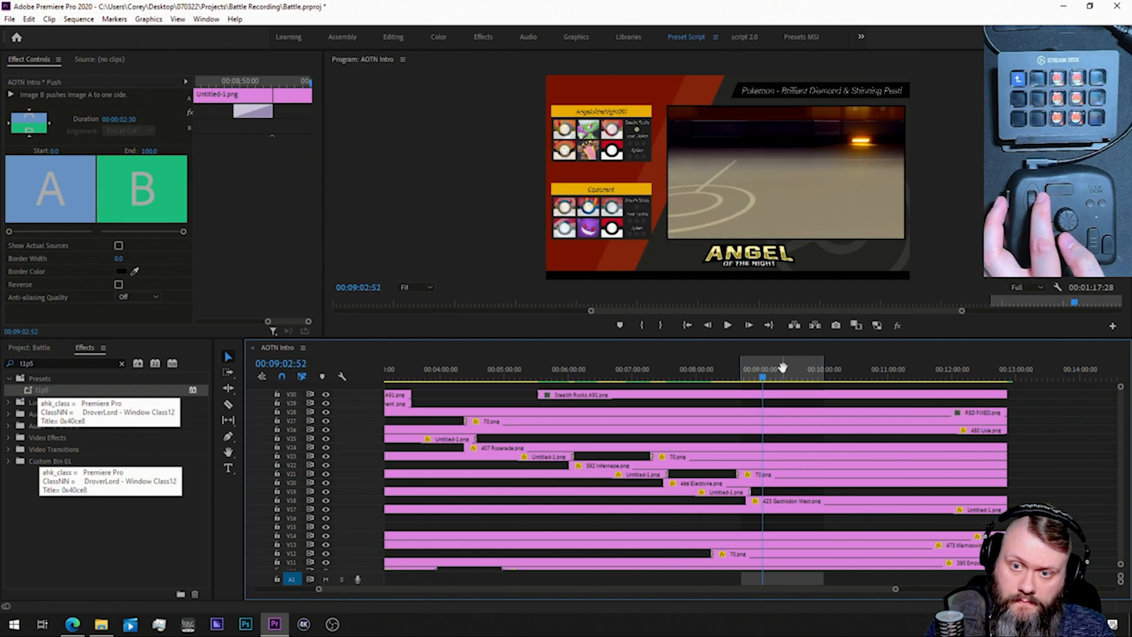
Step: Render the previews for the in-to-out range, stop playback, and return the playhead to about 00:09:03
{"action": "key", "text": "Return"}
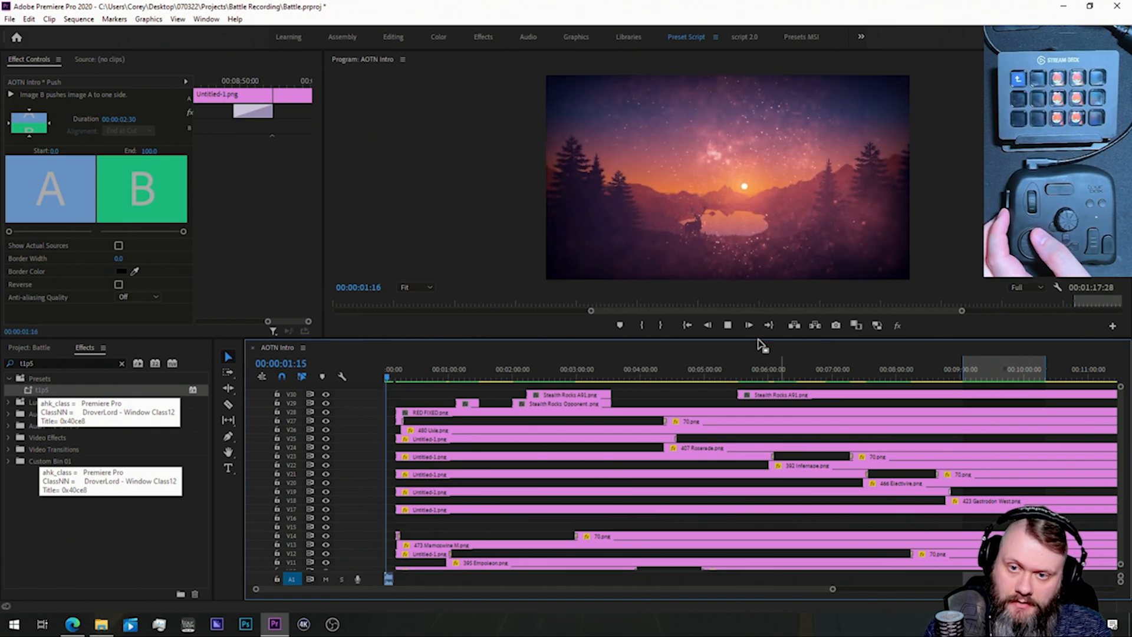
{"action": "left_click", "coordinate": [727, 326]}
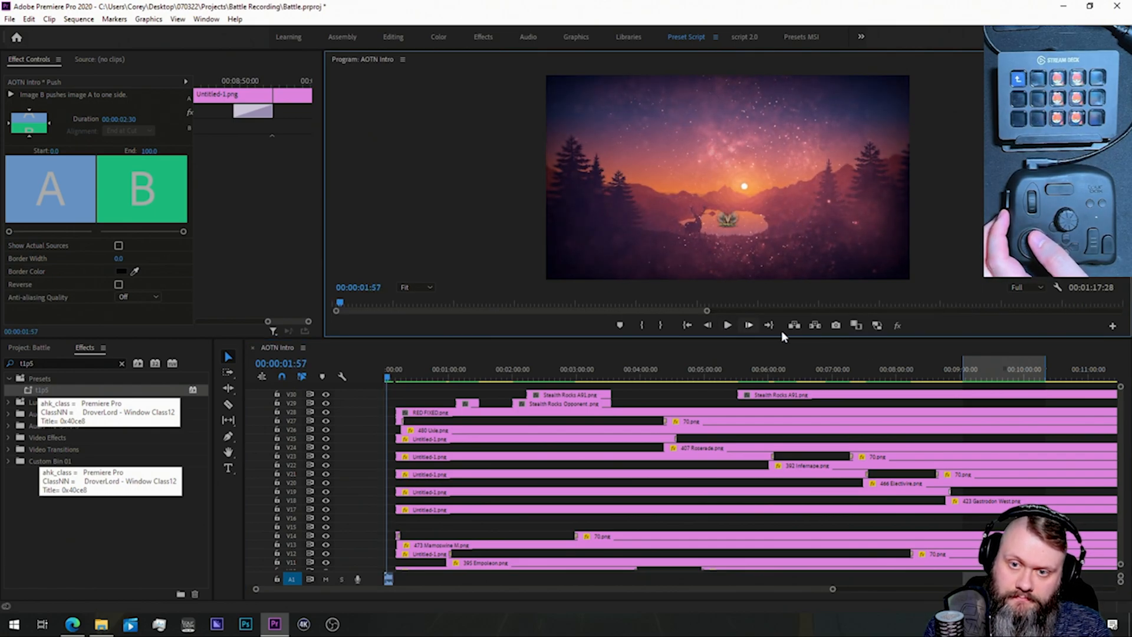
{"action": "left_click", "coordinate": [964, 381]}
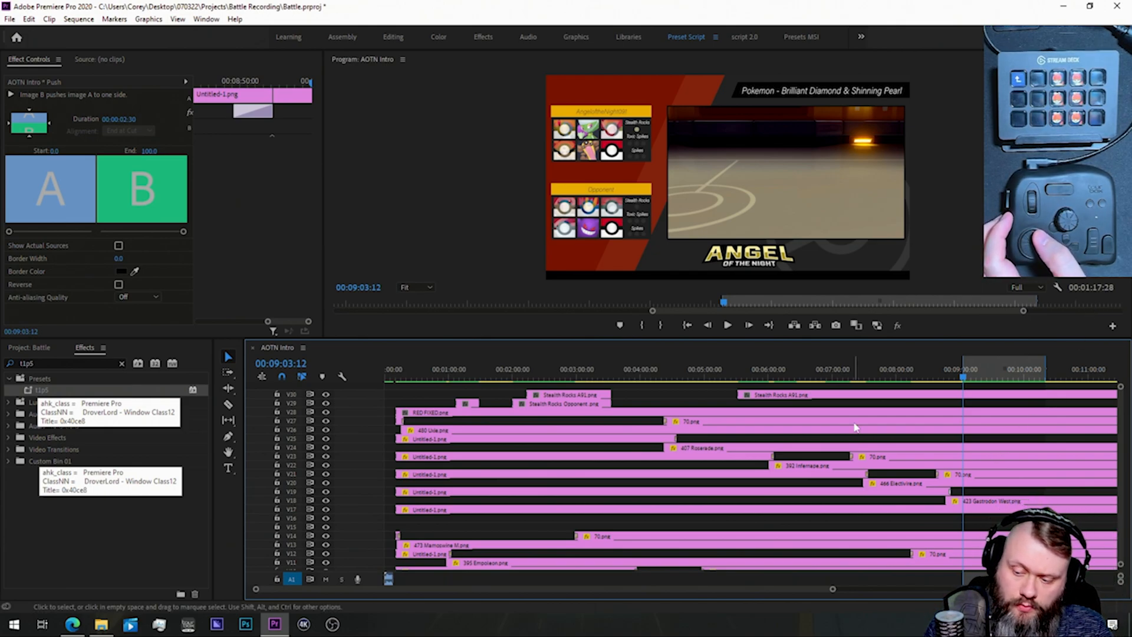
Step: Scrub the footage around 00:08:59 to 00:09:06 to locate the opponent's Pokémon switch, stopping at 00:09:01:00
{"action": "key", "text": "Right"}
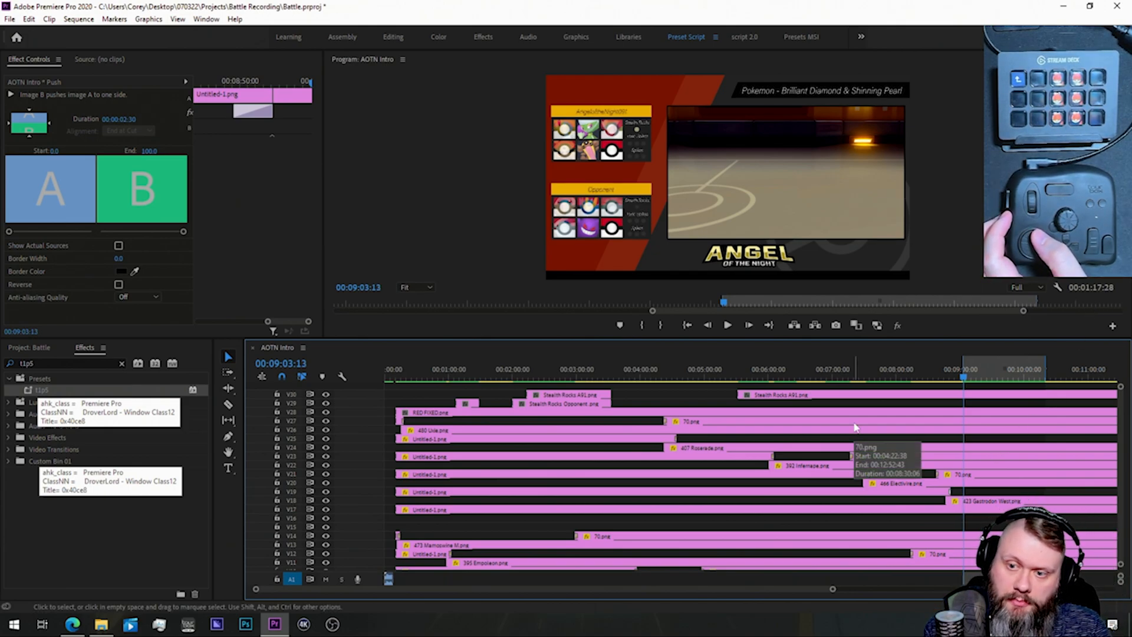
{"action": "key", "text": "shift+Right"}
{"action": "key", "text": "shift+Right"}
{"action": "key", "text": "shift+Right"}
{"action": "key", "text": "shift+Right"}
{"action": "key", "text": "shift+Right"}
{"action": "key", "text": "shift+Right"}
{"action": "key", "text": "shift+Right"}
{"action": "key", "text": "shift+Right"}
{"action": "key", "text": "shift+Right"}
{"action": "key", "text": "shift+Right"}
{"action": "key", "text": "shift+Right"}
{"action": "key", "text": "shift+Right"}
{"action": "key", "text": "shift+Right"}
{"action": "key", "text": "shift+Right"}
{"action": "key", "text": "shift+Right"}
{"action": "key", "text": "shift+Right"}
{"action": "key", "text": "shift+Right"}
{"action": "key", "text": "shift+Right"}
{"action": "key", "text": "shift+Right"}
{"action": "key", "text": "shift+Right"}
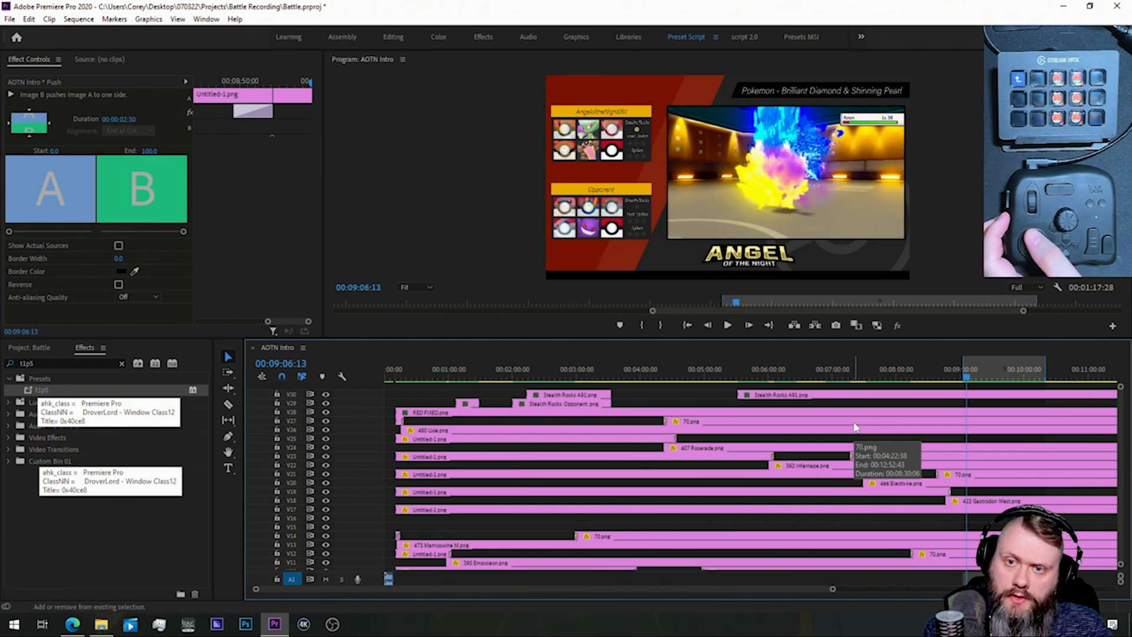
{"action": "key", "text": "shift+Left"}
{"action": "key", "text": "shift+Left"}
{"action": "key", "text": "shift+Left"}
{"action": "key", "text": "shift+Left"}
{"action": "key", "text": "shift+Left"}
{"action": "key", "text": "shift+Left"}
{"action": "key", "text": "shift+Left"}
{"action": "key", "text": "shift+Left"}
{"action": "key", "text": "shift+Left"}
{"action": "key", "text": "shift+Left"}
{"action": "key", "text": "shift+Left"}
{"action": "key", "text": "shift+Left"}
{"action": "key", "text": "shift+Left"}
{"action": "key", "text": "shift+Left"}
{"action": "key", "text": "shift+Left"}
{"action": "key", "text": "shift+Left"}
{"action": "key", "text": "shift+Left"}
{"action": "key", "text": "shift+Left"}
{"action": "key", "text": "shift+Left"}
{"action": "key", "text": "shift+Left"}
{"action": "key", "text": "shift+Left"}
{"action": "key", "text": "shift+Left"}
{"action": "key", "text": "shift+Left"}
{"action": "key", "text": "shift+Left"}
{"action": "key", "text": "shift+Left"}
{"action": "key", "text": "shift+Left"}
{"action": "key", "text": "shift+Left"}
{"action": "key", "text": "shift+Left"}
{"action": "key", "text": "shift+Left"}
{"action": "key", "text": "shift+Right"}
{"action": "key", "text": "shift+Right"}
{"action": "key", "text": "shift+Right"}
{"action": "key", "text": "shift+Right"}
{"action": "key", "text": "shift+Right"}
{"action": "key", "text": "shift+Right"}
{"action": "key", "text": "shift+Right"}
{"action": "key", "text": "shift+Right"}
{"action": "key", "text": "shift+Right"}
{"action": "key", "text": "shift+Right"}
{"action": "key", "text": "shift+Left"}
{"action": "key", "text": "shift+Left"}
{"action": "key", "text": "shift+Left"}
{"action": "key", "text": "shift+Left"}
{"action": "key", "text": "shift+Left"}
{"action": "key", "text": "shift+Left"}
{"action": "key", "text": "shift+Left"}
{"action": "key", "text": "shift+Left"}
{"action": "key", "text": "shift+Left"}
{"action": "key", "text": "shift+Left"}
{"action": "key", "text": "shift+Left"}
{"action": "key", "text": "shift+Left"}
{"action": "key", "text": "shift+Left"}
{"action": "key", "text": "shift+Left"}
{"action": "key", "text": "shift+Left"}
{"action": "key", "text": "shift+Left"}
{"action": "key", "text": "shift+Left"}
{"action": "key", "text": "shift+Left"}
{"action": "key", "text": "shift+Left"}
{"action": "key", "text": "shift+Left"}
{"action": "key", "text": "shift+Left"}
{"action": "key", "text": "shift+Left"}
{"action": "key", "text": "shift+Left"}
{"action": "key", "text": "shift+Left"}
{"action": "key", "text": "shift+Left"}
{"action": "key", "text": "shift+Left"}
{"action": "key", "text": "shift+Left"}
{"action": "key", "text": "shift+Left"}
{"action": "key", "text": "shift+Left"}
{"action": "key", "text": "shift+Left"}
{"action": "key", "text": "shift+Left"}
{"action": "key", "text": "shift+Left"}
{"action": "key", "text": "shift+Left"}
{"action": "key", "text": "shift+Left"}
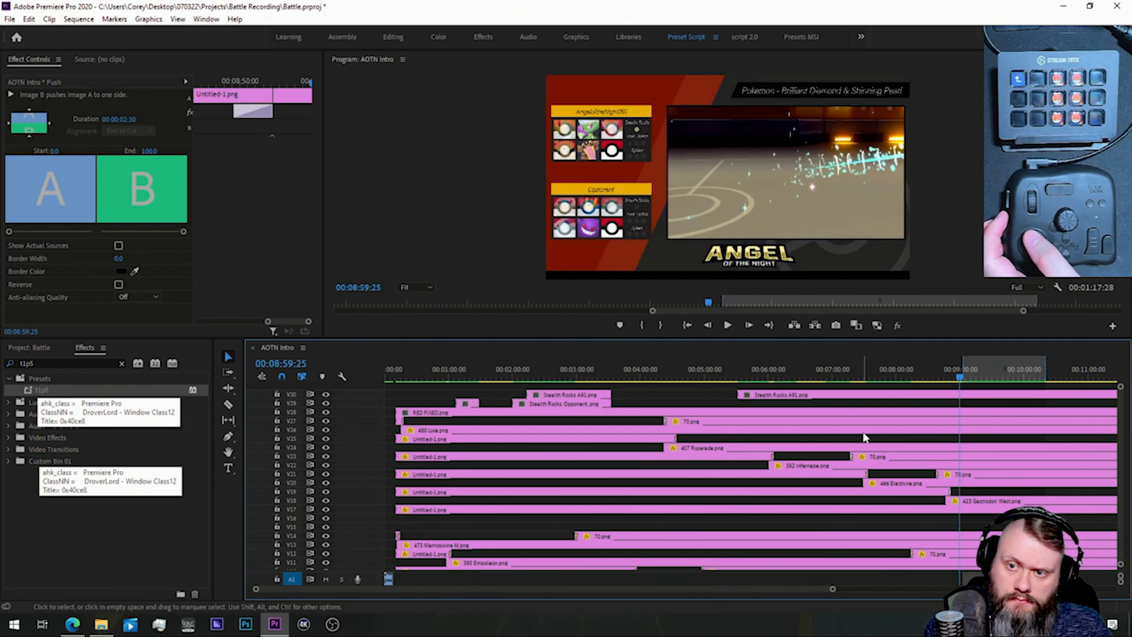
{"action": "key", "text": "Left"}
{"action": "key", "text": "Left"}
{"action": "key", "text": "Left"}
{"action": "key", "text": "Left"}
{"action": "key", "text": "Left"}
{"action": "key", "text": "Left"}
{"action": "key", "text": "Left"}
{"action": "key", "text": "Left"}
{"action": "key", "text": "Left"}
{"action": "key", "text": "Left"}
{"action": "key", "text": "Left"}
{"action": "key", "text": "Left"}
{"action": "key", "text": "Left"}
{"action": "key", "text": "Left"}
{"action": "key", "text": "Left"}
{"action": "key", "text": "Left"}
{"action": "key", "text": "Left"}
{"action": "key", "text": "Left"}
{"action": "key", "text": "Left"}
{"action": "key", "text": "Left"}
{"action": "key", "text": "shift+Right"}
{"action": "key", "text": "shift+Right"}
{"action": "key", "text": "shift+Right"}
{"action": "key", "text": "shift+Right"}
{"action": "key", "text": "shift+Right"}
{"action": "key", "text": "shift+Right"}
{"action": "key", "text": "shift+Right"}
{"action": "key", "text": "shift+Right"}
{"action": "key", "text": "shift+Right"}
{"action": "key", "text": "shift+Right"}
{"action": "key", "text": "shift+Right"}
{"action": "key", "text": "shift+Right"}
{"action": "key", "text": "shift+Right"}
{"action": "key", "text": "shift+Right"}
{"action": "key", "text": "shift+Right"}
{"action": "key", "text": "shift+Right"}
{"action": "key", "text": "shift+Right"}
{"action": "key", "text": "shift+Right"}
{"action": "key", "text": "shift+Right"}
{"action": "key", "text": "shift+Right"}
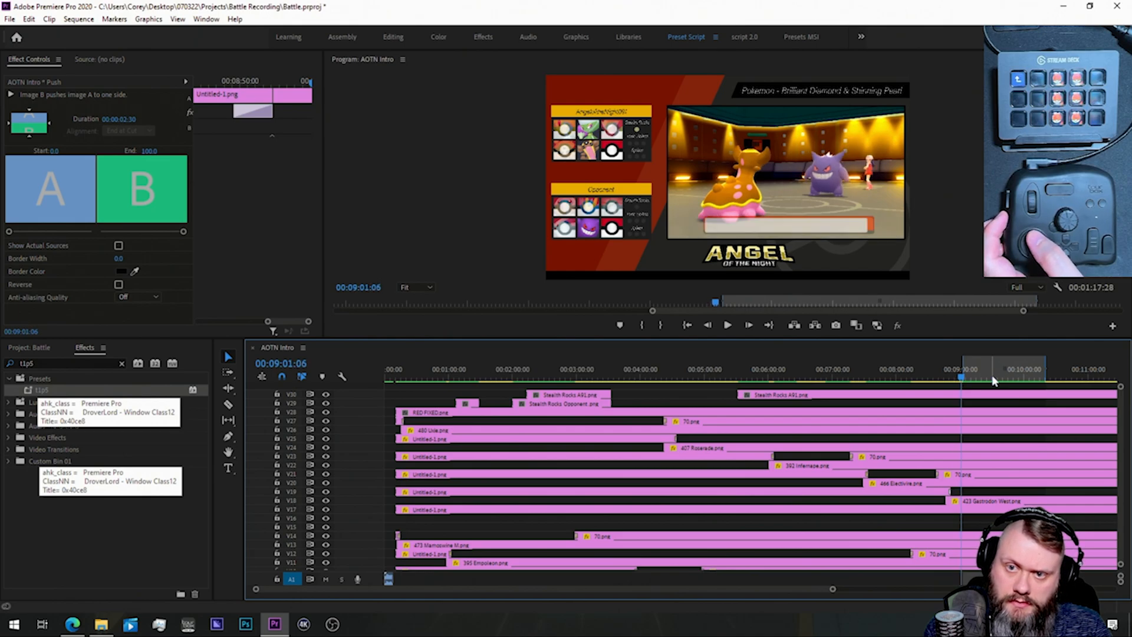
{"action": "key", "text": "Left"}
{"action": "key", "text": "Left"}
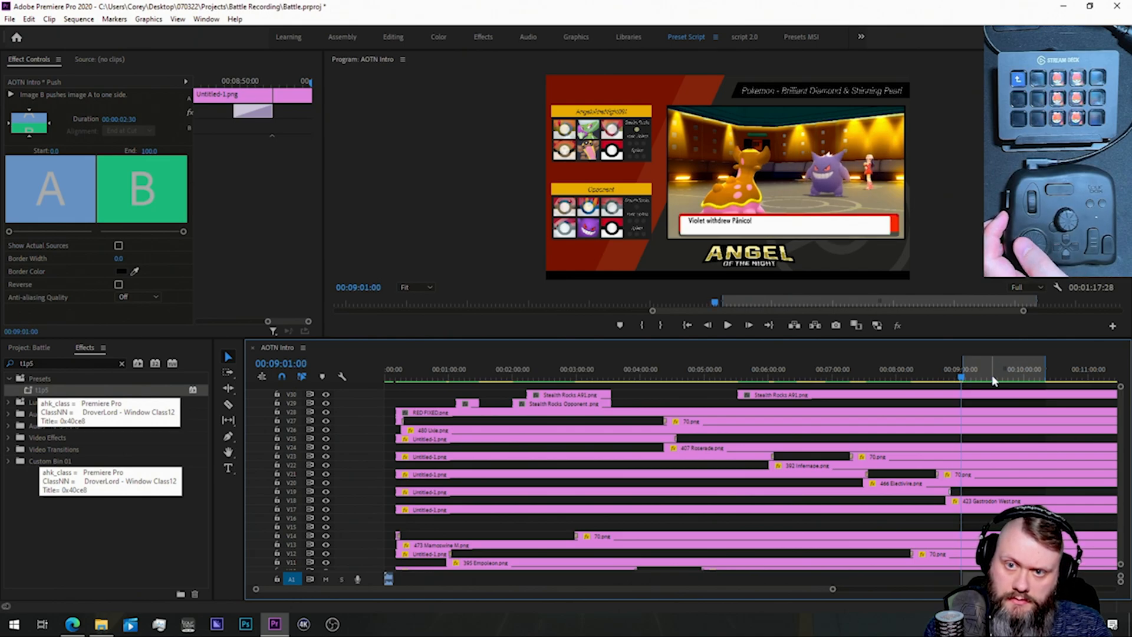
Step: Advance the footage from 00:09:01:00 to 00:09:07:25, where the opponent's new Pokémon has been sent out
{"action": "key", "text": "Right"}
{"action": "key", "text": "Right"}
{"action": "key", "text": "Right"}
{"action": "key", "text": "Right"}
{"action": "key", "text": "Right"}
{"action": "key", "text": "Right"}
{"action": "key", "text": "Right"}
{"action": "key", "text": "Right"}
{"action": "key", "text": "Right"}
{"action": "key", "text": "Right"}
{"action": "key", "text": "Right"}
{"action": "key", "text": "Right"}
{"action": "key", "text": "Right"}
{"action": "key", "text": "Right"}
{"action": "key", "text": "Right"}
{"action": "key", "text": "Right"}
{"action": "key", "text": "Right"}
{"action": "key", "text": "Right"}
{"action": "key", "text": "Right"}
{"action": "key", "text": "Right"}
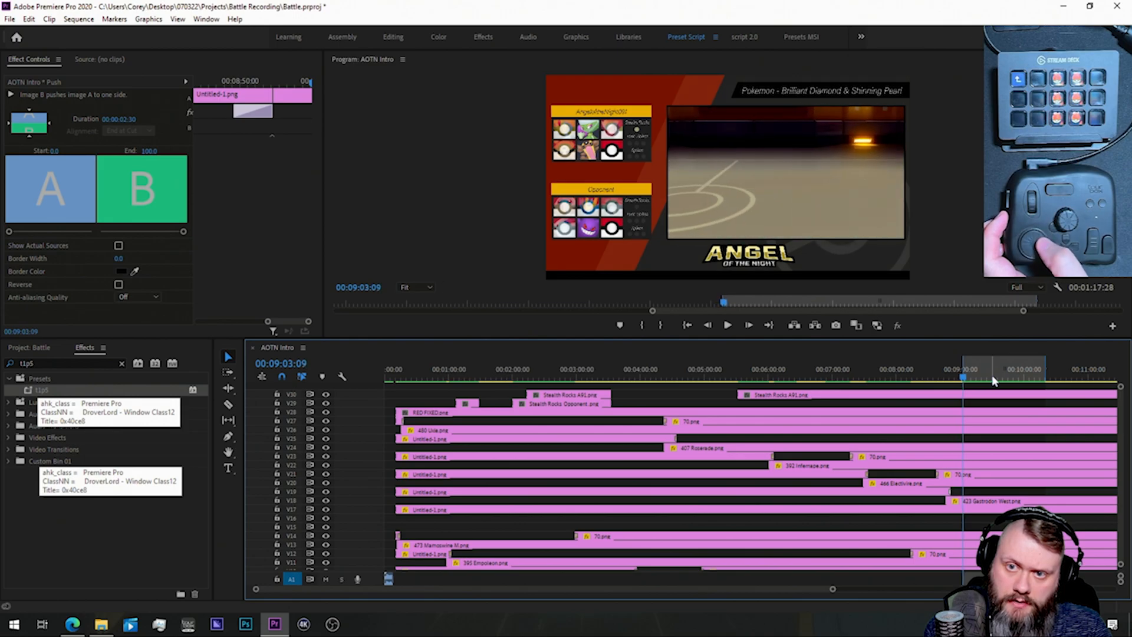
{"action": "key", "text": "Right"}
{"action": "key", "text": "Right"}
{"action": "key", "text": "Right"}
{"action": "key", "text": "Right"}
{"action": "key", "text": "Right"}
{"action": "key", "text": "Right"}
{"action": "key", "text": "Right"}
{"action": "key", "text": "Right"}
{"action": "key", "text": "Right"}
{"action": "key", "text": "Right"}
{"action": "key", "text": "Right"}
{"action": "key", "text": "Right"}
{"action": "key", "text": "Right"}
{"action": "key", "text": "Right"}
{"action": "key", "text": "Right"}
{"action": "key", "text": "Right"}
{"action": "key", "text": "Right"}
{"action": "key", "text": "Right"}
{"action": "key", "text": "Right"}
{"action": "key", "text": "Right"}
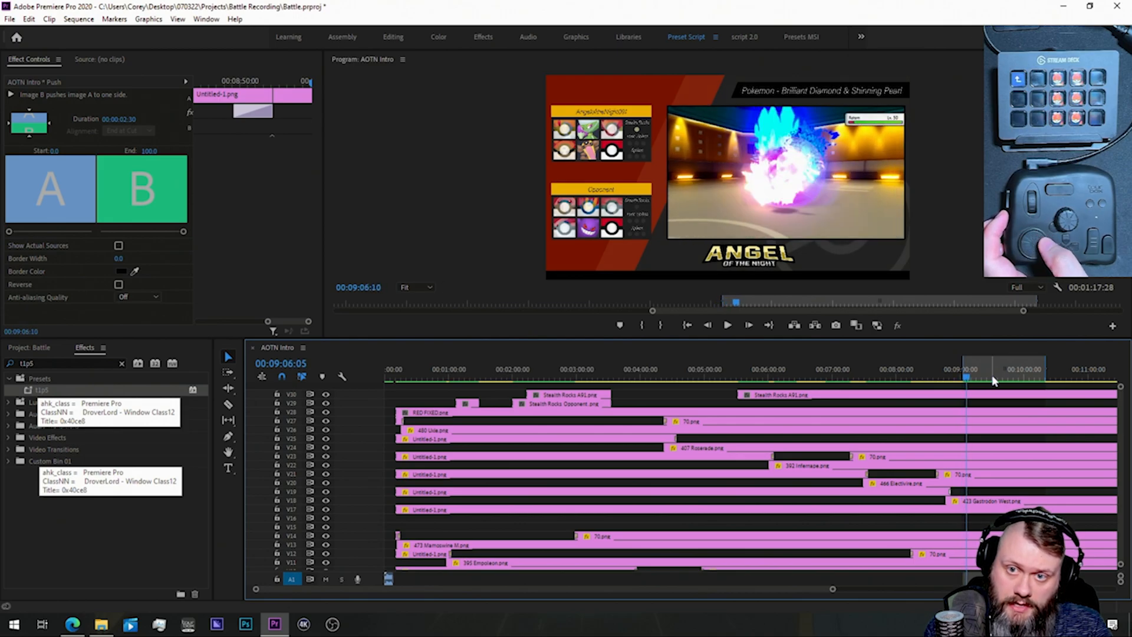
{"action": "key", "text": "Right"}
{"action": "key", "text": "Right"}
{"action": "key", "text": "Right"}
{"action": "key", "text": "Right"}
{"action": "key", "text": "Right"}
{"action": "key", "text": "Right"}
{"action": "key", "text": "Right"}
{"action": "key", "text": "Right"}
{"action": "key", "text": "Right"}
{"action": "key", "text": "Right"}
{"action": "key", "text": "Right"}
{"action": "key", "text": "Right"}
{"action": "key", "text": "Right"}
{"action": "key", "text": "Right"}
{"action": "key", "text": "Right"}
{"action": "key", "text": "Right"}
{"action": "key", "text": "Right"}
{"action": "key", "text": "Right"}
{"action": "key", "text": "Right"}
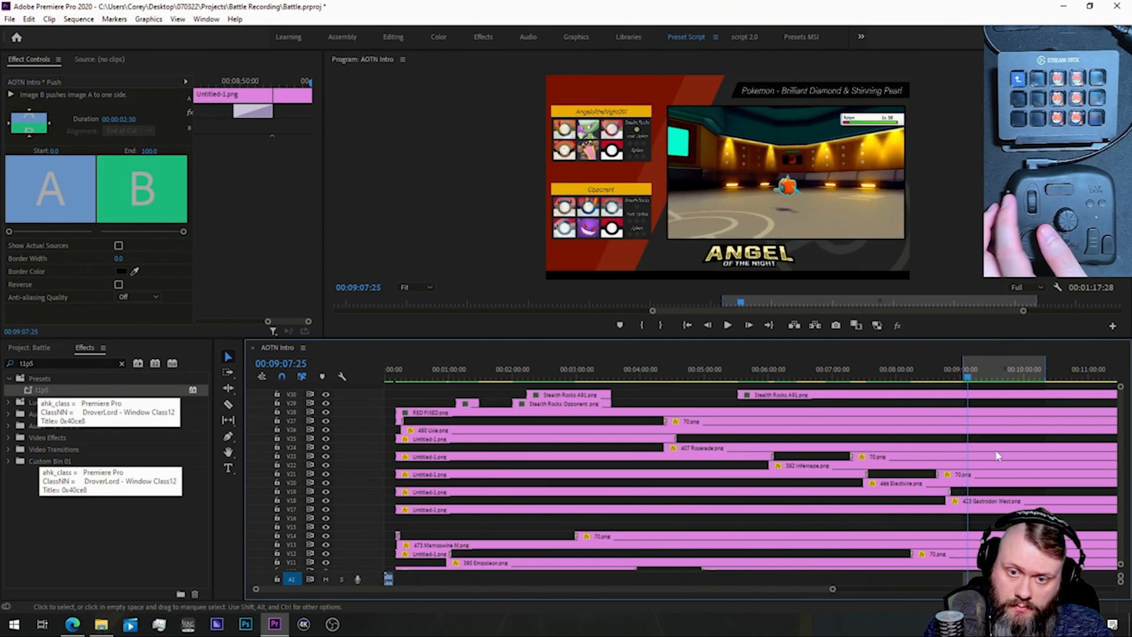
Step: Cut the Untitled-1.png clip on V4 at 00:09:07:25 and delete the portion after the cut
{"action": "key", "text": "minus"}
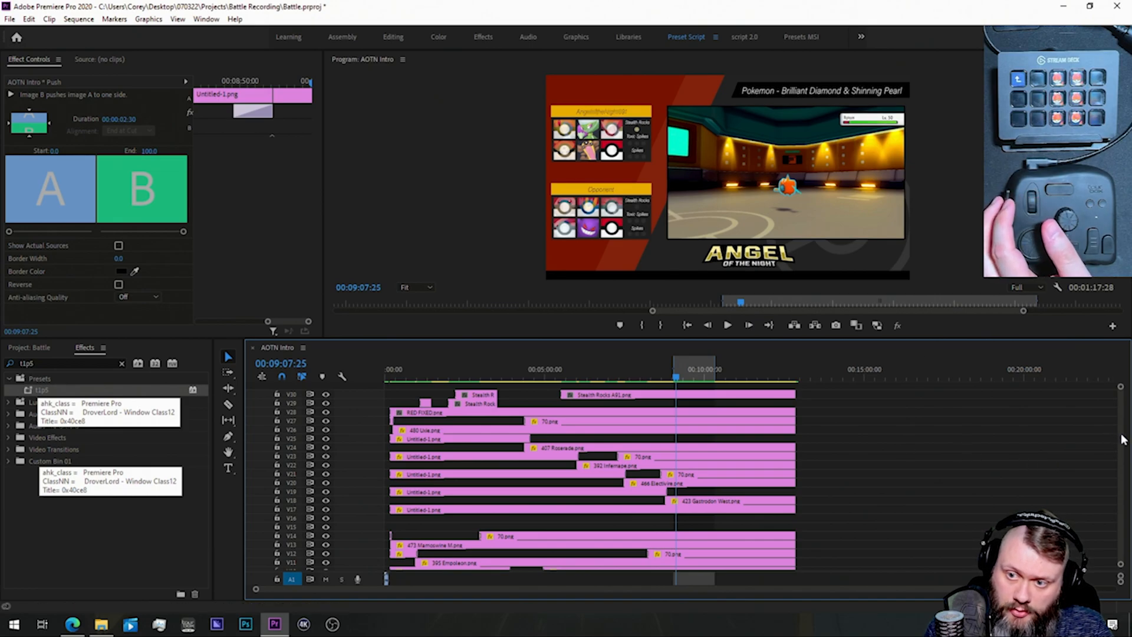
{"action": "scroll", "coordinate": [1120, 453], "scroll_direction": "down", "scroll_amount": 3}
{"action": "key", "text": "c"}
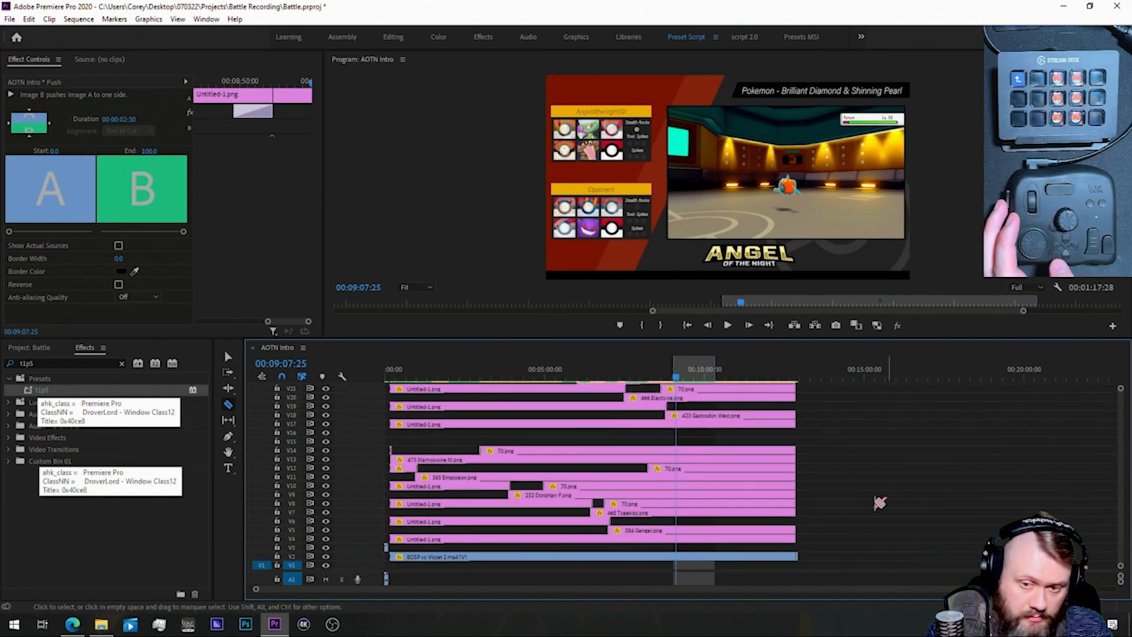
{"action": "left_click", "coordinate": [678, 538]}
{"action": "key", "text": "v"}
{"action": "left_click", "coordinate": [684, 540]}
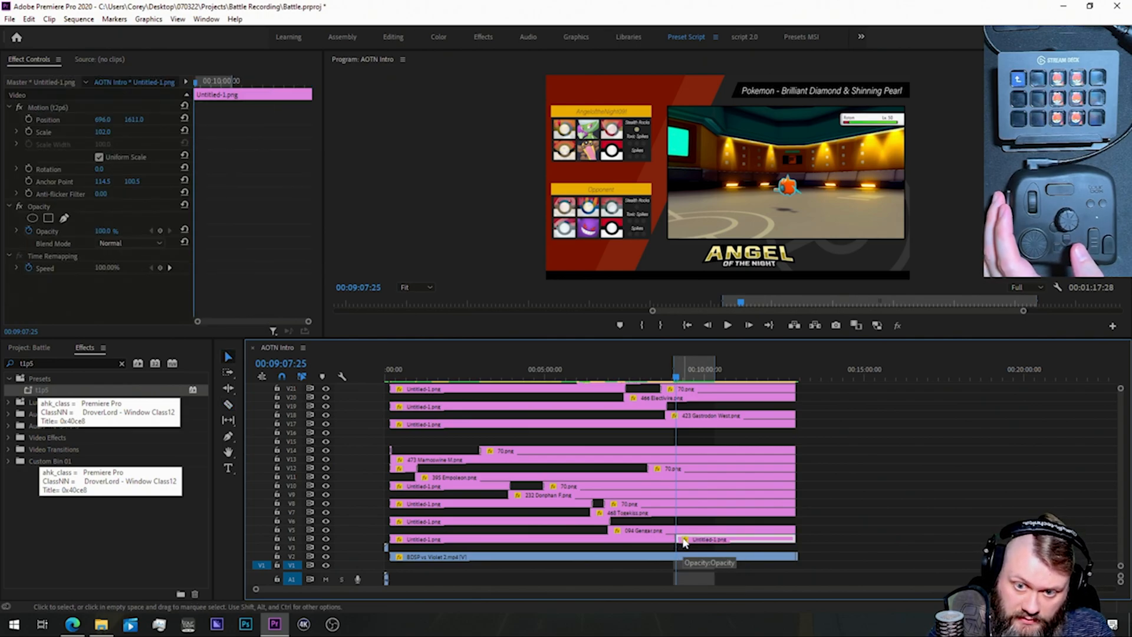
{"action": "key", "text": "Delete"}
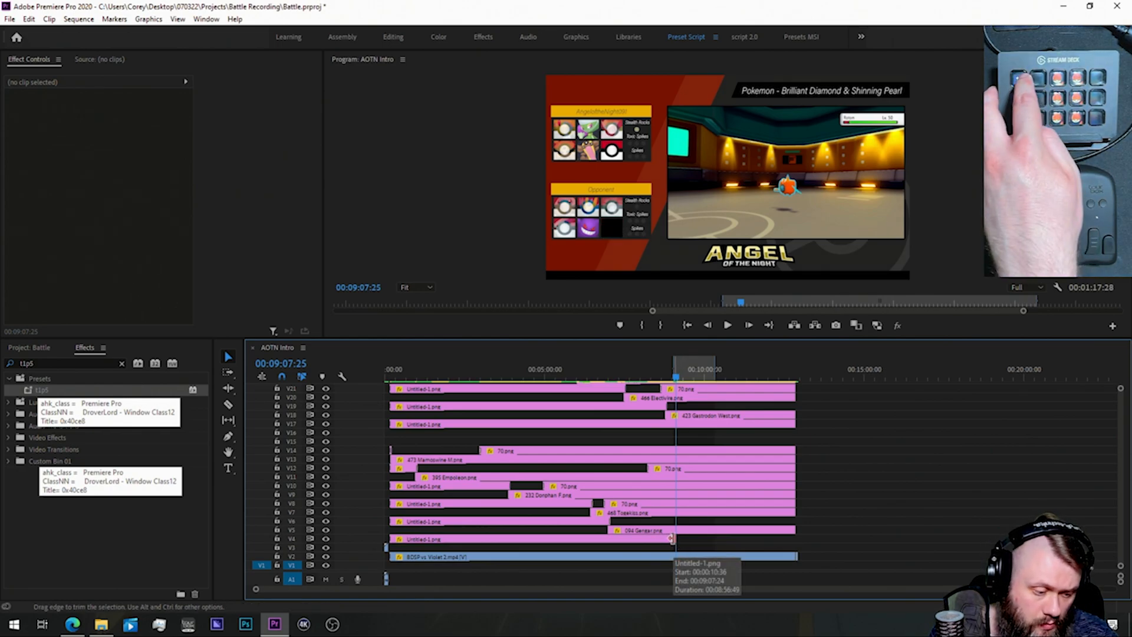
Step: Find the Push transition and apply it to the end of the shortened Untitled-1.png clip on V4
{"action": "key", "text": "shift+7"}
{"action": "key", "text": "shift+f"}
{"action": "type", "text": "push"}
{"action": "left_click_drag", "start_coordinate": [49, 461], "coordinate": [671, 538]}
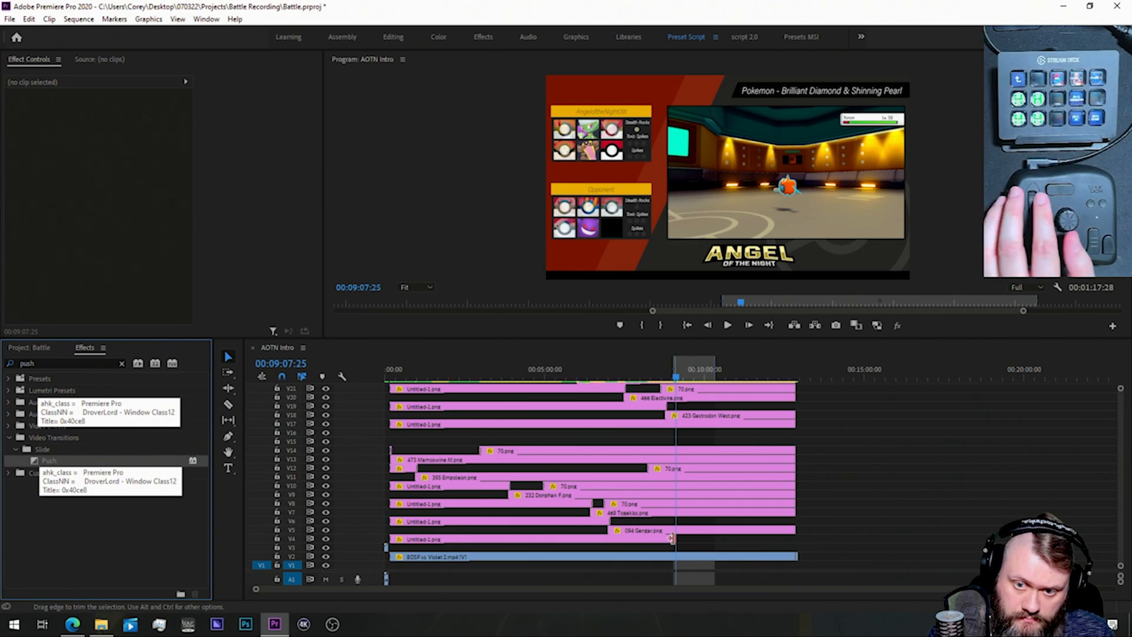
Step: Set the duration of the Push transition on the V4 Untitled-1.png clip to 00:00:02:30
{"action": "key", "text": "equal"}
{"action": "key", "text": "equal"}
{"action": "key", "text": "equal"}
{"action": "key", "text": "equal"}
{"action": "key", "text": "equal"}
{"action": "key", "text": "equal"}
{"action": "left_click", "coordinate": [743, 541]}
{"action": "left_click", "coordinate": [742, 541]}
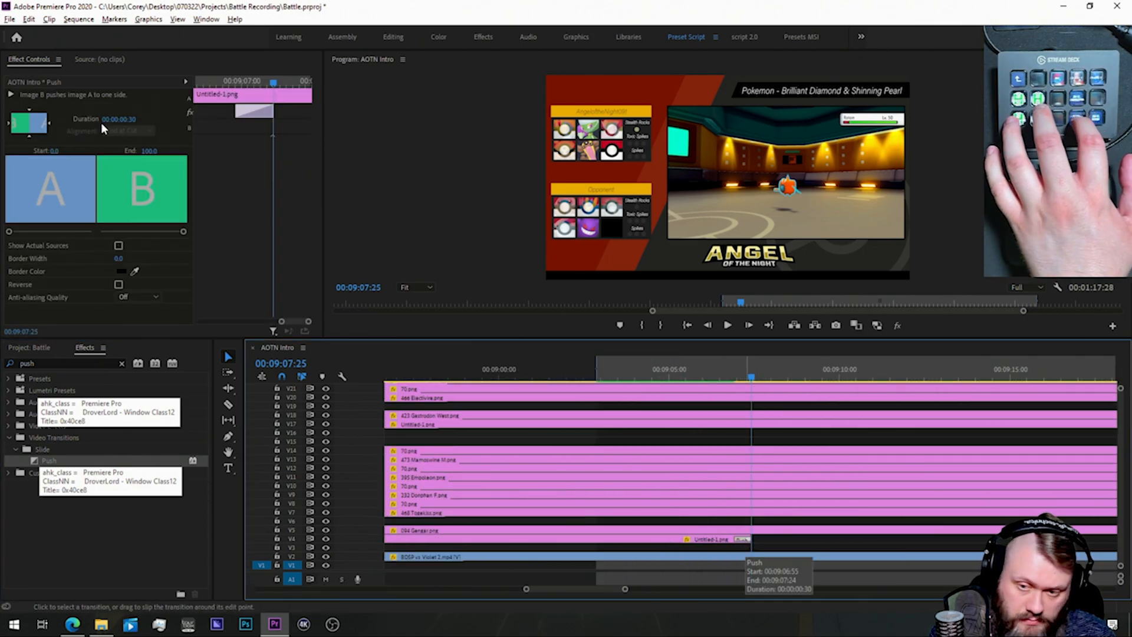
{"action": "left_click", "coordinate": [118, 119]}
{"action": "type", "text": "230"}
{"action": "key", "text": "Return"}
{"action": "left_click", "coordinate": [748, 539]}
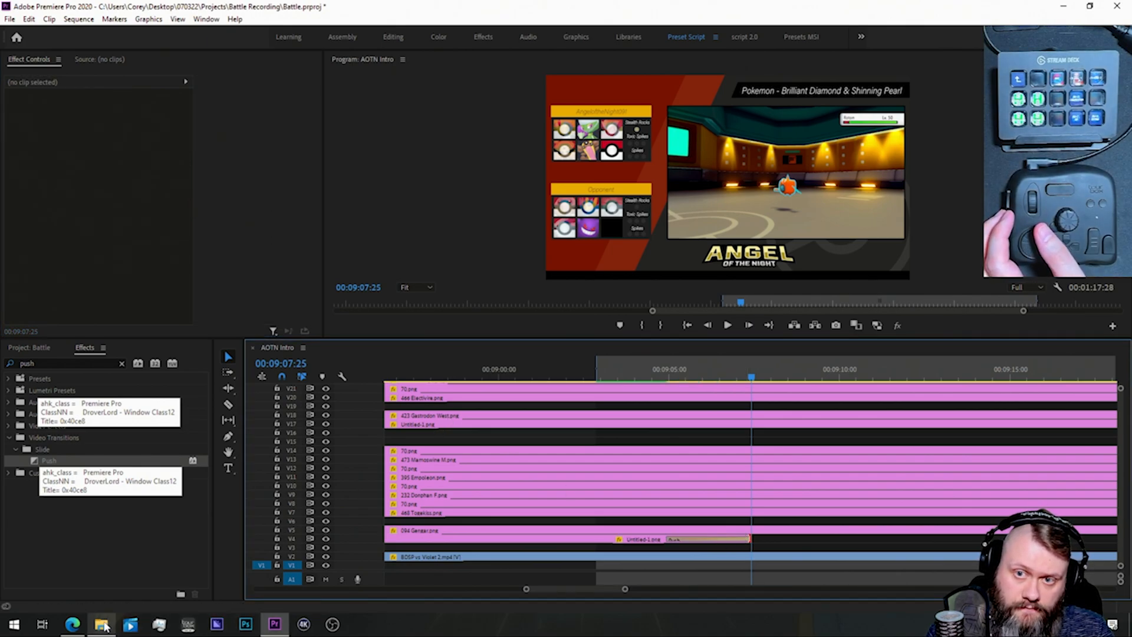
Step: Add 479 Rotom Wash.png from the Gen 4 image folder to V3, beginning just before the Push transition on V4
{"action": "left_click", "coordinate": [102, 626]}
{"action": "scroll", "coordinate": [526, 452], "scroll_direction": "down", "scroll_amount": 10}
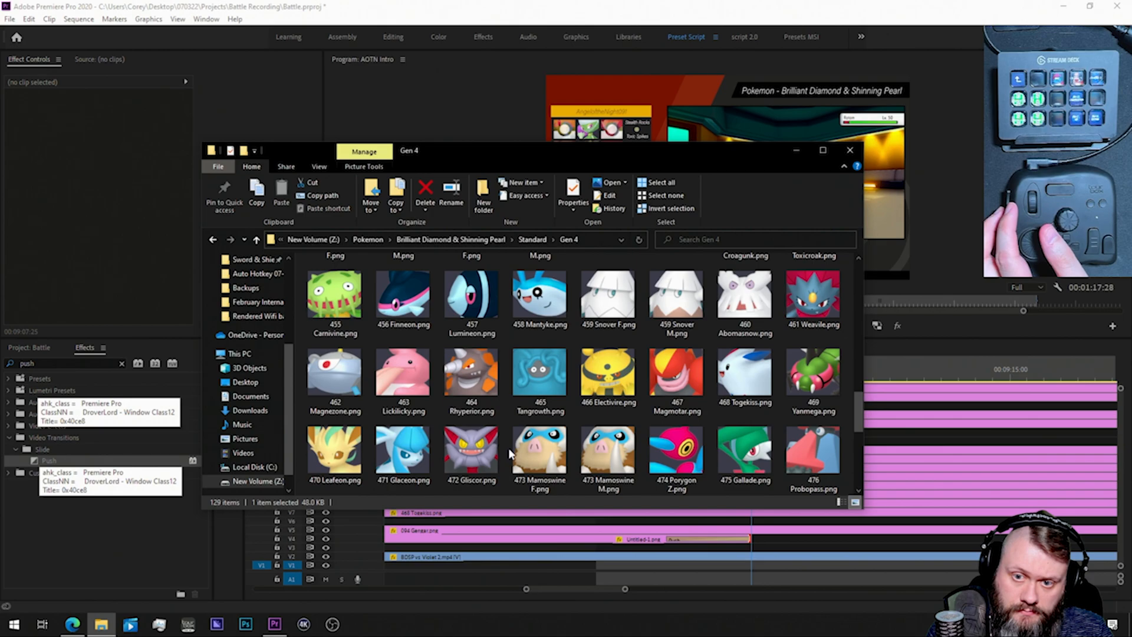
{"action": "left_click_drag", "start_coordinate": [813, 374], "coordinate": [654, 548]}
{"action": "left_click", "coordinate": [775, 549]}
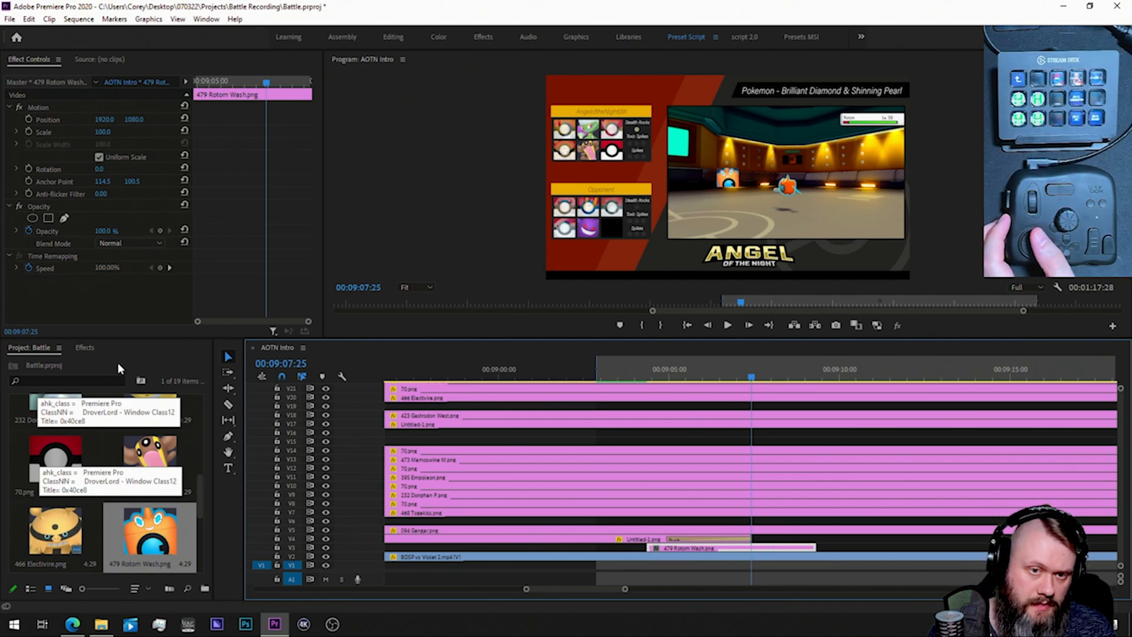
Step: Find the t2p6 position preset and apply it to the 479 Rotom Wash.png clip on V3
{"action": "left_click", "coordinate": [89, 352]}
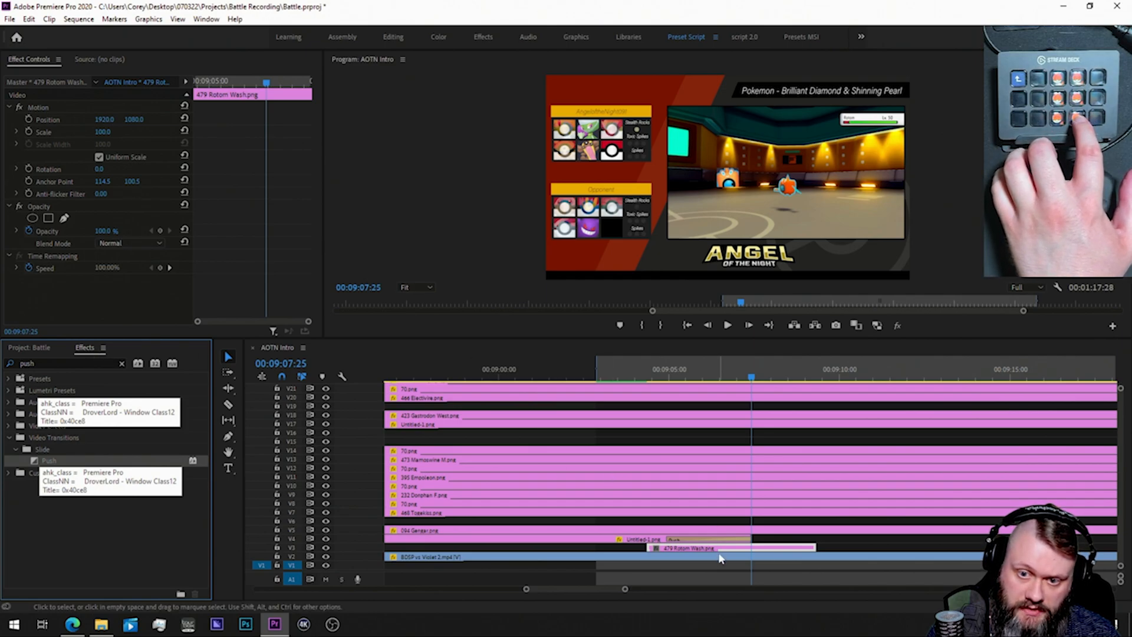
{"action": "key", "text": "shift+f"}
{"action": "type", "text": "t2p6"}
{"action": "left_click_drag", "start_coordinate": [28, 390], "coordinate": [719, 552]}
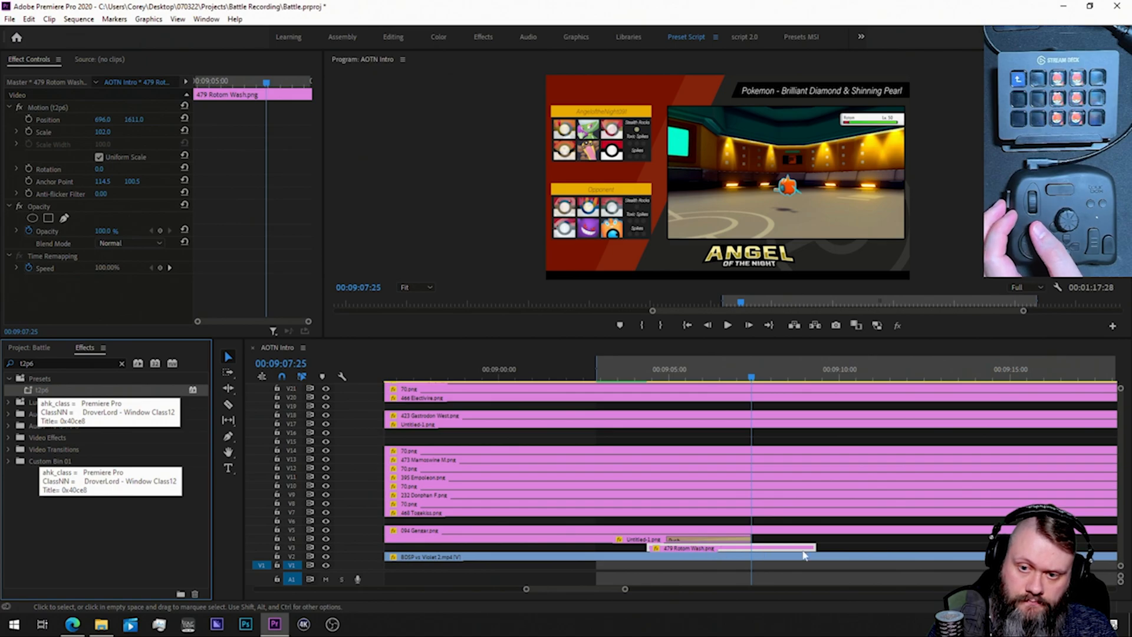
Step: Extend the end of the 479 Rotom Wash.png clip on V3 to match the end of the other overlay clips
{"action": "key", "text": "minus"}
{"action": "key", "text": "minus"}
{"action": "key", "text": "minus"}
{"action": "key", "text": "minus"}
{"action": "left_click_drag", "start_coordinate": [753, 548], "coordinate": [1020, 550]}
{"action": "key", "text": "minus"}
{"action": "key", "text": "minus"}
{"action": "left_click_drag", "start_coordinate": [747, 547], "coordinate": [796, 558]}
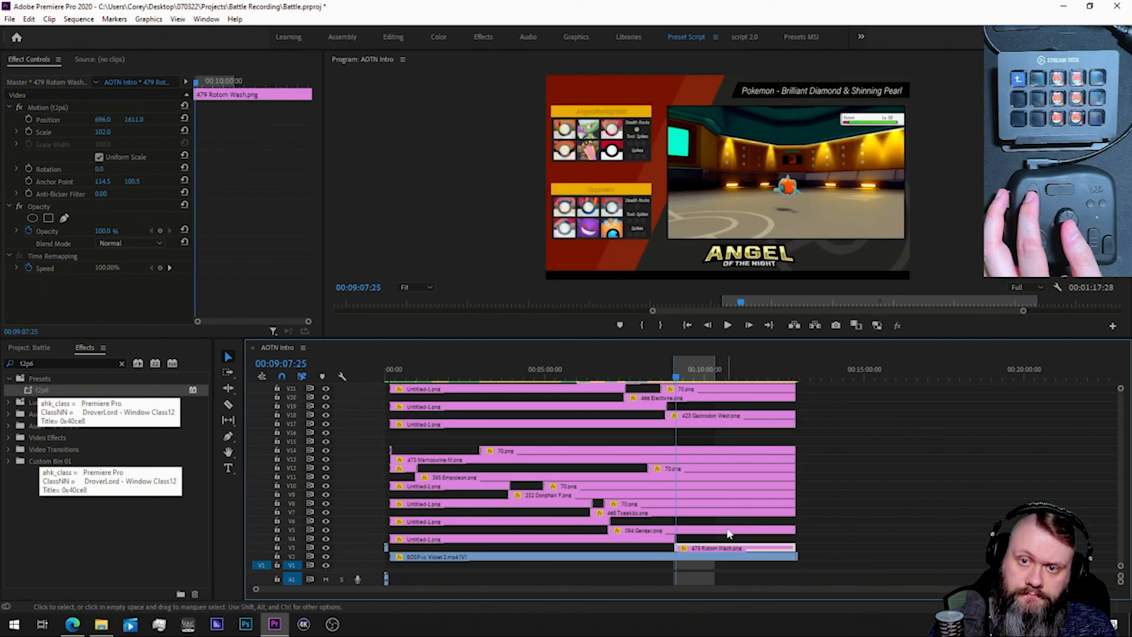
Step: Step through the footage from 00:09:07:25 to 00:09:13:41 to check the turn following the Rotom switch
{"action": "key", "text": "shift+Right"}
{"action": "key", "text": "shift+Right"}
{"action": "key", "text": "shift+Right"}
{"action": "key", "text": "shift+Right"}
{"action": "key", "text": "shift+Right"}
{"action": "key", "text": "shift+Right"}
{"action": "key", "text": "shift+Right"}
{"action": "key", "text": "shift+Right"}
{"action": "key", "text": "shift+Right"}
{"action": "key", "text": "shift+Right"}
{"action": "key", "text": "shift+Right"}
{"action": "key", "text": "shift+Right"}
{"action": "key", "text": "shift+Right"}
{"action": "key", "text": "shift+Right"}
{"action": "key", "text": "shift+Right"}
{"action": "key", "text": "shift+Right"}
{"action": "key", "text": "shift+Right"}
{"action": "key", "text": "shift+Right"}
{"action": "key", "text": "shift+Right"}
{"action": "key", "text": "shift+Right"}
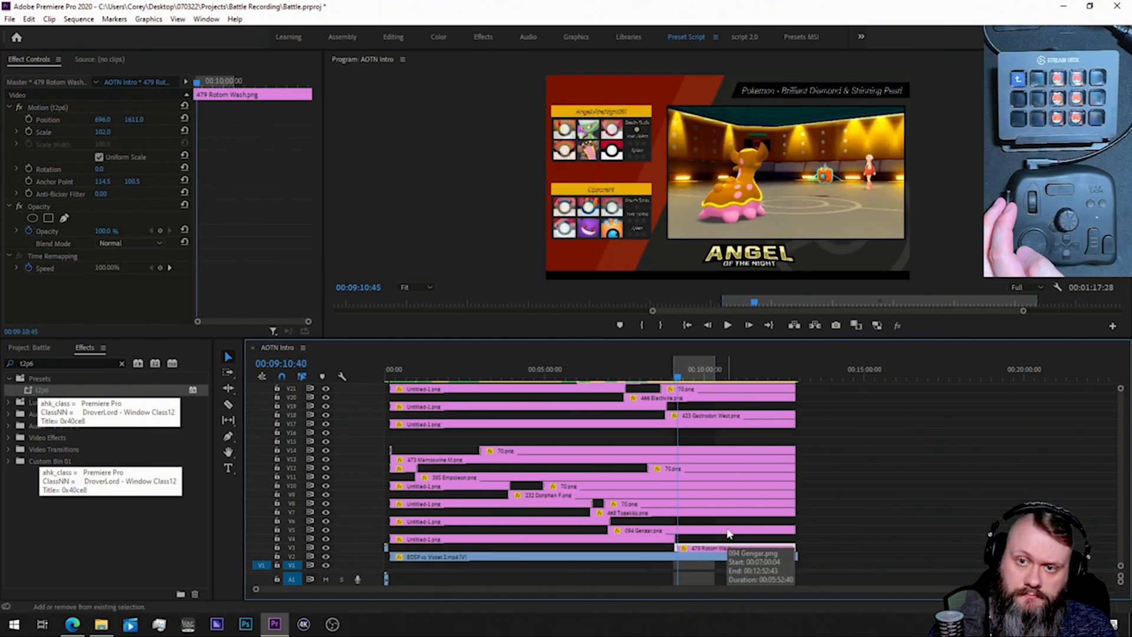
{"action": "key", "text": "shift+Right"}
{"action": "key", "text": "shift+Right"}
{"action": "key", "text": "shift+Right"}
{"action": "key", "text": "shift+Right"}
{"action": "key", "text": "shift+Right"}
{"action": "key", "text": "shift+Right"}
{"action": "key", "text": "shift+Right"}
{"action": "key", "text": "shift+Right"}
{"action": "key", "text": "shift+Right"}
{"action": "key", "text": "shift+Right"}
{"action": "key", "text": "shift+Right"}
{"action": "key", "text": "shift+Right"}
{"action": "key", "text": "shift+Right"}
{"action": "key", "text": "shift+Right"}
{"action": "key", "text": "shift+Right"}
{"action": "key", "text": "shift+Right"}
{"action": "key", "text": "shift+Right"}
{"action": "key", "text": "shift+Right"}
{"action": "key", "text": "shift+Right"}
{"action": "key", "text": "shift+Right"}
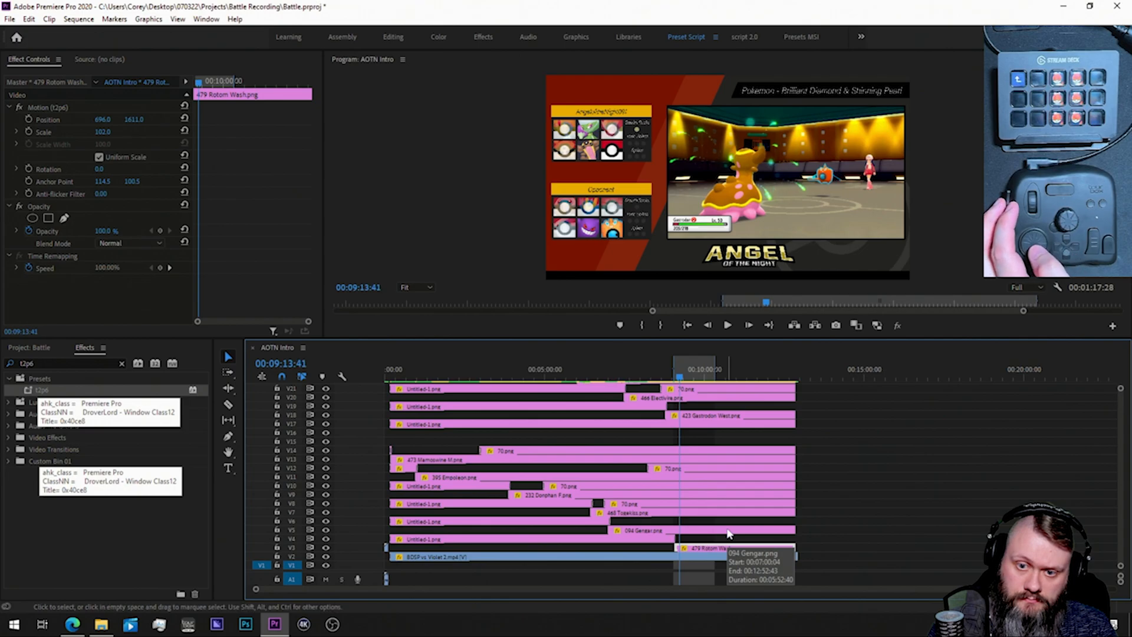
Step: Continue through the footage to about 00:09:21 and render the previews for the in-to-out range
{"action": "key", "text": "equal"}
{"action": "key", "text": "equal"}
{"action": "key", "text": "equal"}
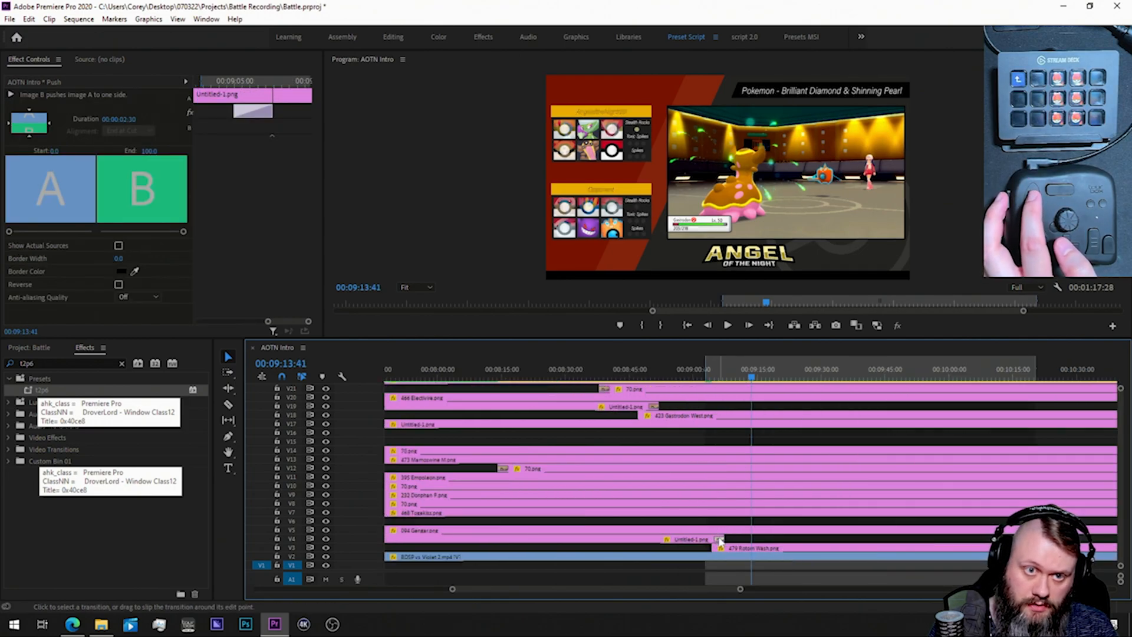
{"action": "left_click", "coordinate": [744, 376]}
{"action": "key", "text": "shift+Right"}
{"action": "key", "text": "shift+Right"}
{"action": "key", "text": "shift+Right"}
{"action": "key", "text": "shift+Right"}
{"action": "key", "text": "shift+Right"}
{"action": "key", "text": "shift+Right"}
{"action": "key", "text": "shift+Right"}
{"action": "key", "text": "shift+Right"}
{"action": "key", "text": "shift+Right"}
{"action": "key", "text": "shift+Right"}
{"action": "key", "text": "shift+Right"}
{"action": "key", "text": "shift+Right"}
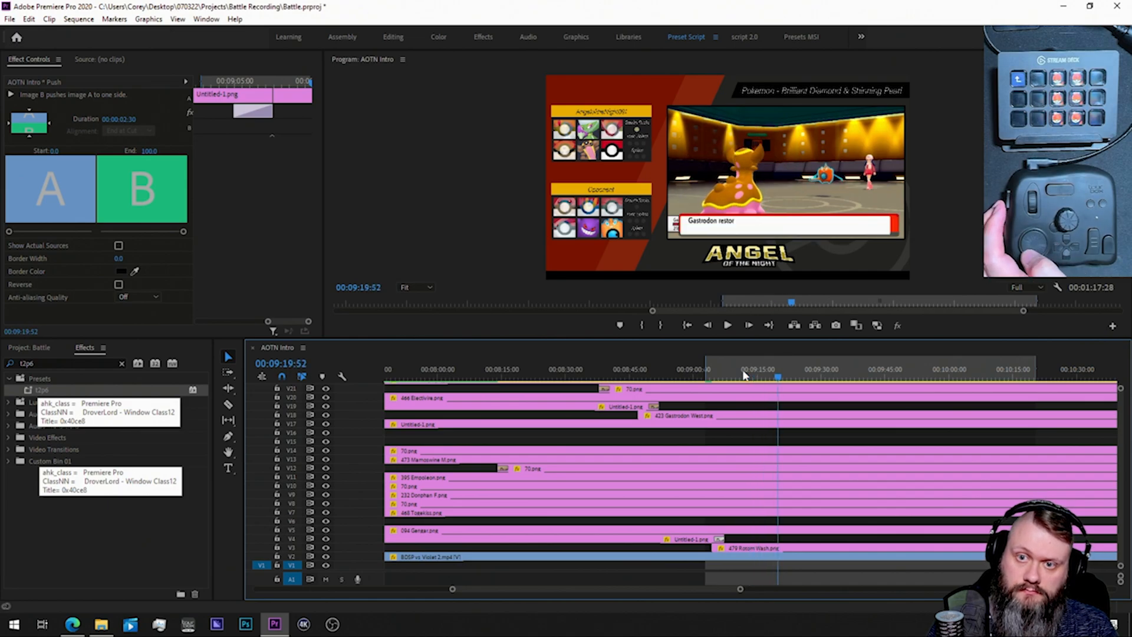
{"action": "key", "text": "Return"}
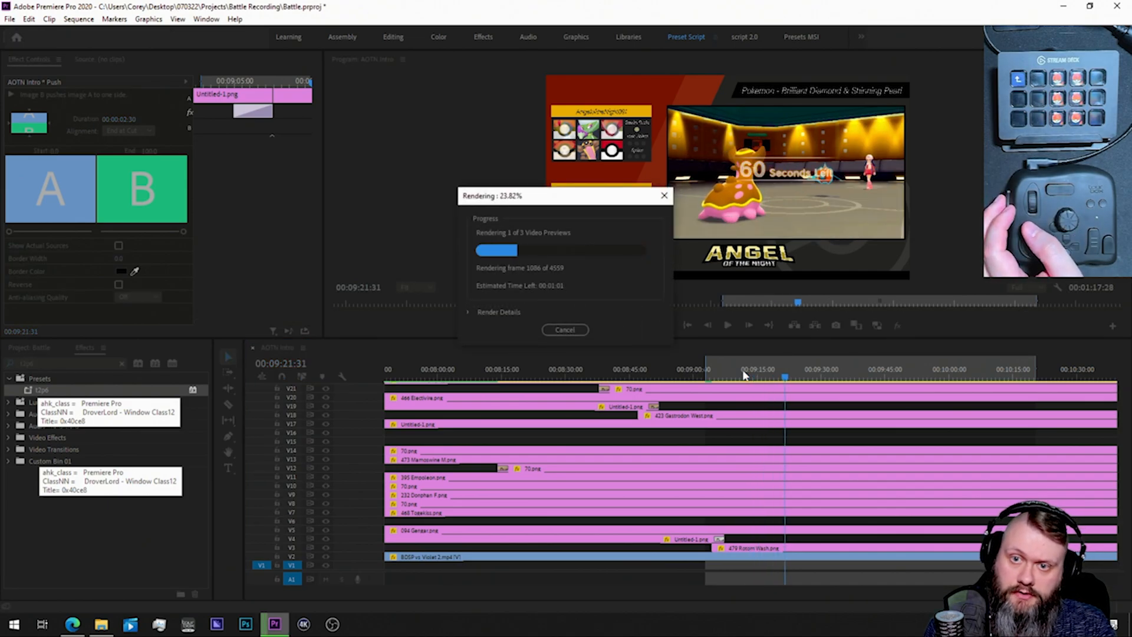
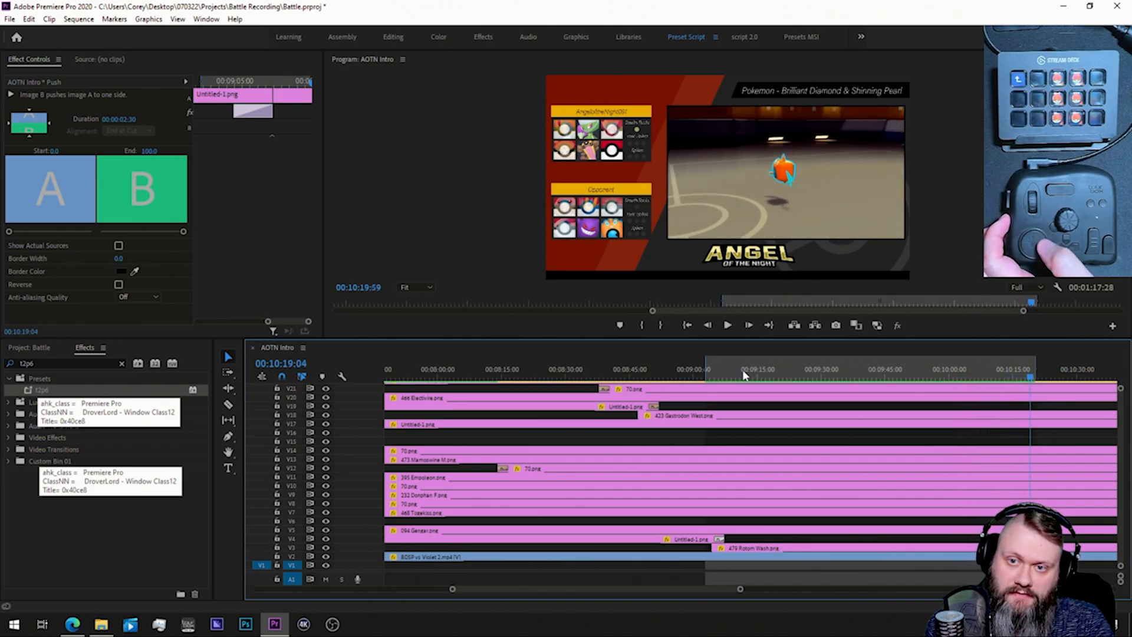
Step: Step back through the footage from 00:10:19:04 to about 00:10:17:45 to check the opponent's withdrawal
{"action": "key", "text": "shift+Left"}
{"action": "key", "text": "shift+Left"}
{"action": "key", "text": "shift+Left"}
{"action": "key", "text": "shift+Left"}
{"action": "key", "text": "shift+Left"}
{"action": "key", "text": "shift+Left"}
{"action": "key", "text": "shift+Left"}
{"action": "key", "text": "shift+Left"}
{"action": "key", "text": "shift+Left"}
{"action": "key", "text": "shift+Left"}
{"action": "key", "text": "shift+Left"}
{"action": "key", "text": "shift+Left"}
{"action": "key", "text": "shift+Left"}
{"action": "key", "text": "shift+Left"}
{"action": "key", "text": "shift+Left"}
{"action": "key", "text": "shift+Left"}
{"action": "key", "text": "shift+Left"}
{"action": "key", "text": "shift+Left"}
{"action": "key", "text": "shift+Left"}
{"action": "key", "text": "shift+Left"}
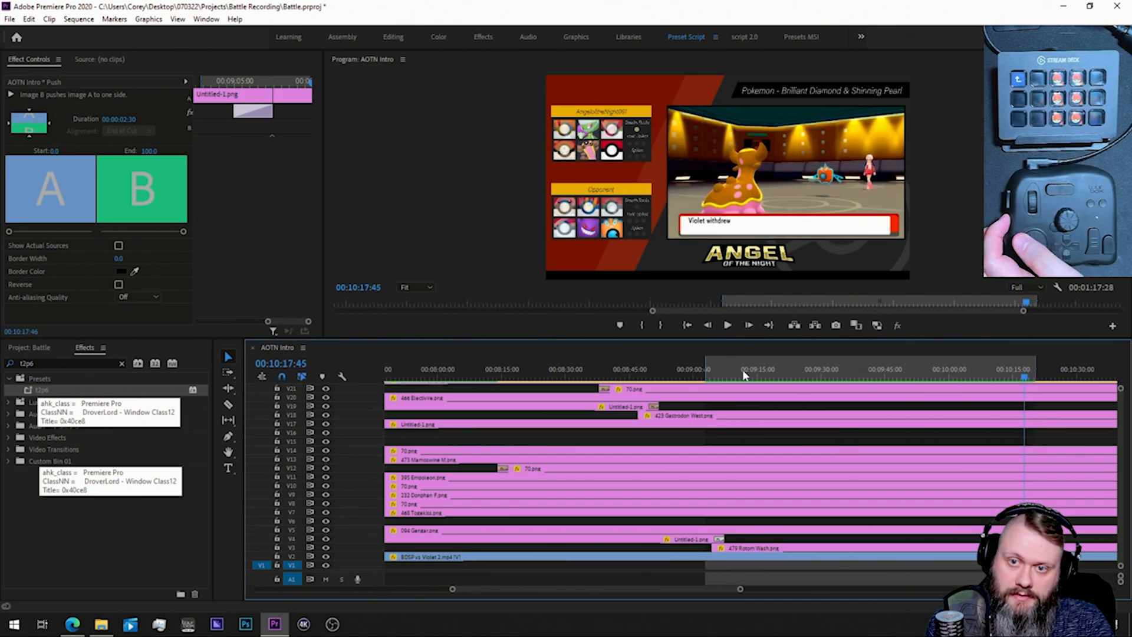
Step: Play the footage fast forward to about 00:10:52, and shuttle back to about 00:10:49:39 to review Gengar's attack on Gastrodon
{"action": "key", "text": "l"}
{"action": "key", "text": "l"}
{"action": "key", "text": "l"}
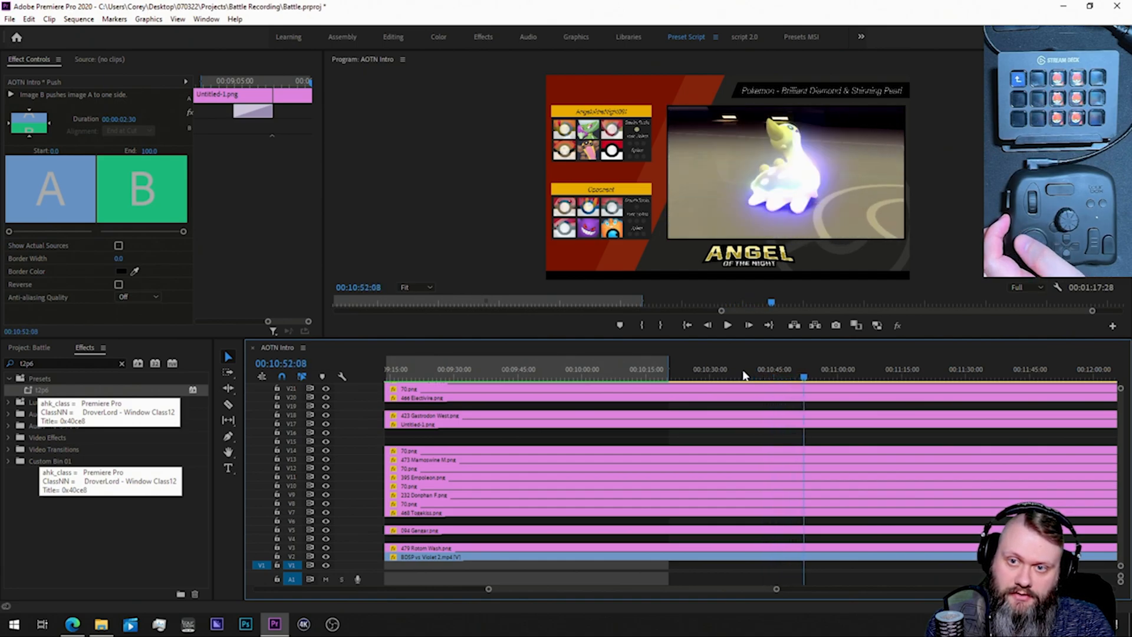
{"action": "key", "text": "j"}
{"action": "key", "text": "j"}
{"action": "key", "text": "j"}
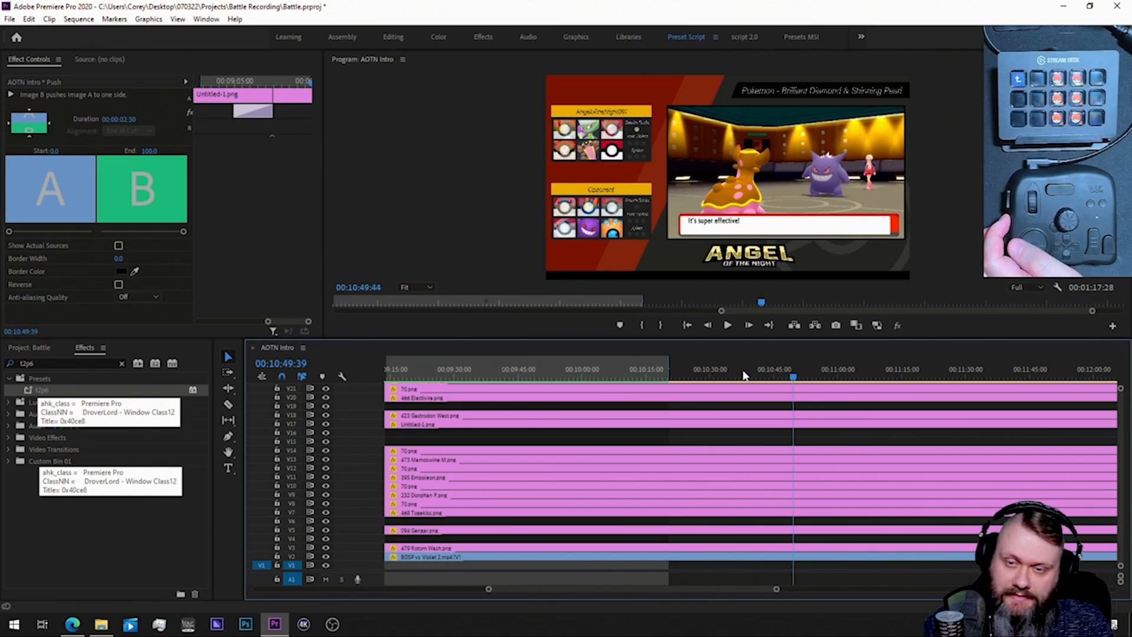
Step: Step back through the footage to about 00:10:46:19 to find where Gengar's attack animation begins
{"action": "key", "text": "Right"}
{"action": "key", "text": "Right"}
{"action": "key", "text": "Right"}
{"action": "key", "text": "Right"}
{"action": "key", "text": "Right"}
{"action": "key", "text": "Right"}
{"action": "key", "text": "Right"}
{"action": "key", "text": "Right"}
{"action": "key", "text": "Right"}
{"action": "key", "text": "Right"}
{"action": "key", "text": "Right"}
{"action": "key", "text": "Right"}
{"action": "key", "text": "Right"}
{"action": "key", "text": "Right"}
{"action": "key", "text": "Right"}
{"action": "key", "text": "Right"}
{"action": "key", "text": "Right"}
{"action": "key", "text": "Right"}
{"action": "key", "text": "Right"}
{"action": "key", "text": "Right"}
{"action": "key", "text": "Left"}
{"action": "key", "text": "Left"}
{"action": "key", "text": "Left"}
{"action": "key", "text": "Left"}
{"action": "key", "text": "Left"}
{"action": "key", "text": "Left"}
{"action": "key", "text": "Left"}
{"action": "key", "text": "Left"}
{"action": "key", "text": "Left"}
{"action": "key", "text": "Left"}
{"action": "key", "text": "Left"}
{"action": "key", "text": "Left"}
{"action": "key", "text": "Left"}
{"action": "key", "text": "Left"}
{"action": "key", "text": "Left"}
{"action": "key", "text": "Left"}
{"action": "key", "text": "Left"}
{"action": "key", "text": "Left"}
{"action": "key", "text": "Left"}
{"action": "key", "text": "Left"}
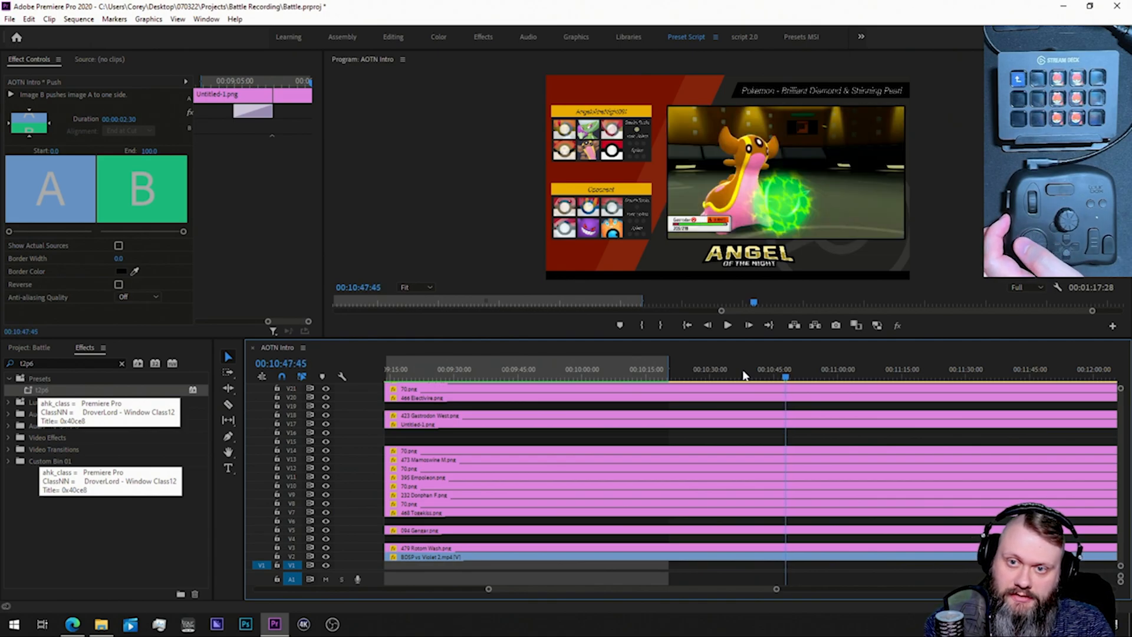
{"action": "key", "text": "Left"}
{"action": "key", "text": "Left"}
{"action": "key", "text": "Left"}
{"action": "key", "text": "Left"}
{"action": "key", "text": "Left"}
{"action": "key", "text": "Left"}
{"action": "key", "text": "Left"}
{"action": "key", "text": "Left"}
{"action": "key", "text": "Left"}
{"action": "key", "text": "Left"}
{"action": "key", "text": "Left"}
{"action": "key", "text": "Left"}
{"action": "key", "text": "Left"}
{"action": "key", "text": "Left"}
{"action": "key", "text": "Left"}
{"action": "key", "text": "Left"}
{"action": "key", "text": "Left"}
{"action": "key", "text": "Left"}
{"action": "key", "text": "Left"}
{"action": "key", "text": "Left"}
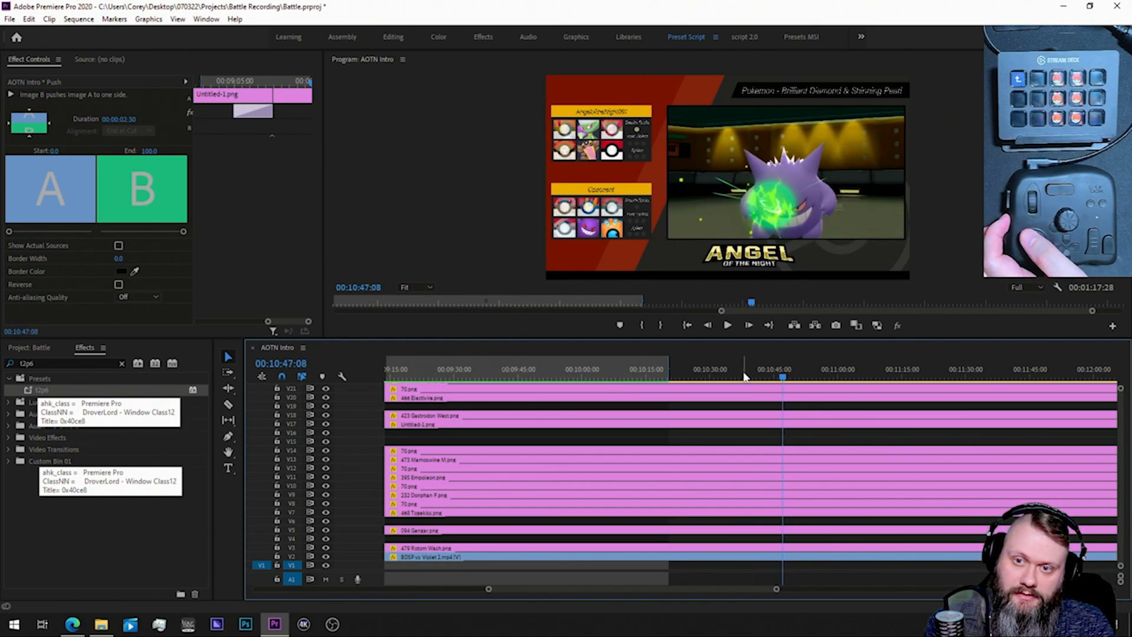
{"action": "key", "text": "Left"}
{"action": "key", "text": "Left"}
{"action": "key", "text": "Left"}
{"action": "key", "text": "Left"}
{"action": "key", "text": "Left"}
{"action": "key", "text": "Left"}
{"action": "key", "text": "Left"}
{"action": "key", "text": "Left"}
{"action": "key", "text": "Left"}
{"action": "key", "text": "Left"}
{"action": "key", "text": "Left"}
{"action": "key", "text": "Left"}
{"action": "key", "text": "Left"}
{"action": "key", "text": "Left"}
{"action": "key", "text": "Left"}
{"action": "key", "text": "Left"}
{"action": "key", "text": "Left"}
{"action": "key", "text": "Left"}
{"action": "key", "text": "Left"}
{"action": "key", "text": "Left"}
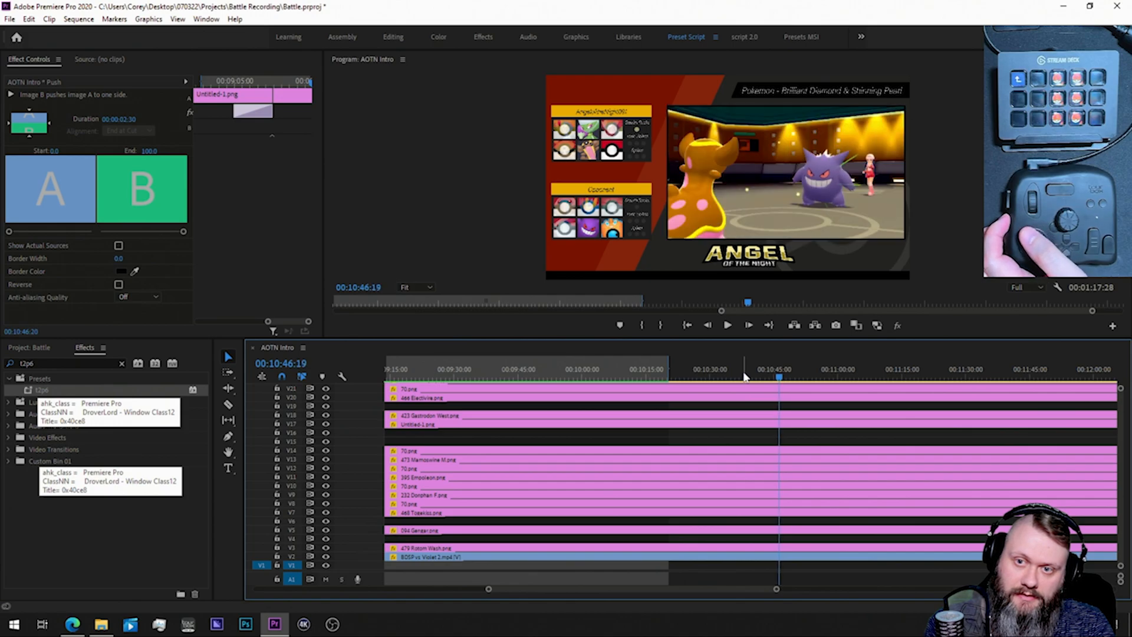
Step: Step forward through the footage to about 00:10:47:06 to examine Gengar's attack animation
{"action": "key", "text": "Right"}
{"action": "key", "text": "Right"}
{"action": "key", "text": "Right"}
{"action": "key", "text": "Right"}
{"action": "key", "text": "Right"}
{"action": "key", "text": "Right"}
{"action": "key", "text": "Right"}
{"action": "key", "text": "Right"}
{"action": "key", "text": "Right"}
{"action": "key", "text": "Right"}
{"action": "key", "text": "Right"}
{"action": "key", "text": "Right"}
{"action": "key", "text": "Right"}
{"action": "key", "text": "Right"}
{"action": "key", "text": "Right"}
{"action": "key", "text": "Right"}
{"action": "key", "text": "Right"}
{"action": "key", "text": "Right"}
{"action": "key", "text": "Right"}
{"action": "key", "text": "Right"}
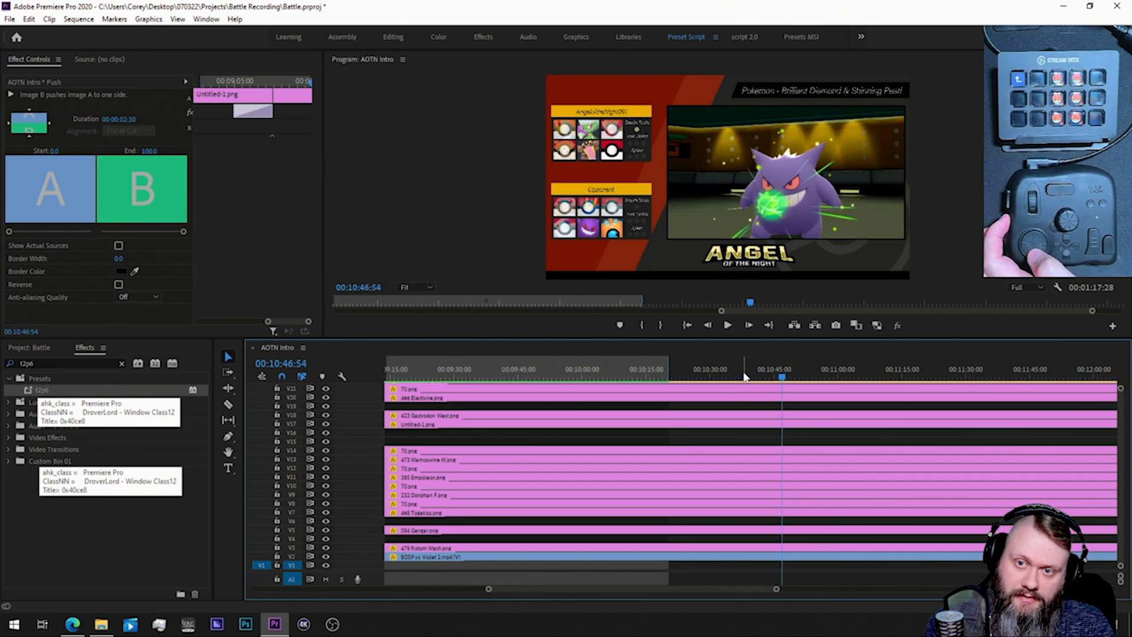
{"action": "key", "text": "Right"}
{"action": "key", "text": "Right"}
{"action": "key", "text": "Right"}
{"action": "key", "text": "Right"}
{"action": "key", "text": "Right"}
{"action": "key", "text": "Right"}
{"action": "key", "text": "Right"}
{"action": "key", "text": "Right"}
{"action": "key", "text": "Right"}
{"action": "key", "text": "Right"}
{"action": "key", "text": "Right"}
{"action": "key", "text": "Right"}
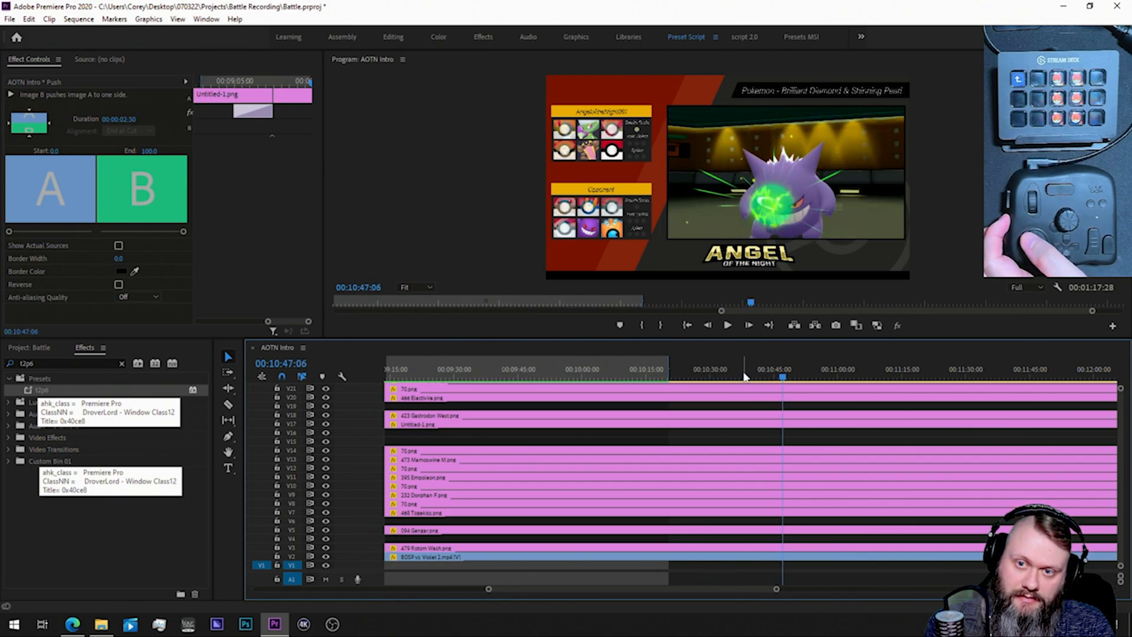
Step: Step back through the footage to about 00:10:46:28 to recheck the start of Gengar's attack
{"action": "key", "text": "Left"}
{"action": "key", "text": "Left"}
{"action": "key", "text": "Left"}
{"action": "key", "text": "Left"}
{"action": "key", "text": "Left"}
{"action": "key", "text": "Left"}
{"action": "key", "text": "Left"}
{"action": "key", "text": "Left"}
{"action": "key", "text": "Left"}
{"action": "key", "text": "Left"}
{"action": "key", "text": "Left"}
{"action": "key", "text": "Left"}
{"action": "key", "text": "Left"}
{"action": "key", "text": "Left"}
{"action": "key", "text": "Left"}
{"action": "key", "text": "Left"}
{"action": "key", "text": "Left"}
{"action": "key", "text": "Left"}
{"action": "key", "text": "Left"}
{"action": "key", "text": "Left"}
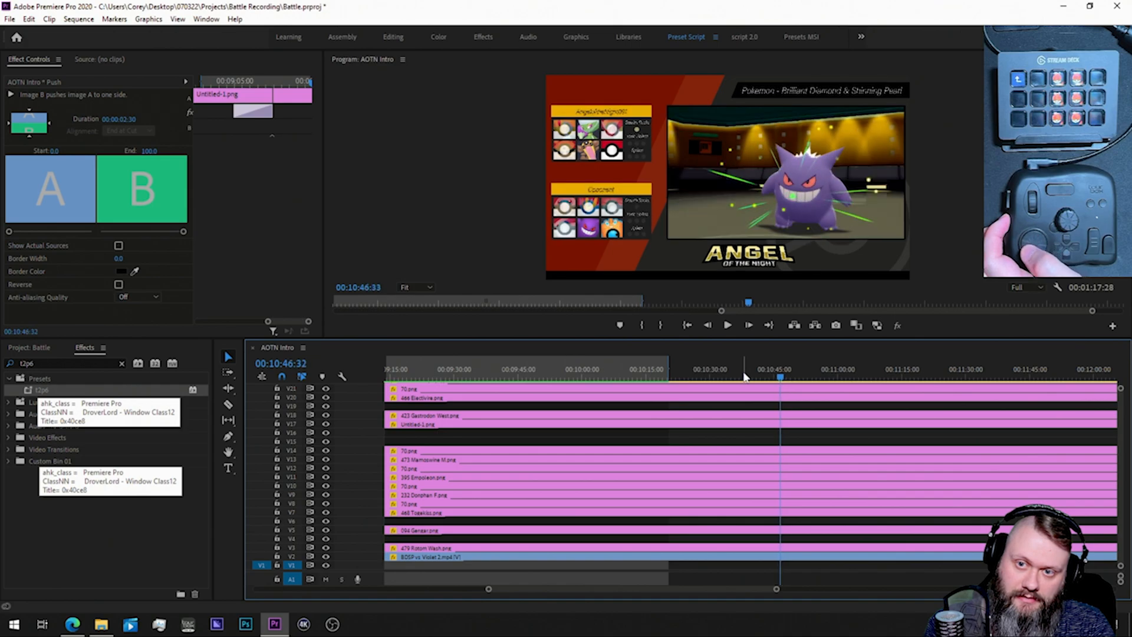
Step: Advance the playhead to 00:10:50:33, at the "Gastrodon fainted!" message
{"action": "key", "text": "shift+Right"}
{"action": "key", "text": "shift+Right"}
{"action": "key", "text": "shift+Right"}
{"action": "key", "text": "shift+Right"}
{"action": "key", "text": "shift+Right"}
{"action": "key", "text": "shift+Right"}
{"action": "key", "text": "shift+Right"}
{"action": "key", "text": "shift+Right"}
{"action": "key", "text": "shift+Right"}
{"action": "key", "text": "shift+Right"}
{"action": "key", "text": "shift+Right"}
{"action": "key", "text": "shift+Right"}
{"action": "key", "text": "shift+Right"}
{"action": "key", "text": "shift+Right"}
{"action": "key", "text": "shift+Right"}
{"action": "key", "text": "shift+Right"}
{"action": "key", "text": "shift+Right"}
{"action": "key", "text": "shift+Right"}
{"action": "key", "text": "shift+Right"}
{"action": "key", "text": "shift+Right"}
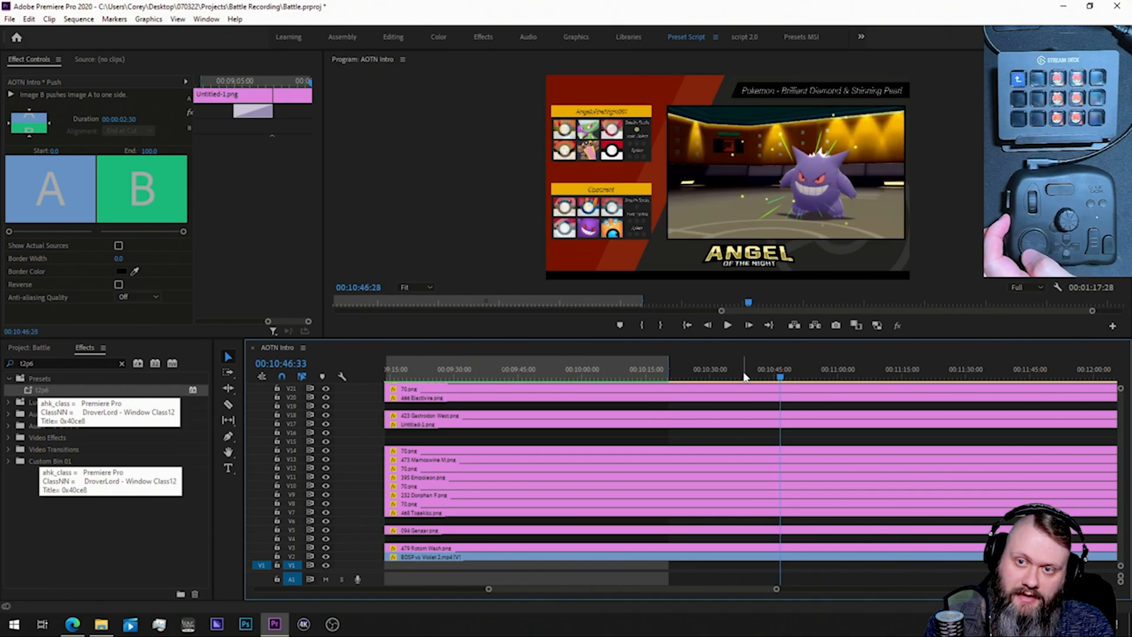
{"action": "key", "text": "Right"}
{"action": "key", "text": "Right"}
{"action": "key", "text": "Right"}
{"action": "key", "text": "Right"}
{"action": "key", "text": "Right"}
{"action": "key", "text": "Right"}
{"action": "key", "text": "Right"}
{"action": "key", "text": "Right"}
{"action": "key", "text": "Right"}
{"action": "key", "text": "Right"}
{"action": "key", "text": "Right"}
{"action": "key", "text": "Right"}
{"action": "key", "text": "Right"}
{"action": "key", "text": "Right"}
{"action": "key", "text": "Right"}
{"action": "key", "text": "Right"}
{"action": "key", "text": "Right"}
{"action": "key", "text": "Right"}
{"action": "key", "text": "Right"}
{"action": "key", "text": "Right"}
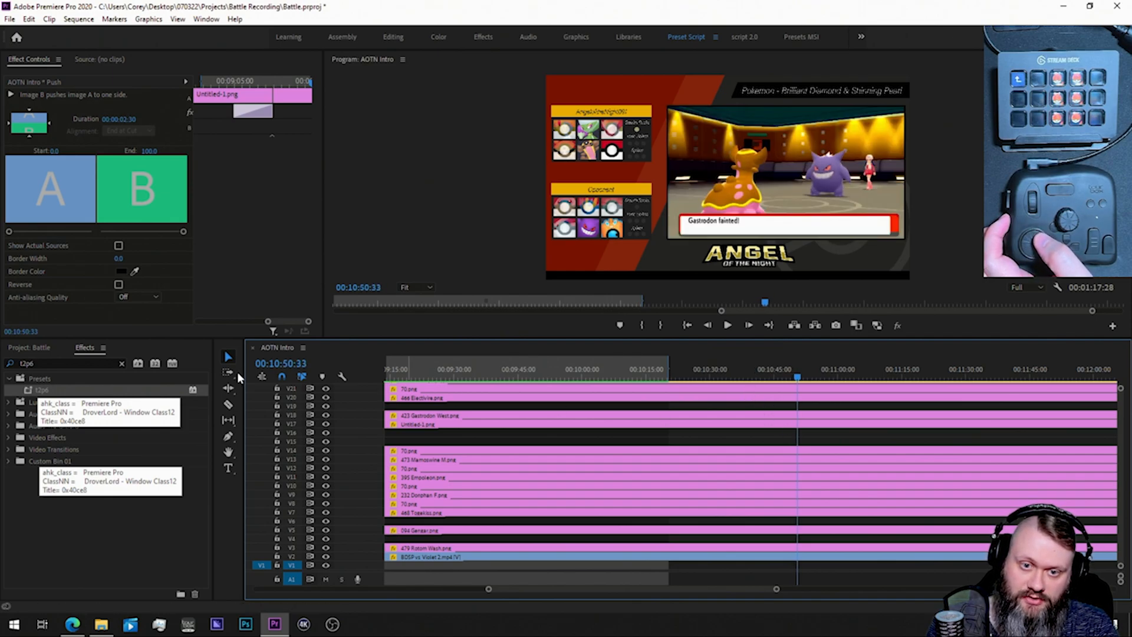
Step: Place the Poké Ball image 70.png on track V19 at 00:10:50:33
{"action": "left_click", "coordinate": [37, 348]}
{"action": "left_click_drag", "start_coordinate": [52, 461], "coordinate": [806, 409]}
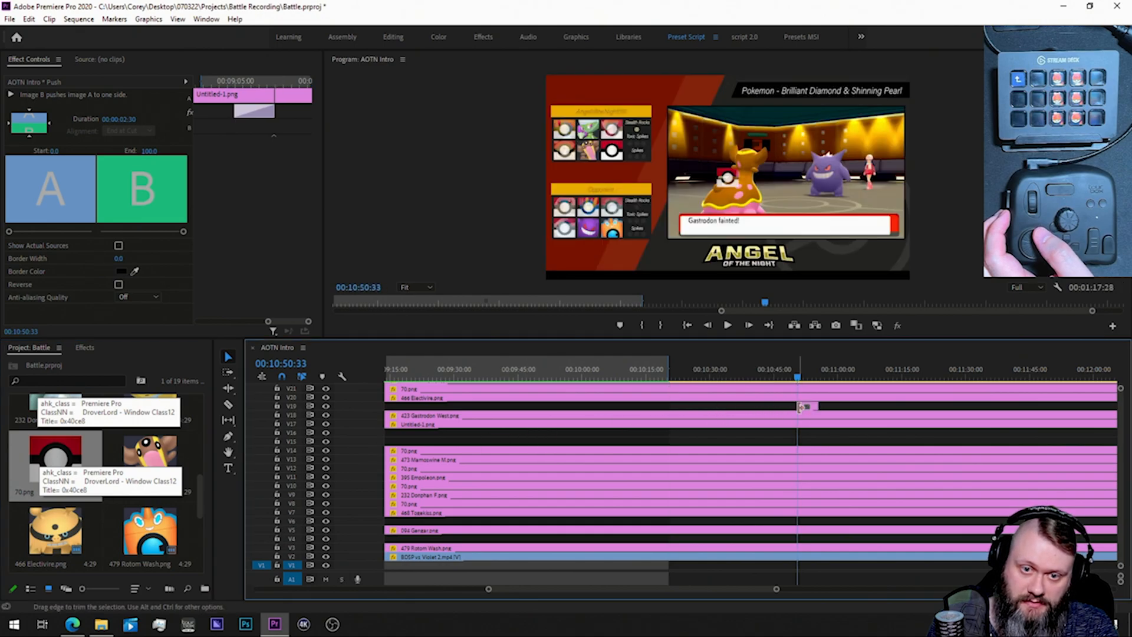
{"action": "left_click", "coordinate": [808, 408]}
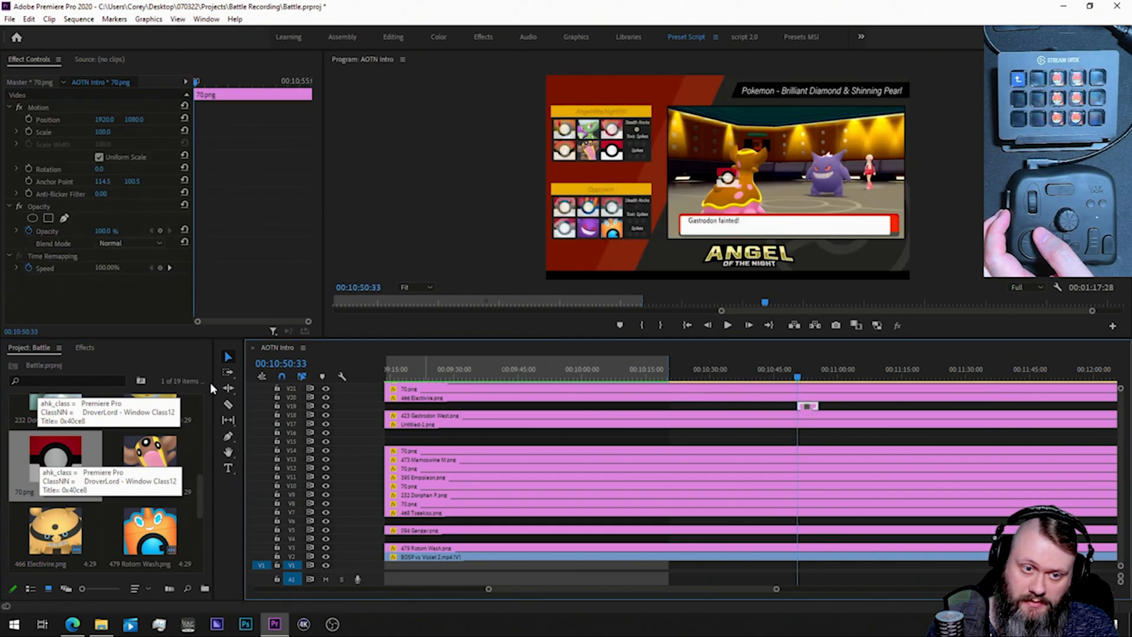
Step: Find the t1p5 position preset and apply it to the new 70.png clip on V19
{"action": "left_click", "coordinate": [89, 347]}
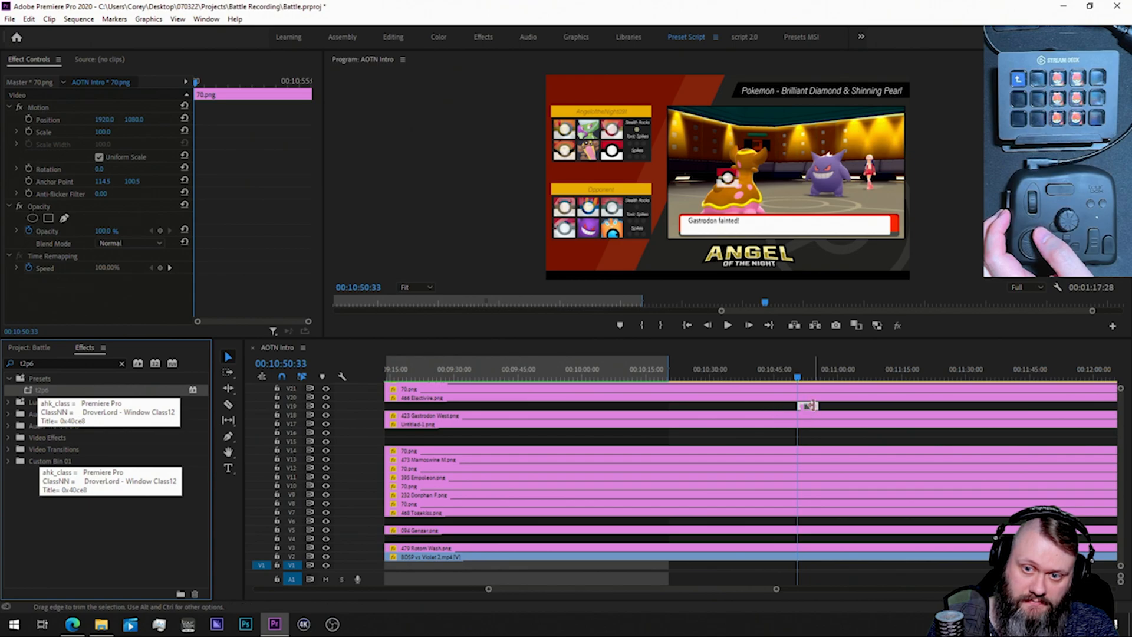
{"action": "left_click", "coordinate": [814, 406]}
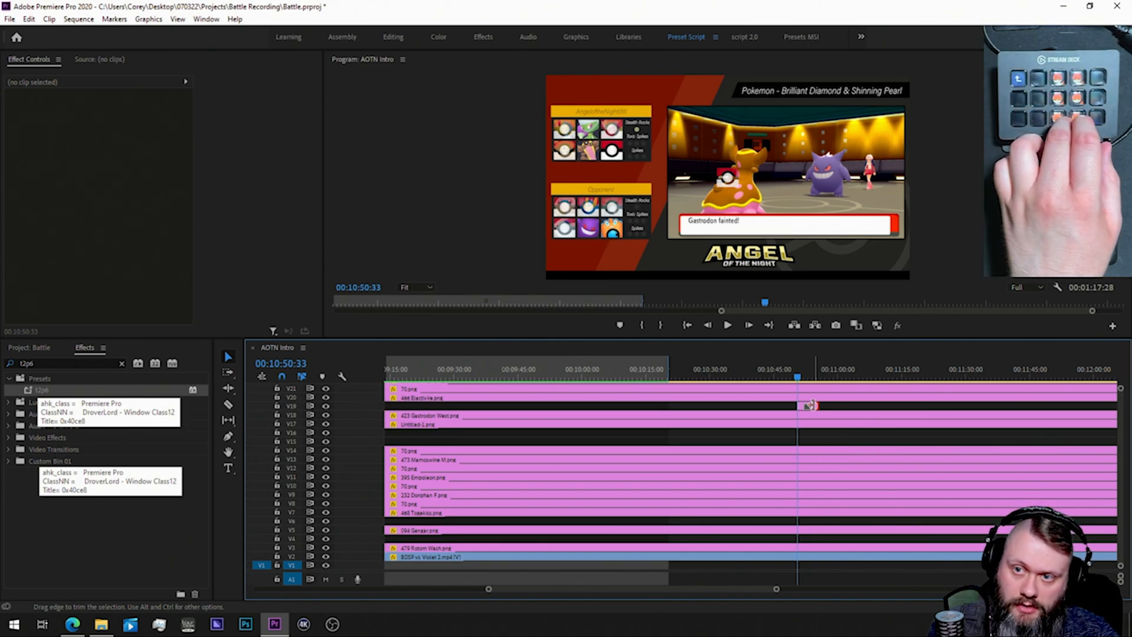
{"action": "left_click", "coordinate": [28, 363]}
{"action": "key", "text": "ctrl+a"}
{"action": "type", "text": "t1p5"}
{"action": "left_click", "coordinate": [81, 513]}
{"action": "left_click_drag", "start_coordinate": [30, 390], "coordinate": [812, 406]}
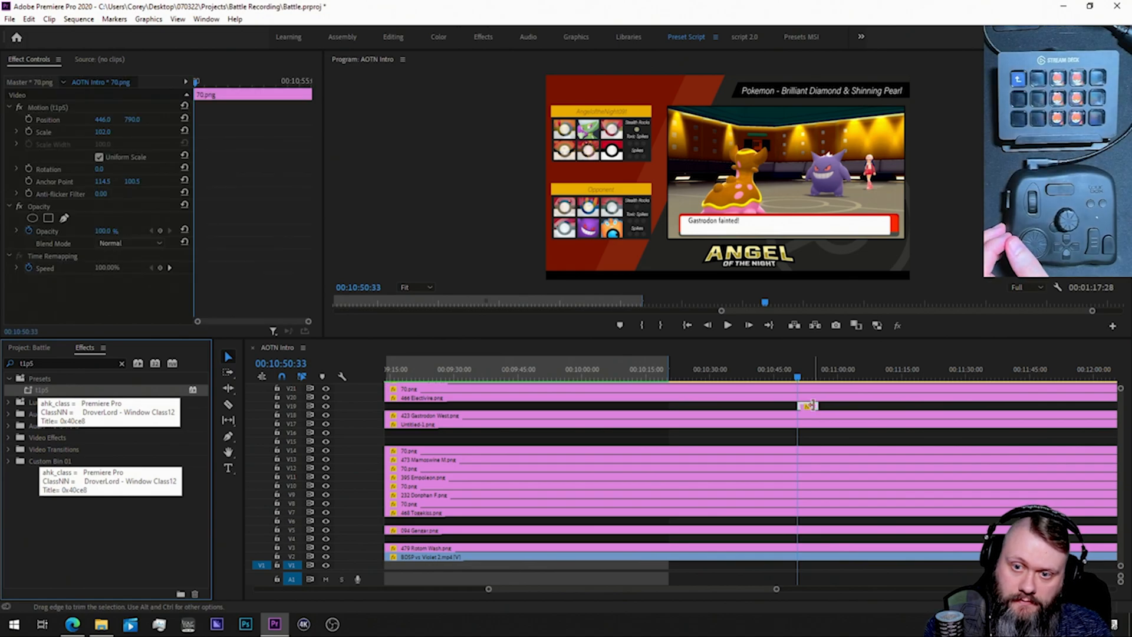
Step: Find the Push transition and add it to the start of the 70.png clip on V19
{"action": "left_click", "coordinate": [802, 406]}
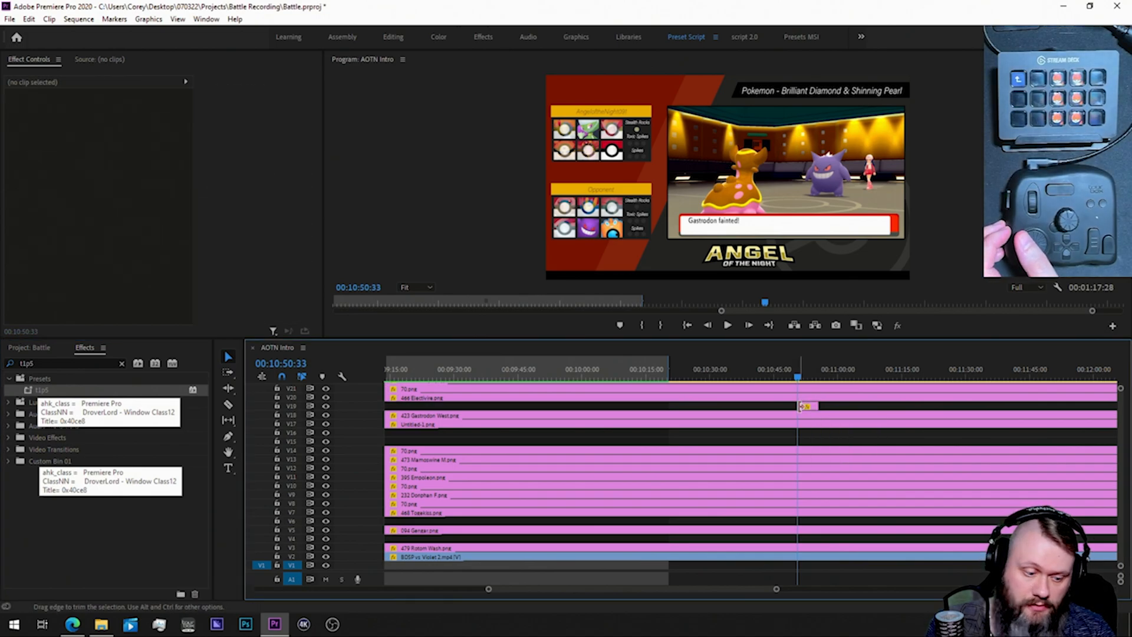
{"action": "left_click", "coordinate": [26, 363]}
{"action": "key", "text": "ctrl+a"}
{"action": "type", "text": "push"}
{"action": "left_click", "coordinate": [82, 583]}
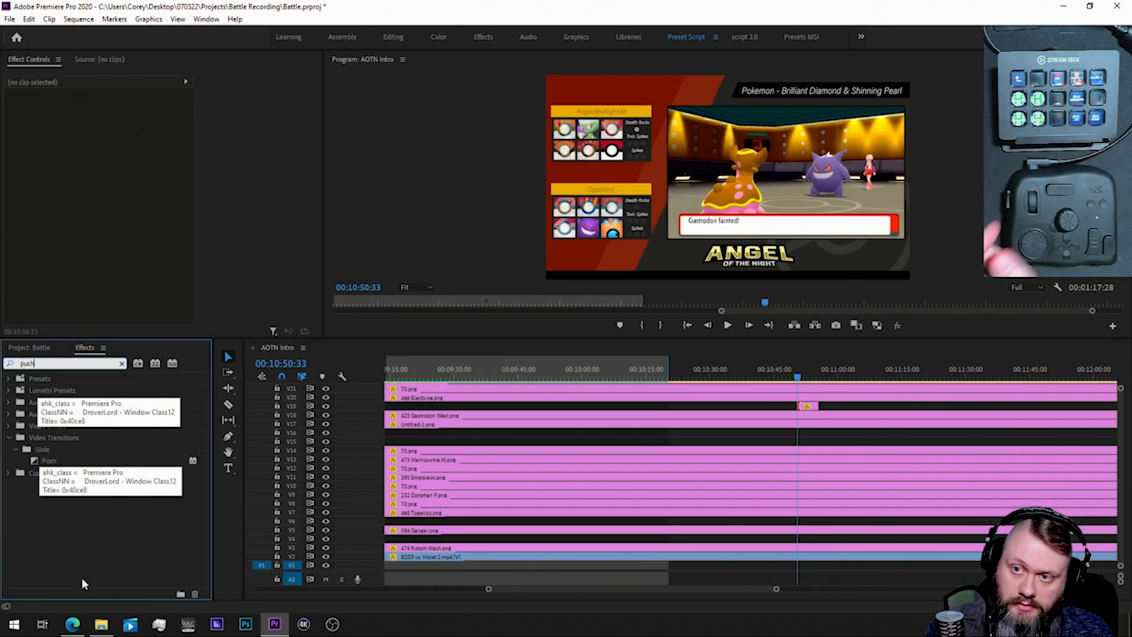
{"action": "left_click_drag", "start_coordinate": [34, 461], "coordinate": [800, 407]}
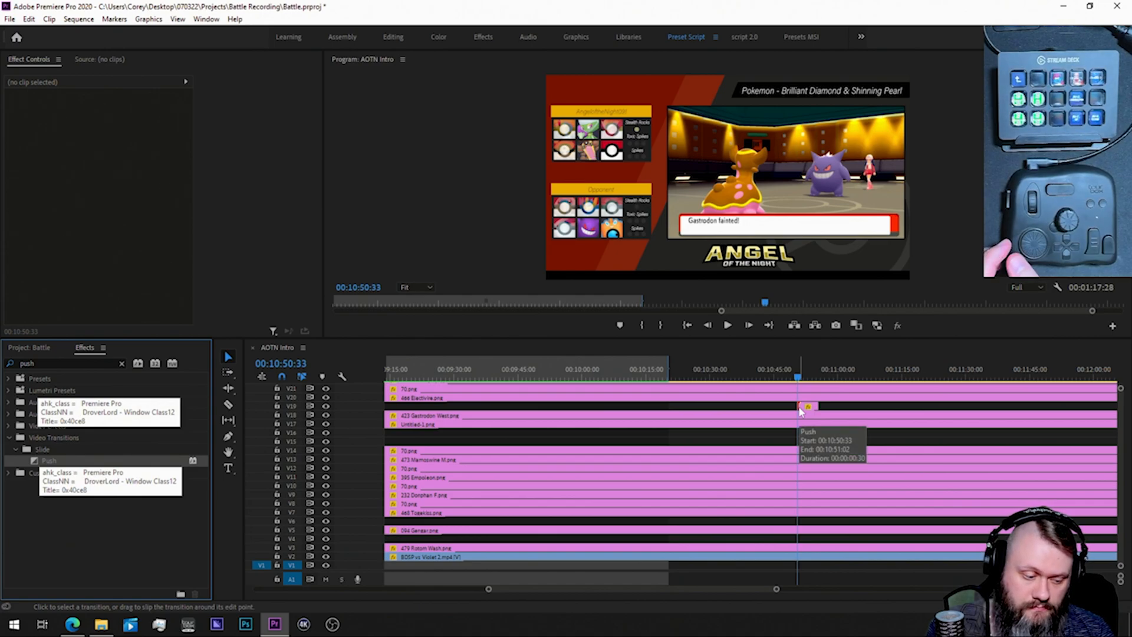
Step: Make the V19 Push transition enter from the top and set its duration to 00:00:02:30
{"action": "key", "text": "="}
{"action": "key", "text": "="}
{"action": "key", "text": "="}
{"action": "key", "text": "="}
{"action": "left_click", "coordinate": [778, 408]}
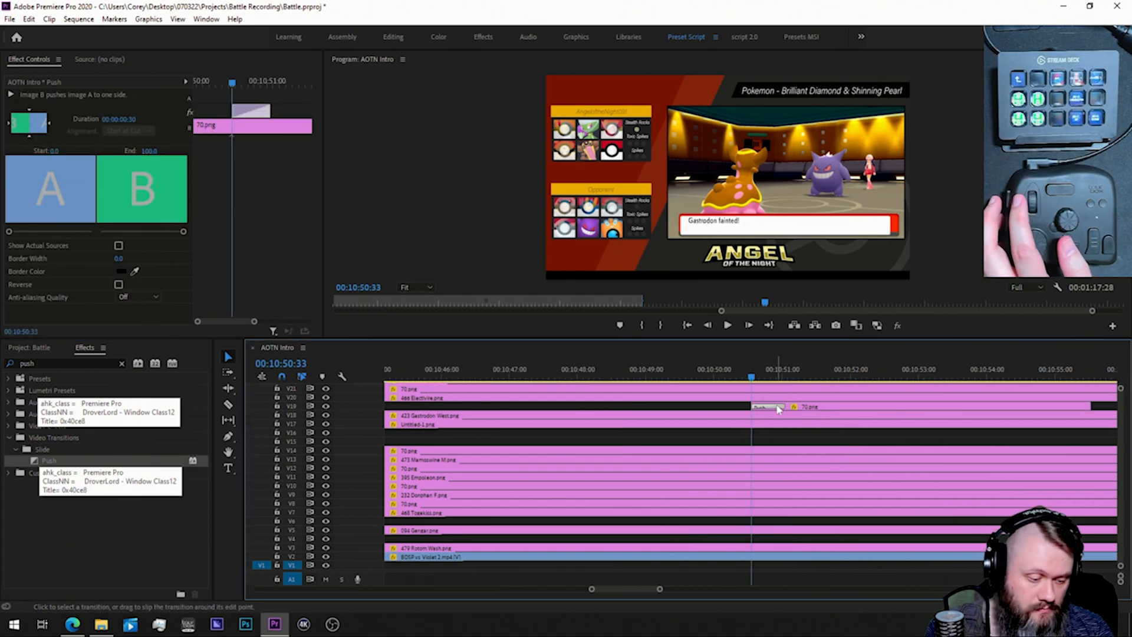
{"action": "left_click", "coordinate": [29, 111]}
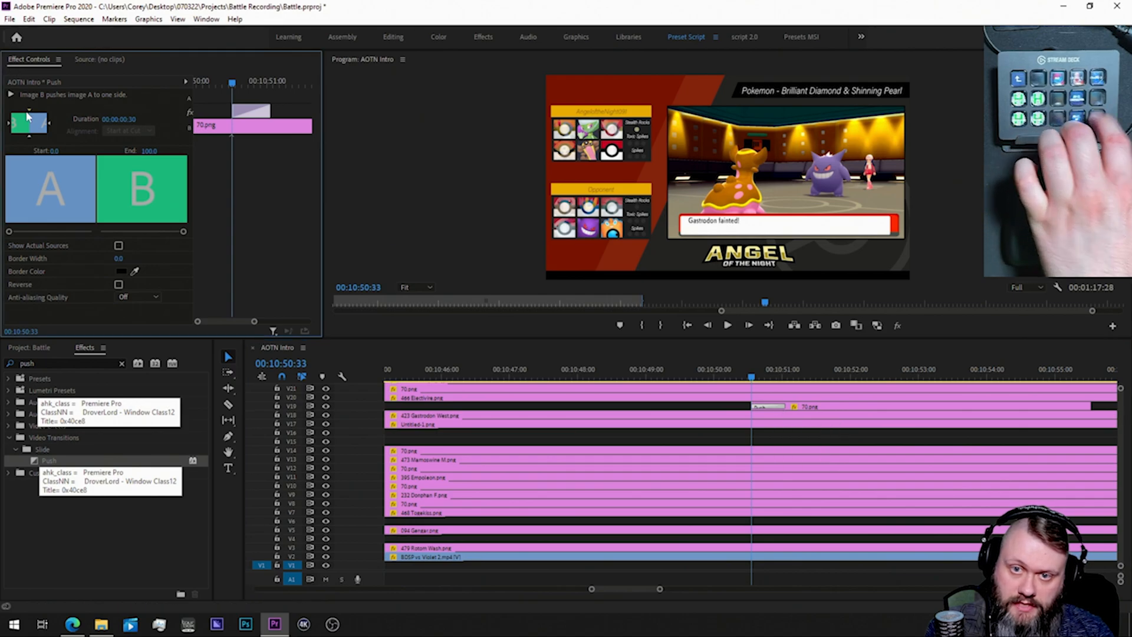
{"action": "left_click", "coordinate": [118, 119]}
{"action": "type", "text": "230"}
{"action": "key", "text": "Return"}
Step: Extend the 70.png clip on V19 to the end of the other overlay clips
{"action": "key", "text": "minus"}
{"action": "key", "text": "minus"}
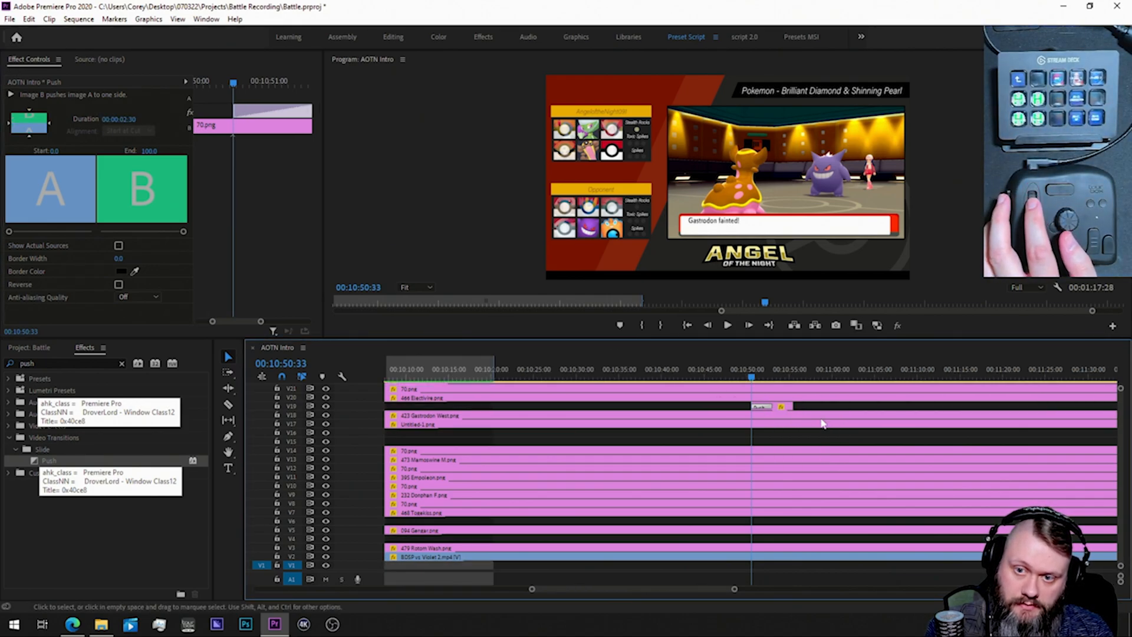
{"action": "left_click_drag", "start_coordinate": [830, 408], "coordinate": [1096, 408]}
{"action": "key", "text": "minus"}
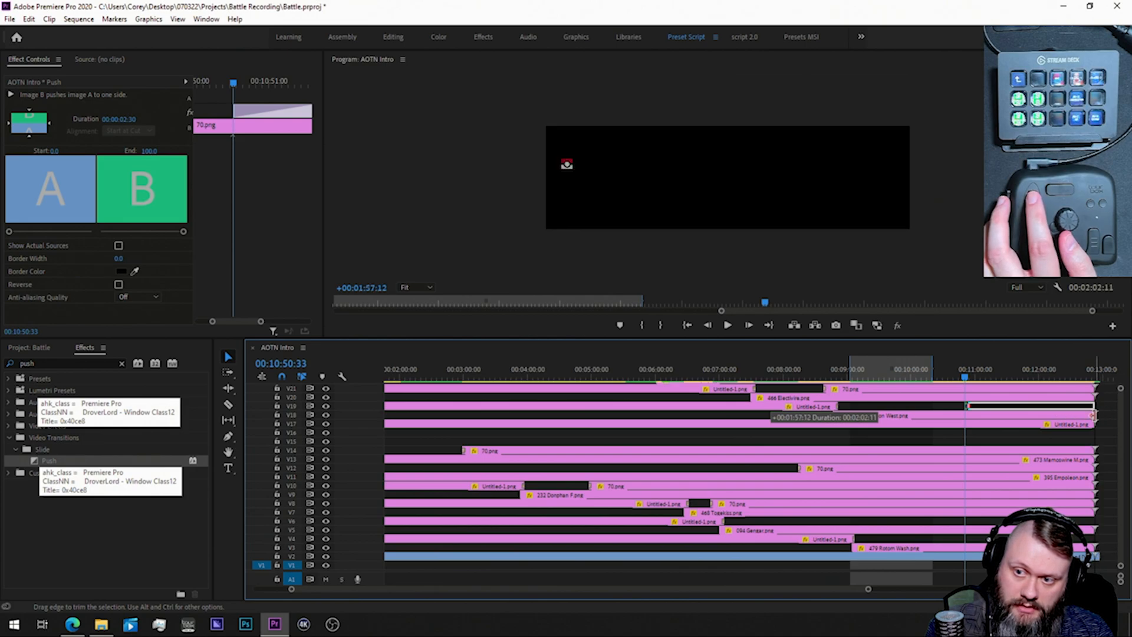
Step: Shift the in-to-out range to start at 00:10:50:33 and render its previews
{"action": "left_click_drag", "start_coordinate": [893, 368], "coordinate": [1007, 371]}
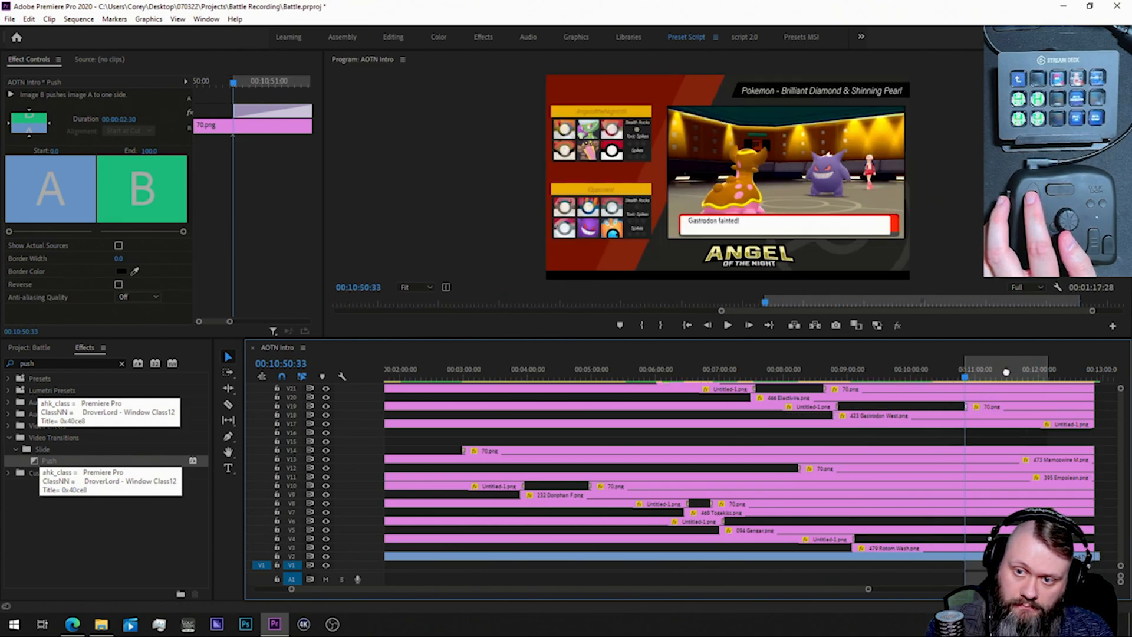
{"action": "key", "text": "Return"}
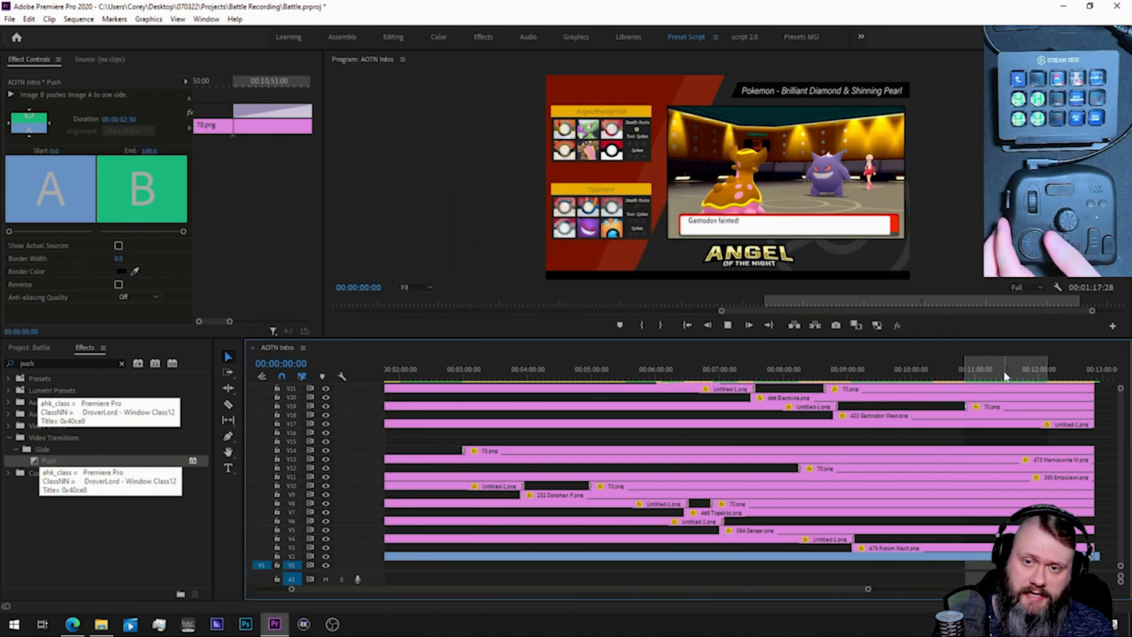
{"action": "key", "text": "Home"}
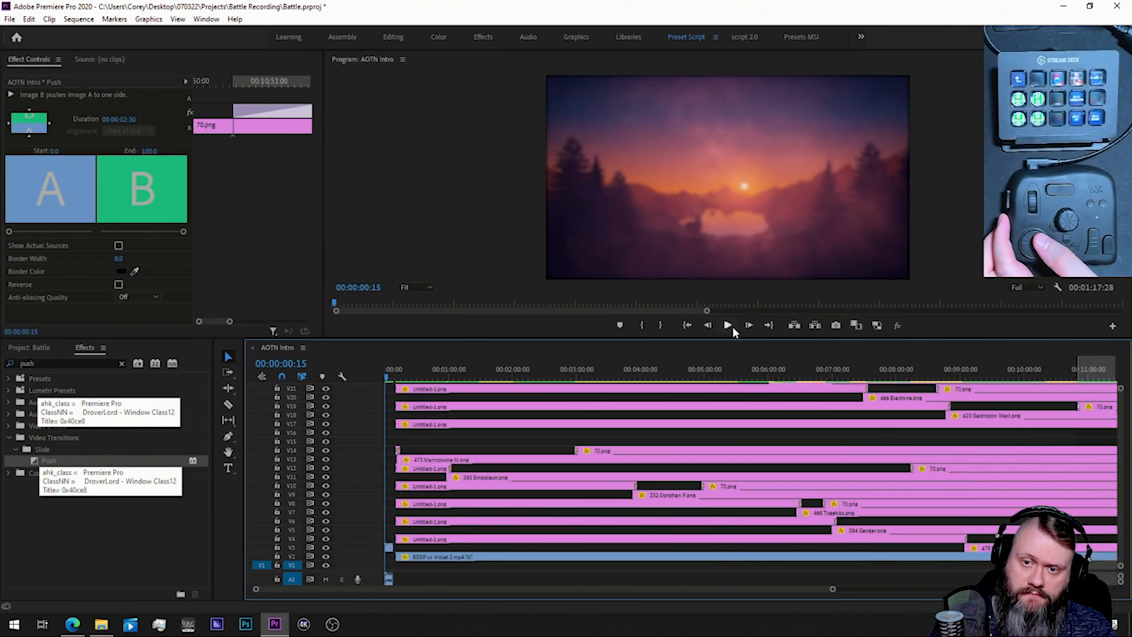
Step: Return to the start of the rendered range and play the footage fast forward to about 00:11:00:28
{"action": "left_click", "coordinate": [1082, 375]}
{"action": "left_click_drag", "start_coordinate": [833, 590], "coordinate": [709, 591]}
{"action": "key", "text": "l"}
{"action": "key", "text": "l"}
{"action": "key", "text": "l"}
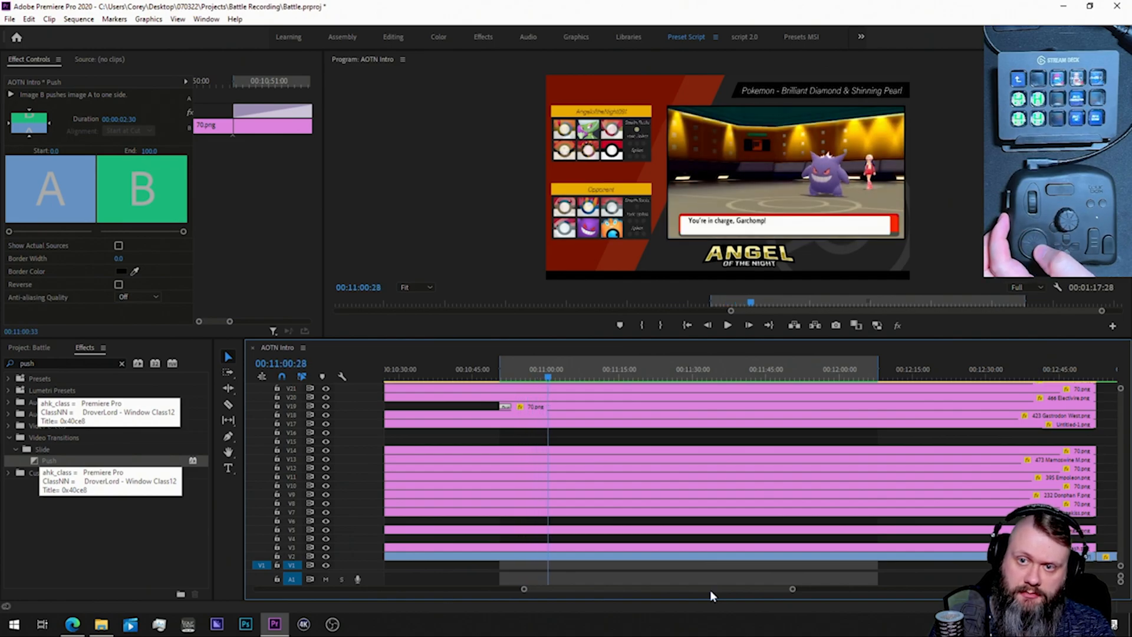
Step: Step through the footage to 00:11:02:47, where Garchomp is standing in the arena
{"action": "key", "text": "Left"}
{"action": "key", "text": "Left"}
{"action": "key", "text": "Left"}
{"action": "key", "text": "Left"}
{"action": "key", "text": "Left"}
{"action": "key", "text": "Left"}
{"action": "key", "text": "Left"}
{"action": "key", "text": "Left"}
{"action": "key", "text": "Left"}
{"action": "key", "text": "Left"}
{"action": "key", "text": "Left"}
{"action": "key", "text": "Left"}
{"action": "key", "text": "Left"}
{"action": "key", "text": "Left"}
{"action": "key", "text": "Left"}
{"action": "key", "text": "Left"}
{"action": "key", "text": "Left"}
{"action": "key", "text": "Left"}
{"action": "key", "text": "Left"}
{"action": "key", "text": "Left"}
{"action": "key", "text": "Right"}
{"action": "key", "text": "Right"}
{"action": "key", "text": "Right"}
{"action": "key", "text": "Right"}
{"action": "key", "text": "Right"}
{"action": "key", "text": "Right"}
{"action": "key", "text": "Right"}
{"action": "key", "text": "Right"}
{"action": "key", "text": "Right"}
{"action": "key", "text": "Right"}
{"action": "key", "text": "Right"}
{"action": "key", "text": "Right"}
{"action": "key", "text": "Right"}
{"action": "key", "text": "Right"}
{"action": "key", "text": "Right"}
{"action": "key", "text": "Right"}
{"action": "key", "text": "Right"}
{"action": "key", "text": "Right"}
{"action": "key", "text": "Right"}
{"action": "key", "text": "Right"}
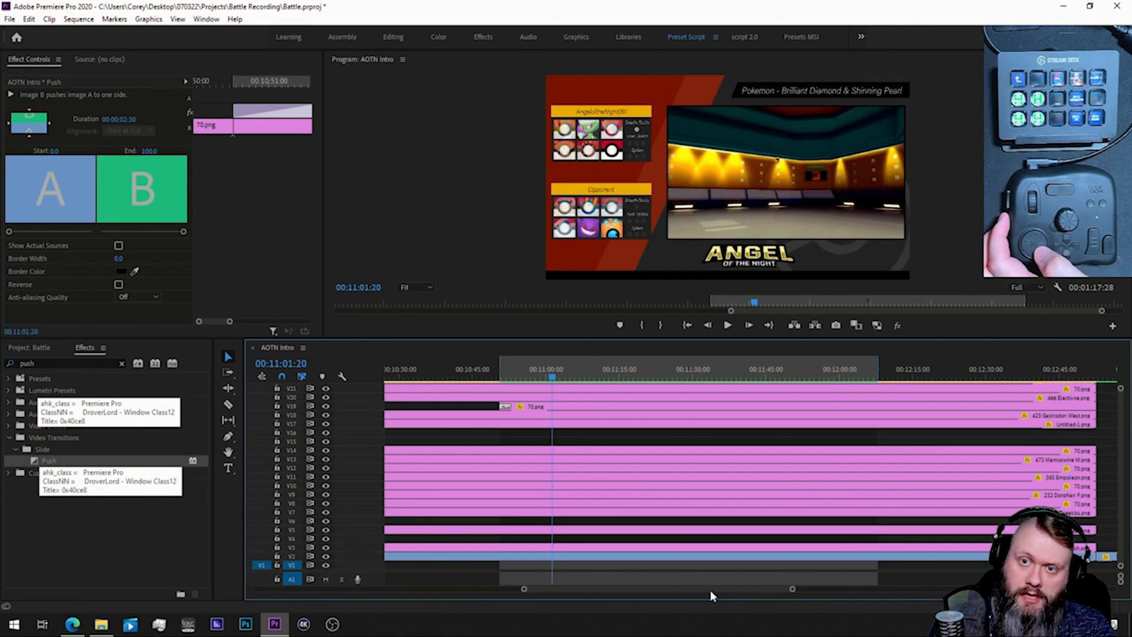
{"action": "key", "text": "Right"}
{"action": "key", "text": "Right"}
{"action": "key", "text": "Right"}
{"action": "key", "text": "Right"}
{"action": "key", "text": "Right"}
{"action": "key", "text": "Right"}
{"action": "key", "text": "Right"}
{"action": "key", "text": "Right"}
{"action": "key", "text": "Right"}
{"action": "key", "text": "Right"}
{"action": "key", "text": "Right"}
{"action": "key", "text": "Right"}
{"action": "key", "text": "Right"}
{"action": "key", "text": "Right"}
{"action": "key", "text": "Right"}
{"action": "key", "text": "Right"}
{"action": "key", "text": "Right"}
{"action": "key", "text": "Right"}
{"action": "key", "text": "Right"}
{"action": "key", "text": "Right"}
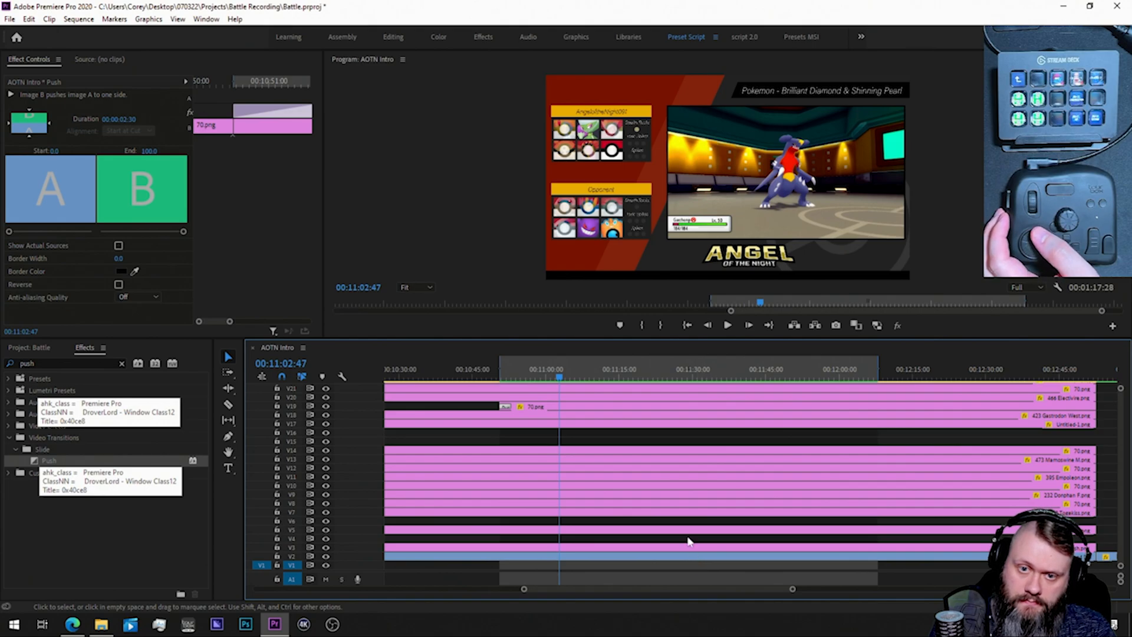
Step: Split the Untitled-1.png clip on V17 at 00:11:02:47 and delete the part after the cut
{"action": "key", "text": "c"}
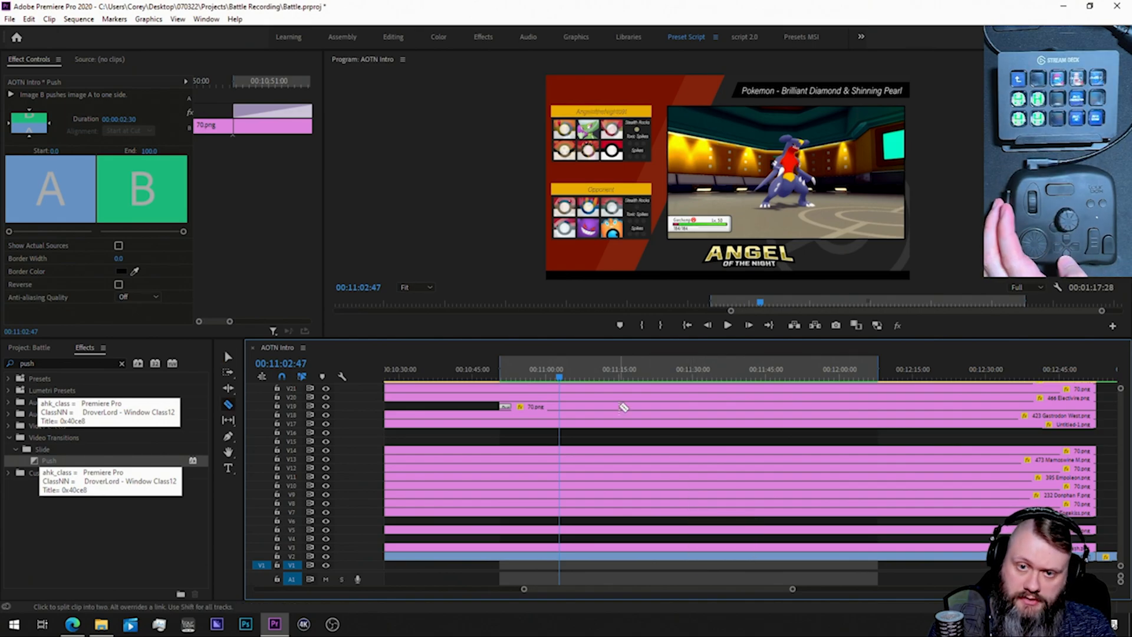
{"action": "left_click", "coordinate": [561, 423]}
{"action": "key", "text": "v"}
{"action": "left_click", "coordinate": [585, 423]}
{"action": "key", "text": "Delete"}
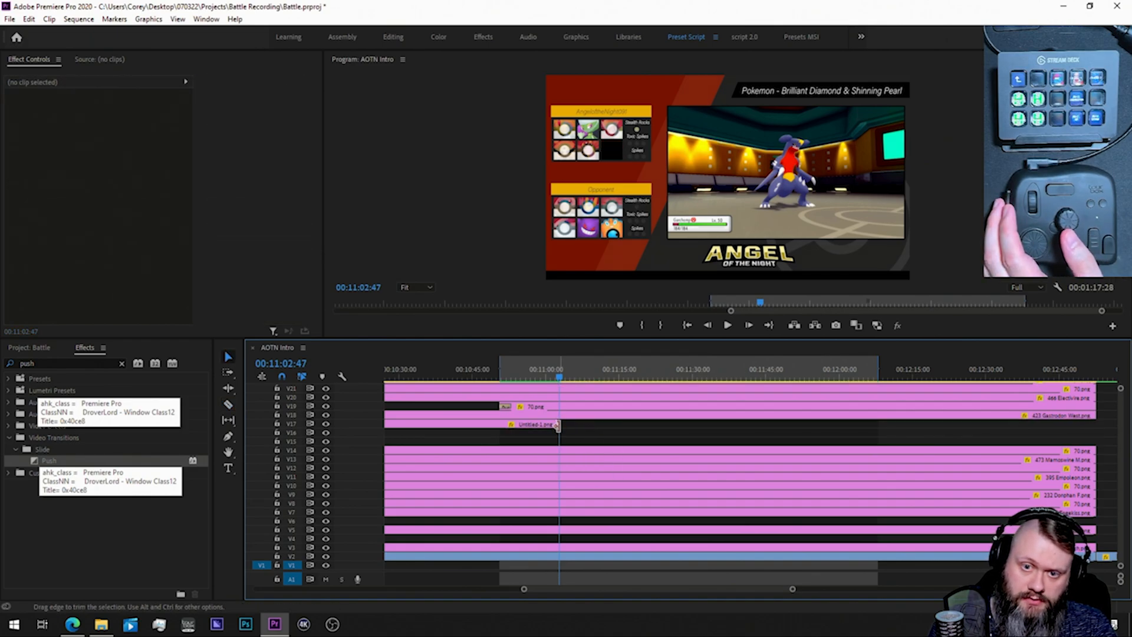
Step: Add a Push transition from the bottom to the end of Untitled-1.png on V17 with duration 00:00:02:30
{"action": "key", "text": "shift+f"}
{"action": "type", "text": "push"}
{"action": "left_click_drag", "start_coordinate": [35, 461], "coordinate": [557, 424]}
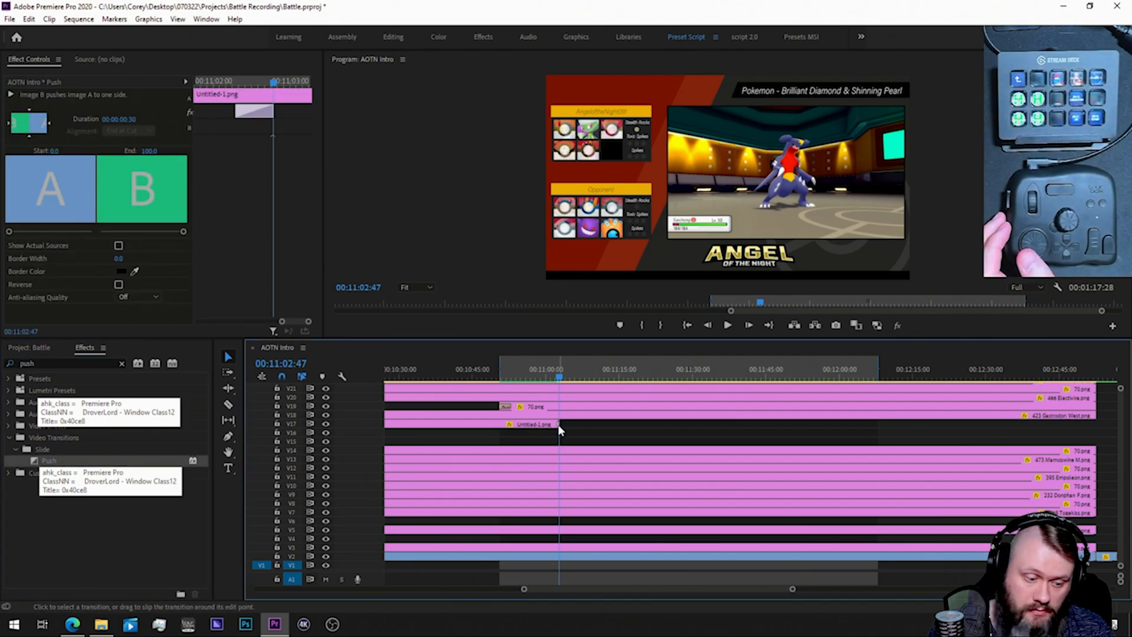
{"action": "left_click", "coordinate": [29, 135]}
{"action": "left_click", "coordinate": [118, 120]}
{"action": "type", "text": "200"}
{"action": "key", "text": "Return"}
{"action": "left_click", "coordinate": [555, 425]}
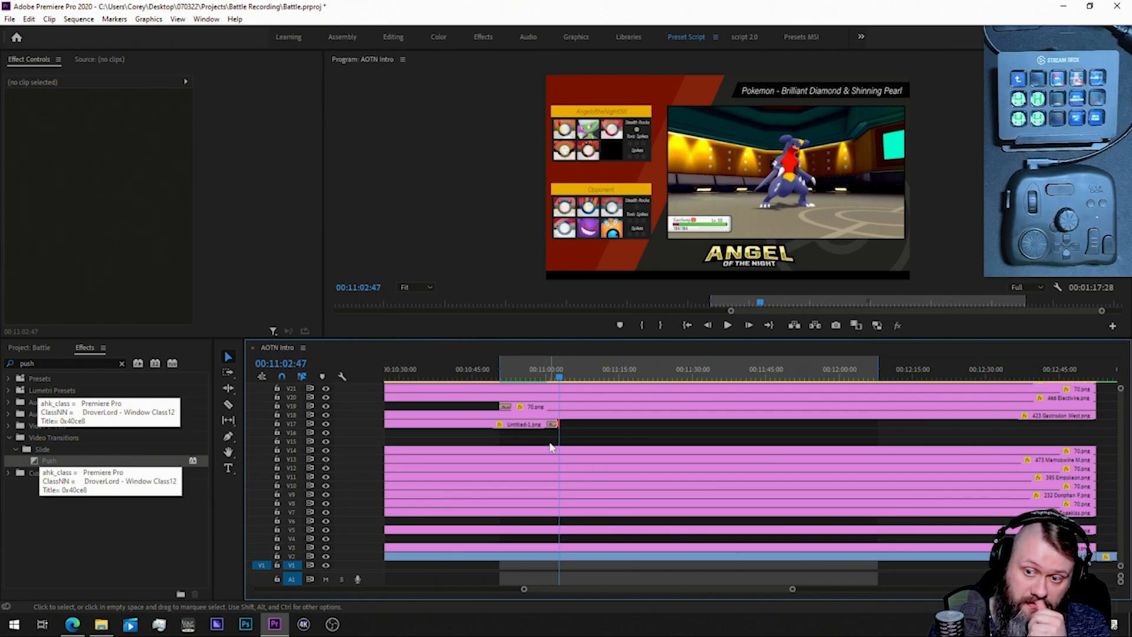
Step: Switch to File Explorer, go up to the Brilliant Diamond & Shinning Pearl folder and move the window clear of the overlay preview
{"action": "left_click", "coordinate": [101, 624]}
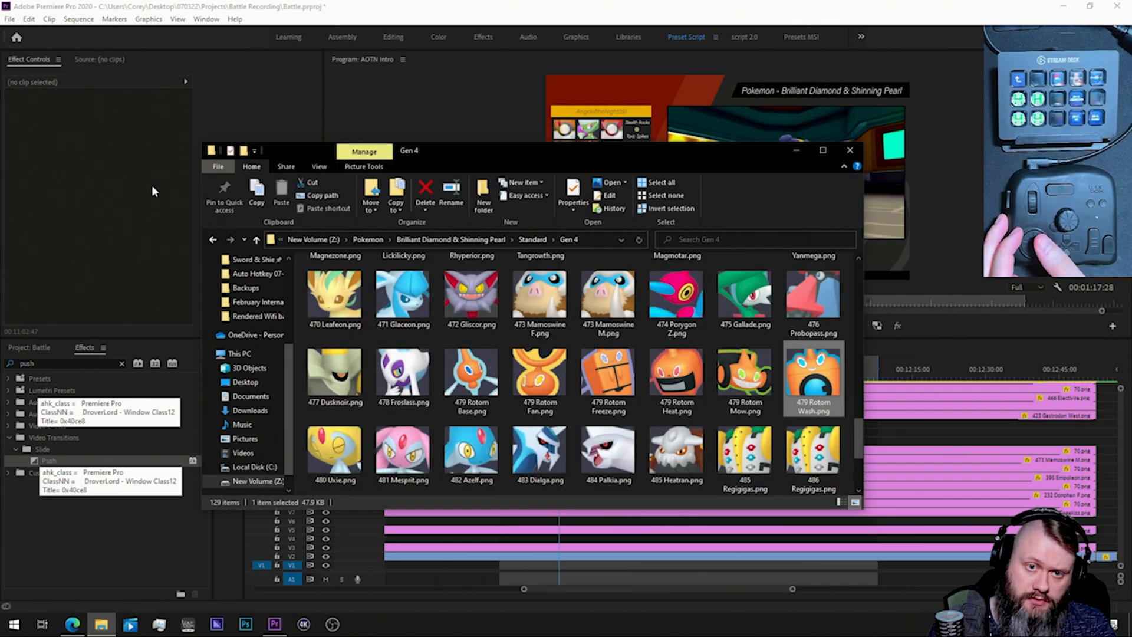
{"action": "left_click", "coordinate": [454, 239]}
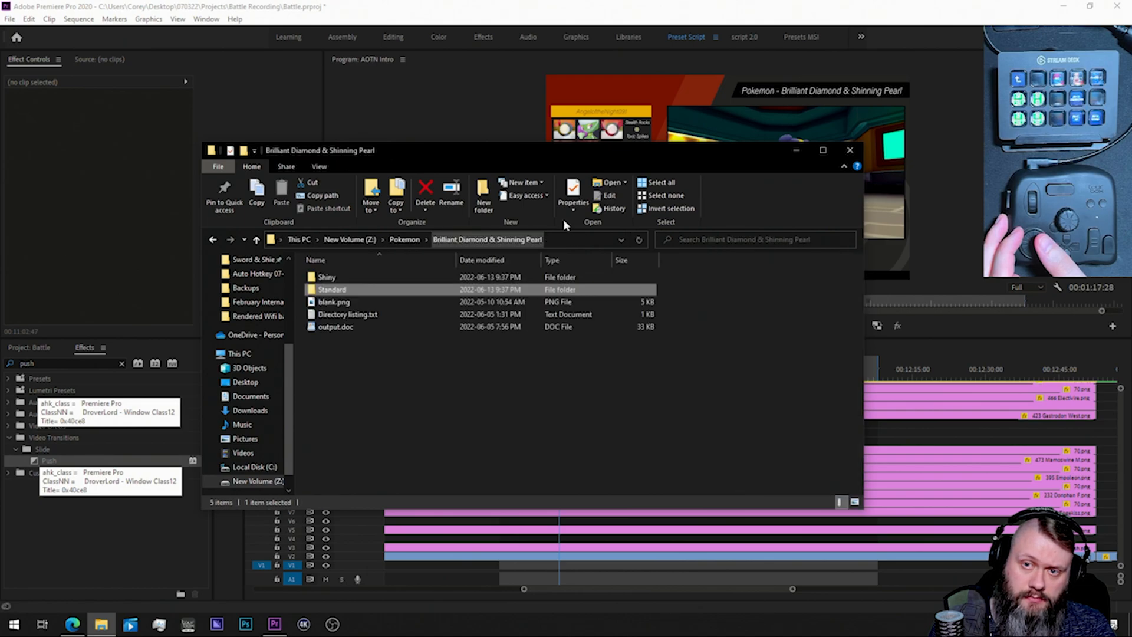
{"action": "left_click_drag", "start_coordinate": [699, 161], "coordinate": [552, 209]}
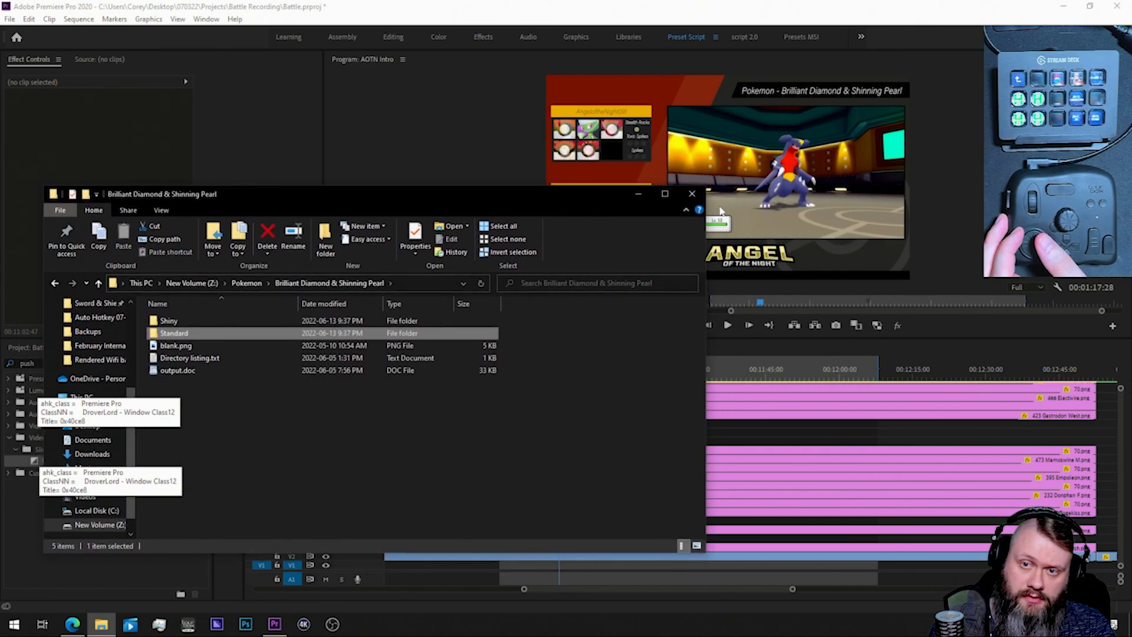
Step: Switch back to Premiere Pro and play the footage from about 00:11:02:32 to 00:11:05:55
{"action": "left_click", "coordinate": [467, 120]}
{"action": "key", "text": "Right"}
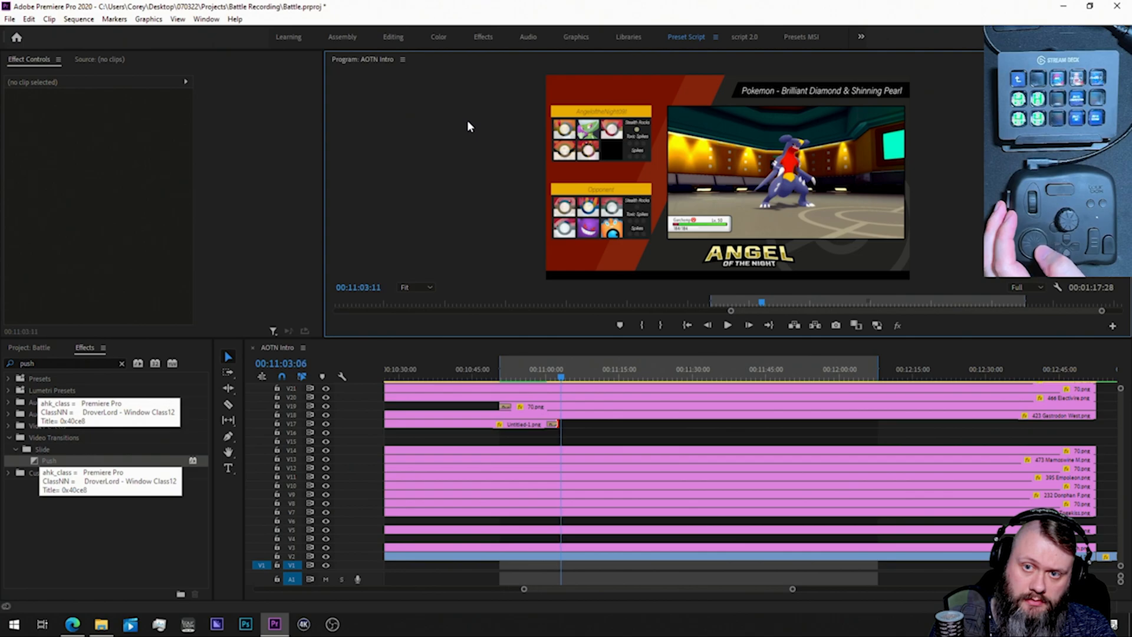
{"action": "key", "text": "Up"}
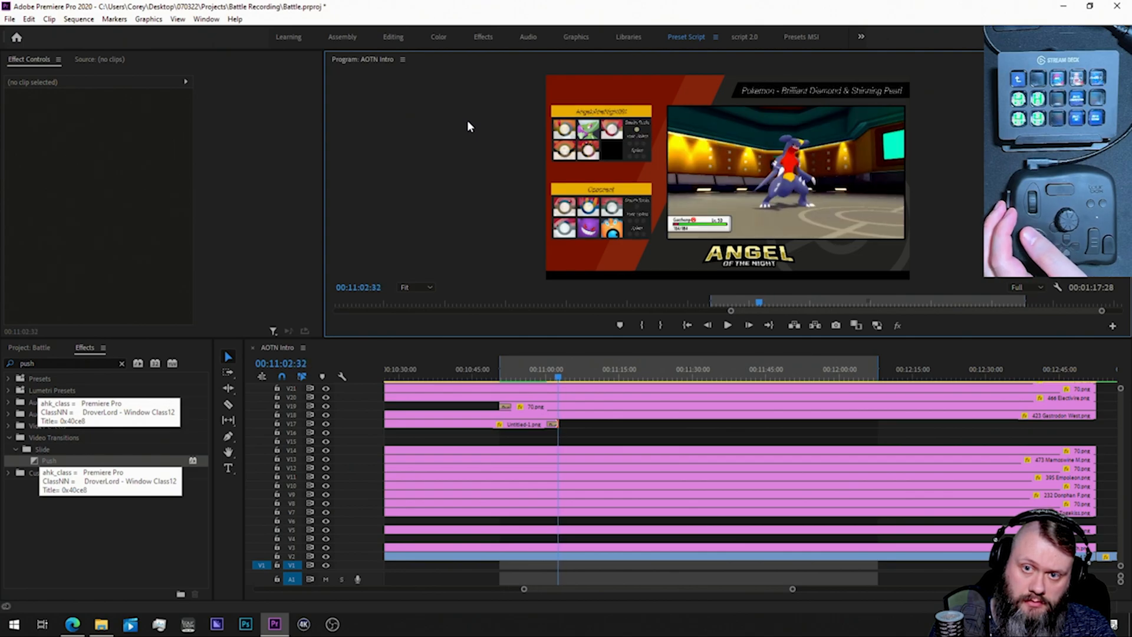
{"action": "key", "text": "space"}
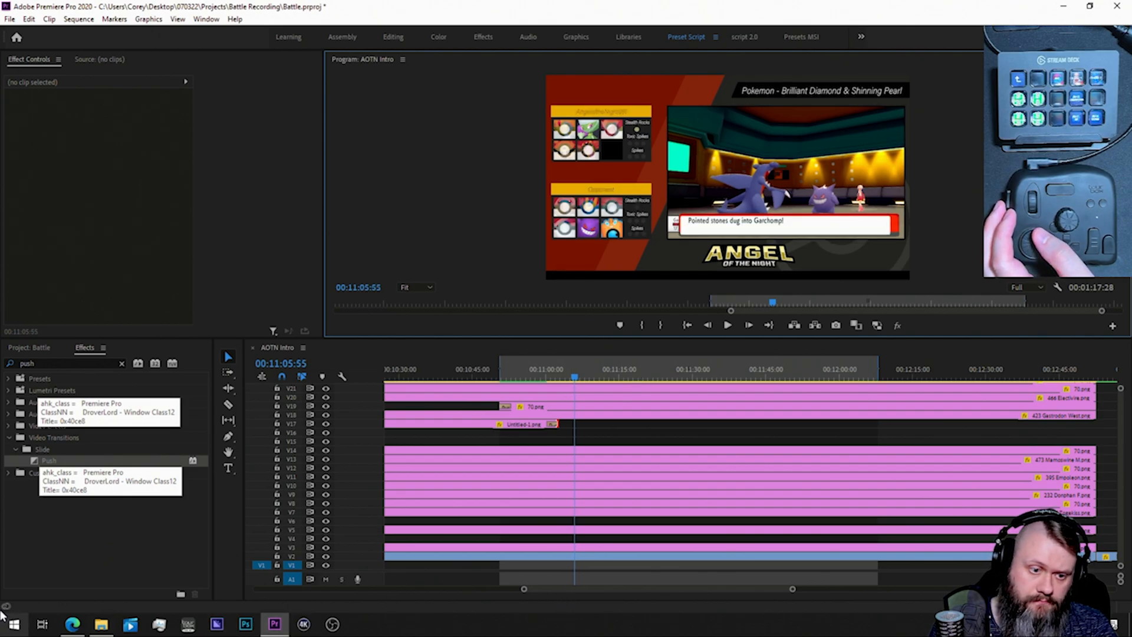
Step: From the Standard > Gen 4 folder in File Explorer, place 445 Garchomp.png on V16, overlapping the end of the V17 clip
{"action": "left_click", "coordinate": [101, 625]}
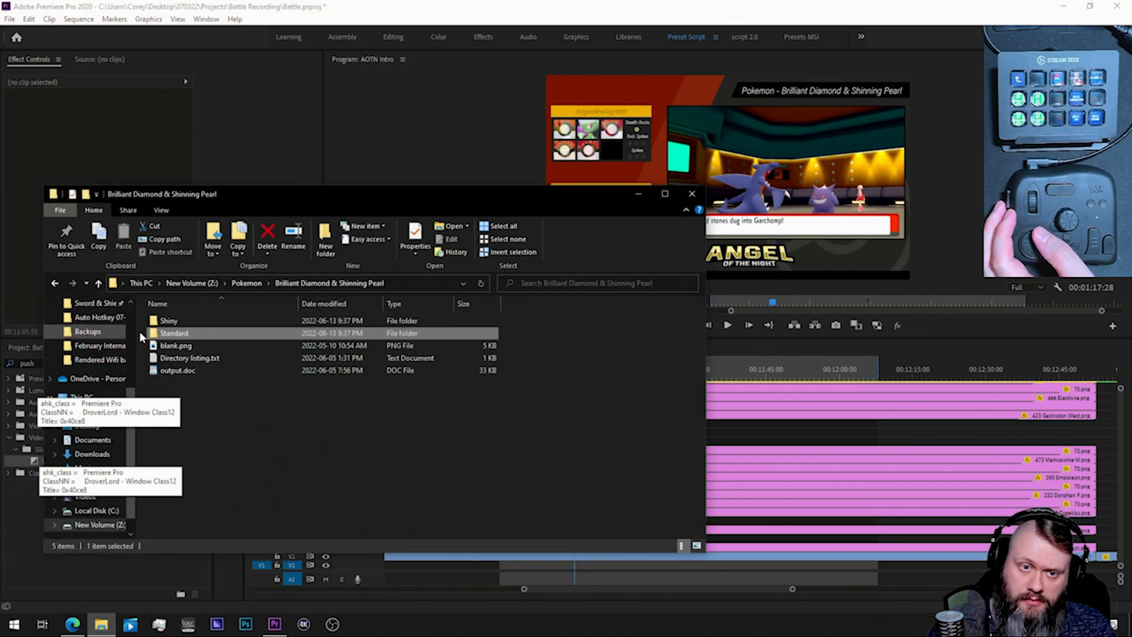
{"action": "double_click", "coordinate": [176, 334]}
{"action": "double_click", "coordinate": [207, 359]}
{"action": "scroll", "coordinate": [506, 470], "scroll_direction": "down", "scroll_amount": 5}
{"action": "scroll", "coordinate": [505, 472], "scroll_direction": "down", "scroll_amount": 3}
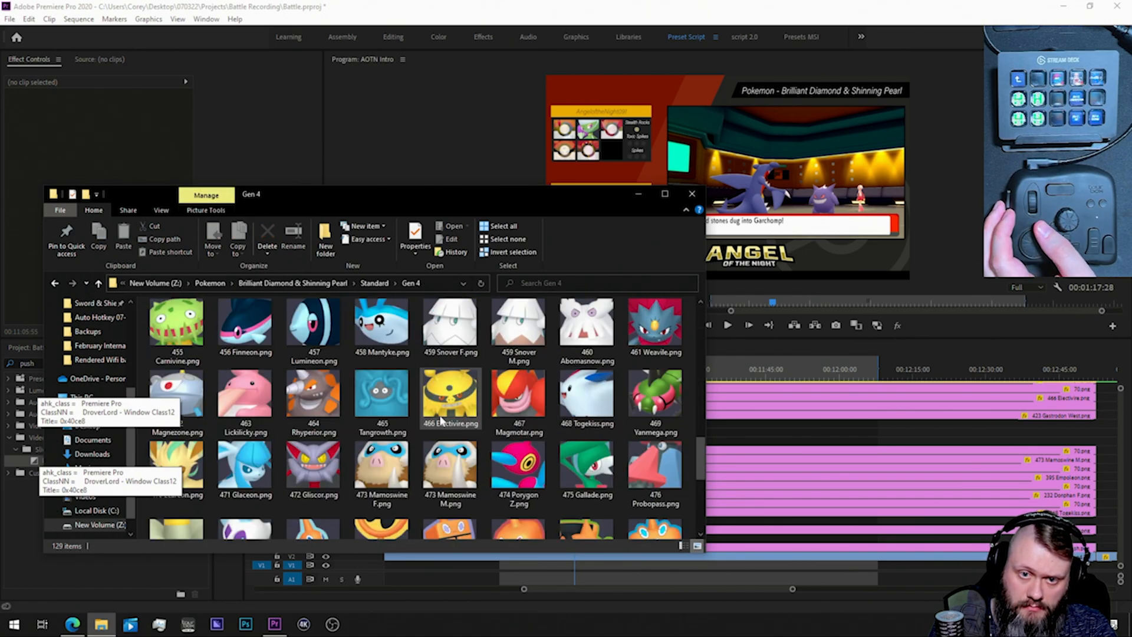
{"action": "scroll", "coordinate": [430, 441], "scroll_direction": "up", "scroll_amount": 3}
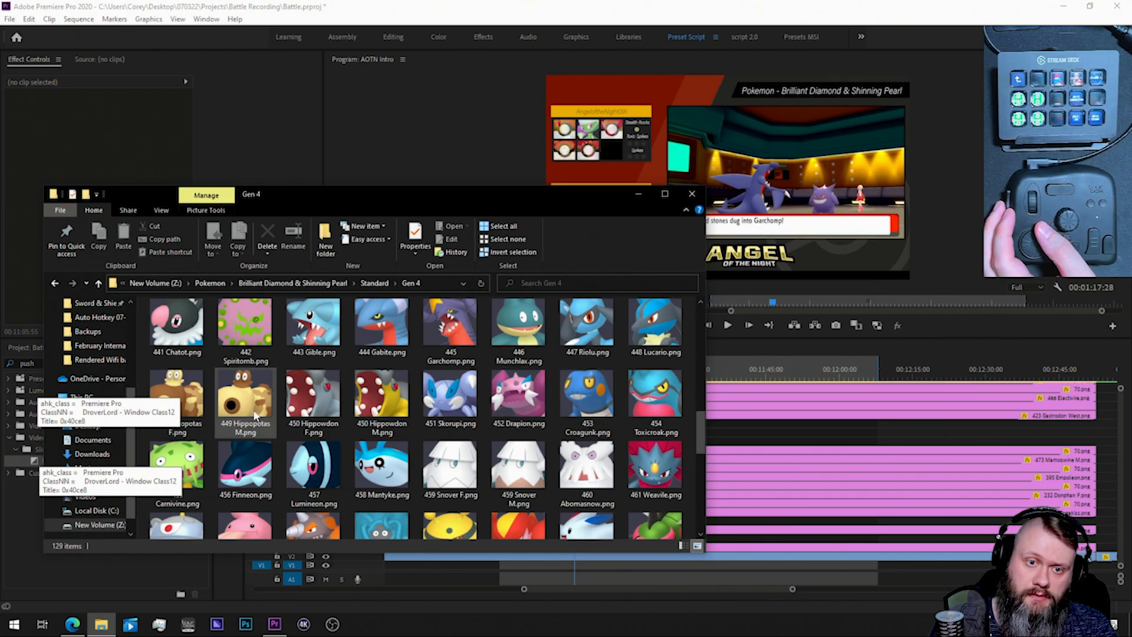
{"action": "left_click_drag", "start_coordinate": [451, 327], "coordinate": [540, 434]}
Step: Apply the t1p6 position preset to the 445 Garchomp.png clip on V16
{"action": "left_click", "coordinate": [84, 349]}
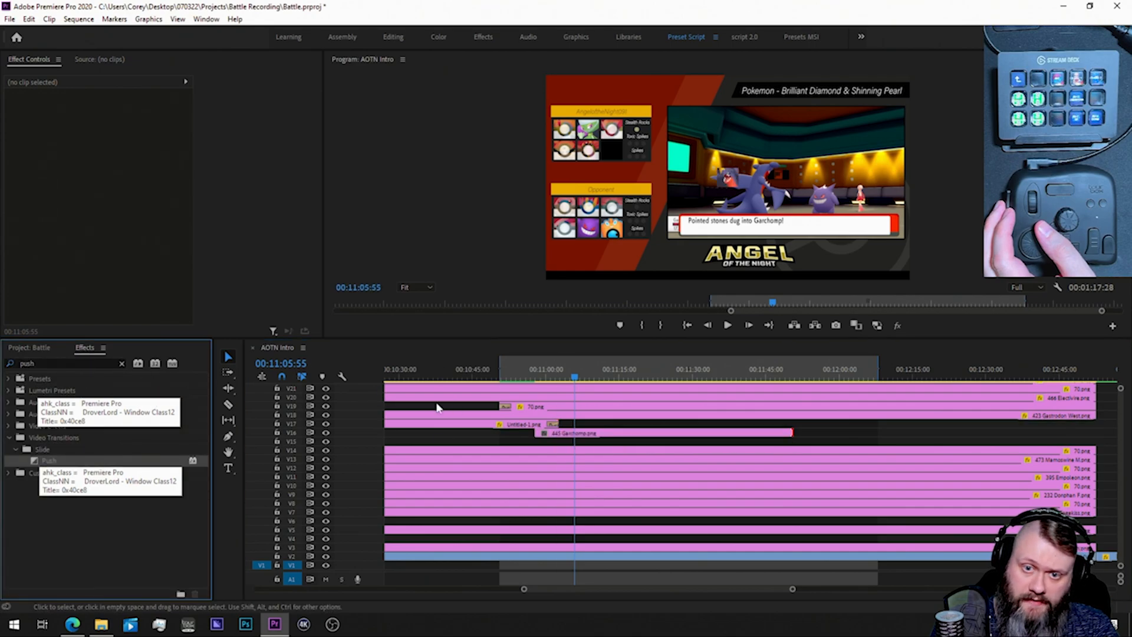
{"action": "left_click", "coordinate": [570, 434]}
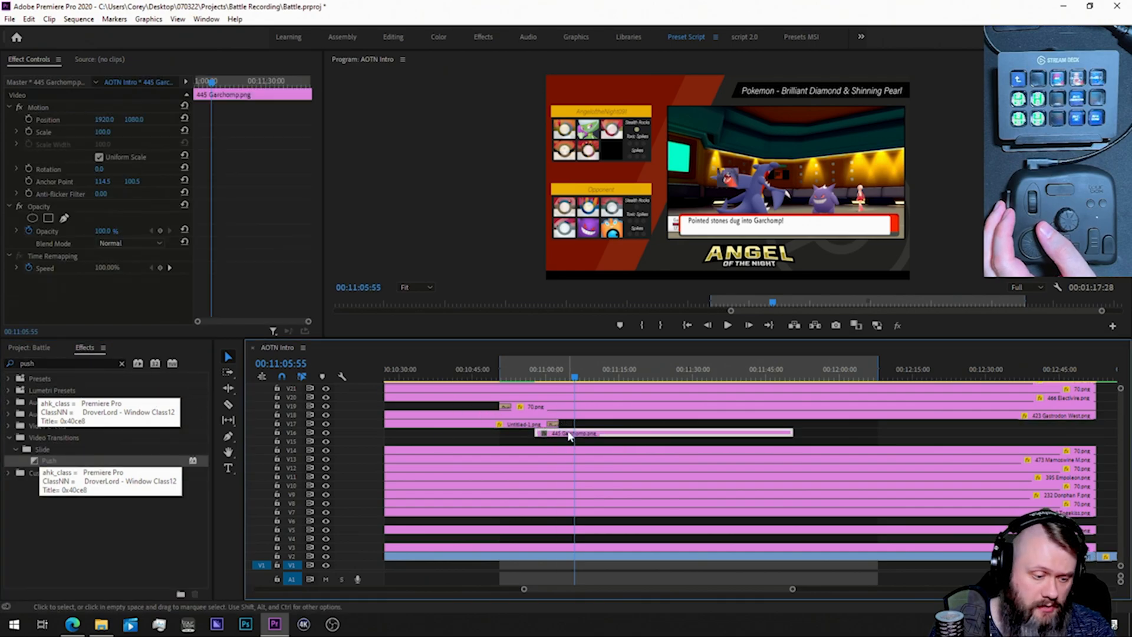
{"action": "left_click", "coordinate": [28, 364]}
{"action": "type", "text": "t1p6"}
{"action": "left_click_drag", "start_coordinate": [41, 389], "coordinate": [542, 437]}
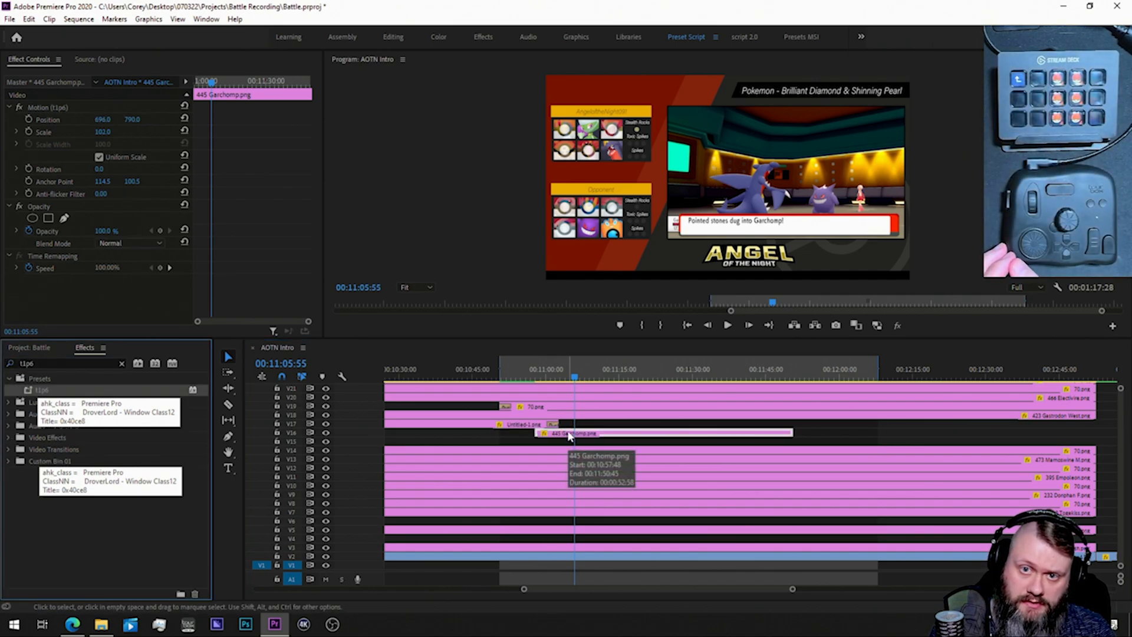
Step: Extend the 445 Garchomp.png clip on V16 to the end of the other overlay clips
{"action": "left_click", "coordinate": [553, 424]}
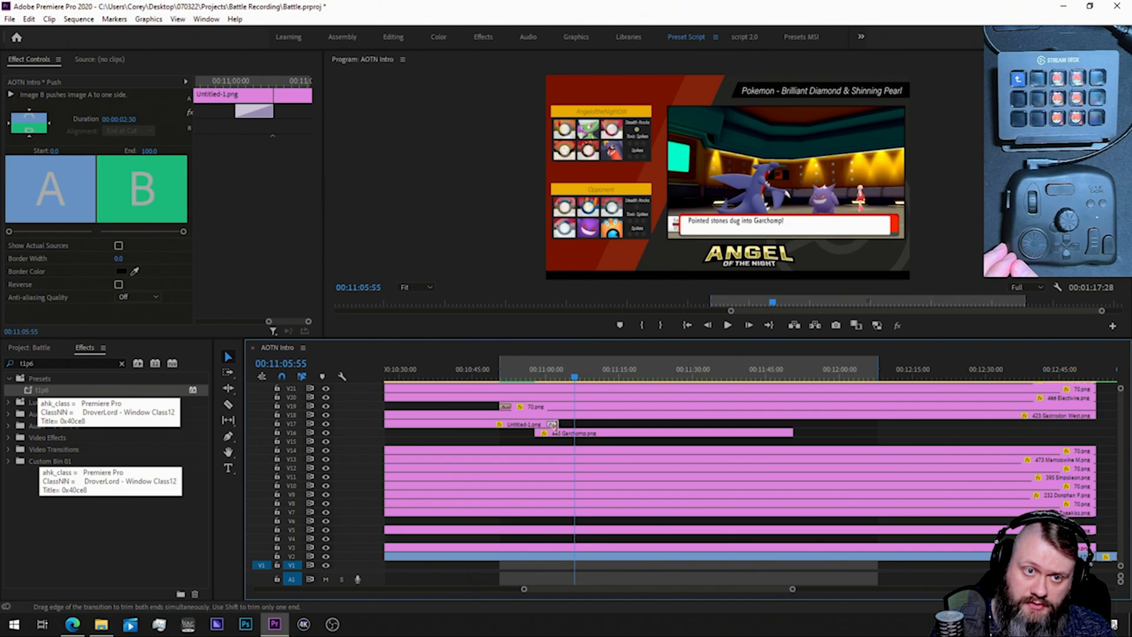
{"action": "key", "text": "minus"}
{"action": "left_click_drag", "start_coordinate": [864, 434], "coordinate": [1013, 432]}
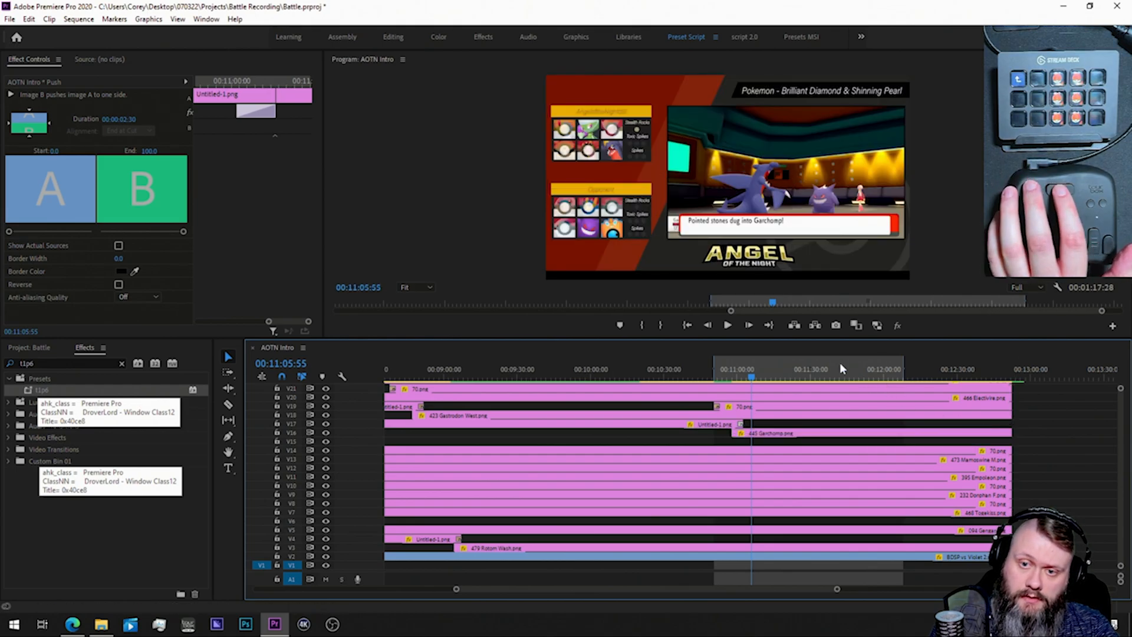
Step: Shift the in-to-out range to start at about 00:11:00:00 and render its previews
{"action": "left_click_drag", "start_coordinate": [806, 370], "coordinate": [832, 371]}
{"action": "key", "text": "Return"}
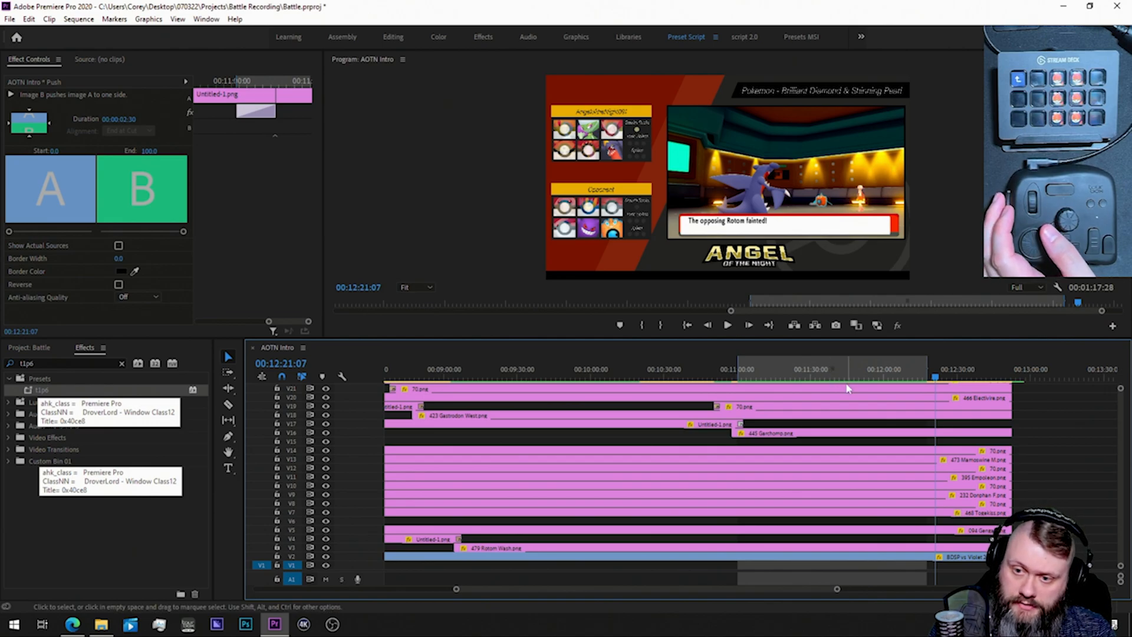
Step: Place 70.png from the project on V4 at 00:12:21:07, where the opposing Rotom faints
{"action": "scroll", "coordinate": [586, 594], "scroll_direction": "down", "scroll_amount": 10}
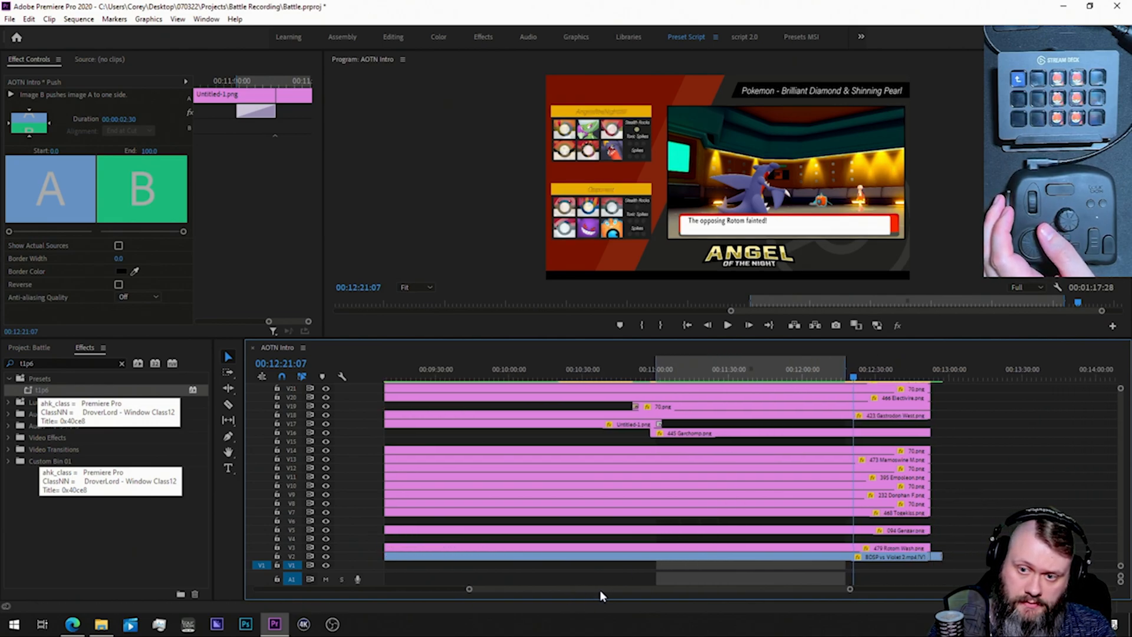
{"action": "left_click", "coordinate": [28, 347]}
{"action": "left_click_drag", "start_coordinate": [148, 451], "coordinate": [601, 548]}
Step: Apply the t2p6 position preset to the new 70.png clip on V4
{"action": "left_click", "coordinate": [84, 348]}
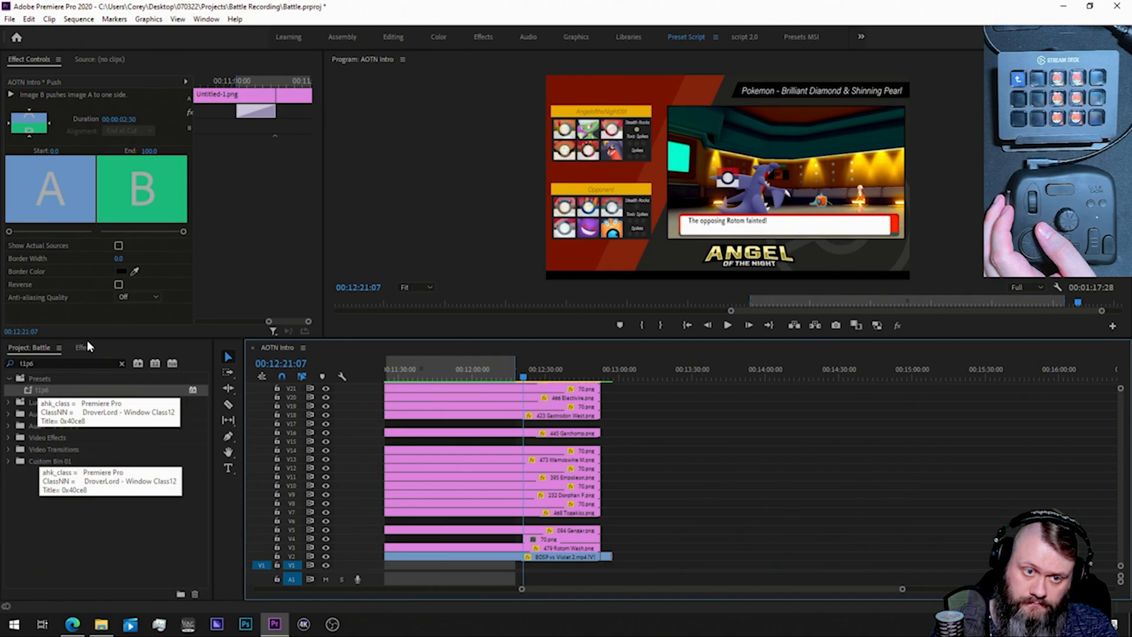
{"action": "left_click", "coordinate": [565, 540]}
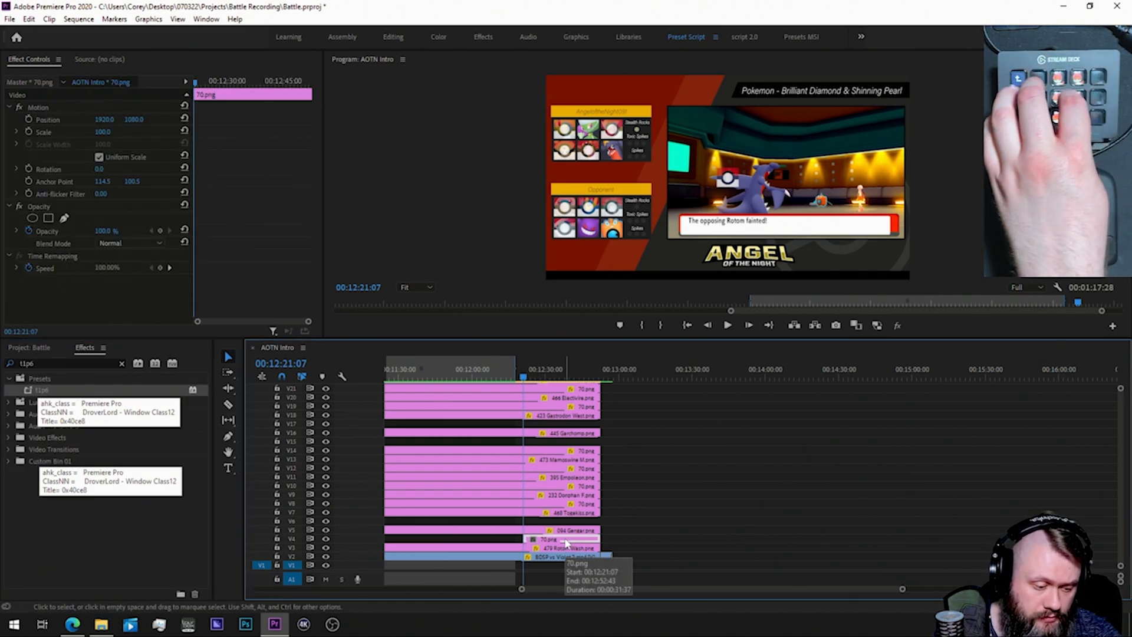
{"action": "key", "text": "shift+f"}
{"action": "type", "text": "t2p6"}
{"action": "left_click_drag", "start_coordinate": [28, 390], "coordinate": [566, 543]}
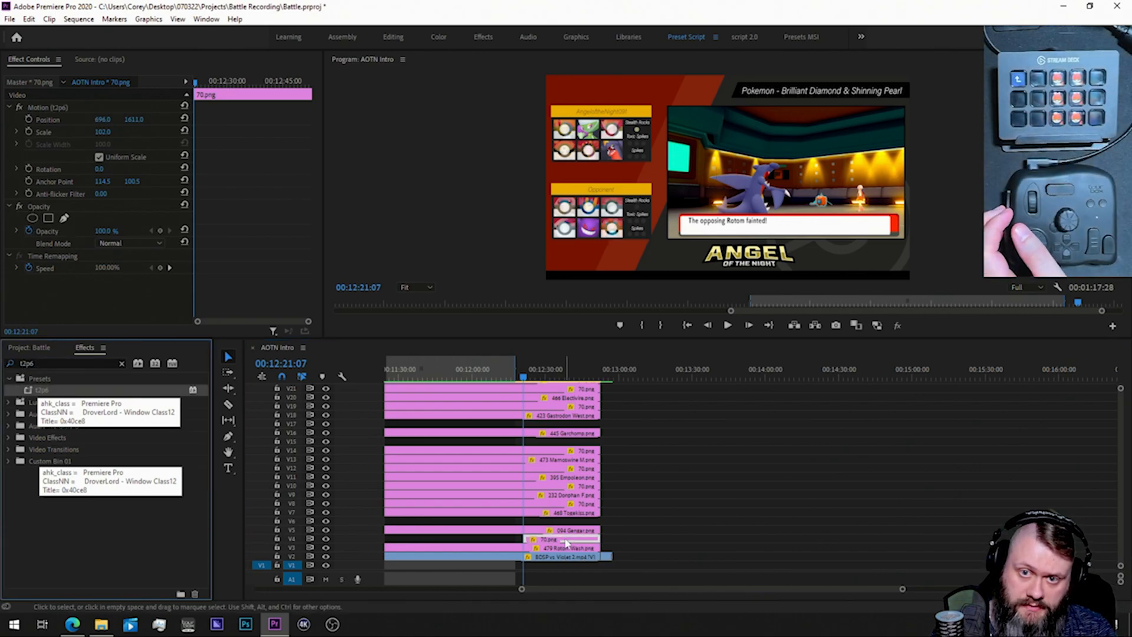
Step: Add a Push transition to the start of the 70.png clip on V4
{"action": "left_click", "coordinate": [528, 539]}
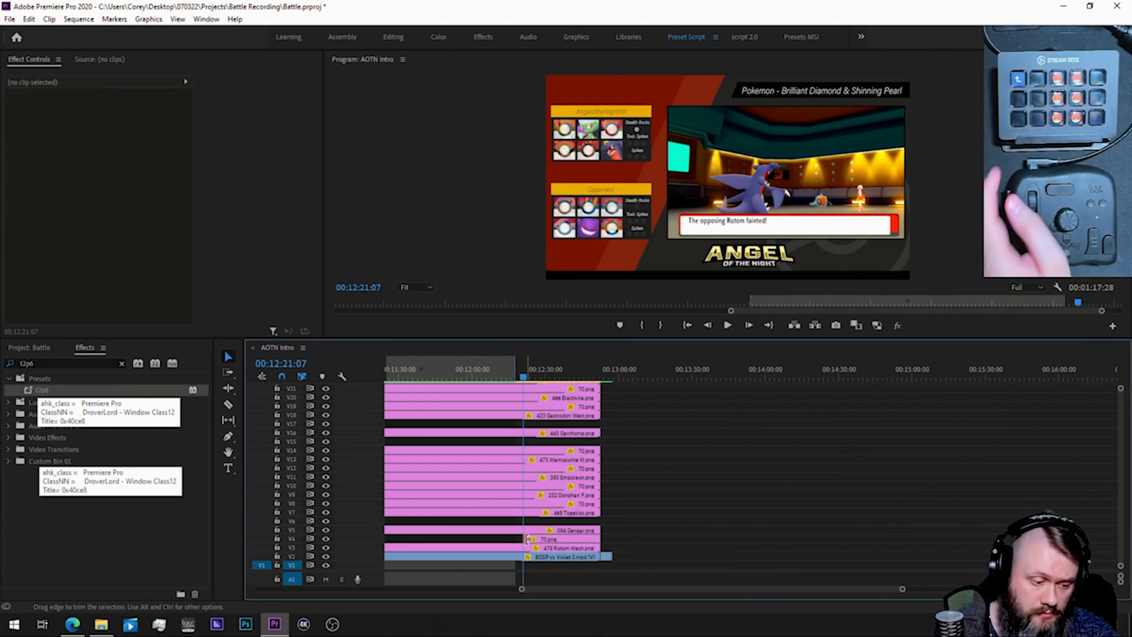
{"action": "key", "text": "shift+f"}
{"action": "type", "text": "push"}
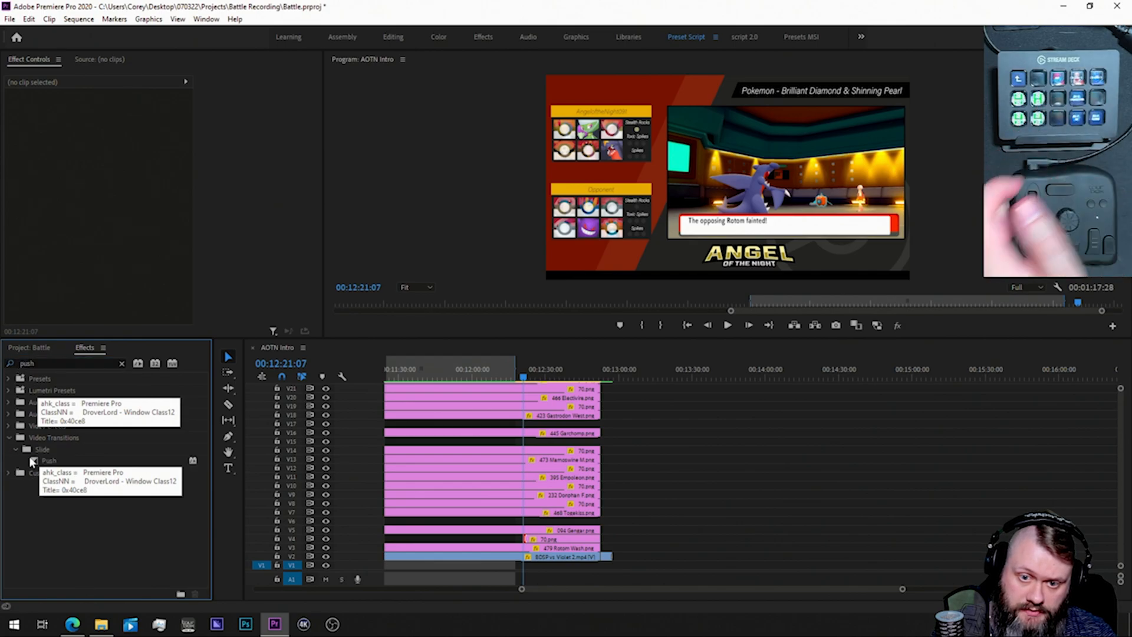
{"action": "left_click_drag", "start_coordinate": [33, 461], "coordinate": [528, 539]}
Step: Make the V4 Push transition enter from the top and set its duration to 00:00:02:30
{"action": "key", "text": "="}
{"action": "key", "text": "="}
{"action": "key", "text": "="}
{"action": "key", "text": "="}
{"action": "key", "text": "="}
{"action": "key", "text": "="}
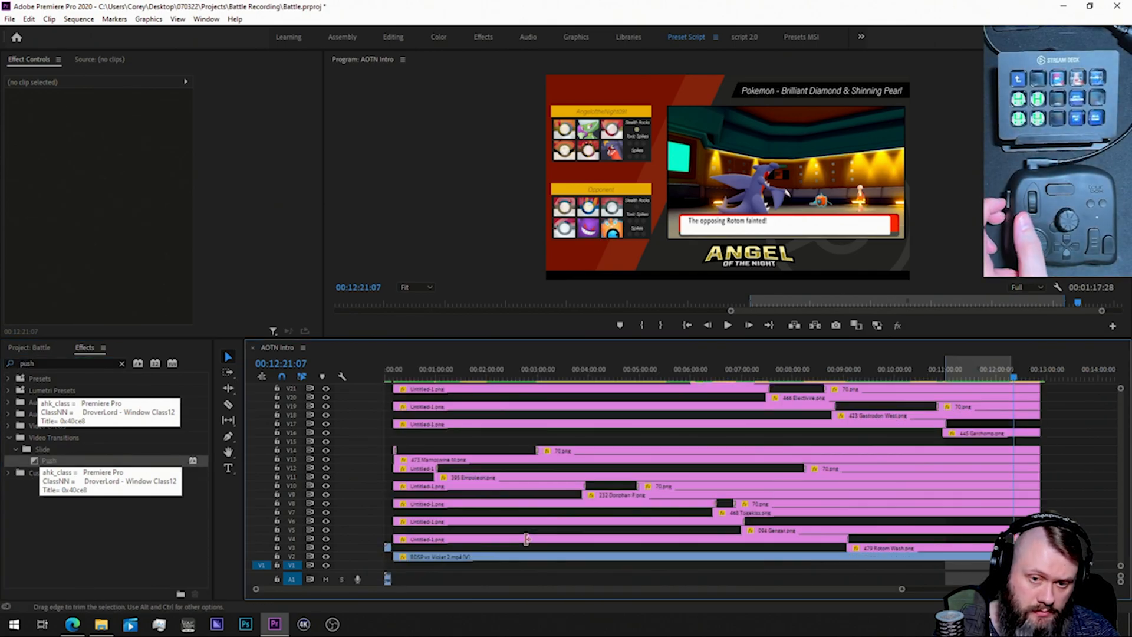
{"action": "left_click", "coordinate": [759, 539]}
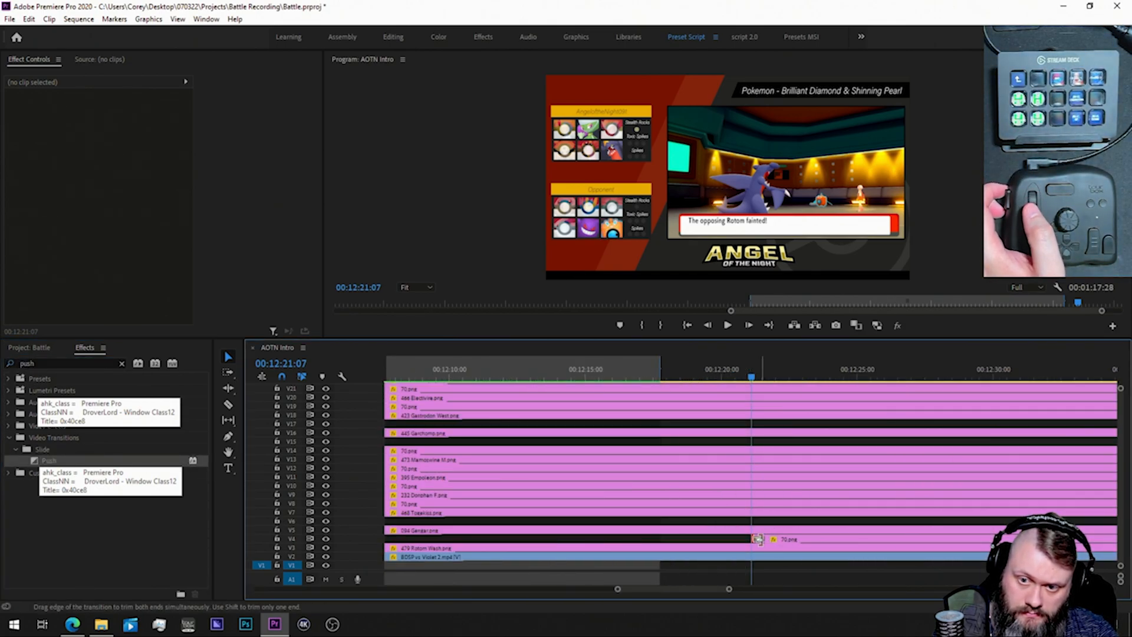
{"action": "left_click", "coordinate": [29, 110]}
{"action": "left_click", "coordinate": [106, 120]}
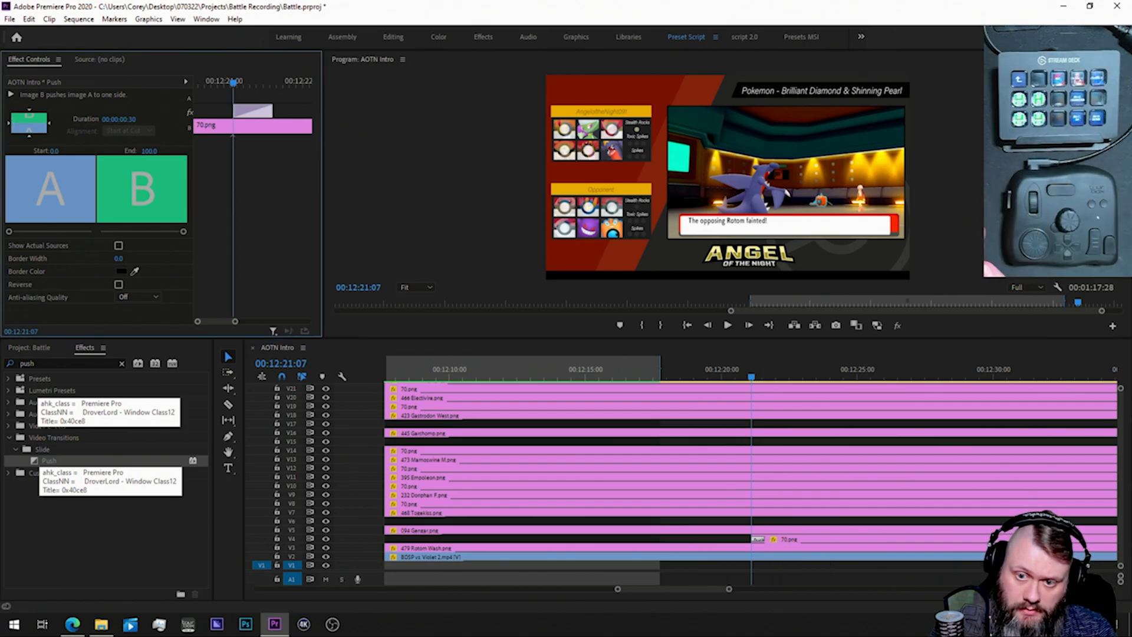
{"action": "type", "text": "230"}
{"action": "key", "text": "Return"}
{"action": "left_click", "coordinate": [760, 540]}
Step: Play through the V4 Push transition and advance the footage to about 00:12:25:11
{"action": "key", "text": "space"}
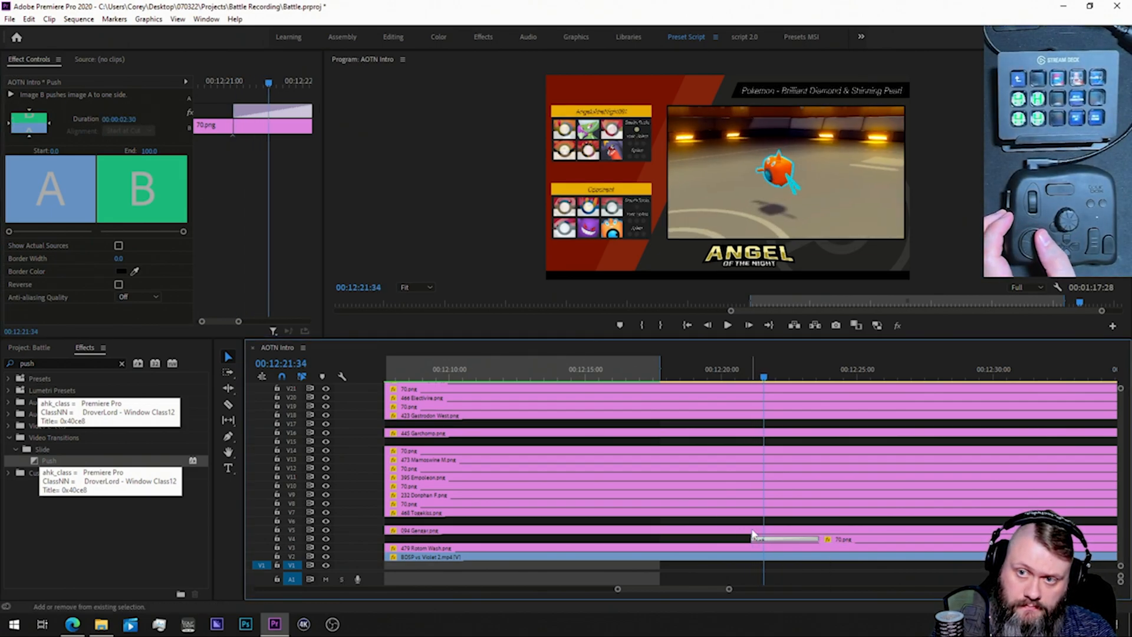
{"action": "key", "text": "space"}
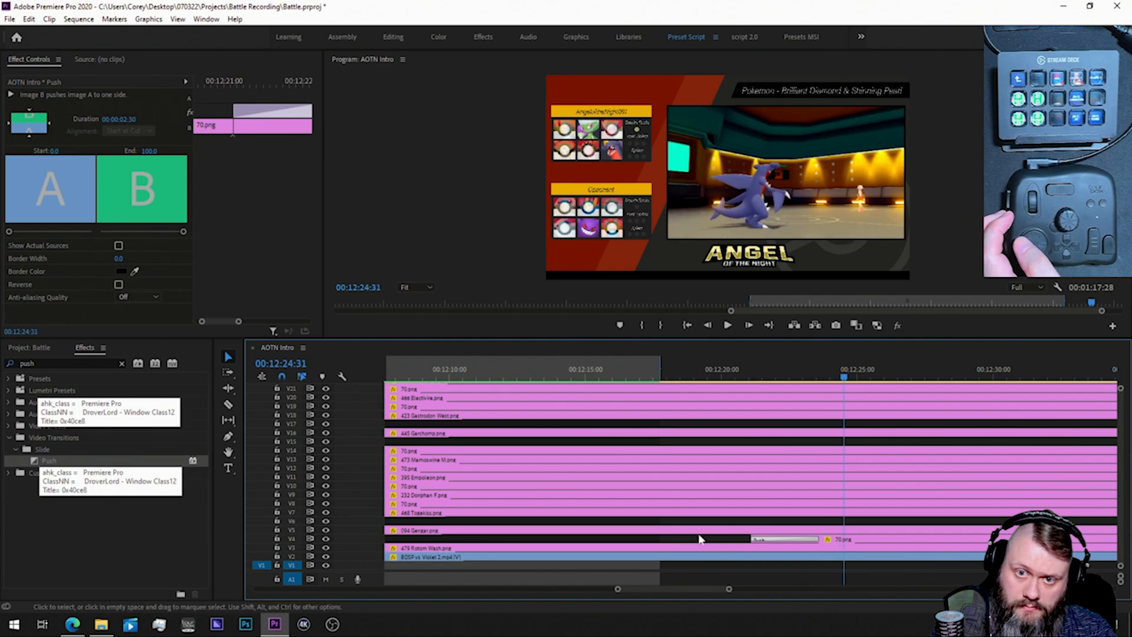
{"action": "left_click_drag", "start_coordinate": [618, 589], "coordinate": [561, 589]}
{"action": "key", "text": "minus"}
{"action": "key", "text": "minus"}
{"action": "key", "text": "shift+Right"}
{"action": "key", "text": "shift+Right"}
{"action": "key", "text": "shift+Right"}
{"action": "key", "text": "shift+Right"}
{"action": "key", "text": "shift+Right"}
{"action": "key", "text": "shift+Right"}
{"action": "key", "text": "shift+Right"}
{"action": "key", "text": "shift+Right"}
{"action": "key", "text": "shift+Right"}
{"action": "key", "text": "shift+Right"}
{"action": "key", "text": "shift+Right"}
{"action": "key", "text": "shift+Right"}
{"action": "key", "text": "shift+Right"}
{"action": "key", "text": "shift+Right"}
{"action": "key", "text": "shift+Right"}
{"action": "key", "text": "shift+Right"}
{"action": "key", "text": "shift+Right"}
{"action": "key", "text": "shift+Right"}
{"action": "key", "text": "shift+Right"}
{"action": "key", "text": "shift+Right"}
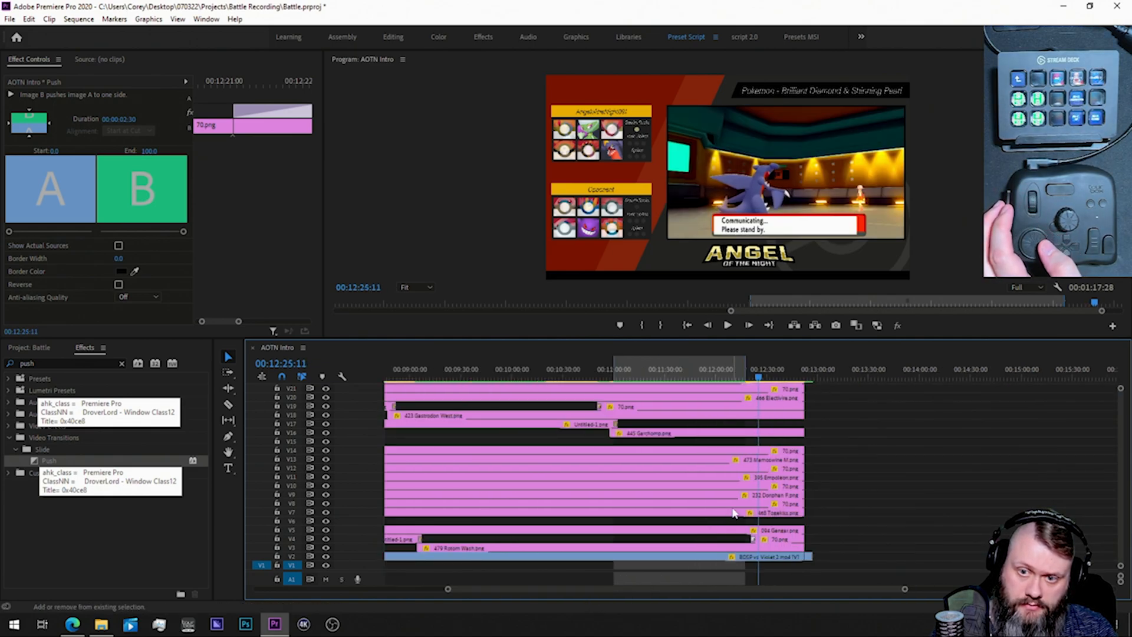
Step: Step forward through the battle footage to about 00:12:46:16 to find the next faint message
{"action": "key", "text": "shift+Right"}
{"action": "key", "text": "shift+Right"}
{"action": "key", "text": "shift+Right"}
{"action": "key", "text": "shift+Right"}
{"action": "key", "text": "shift+Right"}
{"action": "key", "text": "shift+Right"}
{"action": "key", "text": "shift+Right"}
{"action": "key", "text": "shift+Right"}
{"action": "key", "text": "shift+Right"}
{"action": "key", "text": "shift+Right"}
{"action": "key", "text": "shift+Right"}
{"action": "key", "text": "shift+Right"}
{"action": "key", "text": "shift+Right"}
{"action": "key", "text": "shift+Right"}
{"action": "key", "text": "shift+Right"}
{"action": "key", "text": "shift+Right"}
{"action": "key", "text": "shift+Right"}
{"action": "key", "text": "shift+Right"}
{"action": "key", "text": "shift+Right"}
{"action": "key", "text": "shift+Right"}
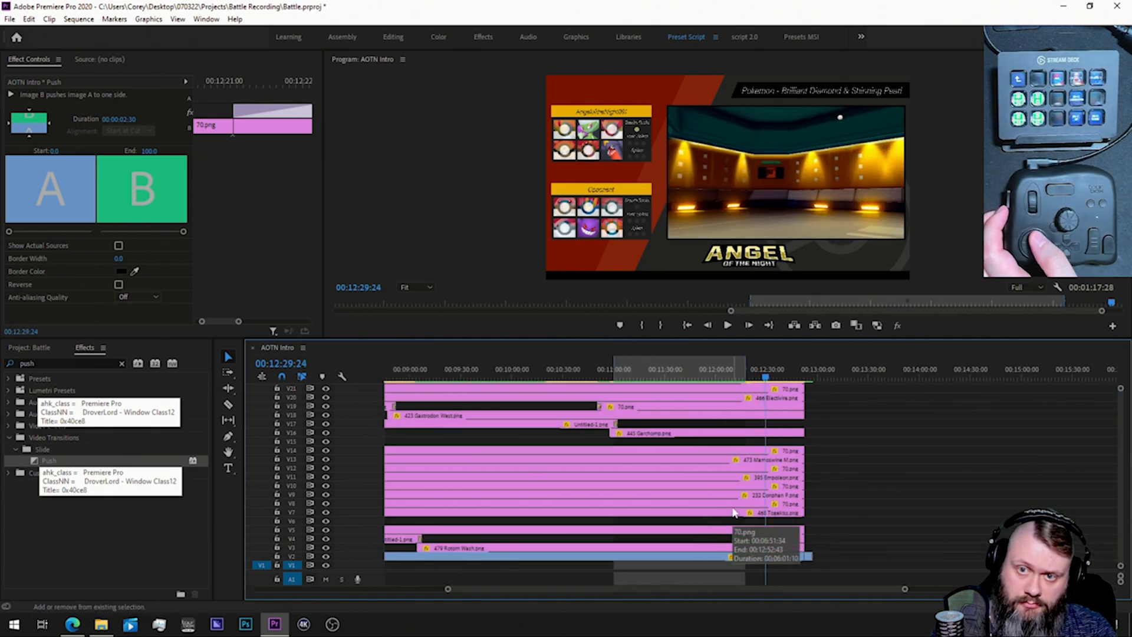
{"action": "key", "text": "shift+Right"}
{"action": "key", "text": "shift+Right"}
{"action": "key", "text": "shift+Right"}
{"action": "key", "text": "shift+Right"}
{"action": "key", "text": "shift+Right"}
{"action": "key", "text": "shift+Right"}
{"action": "key", "text": "shift+Right"}
{"action": "key", "text": "shift+Right"}
{"action": "key", "text": "shift+Right"}
{"action": "key", "text": "shift+Right"}
{"action": "key", "text": "shift+Right"}
{"action": "key", "text": "shift+Right"}
{"action": "key", "text": "shift+Right"}
{"action": "key", "text": "shift+Right"}
{"action": "key", "text": "shift+Right"}
{"action": "key", "text": "shift+Right"}
{"action": "key", "text": "shift+Right"}
{"action": "key", "text": "shift+Right"}
{"action": "key", "text": "shift+Right"}
{"action": "key", "text": "shift+Right"}
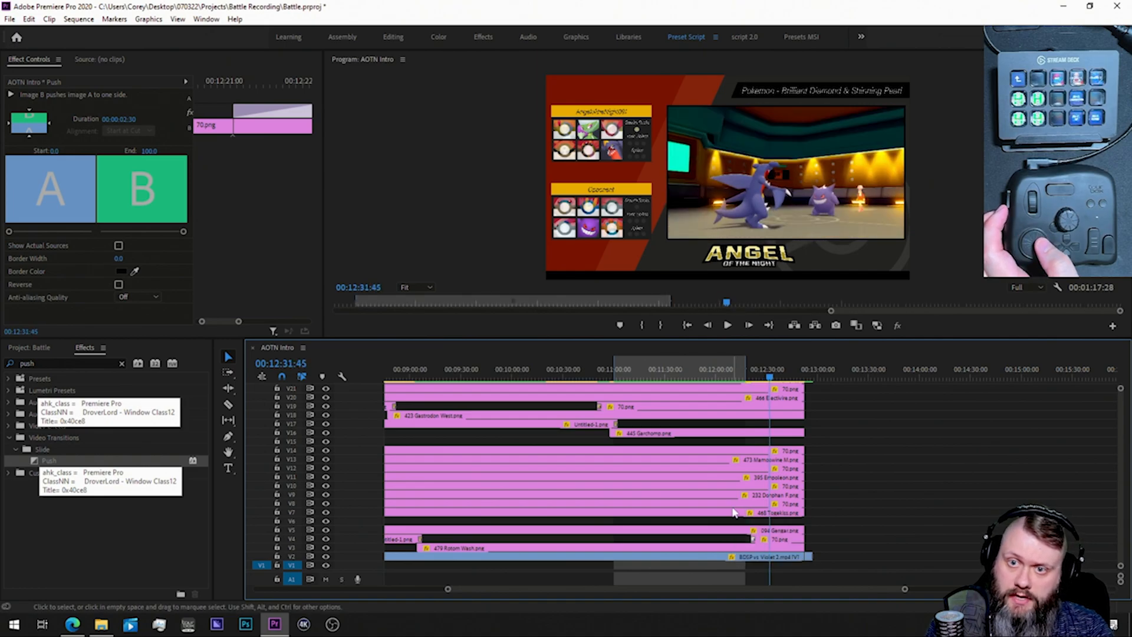
{"action": "key", "text": "shift+Right"}
{"action": "key", "text": "shift+Right"}
{"action": "key", "text": "shift+Right"}
{"action": "key", "text": "shift+Right"}
{"action": "key", "text": "shift+Right"}
{"action": "key", "text": "shift+Right"}
{"action": "key", "text": "shift+Right"}
{"action": "key", "text": "shift+Right"}
{"action": "key", "text": "shift+Right"}
{"action": "key", "text": "shift+Right"}
{"action": "key", "text": "shift+Right"}
{"action": "key", "text": "shift+Right"}
{"action": "key", "text": "shift+Right"}
{"action": "key", "text": "shift+Right"}
{"action": "key", "text": "shift+Right"}
{"action": "key", "text": "shift+Right"}
{"action": "key", "text": "shift+Right"}
{"action": "key", "text": "shift+Right"}
{"action": "key", "text": "shift+Right"}
{"action": "key", "text": "shift+Right"}
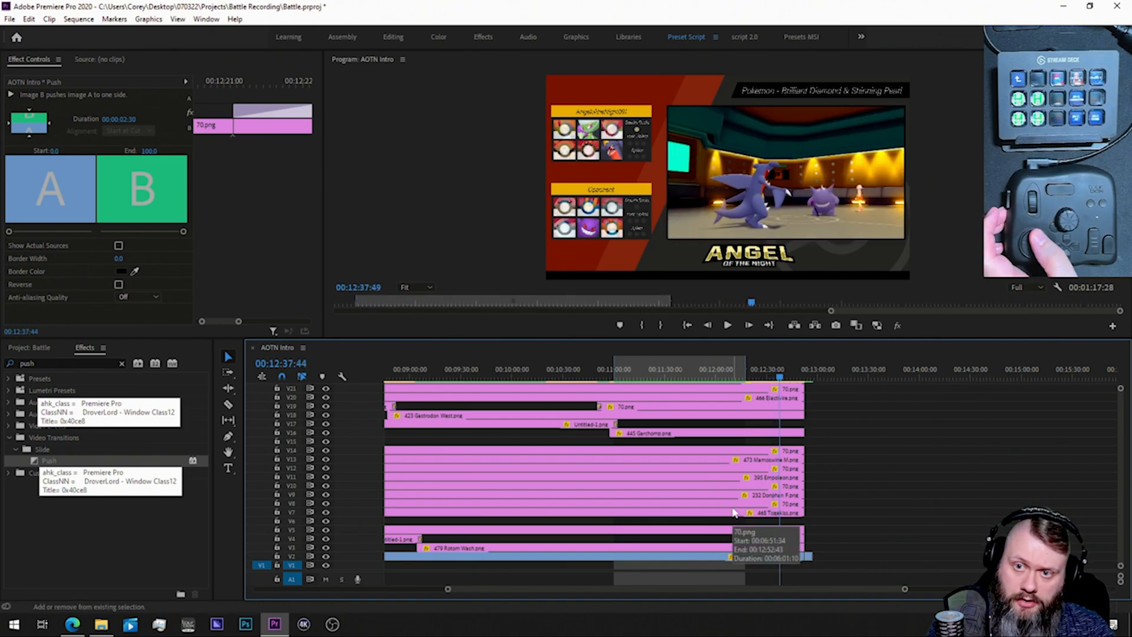
{"action": "key", "text": "shift+Right"}
{"action": "key", "text": "shift+Right"}
{"action": "key", "text": "shift+Right"}
{"action": "key", "text": "shift+Right"}
{"action": "key", "text": "shift+Right"}
{"action": "key", "text": "shift+Right"}
{"action": "key", "text": "shift+Right"}
{"action": "key", "text": "shift+Right"}
{"action": "key", "text": "shift+Right"}
{"action": "key", "text": "shift+Right"}
{"action": "key", "text": "shift+Right"}
{"action": "key", "text": "shift+Right"}
{"action": "key", "text": "shift+Right"}
{"action": "key", "text": "shift+Right"}
{"action": "key", "text": "shift+Right"}
{"action": "key", "text": "shift+Right"}
{"action": "key", "text": "shift+Right"}
{"action": "key", "text": "shift+Right"}
{"action": "key", "text": "shift+Right"}
{"action": "key", "text": "shift+Right"}
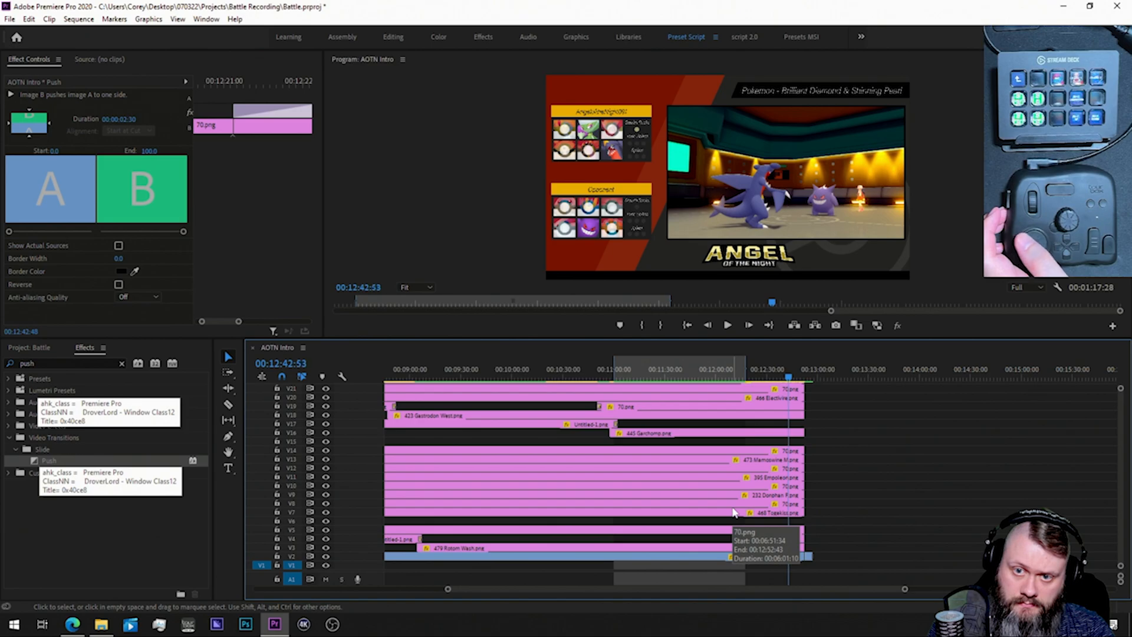
{"action": "key", "text": "shift+Right"}
{"action": "key", "text": "shift+Right"}
{"action": "key", "text": "shift+Right"}
{"action": "key", "text": "shift+Right"}
{"action": "key", "text": "shift+Right"}
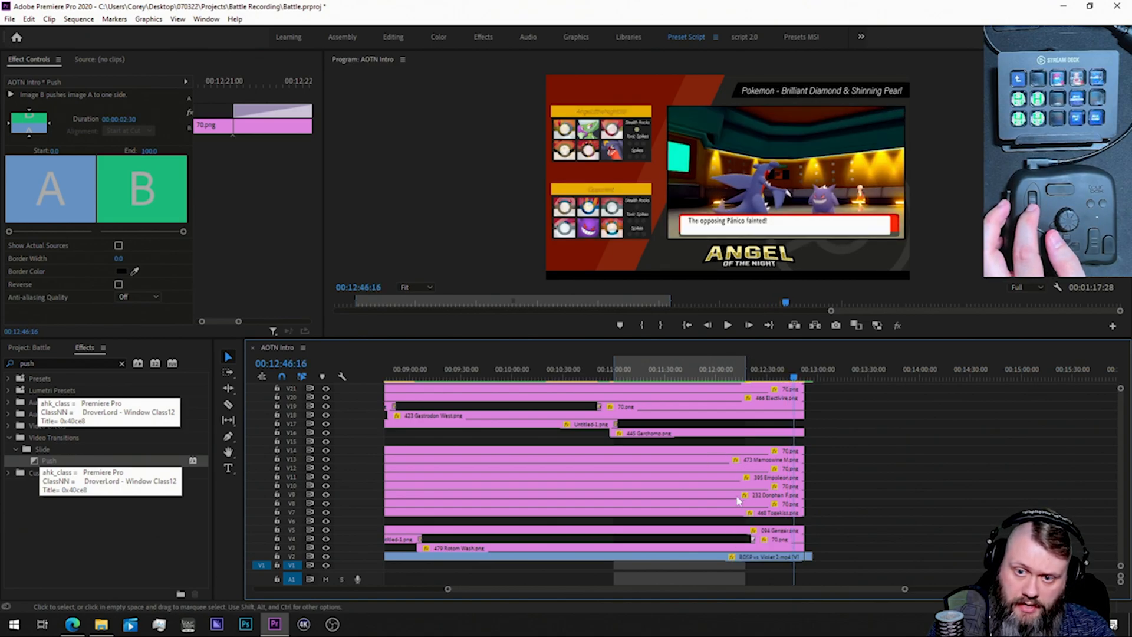
Step: Place 70.png on V6 from 00:12:46:16 to the end of the other overlay images
{"action": "left_click", "coordinate": [23, 346]}
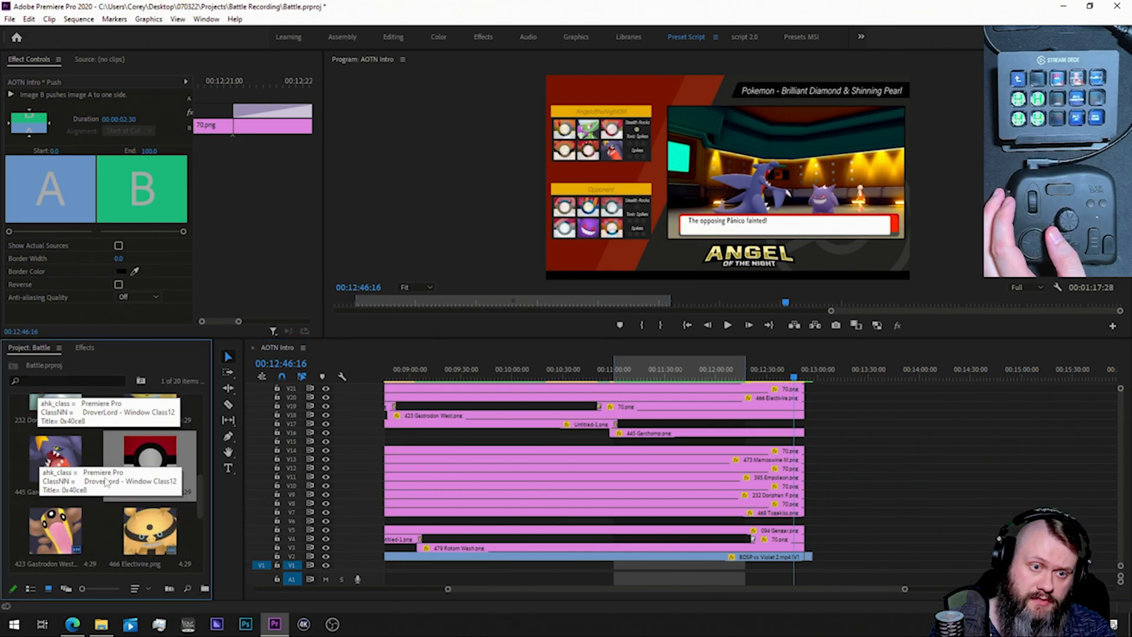
{"action": "scroll", "coordinate": [98, 545], "scroll_direction": "down", "scroll_amount": 3}
{"action": "scroll", "coordinate": [99, 545], "scroll_direction": "up", "scroll_amount": 3}
{"action": "left_click_drag", "start_coordinate": [152, 449], "coordinate": [803, 522]}
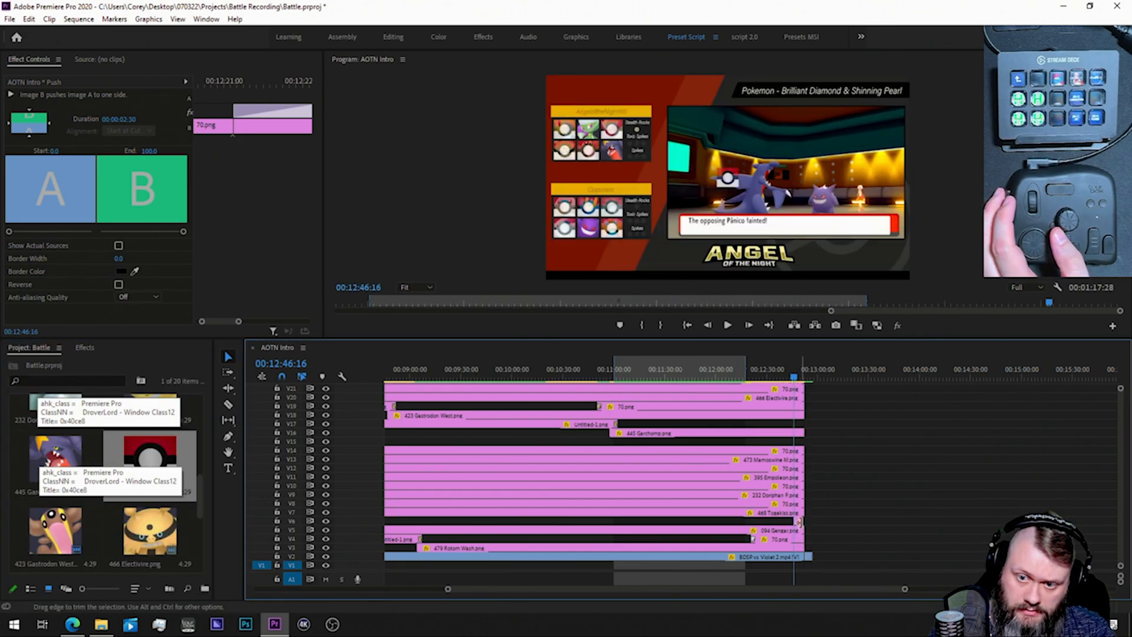
{"action": "scroll", "coordinate": [804, 530], "scroll_direction": "up", "scroll_amount": 3}
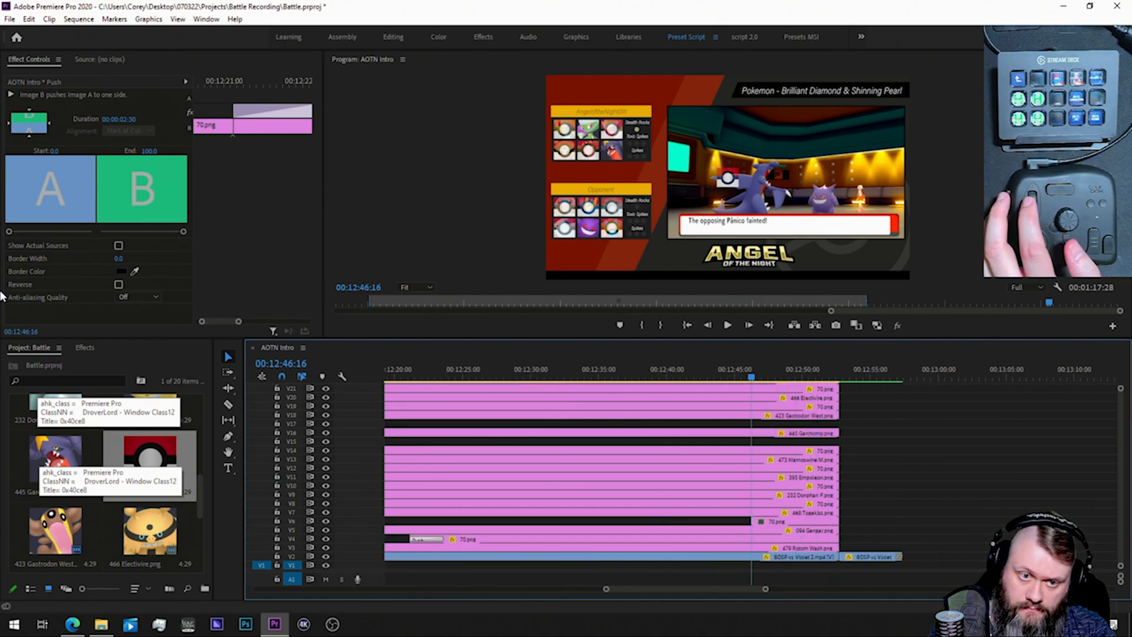
Step: Apply the t2p5 position preset to the new 70.png clip on V6
{"action": "left_click", "coordinate": [84, 348]}
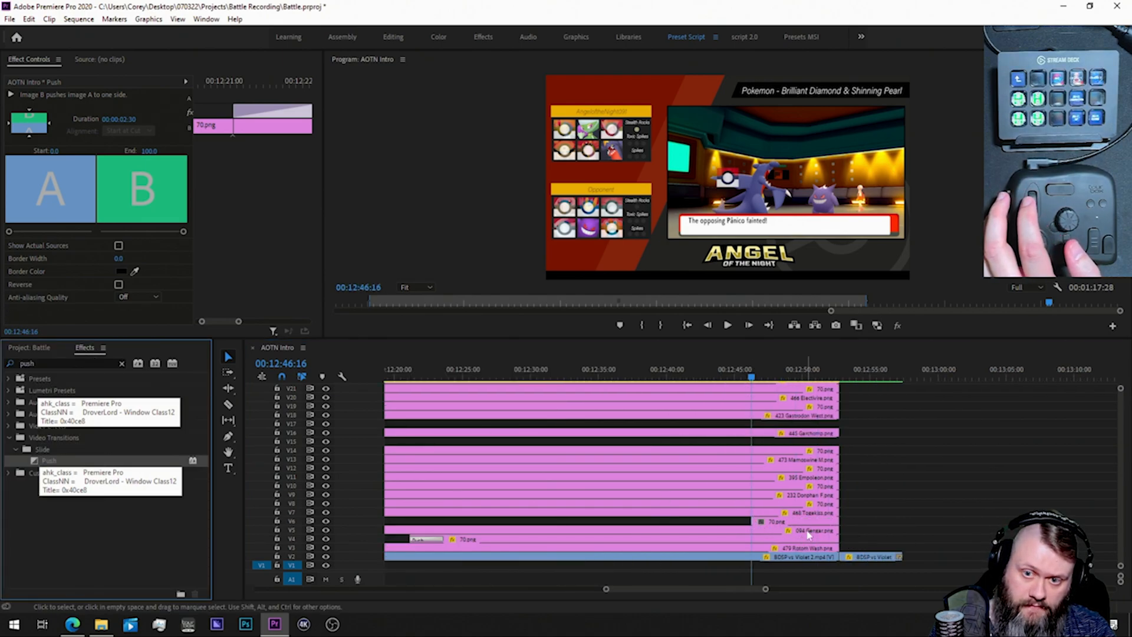
{"action": "left_click", "coordinate": [755, 521]}
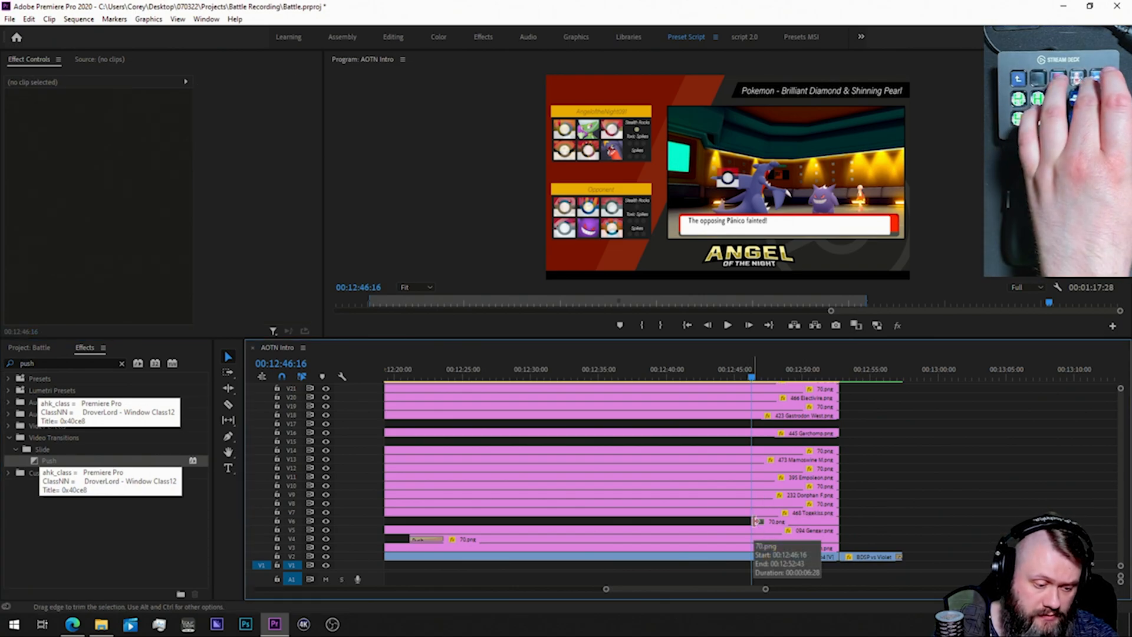
{"action": "key", "text": "shift+7"}
{"action": "key", "text": "shift+f"}
{"action": "type", "text": "t2p5"}
{"action": "left_click_drag", "start_coordinate": [35, 390], "coordinate": [757, 521]}
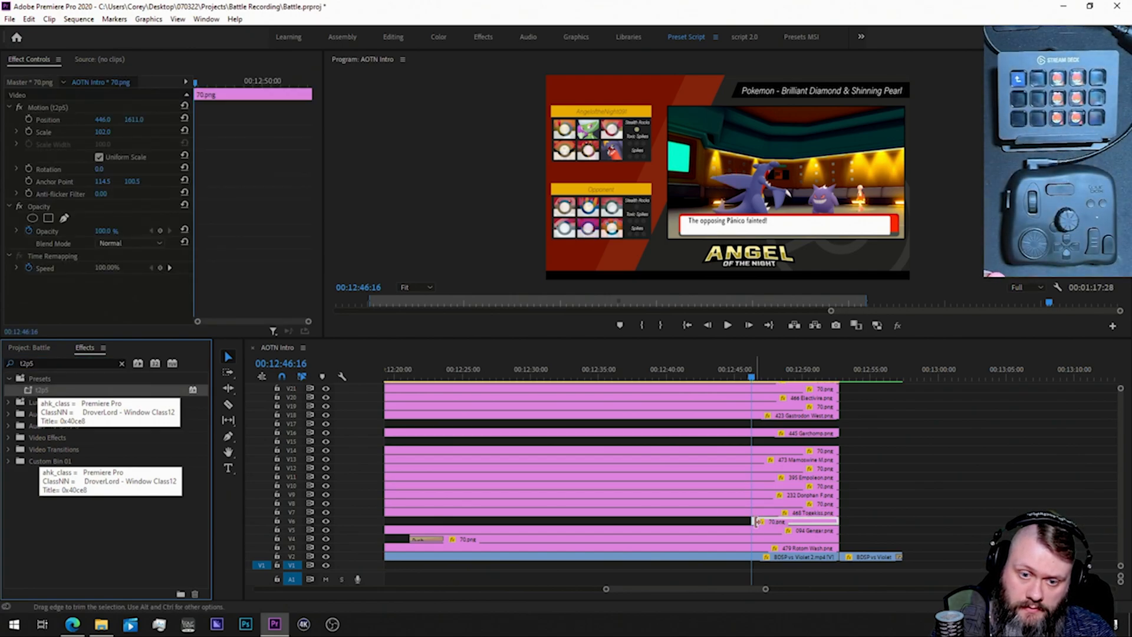
Step: Add a Push transition to the start of the V6 70.png clip and make it enter from the top
{"action": "key", "text": "="}
{"action": "key", "text": "="}
{"action": "key", "text": "="}
{"action": "key", "text": "="}
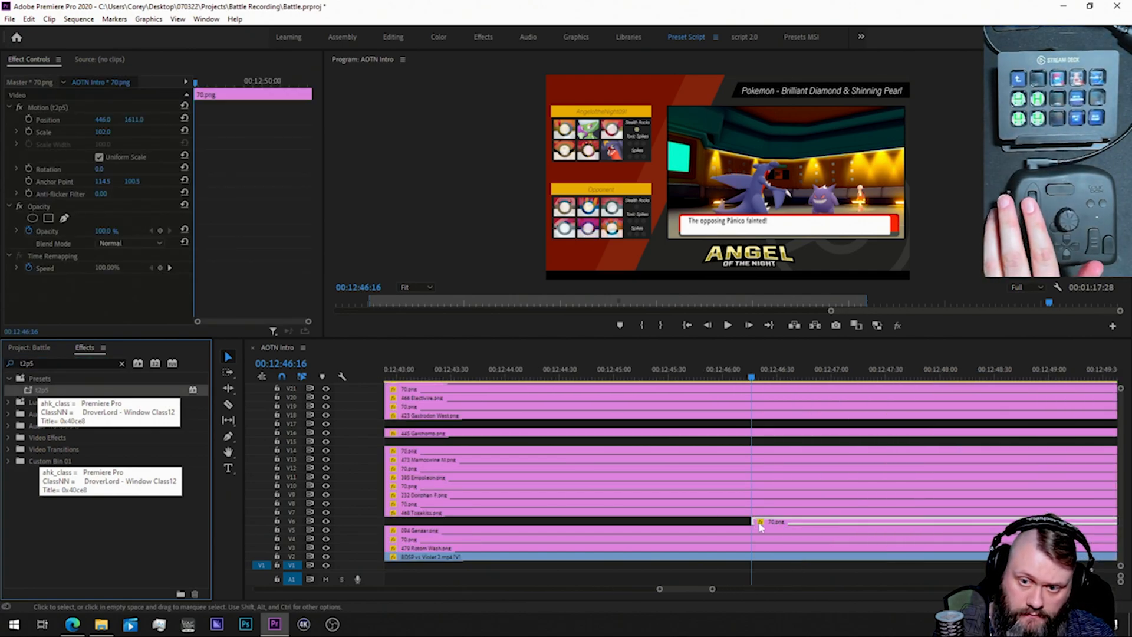
{"action": "key", "text": "shift+f"}
{"action": "key", "text": "BackSpace"}
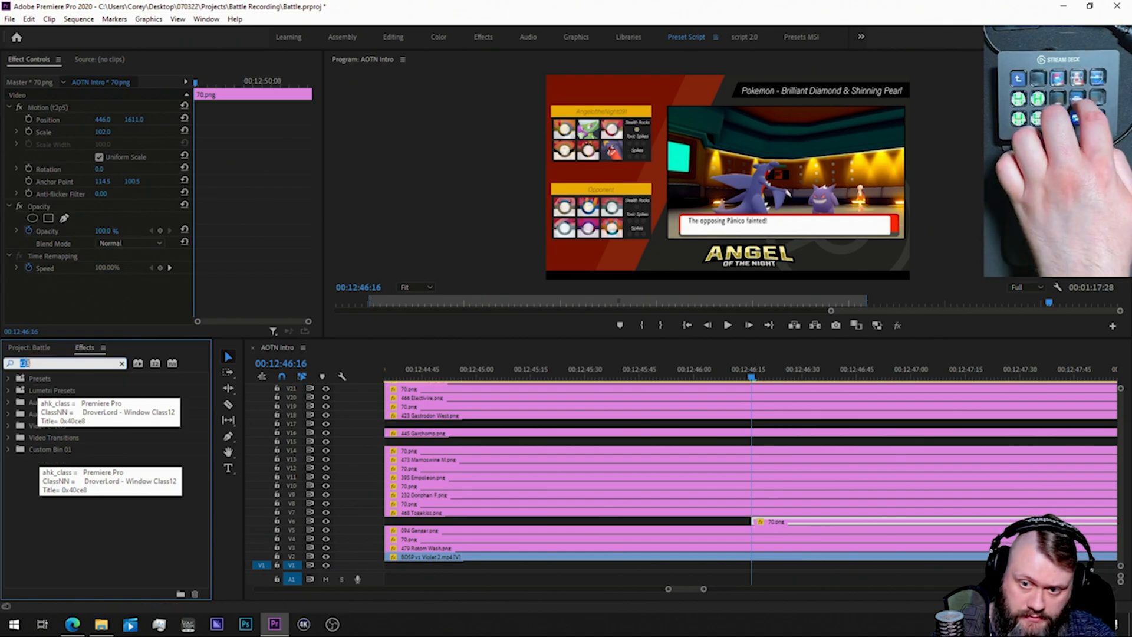
{"action": "type", "text": "push"}
{"action": "left_click_drag", "start_coordinate": [34, 460], "coordinate": [755, 522]}
{"action": "left_click", "coordinate": [763, 526]}
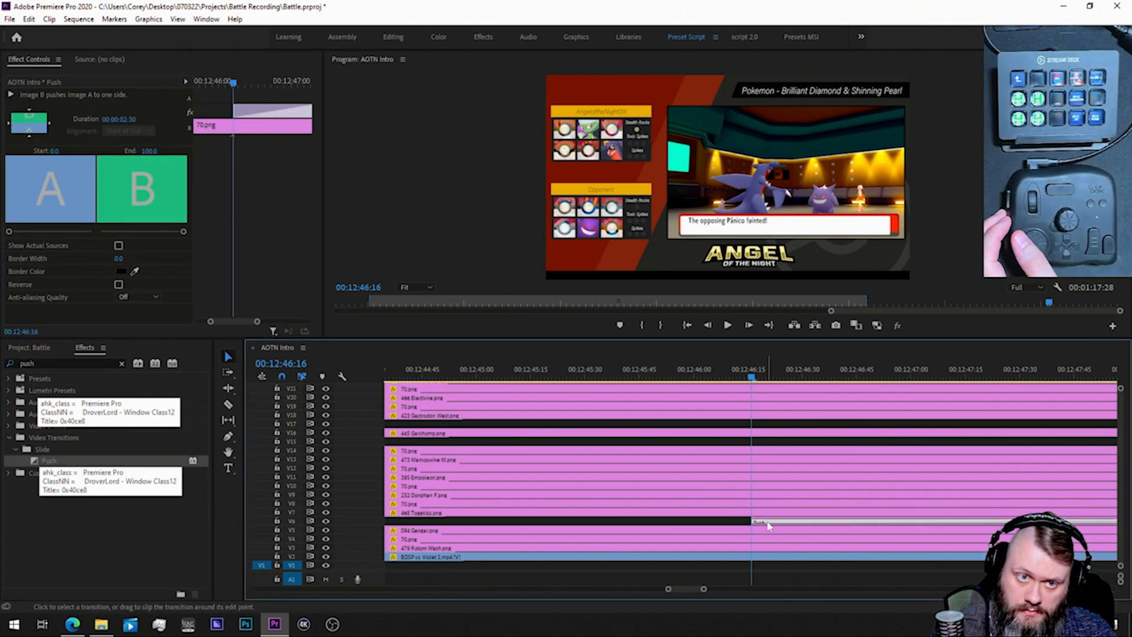
{"action": "left_click", "coordinate": [33, 116]}
Step: Play through the V6 Push transition and stop at about 00:12:49:10
{"action": "key", "text": "minus"}
{"action": "key", "text": "minus"}
{"action": "key", "text": "minus"}
{"action": "left_click", "coordinate": [784, 379]}
{"action": "key", "text": "minus"}
{"action": "key", "text": "minus"}
{"action": "key", "text": "minus"}
{"action": "key", "text": "minus"}
{"action": "key", "text": "minus"}
{"action": "key", "text": "minus"}
{"action": "key", "text": "space"}
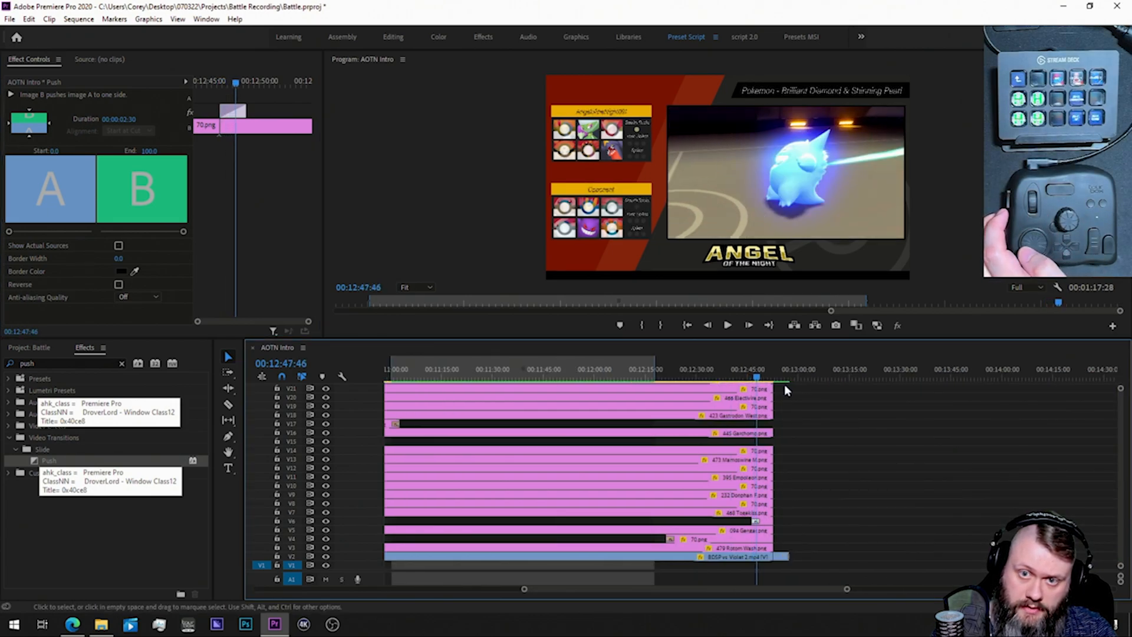
{"action": "key", "text": "space"}
Step: Apply the default transition to the ends of the Rotom Wash, 70.png, Gengar and 70.png clips on V3 to V6
{"action": "right_click", "coordinate": [774, 557]}
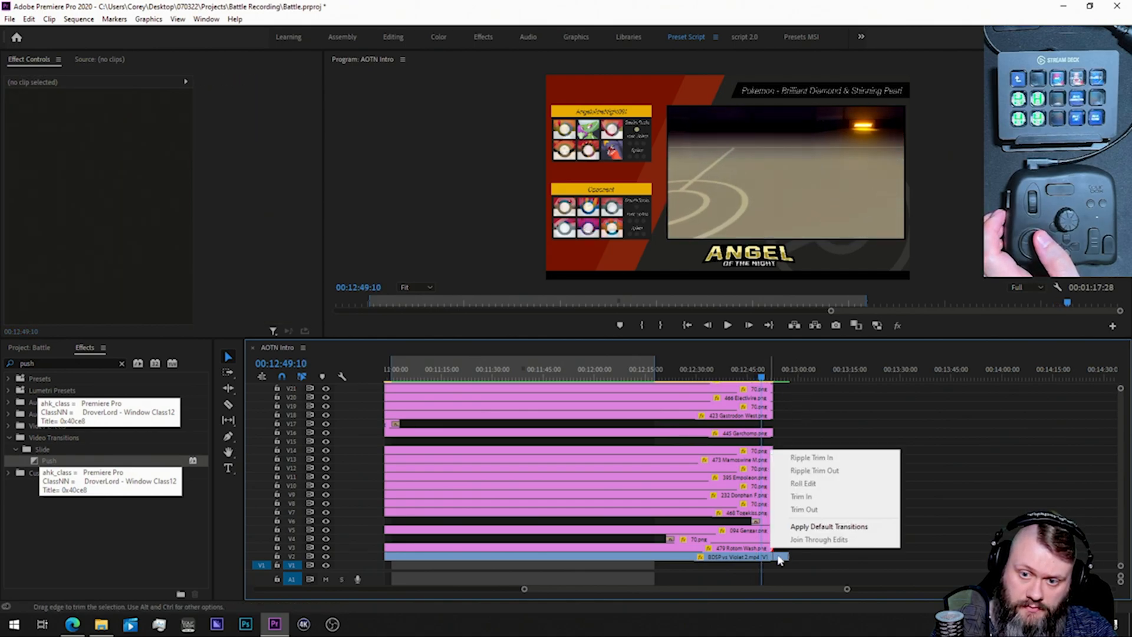
{"action": "left_click", "coordinate": [790, 526]}
{"action": "key", "text": "="}
{"action": "key", "text": "="}
{"action": "key", "text": "="}
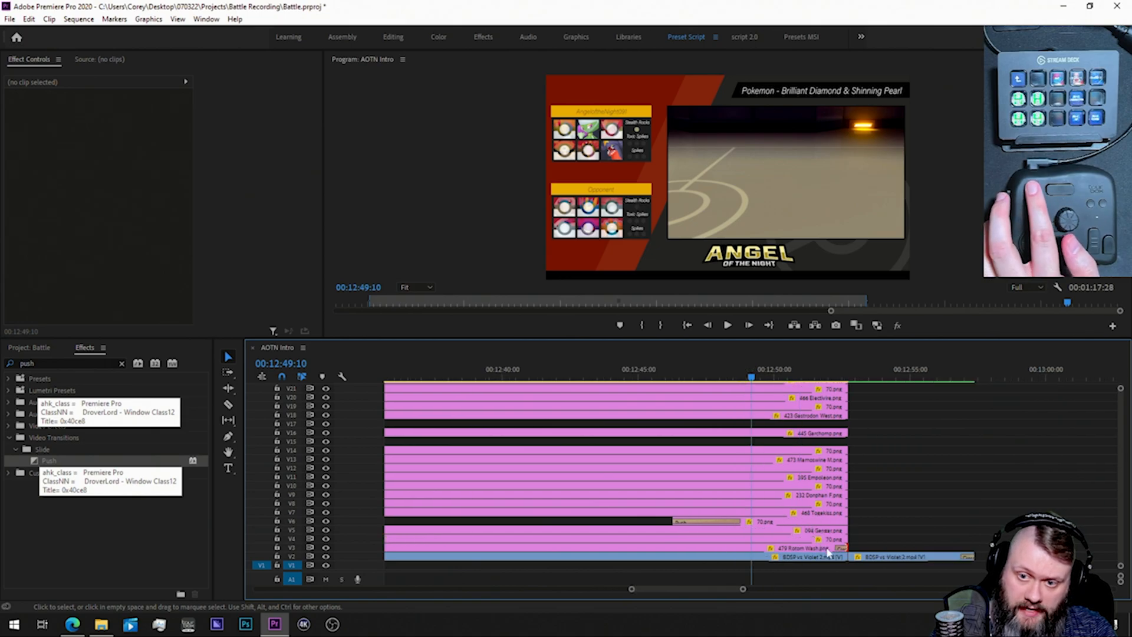
{"action": "key", "text": "="}
{"action": "right_click", "coordinate": [944, 543]}
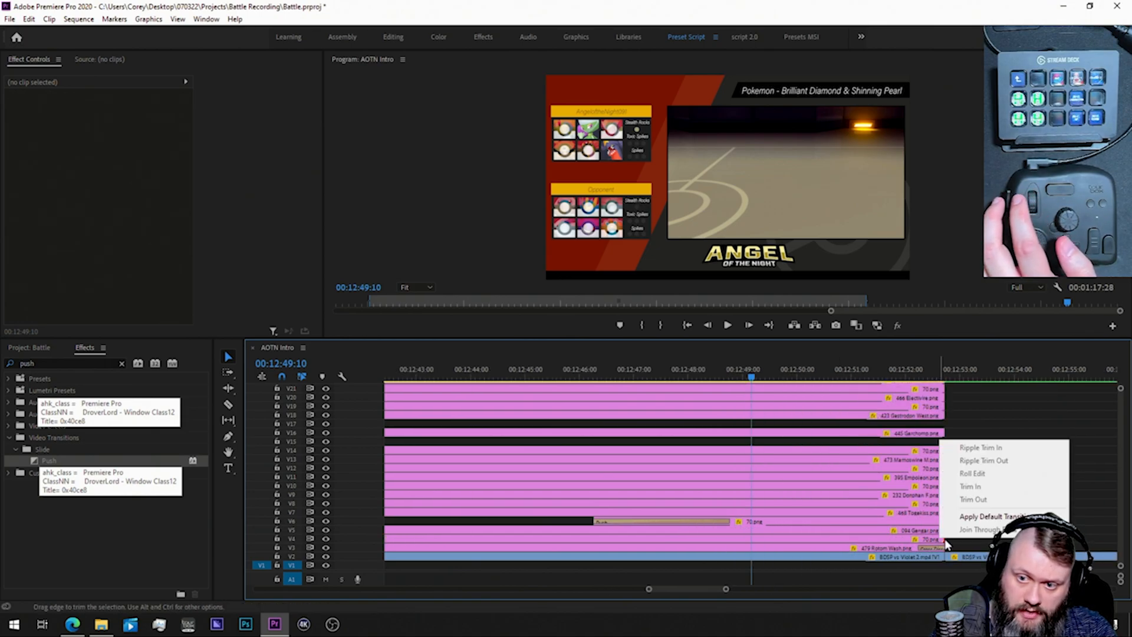
{"action": "left_click", "coordinate": [969, 517]}
{"action": "right_click", "coordinate": [941, 529]}
{"action": "left_click", "coordinate": [969, 510]}
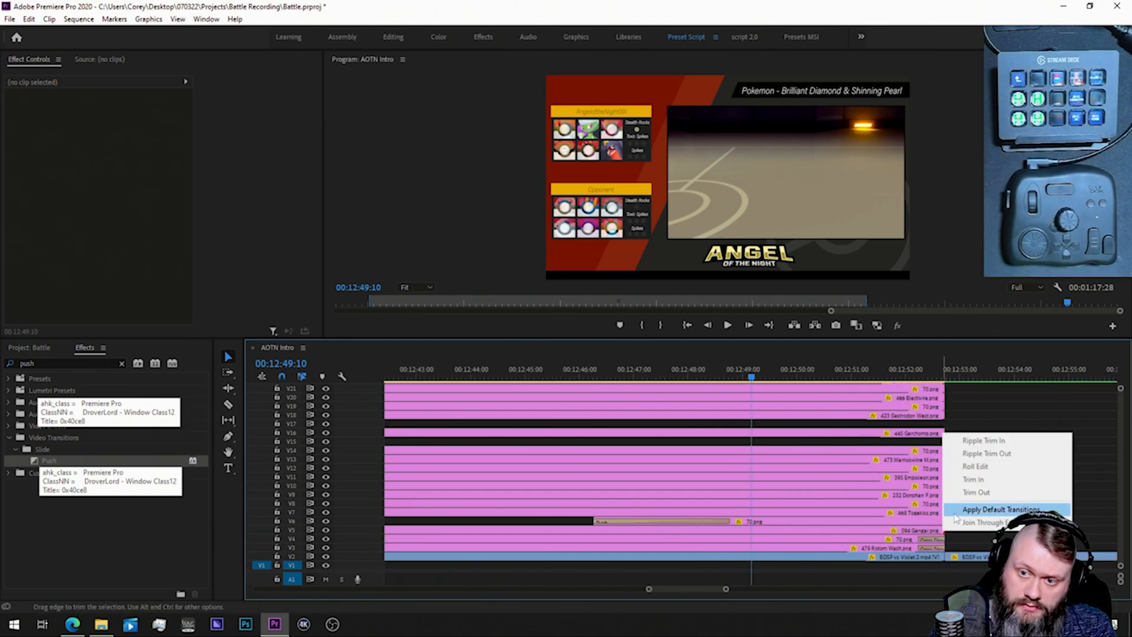
{"action": "right_click", "coordinate": [941, 522]}
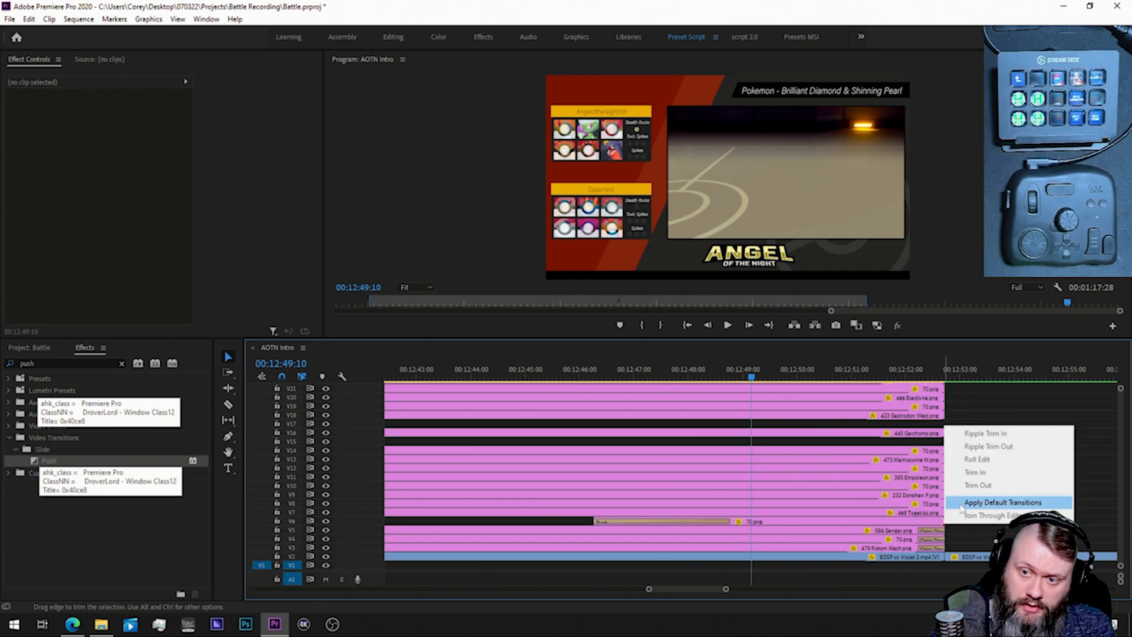
{"action": "left_click", "coordinate": [961, 506]}
Step: Apply the default transition to the ends of the Togekiss, 70.png, Donphan and 70.png clips on V7 to V10
{"action": "right_click", "coordinate": [943, 512]}
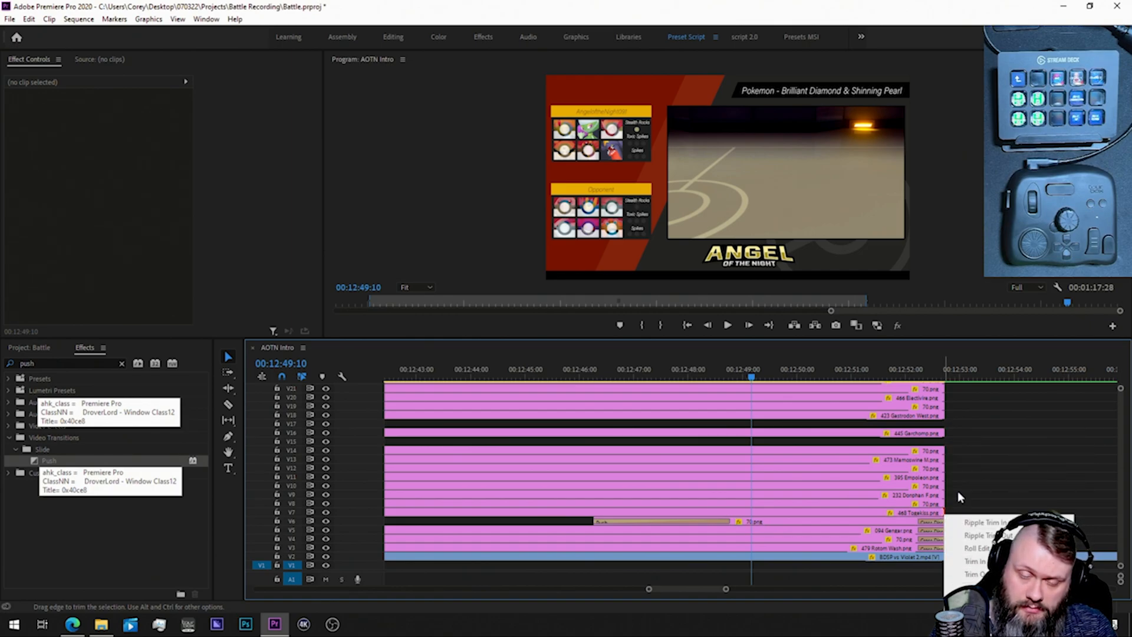
{"action": "mouse_move", "coordinate": [672, 590]}
{"action": "left_mouse_down"}
{"action": "mouse_move", "coordinate": [699, 590]}
{"action": "mouse_move", "coordinate": [671, 589]}
{"action": "left_mouse_up"}
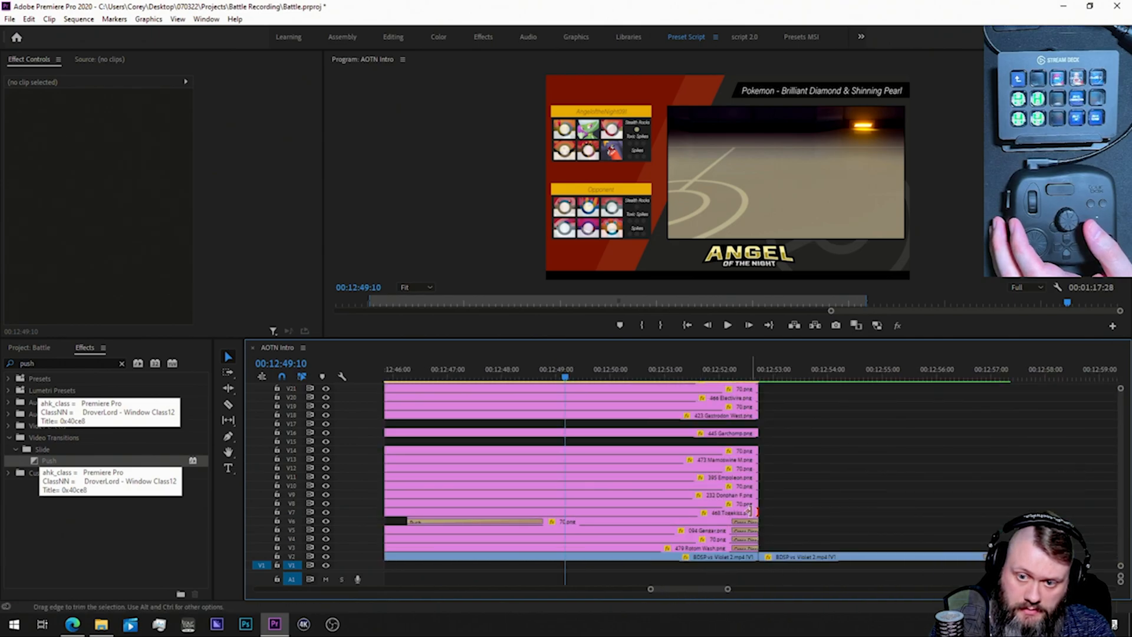
{"action": "right_click", "coordinate": [757, 516]}
{"action": "left_click", "coordinate": [791, 590]}
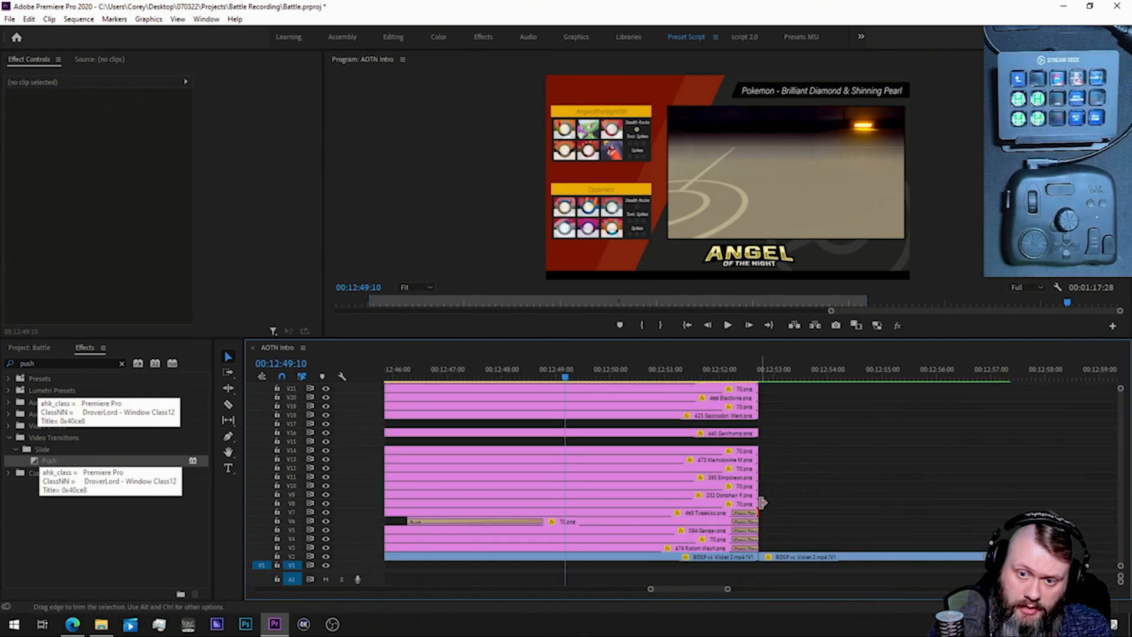
{"action": "right_click", "coordinate": [757, 500]}
{"action": "left_click", "coordinate": [784, 577]}
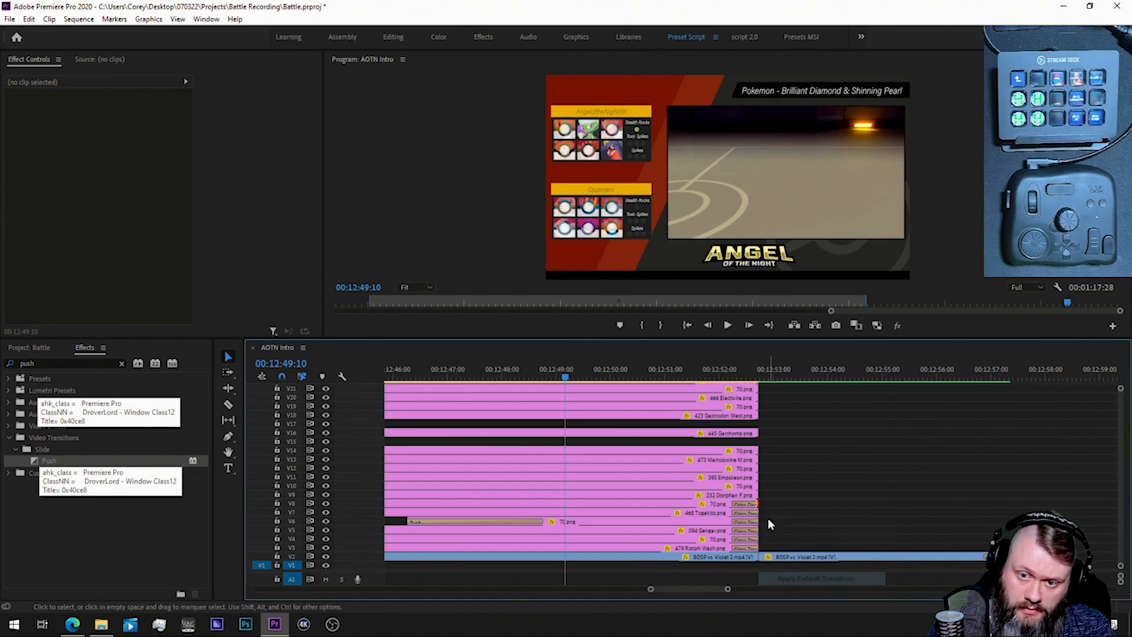
{"action": "right_click", "coordinate": [756, 496]}
{"action": "left_click", "coordinate": [784, 571]}
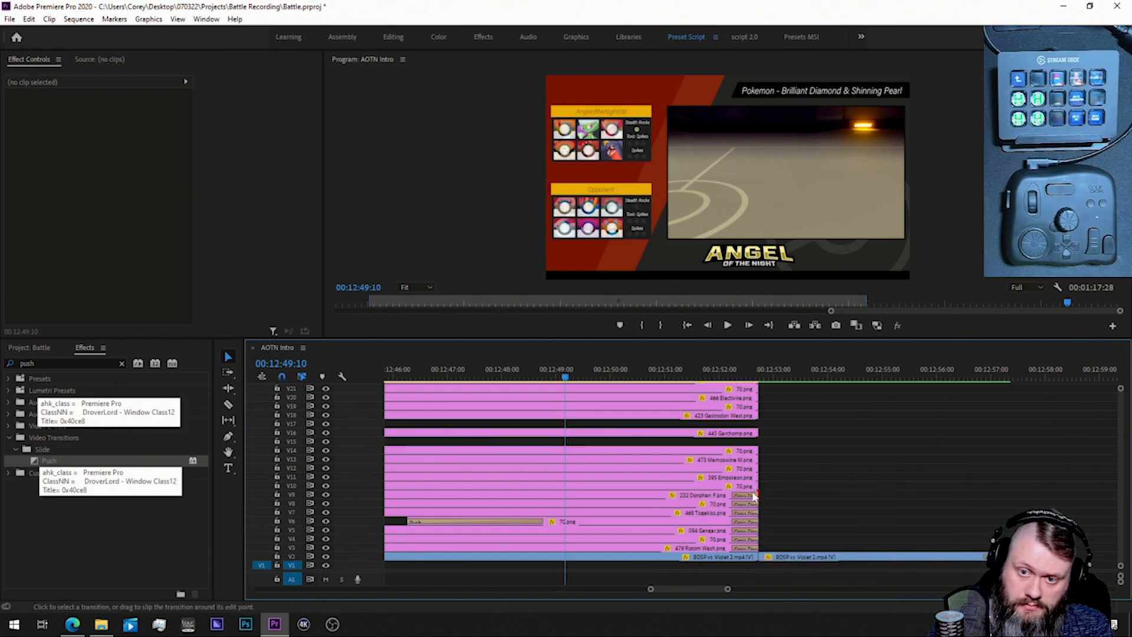
{"action": "right_click", "coordinate": [757, 486]}
{"action": "left_click", "coordinate": [784, 563]}
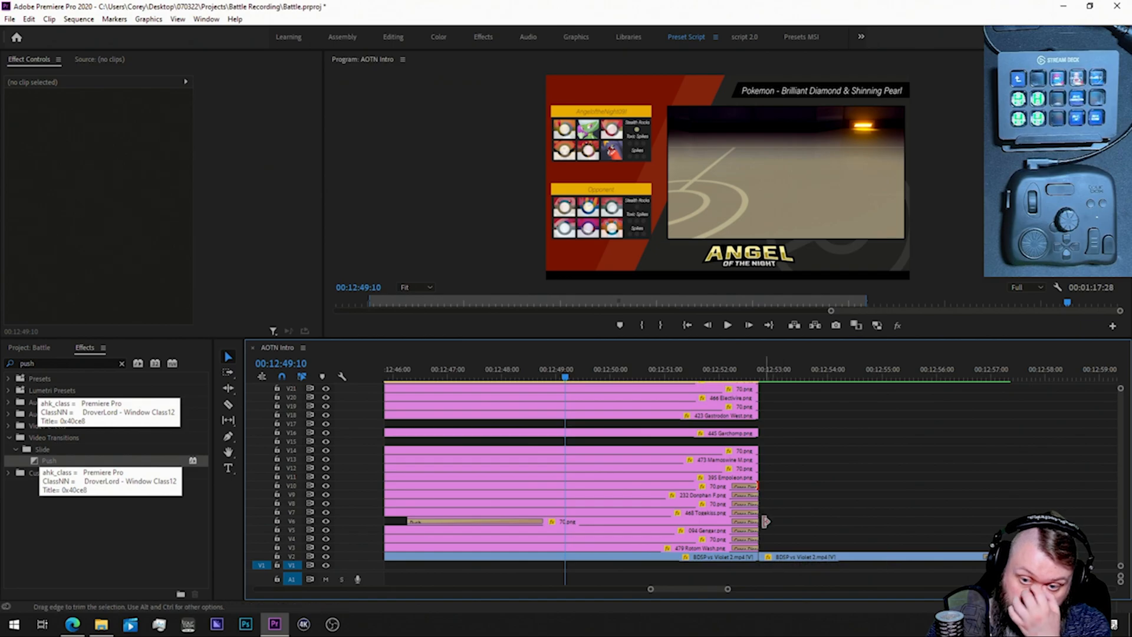
Step: Apply the default transition to the ends of the Empoleon, 70.png, Mamoswine and 70.png clips on V11 to V14
{"action": "right_click", "coordinate": [755, 477]}
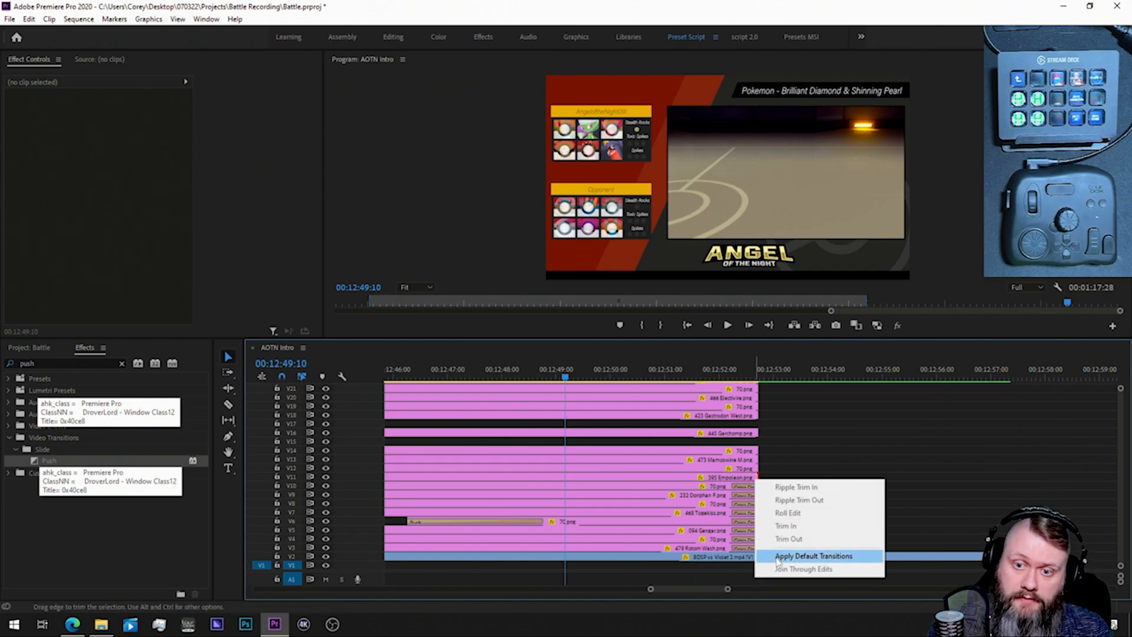
{"action": "left_click", "coordinate": [784, 554]}
{"action": "right_click", "coordinate": [754, 469]}
{"action": "left_click", "coordinate": [785, 545]}
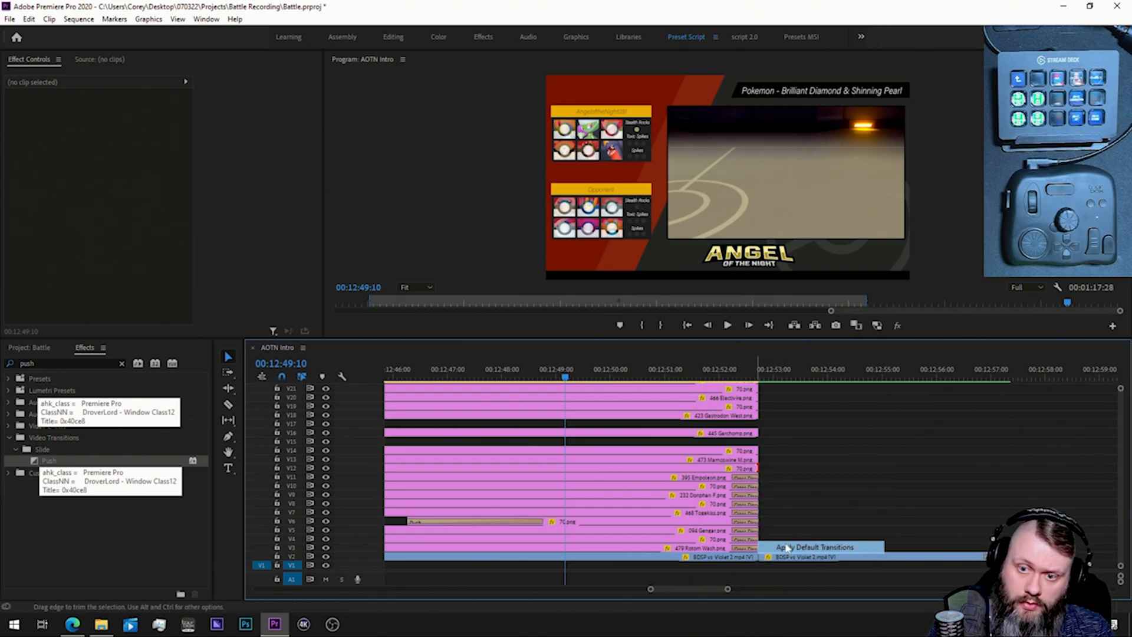
{"action": "right_click", "coordinate": [758, 460]}
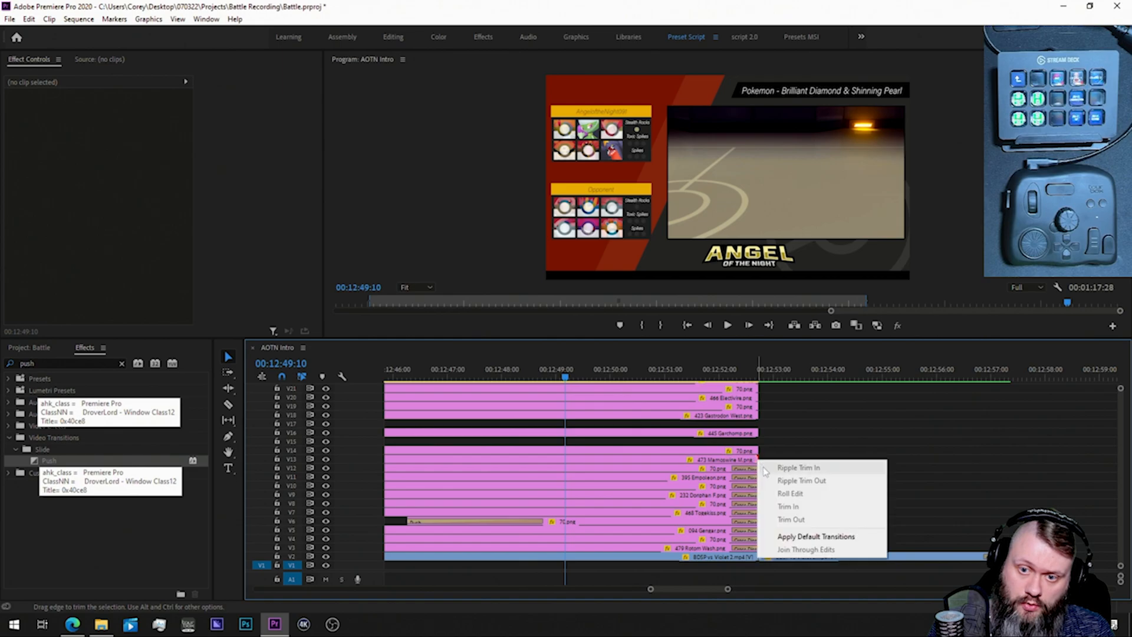
{"action": "left_click", "coordinate": [784, 537]}
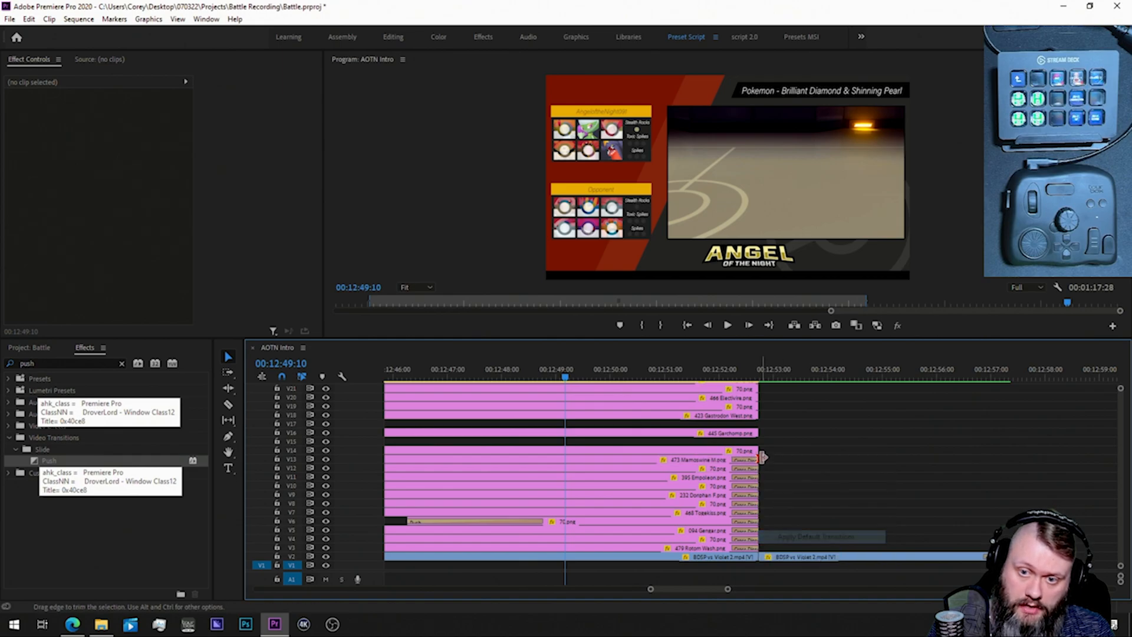
{"action": "right_click", "coordinate": [755, 451]}
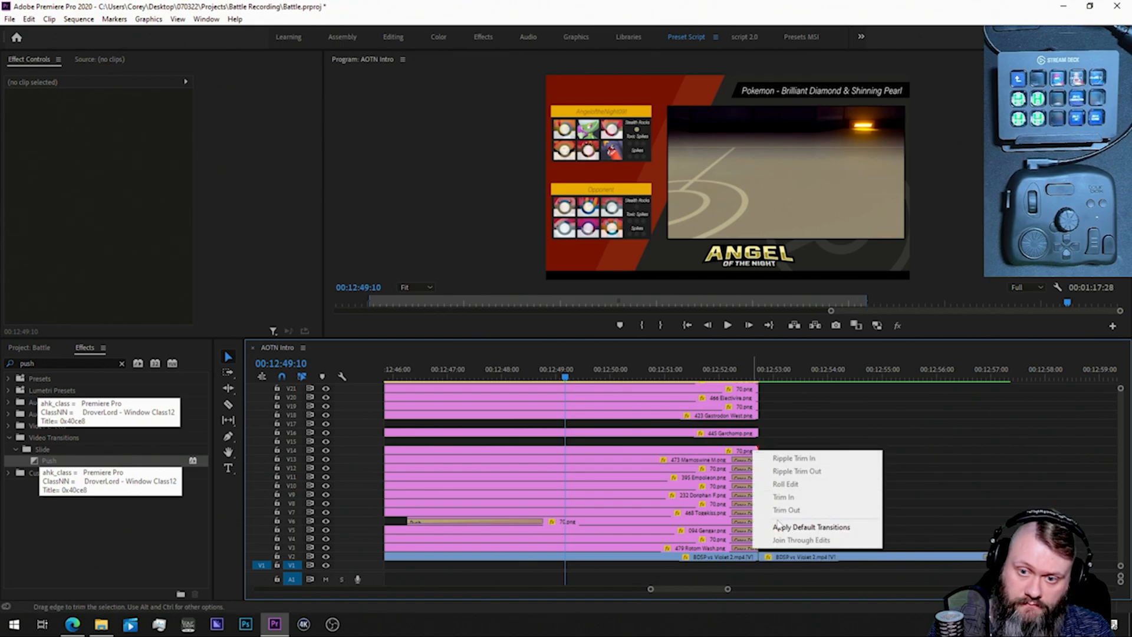
{"action": "left_click", "coordinate": [778, 524]}
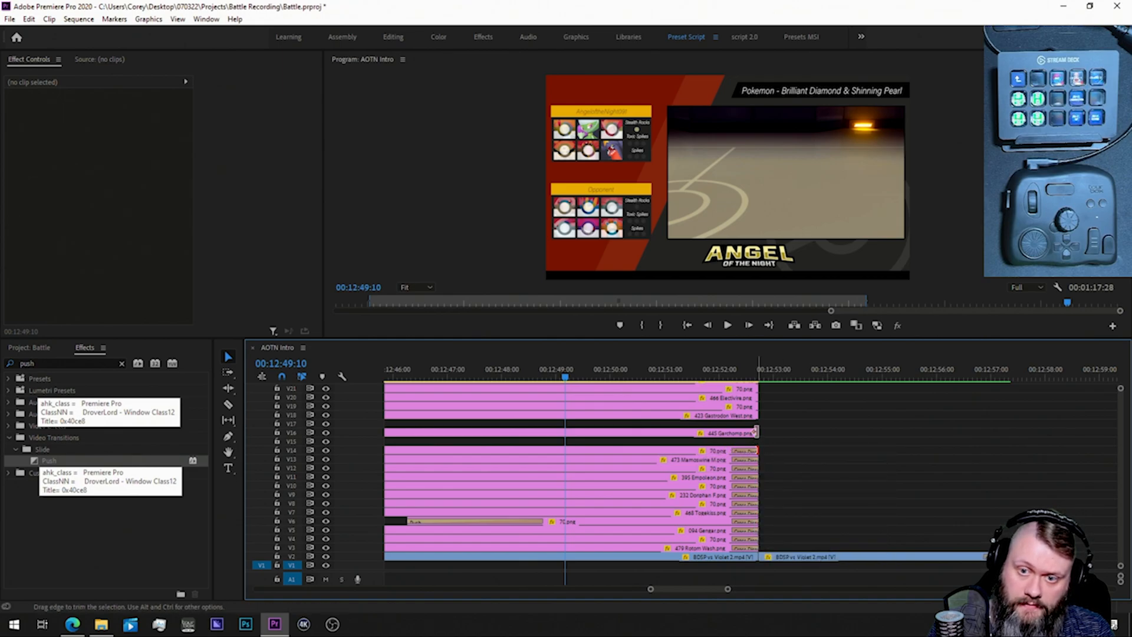
Step: Apply the default transition to the ends of the Garchomp clip on V16 and the Gastrodon West clip on V18
{"action": "right_click", "coordinate": [757, 433]}
{"action": "left_click", "coordinate": [782, 509]}
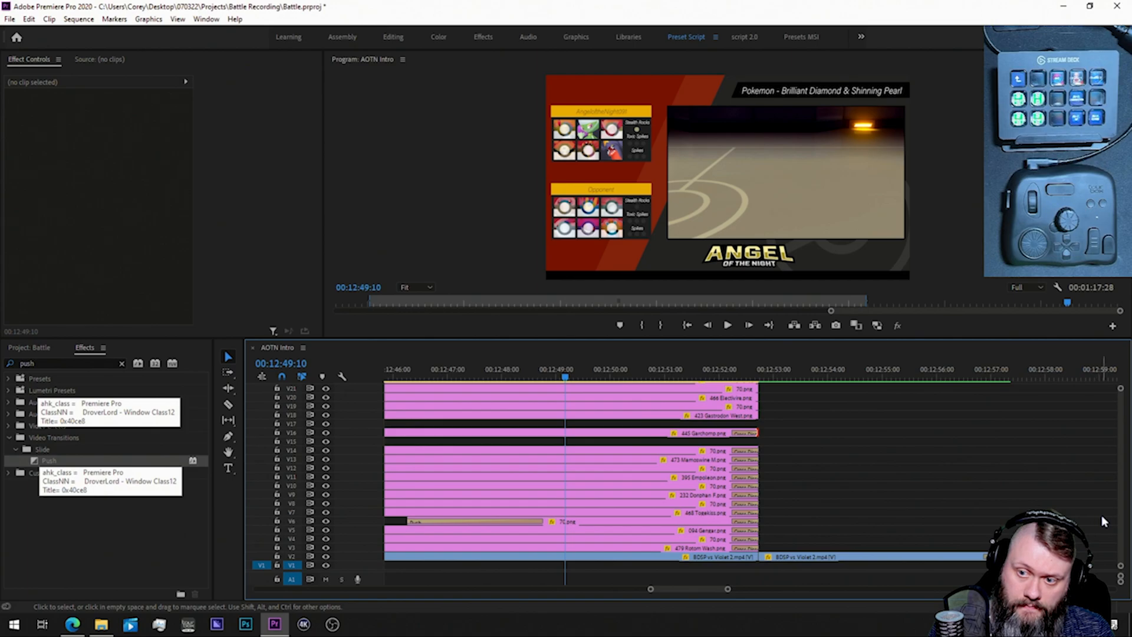
{"action": "scroll", "coordinate": [804, 516], "scroll_direction": "up", "scroll_amount": 5}
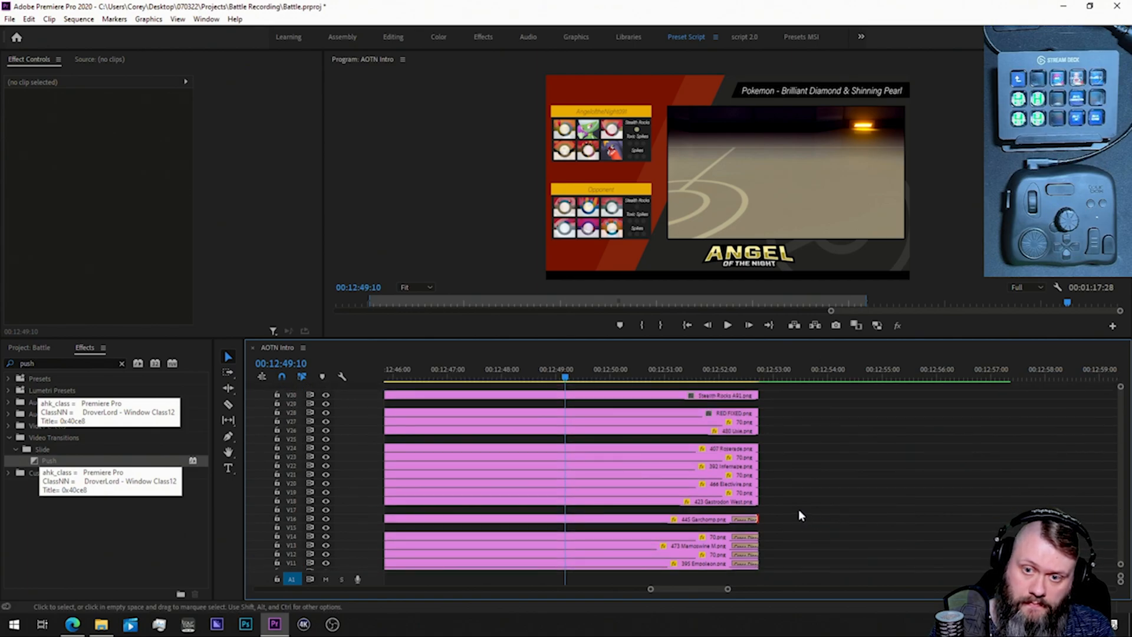
{"action": "right_click", "coordinate": [757, 502]}
{"action": "left_click", "coordinate": [808, 578]}
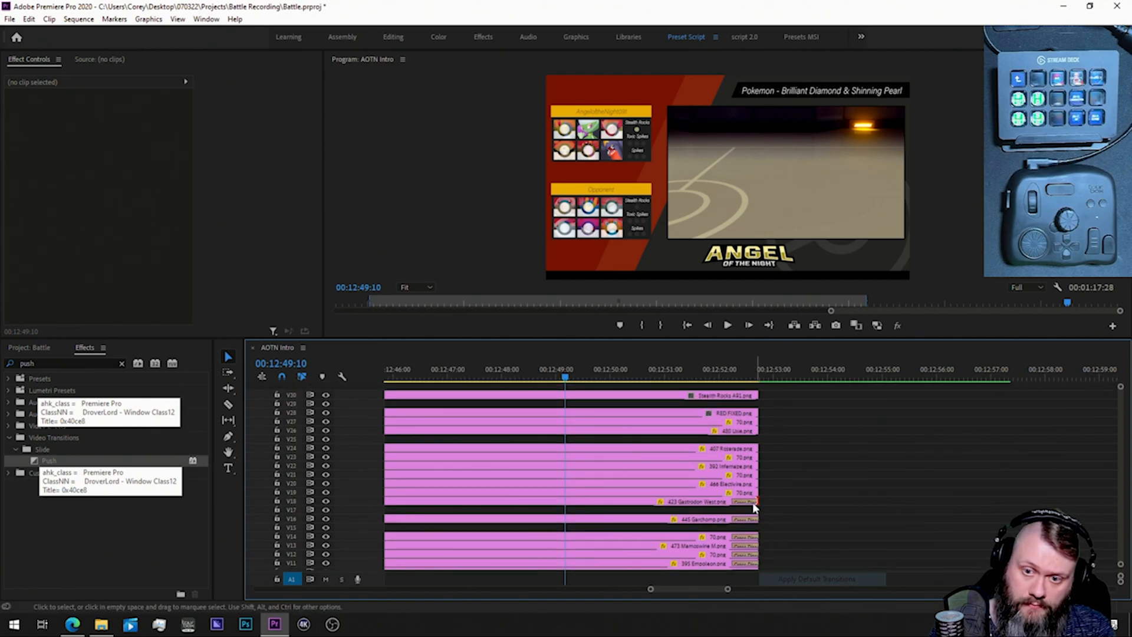
Step: Apply the default transition to the ends of the 70.png, Electivire and 70.png clips on V19 to V21
{"action": "right_click", "coordinate": [757, 493]}
{"action": "left_click", "coordinate": [808, 569]}
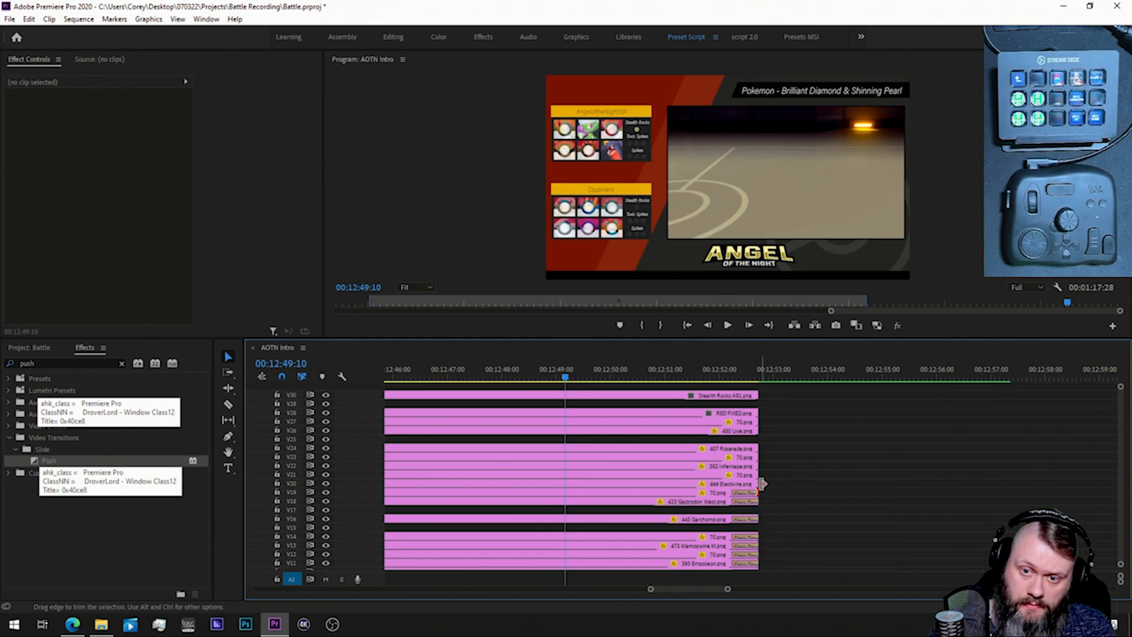
{"action": "right_click", "coordinate": [756, 484]}
{"action": "left_click", "coordinate": [807, 560]}
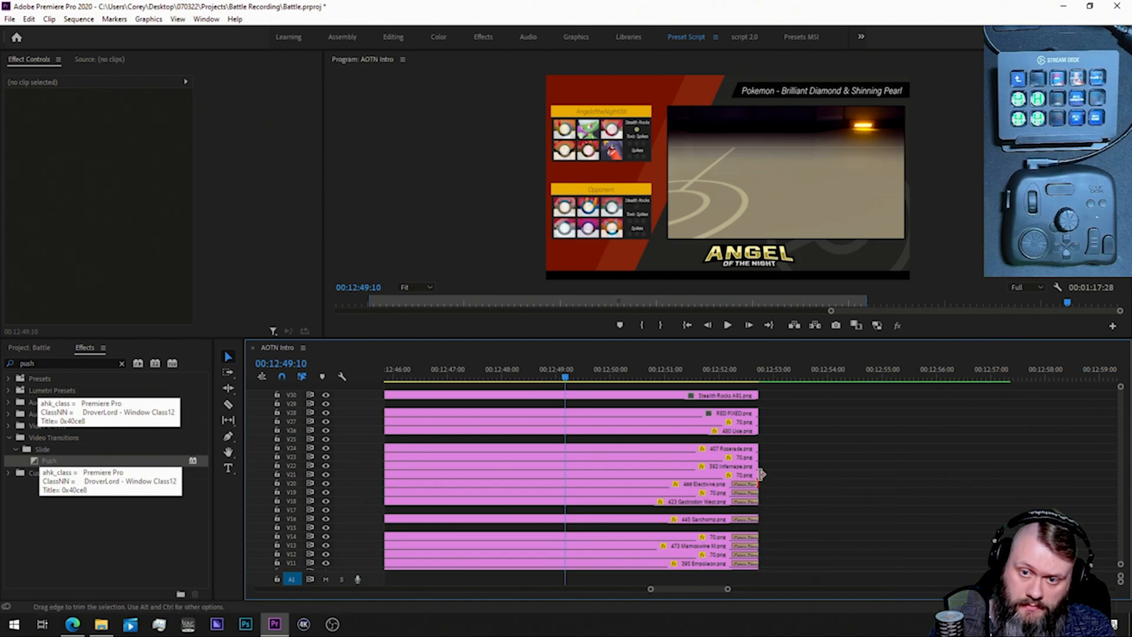
{"action": "right_click", "coordinate": [758, 475]}
{"action": "left_click", "coordinate": [807, 552]}
Step: Apply the default transition to the ends of the Infernape, 70.png and Roserade clips on V22 to V24
{"action": "right_click", "coordinate": [758, 467]}
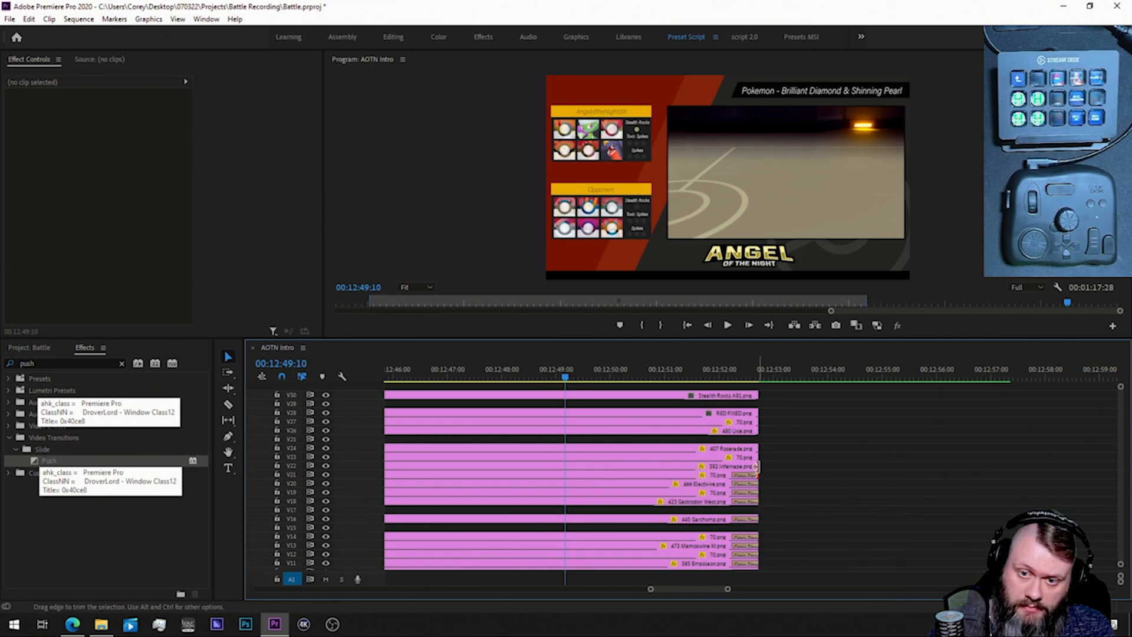
{"action": "left_click", "coordinate": [791, 544]}
{"action": "right_click", "coordinate": [757, 457]}
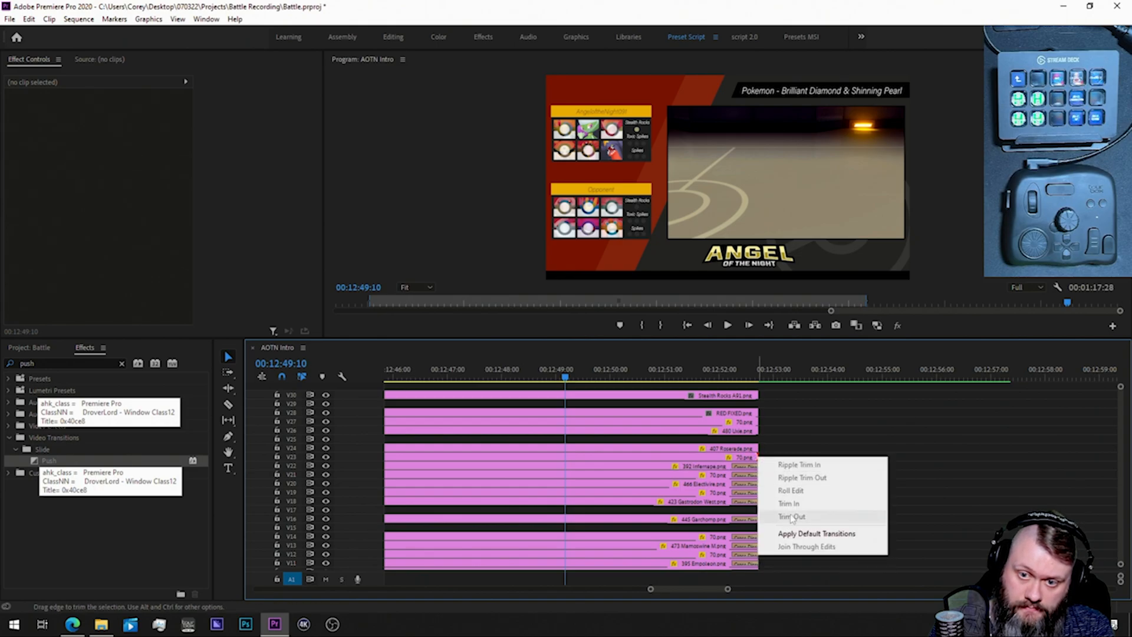
{"action": "left_click", "coordinate": [796, 534]}
{"action": "right_click", "coordinate": [757, 448]}
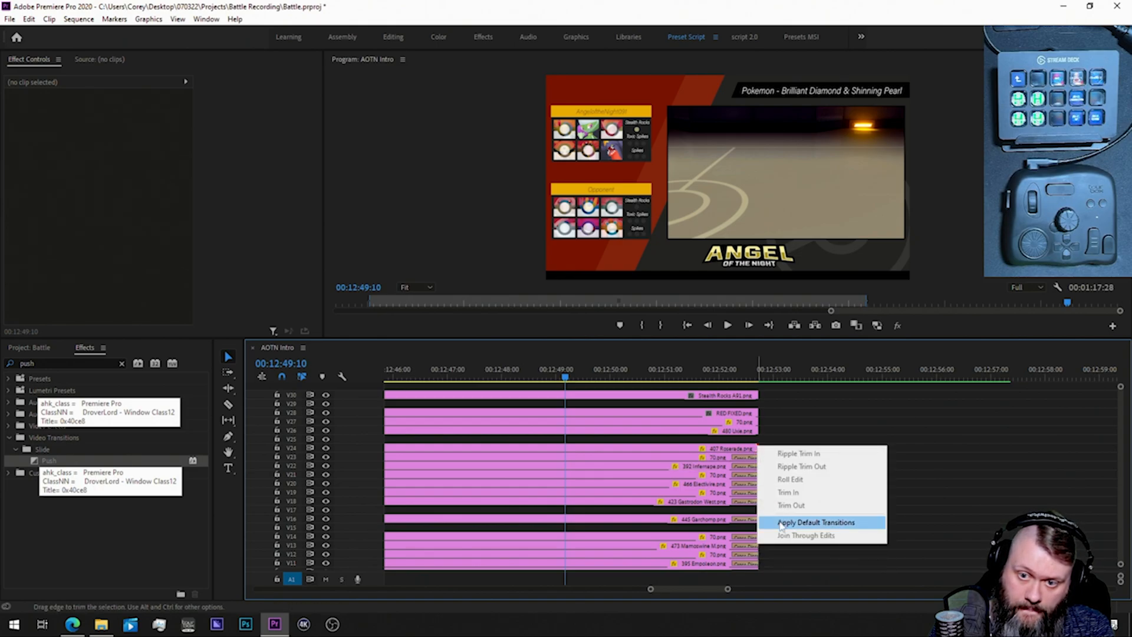
{"action": "left_click", "coordinate": [796, 521]}
Step: Apply the default transition to the ends of the Uxie, 70.png, RED FIXED and Stealth Rocks clips on V26, V27, V28 and V30
{"action": "right_click", "coordinate": [758, 430]}
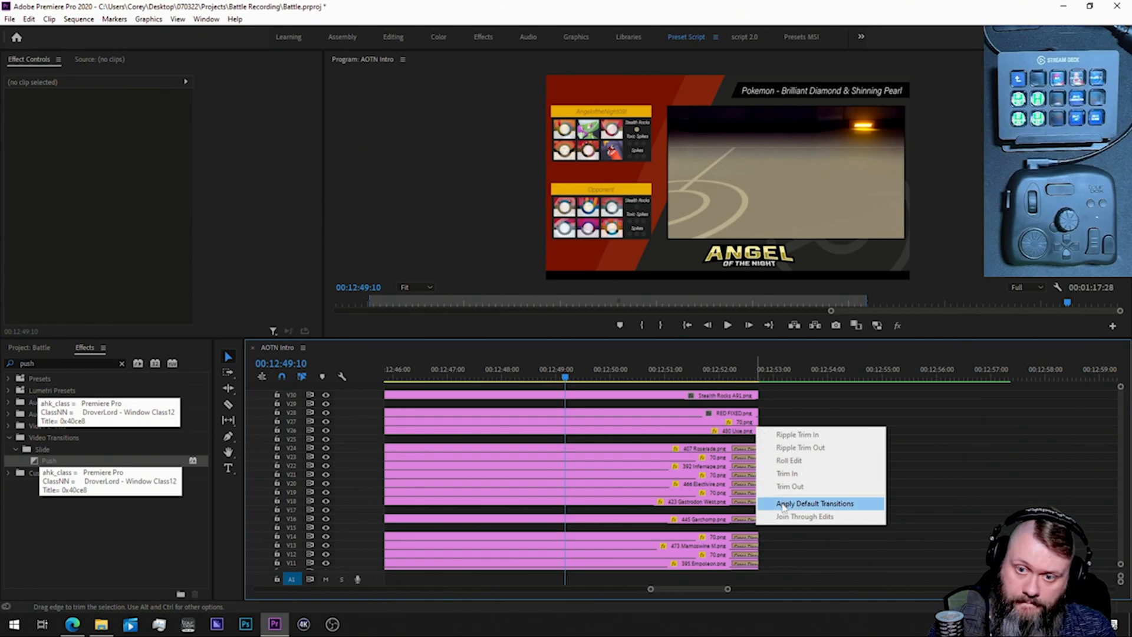
{"action": "left_click", "coordinate": [796, 503]}
{"action": "right_click", "coordinate": [754, 422]}
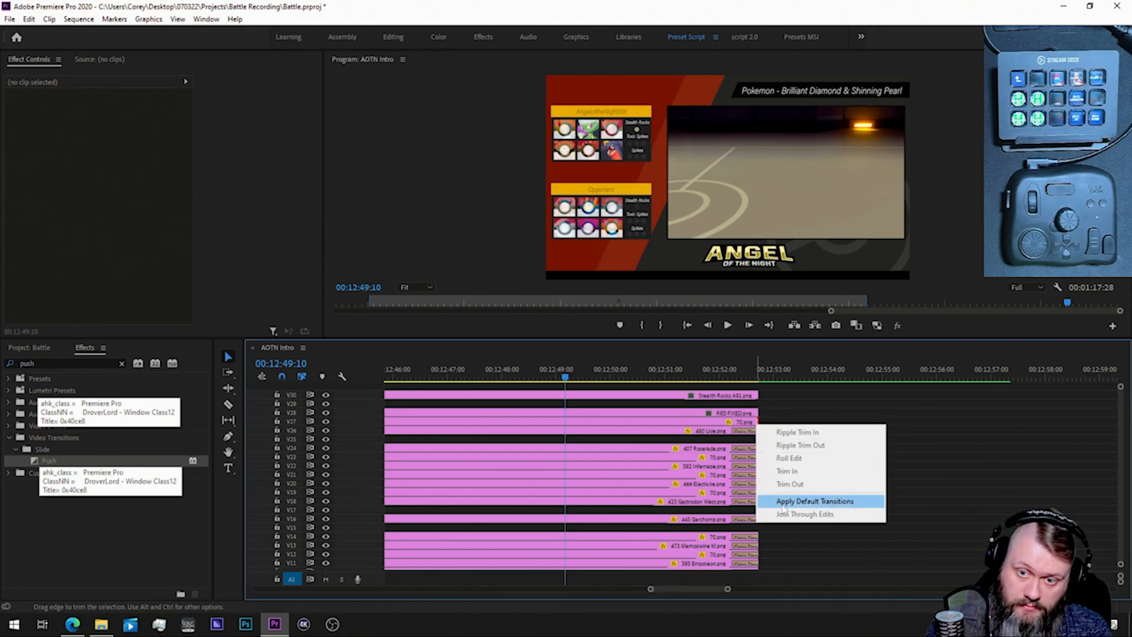
{"action": "left_click", "coordinate": [796, 497]}
{"action": "right_click", "coordinate": [755, 413]}
{"action": "left_click", "coordinate": [796, 490]}
{"action": "right_click", "coordinate": [757, 395]}
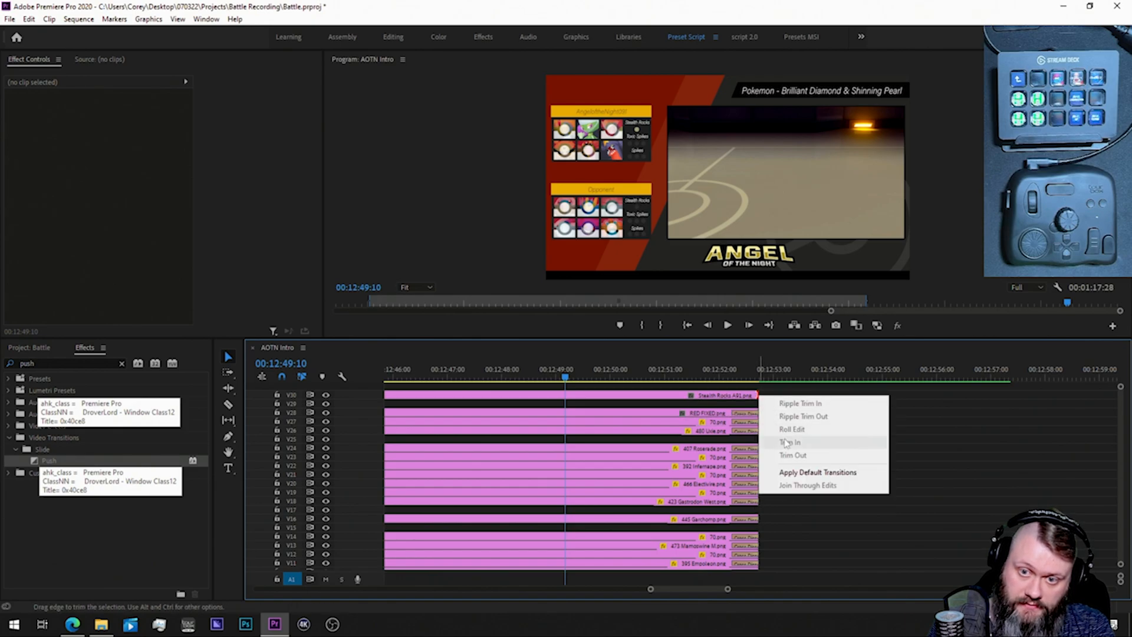
{"action": "left_click", "coordinate": [790, 472]}
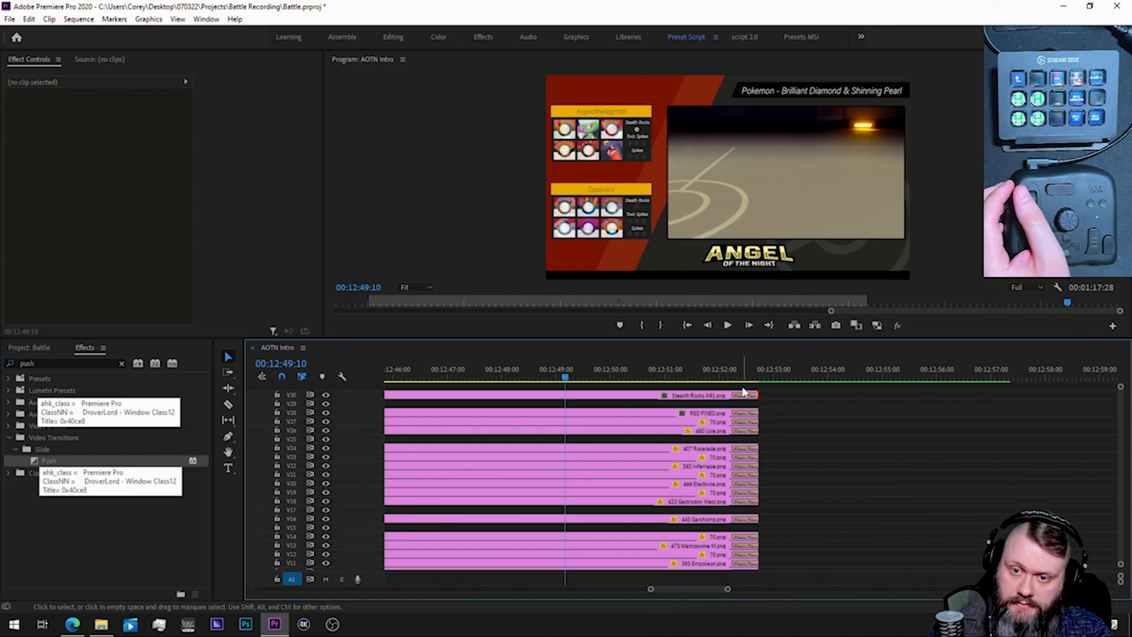
Step: Play back the end of the sequence to check the overlay clips' closing transitions
{"action": "scroll", "coordinate": [748, 391], "scroll_direction": "down", "scroll_amount": 2}
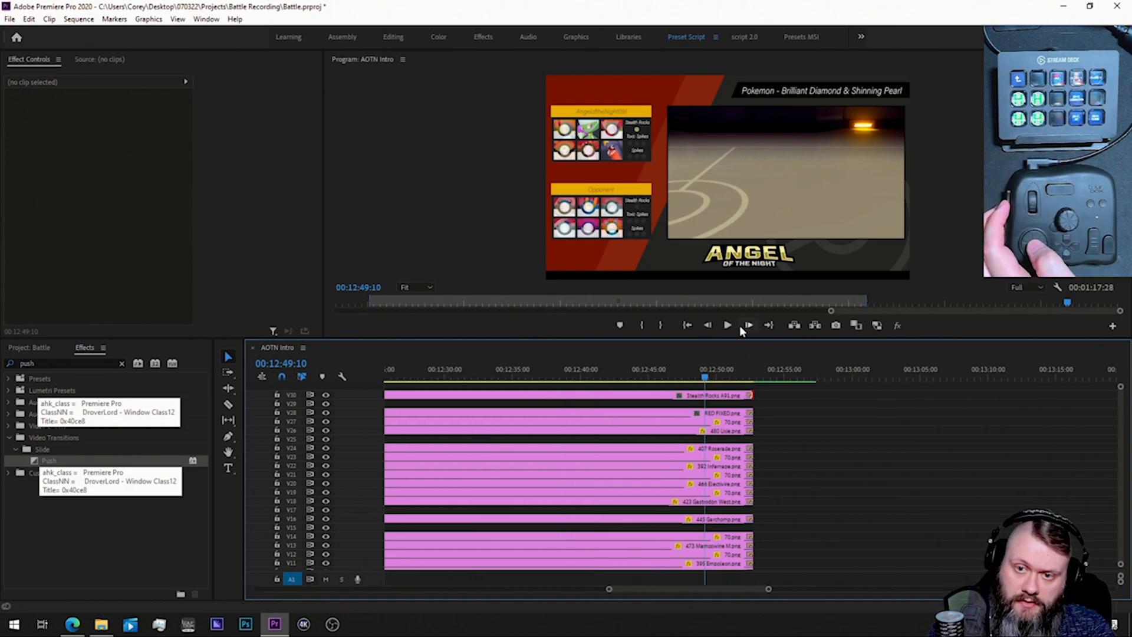
{"action": "key", "text": "space"}
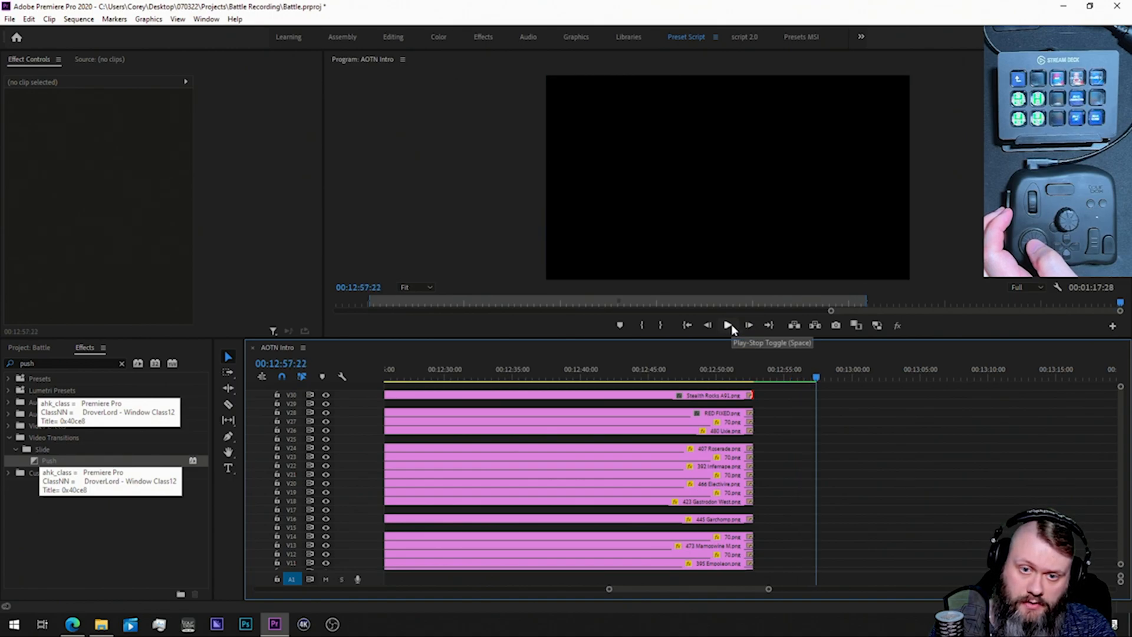
Step: Clear the In and Out points of the AOTN Intro sequence and save the project
{"action": "key", "text": "minus"}
{"action": "key", "text": "minus"}
{"action": "key", "text": "minus"}
{"action": "key", "text": "minus"}
{"action": "key", "text": "minus"}
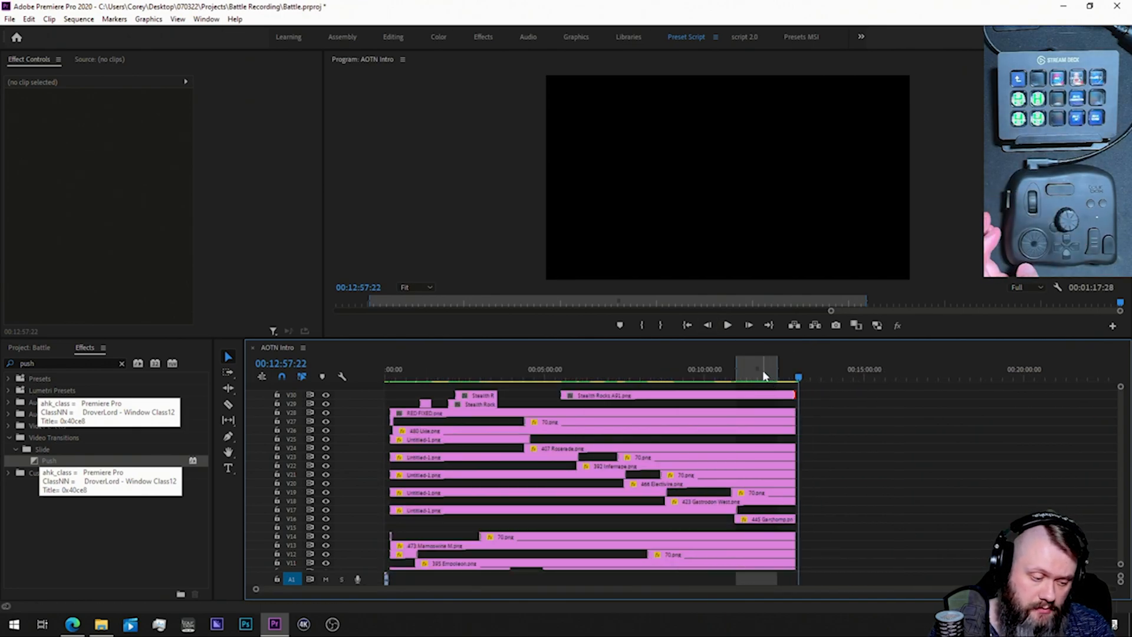
{"action": "key", "text": "ctrl+shift+x"}
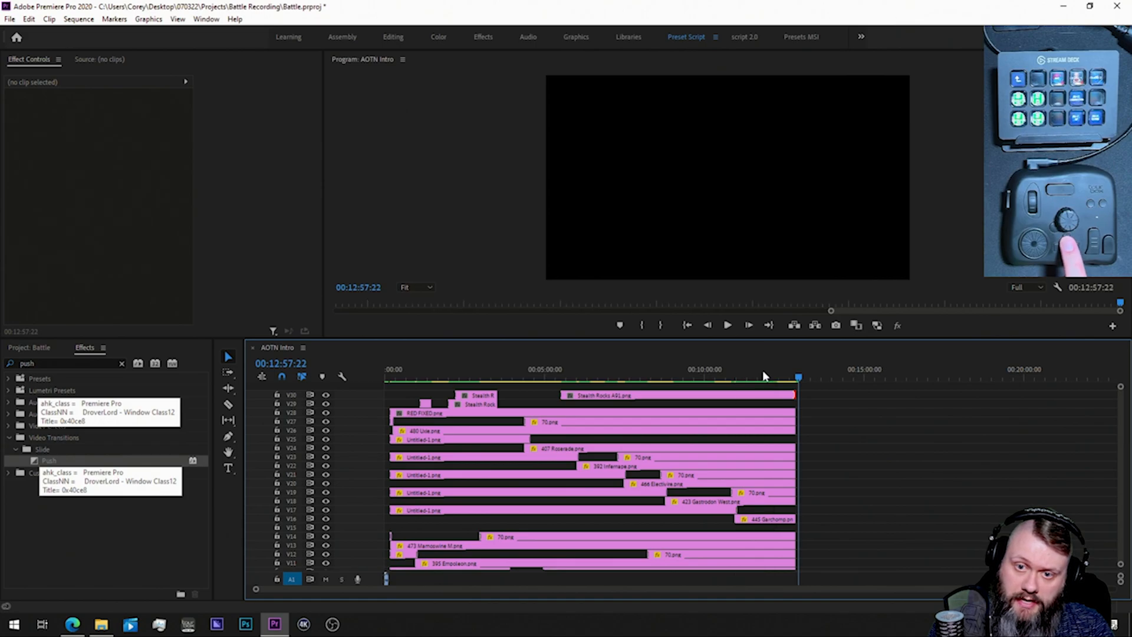
{"action": "key", "text": "ctrl+s"}
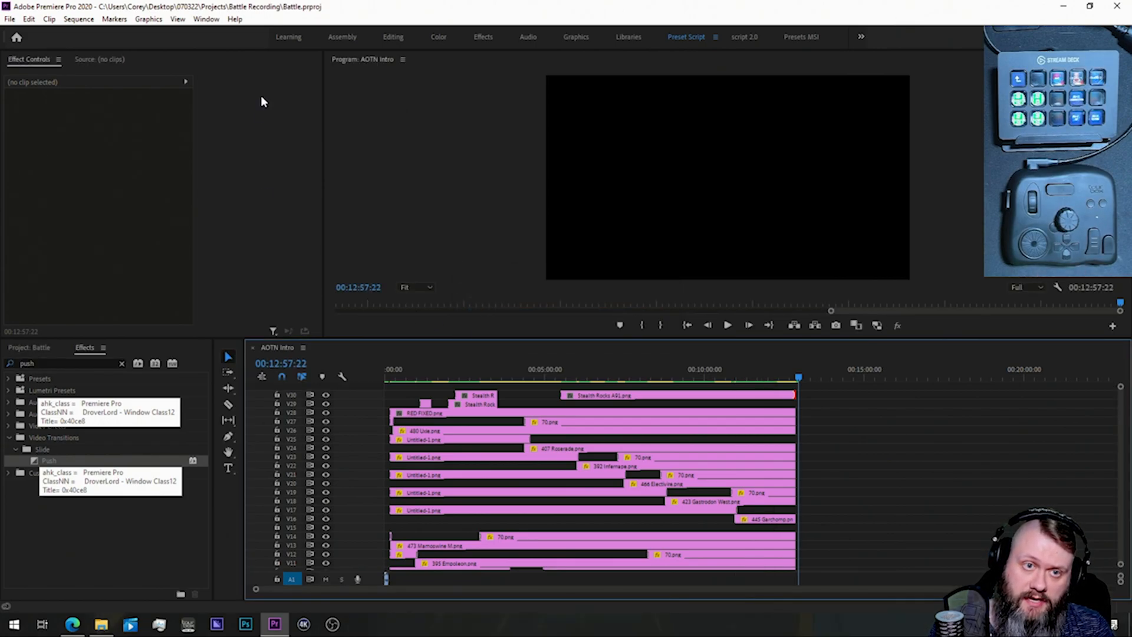
Step: Examine the General, Appearance, Audio, Audio Hardware and Auto Save preferences
{"action": "left_click", "coordinate": [29, 20]}
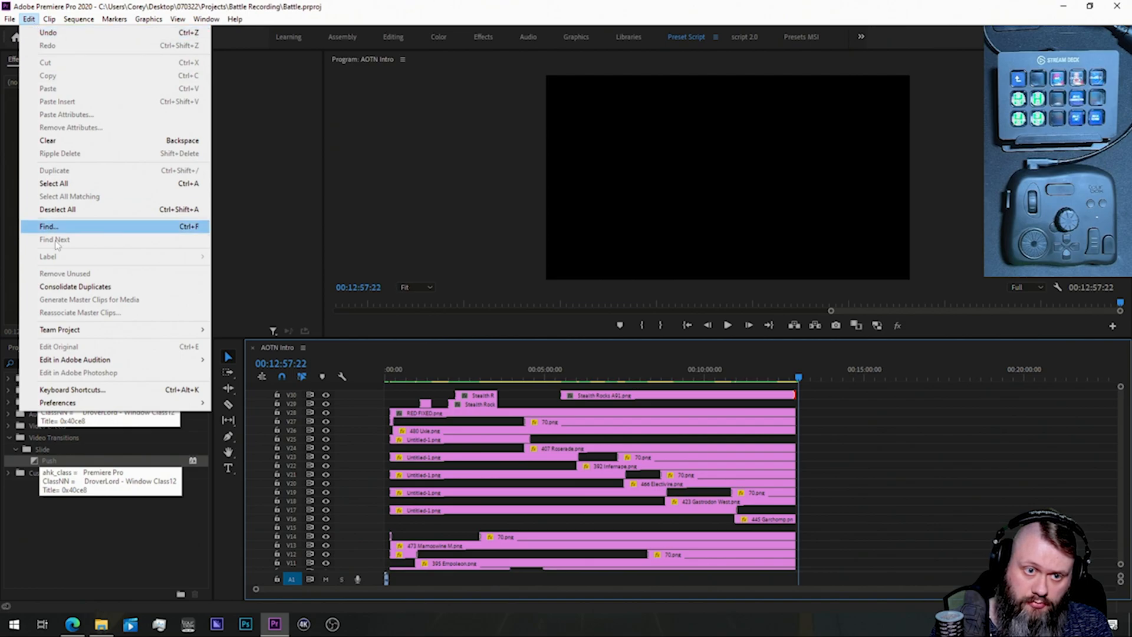
{"action": "mouse_move", "coordinate": [60, 407]}
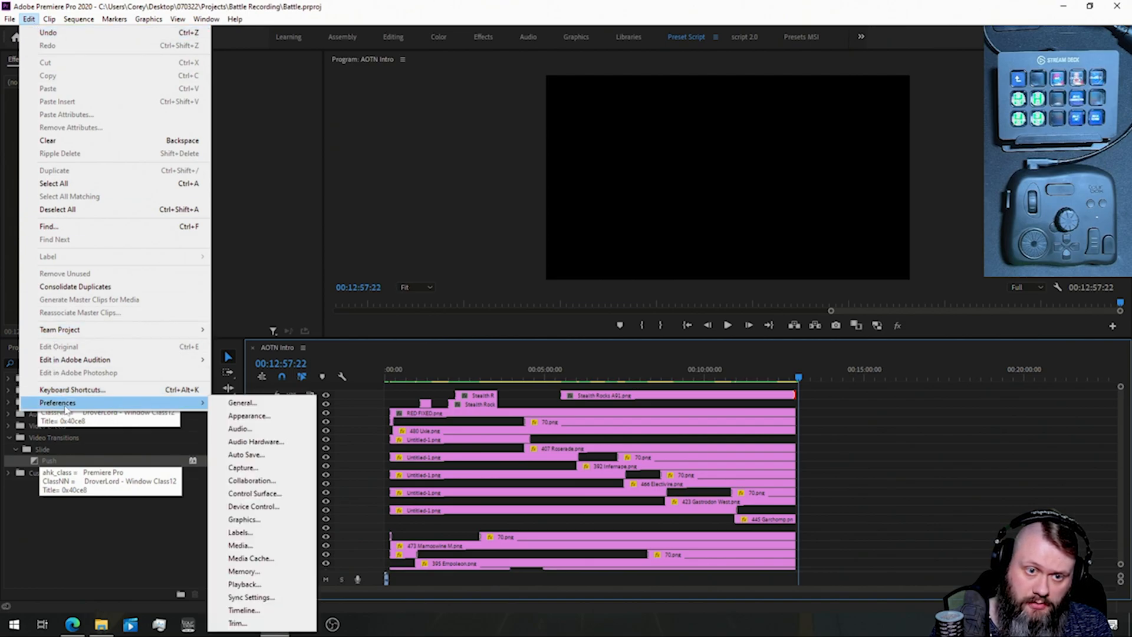
{"action": "left_click", "coordinate": [226, 403]}
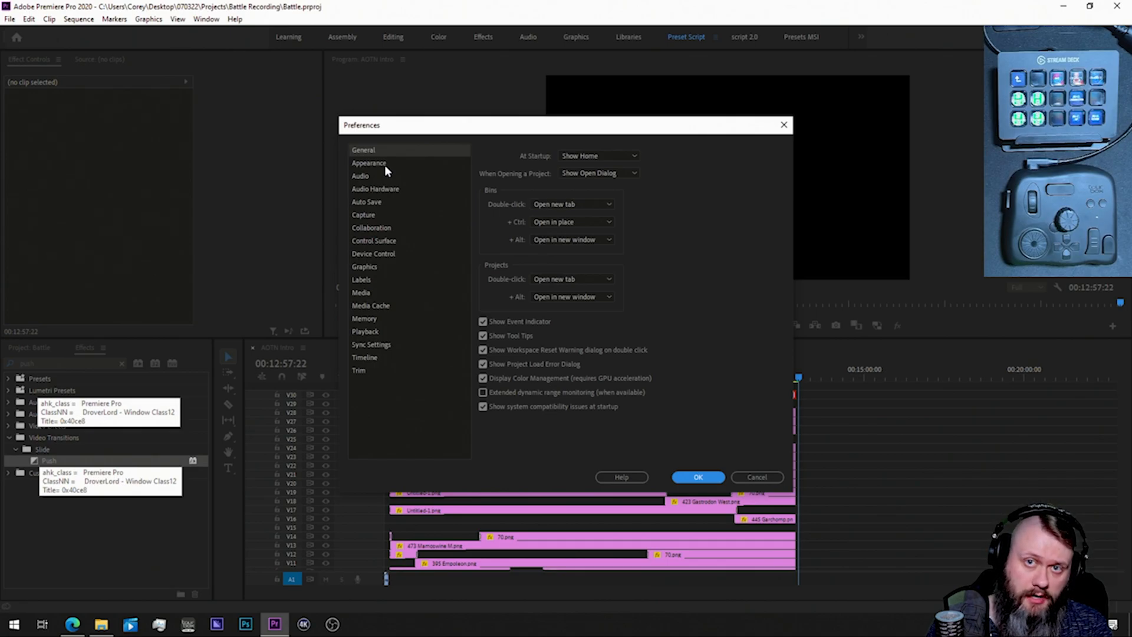
{"action": "left_click", "coordinate": [384, 165]}
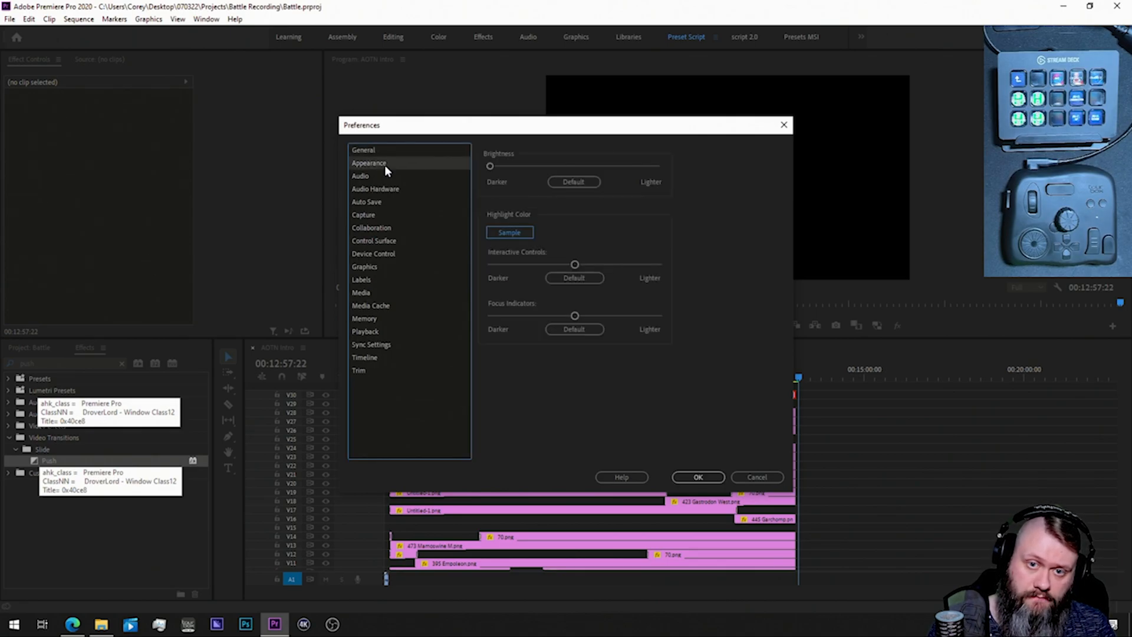
{"action": "left_click", "coordinate": [372, 177]}
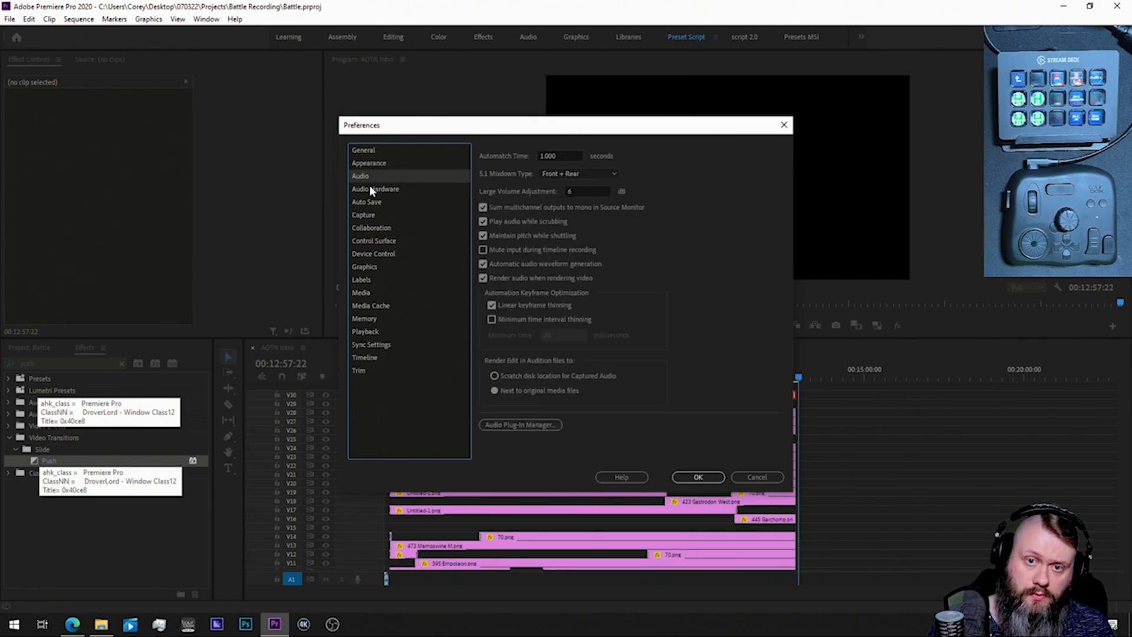
{"action": "left_click", "coordinate": [370, 191]}
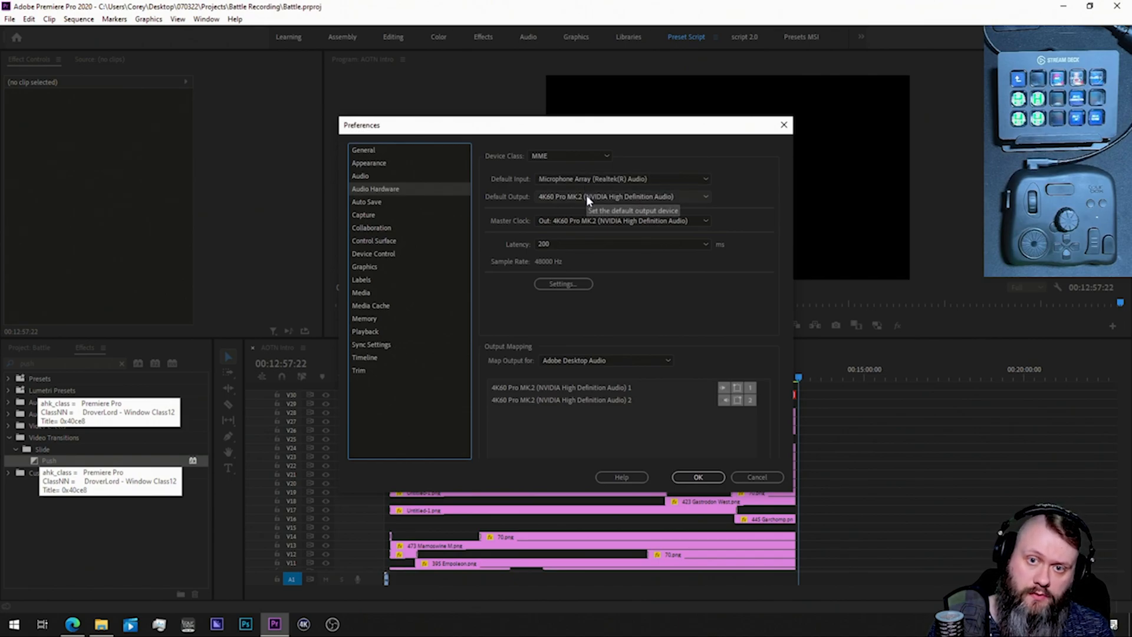
{"action": "left_click", "coordinate": [384, 201]}
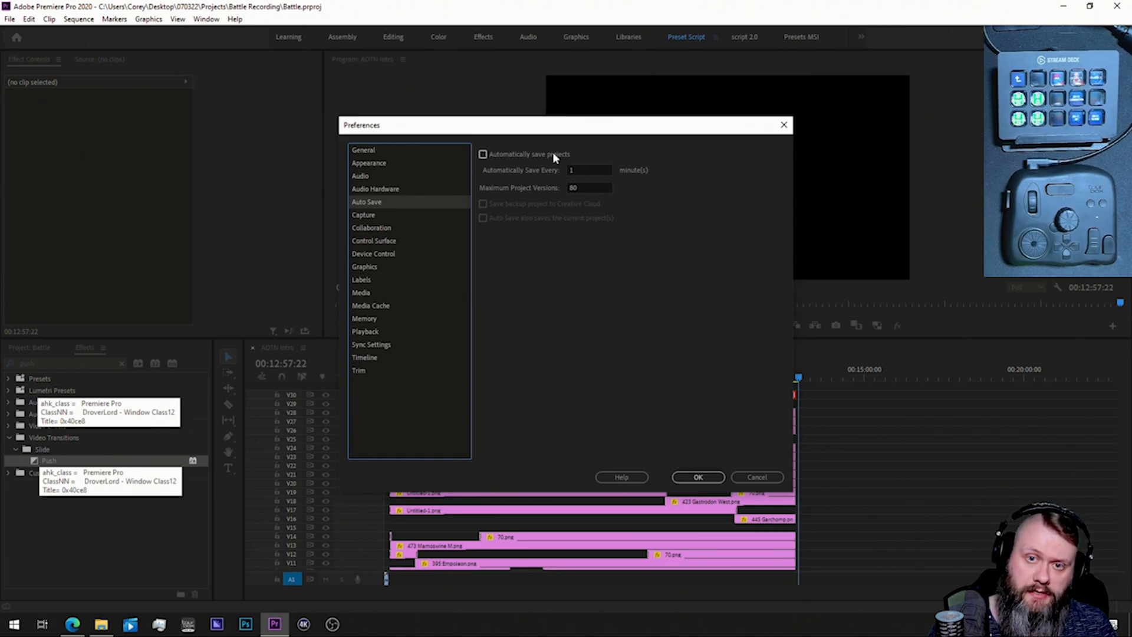
Step: Examine the Capture, Collaboration, Control Surface, Device Control, Graphics and Labels preferences
{"action": "left_click", "coordinate": [372, 218]}
{"action": "left_click", "coordinate": [382, 231]}
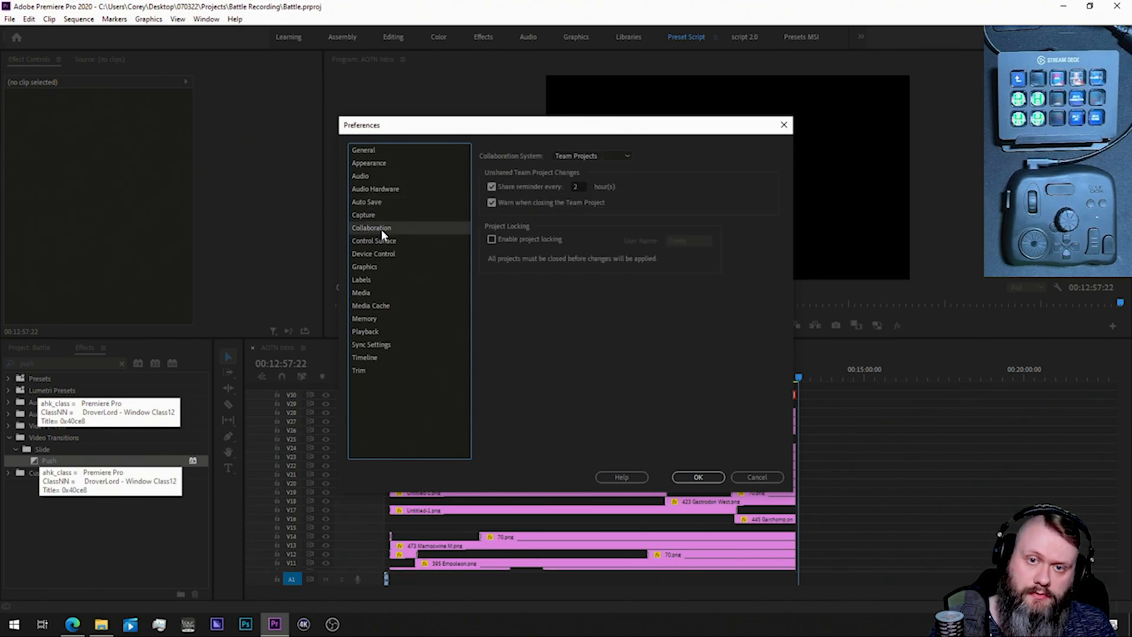
{"action": "left_click", "coordinate": [384, 242]}
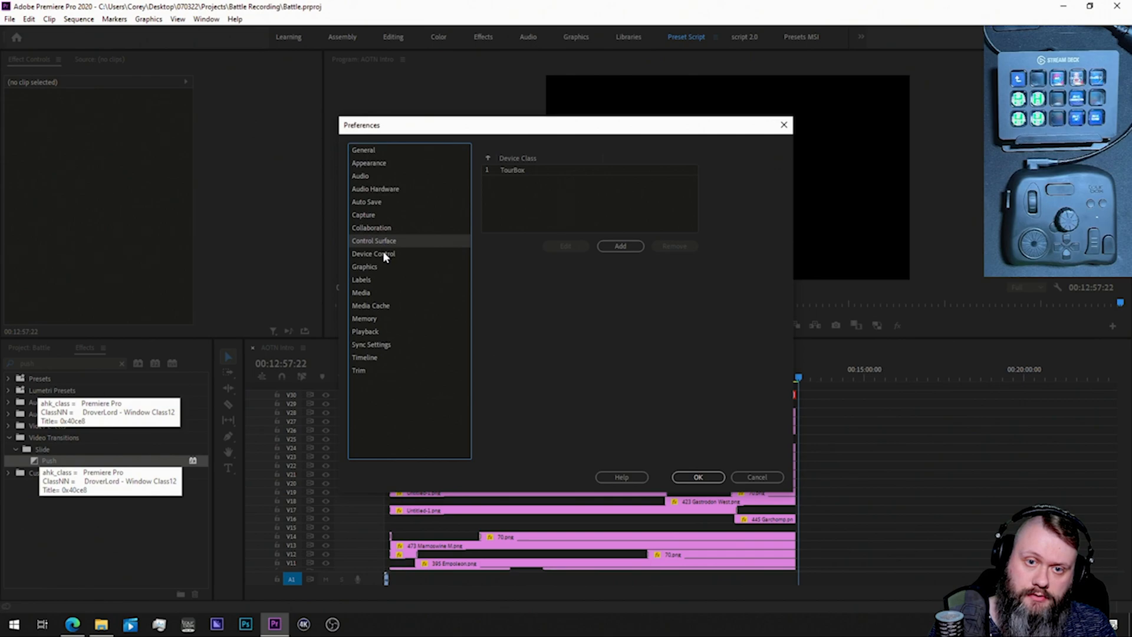
{"action": "left_click", "coordinate": [383, 255]}
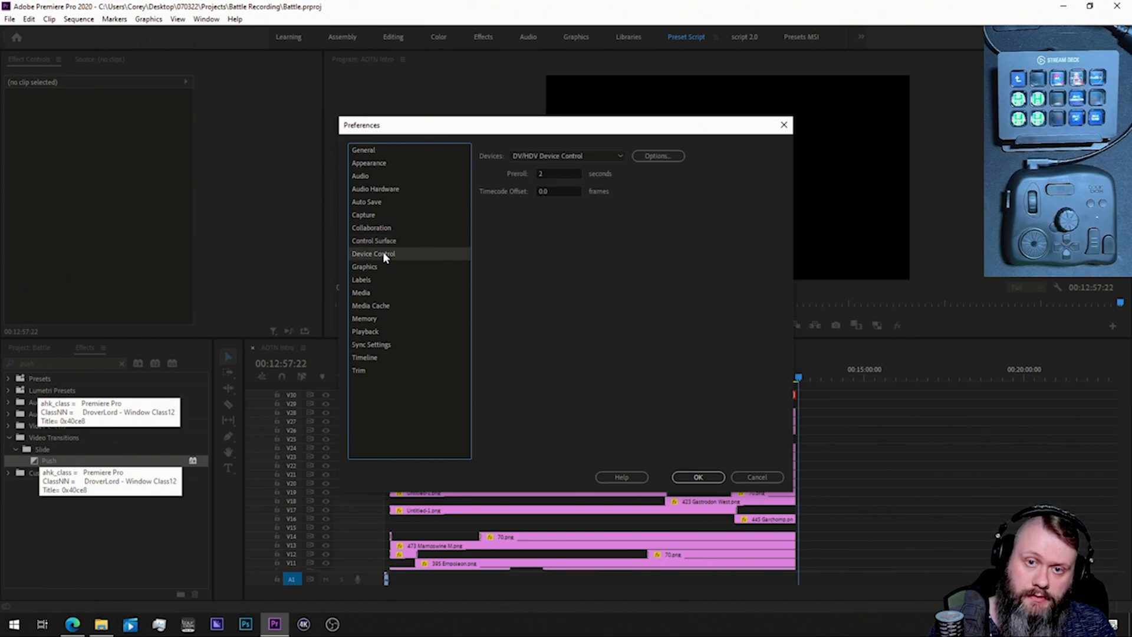
{"action": "left_click", "coordinate": [378, 268]}
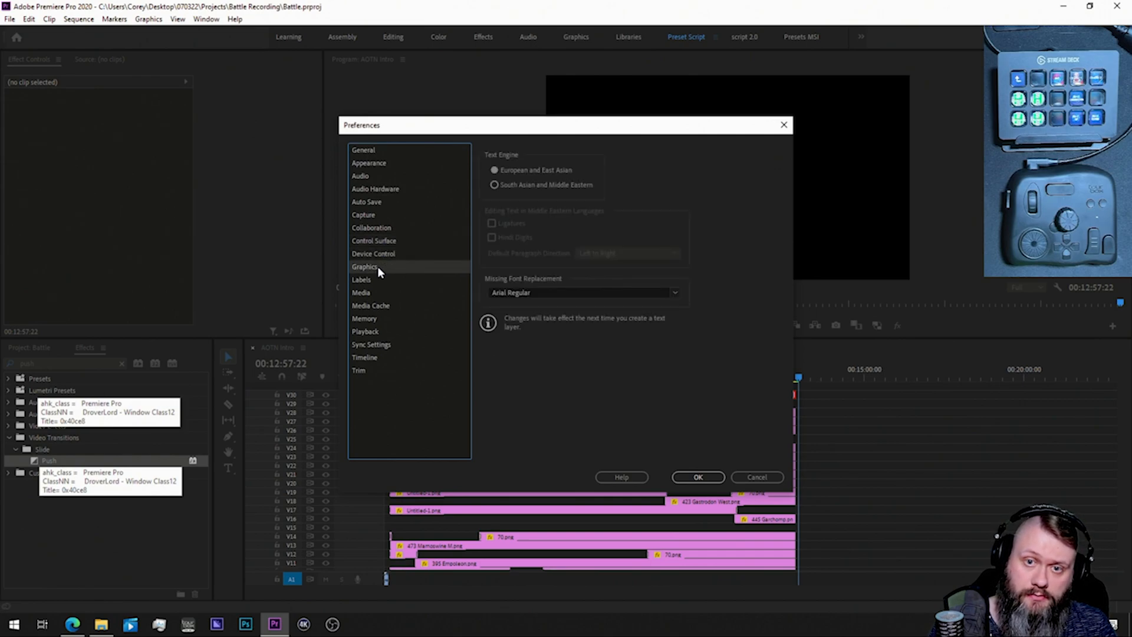
{"action": "left_click", "coordinate": [374, 278]}
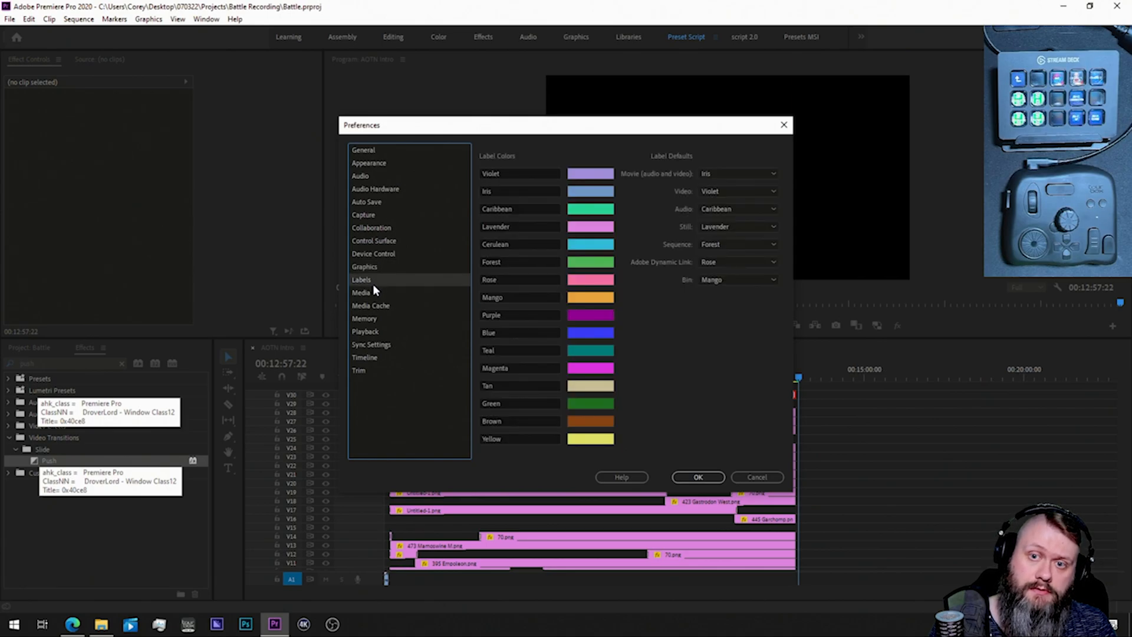
Step: Examine the Media, Media Cache, Memory, Playback, Sync Settings, Timeline and Trim preferences and close the dialog
{"action": "left_click", "coordinate": [372, 294]}
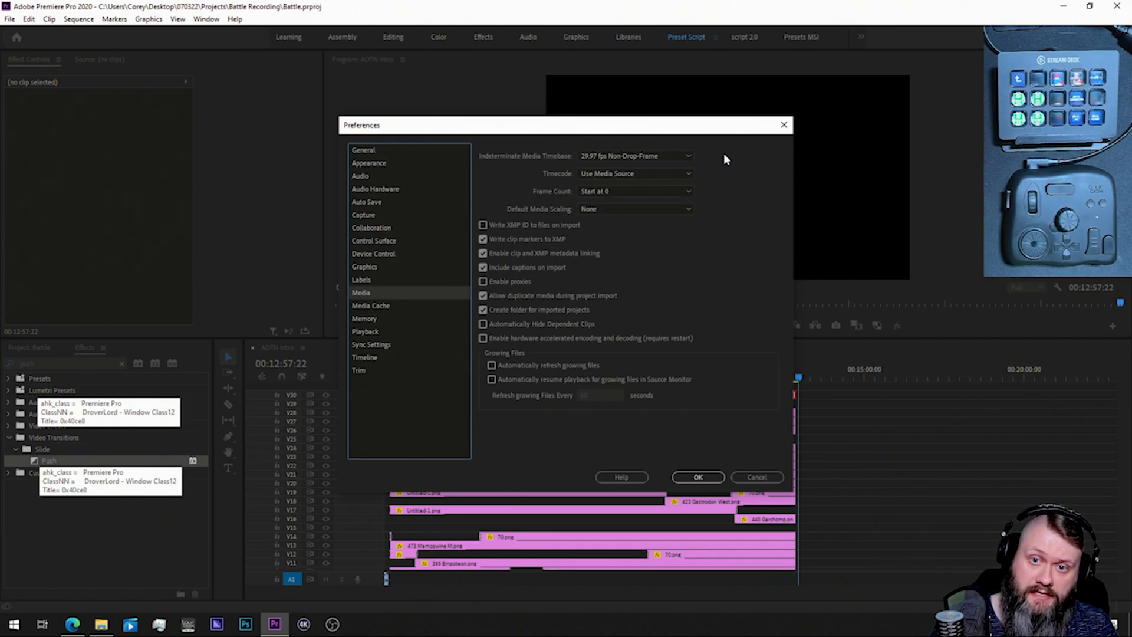
{"action": "left_click", "coordinate": [373, 307]}
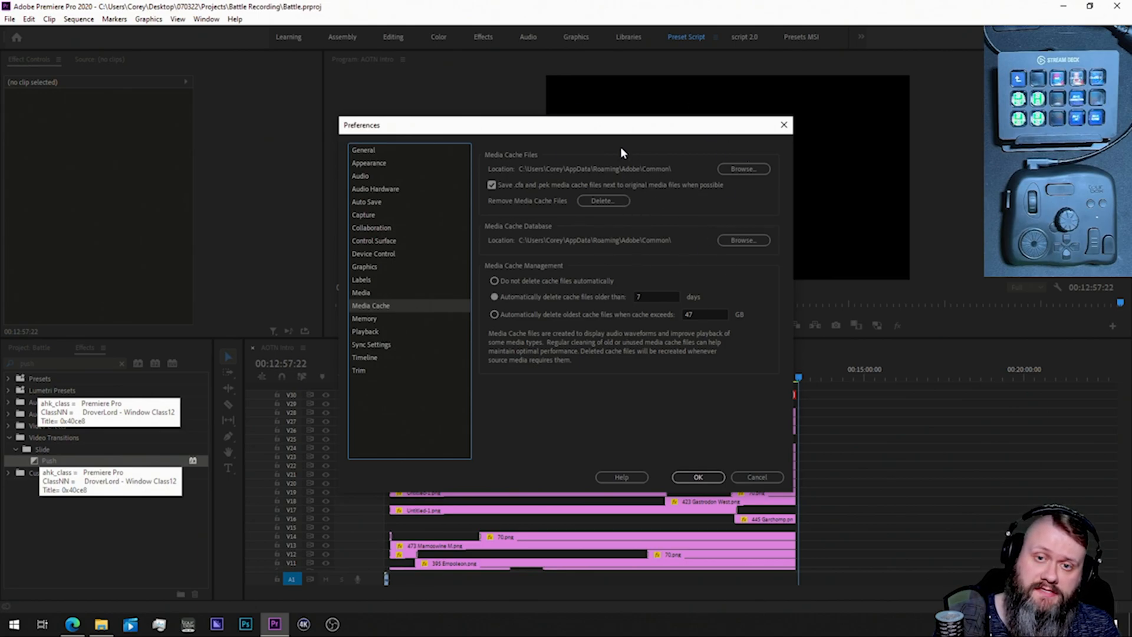
{"action": "left_click", "coordinate": [366, 319]}
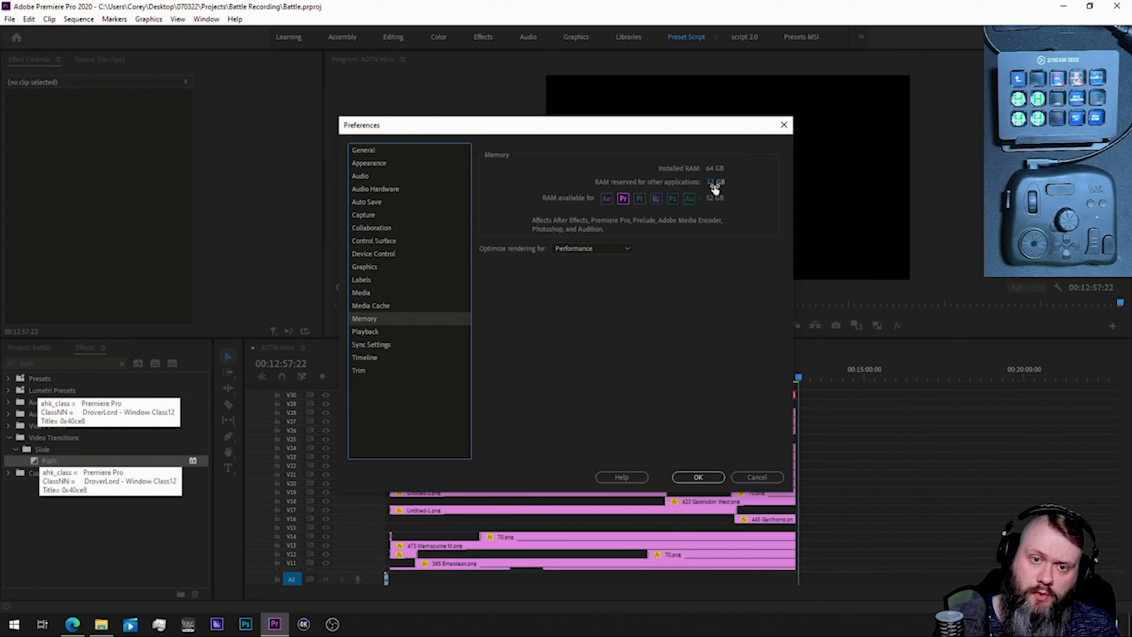
{"action": "left_click", "coordinate": [382, 333]}
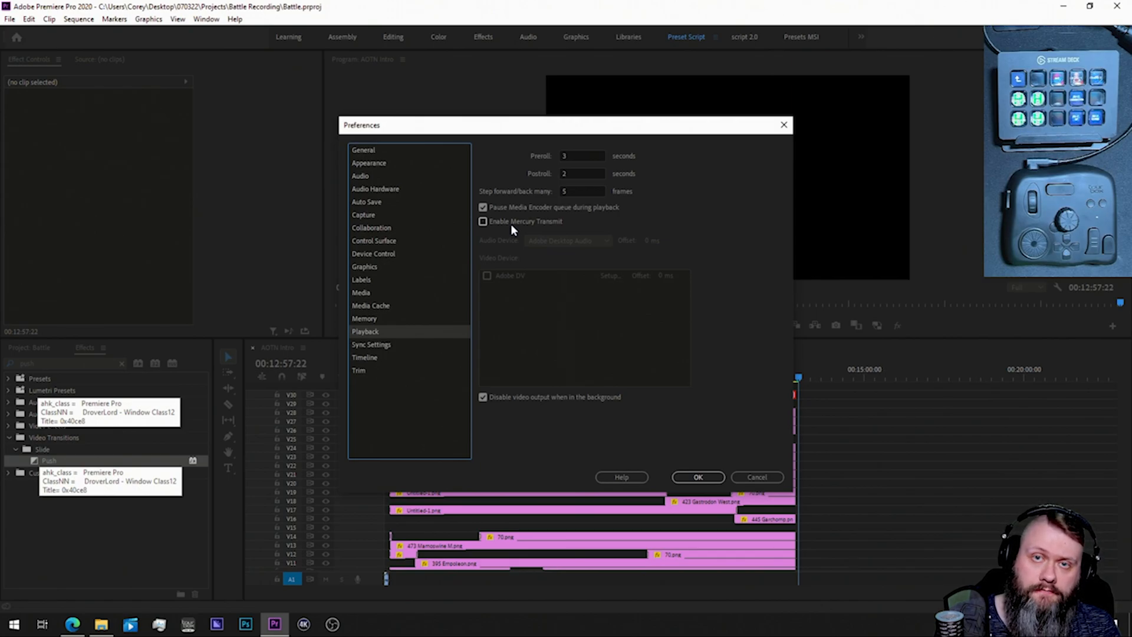
{"action": "left_click", "coordinate": [394, 348]}
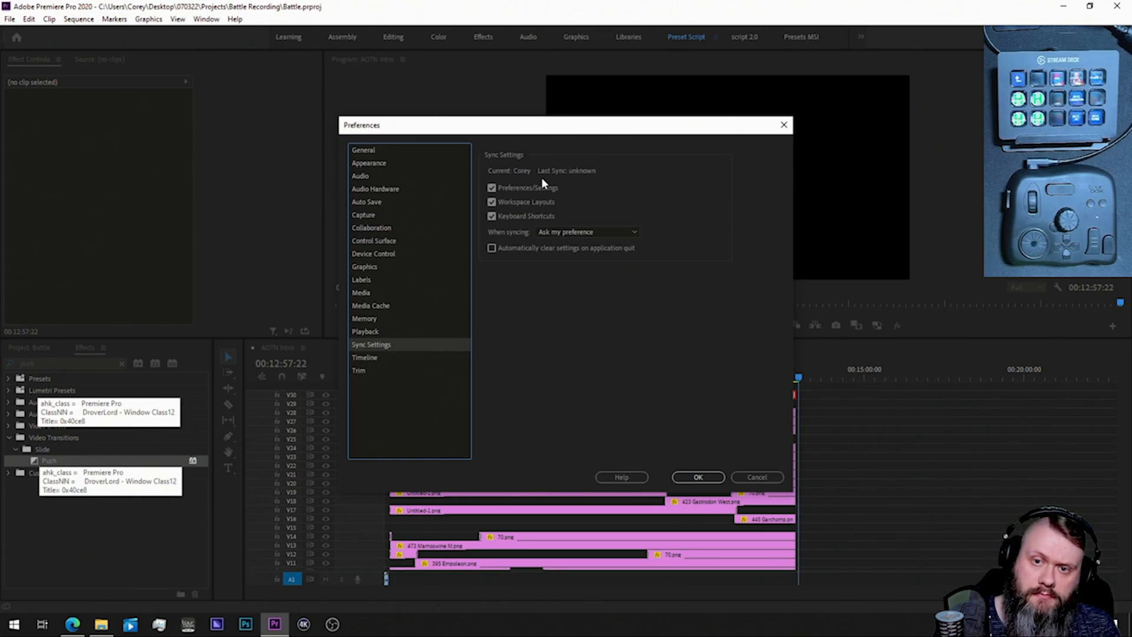
{"action": "left_click", "coordinate": [378, 355]}
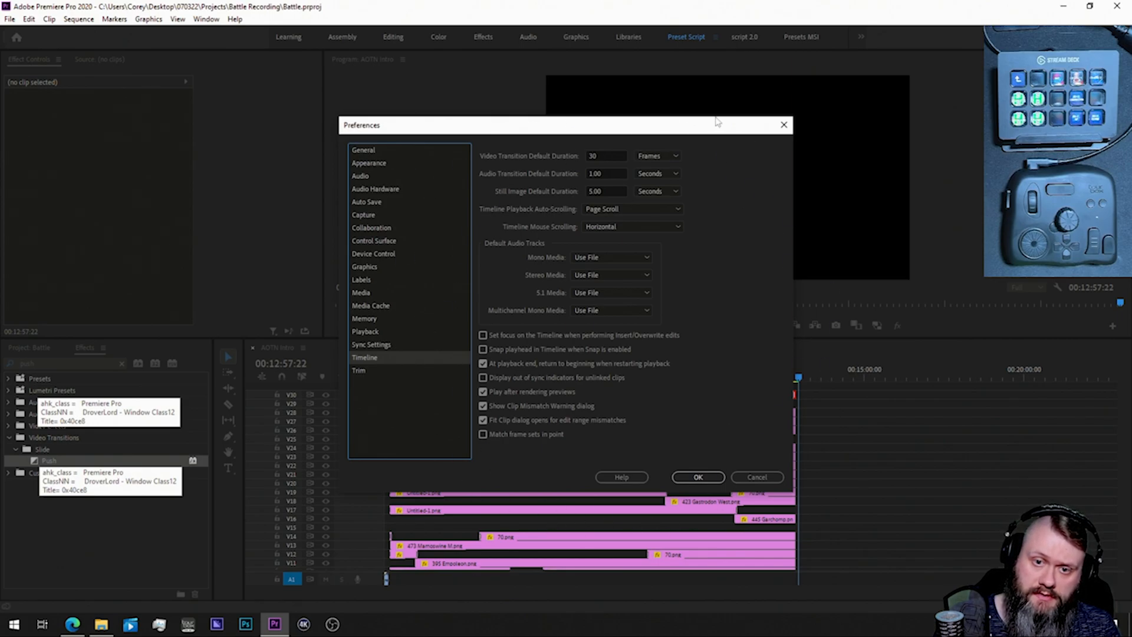
{"action": "left_click", "coordinate": [365, 372]}
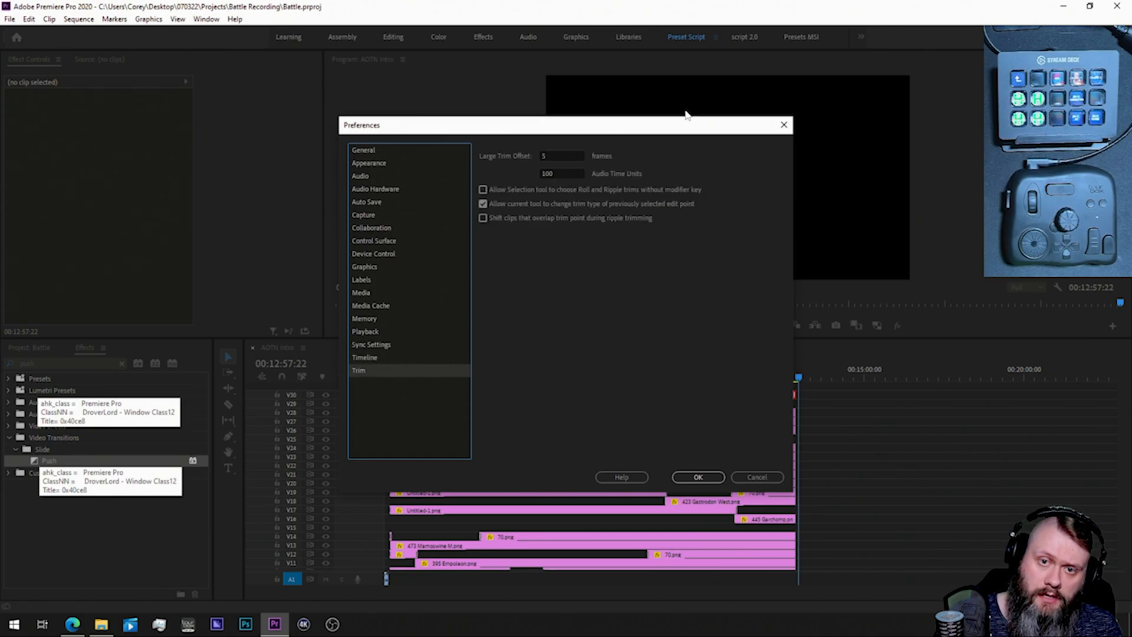
{"action": "left_click", "coordinate": [698, 477]}
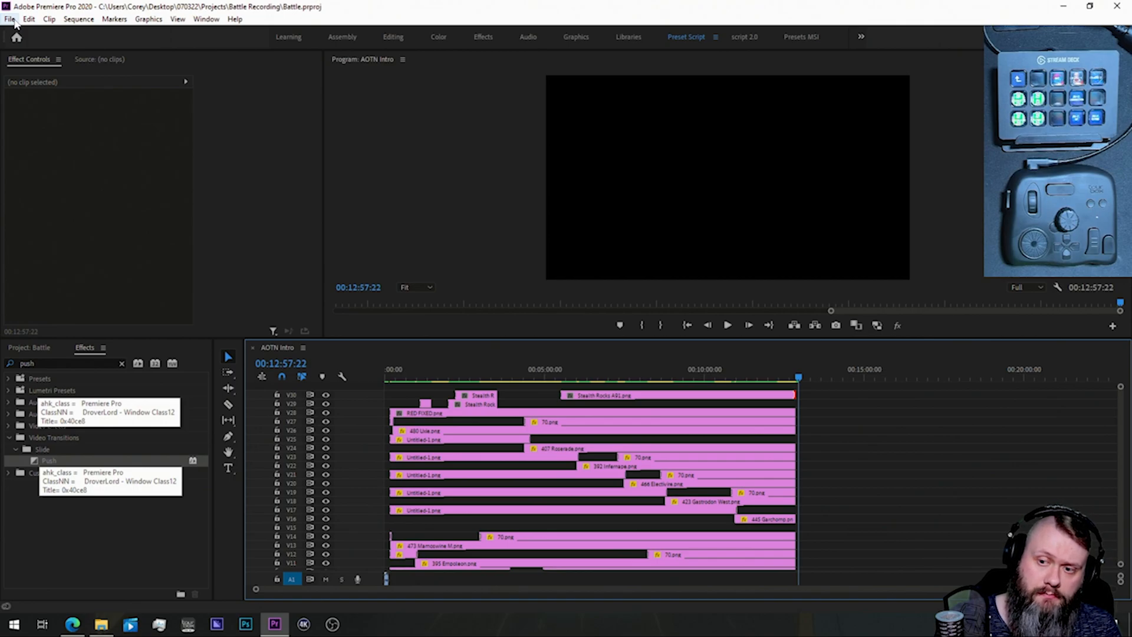
Step: Start a media export of the AOTN Intro sequence and choose the YouTube 2160p 4K Ultra HD preset
{"action": "left_click", "coordinate": [11, 19]}
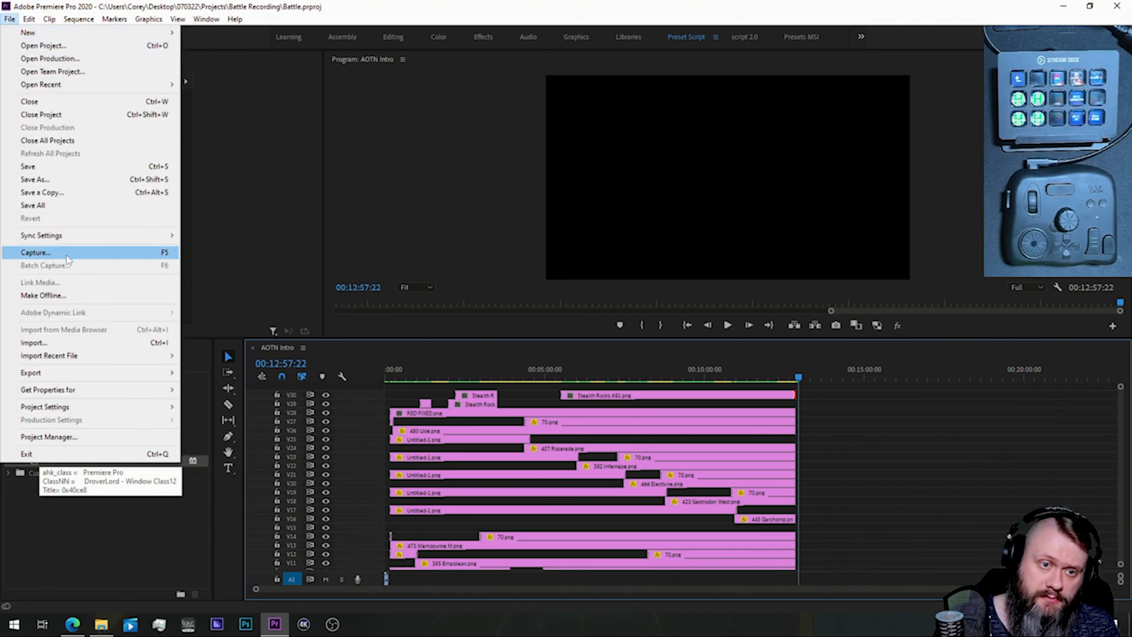
{"action": "mouse_move", "coordinate": [86, 374]}
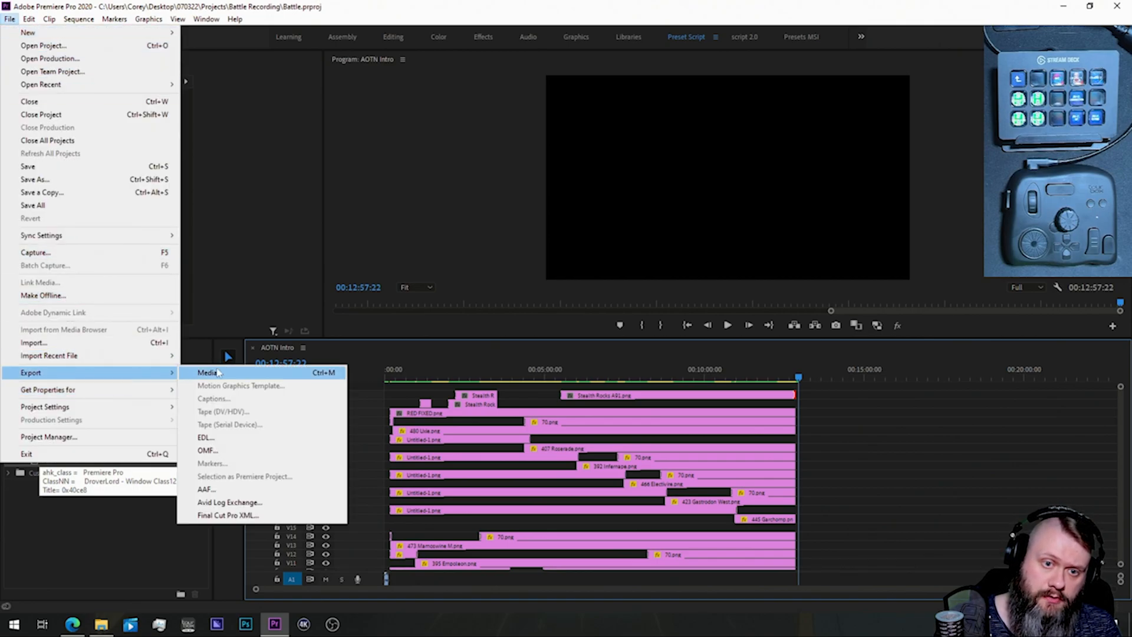
{"action": "left_click", "coordinate": [219, 373]}
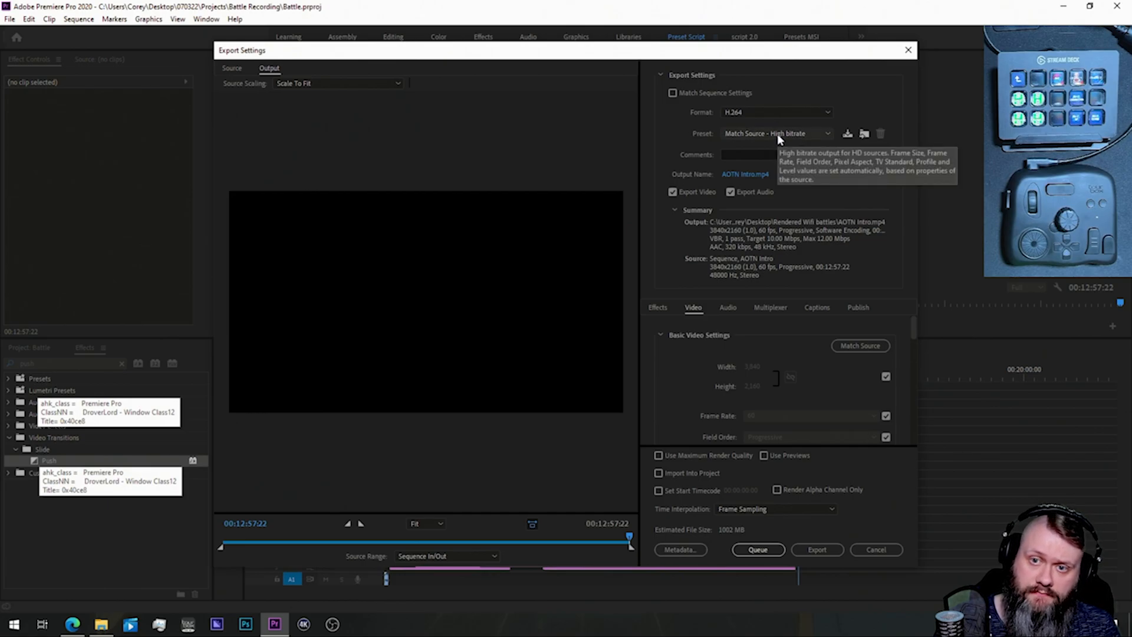
{"action": "left_click", "coordinate": [753, 131]}
{"action": "scroll", "coordinate": [802, 531], "scroll_direction": "down", "scroll_amount": 1}
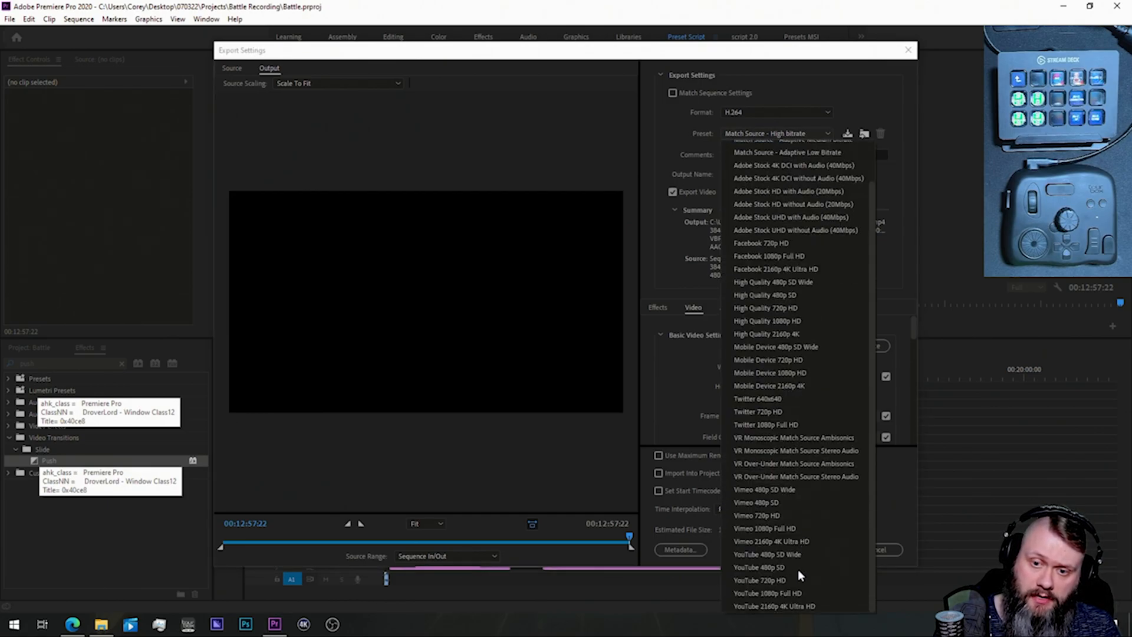
{"action": "left_click", "coordinate": [795, 606]}
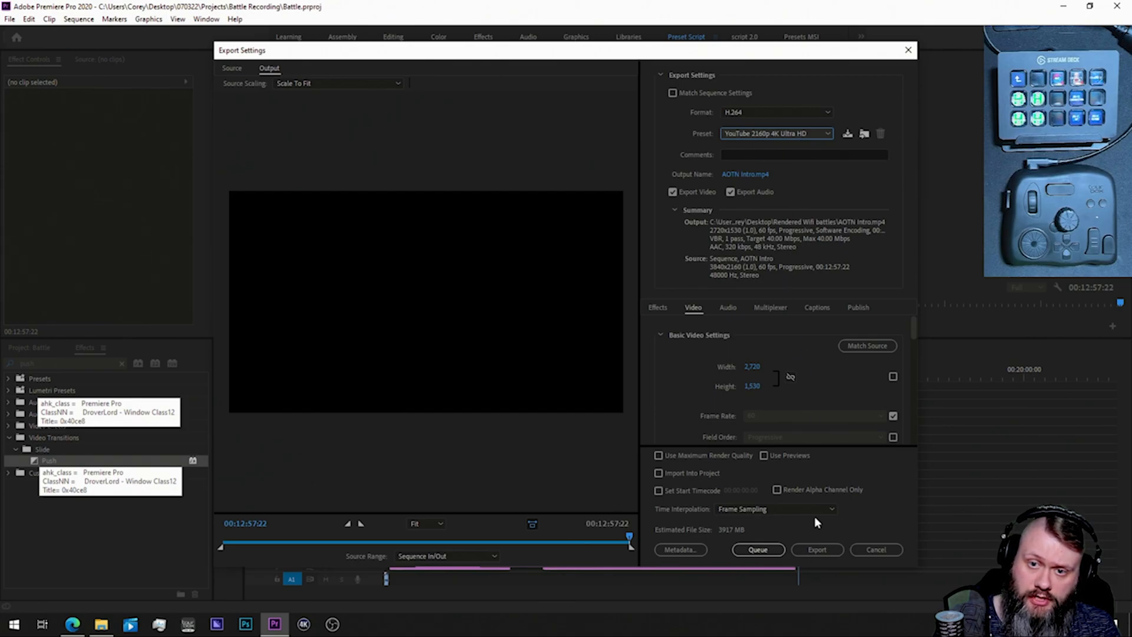
Step: Examine the Effects and Video export settings, including the bitrate, advanced and VR options
{"action": "left_click", "coordinate": [656, 308]}
{"action": "left_click_drag", "start_coordinate": [914, 324], "coordinate": [914, 446]}
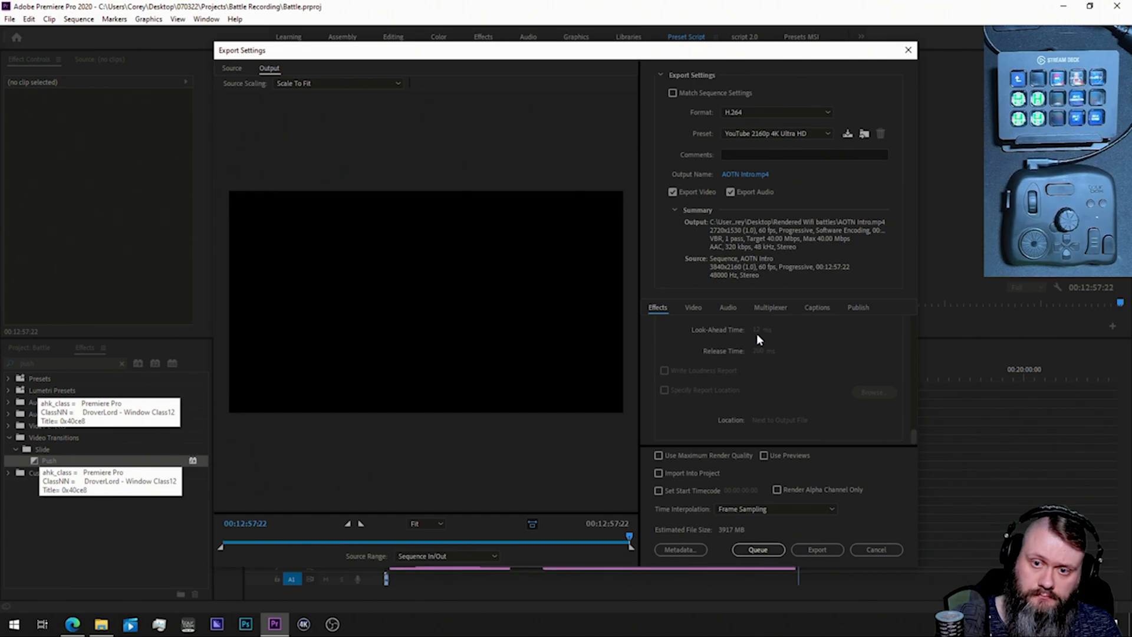
{"action": "left_click", "coordinate": [691, 310]}
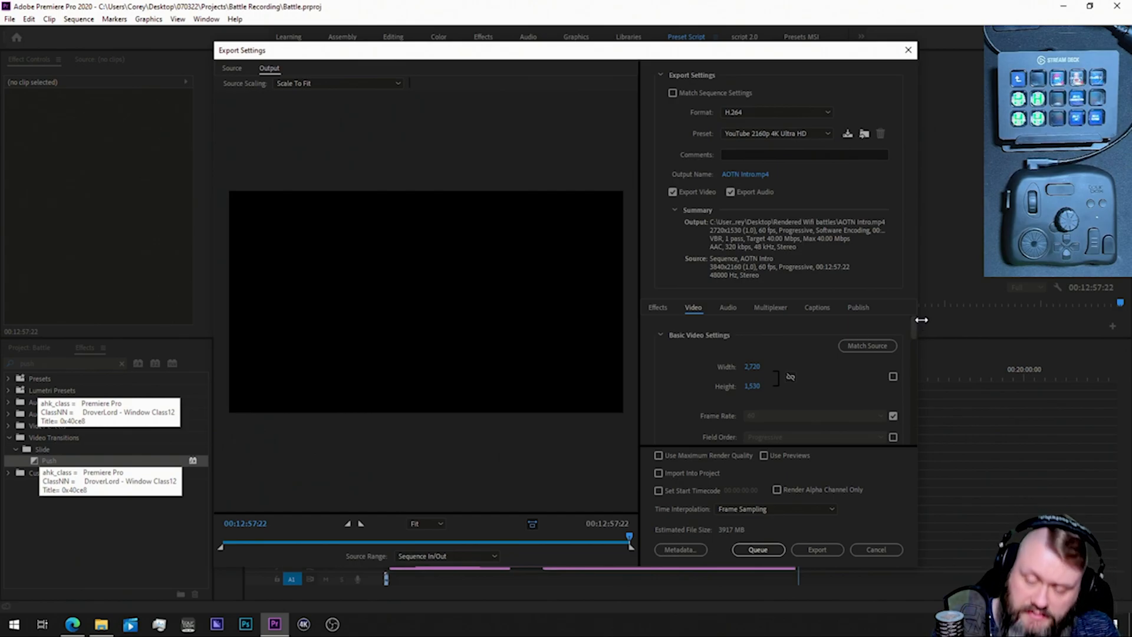
{"action": "left_click_drag", "start_coordinate": [913, 328], "coordinate": [912, 423]}
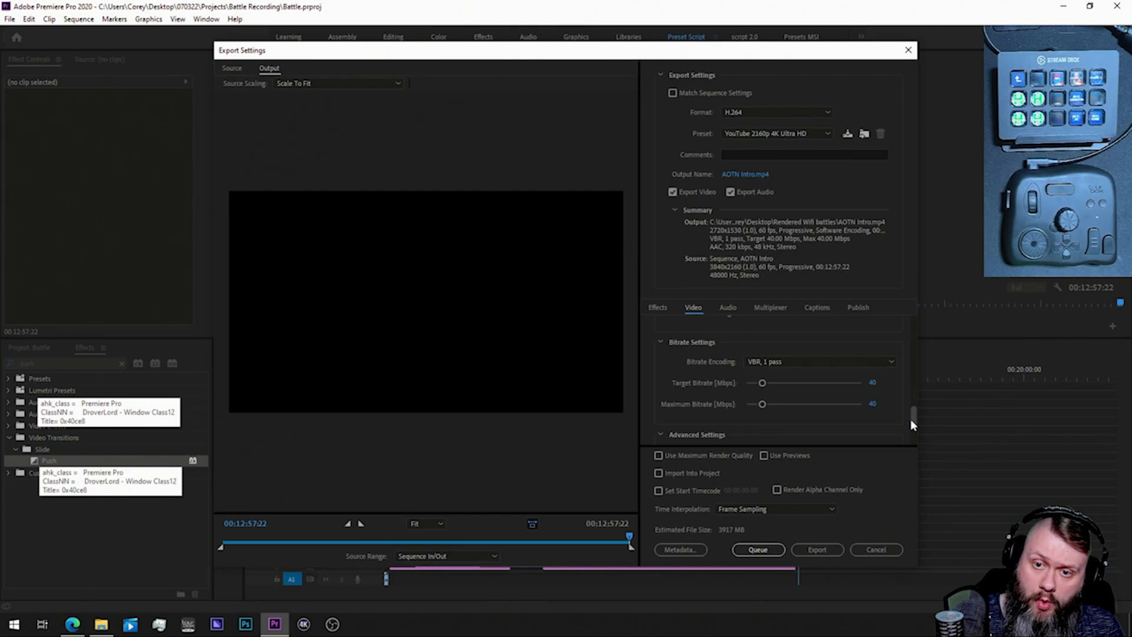
{"action": "left_click_drag", "start_coordinate": [911, 421], "coordinate": [911, 439]}
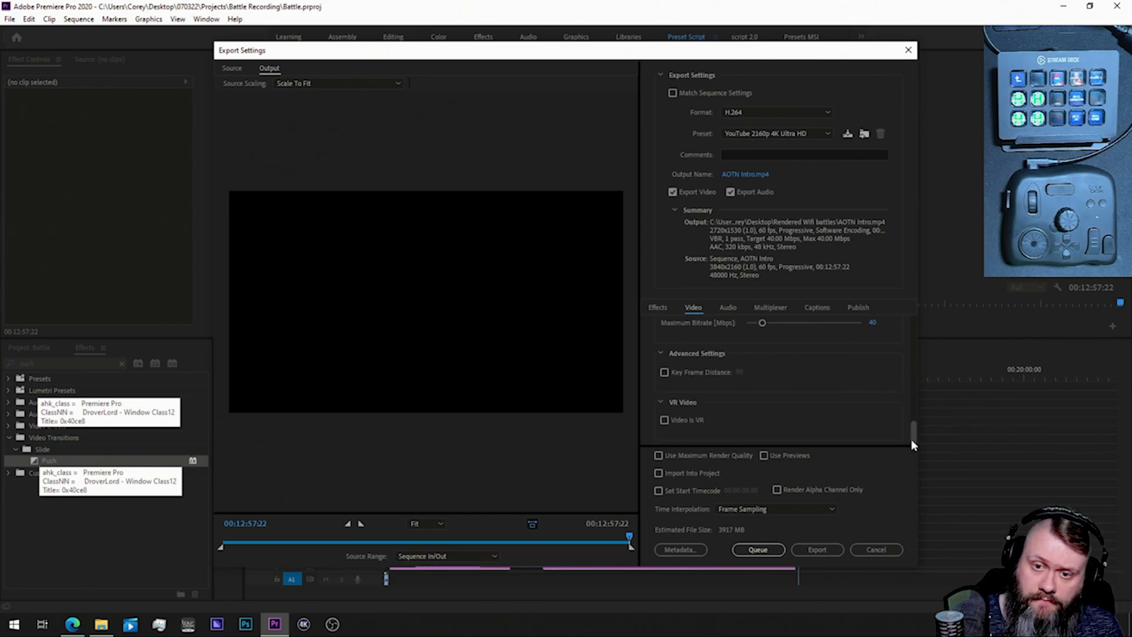
Step: Examine the Audio, Multiplexer, Captions and Publish export settings and return to the Effects settings
{"action": "left_click", "coordinate": [728, 308]}
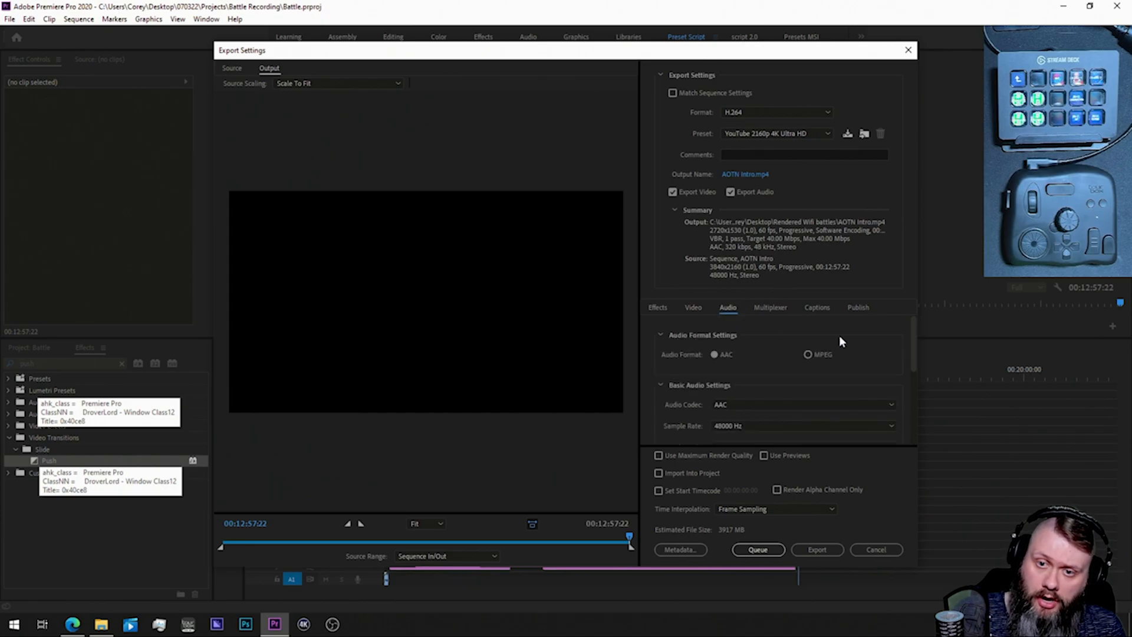
{"action": "left_click_drag", "start_coordinate": [914, 337], "coordinate": [916, 352]}
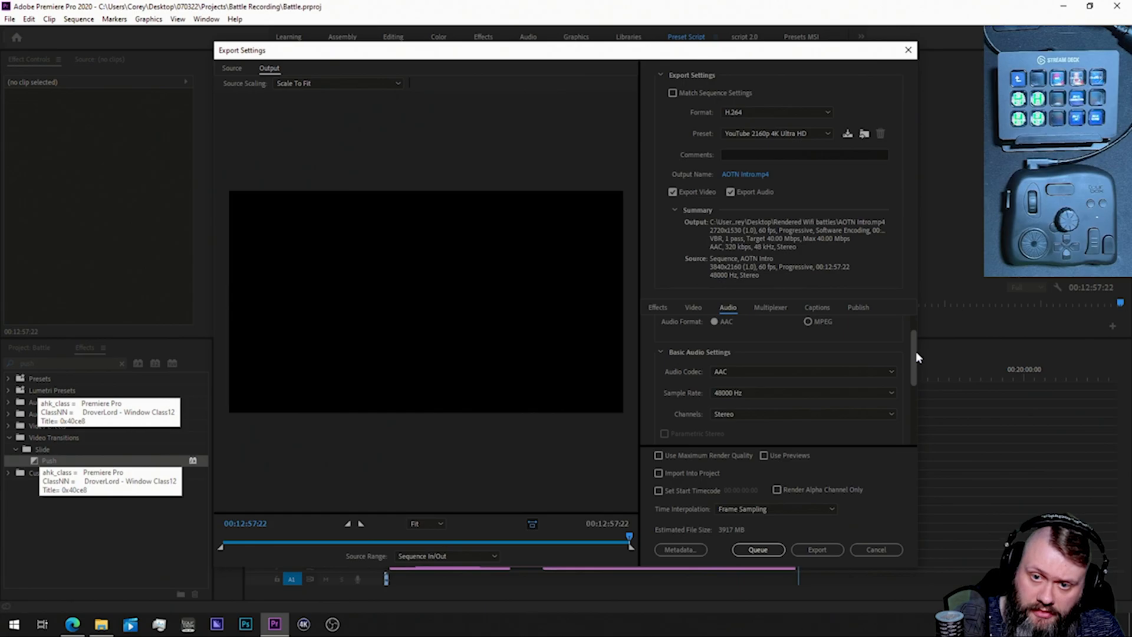
{"action": "left_click_drag", "start_coordinate": [915, 353], "coordinate": [910, 412]}
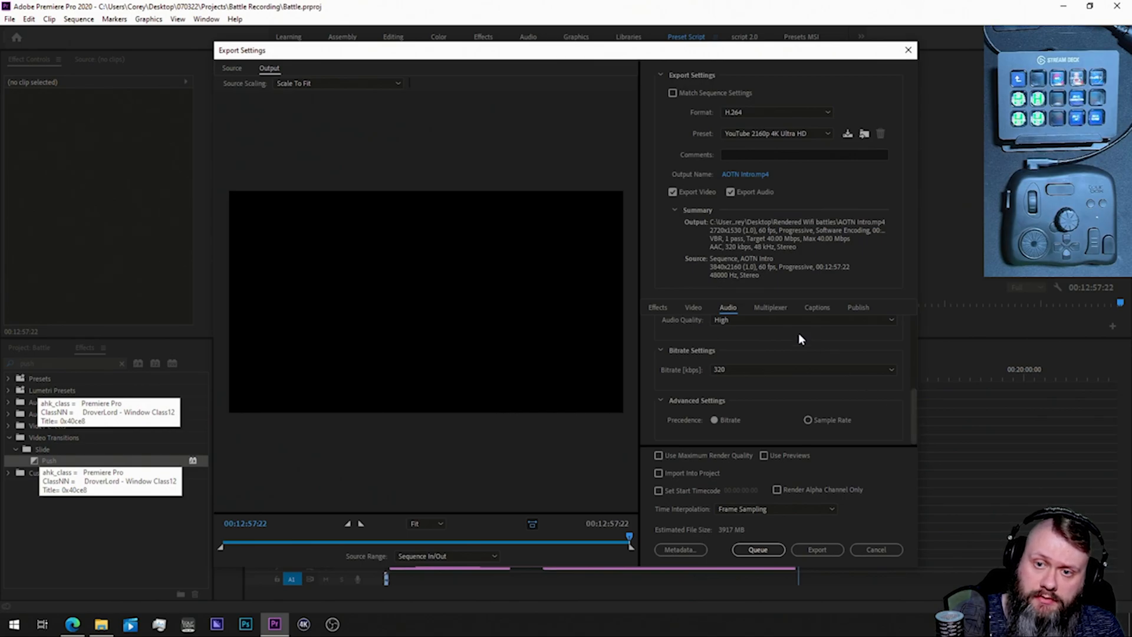
{"action": "left_click", "coordinate": [774, 312]}
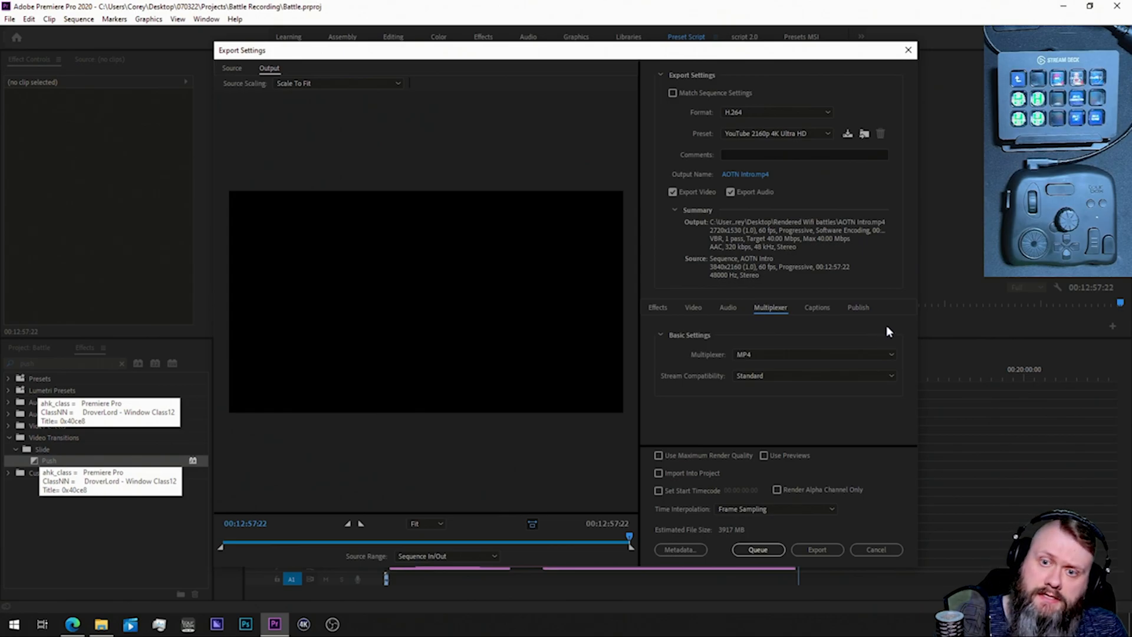
{"action": "left_click", "coordinate": [823, 310]}
{"action": "left_click", "coordinate": [857, 310]}
{"action": "left_click", "coordinate": [657, 307]}
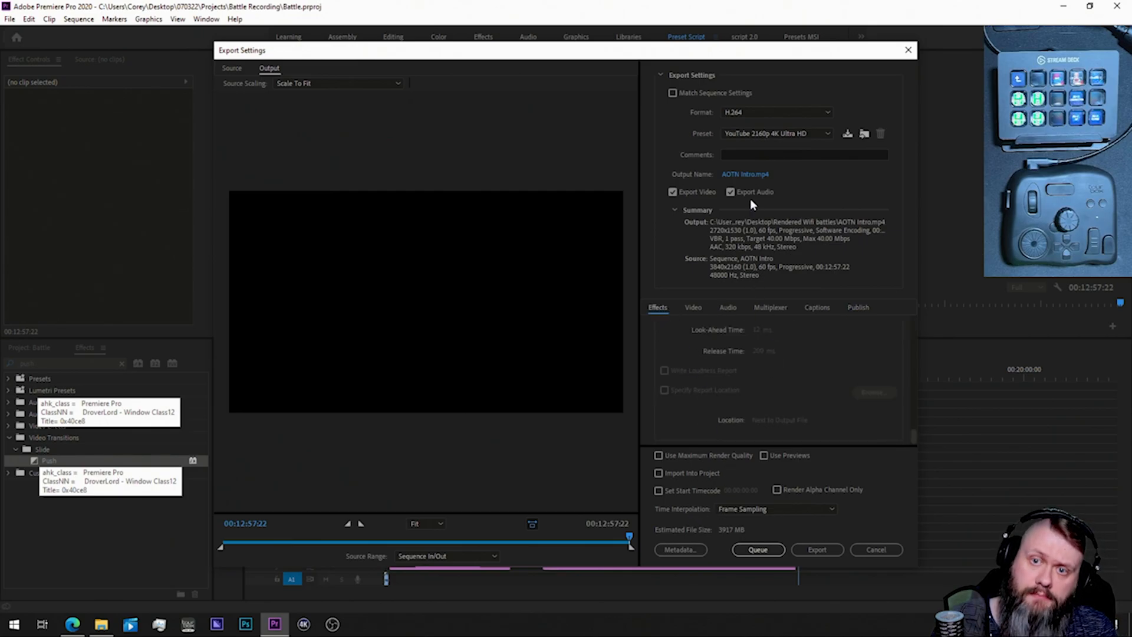
Step: Set the export's output file to BDSP Violet Battle 2 in the Rendered Wifi battles folder
{"action": "left_click", "coordinate": [746, 175]}
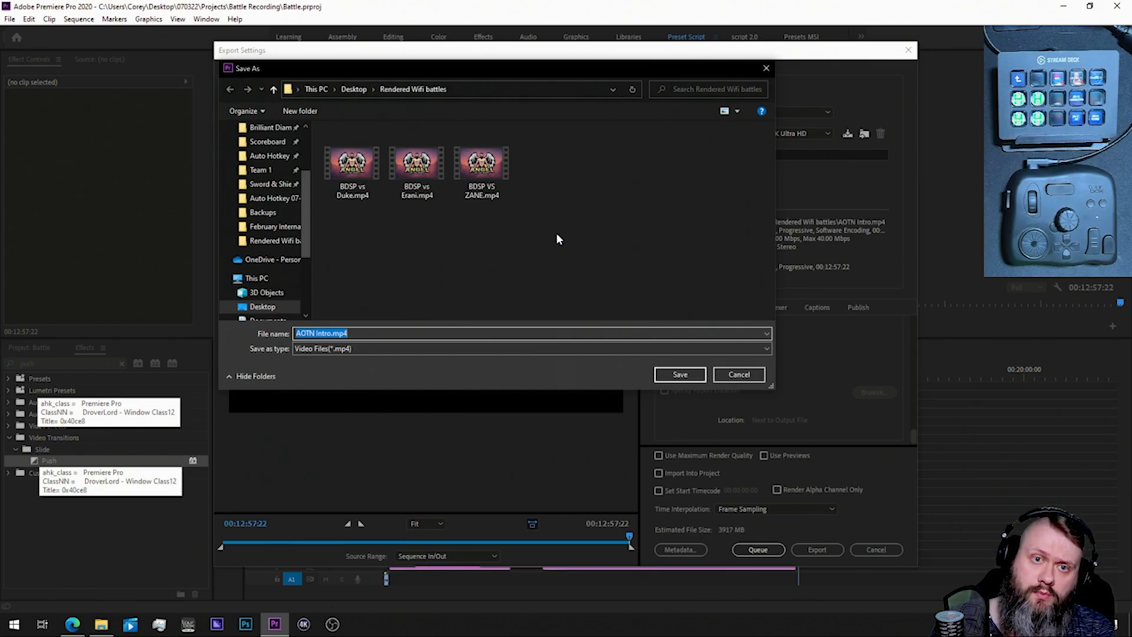
{"action": "scroll", "coordinate": [283, 147], "scroll_direction": "up", "scroll_amount": 2}
{"action": "left_click", "coordinate": [277, 174]}
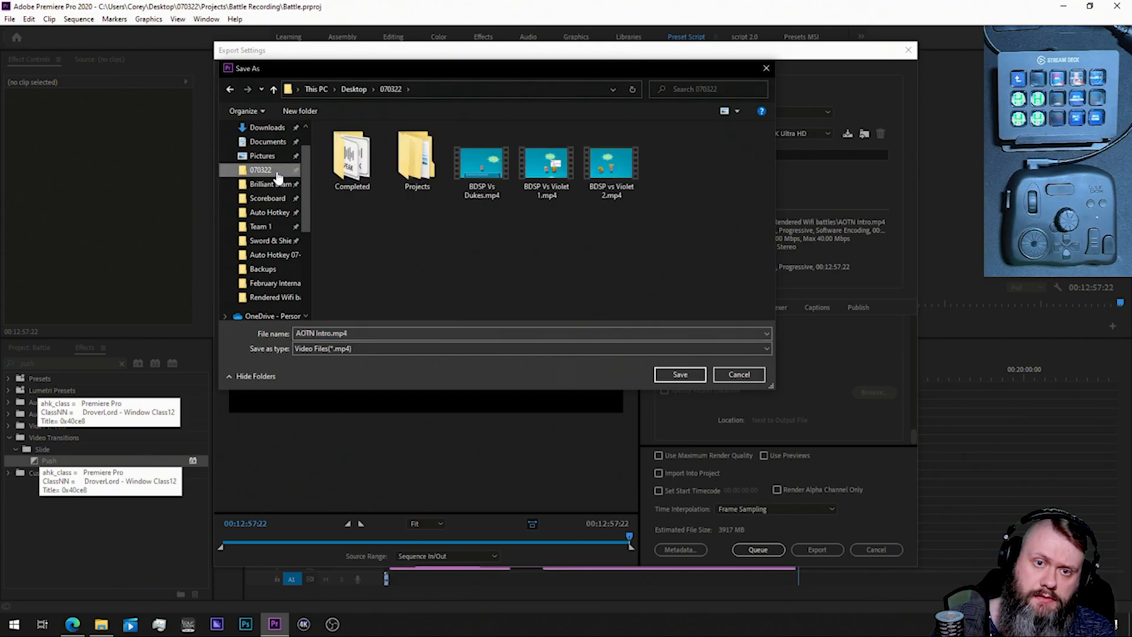
{"action": "left_click", "coordinate": [229, 89]}
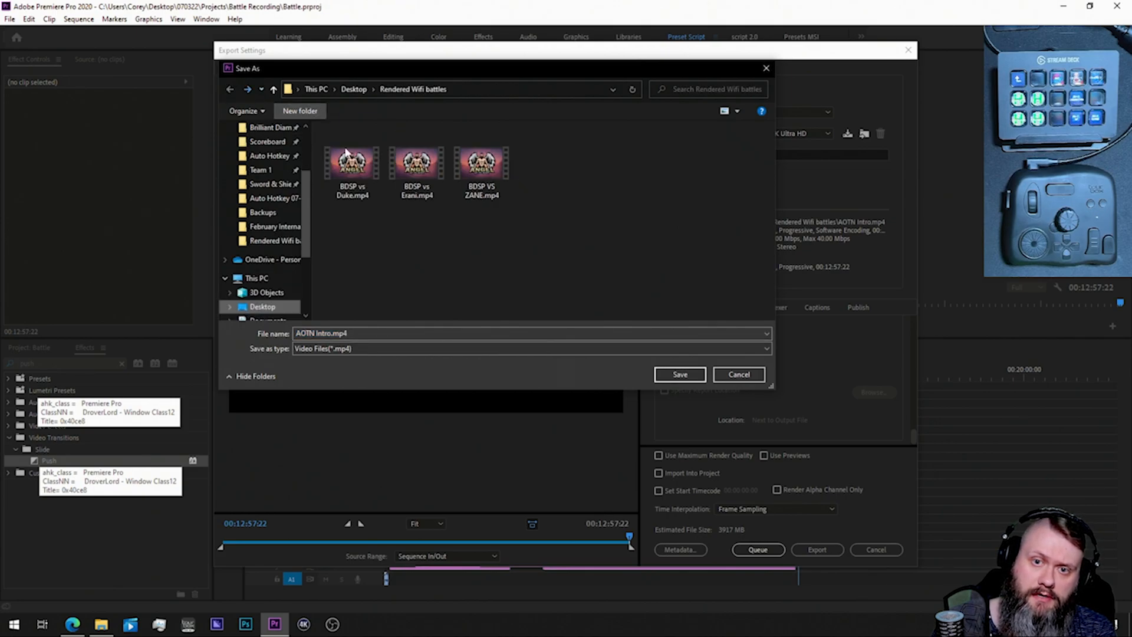
{"action": "left_click", "coordinate": [363, 333]}
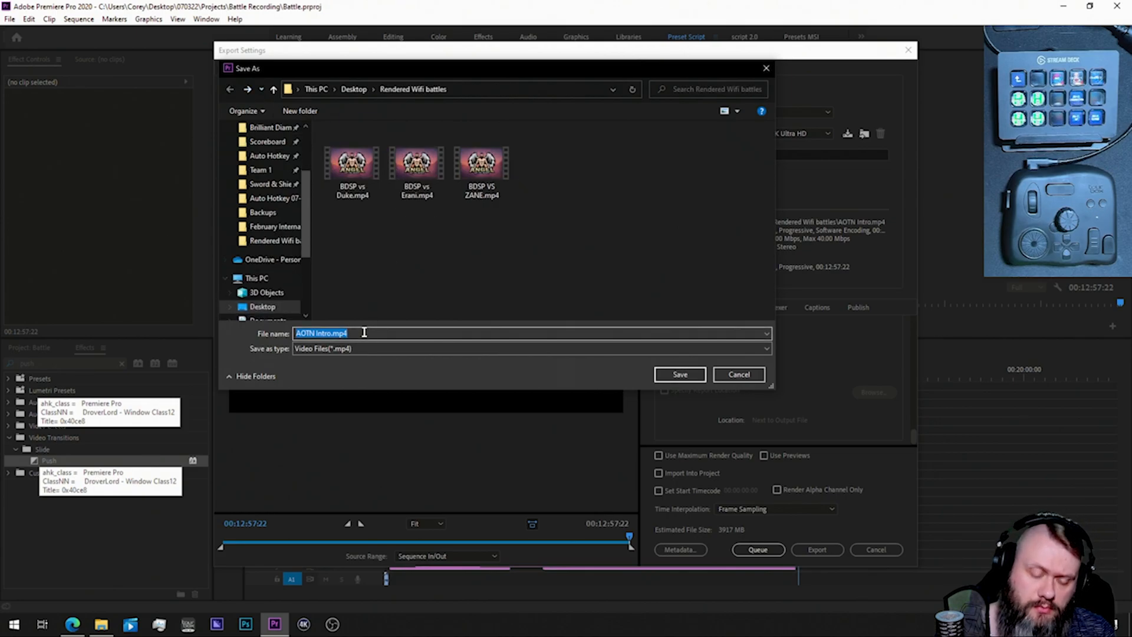
{"action": "type", "text": "BDSP C"}
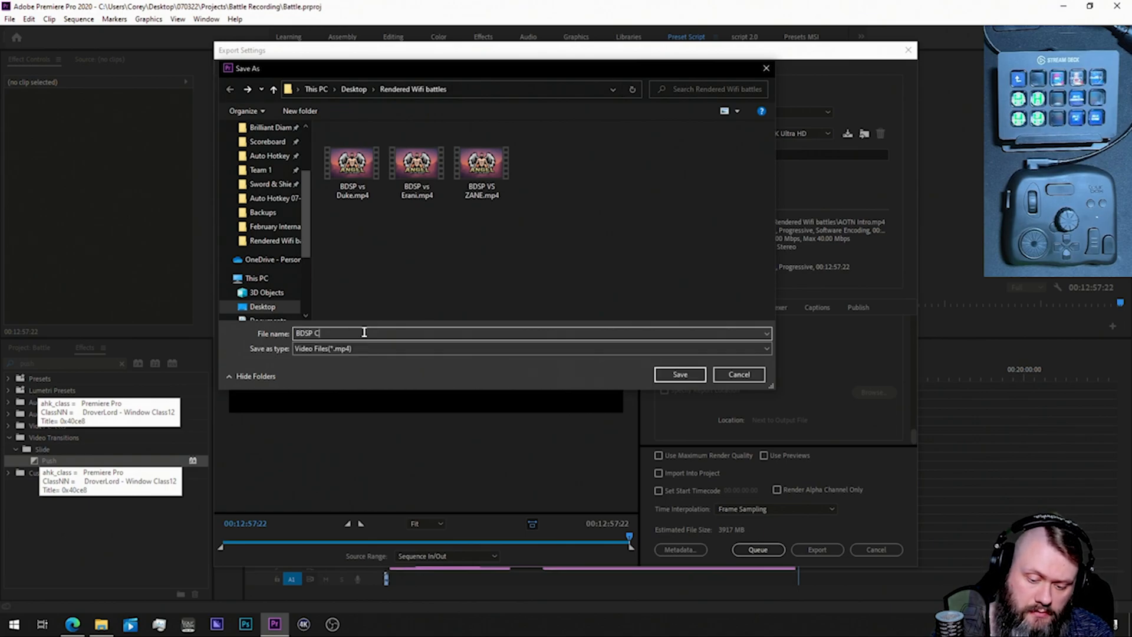
{"action": "key", "text": "BackSpace"}
{"action": "type", "text": "V"}
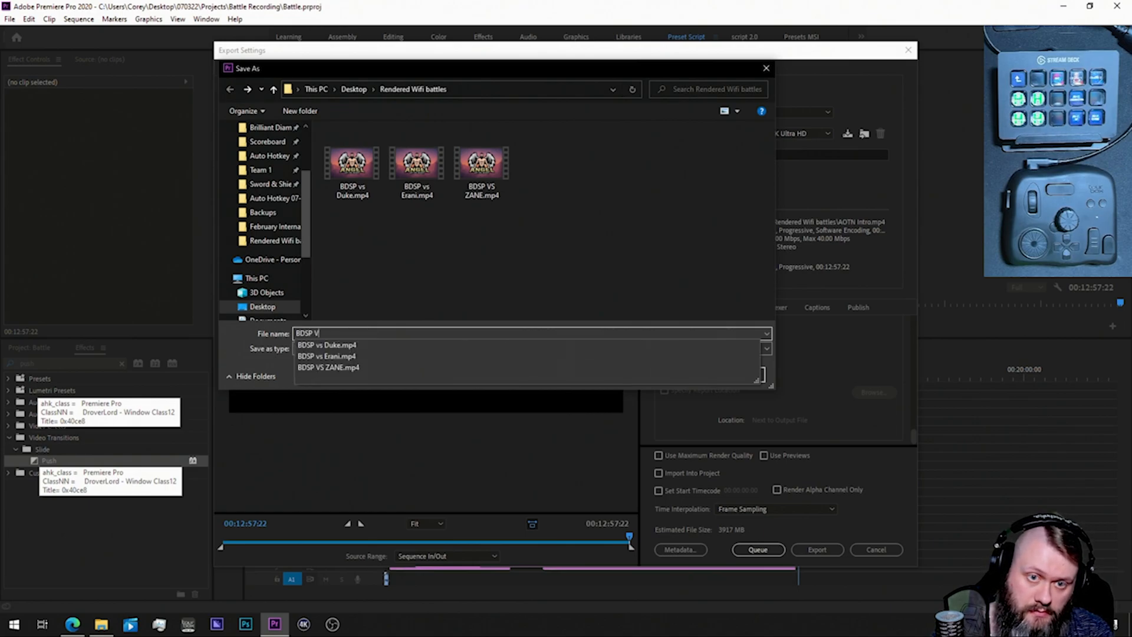
{"action": "type", "text": "iolet Battle"}
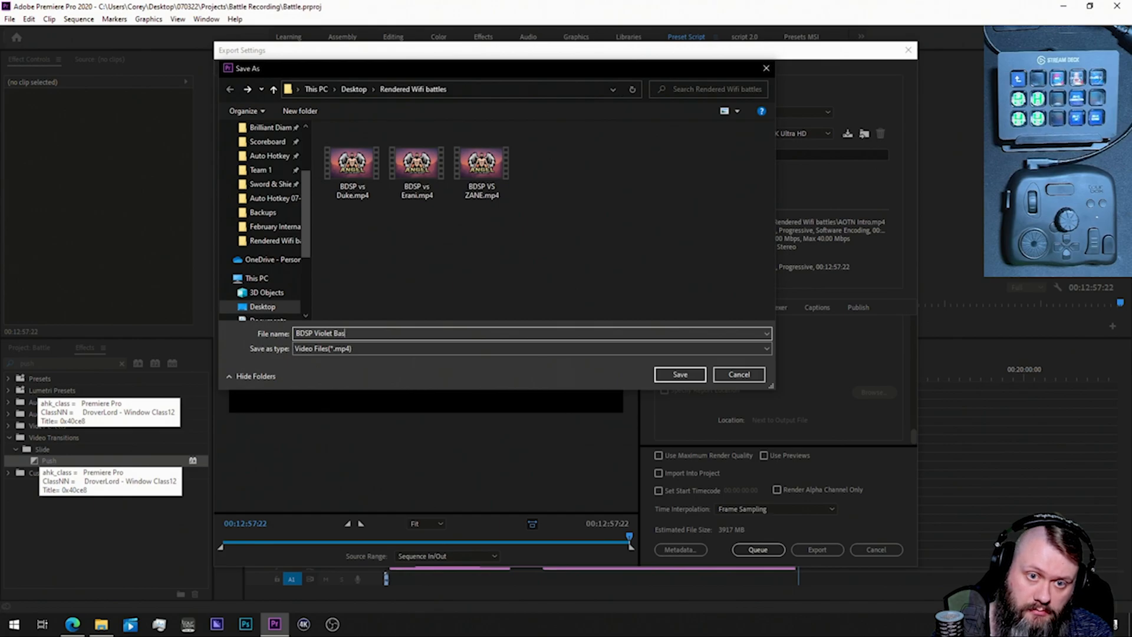
{"action": "type", "text": " 2"}
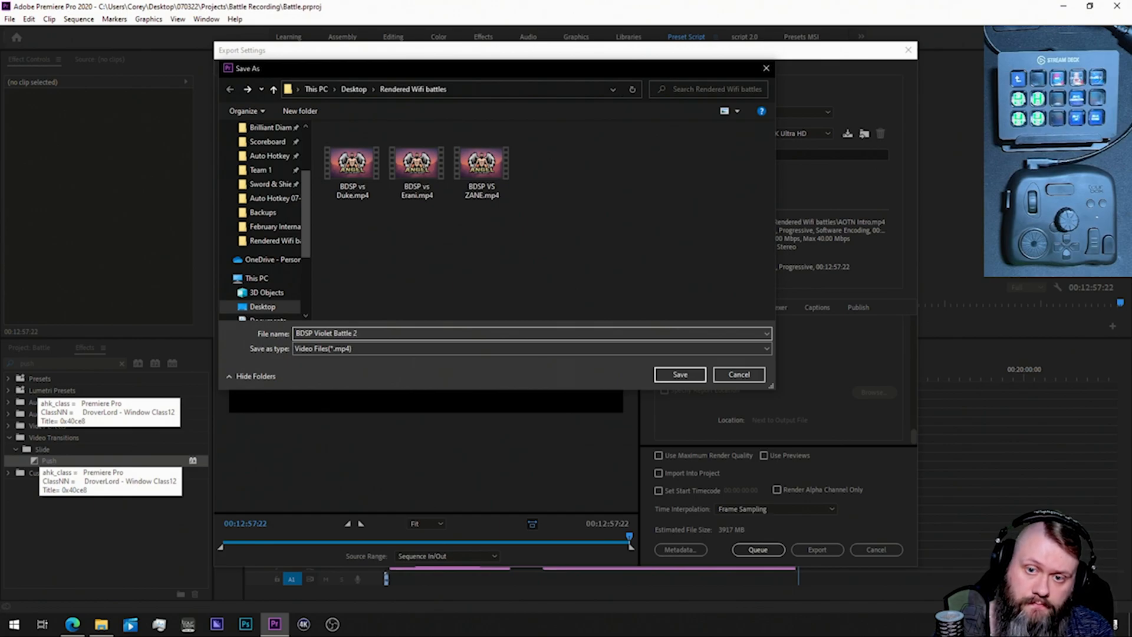
{"action": "left_click", "coordinate": [678, 375]}
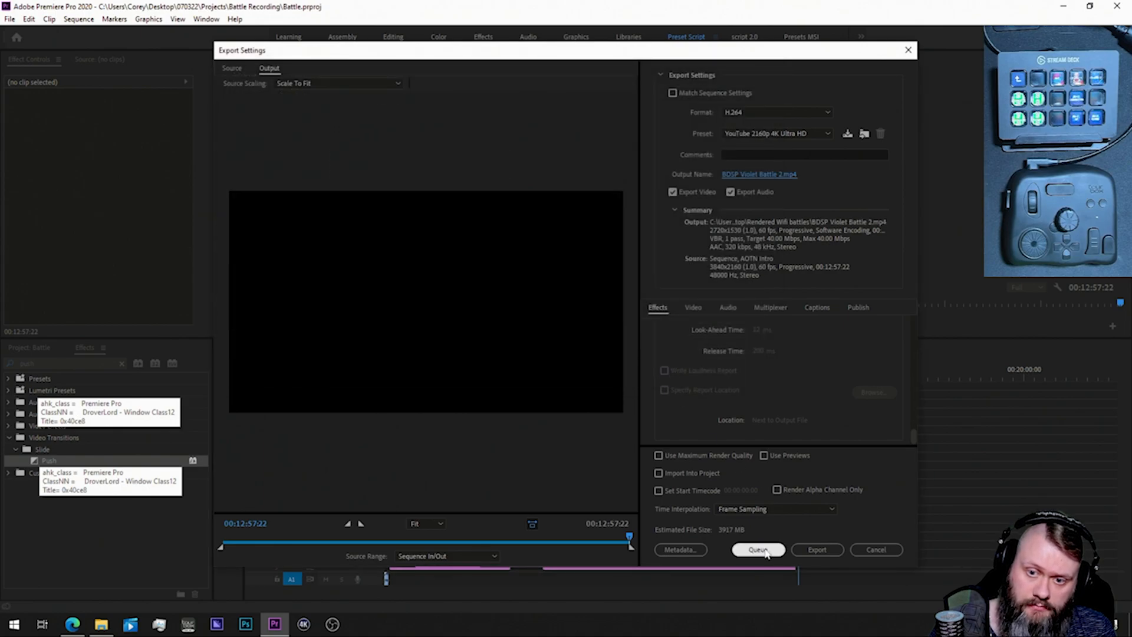
Step: Send the export to the Adobe Media Encoder queue and start encoding it
{"action": "left_click", "coordinate": [759, 548]}
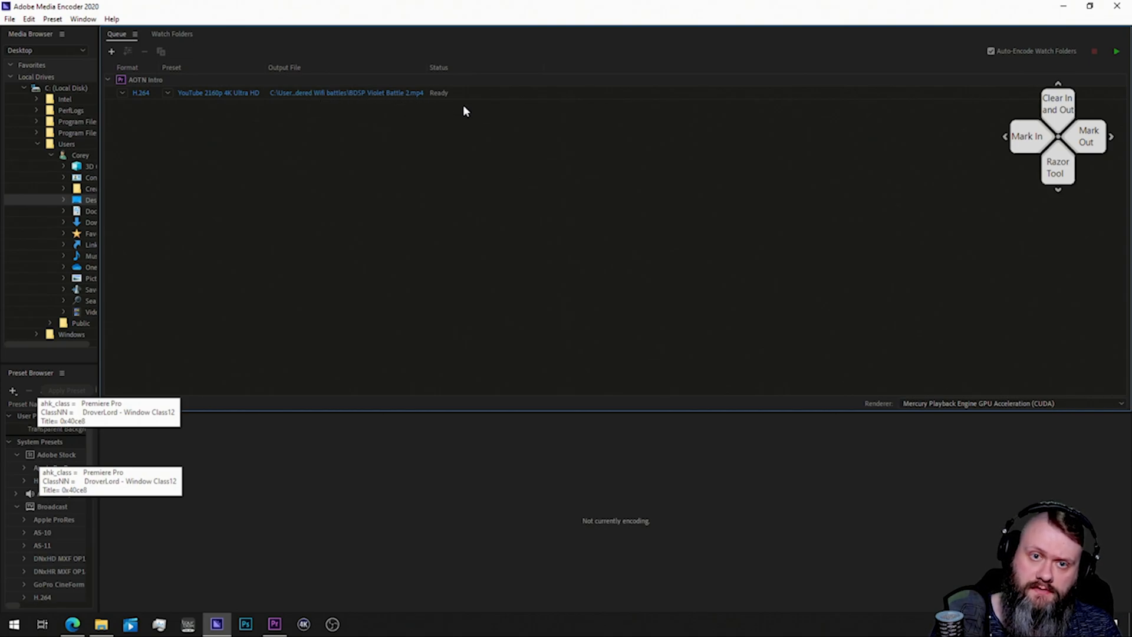
{"action": "left_click", "coordinate": [1114, 53]}
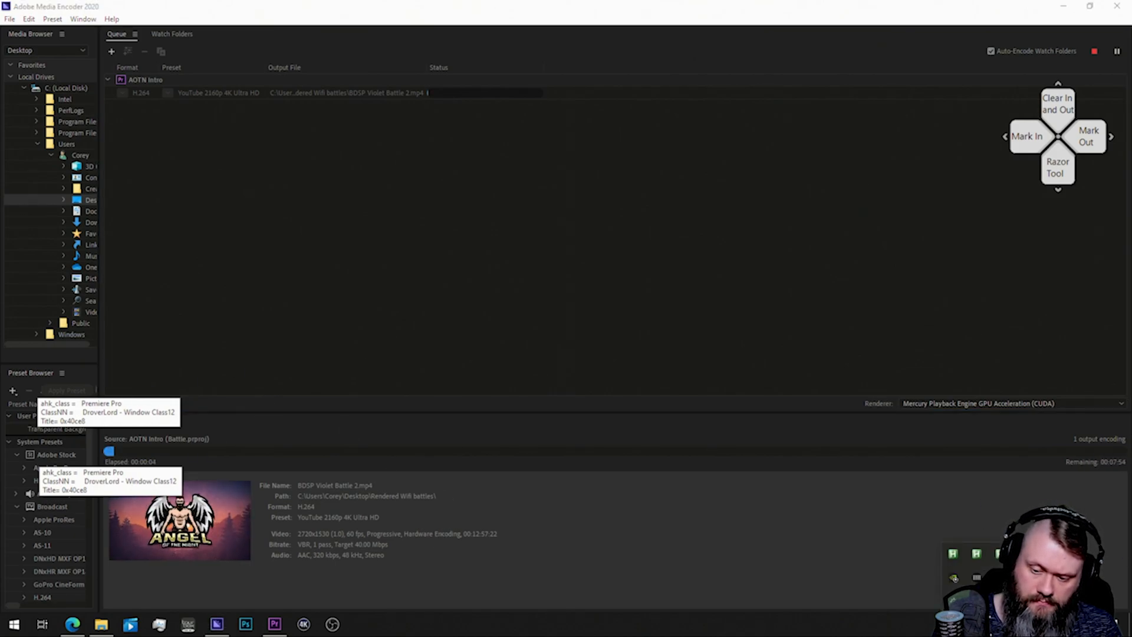
Step: Exit the AutoHotkey scripts running in the system tray while the video encodes
{"action": "right_click", "coordinate": [952, 554]}
{"action": "left_click", "coordinate": [967, 549]}
{"action": "right_click", "coordinate": [955, 554]}
{"action": "left_click", "coordinate": [965, 550]}
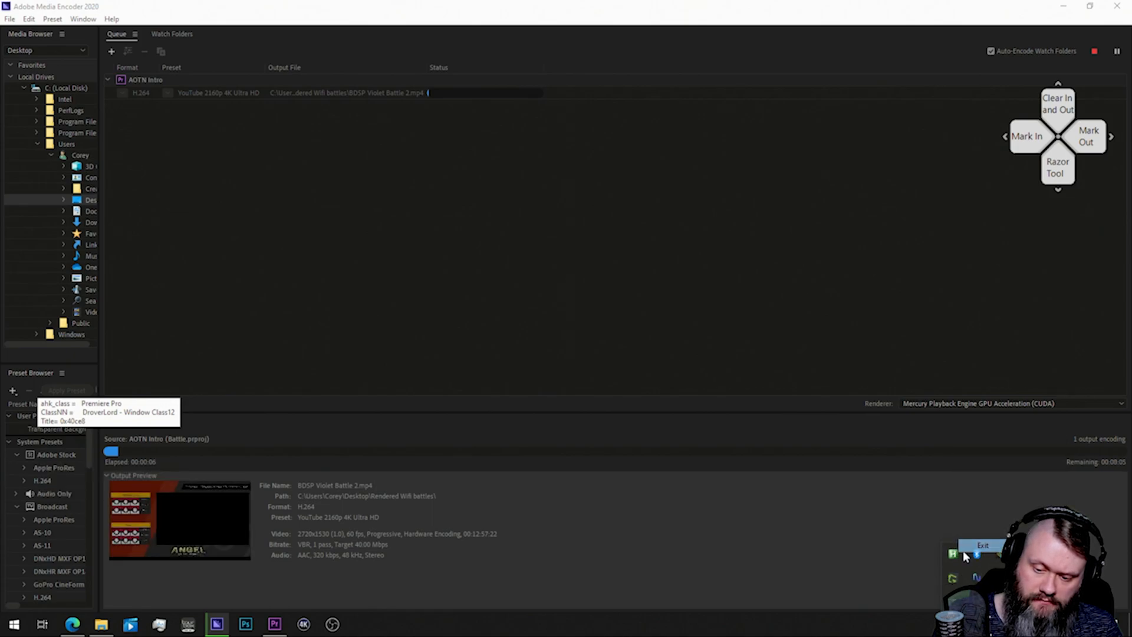
{"action": "right_click", "coordinate": [954, 554]}
{"action": "left_click", "coordinate": [984, 547]}
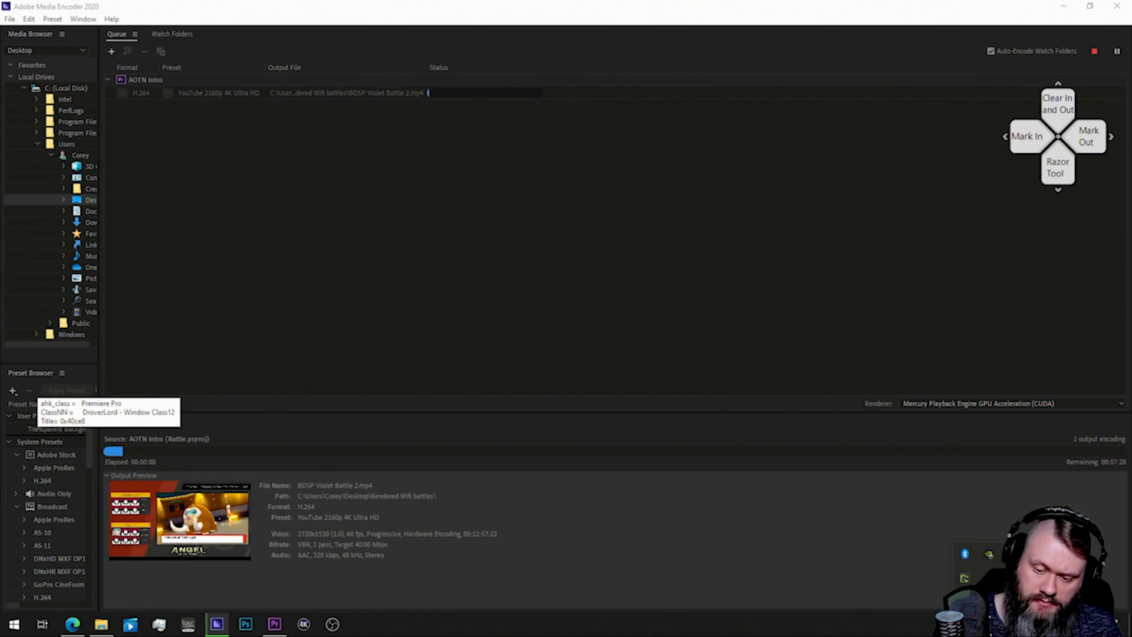
{"action": "right_click", "coordinate": [1009, 594]}
{"action": "left_click", "coordinate": [1024, 588]}
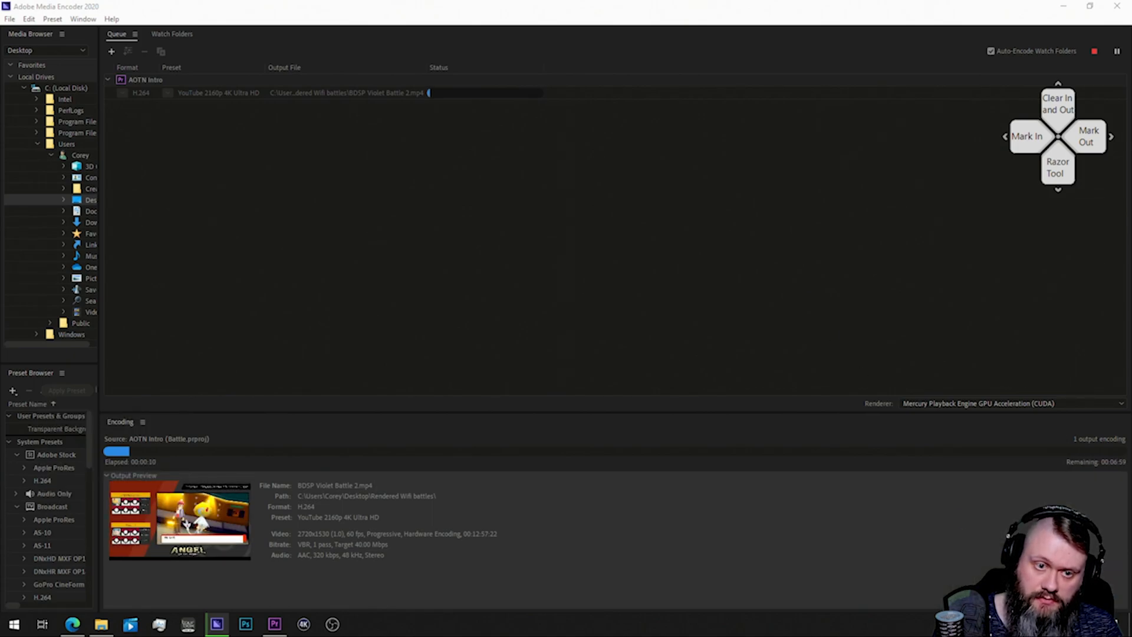